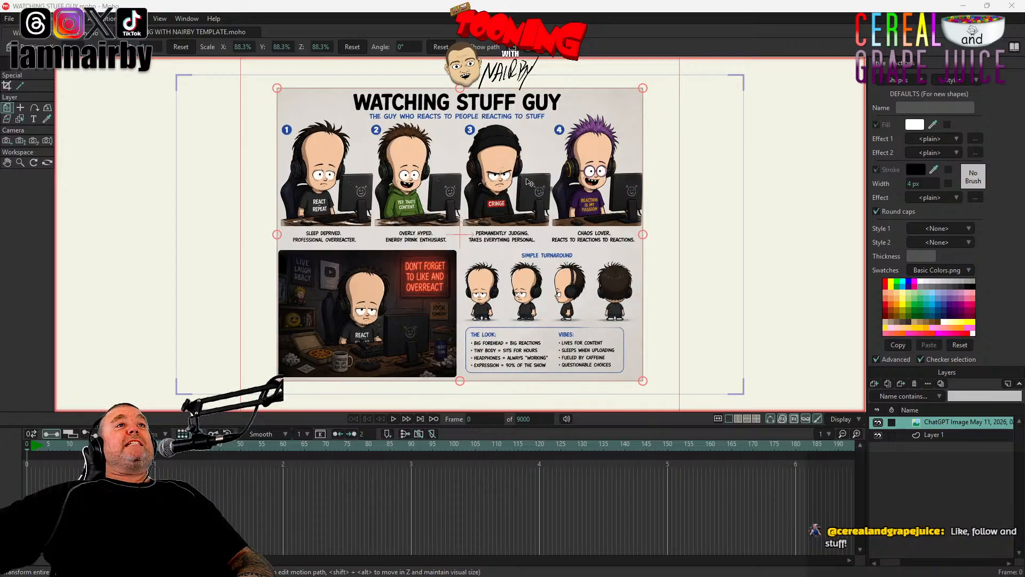
Step: Examine the character variations, desk scene and turnaround poses on the Watching Stuff Guy reference sheet
{"action": "scroll", "coordinate": [367, 259], "scroll_direction": "up", "scroll_amount": 3}
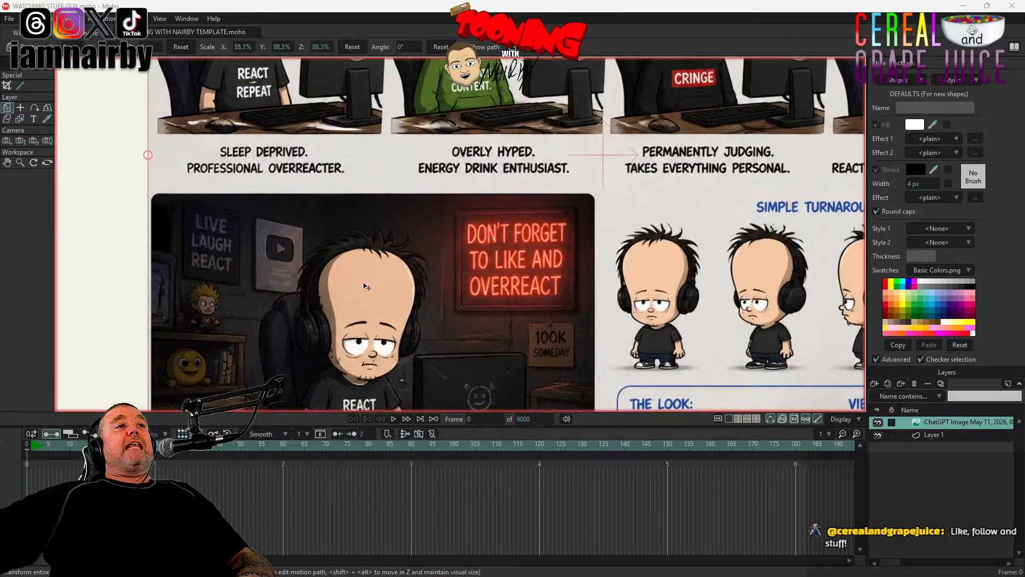
{"action": "scroll", "coordinate": [373, 272], "scroll_direction": "down", "scroll_amount": 1}
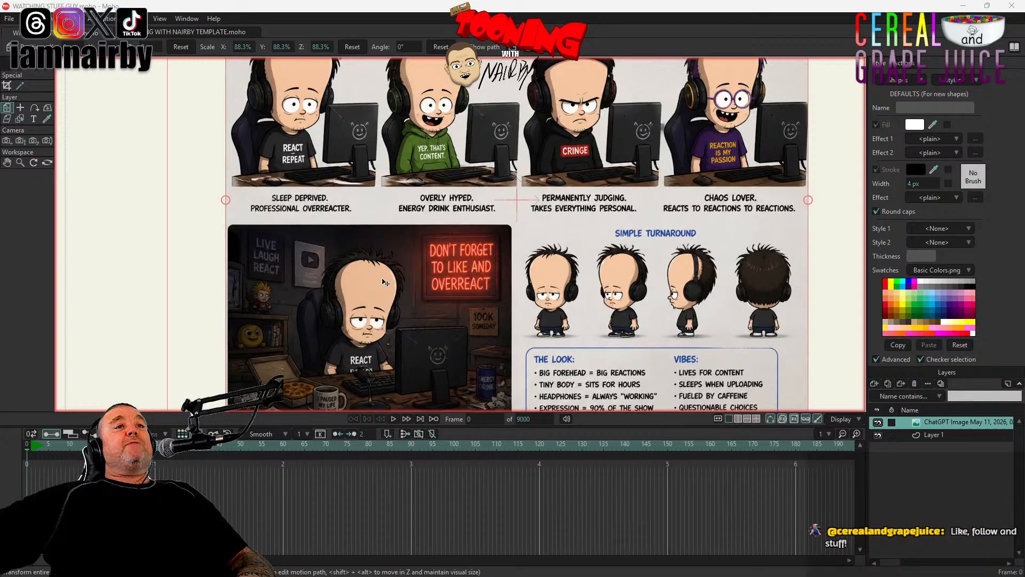
{"action": "scroll", "coordinate": [384, 282], "scroll_direction": "down", "scroll_amount": 3}
{"action": "scroll", "coordinate": [405, 212], "scroll_direction": "down", "scroll_amount": 1}
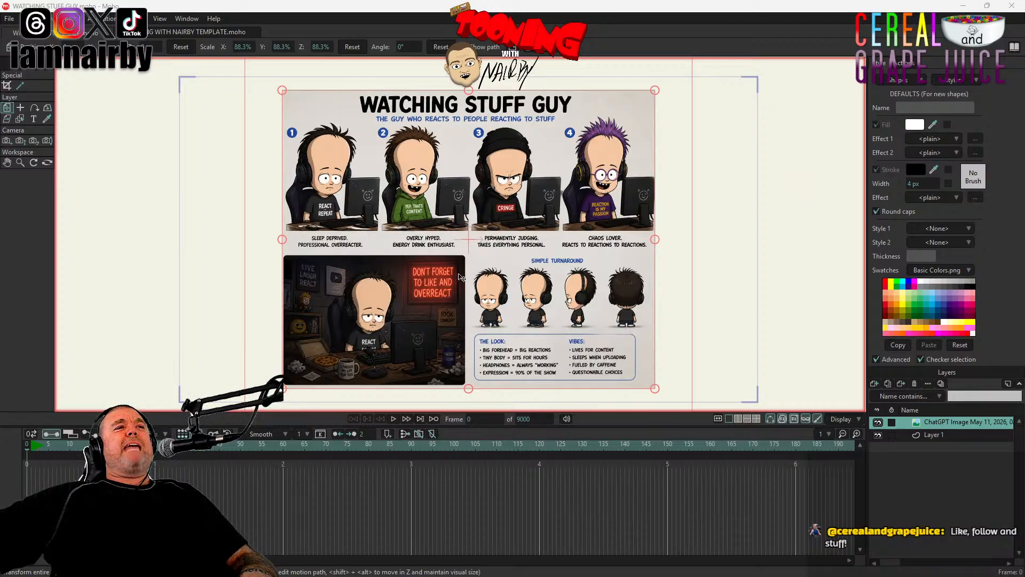
{"action": "scroll", "coordinate": [385, 279], "scroll_direction": "up", "scroll_amount": 2}
{"action": "scroll", "coordinate": [385, 280], "scroll_direction": "down", "scroll_amount": 2}
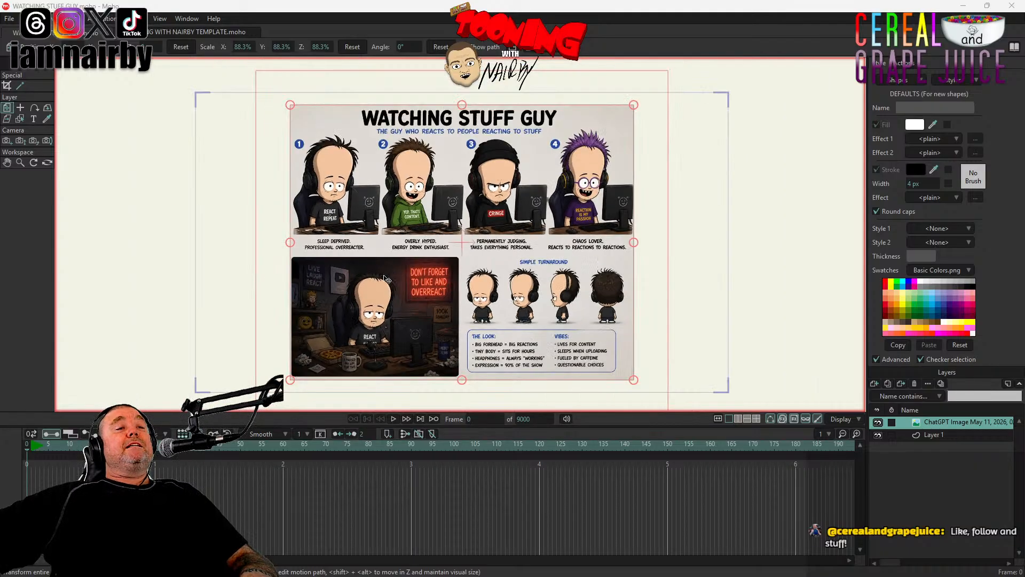
{"action": "scroll", "coordinate": [385, 279], "scroll_direction": "up", "scroll_amount": 1}
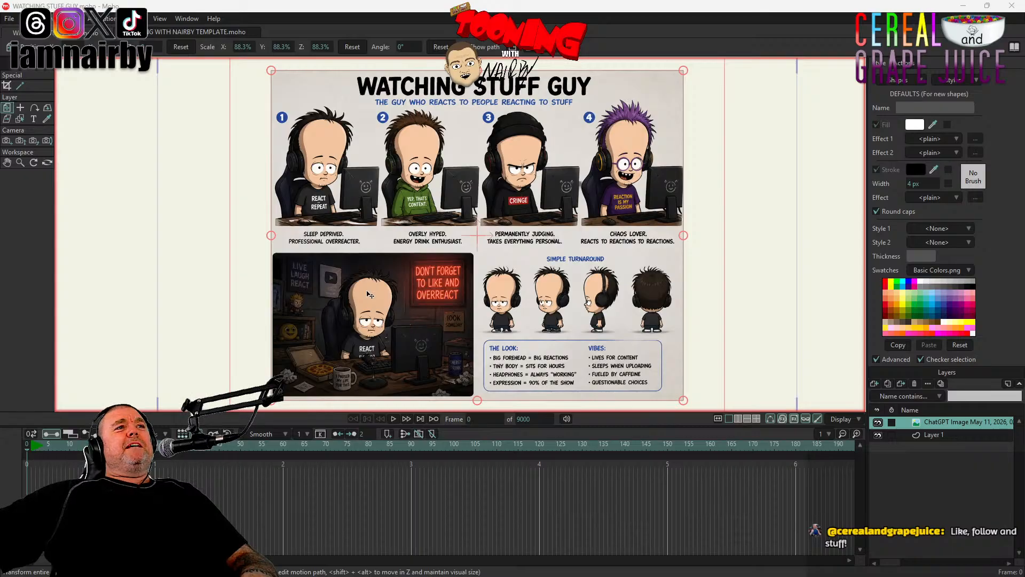
{"action": "scroll", "coordinate": [373, 295], "scroll_direction": "up", "scroll_amount": 3}
{"action": "left_click_drag", "start_coordinate": [376, 295], "coordinate": [378, 222]}
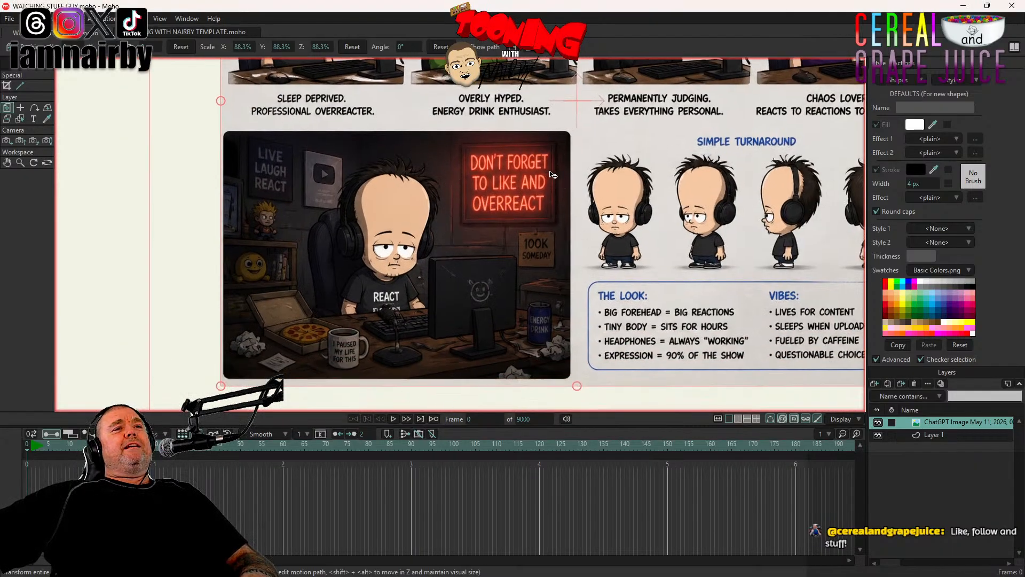
{"action": "scroll", "coordinate": [367, 199], "scroll_direction": "down", "scroll_amount": 2}
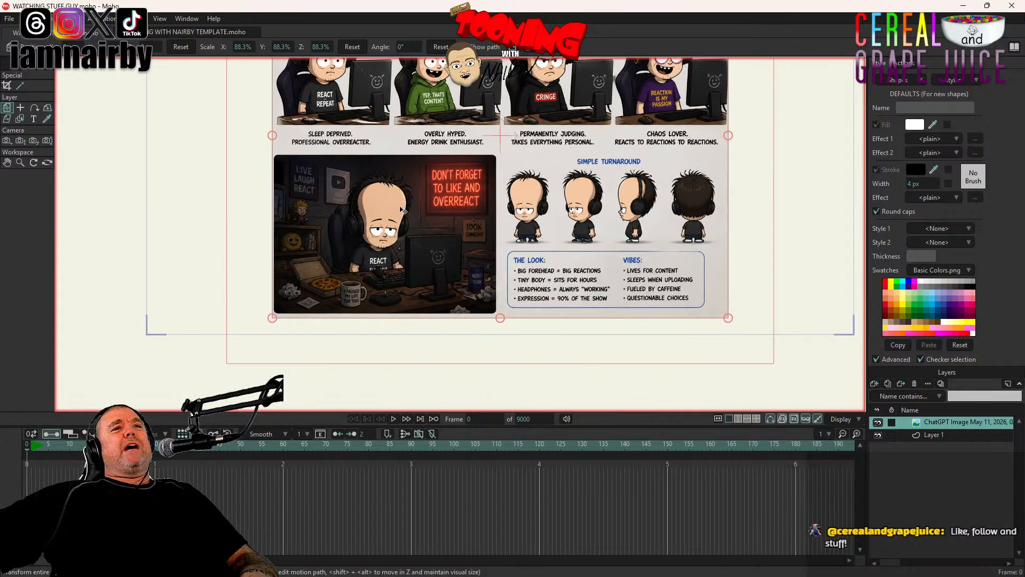
{"action": "scroll", "coordinate": [403, 210], "scroll_direction": "up", "scroll_amount": 2}
{"action": "scroll", "coordinate": [437, 178], "scroll_direction": "down", "scroll_amount": 1}
{"action": "left_click_drag", "start_coordinate": [442, 159], "coordinate": [416, 223]}
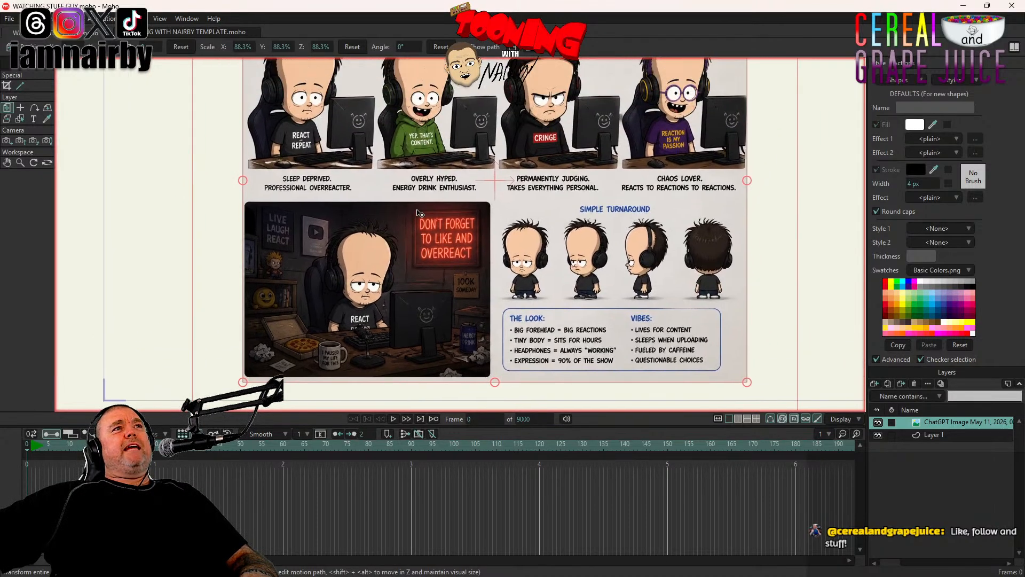
{"action": "scroll", "coordinate": [419, 207], "scroll_direction": "down", "scroll_amount": 2}
{"action": "scroll", "coordinate": [416, 213], "scroll_direction": "up", "scroll_amount": 3}
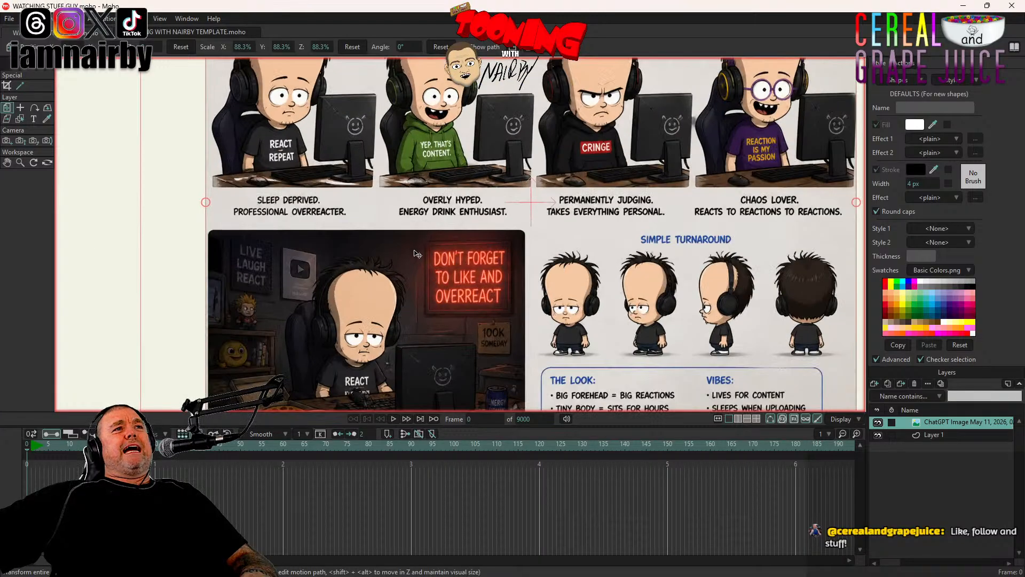
{"action": "scroll", "coordinate": [404, 249], "scroll_direction": "down", "scroll_amount": 1}
{"action": "scroll", "coordinate": [337, 295], "scroll_direction": "up", "scroll_amount": 3}
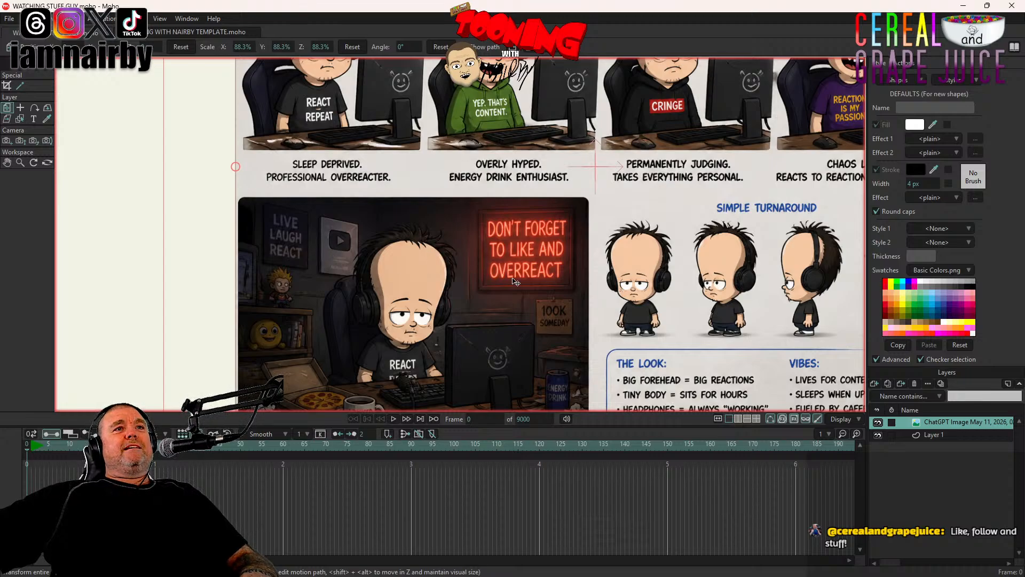
{"action": "scroll", "coordinate": [503, 246], "scroll_direction": "down", "scroll_amount": 3}
{"action": "left_click_drag", "start_coordinate": [530, 216], "coordinate": [446, 250]}
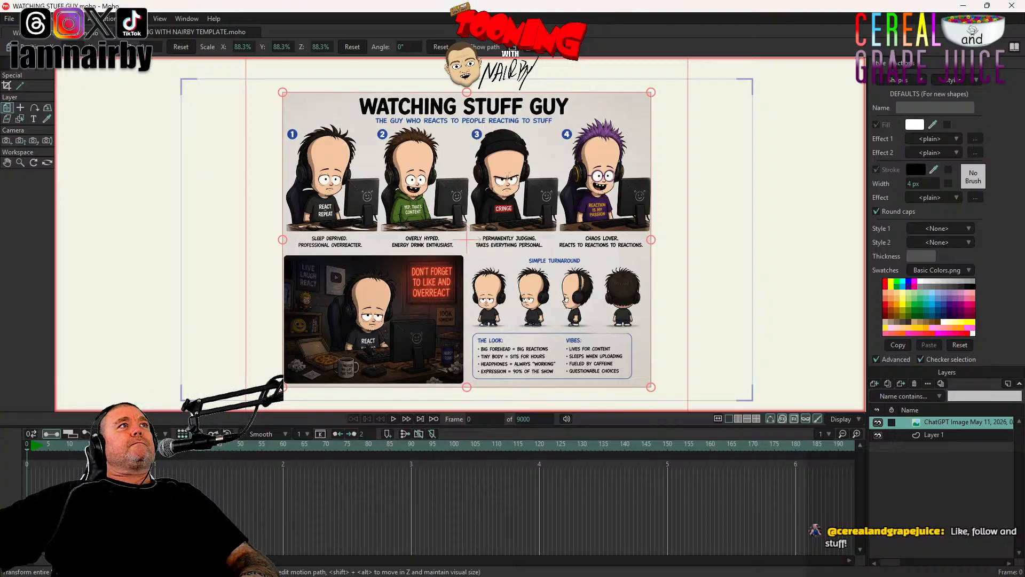
Step: Open the existing character project COLTON COCKTON.moho alongside the current project
{"action": "left_click", "coordinate": [9, 18]}
{"action": "mouse_move", "coordinate": [88, 80]}
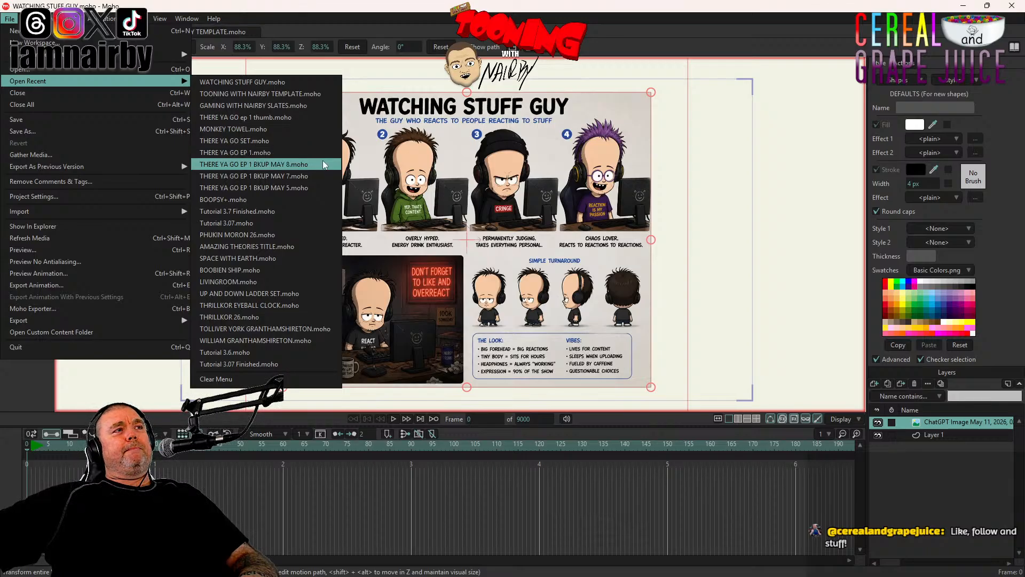
{"action": "left_click", "coordinate": [66, 71]}
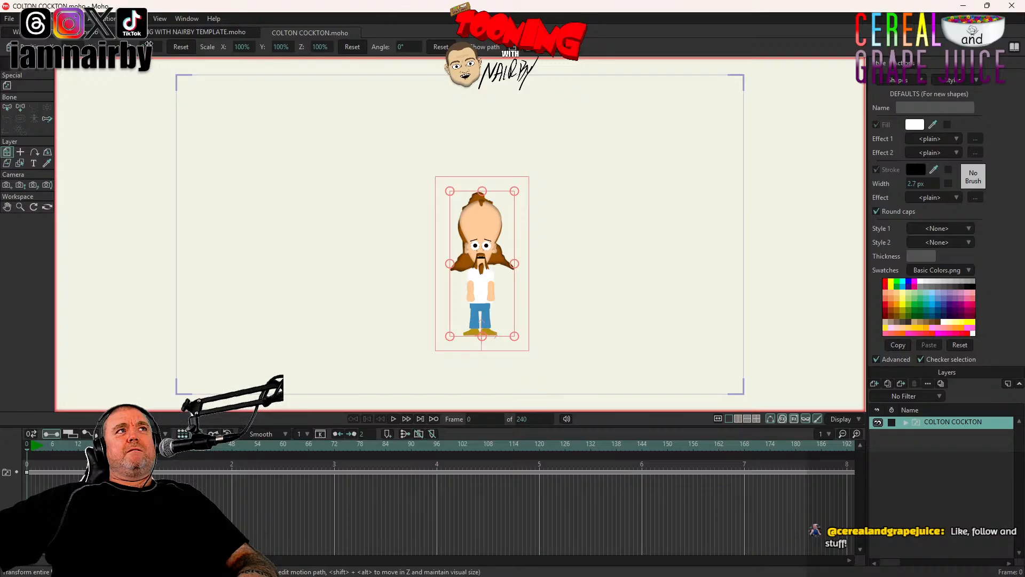
{"action": "left_click", "coordinate": [57, 35]}
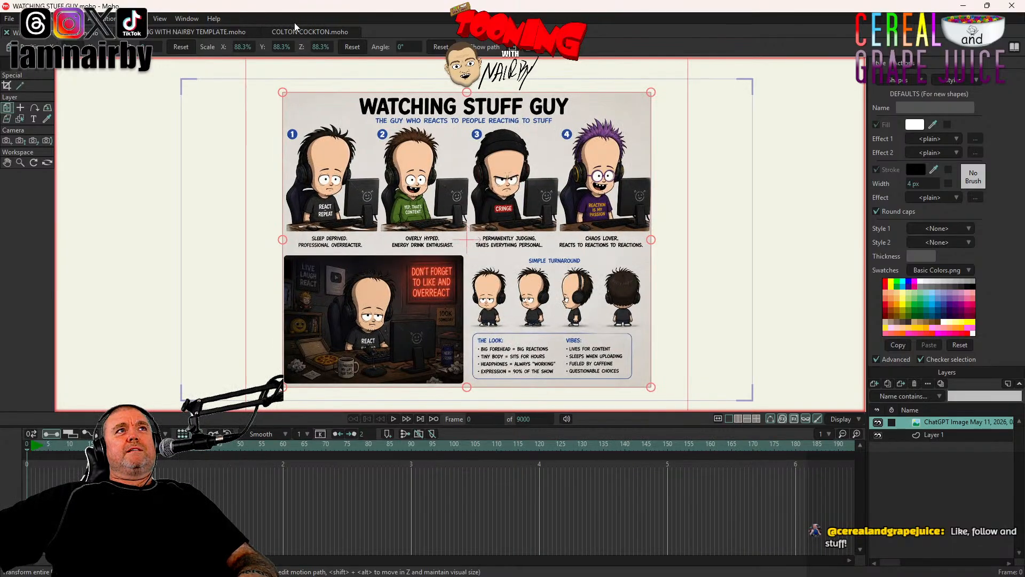
{"action": "left_click", "coordinate": [306, 32]}
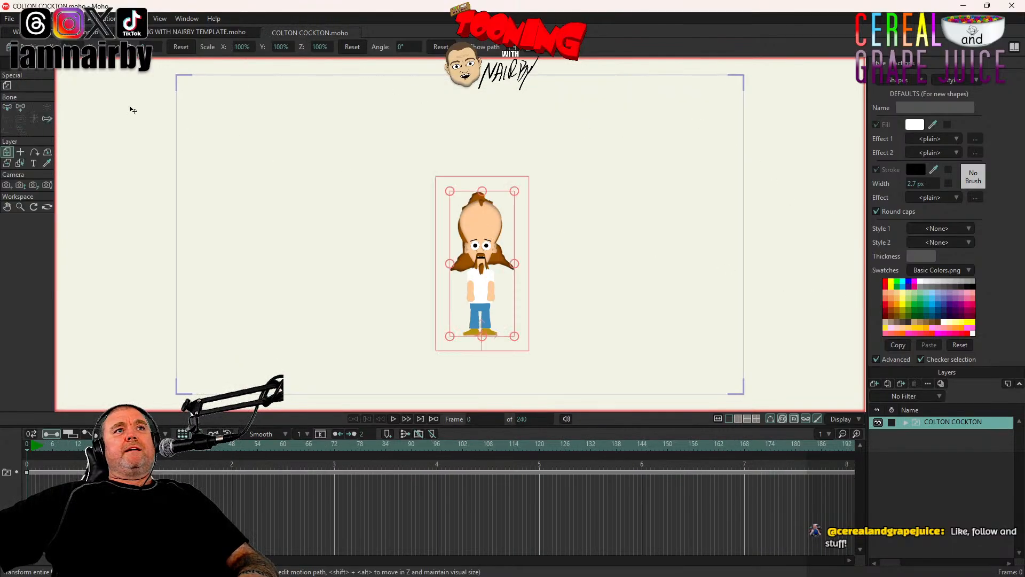
{"action": "left_click", "coordinate": [26, 18]}
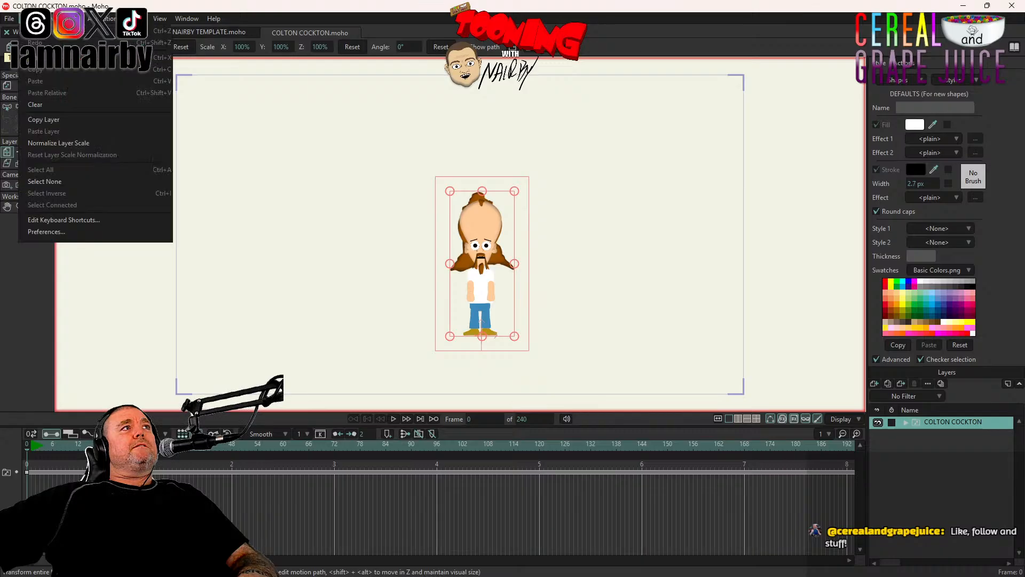
{"action": "left_click", "coordinate": [49, 120]}
{"action": "left_click", "coordinate": [47, 33]}
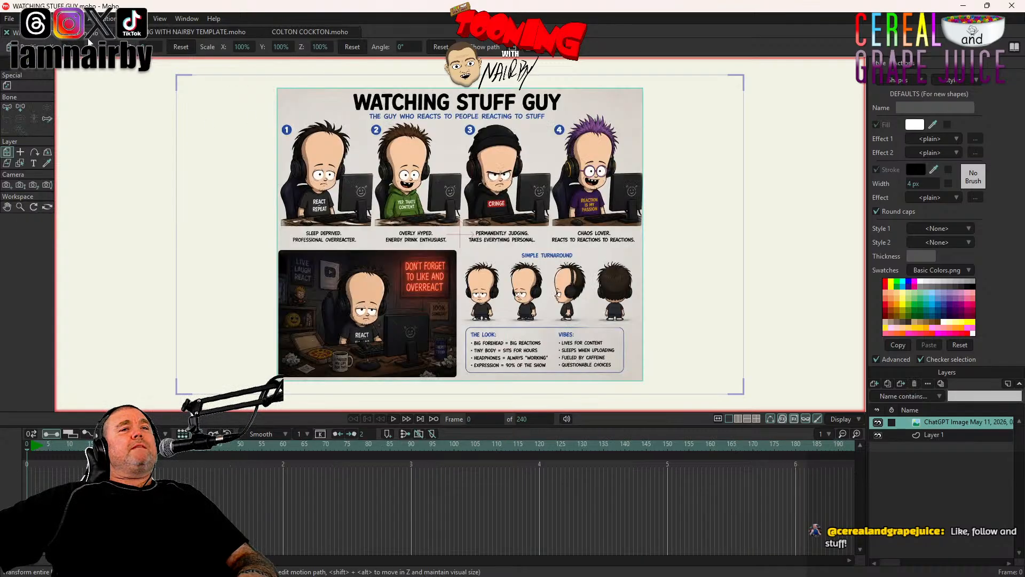
{"action": "left_click", "coordinate": [25, 18]}
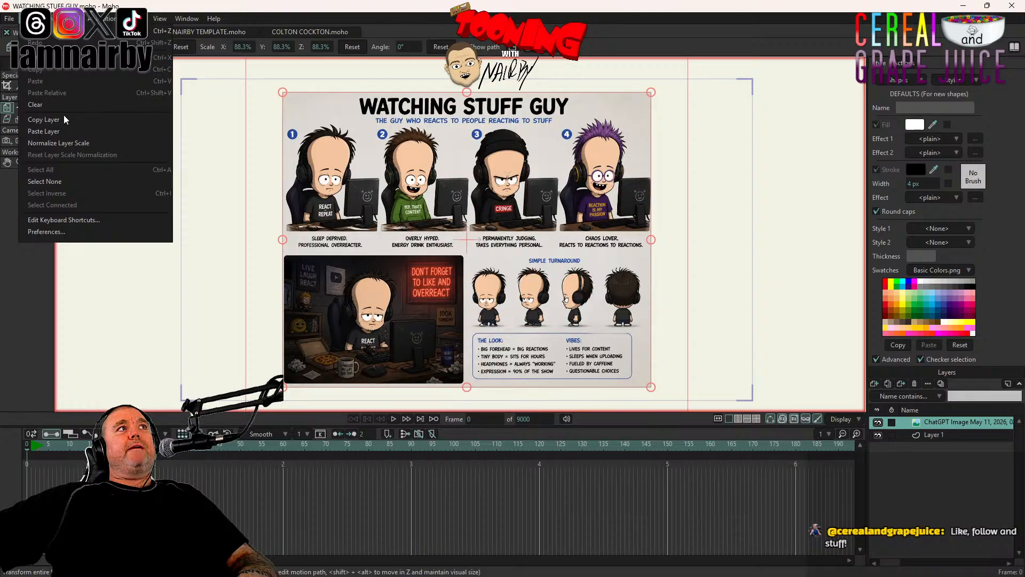
{"action": "left_click", "coordinate": [64, 119]}
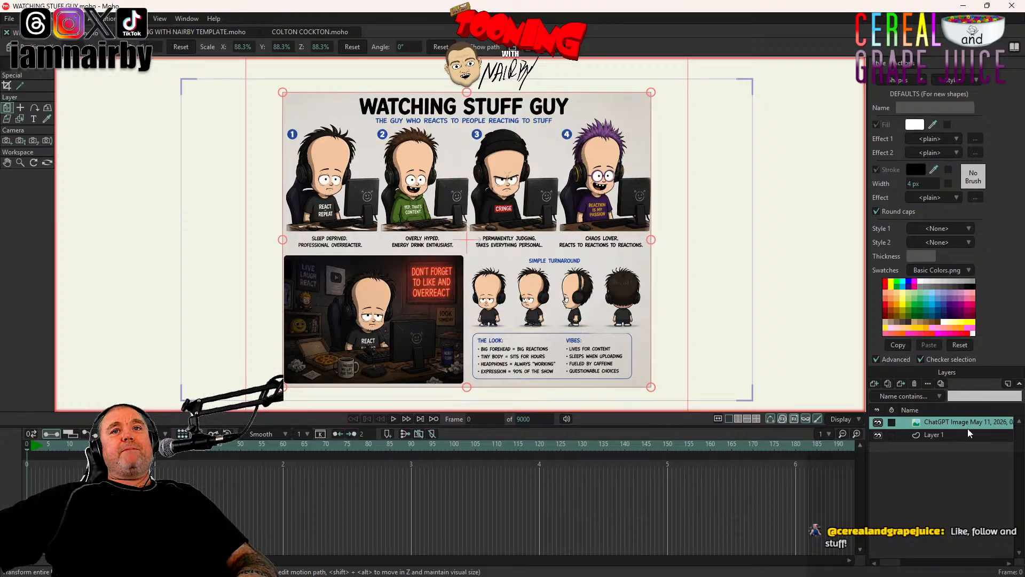
{"action": "left_click", "coordinate": [306, 33]}
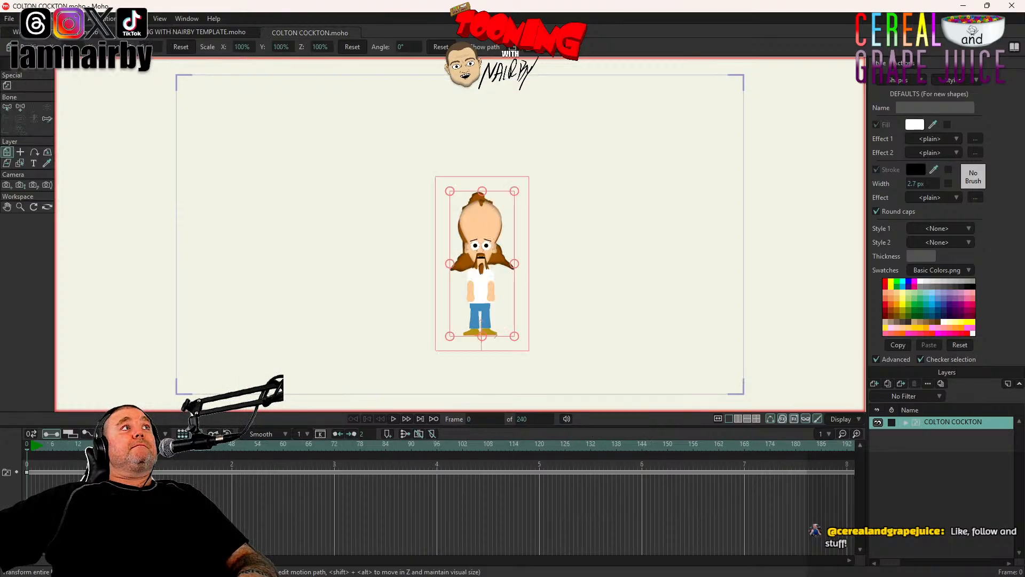
Step: Copy the COLTON COCKTON character layer and paste it into the WATCHING STUFF GUY project
{"action": "left_click", "coordinate": [25, 18]}
{"action": "left_click", "coordinate": [49, 121]}
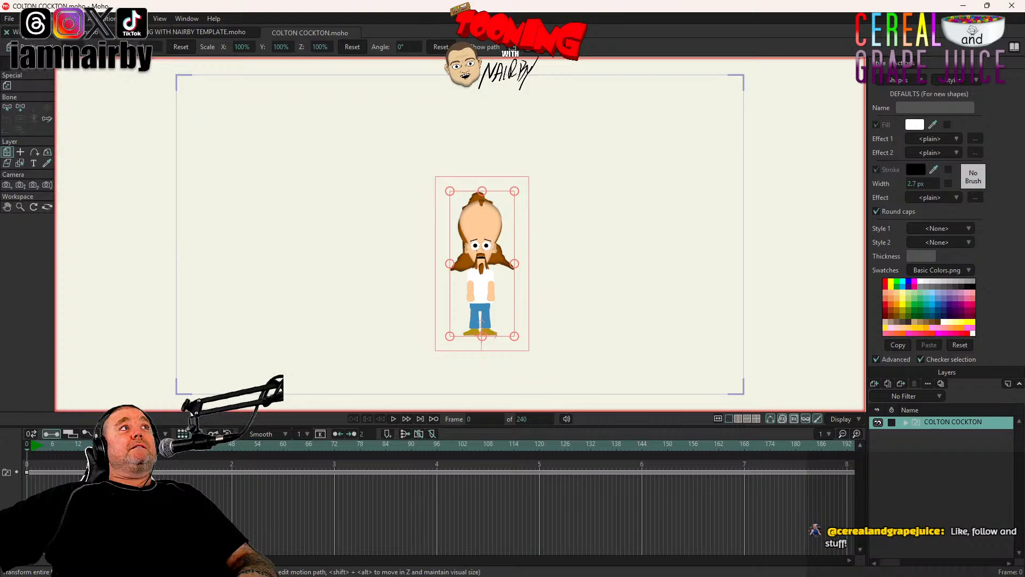
{"action": "left_click", "coordinate": [64, 33]}
{"action": "left_click", "coordinate": [26, 18]}
{"action": "left_click", "coordinate": [59, 131]}
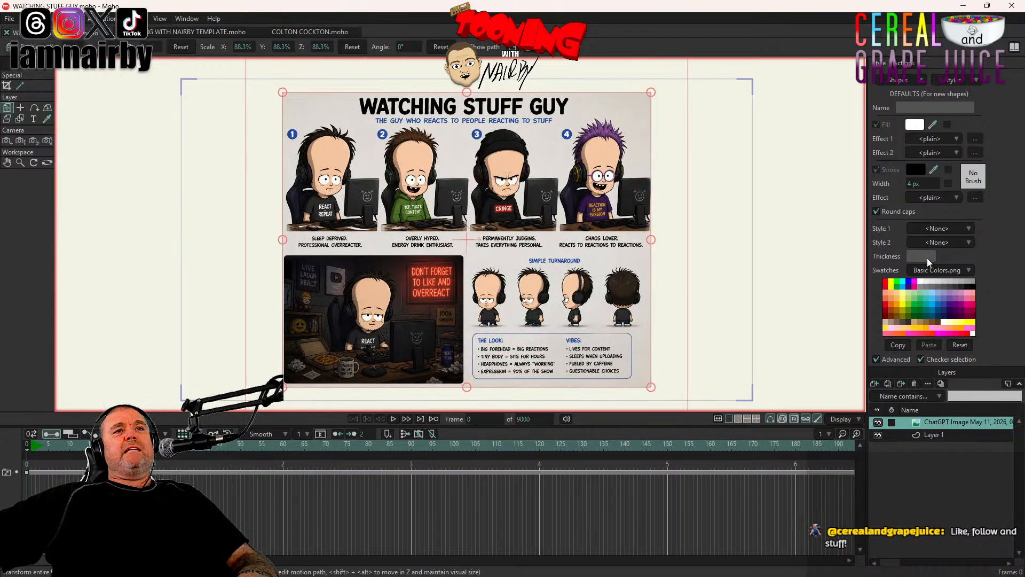
{"action": "double_click", "coordinate": [948, 425]}
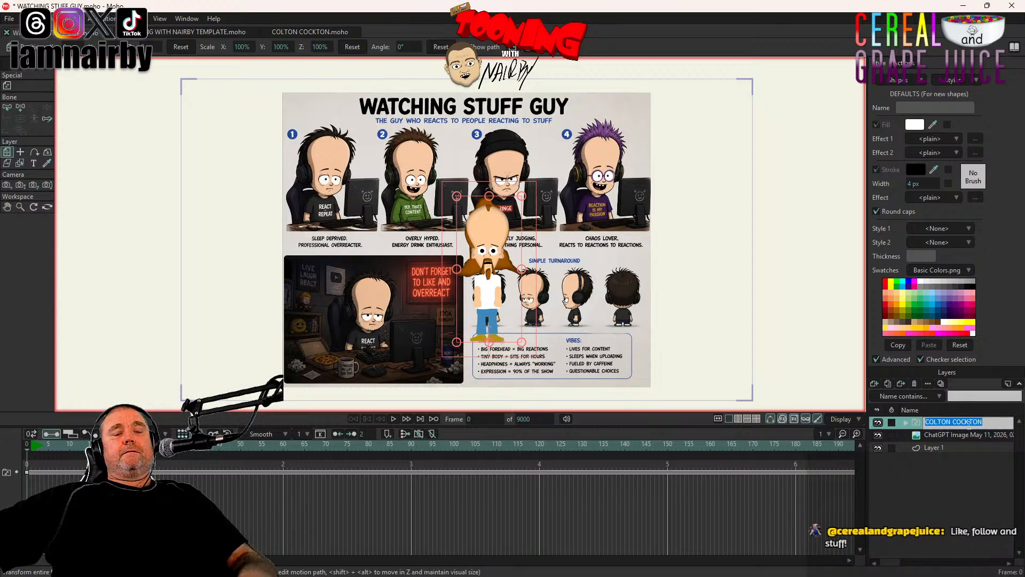
{"action": "type", "text": "watch"}
{"action": "key", "text": "BackSpace"}
{"action": "key", "text": "BackSpace"}
{"action": "key", "text": "BackSpace"}
{"action": "key", "text": "BackSpace"}
{"action": "key", "text": "BackSpace"}
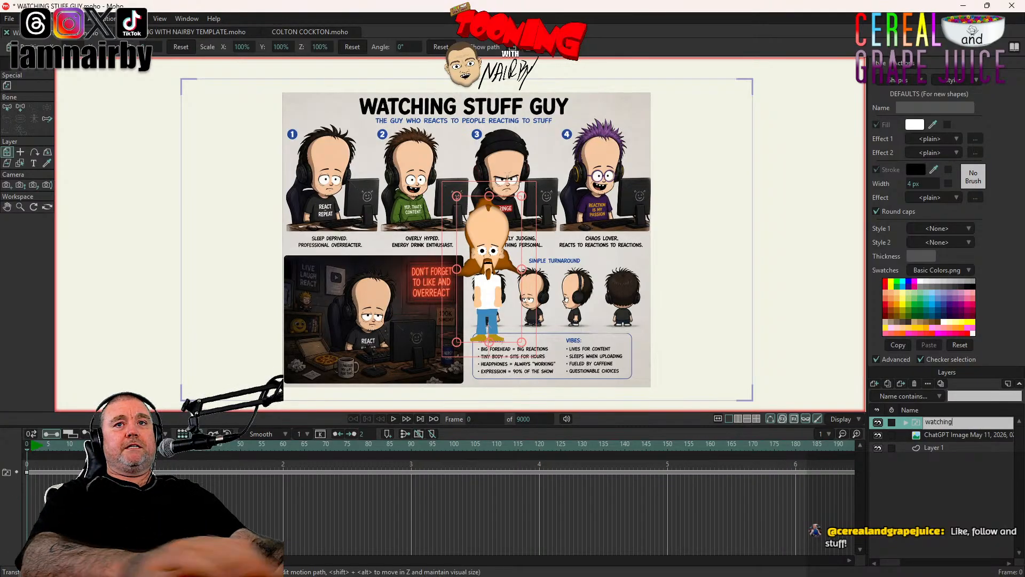
{"action": "type", "text": "WATCHING"}
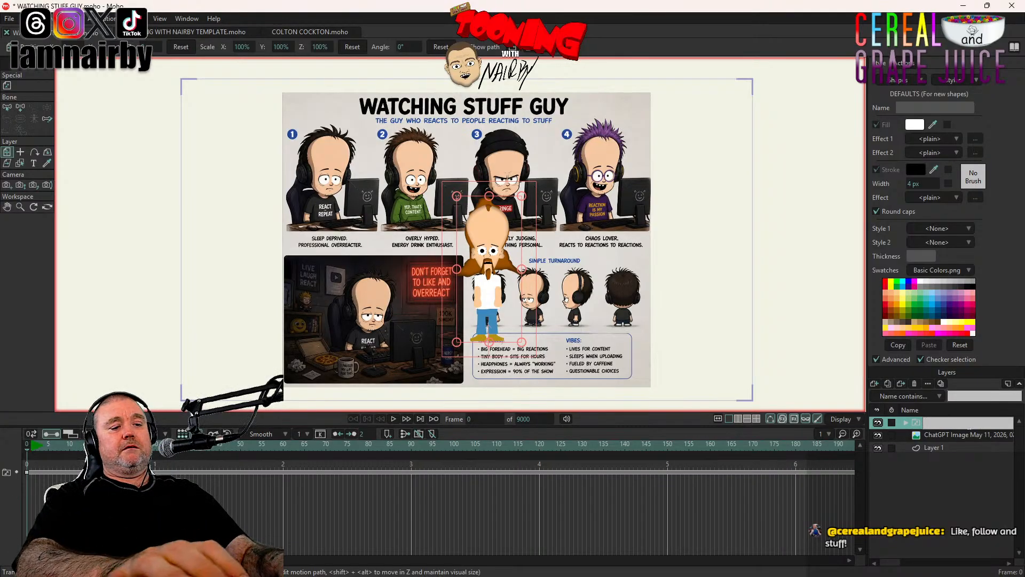
{"action": "type", "text": " STUFF G"}
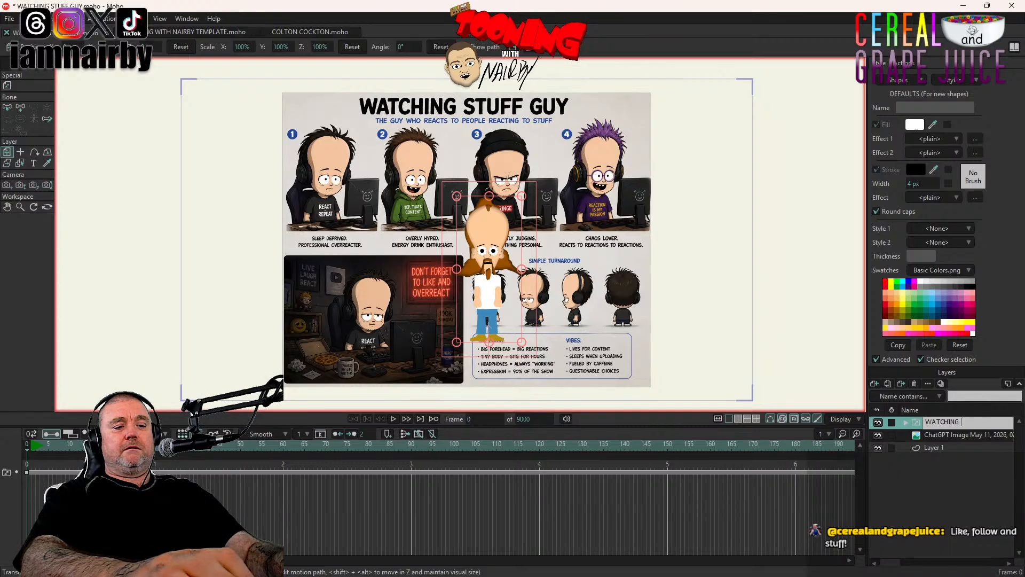
{"action": "type", "text": "UY"}
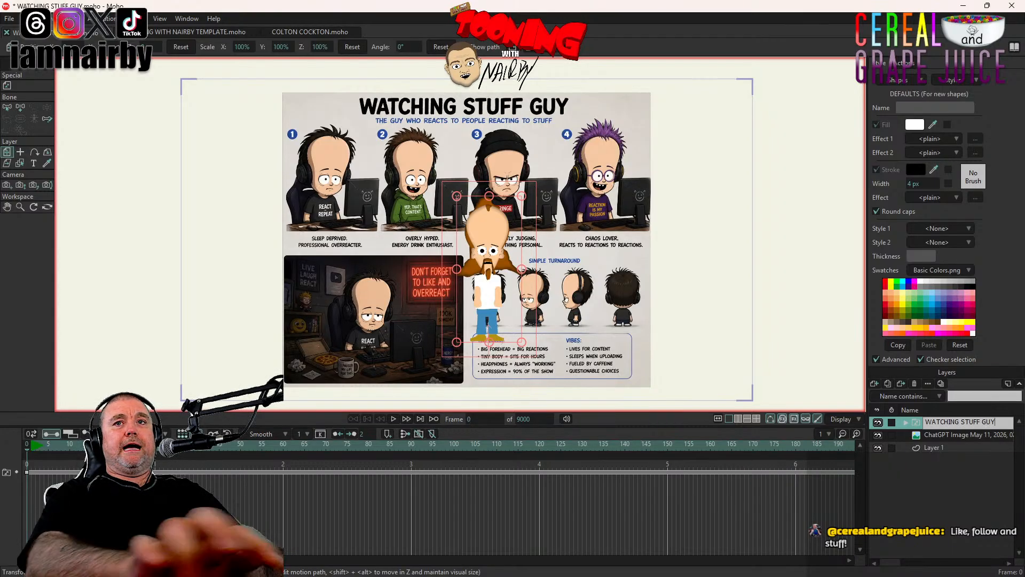
{"action": "key", "text": "Return"}
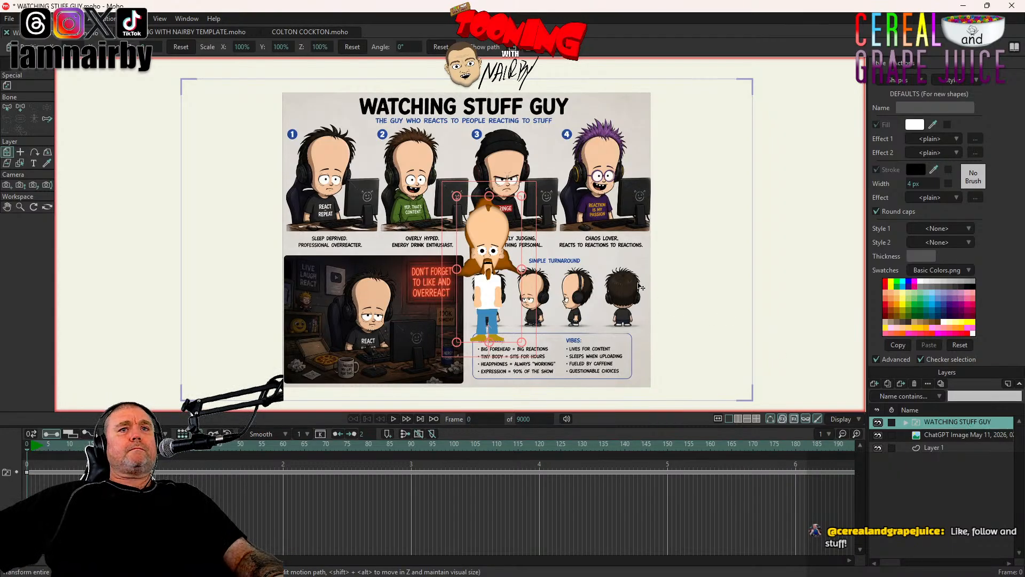
Step: Move the ChatGPT reference image leftward until it lies completely outside the camera frame
{"action": "left_click", "coordinate": [946, 435]}
{"action": "left_click_drag", "start_coordinate": [695, 277], "coordinate": [304, 271]}
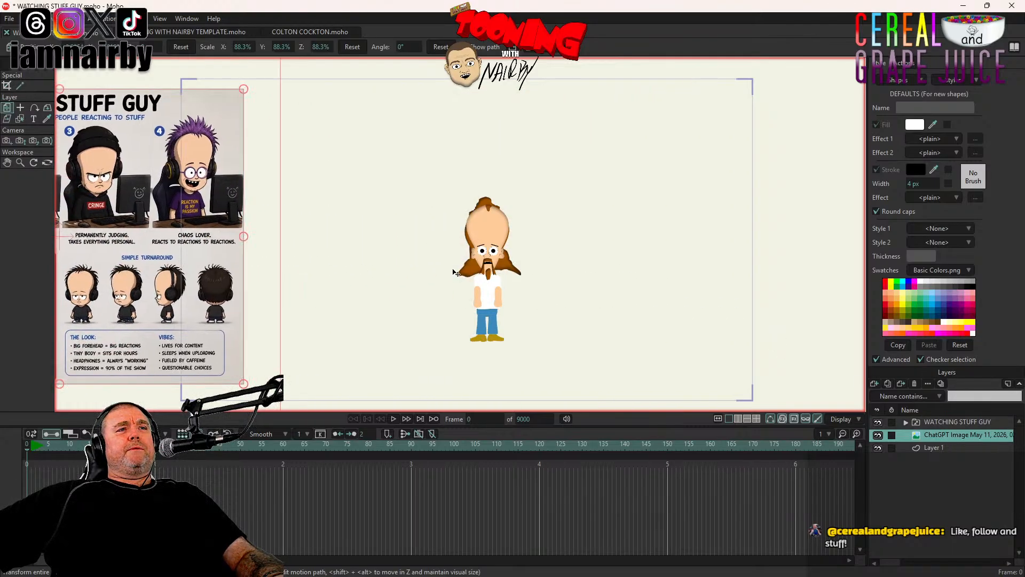
{"action": "left_click_drag", "start_coordinate": [453, 273], "coordinate": [309, 256]}
Step: Delete the BLOOD, CUT and BRUISES layers from the HEAD group inside the character's front-view COLTON COCKTON group
{"action": "left_click", "coordinate": [915, 422]}
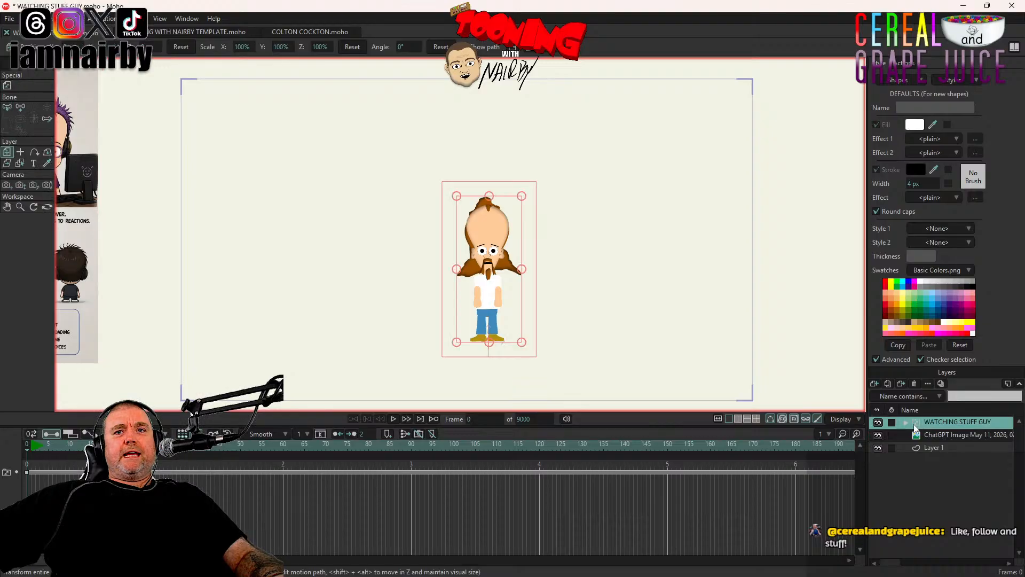
{"action": "left_click", "coordinate": [906, 422]}
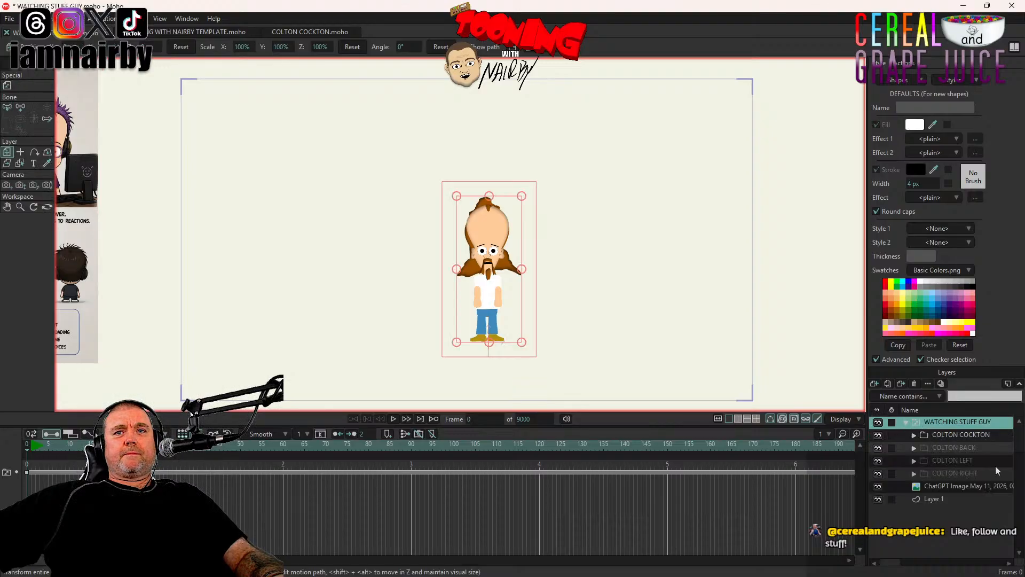
{"action": "left_click", "coordinate": [913, 435]}
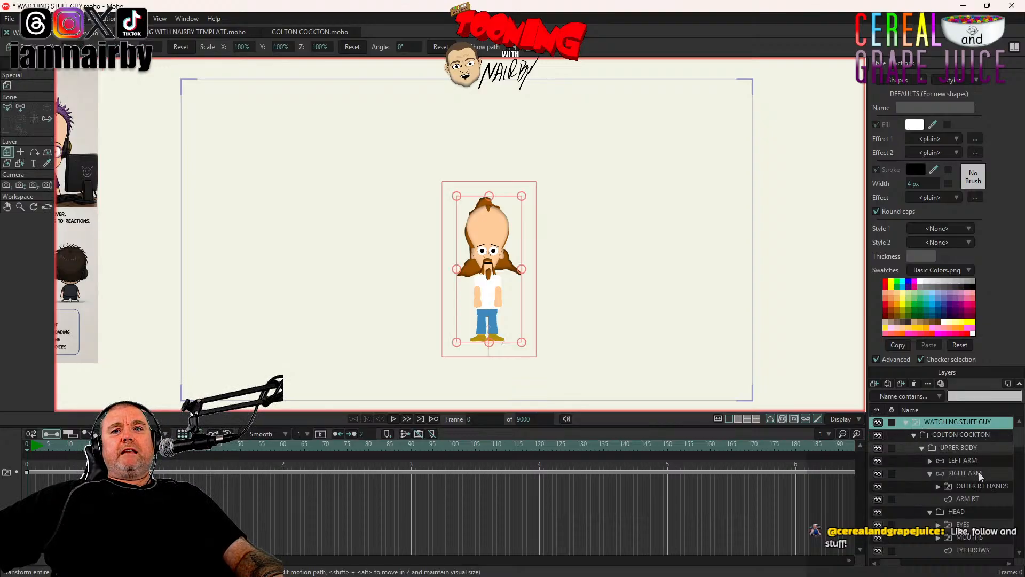
{"action": "scroll", "coordinate": [979, 472], "scroll_direction": "down", "scroll_amount": 2}
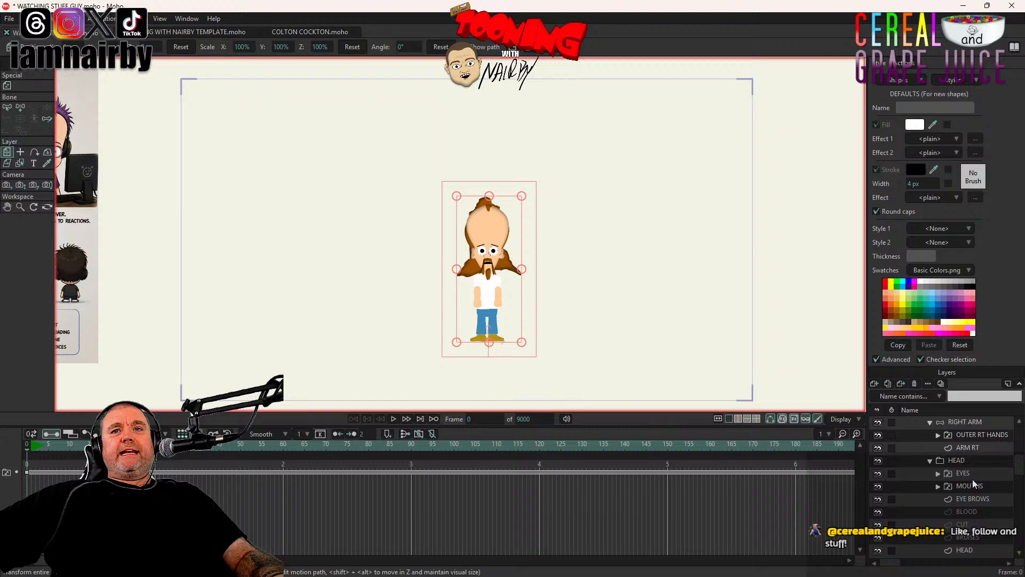
{"action": "left_click", "coordinate": [965, 511]}
{"action": "left_click", "coordinate": [965, 537], "text": "shift"}
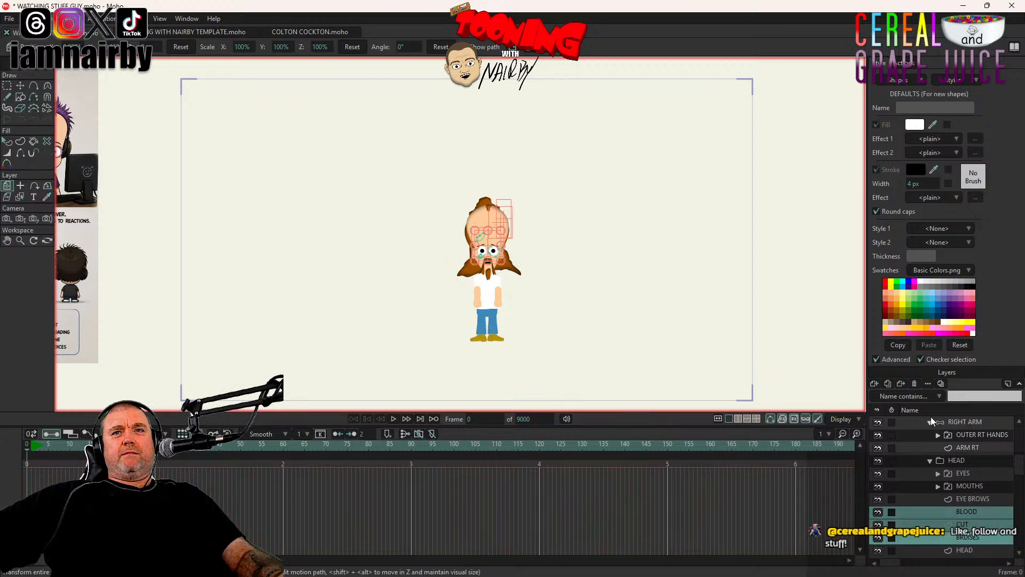
{"action": "left_click", "coordinate": [915, 383]}
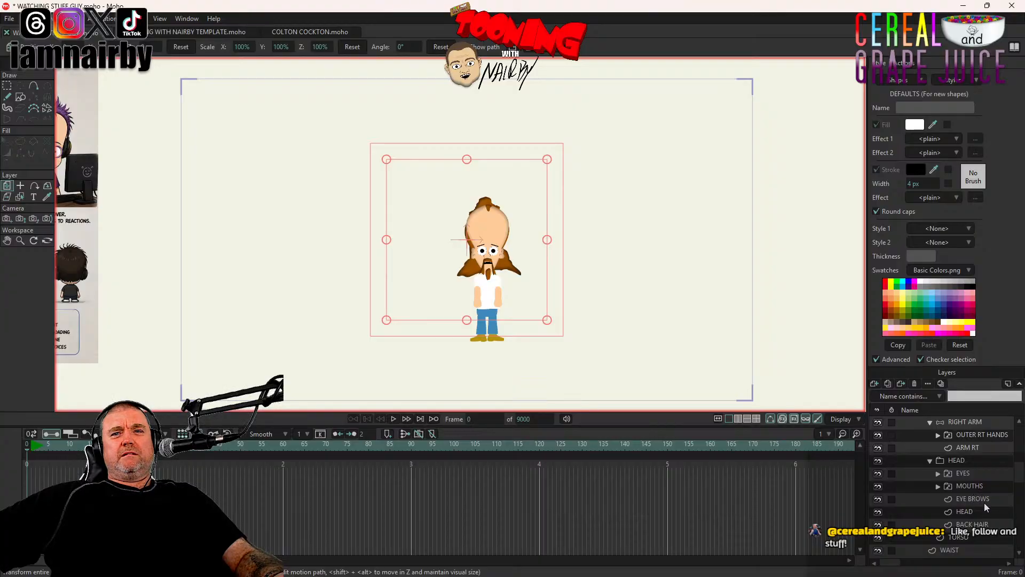
Step: Delete the BACK HAIR layer from the HEAD group of the front-view character
{"action": "scroll", "coordinate": [969, 508], "scroll_direction": "up", "scroll_amount": 1}
{"action": "scroll", "coordinate": [967, 507], "scroll_direction": "up", "scroll_amount": 1}
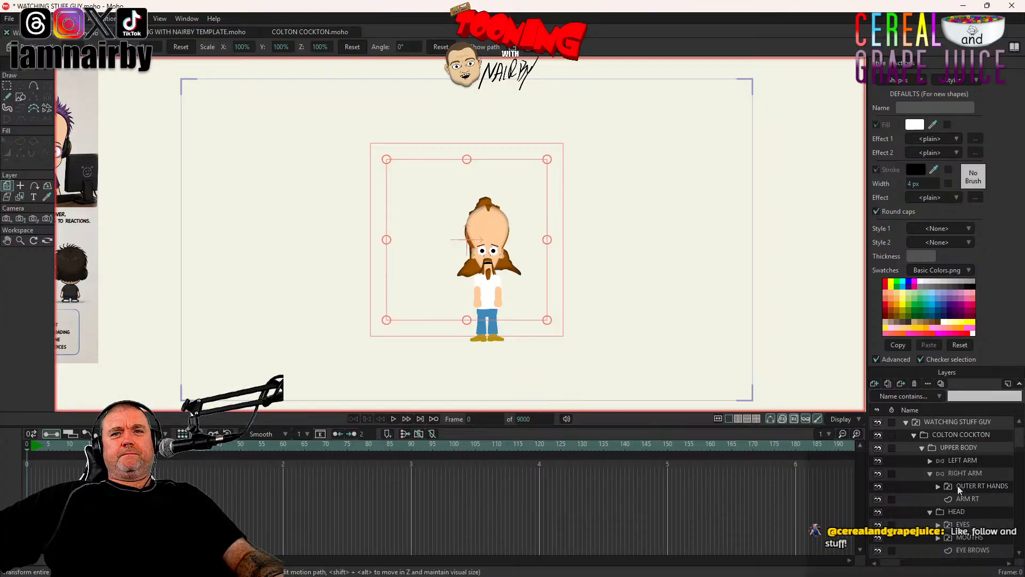
{"action": "scroll", "coordinate": [958, 498], "scroll_direction": "down", "scroll_amount": 3}
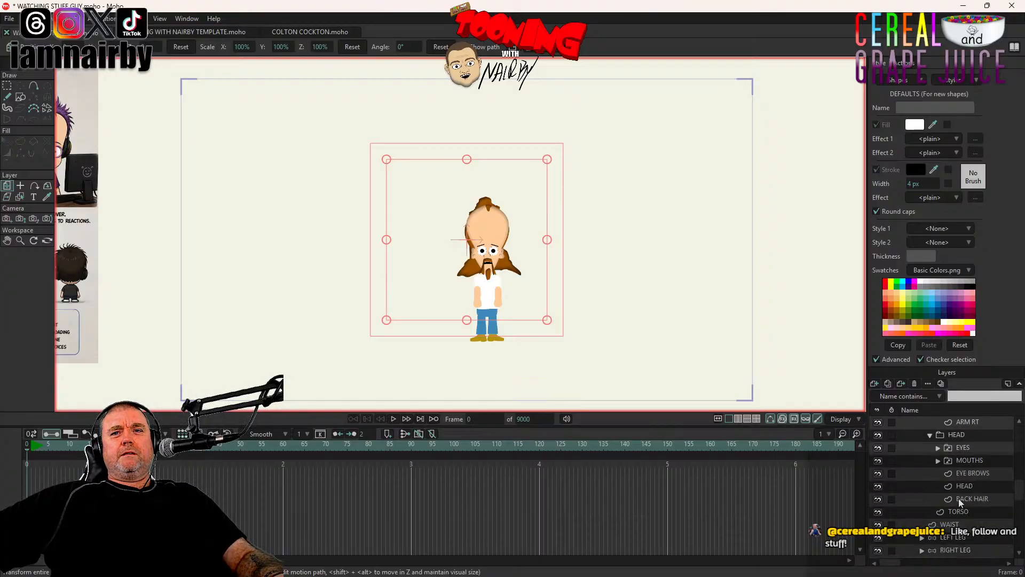
{"action": "left_click", "coordinate": [967, 498]}
{"action": "scroll", "coordinate": [614, 323], "scroll_direction": "up", "scroll_amount": 5}
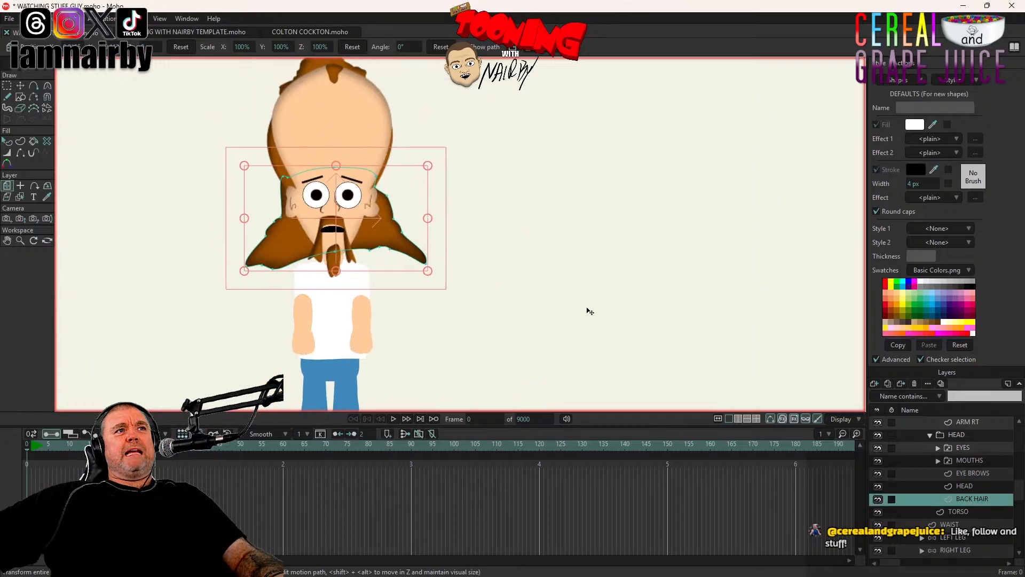
{"action": "left_click_drag", "start_coordinate": [587, 308], "coordinate": [590, 335]}
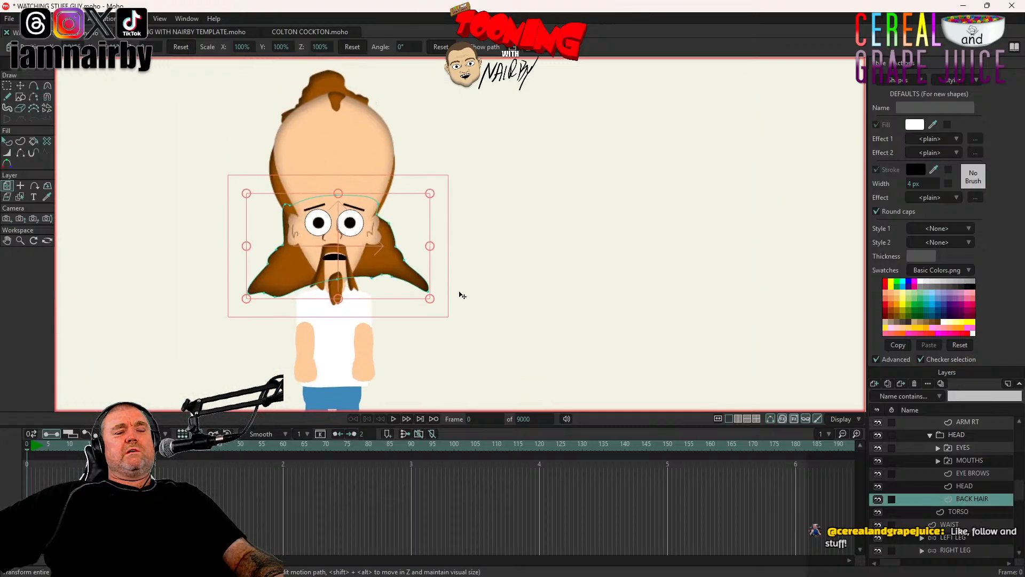
{"action": "left_click", "coordinate": [914, 384]}
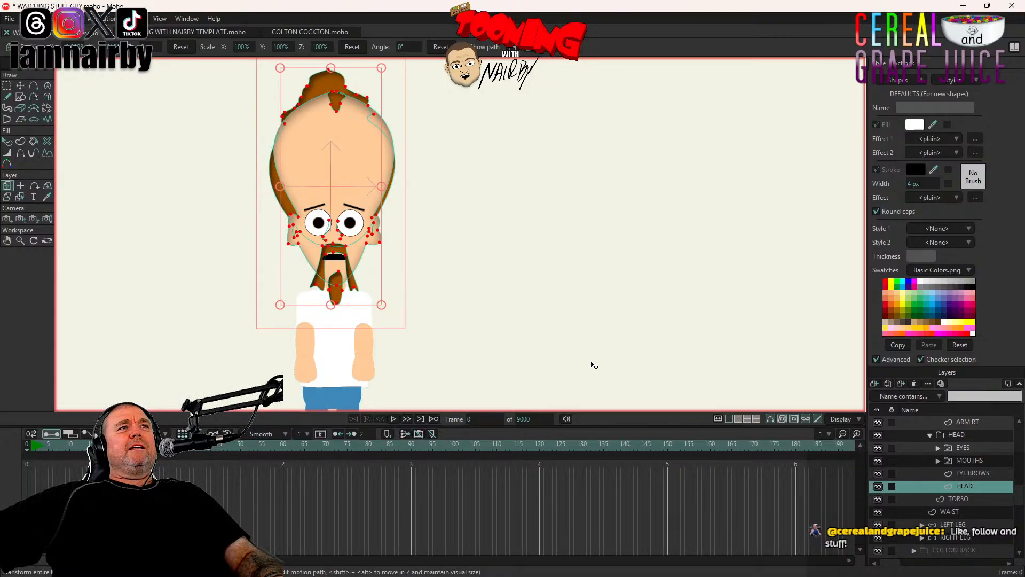
Step: Check the head designs on the reference sheet and delete the moustache shape from the HEAD layer
{"action": "scroll", "coordinate": [567, 327], "scroll_direction": "down", "scroll_amount": 5}
{"action": "scroll", "coordinate": [568, 327], "scroll_direction": "up", "scroll_amount": 3}
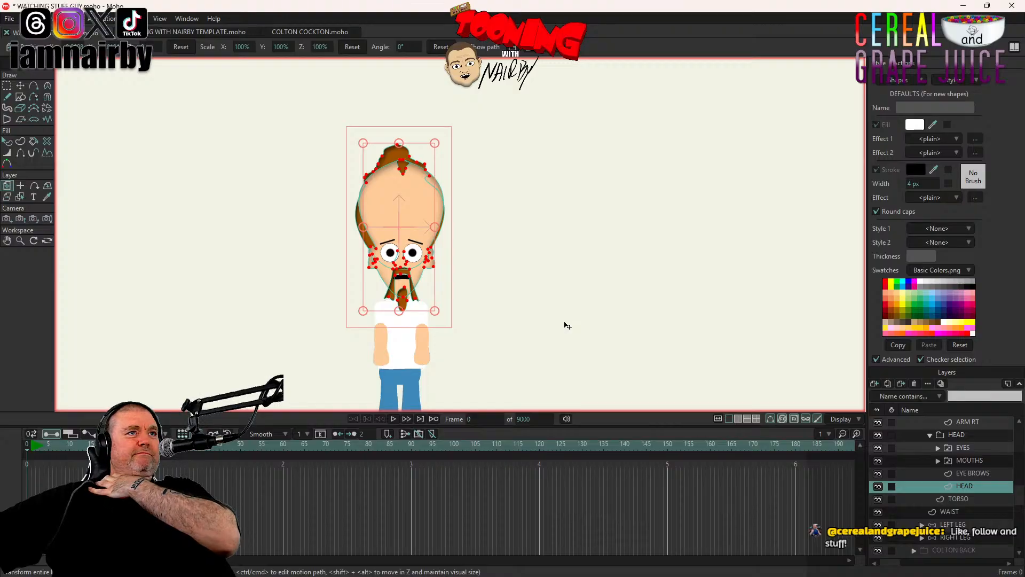
{"action": "scroll", "coordinate": [342, 304], "scroll_direction": "down", "scroll_amount": 5}
{"action": "scroll", "coordinate": [241, 302], "scroll_direction": "up", "scroll_amount": 5}
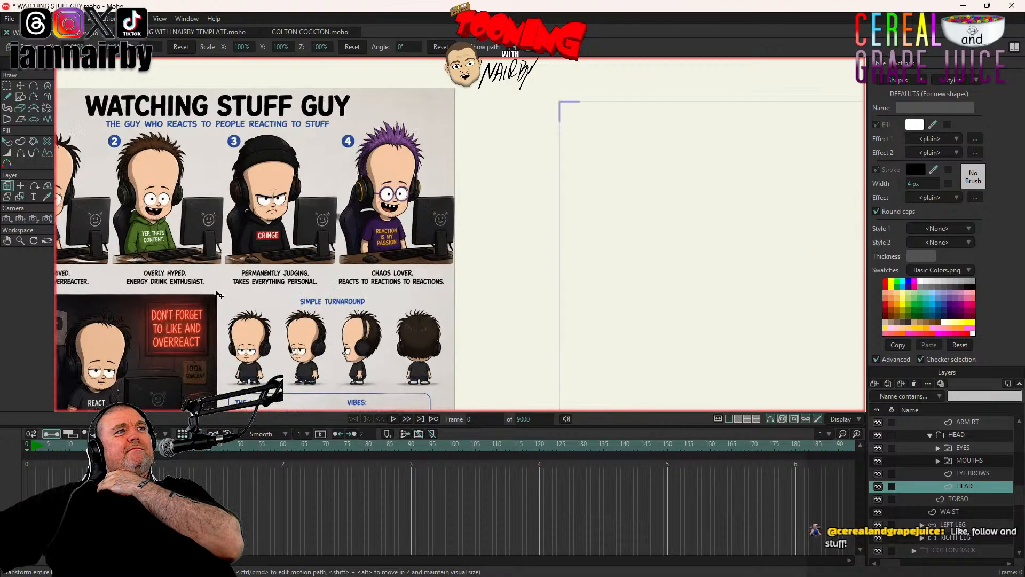
{"action": "scroll", "coordinate": [336, 221], "scroll_direction": "down", "scroll_amount": 3}
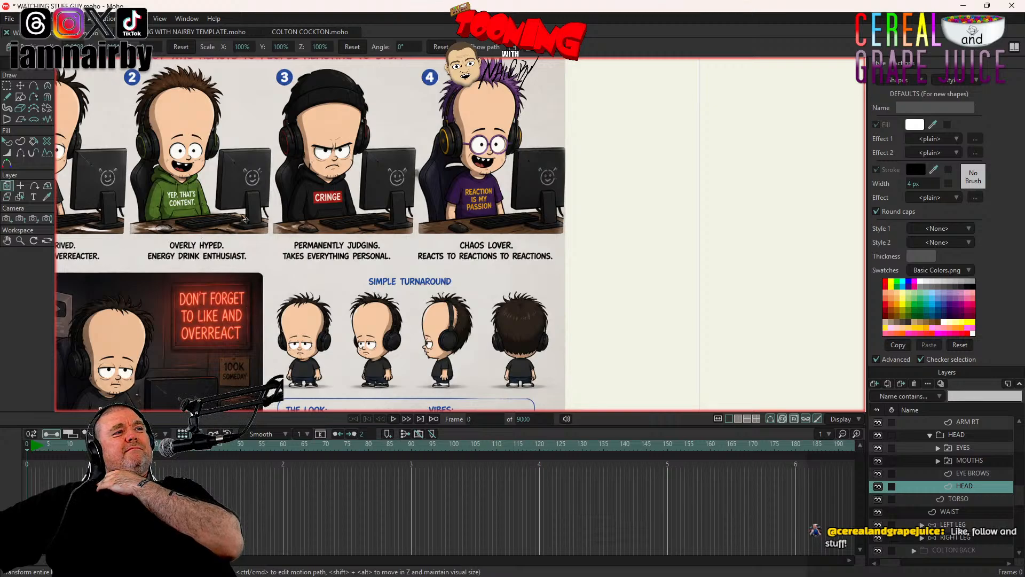
{"action": "scroll", "coordinate": [372, 175], "scroll_direction": "down", "scroll_amount": 5}
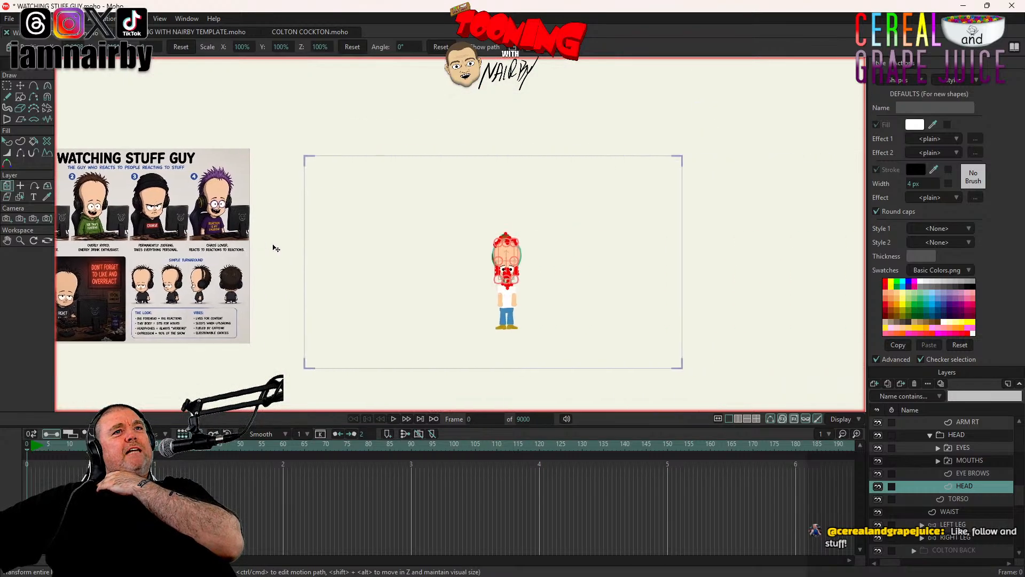
{"action": "scroll", "coordinate": [513, 279], "scroll_direction": "up", "scroll_amount": 8}
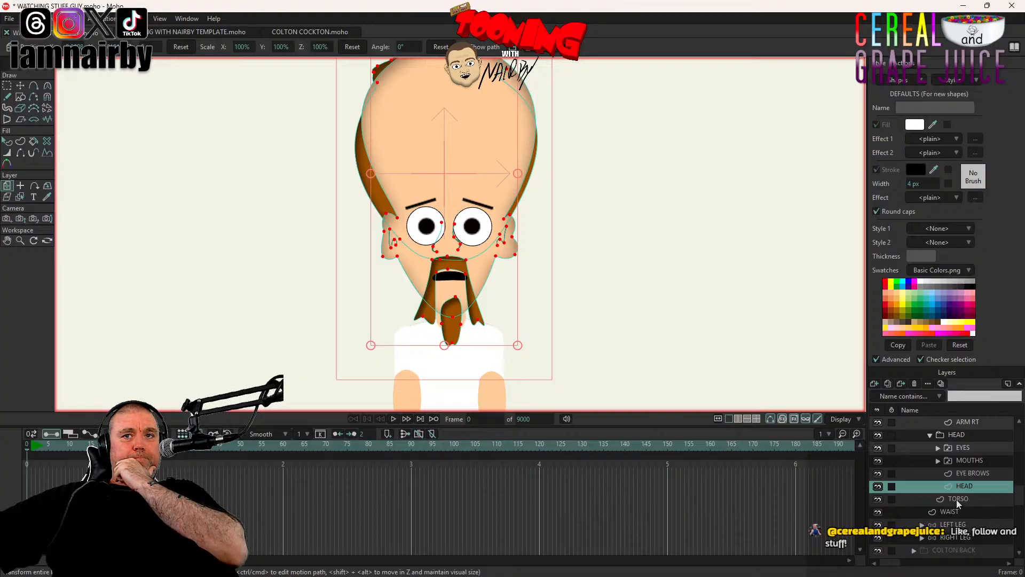
{"action": "left_click", "coordinate": [24, 86]}
{"action": "scroll", "coordinate": [448, 320], "scroll_direction": "up", "scroll_amount": 3}
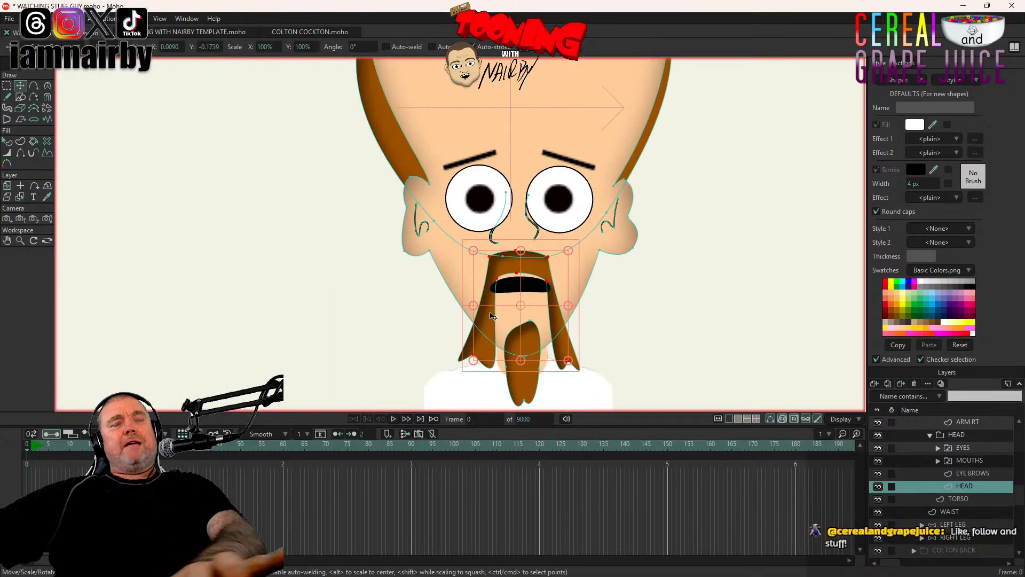
{"action": "key", "text": "Delete"}
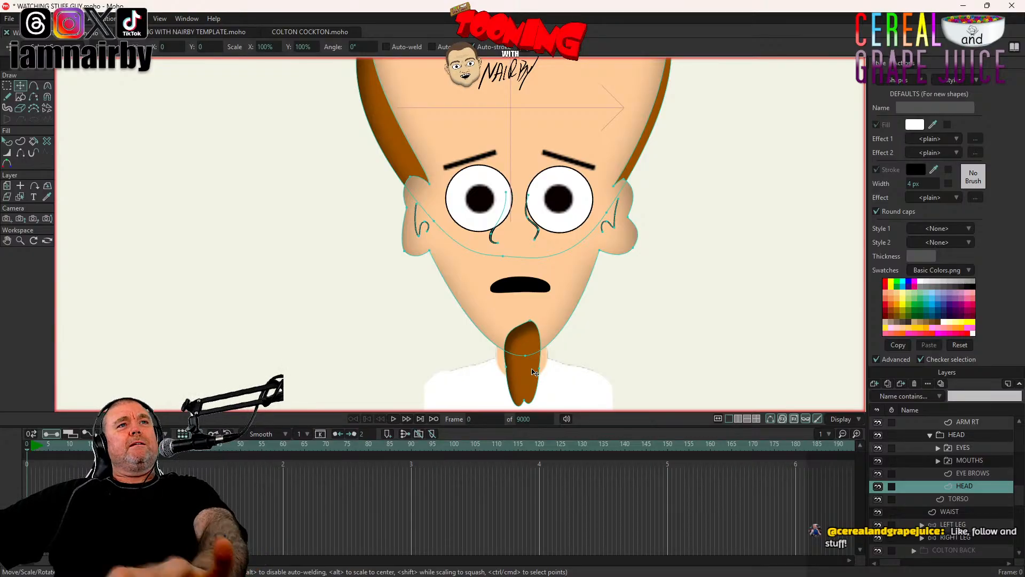
Step: Scale the goatee on the chin down to a slightly smaller size
{"action": "scroll", "coordinate": [532, 370], "scroll_direction": "down", "scroll_amount": 3}
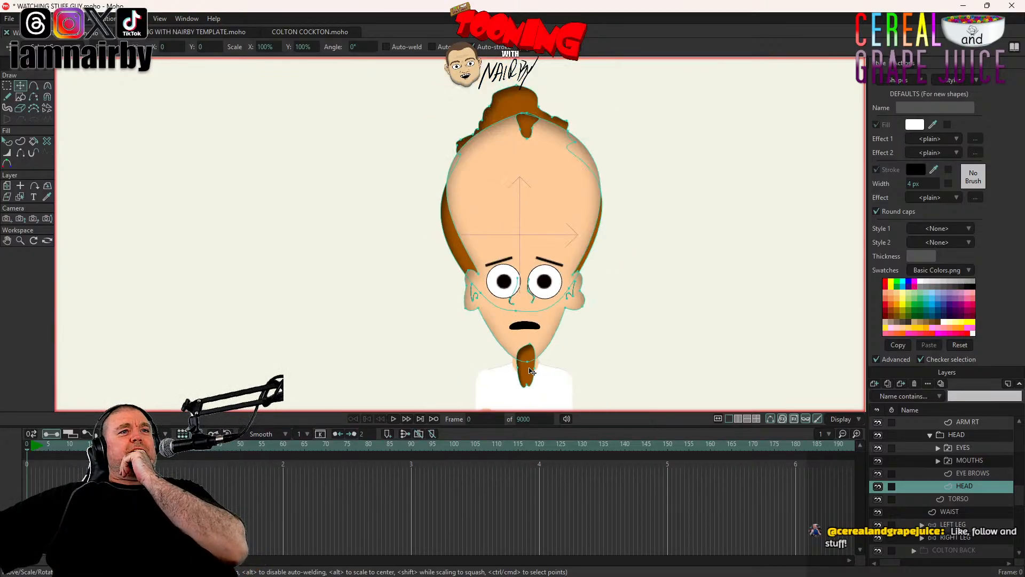
{"action": "scroll", "coordinate": [531, 370], "scroll_direction": "up", "scroll_amount": 3}
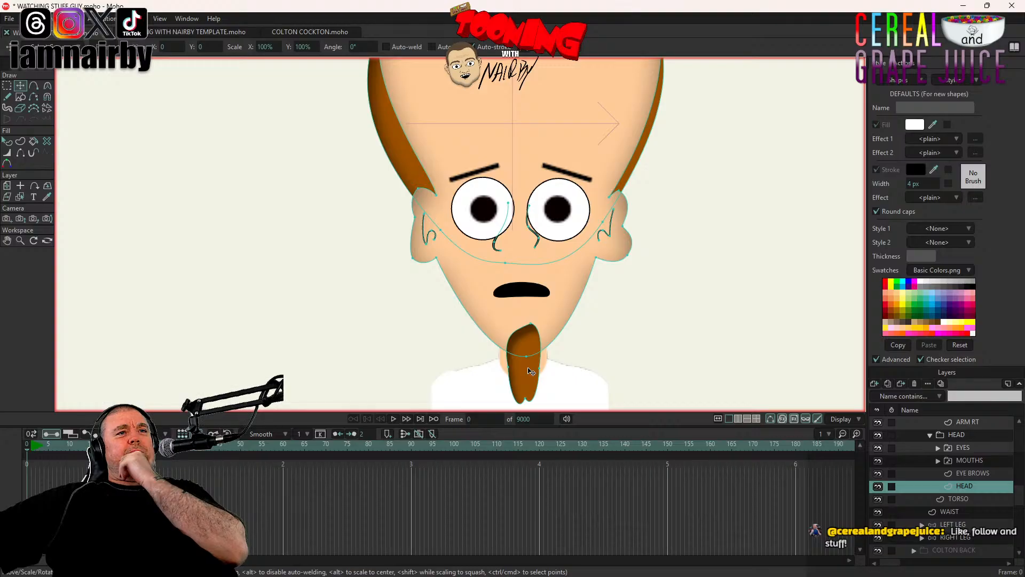
{"action": "double_click", "coordinate": [531, 370]}
{"action": "left_click_drag", "start_coordinate": [530, 370], "coordinate": [586, 384]}
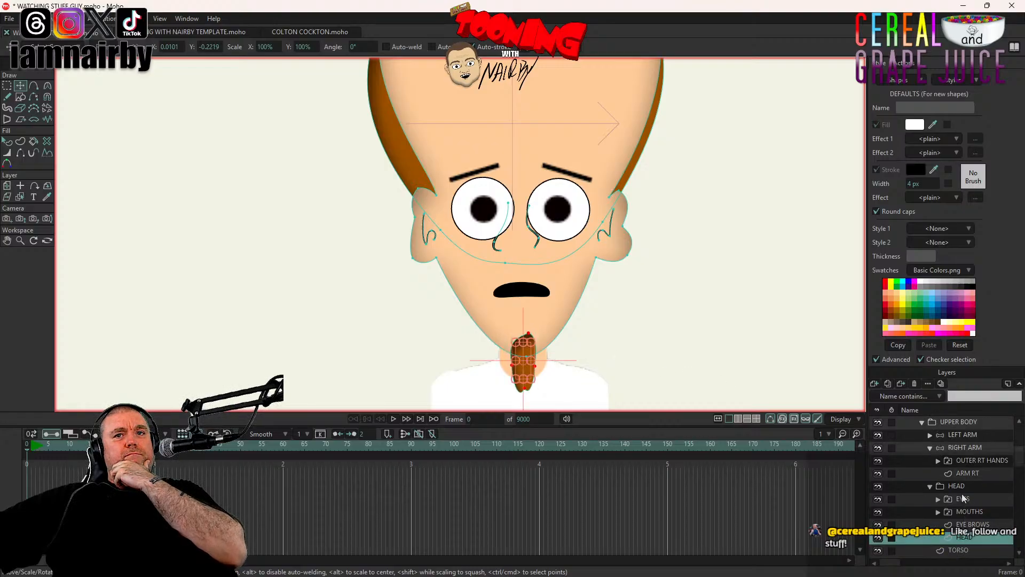
Step: Switch the MOUTHS layer to the closed B M P mouth and save the project
{"action": "scroll", "coordinate": [963, 499], "scroll_direction": "up", "scroll_amount": 1}
{"action": "right_click", "coordinate": [969, 497]}
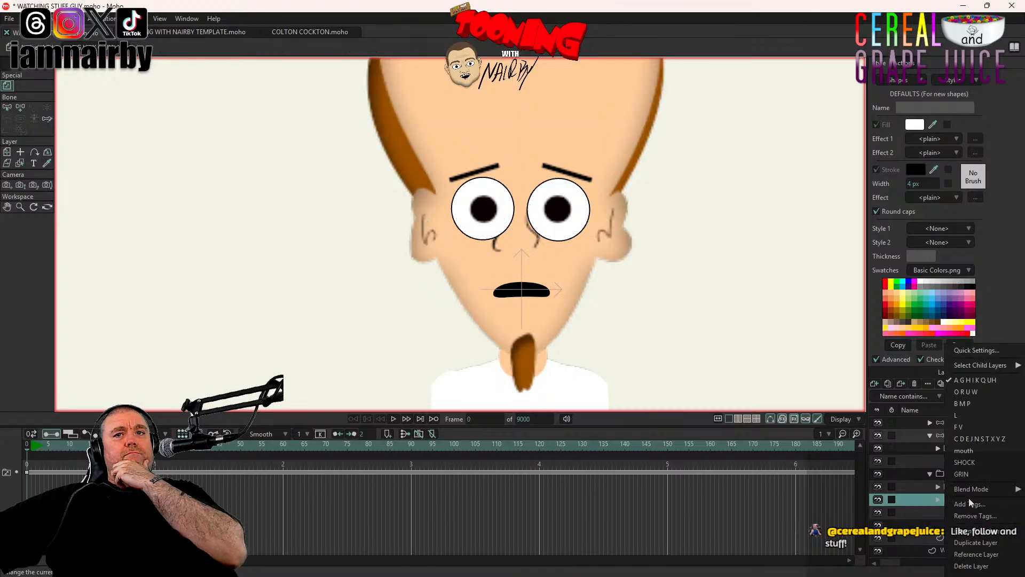
{"action": "left_click", "coordinate": [964, 404]}
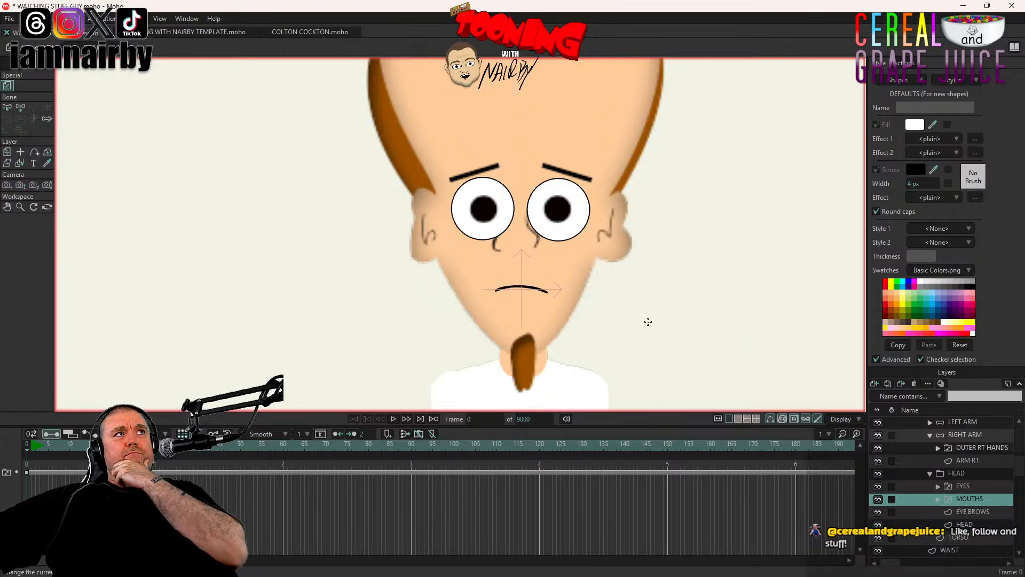
{"action": "key", "text": "ctrl+s"}
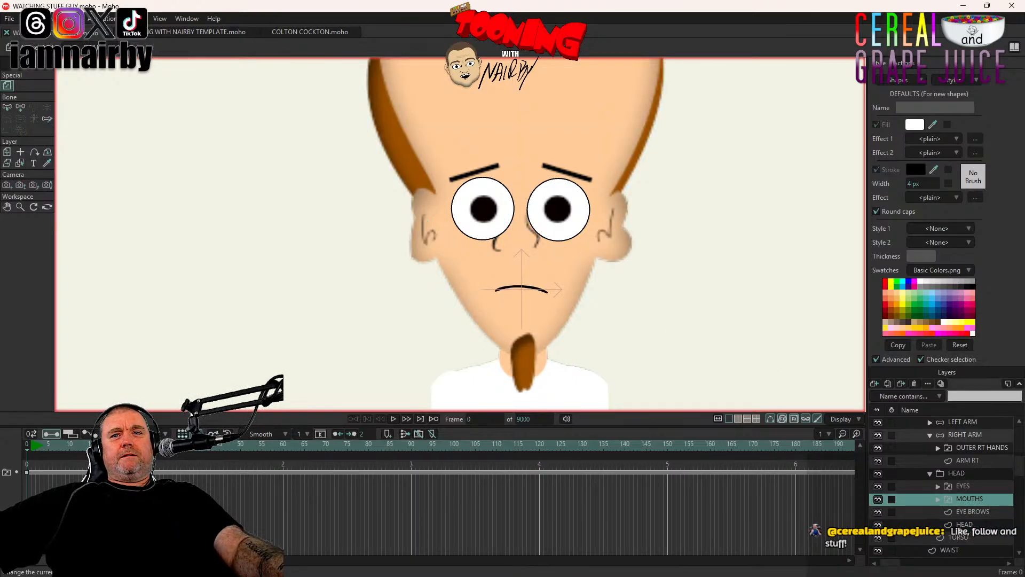
Step: Rotate both eyebrows on the EYE BROWS layer until they lie horizontally above the eyes
{"action": "left_click", "coordinate": [973, 513]}
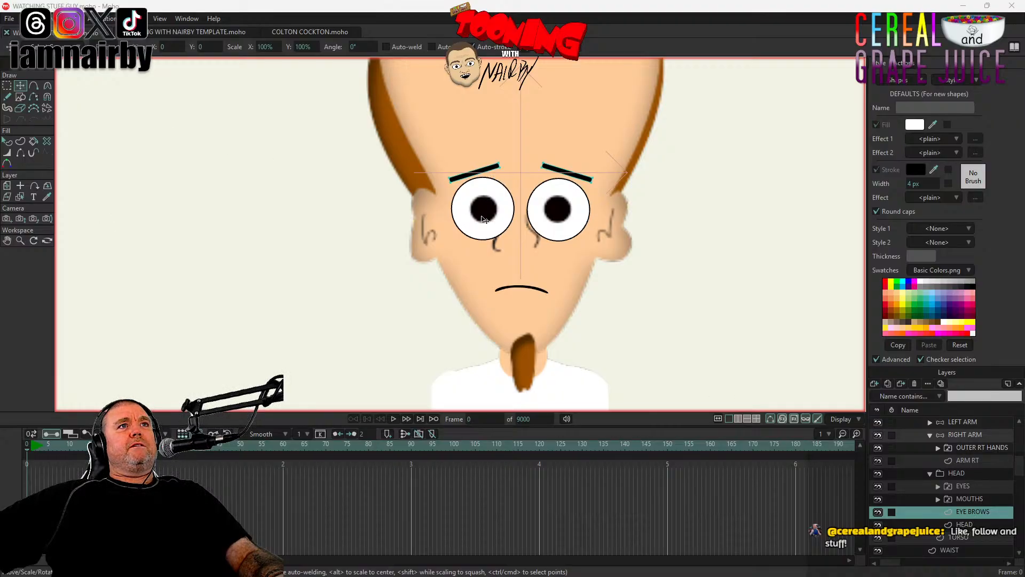
{"action": "double_click", "coordinate": [496, 176]}
{"action": "scroll", "coordinate": [508, 172], "scroll_direction": "up", "scroll_amount": 2}
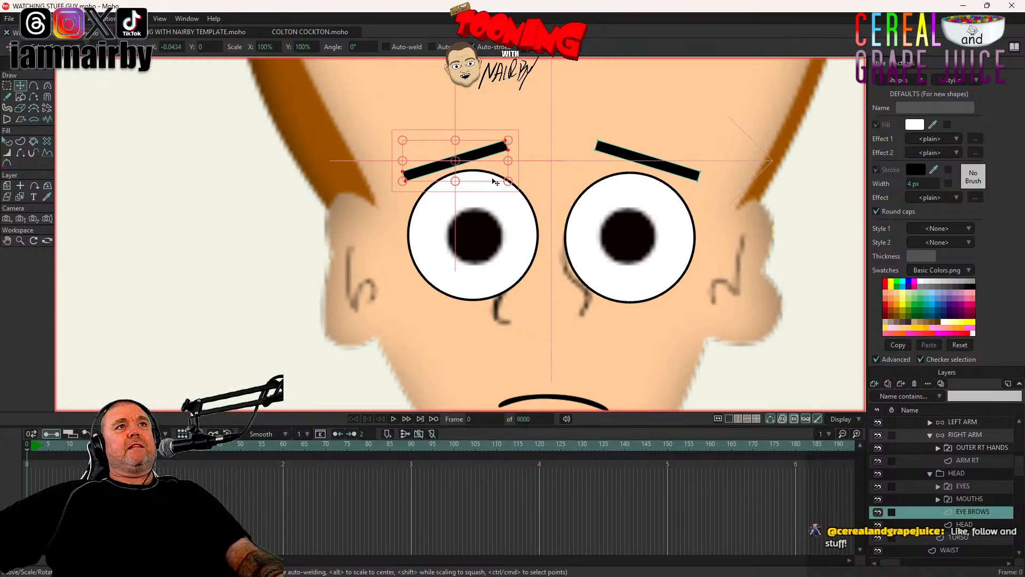
{"action": "mouse_move", "coordinate": [517, 170]}
{"action": "left_mouse_down"}
{"action": "mouse_move", "coordinate": [517, 198]}
{"action": "mouse_move", "coordinate": [521, 189]}
{"action": "left_mouse_up"}
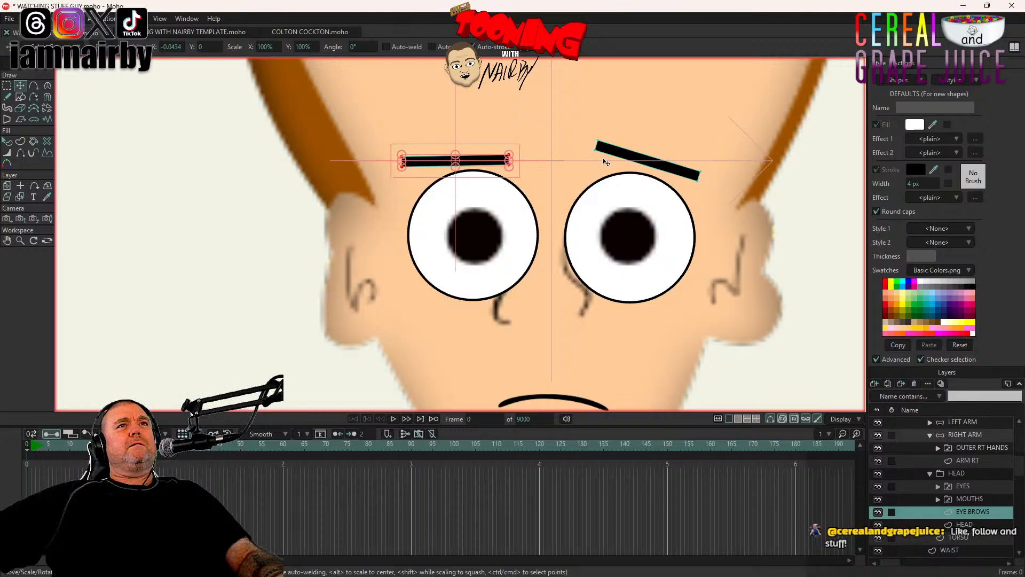
{"action": "double_click", "coordinate": [614, 154]}
{"action": "left_click_drag", "start_coordinate": [591, 170], "coordinate": [587, 190]}
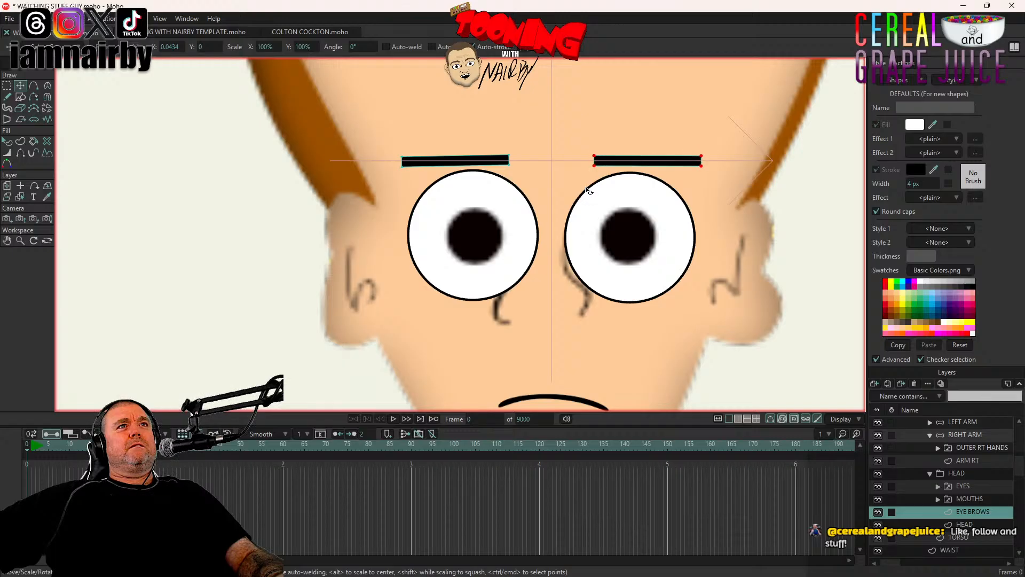
{"action": "scroll", "coordinate": [588, 208], "scroll_direction": "down", "scroll_amount": 3}
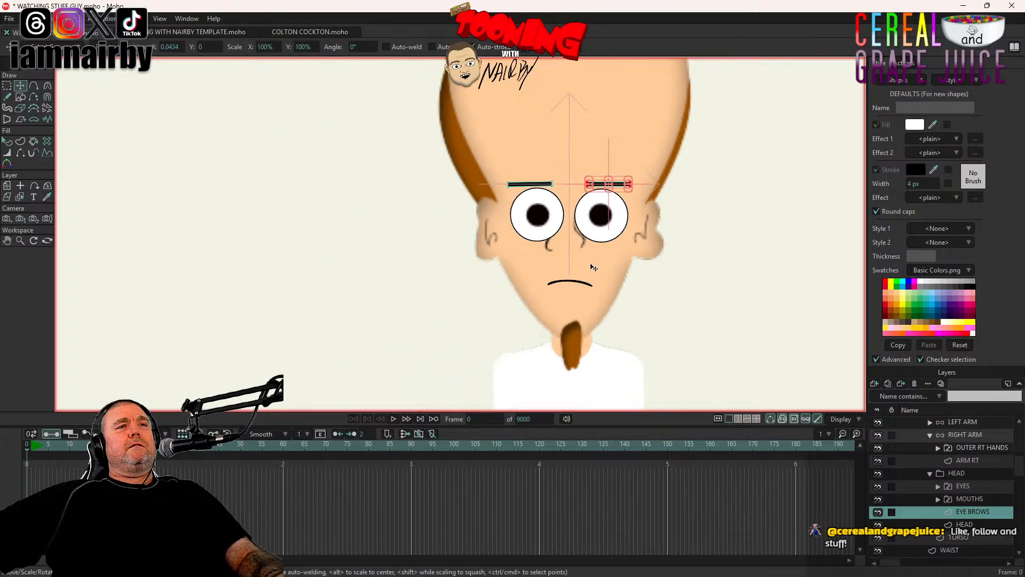
{"action": "scroll", "coordinate": [592, 267], "scroll_direction": "down", "scroll_amount": 3}
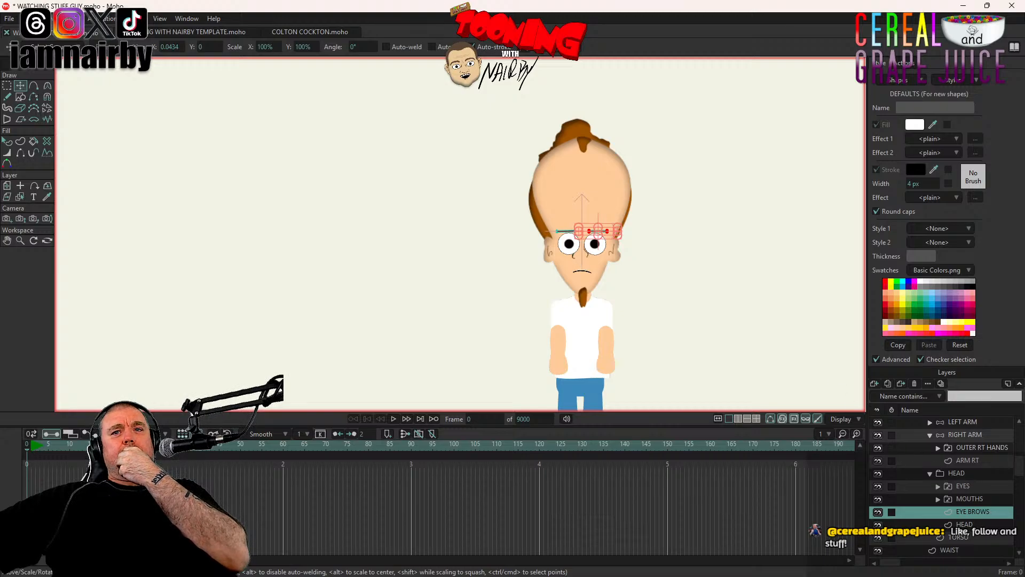
Step: Delete the large brown hair shape and the small forehead tuft from the HEAD layer, and save the project
{"action": "left_click", "coordinate": [968, 524]}
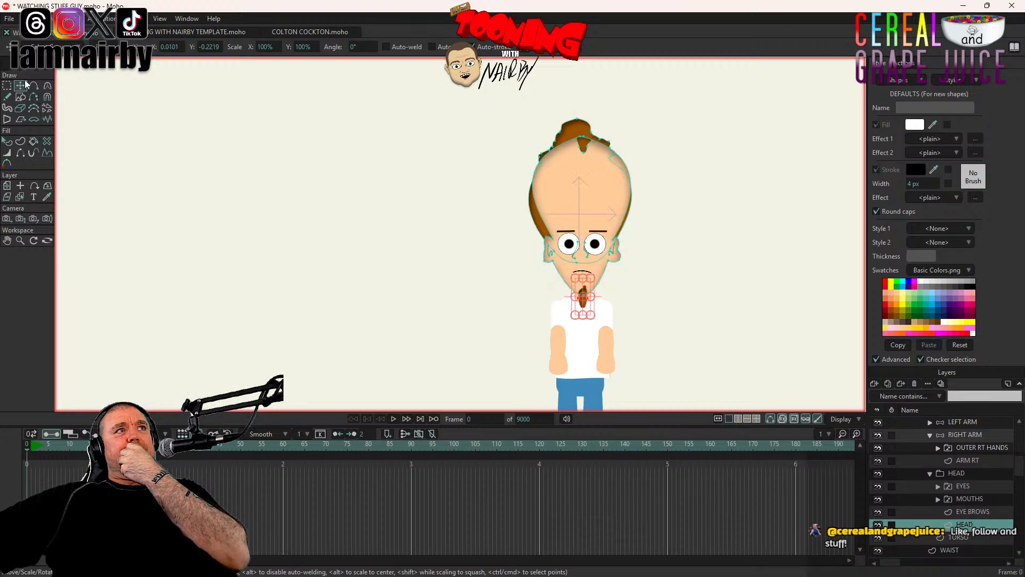
{"action": "scroll", "coordinate": [428, 170], "scroll_direction": "up", "scroll_amount": 3}
{"action": "left_click", "coordinate": [674, 109]}
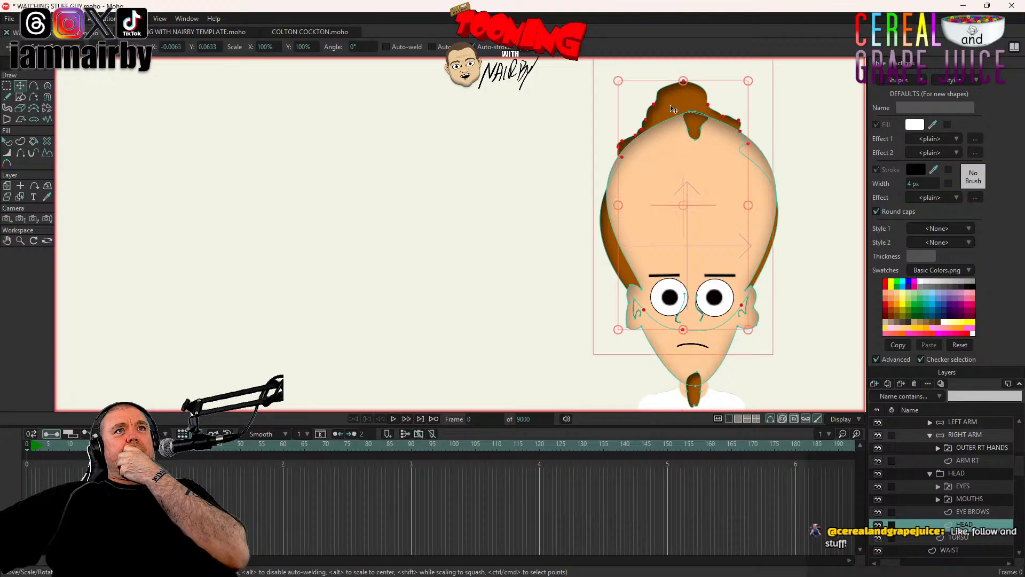
{"action": "left_click_drag", "start_coordinate": [674, 109], "coordinate": [241, 203]}
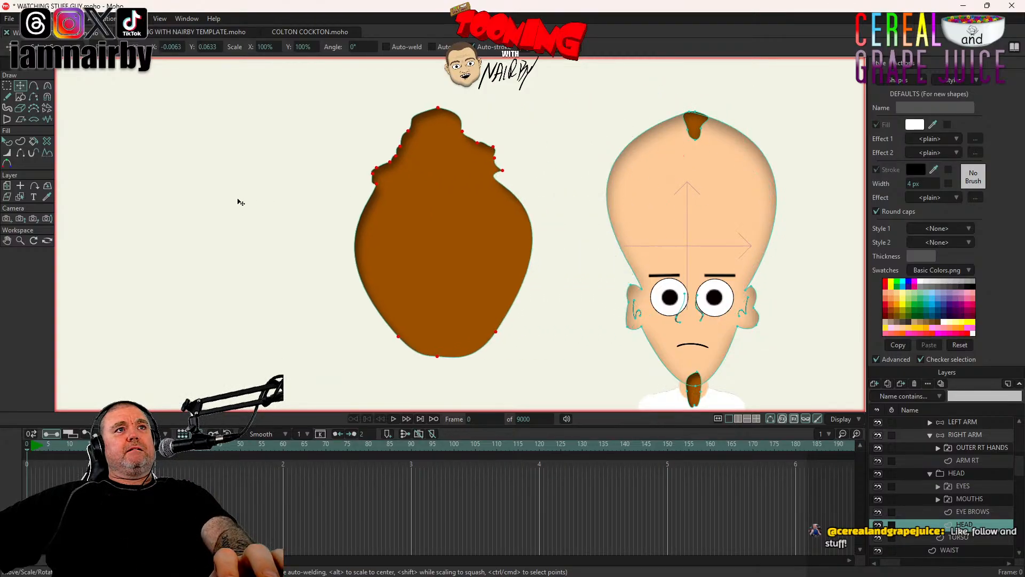
{"action": "key", "text": "Delete"}
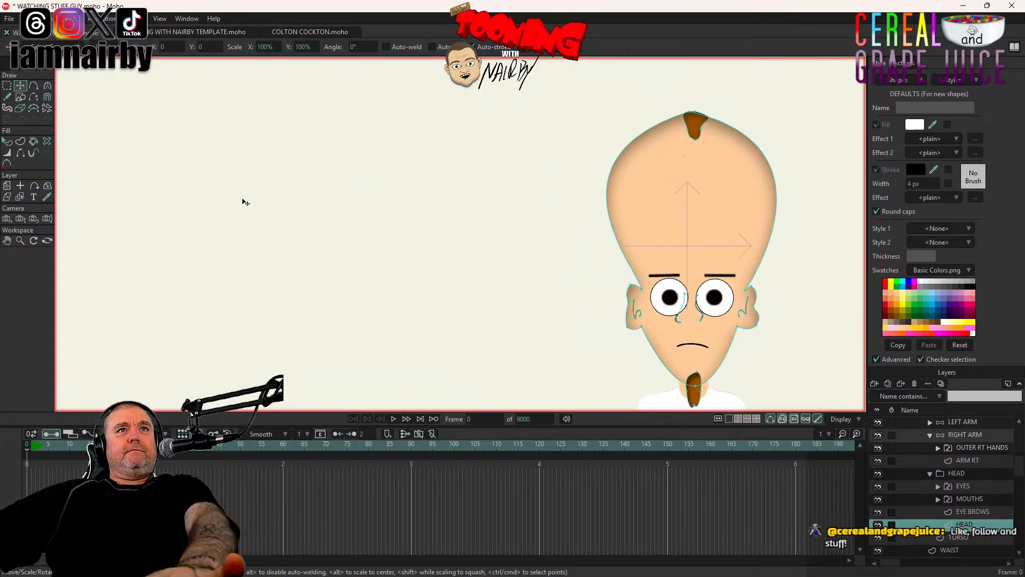
{"action": "left_click", "coordinate": [694, 123]}
{"action": "key", "text": "Delete"}
{"action": "key", "text": "ctrl+s"}
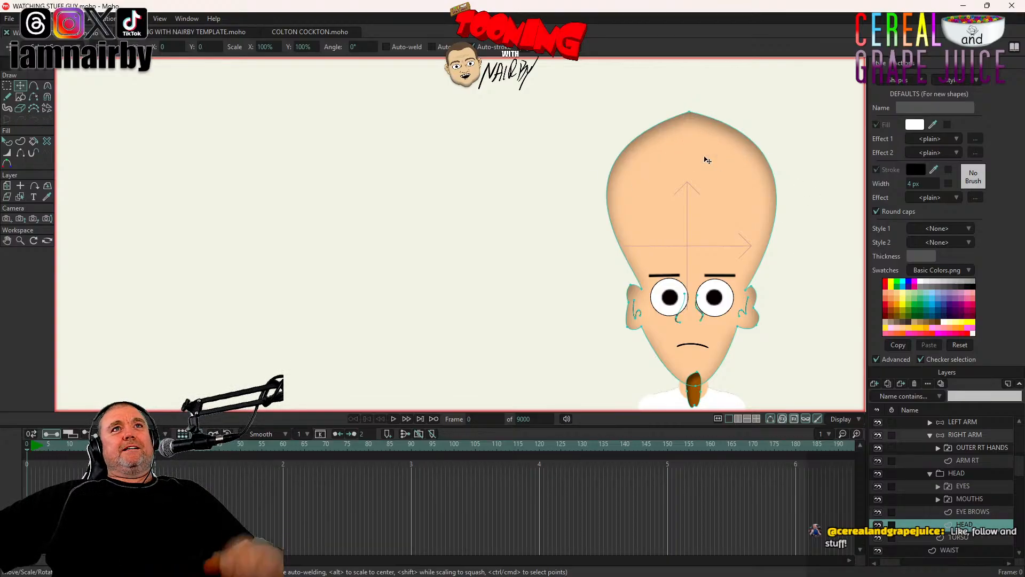
Step: Round off the pointed top of the head by raising both Bezier handles of its peak point to nearly horizontal
{"action": "left_click", "coordinate": [47, 85]}
{"action": "scroll", "coordinate": [561, 201], "scroll_direction": "up", "scroll_amount": 5}
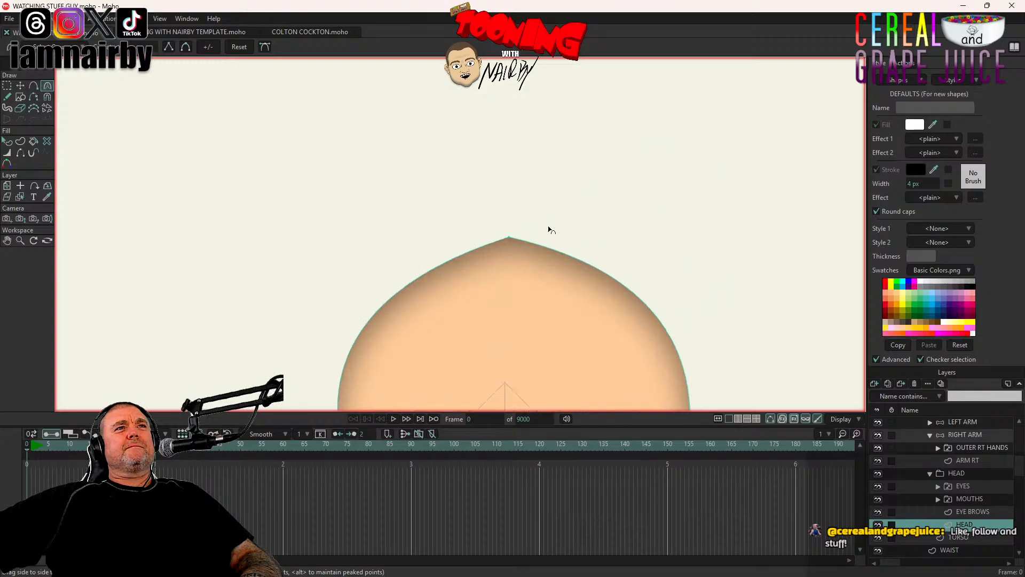
{"action": "left_click", "coordinate": [510, 237]}
{"action": "left_click_drag", "start_coordinate": [679, 249], "coordinate": [668, 256]}
{"action": "key", "text": "ctrl+z"}
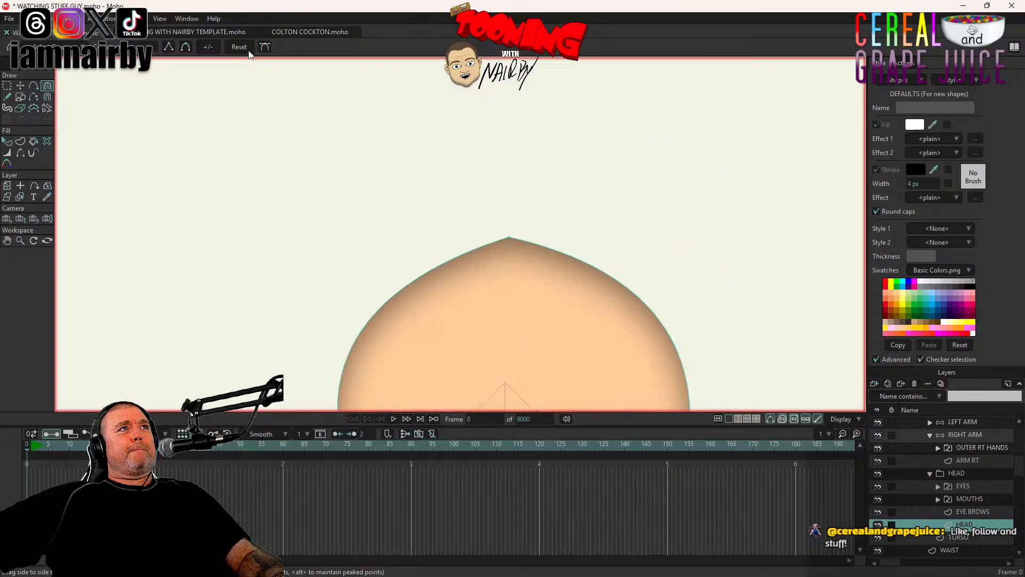
{"action": "left_click", "coordinate": [265, 46]}
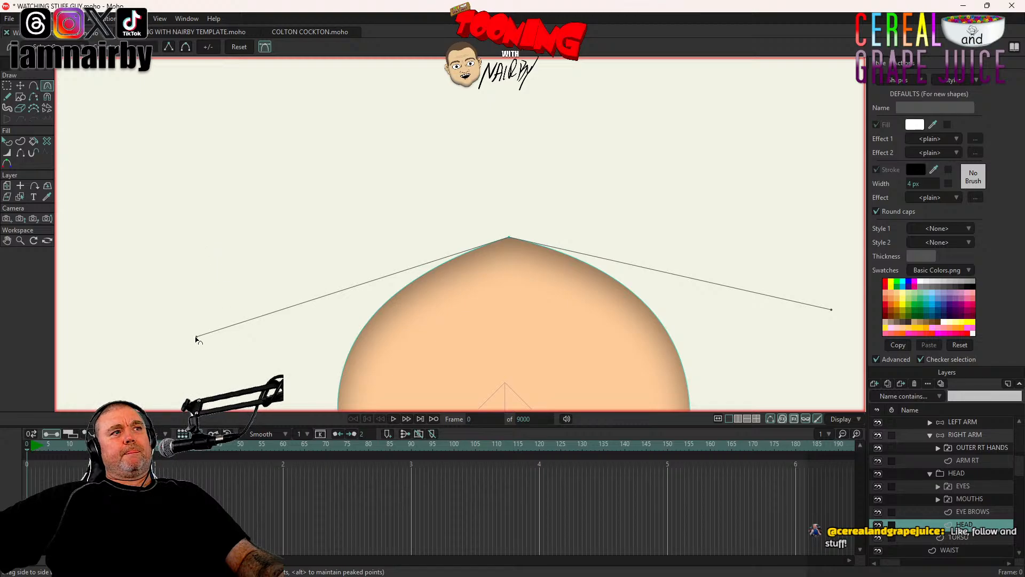
{"action": "left_click_drag", "start_coordinate": [195, 337], "coordinate": [225, 256]}
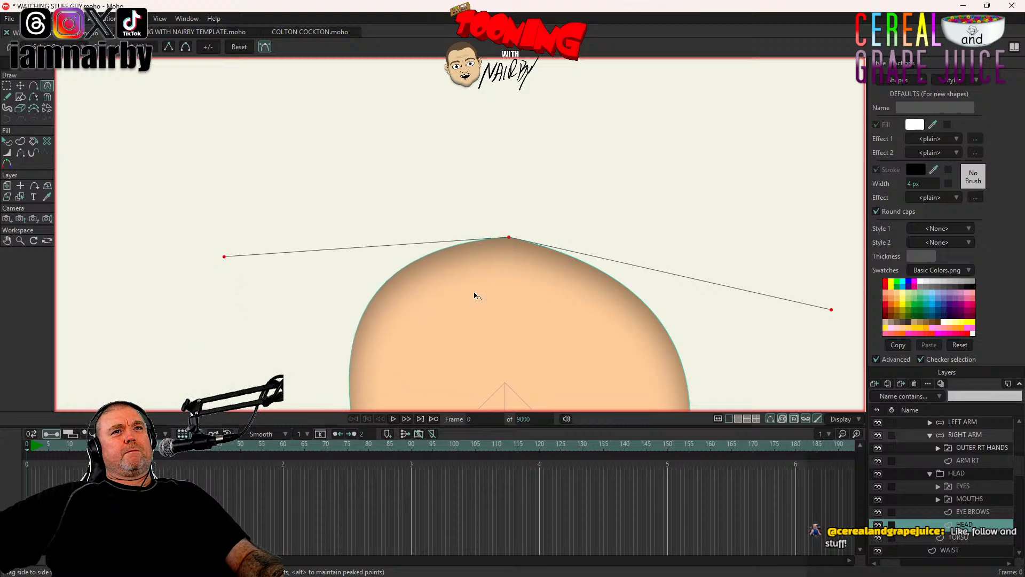
{"action": "left_click_drag", "start_coordinate": [832, 310], "coordinate": [824, 256]}
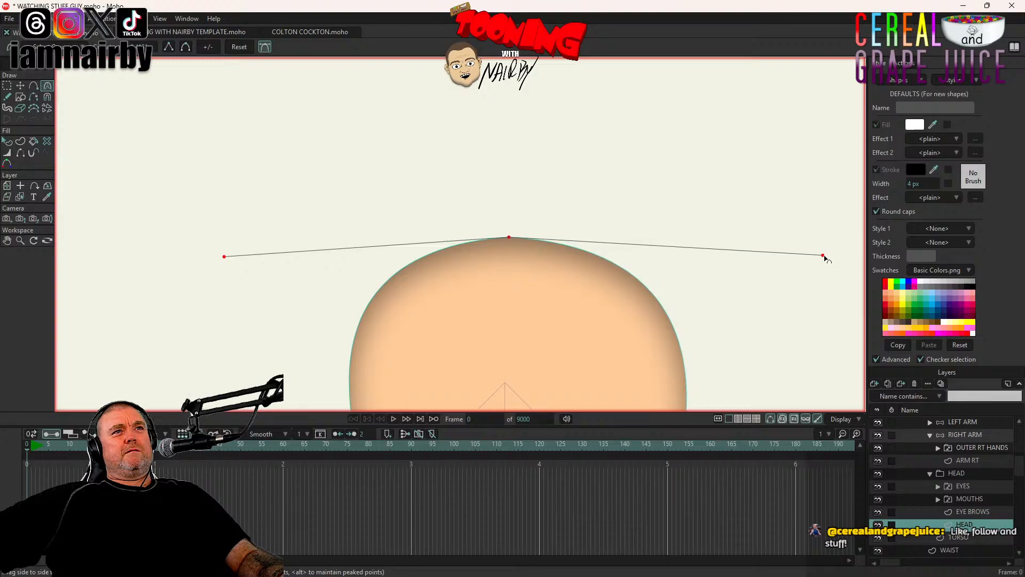
{"action": "scroll", "coordinate": [725, 301], "scroll_direction": "down", "scroll_amount": 6}
{"action": "left_click_drag", "start_coordinate": [647, 307], "coordinate": [397, 165]}
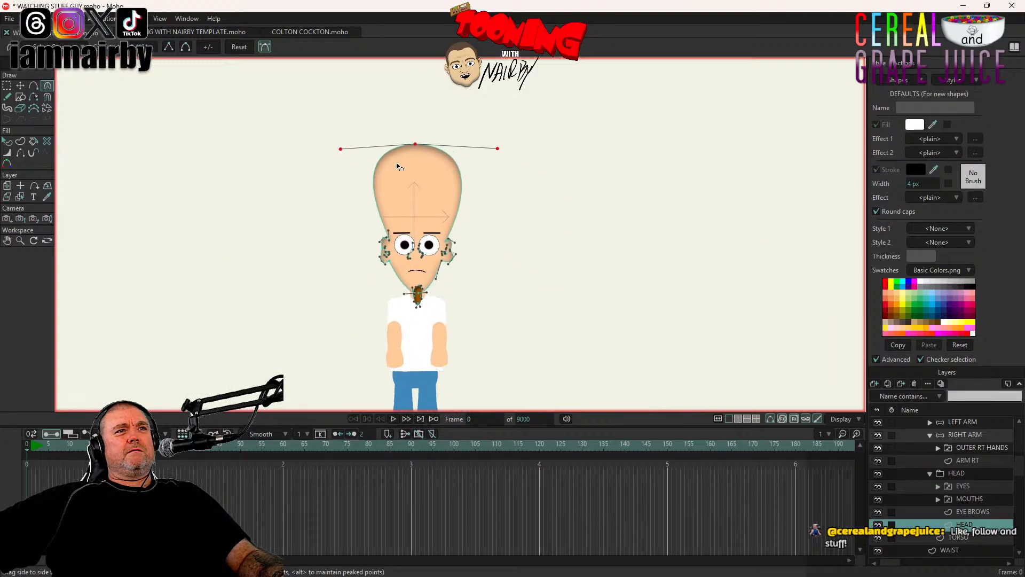
Step: Compare the reshaped head with the heads and headphones on the Watching Stuff Guy reference sheet
{"action": "scroll", "coordinate": [444, 233], "scroll_direction": "up", "scroll_amount": 3}
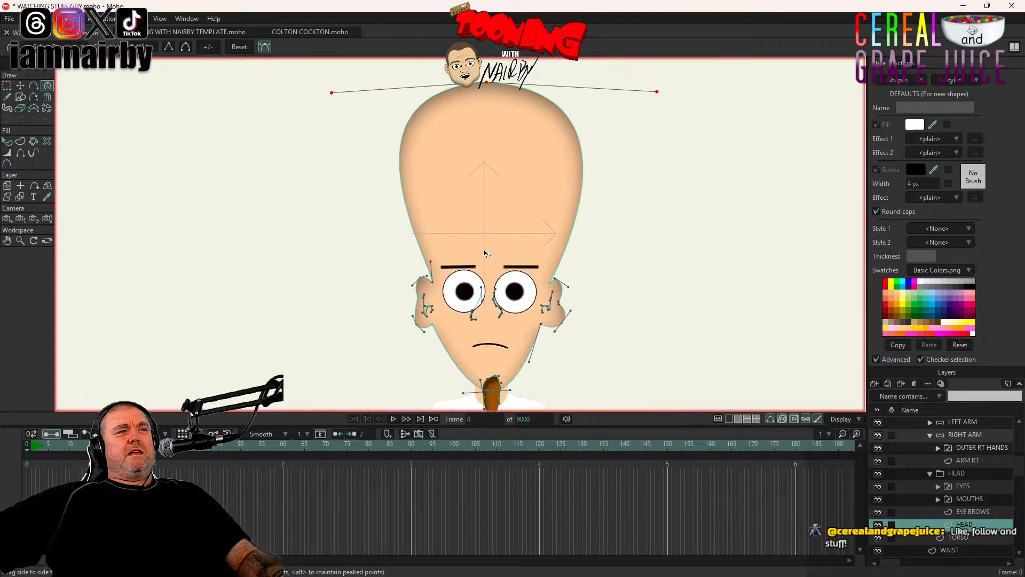
{"action": "scroll", "coordinate": [482, 250], "scroll_direction": "down", "scroll_amount": 4}
{"action": "scroll", "coordinate": [447, 243], "scroll_direction": "down", "scroll_amount": 4}
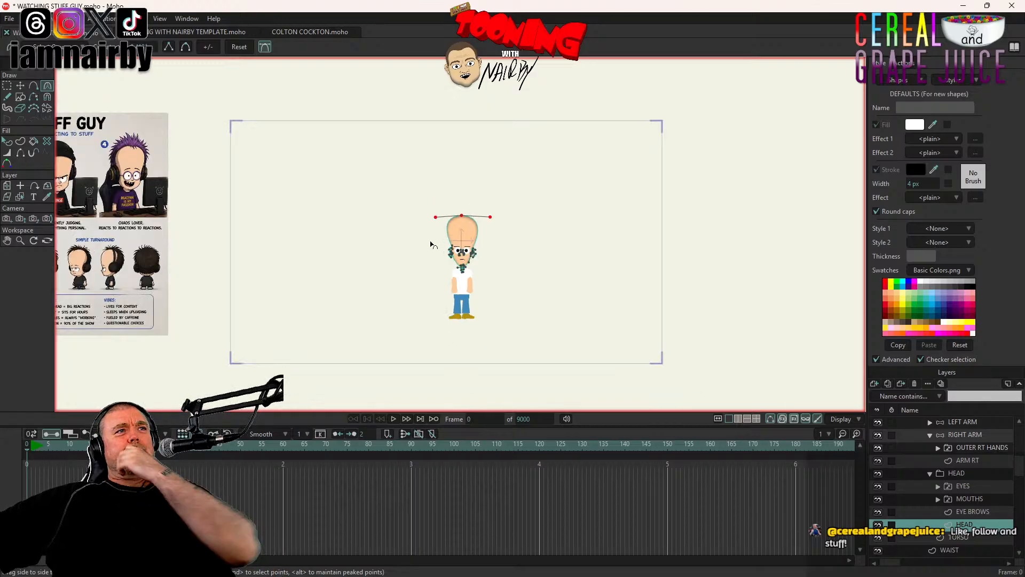
{"action": "left_click_drag", "start_coordinate": [368, 251], "coordinate": [626, 280]}
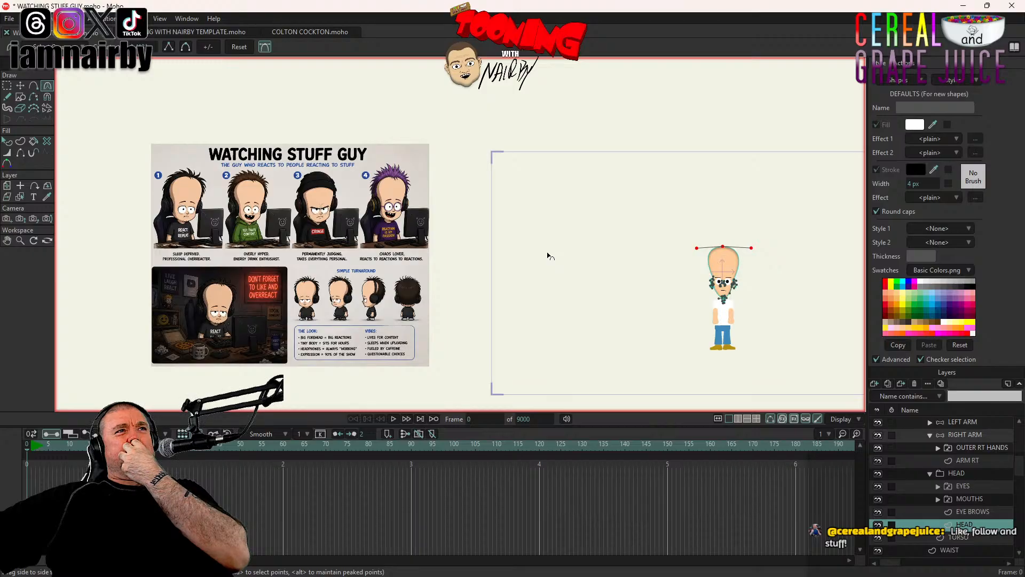
{"action": "scroll", "coordinate": [300, 212], "scroll_direction": "up", "scroll_amount": 3}
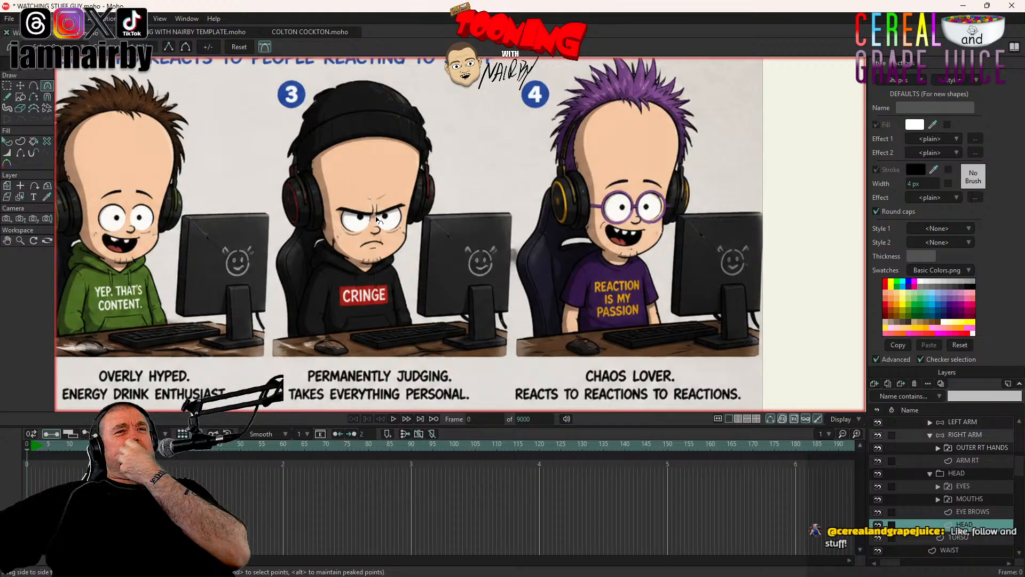
{"action": "scroll", "coordinate": [376, 219], "scroll_direction": "down", "scroll_amount": 2}
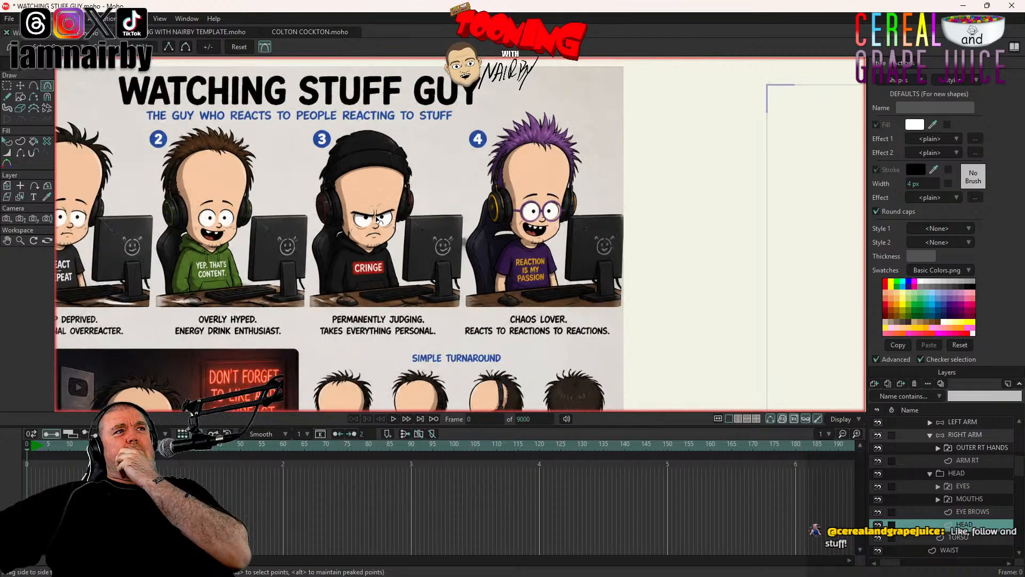
{"action": "scroll", "coordinate": [376, 219], "scroll_direction": "down", "scroll_amount": 2}
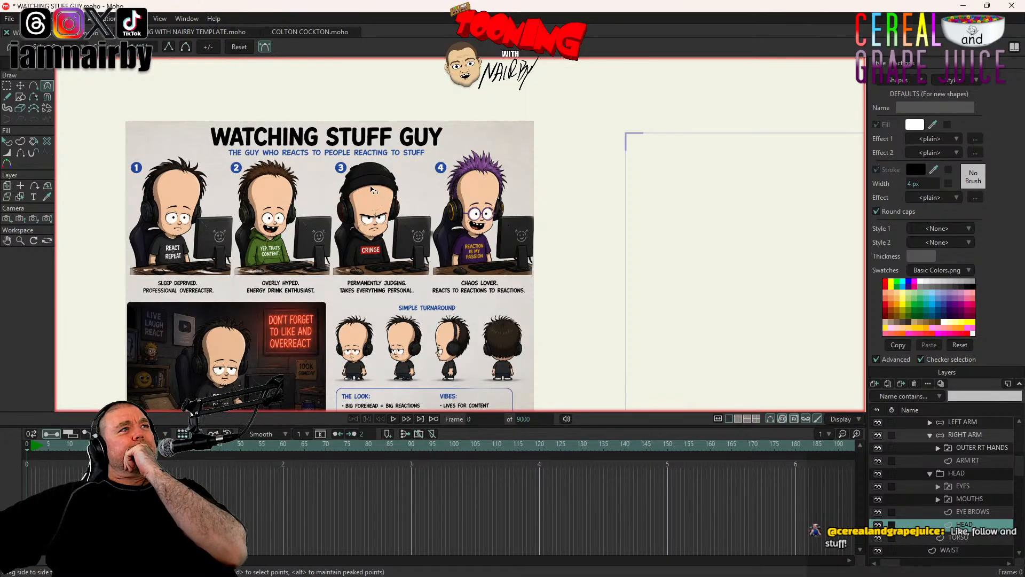
Step: Open the recent project GOLDEN POOP 1.moho
{"action": "left_click", "coordinate": [10, 19]}
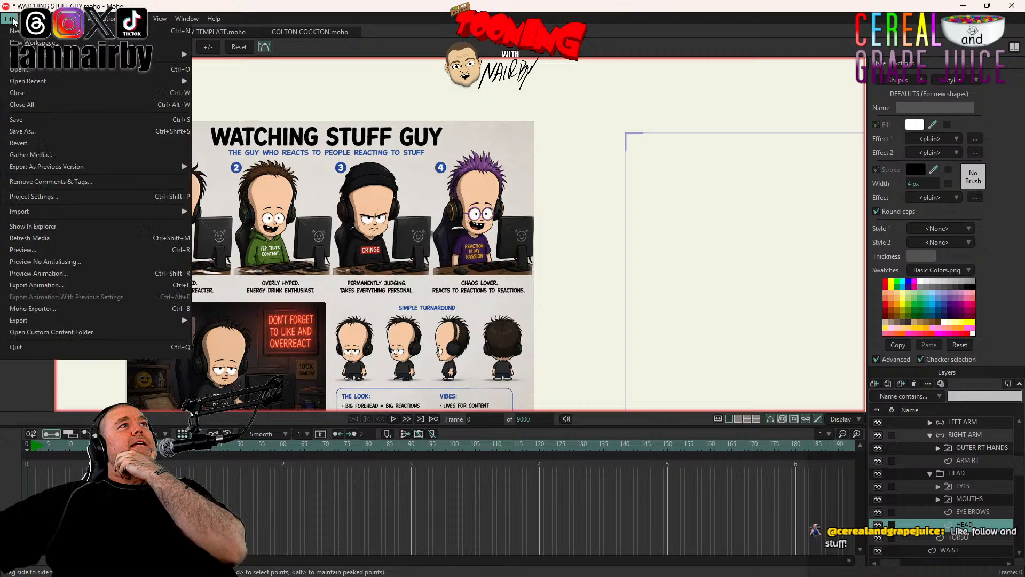
{"action": "mouse_move", "coordinate": [30, 80]}
{"action": "left_click", "coordinate": [1008, 192]}
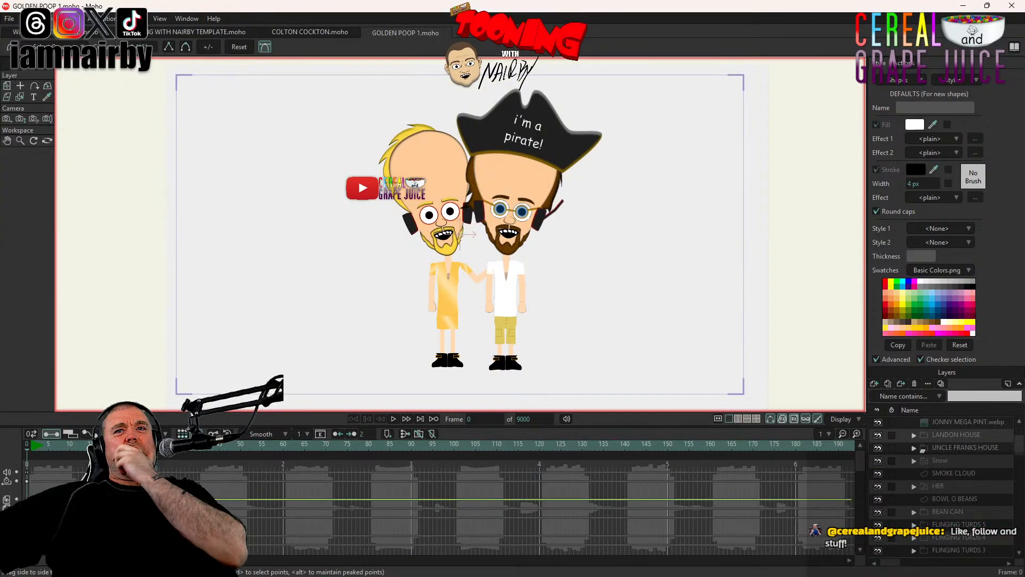
Step: Copy the HEAD PHONES layer from the pirate character's HEAD group inside the HIM layer
{"action": "scroll", "coordinate": [965, 449], "scroll_direction": "down", "scroll_amount": 2}
{"action": "scroll", "coordinate": [968, 452], "scroll_direction": "up", "scroll_amount": 3}
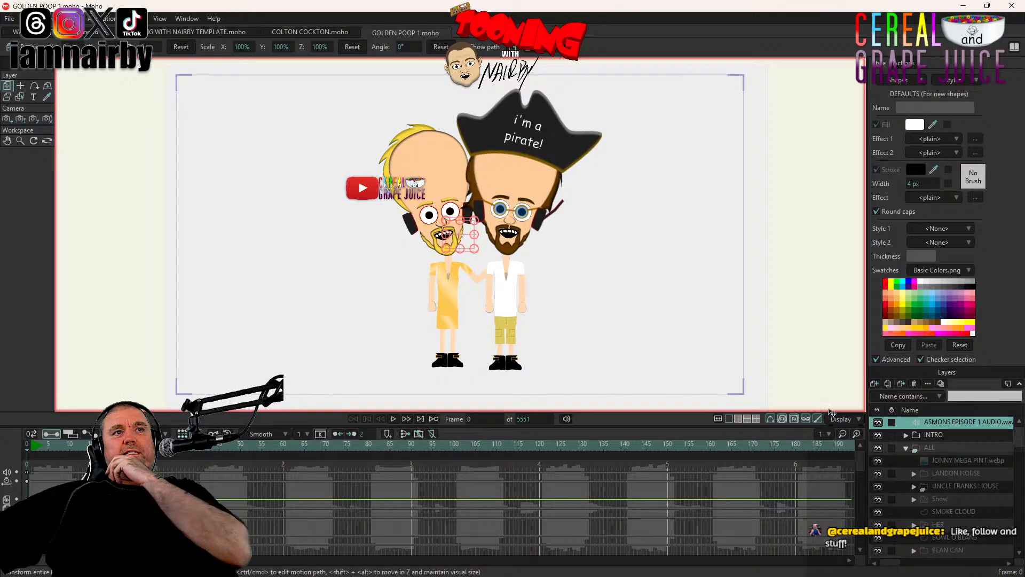
{"action": "right_click", "coordinate": [529, 169], "text": "alt"}
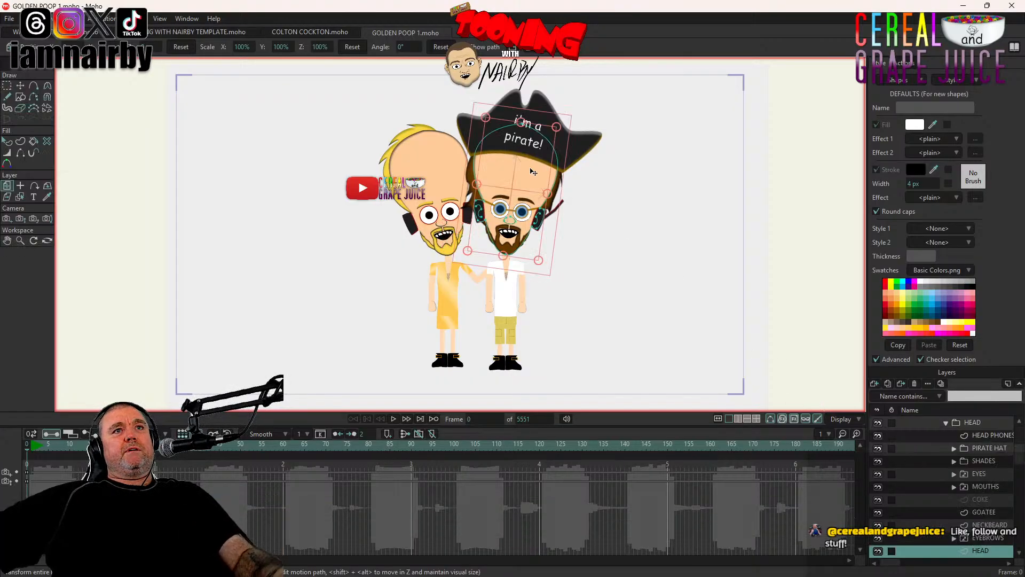
{"action": "scroll", "coordinate": [985, 485], "scroll_direction": "up", "scroll_amount": 2}
{"action": "scroll", "coordinate": [985, 483], "scroll_direction": "up", "scroll_amount": 2}
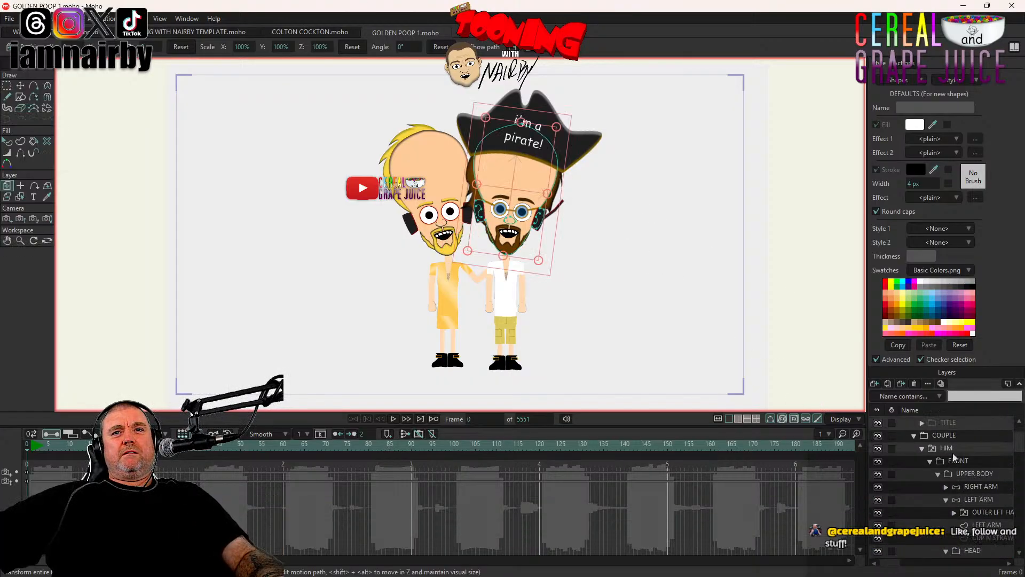
{"action": "left_click", "coordinate": [947, 447]}
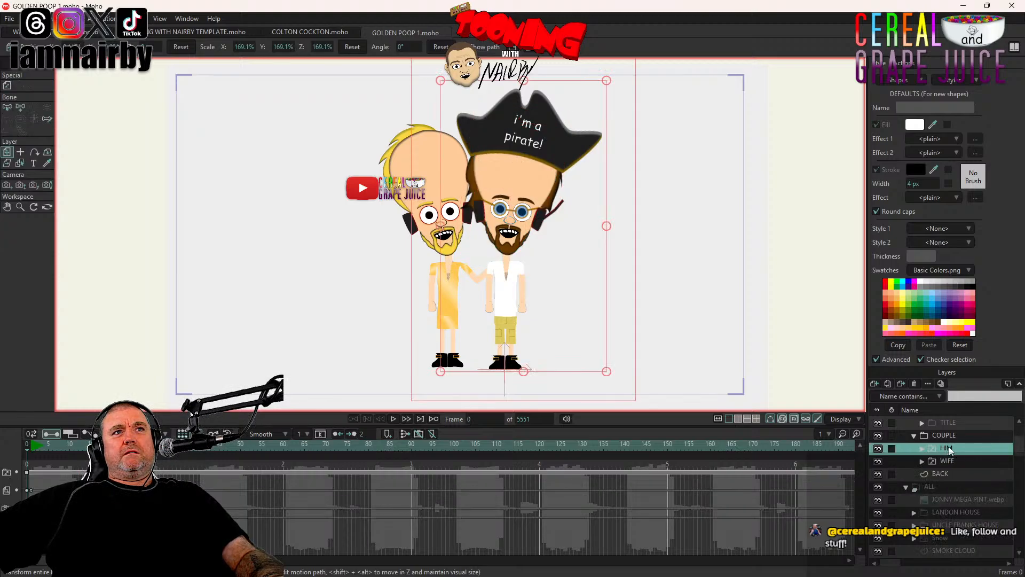
{"action": "left_click", "coordinate": [922, 448]}
{"action": "scroll", "coordinate": [977, 481], "scroll_direction": "down", "scroll_amount": 2}
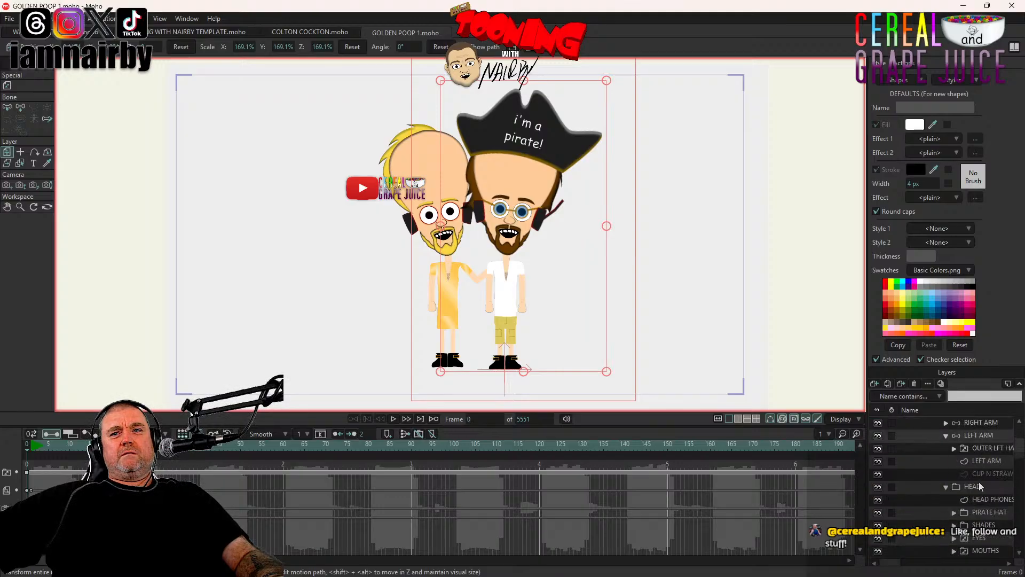
{"action": "left_click", "coordinate": [988, 500]}
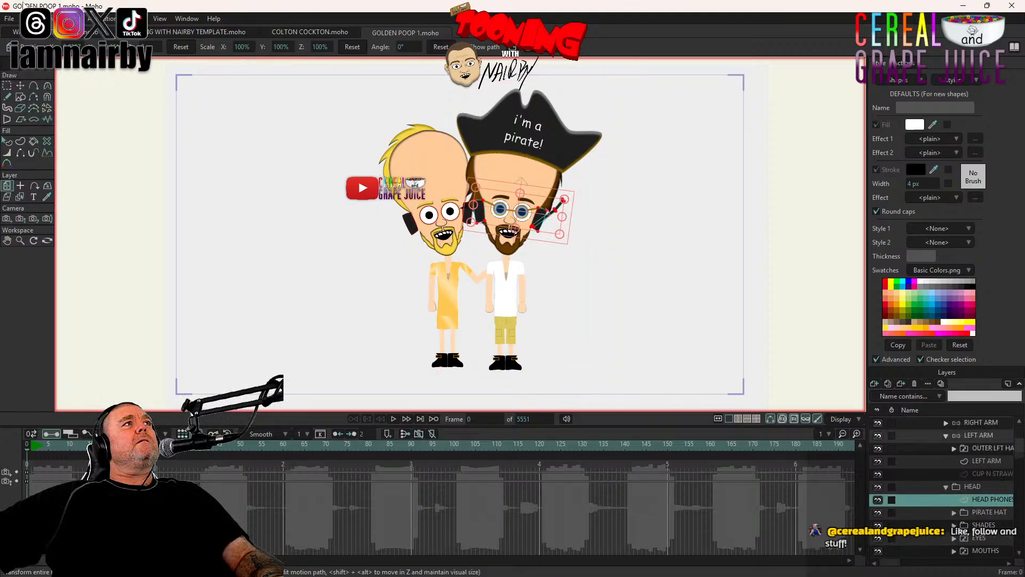
{"action": "left_click", "coordinate": [26, 18]}
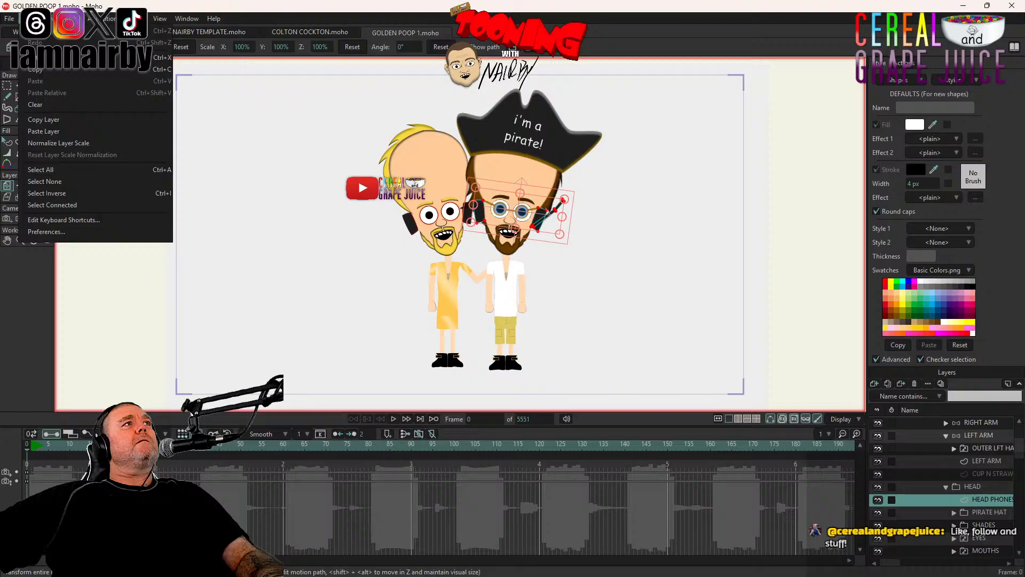
{"action": "left_click", "coordinate": [54, 120]}
Step: Return to the WATCHING STUFF GUY project and paste the copied headphones layer directly above the HEAD layer
{"action": "left_click", "coordinate": [16, 32]}
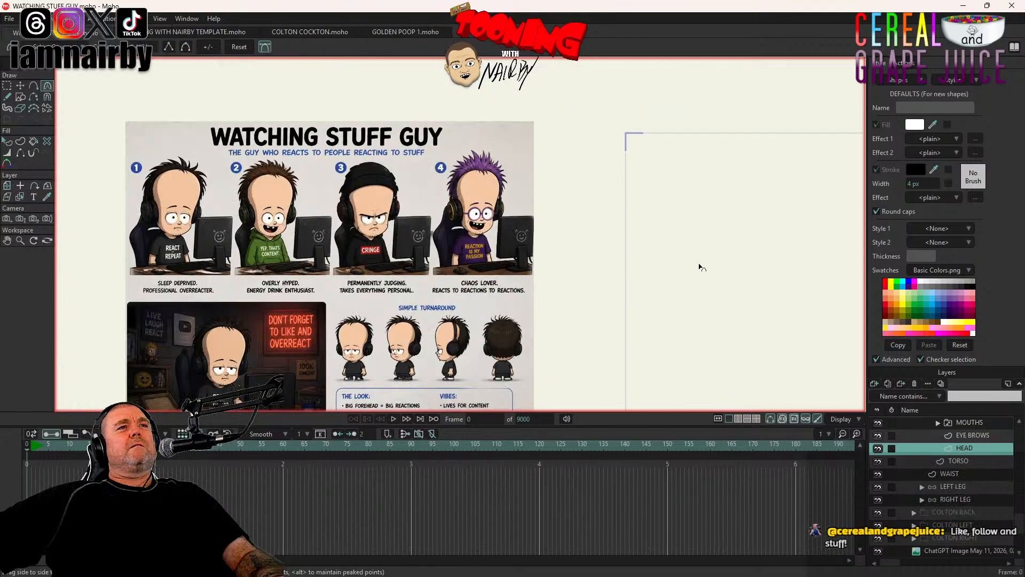
{"action": "left_click", "coordinate": [701, 267]}
{"action": "left_click", "coordinate": [25, 18]}
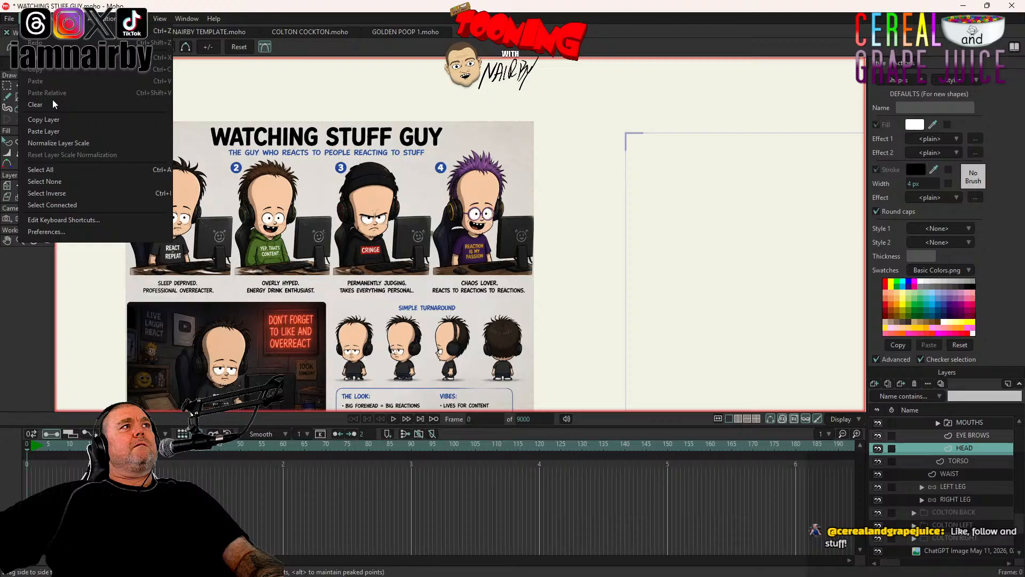
{"action": "left_click", "coordinate": [53, 132]}
Step: Examine how the pasted headphones sit on the character's head and compare them with the headphones on the reference sheet
{"action": "scroll", "coordinate": [757, 267], "scroll_direction": "down", "scroll_amount": 1}
{"action": "scroll", "coordinate": [757, 267], "scroll_direction": "down", "scroll_amount": 2}
{"action": "left_click_drag", "start_coordinate": [695, 266], "coordinate": [187, 222]}
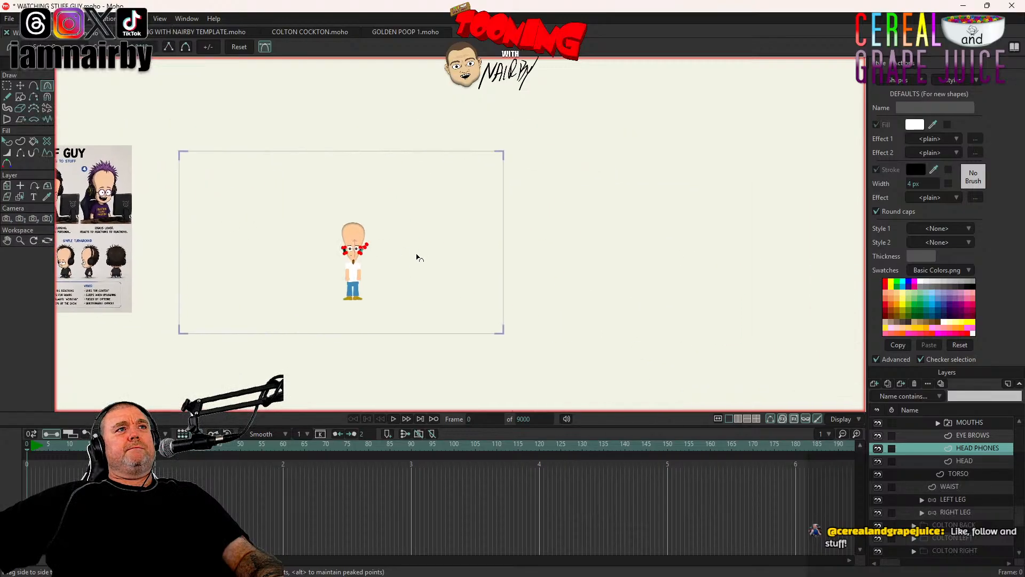
{"action": "scroll", "coordinate": [419, 256], "scroll_direction": "up", "scroll_amount": 4}
{"action": "left_click_drag", "start_coordinate": [420, 256], "coordinate": [575, 264]}
{"action": "scroll", "coordinate": [426, 260], "scroll_direction": "up", "scroll_amount": 5}
{"action": "scroll", "coordinate": [421, 264], "scroll_direction": "up", "scroll_amount": 4}
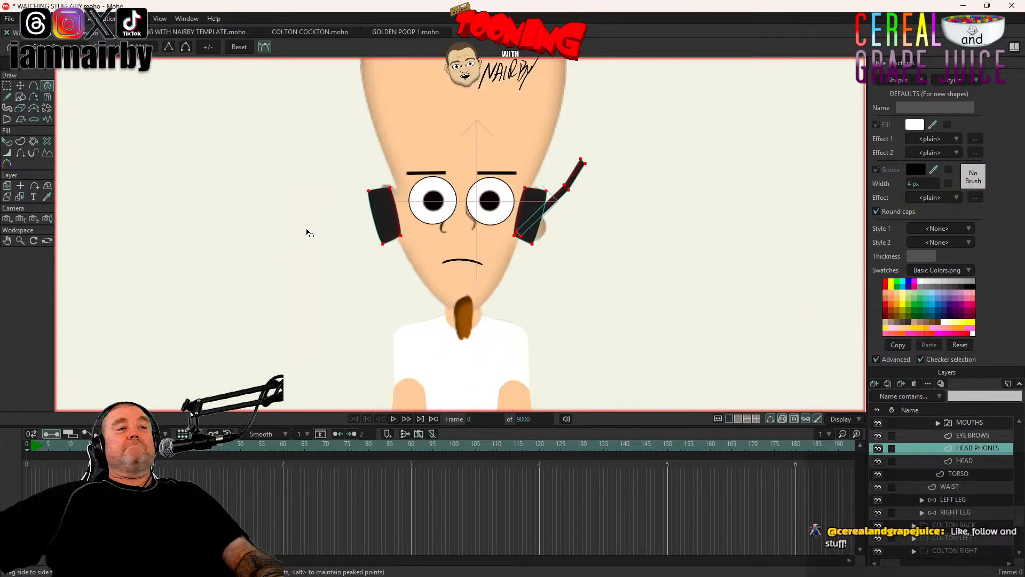
{"action": "scroll", "coordinate": [291, 210], "scroll_direction": "down", "scroll_amount": 1}
{"action": "left_click_drag", "start_coordinate": [262, 214], "coordinate": [257, 260]}
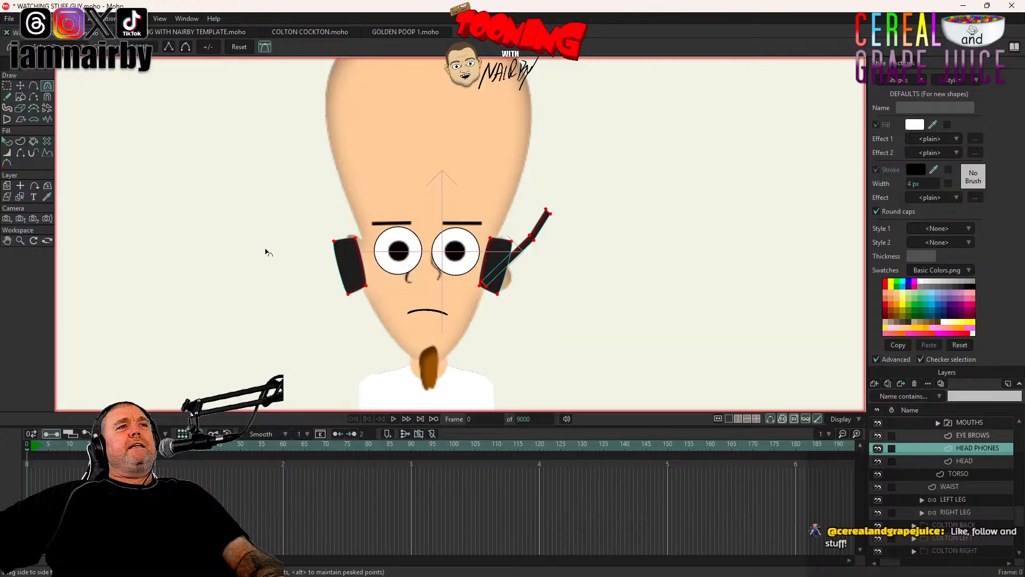
{"action": "scroll", "coordinate": [319, 252], "scroll_direction": "down", "scroll_amount": 5}
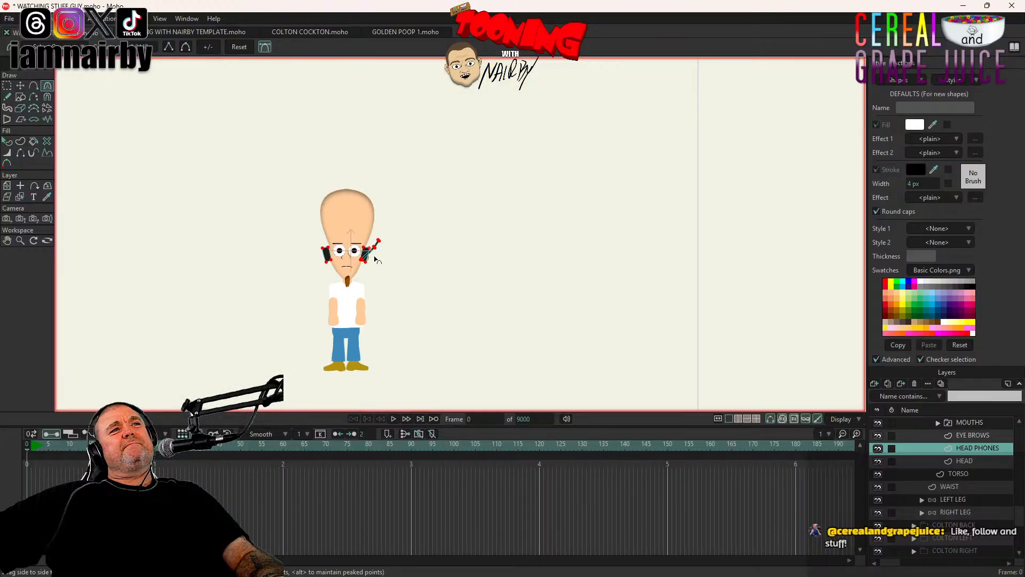
{"action": "scroll", "coordinate": [385, 235], "scroll_direction": "up", "scroll_amount": 5}
{"action": "scroll", "coordinate": [389, 213], "scroll_direction": "up", "scroll_amount": 1}
{"action": "scroll", "coordinate": [249, 226], "scroll_direction": "down", "scroll_amount": 7}
{"action": "left_click_drag", "start_coordinate": [248, 226], "coordinate": [788, 231]}
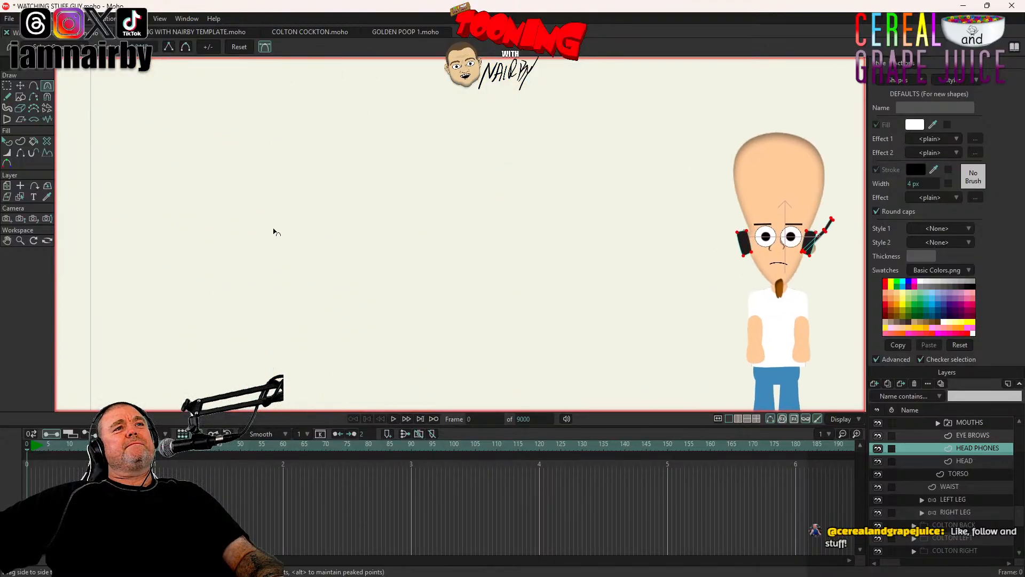
{"action": "scroll", "coordinate": [230, 238], "scroll_direction": "down", "scroll_amount": 4}
{"action": "left_click_drag", "start_coordinate": [181, 237], "coordinate": [535, 258]}
{"action": "scroll", "coordinate": [289, 206], "scroll_direction": "up", "scroll_amount": 1}
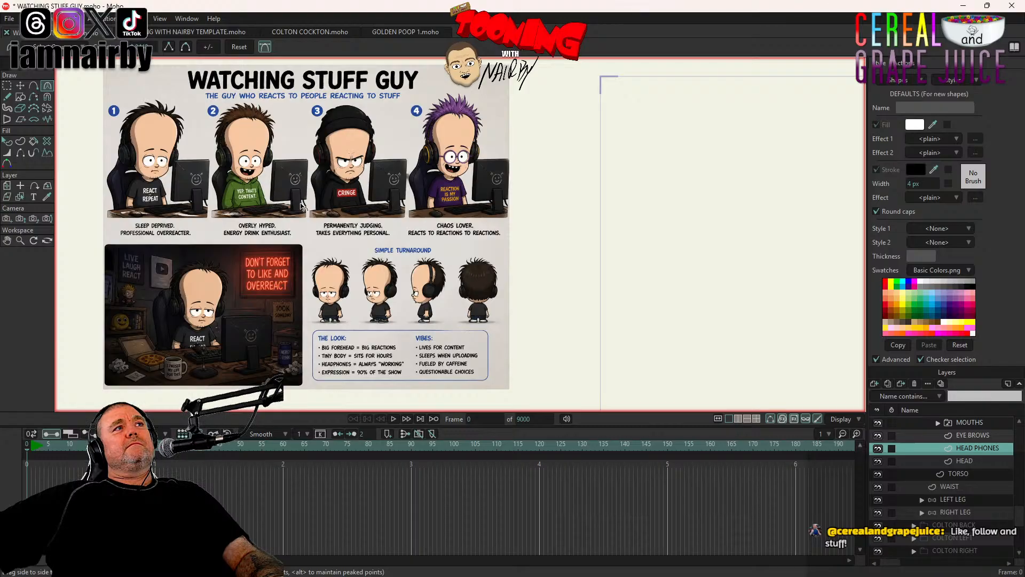
{"action": "left_click_drag", "start_coordinate": [601, 225], "coordinate": [231, 230]}
{"action": "scroll", "coordinate": [574, 266], "scroll_direction": "up", "scroll_amount": 5}
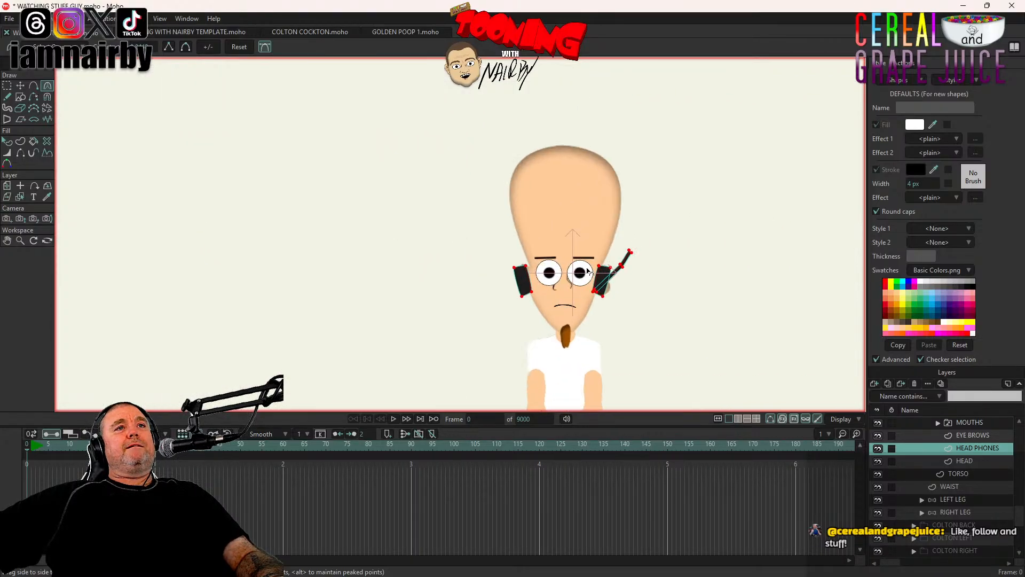
Step: Delete the microphone boom from the right ear cup on the HEAD PHONES layer
{"action": "left_click_drag", "start_coordinate": [589, 272], "coordinate": [464, 227]}
{"action": "left_click", "coordinate": [21, 86]}
{"action": "scroll", "coordinate": [563, 223], "scroll_direction": "up", "scroll_amount": 4}
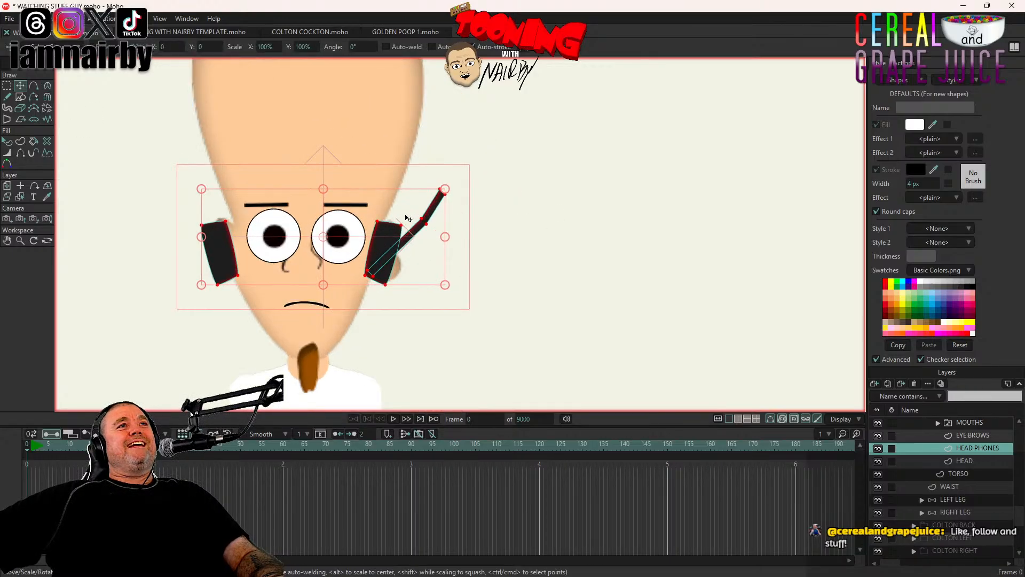
{"action": "left_click", "coordinate": [429, 216]}
{"action": "key", "text": "Delete"}
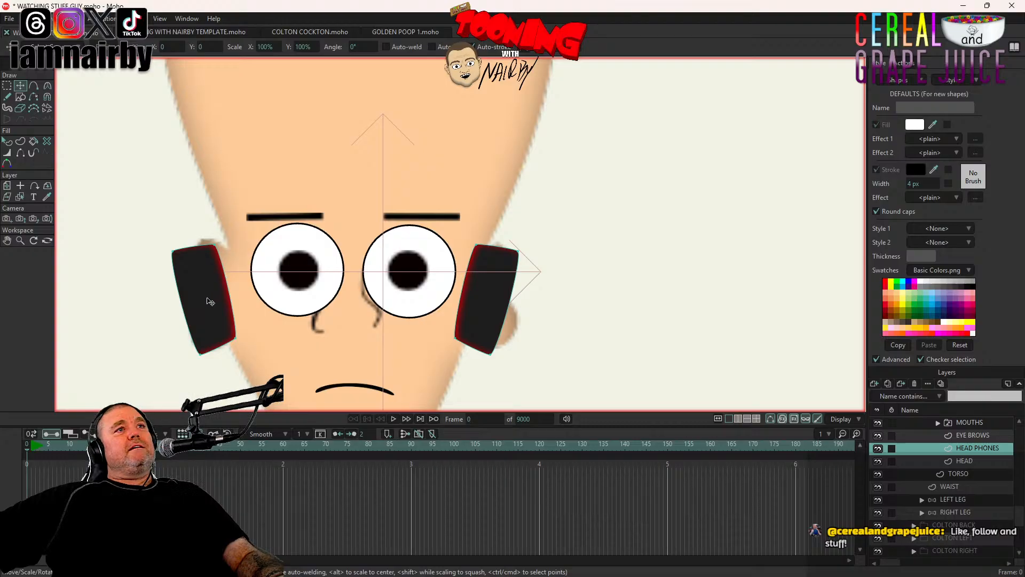
Step: Enlarge the left ear cup, rotate it slightly more upright and nudge it up over the ear
{"action": "left_click", "coordinate": [224, 276]}
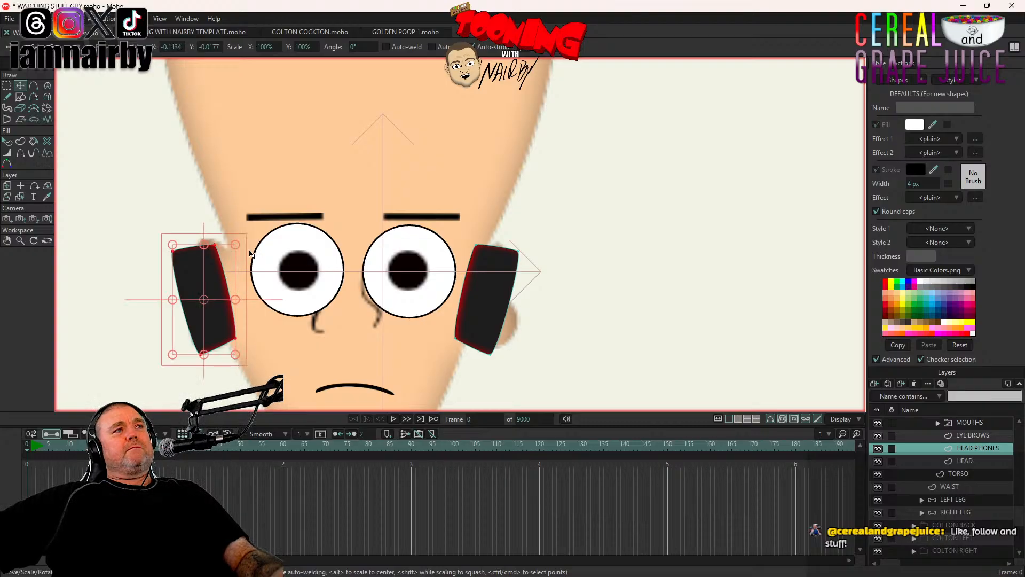
{"action": "left_click_drag", "start_coordinate": [237, 245], "coordinate": [248, 242]}
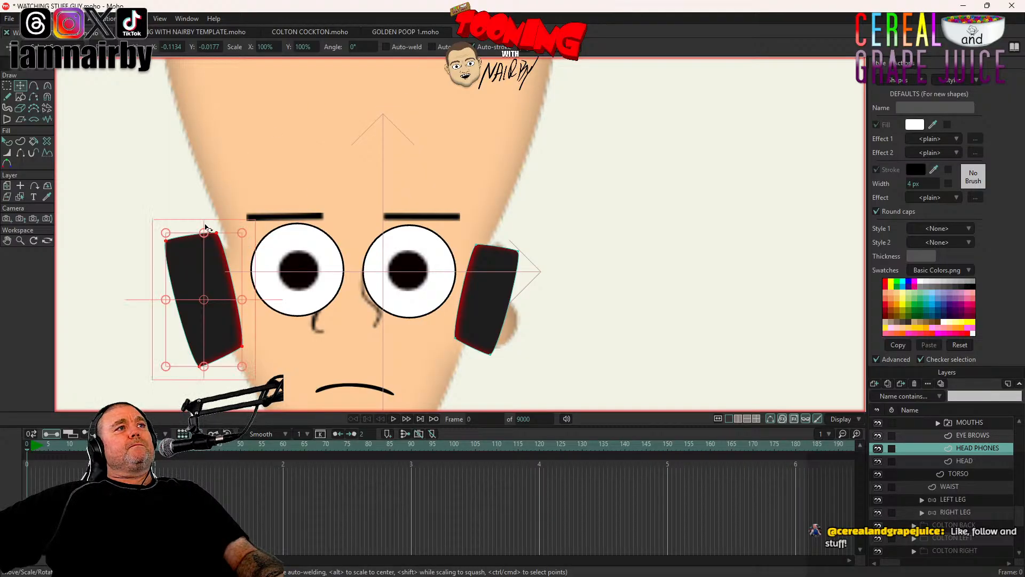
{"action": "left_click_drag", "start_coordinate": [253, 258], "coordinate": [285, 243]}
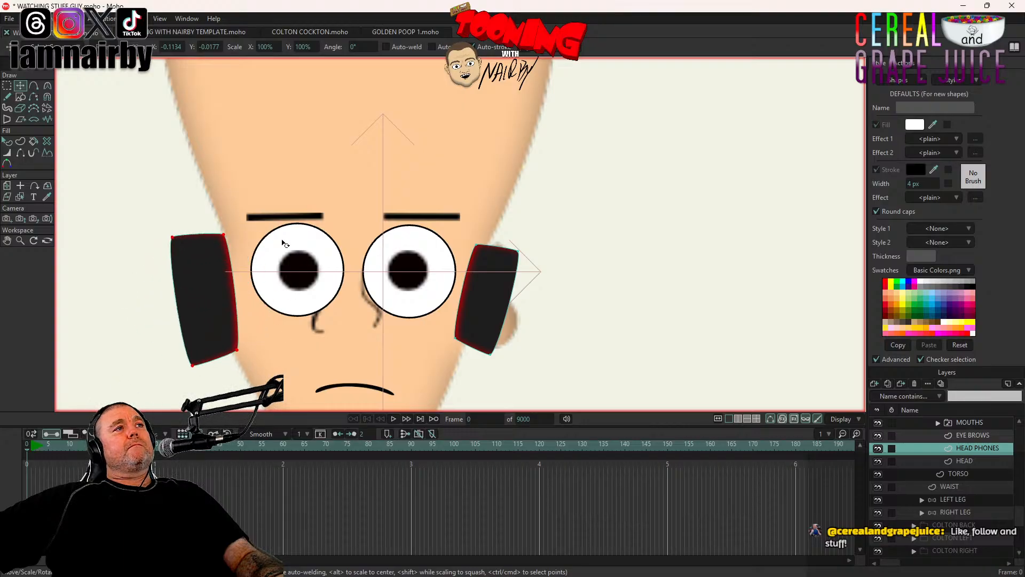
{"action": "left_click_drag", "start_coordinate": [285, 244], "coordinate": [284, 244]}
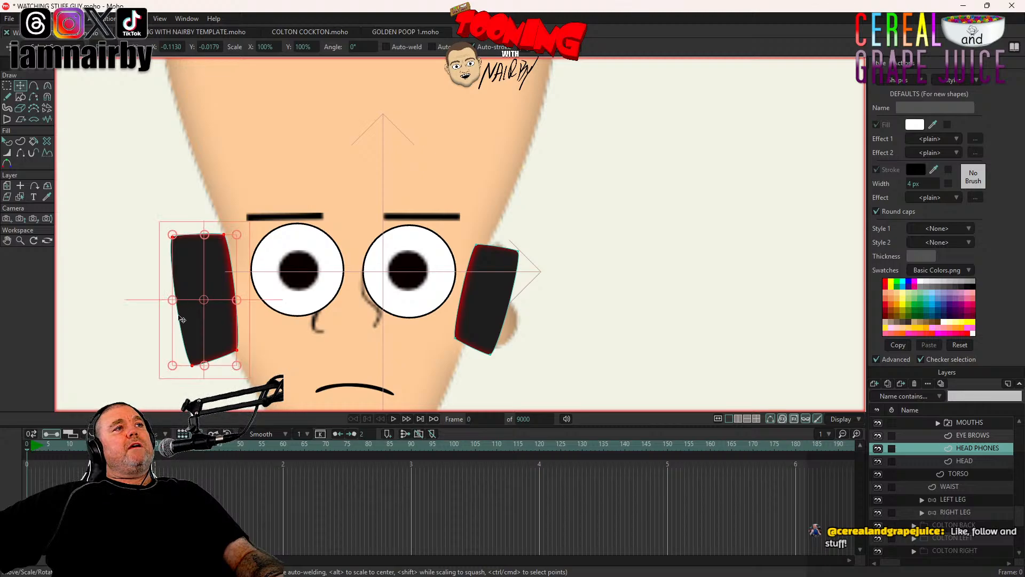
{"action": "mouse_move", "coordinate": [97, 311]}
{"action": "left_mouse_down"}
{"action": "mouse_move", "coordinate": [84, 305]}
{"action": "mouse_move", "coordinate": [96, 305]}
{"action": "left_mouse_up"}
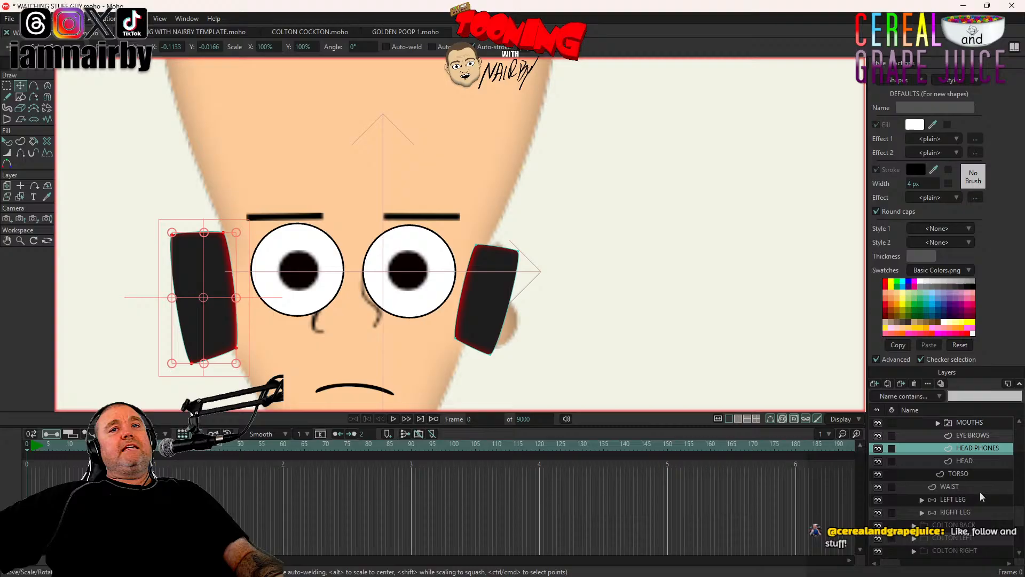
Step: Hide the HEAD PHONES layer and make the HEAD layer active for editing the face lines
{"action": "left_click", "coordinate": [877, 448]}
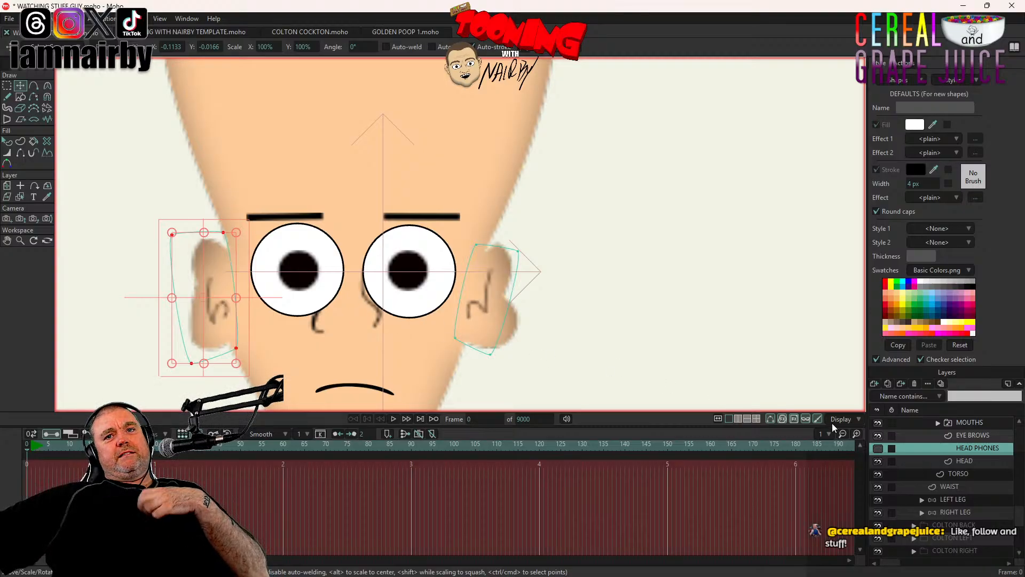
{"action": "scroll", "coordinate": [963, 479], "scroll_direction": "up", "scroll_amount": 2}
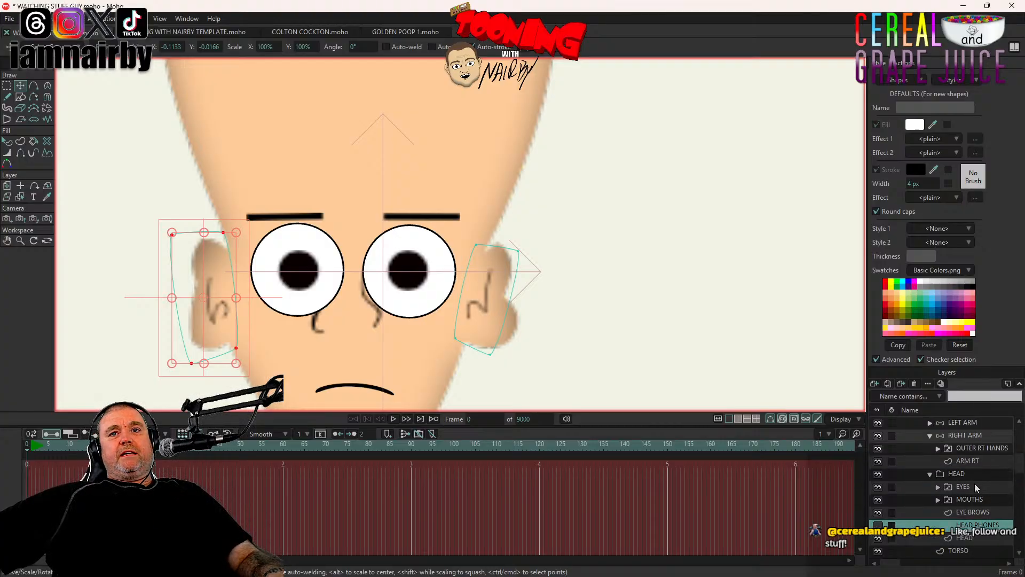
{"action": "left_click", "coordinate": [967, 539]}
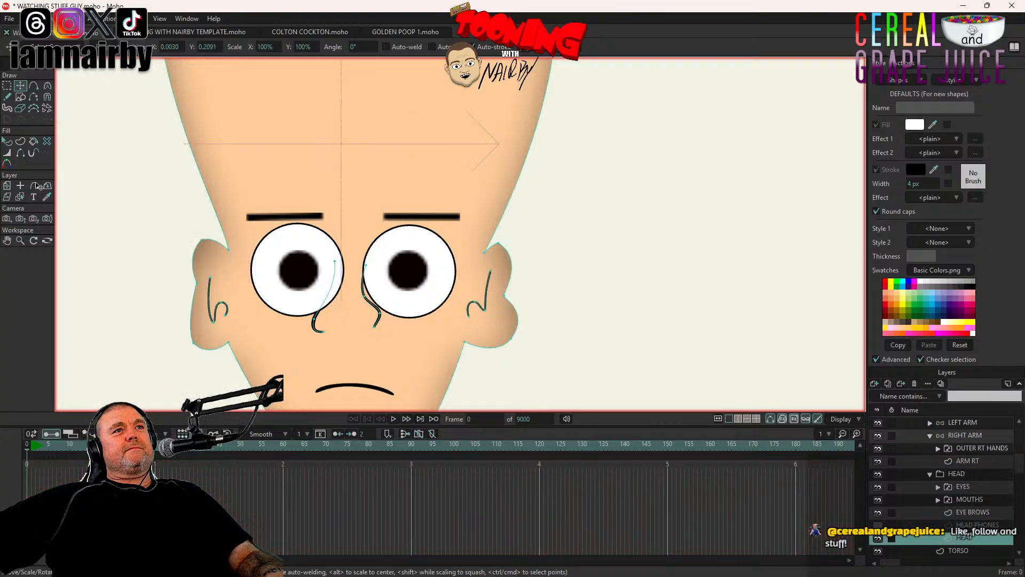
{"action": "scroll", "coordinate": [214, 225], "scroll_direction": "up", "scroll_amount": 5}
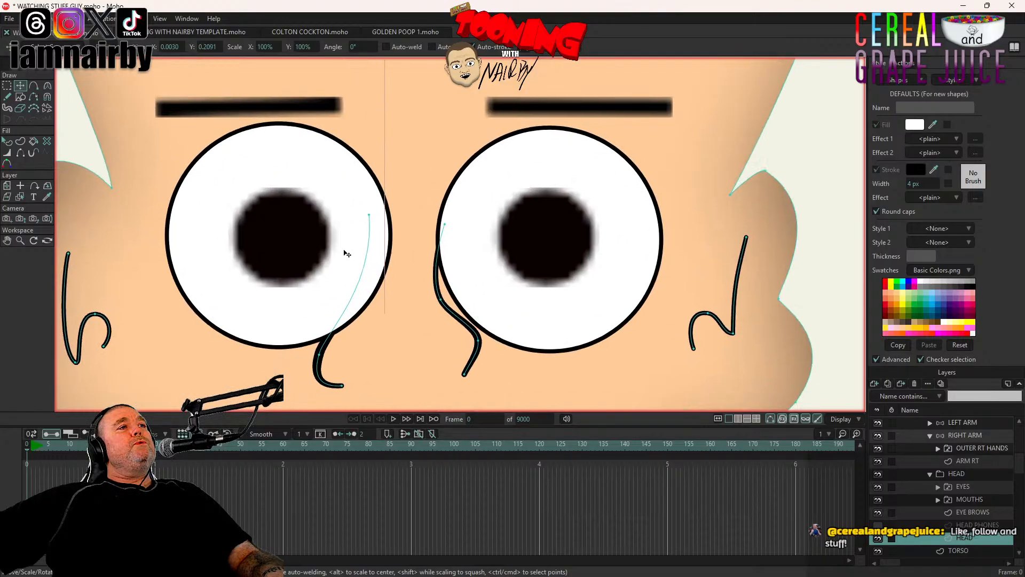
Step: Move the left ear's inner line off the head and delete the middle point on that ear's outer edge
{"action": "double_click", "coordinate": [282, 271]}
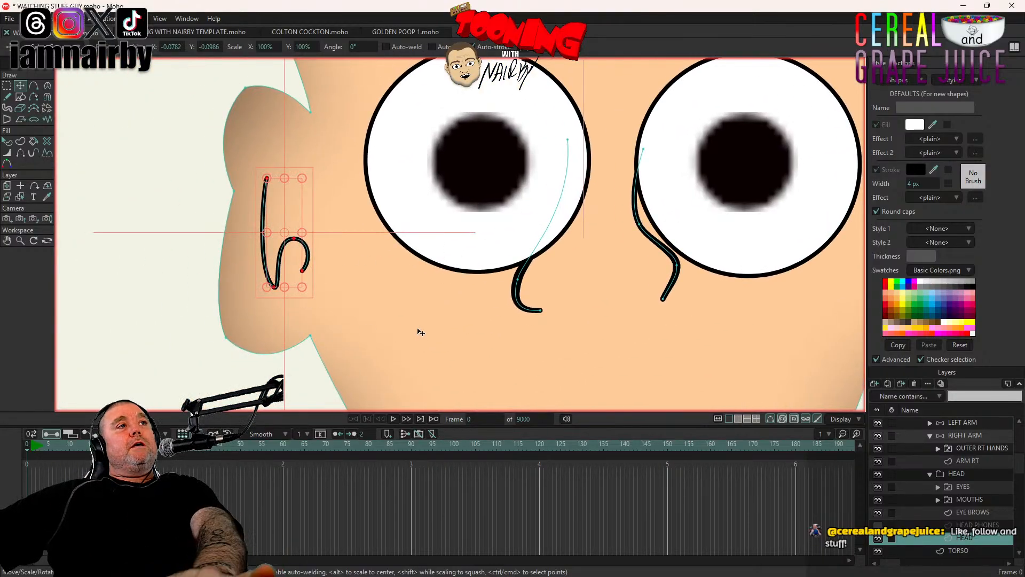
{"action": "left_click_drag", "start_coordinate": [419, 335], "coordinate": [201, 360]}
{"action": "left_click", "coordinate": [235, 193]}
{"action": "key", "text": "Delete"}
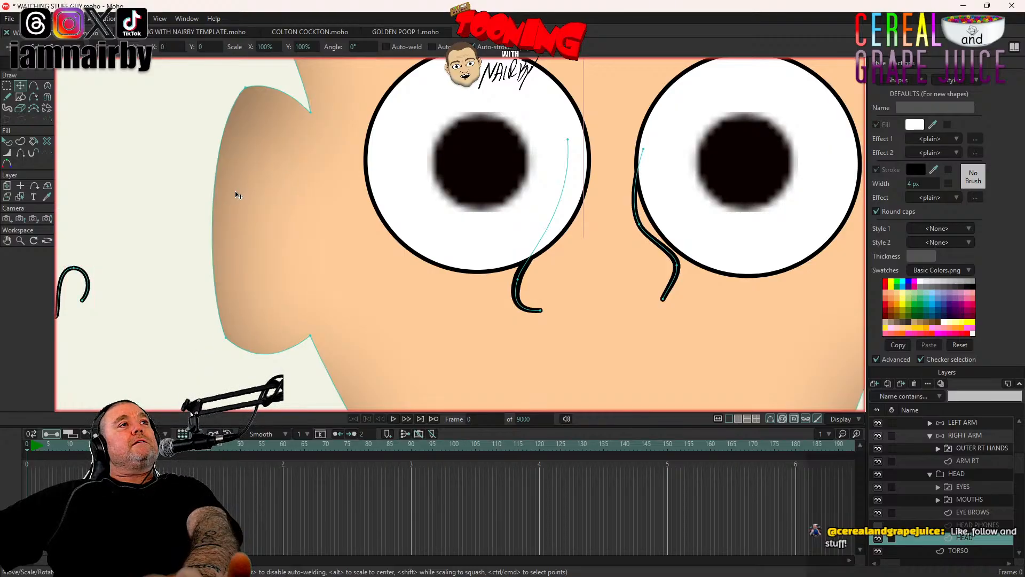
Step: Try to shrink the left ear by removing or pulling in its remaining outline points
{"action": "left_click", "coordinate": [226, 338]}
{"action": "key", "text": "Delete"}
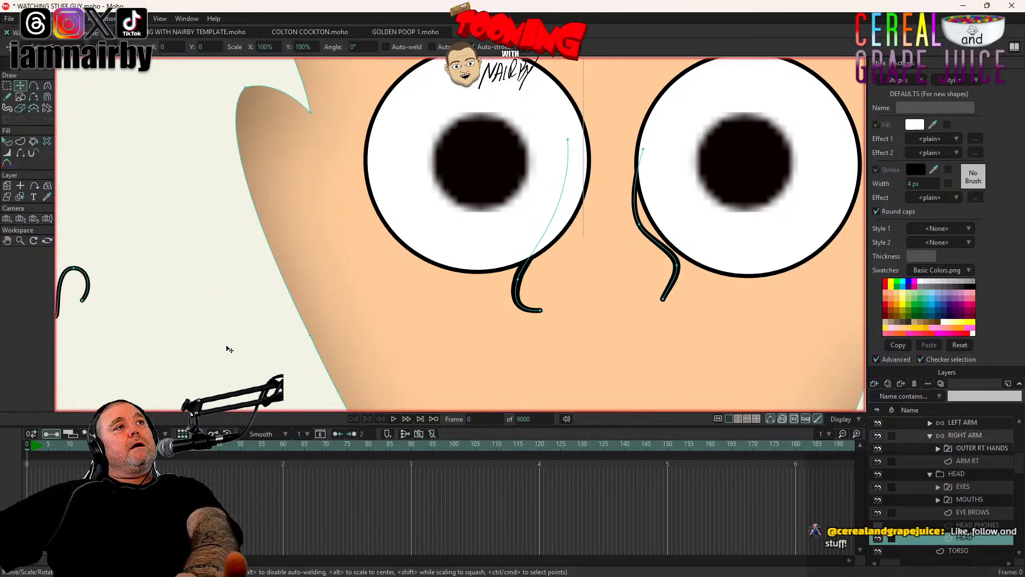
{"action": "scroll", "coordinate": [350, 278], "scroll_direction": "down", "scroll_amount": 6}
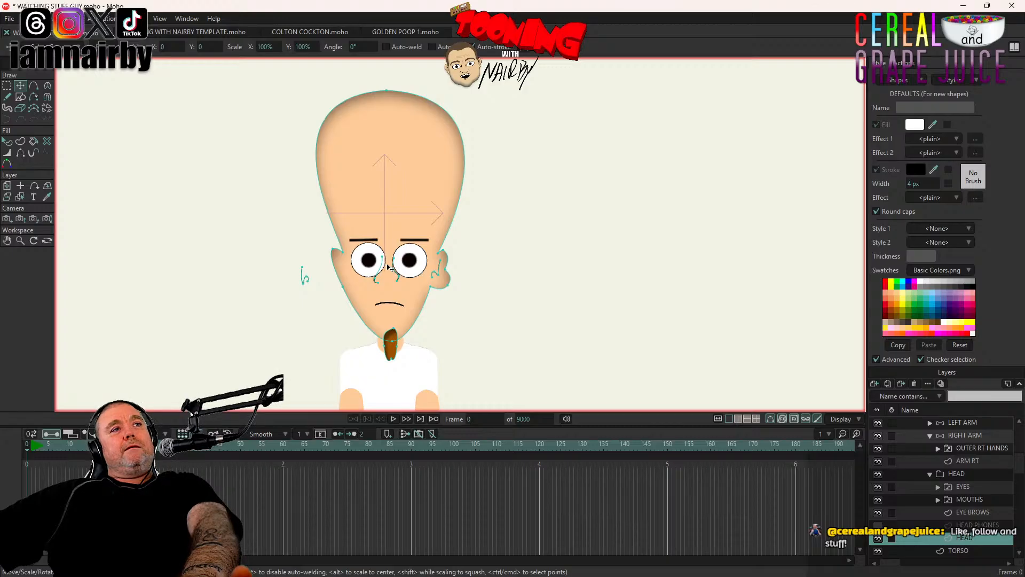
{"action": "left_click", "coordinate": [329, 287]}
{"action": "scroll", "coordinate": [349, 267], "scroll_direction": "up", "scroll_amount": 5}
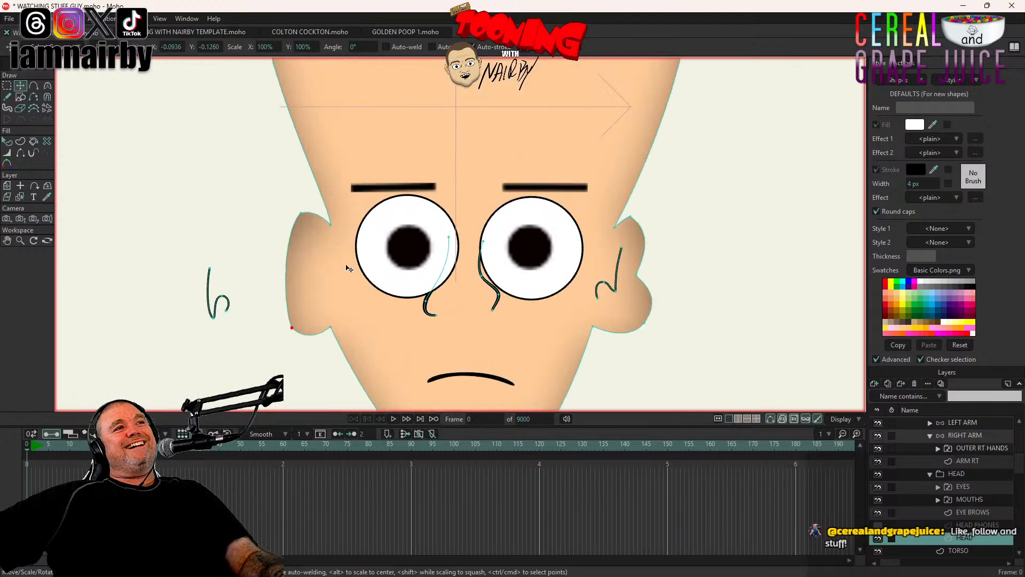
{"action": "left_click_drag", "start_coordinate": [293, 334], "coordinate": [306, 328]}
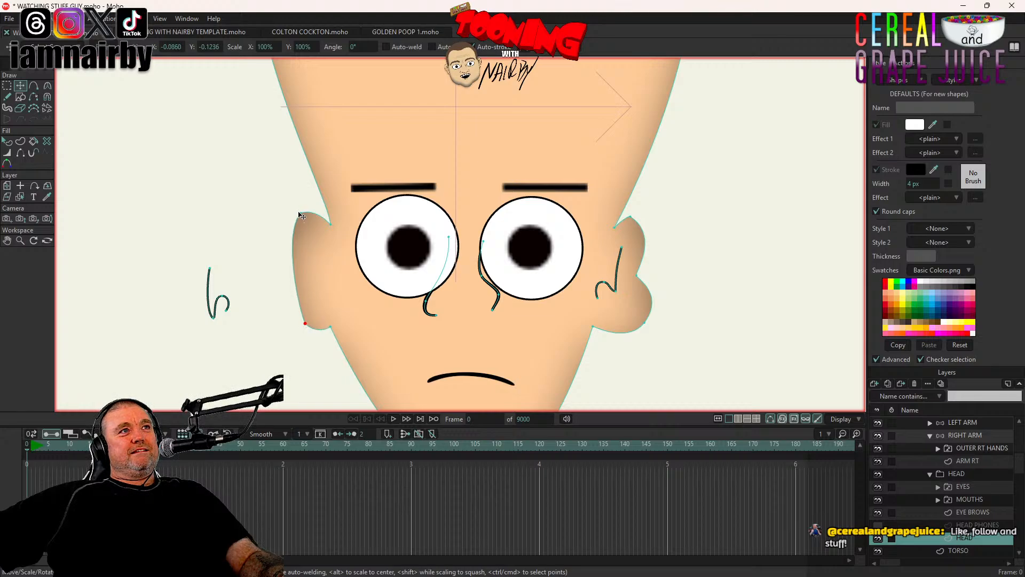
{"action": "left_click_drag", "start_coordinate": [301, 215], "coordinate": [334, 257]}
{"action": "key", "text": "ctrl+z"}
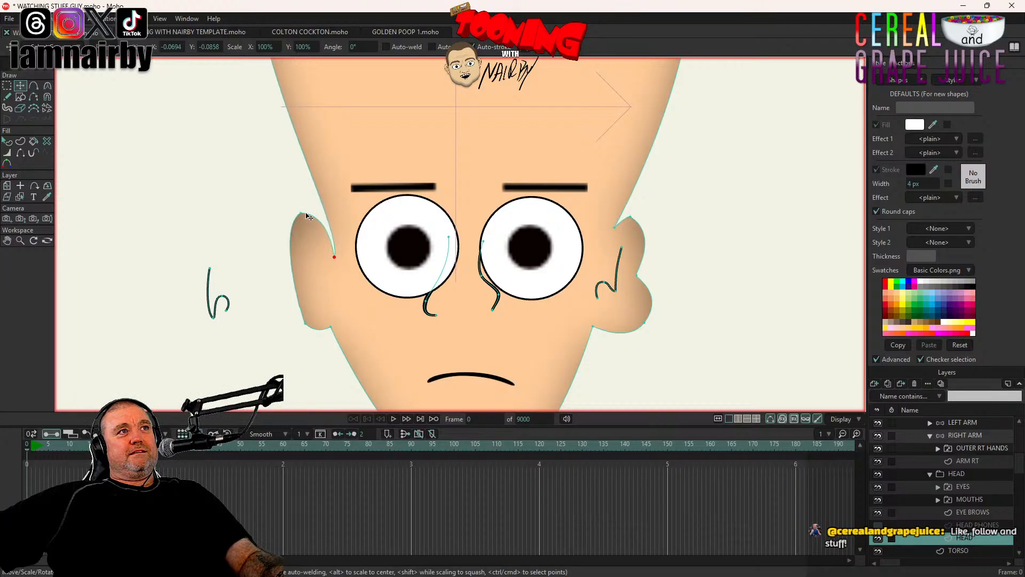
{"action": "left_click_drag", "start_coordinate": [307, 215], "coordinate": [320, 254]}
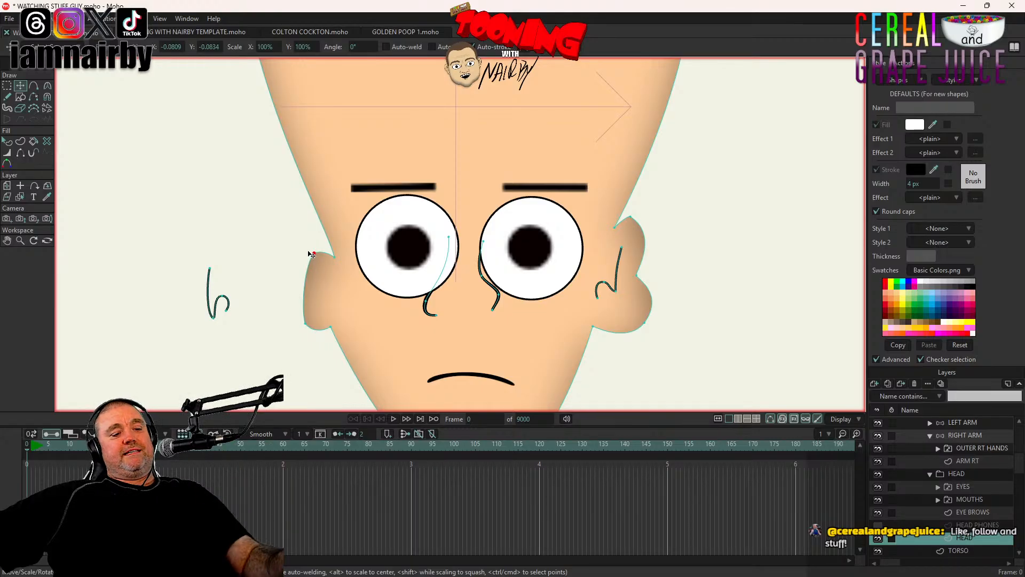
{"action": "key", "text": "ctrl+z"}
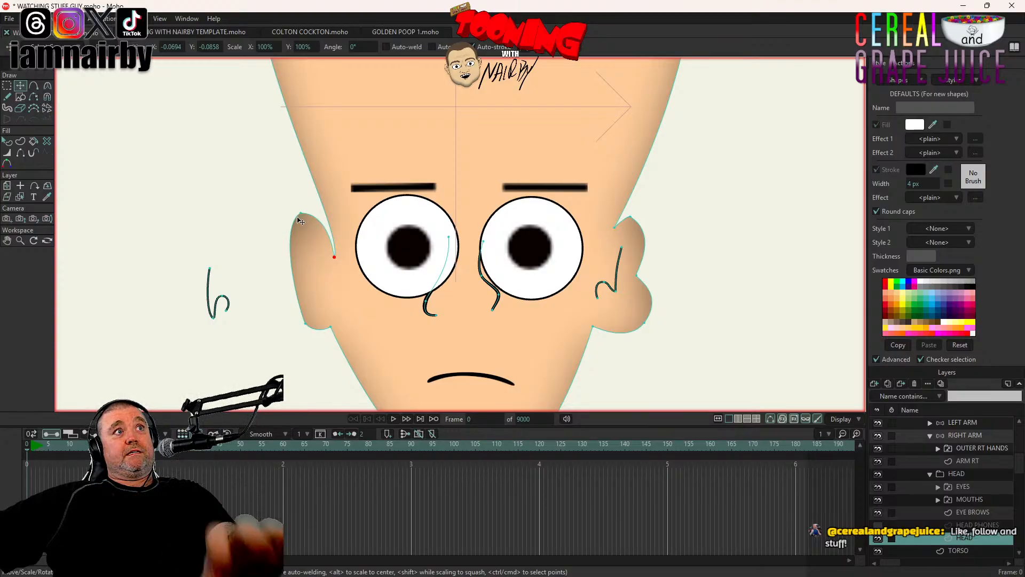
Step: Delete the left ear's upper and lower outer points and move the head outline point at eye level slightly outward
{"action": "key", "text": "Delete"}
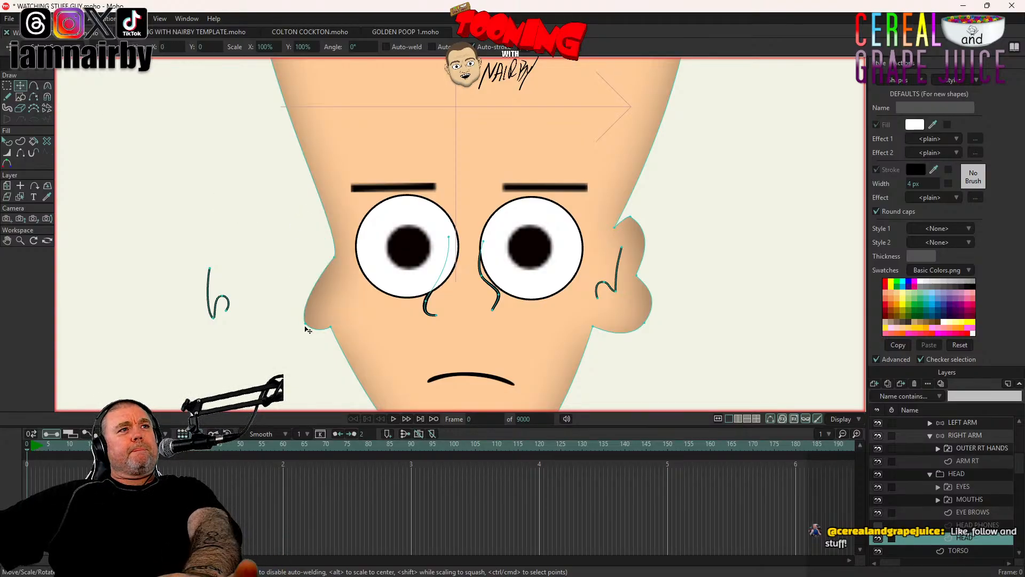
{"action": "key", "text": "Delete"}
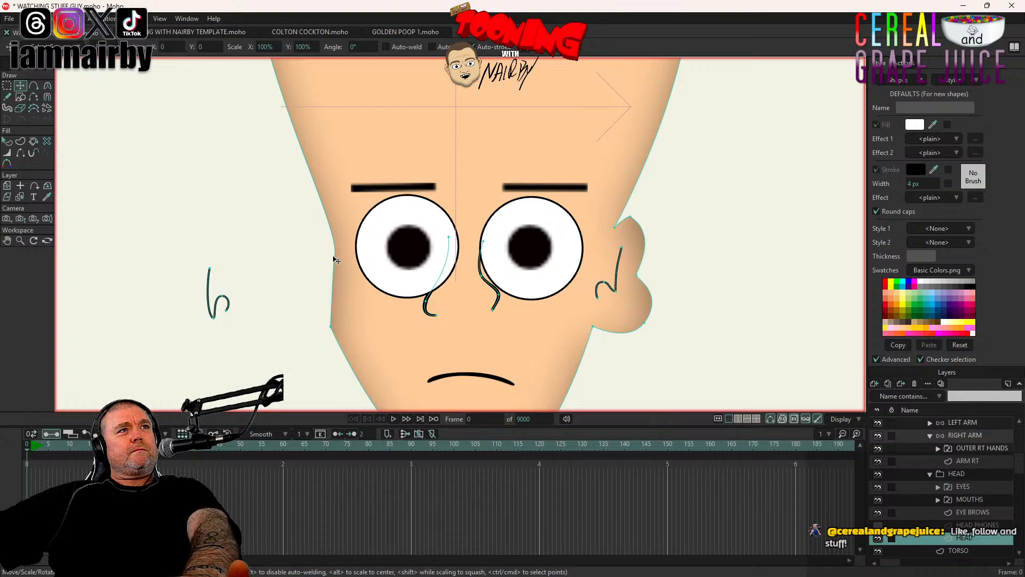
{"action": "left_click_drag", "start_coordinate": [335, 260], "coordinate": [316, 257]}
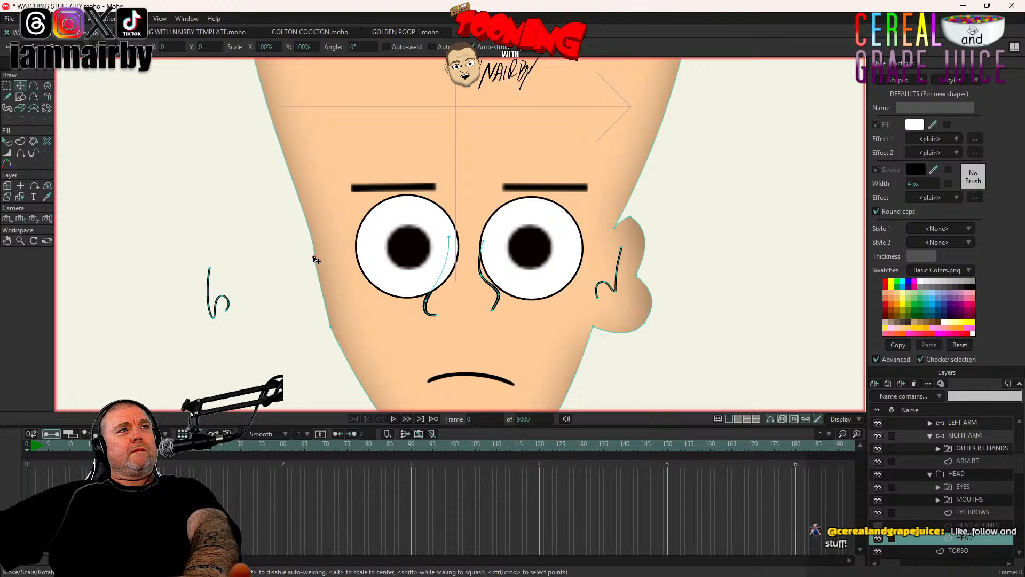
Step: Show the Bezier handles and shorten those of the left eye-level head point to straighten the outline around it
{"action": "left_click", "coordinate": [47, 86]}
{"action": "scroll", "coordinate": [356, 252], "scroll_direction": "up", "scroll_amount": 3}
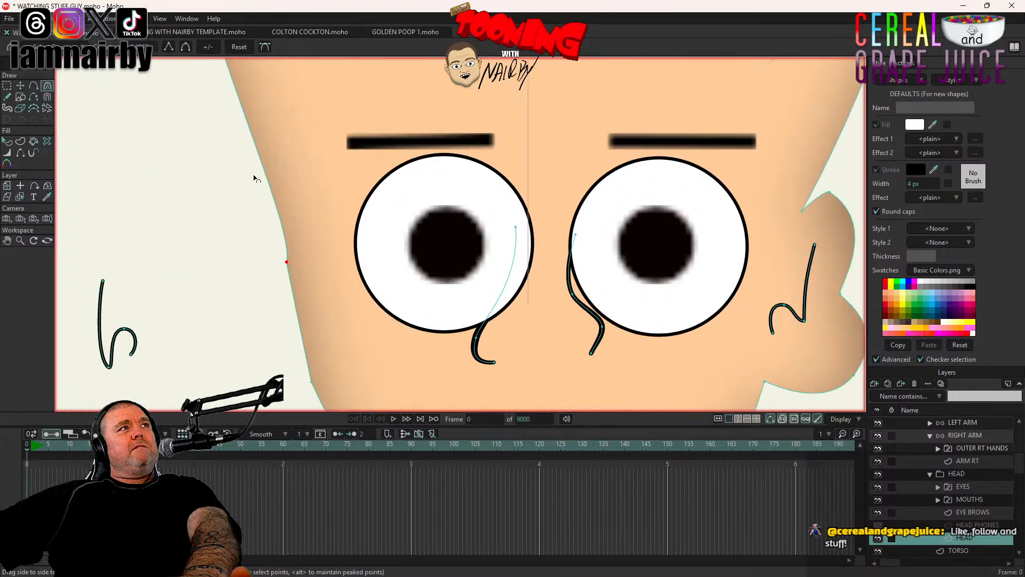
{"action": "left_click", "coordinate": [265, 46]}
{"action": "left_click_drag", "start_coordinate": [300, 170], "coordinate": [278, 190]}
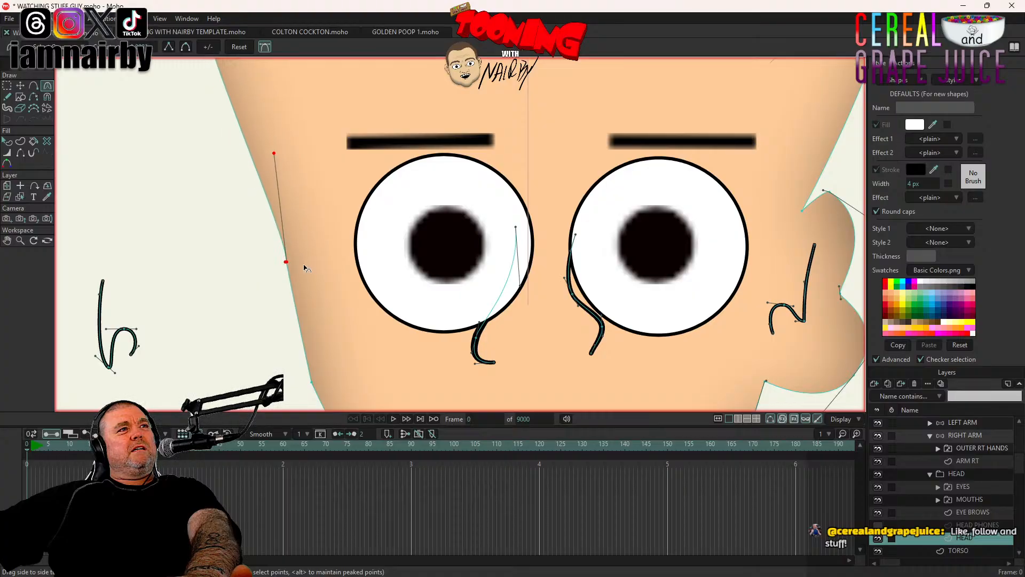
{"action": "scroll", "coordinate": [281, 235], "scroll_direction": "up", "scroll_amount": 5}
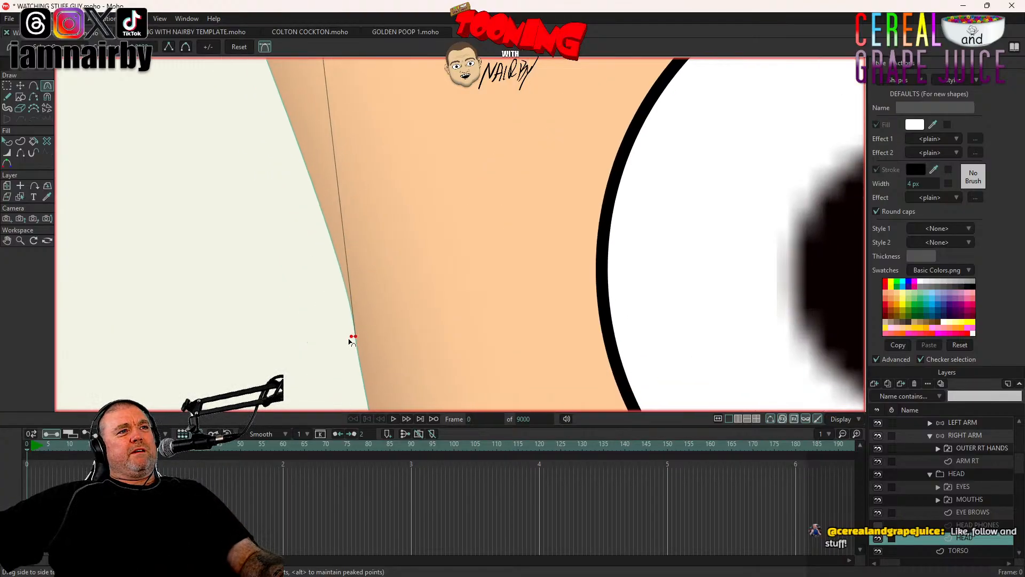
{"action": "left_click_drag", "start_coordinate": [351, 338], "coordinate": [355, 371]}
{"action": "scroll", "coordinate": [417, 260], "scroll_direction": "down", "scroll_amount": 5}
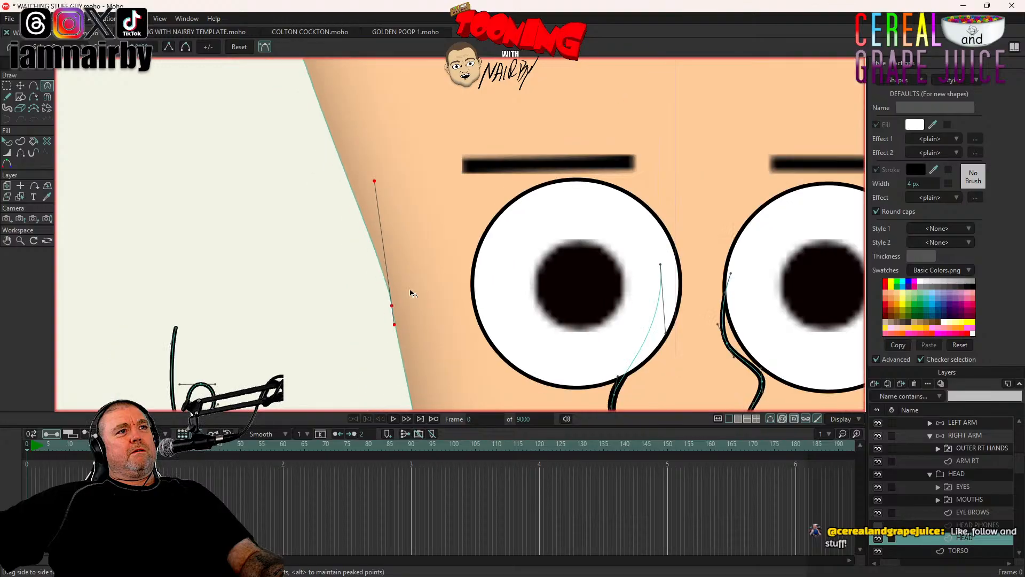
{"action": "left_click_drag", "start_coordinate": [405, 236], "coordinate": [409, 281]}
{"action": "scroll", "coordinate": [410, 285], "scroll_direction": "up", "scroll_amount": 5}
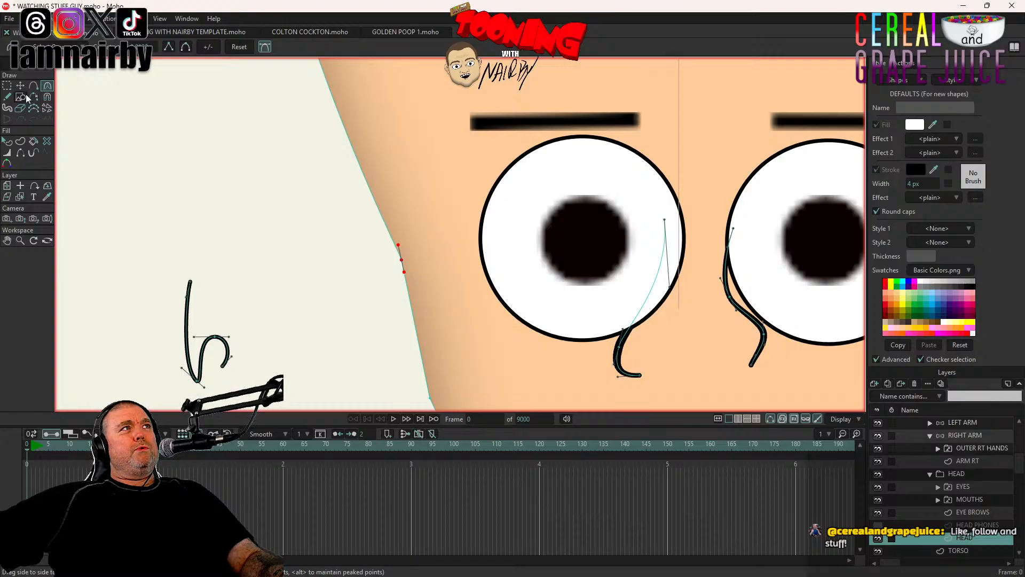
{"action": "left_click_drag", "start_coordinate": [402, 259], "coordinate": [118, 265]}
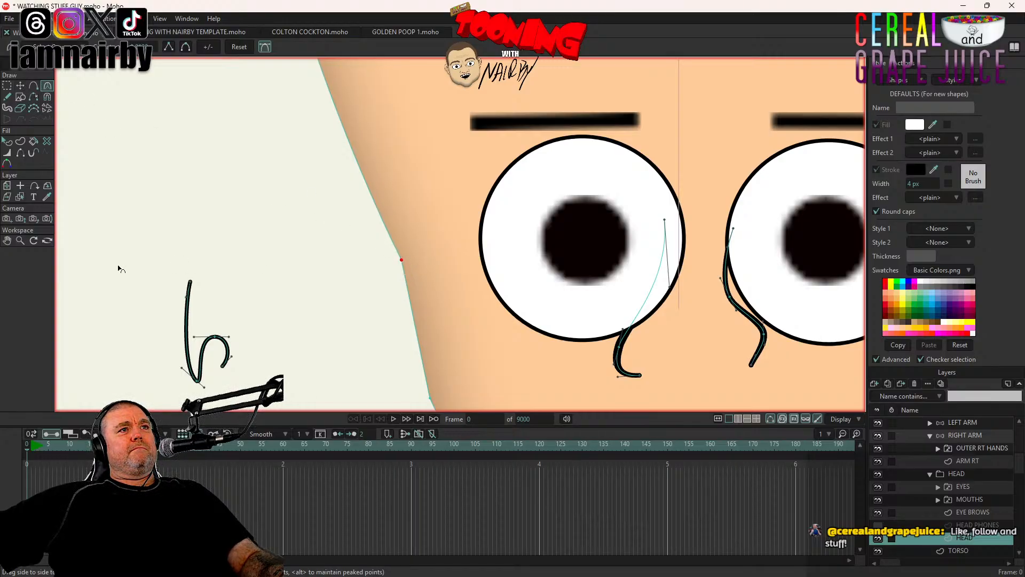
{"action": "scroll", "coordinate": [323, 272], "scroll_direction": "down", "scroll_amount": 5}
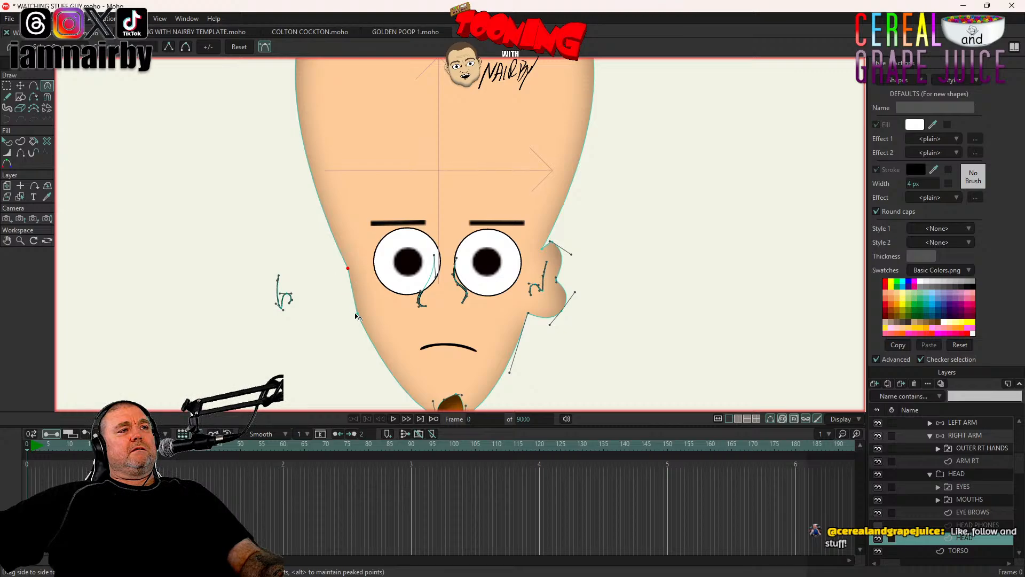
Step: Delete the inner ear lines of both the left and right ears from the HEAD layer
{"action": "left_click", "coordinate": [20, 85]}
{"action": "left_click", "coordinate": [278, 289]}
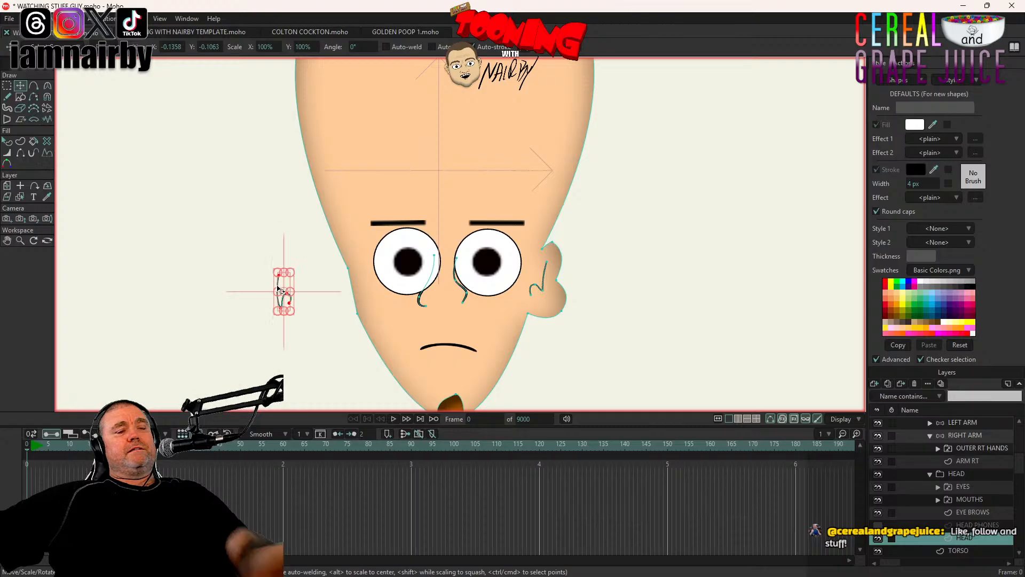
{"action": "scroll", "coordinate": [550, 290], "scroll_direction": "up", "scroll_amount": 4}
{"action": "left_click", "coordinate": [550, 289]}
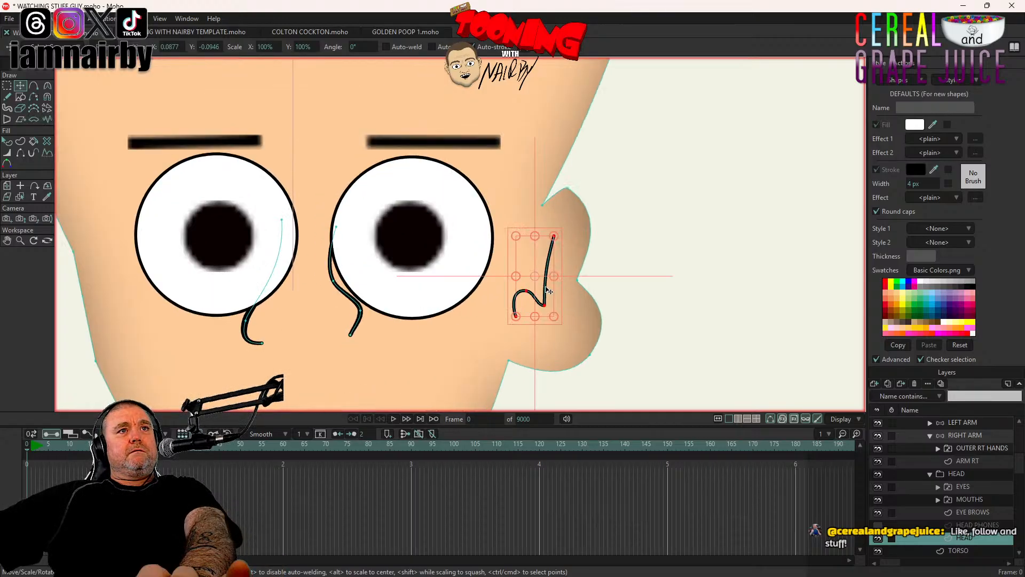
{"action": "key", "text": "Delete"}
Step: Delete the three outer points of the right ear so the head outline runs straight down that side
{"action": "left_click", "coordinate": [581, 285]}
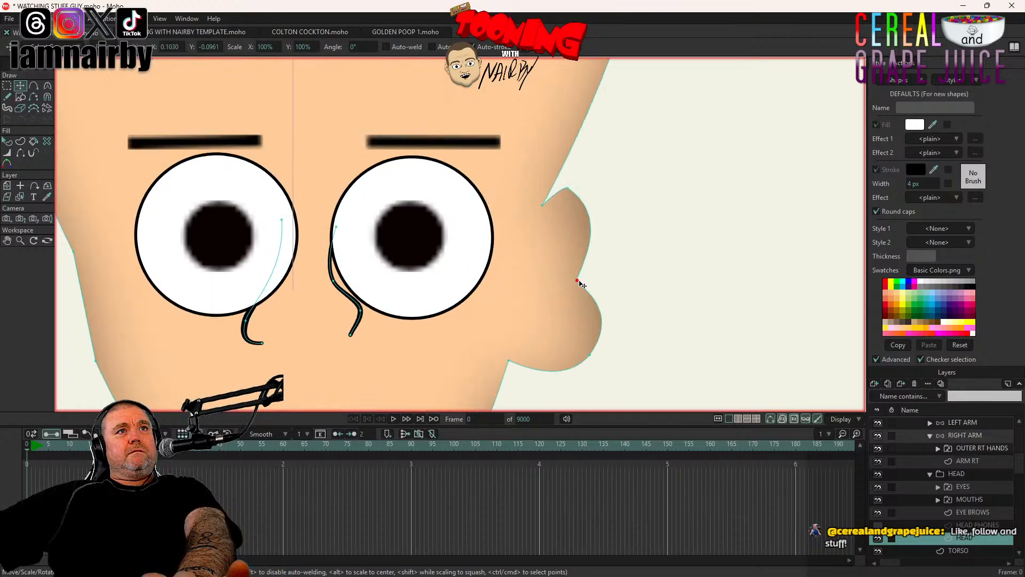
{"action": "key", "text": "Delete"}
{"action": "left_click", "coordinate": [568, 189]}
{"action": "key", "text": "Delete"}
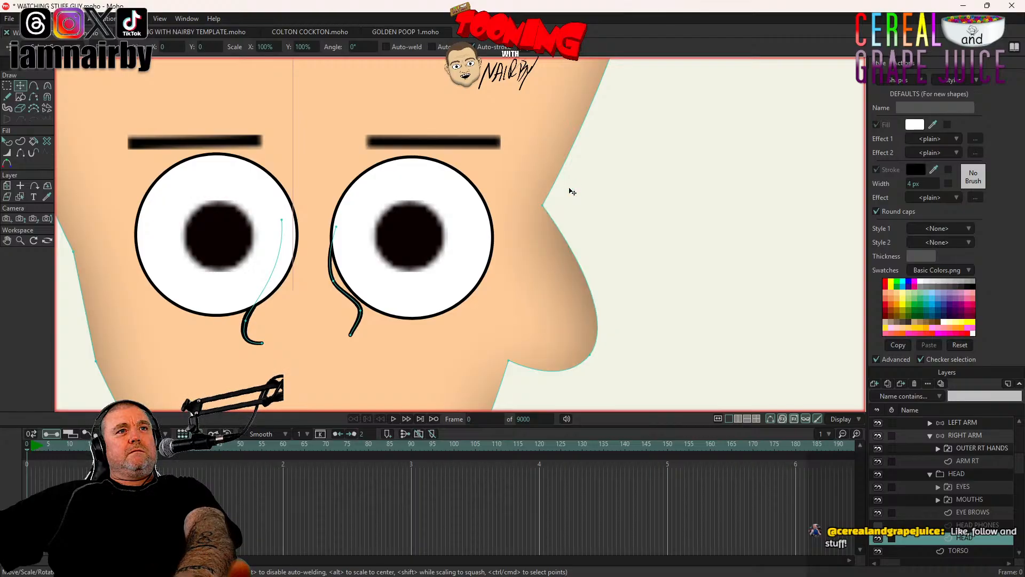
{"action": "left_click", "coordinate": [592, 353]}
{"action": "key", "text": "Delete"}
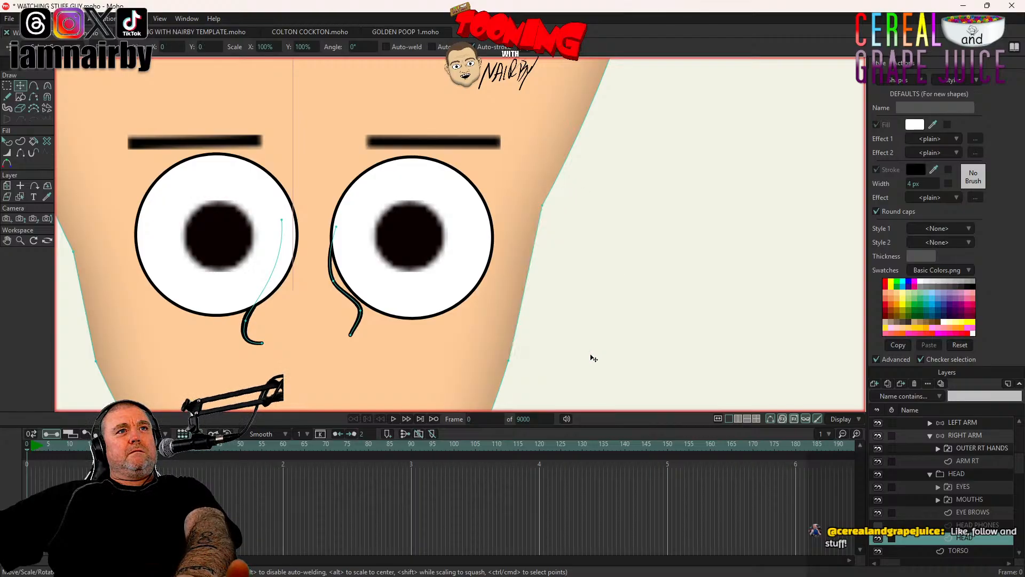
Step: Raise the left eye-level point of the head outline slightly to align it with the point on the opposite side
{"action": "scroll", "coordinate": [556, 317], "scroll_direction": "down", "scroll_amount": 4}
{"action": "scroll", "coordinate": [432, 287], "scroll_direction": "down", "scroll_amount": 3}
{"action": "scroll", "coordinate": [480, 291], "scroll_direction": "up", "scroll_amount": 3}
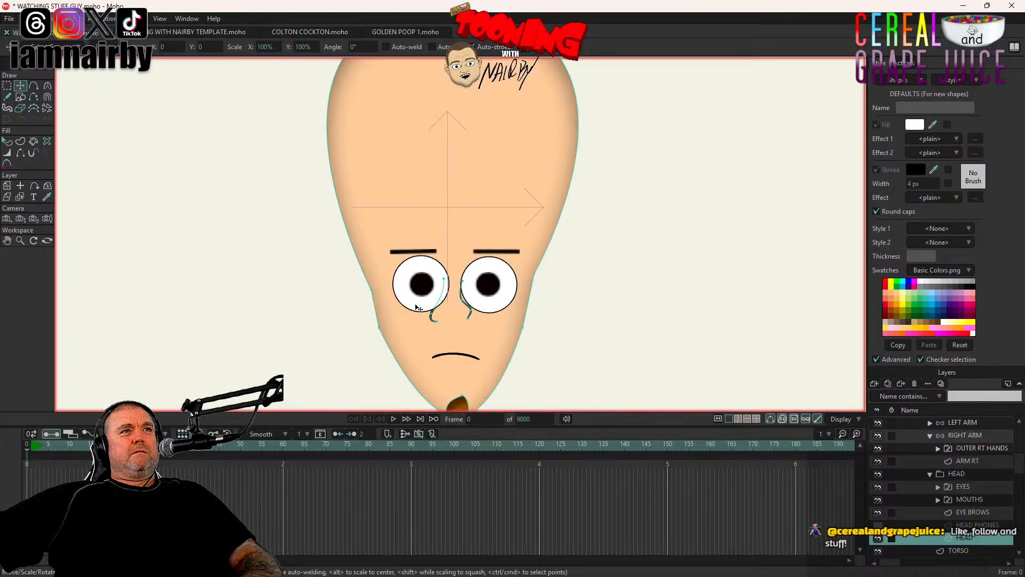
{"action": "left_click_drag", "start_coordinate": [372, 291], "coordinate": [366, 273]}
{"action": "scroll", "coordinate": [310, 269], "scroll_direction": "down", "scroll_amount": 7}
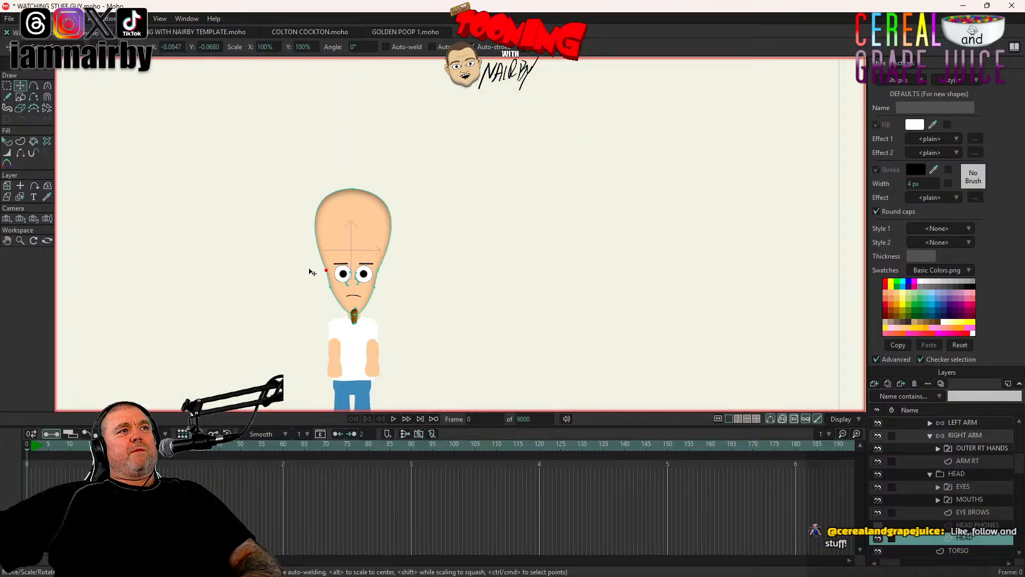
Step: Show the HEAD PHONES layer, make it active and move the left ear cup slightly outward from the head
{"action": "left_click", "coordinate": [878, 525]}
{"action": "scroll", "coordinate": [521, 346], "scroll_direction": "up", "scroll_amount": 7}
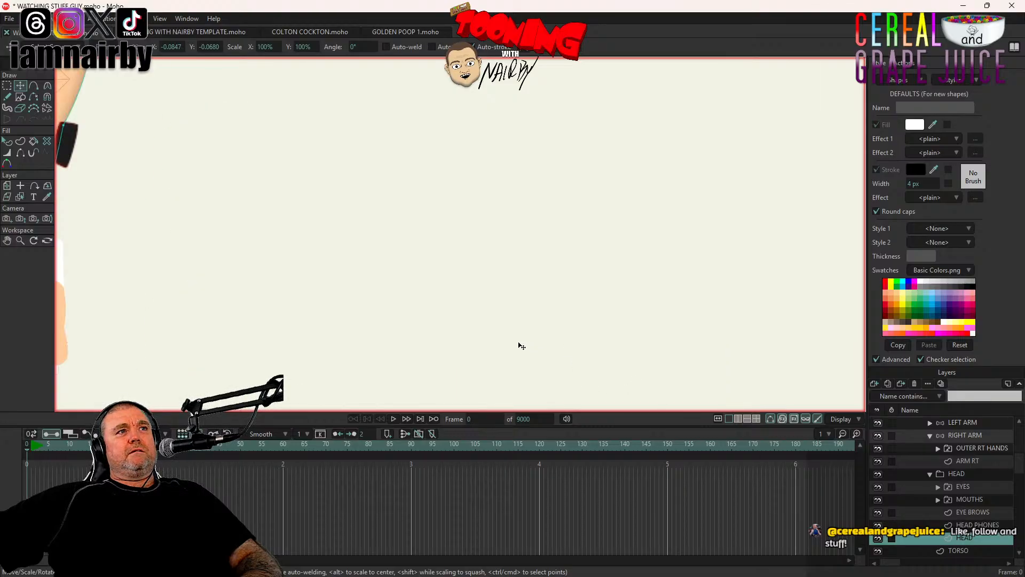
{"action": "left_click_drag", "start_coordinate": [415, 286], "coordinate": [847, 394]}
{"action": "scroll", "coordinate": [759, 347], "scroll_direction": "down", "scroll_amount": 1}
{"action": "scroll", "coordinate": [477, 253], "scroll_direction": "up", "scroll_amount": 3}
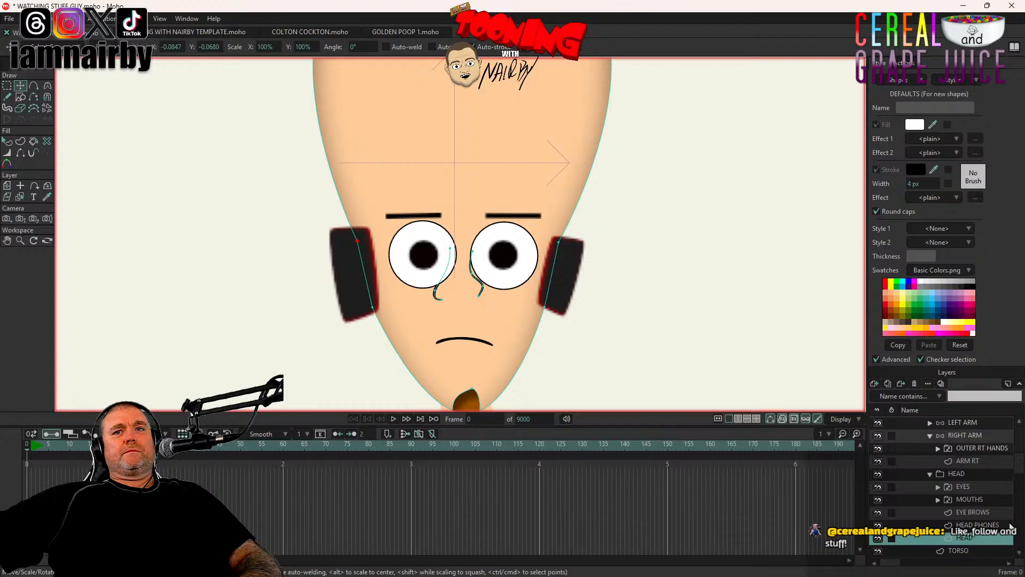
{"action": "left_click", "coordinate": [982, 525]}
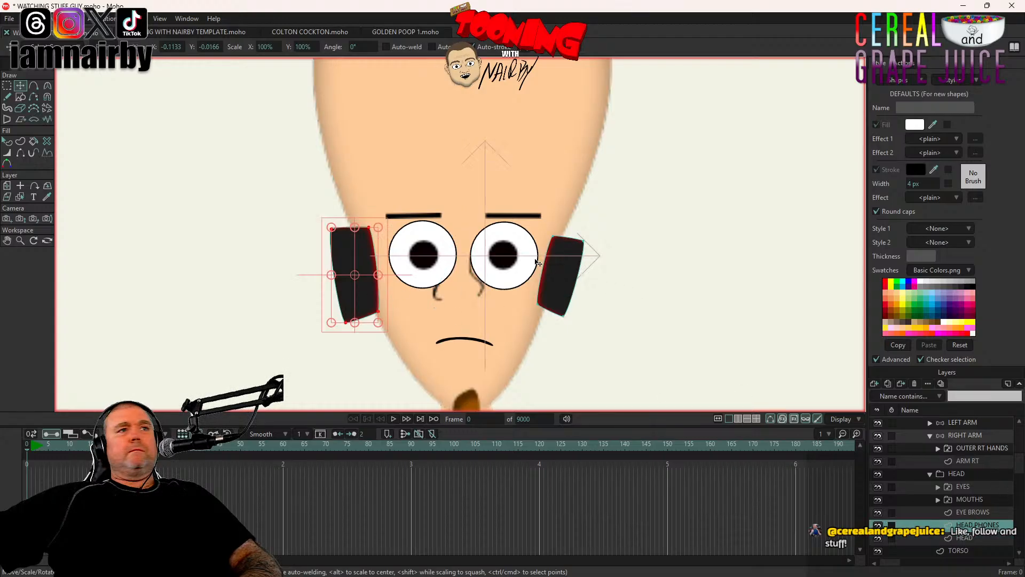
{"action": "left_click_drag", "start_coordinate": [258, 275], "coordinate": [243, 273]}
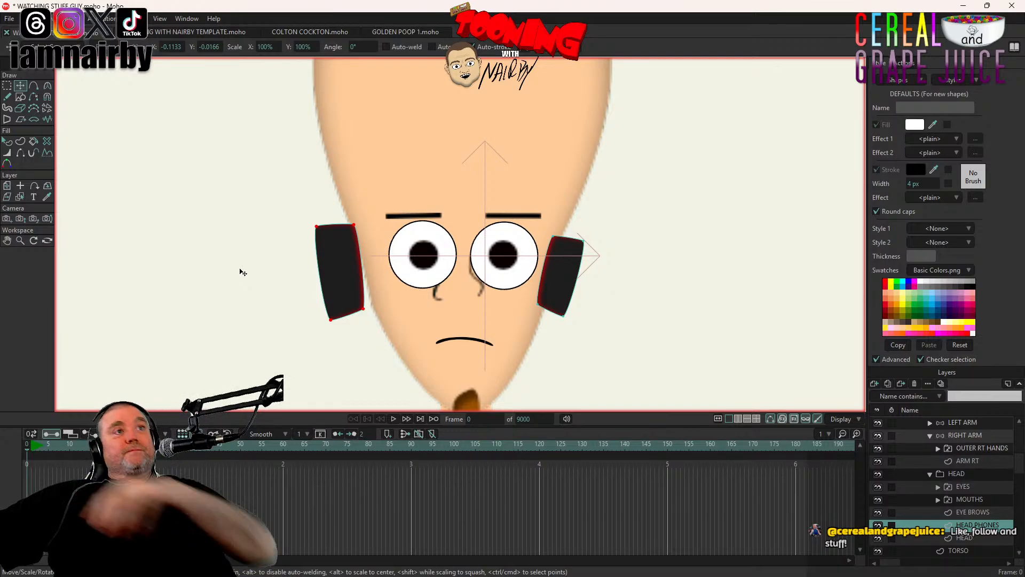
{"action": "left_click", "coordinate": [241, 272]}
{"action": "scroll", "coordinate": [318, 265], "scroll_direction": "up", "scroll_amount": 2}
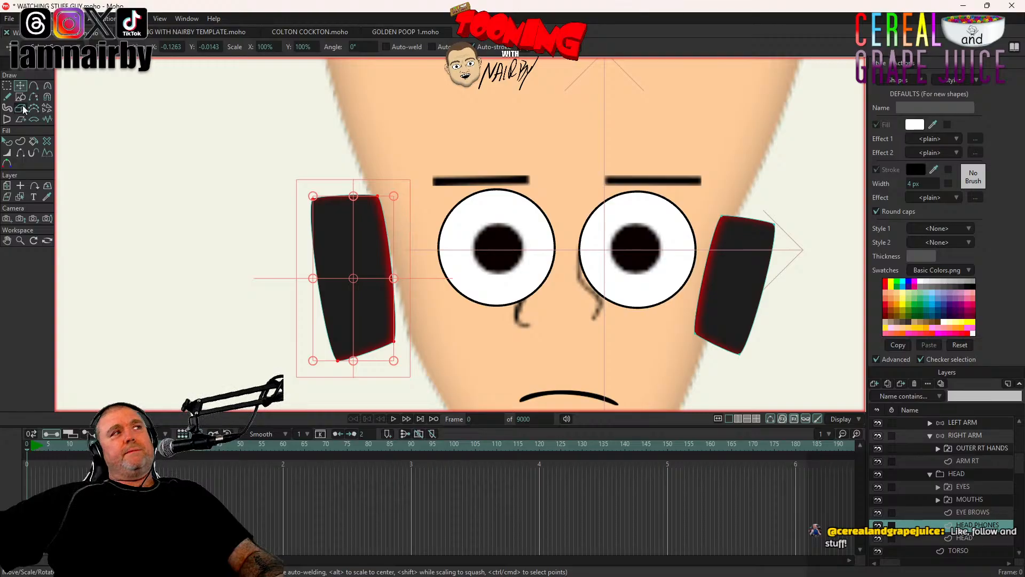
Step: Adjust the left ear cup's Shaded fill effect to a 5.2° light angle, 5 px offset and 3 px blur
{"action": "left_click", "coordinate": [7, 142]}
{"action": "left_click", "coordinate": [382, 252]}
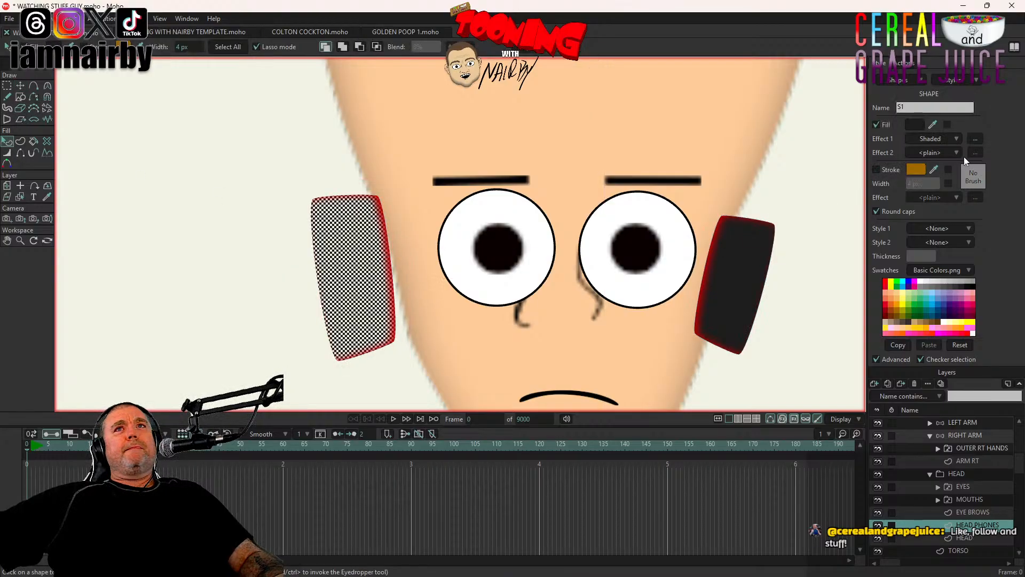
{"action": "left_click", "coordinate": [975, 139]}
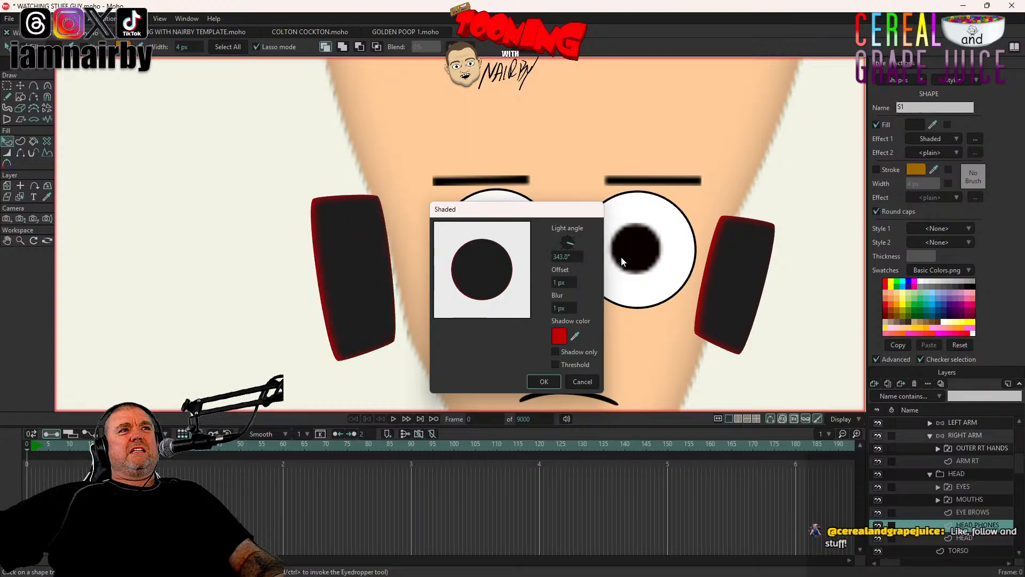
{"action": "left_click_drag", "start_coordinate": [563, 283], "coordinate": [580, 286]}
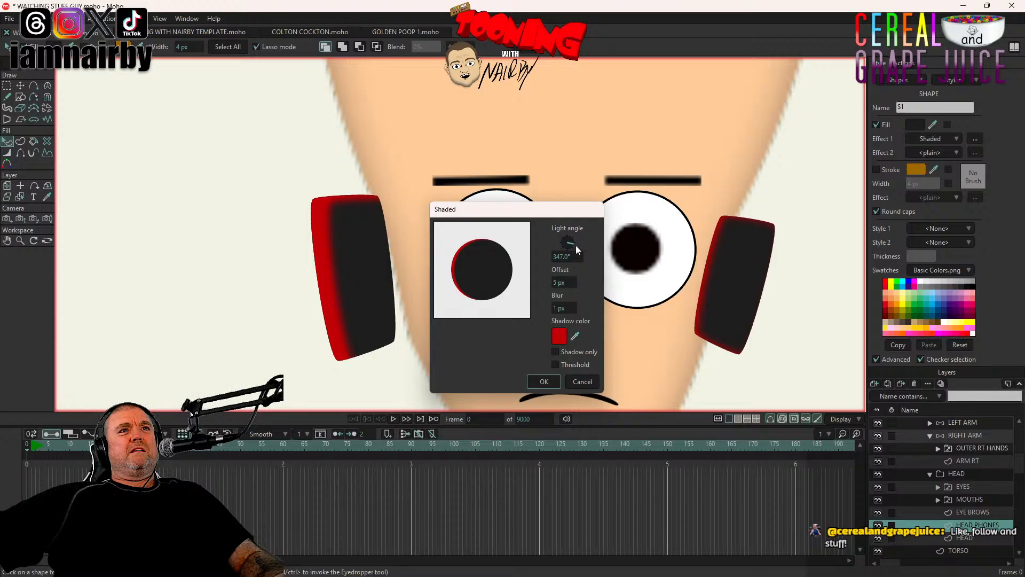
{"action": "left_click_drag", "start_coordinate": [573, 244], "coordinate": [577, 242]}
{"action": "left_click_drag", "start_coordinate": [567, 308], "coordinate": [581, 308]}
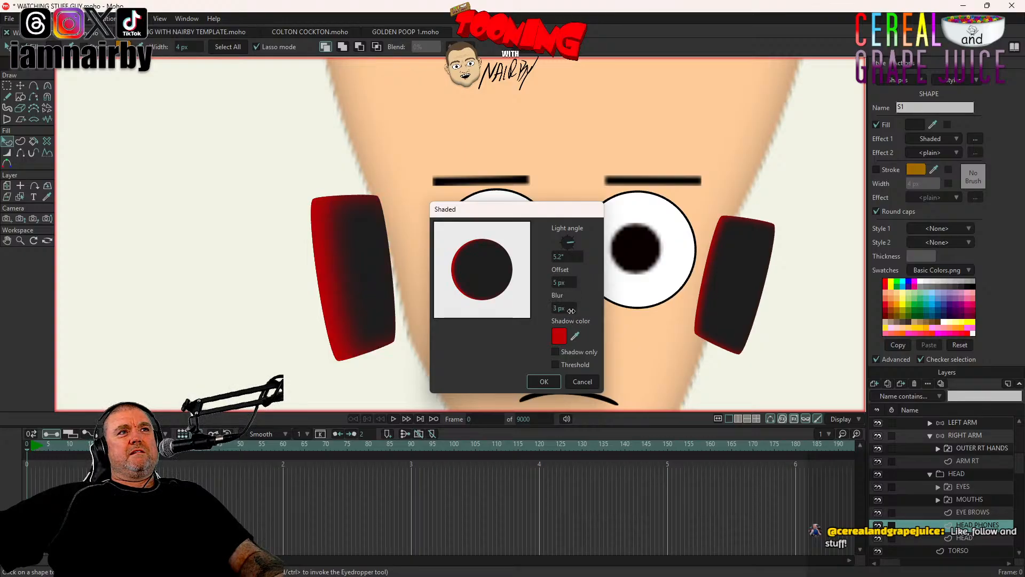
Step: Make the ear cup's red shadow color partly transparent and apply the Shaded effect settings
{"action": "left_click", "coordinate": [561, 336]}
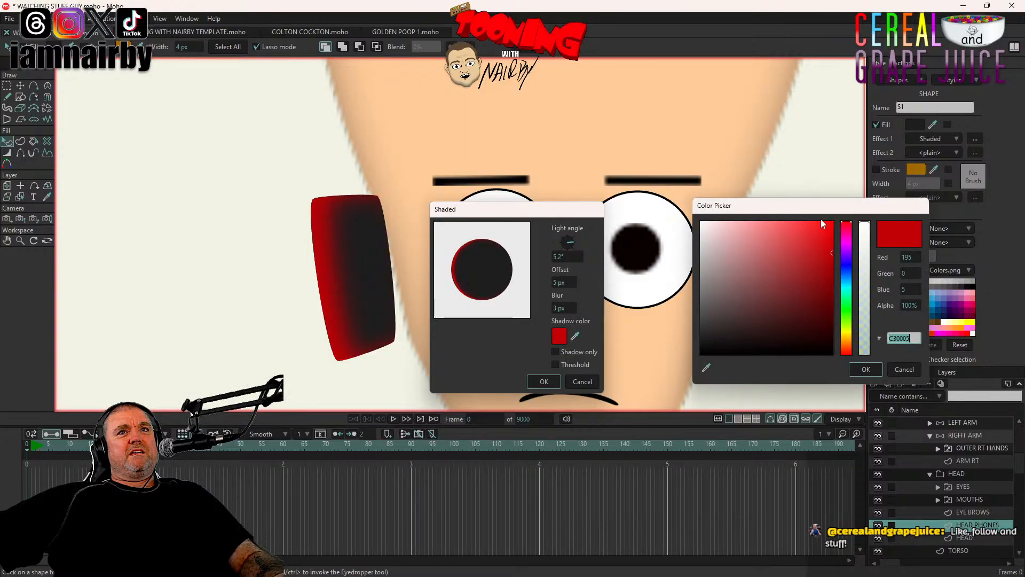
{"action": "mouse_move", "coordinate": [848, 224]}
{"action": "left_mouse_down"}
{"action": "mouse_move", "coordinate": [850, 212]}
{"action": "mouse_move", "coordinate": [866, 241]}
{"action": "mouse_move", "coordinate": [867, 277]}
{"action": "mouse_move", "coordinate": [865, 259]}
{"action": "left_mouse_up"}
{"action": "left_click", "coordinate": [866, 369]}
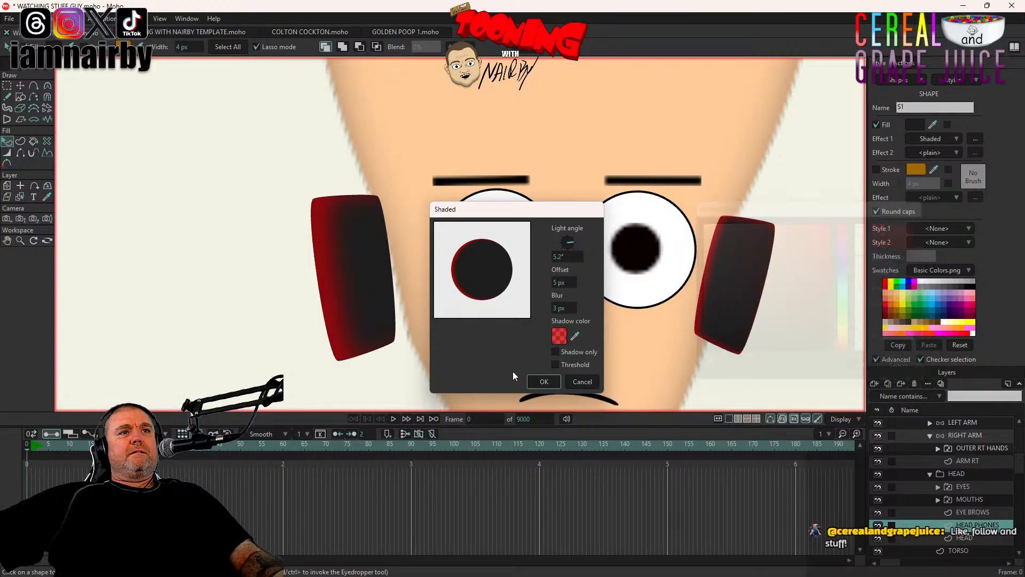
{"action": "left_click", "coordinate": [544, 381]}
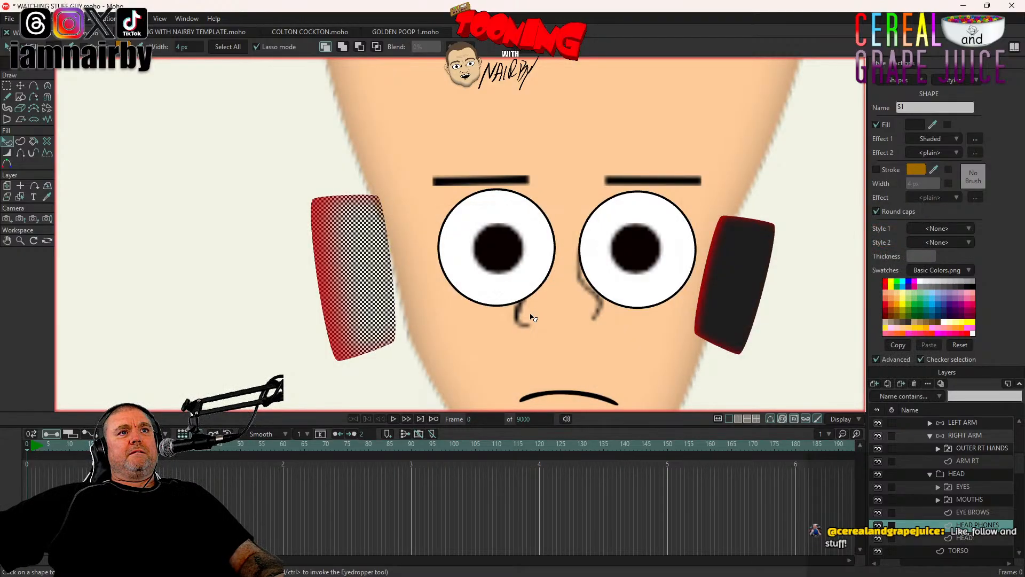
Step: Deselect all points and bow the left ear cup's outer edge outward using the Bezier handles at its upper and lower outer corners
{"action": "left_click", "coordinate": [21, 86]}
{"action": "left_click", "coordinate": [24, 18]}
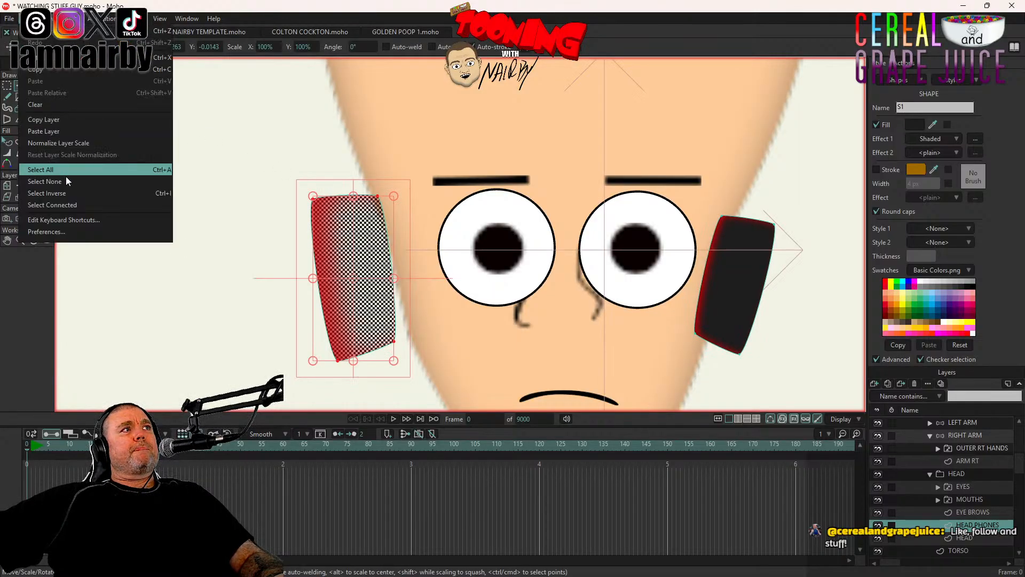
{"action": "left_click", "coordinate": [48, 181]}
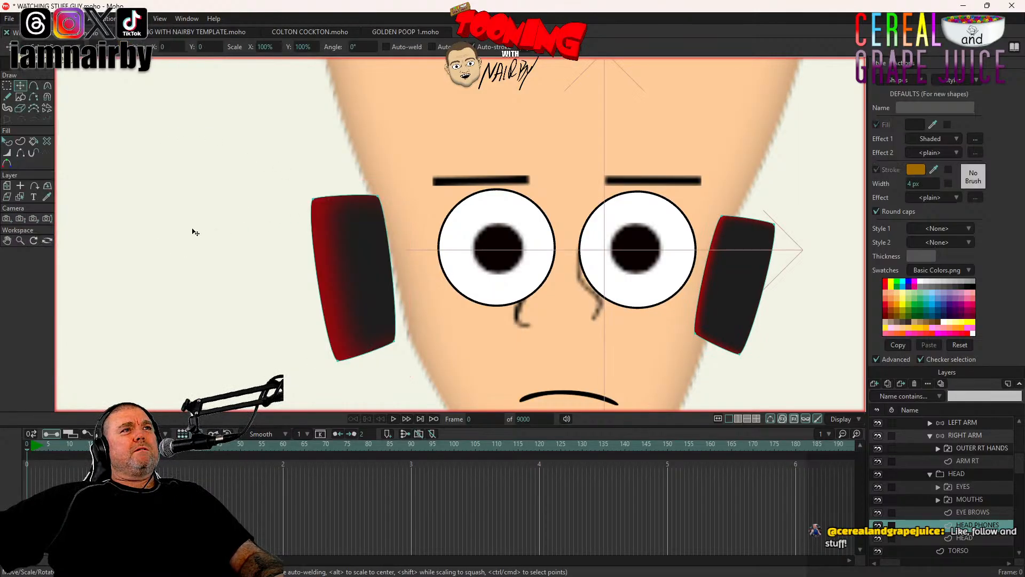
{"action": "left_click", "coordinate": [47, 86]}
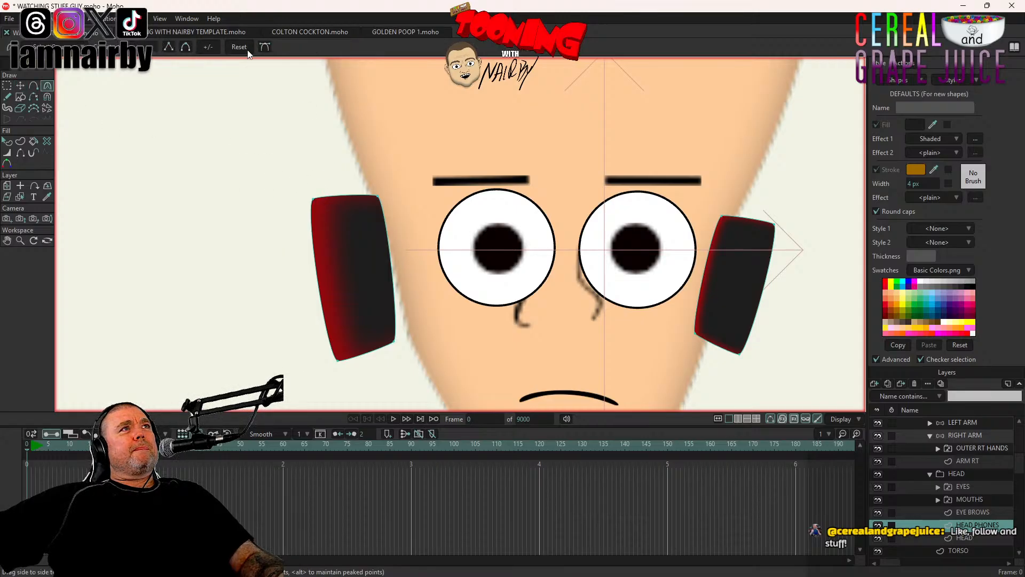
{"action": "left_click", "coordinate": [265, 46]}
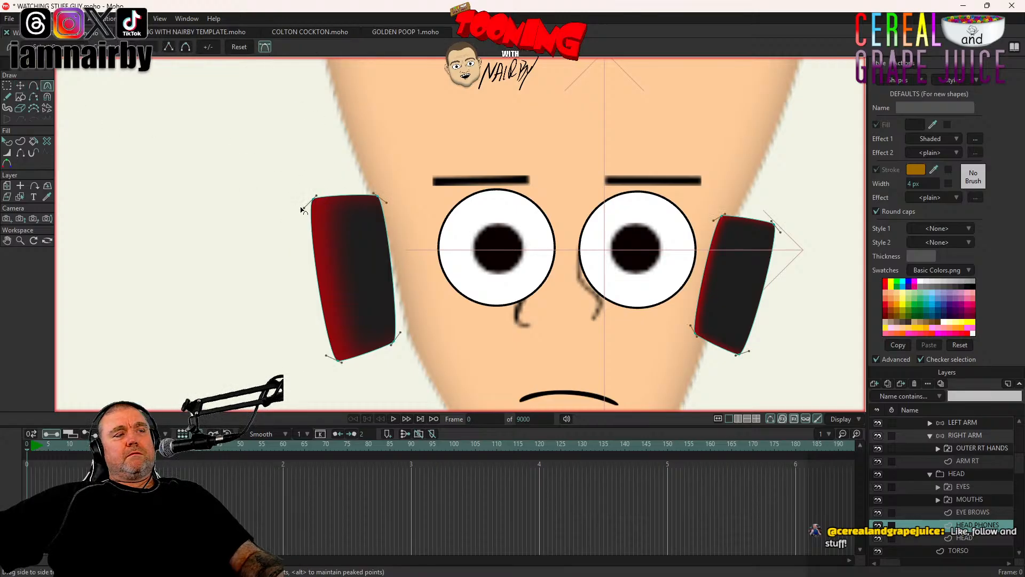
{"action": "left_click_drag", "start_coordinate": [304, 210], "coordinate": [299, 274]}
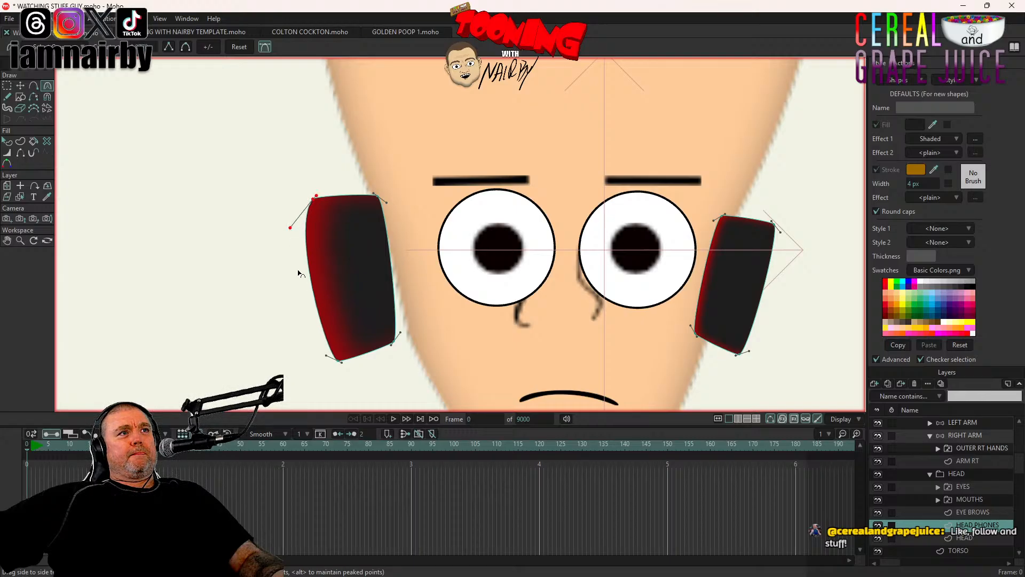
{"action": "left_click_drag", "start_coordinate": [323, 356], "coordinate": [300, 349]}
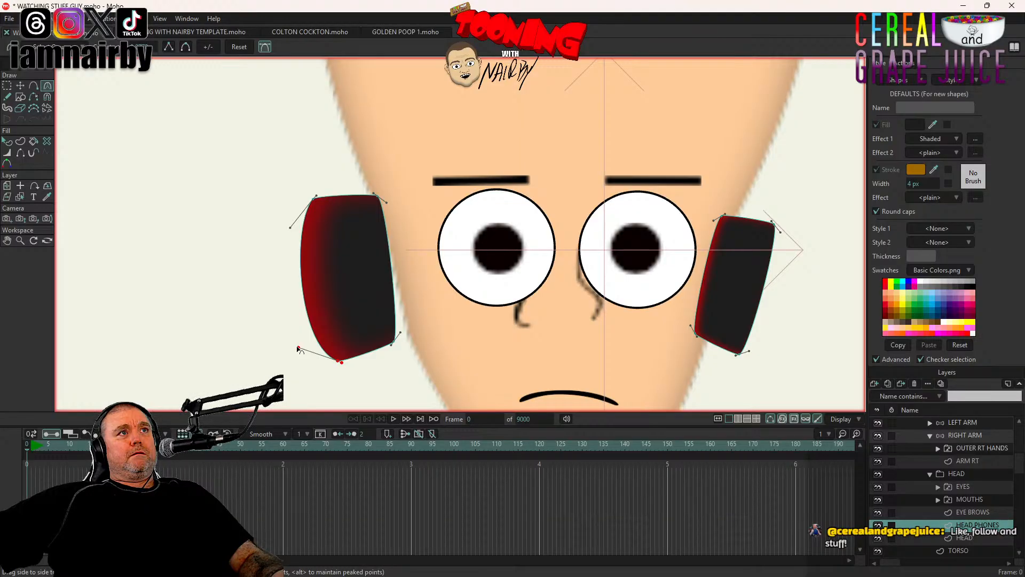
Step: Select the whole left ear cup and position it slightly closer to the side of the head
{"action": "key", "text": "t"}
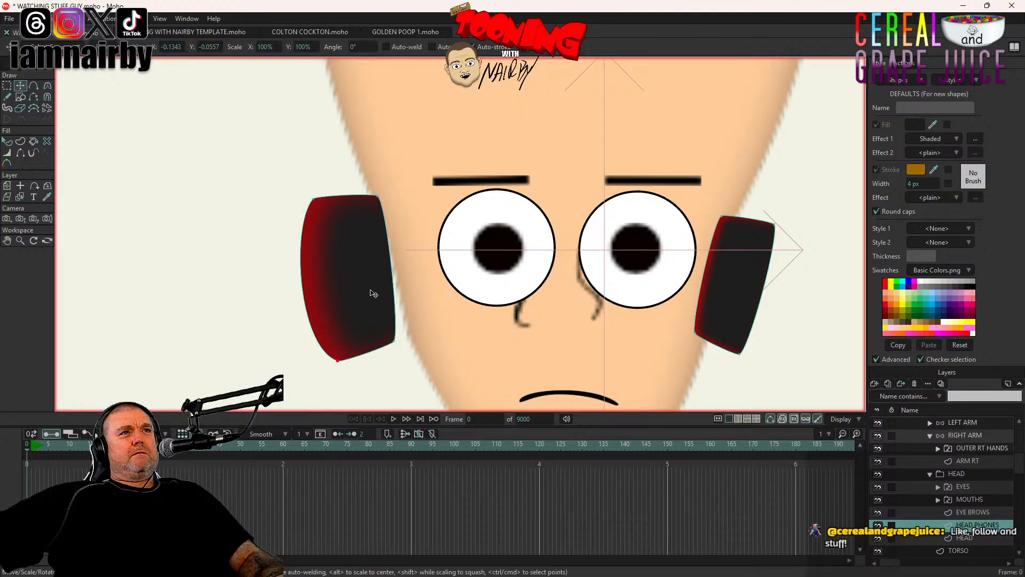
{"action": "left_click", "coordinate": [371, 291]}
{"action": "left_click_drag", "start_coordinate": [222, 294], "coordinate": [224, 302]}
{"action": "left_click_drag", "start_coordinate": [414, 332], "coordinate": [412, 338]}
{"action": "left_click_drag", "start_coordinate": [245, 303], "coordinate": [243, 299]}
{"action": "scroll", "coordinate": [321, 296], "scroll_direction": "down", "scroll_amount": 5}
{"action": "scroll", "coordinate": [417, 299], "scroll_direction": "up", "scroll_amount": 4}
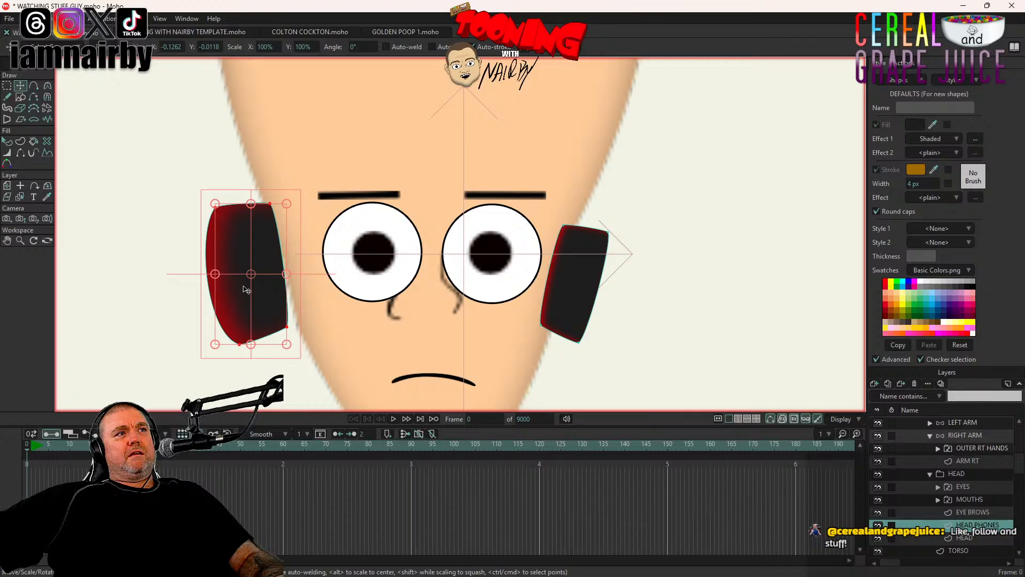
{"action": "left_click_drag", "start_coordinate": [246, 288], "coordinate": [247, 289]}
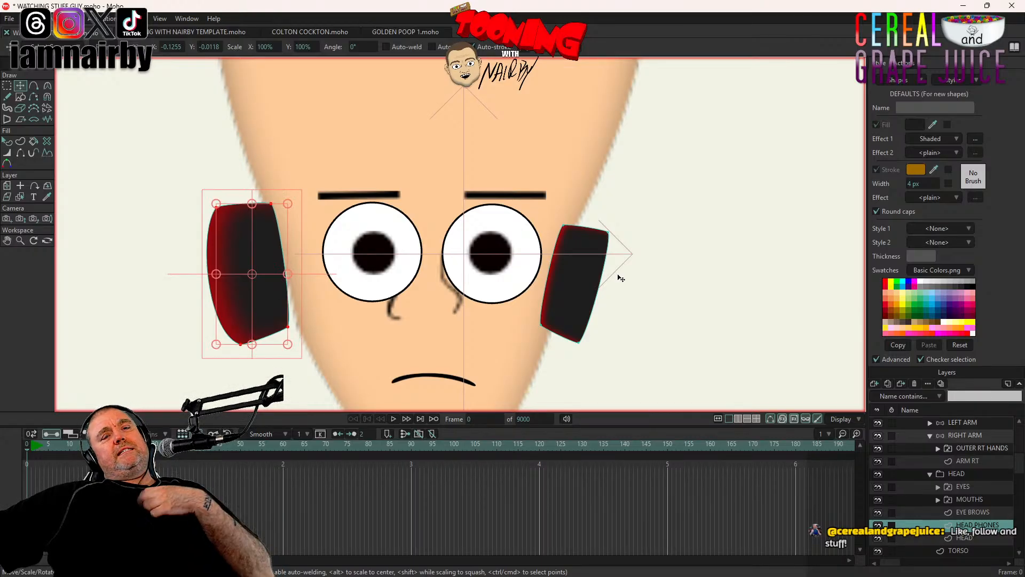
Step: Shift the whole EYES layer slightly to the right so the eyes sit more centrally on the face
{"action": "left_click", "coordinate": [973, 485]}
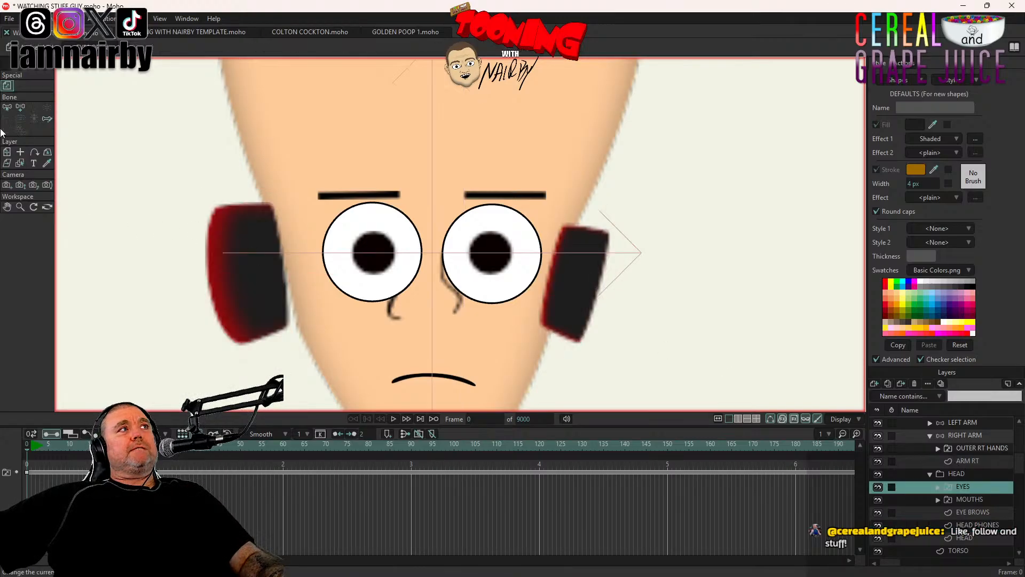
{"action": "left_click", "coordinate": [6, 152]}
{"action": "left_click_drag", "start_coordinate": [231, 226], "coordinate": [240, 226]}
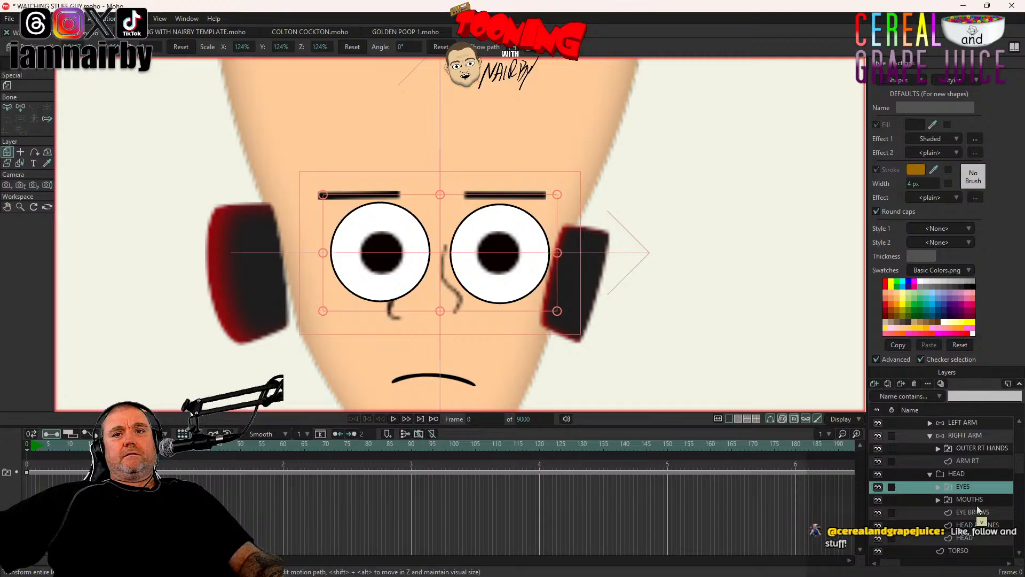
Step: Delete the left nose line from the HEAD layer
{"action": "left_click", "coordinate": [966, 537]}
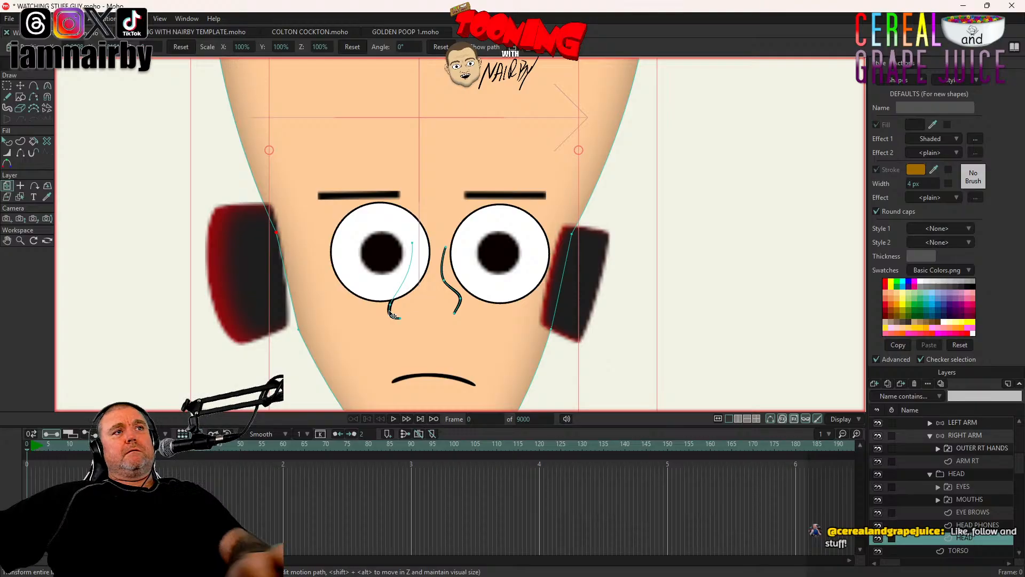
{"action": "left_click", "coordinate": [20, 86]}
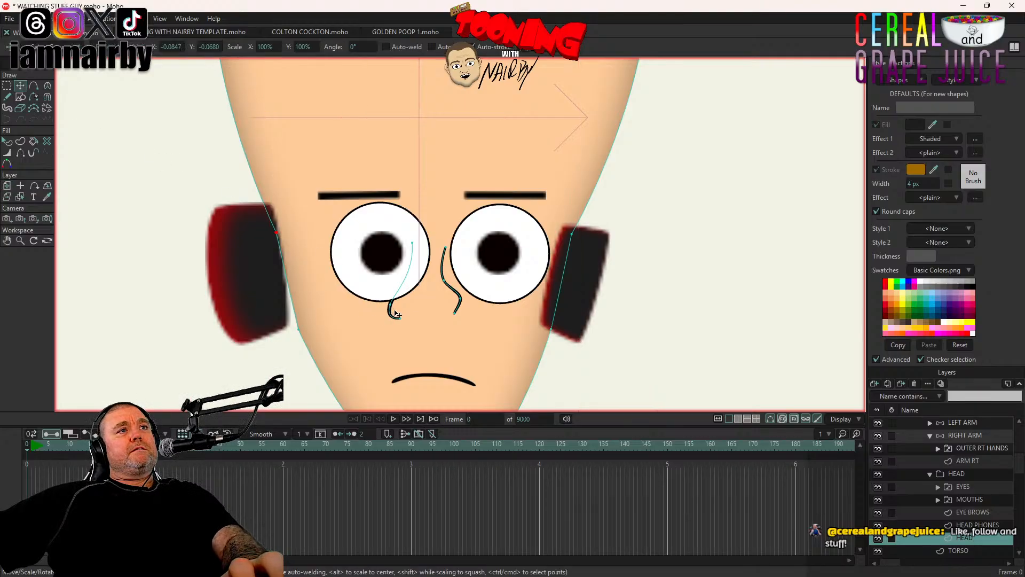
{"action": "left_click_drag", "start_coordinate": [342, 246], "coordinate": [420, 363]}
{"action": "key", "text": "Delete"}
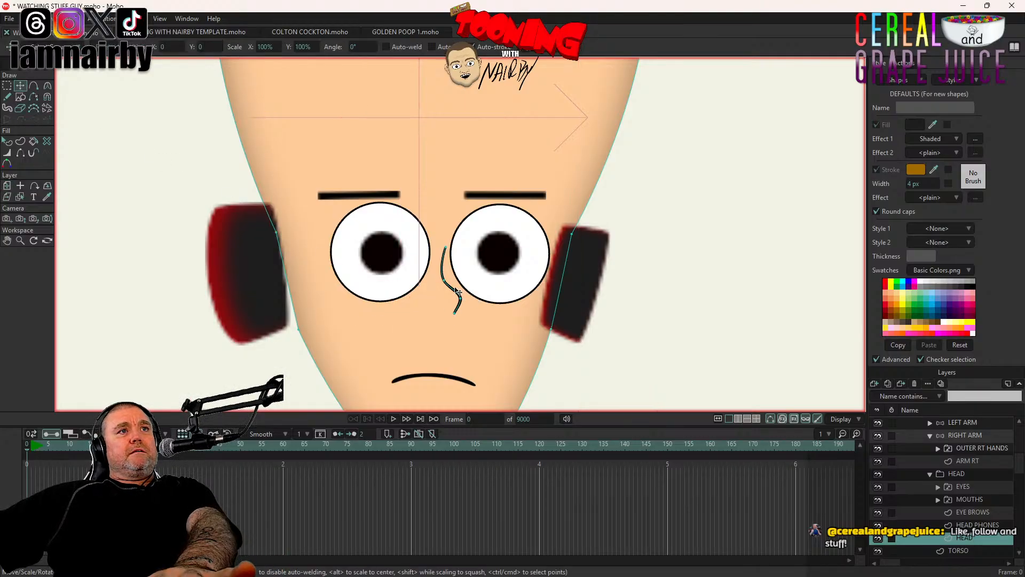
Step: Duplicate the remaining nose line, flip the copy horizontally, place it on the left side and nudge the original slightly right
{"action": "double_click", "coordinate": [457, 295]}
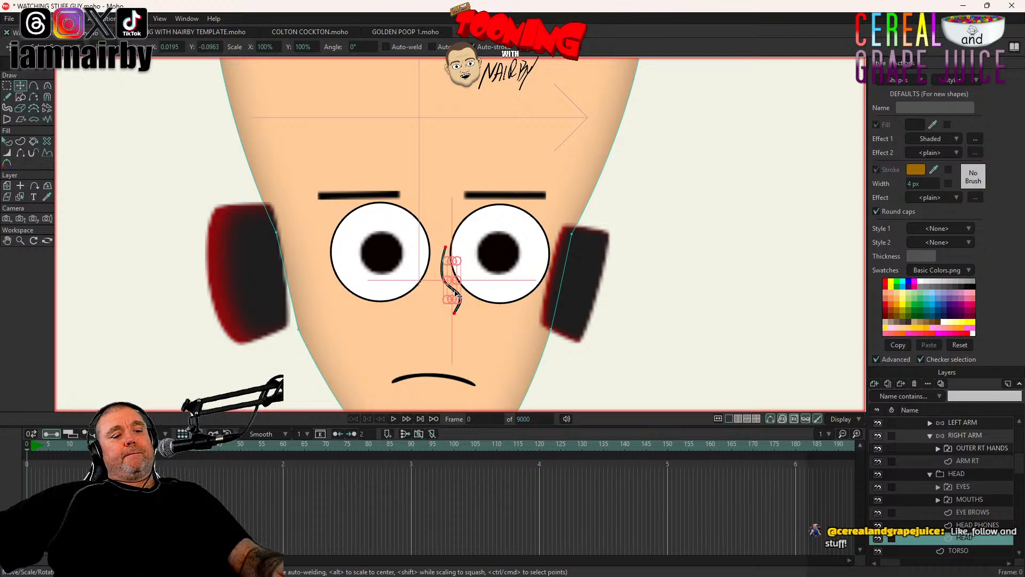
{"action": "left_click", "coordinate": [557, 52]}
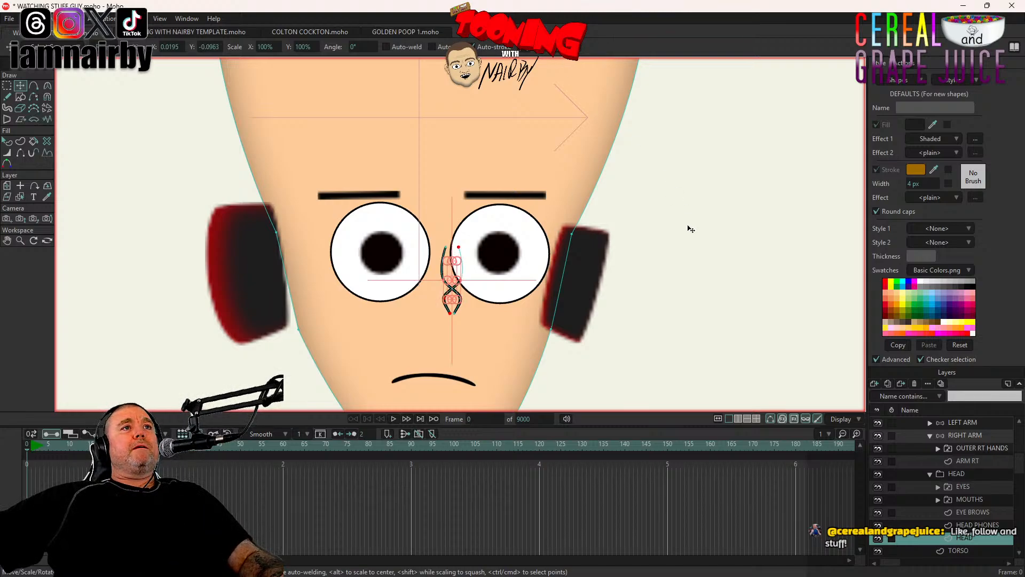
{"action": "left_click_drag", "start_coordinate": [689, 237], "coordinate": [656, 244]}
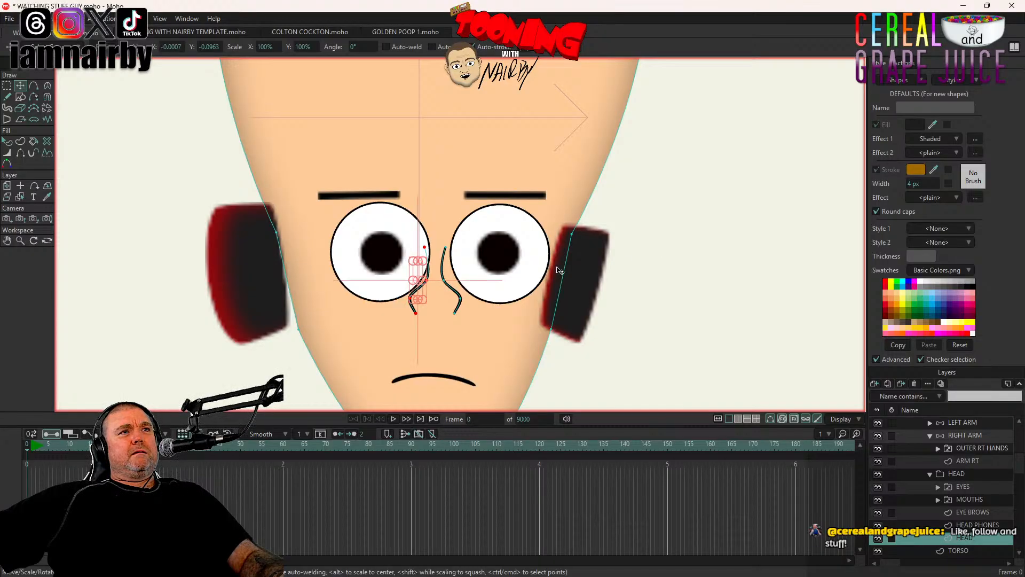
{"action": "double_click", "coordinate": [453, 291]}
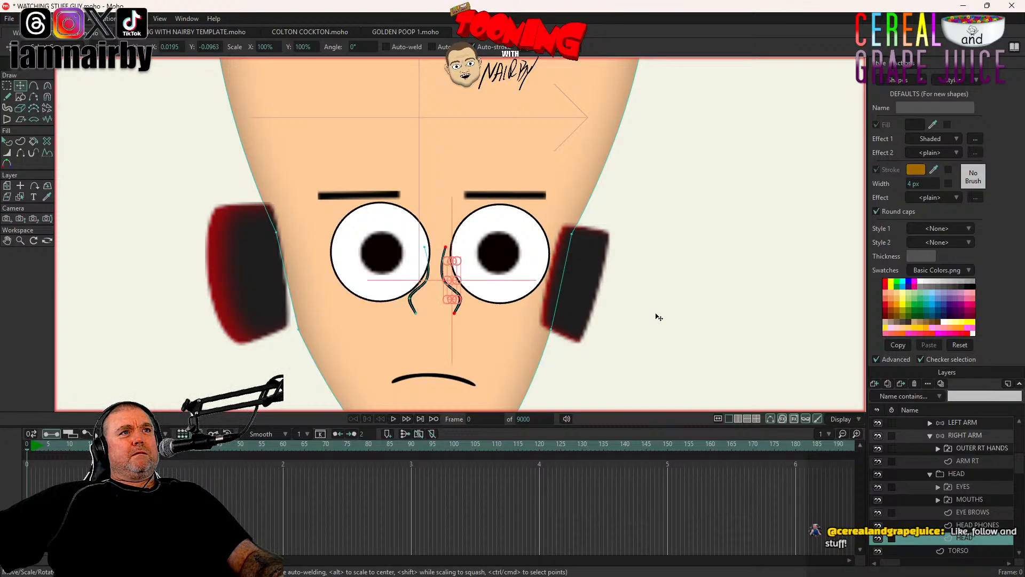
{"action": "left_click_drag", "start_coordinate": [657, 317], "coordinate": [666, 317]}
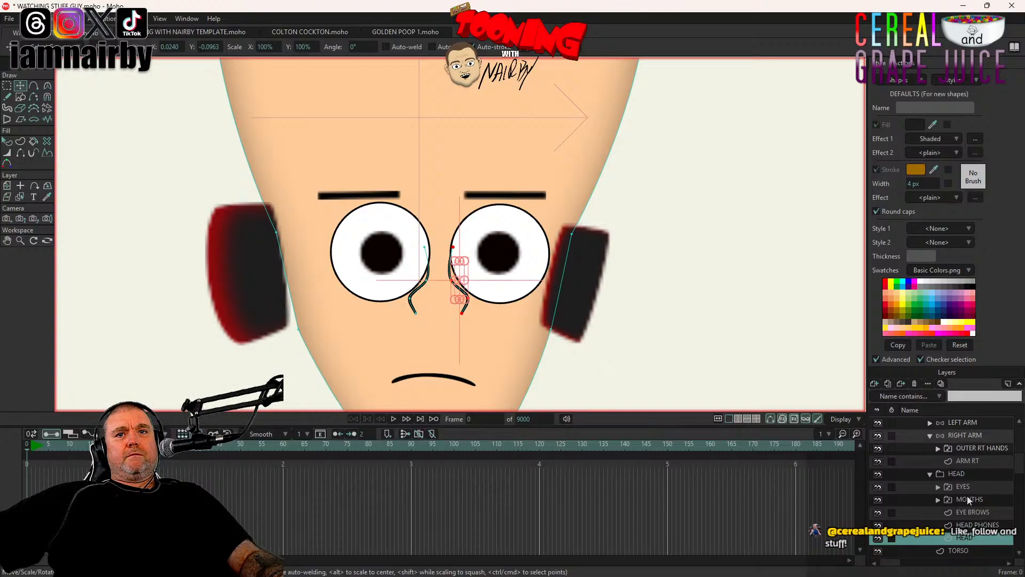
Step: Expand EYES and EYES OPEN and move both pupils on the BALLS layer slightly right and down
{"action": "left_click", "coordinate": [938, 487]}
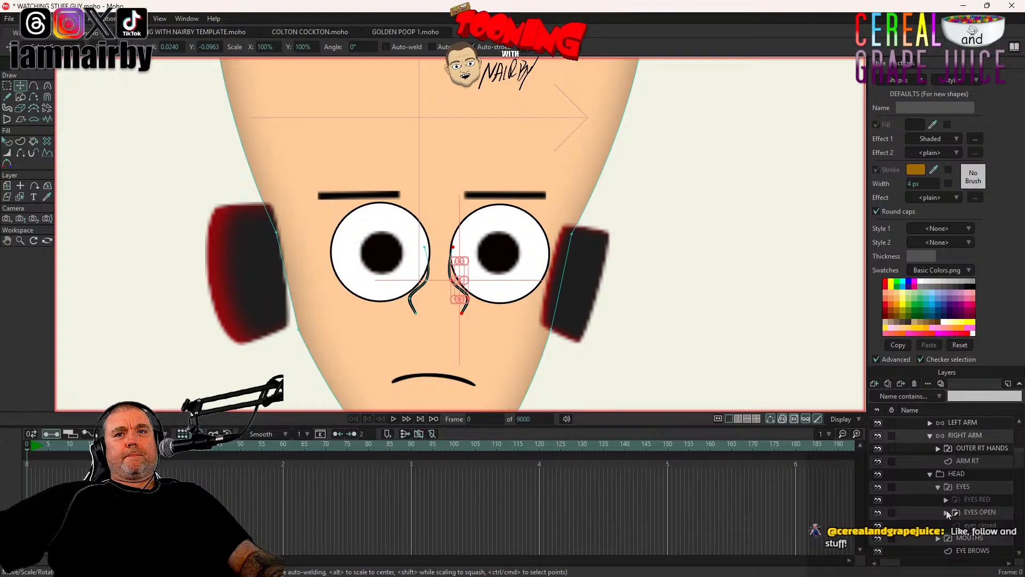
{"action": "left_click", "coordinate": [946, 512]}
{"action": "left_click", "coordinate": [981, 525]}
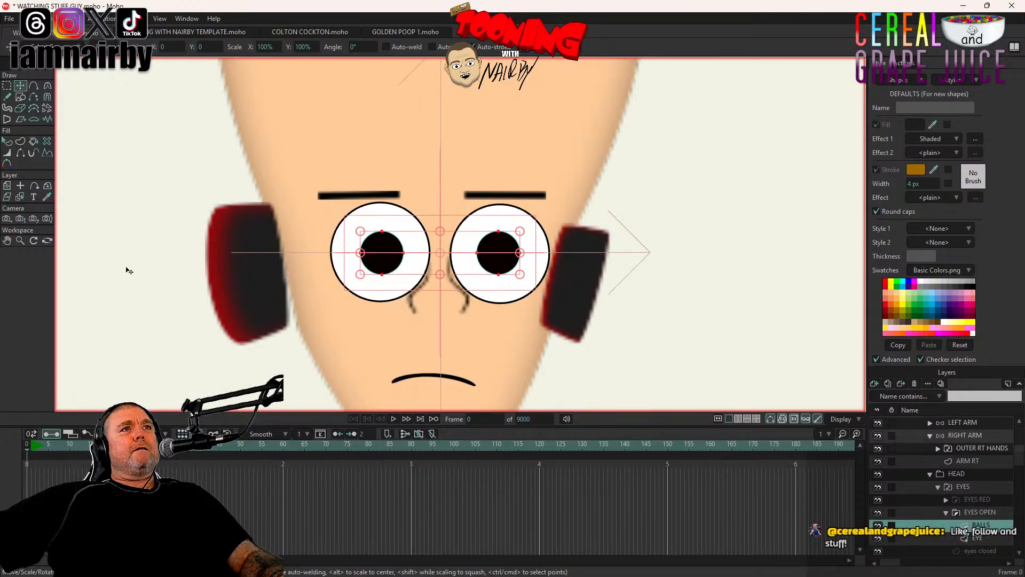
{"action": "left_click_drag", "start_coordinate": [129, 271], "coordinate": [131, 270]}
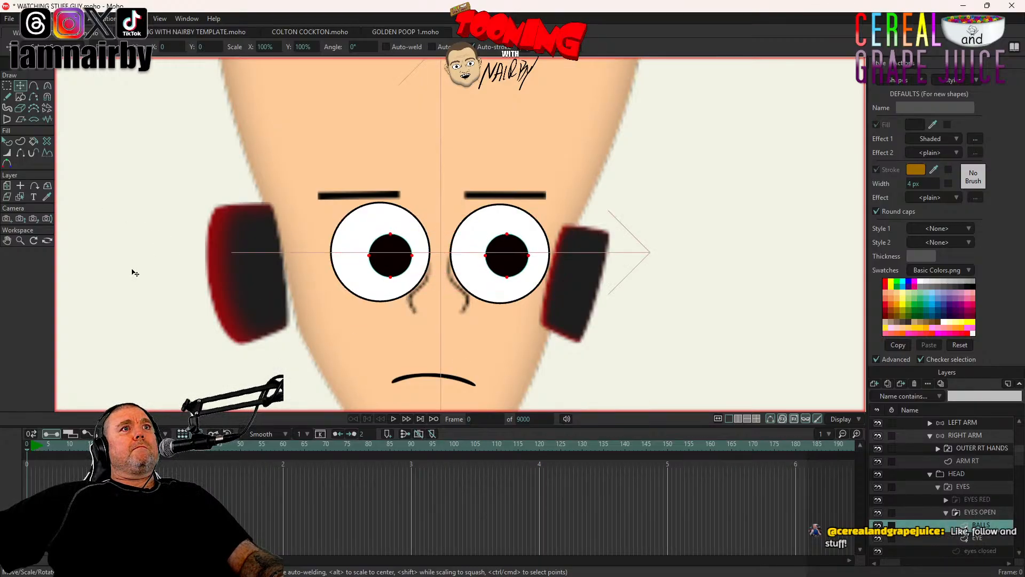
Step: Compare the character's head with the numbered poses on the Watching Stuff Guy reference sheet and review the upper layers
{"action": "scroll", "coordinate": [132, 271], "scroll_direction": "down", "scroll_amount": 6}
{"action": "scroll", "coordinate": [503, 292], "scroll_direction": "up", "scroll_amount": 5}
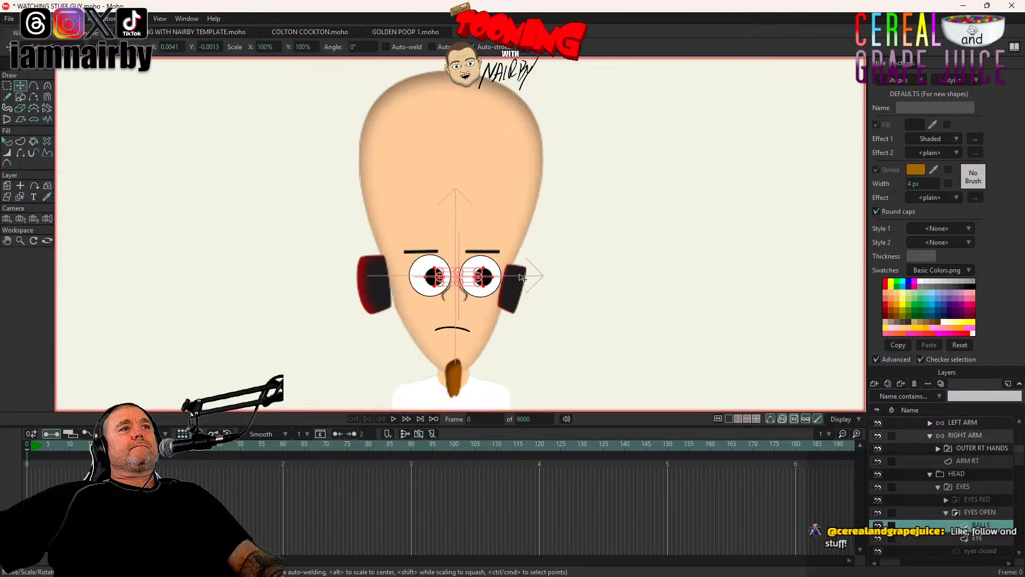
{"action": "scroll", "coordinate": [266, 273], "scroll_direction": "down", "scroll_amount": 5}
{"action": "scroll", "coordinate": [435, 246], "scroll_direction": "up", "scroll_amount": 6}
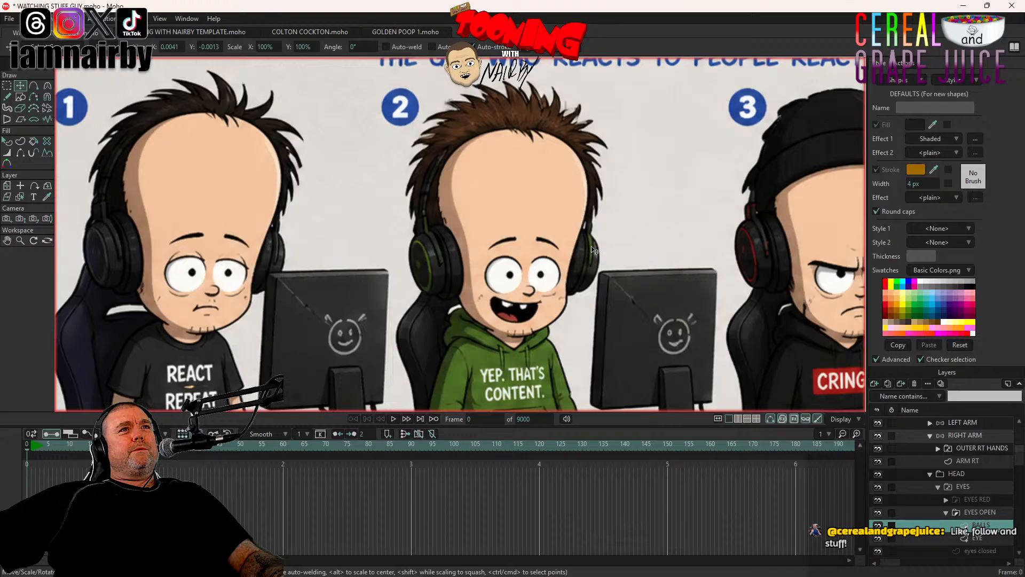
{"action": "scroll", "coordinate": [432, 242], "scroll_direction": "down", "scroll_amount": 5}
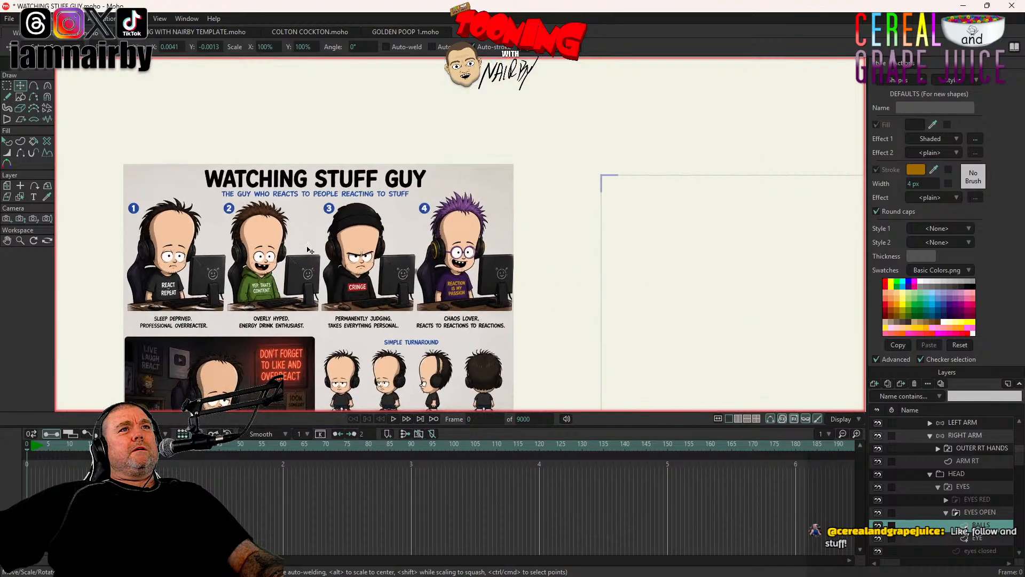
{"action": "left_click_drag", "start_coordinate": [652, 295], "coordinate": [513, 240]}
{"action": "scroll", "coordinate": [553, 257], "scroll_direction": "up", "scroll_amount": 5}
{"action": "left_click_drag", "start_coordinate": [560, 264], "coordinate": [517, 238]}
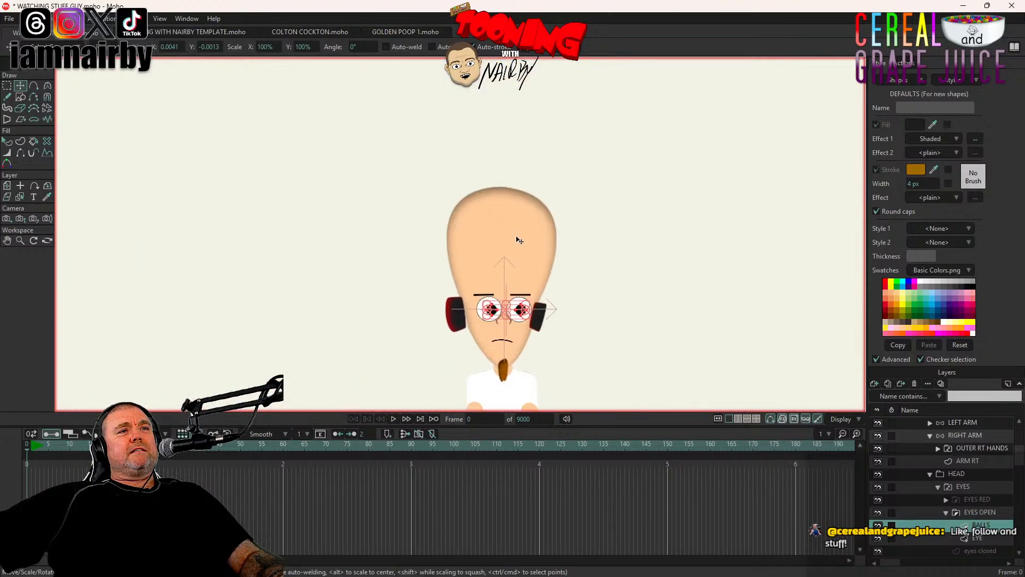
{"action": "scroll", "coordinate": [506, 268], "scroll_direction": "up", "scroll_amount": 3}
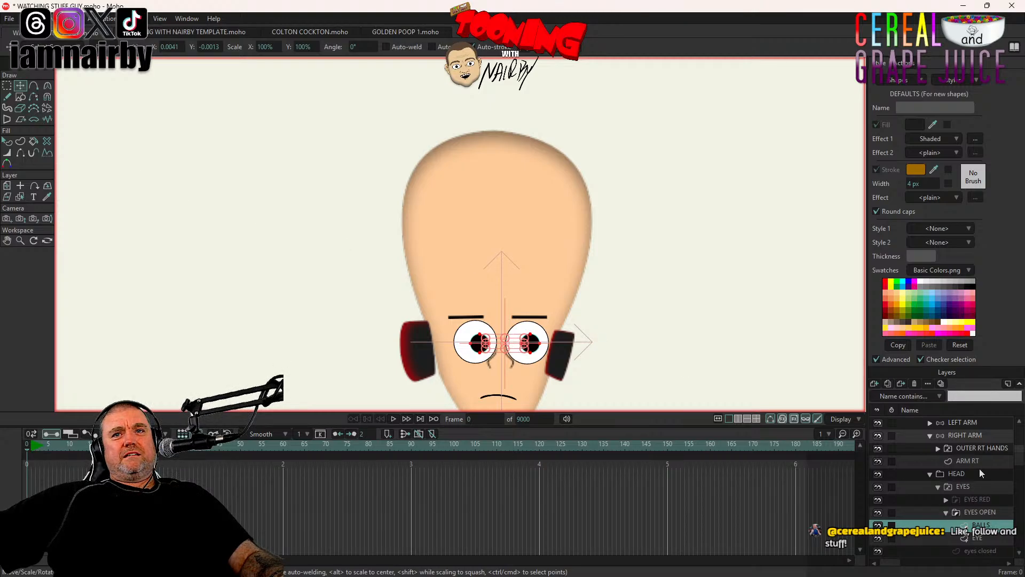
{"action": "scroll", "coordinate": [979, 469], "scroll_direction": "up", "scroll_amount": 3}
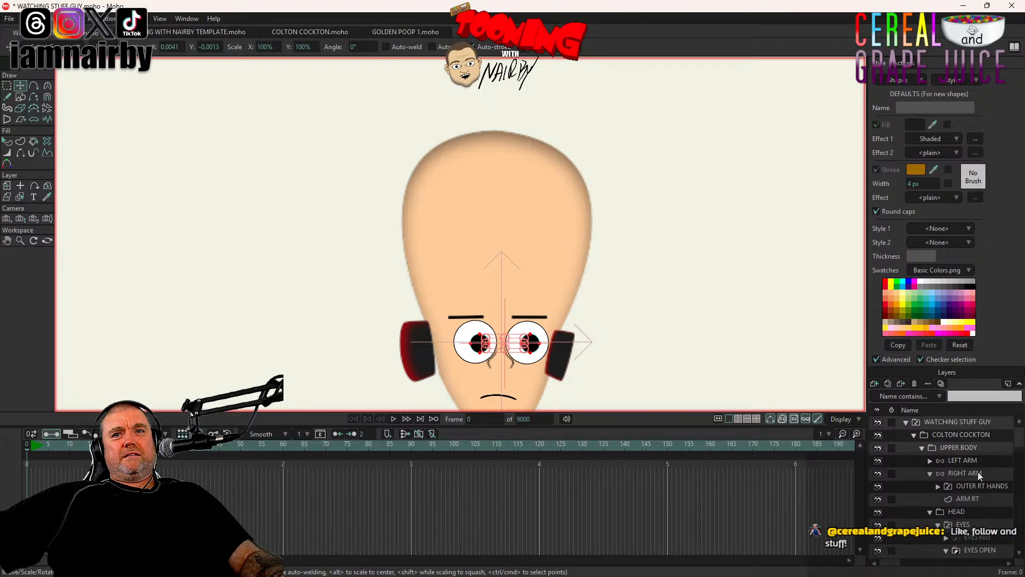
Step: On the HEAD PHONES layer, move the left ear cup slightly right so it sits closer against the head
{"action": "left_click", "coordinate": [911, 423]}
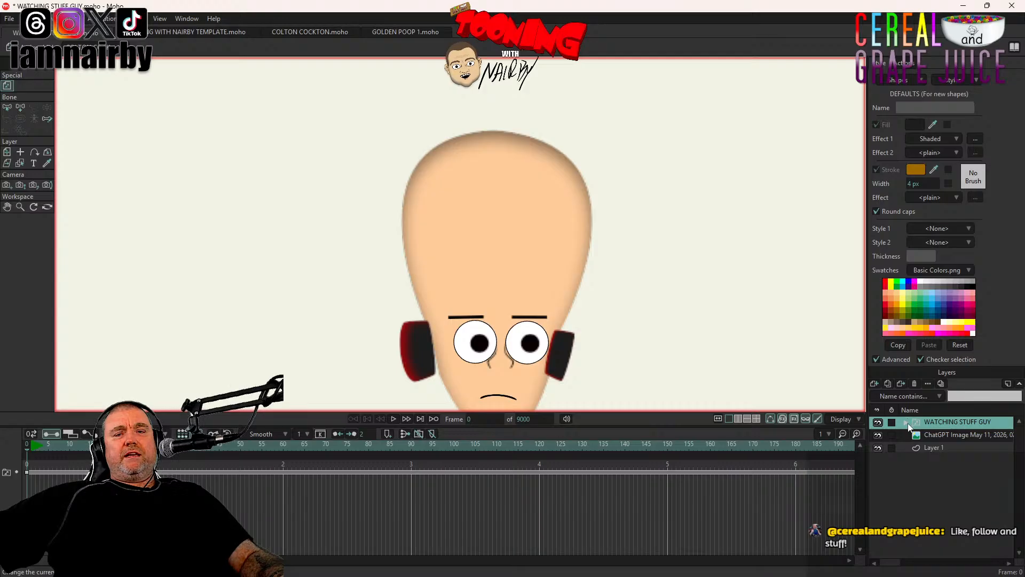
{"action": "left_click", "coordinate": [908, 423]}
{"action": "scroll", "coordinate": [966, 481], "scroll_direction": "down", "scroll_amount": 3}
{"action": "scroll", "coordinate": [975, 541], "scroll_direction": "up", "scroll_amount": 3}
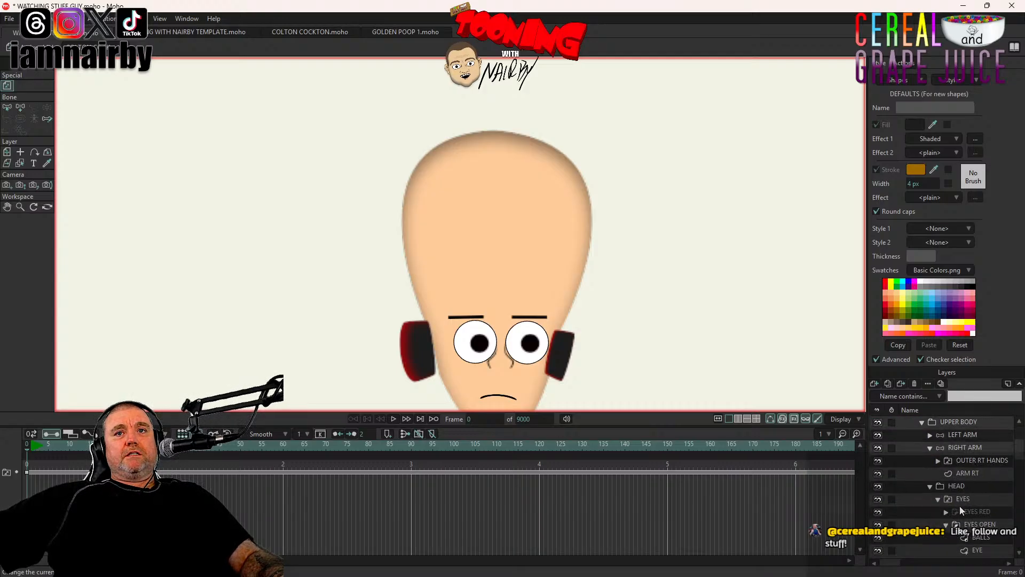
{"action": "scroll", "coordinate": [967, 510], "scroll_direction": "down", "scroll_amount": 3}
{"action": "scroll", "coordinate": [970, 515], "scroll_direction": "up", "scroll_amount": 2}
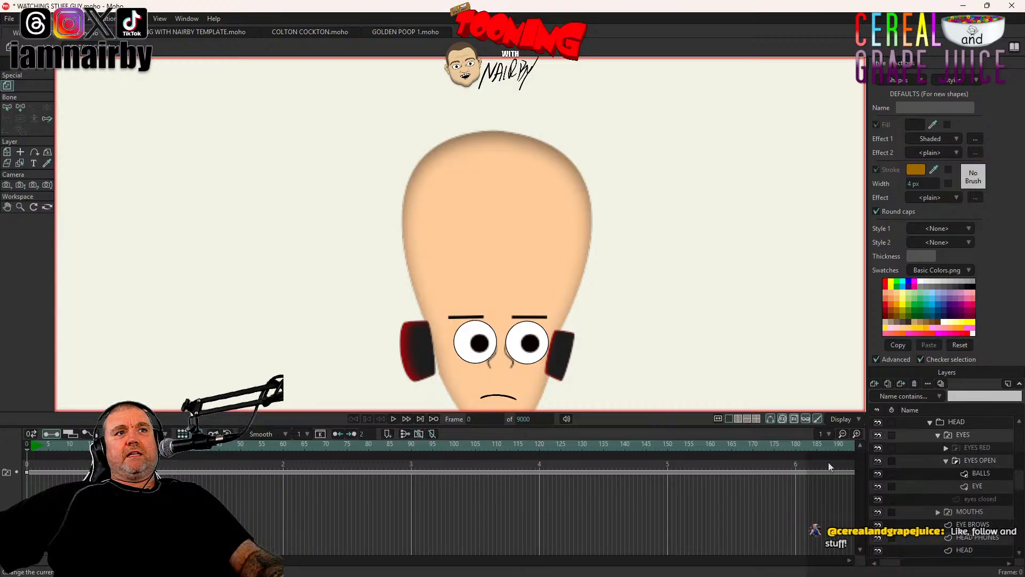
{"action": "right_click", "coordinate": [423, 363], "text": "alt"}
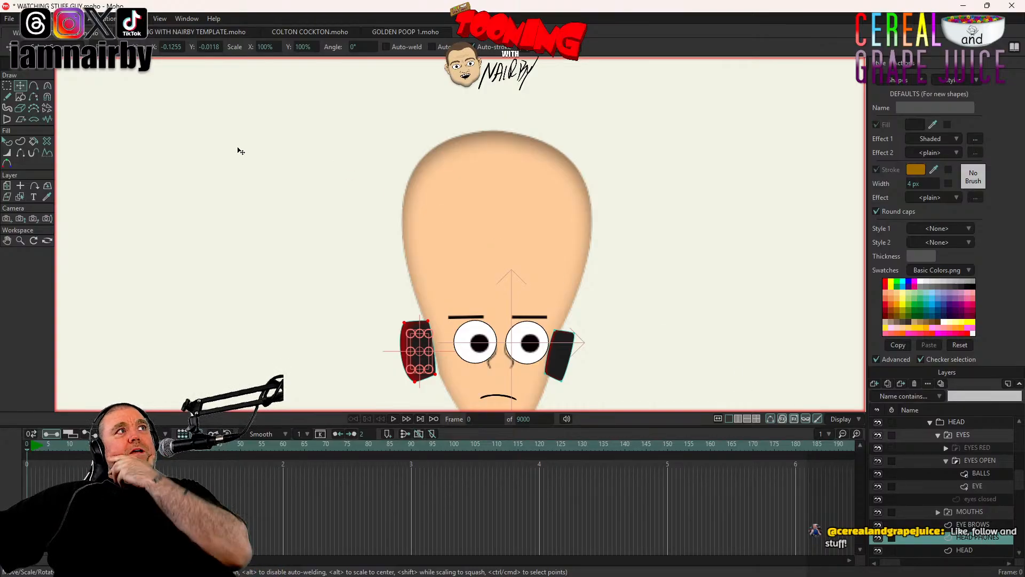
{"action": "left_click", "coordinate": [6, 185]}
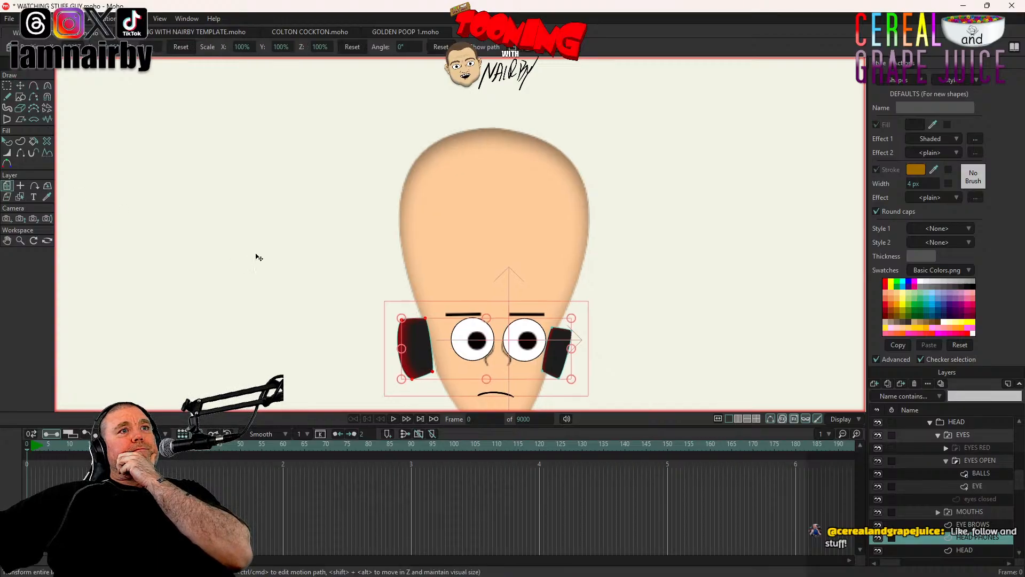
{"action": "left_click", "coordinate": [18, 86]}
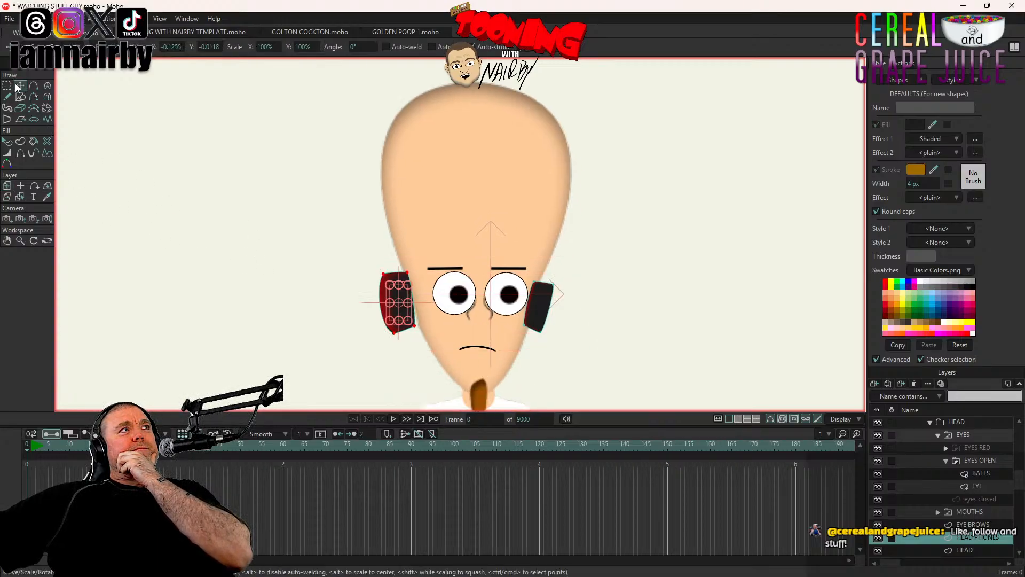
{"action": "left_click_drag", "start_coordinate": [152, 275], "coordinate": [164, 275]}
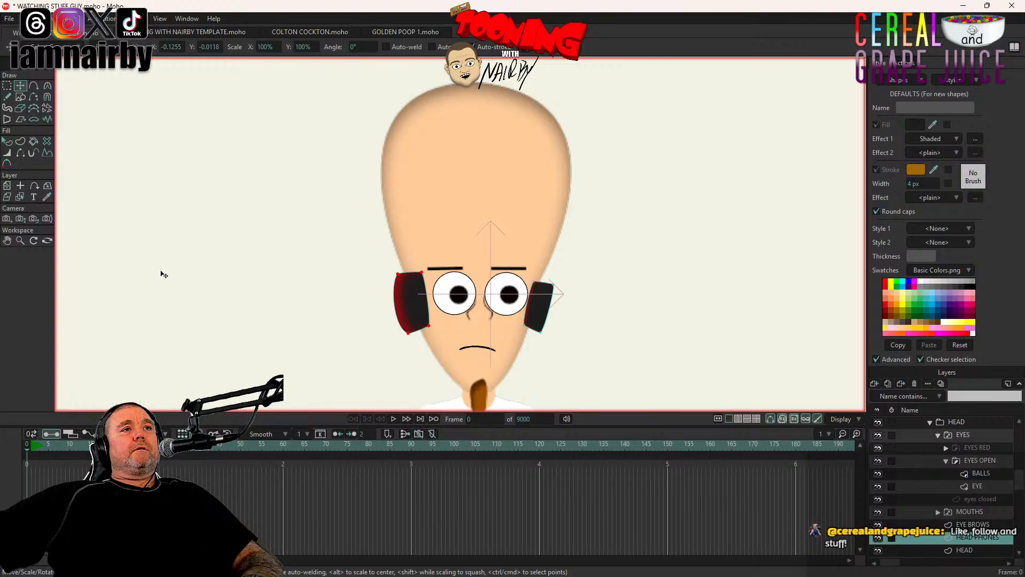
Step: Compare the character's ear cups with the headphones drawn on the Watching Stuff Guy reference sheet
{"action": "scroll", "coordinate": [156, 273], "scroll_direction": "down", "scroll_amount": 3}
{"action": "left_click_drag", "start_coordinate": [156, 273], "coordinate": [703, 314]}
{"action": "left_click_drag", "start_coordinate": [251, 281], "coordinate": [629, 286]}
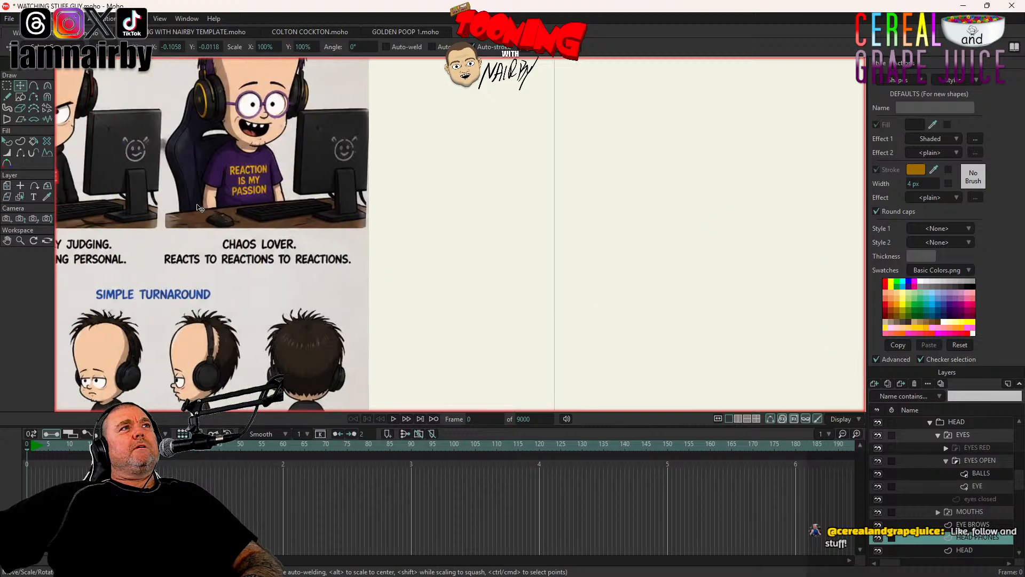
{"action": "left_click_drag", "start_coordinate": [198, 208], "coordinate": [300, 252]}
{"action": "left_click_drag", "start_coordinate": [700, 217], "coordinate": [208, 230]}
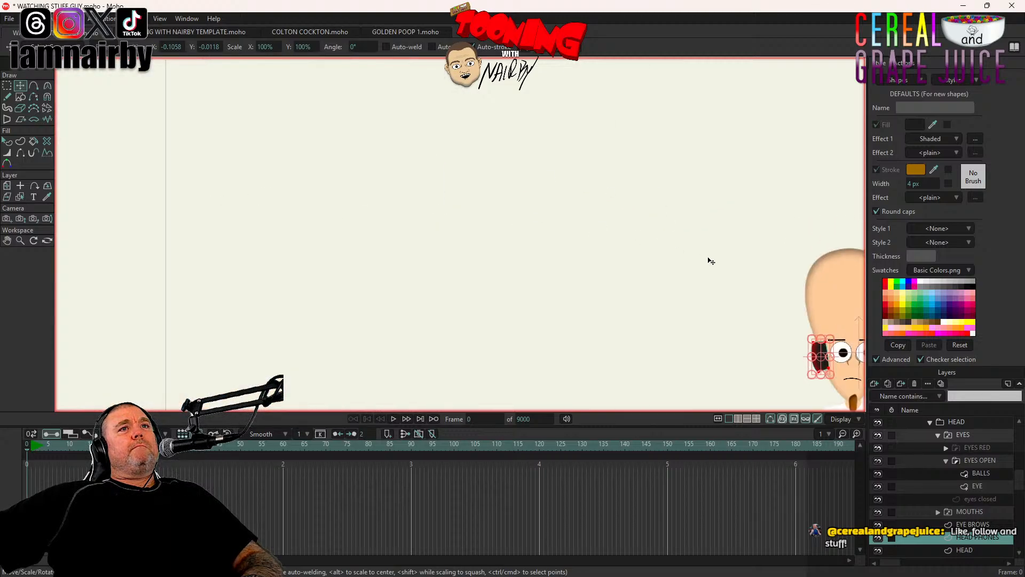
{"action": "left_click_drag", "start_coordinate": [739, 263], "coordinate": [307, 176]}
{"action": "scroll", "coordinate": [415, 245], "scroll_direction": "up", "scroll_amount": 6}
{"action": "left_click_drag", "start_coordinate": [427, 217], "coordinate": [475, 122]}
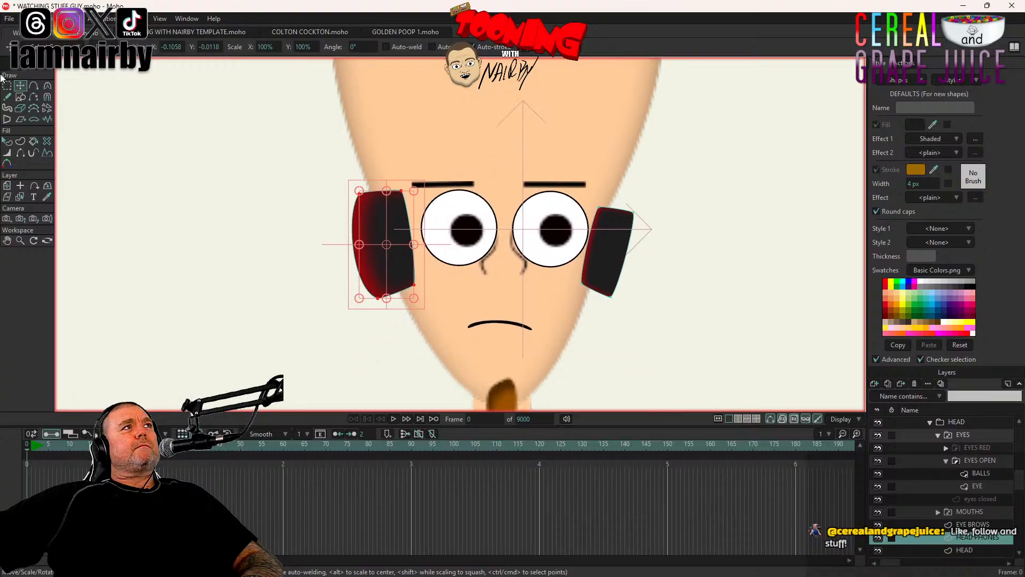
Step: Deselect all points and bow the inner edge of the left ear cup outward toward the eye using its Bezier handles
{"action": "left_click", "coordinate": [47, 86]}
{"action": "left_click", "coordinate": [28, 18]}
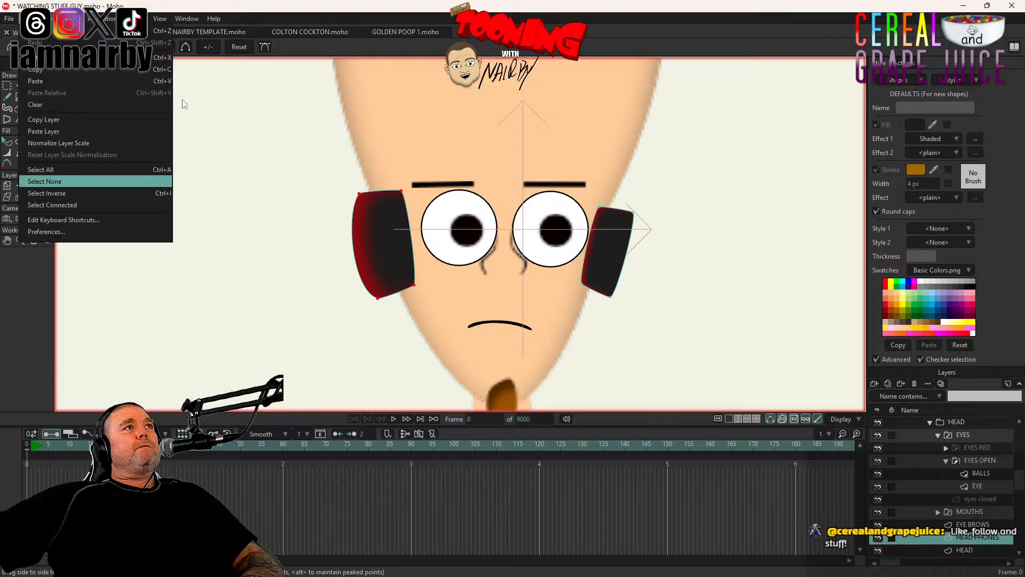
{"action": "left_click", "coordinate": [57, 181]}
{"action": "scroll", "coordinate": [433, 160], "scroll_direction": "up", "scroll_amount": 2}
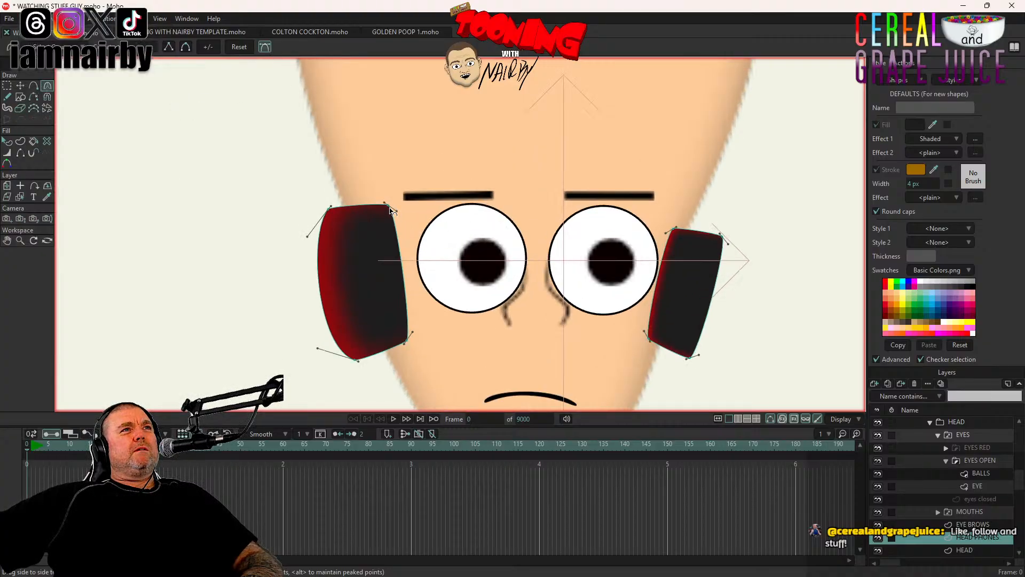
{"action": "left_click_drag", "start_coordinate": [391, 211], "coordinate": [423, 243]}
{"action": "left_click_drag", "start_coordinate": [412, 331], "coordinate": [420, 327]}
{"action": "left_click_drag", "start_coordinate": [417, 231], "coordinate": [422, 235]}
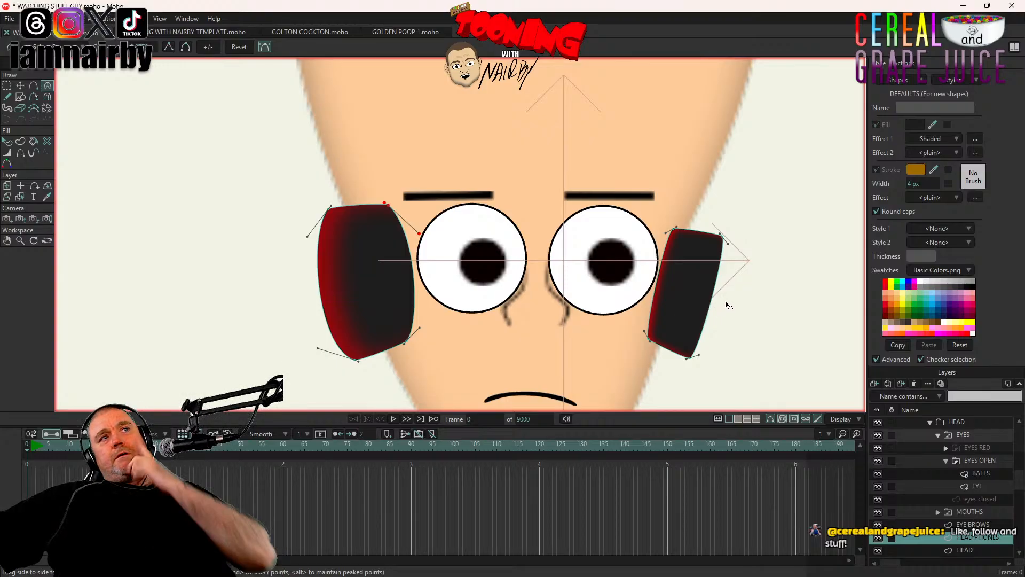
Step: Draw a short, slightly bent freehand line beside the left ear cup and set its stroke colour to dark red 83181B
{"action": "left_click", "coordinate": [8, 97]}
{"action": "mouse_move", "coordinate": [274, 164]}
{"action": "left_mouse_down"}
{"action": "mouse_move", "coordinate": [276, 233]}
{"action": "mouse_move", "coordinate": [255, 298]}
{"action": "left_mouse_up"}
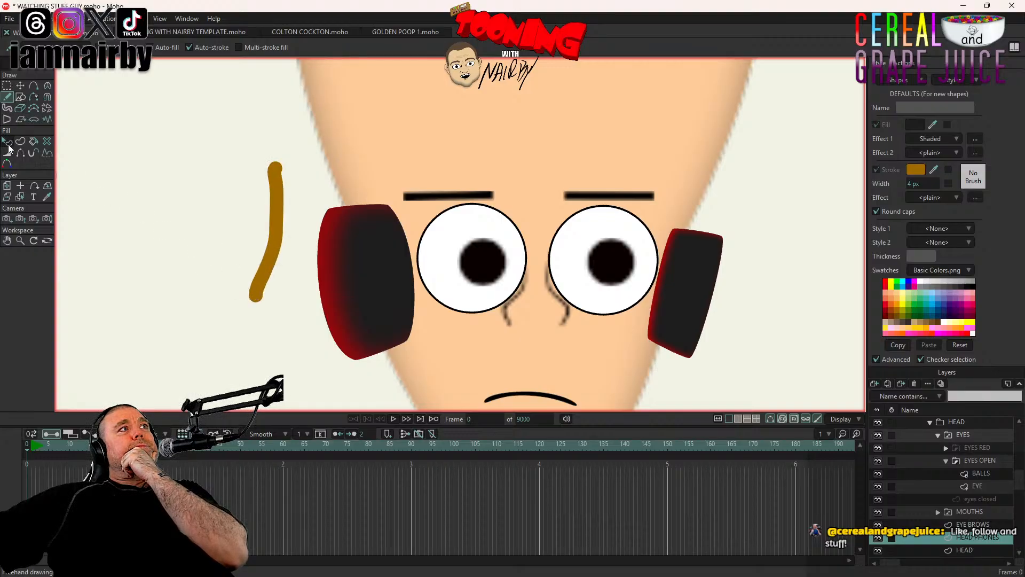
{"action": "left_click", "coordinate": [7, 142]}
{"action": "left_click", "coordinate": [276, 251]}
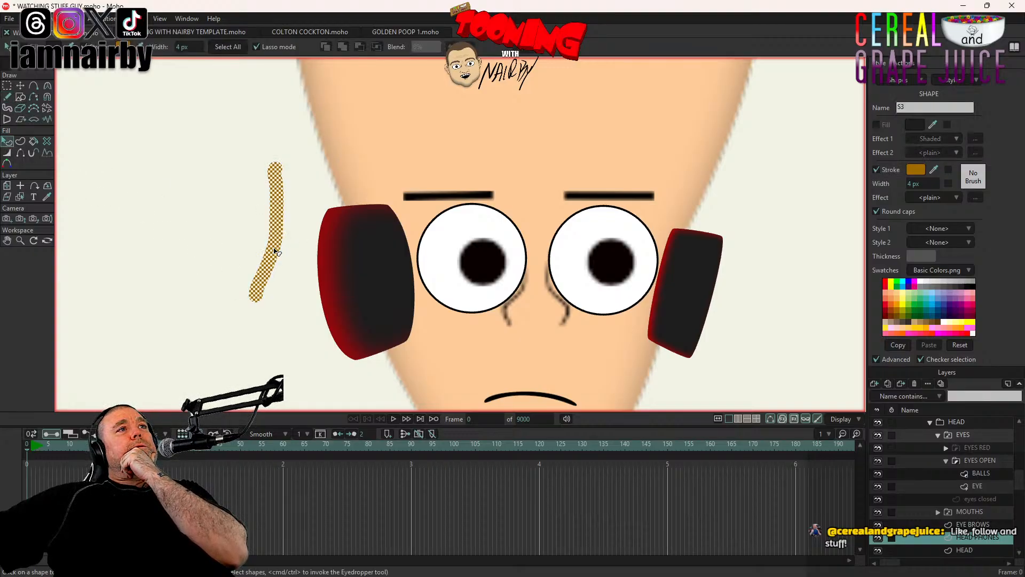
{"action": "left_click", "coordinate": [46, 198]}
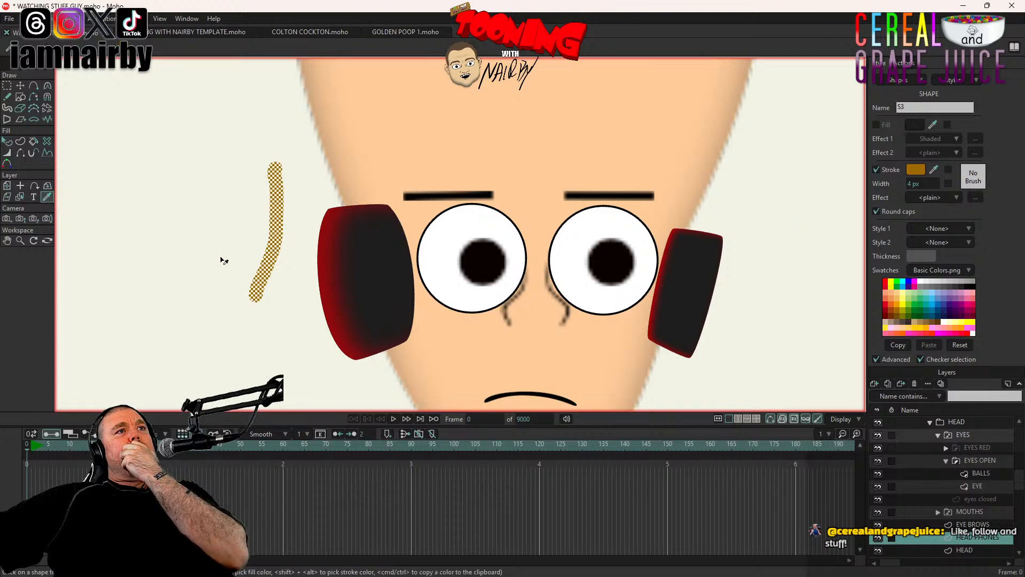
{"action": "left_click", "coordinate": [341, 315]}
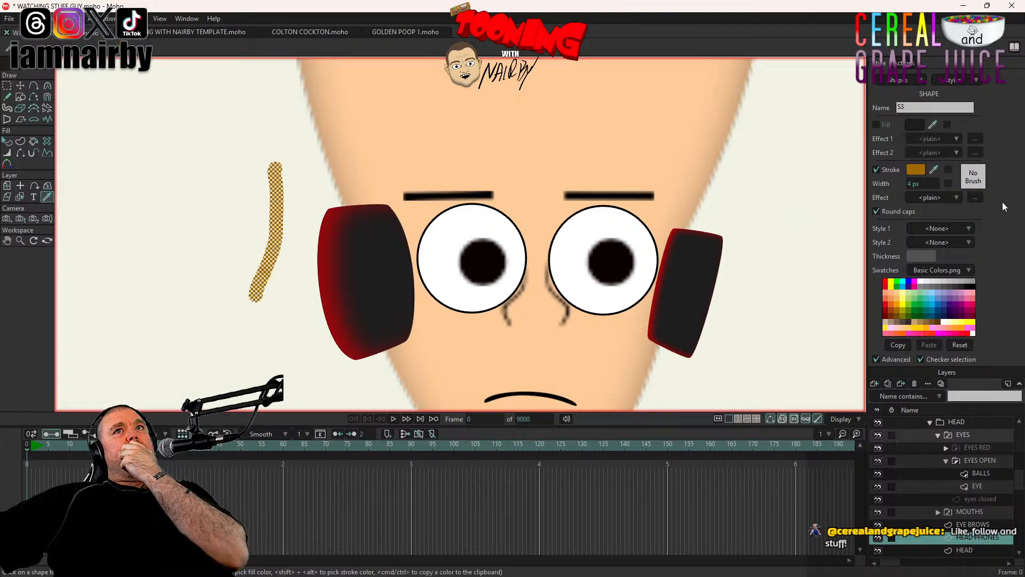
{"action": "left_click", "coordinate": [916, 171]}
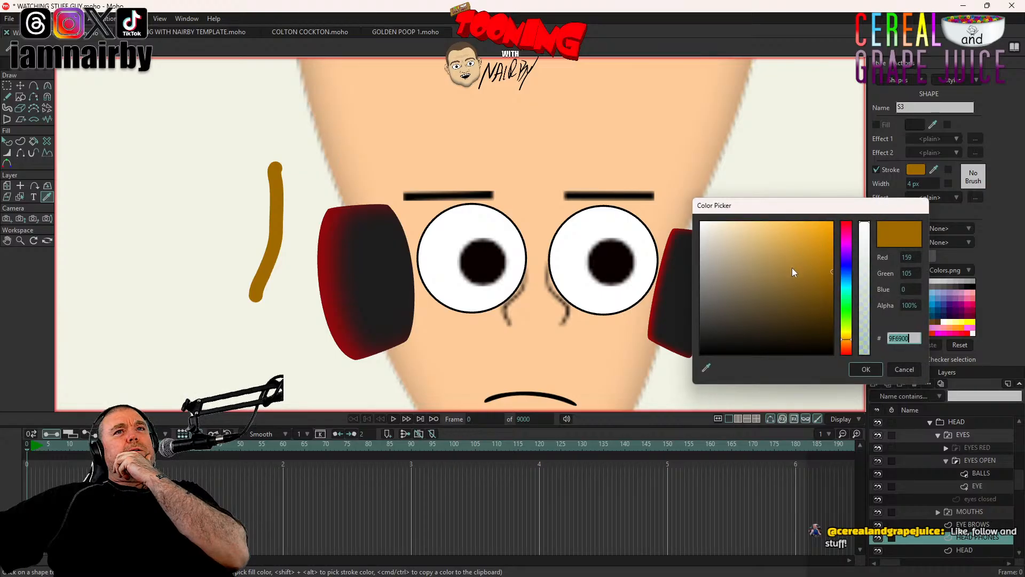
{"action": "left_click", "coordinate": [845, 226]}
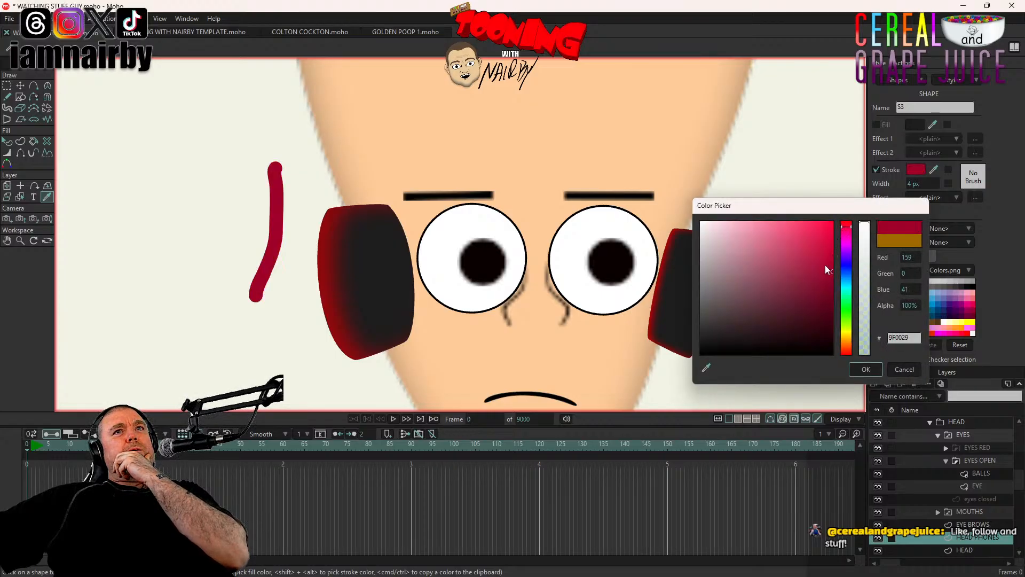
{"action": "left_click", "coordinate": [832, 237]}
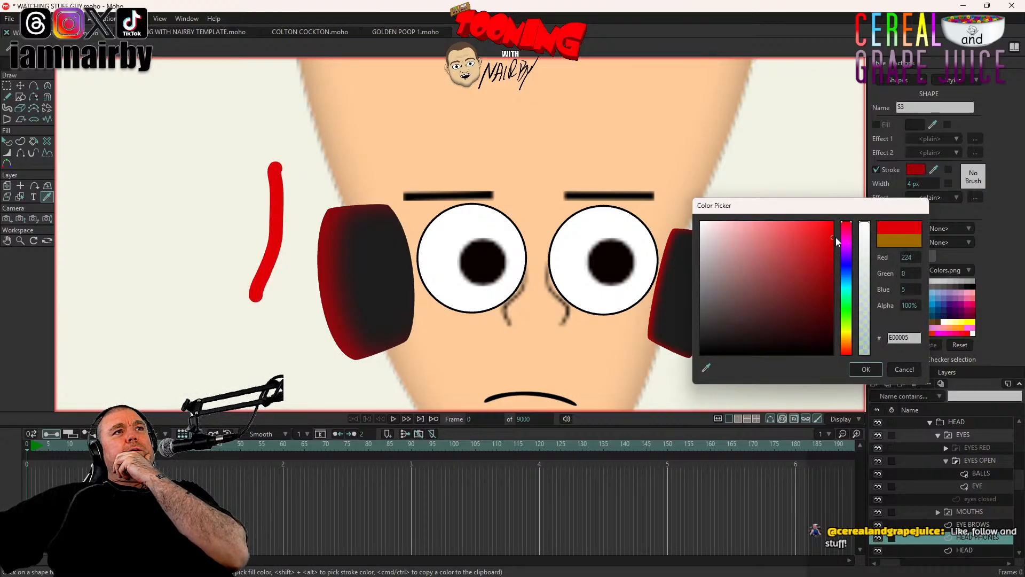
{"action": "mouse_move", "coordinate": [836, 238]}
{"action": "left_mouse_down"}
{"action": "mouse_move", "coordinate": [841, 271]}
{"action": "mouse_move", "coordinate": [777, 293]}
{"action": "mouse_move", "coordinate": [808, 286]}
{"action": "left_mouse_up"}
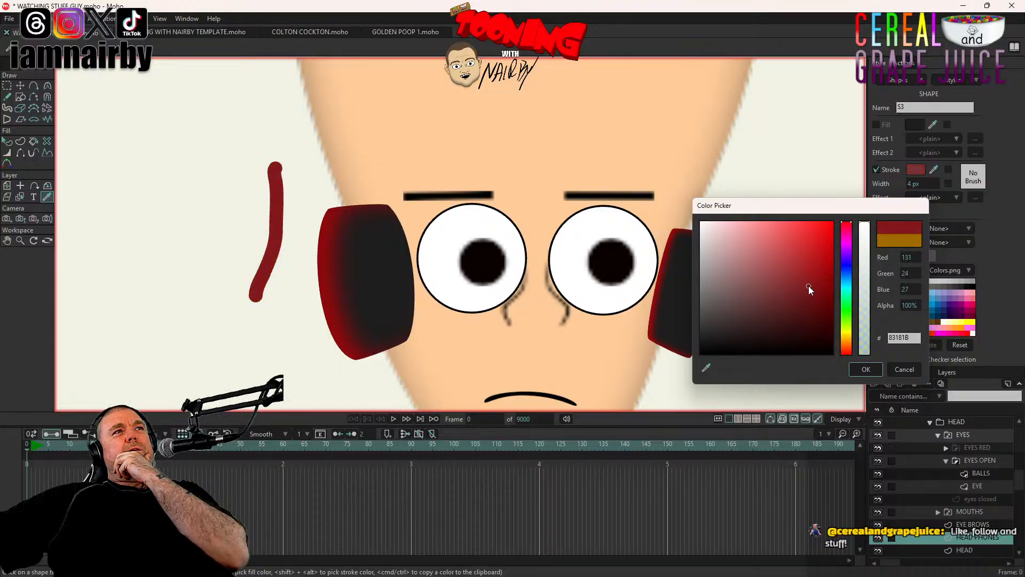
{"action": "left_click", "coordinate": [860, 369]}
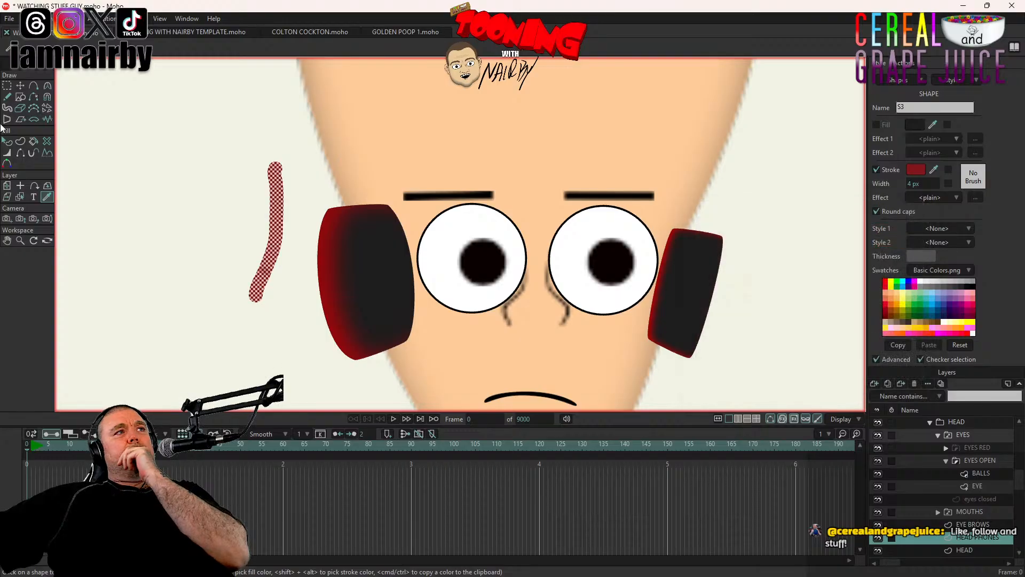
Step: Delete the two surplus points on the dark red line, keeping only its two end points and the middle one
{"action": "left_click", "coordinate": [20, 86]}
{"action": "scroll", "coordinate": [212, 173], "scroll_direction": "up", "scroll_amount": 3}
{"action": "left_click", "coordinate": [24, 18]}
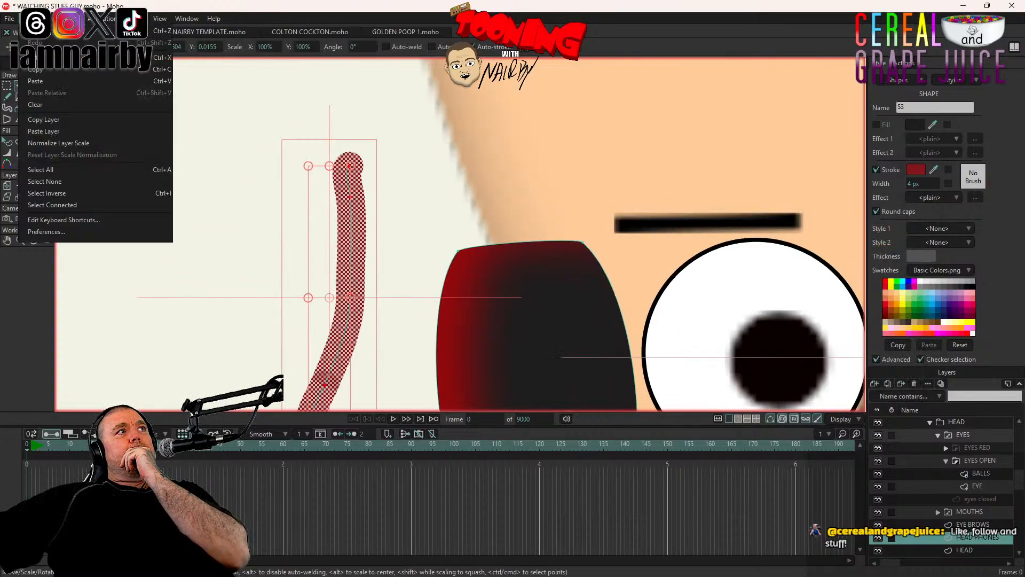
{"action": "left_click_drag", "start_coordinate": [294, 190], "coordinate": [293, 145]}
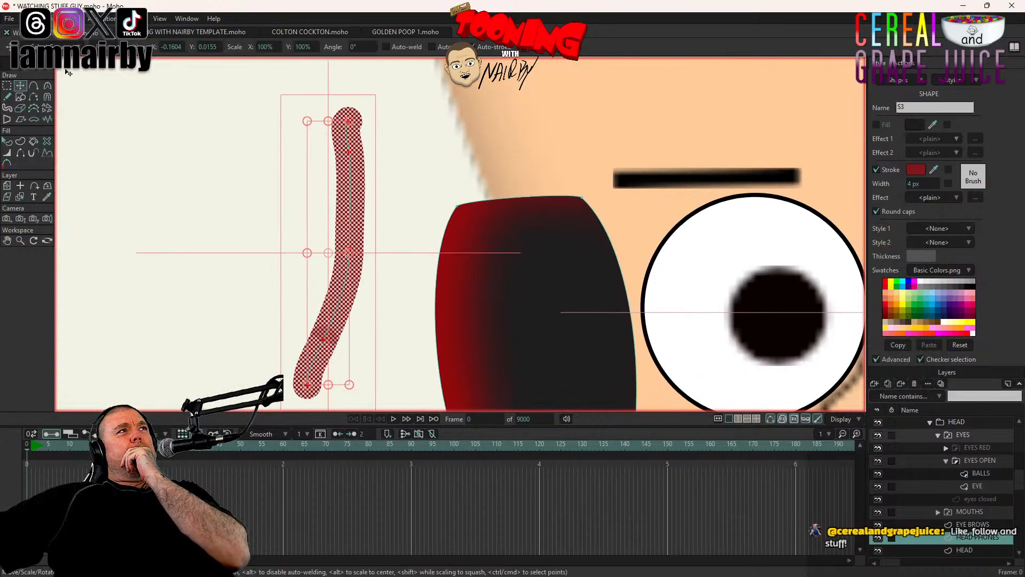
{"action": "left_click", "coordinate": [24, 18]}
{"action": "left_click", "coordinate": [105, 181]}
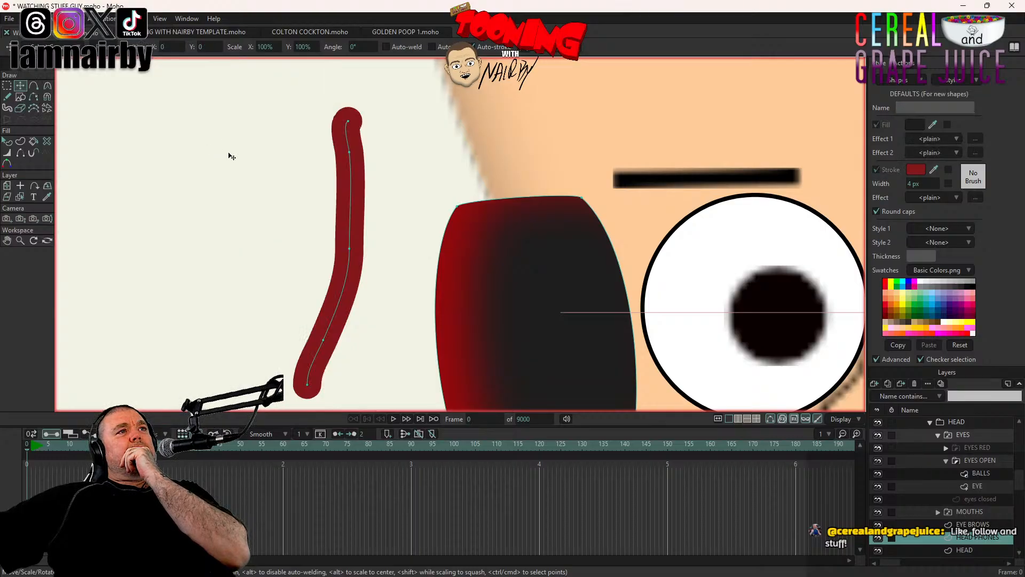
{"action": "left_click", "coordinate": [350, 155], "text": "ctrl"}
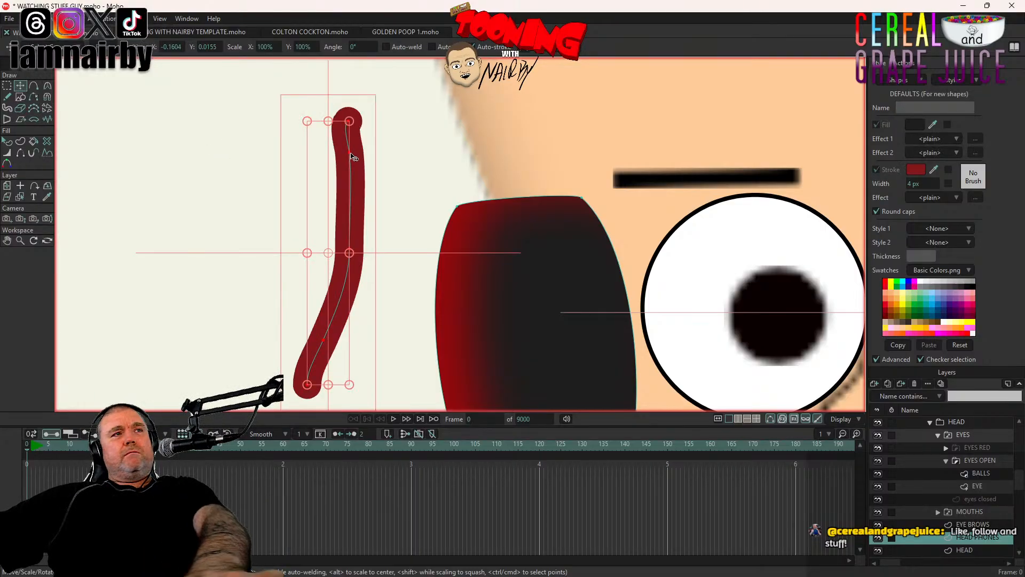
{"action": "scroll", "coordinate": [411, 264], "scroll_direction": "up", "scroll_amount": 1}
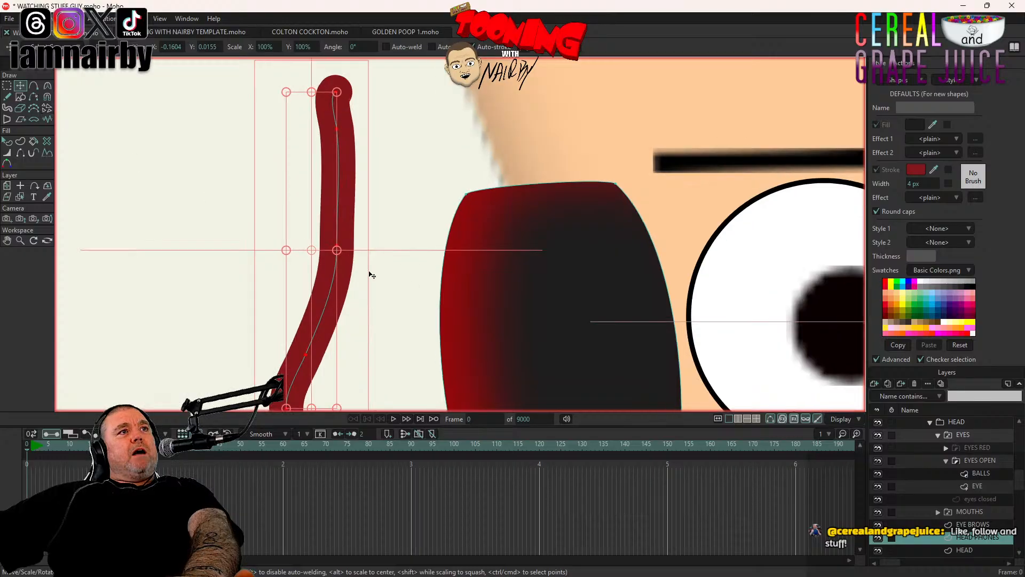
{"action": "left_click", "coordinate": [307, 357]}
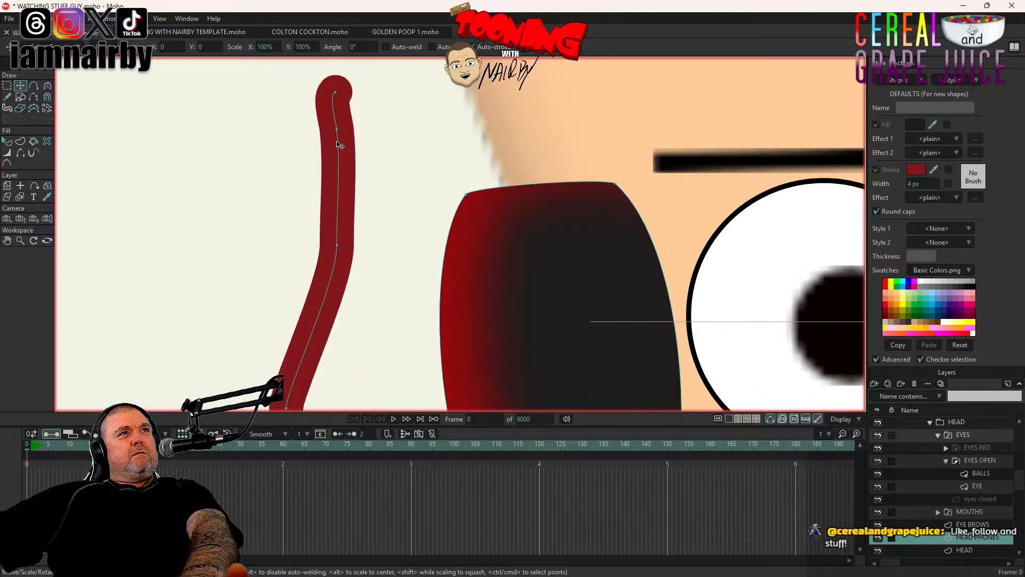
{"action": "scroll", "coordinate": [380, 151], "scroll_direction": "down", "scroll_amount": 4}
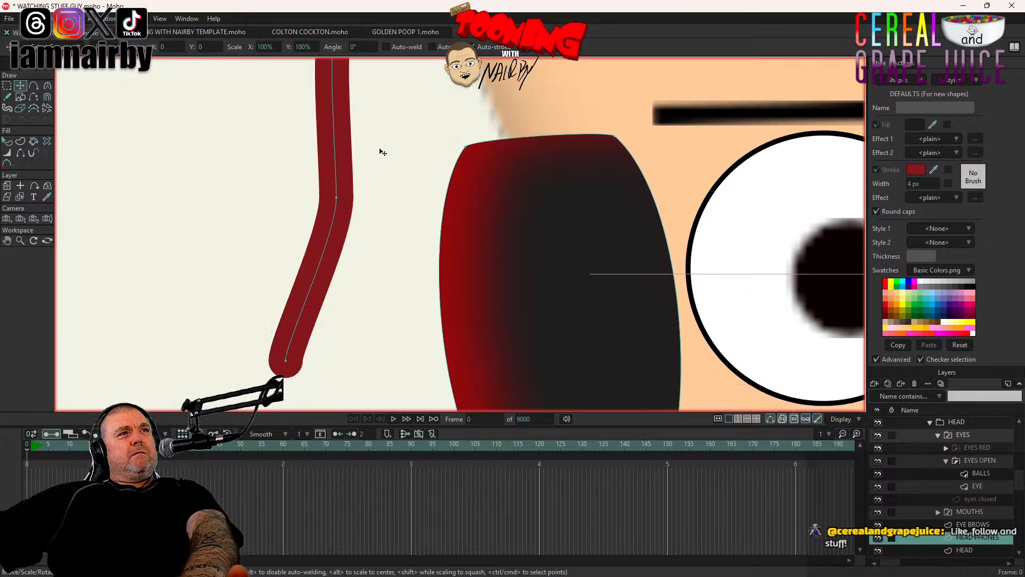
{"action": "scroll", "coordinate": [374, 172], "scroll_direction": "up", "scroll_amount": 3}
Step: Smooth the dark red line into an even curve by adjusting the Bezier handles of its end and middle points
{"action": "left_click", "coordinate": [48, 86]}
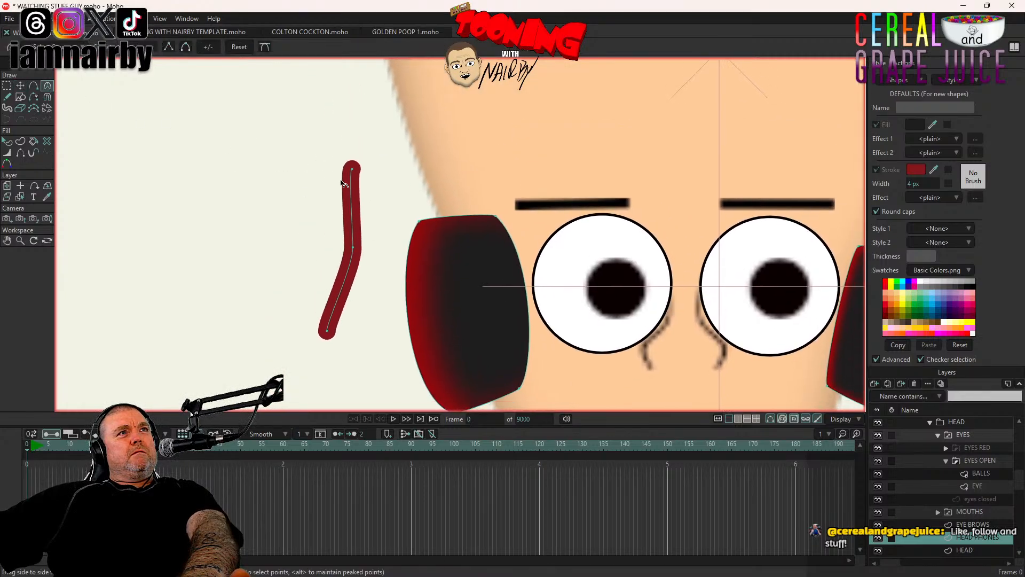
{"action": "left_click", "coordinate": [264, 47]}
{"action": "scroll", "coordinate": [385, 169], "scroll_direction": "up", "scroll_amount": 2}
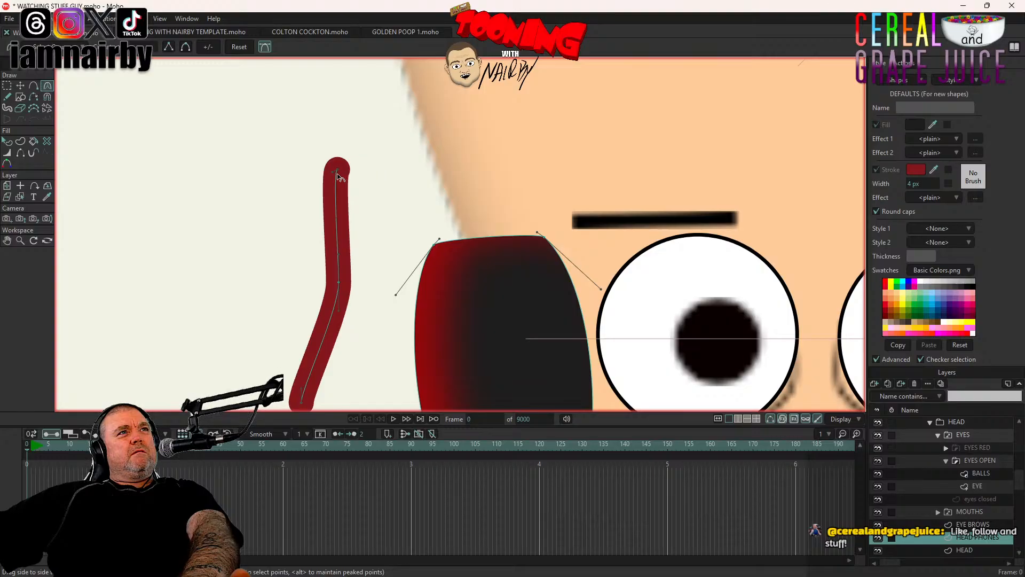
{"action": "left_click_drag", "start_coordinate": [333, 172], "coordinate": [337, 189]}
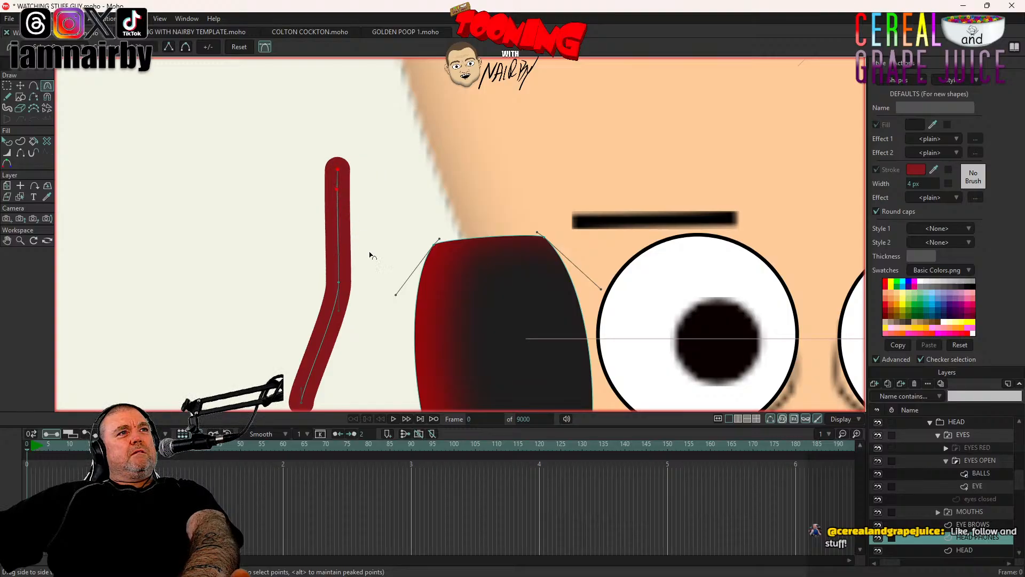
{"action": "scroll", "coordinate": [363, 267], "scroll_direction": "down", "scroll_amount": 2}
{"action": "left_click_drag", "start_coordinate": [302, 354], "coordinate": [306, 350]}
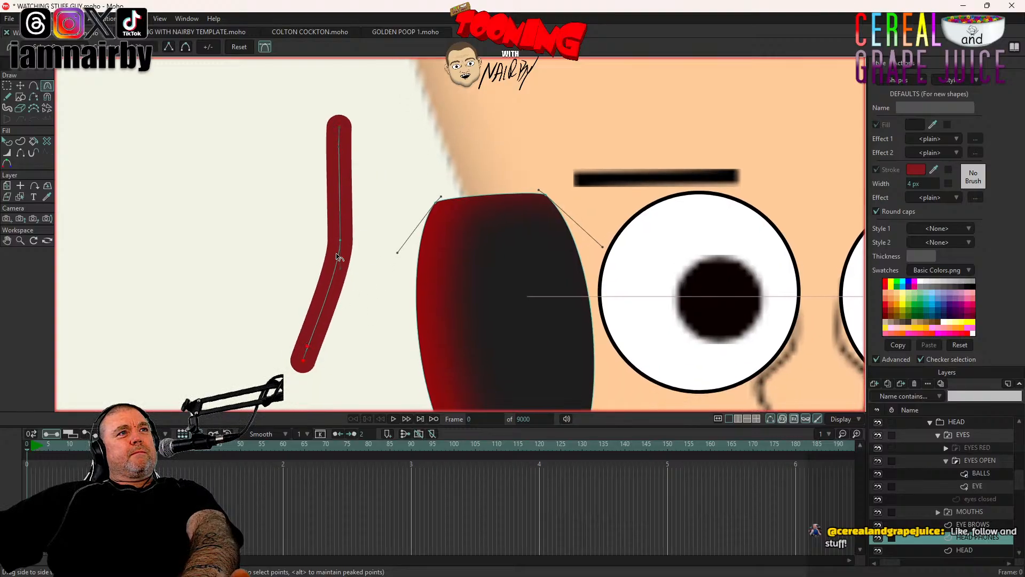
{"action": "left_click_drag", "start_coordinate": [342, 240], "coordinate": [602, 282]}
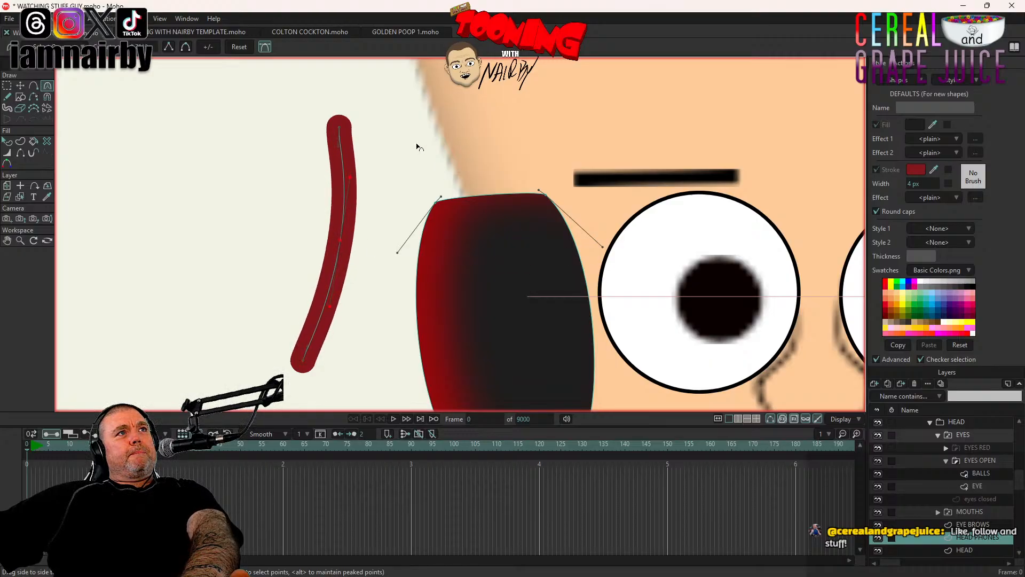
{"action": "left_click", "coordinate": [339, 128]}
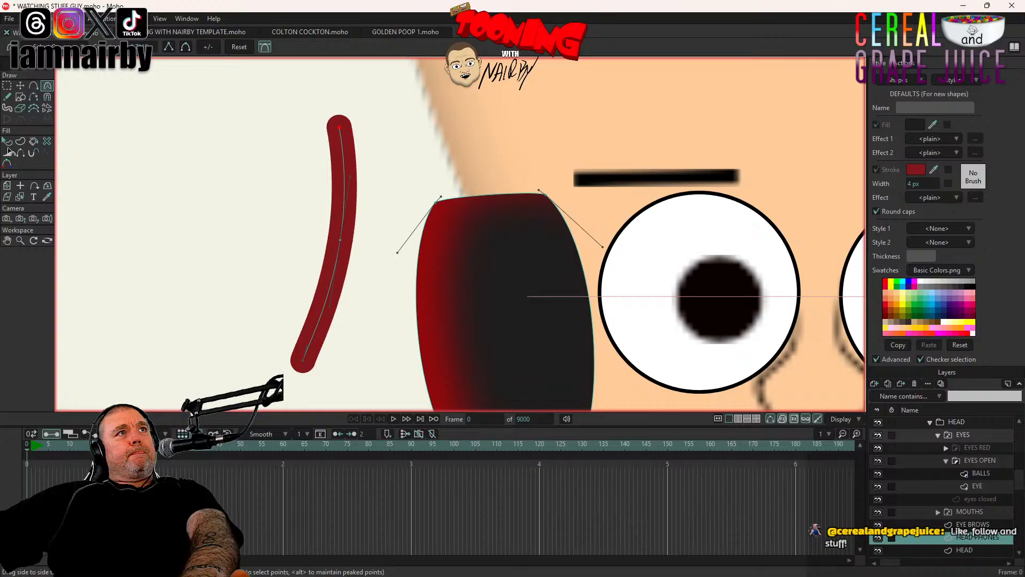
Step: Thin the dark red line with the Line Width tool and move it onto the dark face of the left ear cup
{"action": "left_click", "coordinate": [302, 365]}
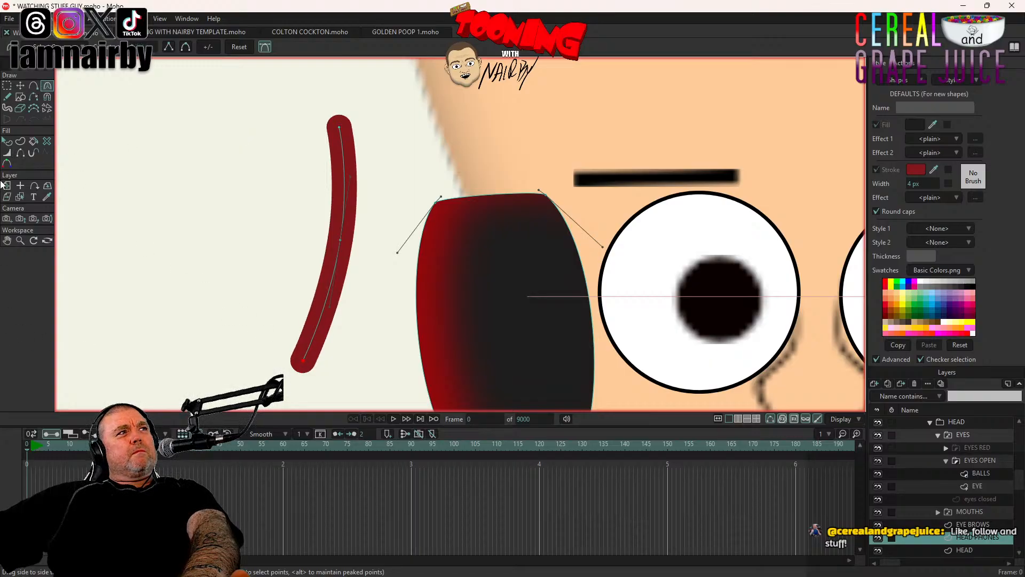
{"action": "left_click", "coordinate": [19, 86]}
{"action": "key", "text": "ctrl+a"}
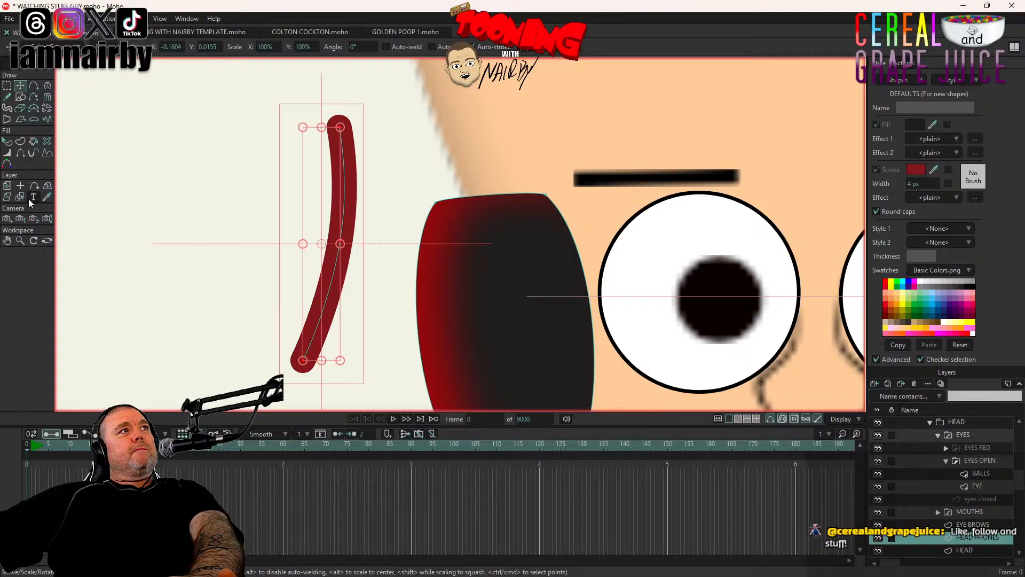
{"action": "left_click", "coordinate": [7, 153]}
{"action": "mouse_move", "coordinate": [216, 229]}
{"action": "left_mouse_down"}
{"action": "mouse_move", "coordinate": [195, 231]}
{"action": "mouse_move", "coordinate": [386, 366]}
{"action": "left_mouse_up"}
{"action": "left_click", "coordinate": [20, 86]}
{"action": "left_click_drag", "start_coordinate": [355, 312], "coordinate": [295, 190]}
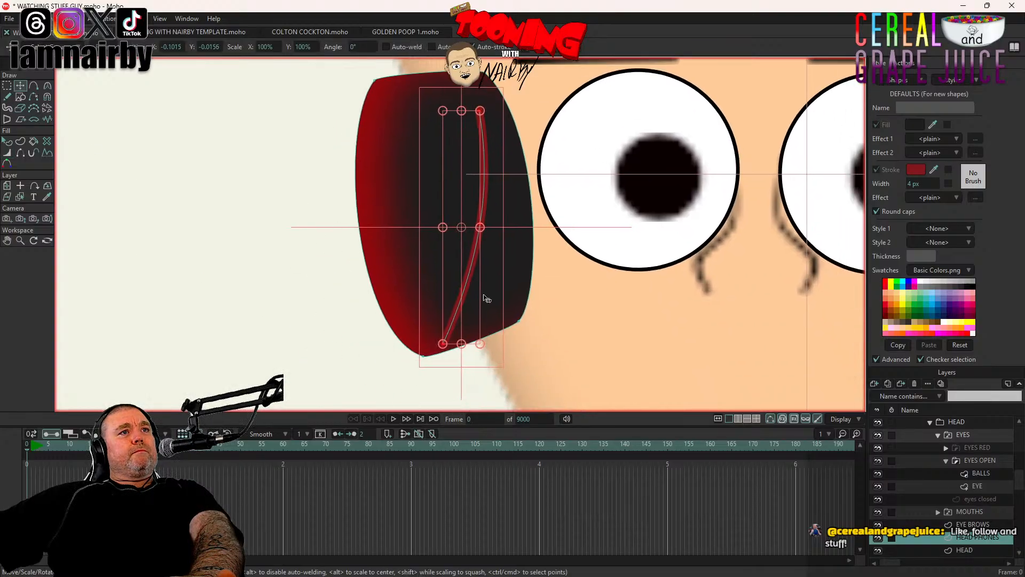
Step: Rotate the dark red line to follow the left ear cup's curve, shift its upper end outward and taper its ends
{"action": "left_click_drag", "start_coordinate": [494, 297], "coordinate": [511, 285]}
{"action": "mouse_move", "coordinate": [340, 282]}
{"action": "left_mouse_down"}
{"action": "mouse_move", "coordinate": [310, 261]}
{"action": "mouse_move", "coordinate": [311, 270]}
{"action": "left_mouse_up"}
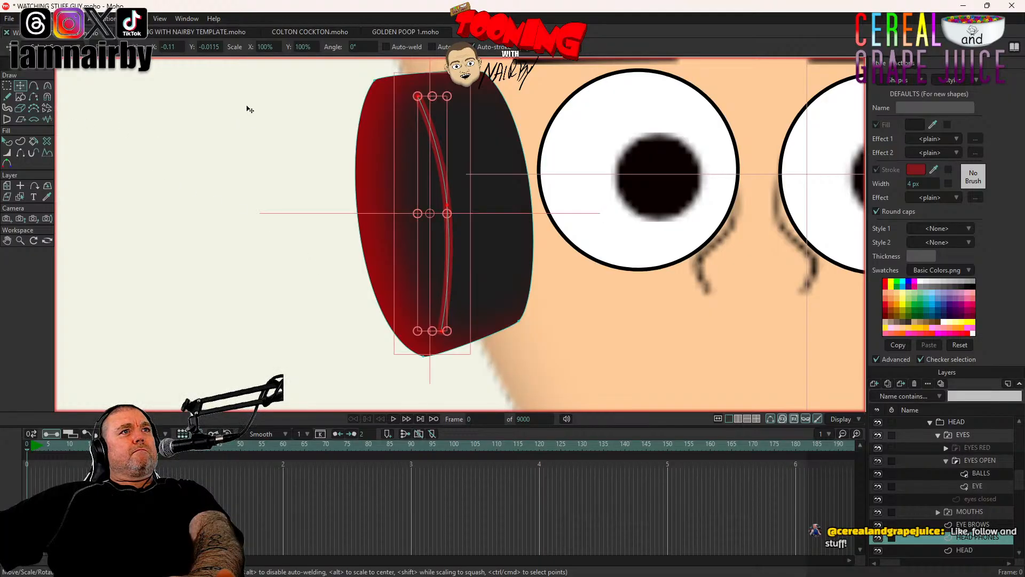
{"action": "left_click", "coordinate": [25, 19]}
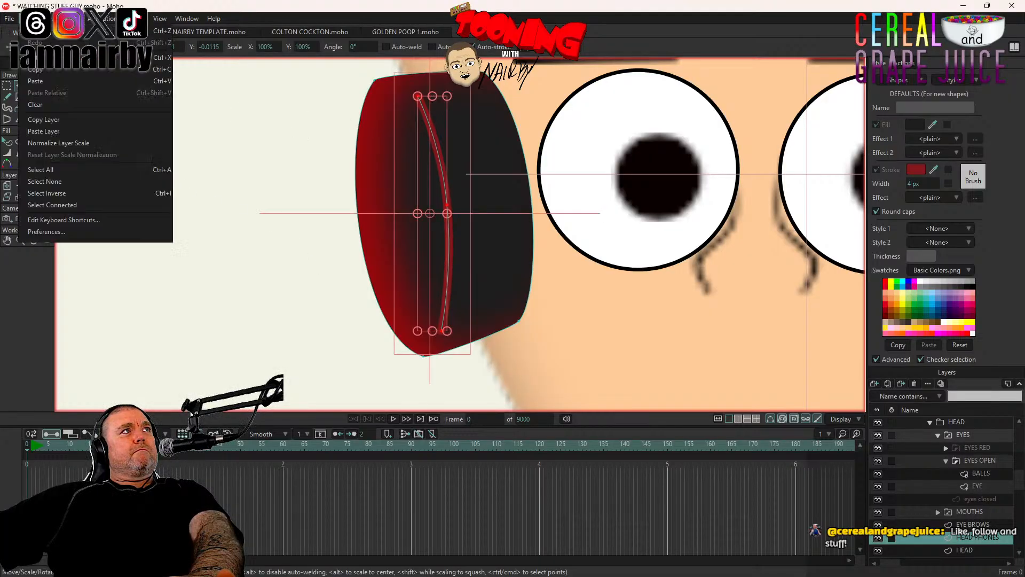
{"action": "left_click", "coordinate": [67, 180]}
{"action": "left_click_drag", "start_coordinate": [419, 99], "coordinate": [402, 89]}
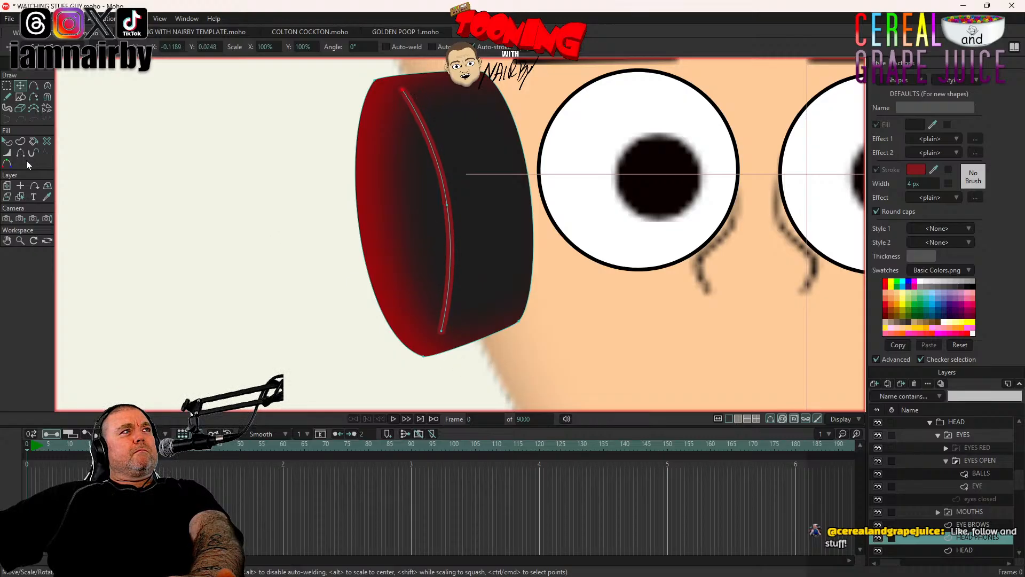
{"action": "left_click", "coordinate": [7, 153]}
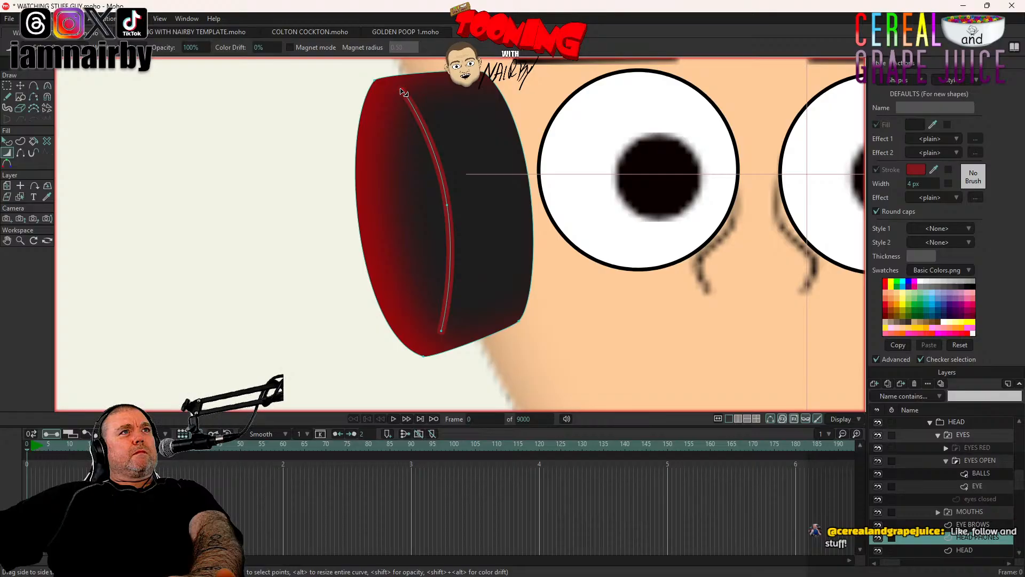
{"action": "left_click", "coordinate": [440, 331]}
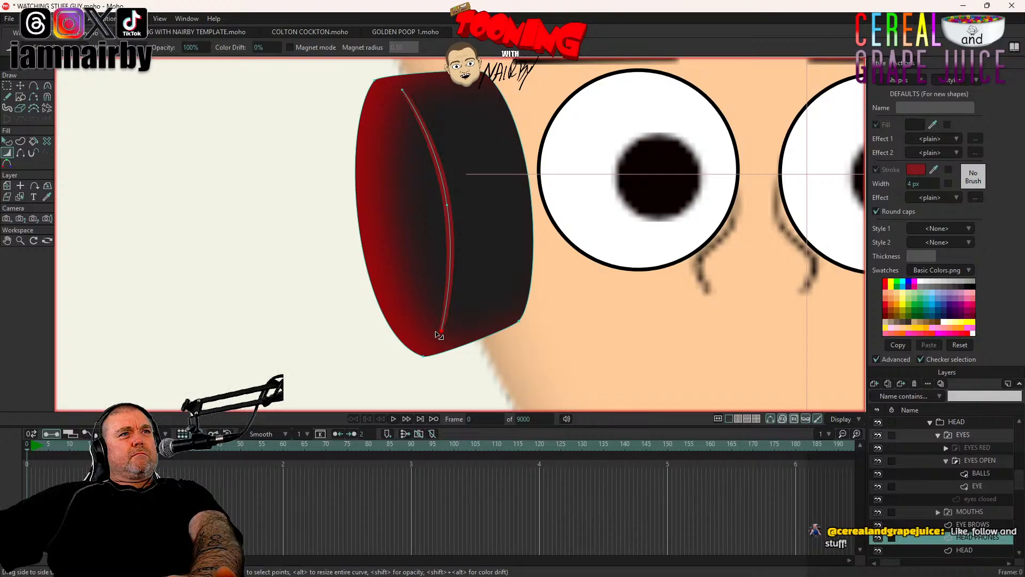
Step: Render a preview of the character and compare the left ear cup with the headphones on the reference sheet
{"action": "key", "text": "ctrl+r"}
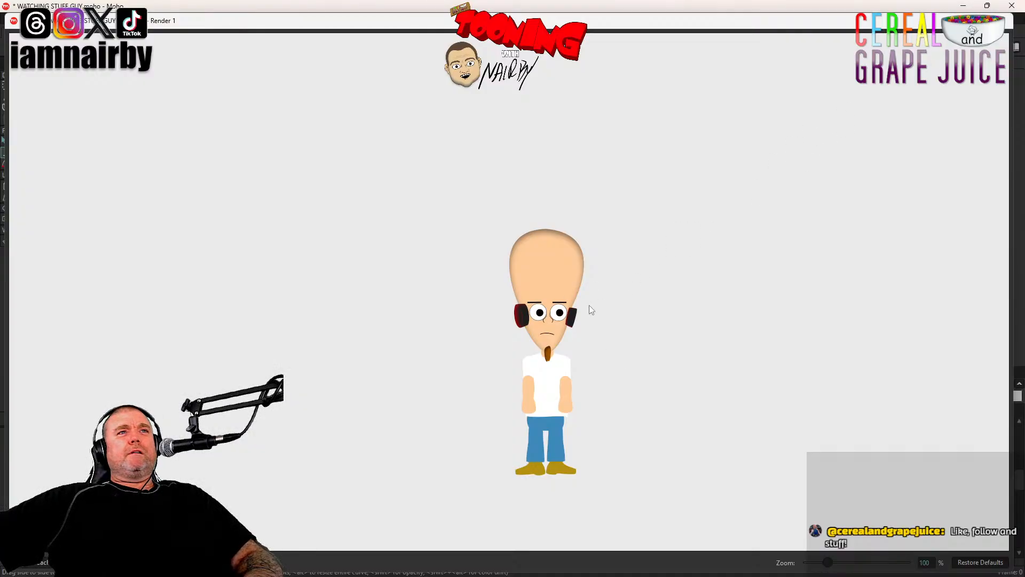
{"action": "scroll", "coordinate": [531, 353], "scroll_direction": "up", "scroll_amount": 5}
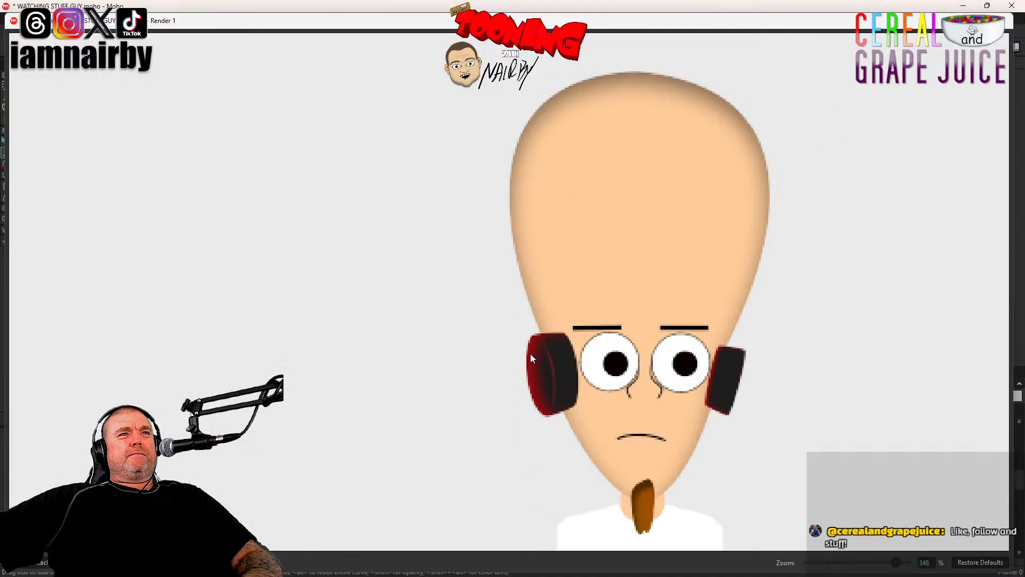
{"action": "left_click", "coordinate": [1002, 21]}
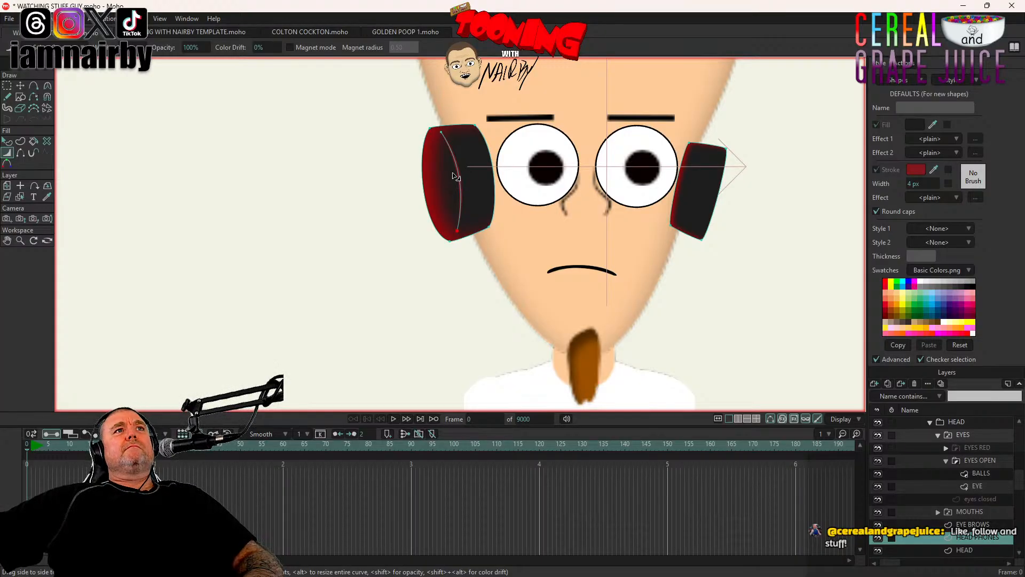
{"action": "scroll", "coordinate": [453, 177], "scroll_direction": "down", "scroll_amount": 3}
{"action": "scroll", "coordinate": [352, 200], "scroll_direction": "down", "scroll_amount": 4}
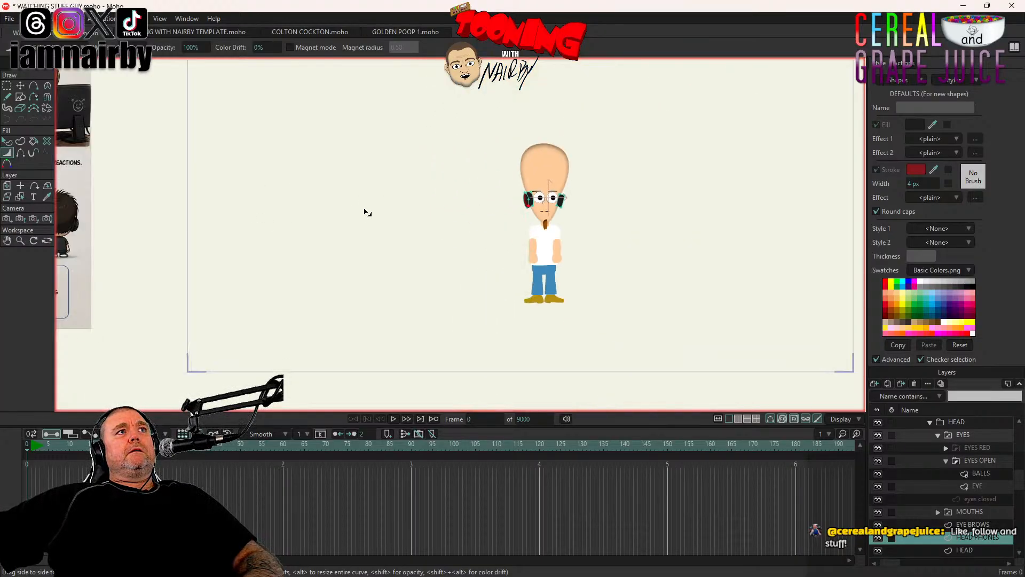
{"action": "left_click_drag", "start_coordinate": [270, 224], "coordinate": [586, 240]}
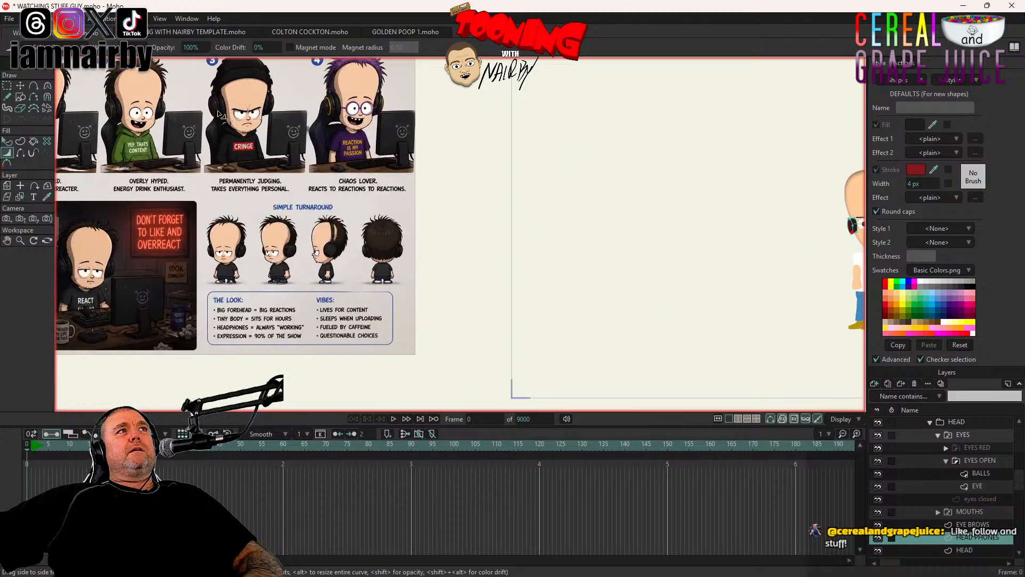
{"action": "left_click_drag", "start_coordinate": [185, 114], "coordinate": [325, 144]}
{"action": "key", "text": "ctrl+r"}
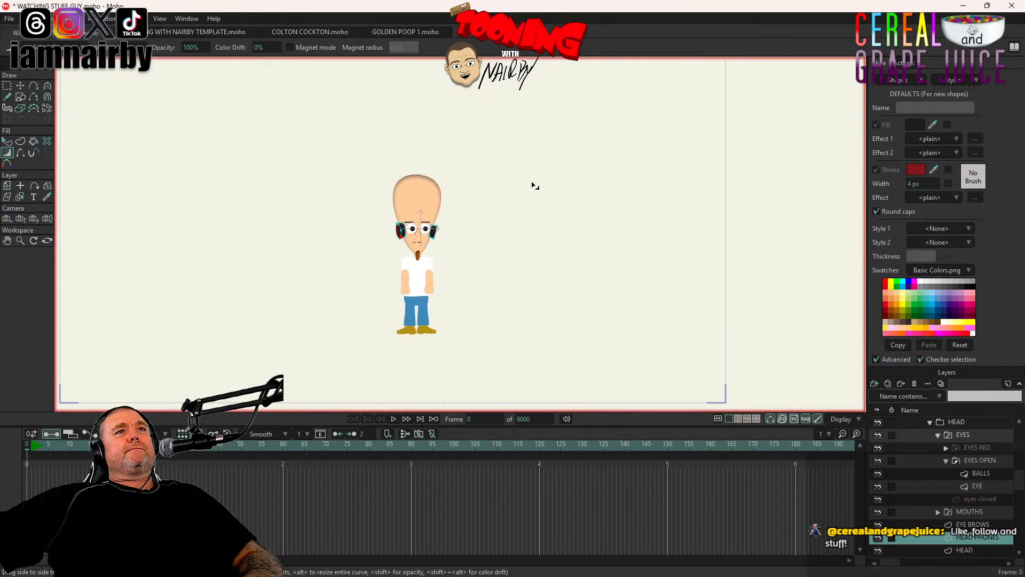
{"action": "scroll", "coordinate": [427, 201], "scroll_direction": "up", "scroll_amount": 4}
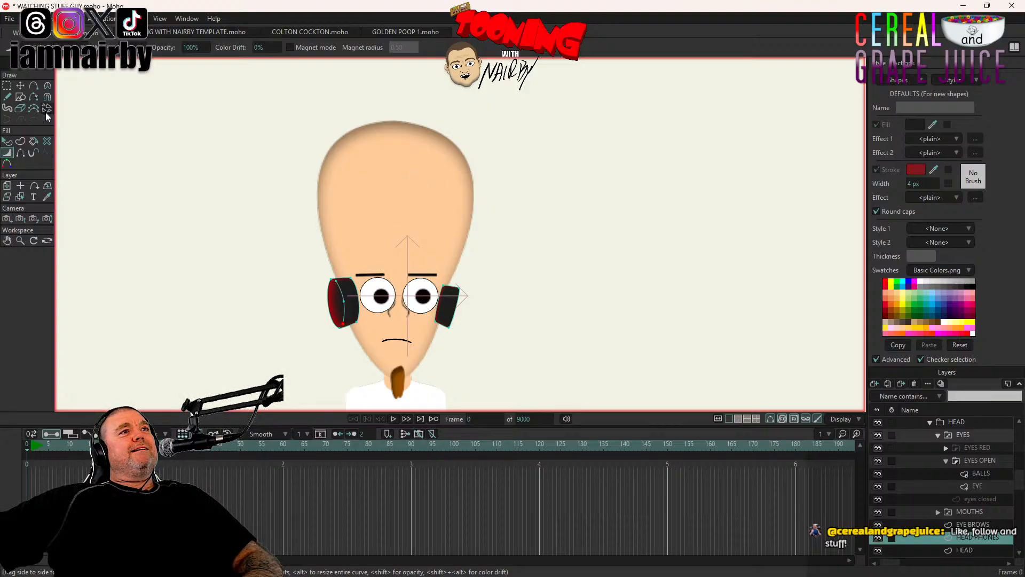
Step: Move the old right ear cup away from the head into the empty area beside it
{"action": "key", "text": "t"}
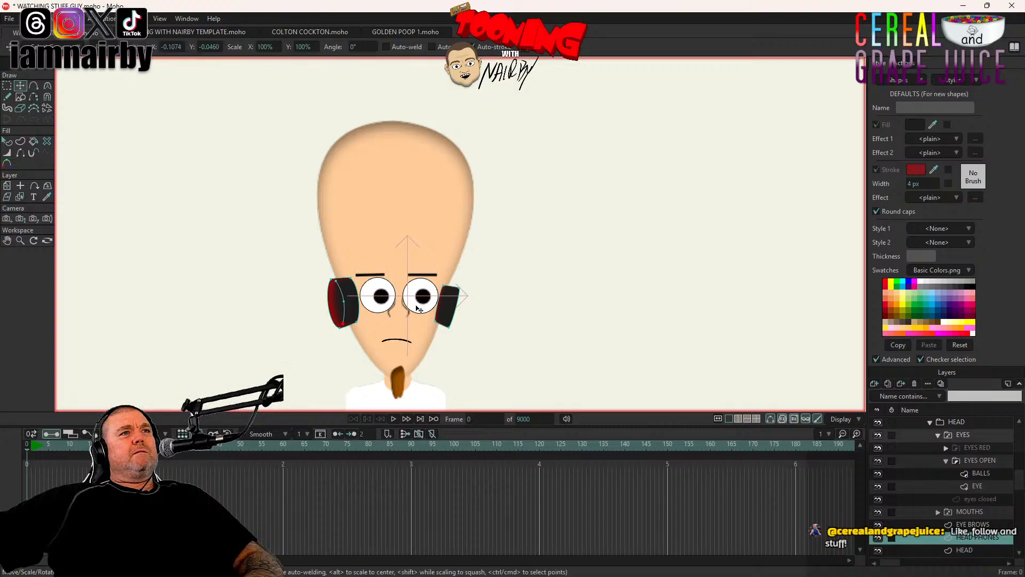
{"action": "left_click", "coordinate": [446, 309]}
{"action": "left_click_drag", "start_coordinate": [163, 328], "coordinate": [319, 324]}
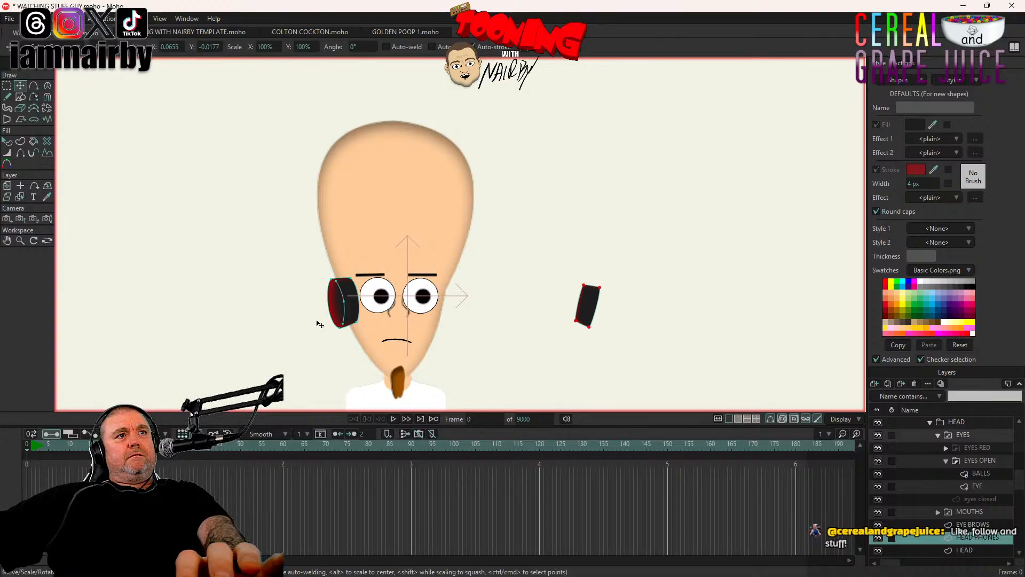
Step: Duplicate the left ear cup with its red line, flip the copy horizontally and place it on the head's right side
{"action": "scroll", "coordinate": [347, 302], "scroll_direction": "up", "scroll_amount": 3}
{"action": "double_click", "coordinate": [344, 300]}
{"action": "scroll", "coordinate": [345, 301], "scroll_direction": "up", "scroll_amount": 2}
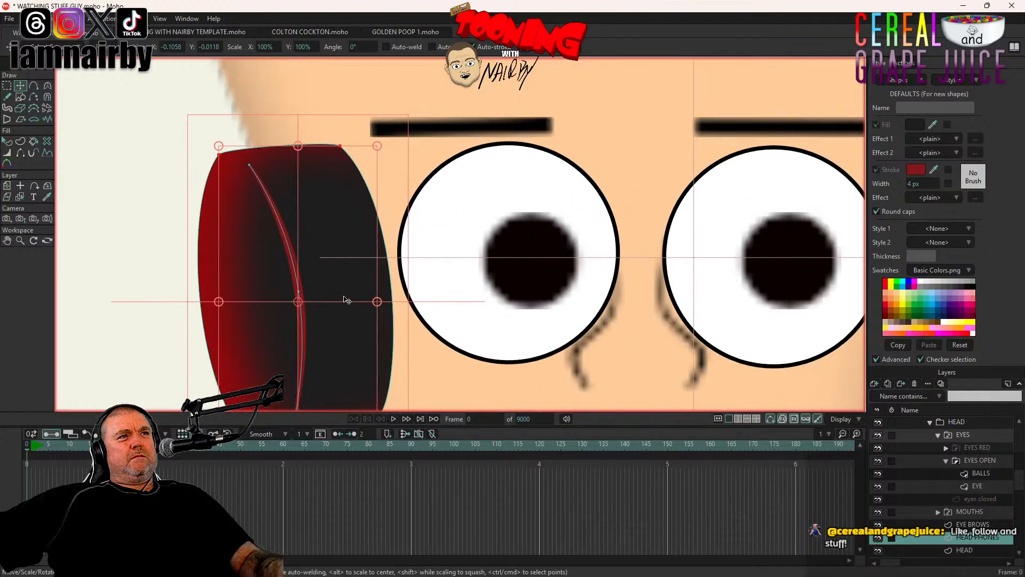
{"action": "scroll", "coordinate": [299, 277], "scroll_direction": "down", "scroll_amount": 3}
{"action": "left_click", "coordinate": [299, 273]}
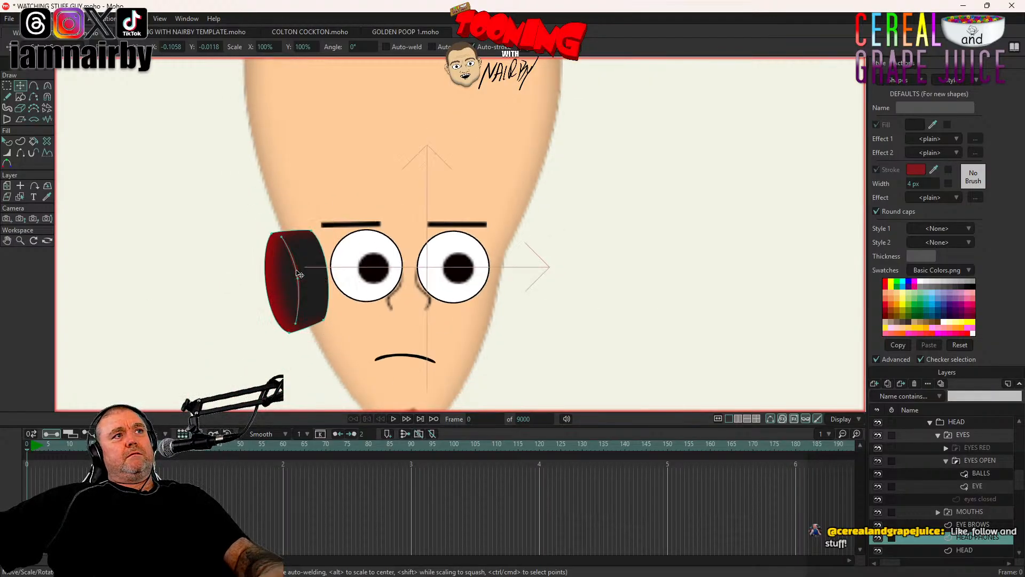
{"action": "double_click", "coordinate": [299, 274]}
{"action": "key", "text": "shift+h"}
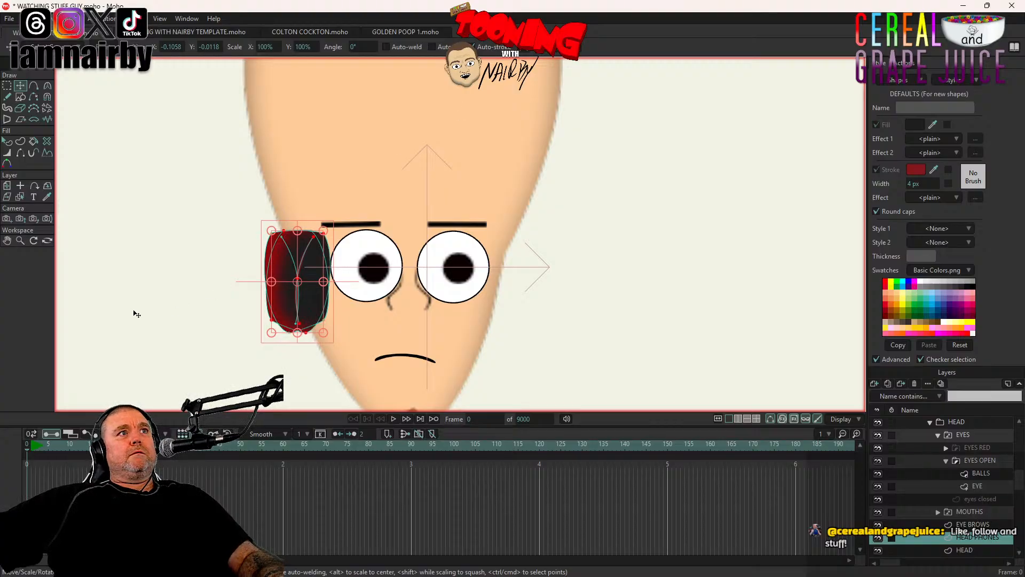
{"action": "left_click_drag", "start_coordinate": [134, 312], "coordinate": [361, 316]}
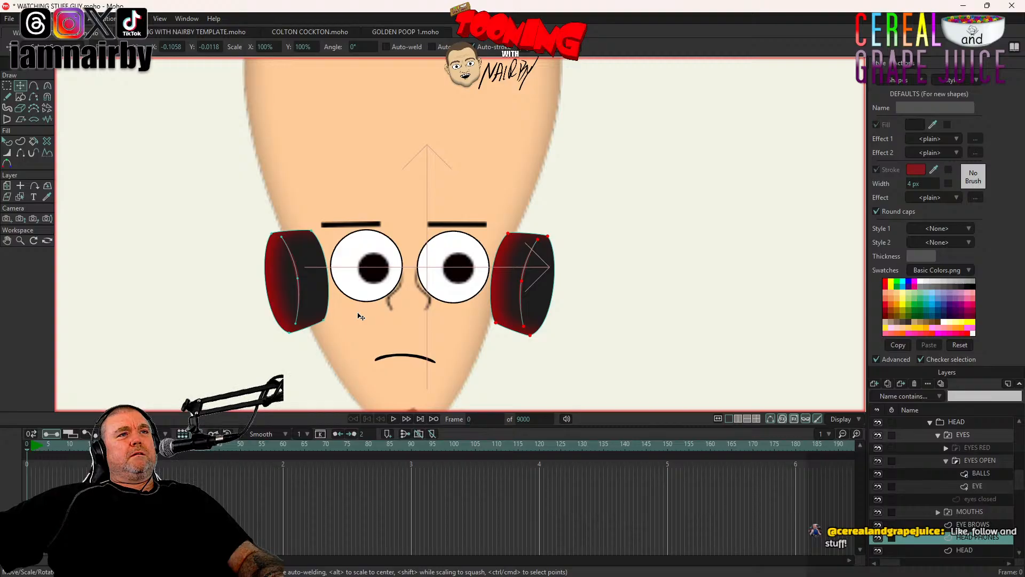
{"action": "left_click_drag", "start_coordinate": [361, 316], "coordinate": [361, 315]}
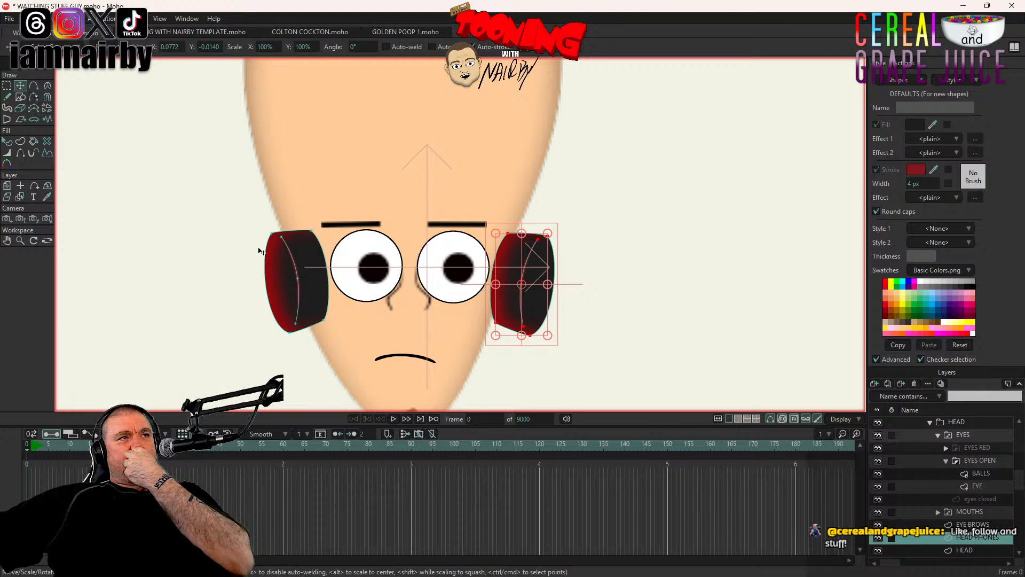
Step: Examine how the headphones sit on both sides of the head in the reference sheet
{"action": "scroll", "coordinate": [259, 248], "scroll_direction": "down", "scroll_amount": 6}
{"action": "left_click_drag", "start_coordinate": [192, 259], "coordinate": [624, 285]}
{"action": "left_click_drag", "start_coordinate": [80, 291], "coordinate": [590, 303]}
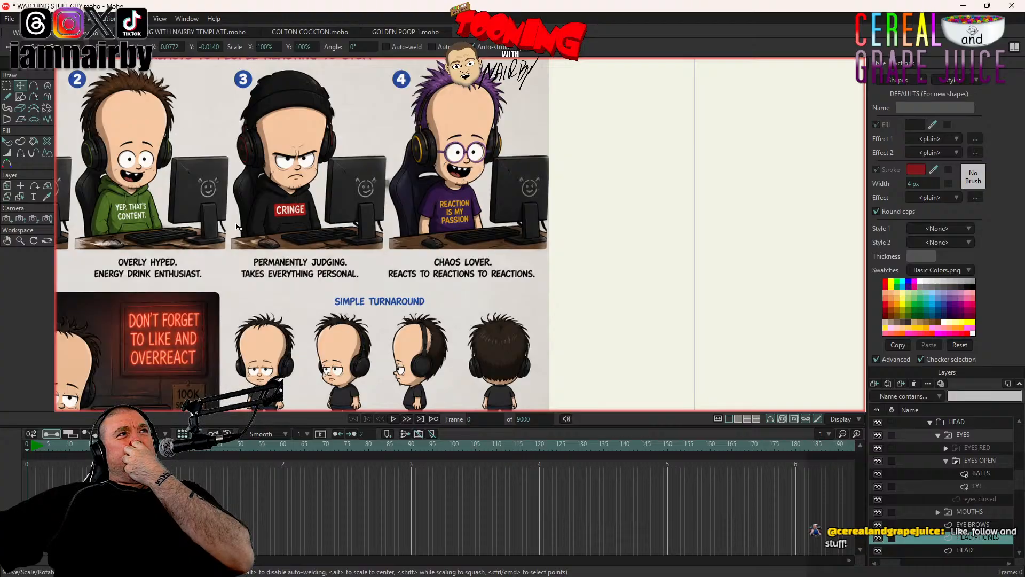
{"action": "left_click_drag", "start_coordinate": [564, 229], "coordinate": [98, 206]}
{"action": "left_click_drag", "start_coordinate": [621, 247], "coordinate": [313, 232]}
{"action": "scroll", "coordinate": [572, 259], "scroll_direction": "up", "scroll_amount": 5}
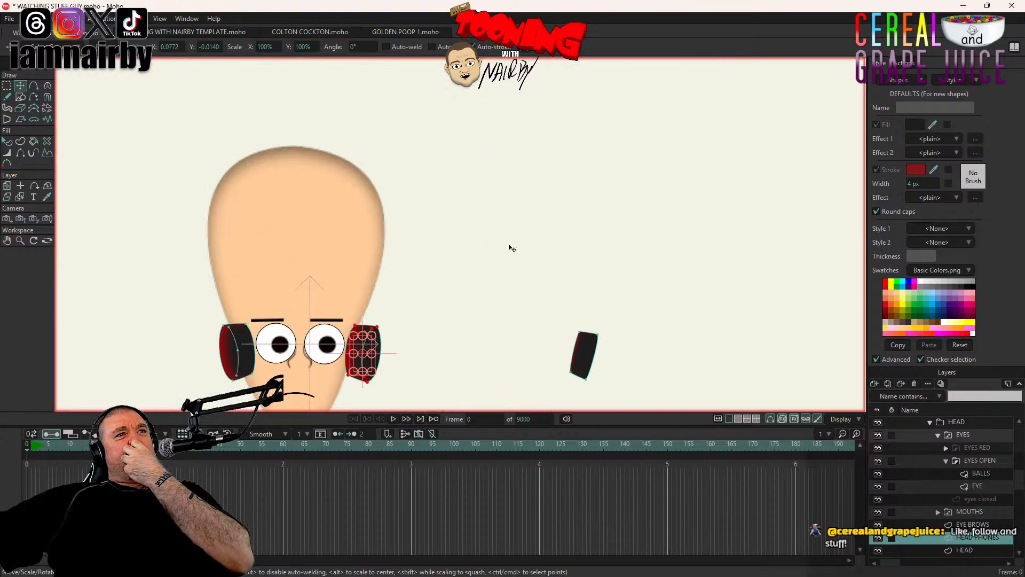
{"action": "left_click_drag", "start_coordinate": [237, 272], "coordinate": [239, 165]}
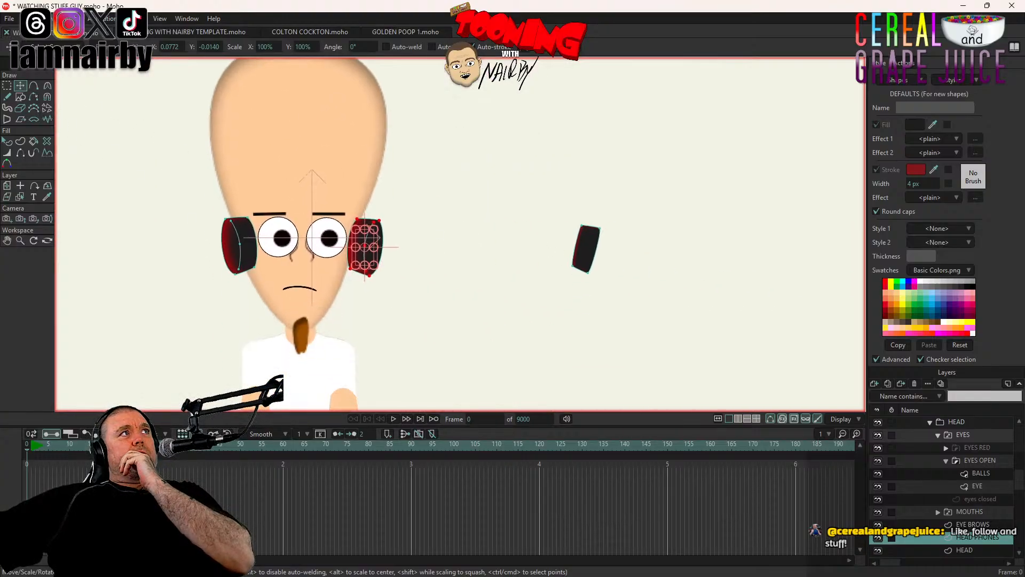
Step: Flip the red line on the new right ear cup horizontally and move it slightly inward on the cup
{"action": "left_click", "coordinate": [27, 19]}
{"action": "left_click", "coordinate": [51, 181]}
{"action": "scroll", "coordinate": [440, 274], "scroll_direction": "up", "scroll_amount": 4}
{"action": "left_click_drag", "start_coordinate": [419, 272], "coordinate": [644, 328]}
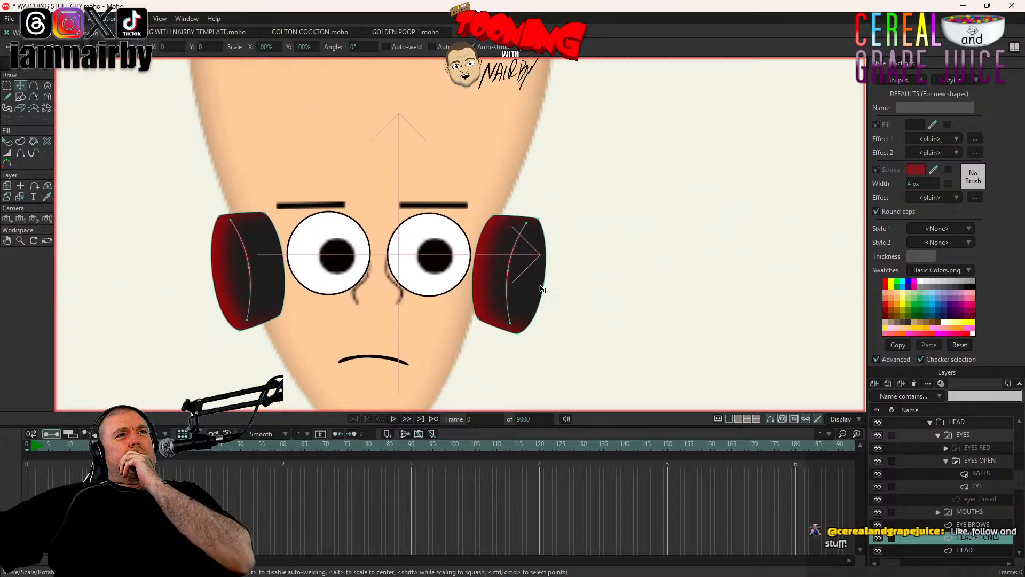
{"action": "double_click", "coordinate": [508, 278]}
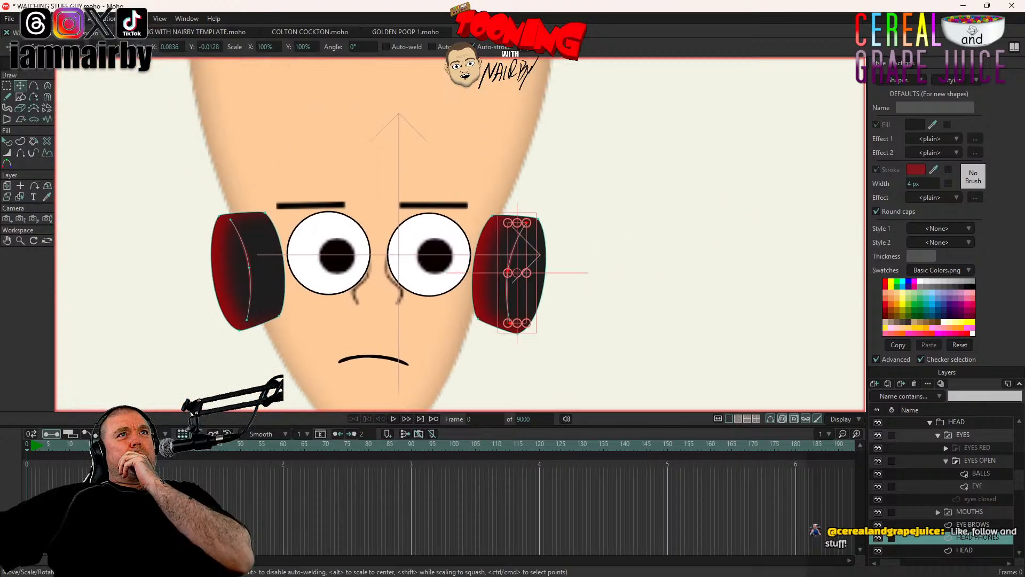
{"action": "left_click", "coordinate": [522, 47]}
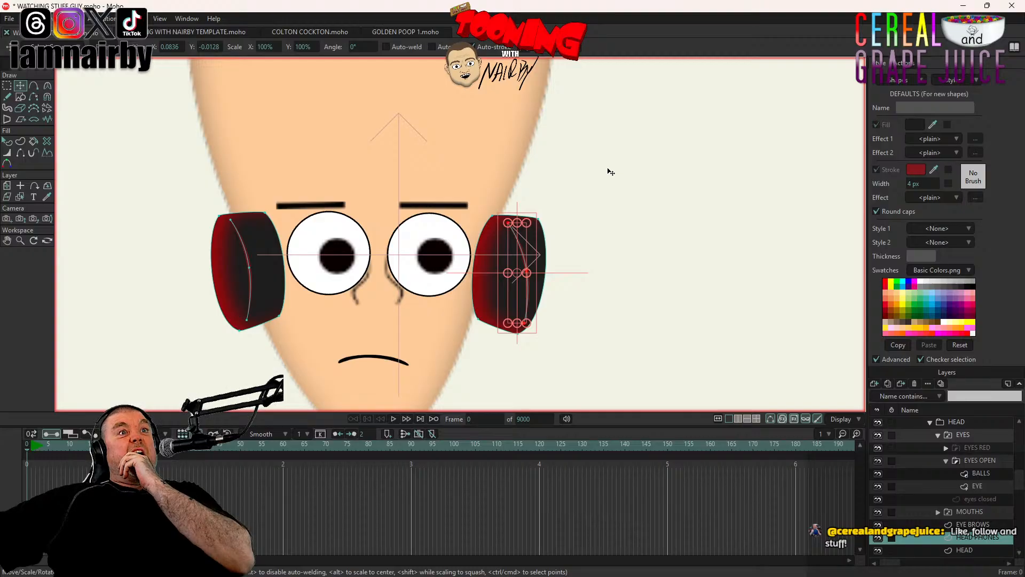
{"action": "left_click", "coordinate": [522, 47]}
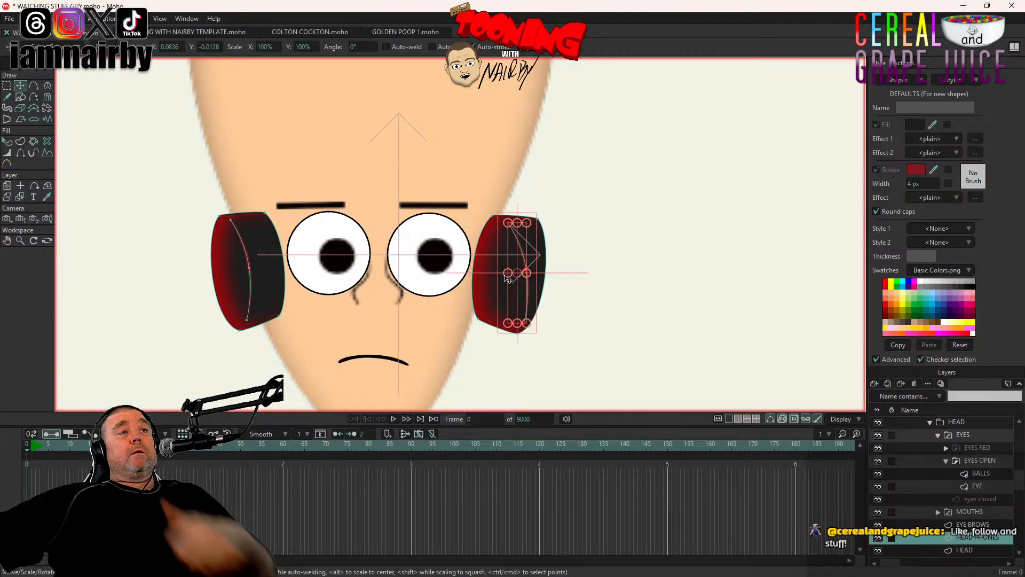
{"action": "scroll", "coordinate": [572, 275], "scroll_direction": "up", "scroll_amount": 5}
{"action": "left_click_drag", "start_coordinate": [500, 340], "coordinate": [488, 348]}
{"action": "left_click_drag", "start_coordinate": [587, 322], "coordinate": [563, 317]}
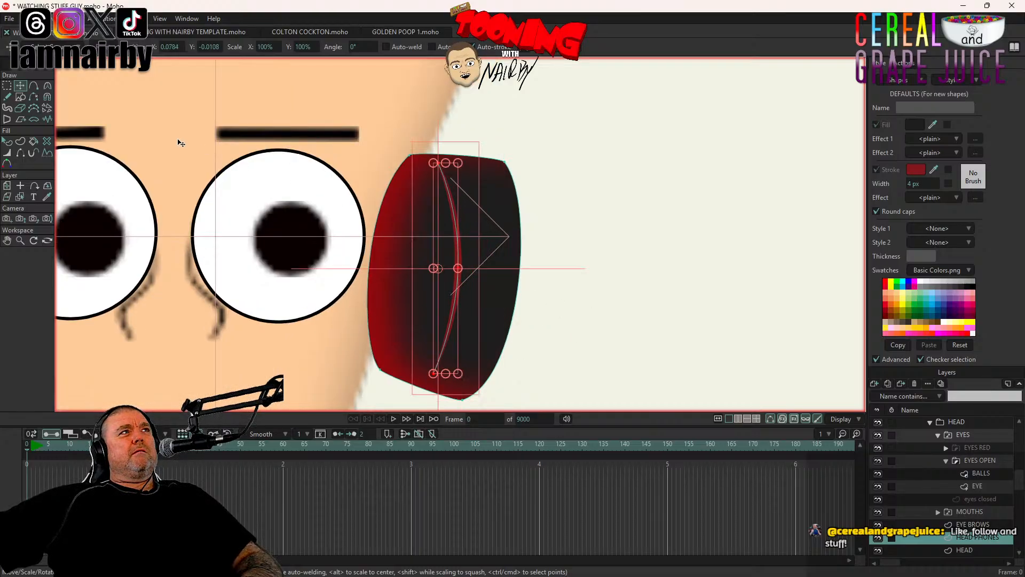
Step: Reduce the curvature at the upper inner corner of the right ear cup to flatten its edge against the head
{"action": "left_click", "coordinate": [47, 86]}
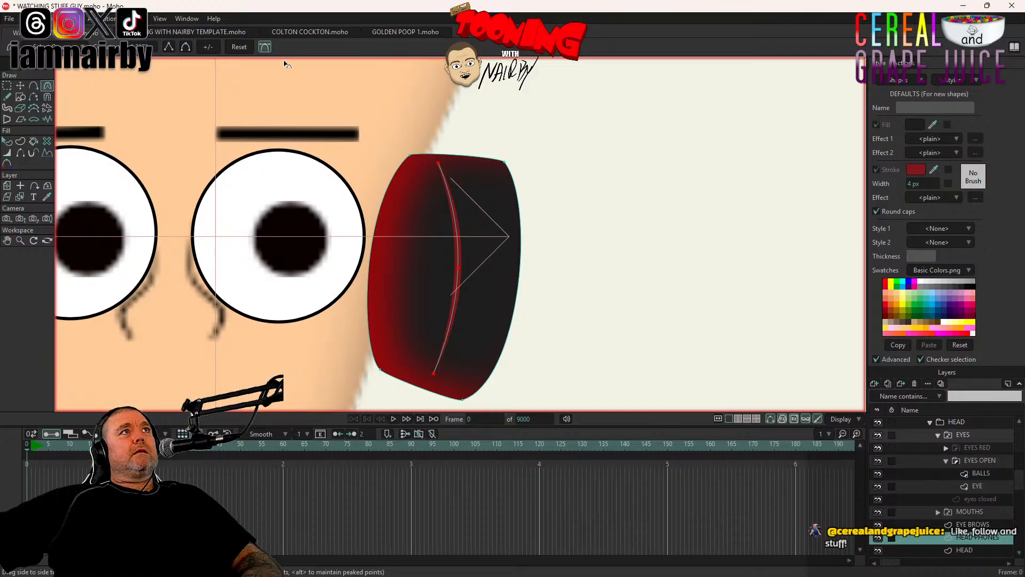
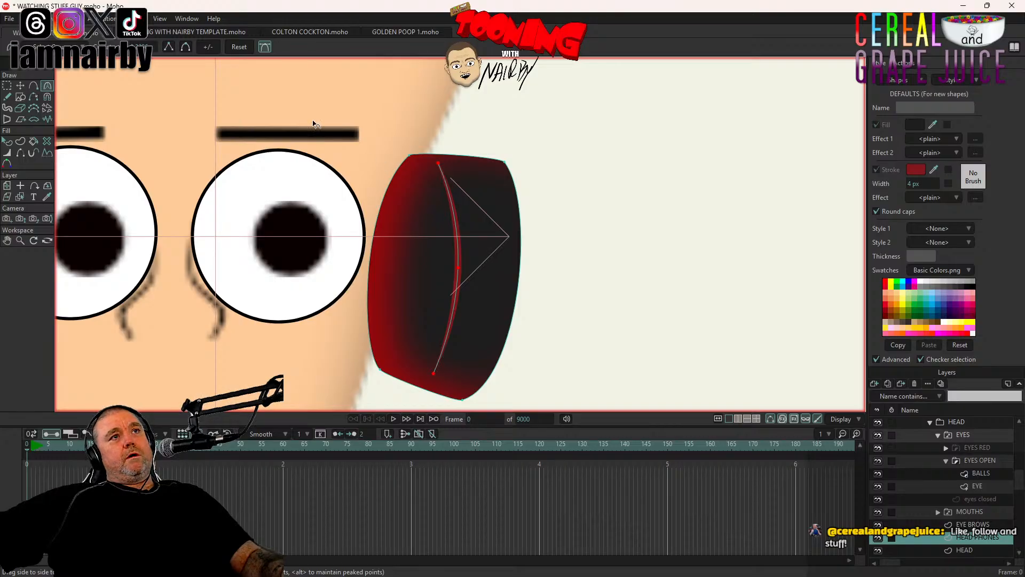
{"action": "left_click", "coordinate": [27, 18]}
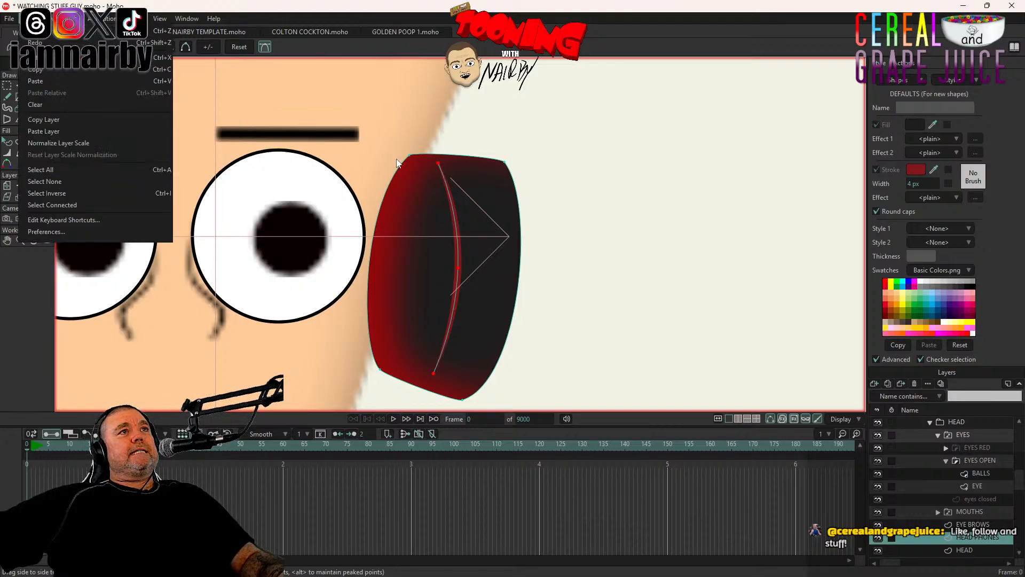
{"action": "left_click", "coordinate": [42, 169]}
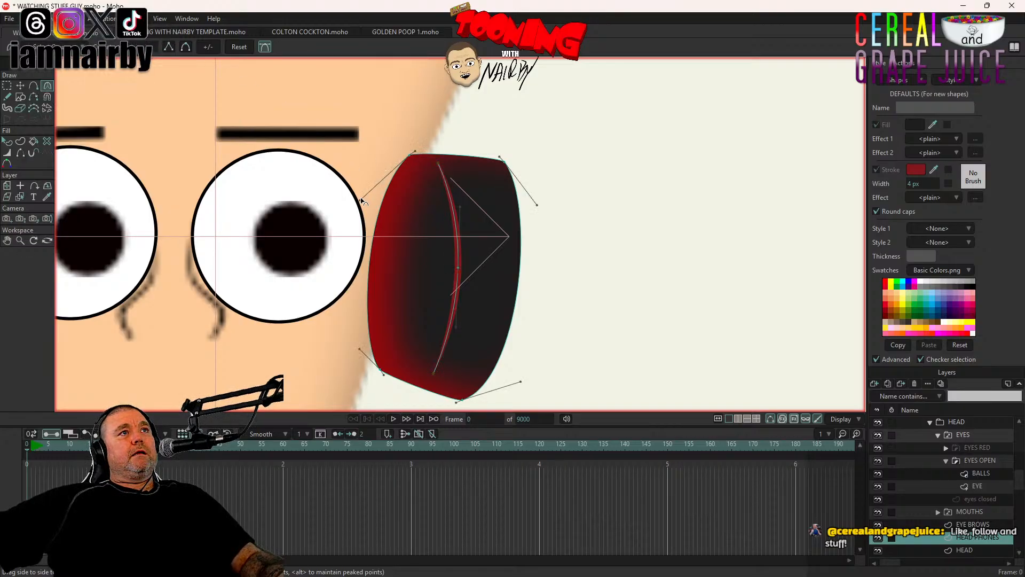
{"action": "left_click_drag", "start_coordinate": [362, 199], "coordinate": [391, 172]}
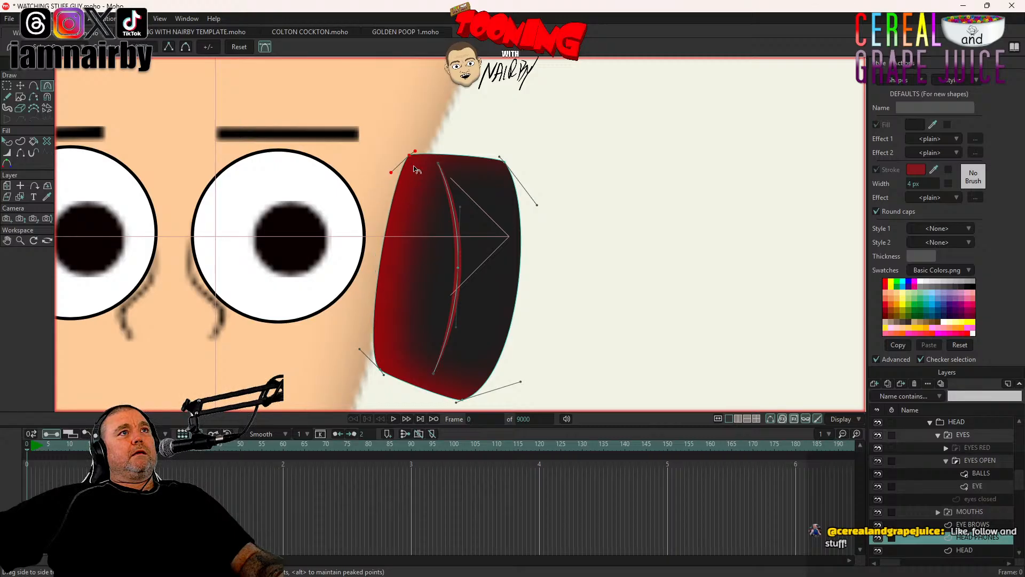
Step: Narrow the right ear cup horizontally and adjust its upper outer and lower inner corner points
{"action": "left_click", "coordinate": [21, 86]}
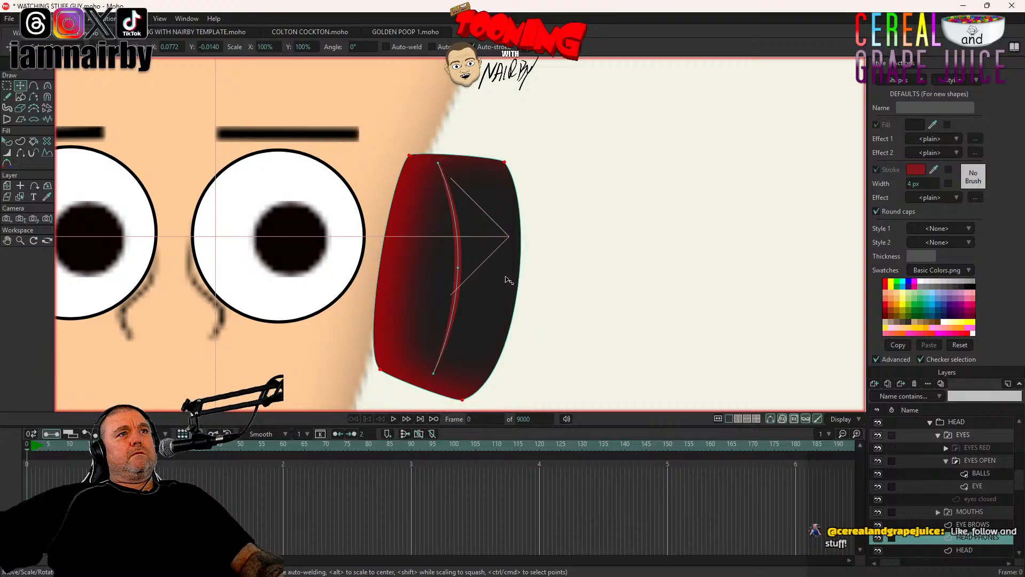
{"action": "left_click_drag", "start_coordinate": [506, 277], "coordinate": [464, 277]}
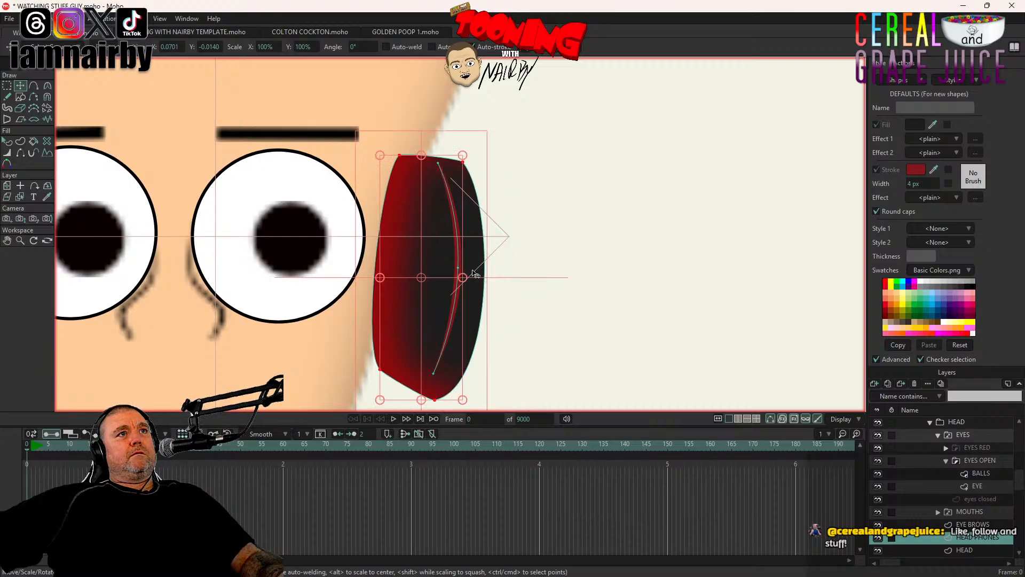
{"action": "left_click", "coordinate": [24, 18]}
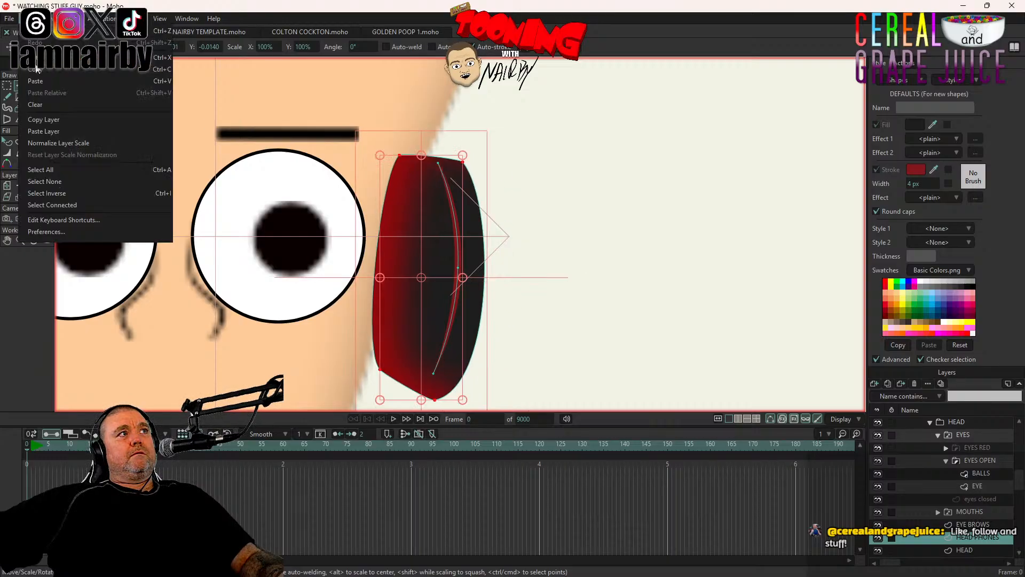
{"action": "left_click", "coordinate": [48, 179]}
{"action": "left_click_drag", "start_coordinate": [466, 167], "coordinate": [464, 161]}
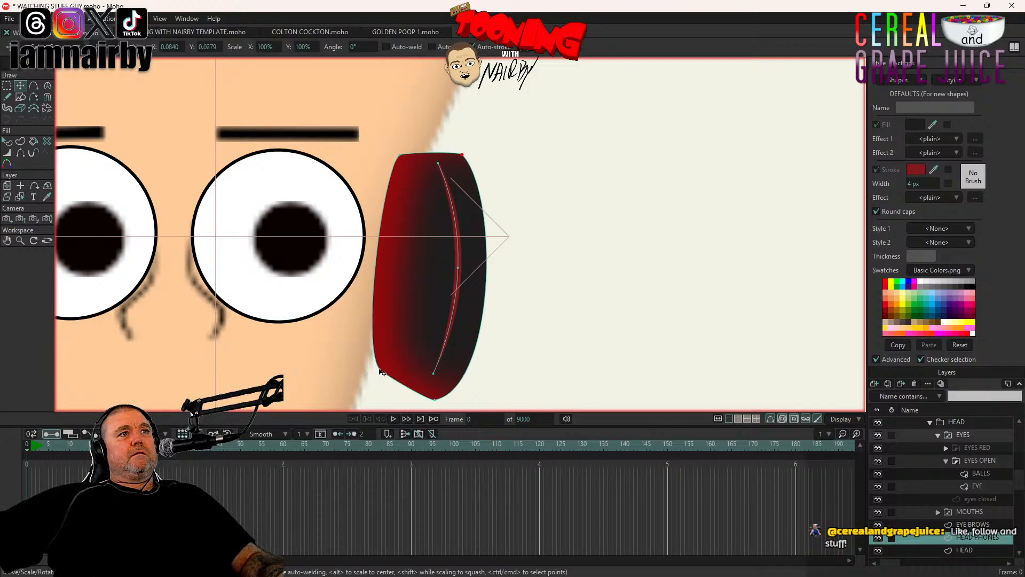
{"action": "left_click_drag", "start_coordinate": [379, 370], "coordinate": [375, 369]}
{"action": "scroll", "coordinate": [422, 262], "scroll_direction": "down", "scroll_amount": 10}
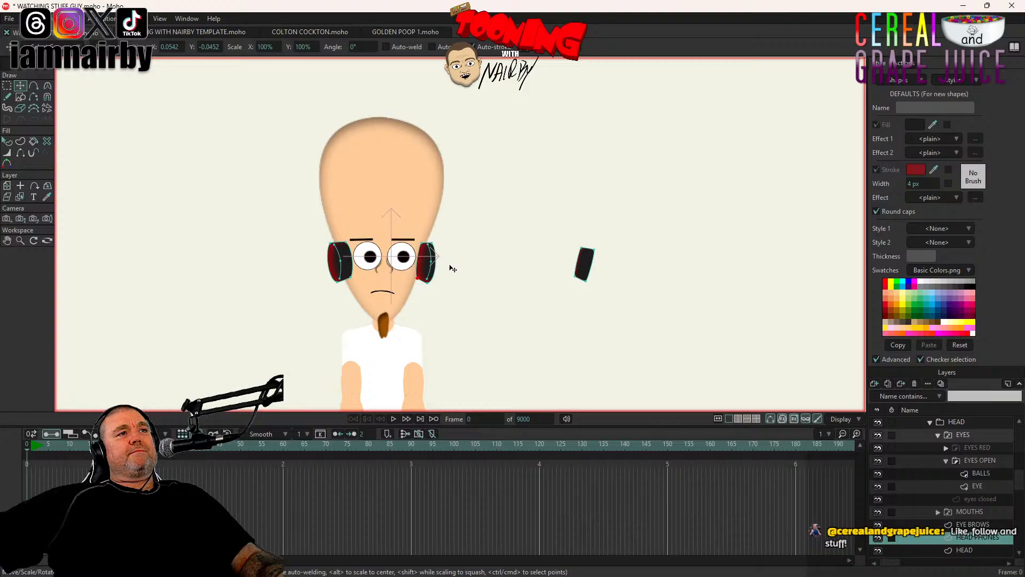
{"action": "scroll", "coordinate": [450, 268], "scroll_direction": "up", "scroll_amount": 5}
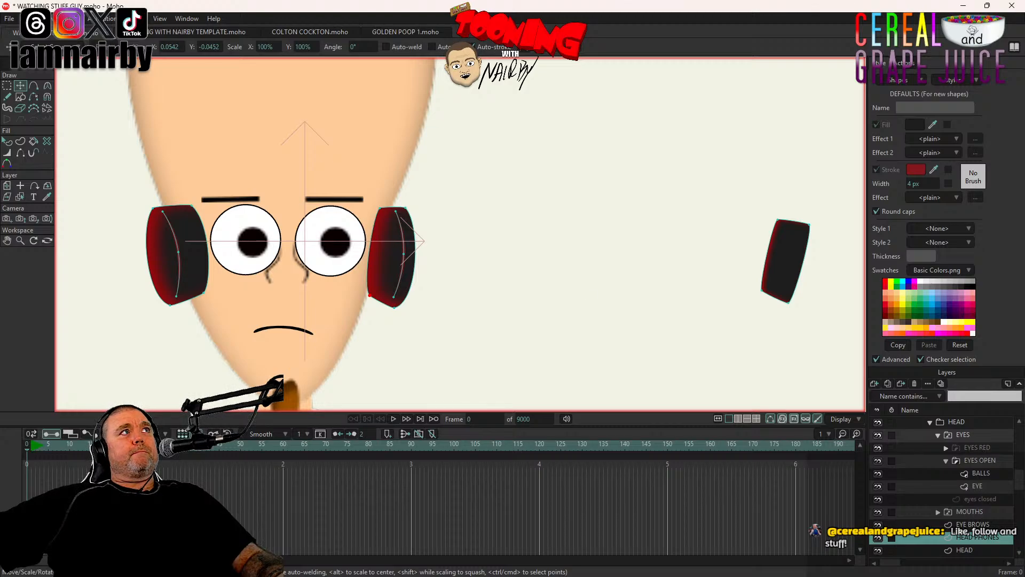
Step: Duplicate the HEAD PHONES layer by copying and pasting it, and rename the upper copy HEAD PHONE LT
{"action": "left_click", "coordinate": [27, 19]}
{"action": "left_click", "coordinate": [27, 19]}
{"action": "left_click", "coordinate": [27, 19]}
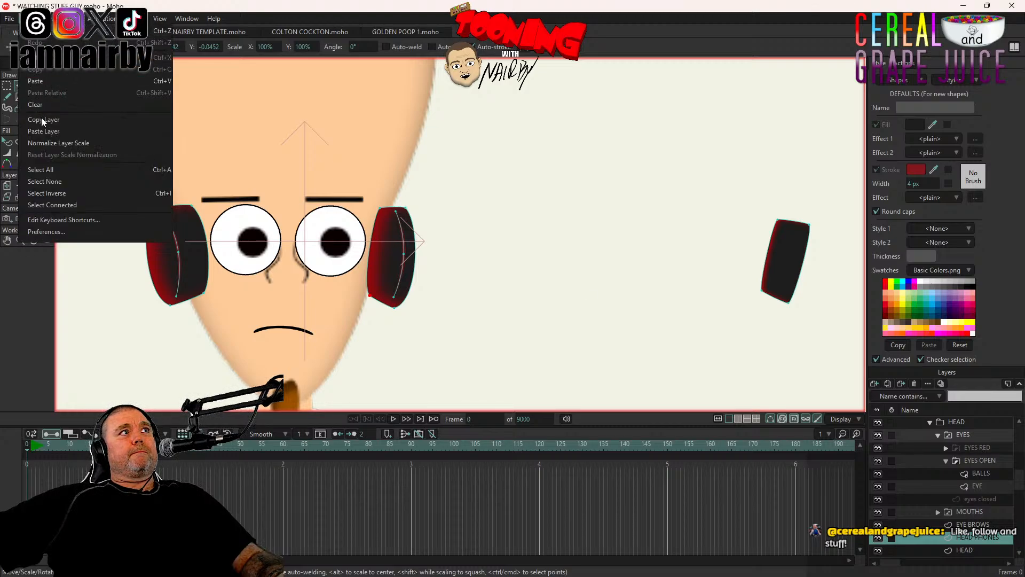
{"action": "left_click", "coordinate": [43, 131]}
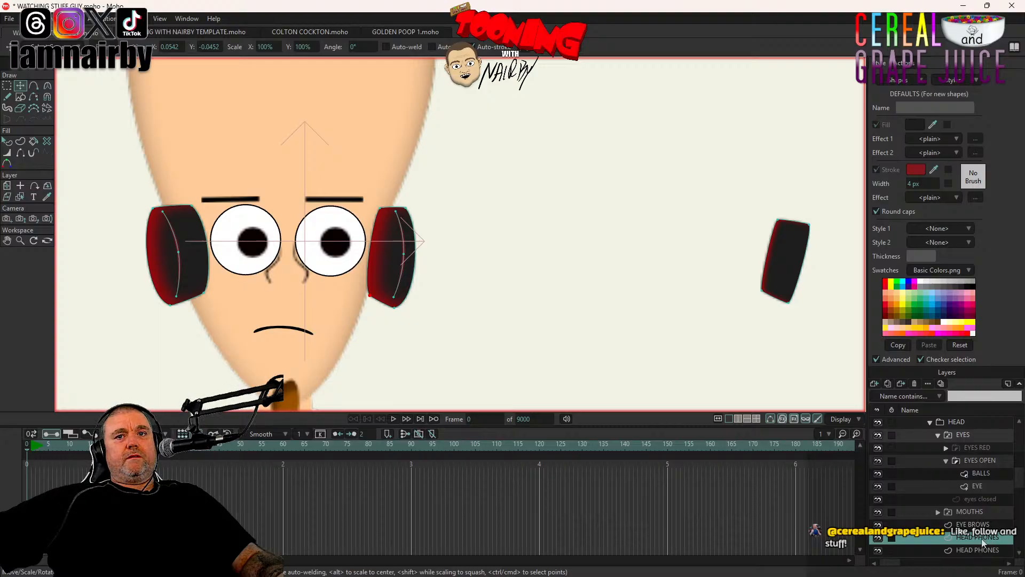
{"action": "left_click", "coordinate": [1002, 537]}
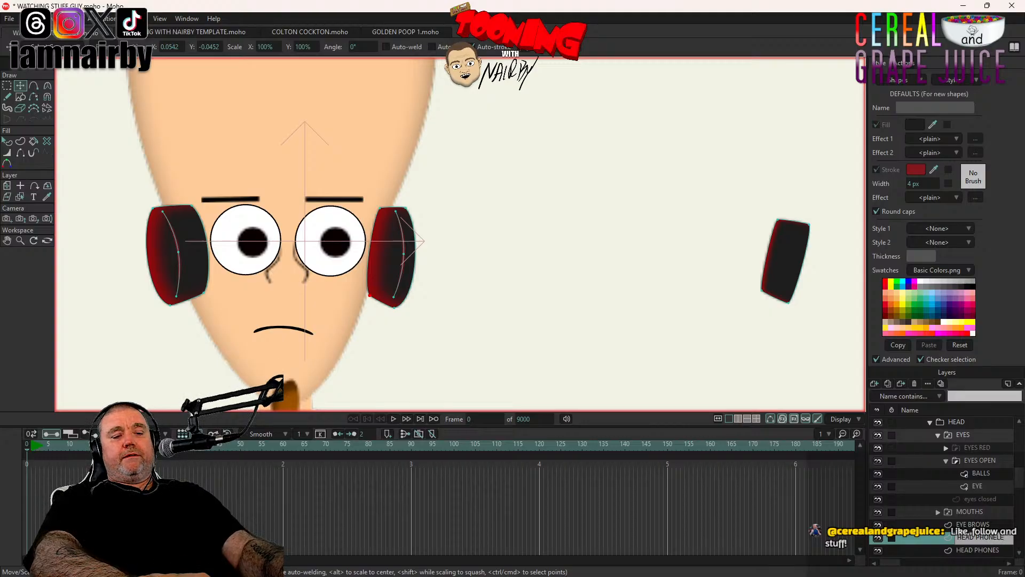
{"action": "key", "text": "BackSpace"}
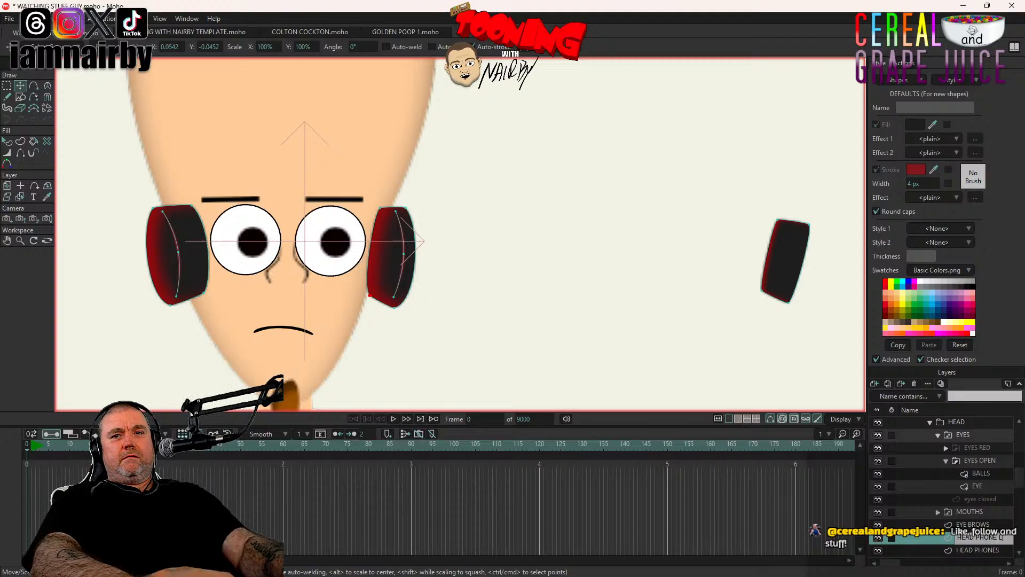
{"action": "type", "text": "LT"}
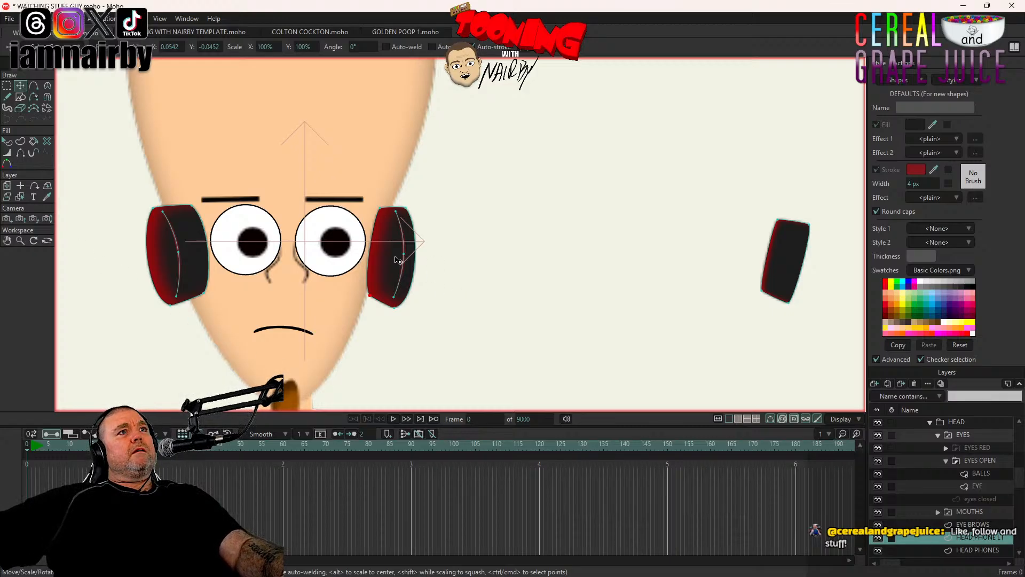
Step: Delete the right ear cup and its red line from the HEAD PHONE LT layer
{"action": "left_click", "coordinate": [370, 257]}
{"action": "key", "text": "Delete"}
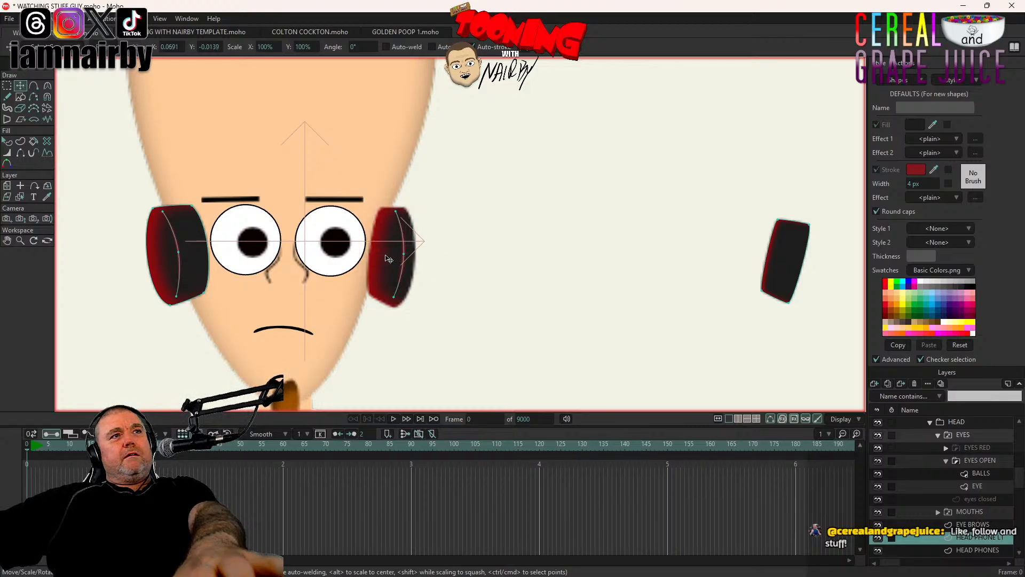
{"action": "left_click", "coordinate": [402, 267]}
{"action": "key", "text": "Delete"}
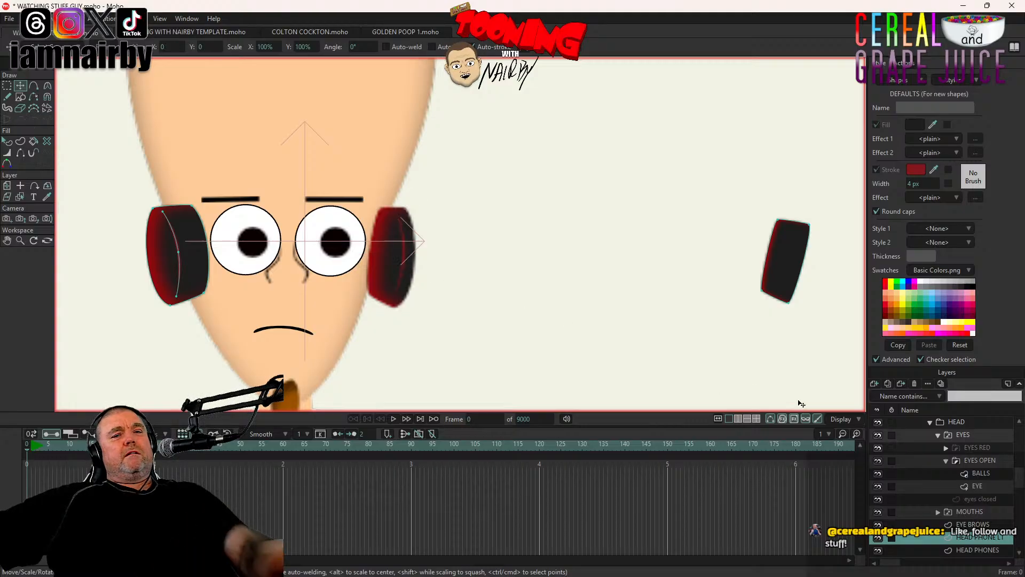
Step: Rename the remaining HEAD PHONES layer as HEAD PHONE RT and save the project
{"action": "left_click", "coordinate": [972, 550]}
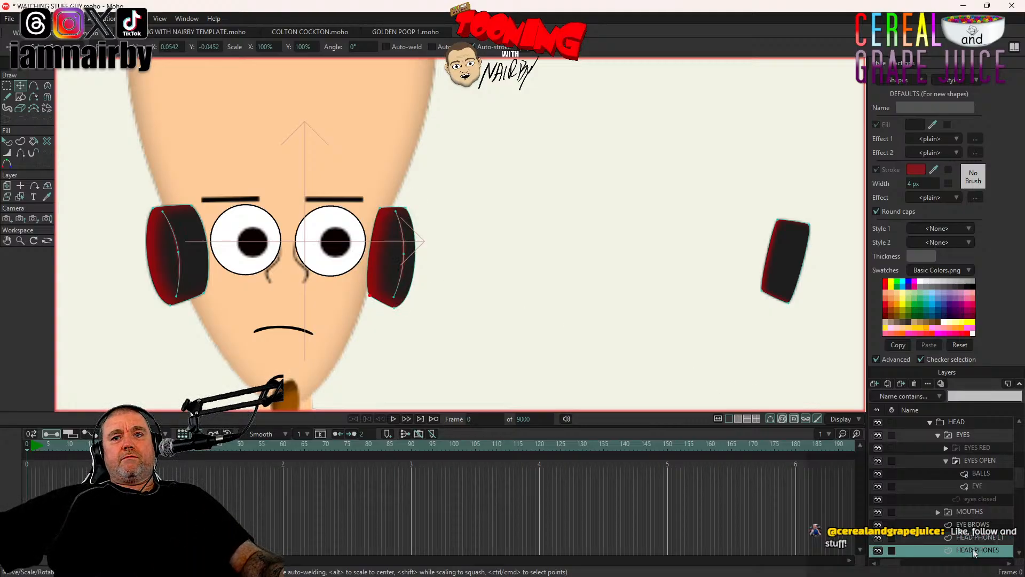
{"action": "double_click", "coordinate": [976, 550]}
{"action": "left_click", "coordinate": [1009, 548]}
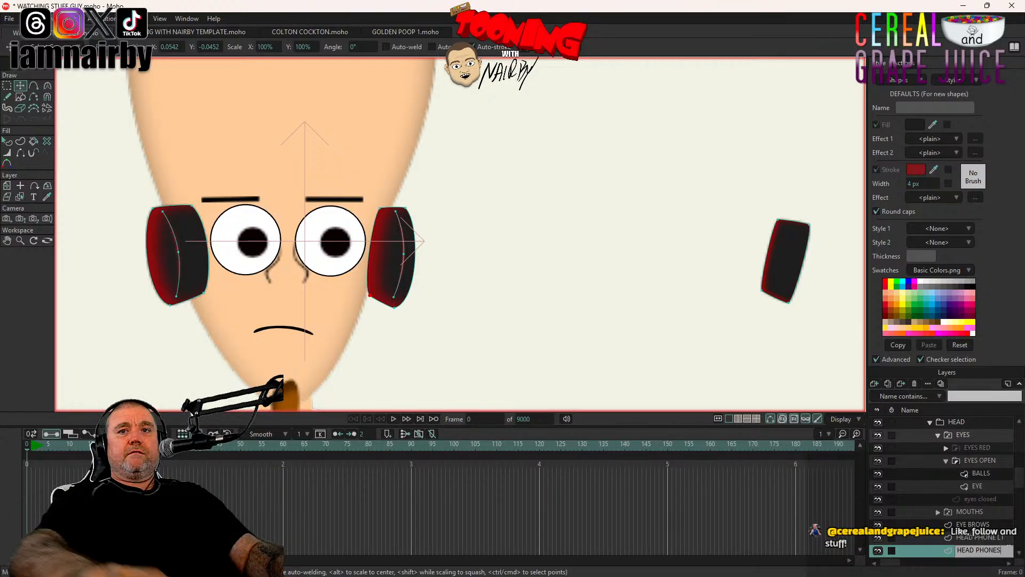
{"action": "key", "text": "BackSpace"}
{"action": "type", "text": "RT"}
{"action": "key", "text": "Return"}
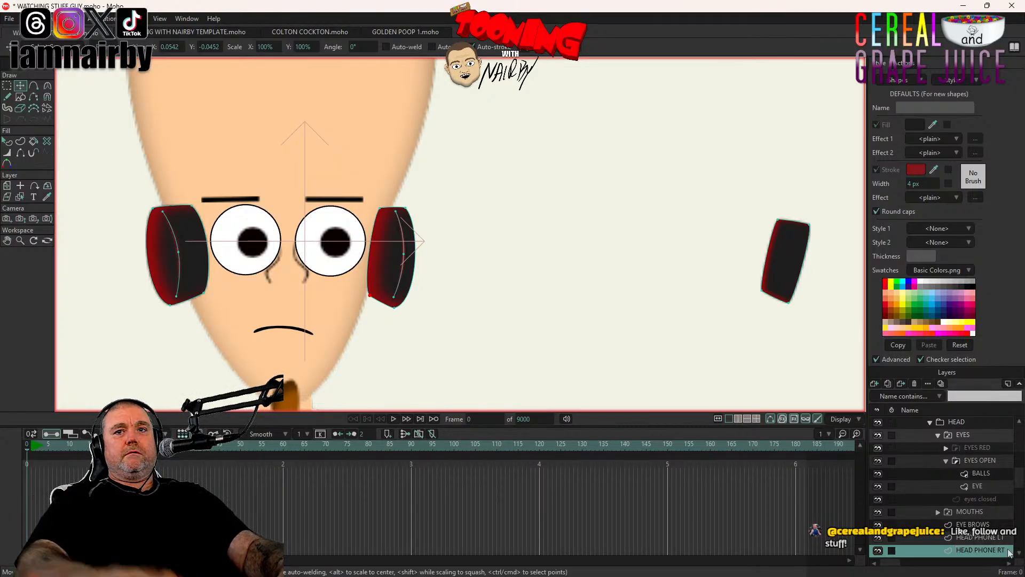
{"action": "key", "text": "ctrl+s"}
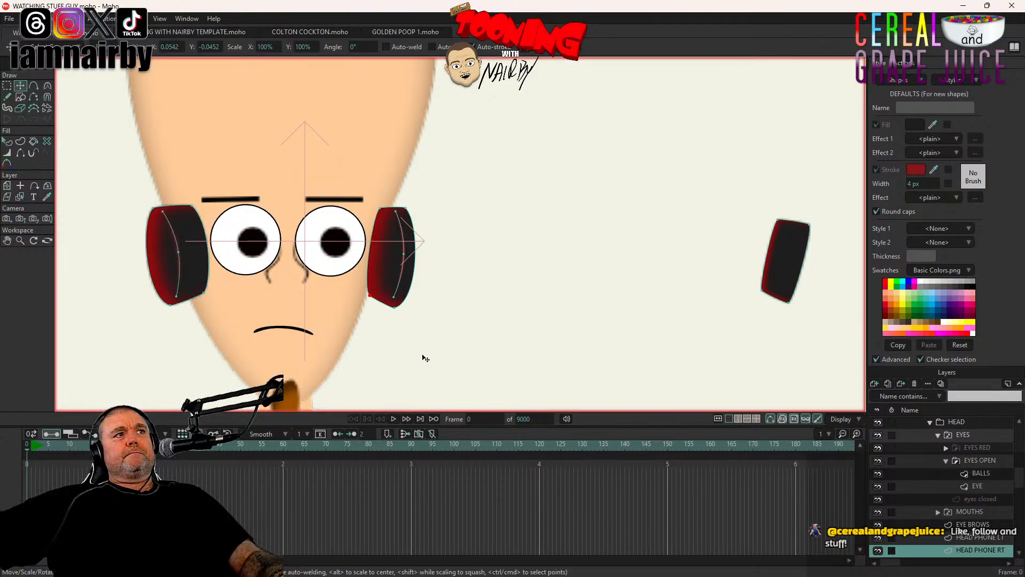
Step: Delete the left ear cup shape from the HEAD PHONE RT layer and place that layer below the HEAD layer
{"action": "left_click", "coordinate": [209, 273]}
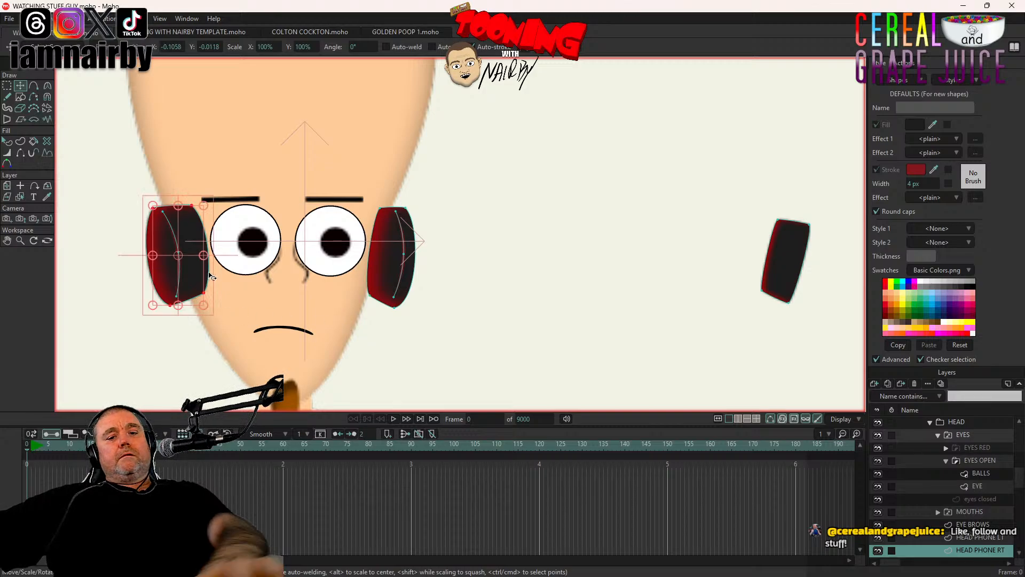
{"action": "key", "text": "Delete"}
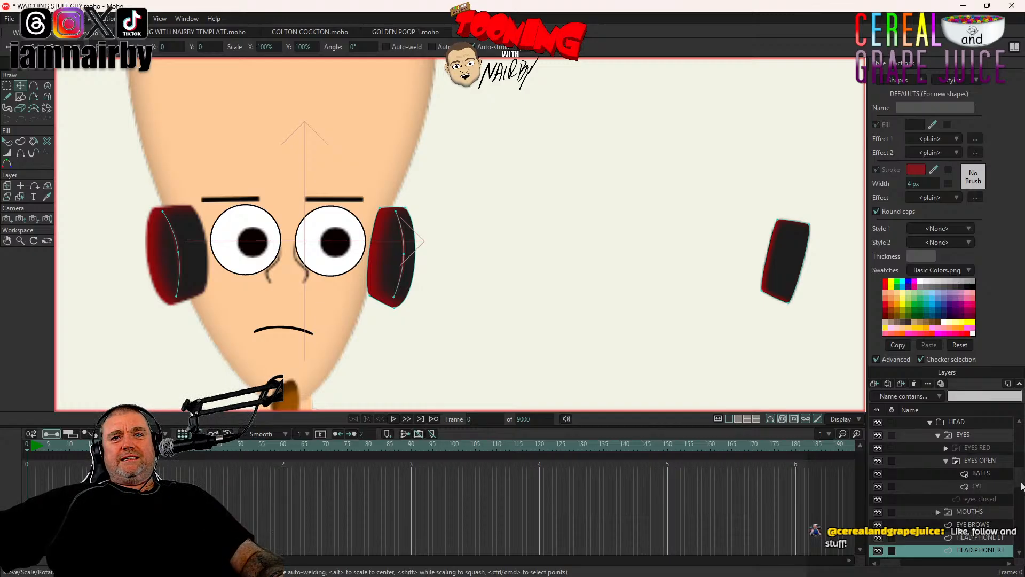
{"action": "left_click_drag", "start_coordinate": [1020, 483], "coordinate": [1020, 494]}
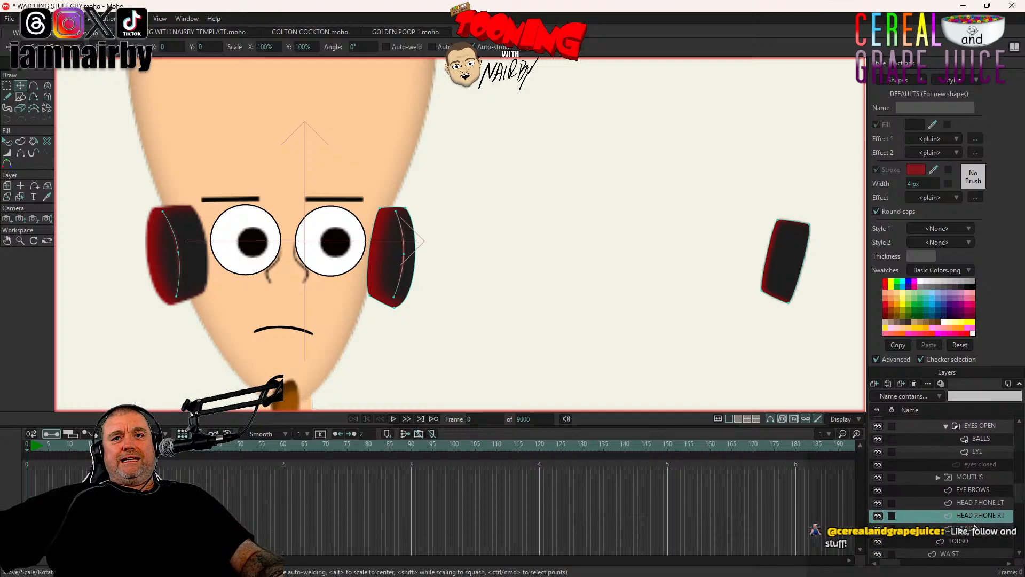
{"action": "left_click_drag", "start_coordinate": [975, 528], "coordinate": [982, 511]}
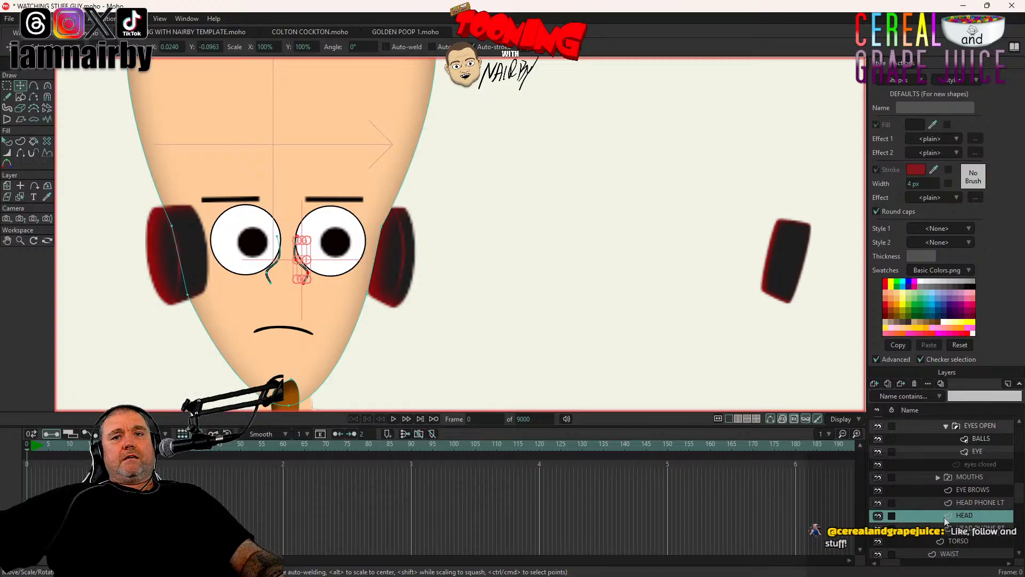
{"action": "left_click", "coordinate": [978, 529]}
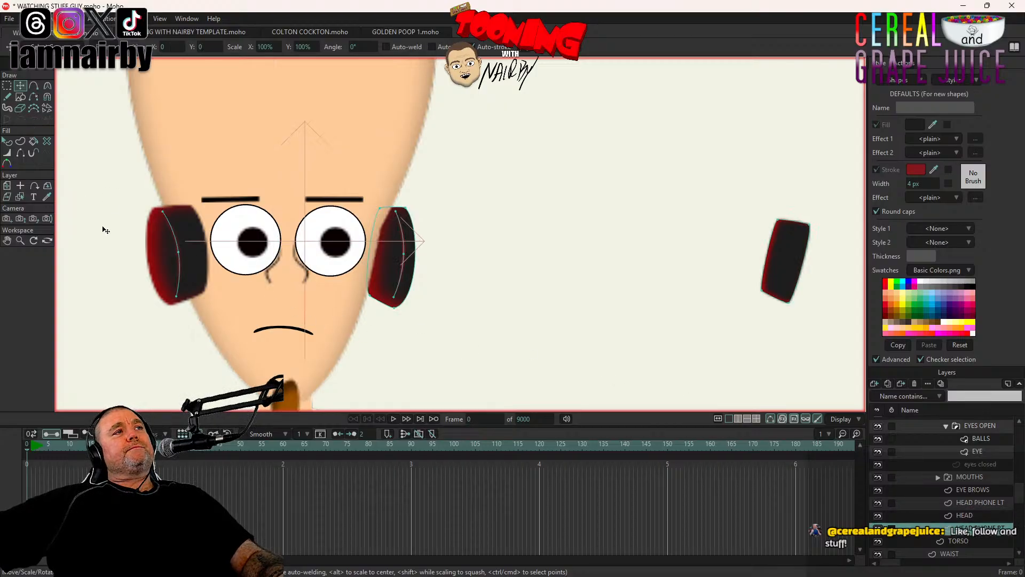
Step: Shift the right ear cup's bottom corner points inward and narrow the cup from its outer side
{"action": "scroll", "coordinate": [260, 222], "scroll_direction": "up", "scroll_amount": 2}
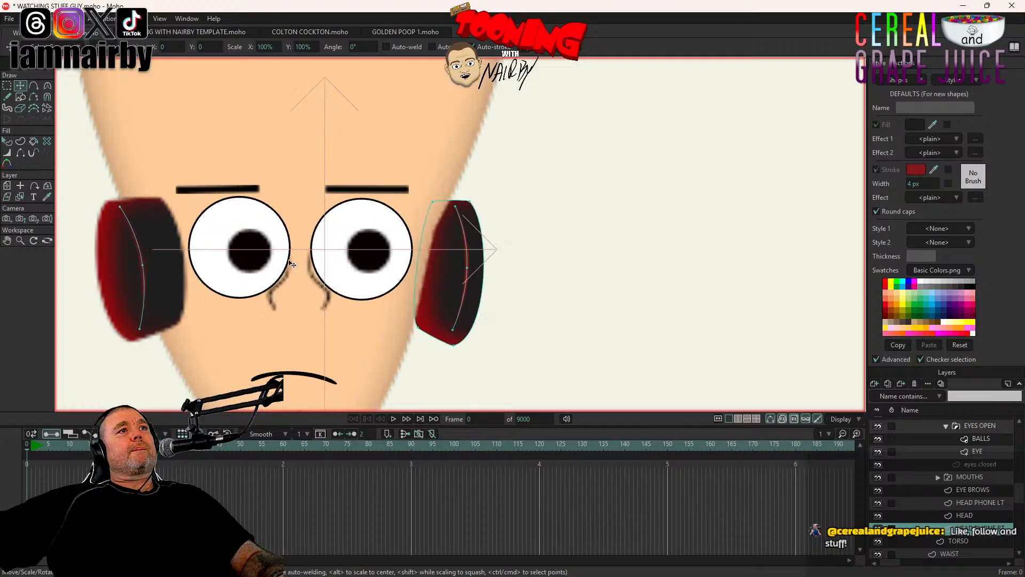
{"action": "left_click", "coordinate": [441, 309]}
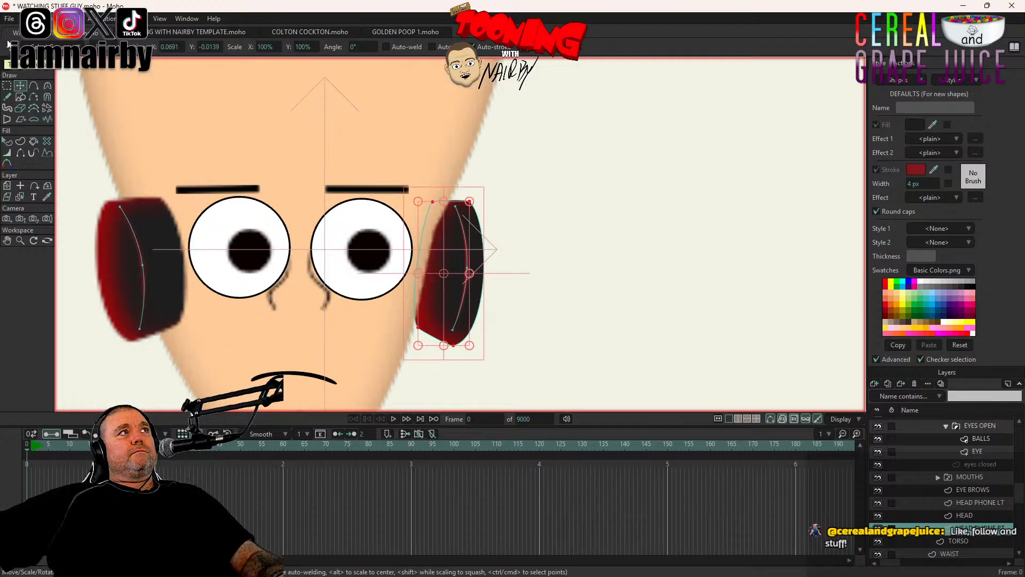
{"action": "left_click", "coordinate": [26, 19]}
{"action": "left_click", "coordinate": [47, 183]}
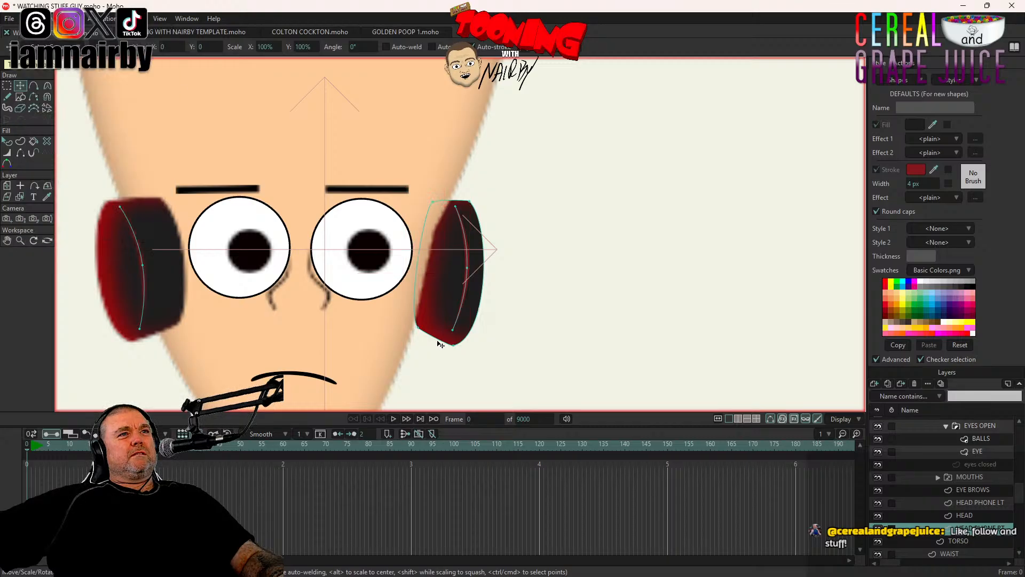
{"action": "mouse_move", "coordinate": [421, 329]}
{"action": "left_mouse_down"}
{"action": "mouse_move", "coordinate": [445, 343]}
{"action": "mouse_move", "coordinate": [435, 338]}
{"action": "left_mouse_up"}
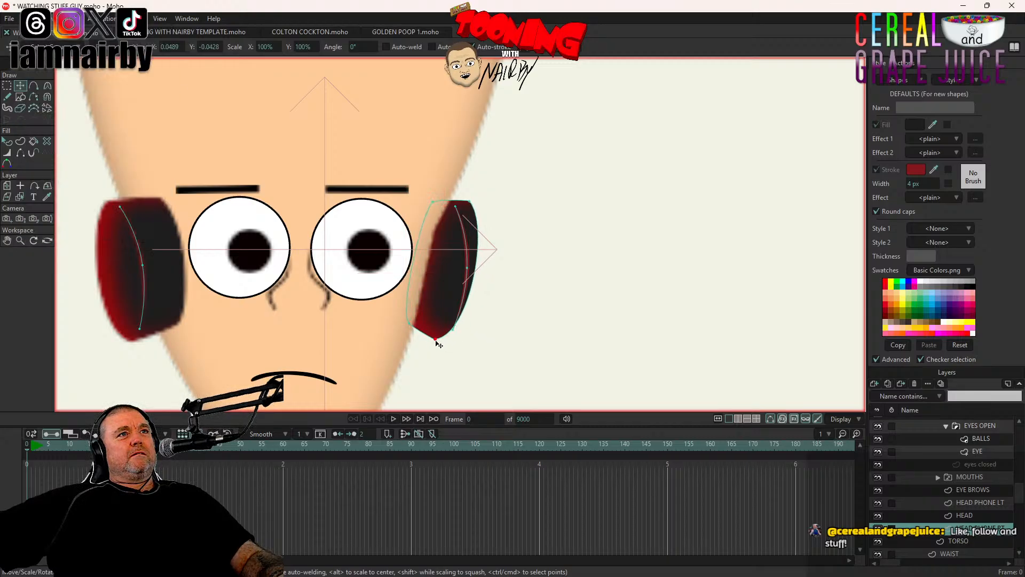
{"action": "double_click", "coordinate": [477, 265]}
{"action": "left_click_drag", "start_coordinate": [469, 271], "coordinate": [457, 273]}
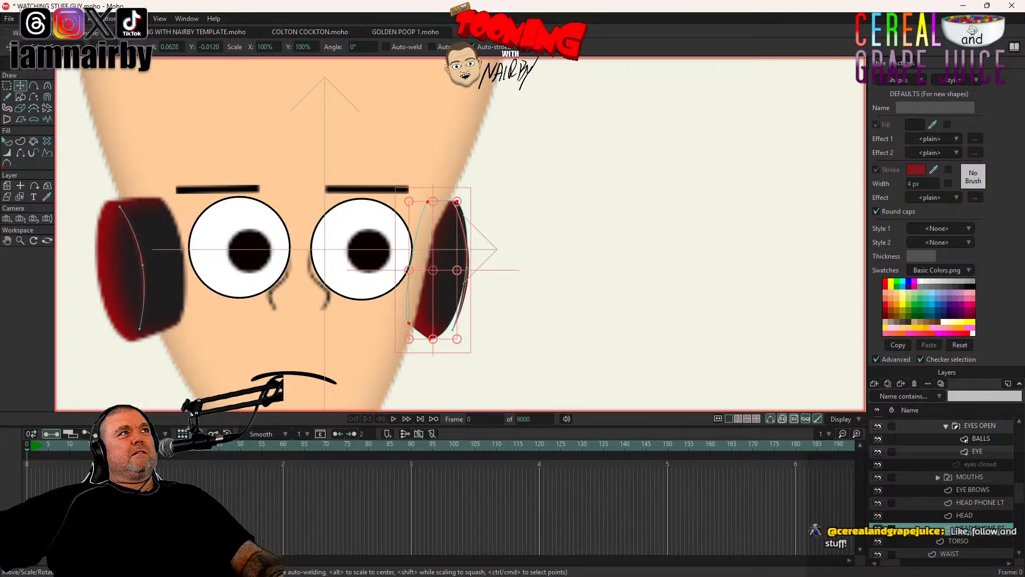
Step: Move the red line on the right ear cup inward so it sits within the narrowed cup
{"action": "left_click", "coordinate": [26, 18]}
{"action": "left_click", "coordinate": [66, 181]}
{"action": "scroll", "coordinate": [505, 281], "scroll_direction": "up", "scroll_amount": 5}
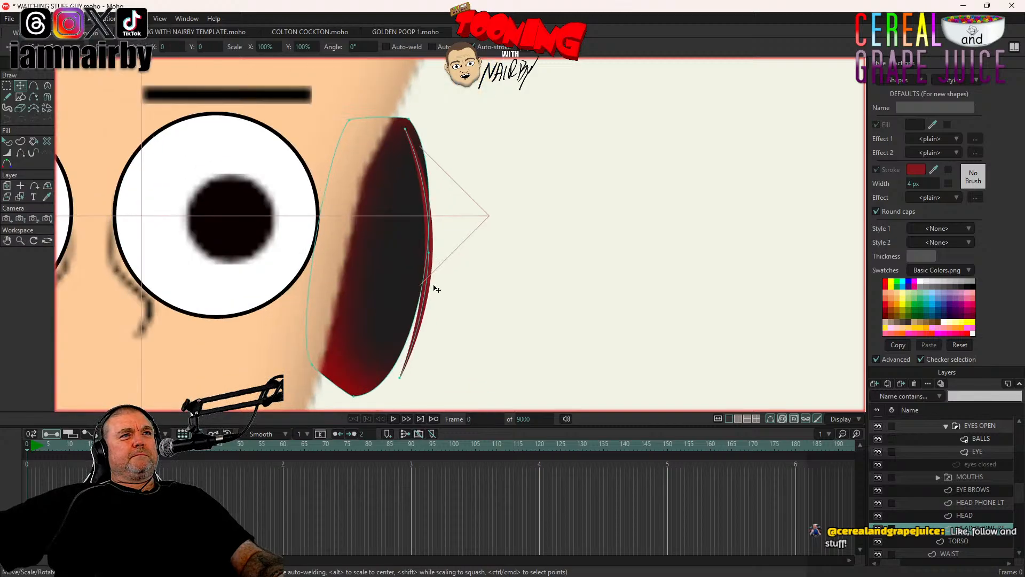
{"action": "left_click_drag", "start_coordinate": [426, 288], "coordinate": [399, 297]}
{"action": "left_click", "coordinate": [525, 269]}
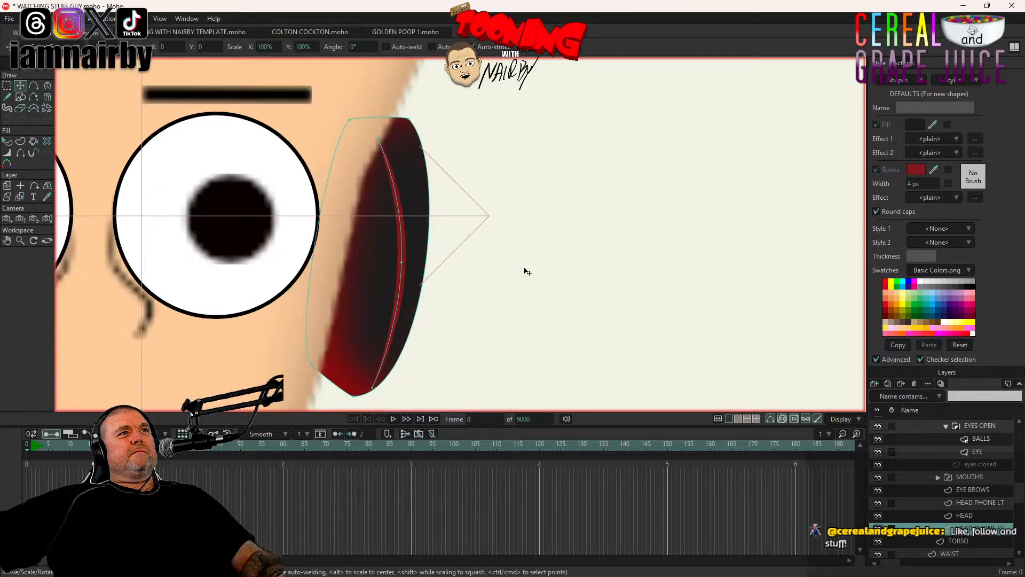
{"action": "left_click", "coordinate": [401, 299]}
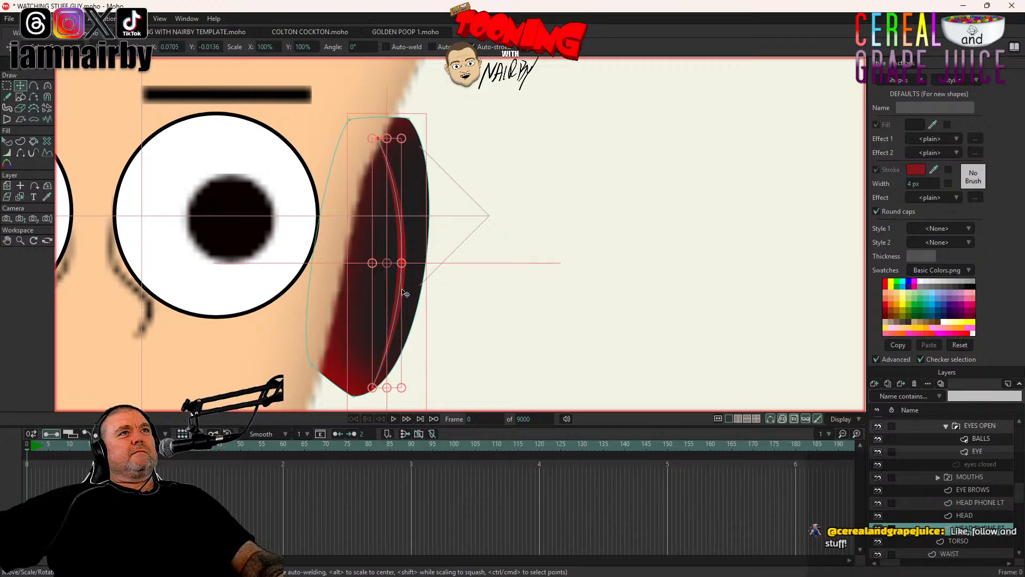
Step: Nudge the red line on the right ear cup slightly inward with the Transform Points tool
{"action": "left_click", "coordinate": [7, 154]}
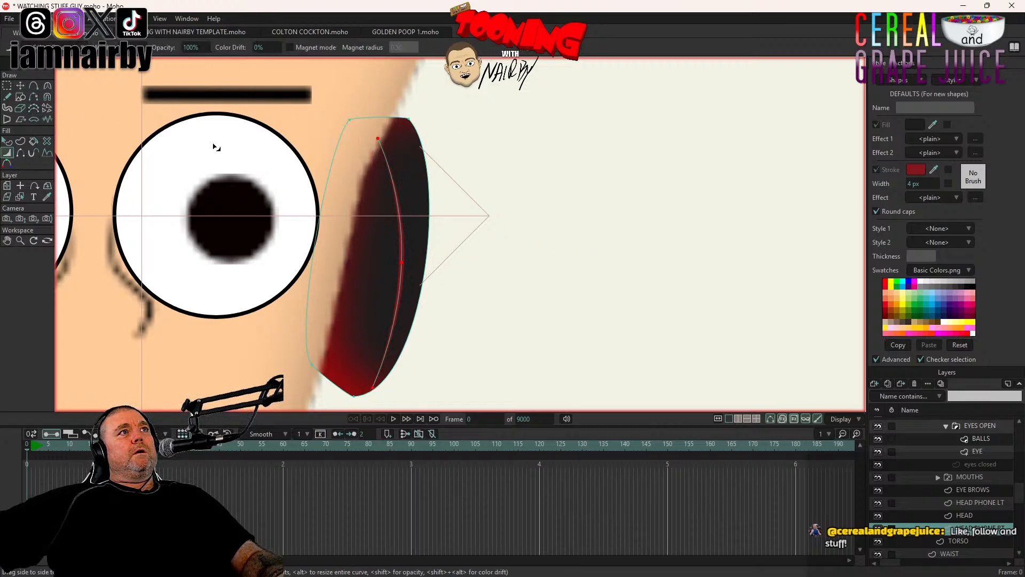
{"action": "left_click", "coordinate": [7, 86]}
{"action": "left_click", "coordinate": [20, 85]}
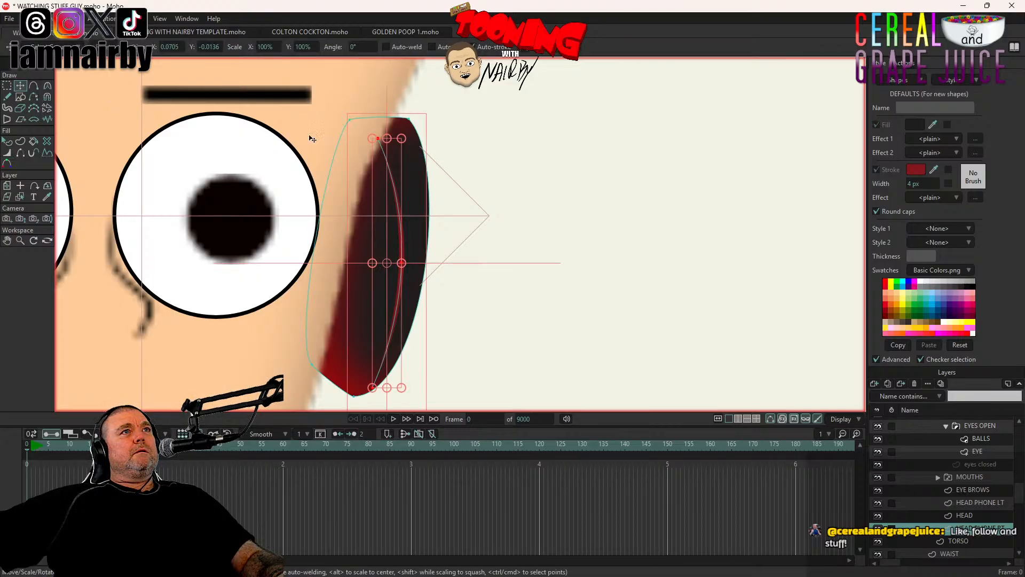
{"action": "left_click_drag", "start_coordinate": [425, 162], "coordinate": [434, 170]}
Step: Compare the character's headphones with the headphones on the reference sheet
{"action": "scroll", "coordinate": [291, 187], "scroll_direction": "down", "scroll_amount": 10}
{"action": "left_click_drag", "start_coordinate": [222, 218], "coordinate": [676, 257]}
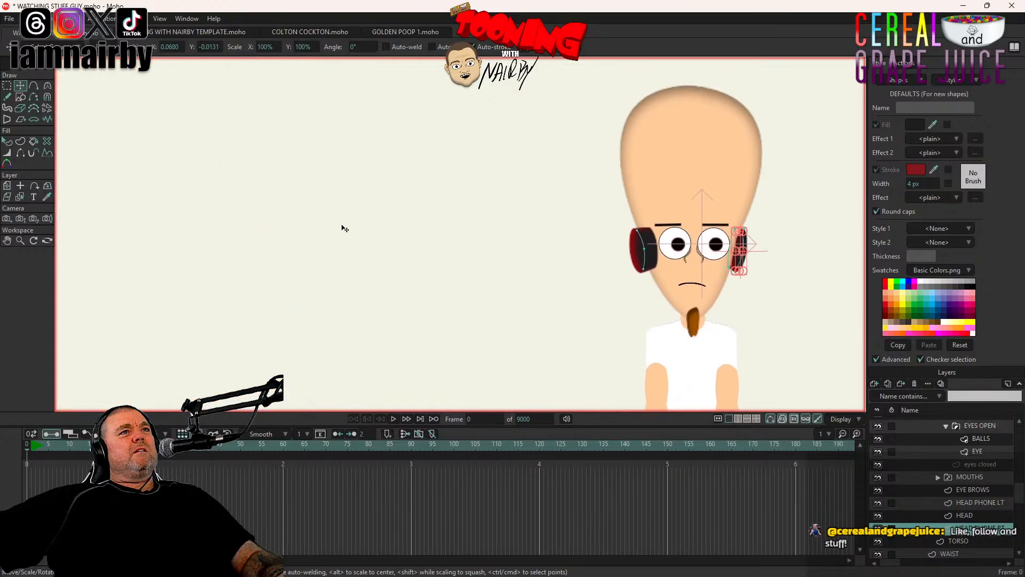
{"action": "left_click_drag", "start_coordinate": [344, 227], "coordinate": [588, 227]}
{"action": "left_click_drag", "start_coordinate": [173, 200], "coordinate": [724, 230]}
{"action": "left_click_drag", "start_coordinate": [308, 153], "coordinate": [343, 235]}
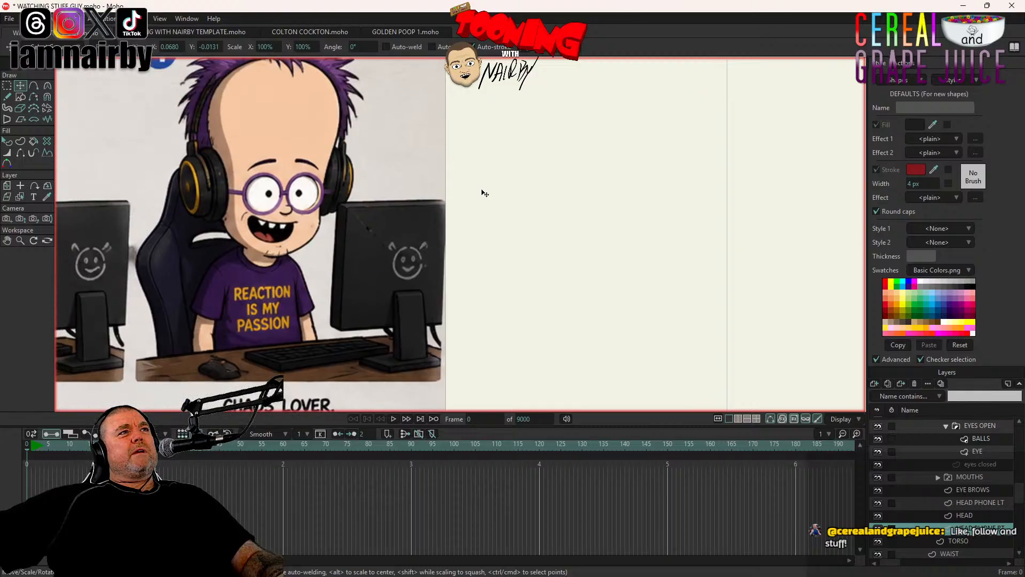
{"action": "left_click_drag", "start_coordinate": [642, 229], "coordinate": [320, 230]}
{"action": "left_click_drag", "start_coordinate": [710, 366], "coordinate": [400, 157]}
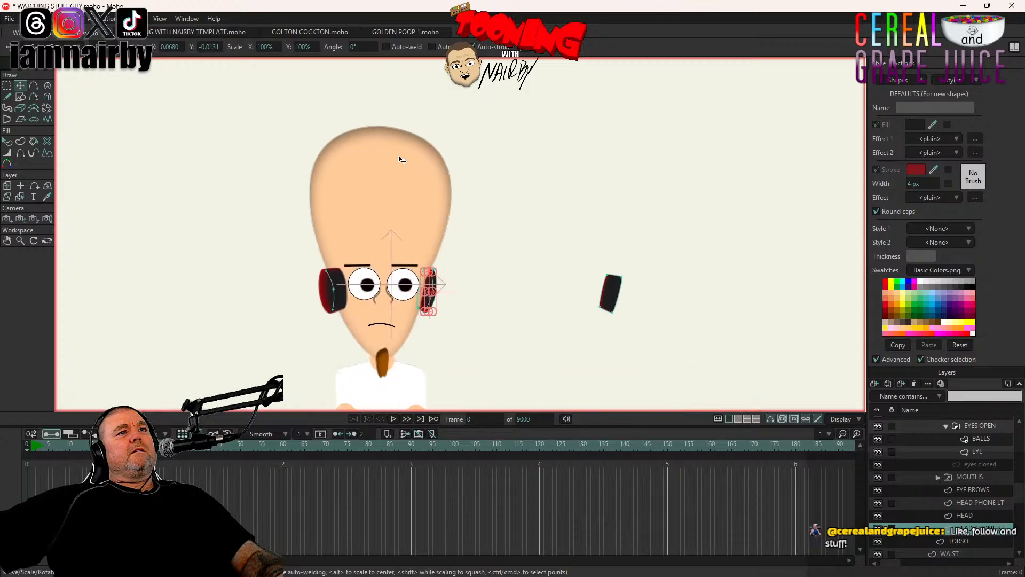
{"action": "left_click_drag", "start_coordinate": [390, 224], "coordinate": [369, 178]}
{"action": "scroll", "coordinate": [392, 225], "scroll_direction": "up", "scroll_amount": 8}
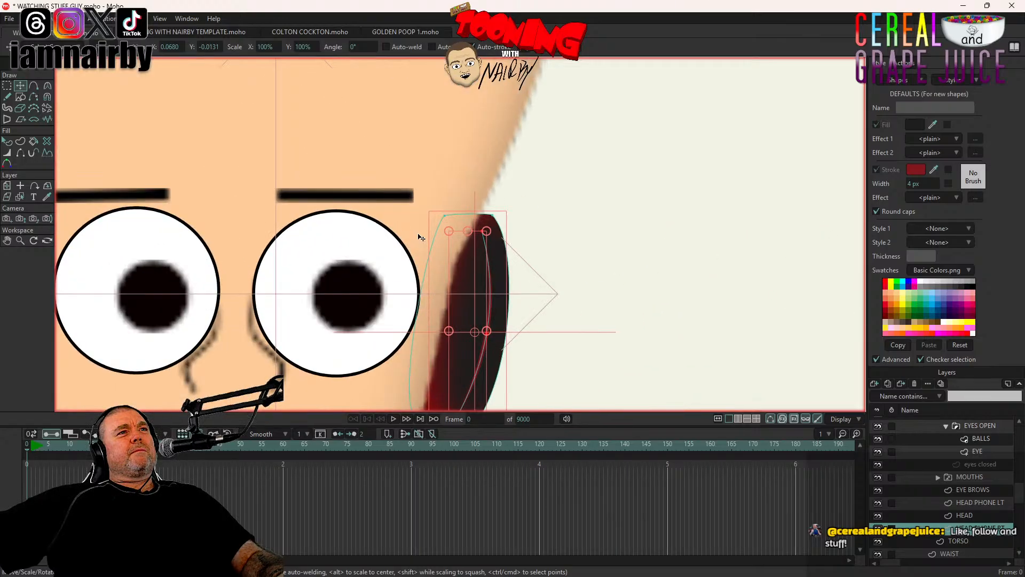
{"action": "left_click_drag", "start_coordinate": [419, 237], "coordinate": [409, 155]}
{"action": "scroll", "coordinate": [504, 204], "scroll_direction": "down", "scroll_amount": 2}
Step: Clear the point selection and preview-render the current frame at default zoom to check the headphones
{"action": "left_click", "coordinate": [25, 18]}
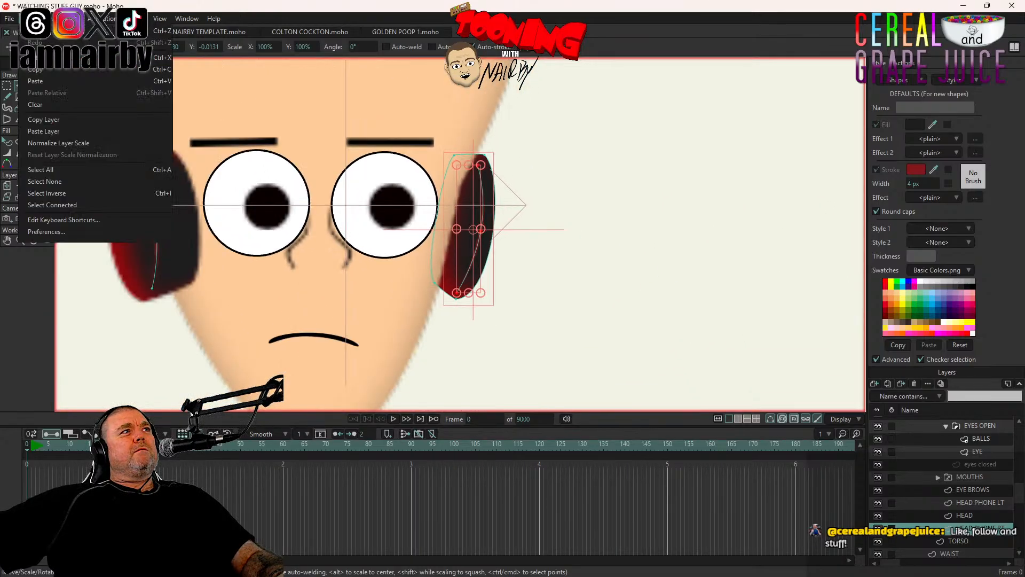
{"action": "left_click", "coordinate": [52, 182]}
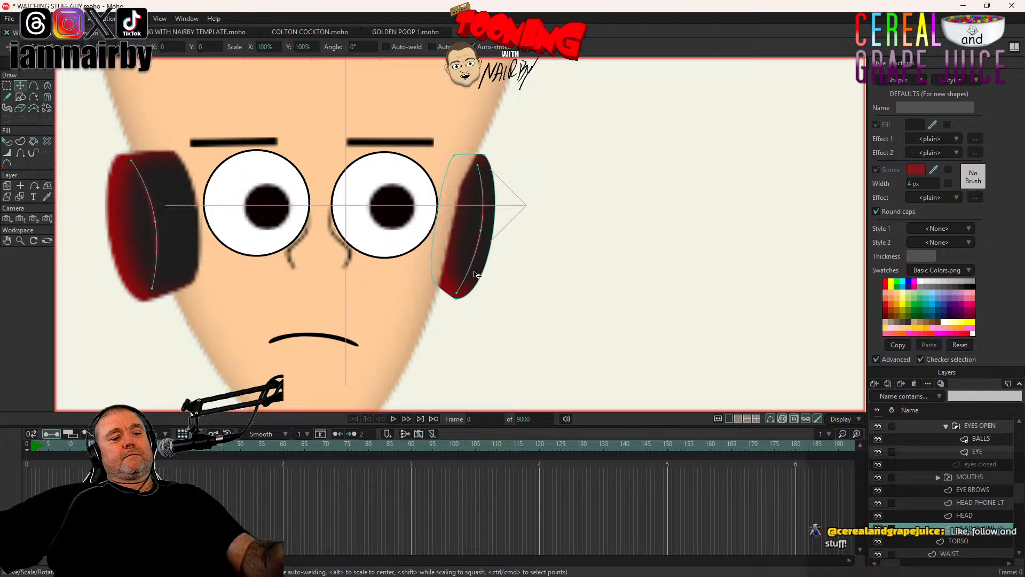
{"action": "key", "text": "ctrl+r"}
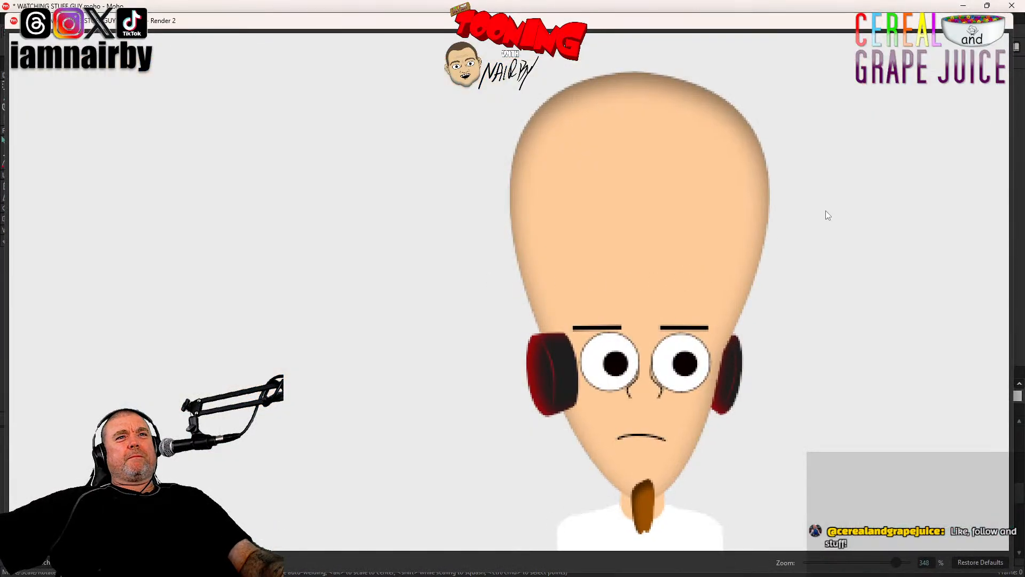
{"action": "left_click", "coordinate": [985, 561]}
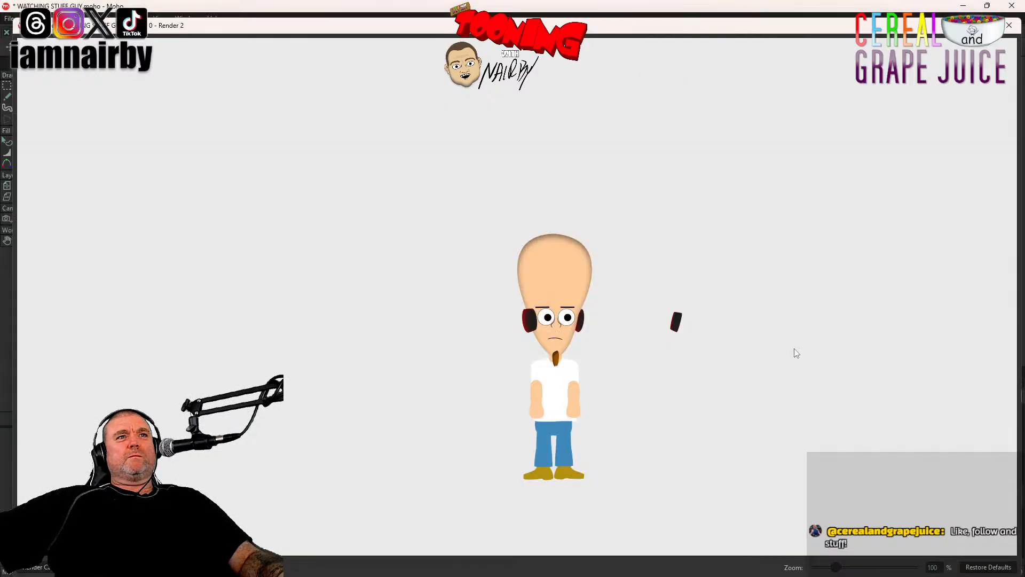
{"action": "left_click", "coordinate": [1009, 26]}
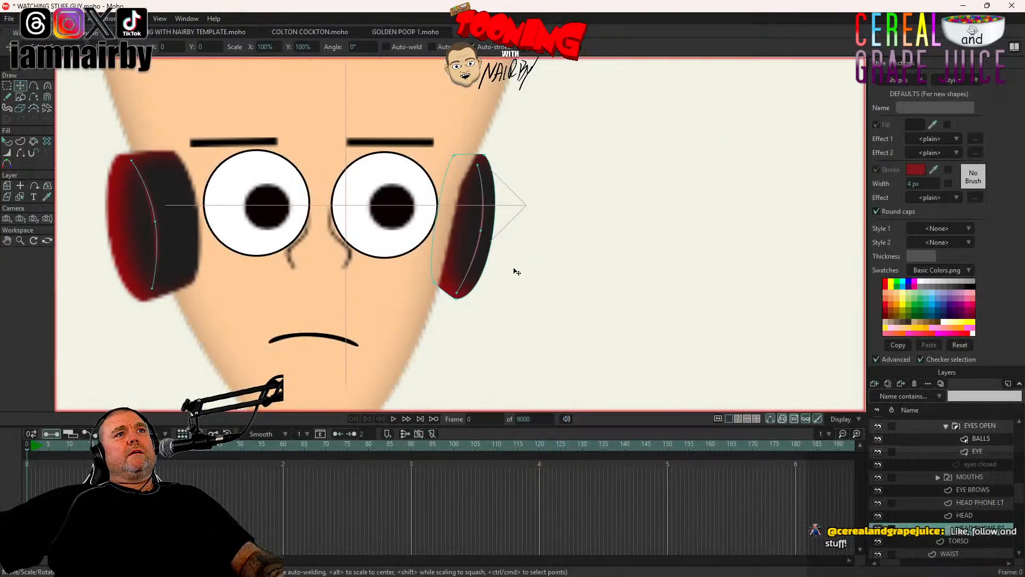
Step: Move the right ear cup's bottom corner point inward and slightly up toward the face
{"action": "scroll", "coordinate": [516, 271], "scroll_direction": "up", "scroll_amount": 1}
{"action": "double_click", "coordinate": [479, 249]}
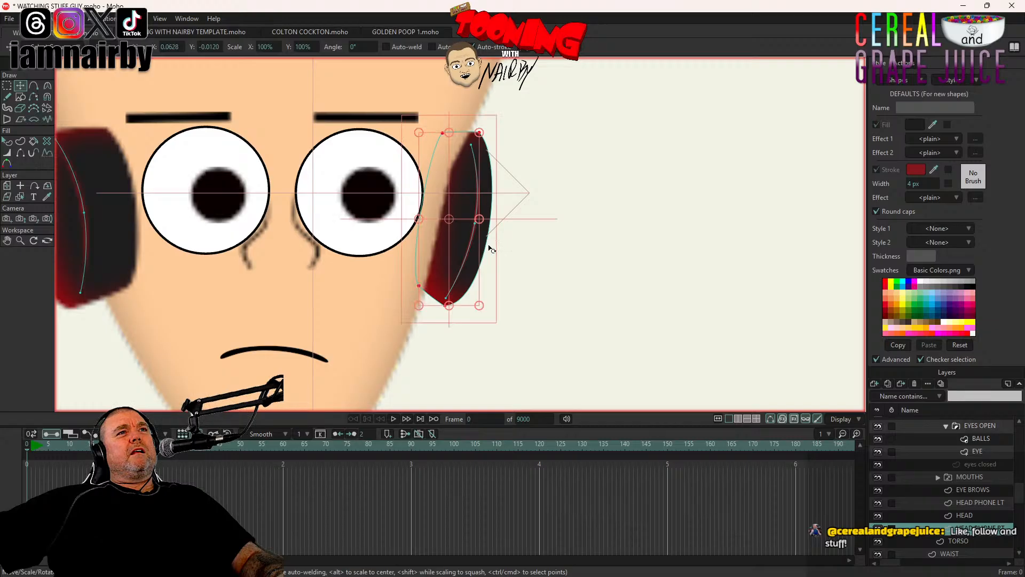
{"action": "left_click", "coordinate": [24, 18]}
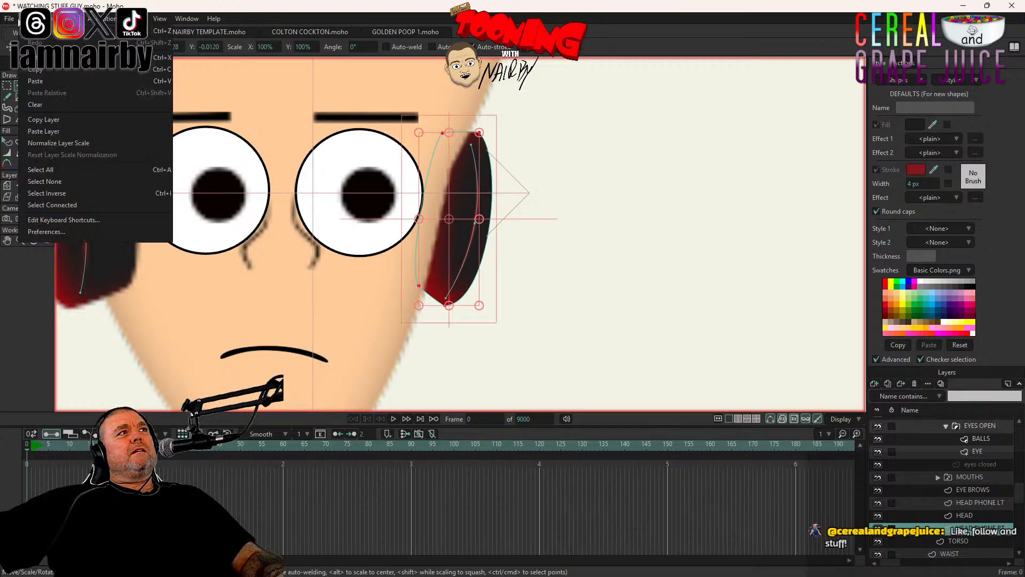
{"action": "left_click", "coordinate": [47, 181]}
{"action": "left_click_drag", "start_coordinate": [445, 306], "coordinate": [415, 287]}
Step: Shift the right ear cup's red line inward and slightly up to follow the adjusted cup outline
{"action": "left_click", "coordinate": [470, 253]}
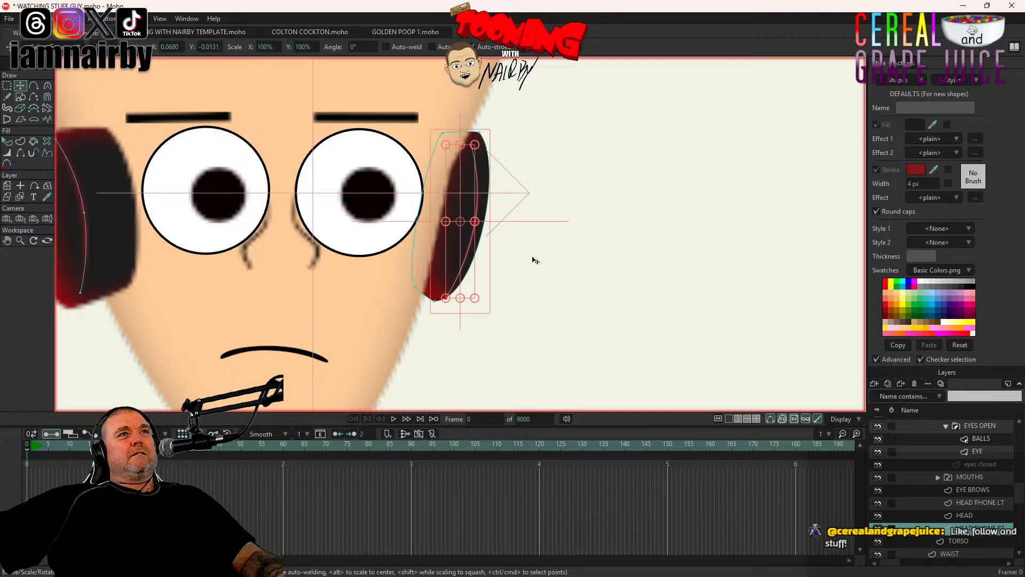
{"action": "left_click_drag", "start_coordinate": [531, 258], "coordinate": [517, 276]}
{"action": "left_click", "coordinate": [539, 276]}
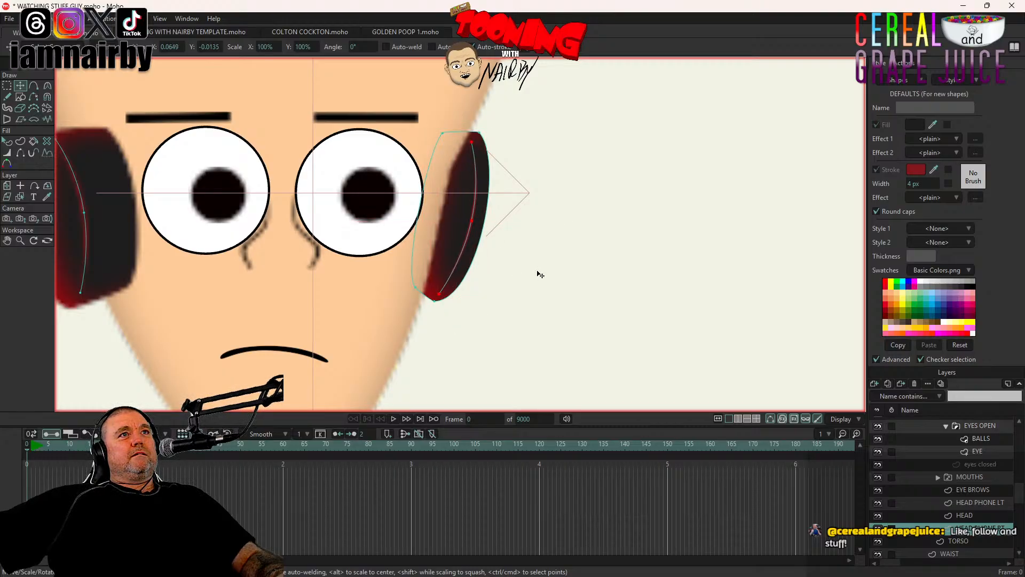
{"action": "left_click_drag", "start_coordinate": [538, 271], "coordinate": [538, 271]}
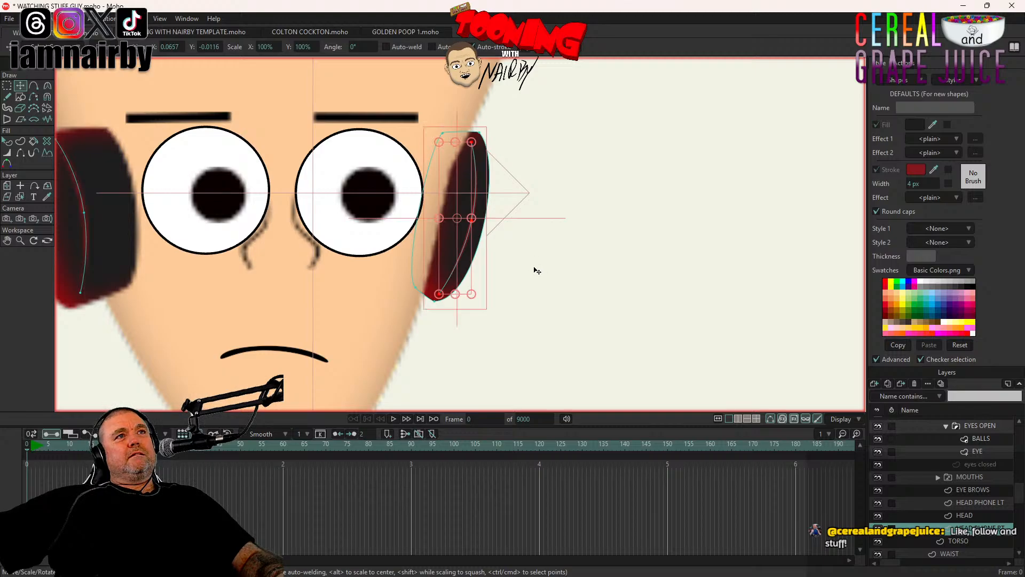
{"action": "scroll", "coordinate": [537, 271], "scroll_direction": "down", "scroll_amount": 5}
{"action": "scroll", "coordinate": [538, 270], "scroll_direction": "up", "scroll_amount": 5}
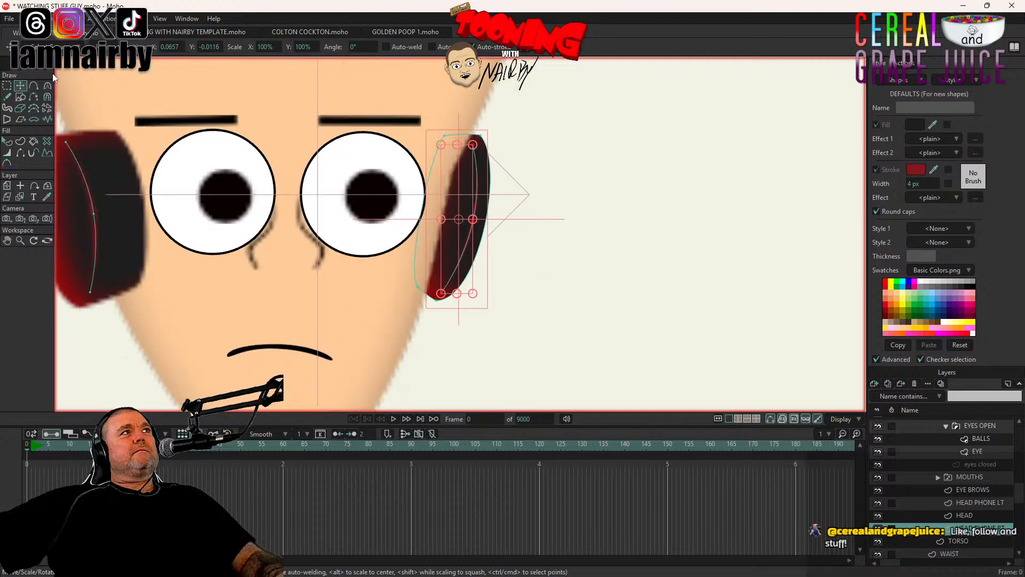
Step: Try to adjust the curvature of the HEAD layer's outline point beside the right ear cup
{"action": "left_click", "coordinate": [961, 516]}
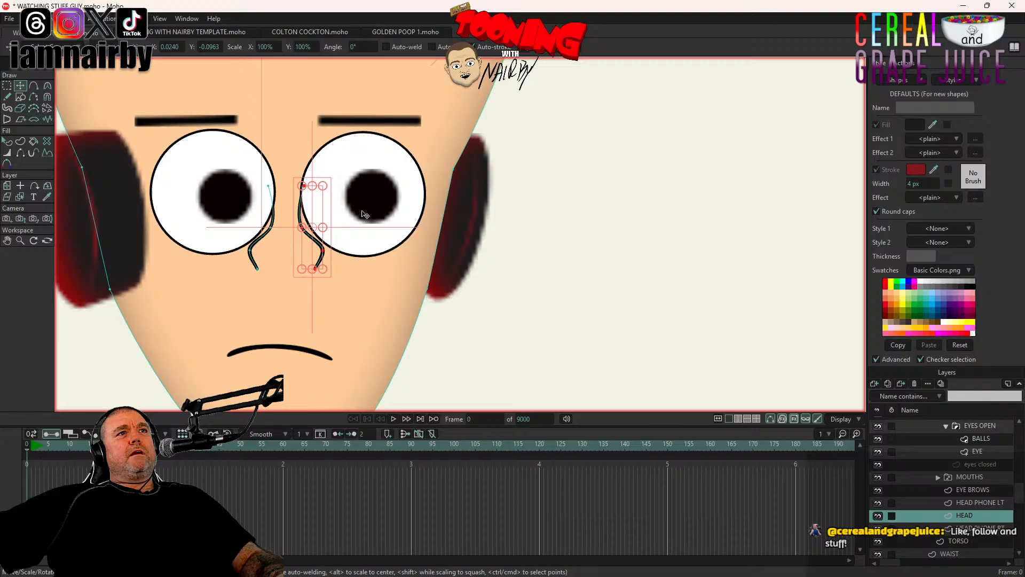
{"action": "left_click", "coordinate": [454, 169]}
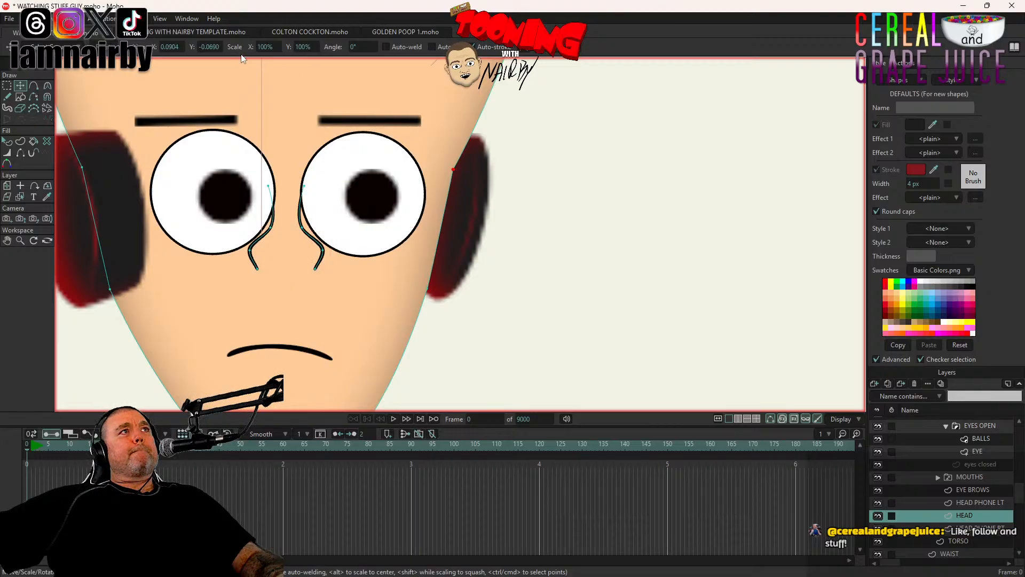
{"action": "left_click", "coordinate": [47, 85]}
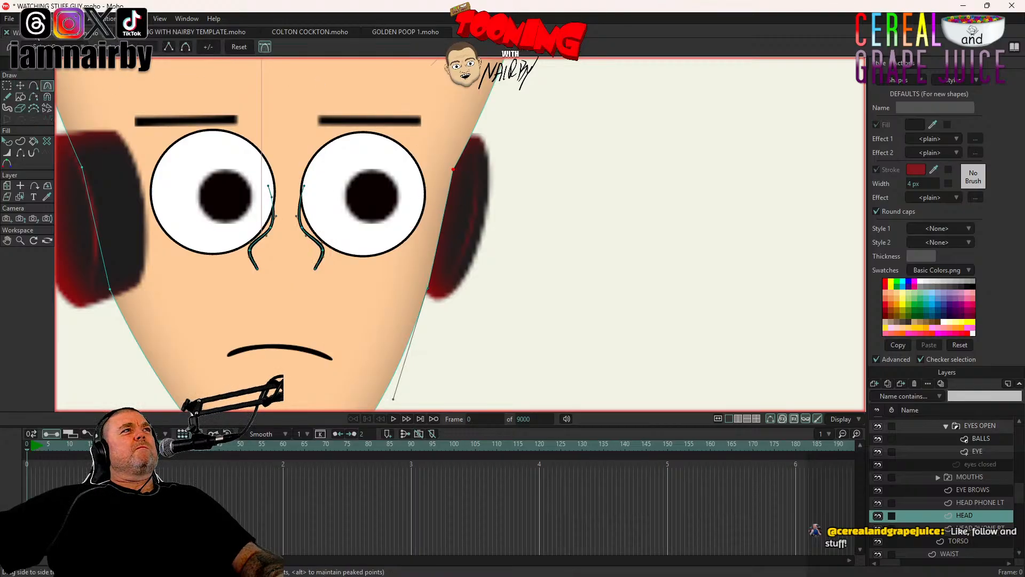
{"action": "left_click", "coordinate": [29, 18]}
{"action": "key", "text": "Return"}
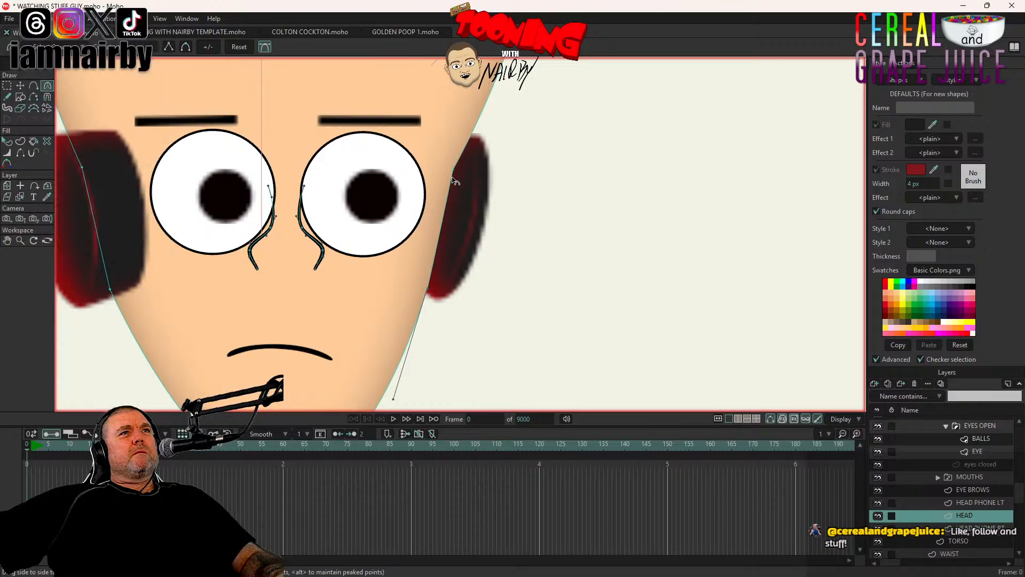
{"action": "left_click", "coordinate": [454, 170]}
{"action": "left_click_drag", "start_coordinate": [455, 160], "coordinate": [452, 181]}
{"action": "left_click", "coordinate": [451, 185]}
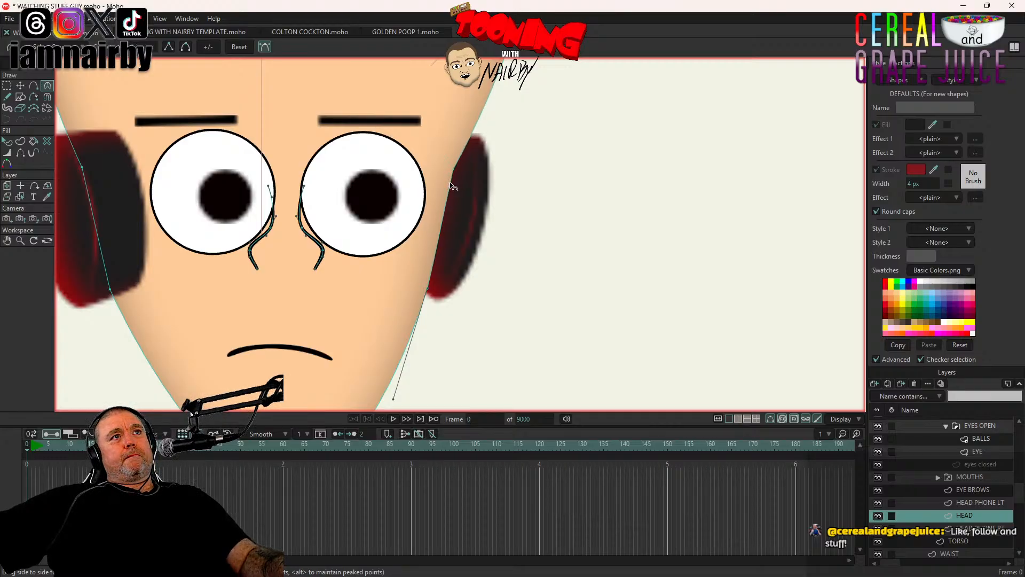
Step: Move the head outline point beside the right ear cup slightly outward and down
{"action": "key", "text": "t"}
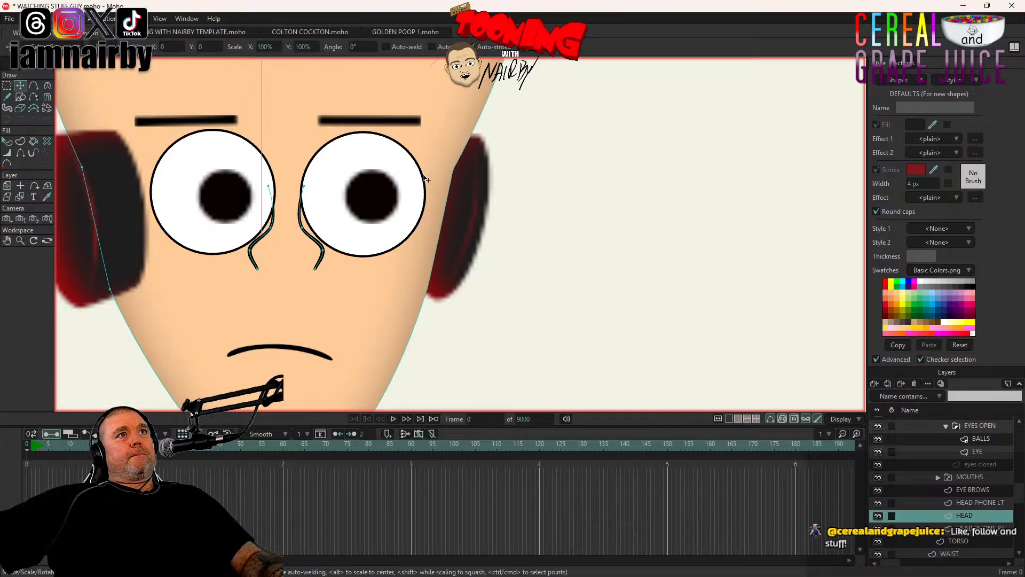
{"action": "left_click", "coordinate": [455, 174]}
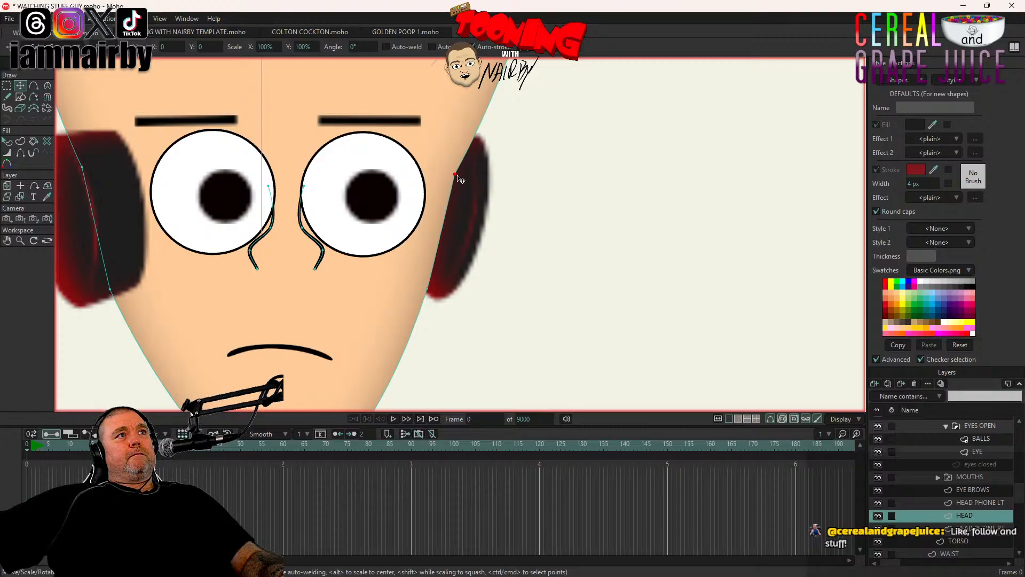
{"action": "key", "text": "c"}
{"action": "scroll", "coordinate": [460, 179], "scroll_direction": "down", "scroll_amount": 3}
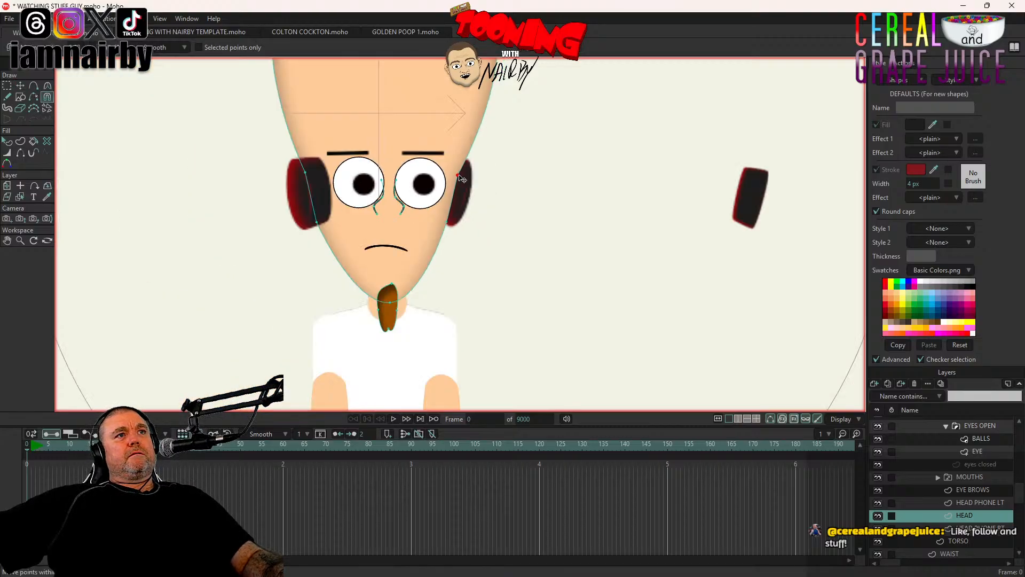
{"action": "scroll", "coordinate": [462, 179], "scroll_direction": "down", "scroll_amount": 3}
{"action": "scroll", "coordinate": [323, 163], "scroll_direction": "up", "scroll_amount": 1}
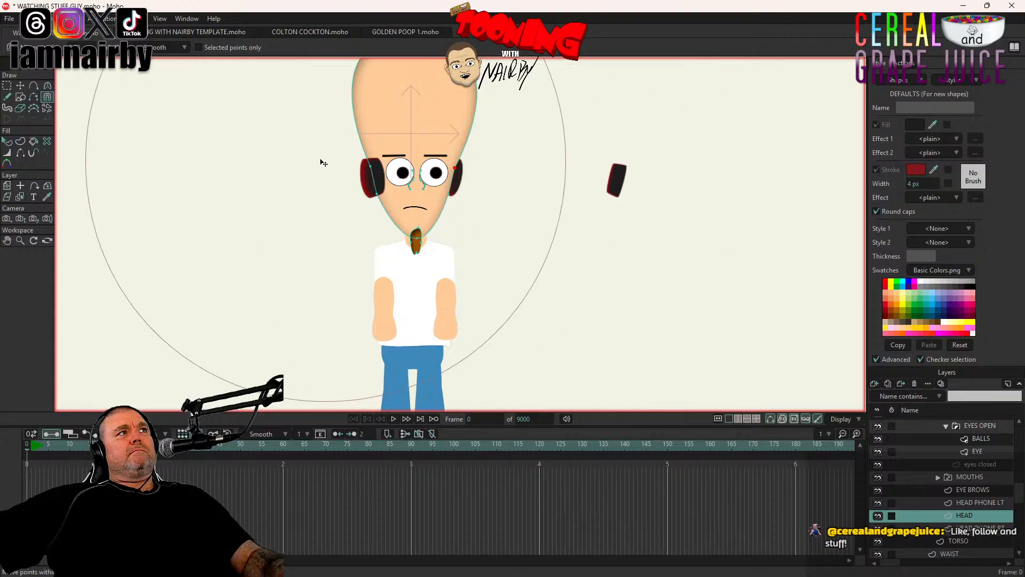
{"action": "scroll", "coordinate": [323, 163], "scroll_direction": "up", "scroll_amount": 1}
{"action": "key", "text": "c"}
{"action": "scroll", "coordinate": [527, 181], "scroll_direction": "up", "scroll_amount": 2}
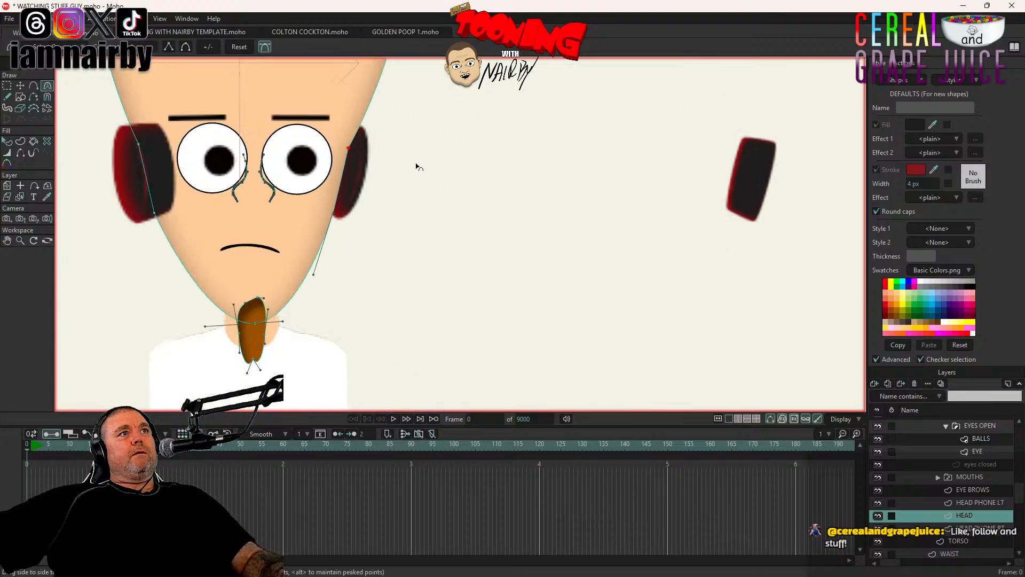
{"action": "left_click_drag", "start_coordinate": [419, 167], "coordinate": [502, 190]}
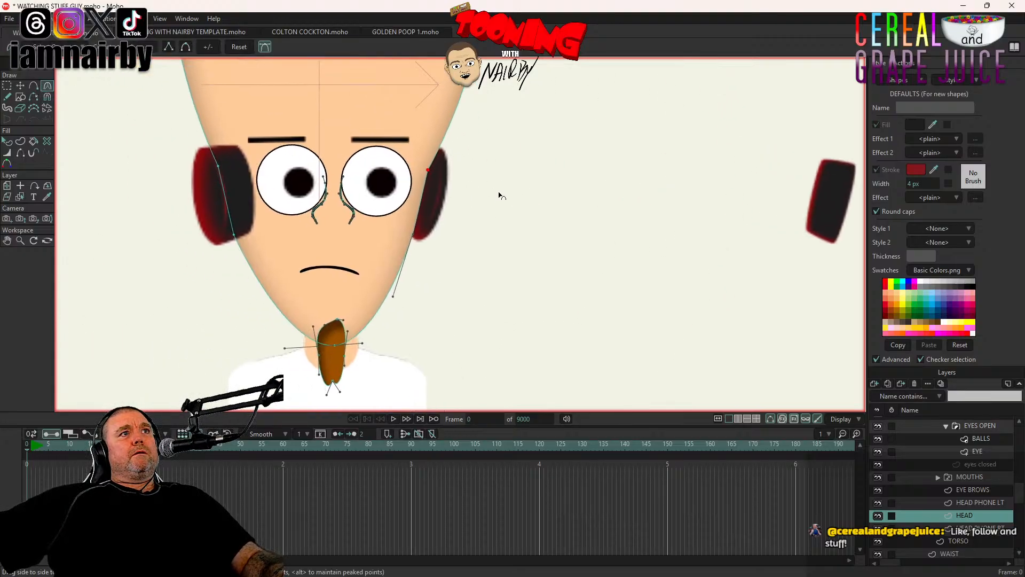
Step: Shift the MOUTHS layer slightly to the right on the face
{"action": "left_click", "coordinate": [959, 477]}
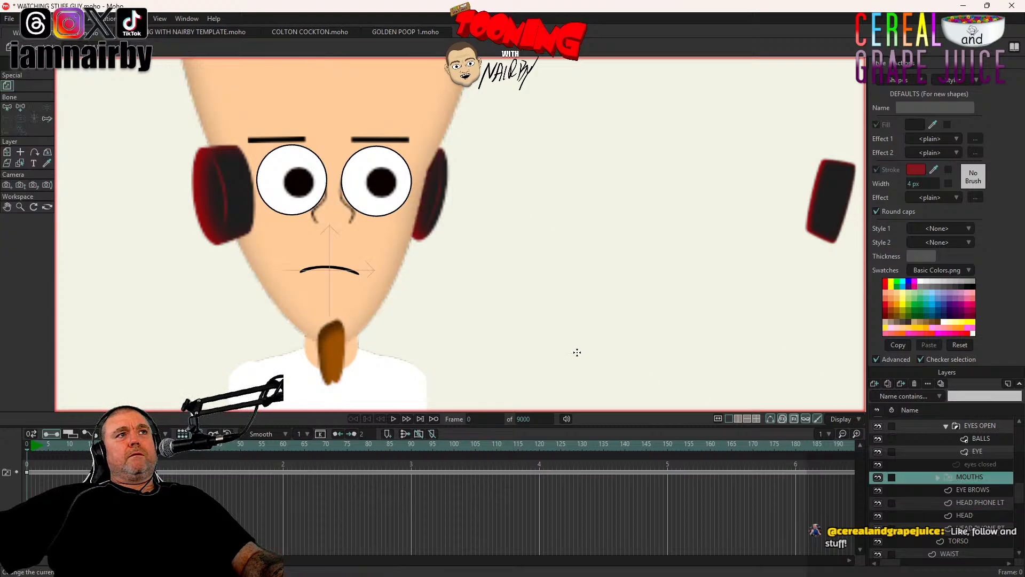
{"action": "left_click", "coordinate": [7, 152]}
{"action": "left_click_drag", "start_coordinate": [101, 254], "coordinate": [117, 255]}
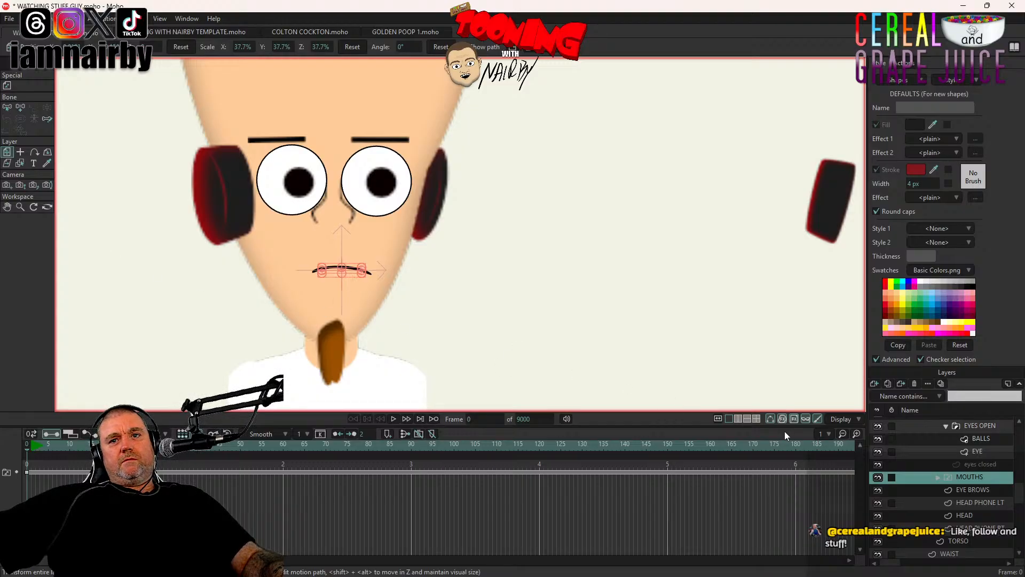
Step: Shift the EYES layer slightly to the right so the eyes sit closer to the right ear cup
{"action": "scroll", "coordinate": [992, 424], "scroll_direction": "up", "scroll_amount": 2}
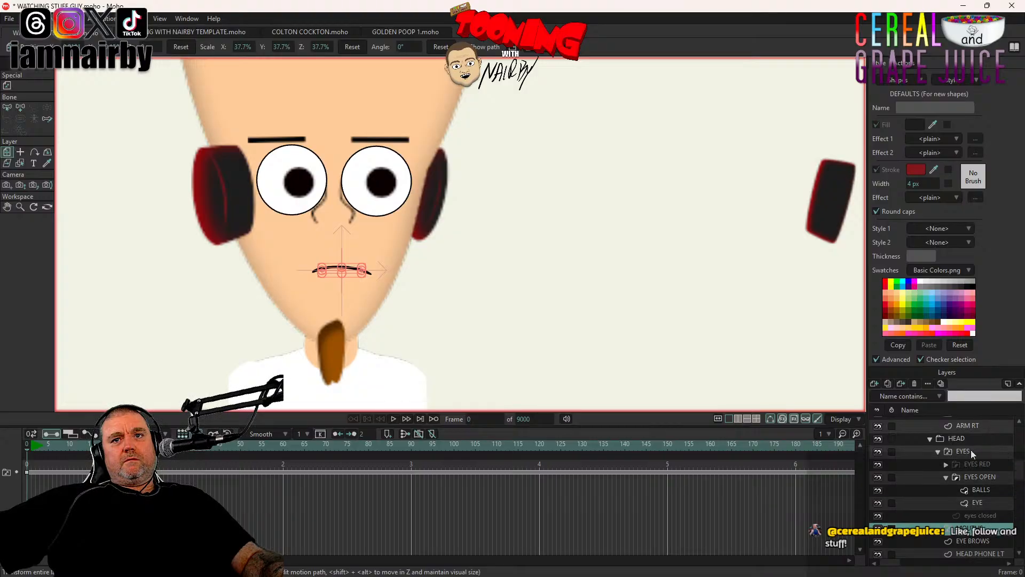
{"action": "left_click", "coordinate": [966, 451]}
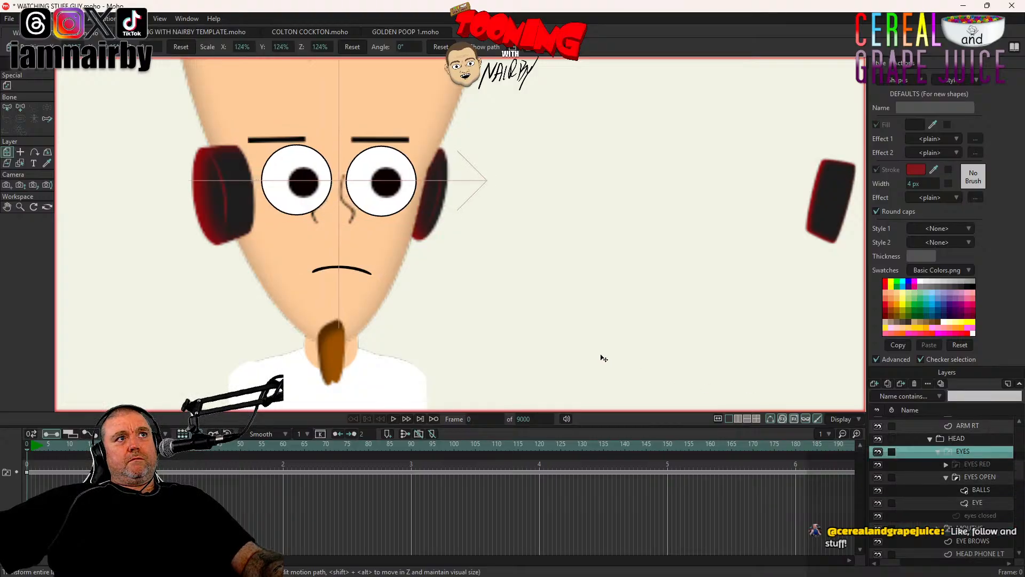
{"action": "left_click_drag", "start_coordinate": [603, 358], "coordinate": [607, 359]}
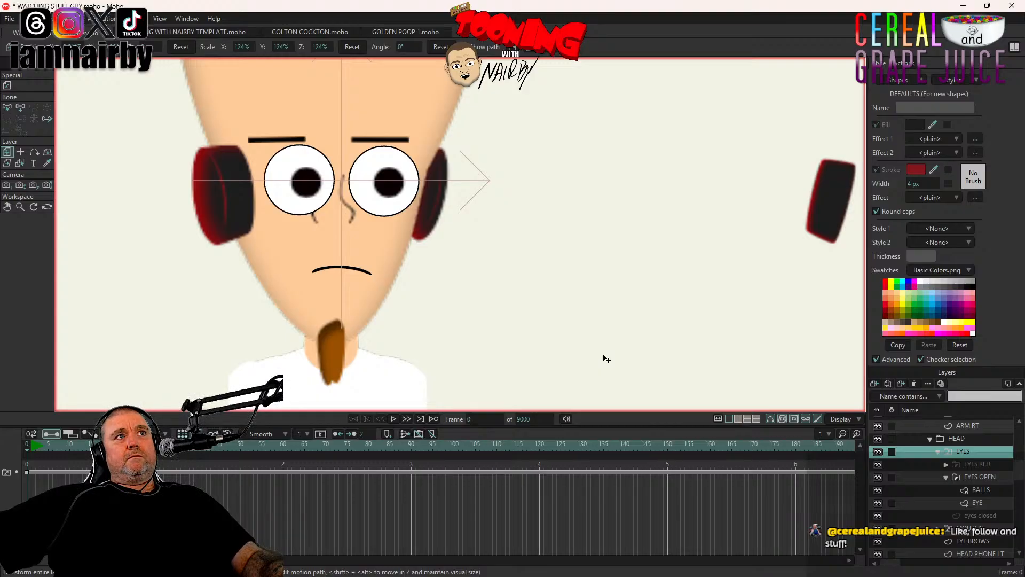
Step: Shift both nose lines on the HEAD layer slightly right to sit between the eyes, and preview the rendered frame
{"action": "scroll", "coordinate": [980, 536], "scroll_direction": "down", "scroll_amount": 1}
{"action": "left_click", "coordinate": [966, 528]}
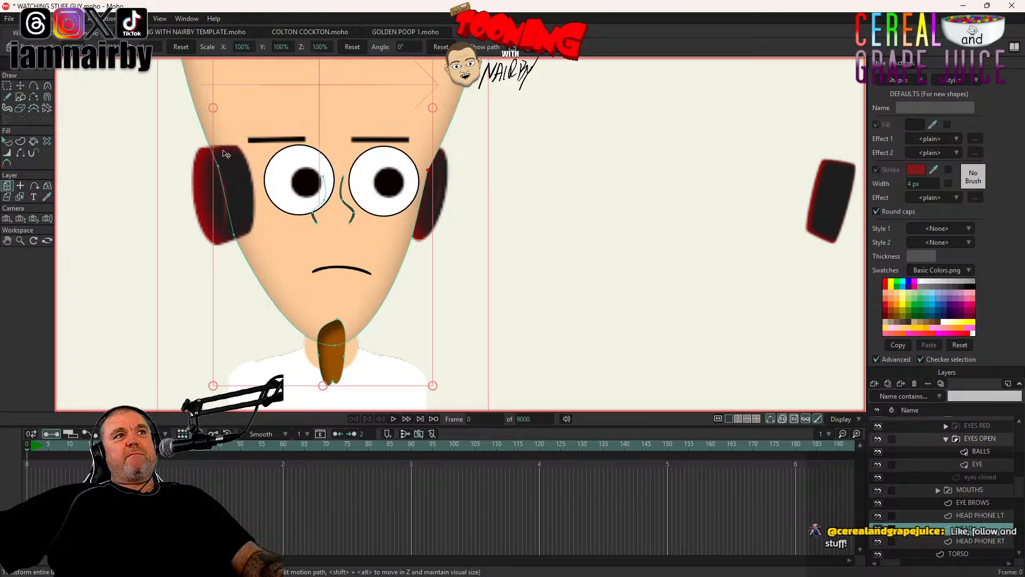
{"action": "left_click", "coordinate": [20, 87]}
{"action": "scroll", "coordinate": [515, 238], "scroll_direction": "up", "scroll_amount": 2}
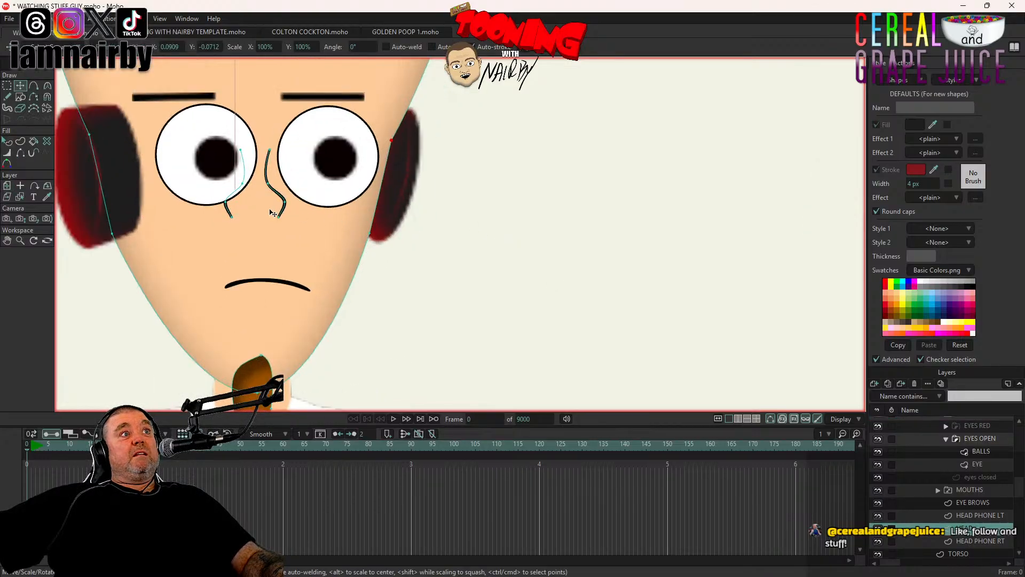
{"action": "double_click", "coordinate": [283, 211]}
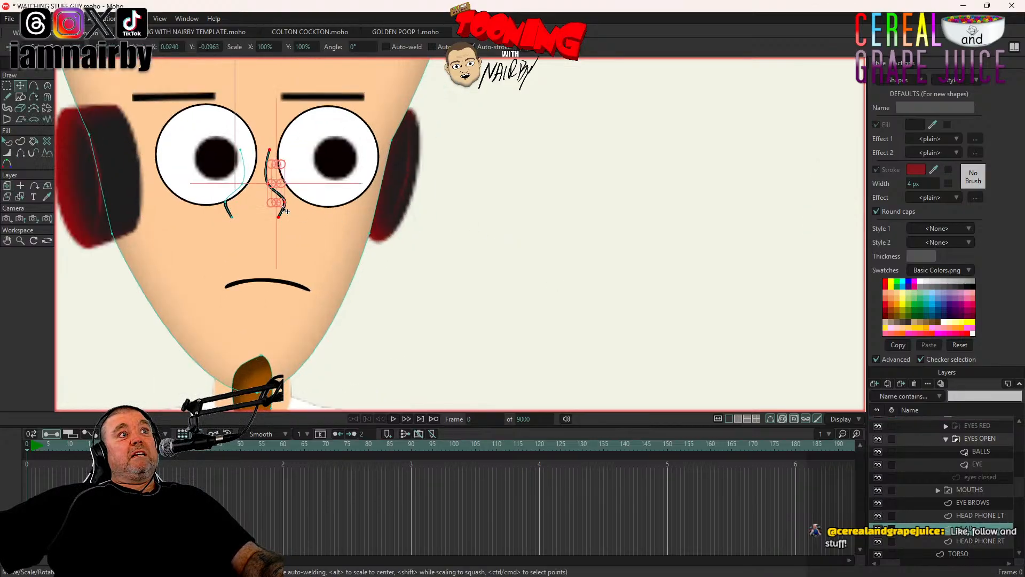
{"action": "left_click", "coordinate": [227, 210], "text": "shift"}
{"action": "left_click_drag", "start_coordinate": [190, 243], "coordinate": [202, 243]}
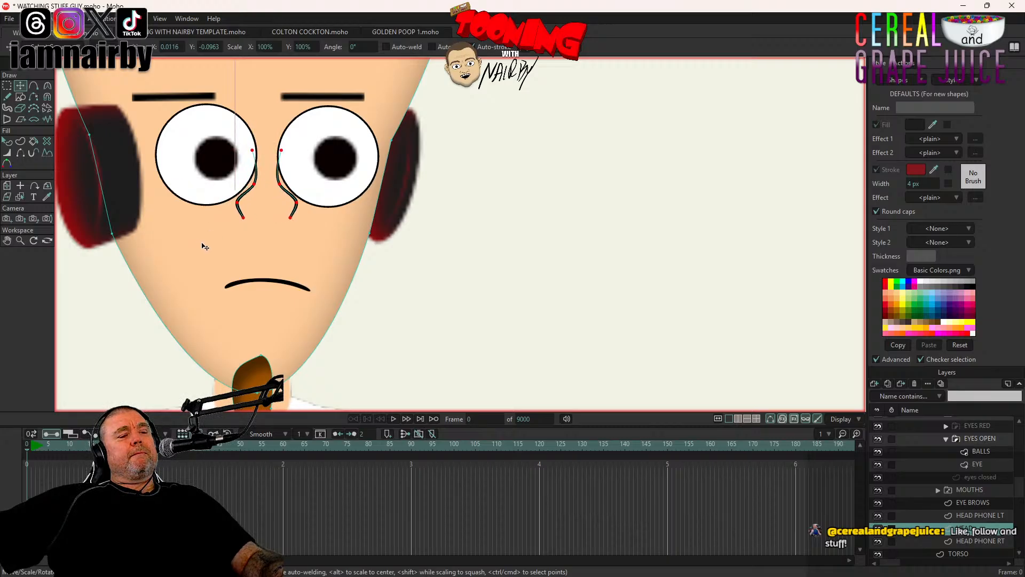
{"action": "key", "text": "ctrl+r"}
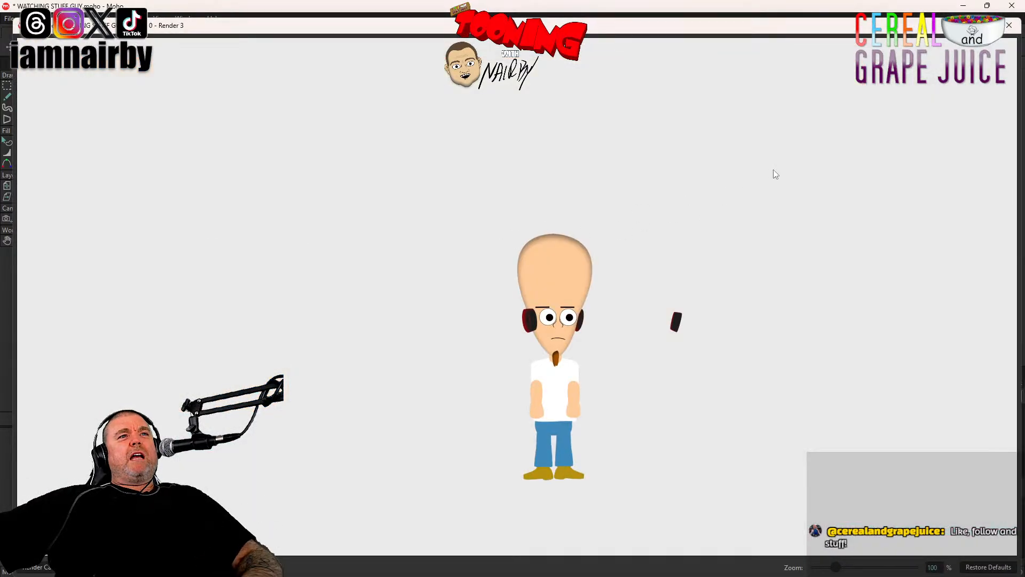
{"action": "left_click", "coordinate": [1014, 31]}
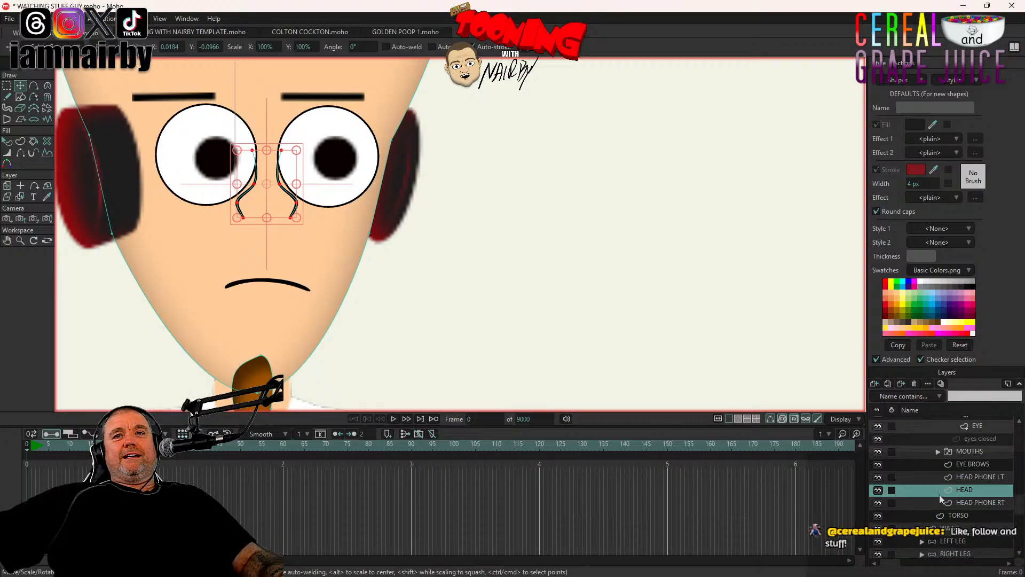
Step: Shift the EYE BROWS layer slightly to the right so the brows sit above the eyes
{"action": "scroll", "coordinate": [940, 494], "scroll_direction": "up", "scroll_amount": 3}
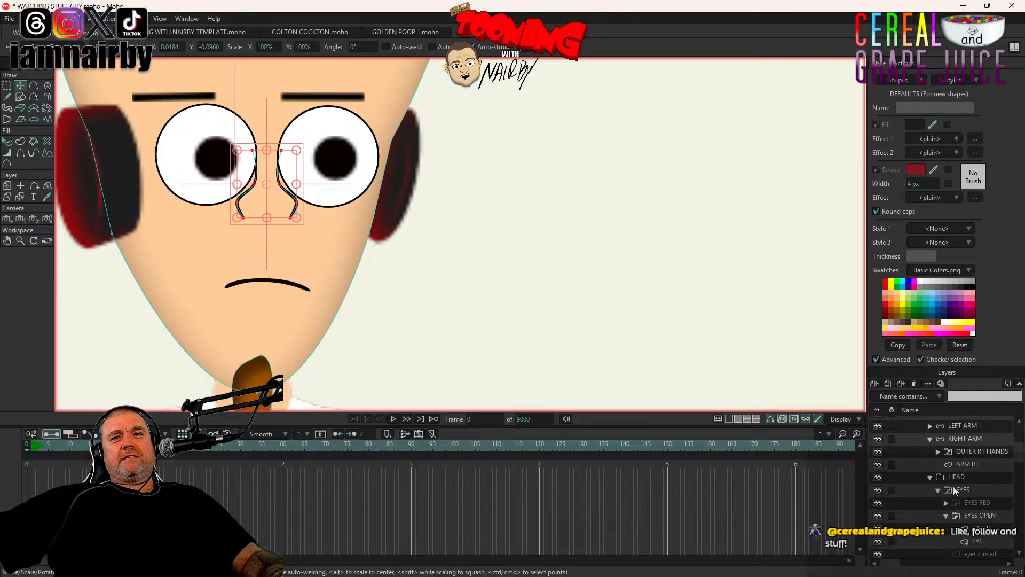
{"action": "left_click", "coordinate": [938, 489]}
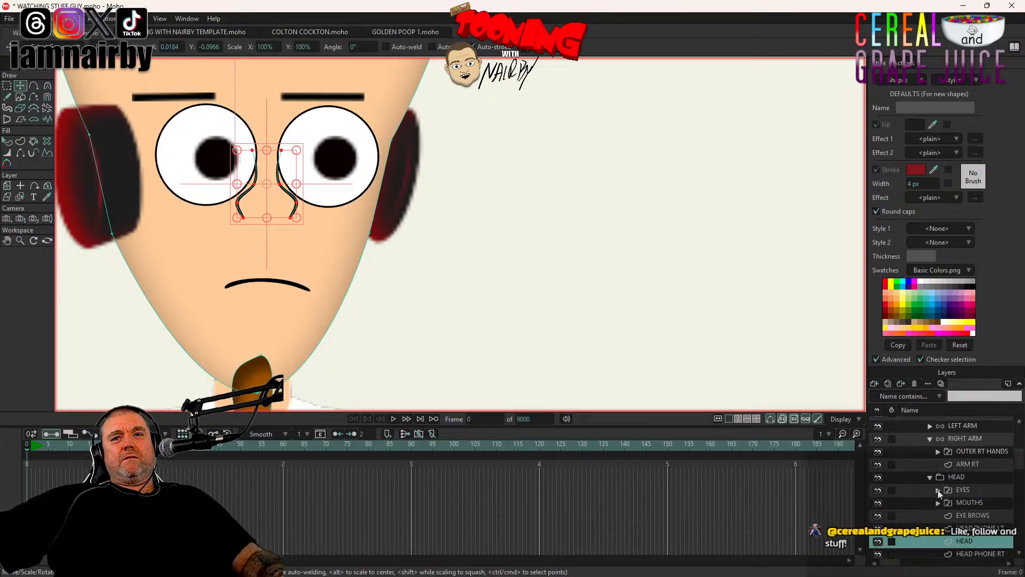
{"action": "left_click", "coordinate": [972, 515]}
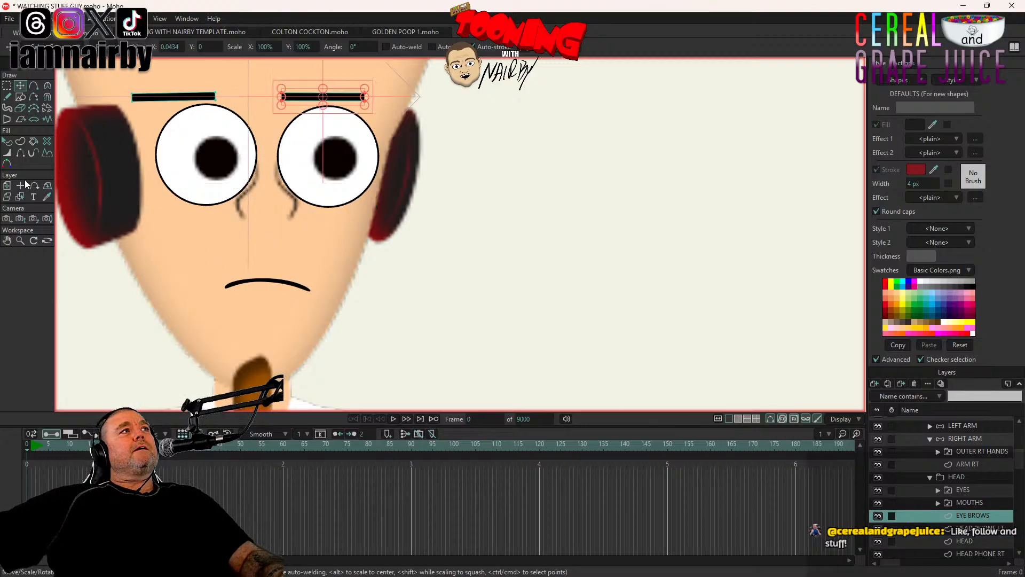
{"action": "left_click", "coordinate": [7, 185]}
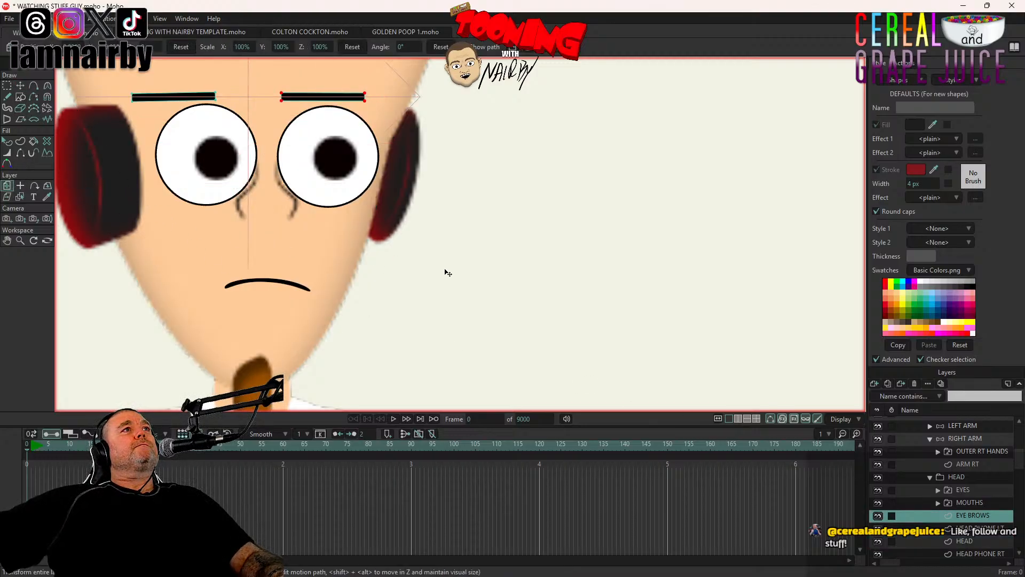
{"action": "left_click_drag", "start_coordinate": [447, 273], "coordinate": [457, 270]}
Step: Preview the rendered character with the repositioned eyebrows and save the project
{"action": "key", "text": "ctrl+r"}
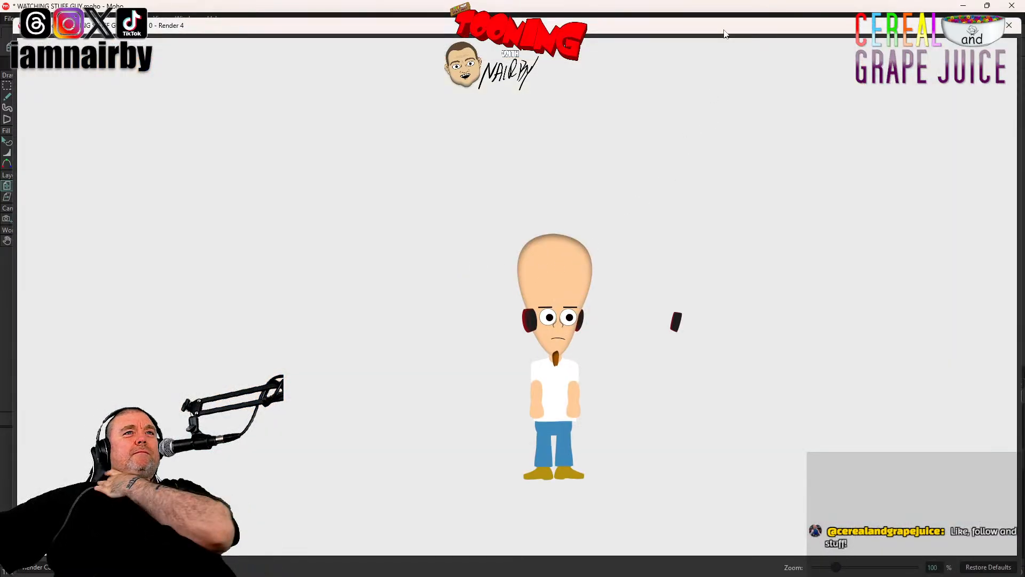
{"action": "left_click", "coordinate": [1009, 25]}
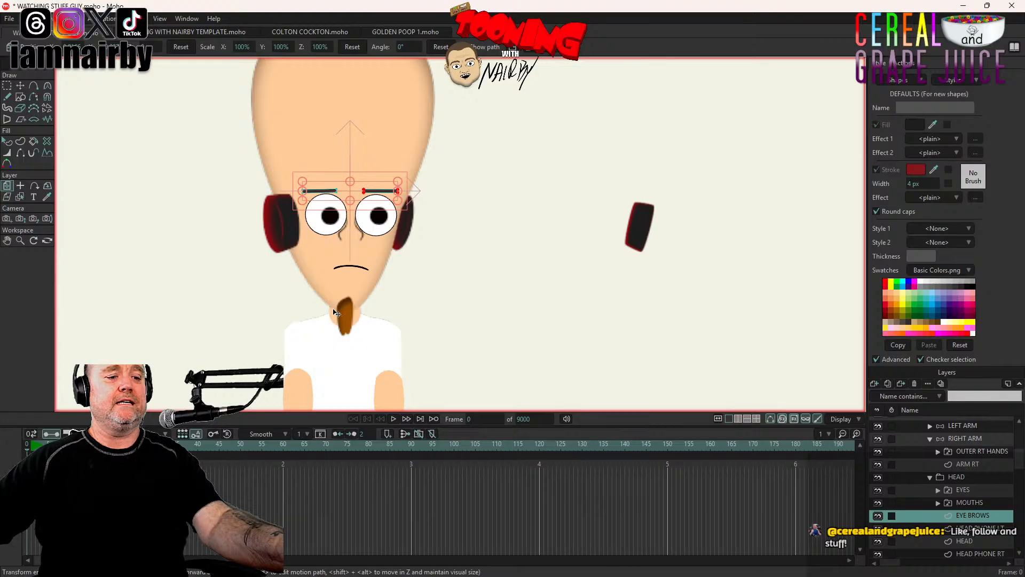
{"action": "key", "text": "ctrl+s"}
Step: Open the recent project TOLLIVER YORK GRANTHAMSHIRETON.moho
{"action": "left_click", "coordinate": [9, 18]}
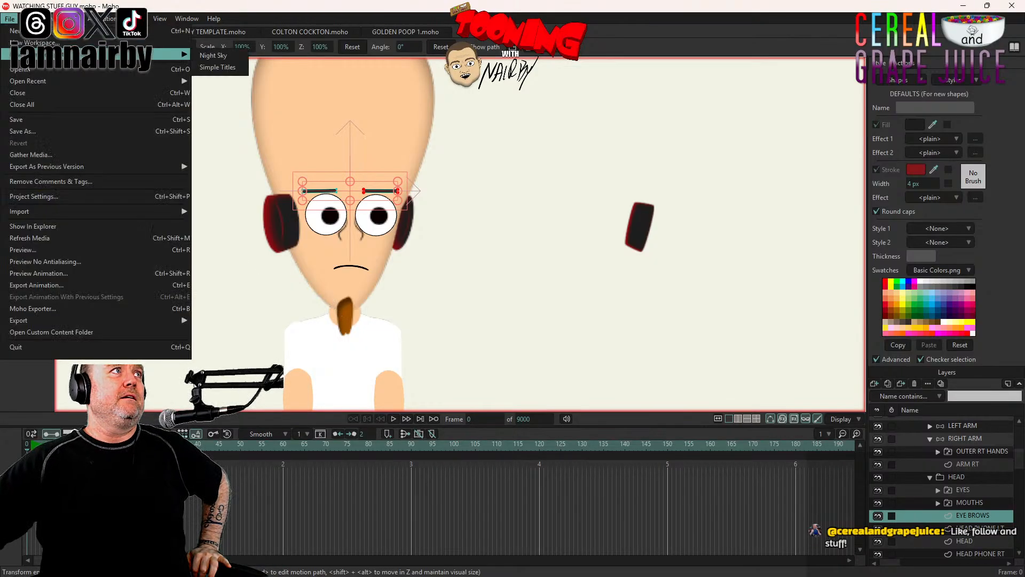
{"action": "mouse_move", "coordinate": [135, 80]}
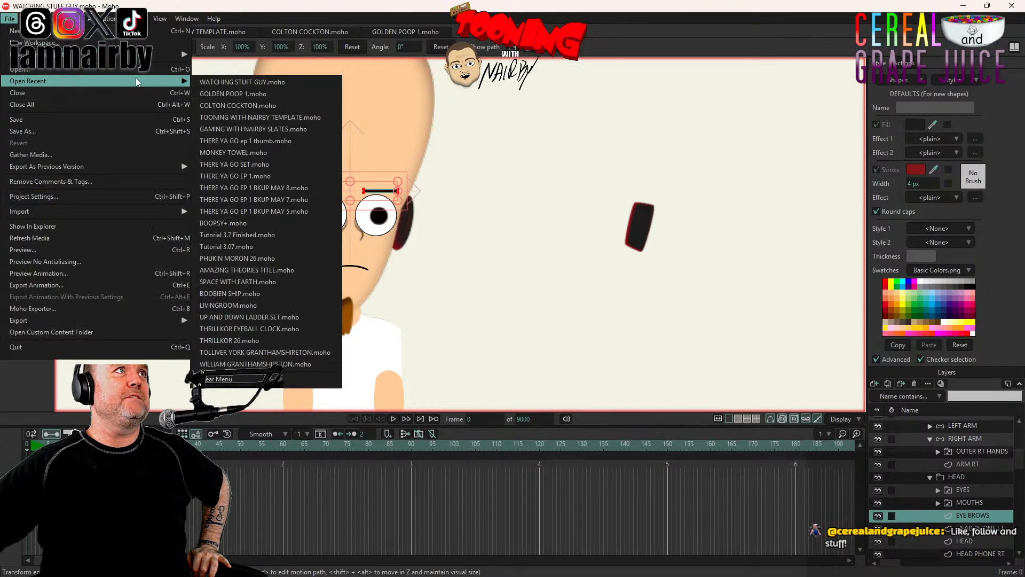
{"action": "left_click", "coordinate": [261, 352]}
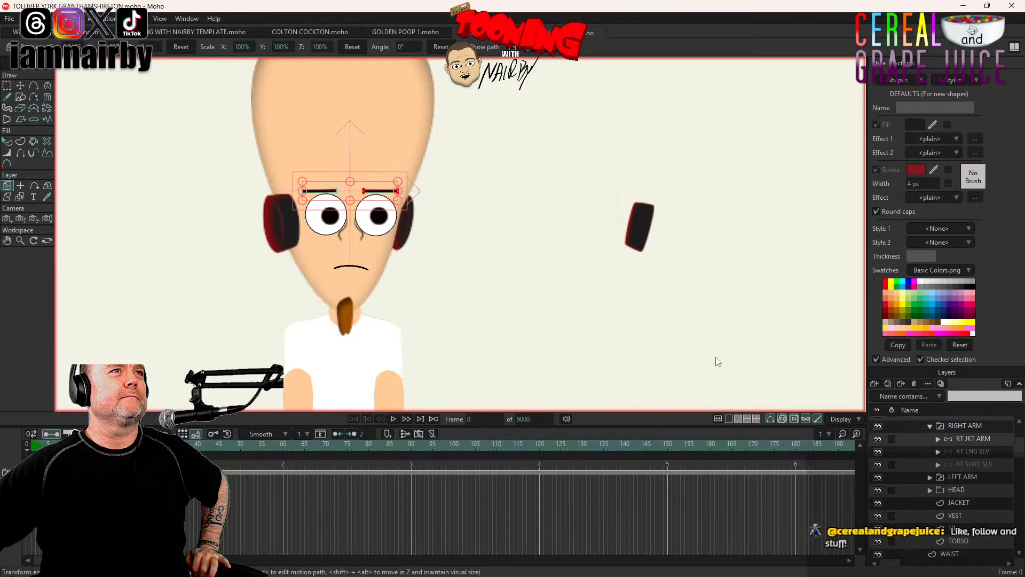
Step: Examine the EYES group inside Tolliver's HEAD, including its eyes closed layer
{"action": "scroll", "coordinate": [950, 479], "scroll_direction": "up", "scroll_amount": 2}
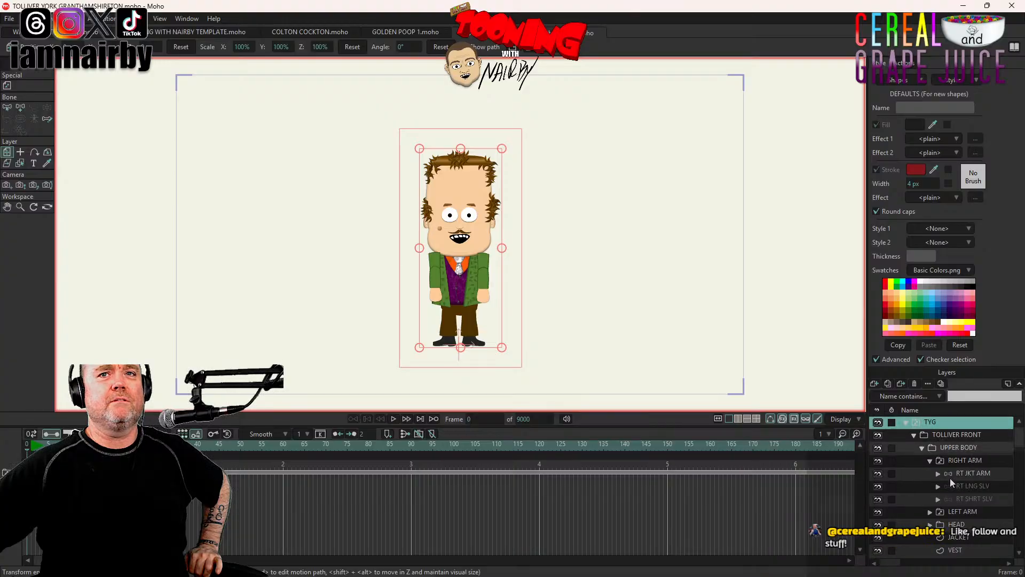
{"action": "scroll", "coordinate": [941, 480], "scroll_direction": "down", "scroll_amount": 2}
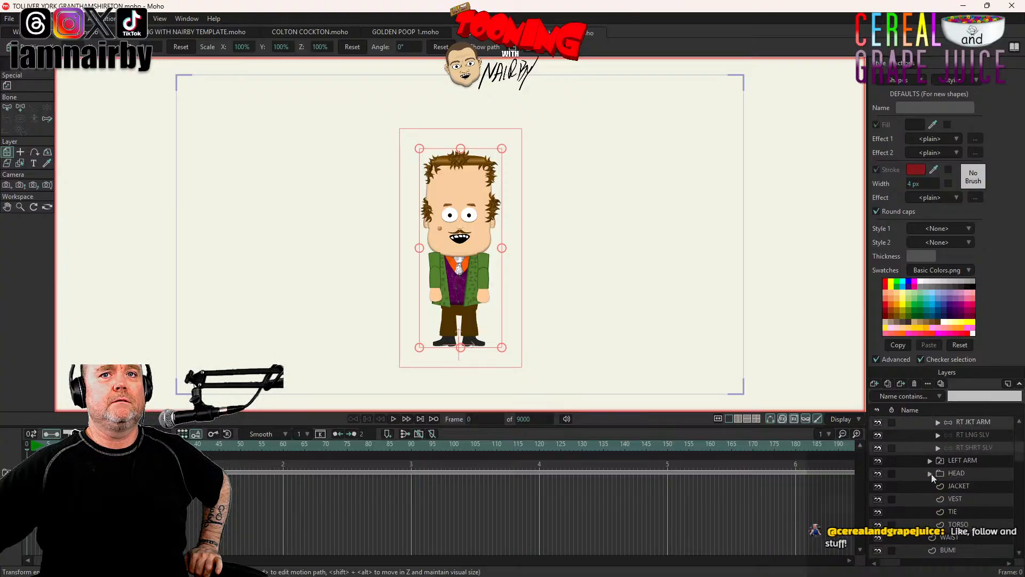
{"action": "left_click", "coordinate": [931, 473]}
{"action": "scroll", "coordinate": [949, 486], "scroll_direction": "down", "scroll_amount": 1}
{"action": "scroll", "coordinate": [950, 481], "scroll_direction": "down", "scroll_amount": 1}
{"action": "left_click", "coordinate": [939, 460]}
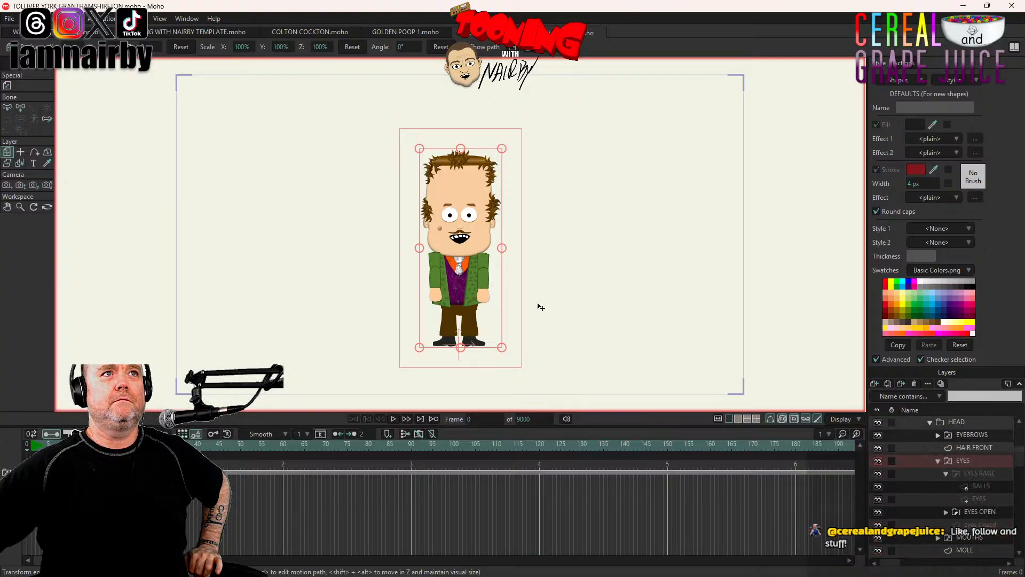
{"action": "scroll", "coordinate": [430, 217], "scroll_direction": "up", "scroll_amount": 4}
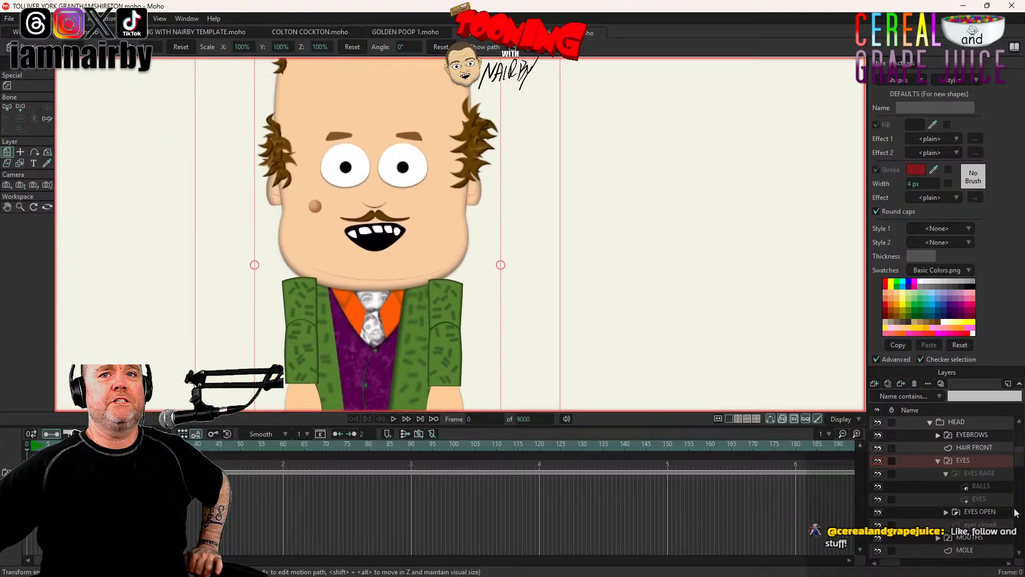
{"action": "left_click", "coordinate": [978, 527]}
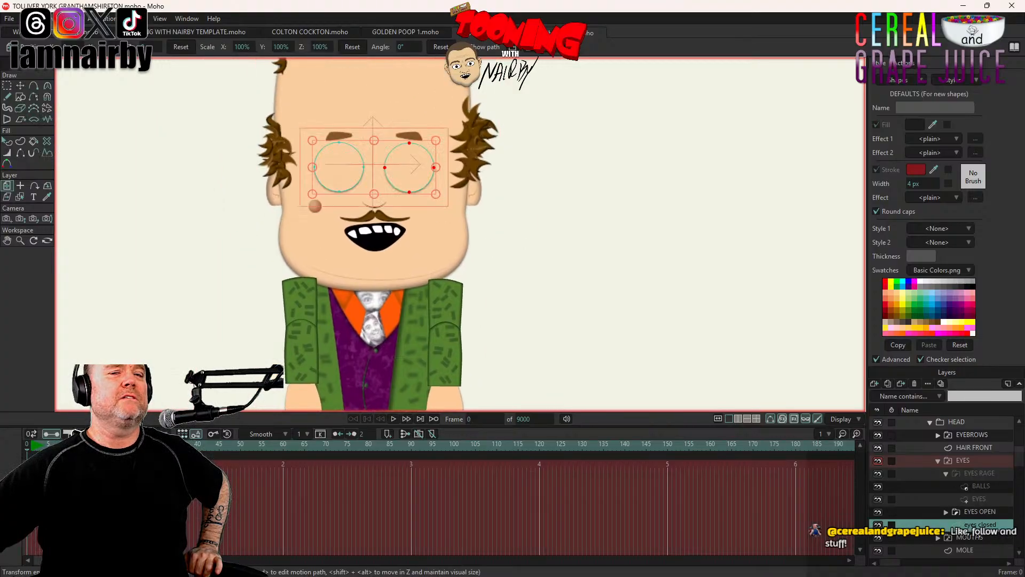
Step: Open the recent project WILLIAM GRANTHAMSHIRETON.moho
{"action": "left_click", "coordinate": [9, 18]}
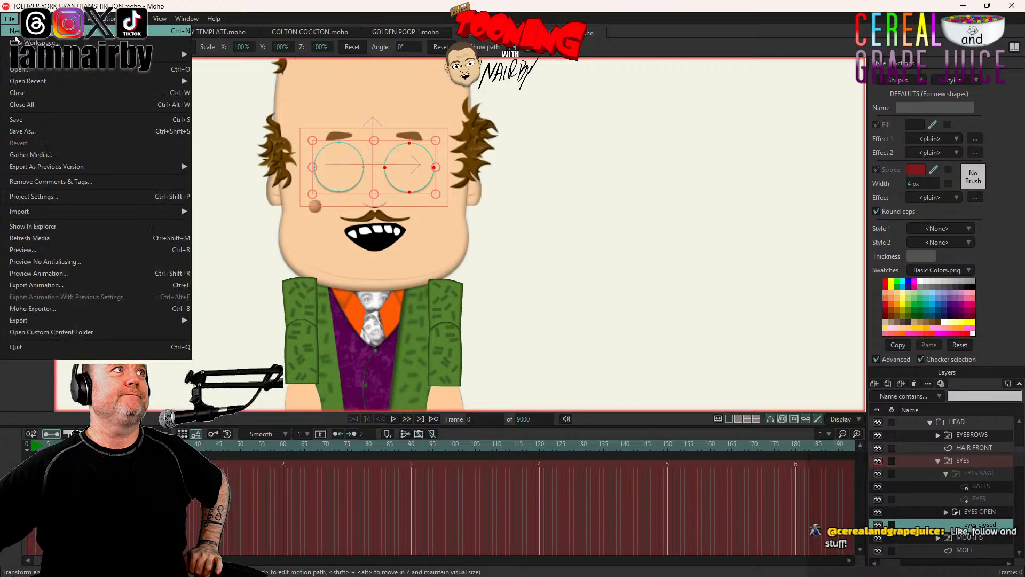
{"action": "mouse_move", "coordinate": [21, 80]}
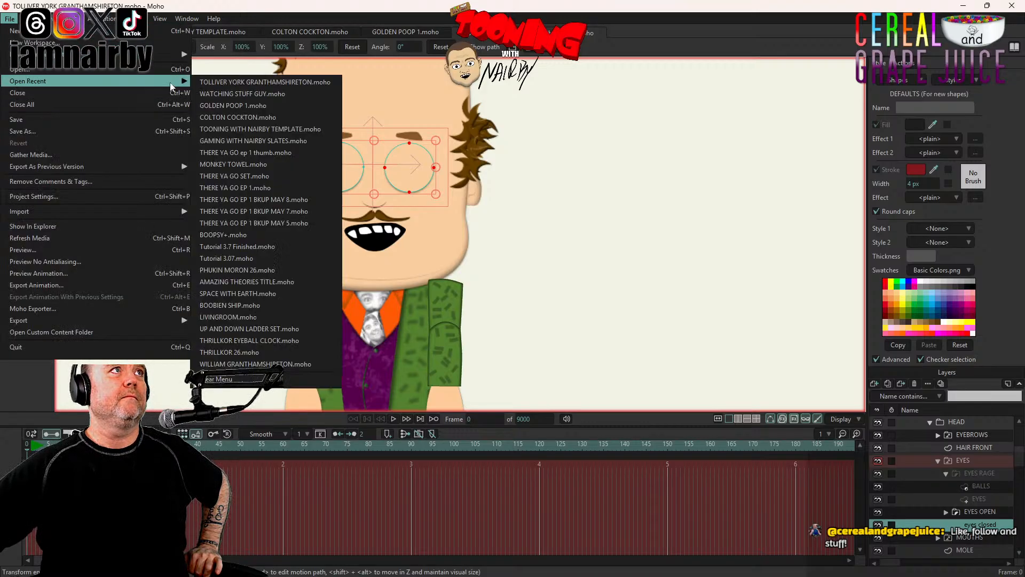
{"action": "mouse_move", "coordinate": [176, 81]}
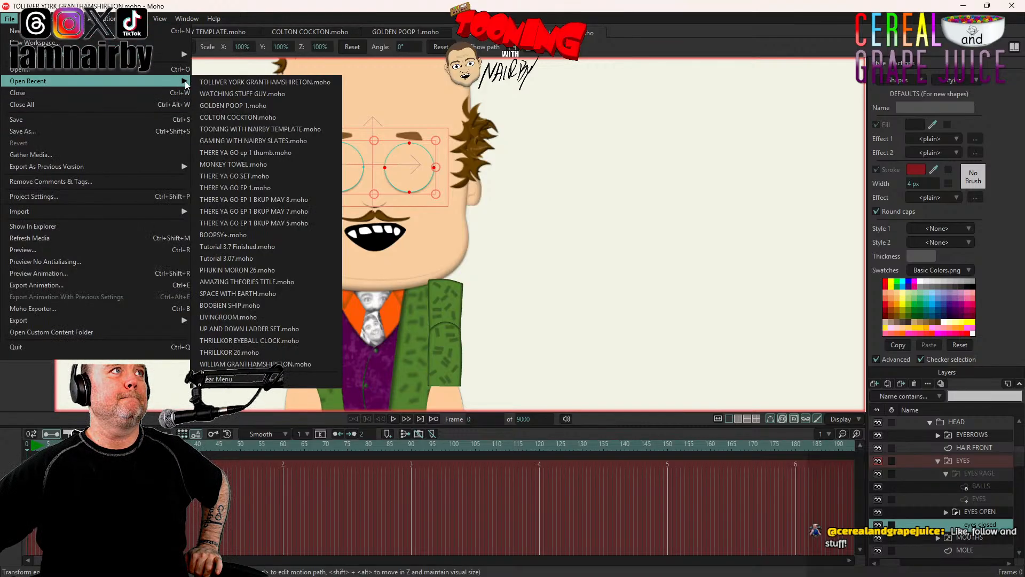
{"action": "left_click", "coordinate": [288, 364]}
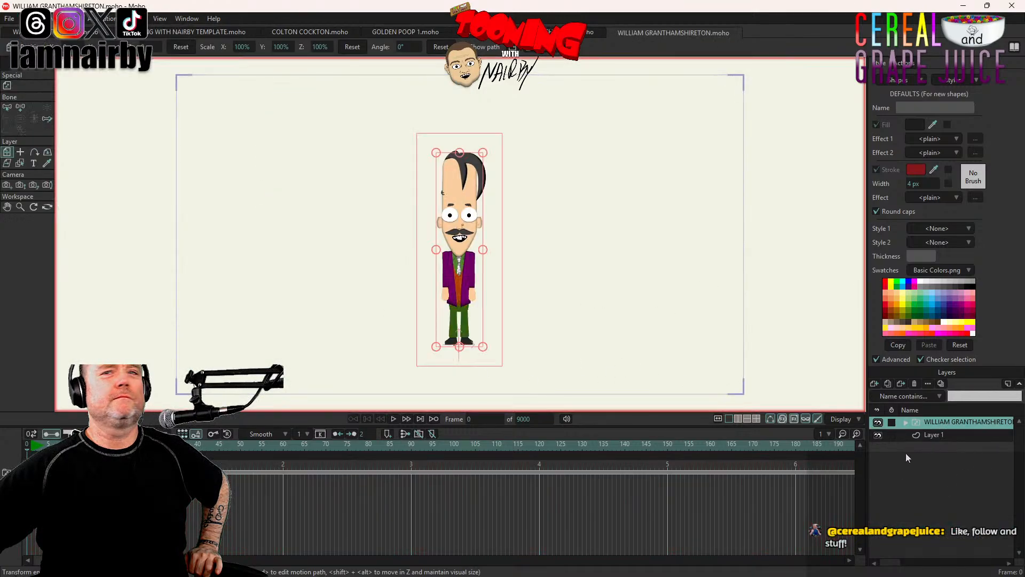
Step: Expand WAG FRONT's UPPER BODY, HEAD and EYES groups and inspect the eyes closed layer
{"action": "left_click", "coordinate": [905, 422]}
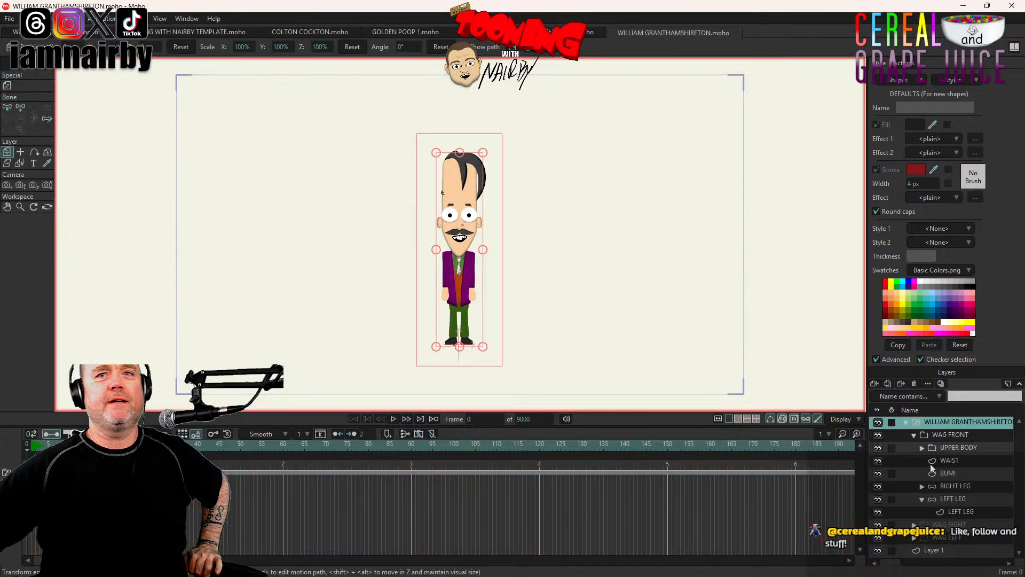
{"action": "left_click", "coordinate": [921, 448]}
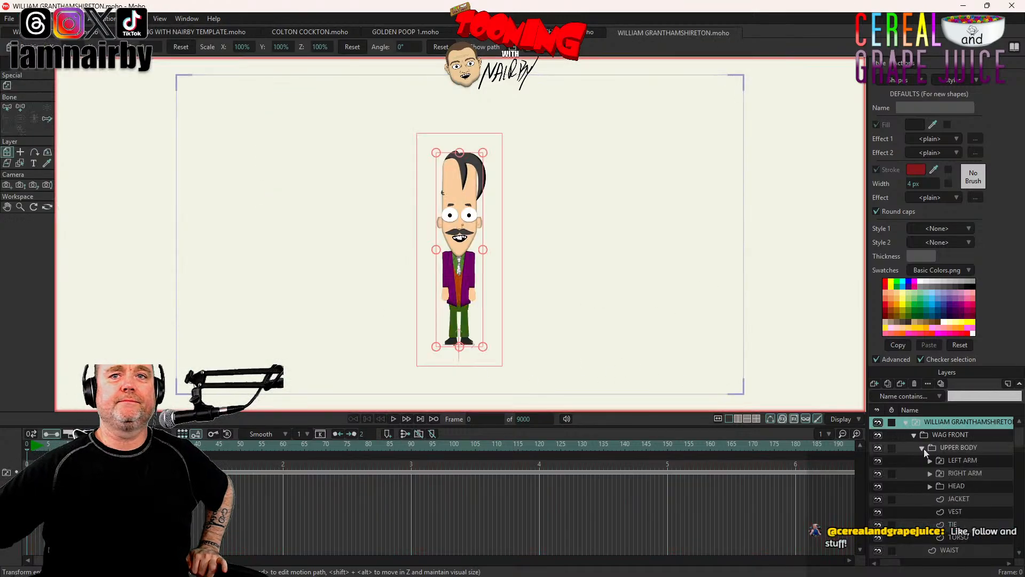
{"action": "left_click", "coordinate": [930, 486]}
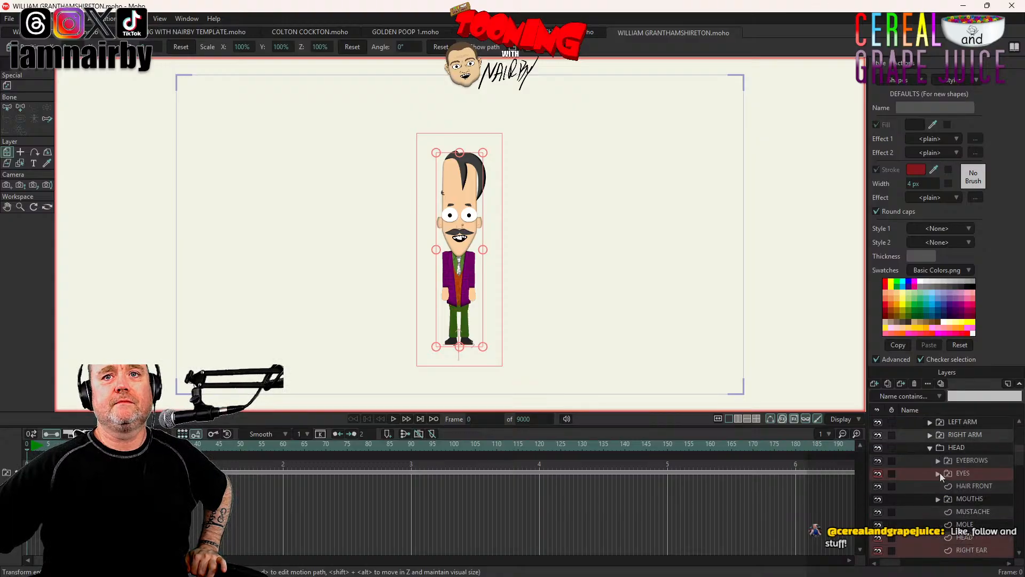
{"action": "left_click", "coordinate": [938, 473]}
{"action": "scroll", "coordinate": [434, 233], "scroll_direction": "up", "scroll_amount": 6}
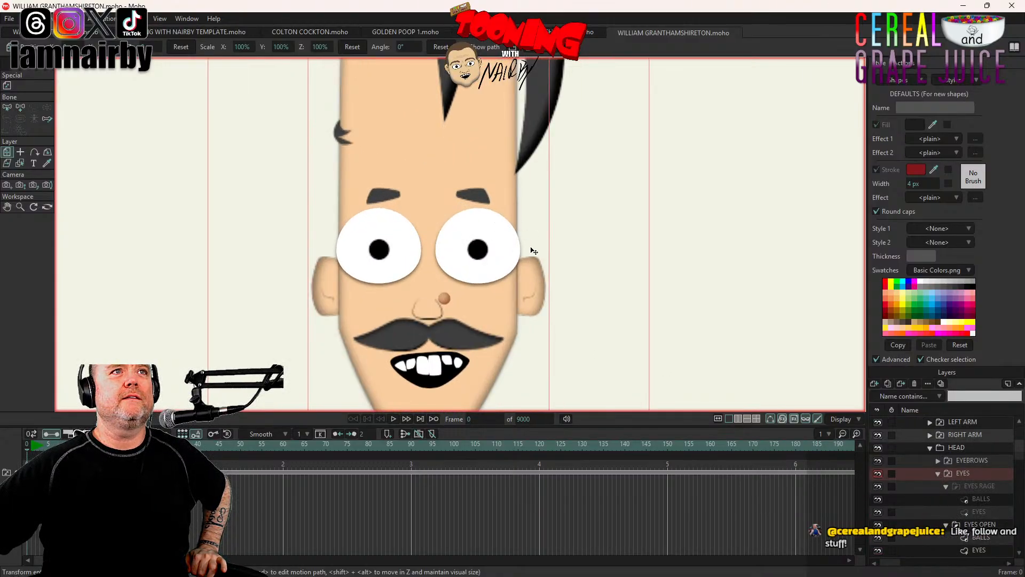
{"action": "scroll", "coordinate": [984, 526], "scroll_direction": "down", "scroll_amount": 1}
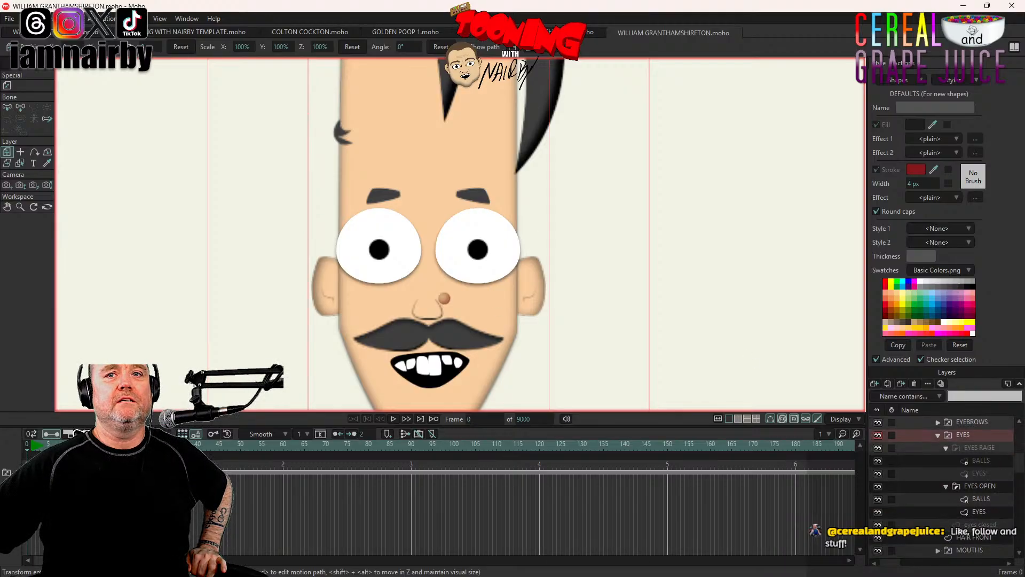
{"action": "left_click", "coordinate": [980, 525]}
{"action": "scroll", "coordinate": [975, 496], "scroll_direction": "up", "scroll_amount": 2}
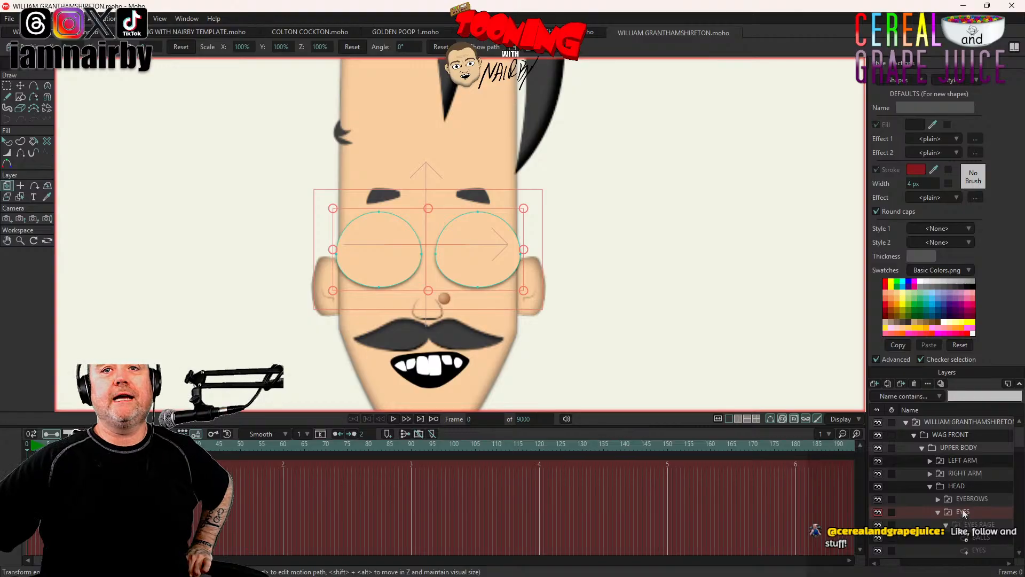
Step: Copy the EYES group layer from William's HEAD
{"action": "left_click", "coordinate": [962, 510]}
{"action": "left_click", "coordinate": [25, 19]}
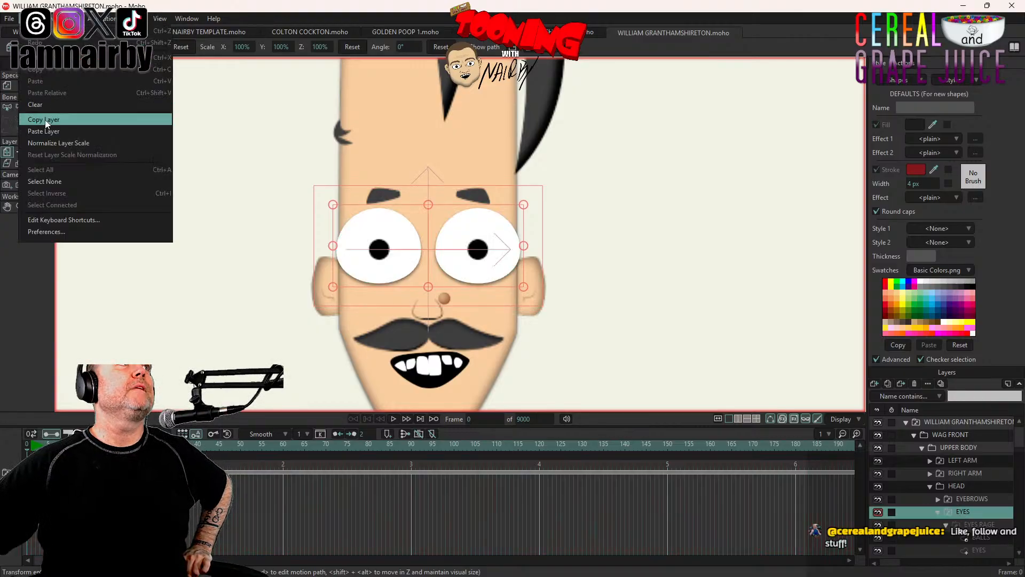
{"action": "left_click", "coordinate": [46, 123]}
Step: Paste the copied EYES group above the existing EYES layer in WATCHING STUFF GUY.moho and move it over the face
{"action": "left_click", "coordinate": [57, 34]}
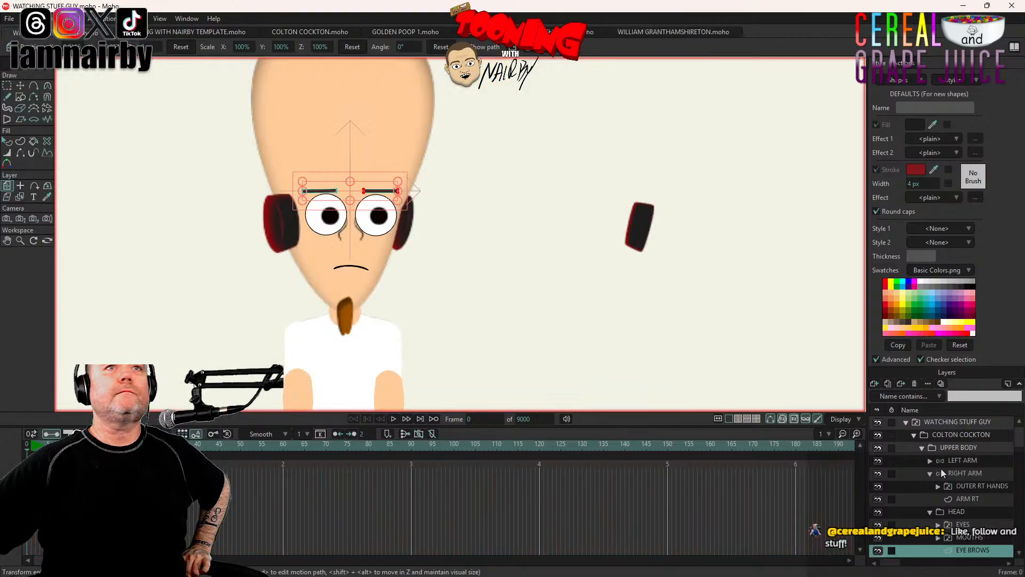
{"action": "left_click", "coordinate": [975, 526]}
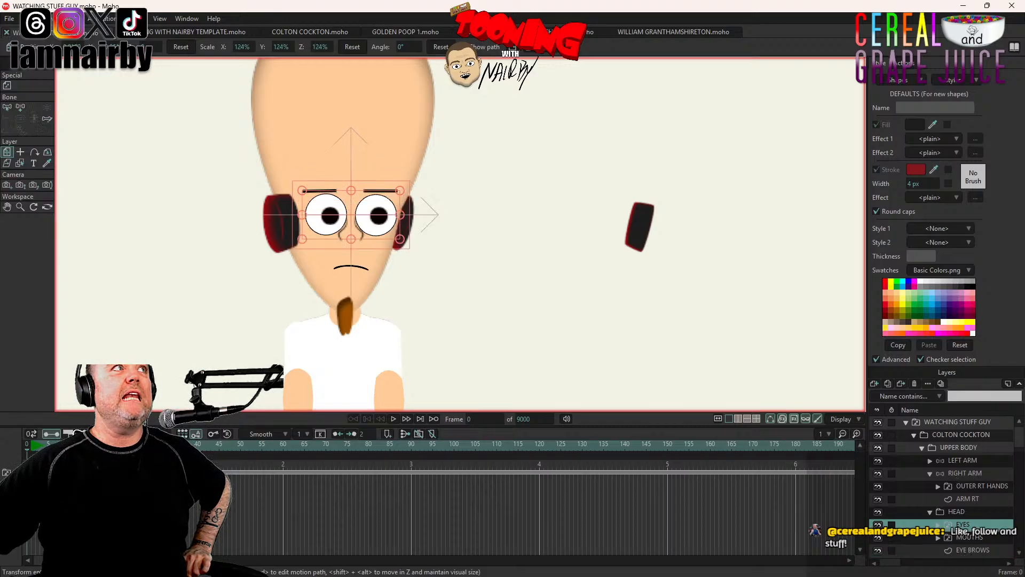
{"action": "left_click", "coordinate": [26, 19]}
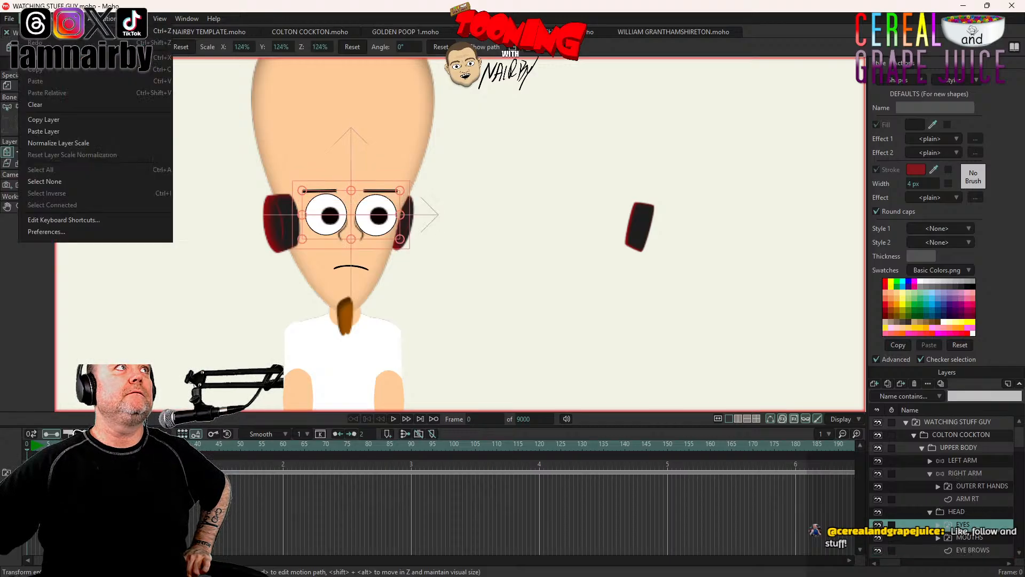
{"action": "left_click", "coordinate": [51, 131]}
{"action": "left_click_drag", "start_coordinate": [143, 166], "coordinate": [158, 243]}
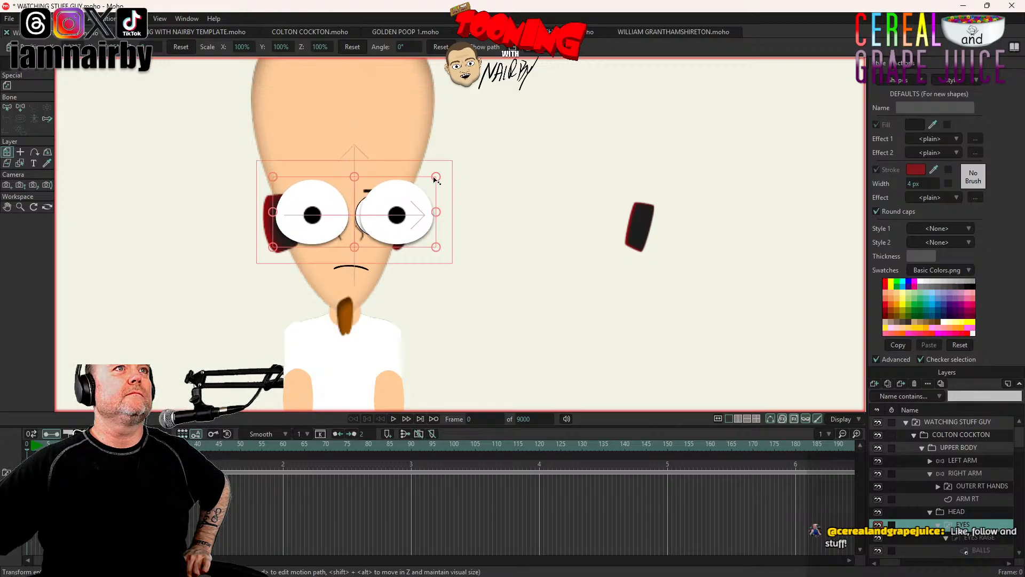
Step: Scale the pasted EYES group down to 59.6% to fit the face and hide the original EYES layer
{"action": "left_click_drag", "start_coordinate": [435, 178], "coordinate": [458, 207]}
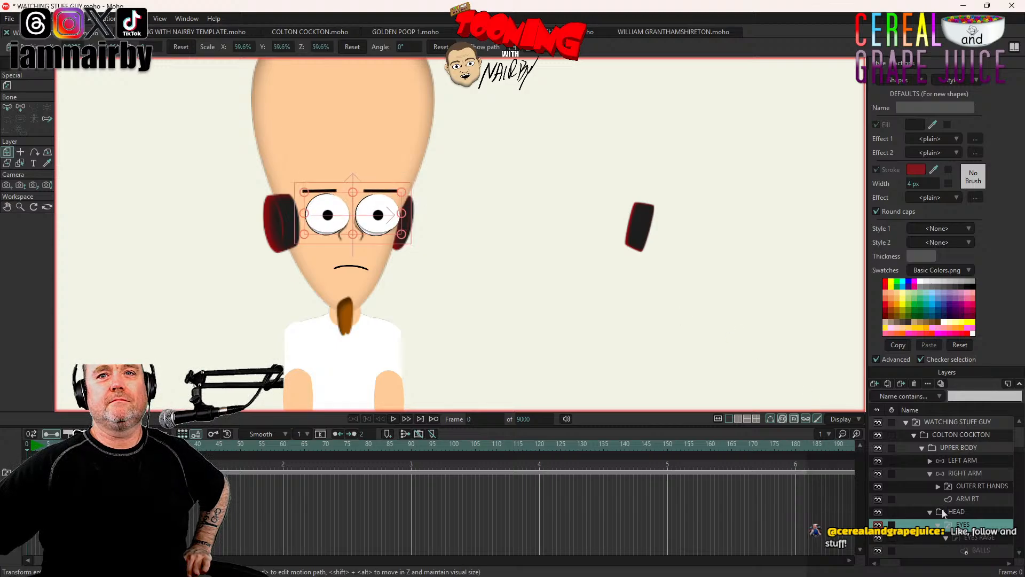
{"action": "scroll", "coordinate": [942, 508], "scroll_direction": "down", "scroll_amount": 3}
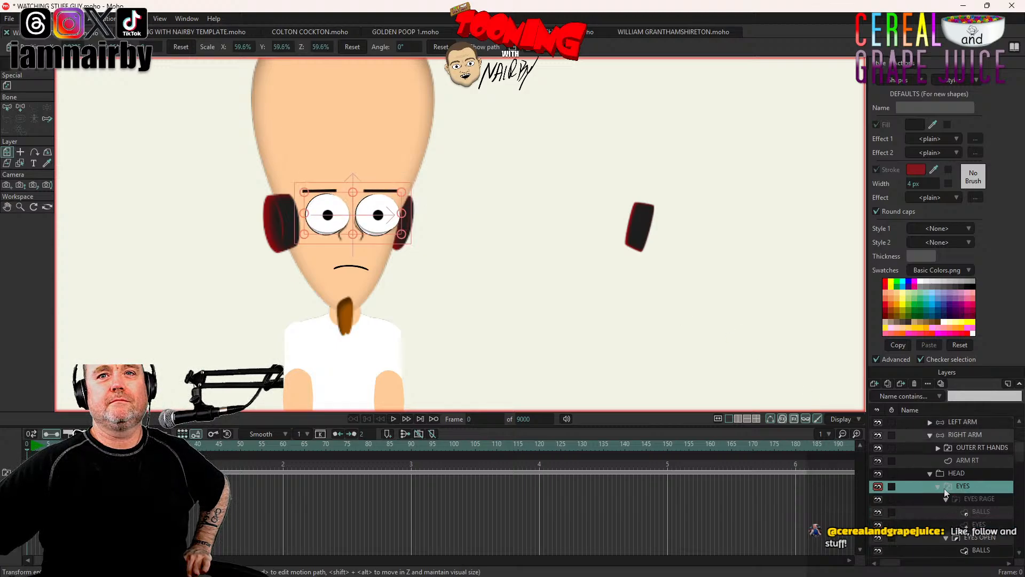
{"action": "left_click", "coordinate": [878, 498]}
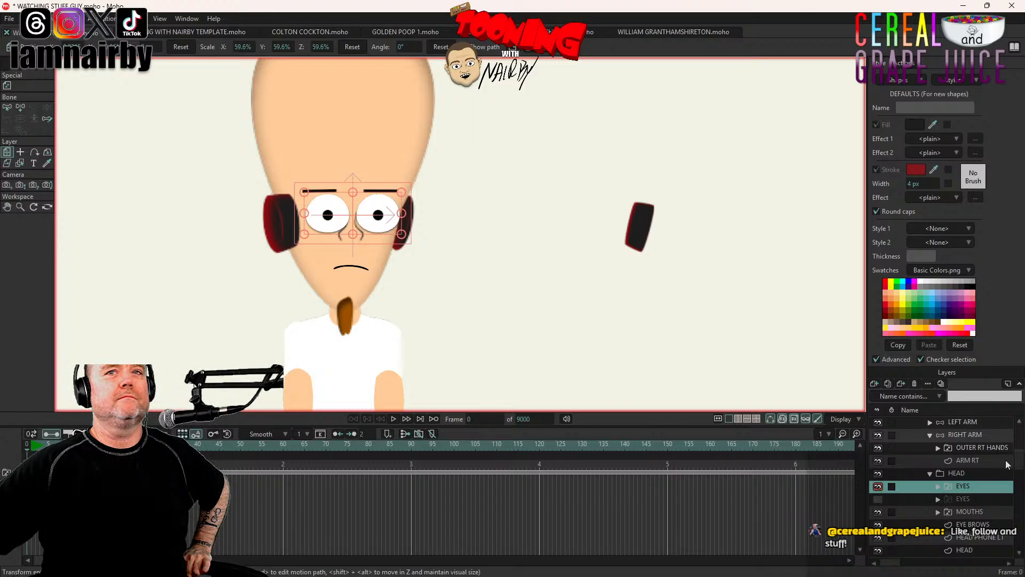
{"action": "scroll", "coordinate": [302, 242], "scroll_direction": "up", "scroll_amount": 2}
{"action": "left_click_drag", "start_coordinate": [312, 277], "coordinate": [312, 282]}
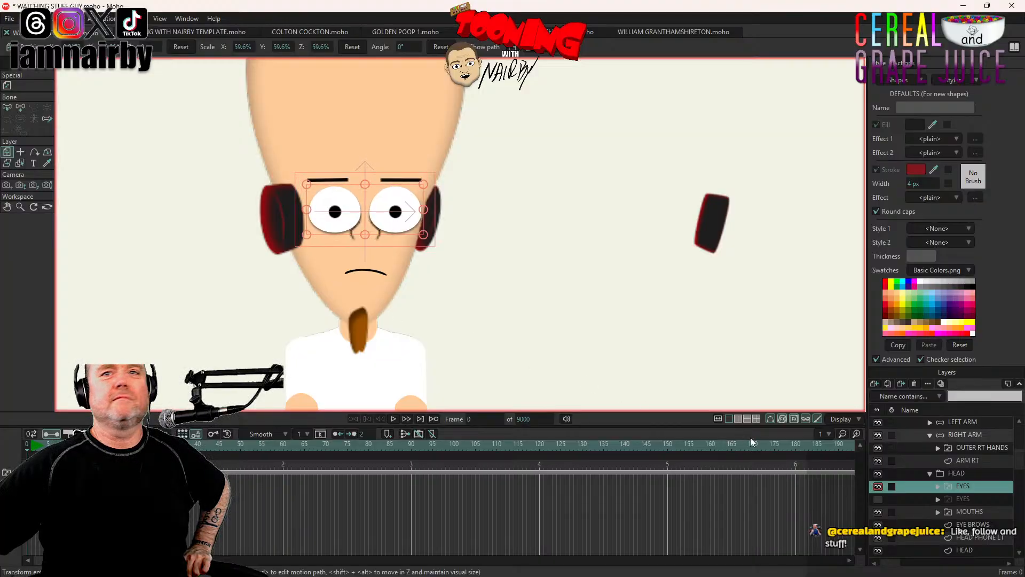
Step: Select the BALLS layer inside the new group's EYES OPEN and check the character's eyes in a rendered preview
{"action": "left_click", "coordinate": [939, 487]}
{"action": "scroll", "coordinate": [977, 537], "scroll_direction": "down", "scroll_amount": 2}
{"action": "left_click", "coordinate": [982, 499]}
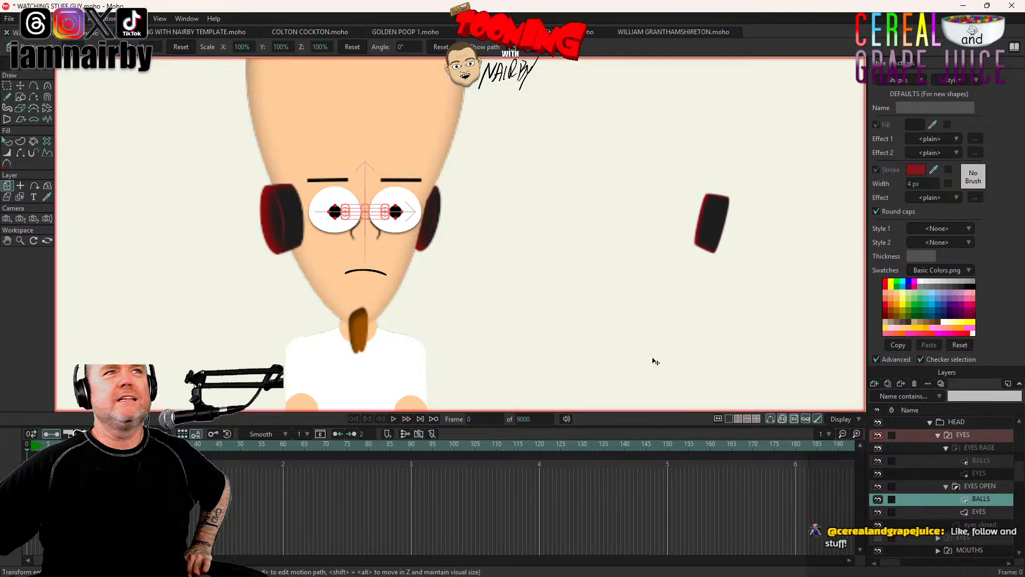
{"action": "scroll", "coordinate": [145, 232], "scroll_direction": "up", "scroll_amount": 3}
{"action": "scroll", "coordinate": [146, 230], "scroll_direction": "up", "scroll_amount": 1}
{"action": "left_click_drag", "start_coordinate": [325, 263], "coordinate": [168, 241]}
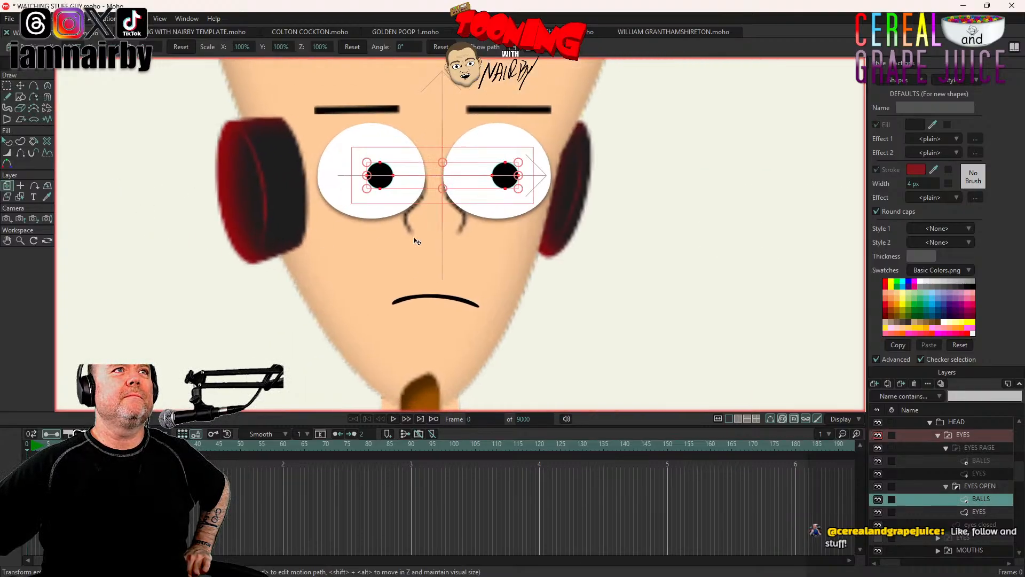
{"action": "scroll", "coordinate": [427, 245], "scroll_direction": "down", "scroll_amount": 4}
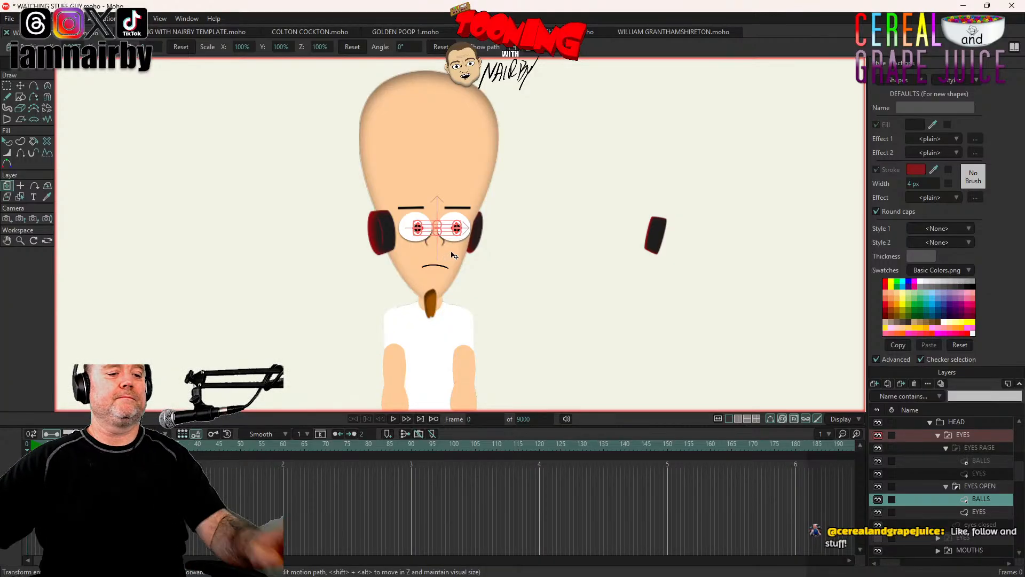
{"action": "key", "text": "ctrl+r"}
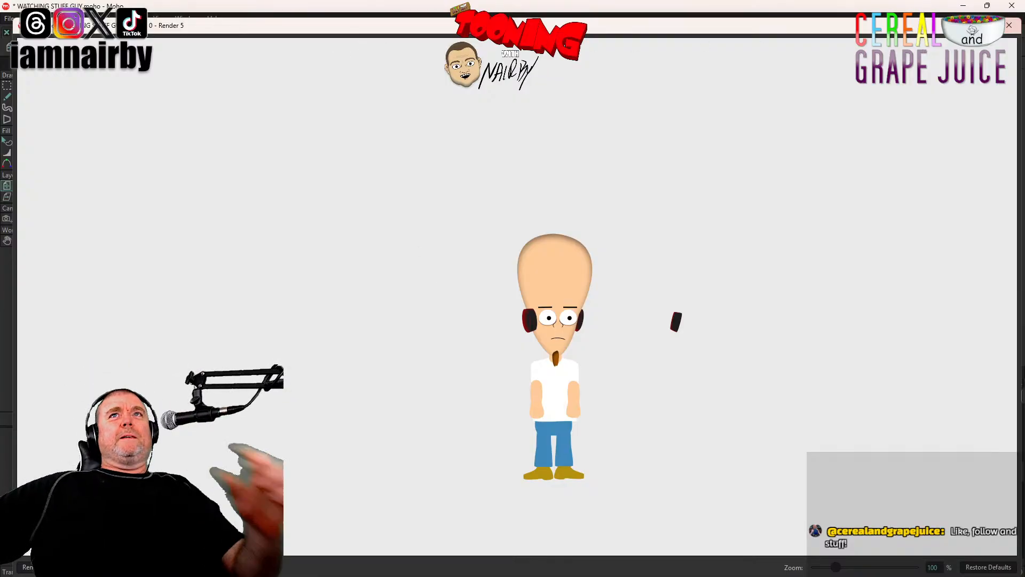
{"action": "left_click", "coordinate": [1009, 25]}
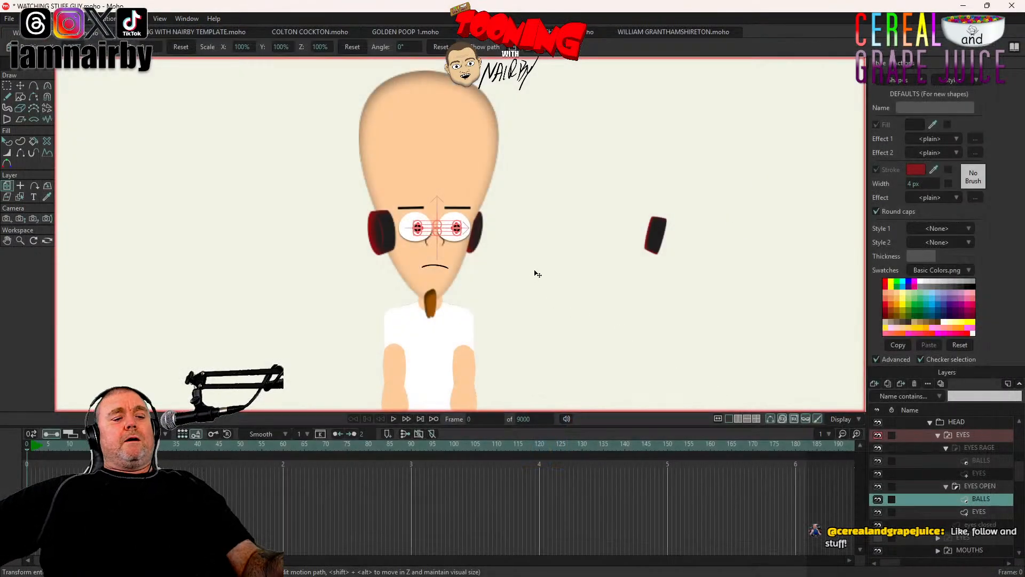
Step: Save the project and delete the hidden original EYES layer from the HEAD group
{"action": "key", "text": "ctrl+s"}
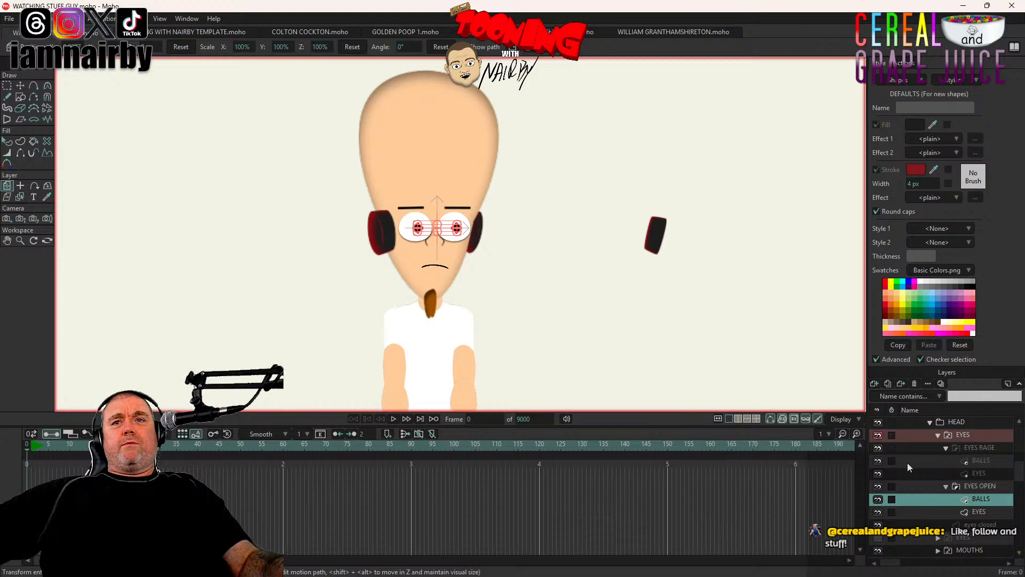
{"action": "left_click", "coordinate": [977, 538]}
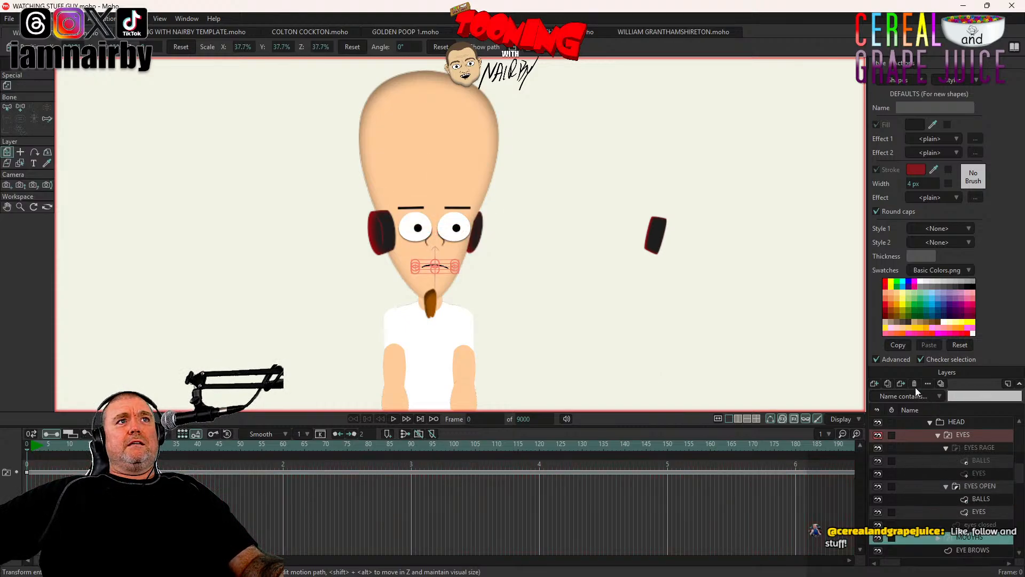
Step: Clear the point selection on the HEAD layer and move the two lower side points of the face outline down to widen the jaw
{"action": "scroll", "coordinate": [934, 453], "scroll_direction": "down", "scroll_amount": 2}
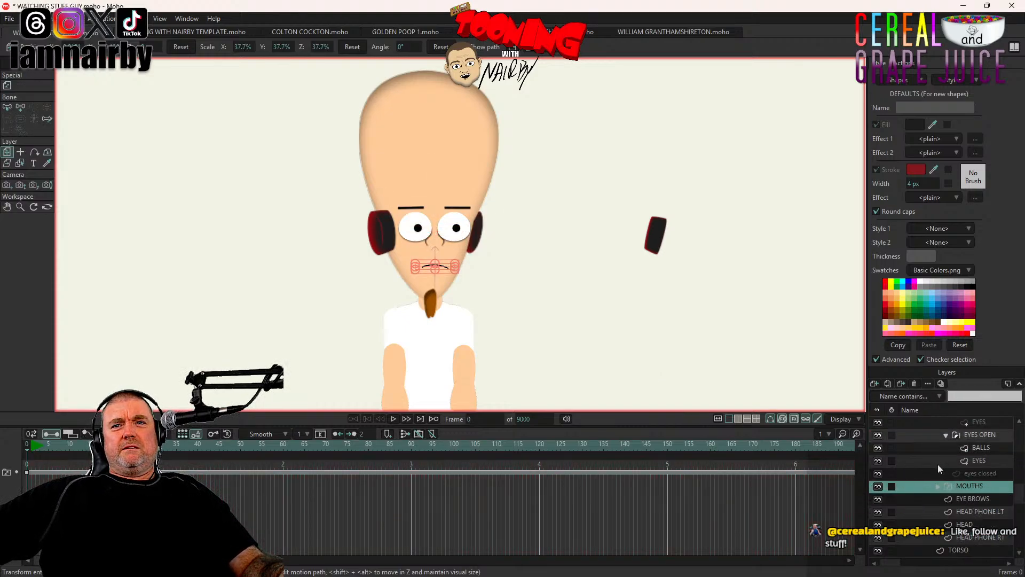
{"action": "left_click", "coordinate": [961, 524]}
{"action": "left_click", "coordinate": [27, 85]}
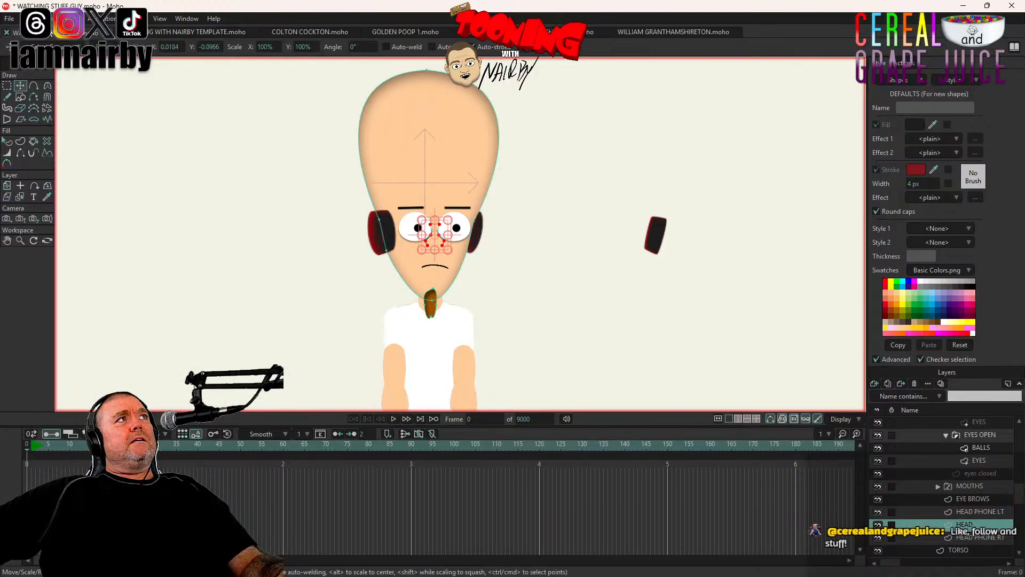
{"action": "left_click", "coordinate": [27, 18]}
{"action": "left_click", "coordinate": [53, 180]}
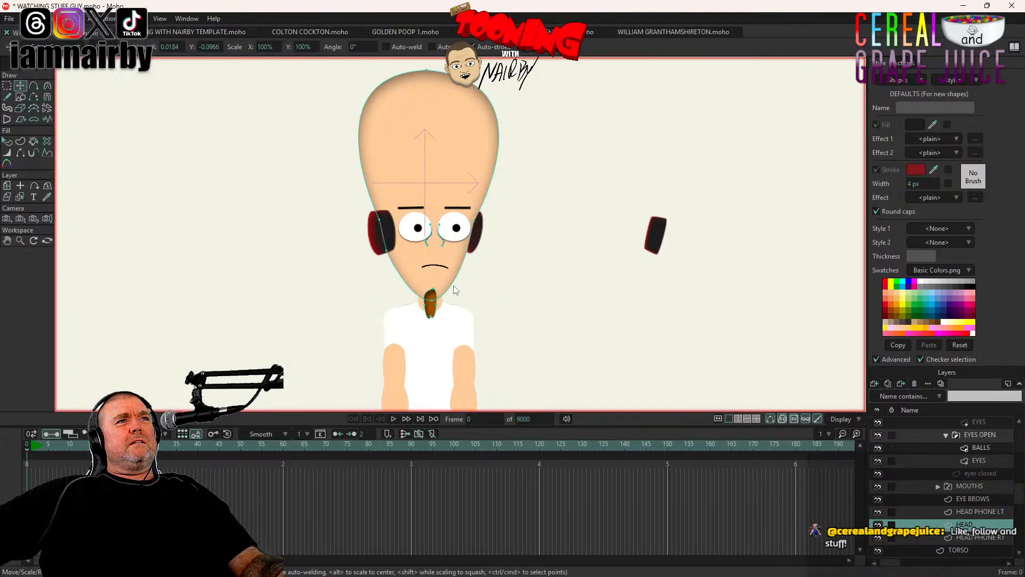
{"action": "scroll", "coordinate": [454, 290], "scroll_direction": "up", "scroll_amount": 3}
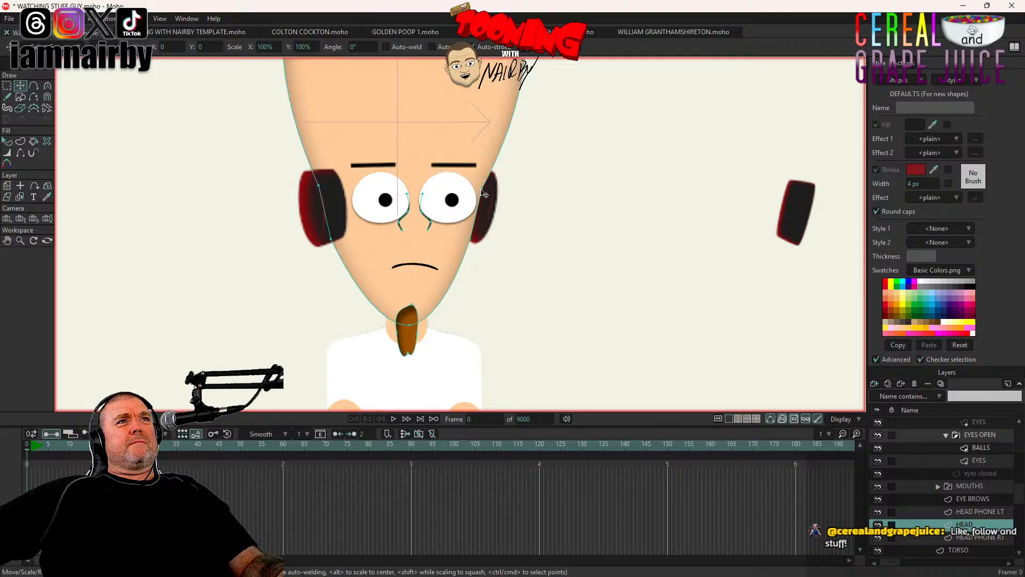
{"action": "left_click_drag", "start_coordinate": [483, 193], "coordinate": [484, 188]}
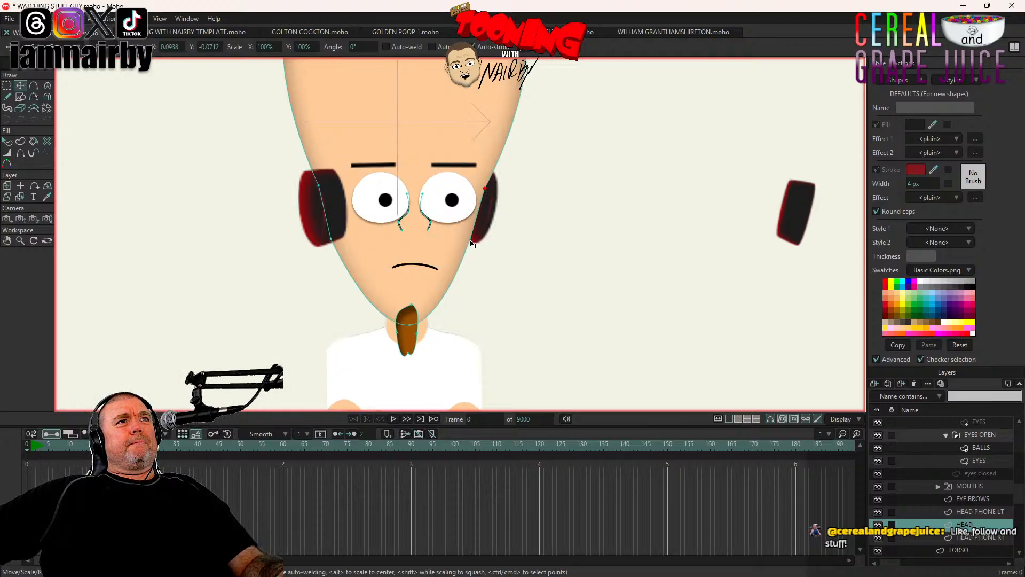
{"action": "mouse_move", "coordinate": [472, 241]}
{"action": "left_mouse_down"}
{"action": "mouse_move", "coordinate": [483, 241]}
{"action": "mouse_move", "coordinate": [471, 243]}
{"action": "left_mouse_up"}
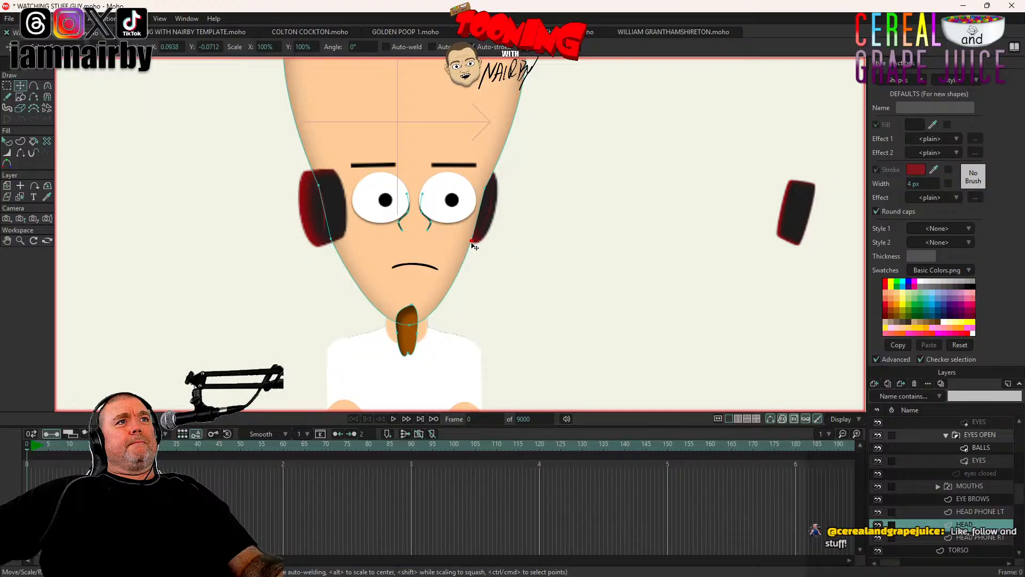
{"action": "key", "text": "ctrl+z"}
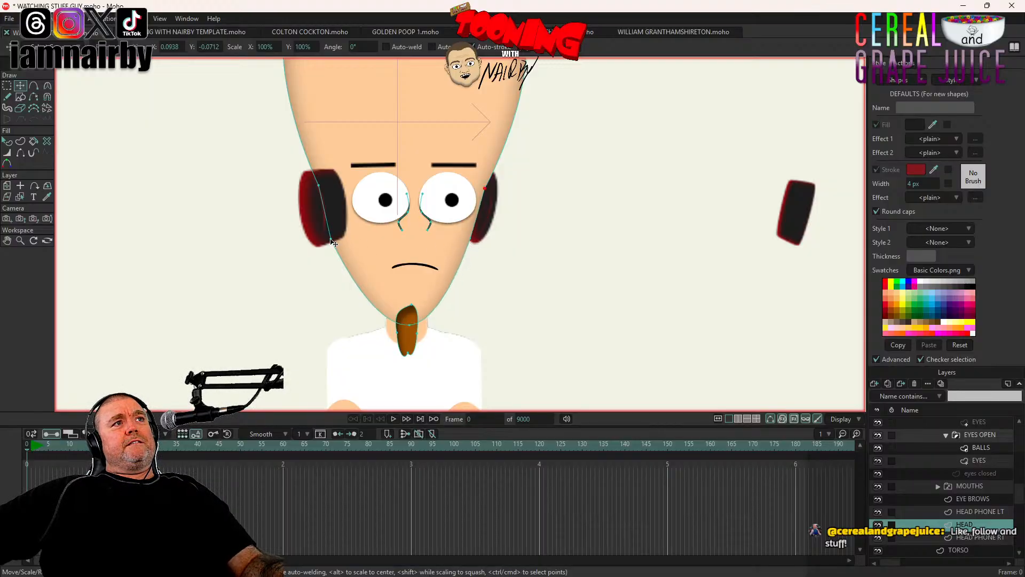
{"action": "left_click_drag", "start_coordinate": [332, 242], "coordinate": [340, 290]}
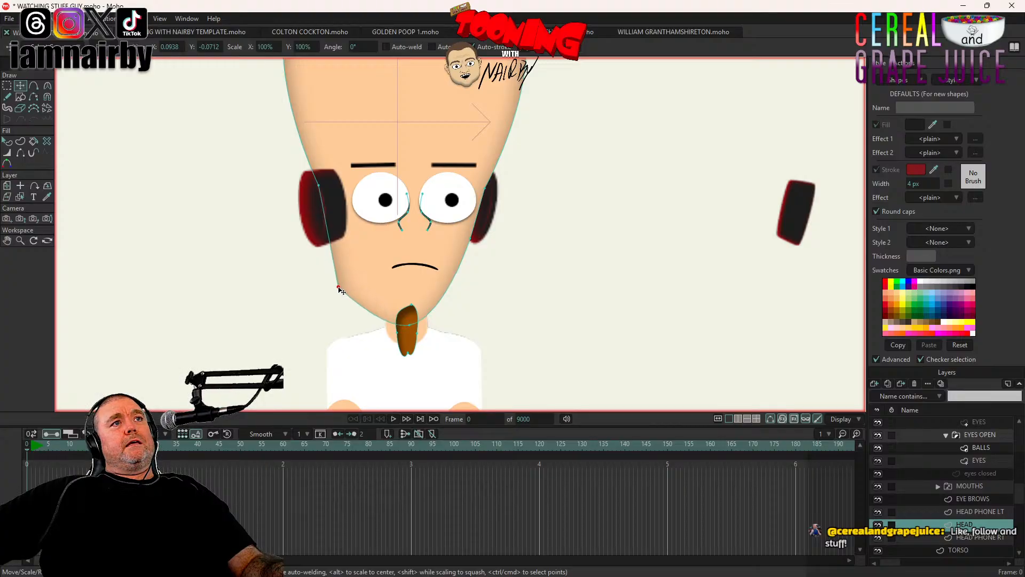
{"action": "left_click_drag", "start_coordinate": [474, 243], "coordinate": [470, 290]}
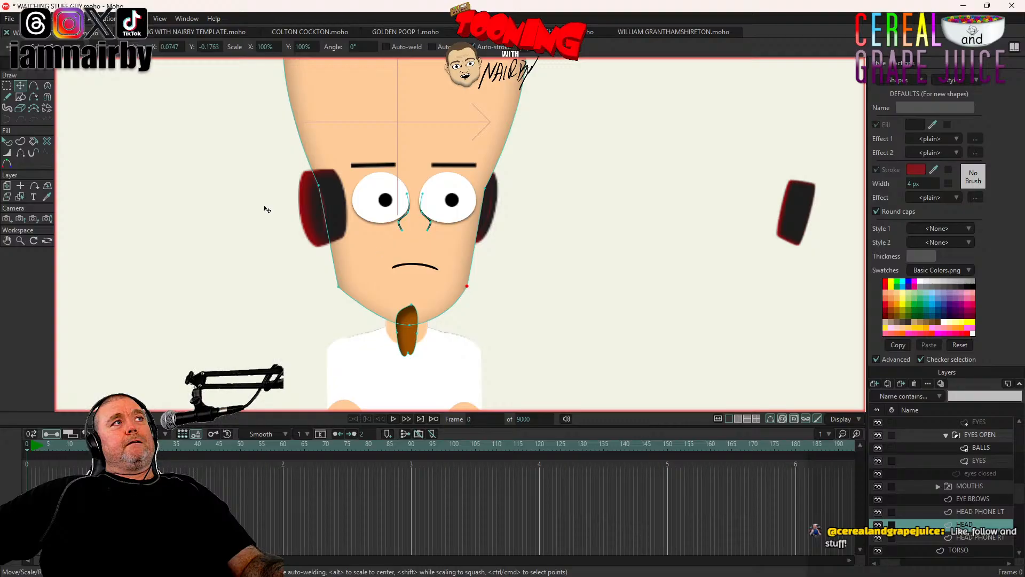
Step: Adjust the curvature of both jaw points to round the lower face and render a preview of the character
{"action": "left_click", "coordinate": [47, 85]}
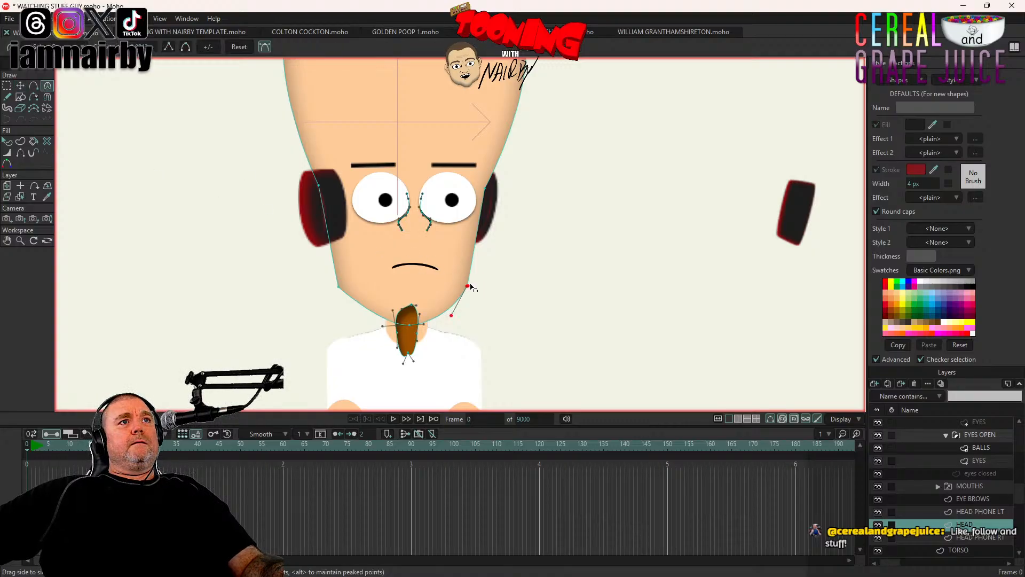
{"action": "left_click_drag", "start_coordinate": [470, 287], "coordinate": [459, 287]}
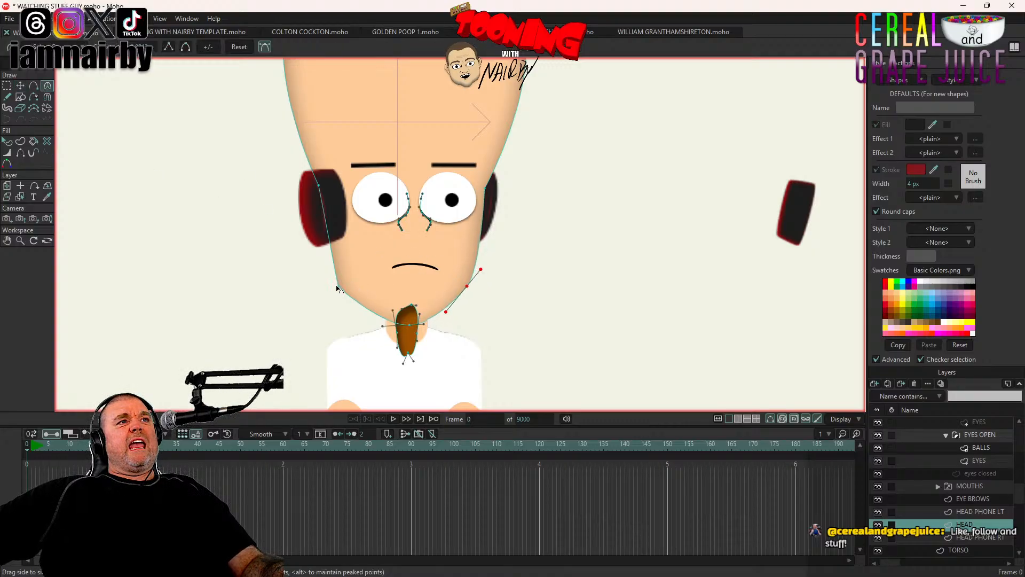
{"action": "left_click", "coordinate": [337, 287]}
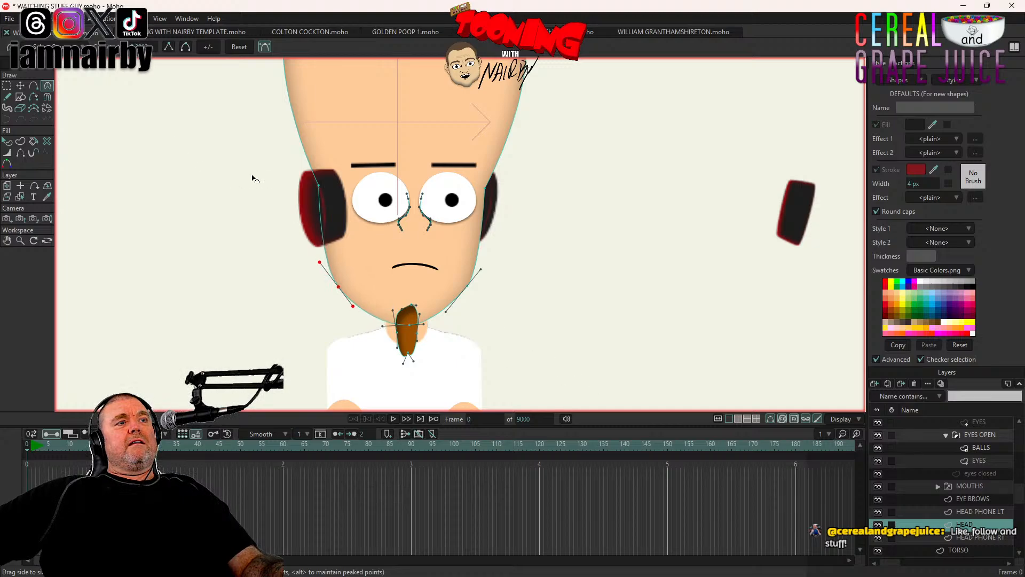
{"action": "key", "text": "ctrl+r"}
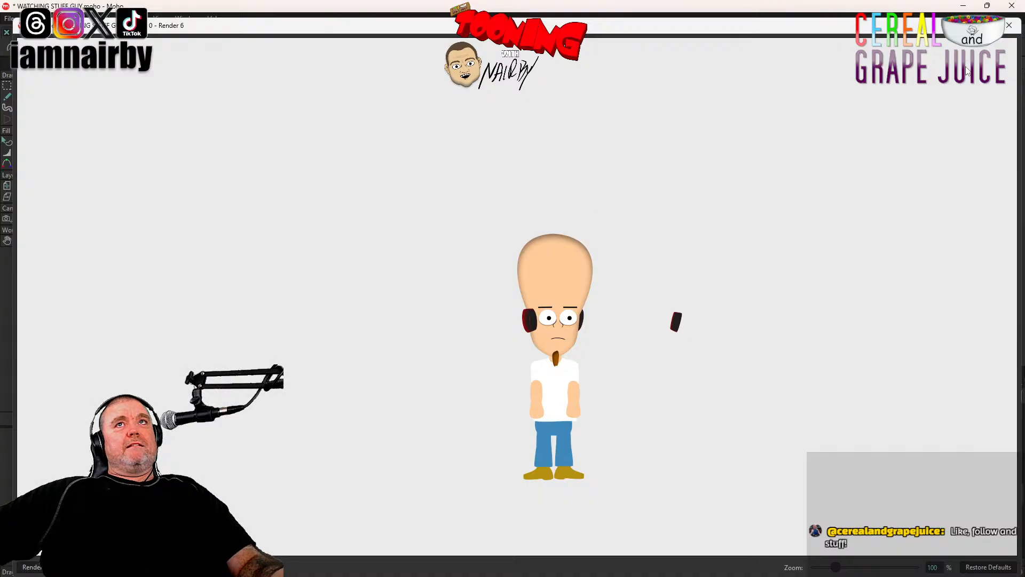
Step: Close the render preview and lower the head's two jaw points together to make the jaw squarer
{"action": "left_click", "coordinate": [1009, 25]}
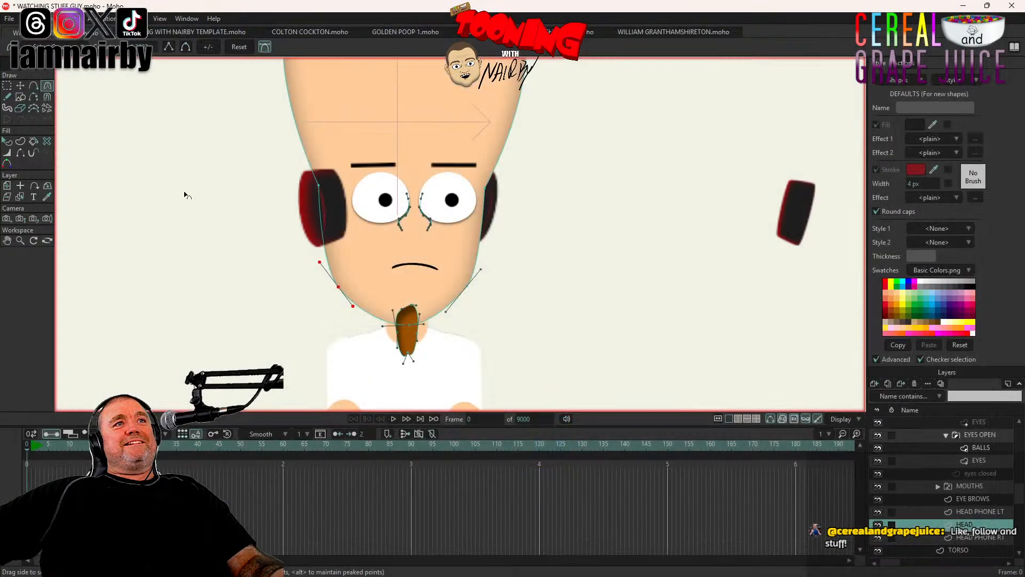
{"action": "left_click", "coordinate": [23, 86]}
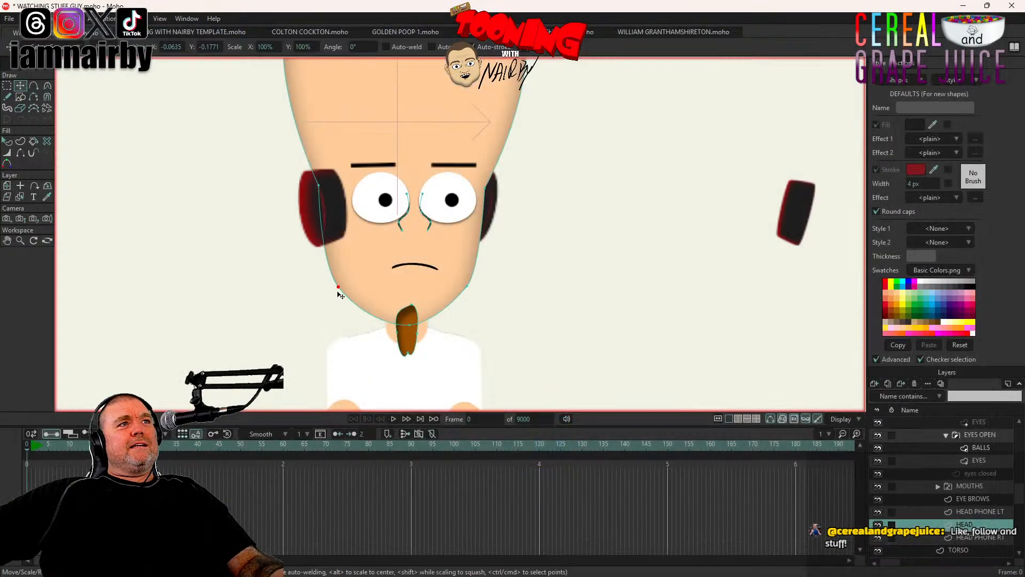
{"action": "left_click", "coordinate": [7, 86]}
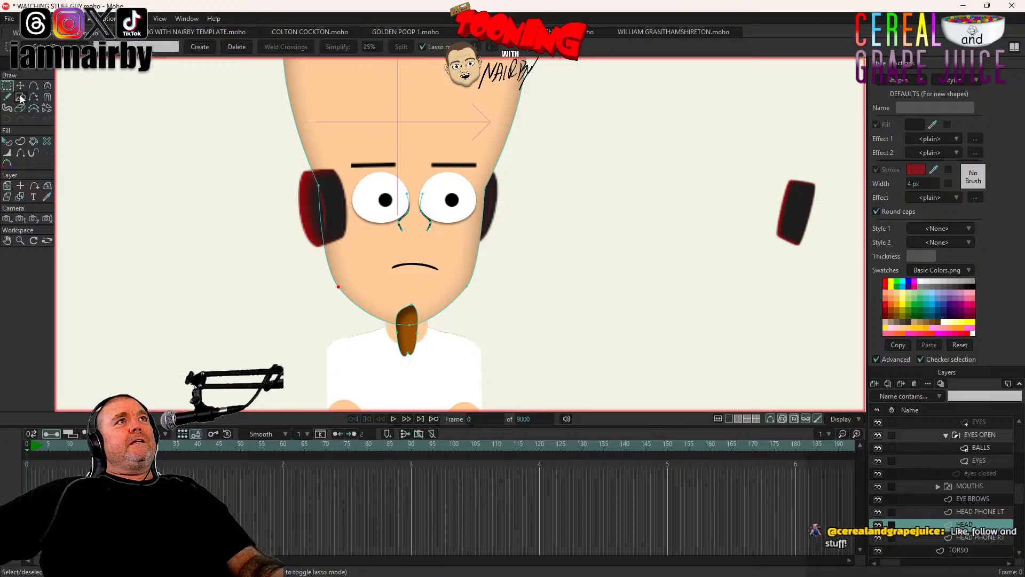
{"action": "mouse_move", "coordinate": [287, 295]}
{"action": "left_mouse_down"}
{"action": "mouse_move", "coordinate": [373, 286]}
{"action": "mouse_move", "coordinate": [363, 283]}
{"action": "left_mouse_up"}
{"action": "mouse_move", "coordinate": [264, 276]}
{"action": "left_mouse_down"}
{"action": "mouse_move", "coordinate": [427, 278]}
{"action": "mouse_move", "coordinate": [514, 293]}
{"action": "mouse_move", "coordinate": [381, 300]}
{"action": "mouse_move", "coordinate": [319, 282]}
{"action": "left_mouse_up"}
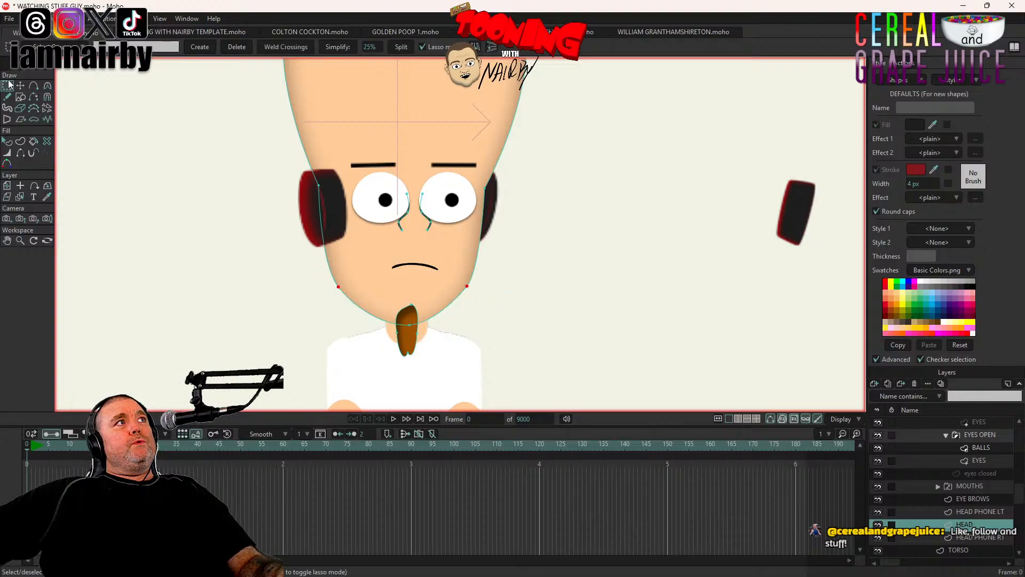
{"action": "key", "text": "t"}
{"action": "left_click_drag", "start_coordinate": [103, 185], "coordinate": [103, 202]}
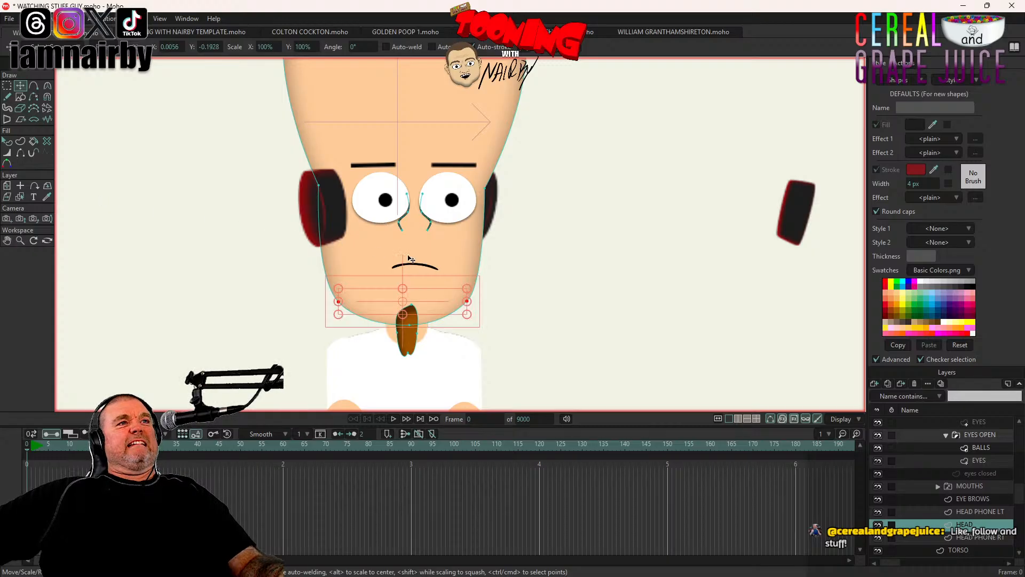
Step: Scale the two jaw points slightly closer together to narrow the lower face
{"action": "scroll", "coordinate": [477, 270], "scroll_direction": "down", "scroll_amount": 5}
{"action": "scroll", "coordinate": [477, 269], "scroll_direction": "up", "scroll_amount": 6}
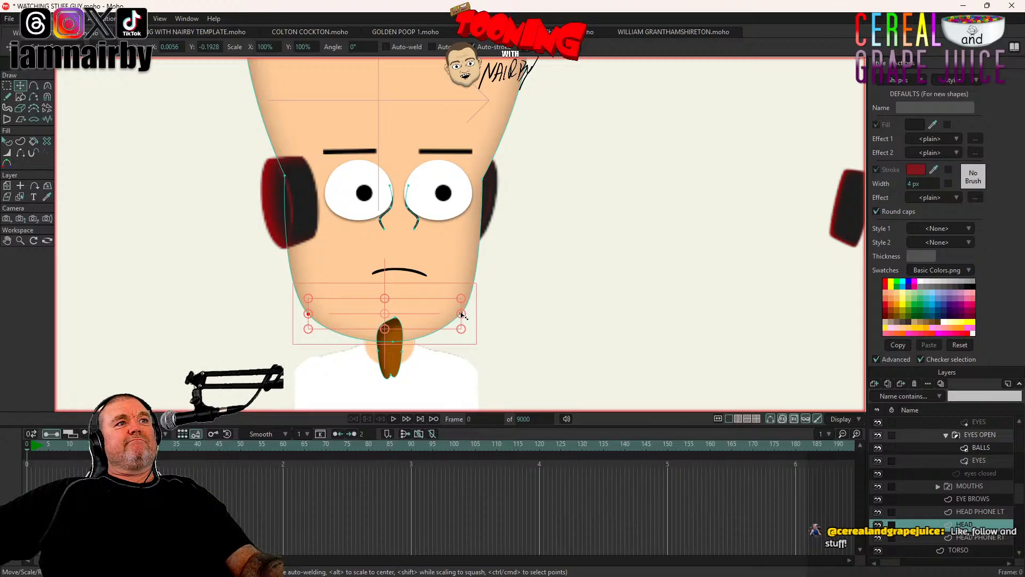
{"action": "left_click_drag", "start_coordinate": [463, 315], "coordinate": [458, 317]}
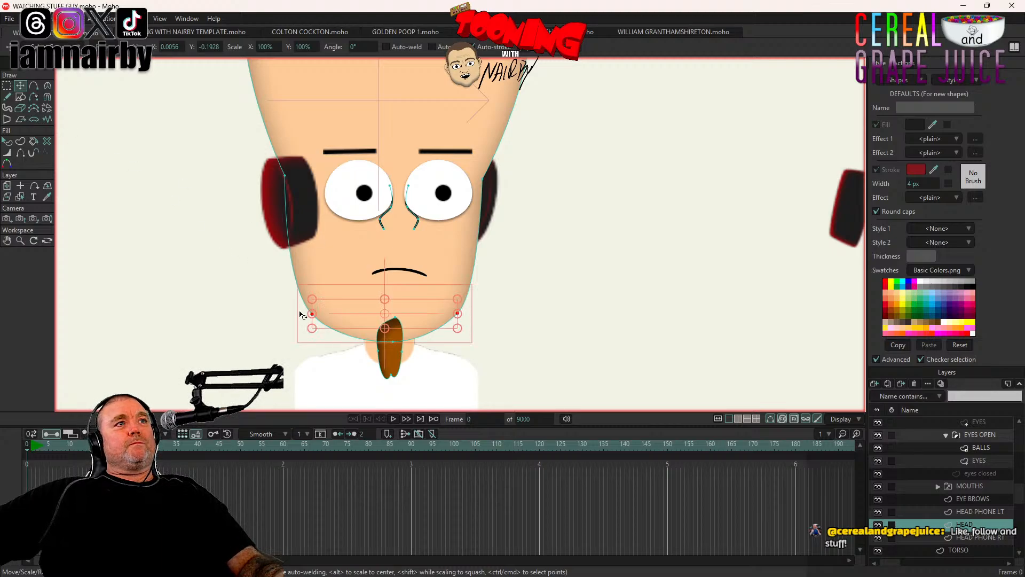
Step: Select the whole goatee shape and flip it vertically
{"action": "double_click", "coordinate": [389, 354]}
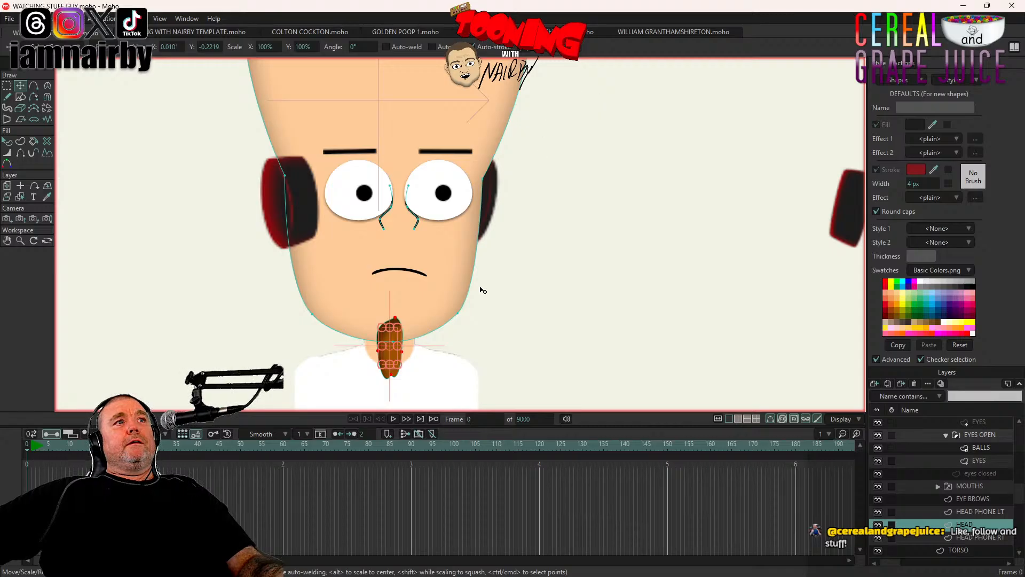
{"action": "scroll", "coordinate": [478, 291], "scroll_direction": "up", "scroll_amount": 4}
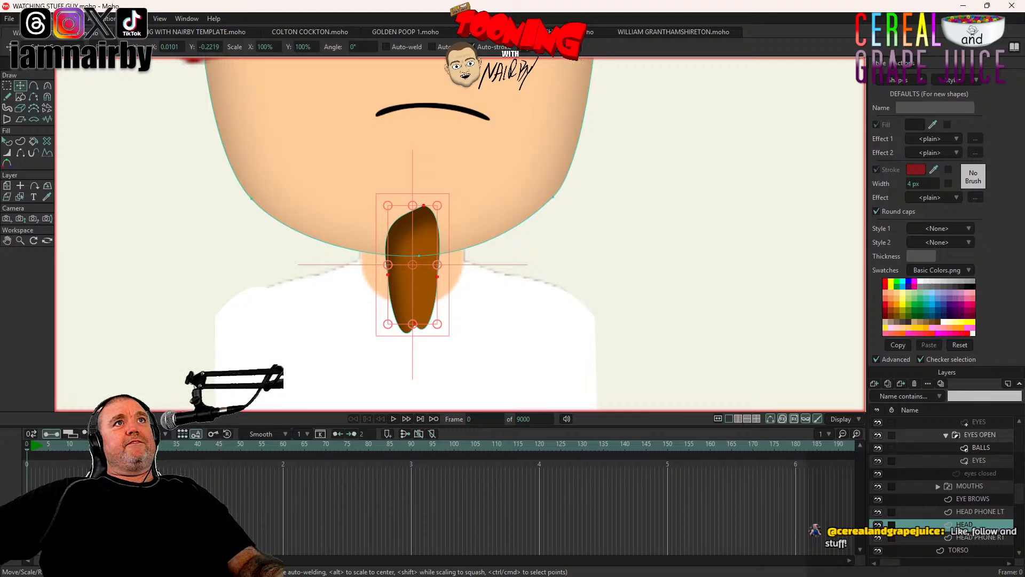
{"action": "left_click", "coordinate": [539, 47]}
{"action": "scroll", "coordinate": [570, 273], "scroll_direction": "down", "scroll_amount": 5}
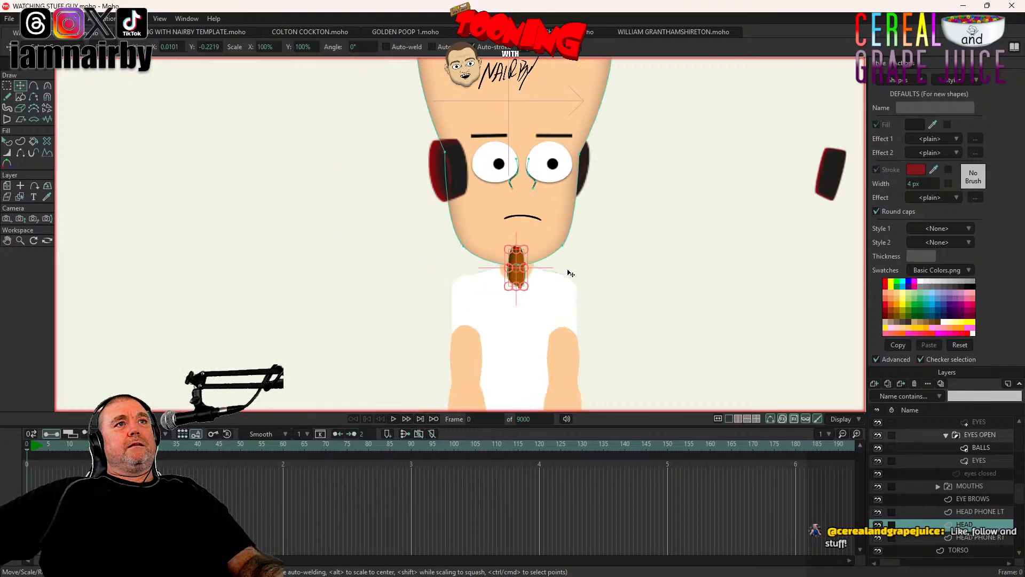
{"action": "scroll", "coordinate": [568, 270], "scroll_direction": "up", "scroll_amount": 4}
{"action": "left_click_drag", "start_coordinate": [604, 266], "coordinate": [607, 263]}
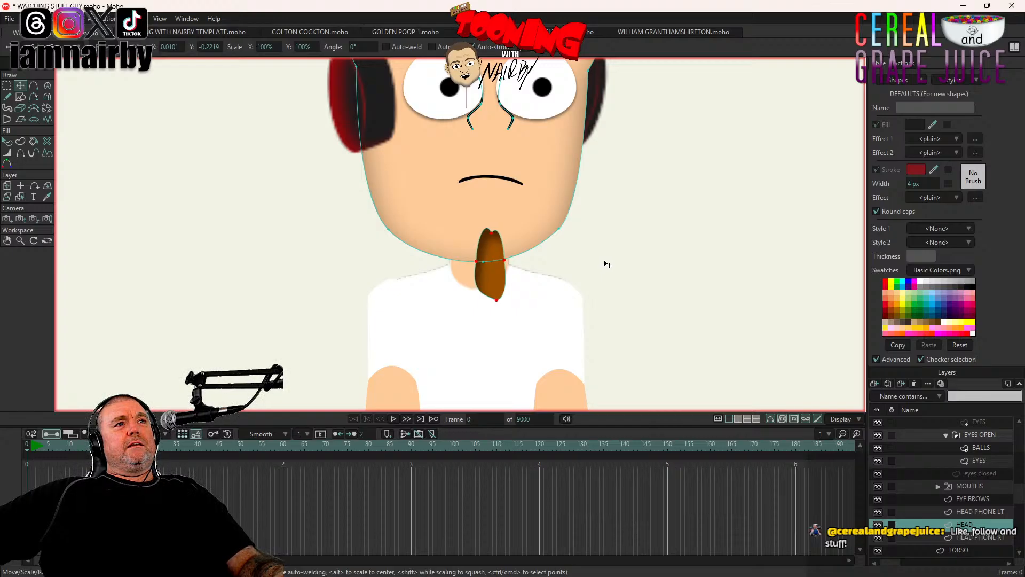
Step: Move the goatee aside and shift the head outline's bottom chin point slightly sideways
{"action": "left_click_drag", "start_coordinate": [607, 264], "coordinate": [565, 265]}
{"action": "left_click", "coordinate": [486, 264]}
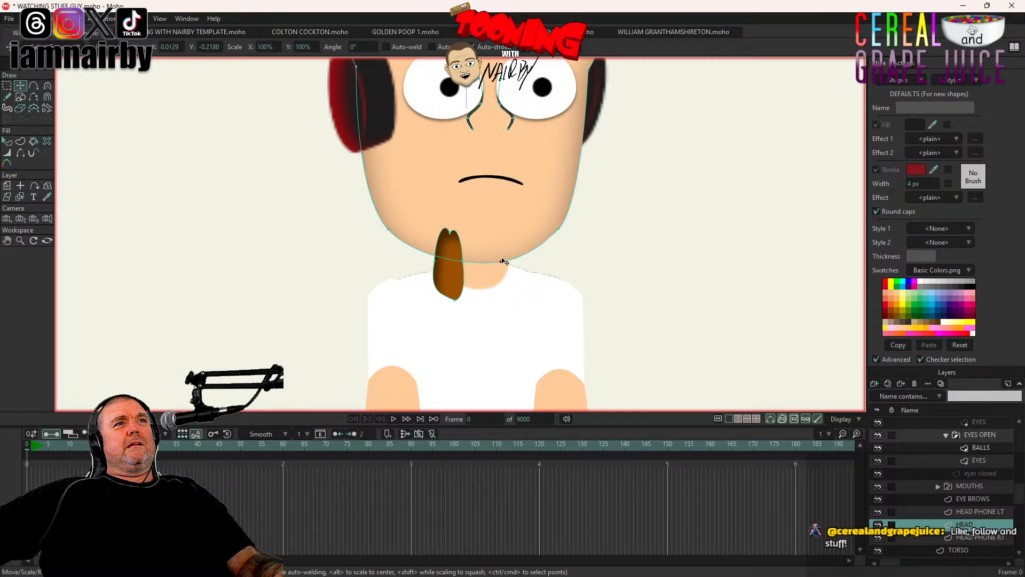
{"action": "mouse_move", "coordinate": [502, 259]}
{"action": "left_mouse_down"}
{"action": "mouse_move", "coordinate": [565, 256]}
{"action": "mouse_move", "coordinate": [508, 249]}
{"action": "left_mouse_up"}
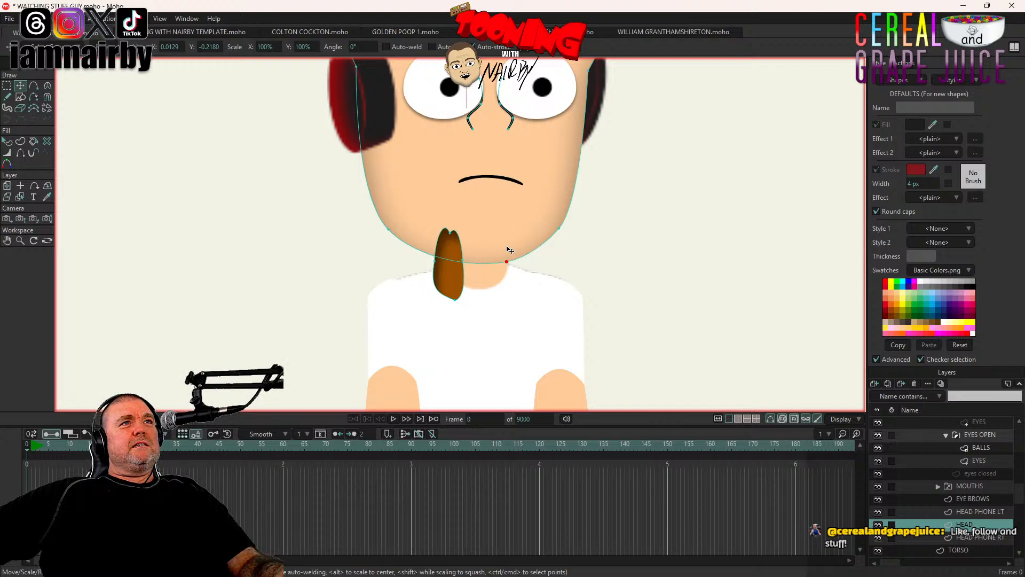
Step: Move the goatee back over the middle of the chin
{"action": "left_click", "coordinate": [447, 282]}
{"action": "left_click_drag", "start_coordinate": [289, 251], "coordinate": [328, 251]}
{"action": "scroll", "coordinate": [354, 249], "scroll_direction": "down", "scroll_amount": 5}
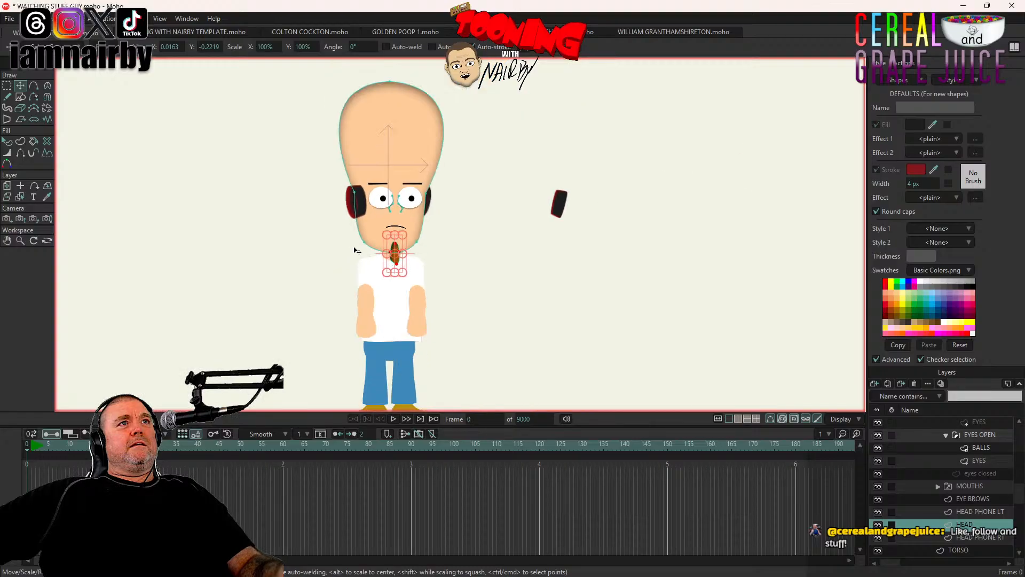
Step: Render a preview of the frame, inspect the face up close, and close the preview
{"action": "key", "text": "ctrl+r"}
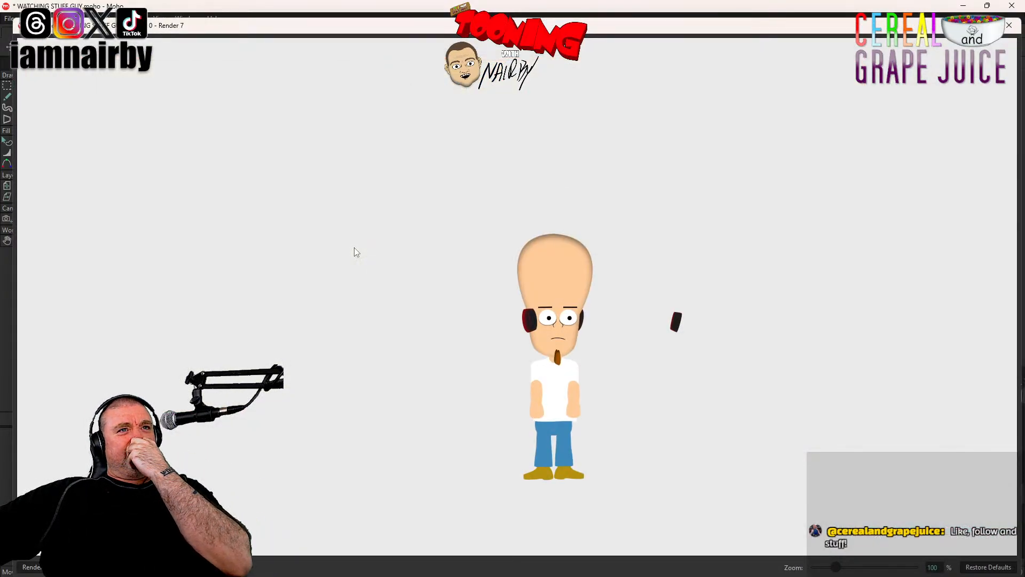
{"action": "scroll", "coordinate": [649, 335], "scroll_direction": "up", "scroll_amount": 3}
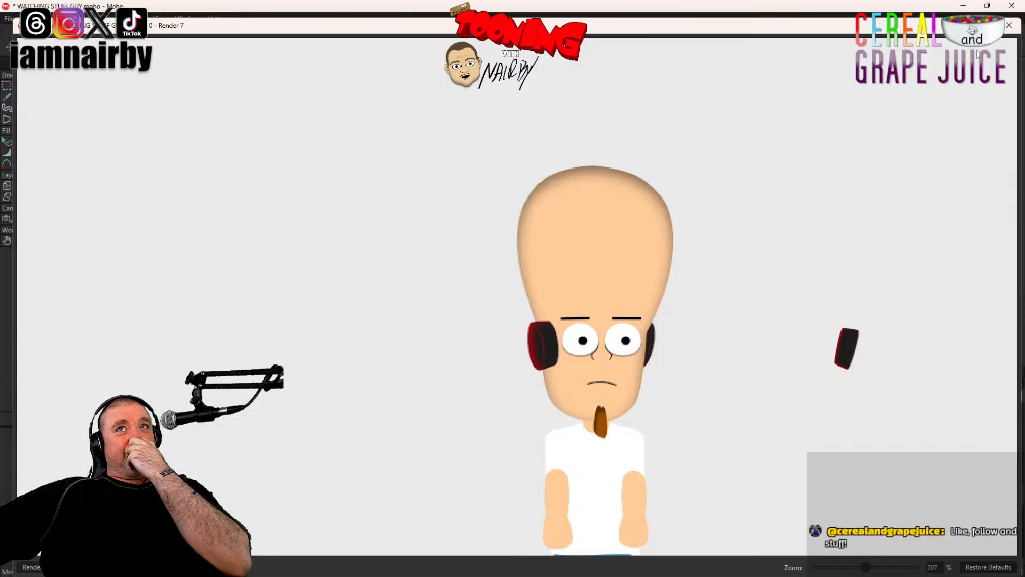
{"action": "left_click", "coordinate": [1009, 25]}
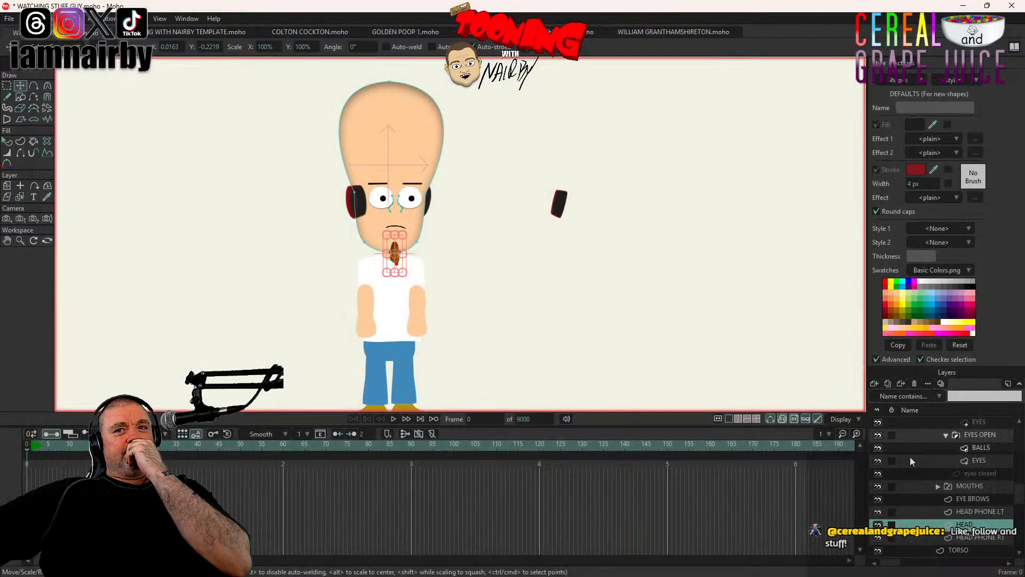
Step: Select all points on the HEAD PHONE RT layer and set their position to X 9 and Y 9
{"action": "left_click", "coordinate": [986, 537]}
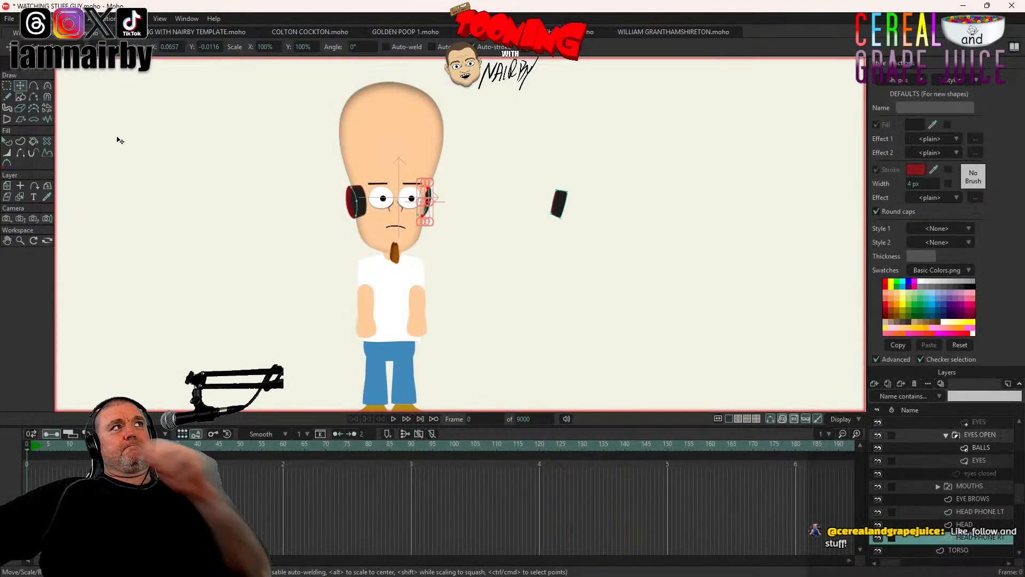
{"action": "scroll", "coordinate": [133, 162], "scroll_direction": "up", "scroll_amount": 4}
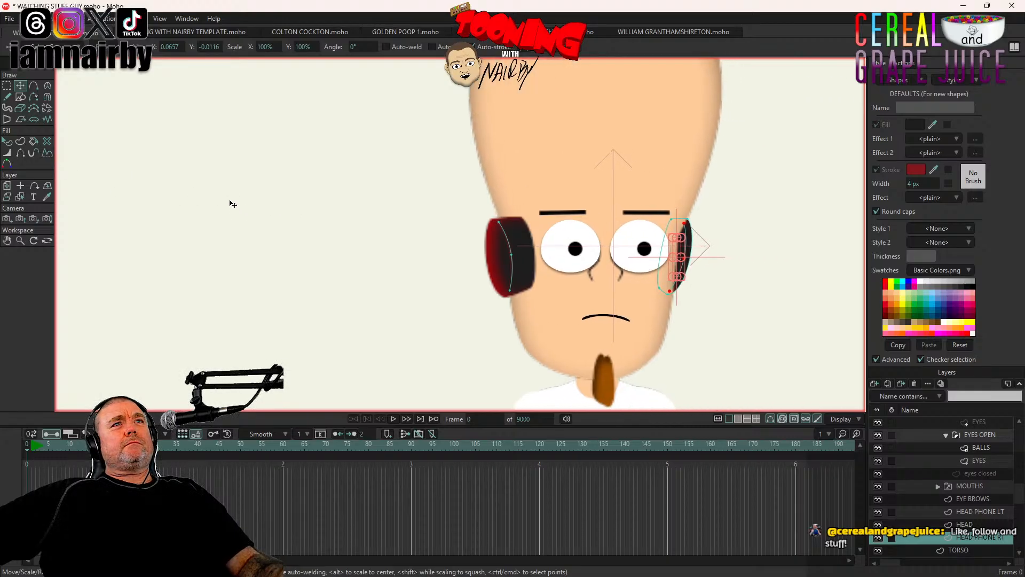
{"action": "left_click_drag", "start_coordinate": [272, 217], "coordinate": [281, 217]}
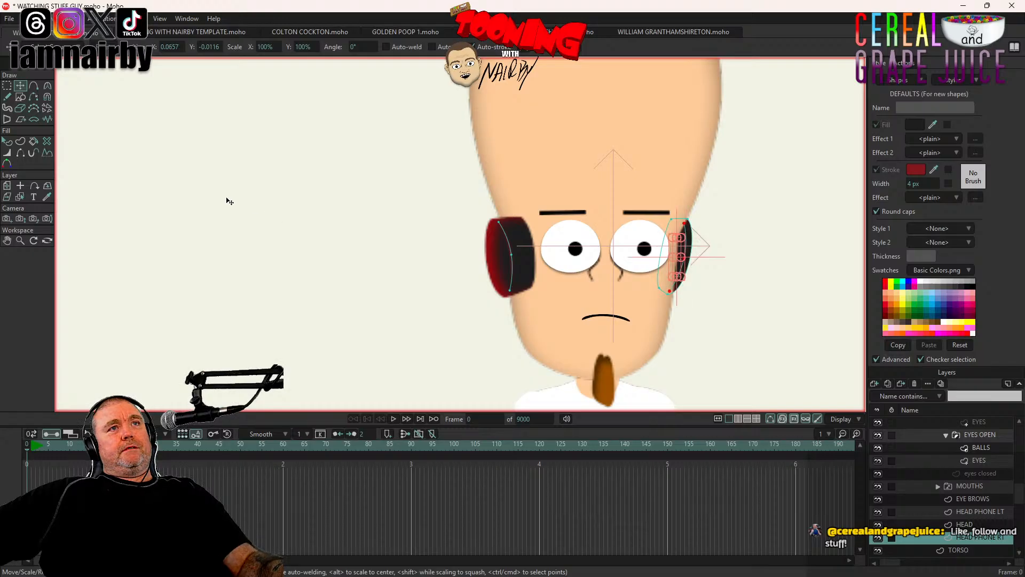
{"action": "key", "text": "ctrl+a"}
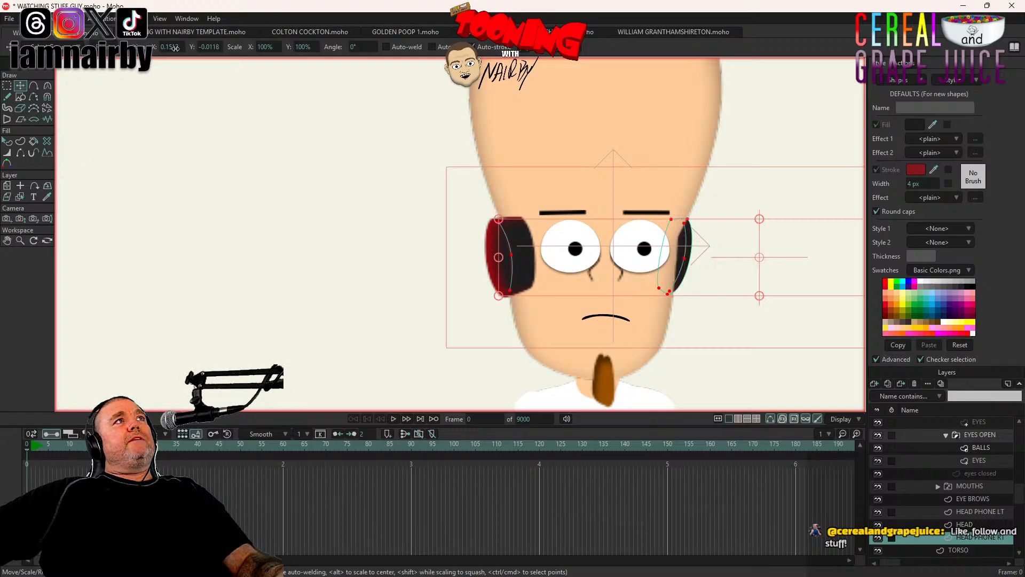
{"action": "left_click", "coordinate": [175, 47]}
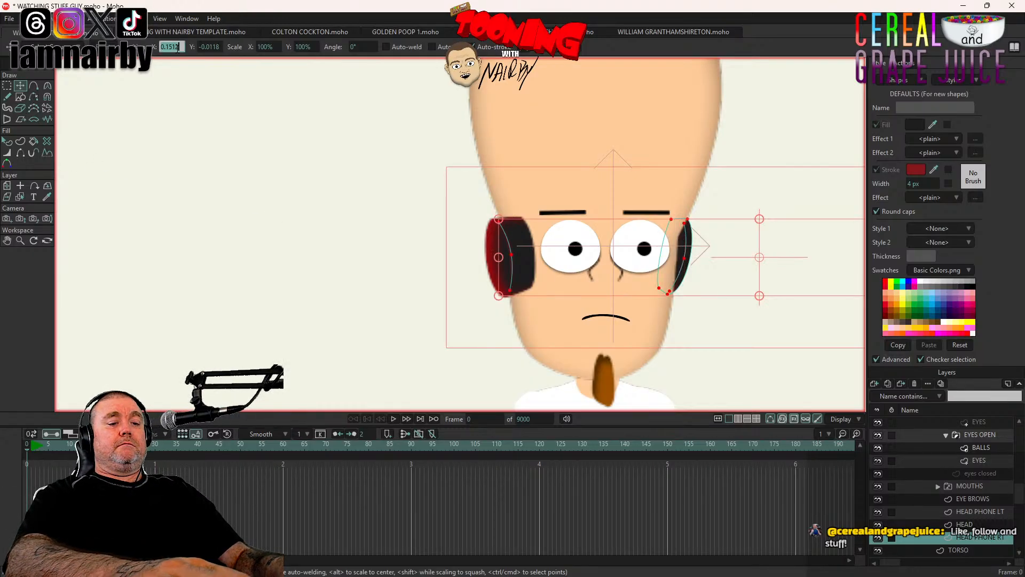
{"action": "type", "text": "9"}
{"action": "key", "text": "Tab"}
{"action": "type", "text": "9"}
{"action": "key", "text": "Return"}
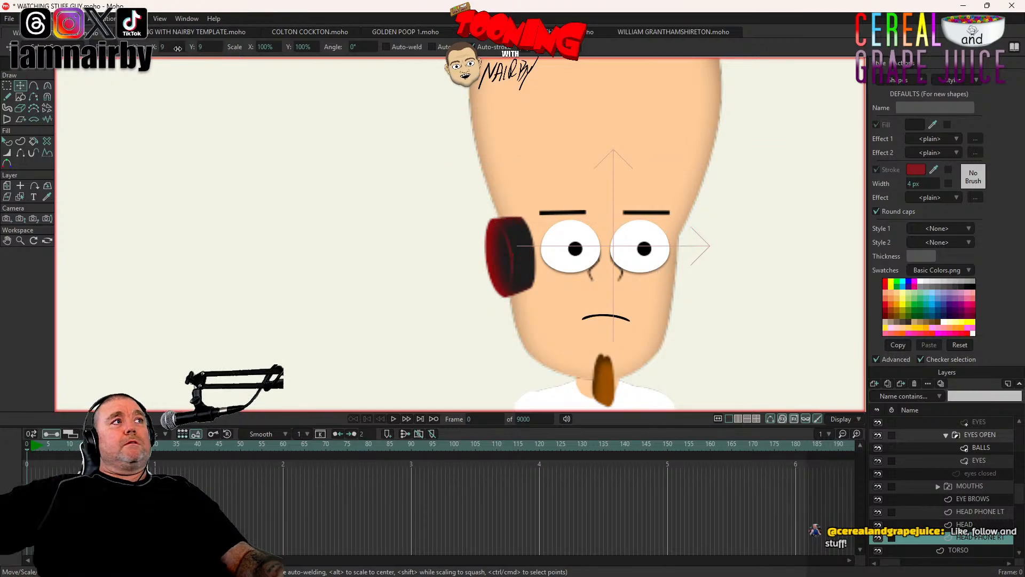
Step: Try to undo the latest changes to the HEAD PHONE RT layer after activating the layer transform tool
{"action": "left_click", "coordinate": [7, 186]}
{"action": "scroll", "coordinate": [310, 205], "scroll_direction": "down", "scroll_amount": 5}
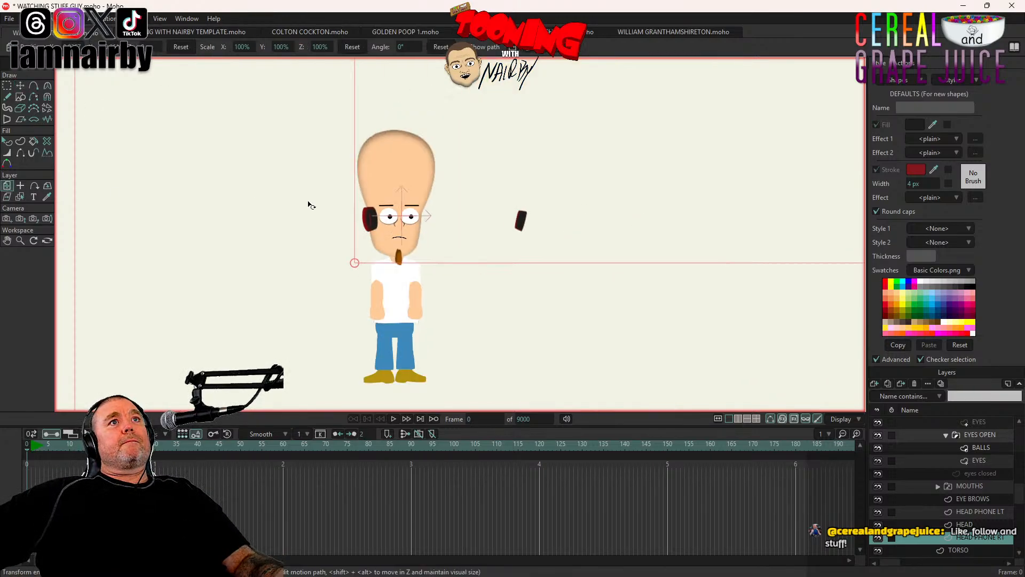
{"action": "scroll", "coordinate": [309, 205], "scroll_direction": "down", "scroll_amount": 5}
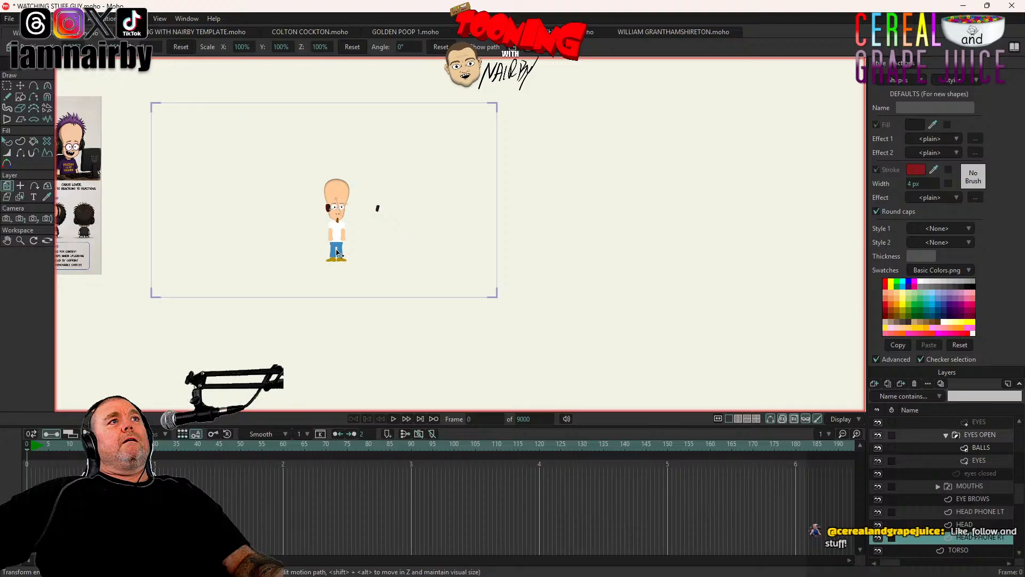
{"action": "key", "text": "ctrl+z"}
{"action": "key", "text": "ctrl+z"}
{"action": "key", "text": "ctrl+z"}
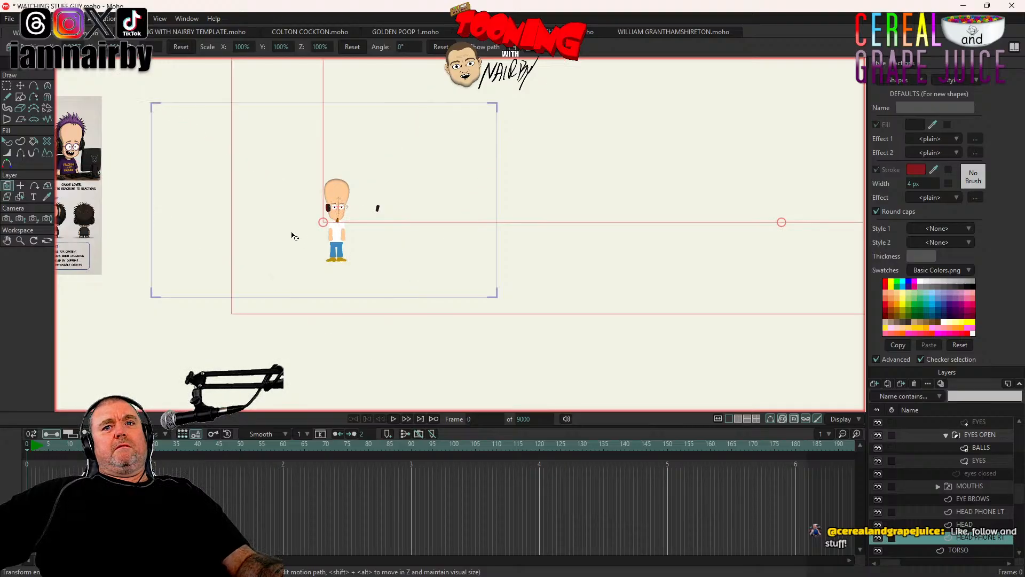
Step: Examine where the HEAD PHONE RT points lie relative to the character and the camera frame
{"action": "scroll", "coordinate": [283, 195], "scroll_direction": "down", "scroll_amount": 10}
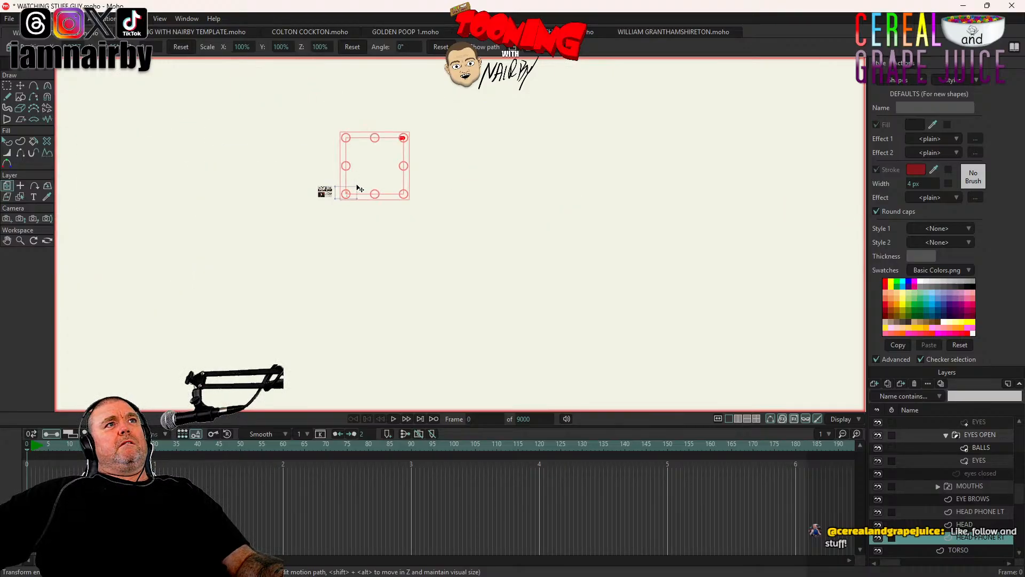
{"action": "scroll", "coordinate": [355, 191], "scroll_direction": "up", "scroll_amount": 5}
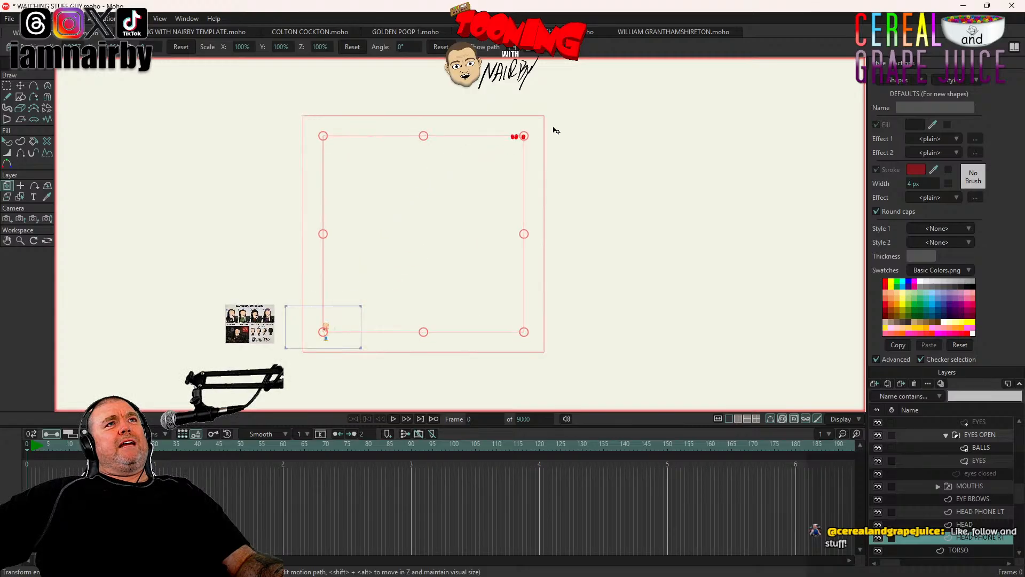
{"action": "scroll", "coordinate": [539, 134], "scroll_direction": "up", "scroll_amount": 6}
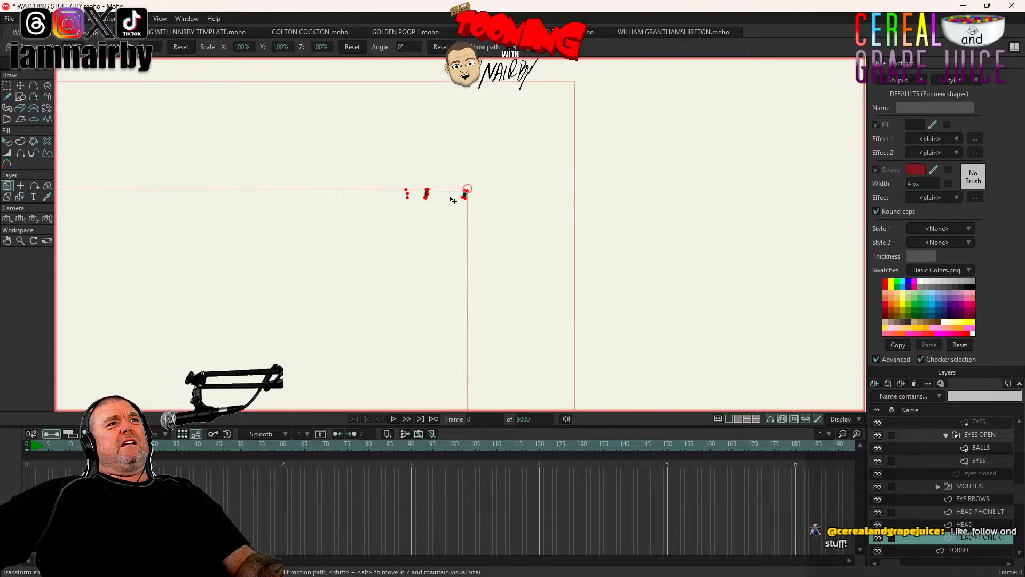
{"action": "scroll", "coordinate": [451, 199], "scroll_direction": "down", "scroll_amount": 6}
{"action": "scroll", "coordinate": [321, 244], "scroll_direction": "up", "scroll_amount": 8}
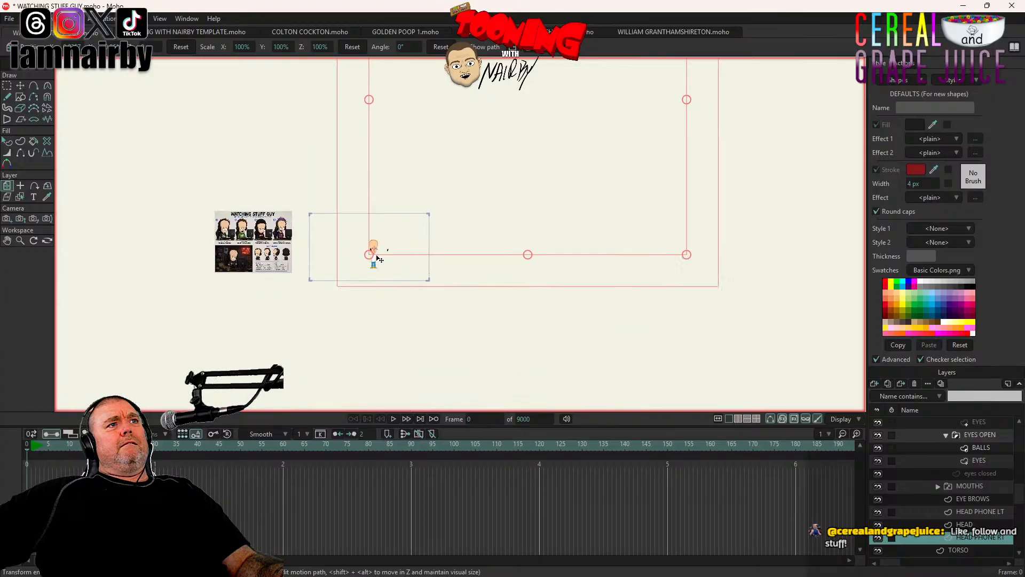
{"action": "scroll", "coordinate": [112, 137], "scroll_direction": "down", "scroll_amount": 2}
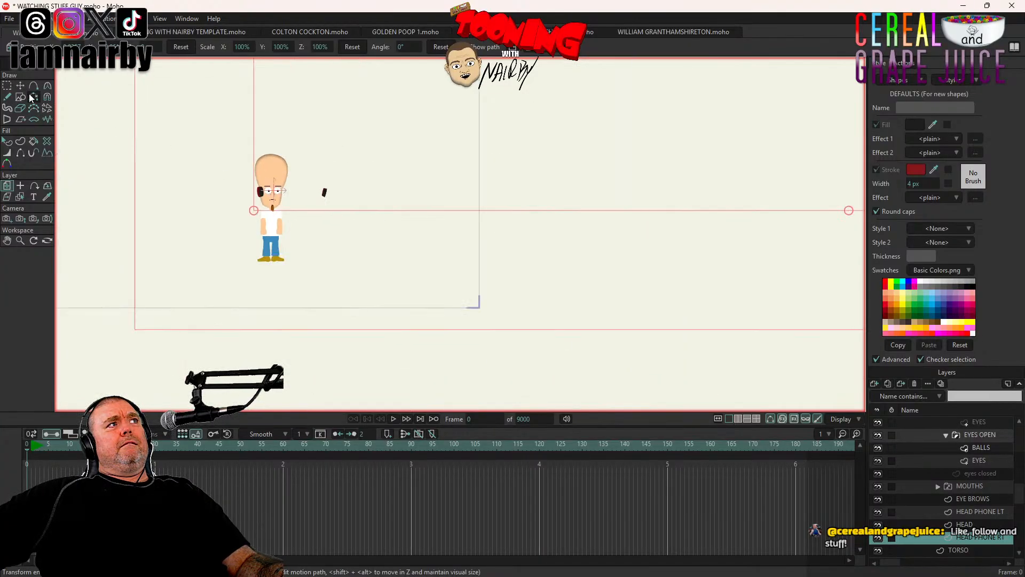
Step: Delete the stray headphone piece floating beside the head on the HEAD PHONE LT layer
{"action": "left_click", "coordinate": [20, 86]}
{"action": "scroll", "coordinate": [202, 169], "scroll_direction": "up", "scroll_amount": 3}
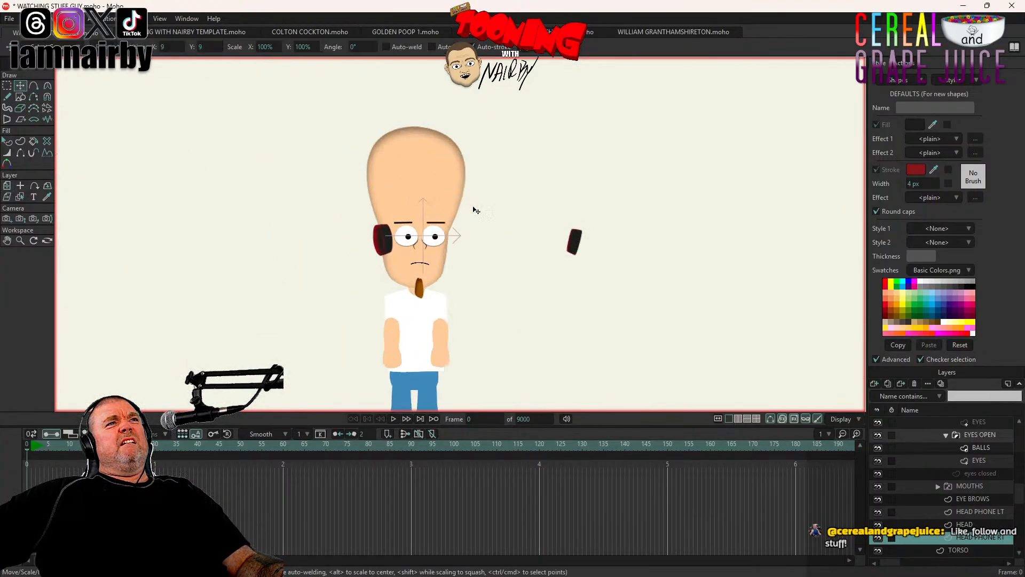
{"action": "left_click", "coordinate": [575, 246]}
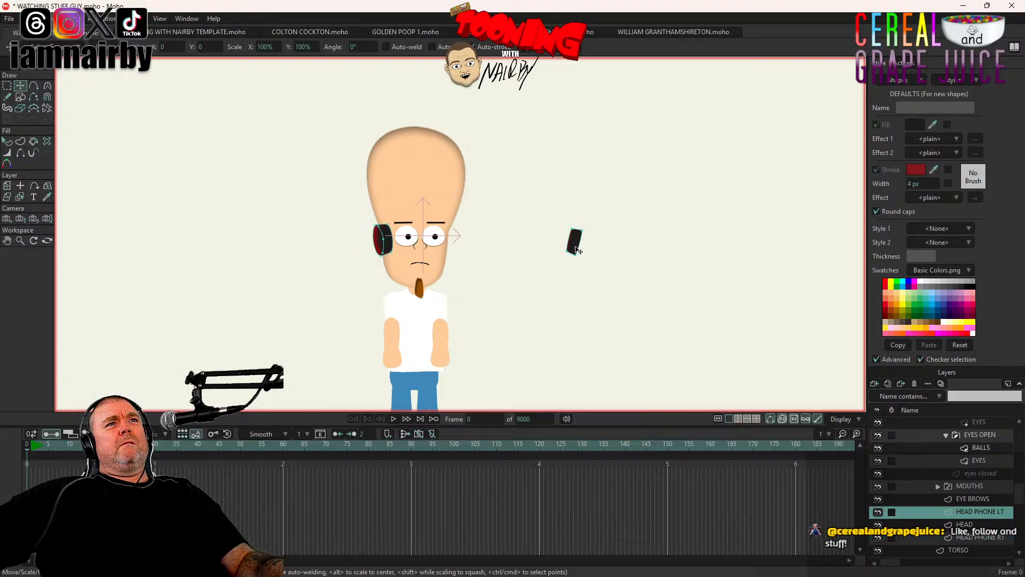
{"action": "scroll", "coordinate": [582, 221], "scroll_direction": "down", "scroll_amount": 3}
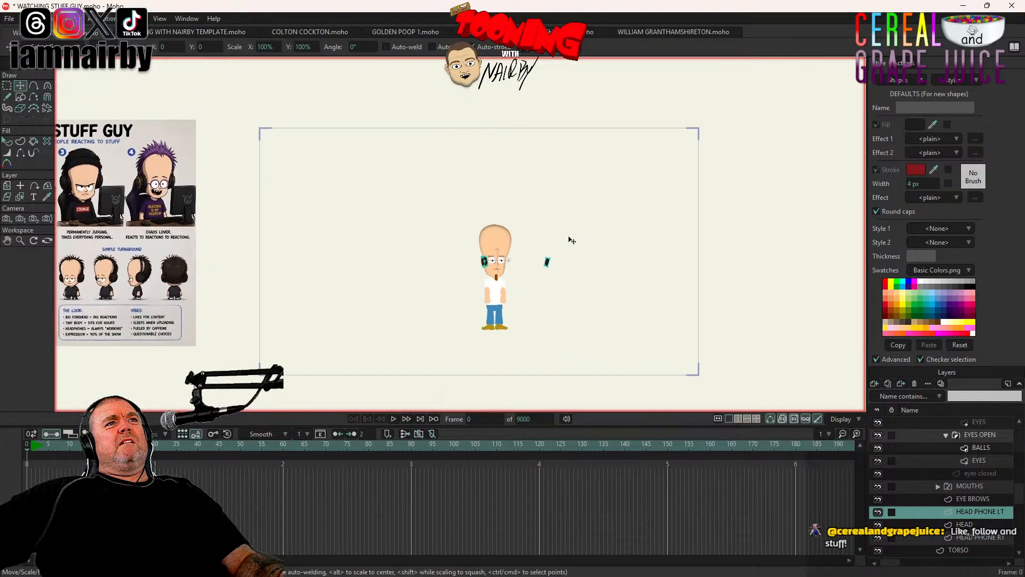
{"action": "scroll", "coordinate": [571, 241], "scroll_direction": "up", "scroll_amount": 2}
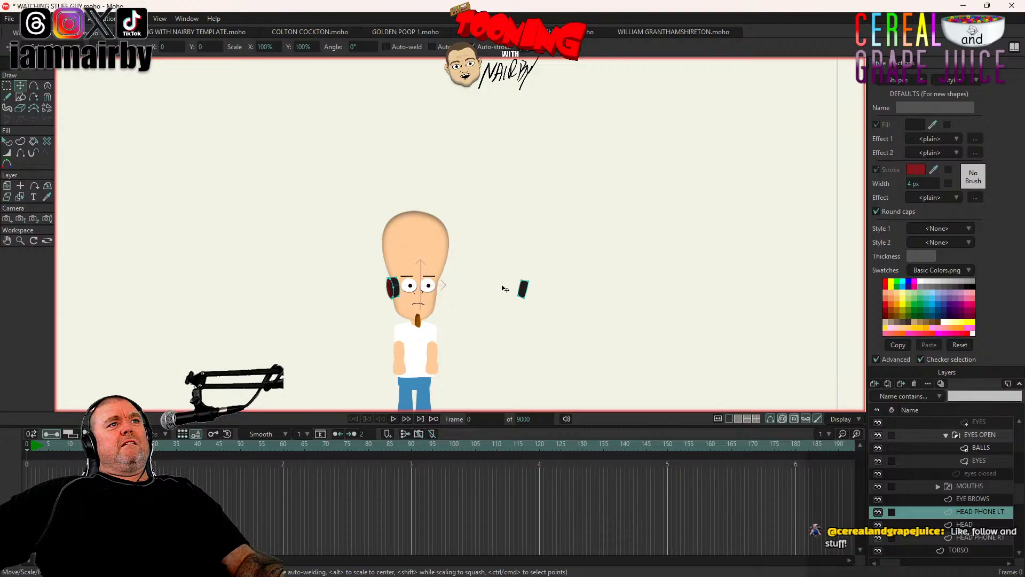
{"action": "key", "text": "ctrl+a"}
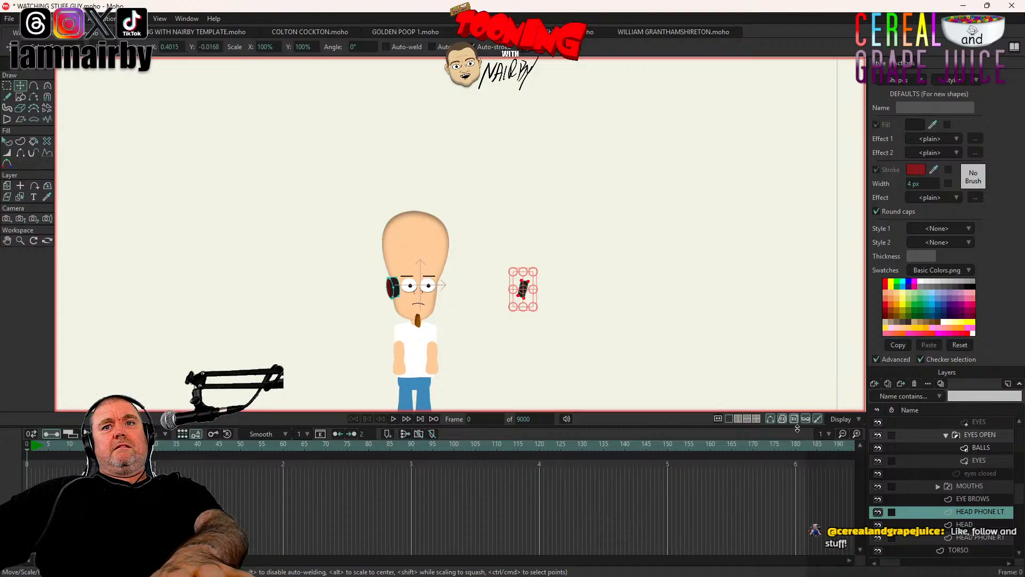
Step: Set the position of the HEAD PHONE RT layer's off-frame points to X 0 and Y 0
{"action": "left_click", "coordinate": [983, 537]}
{"action": "scroll", "coordinate": [557, 277], "scroll_direction": "down", "scroll_amount": 4}
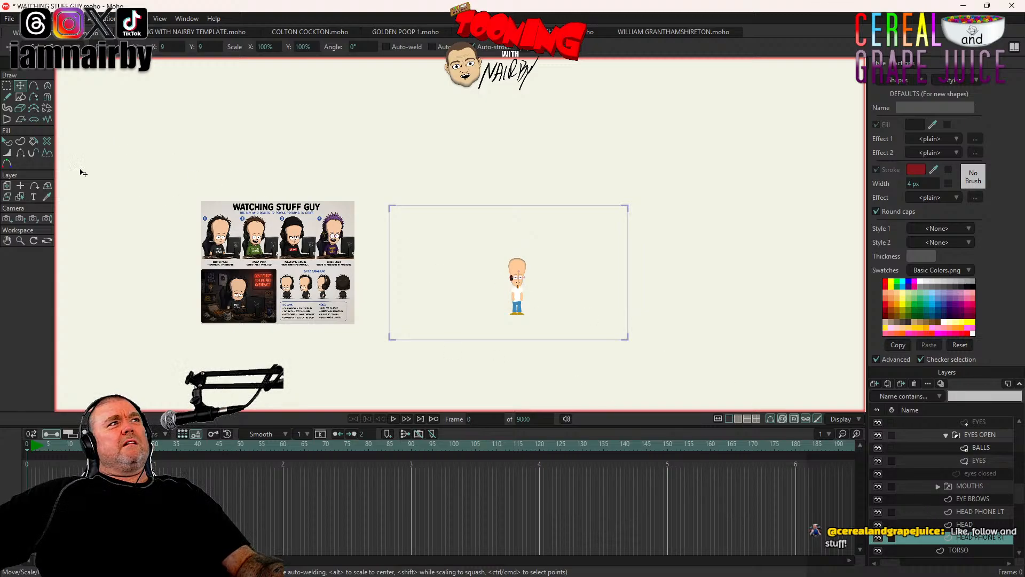
{"action": "left_click", "coordinate": [7, 186]}
{"action": "scroll", "coordinate": [243, 256], "scroll_direction": "up", "scroll_amount": 3}
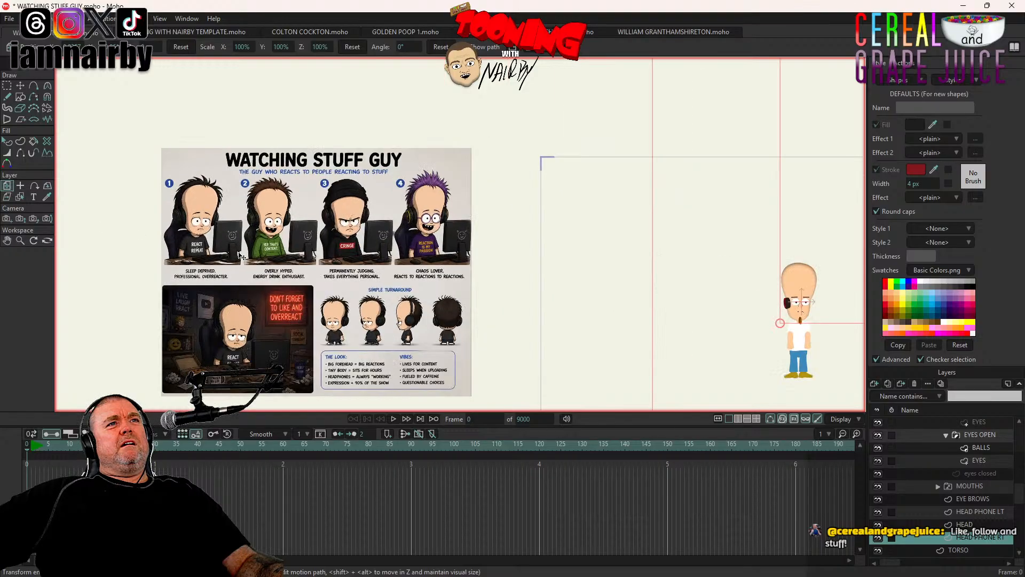
{"action": "scroll", "coordinate": [539, 247], "scroll_direction": "down", "scroll_amount": 4}
{"action": "left_click_drag", "start_coordinate": [696, 189], "coordinate": [359, 375]}
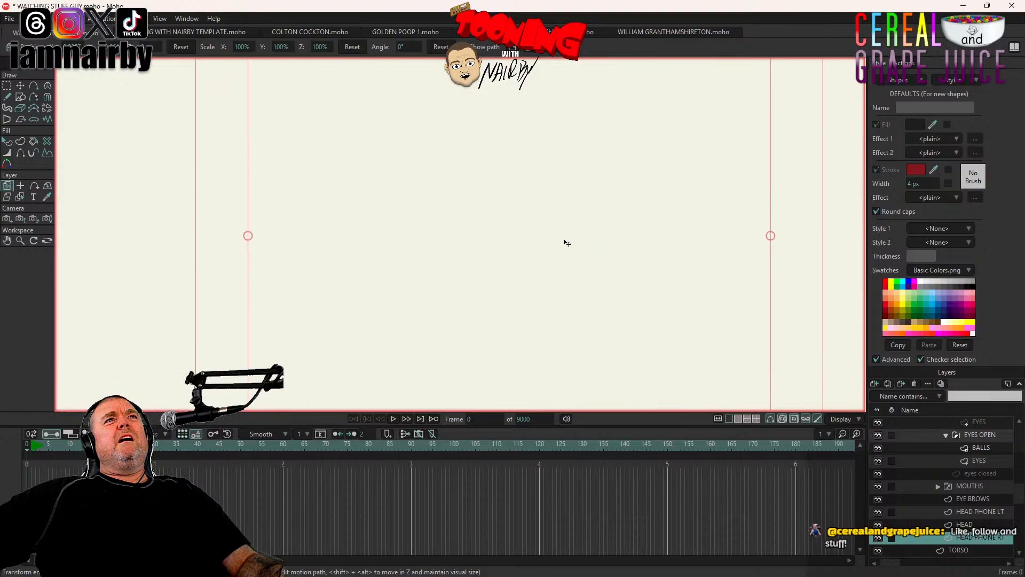
{"action": "scroll", "coordinate": [588, 245], "scroll_direction": "down", "scroll_amount": 3}
{"action": "left_click", "coordinate": [20, 86]}
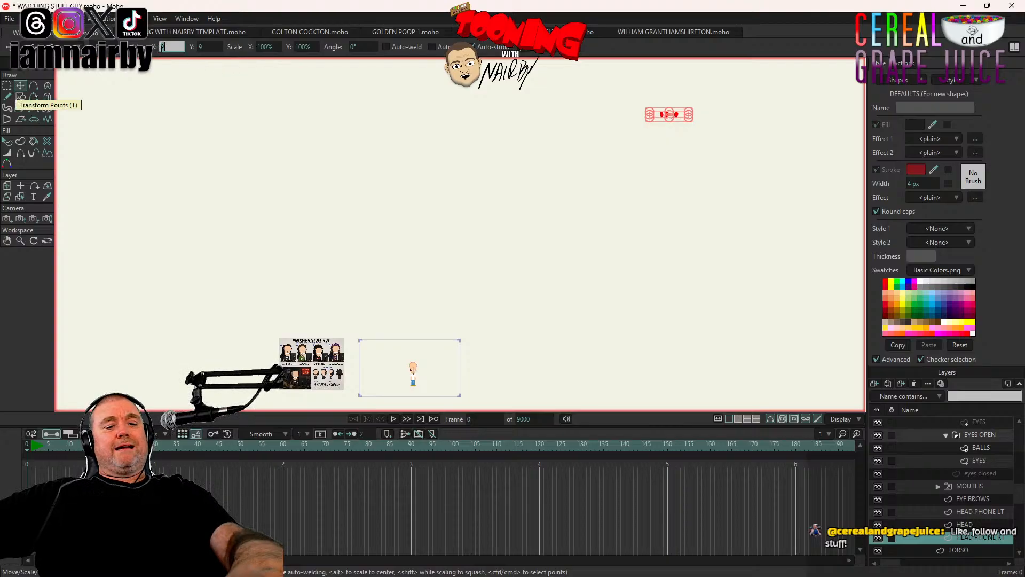
{"action": "left_click", "coordinate": [162, 48]}
{"action": "type", "text": "0"}
{"action": "key", "text": "Return"}
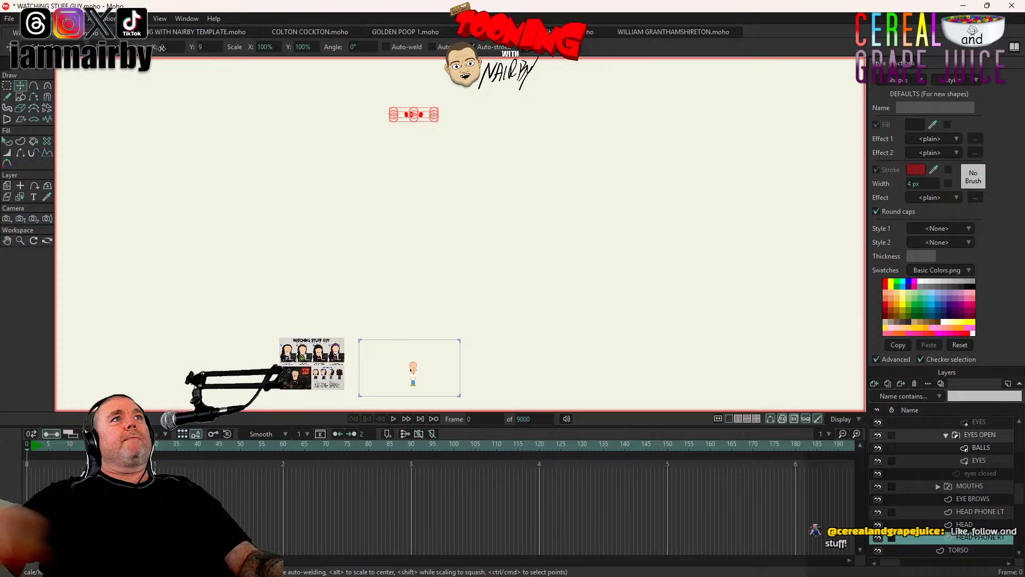
{"action": "left_click", "coordinate": [203, 47]}
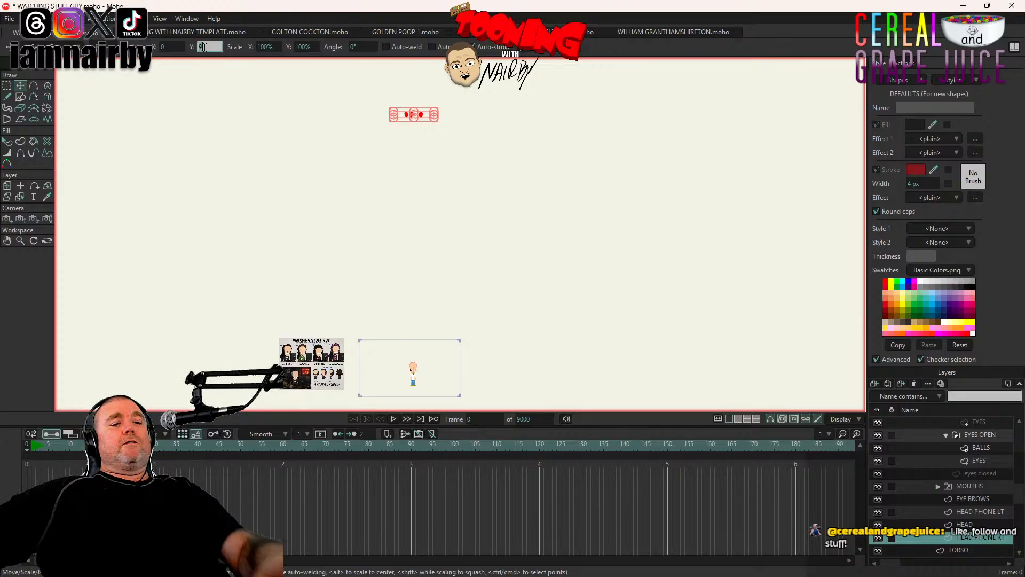
{"action": "type", "text": "0"}
{"action": "key", "text": "Return"}
Step: Move the HEAD PHONE RT points clear of the face to about X 0.43 and Y -0.02
{"action": "scroll", "coordinate": [404, 290], "scroll_direction": "up", "scroll_amount": 5}
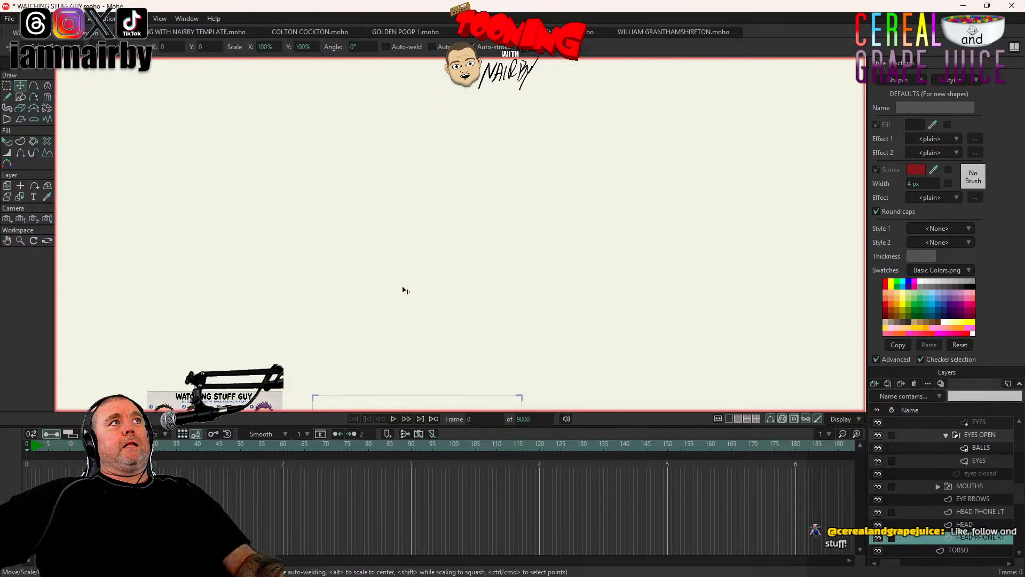
{"action": "left_click_drag", "start_coordinate": [399, 279], "coordinate": [444, 98]}
{"action": "scroll", "coordinate": [427, 313], "scroll_direction": "up", "scroll_amount": 8}
{"action": "scroll", "coordinate": [488, 298], "scroll_direction": "up", "scroll_amount": 1}
{"action": "left_click_drag", "start_coordinate": [551, 281], "coordinate": [328, 245]}
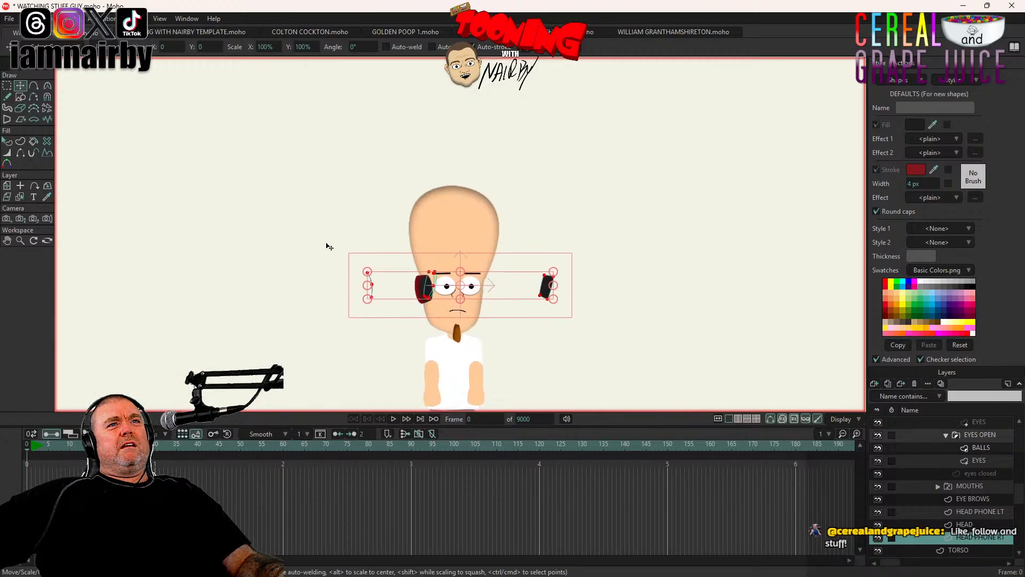
{"action": "scroll", "coordinate": [491, 276], "scroll_direction": "up", "scroll_amount": 3}
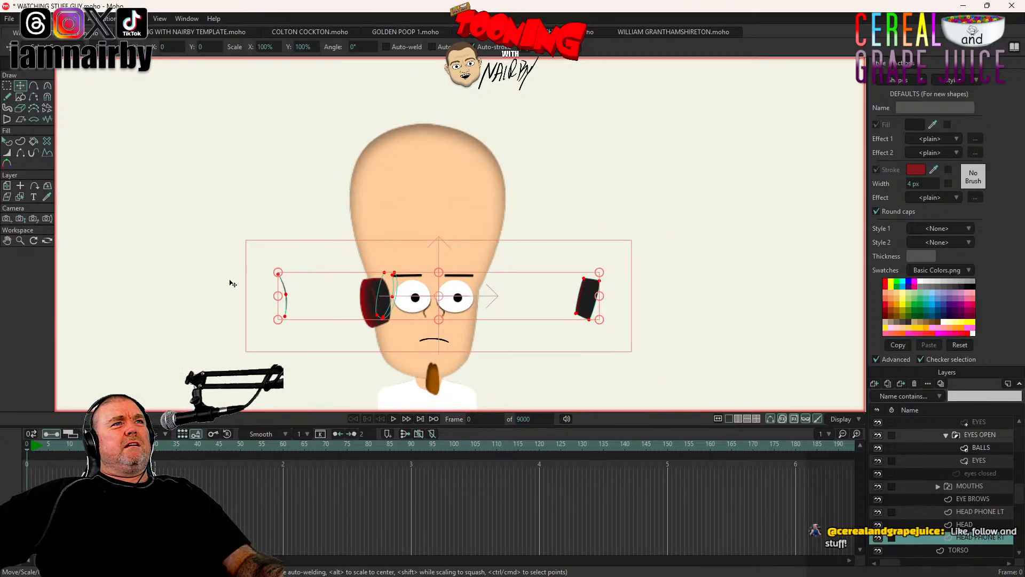
{"action": "left_click_drag", "start_coordinate": [236, 283], "coordinate": [469, 294]}
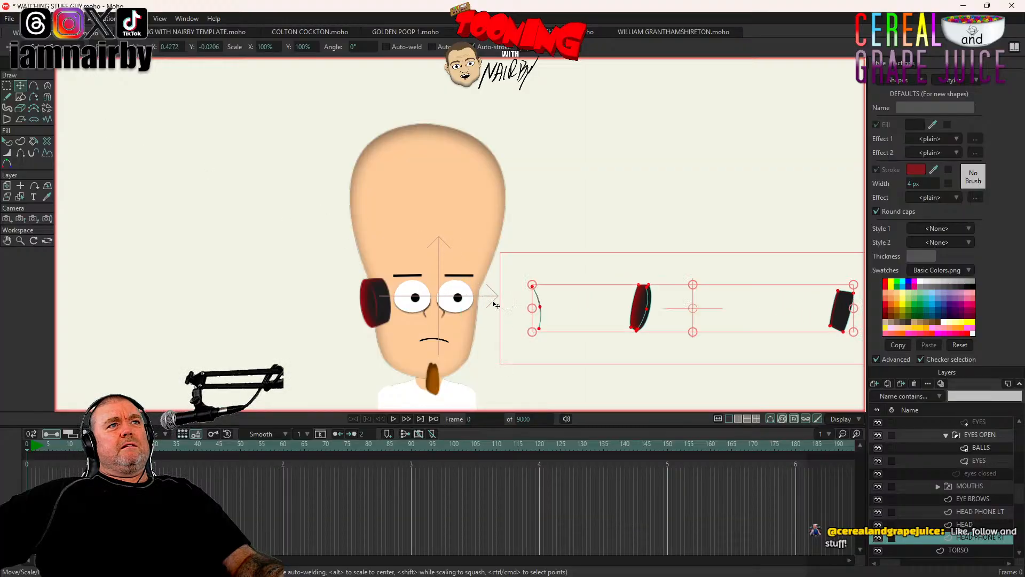
Step: Delete the stray curved outline and the outermost black piece from the HEAD PHONE RT layer
{"action": "left_click", "coordinate": [542, 318]}
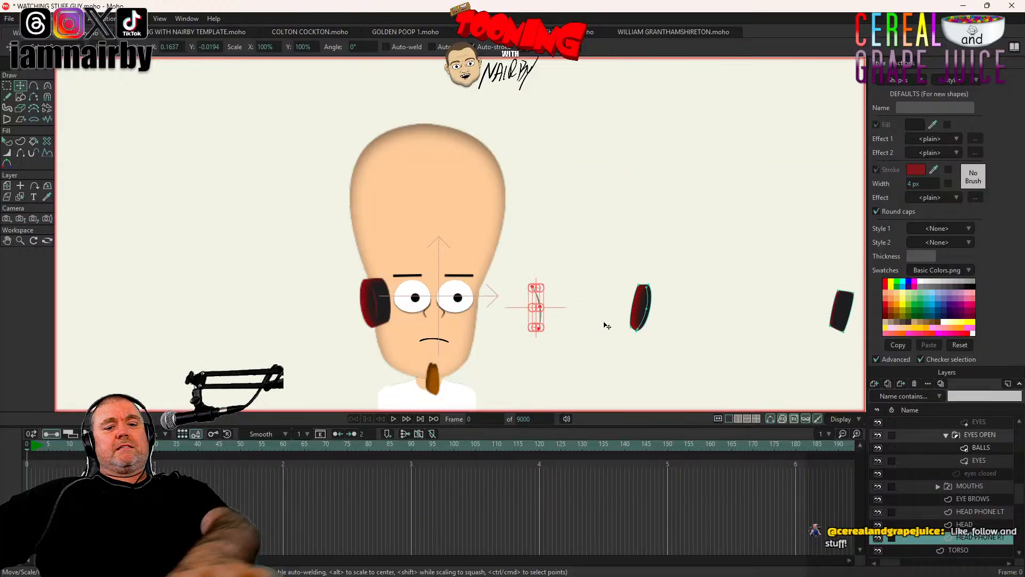
{"action": "left_click", "coordinate": [847, 315]}
{"action": "key", "text": "Delete"}
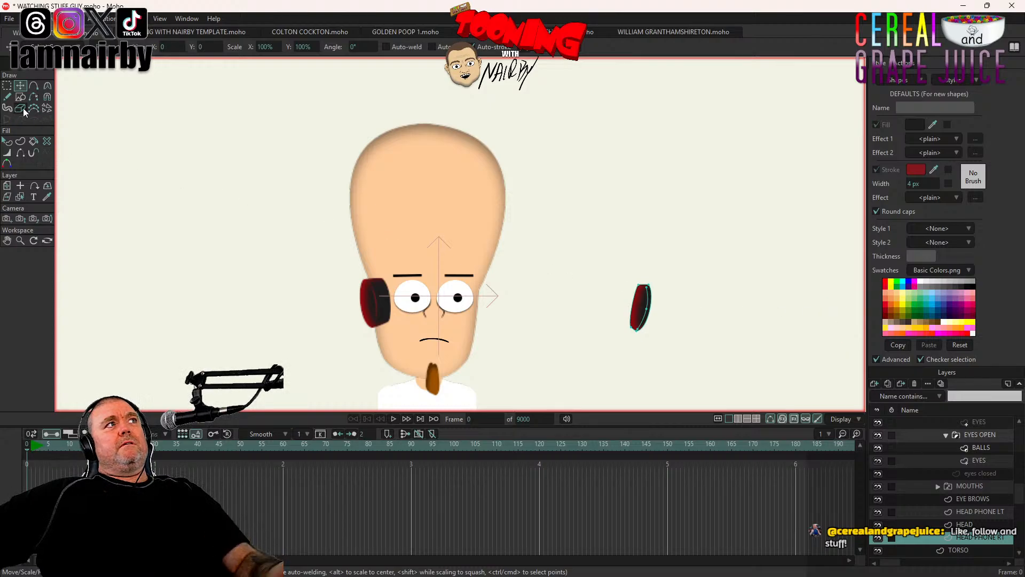
Step: Select all remaining HEAD PHONE RT points and set their position to X 0 and Y 0
{"action": "key", "text": "ctrl+a"}
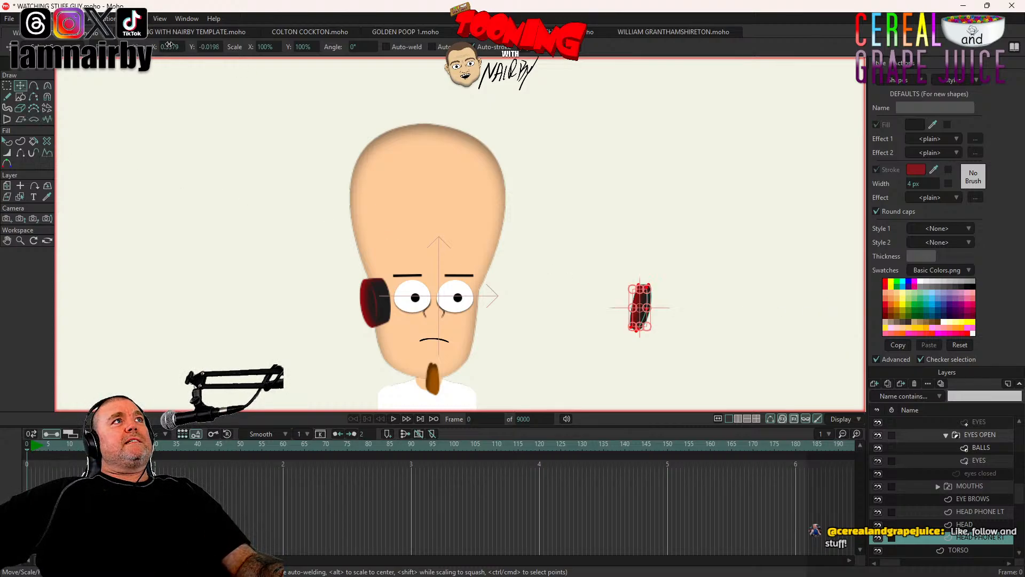
{"action": "left_click", "coordinate": [169, 46]}
{"action": "type", "text": "0"}
{"action": "key", "text": "Tab"}
{"action": "type", "text": "0"}
{"action": "key", "text": "Return"}
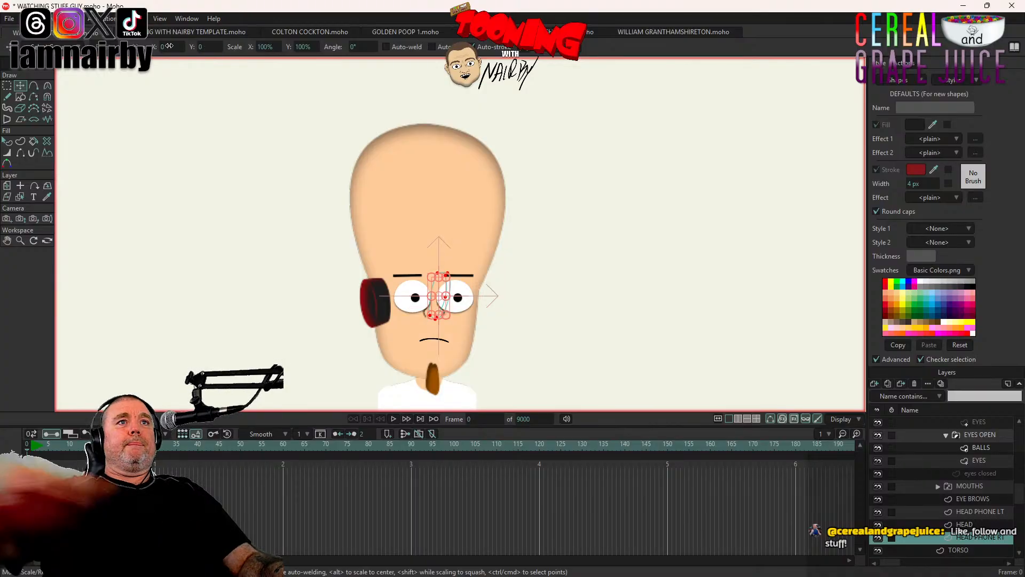
Step: Move the HEAD PHONE RT layer so the headphone sits against the bare side of the head at eye level
{"action": "left_click", "coordinate": [8, 186]}
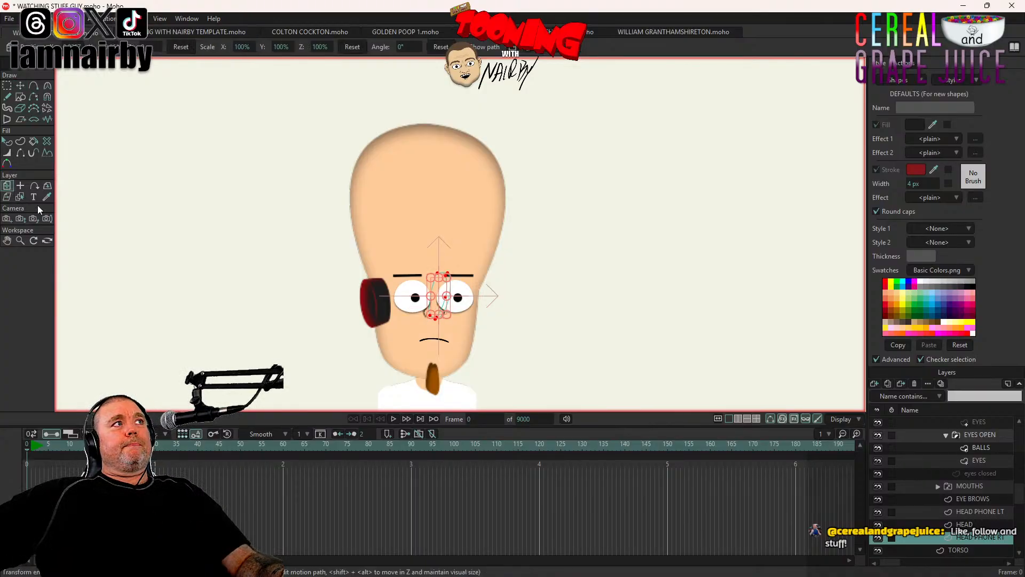
{"action": "left_click_drag", "start_coordinate": [188, 308], "coordinate": [231, 314]}
{"action": "scroll", "coordinate": [376, 310], "scroll_direction": "up", "scroll_amount": 4}
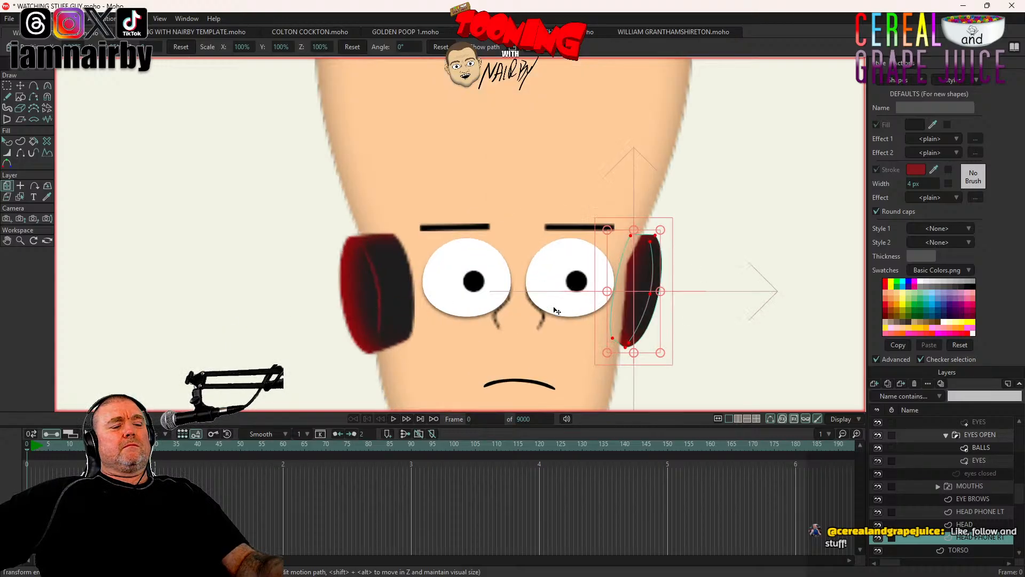
Step: Render a preview of the frame, reset its zoom to 100% to check both headphones, and close the preview
{"action": "key", "text": "ctrl+r"}
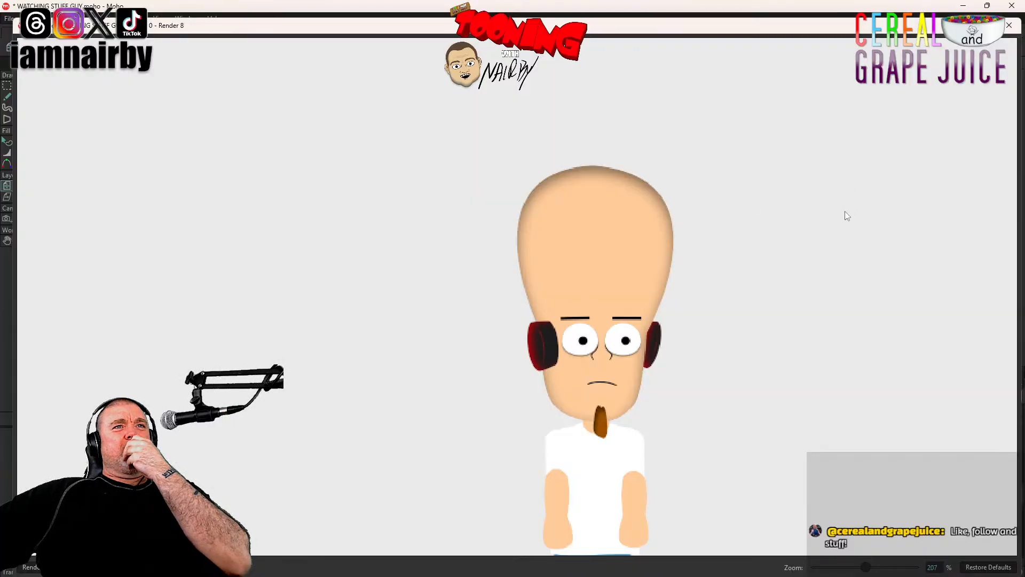
{"action": "left_click", "coordinate": [989, 570]}
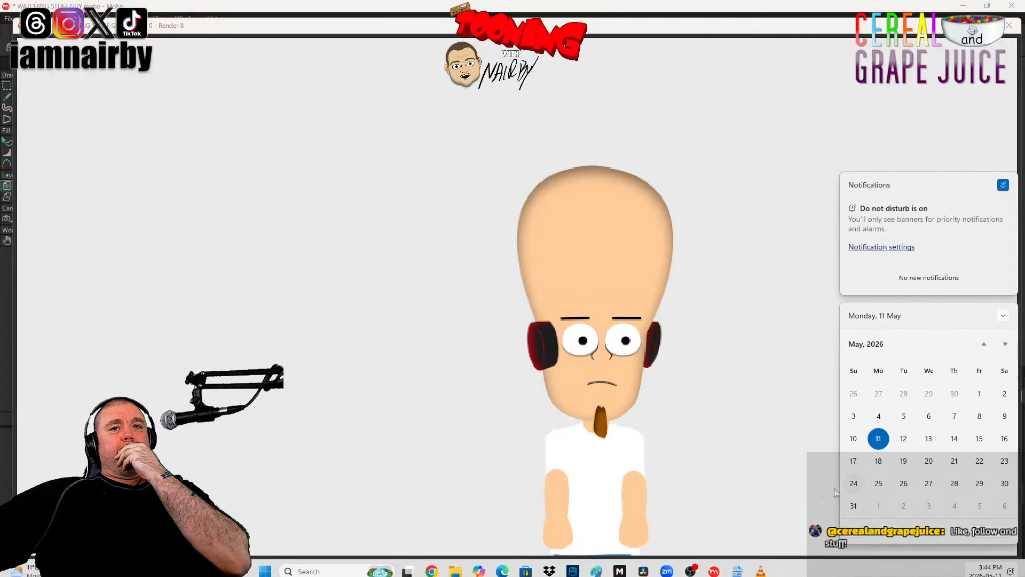
{"action": "left_click", "coordinate": [983, 565]}
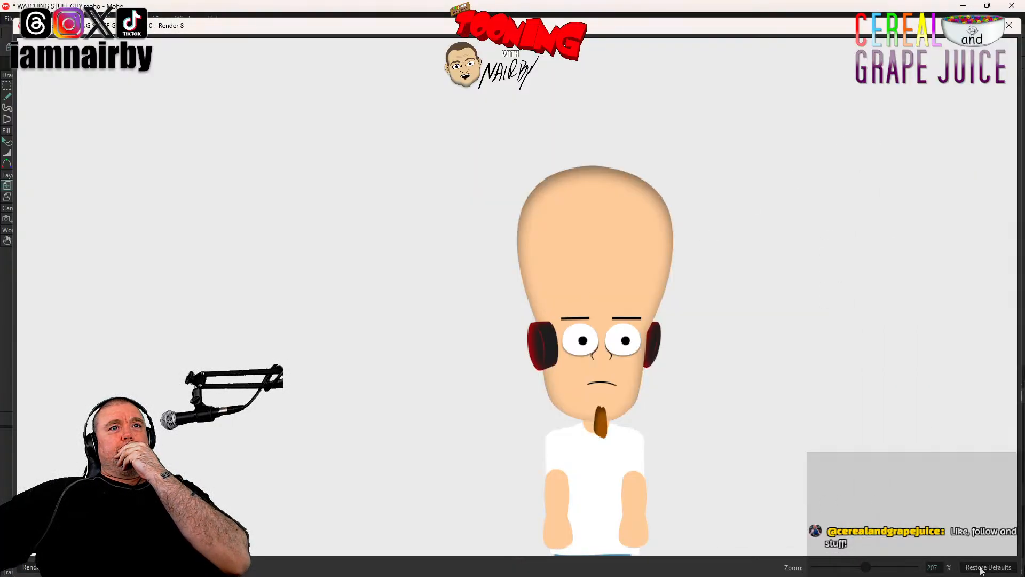
{"action": "left_click", "coordinate": [981, 568]}
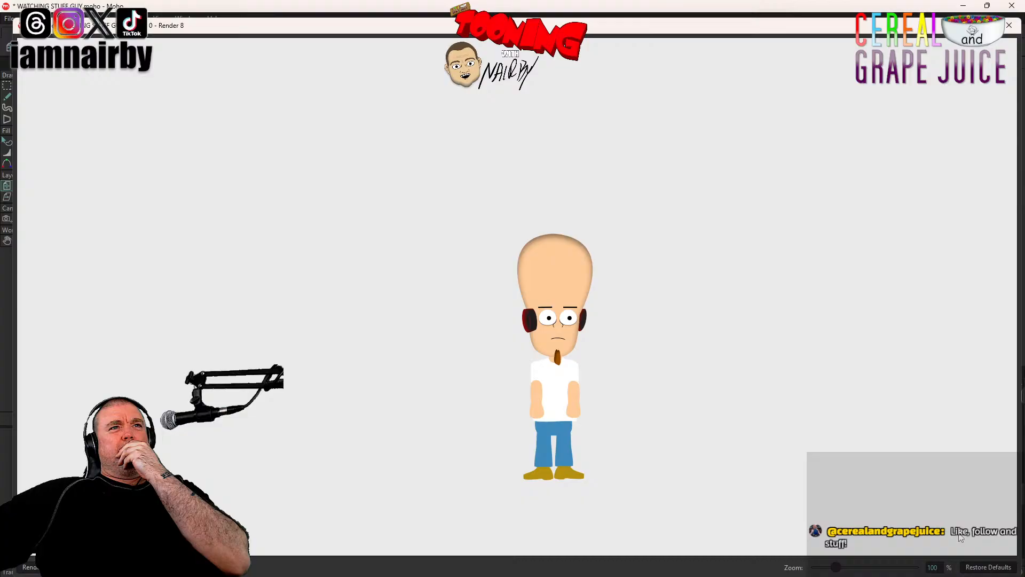
{"action": "left_click", "coordinate": [1009, 25]}
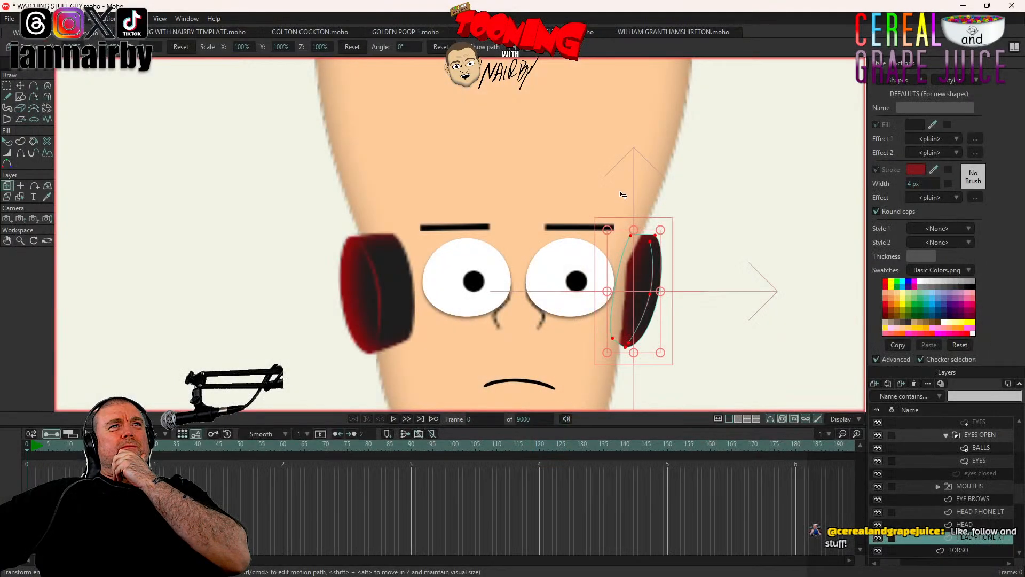
Step: Rotate the HEAD PHONE RT shape slightly counterclockwise and tuck it closer behind the head at X -0.0062
{"action": "left_click", "coordinate": [21, 87]}
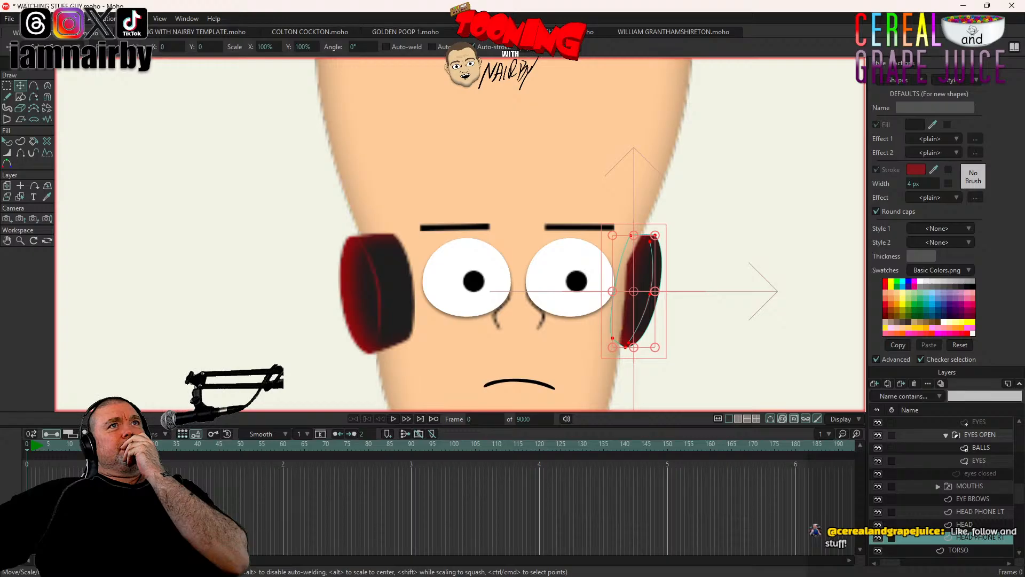
{"action": "key", "text": "ctrl+z"}
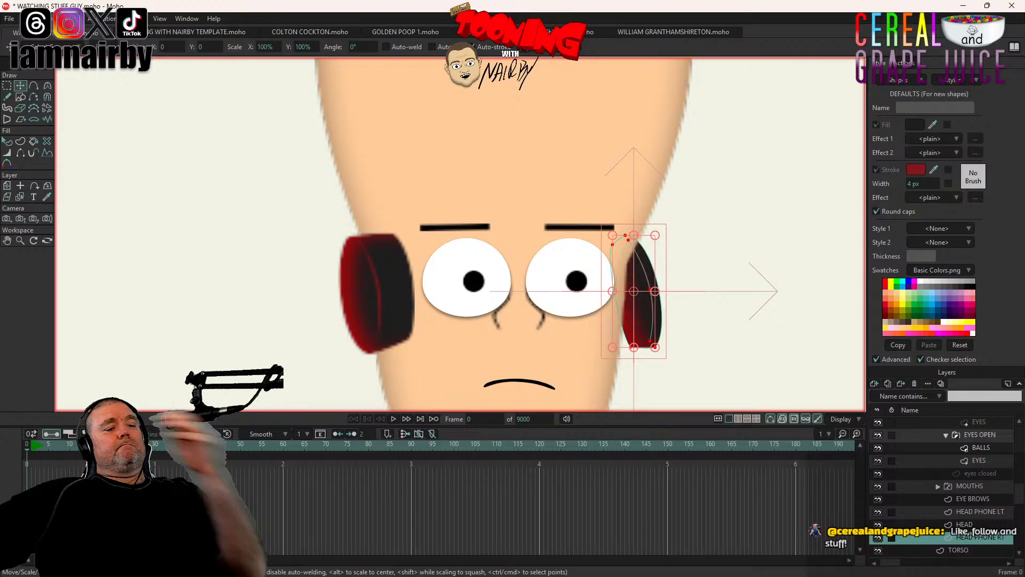
{"action": "key", "text": "ctrl+z"}
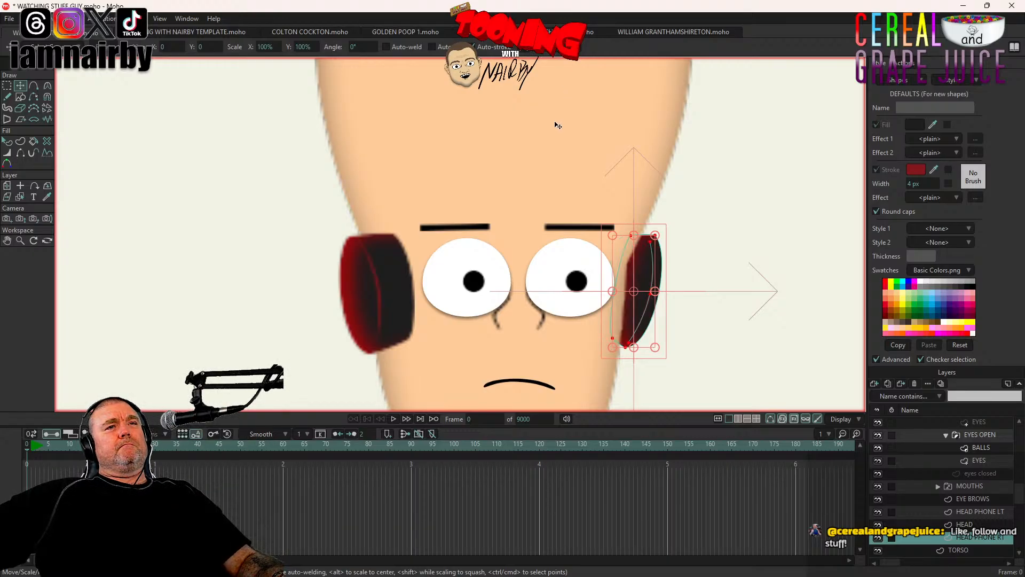
{"action": "key", "text": "ctrl+z"}
{"action": "key", "text": "ctrl+z"}
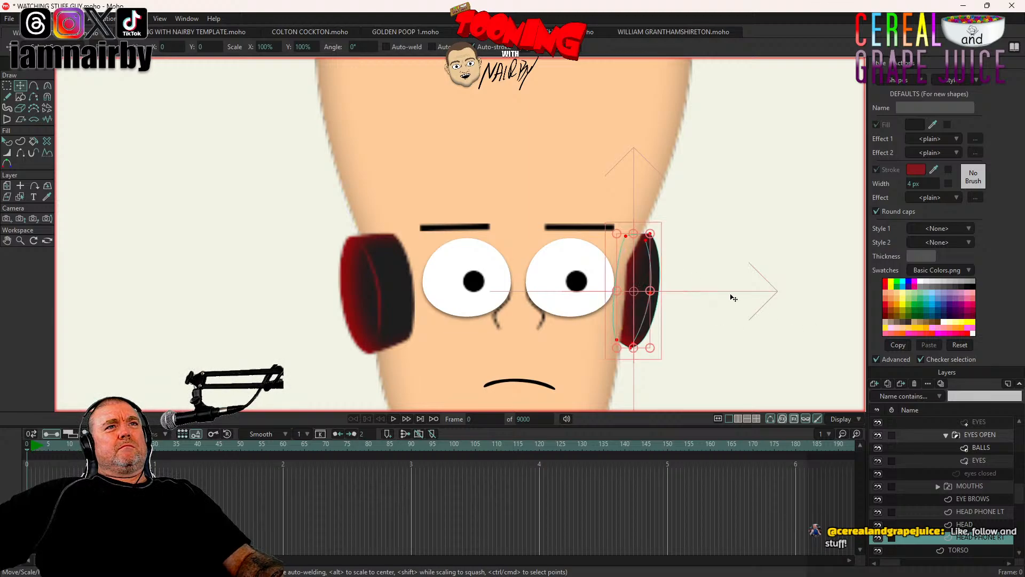
{"action": "left_click_drag", "start_coordinate": [734, 297], "coordinate": [725, 298]}
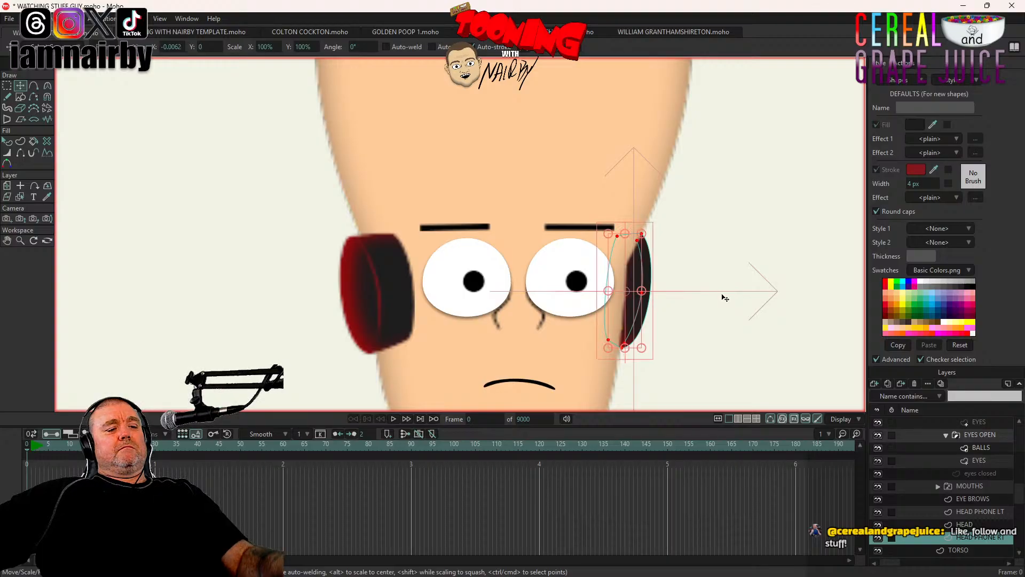
Step: Check the repositioned headphone up close in a rendered preview, close the preview, and save the project
{"action": "key", "text": "ctrl+r"}
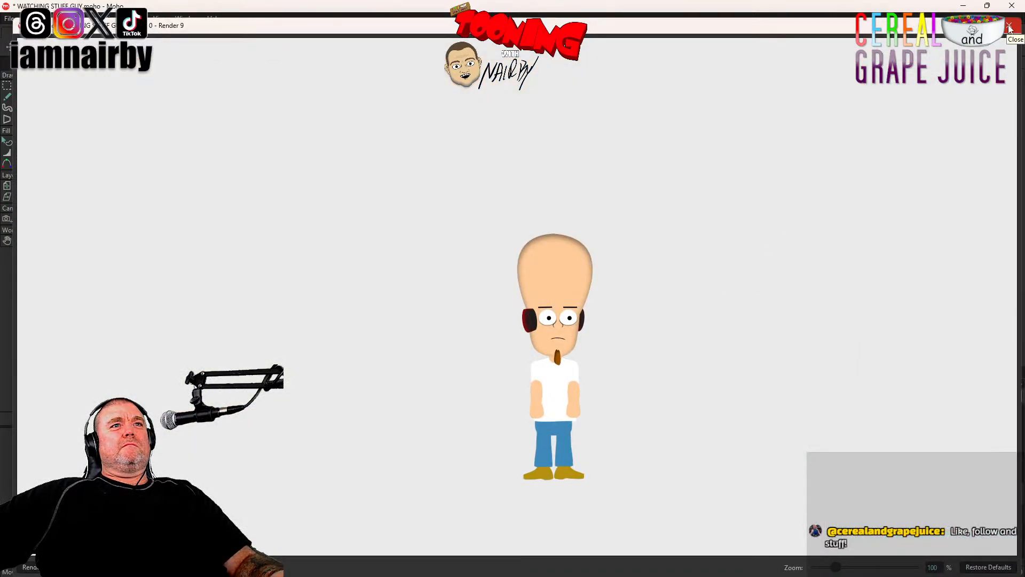
{"action": "scroll", "coordinate": [658, 262], "scroll_direction": "up", "scroll_amount": 5}
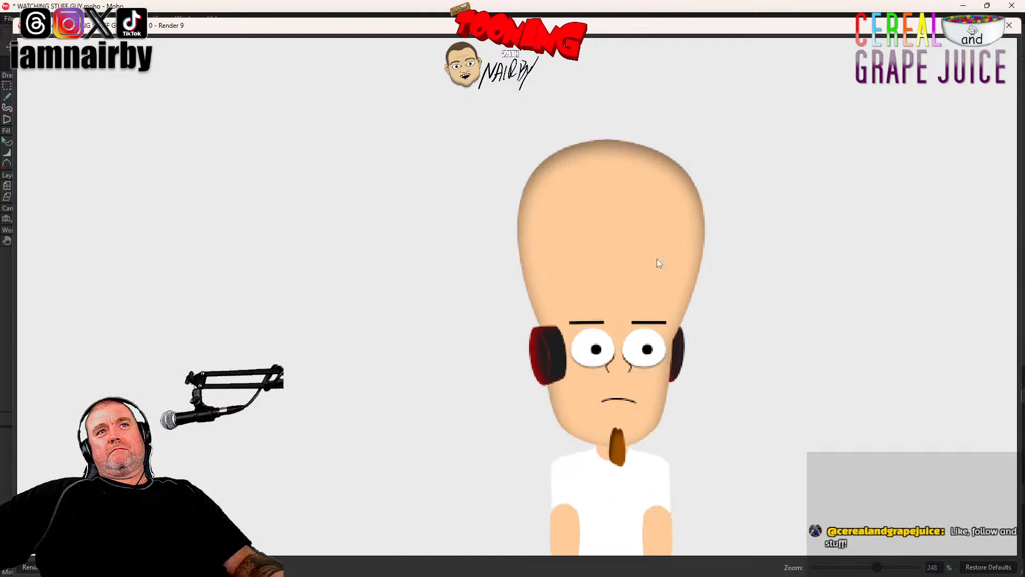
{"action": "left_click", "coordinate": [1009, 25]}
{"action": "scroll", "coordinate": [558, 261], "scroll_direction": "down", "scroll_amount": 5}
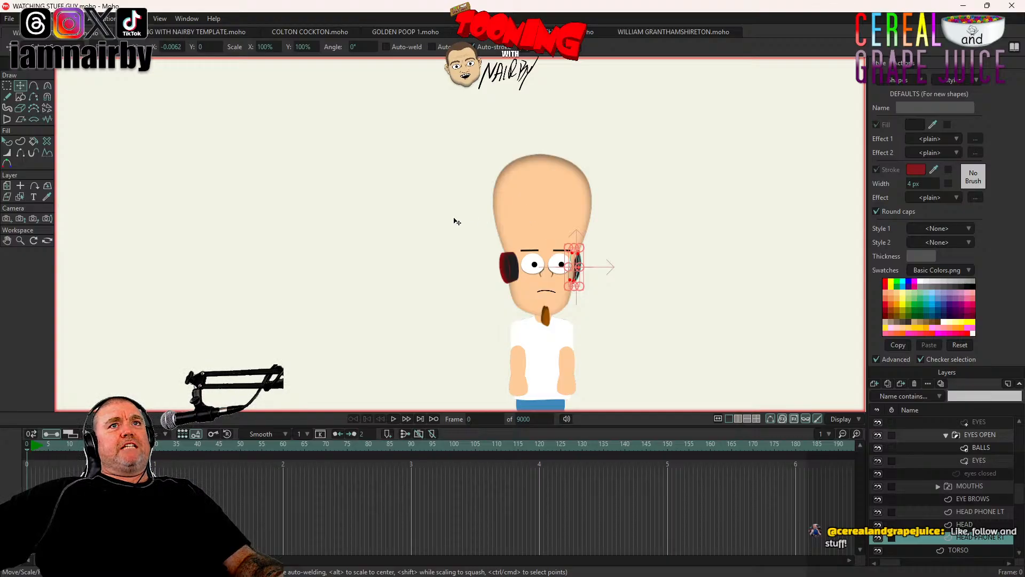
{"action": "scroll", "coordinate": [454, 220], "scroll_direction": "down", "scroll_amount": 7}
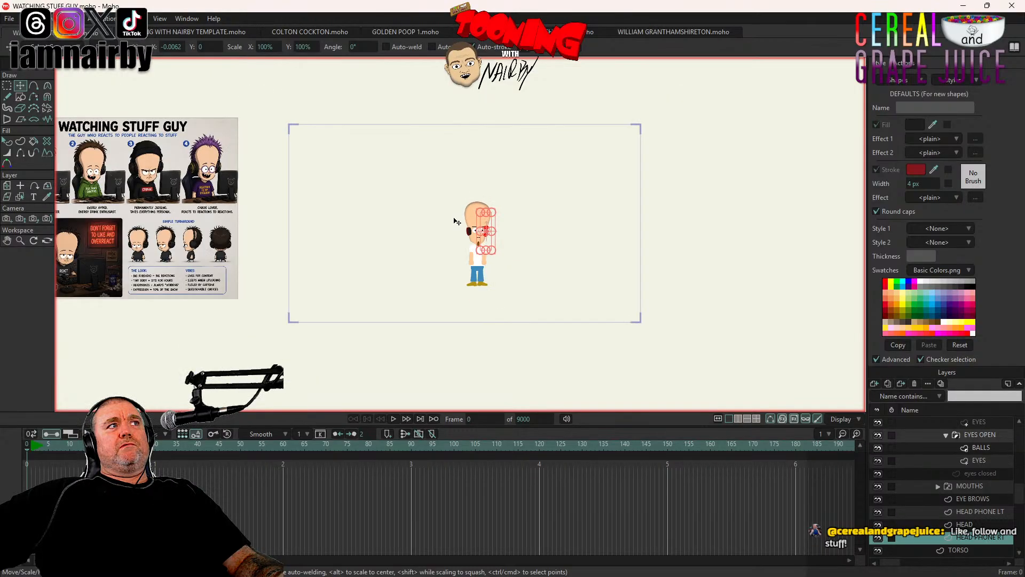
Step: Set up curvature editing on the HEAD layer with no points selected
{"action": "left_click_drag", "start_coordinate": [196, 195], "coordinate": [218, 201]}
{"action": "scroll", "coordinate": [508, 217], "scroll_direction": "up", "scroll_amount": 5}
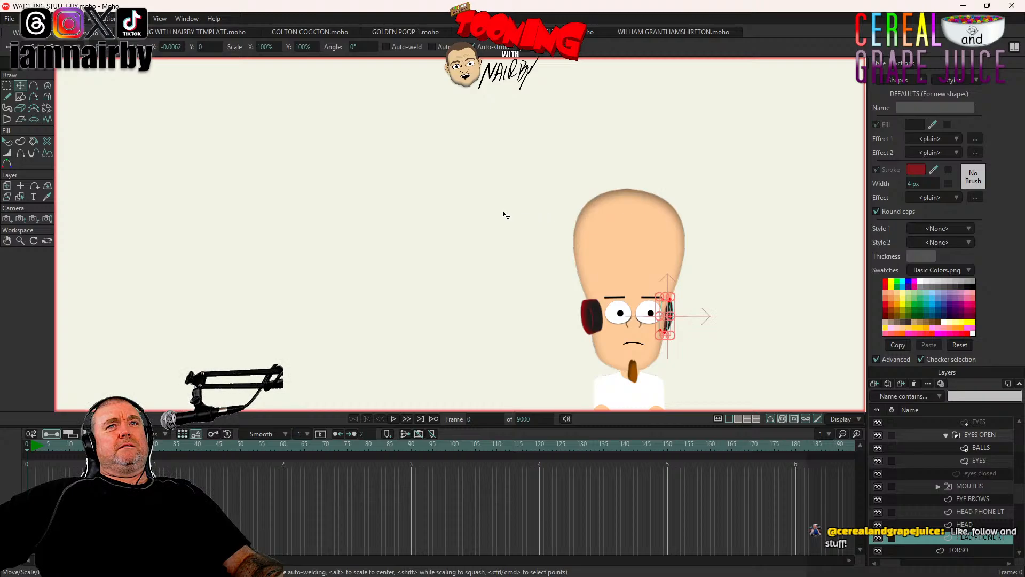
{"action": "left_click", "coordinate": [980, 524]}
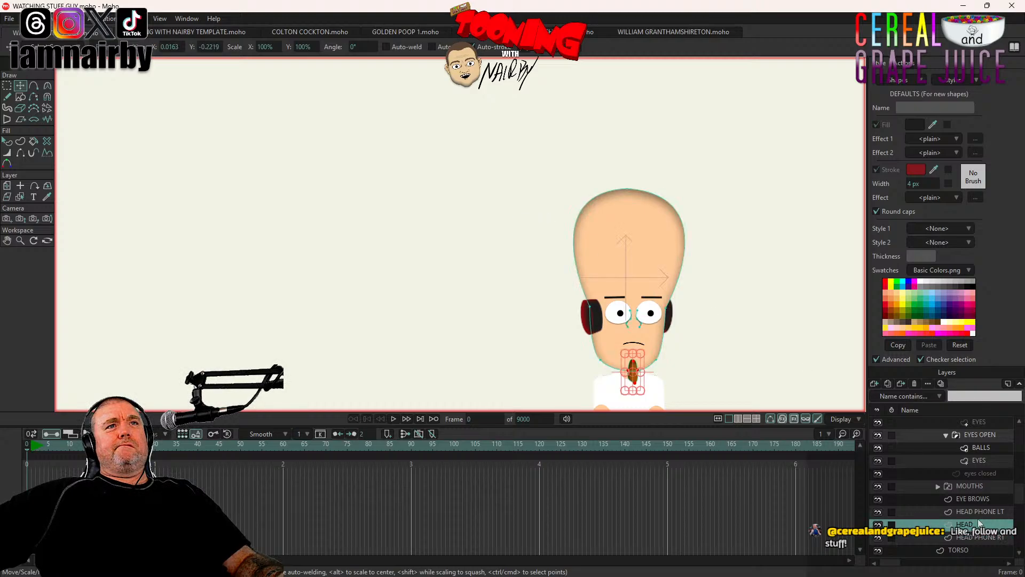
{"action": "left_click", "coordinate": [49, 86]}
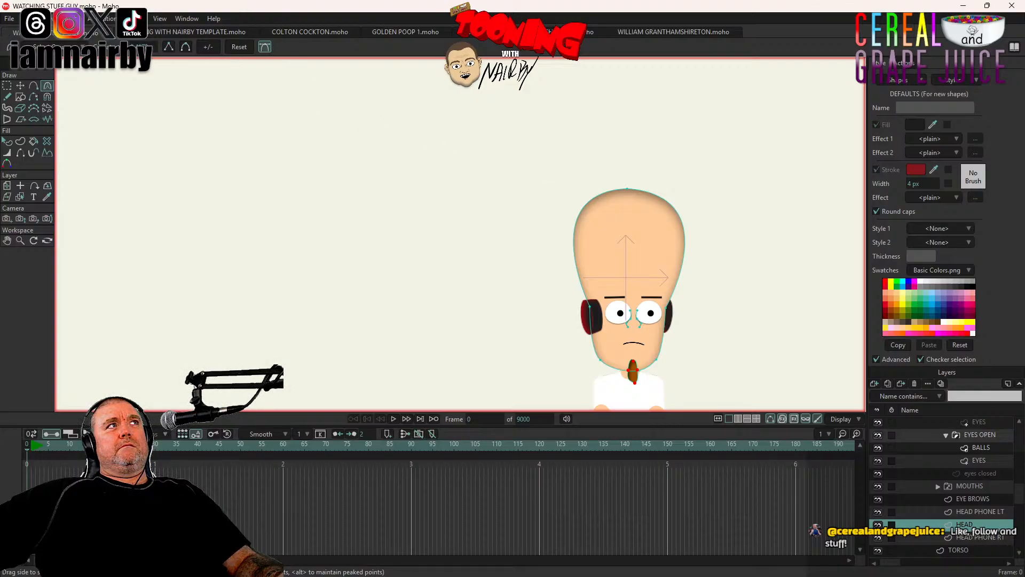
{"action": "left_click", "coordinate": [24, 18]}
{"action": "left_click", "coordinate": [65, 181]}
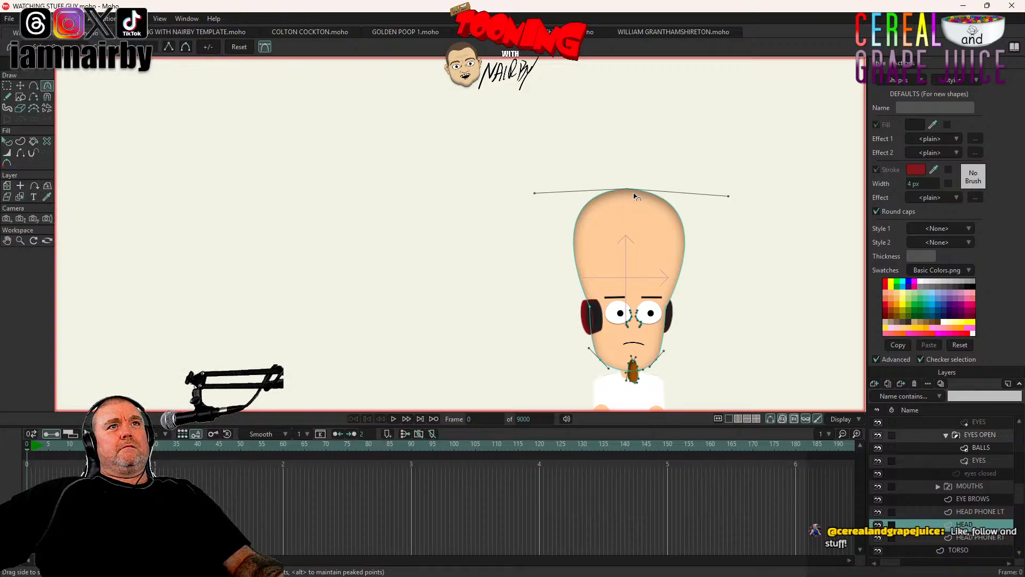
{"action": "left_click_drag", "start_coordinate": [627, 192], "coordinate": [208, 169]}
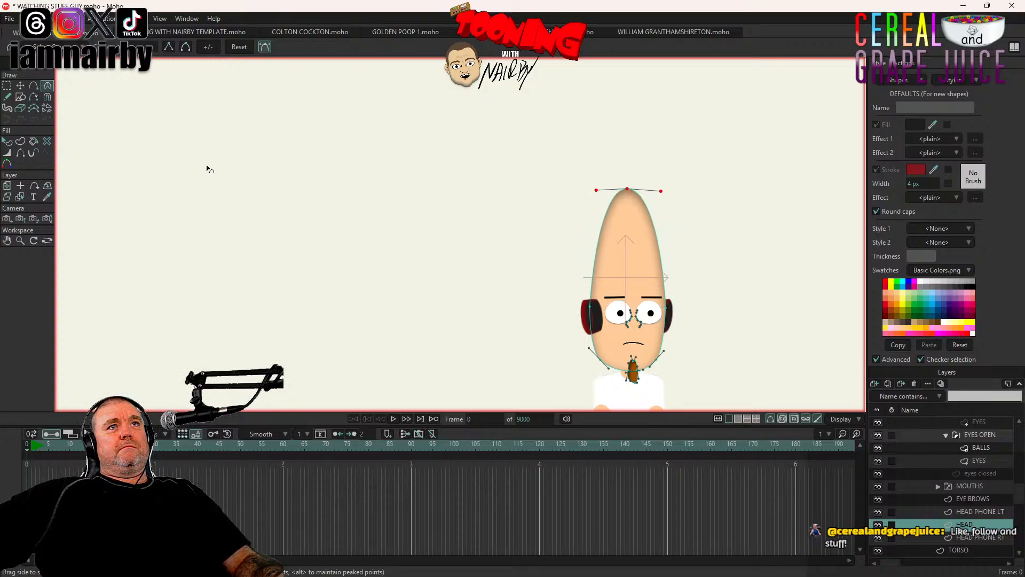
{"action": "key", "text": "ctrl+z"}
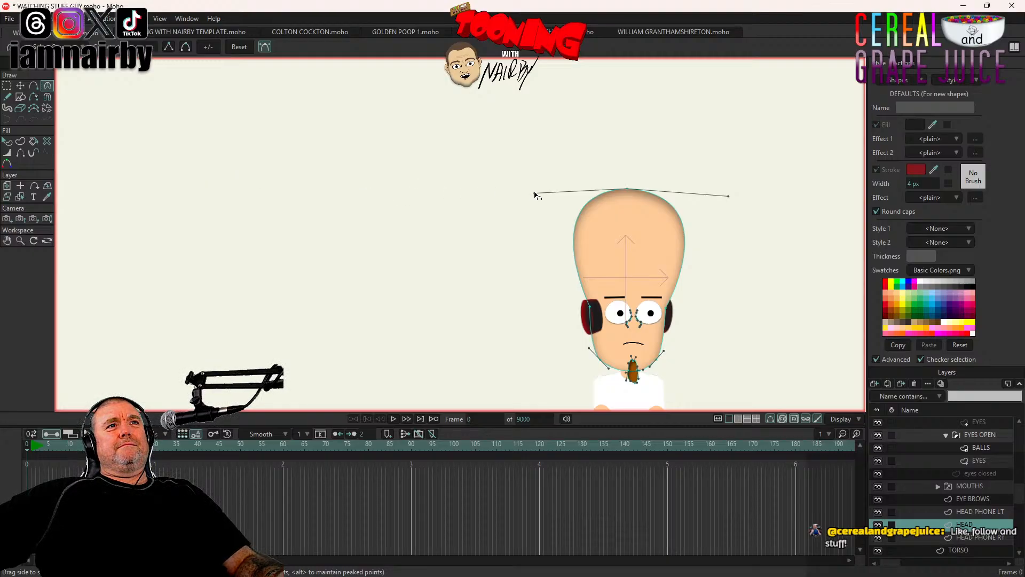
{"action": "left_click_drag", "start_coordinate": [535, 194], "coordinate": [537, 185]}
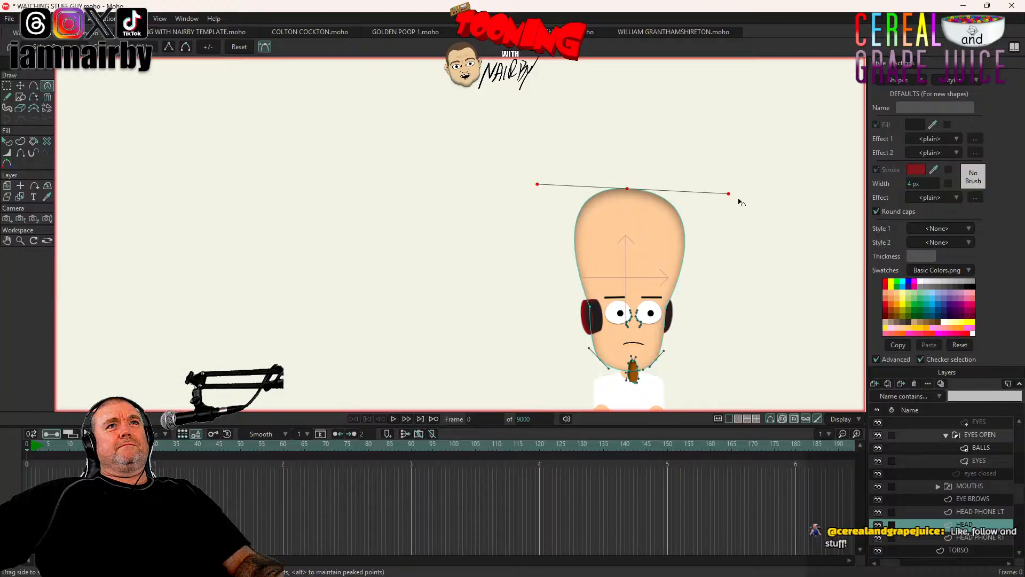
{"action": "key", "text": "ctrl+z"}
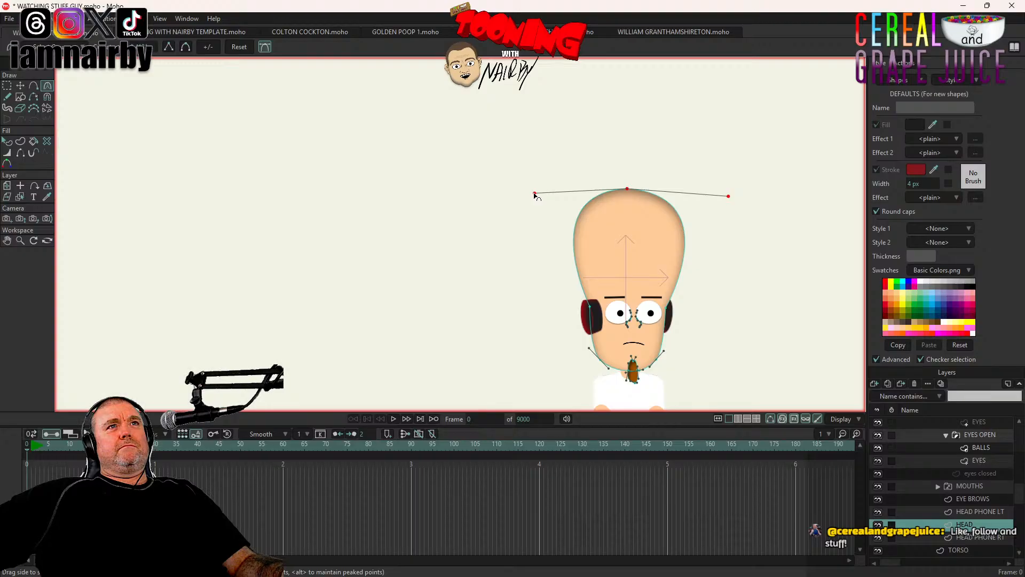
Step: Level both curve handles of the point at the top of the head to even out the crown, and save the project
{"action": "left_click_drag", "start_coordinate": [535, 195], "coordinate": [540, 190]}
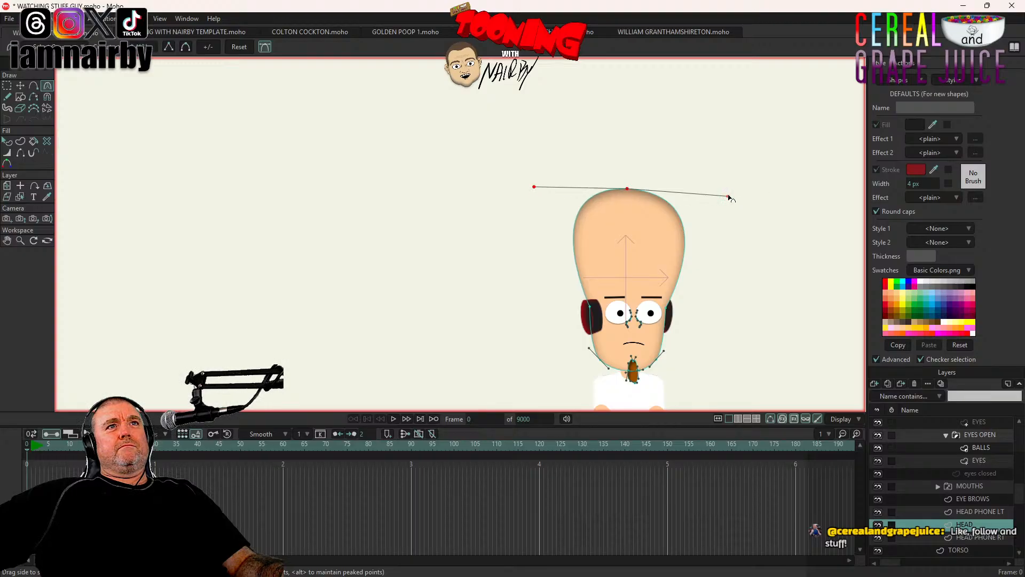
{"action": "left_click_drag", "start_coordinate": [730, 198], "coordinate": [729, 190]}
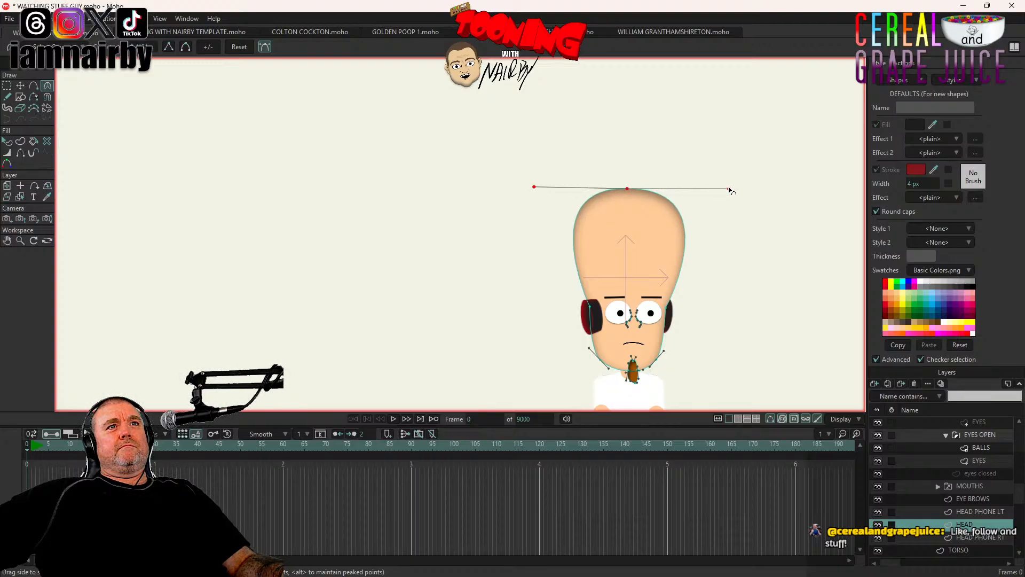
{"action": "scroll", "coordinate": [643, 256], "scroll_direction": "down", "scroll_amount": 3}
{"action": "scroll", "coordinate": [643, 256], "scroll_direction": "up", "scroll_amount": 4}
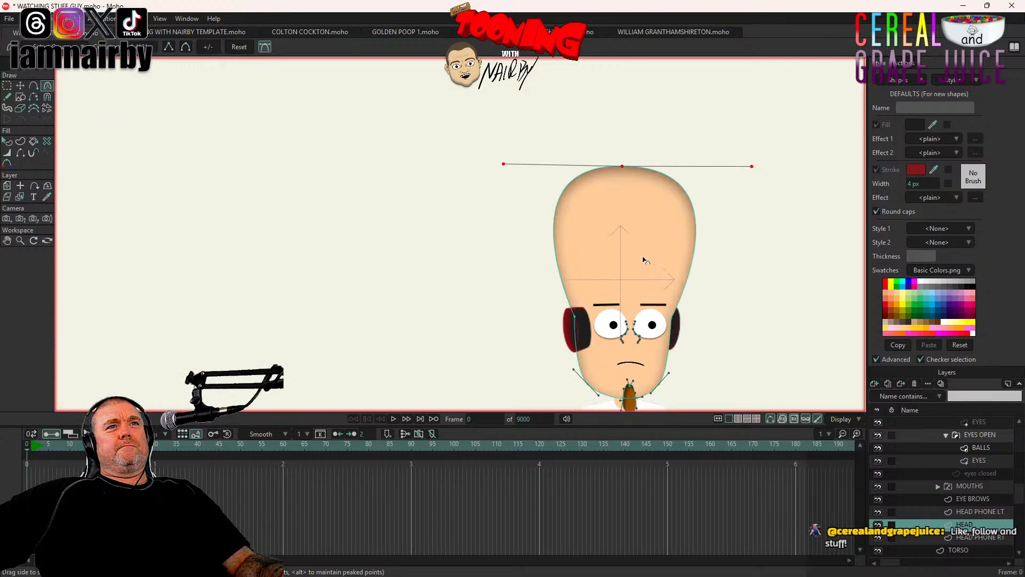
{"action": "left_click_drag", "start_coordinate": [643, 256], "coordinate": [636, 206]}
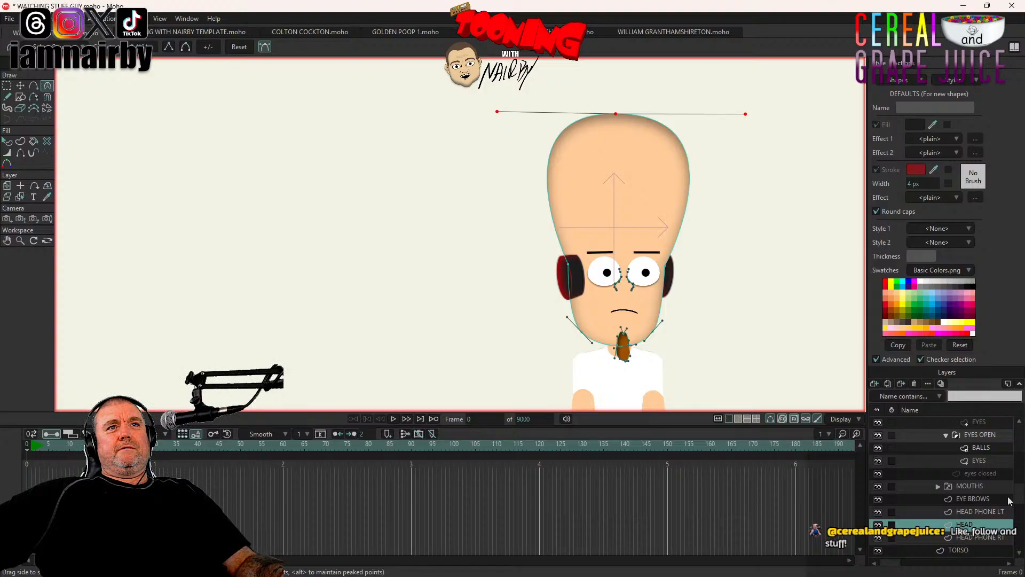
{"action": "key", "text": "ctrl+s"}
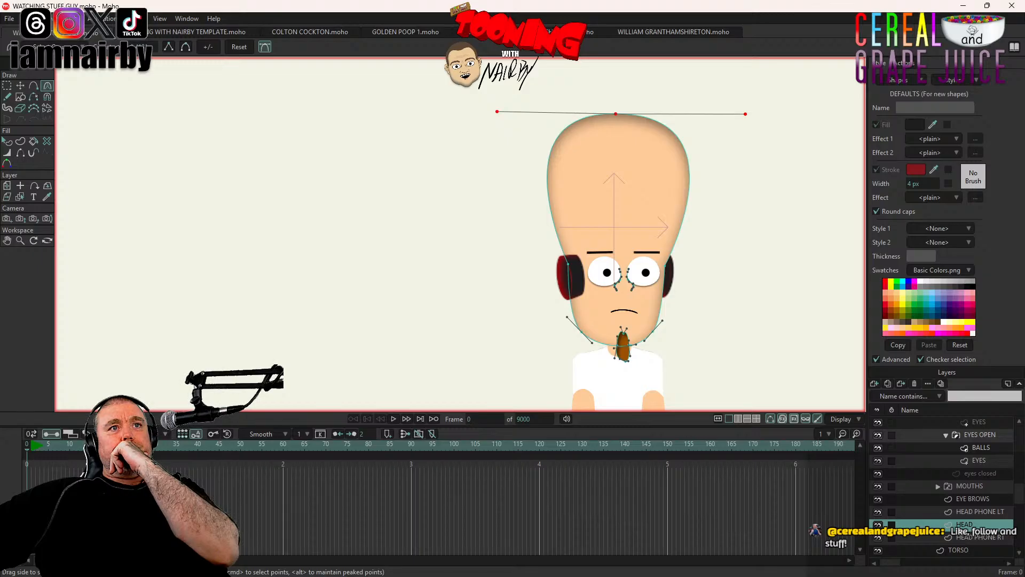
Step: Copy the goatee shape from the HEAD layer and add a vector layer named BEARD directly above HEAD
{"action": "left_click", "coordinate": [20, 85]}
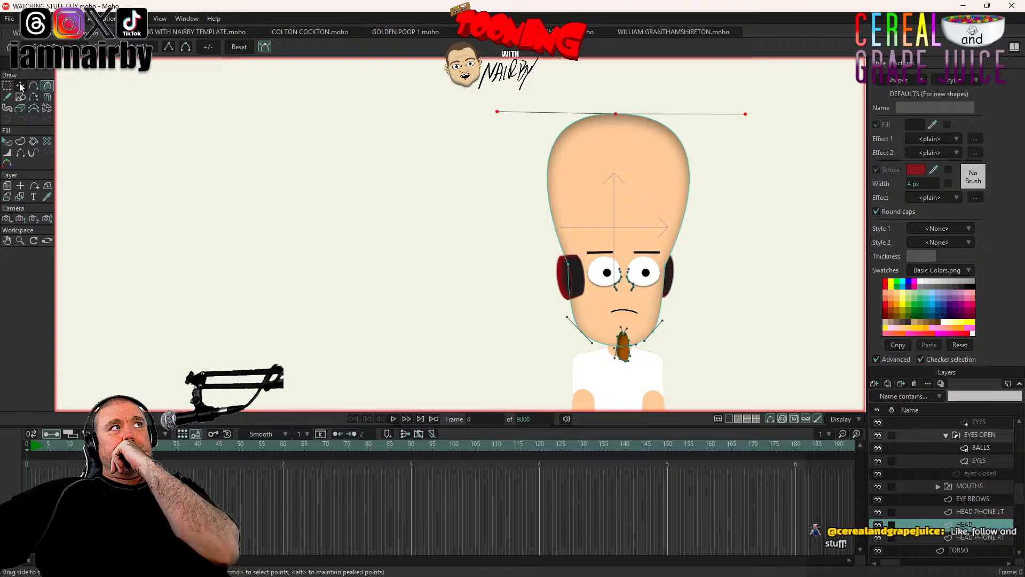
{"action": "double_click", "coordinate": [626, 350]}
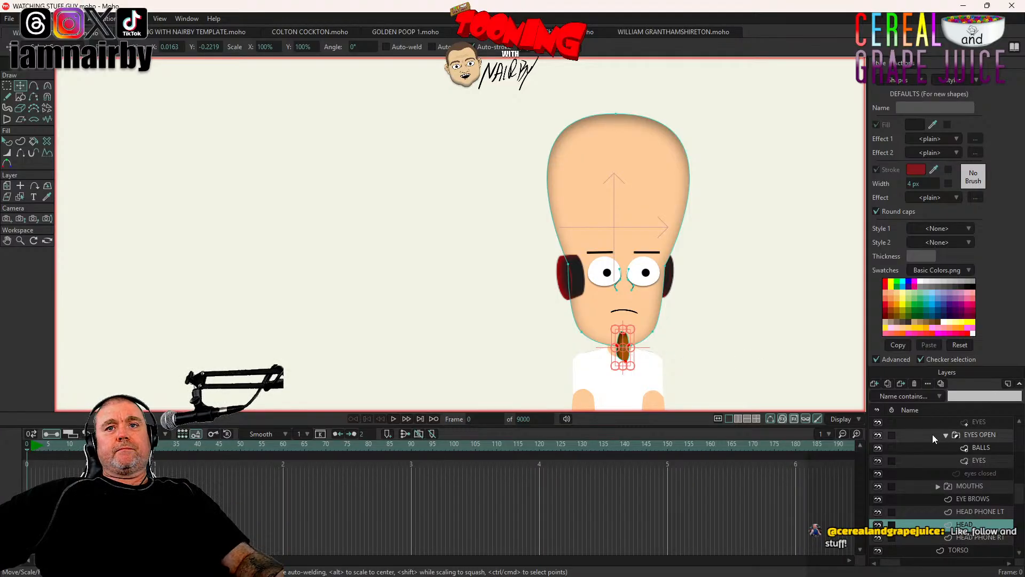
{"action": "left_click", "coordinate": [874, 382]}
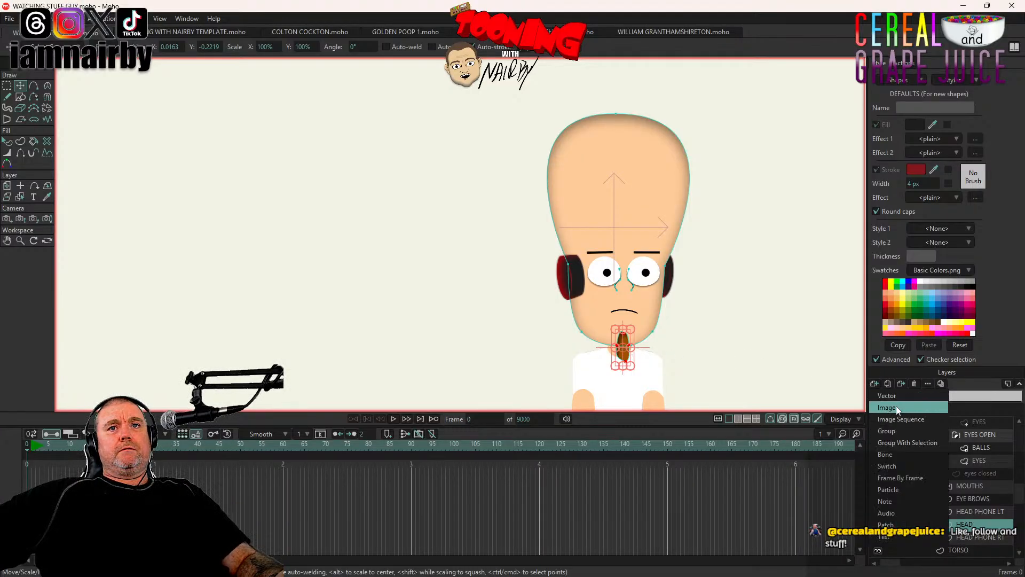
{"action": "left_click", "coordinate": [896, 403]}
{"action": "key", "text": "Return"}
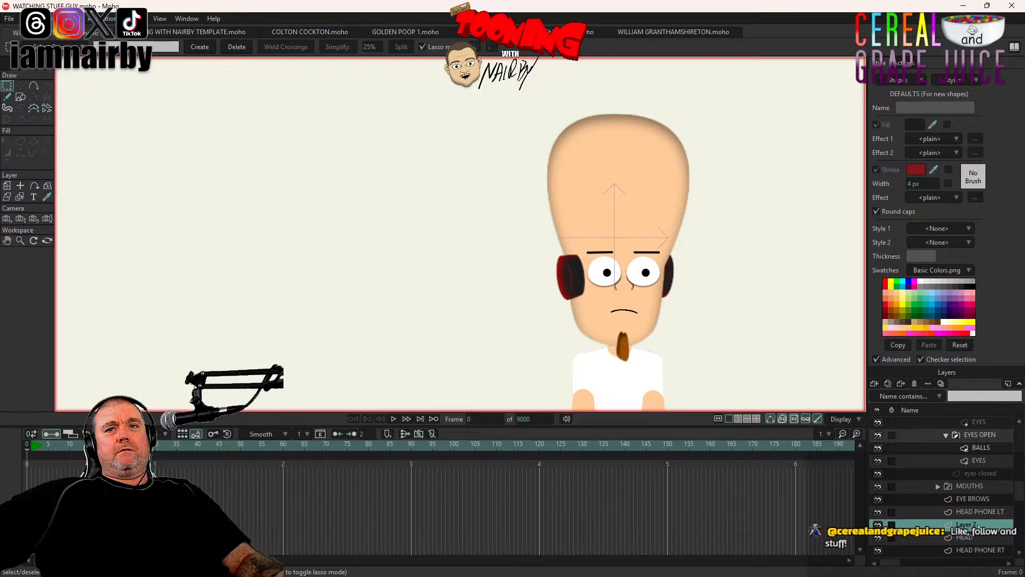
{"action": "double_click", "coordinate": [976, 525]}
{"action": "type", "text": "BEA"}
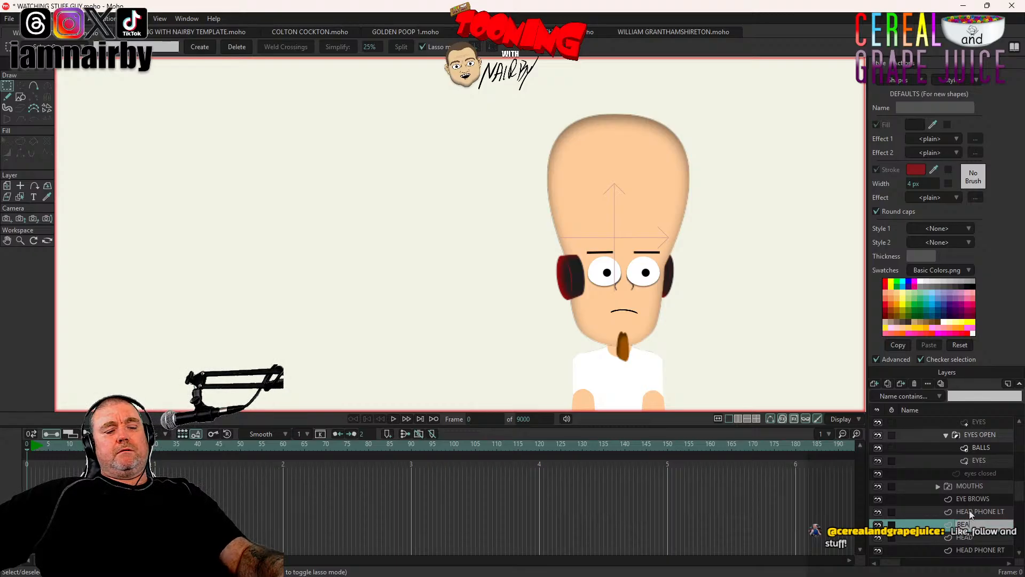
{"action": "type", "text": "RD"}
{"action": "key", "text": "Return"}
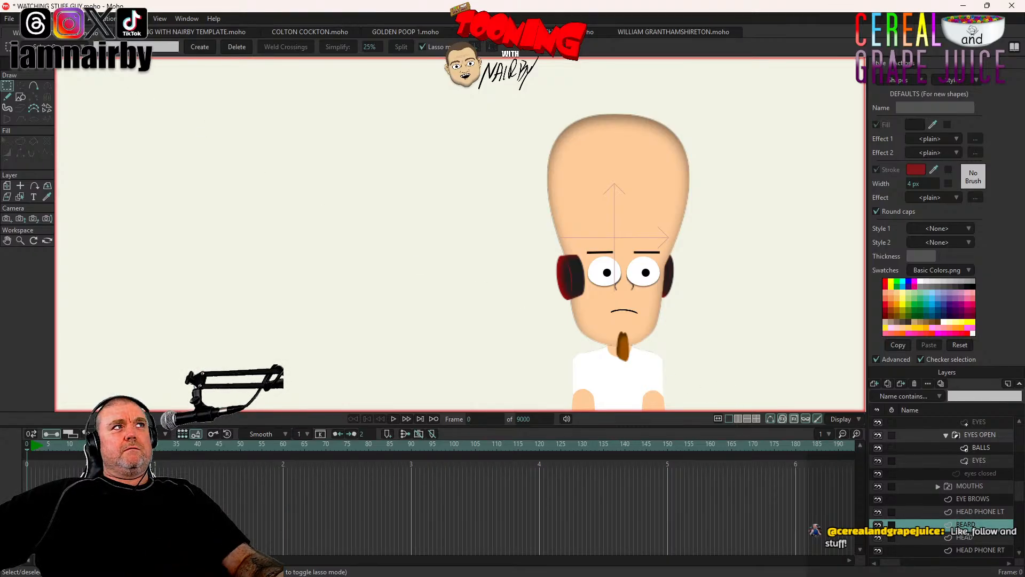
Step: Paste the goatee into the BEARD layer and move the copy onto the jaw beside the original at X -0.0301, Y -0.1716
{"action": "key", "text": "t"}
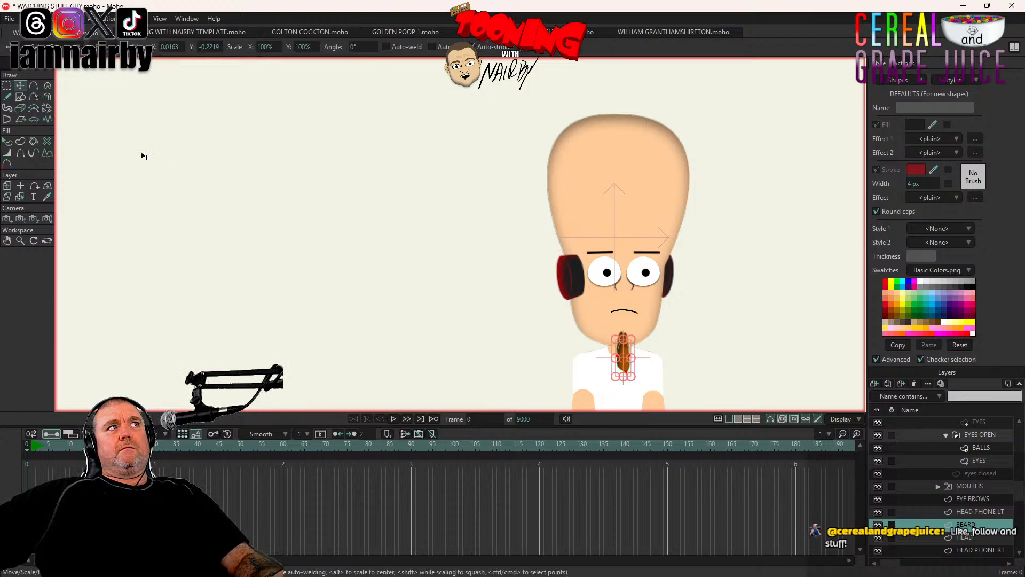
{"action": "scroll", "coordinate": [491, 294], "scroll_direction": "up", "scroll_amount": 5}
{"action": "left_click_drag", "start_coordinate": [492, 286], "coordinate": [164, 153]}
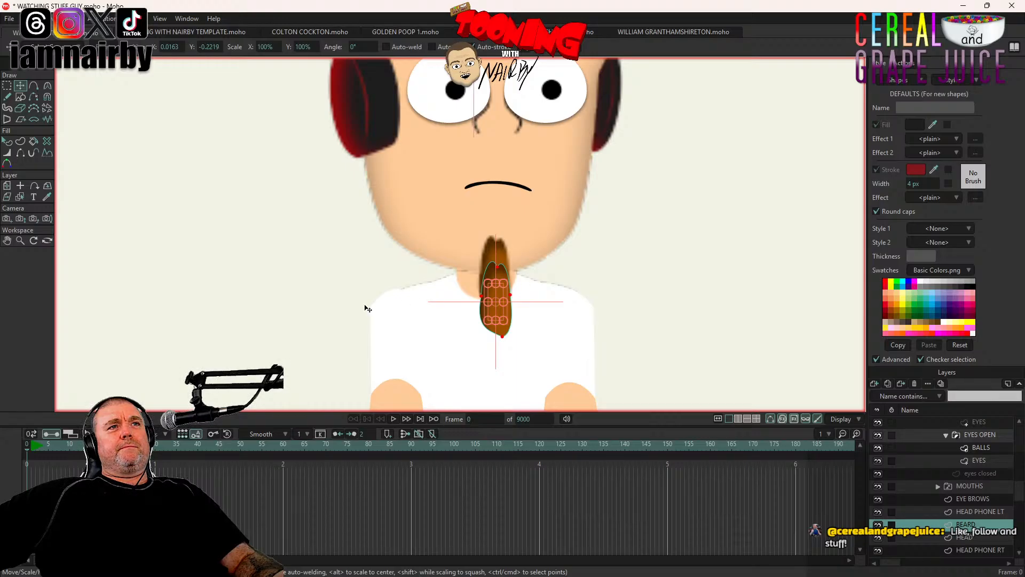
{"action": "left_click_drag", "start_coordinate": [368, 309], "coordinate": [304, 238]}
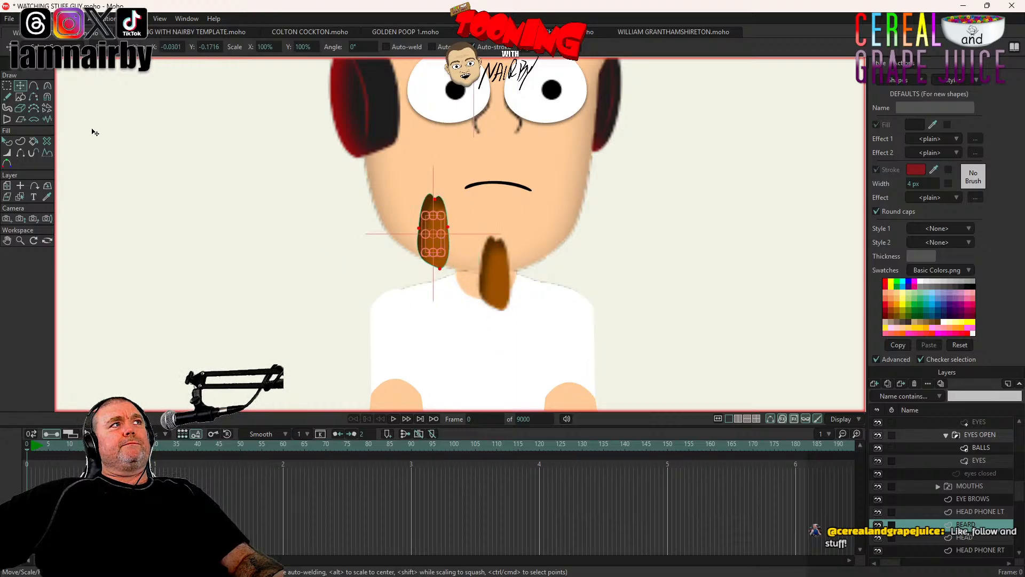
Step: Delete the copied shape's top point and stretch its remaining points to the far cheek and the bottom of the chin
{"action": "left_click", "coordinate": [25, 19]}
{"action": "left_click", "coordinate": [60, 184]}
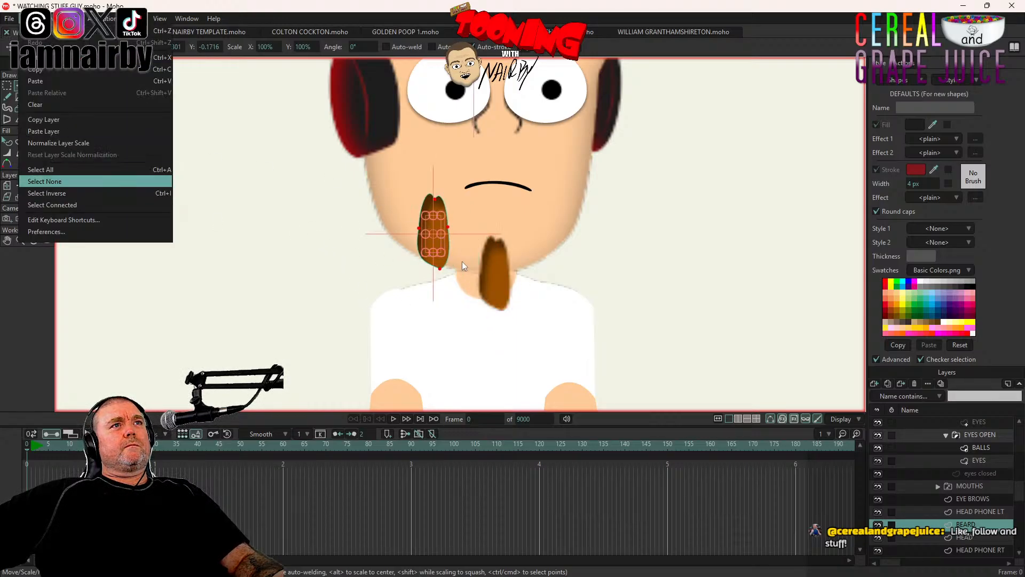
{"action": "left_click", "coordinate": [436, 200]}
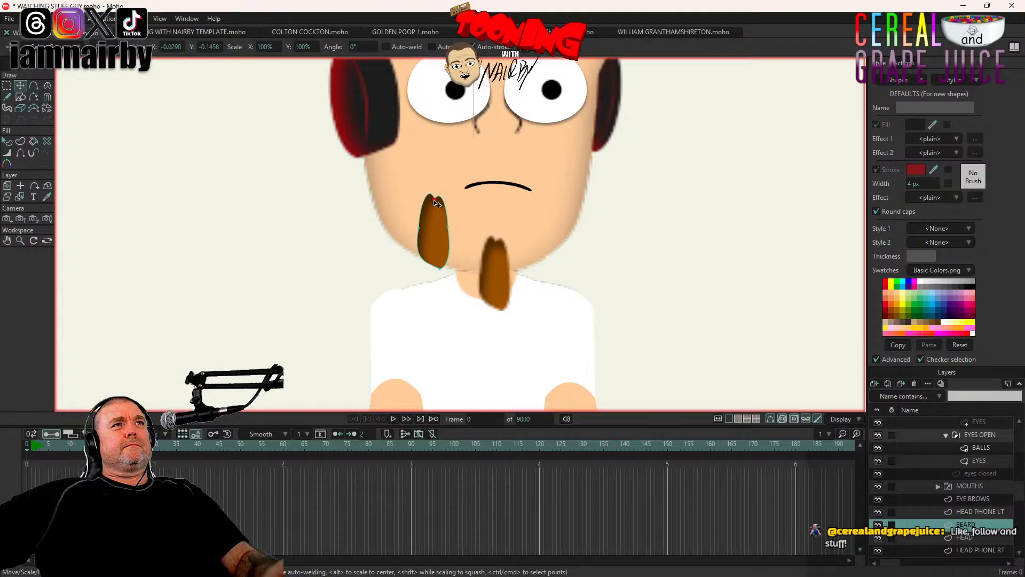
{"action": "key", "text": "Delete"}
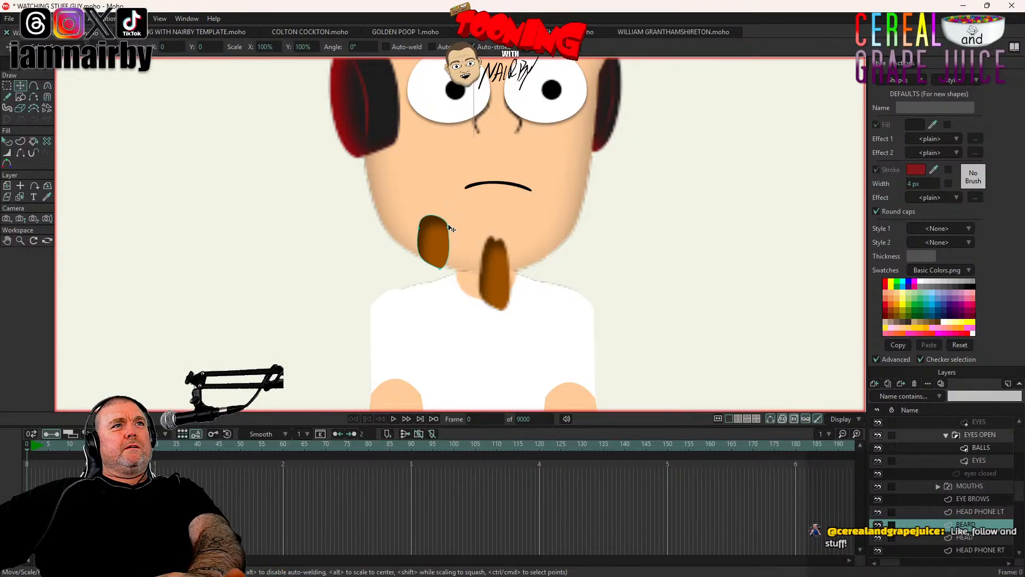
{"action": "left_click_drag", "start_coordinate": [448, 227], "coordinate": [593, 142]}
{"action": "left_click_drag", "start_coordinate": [437, 273], "coordinate": [494, 273]}
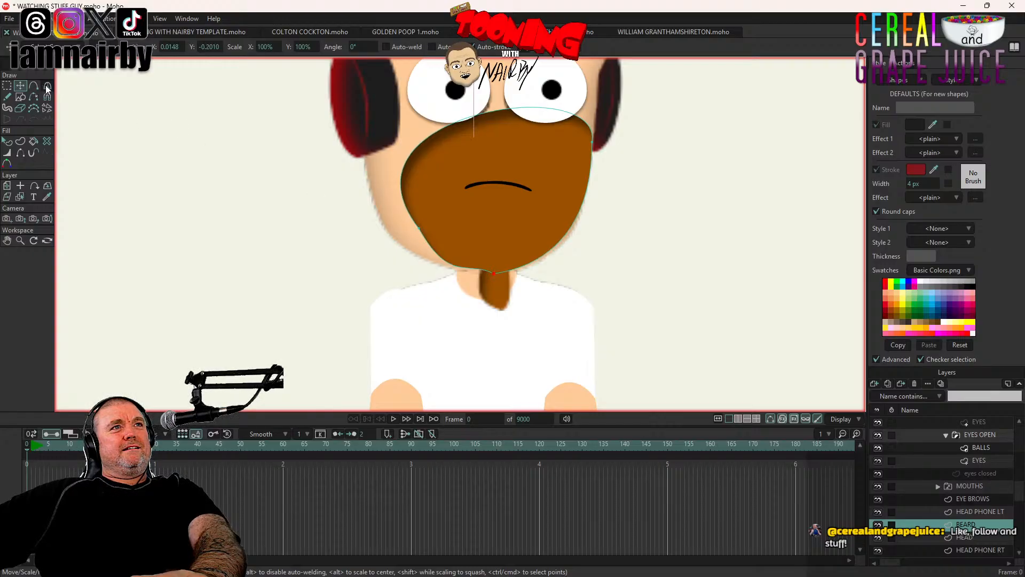
Step: Reduce the curvature of the beard's chin point and near-cheek point to sharp corners
{"action": "left_click", "coordinate": [47, 86]}
{"action": "left_click", "coordinate": [494, 274]}
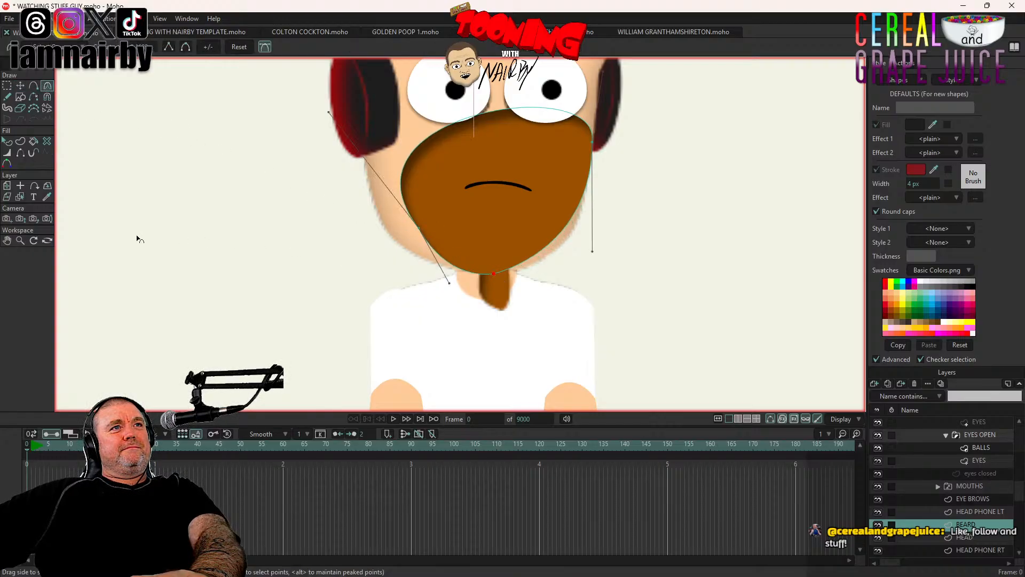
{"action": "left_click_drag", "start_coordinate": [420, 229], "coordinate": [357, 197]}
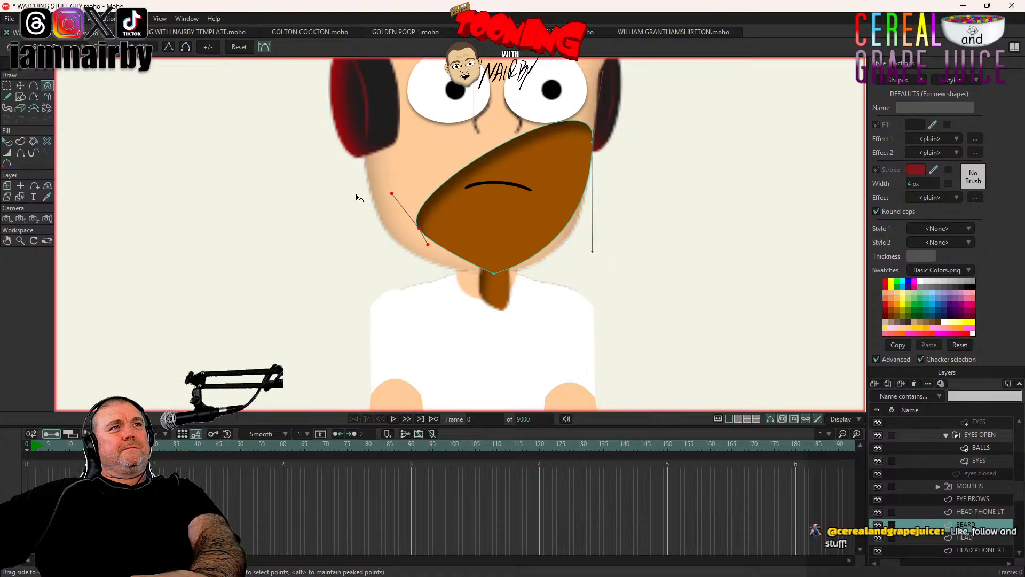
{"action": "left_click_drag", "start_coordinate": [422, 233], "coordinate": [374, 229]}
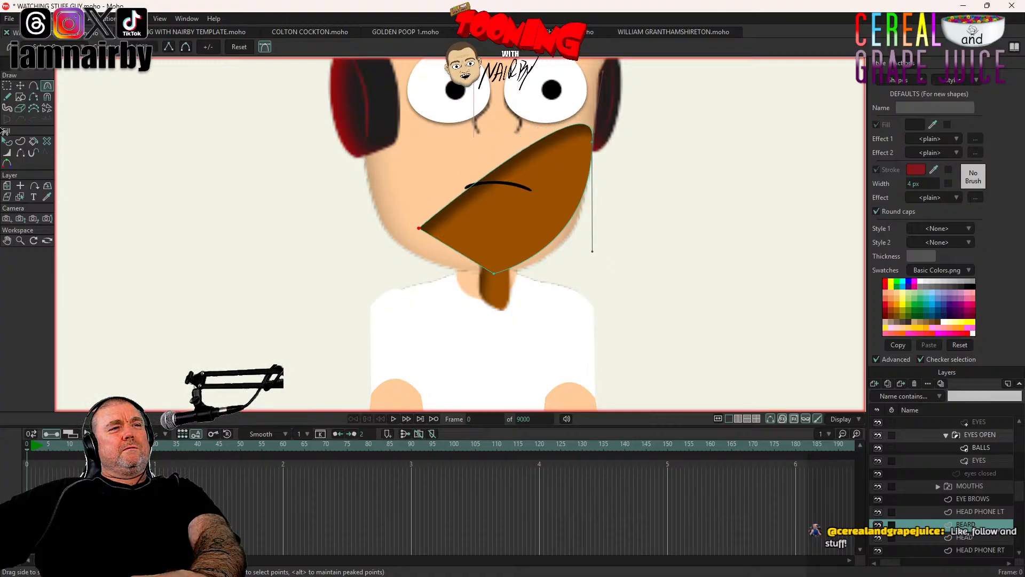
Step: Hide the HEAD PHONE LT layer and move the beard's near-cheek point to the face edge at X -0.0840, Y -0.0786
{"action": "left_click", "coordinate": [20, 86]}
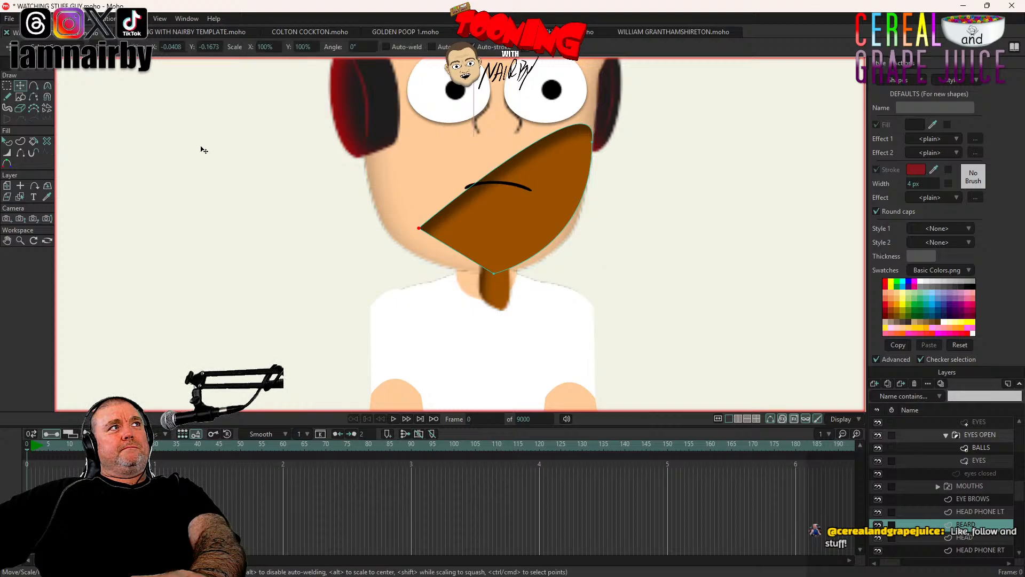
{"action": "left_click_drag", "start_coordinate": [430, 235], "coordinate": [397, 325]}
{"action": "left_click_drag", "start_coordinate": [341, 308], "coordinate": [334, 284]}
{"action": "left_click", "coordinate": [878, 511]}
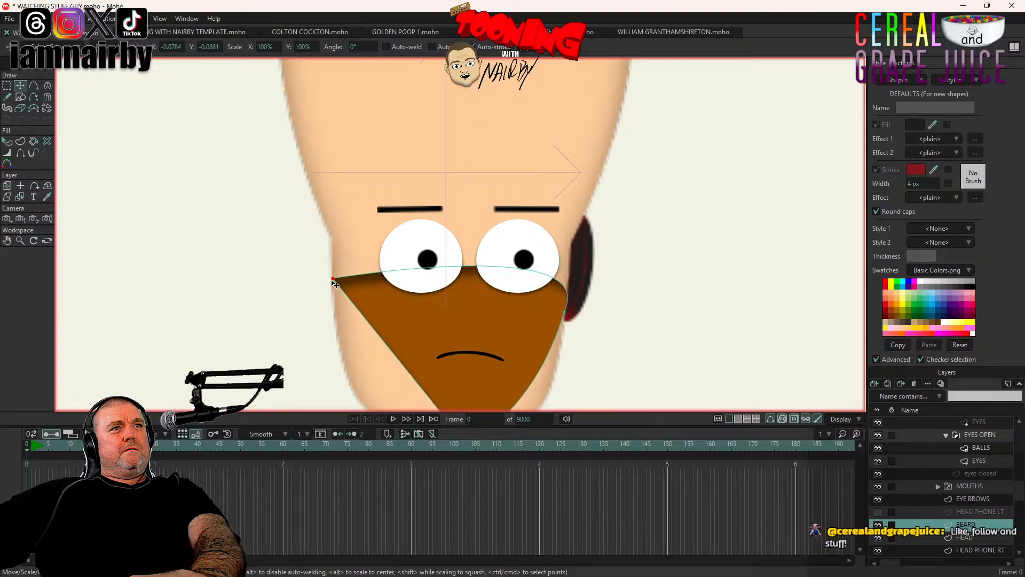
{"action": "left_click_drag", "start_coordinate": [720, 374], "coordinate": [699, 338]}
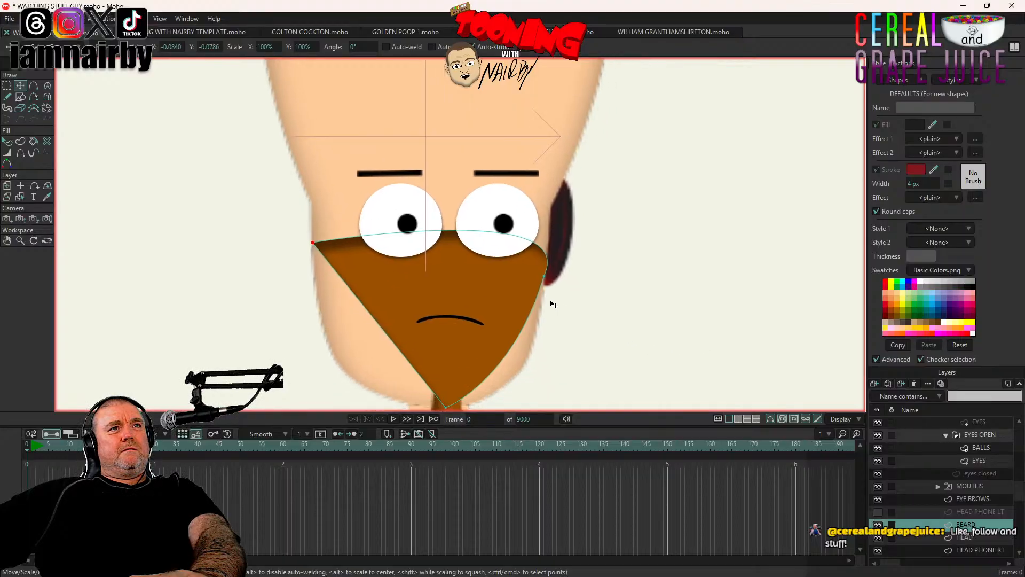
Step: Sharpen the beard's far-cheek point and move it to the face edge beside the other headphone at X 0.0904, Y -0.0868
{"action": "left_click", "coordinate": [48, 86]}
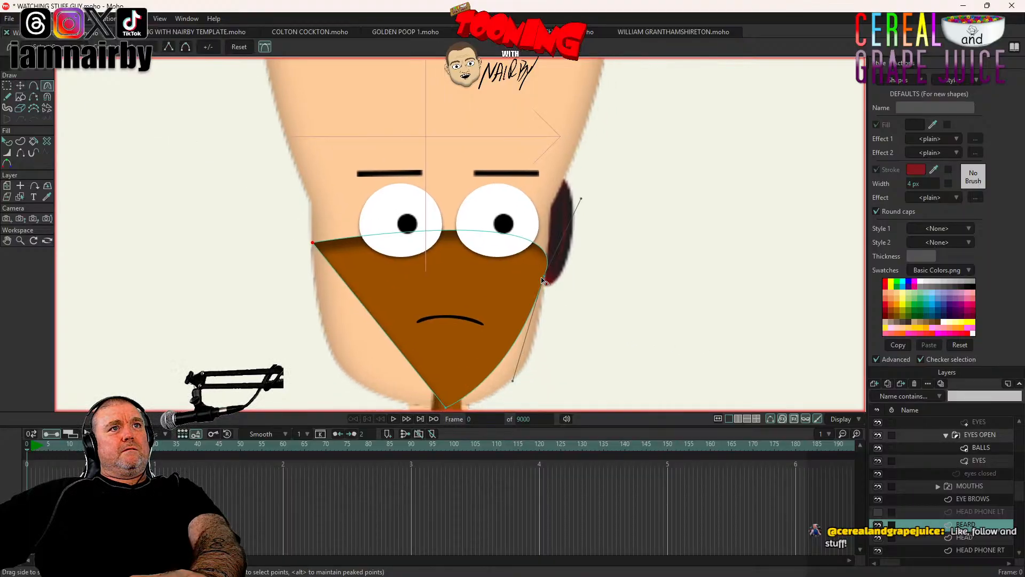
{"action": "left_click_drag", "start_coordinate": [544, 277], "coordinate": [11, 247]}
{"action": "left_click", "coordinate": [20, 85]}
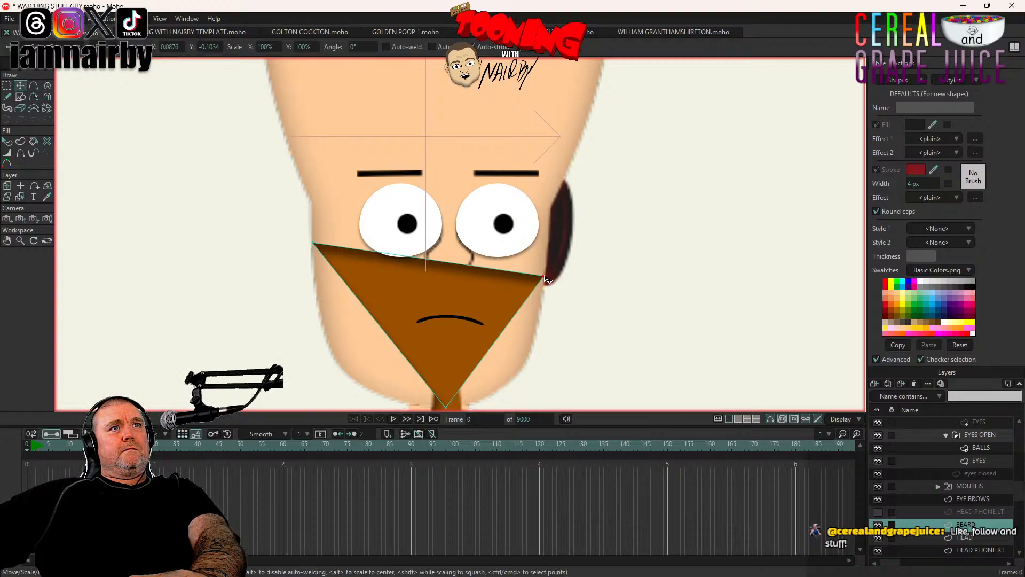
{"action": "left_click_drag", "start_coordinate": [546, 278], "coordinate": [551, 259]}
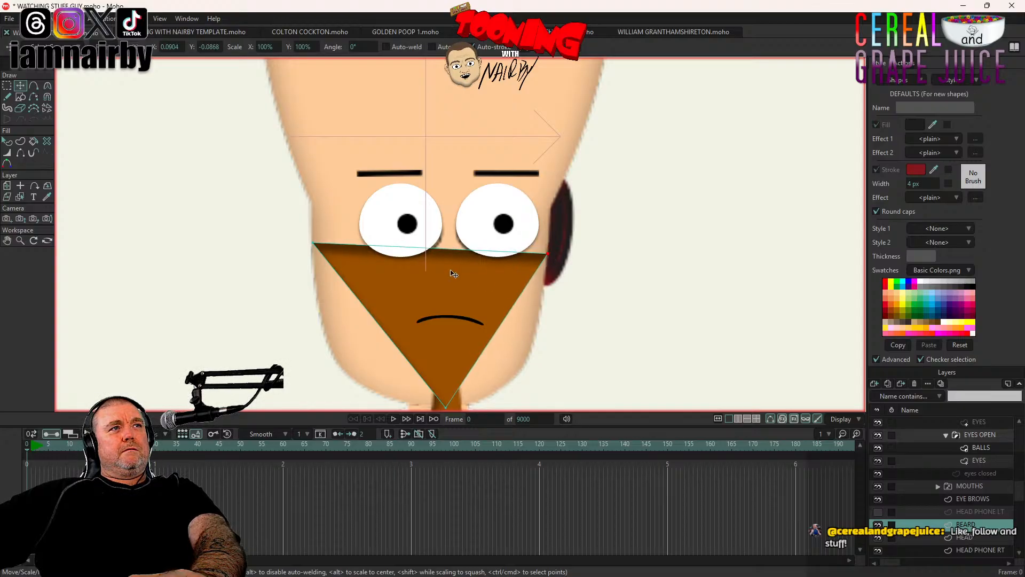
Step: Round the beard's chin point and reshape its curve handles, widening the beard along the far side of the jaw
{"action": "left_click_drag", "start_coordinate": [467, 368], "coordinate": [469, 342]}
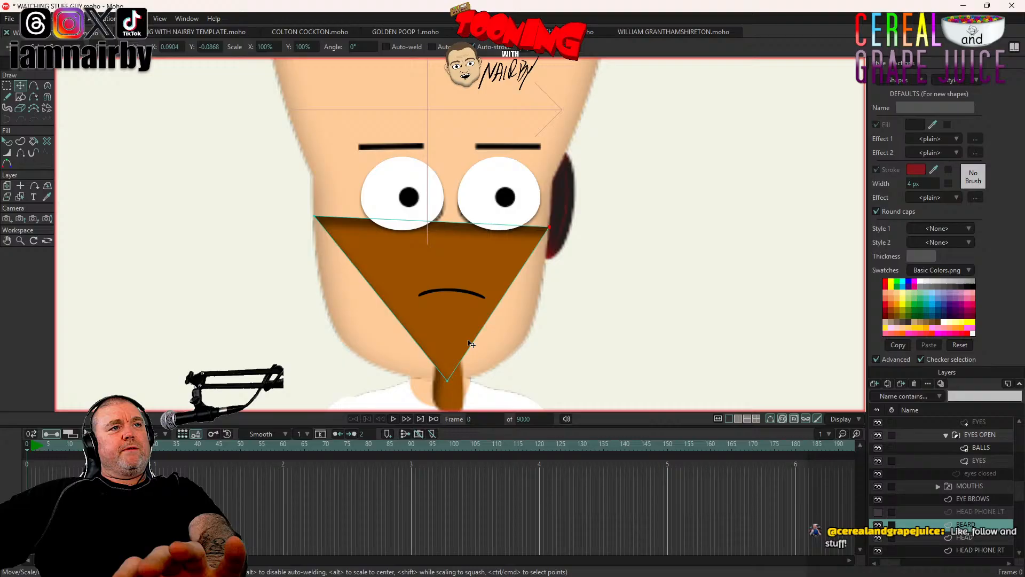
{"action": "left_click", "coordinate": [448, 383]}
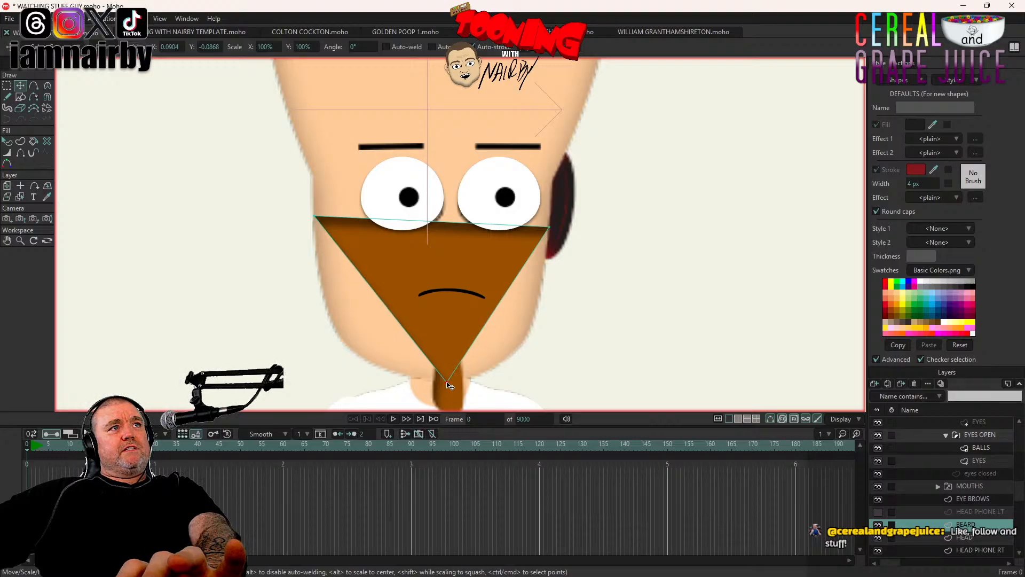
{"action": "left_click", "coordinate": [48, 85]}
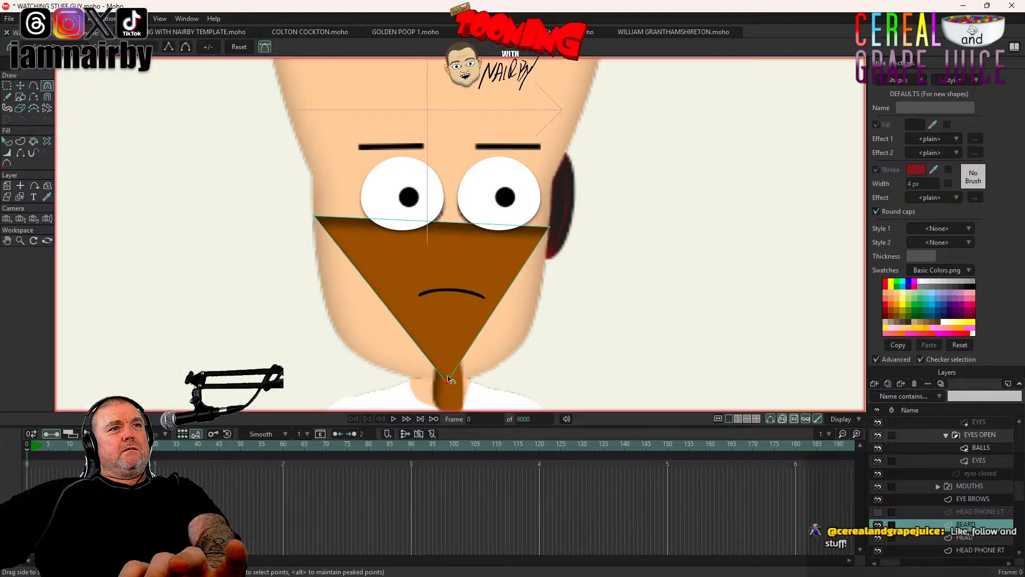
{"action": "left_click_drag", "start_coordinate": [449, 380], "coordinate": [513, 381]}
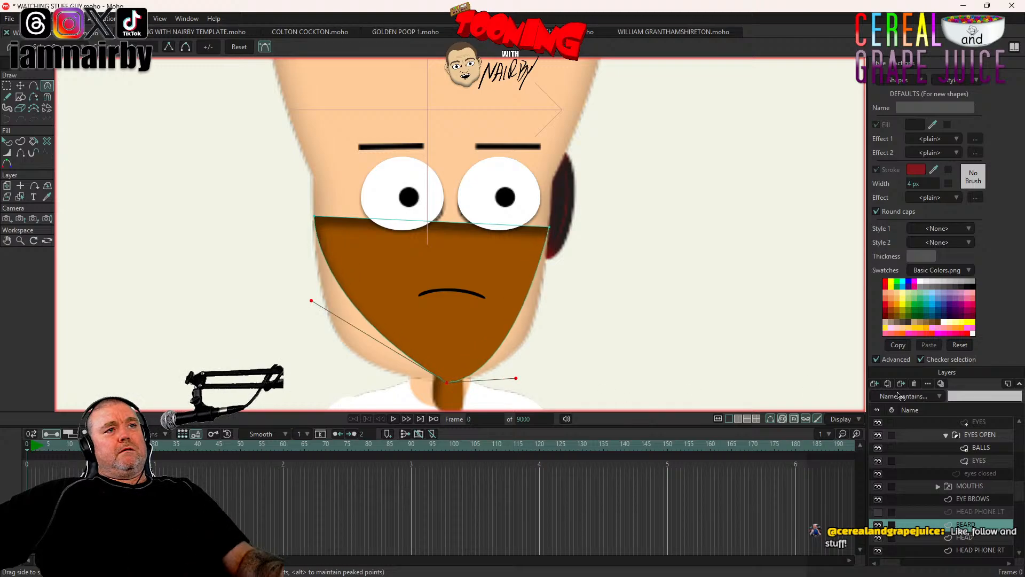
{"action": "left_click_drag", "start_coordinate": [311, 301], "coordinate": [415, 384]}
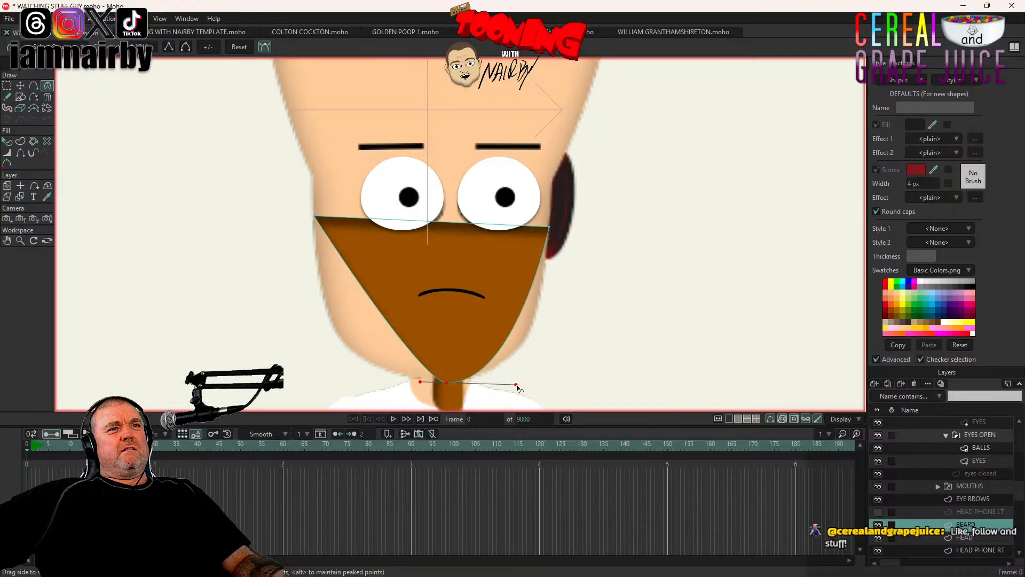
{"action": "left_click_drag", "start_coordinate": [517, 385], "coordinate": [833, 385]}
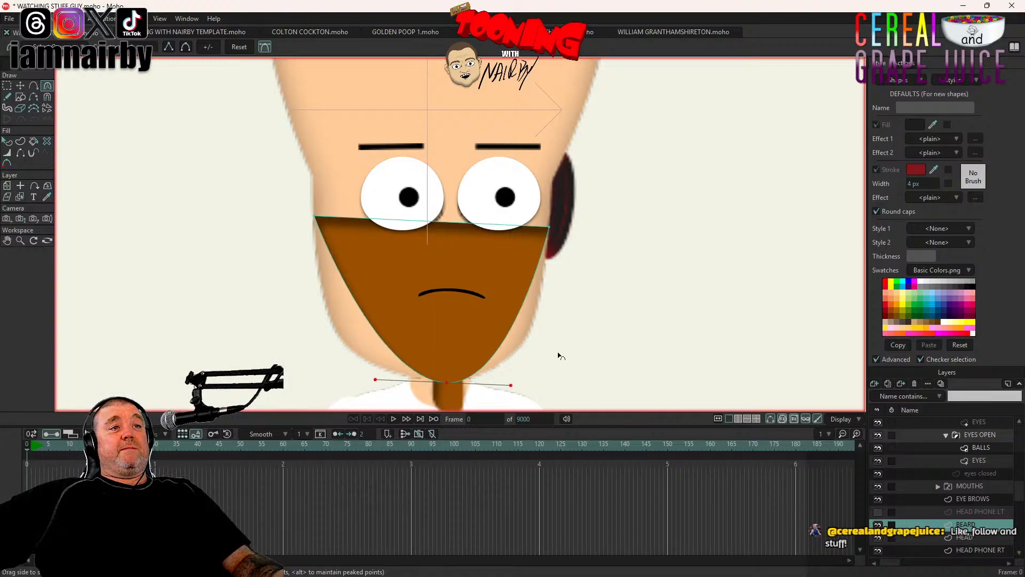
{"action": "left_click_drag", "start_coordinate": [512, 385], "coordinate": [558, 382]}
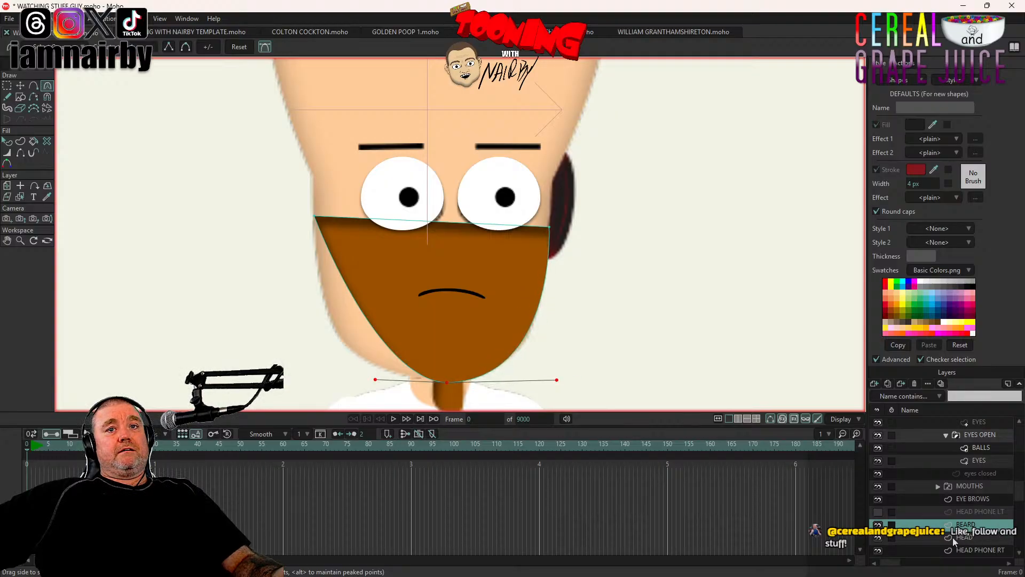
Step: Hide the BEARD layer and adjust the chin and near-cheek curve handles so the outline follows the near side of the jaw
{"action": "left_click", "coordinate": [878, 525]}
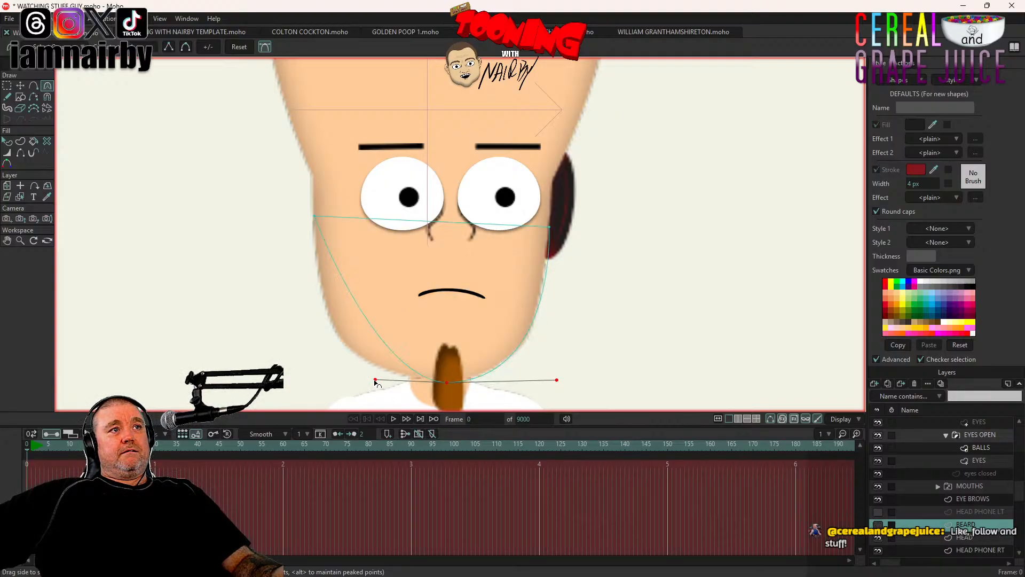
{"action": "left_click_drag", "start_coordinate": [375, 381], "coordinate": [284, 378]}
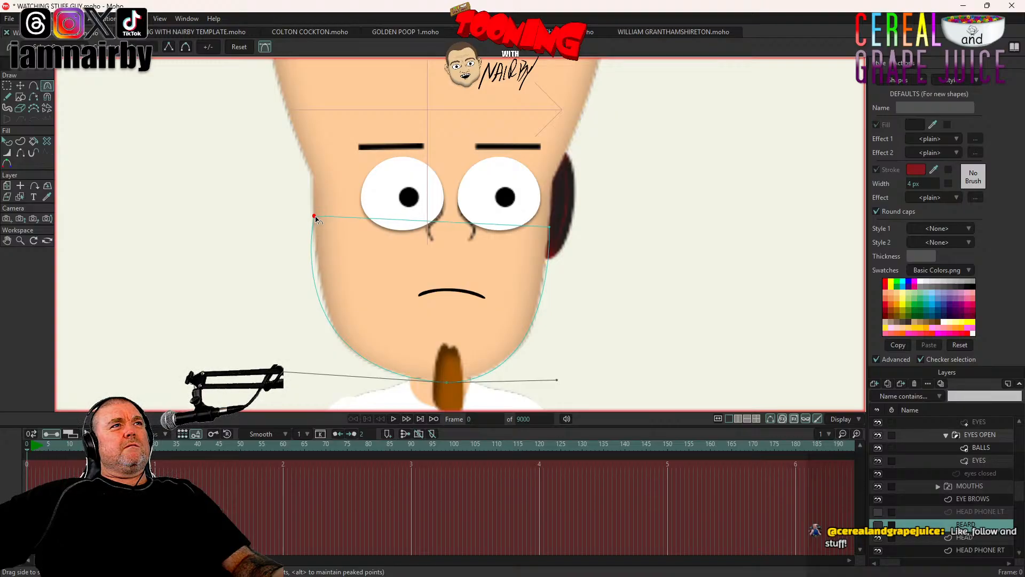
{"action": "scroll", "coordinate": [315, 219], "scroll_direction": "up", "scroll_amount": 3}
{"action": "left_click_drag", "start_coordinate": [314, 219], "coordinate": [316, 253]}
{"action": "left_click_drag", "start_coordinate": [358, 296], "coordinate": [372, 179]}
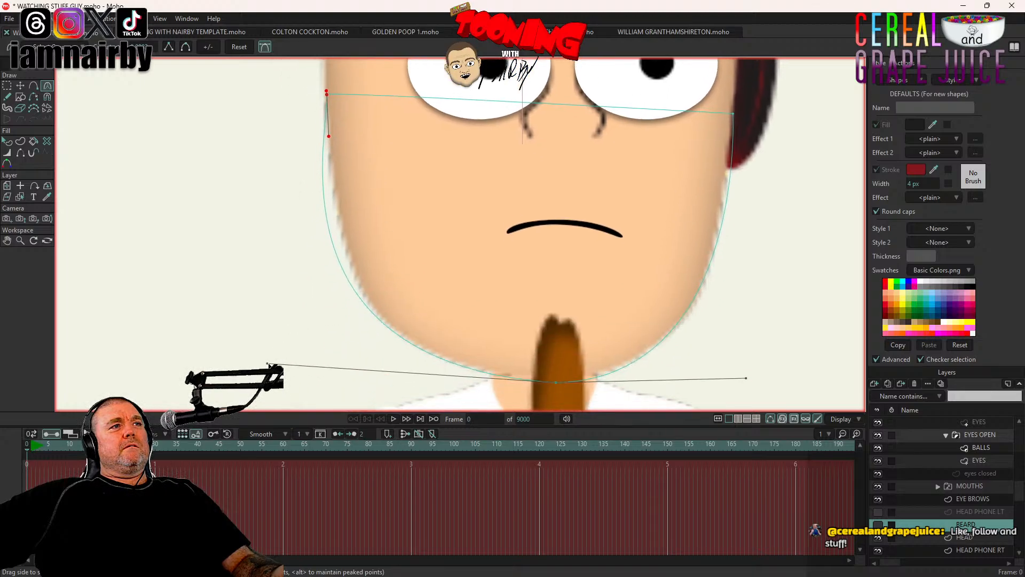
{"action": "left_click_drag", "start_coordinate": [268, 364], "coordinate": [314, 381]}
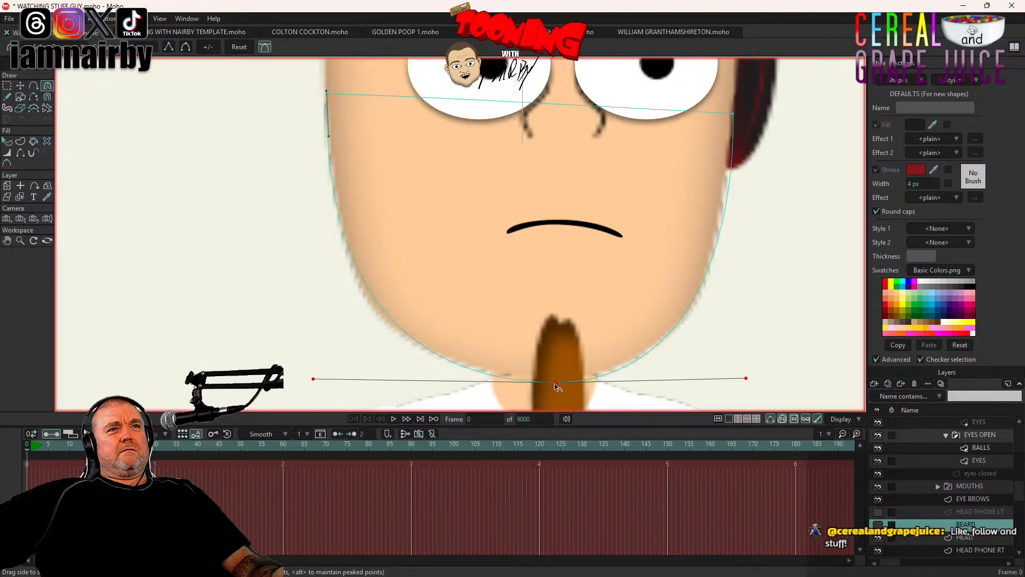
Step: Move the beard's chin point up to X 0.0132, Y -0.2008 and lengthen its near-side curve handle
{"action": "left_click", "coordinate": [20, 85]}
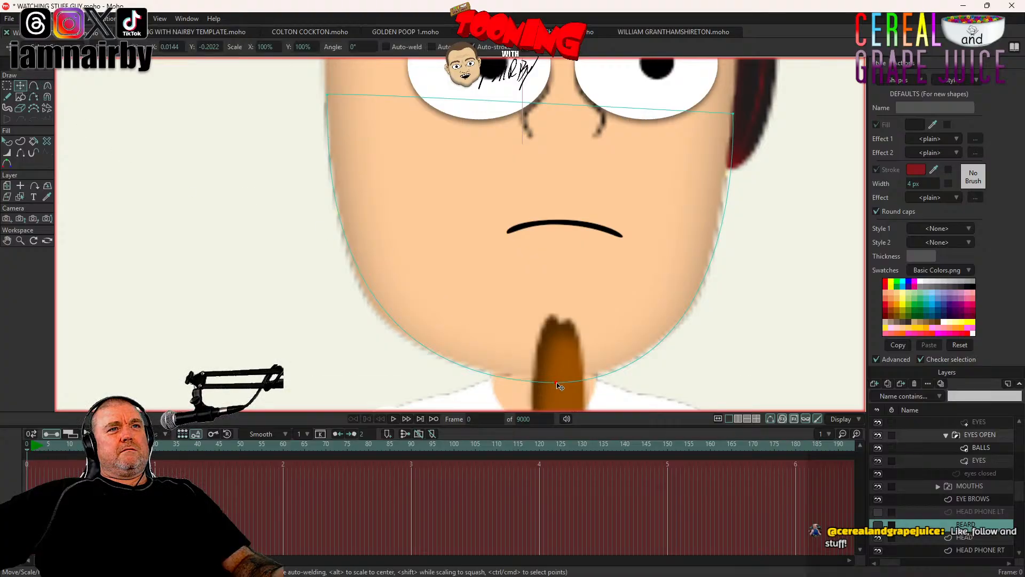
{"action": "left_click_drag", "start_coordinate": [557, 383], "coordinate": [557, 376]}
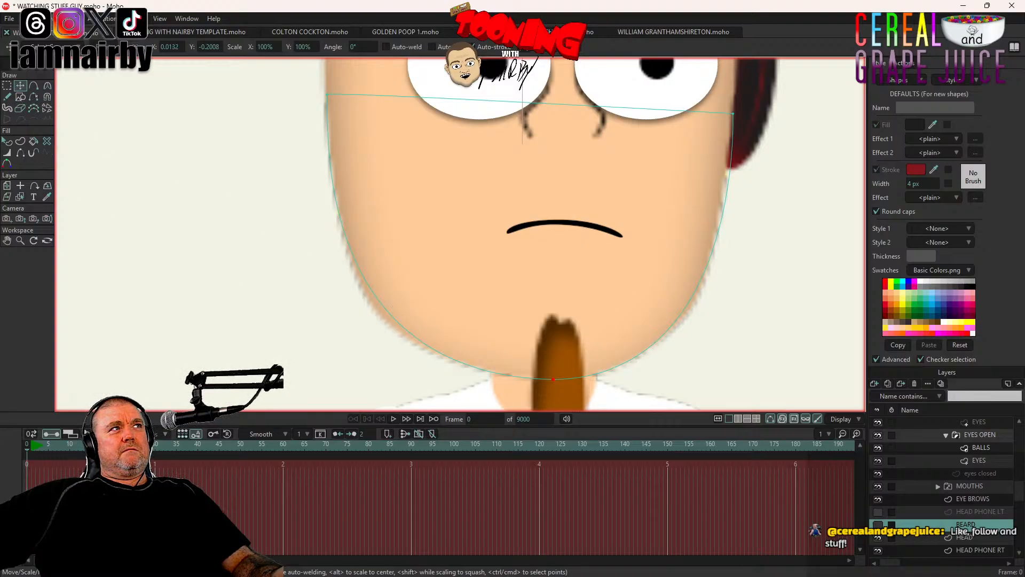
{"action": "left_click", "coordinate": [47, 86]}
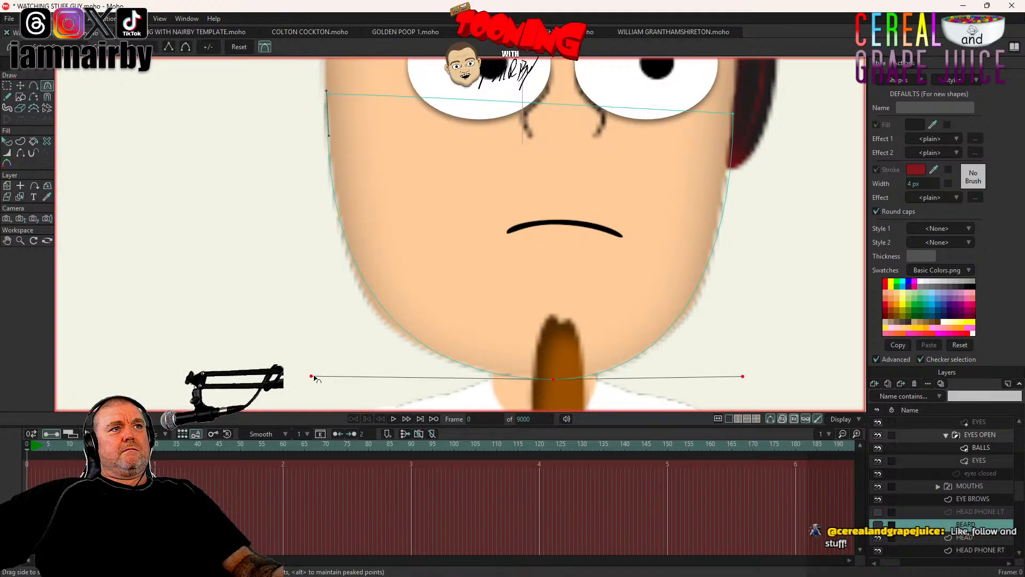
{"action": "left_click_drag", "start_coordinate": [300, 376], "coordinate": [300, 376]}
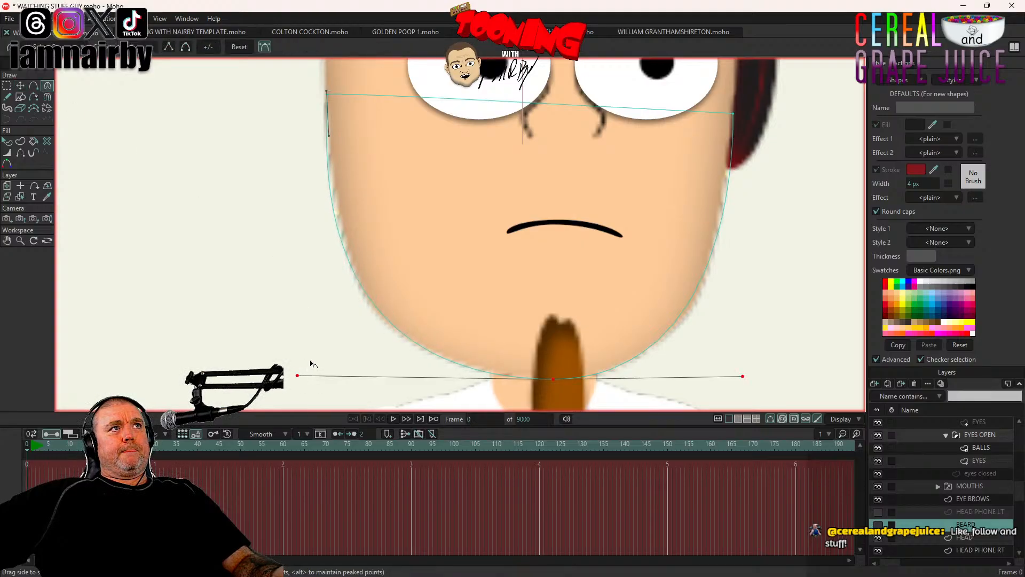
Step: Lower the beard's near-cheek point to X -0.0837, Y -0.0802 and shorten its lower curve handle slightly
{"action": "left_click", "coordinate": [20, 86]}
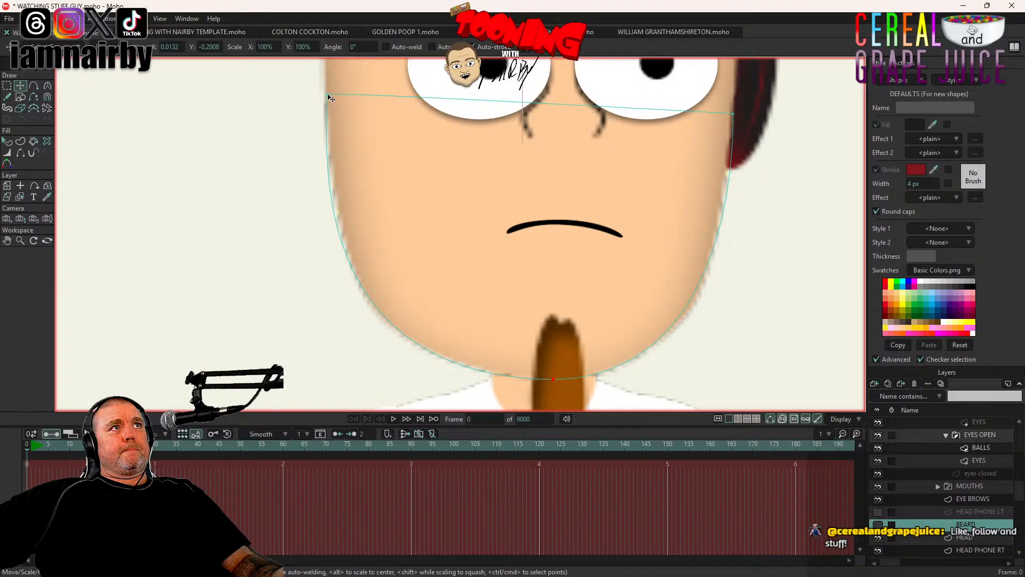
{"action": "left_click_drag", "start_coordinate": [327, 96], "coordinate": [327, 100]}
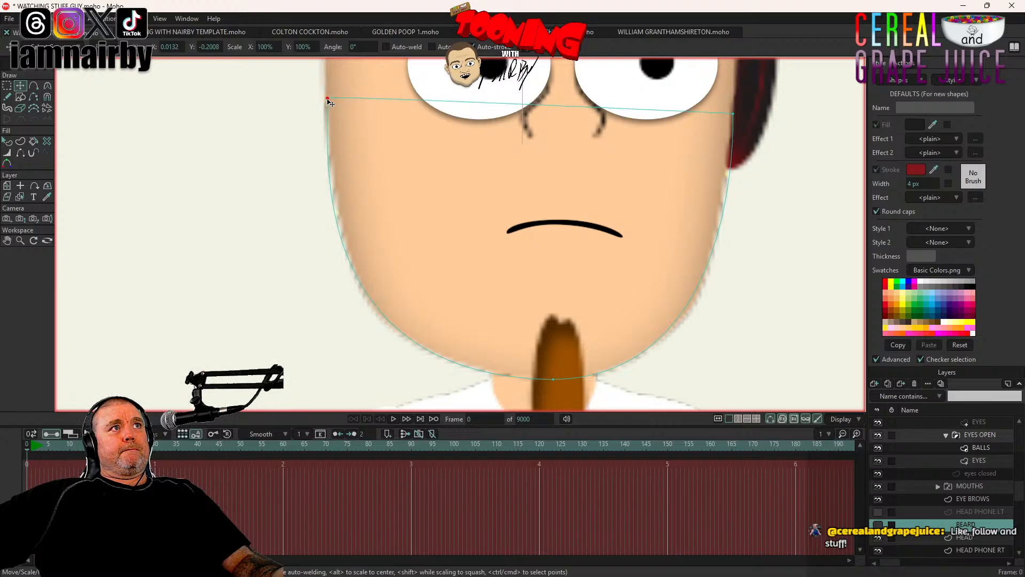
{"action": "left_click", "coordinate": [47, 86]}
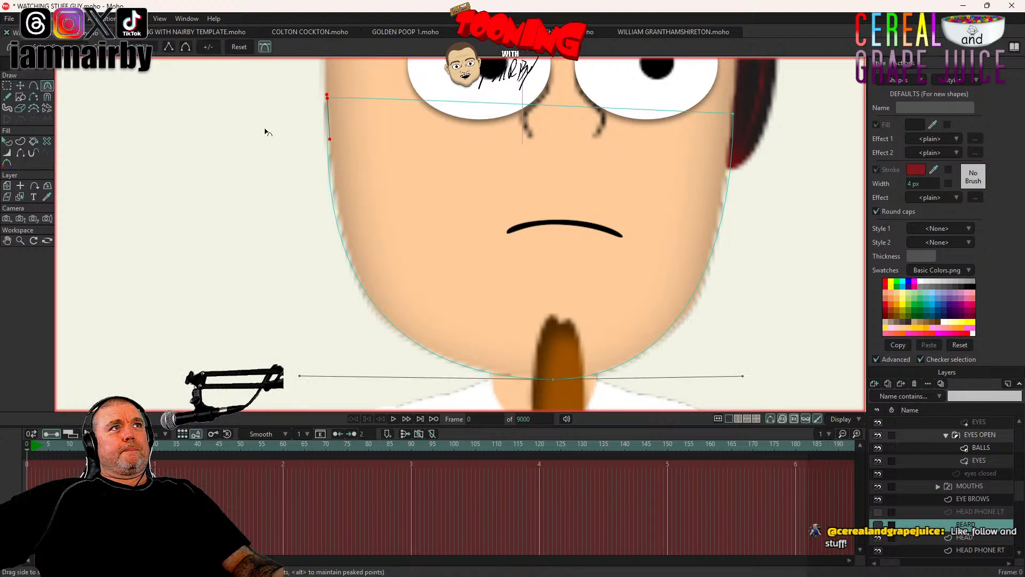
{"action": "mouse_move", "coordinate": [327, 142]}
{"action": "left_mouse_down"}
{"action": "mouse_move", "coordinate": [335, 168]}
{"action": "mouse_move", "coordinate": [329, 112]}
{"action": "mouse_move", "coordinate": [328, 145]}
{"action": "mouse_move", "coordinate": [331, 135]}
{"action": "left_mouse_up"}
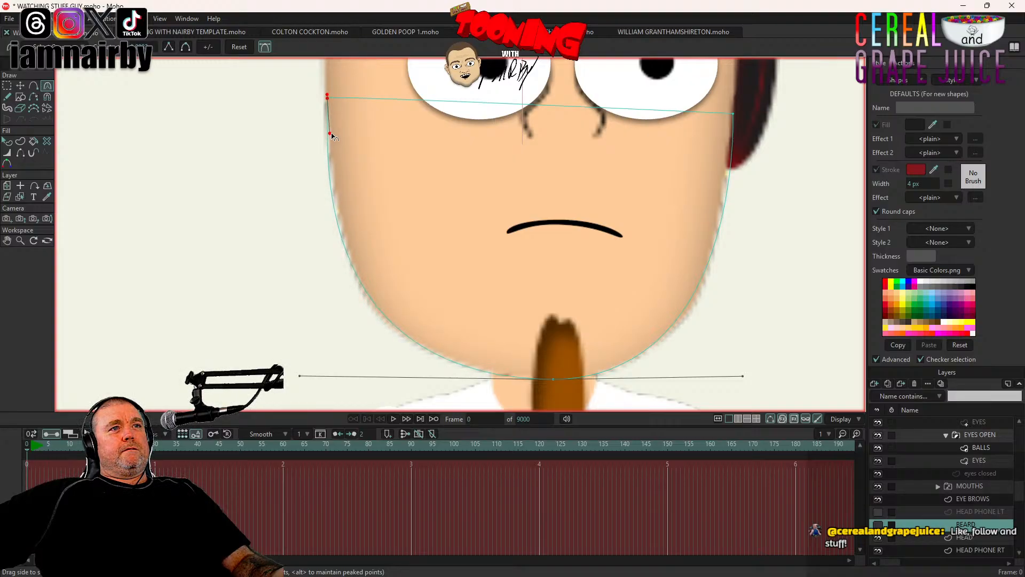
Step: Delete the old goatee shape from the HEAD layer
{"action": "left_click", "coordinate": [20, 85]}
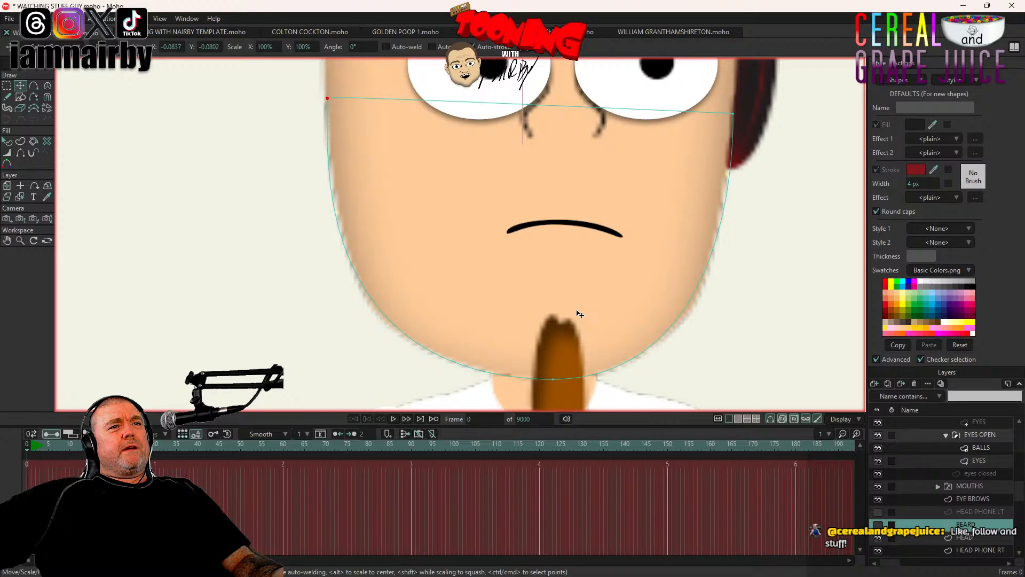
{"action": "left_click", "coordinate": [553, 378]}
{"action": "left_click", "coordinate": [963, 536]}
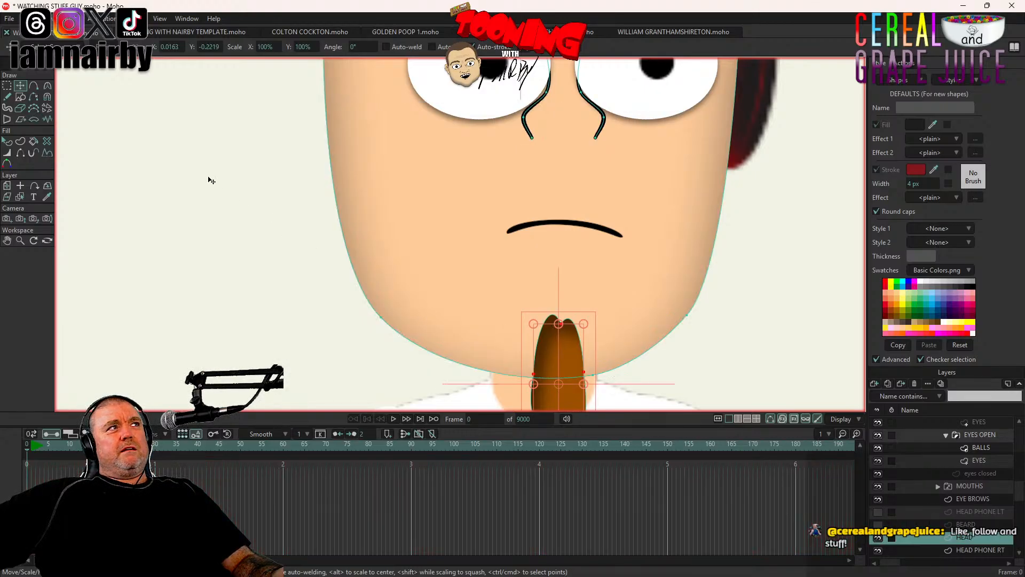
{"action": "left_click", "coordinate": [418, 223]}
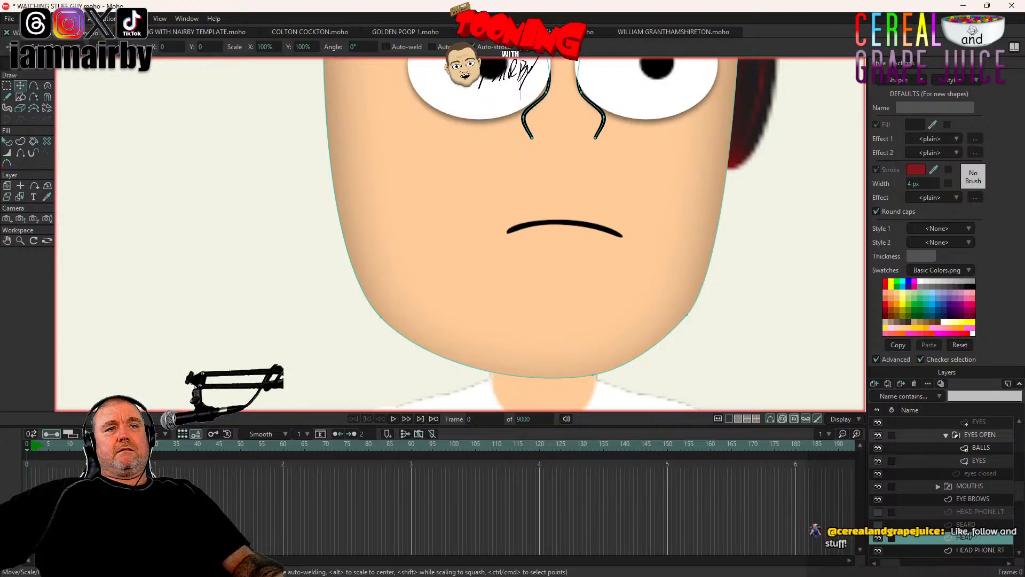
Step: Add a point to the BEARD layer's outline on the near side of the jaw at about X -0.0632, Y -0.1674
{"action": "left_click", "coordinate": [970, 526]}
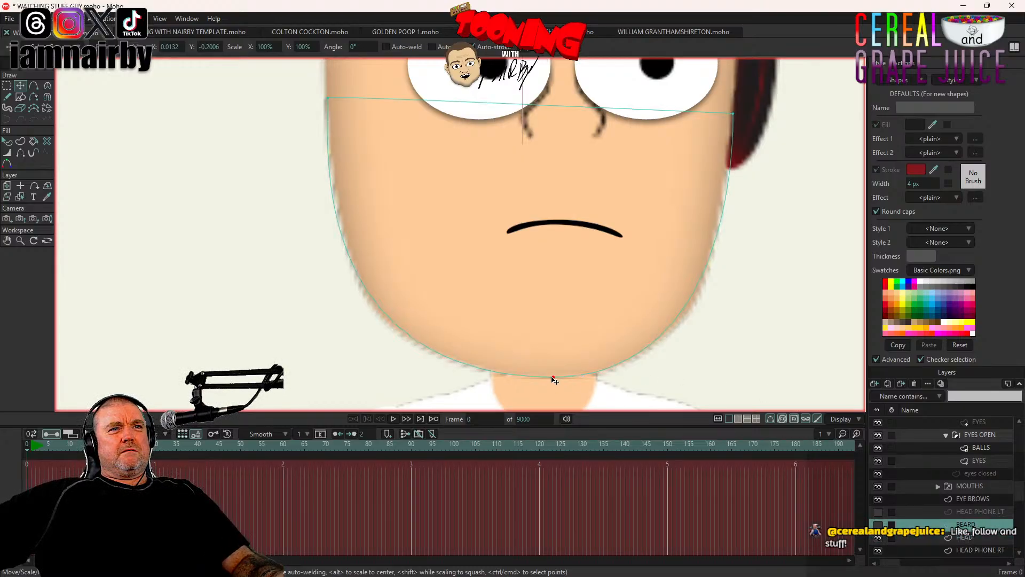
{"action": "left_click", "coordinate": [33, 86]}
{"action": "left_click", "coordinate": [375, 301]}
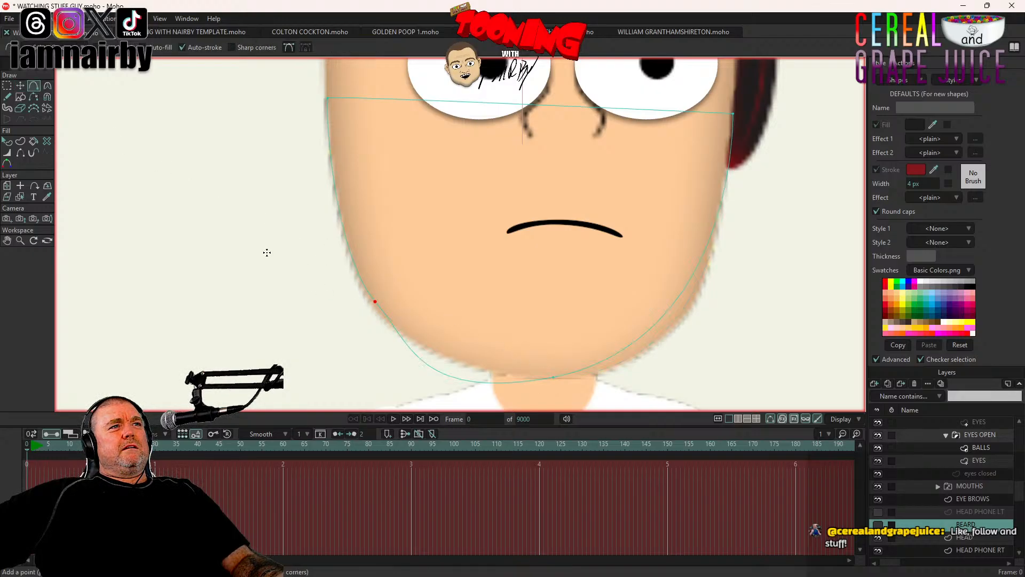
{"action": "mouse_move", "coordinate": [57, 87]}
{"action": "left_mouse_down"}
{"action": "mouse_move", "coordinate": [158, 173]}
{"action": "mouse_move", "coordinate": [320, 272]}
{"action": "mouse_move", "coordinate": [40, 96]}
{"action": "left_mouse_up"}
{"action": "left_click", "coordinate": [20, 85]}
{"action": "scroll", "coordinate": [206, 202], "scroll_direction": "down", "scroll_amount": 4}
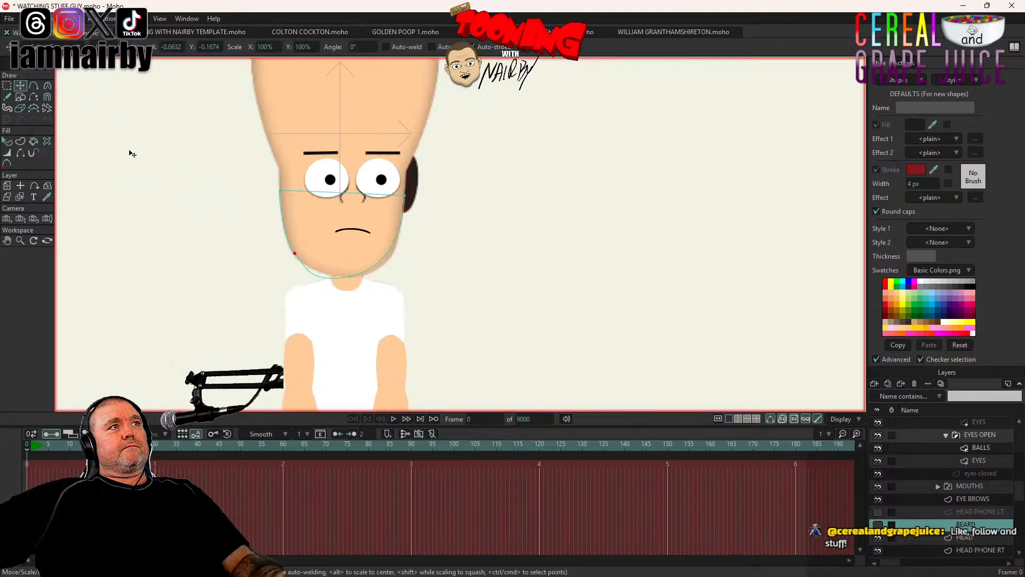
{"action": "scroll", "coordinate": [118, 149], "scroll_direction": "up", "scroll_amount": 4}
{"action": "left_click_drag", "start_coordinate": [420, 233], "coordinate": [283, 152]}
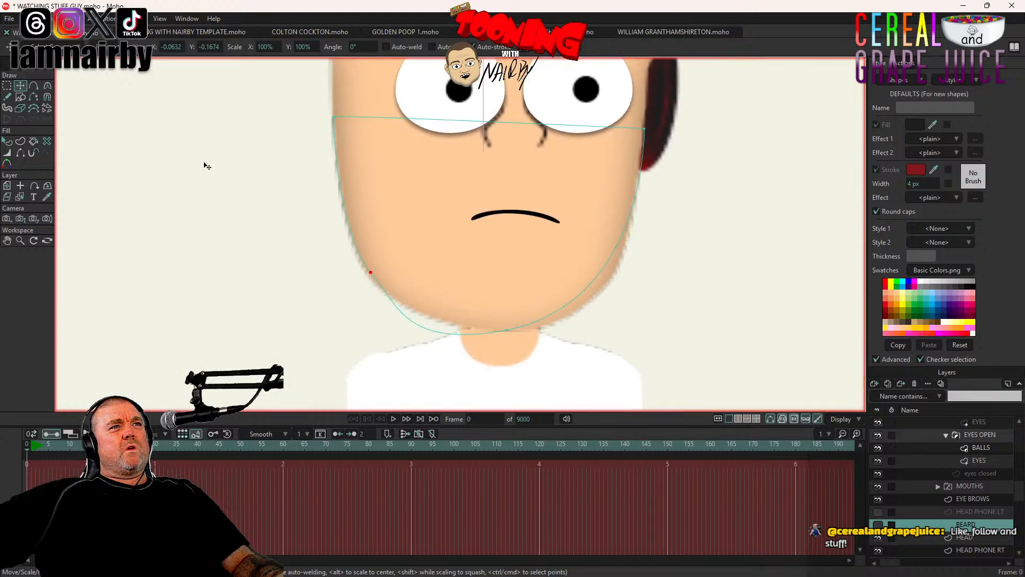
Step: Reduce the new jaw point's curvature to a corner and move it up the face edge to X -0.0734, Y -0.1504
{"action": "left_click", "coordinate": [47, 86]}
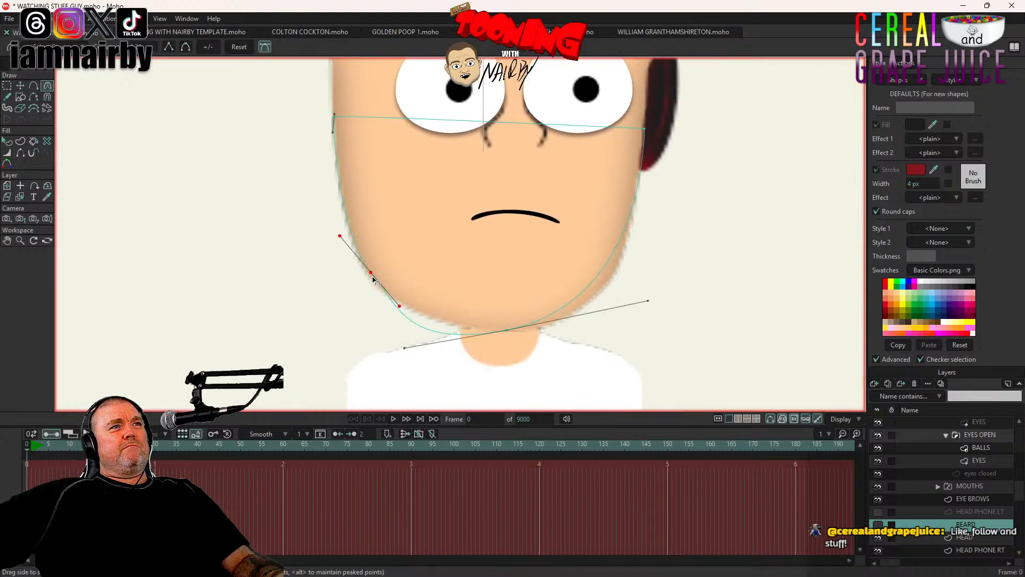
{"action": "left_click_drag", "start_coordinate": [368, 272], "coordinate": [43, 244]}
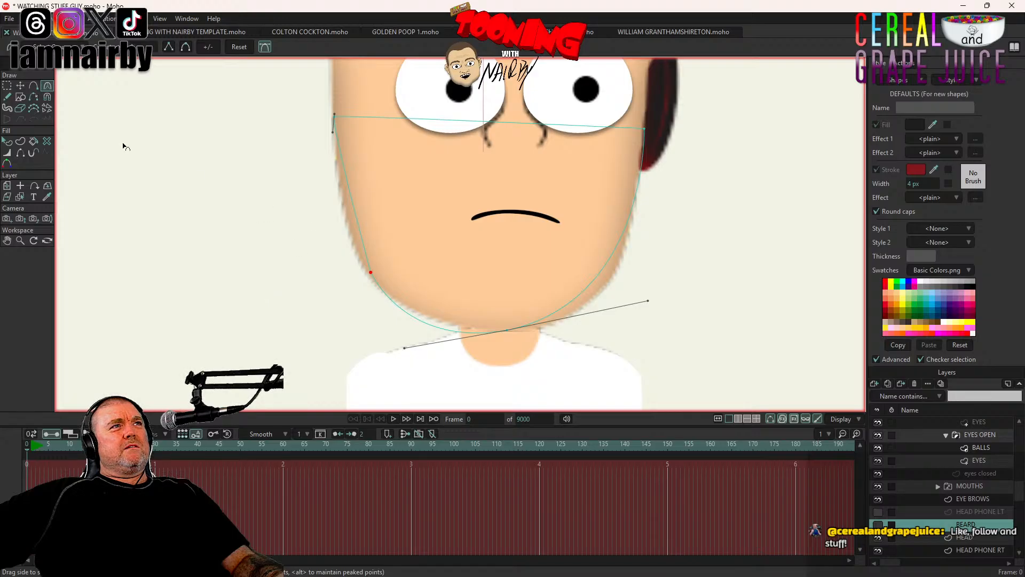
{"action": "key", "text": "t"}
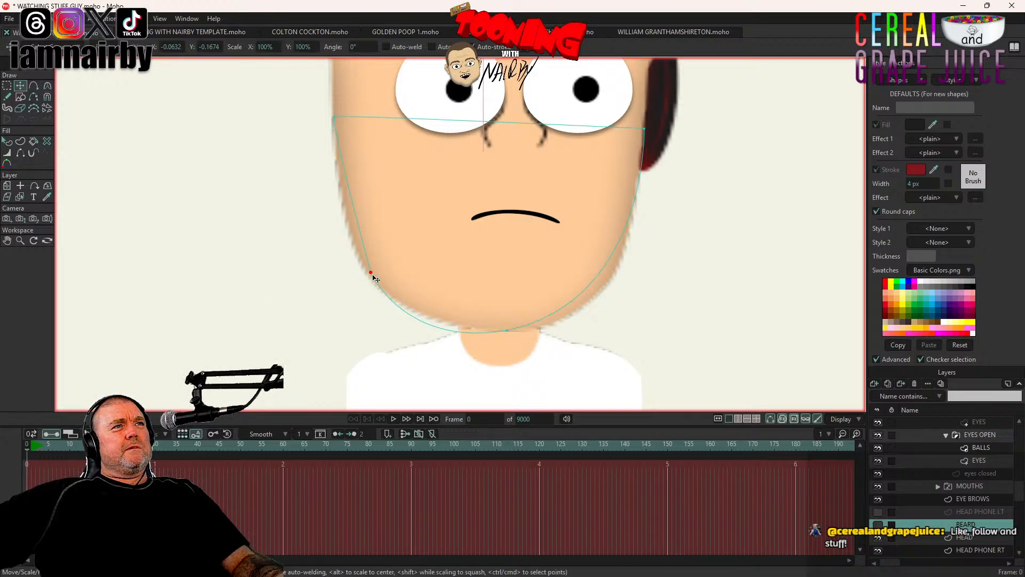
{"action": "left_click_drag", "start_coordinate": [376, 278], "coordinate": [357, 248]}
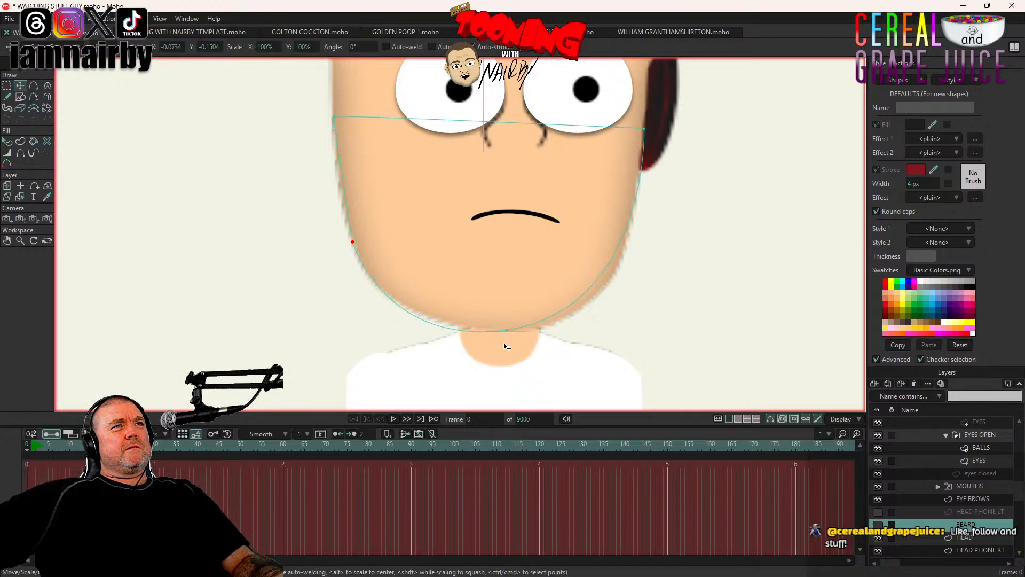
Step: Raise the beard's chin point slightly and level its curve handles to match the bottom of the chin
{"action": "key", "text": "c"}
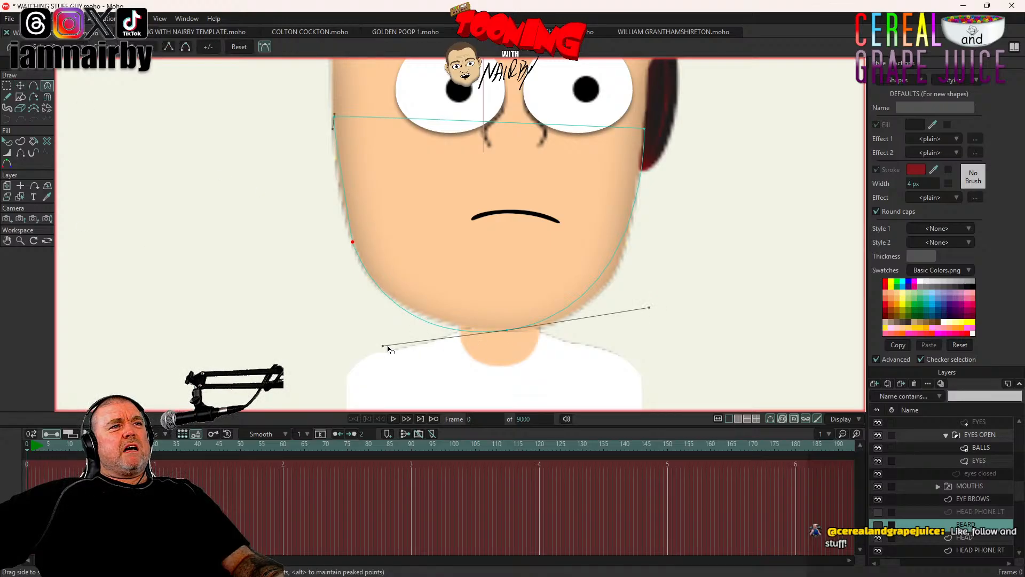
{"action": "mouse_move", "coordinate": [388, 346]}
{"action": "left_mouse_down"}
{"action": "mouse_move", "coordinate": [400, 346]}
{"action": "mouse_move", "coordinate": [386, 347]}
{"action": "left_mouse_up"}
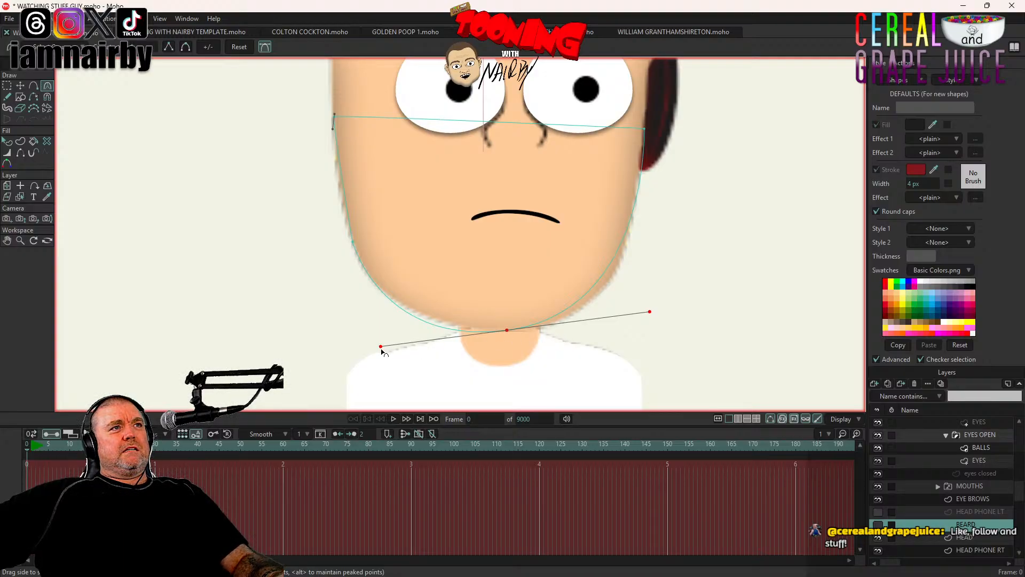
{"action": "left_click", "coordinate": [20, 85]}
{"action": "scroll", "coordinate": [406, 288], "scroll_direction": "up", "scroll_amount": 2}
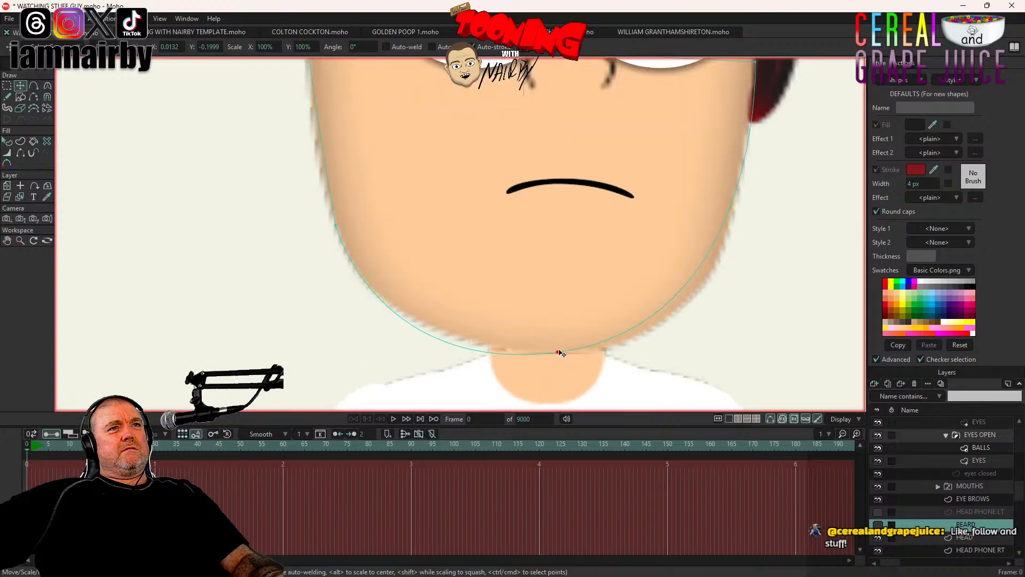
{"action": "left_click_drag", "start_coordinate": [560, 352], "coordinate": [560, 351]}
{"action": "left_click", "coordinate": [48, 85]}
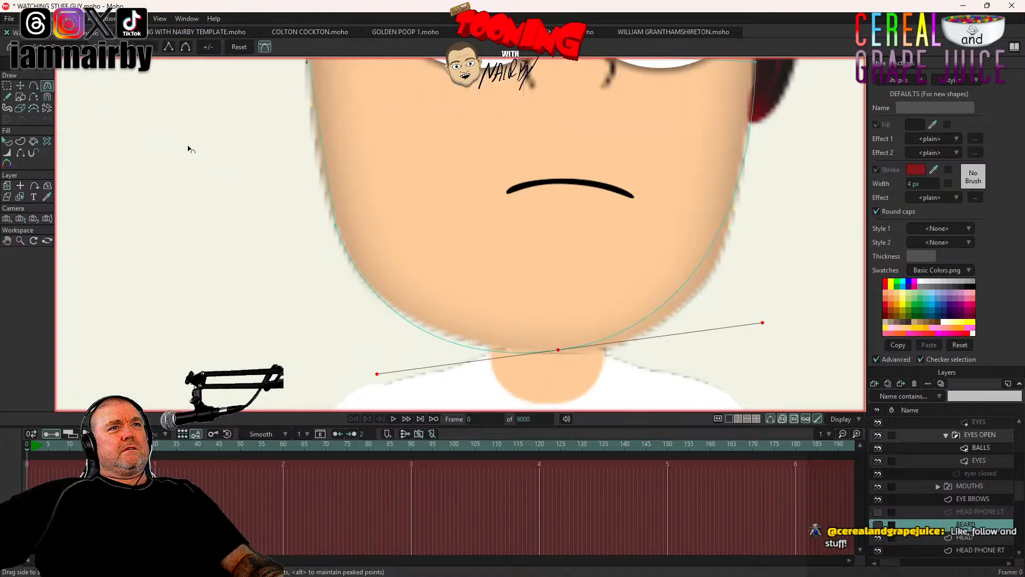
{"action": "left_click_drag", "start_coordinate": [378, 373], "coordinate": [370, 359]}
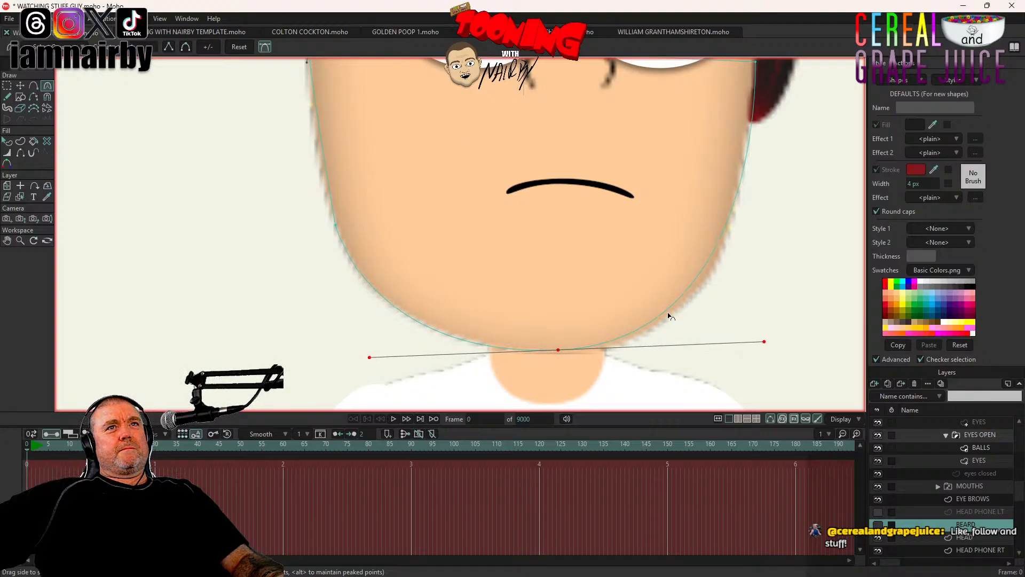
Step: Lengthen the beard's chin handle toward the far cheek and tilt the near-side jaw point's handles to follow the face edge
{"action": "left_click_drag", "start_coordinate": [770, 341], "coordinate": [798, 343]}
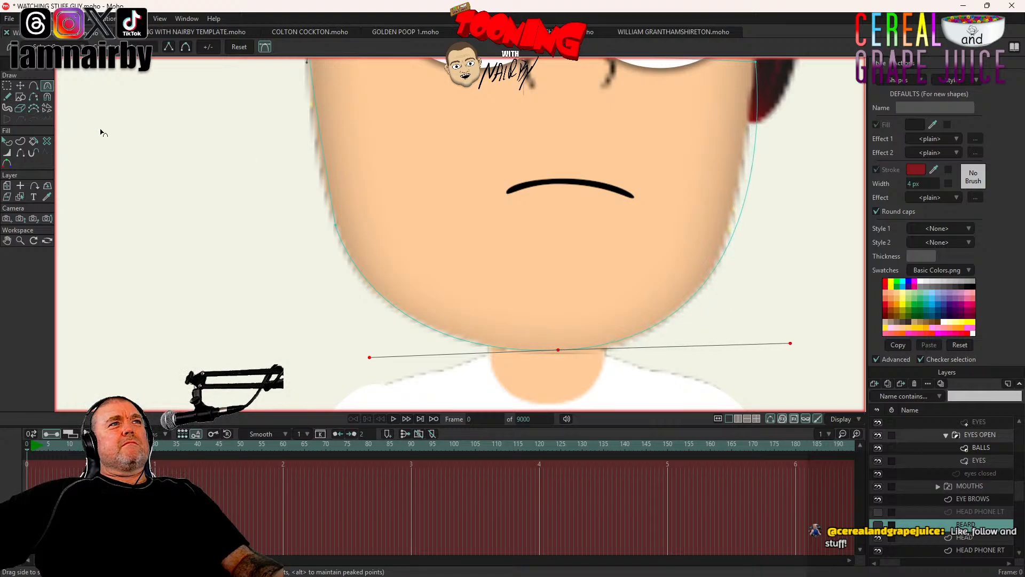
{"action": "left_click", "coordinate": [335, 226]}
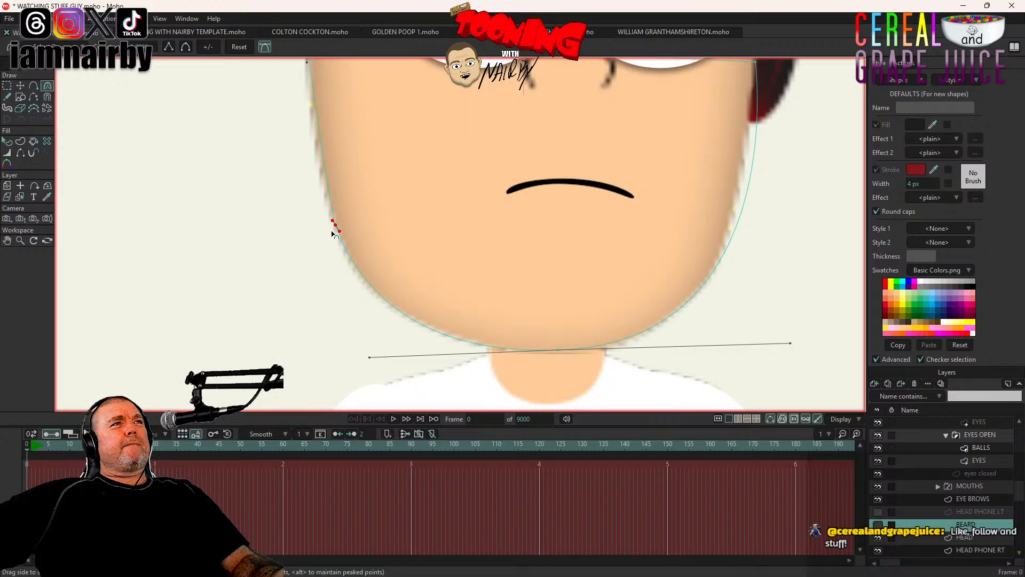
{"action": "left_click_drag", "start_coordinate": [339, 235], "coordinate": [338, 231]}
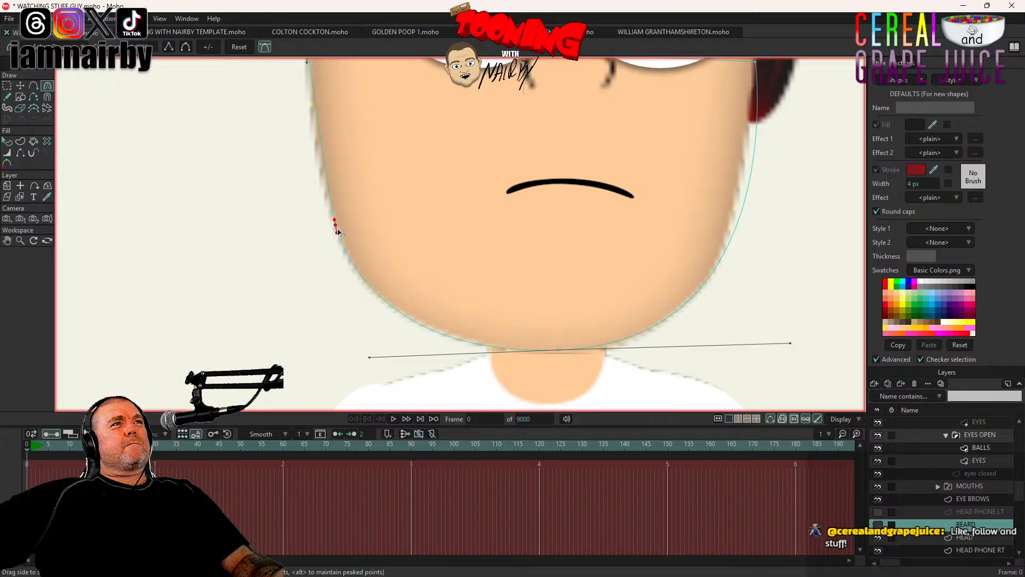
Step: Move the near-side jaw point slightly up the face edge and realign its curve handles with the cheek
{"action": "left_click", "coordinate": [20, 85]}
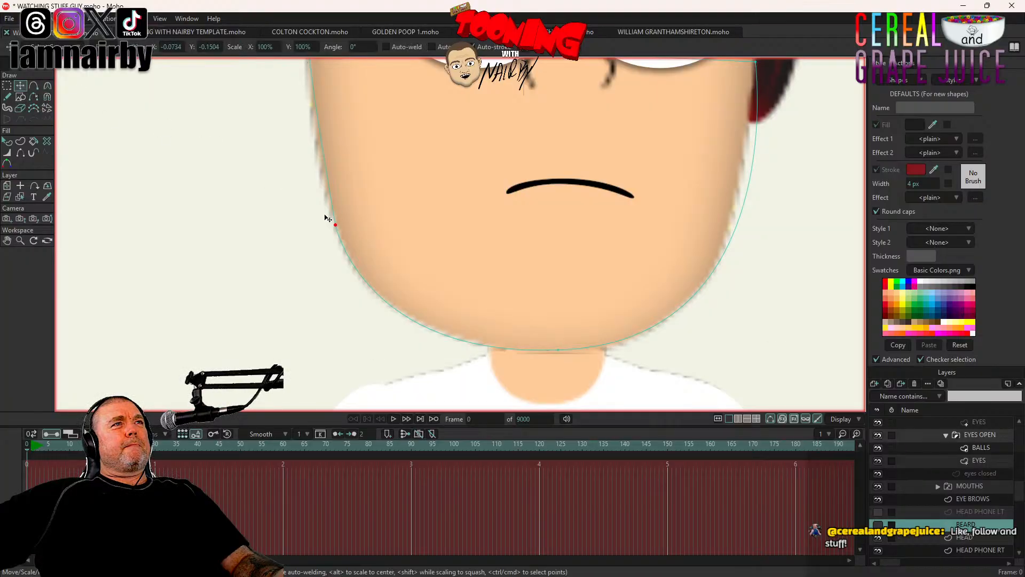
{"action": "left_click_drag", "start_coordinate": [339, 227], "coordinate": [333, 210]}
{"action": "left_click", "coordinate": [47, 86]}
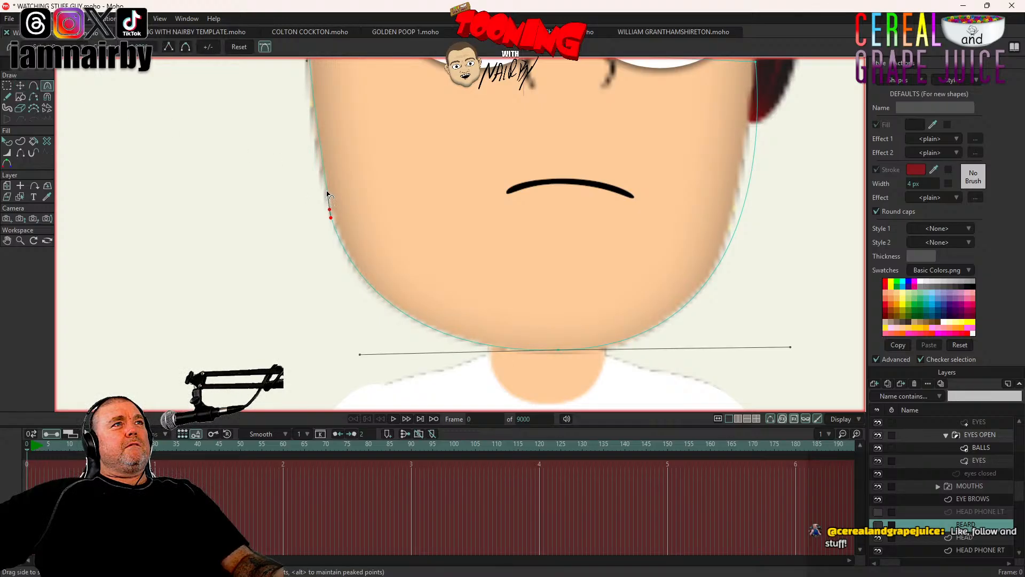
{"action": "left_click_drag", "start_coordinate": [327, 197], "coordinate": [327, 198]}
Step: Adjust the curve handles at the beard's upper far-side corner so one follows the face edge and the other the top edge
{"action": "scroll", "coordinate": [370, 157], "scroll_direction": "down", "scroll_amount": 5}
{"action": "left_click_drag", "start_coordinate": [371, 158], "coordinate": [380, 196]}
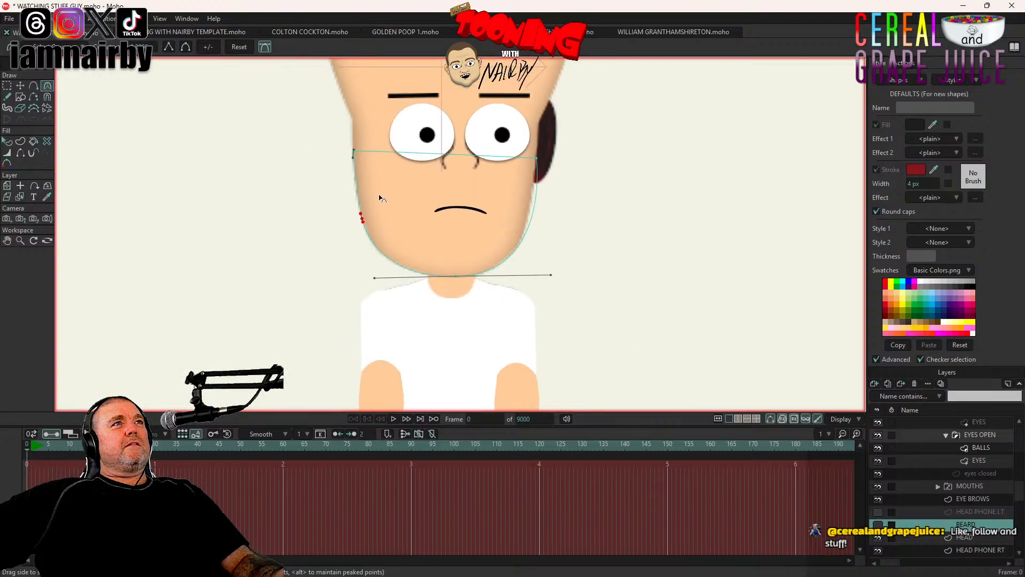
{"action": "scroll", "coordinate": [382, 195], "scroll_direction": "up", "scroll_amount": 3}
{"action": "left_click_drag", "start_coordinate": [507, 203], "coordinate": [437, 191]}
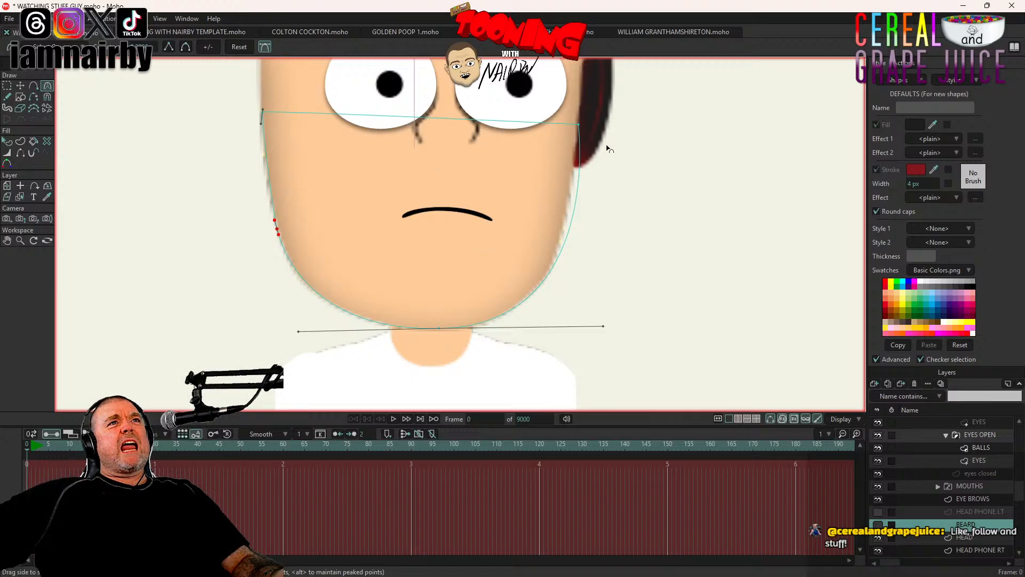
{"action": "left_click", "coordinate": [578, 125]}
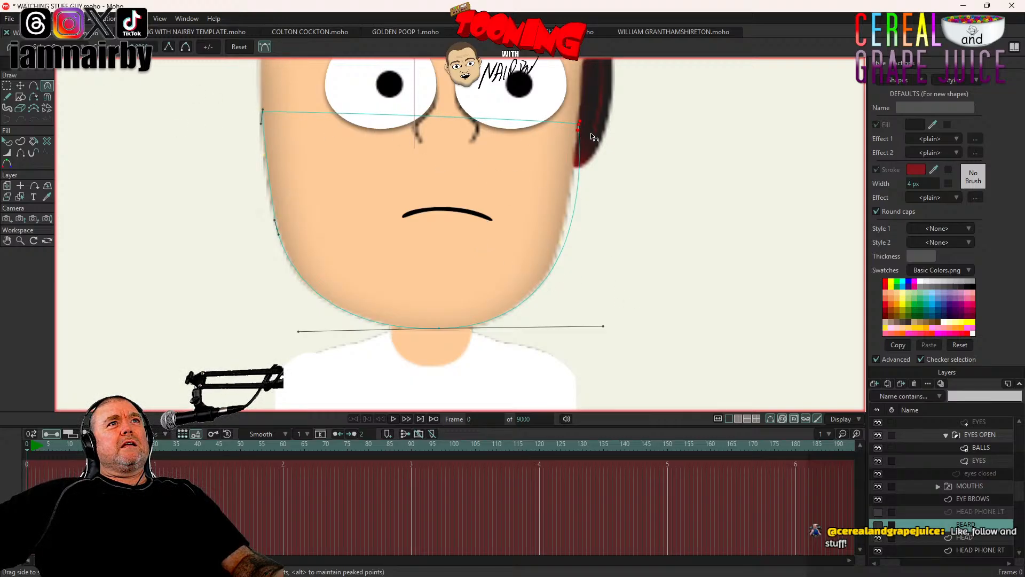
{"action": "left_click", "coordinate": [576, 142]}
{"action": "left_click_drag", "start_coordinate": [576, 146], "coordinate": [569, 124]}
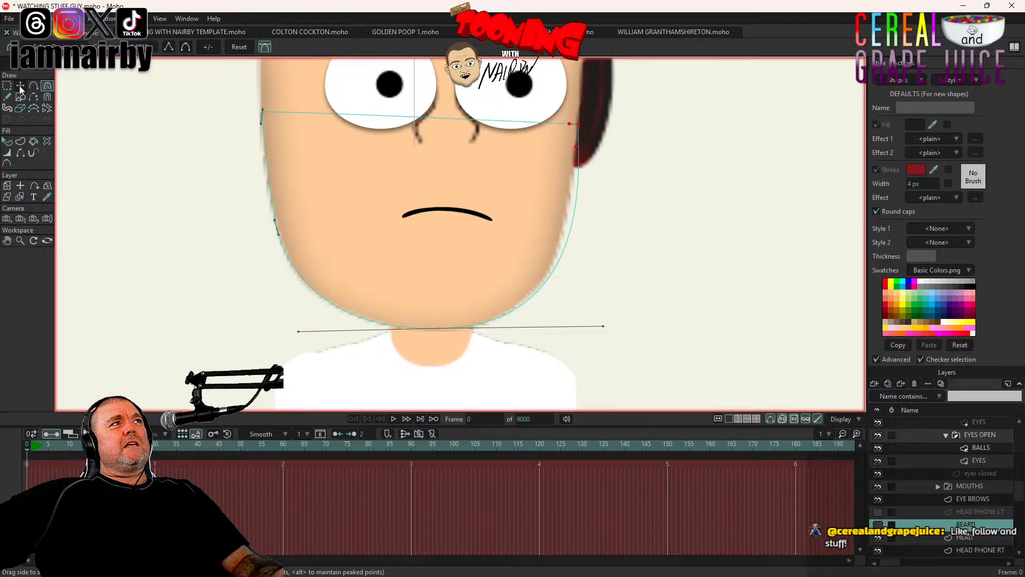
Step: Add points along the beard outline's top edge: one near each side of the face and one in the middle
{"action": "left_click", "coordinate": [34, 85]}
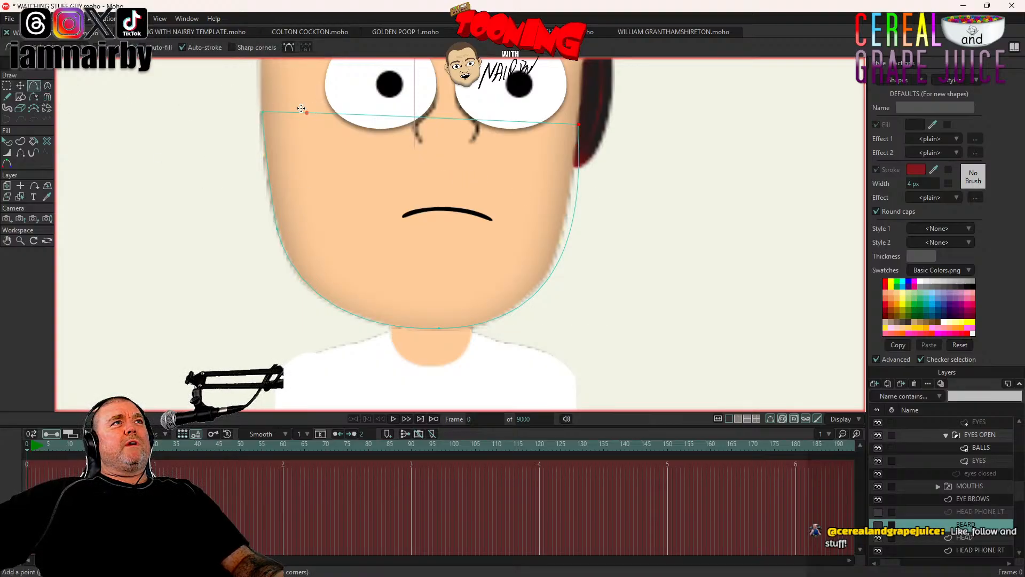
{"action": "left_click", "coordinate": [555, 123]}
{"action": "left_click", "coordinate": [434, 117]}
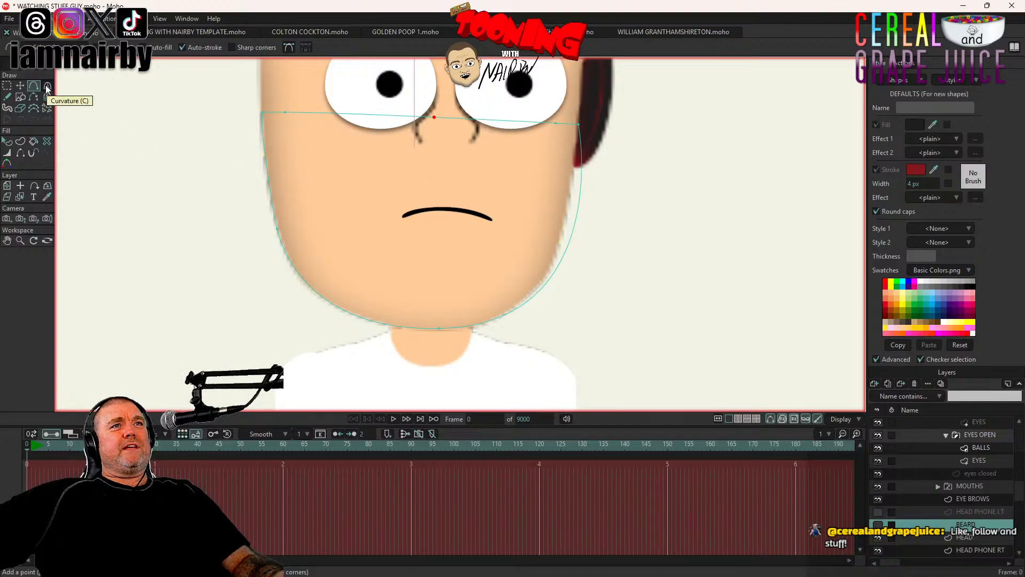
Step: Add a point on the beard's far-side jaw at about X 0.0805, Y -0.1623 and shift it inward onto the face edge
{"action": "left_click_drag", "start_coordinate": [555, 264], "coordinate": [560, 261]}
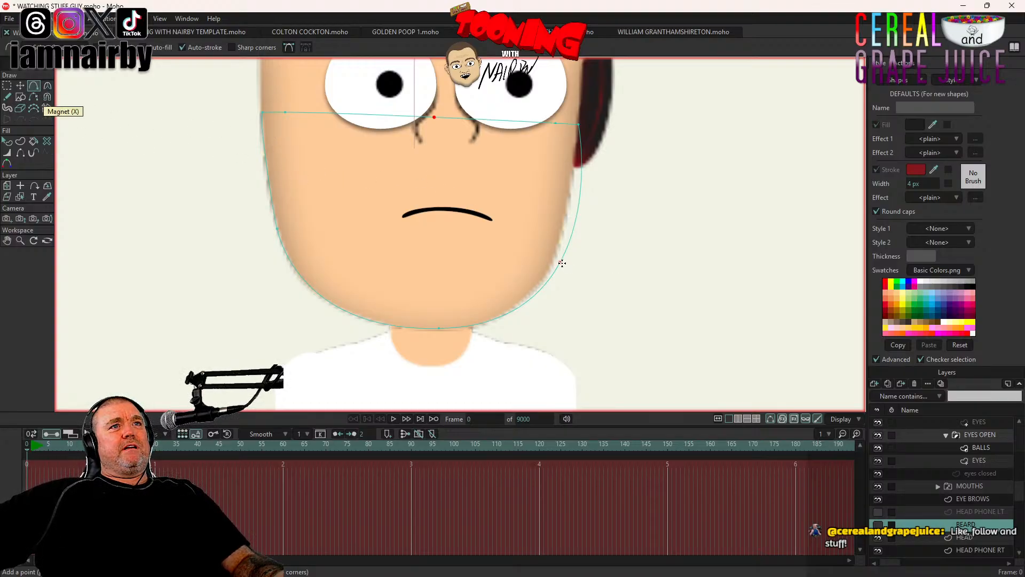
{"action": "left_click", "coordinate": [25, 89]}
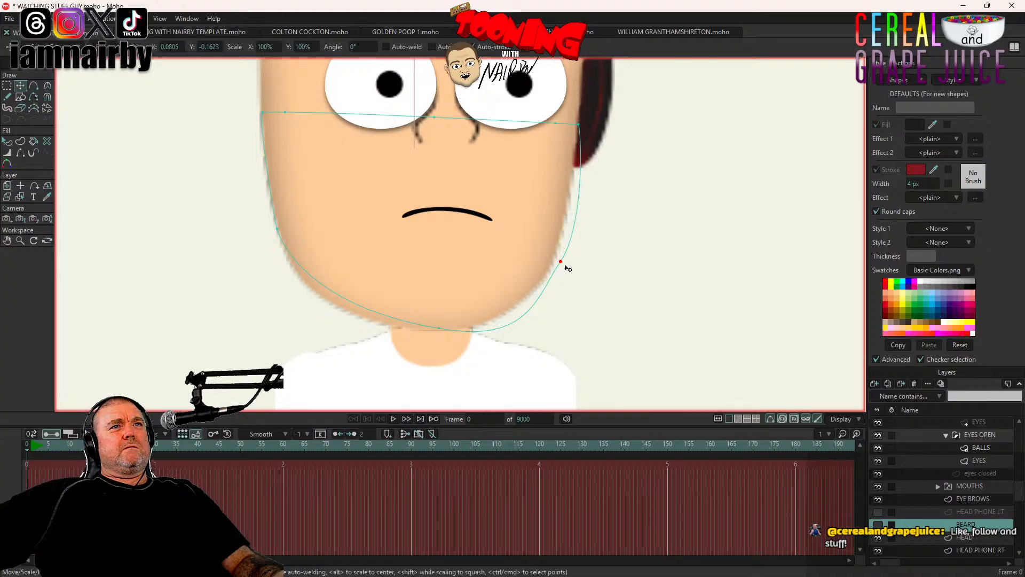
{"action": "left_click_drag", "start_coordinate": [565, 263], "coordinate": [559, 265]}
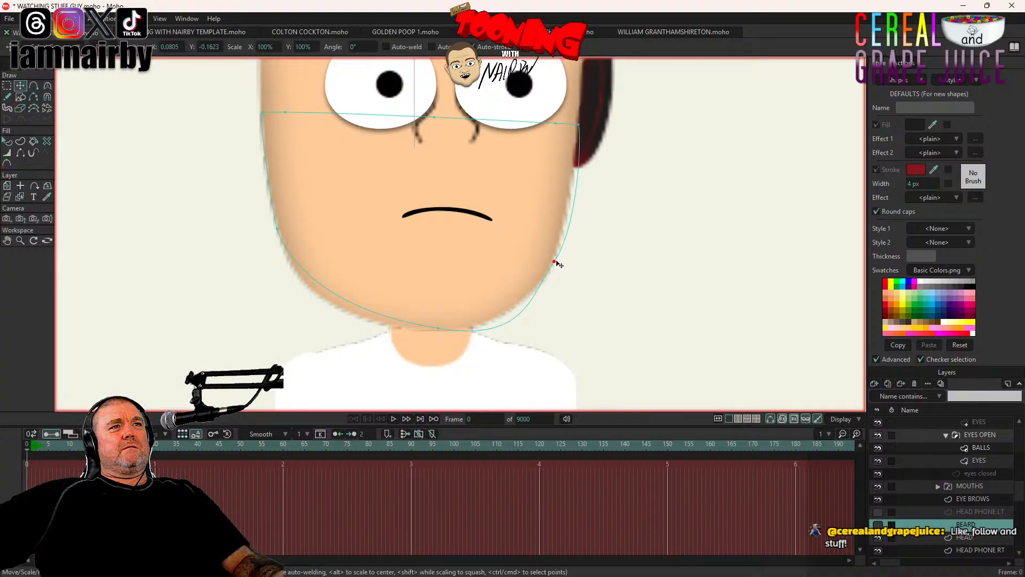
Step: Reduce the new far-side jaw point's curvature to a corner and tilt the chin handles to follow the bottom of the chin
{"action": "left_click", "coordinate": [47, 86]}
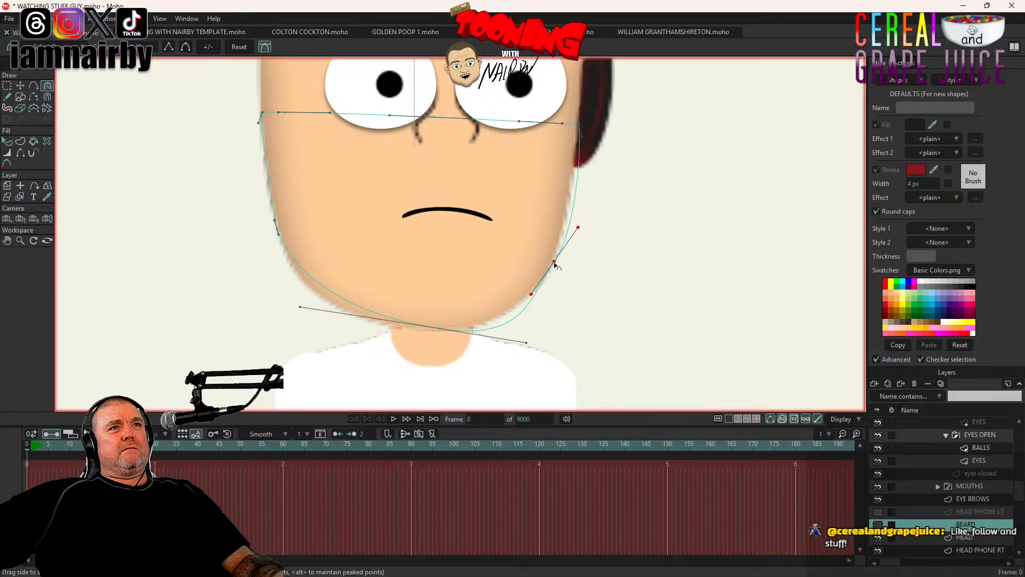
{"action": "left_click_drag", "start_coordinate": [556, 266], "coordinate": [126, 266]}
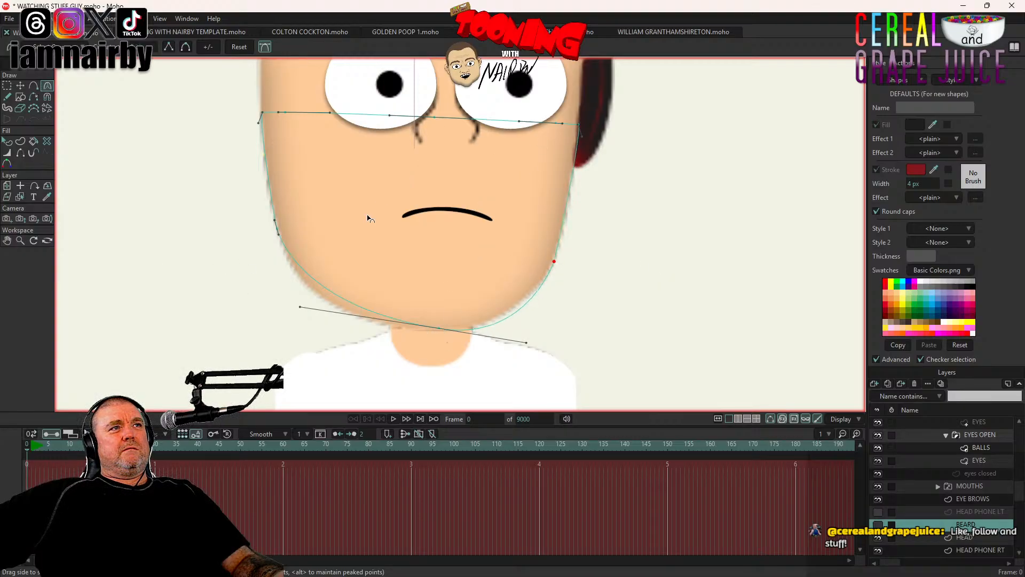
{"action": "left_click_drag", "start_coordinate": [316, 311], "coordinate": [303, 327]}
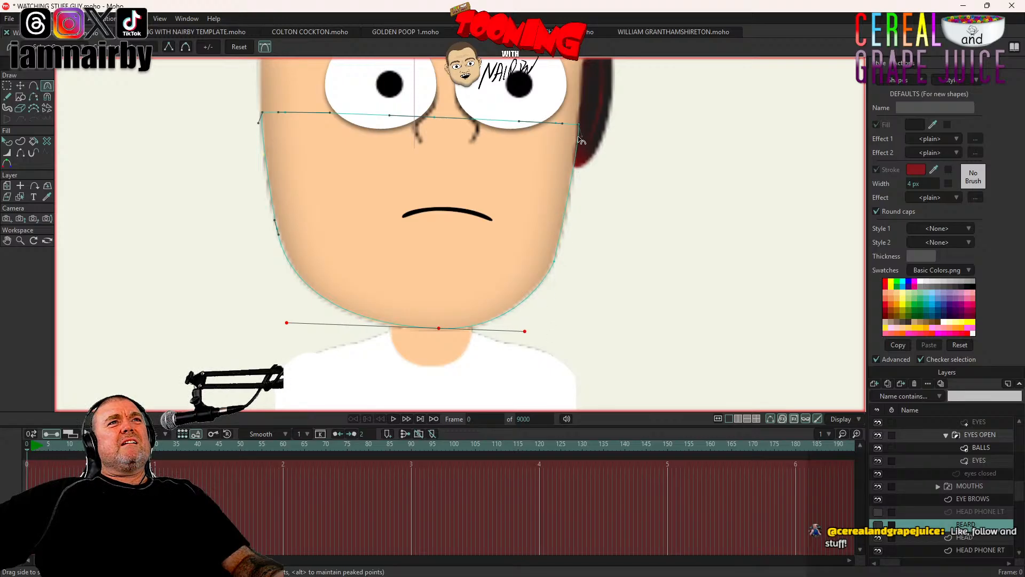
Step: Fit the beard's far side to the face edge by adjusting curvature at its jaw and upper corner points, and save the project
{"action": "left_click", "coordinate": [555, 261]}
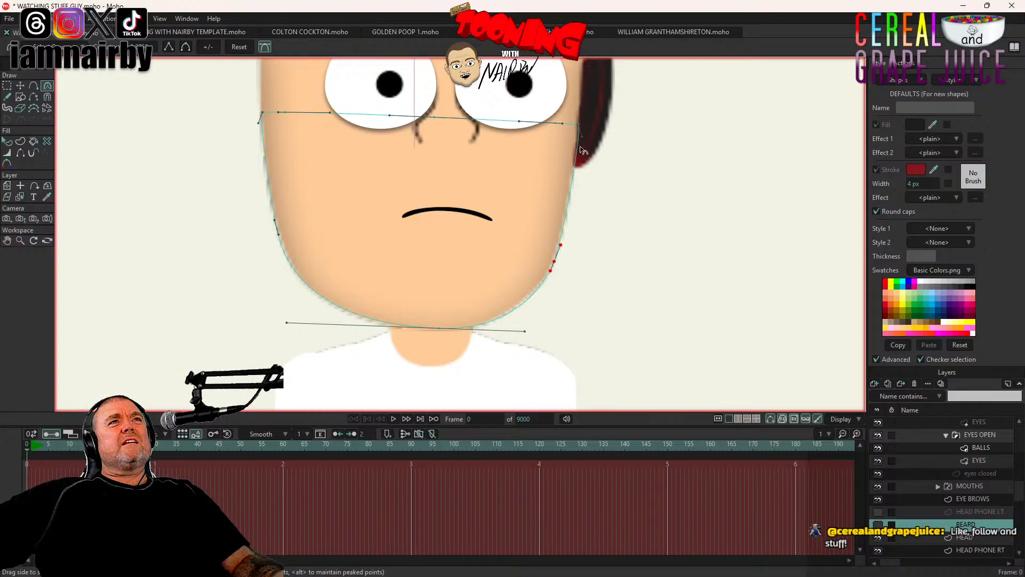
{"action": "left_click", "coordinate": [578, 125]}
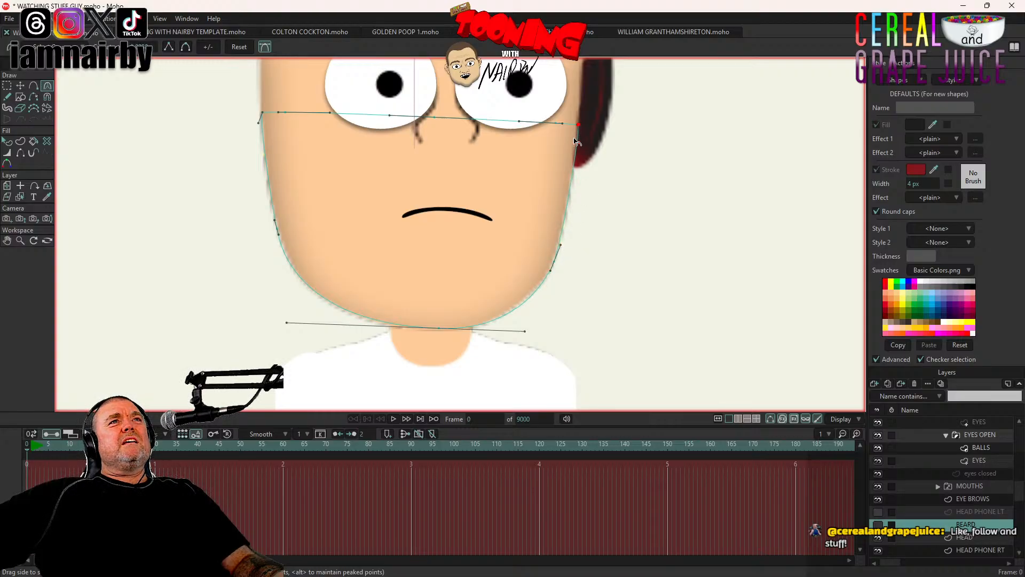
{"action": "left_click", "coordinate": [24, 86]}
{"action": "key", "text": "ctrl+s"}
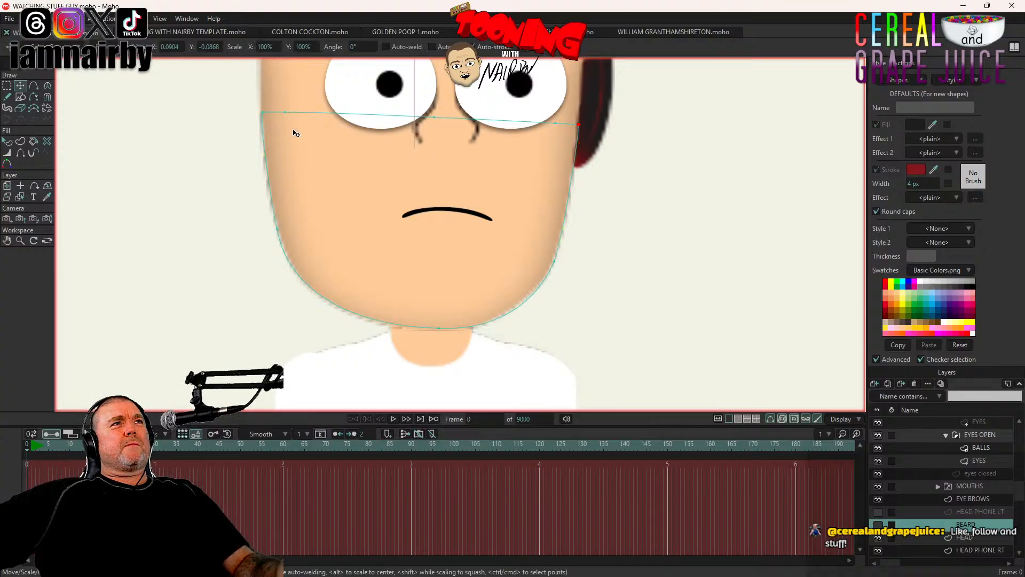
Step: Pull the beard's middle top point below the mouth to X 0.0218, Y -0.1681 and swing both inner sideburn handles downward
{"action": "left_click_drag", "start_coordinate": [434, 119], "coordinate": [455, 275]}
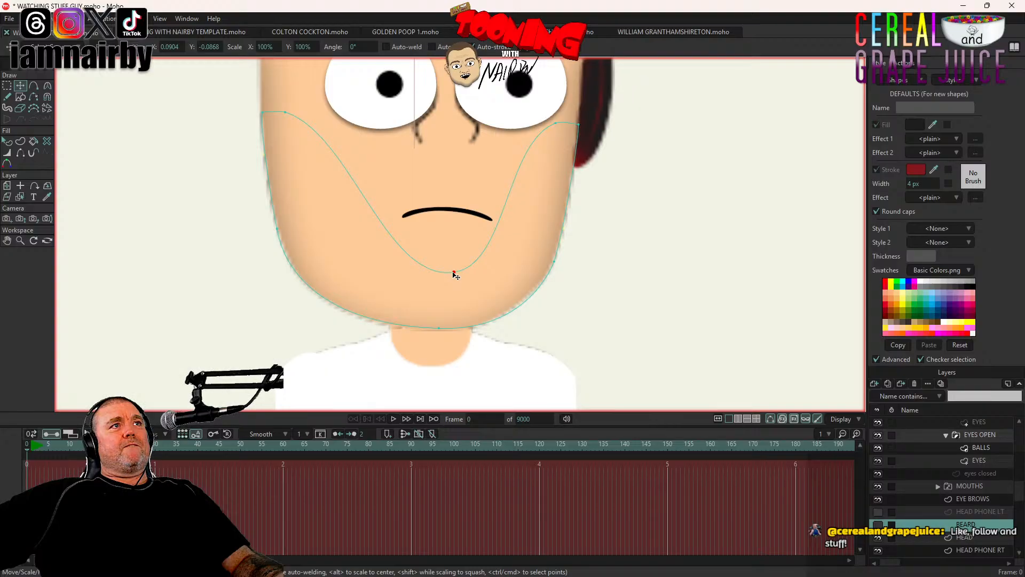
{"action": "left_click", "coordinate": [47, 86]}
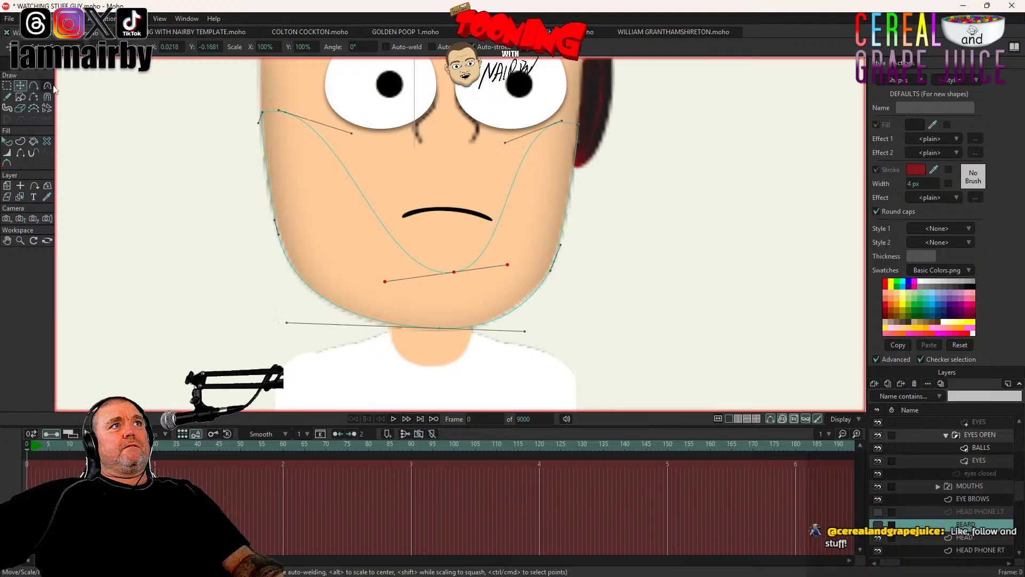
{"action": "left_click_drag", "start_coordinate": [351, 133], "coordinate": [290, 204]}
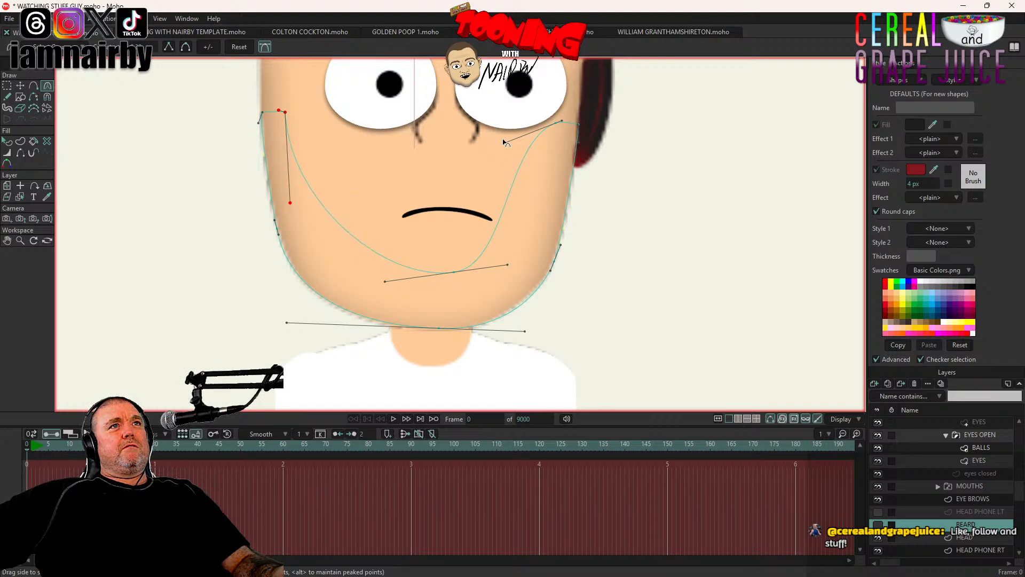
{"action": "left_click_drag", "start_coordinate": [504, 142], "coordinate": [558, 178]}
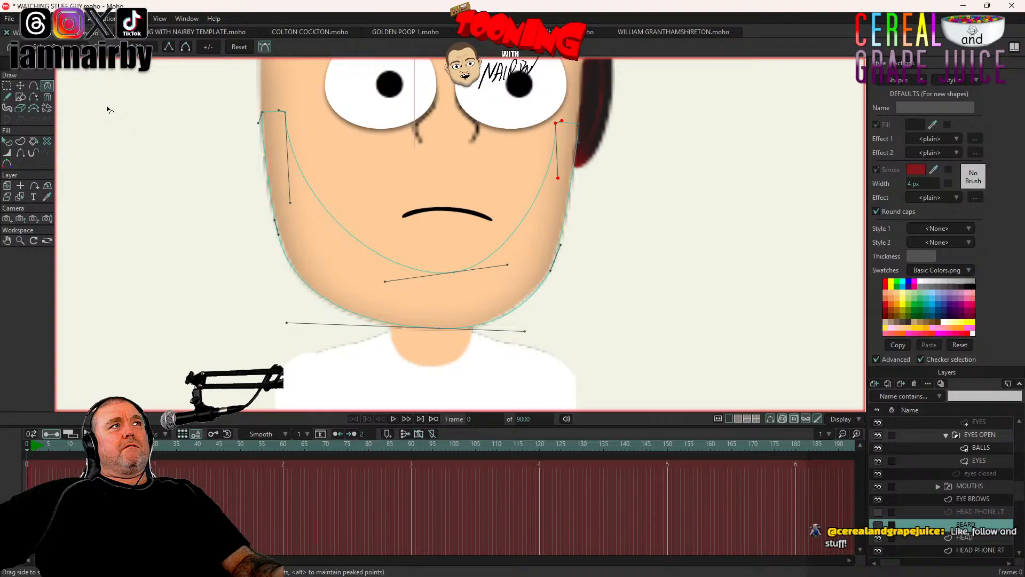
Step: Narrow the far-side sideburn by moving its inner top point toward the face edge and lengthening its handle down to the jaw
{"action": "left_click", "coordinate": [22, 86]}
{"action": "left_click_drag", "start_coordinate": [560, 125], "coordinate": [578, 127]}
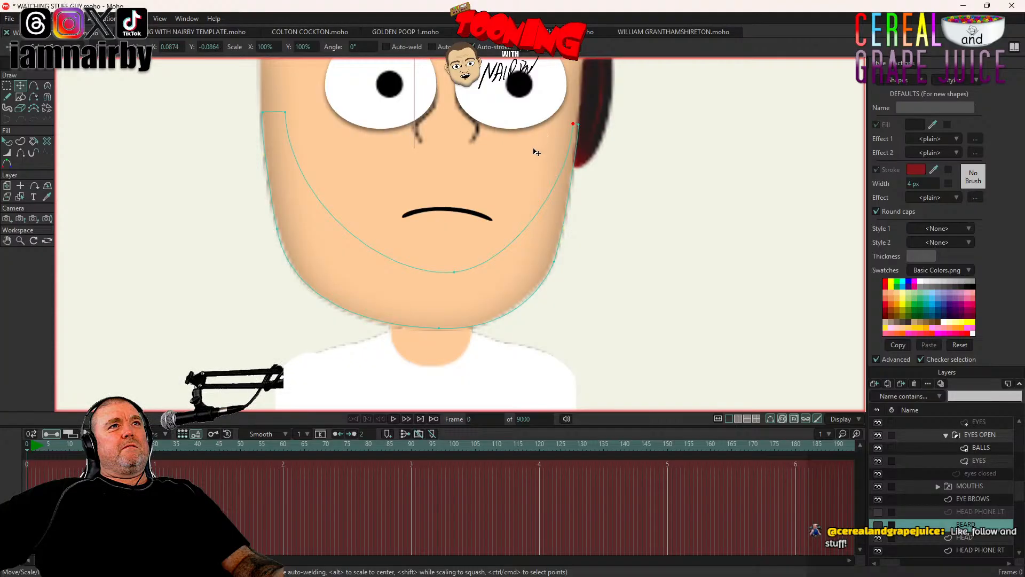
{"action": "left_click", "coordinate": [47, 85]}
{"action": "left_click_drag", "start_coordinate": [570, 182], "coordinate": [559, 259]}
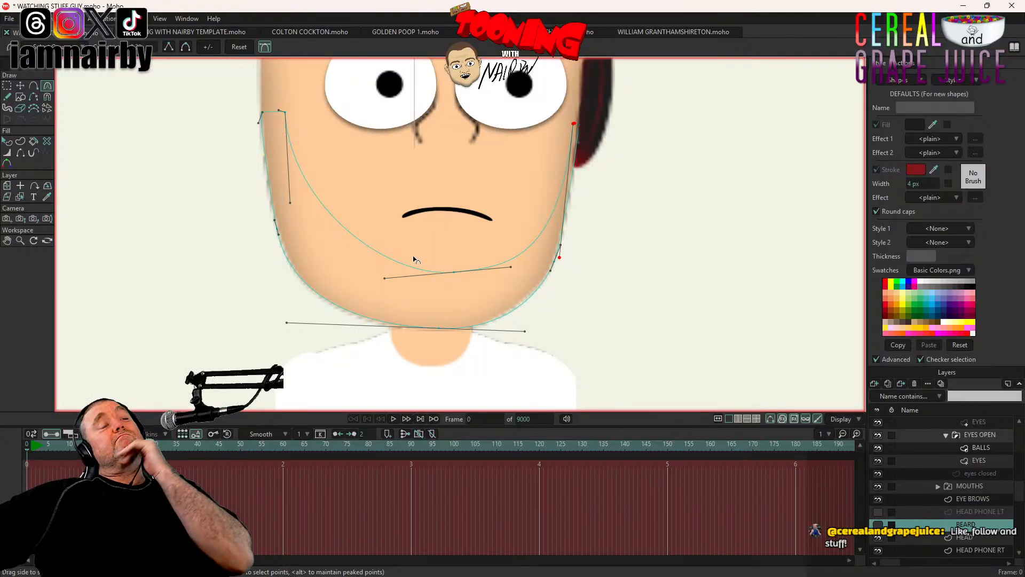
Step: Level the curve handles of the beard's inner point below the mouth, previewing the BEARD layer and hiding it again
{"action": "left_click_drag", "start_coordinate": [385, 279], "coordinate": [383, 276]}
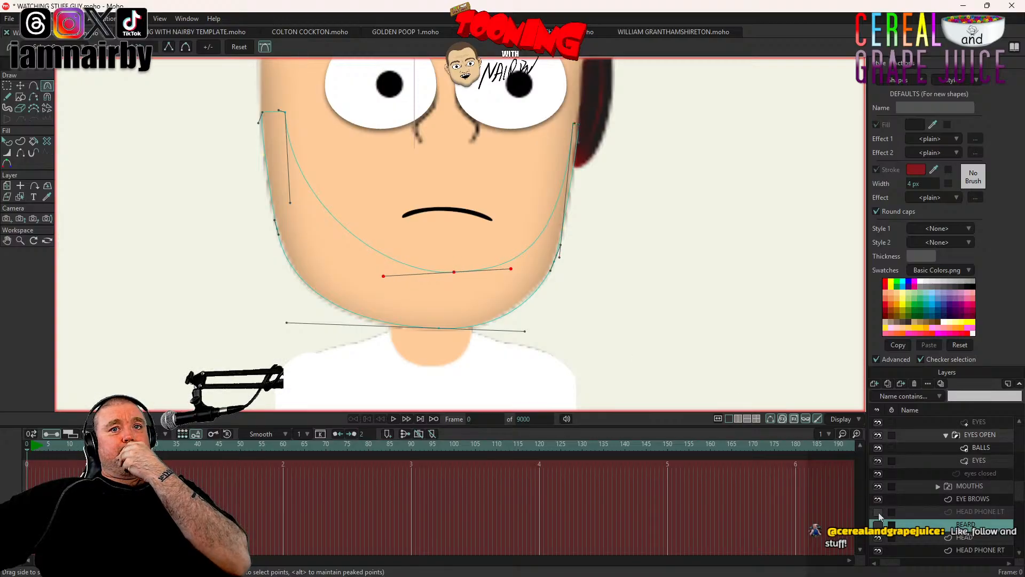
{"action": "scroll", "coordinate": [674, 277], "scroll_direction": "down", "scroll_amount": 3}
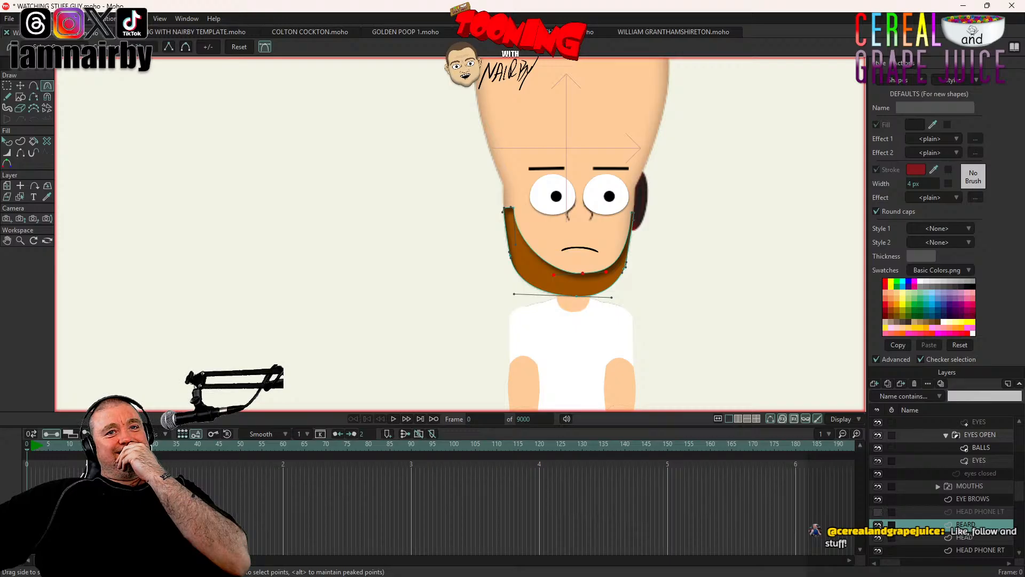
{"action": "left_click", "coordinate": [878, 524]}
{"action": "scroll", "coordinate": [673, 281], "scroll_direction": "up", "scroll_amount": 3}
{"action": "left_click_drag", "start_coordinate": [650, 248], "coordinate": [660, 243]}
{"action": "left_click_drag", "start_coordinate": [439, 269], "coordinate": [439, 264]}
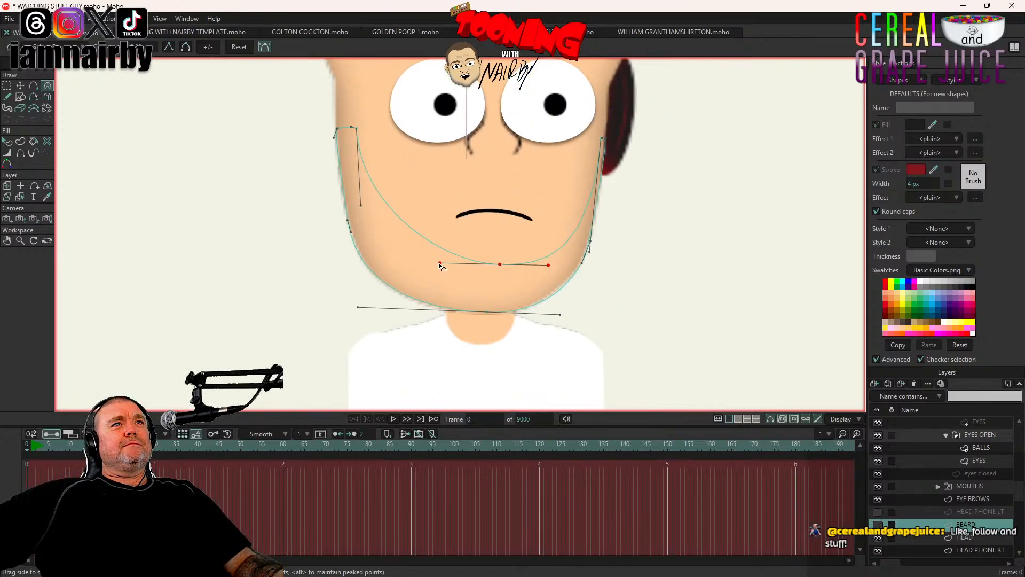
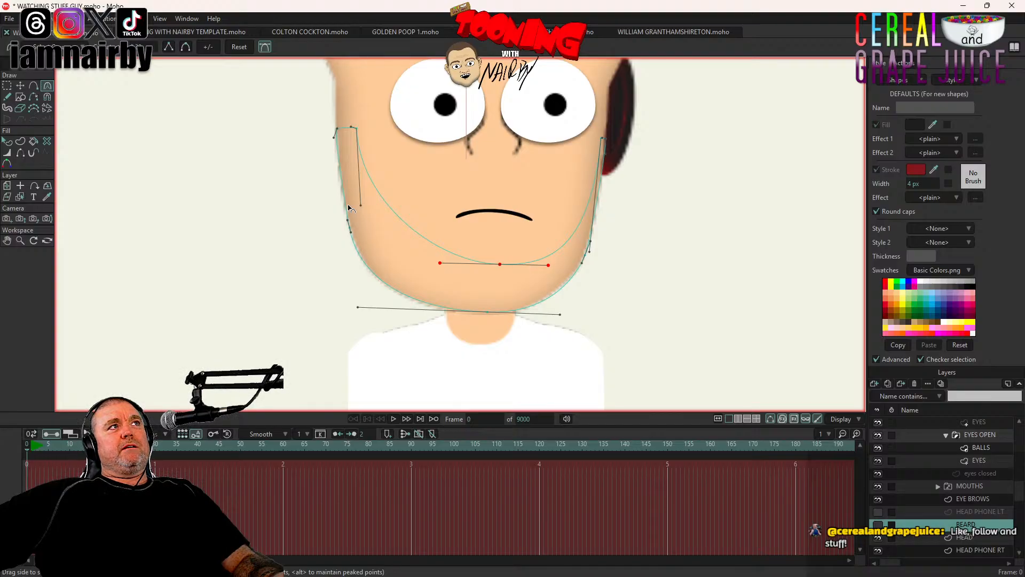
Step: Open SPOONY JIM 26.moho and expand the front-facing SPOONY JIM group down to the contents of its HEAD group
{"action": "left_click", "coordinate": [12, 20]}
{"action": "mouse_move", "coordinate": [45, 81]}
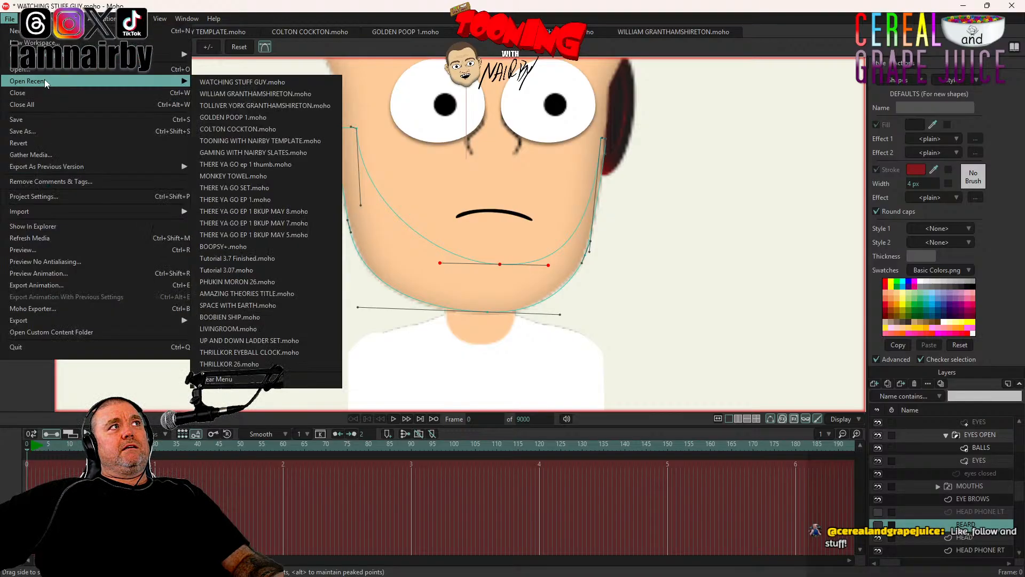
{"action": "key", "text": "Escape"}
{"action": "key", "text": "Escape"}
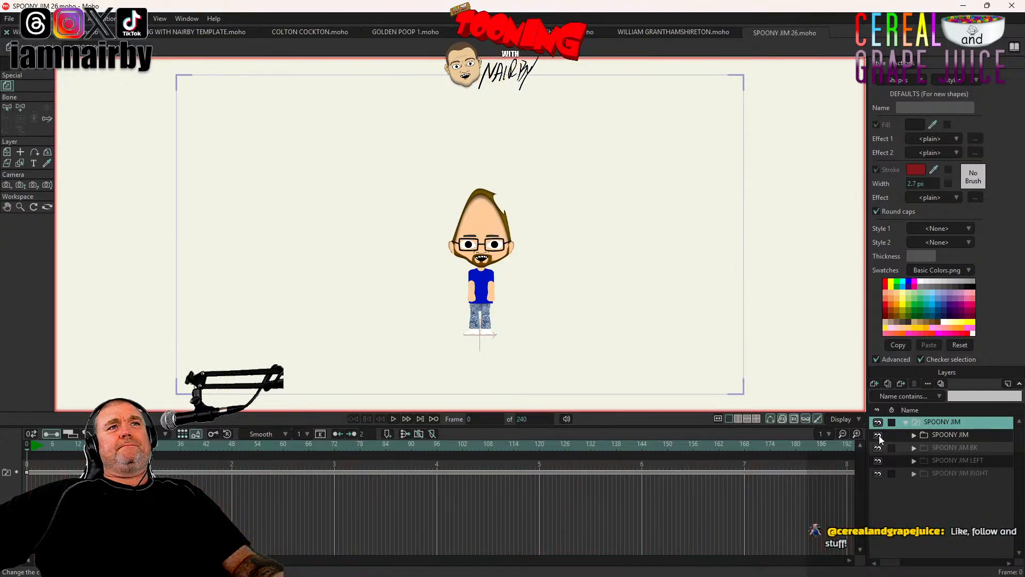
{"action": "scroll", "coordinate": [505, 265], "scroll_direction": "up", "scroll_amount": 3}
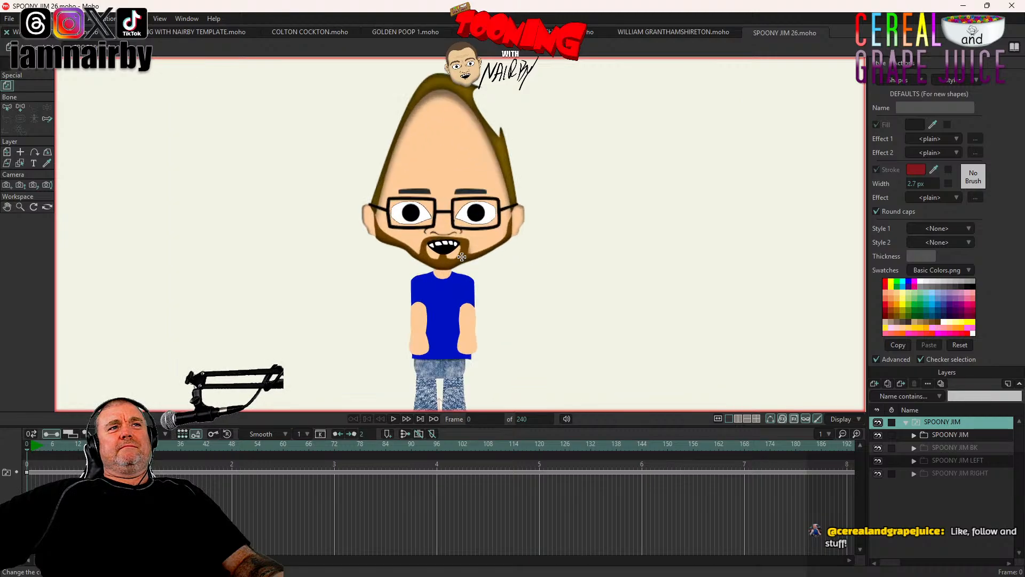
{"action": "left_click", "coordinate": [913, 435]}
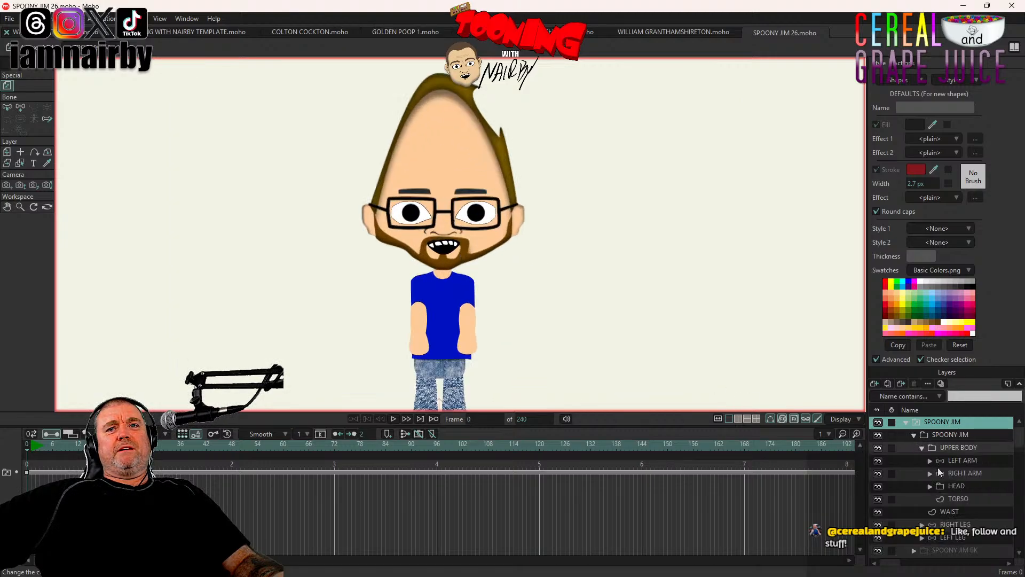
{"action": "left_click", "coordinate": [929, 486]}
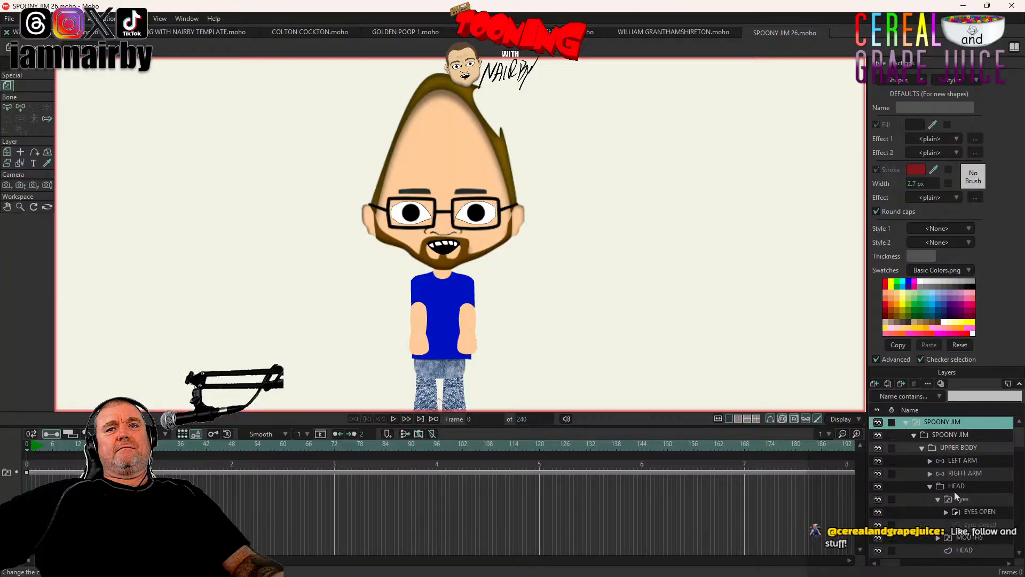
Step: Select Spoony Jim's HEAD layer and examine how his beard outline is built around the mouth and jaw
{"action": "scroll", "coordinate": [954, 491], "scroll_direction": "down", "scroll_amount": 2}
{"action": "left_click", "coordinate": [971, 499]}
{"action": "scroll", "coordinate": [488, 295], "scroll_direction": "up", "scroll_amount": 3}
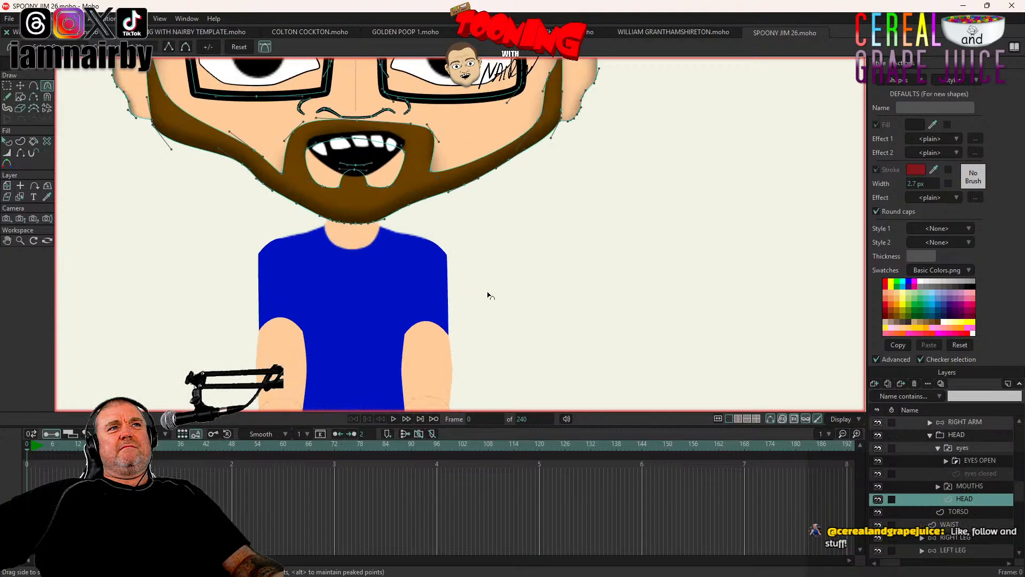
{"action": "scroll", "coordinate": [426, 220], "scroll_direction": "down", "scroll_amount": 3}
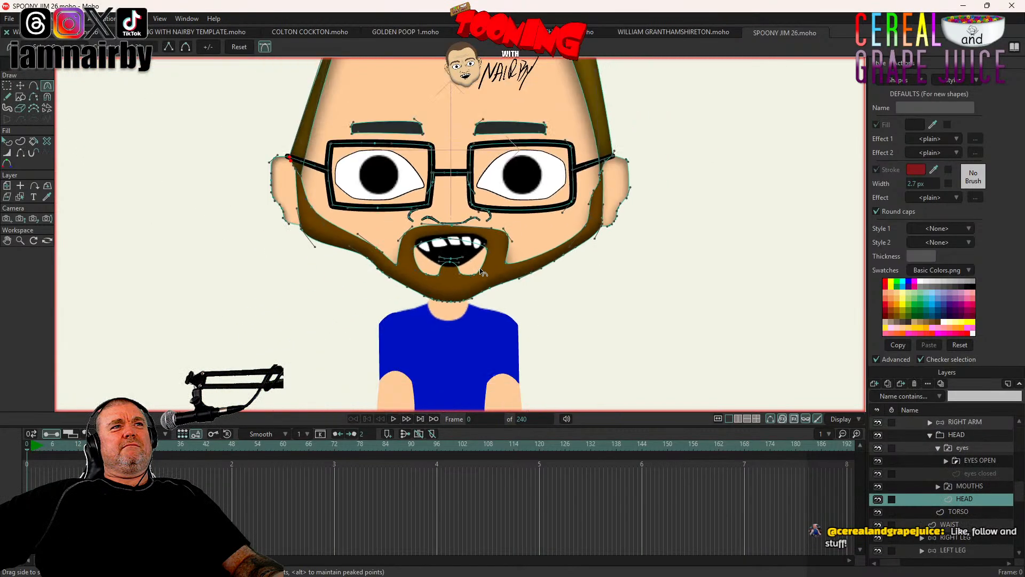
Step: Return to WATCHING STUFF GUY.moho, draw a small oval on the chin of the beard, and show the BEARD layer
{"action": "left_click", "coordinate": [85, 32]}
{"action": "scroll", "coordinate": [539, 270], "scroll_direction": "up", "scroll_amount": 5}
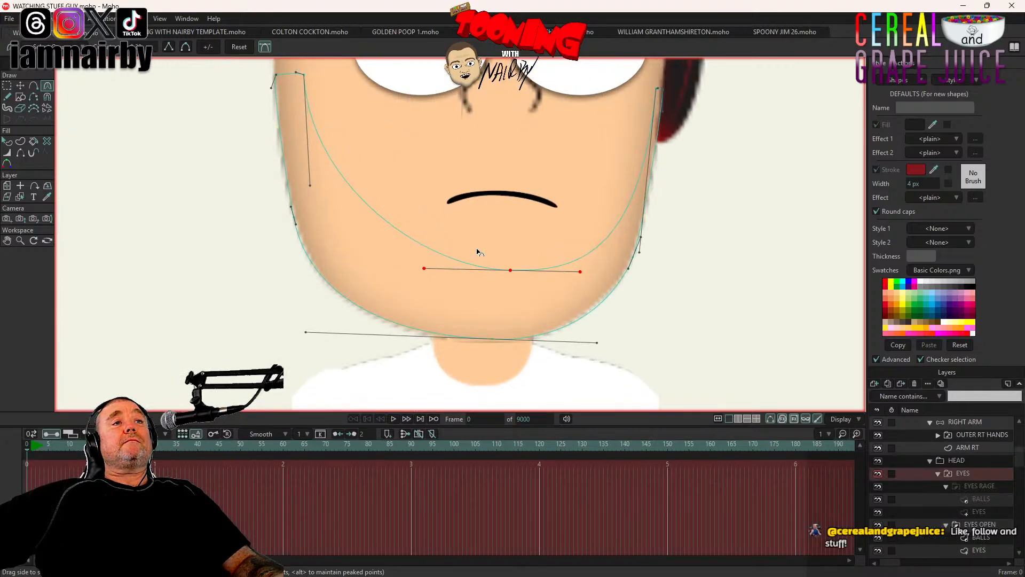
{"action": "scroll", "coordinate": [478, 252], "scroll_direction": "down", "scroll_amount": 3}
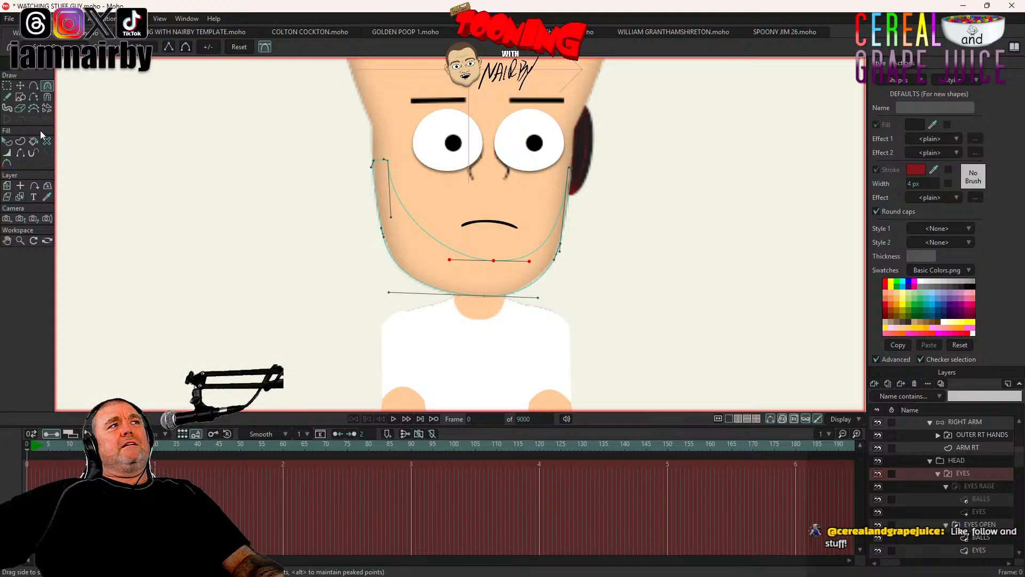
{"action": "left_click", "coordinate": [22, 98]}
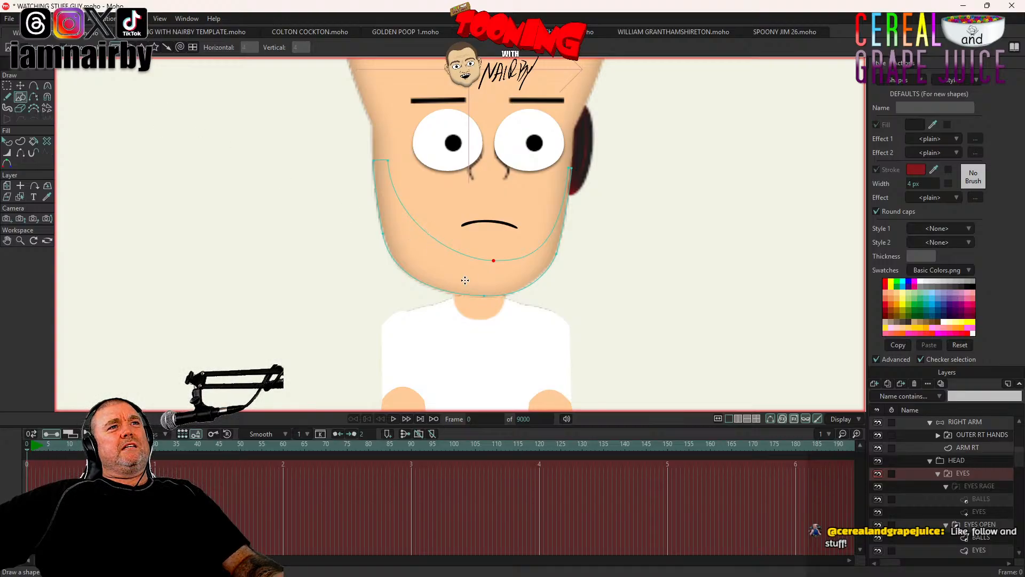
{"action": "mouse_move", "coordinate": [449, 264]}
{"action": "left_mouse_down"}
{"action": "mouse_move", "coordinate": [493, 285]}
{"action": "mouse_move", "coordinate": [483, 288]}
{"action": "left_mouse_up"}
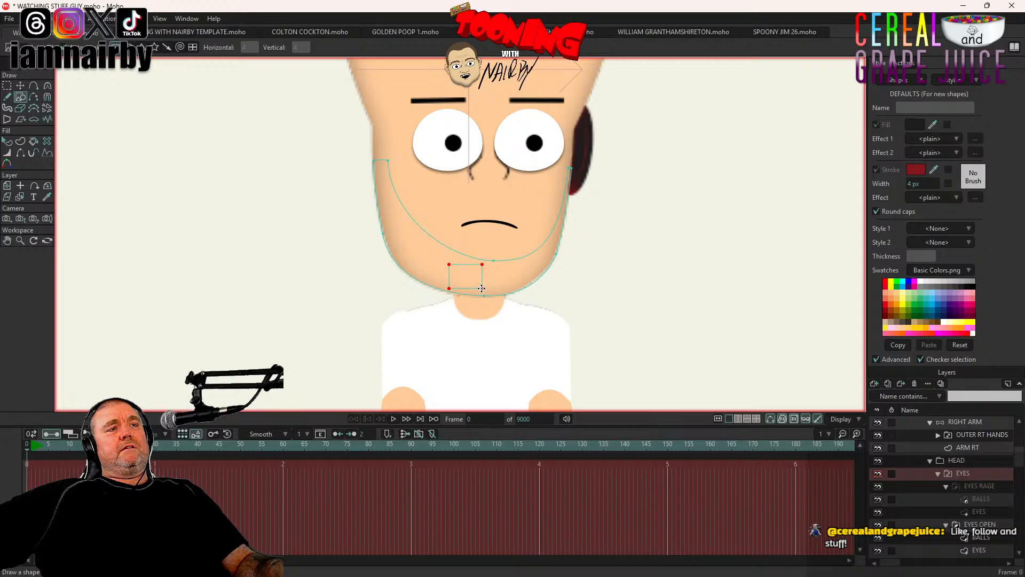
{"action": "key", "text": "ctrl+z"}
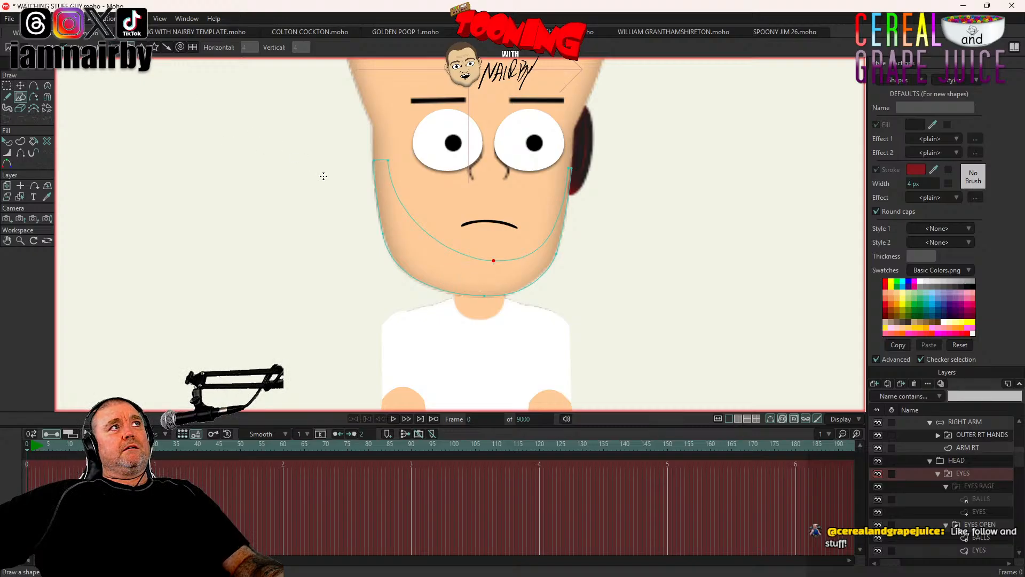
{"action": "left_click_drag", "start_coordinate": [460, 267], "coordinate": [496, 290]}
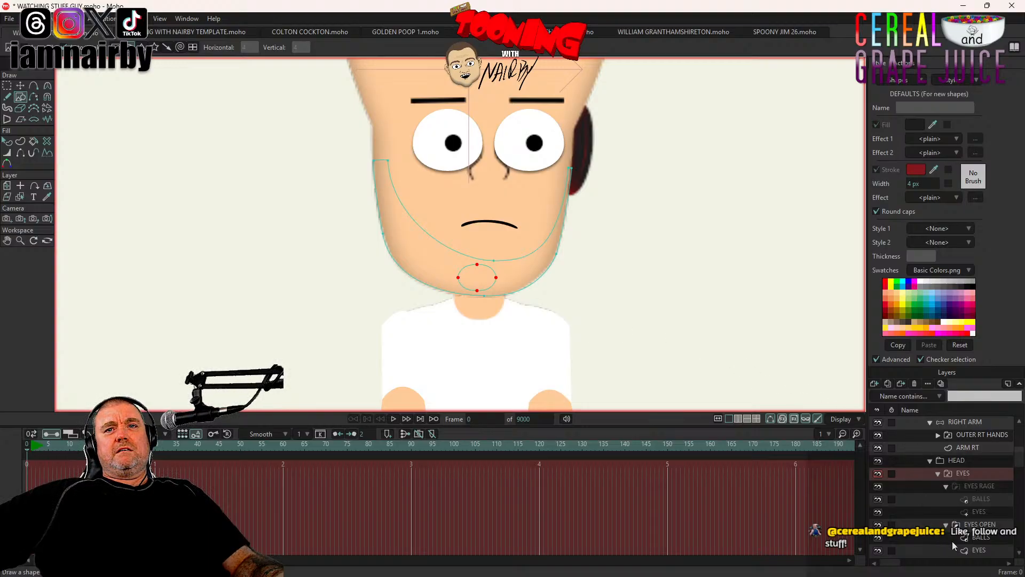
{"action": "scroll", "coordinate": [952, 540], "scroll_direction": "down", "scroll_amount": 3}
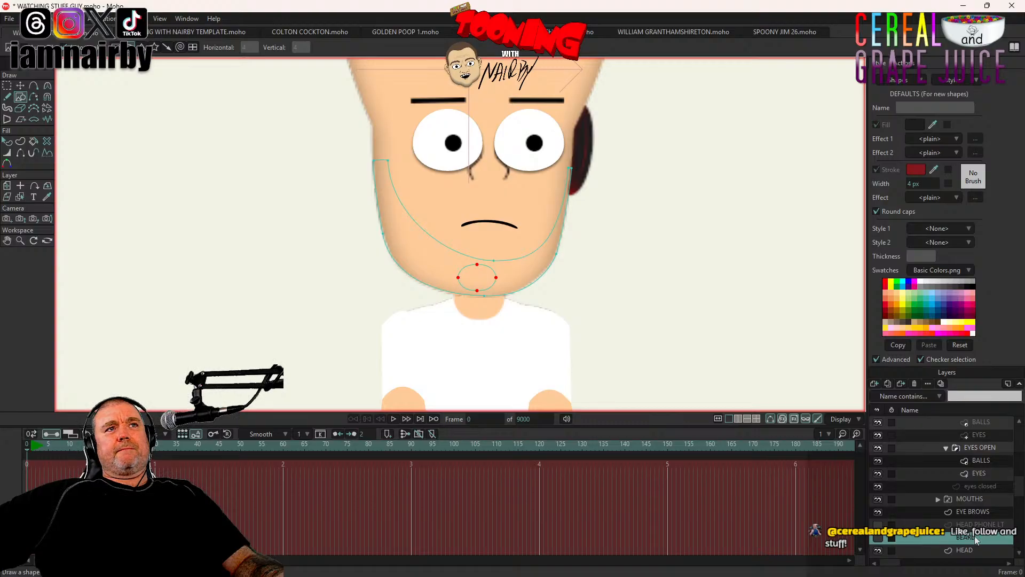
{"action": "left_click", "coordinate": [878, 537]}
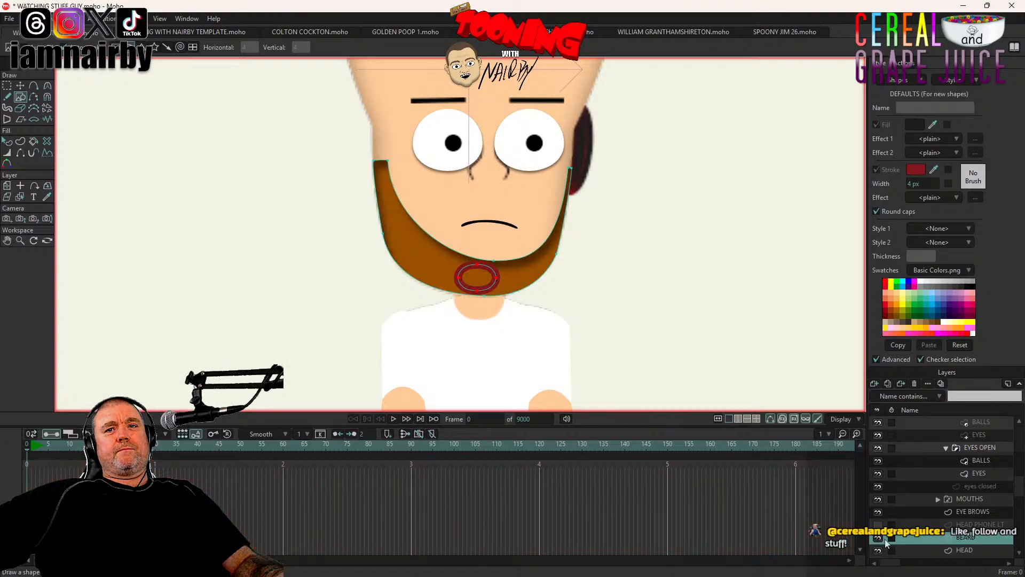
Step: Thin the chin oval's outline, and place a duplicate of the beard shape beside the face
{"action": "left_click", "coordinate": [6, 153]}
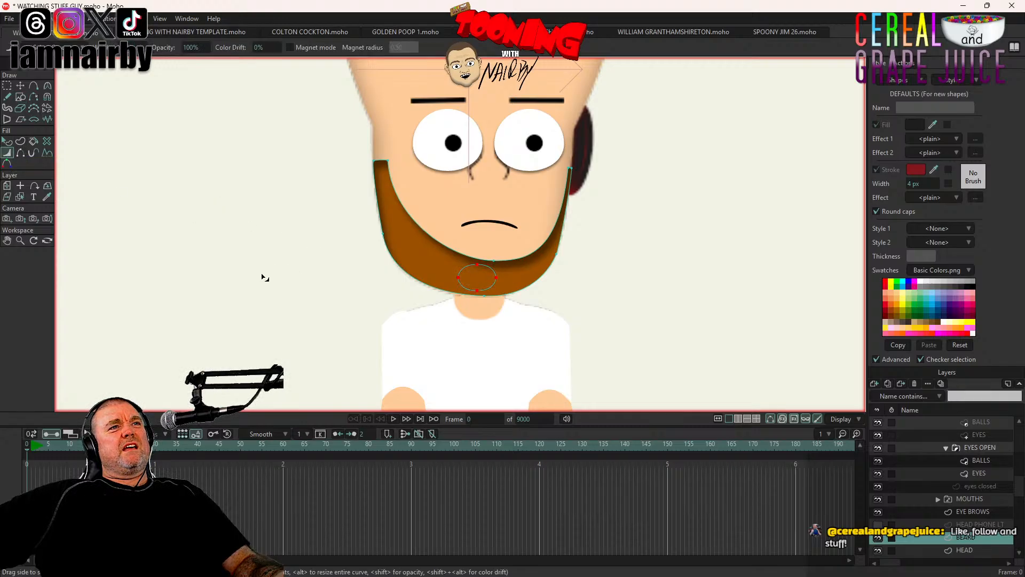
{"action": "left_click_drag", "start_coordinate": [271, 277], "coordinate": [276, 276]}
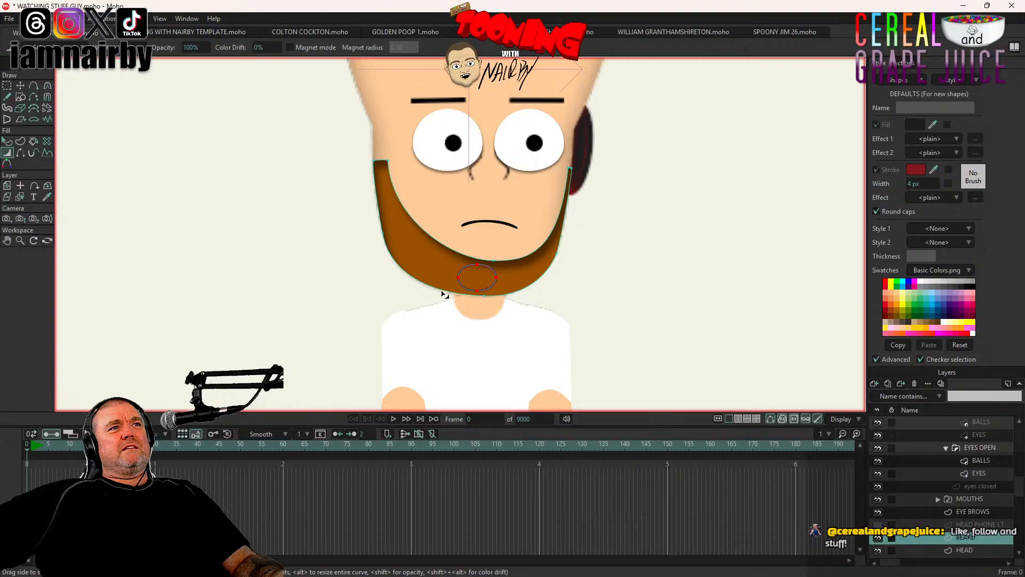
{"action": "left_click", "coordinate": [20, 85]}
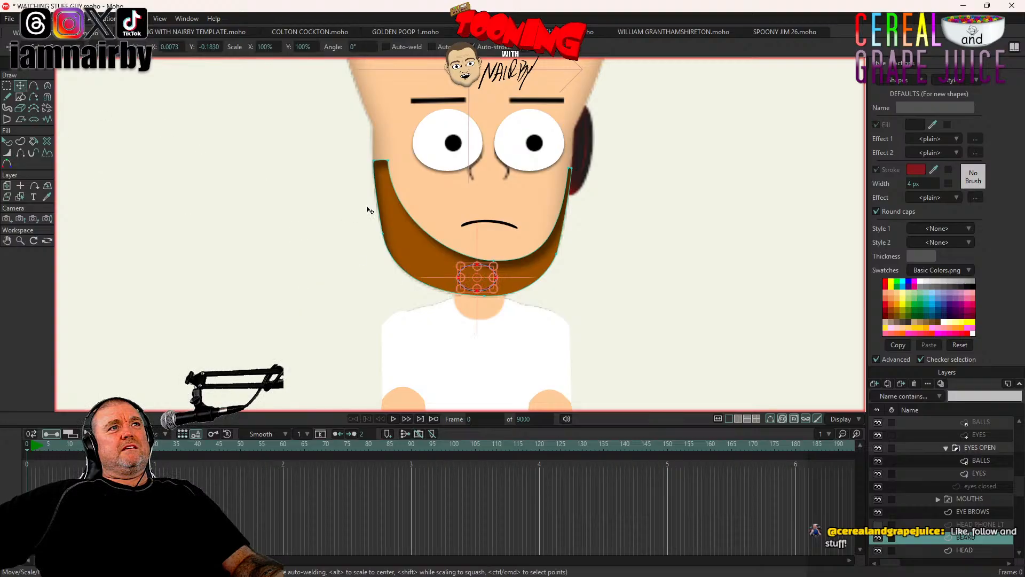
{"action": "double_click", "coordinate": [419, 227]}
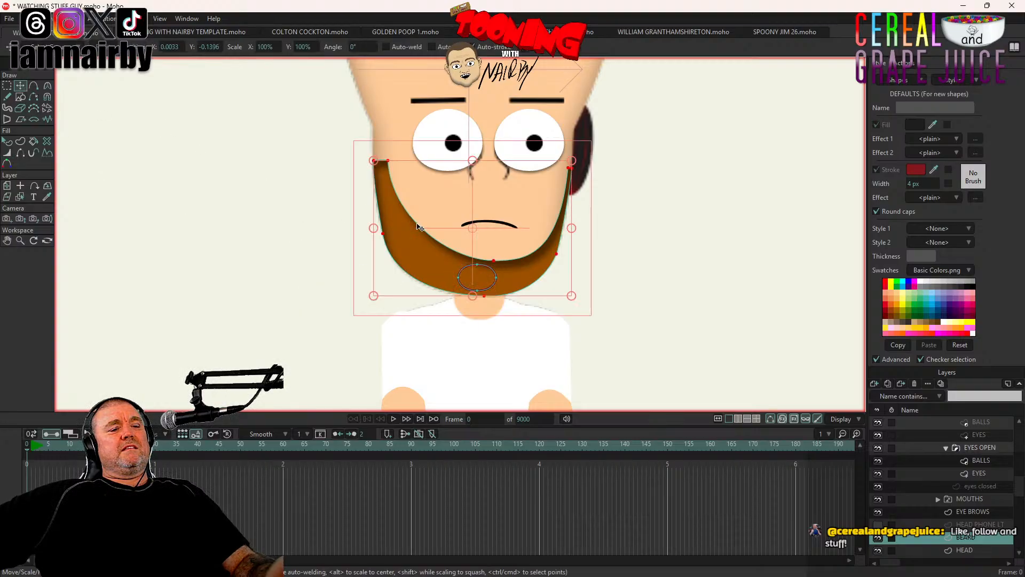
{"action": "left_click_drag", "start_coordinate": [362, 240], "coordinate": [582, 248]}
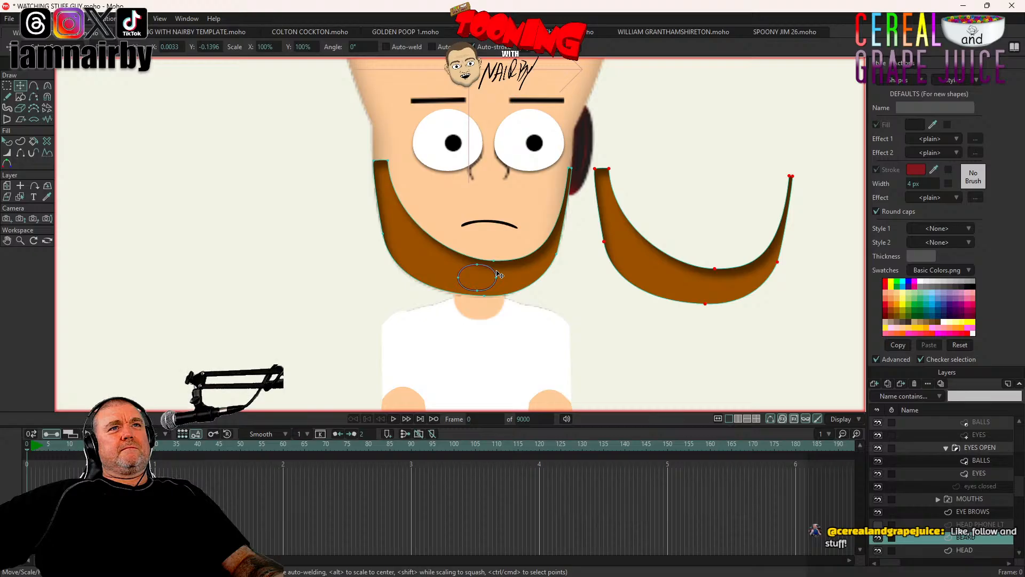
Step: Try deleting the fill shape of the duplicated beard, and undo the deletion
{"action": "left_click", "coordinate": [7, 141]}
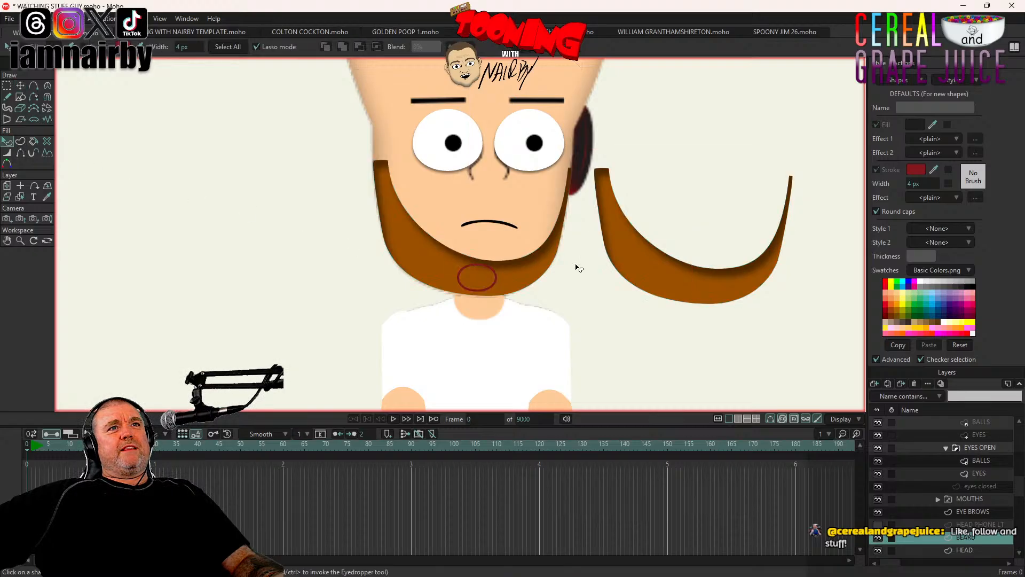
{"action": "left_click", "coordinate": [648, 274]}
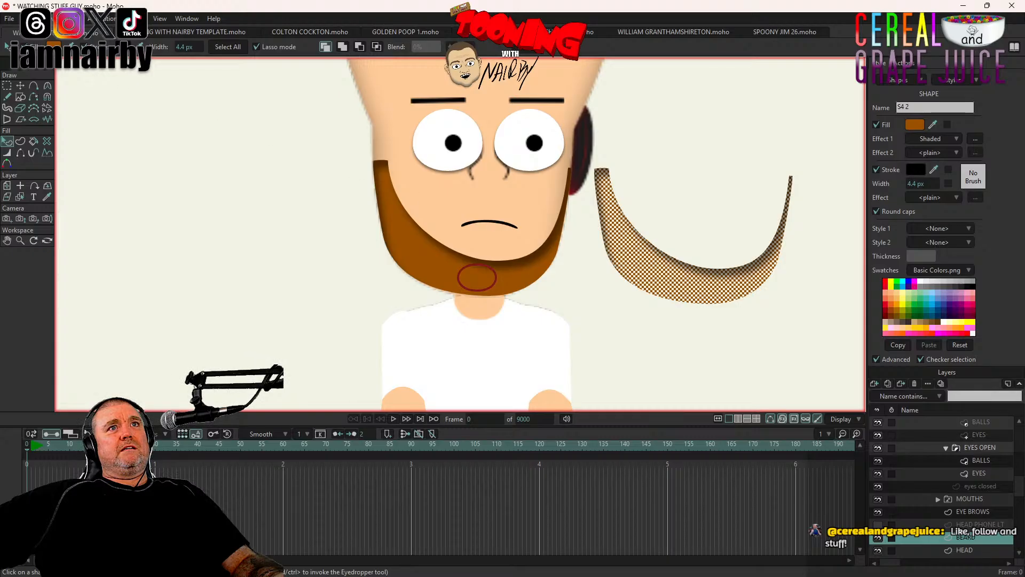
{"action": "key", "text": "Delete"}
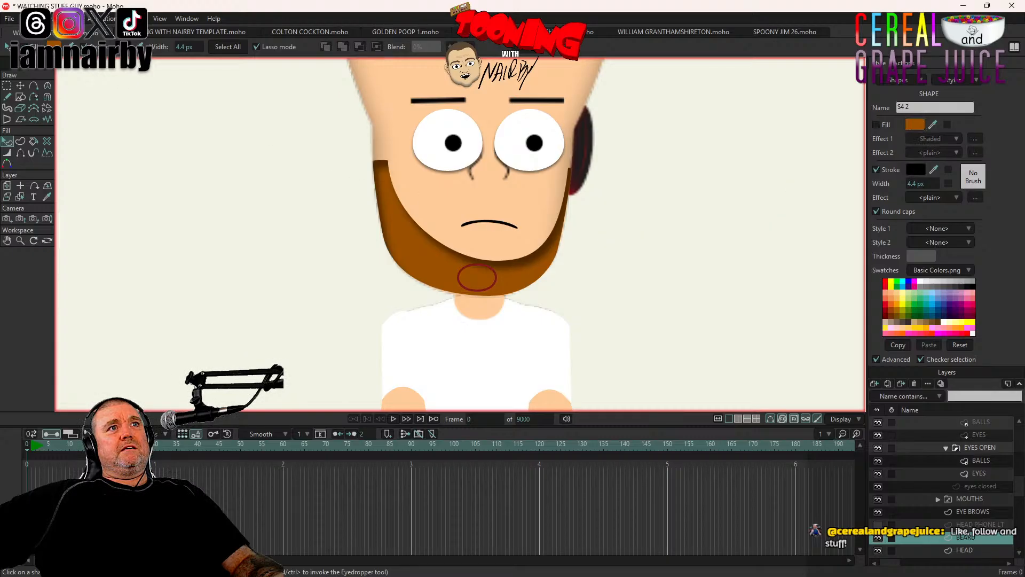
{"action": "key", "text": "ctrl+z"}
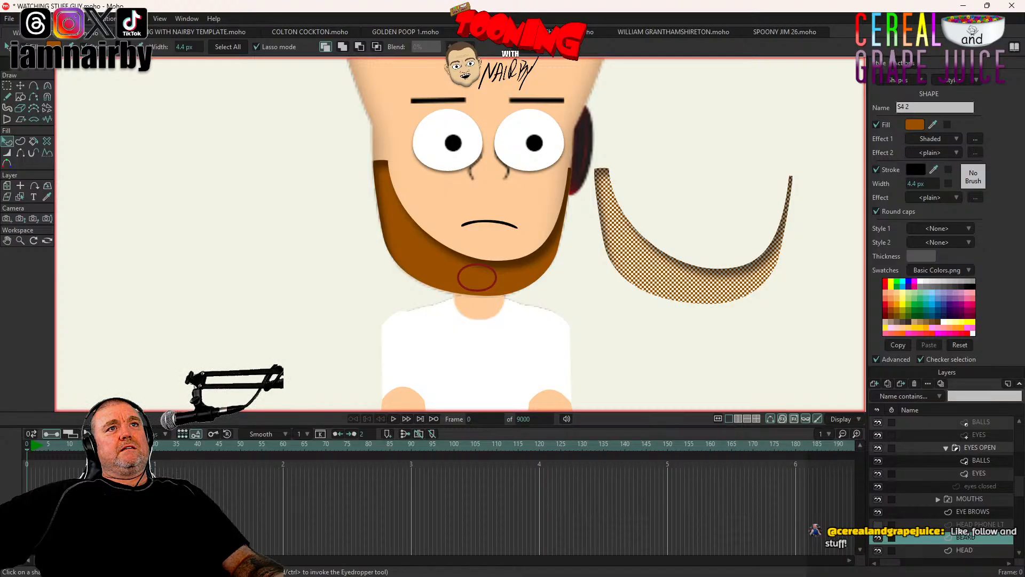
Step: Draw a downward-pointing triangle in the empty space beside the head and enlarge it to roughly three times its size
{"action": "left_click", "coordinate": [20, 97]}
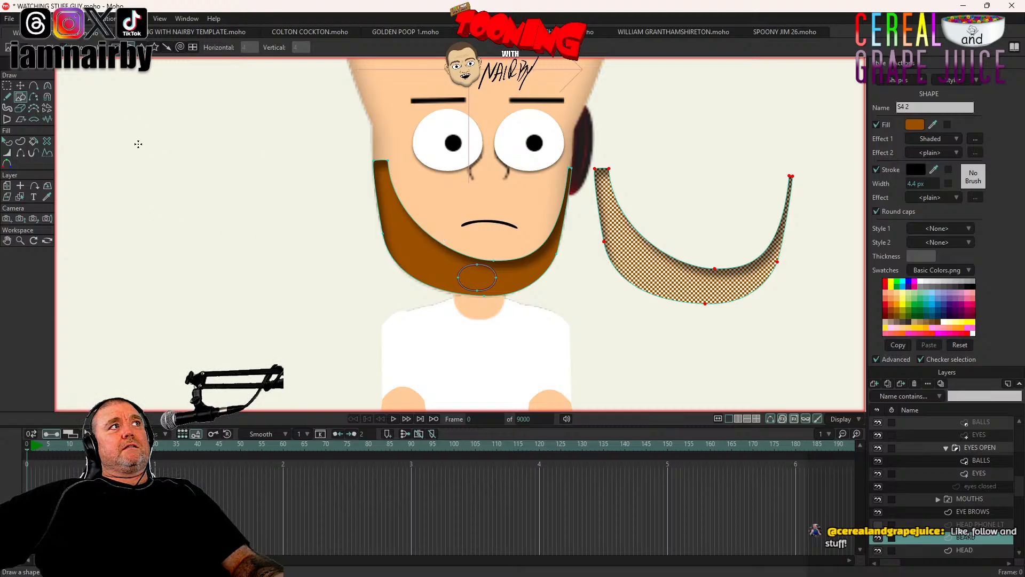
{"action": "mouse_move", "coordinate": [188, 139]}
{"action": "left_mouse_down"}
{"action": "mouse_move", "coordinate": [275, 284]}
{"action": "mouse_move", "coordinate": [278, 70]}
{"action": "left_mouse_up"}
{"action": "scroll", "coordinate": [338, 202], "scroll_direction": "down", "scroll_amount": 3}
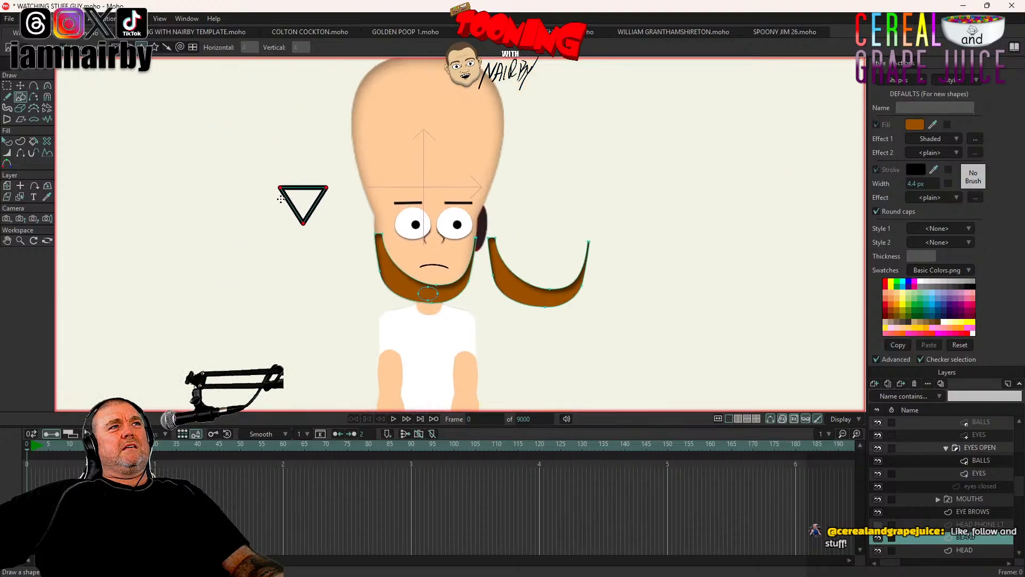
{"action": "left_click", "coordinate": [20, 85]}
{"action": "scroll", "coordinate": [330, 238], "scroll_direction": "up", "scroll_amount": 2}
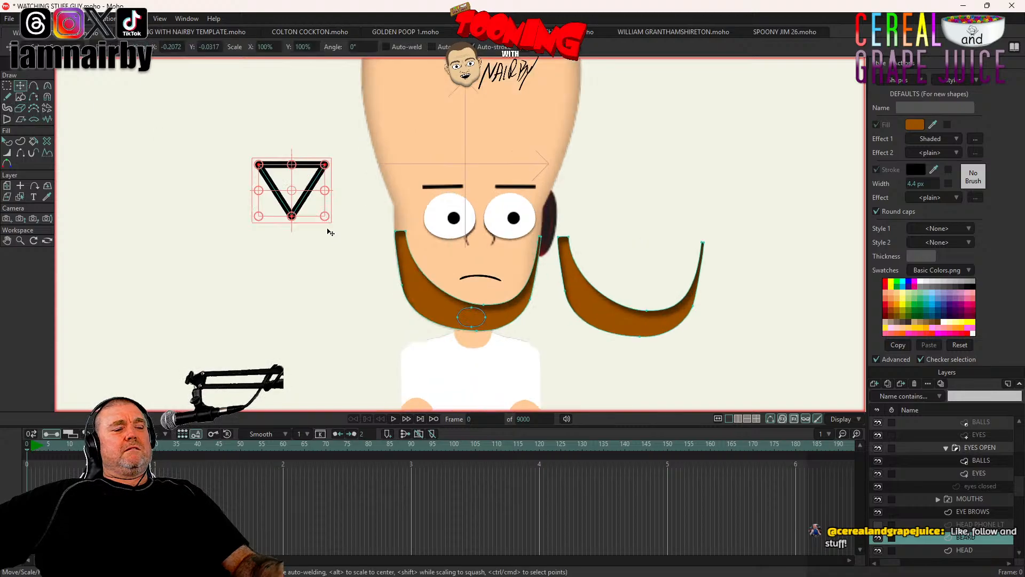
{"action": "left_click_drag", "start_coordinate": [326, 217], "coordinate": [382, 291]}
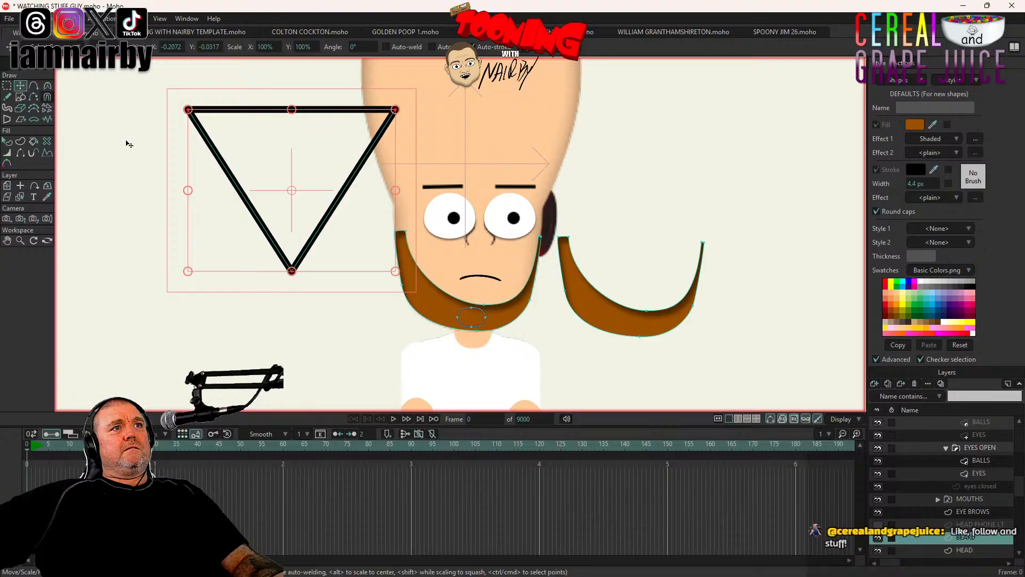
Step: Move the chin oval into the upper part of the triangle and fill the triangle around it brown, leaving the oval as a hole
{"action": "left_click", "coordinate": [461, 311]}
{"action": "left_click_drag", "start_coordinate": [366, 363], "coordinate": [188, 191]}
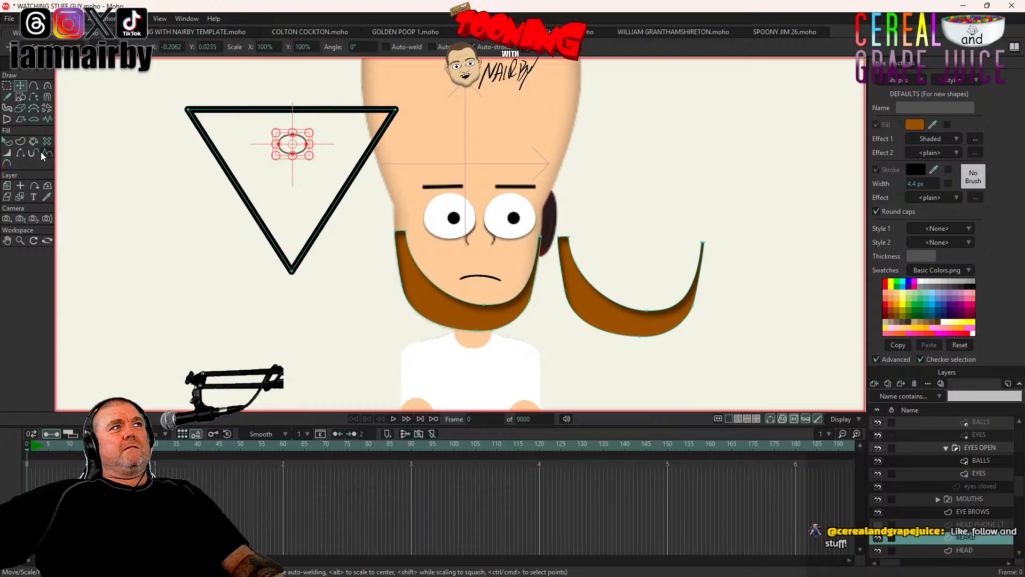
{"action": "left_click", "coordinate": [25, 19]}
{"action": "left_click", "coordinate": [53, 182]}
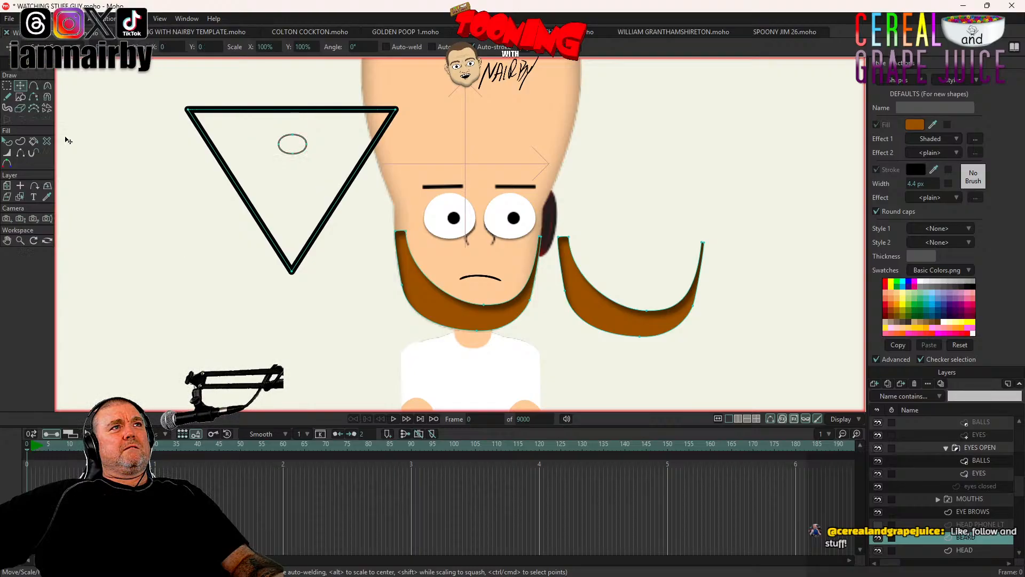
{"action": "left_click", "coordinate": [35, 143]}
{"action": "left_click", "coordinate": [282, 187]}
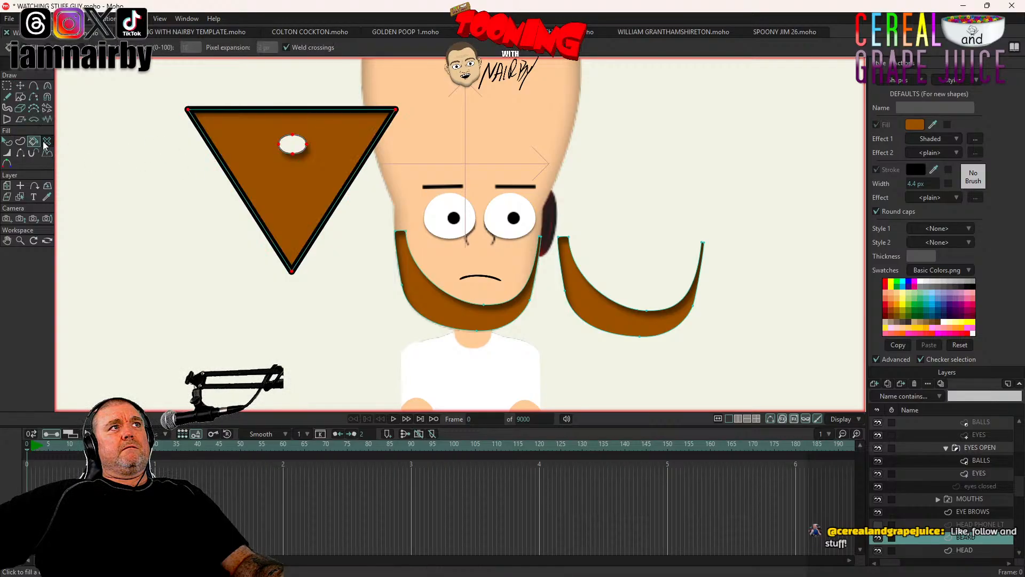
{"action": "scroll", "coordinate": [293, 182], "scroll_direction": "up", "scroll_amount": 2}
{"action": "scroll", "coordinate": [302, 169], "scroll_direction": "down", "scroll_amount": 2}
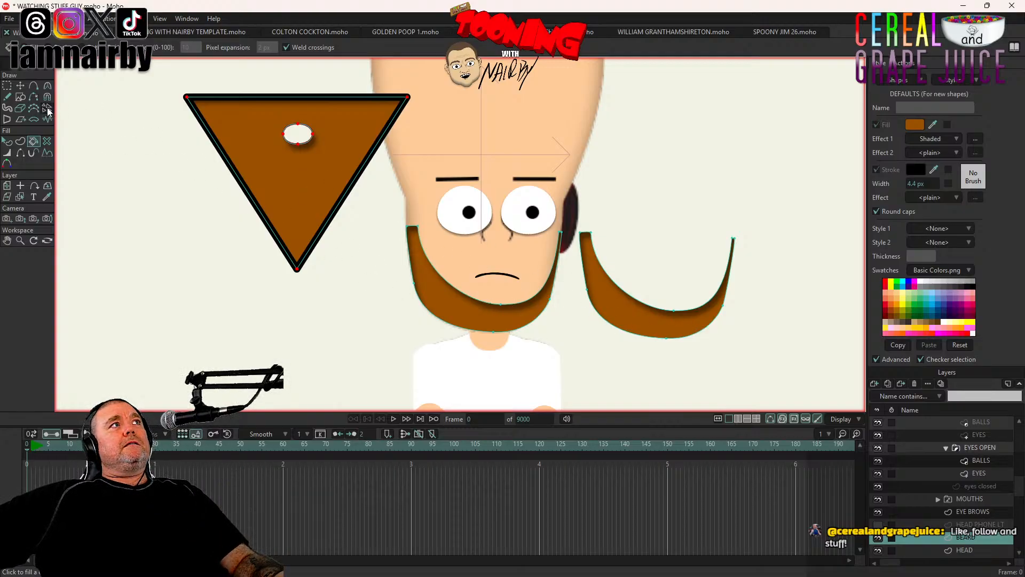
Step: Select both beard shapes and move them together clear of the face to X 0.5963, Y -0.1449
{"action": "key", "text": "t"}
{"action": "left_click", "coordinate": [468, 301]}
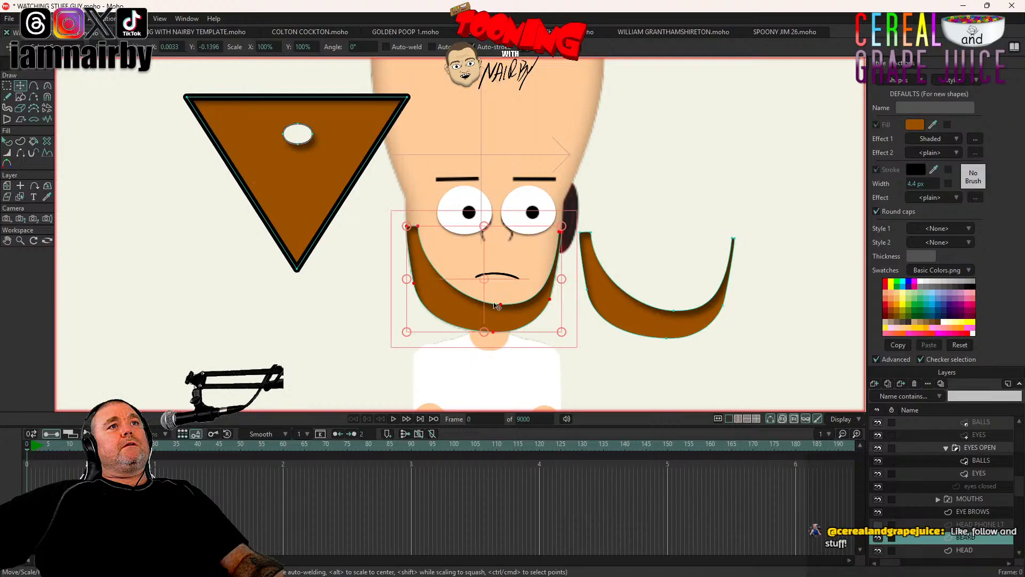
{"action": "left_click", "coordinate": [646, 312], "text": "shift"}
{"action": "left_click_drag", "start_coordinate": [301, 340], "coordinate": [717, 348]}
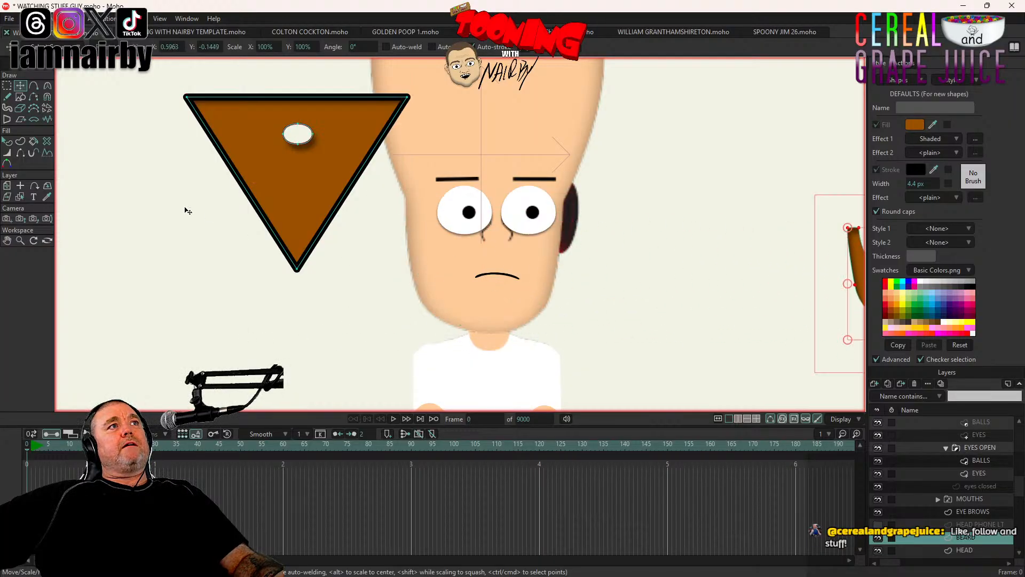
Step: Select the brown triangle with its oval hole and reduce their black outline to nothing
{"action": "left_click", "coordinate": [266, 194]}
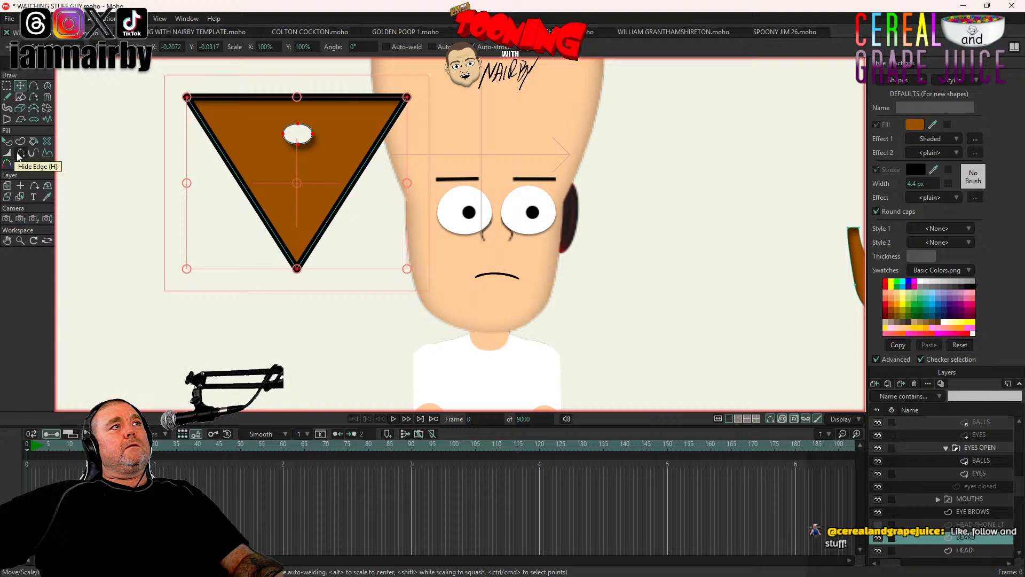
{"action": "left_click", "coordinate": [7, 154]}
{"action": "left_click_drag", "start_coordinate": [137, 193], "coordinate": [129, 199]}
{"action": "key", "text": "h"}
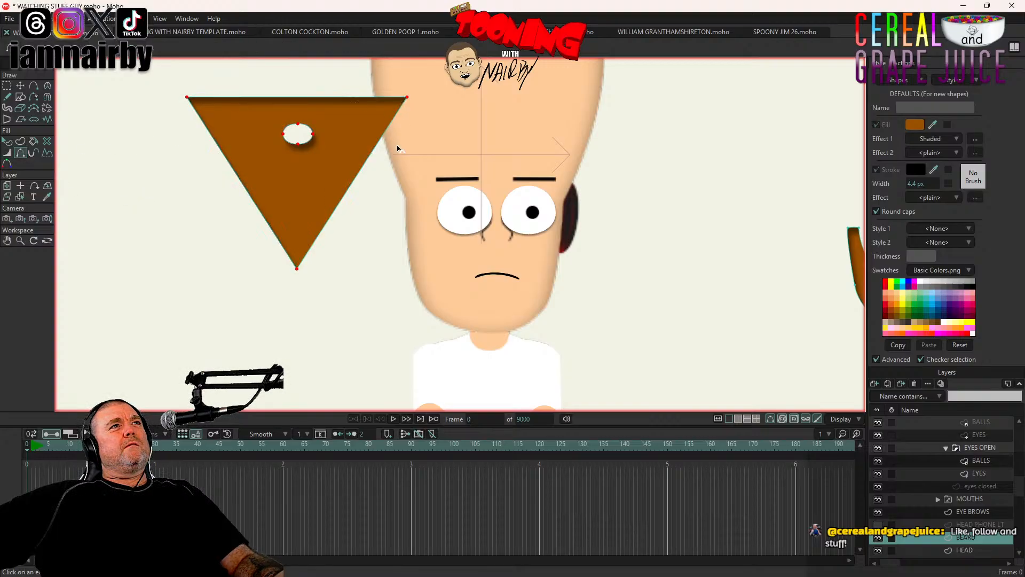
Step: Set the first fill effect of the brown triangle with the oval hole to plain and clear the selection
{"action": "left_click", "coordinate": [20, 85]}
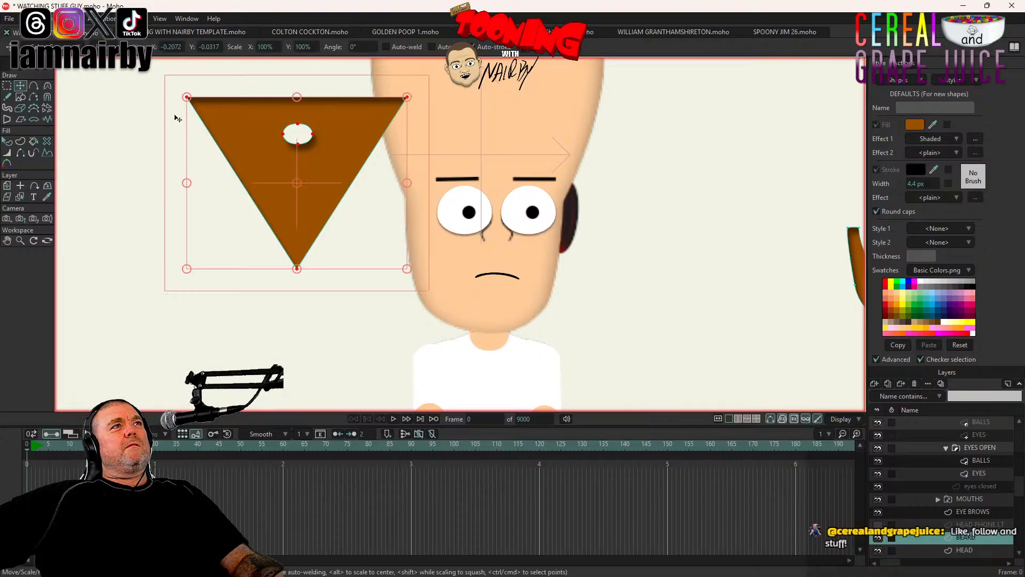
{"action": "left_click", "coordinate": [307, 135]}
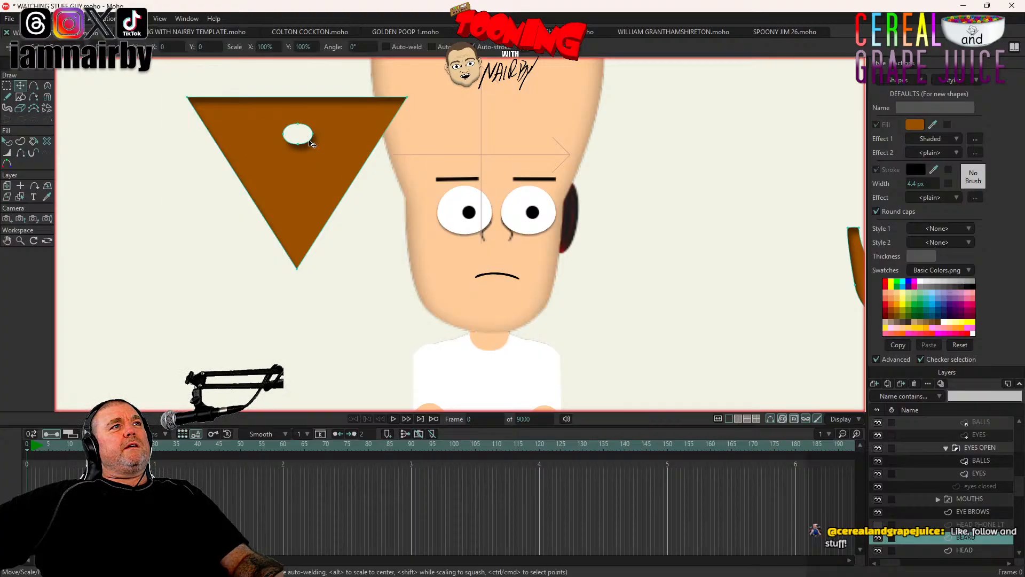
{"action": "double_click", "coordinate": [307, 135]}
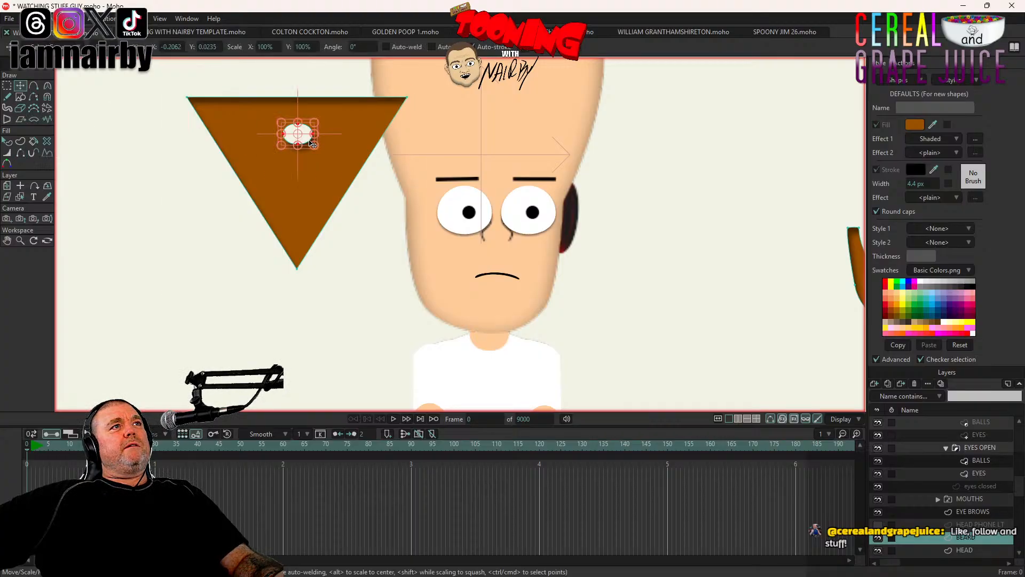
{"action": "left_click", "coordinate": [7, 141]}
{"action": "left_click", "coordinate": [319, 176]}
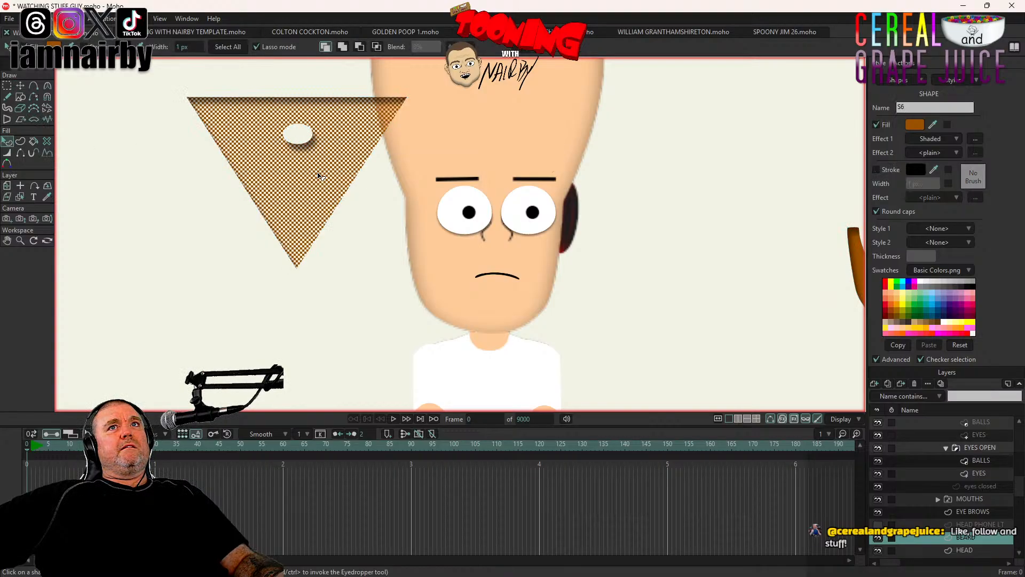
{"action": "left_click", "coordinate": [959, 137]}
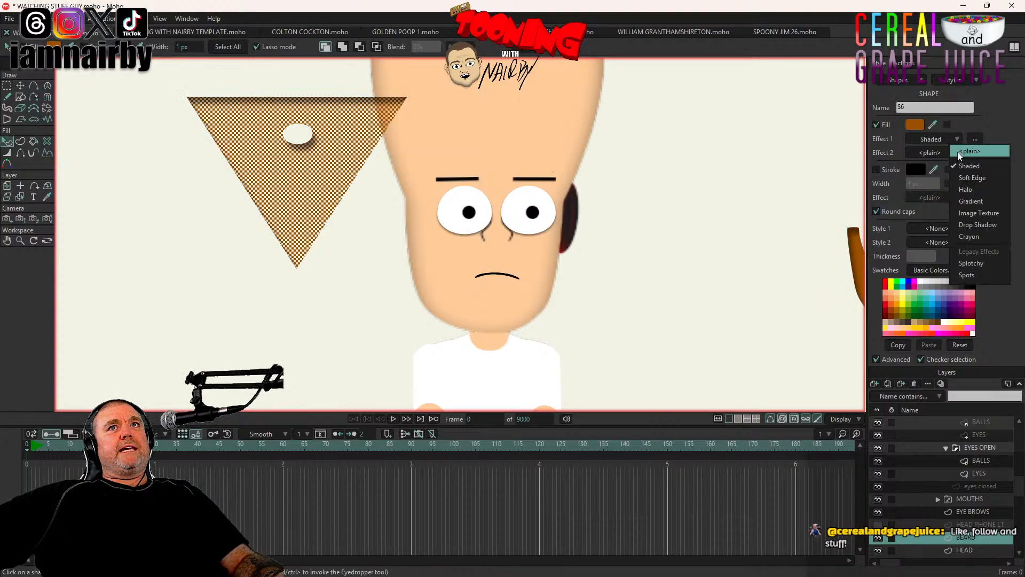
{"action": "left_click", "coordinate": [940, 143]}
{"action": "left_click", "coordinate": [28, 18]}
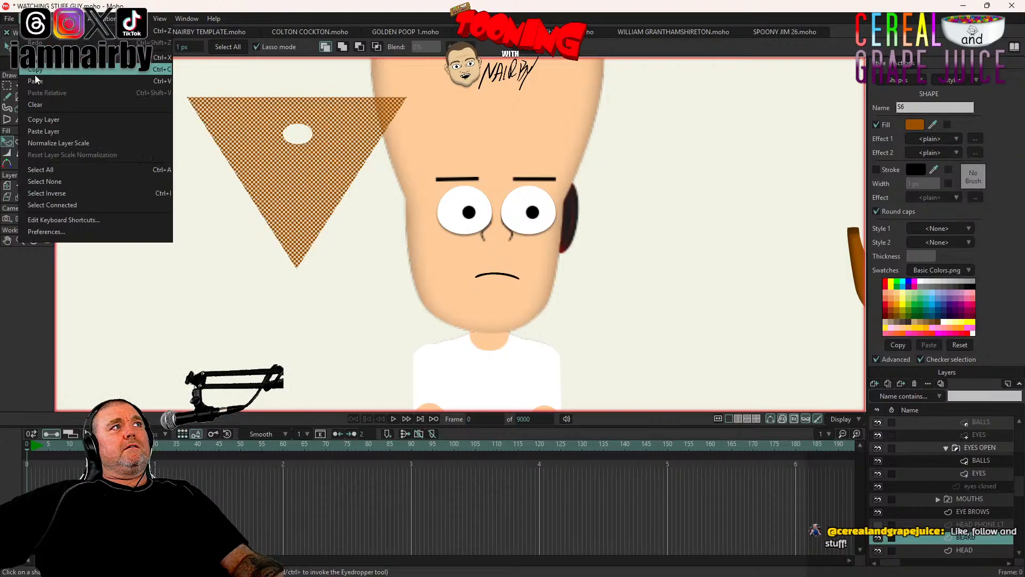
{"action": "left_click", "coordinate": [134, 182]}
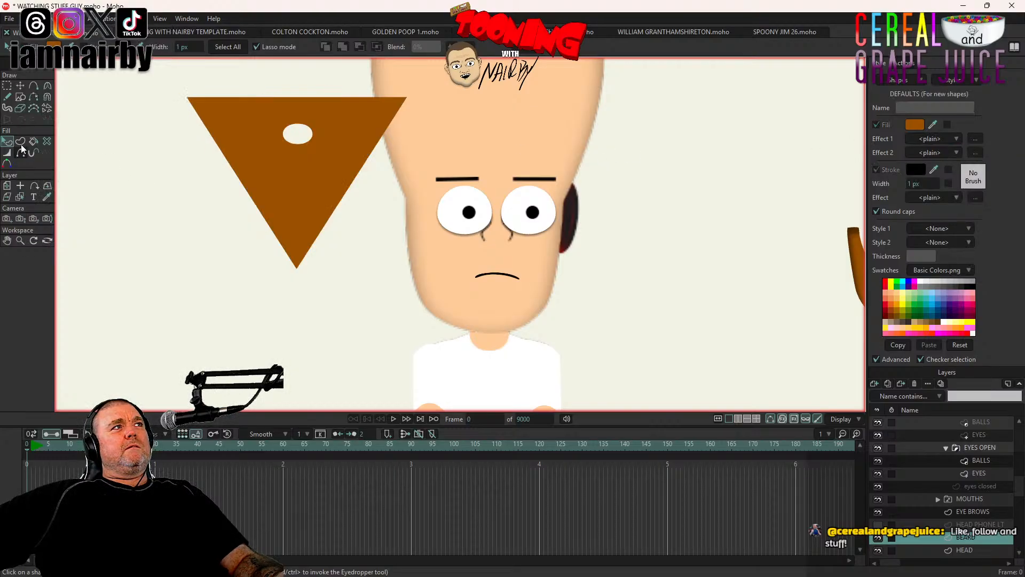
Step: Enlarge the oval hole in the brown triangle to a little over twice its size
{"action": "left_click", "coordinate": [20, 85]}
{"action": "left_click", "coordinate": [304, 143]}
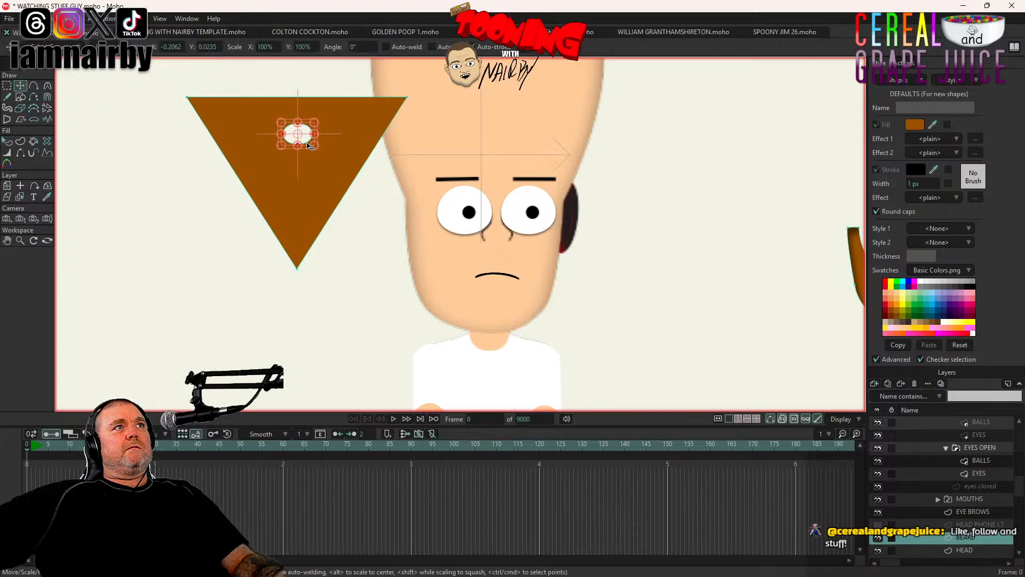
{"action": "left_click_drag", "start_coordinate": [313, 143], "coordinate": [336, 161]}
Step: Move the triangle and its oval together so the oval surrounds the mouth, and hide the beard layer's artwork
{"action": "key", "text": "ctrl+a"}
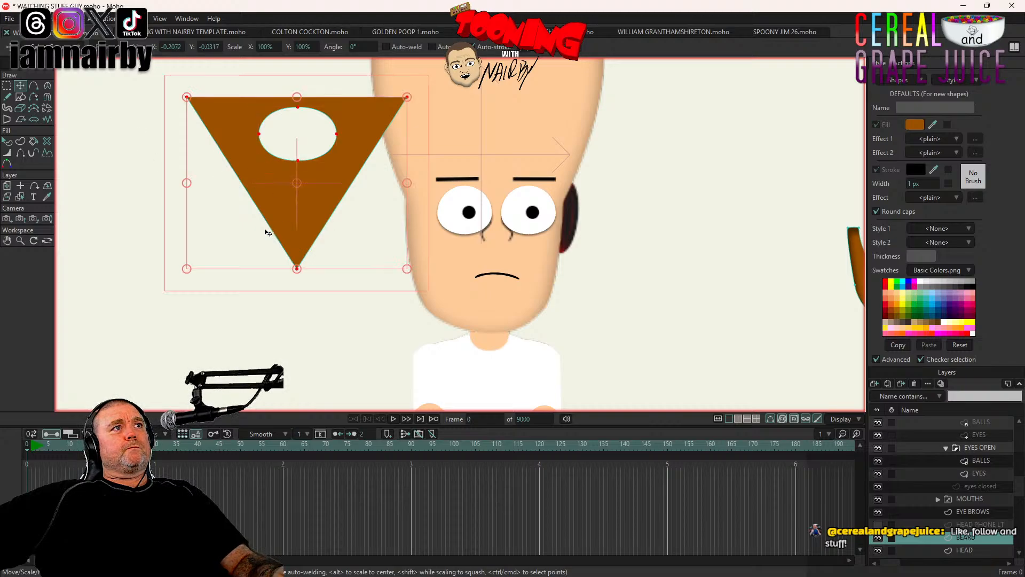
{"action": "left_click_drag", "start_coordinate": [134, 222], "coordinate": [294, 368]}
{"action": "left_click", "coordinate": [877, 538]}
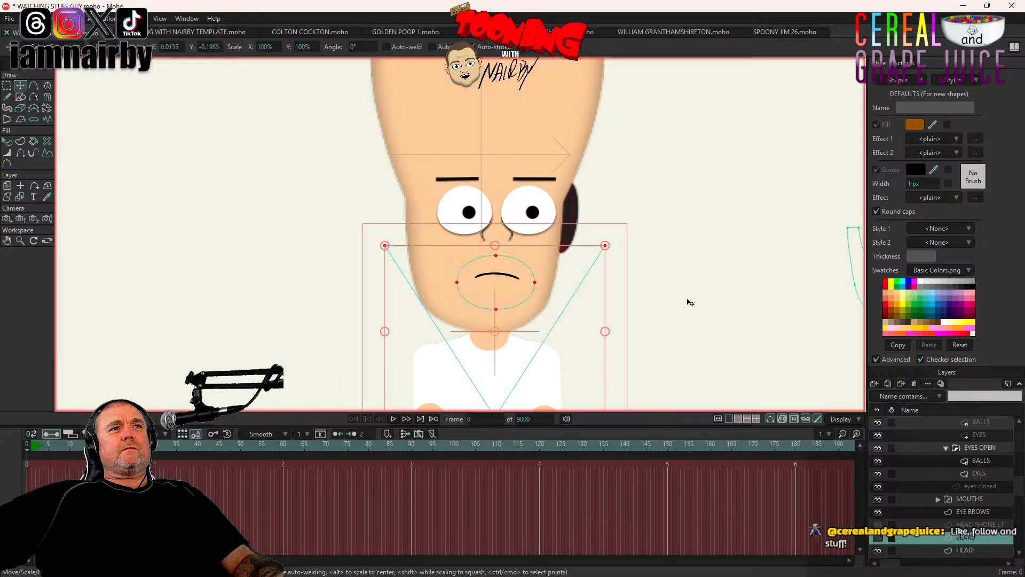
Step: Move the triangle's two upper corners to the sides of the head at eye height and its lower tip up to the chin
{"action": "scroll", "coordinate": [651, 271], "scroll_direction": "up", "scroll_amount": 3}
{"action": "left_click_drag", "start_coordinate": [429, 266], "coordinate": [540, 271]}
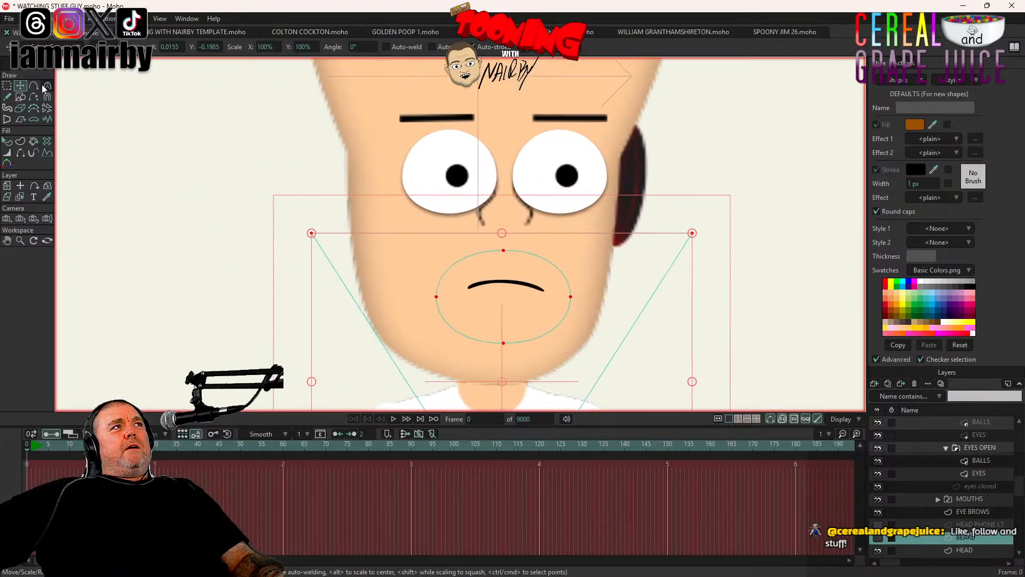
{"action": "left_click", "coordinate": [441, 315]}
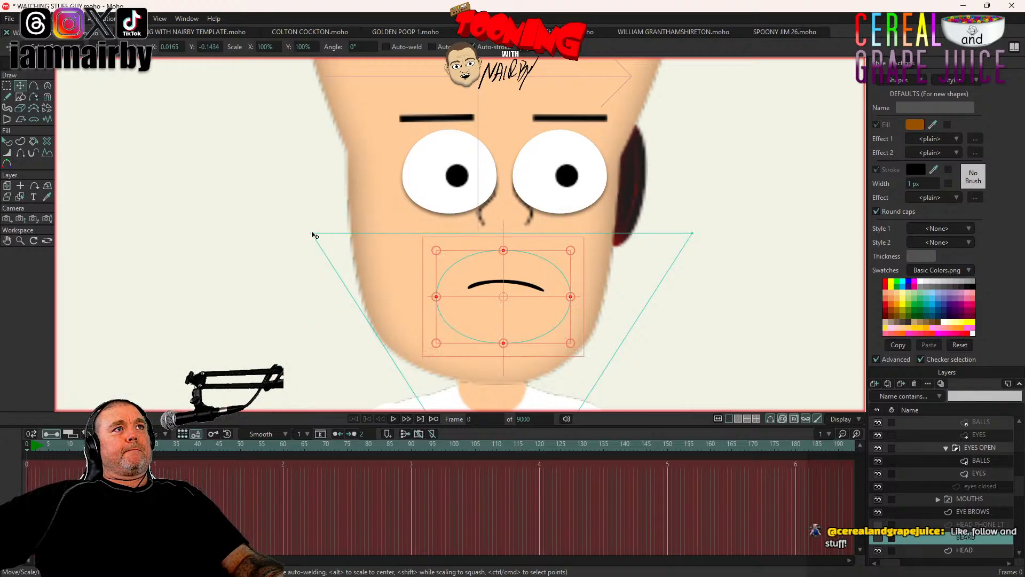
{"action": "left_click_drag", "start_coordinate": [312, 233], "coordinate": [348, 175]}
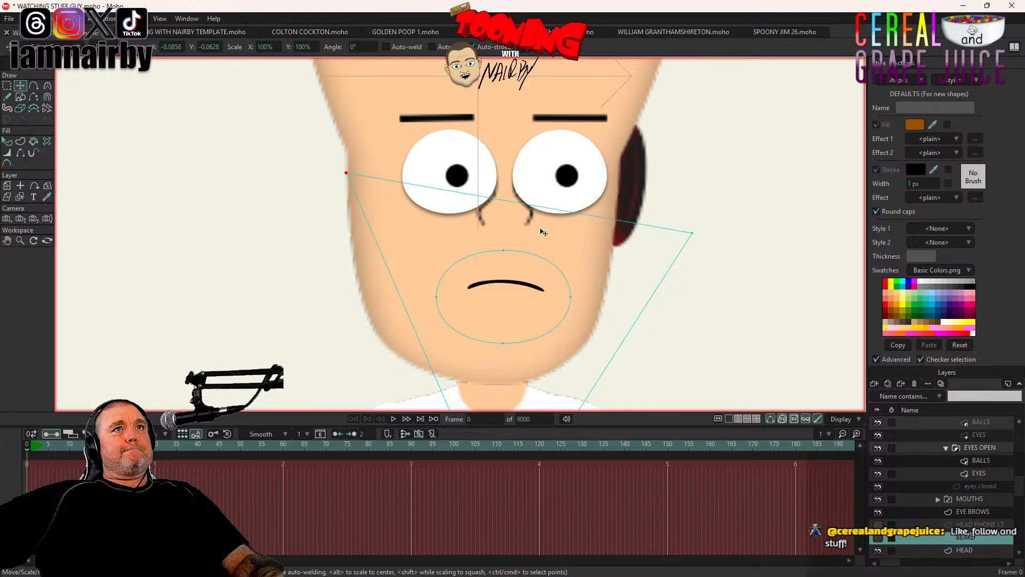
{"action": "left_click_drag", "start_coordinate": [692, 234], "coordinate": [619, 182]}
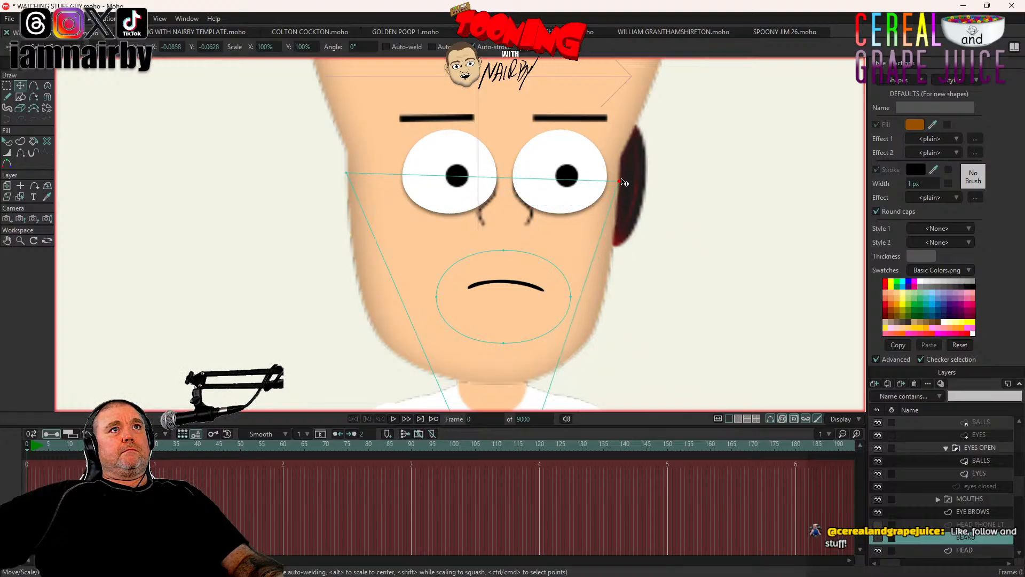
{"action": "left_click_drag", "start_coordinate": [603, 273], "coordinate": [591, 165]}
{"action": "scroll", "coordinate": [511, 356], "scroll_direction": "down", "scroll_amount": 5}
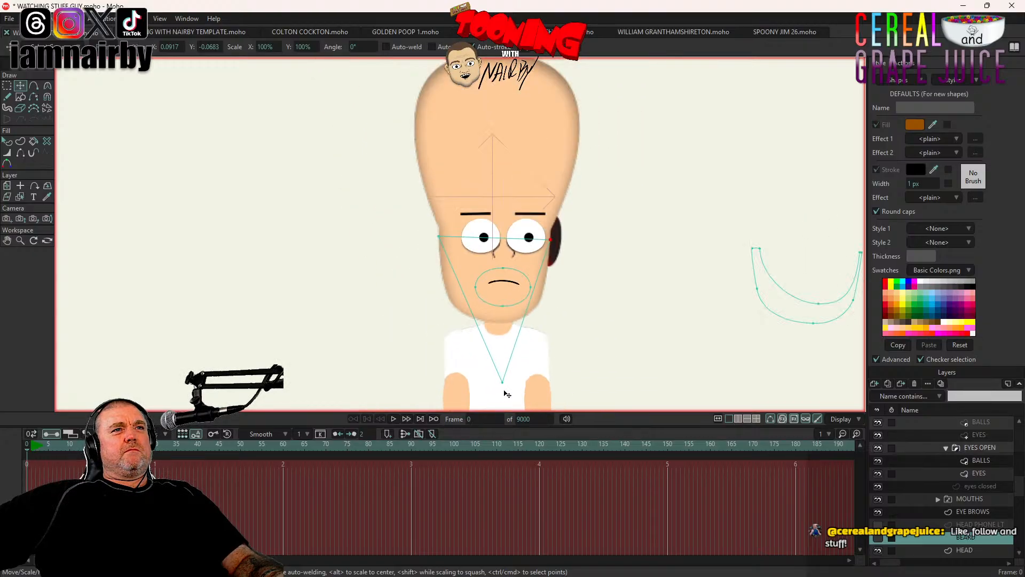
{"action": "left_click_drag", "start_coordinate": [504, 383], "coordinate": [507, 330]}
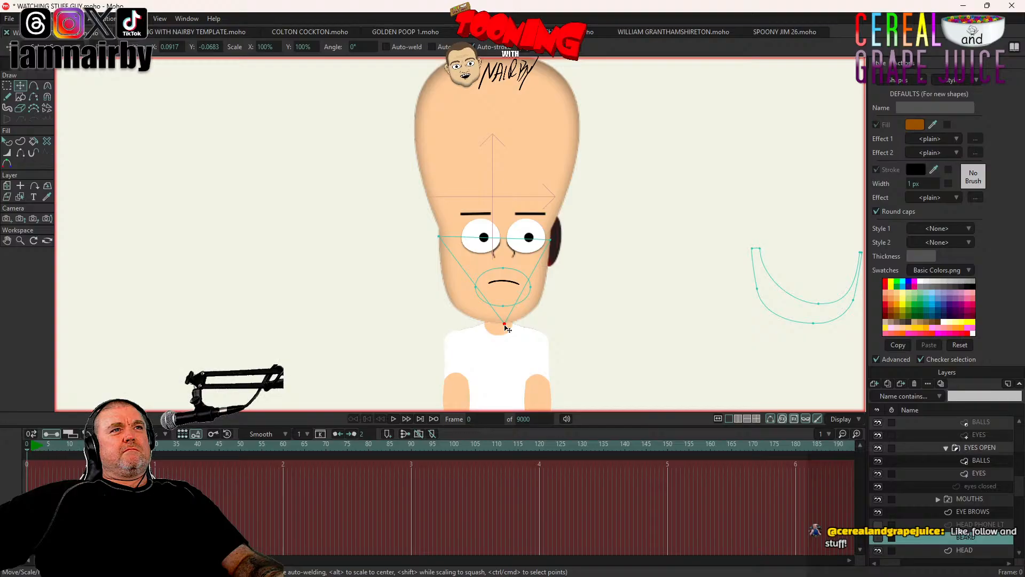
Step: Shrink the oval to just over half its size and raise it to Y -0.1348 so it fits closely around the mouth
{"action": "double_click", "coordinate": [511, 271]}
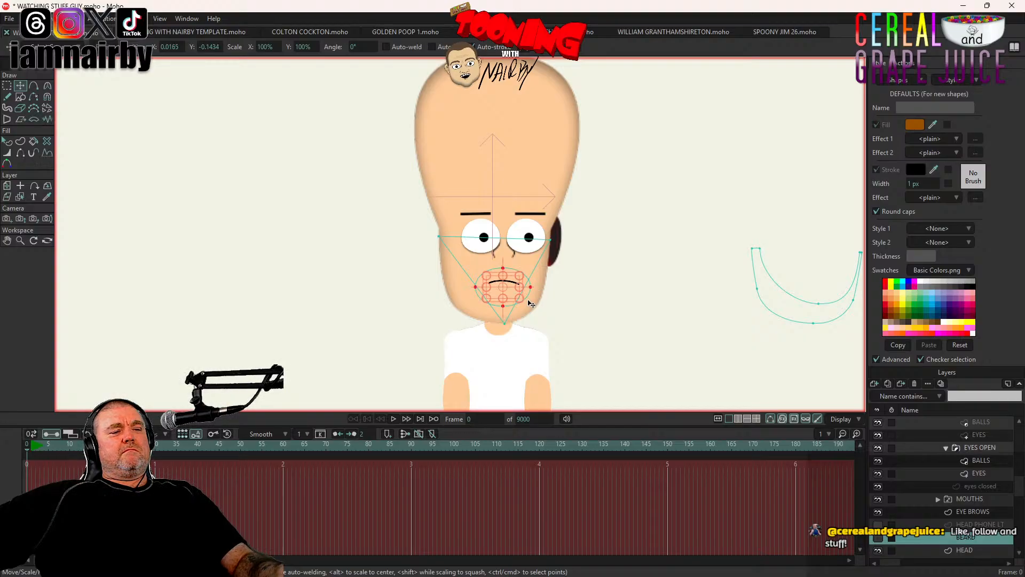
{"action": "scroll", "coordinate": [527, 298], "scroll_direction": "up", "scroll_amount": 3}
{"action": "left_click_drag", "start_coordinate": [532, 314], "coordinate": [575, 302]}
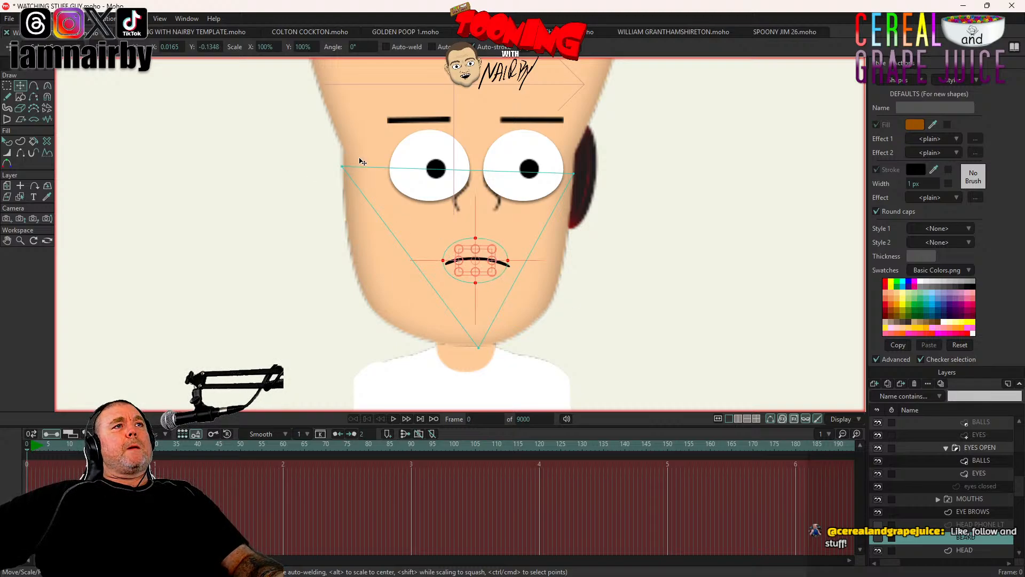
Step: Add one point to each slanted side of the triangle and three points along its upper edge
{"action": "left_click", "coordinate": [31, 86]}
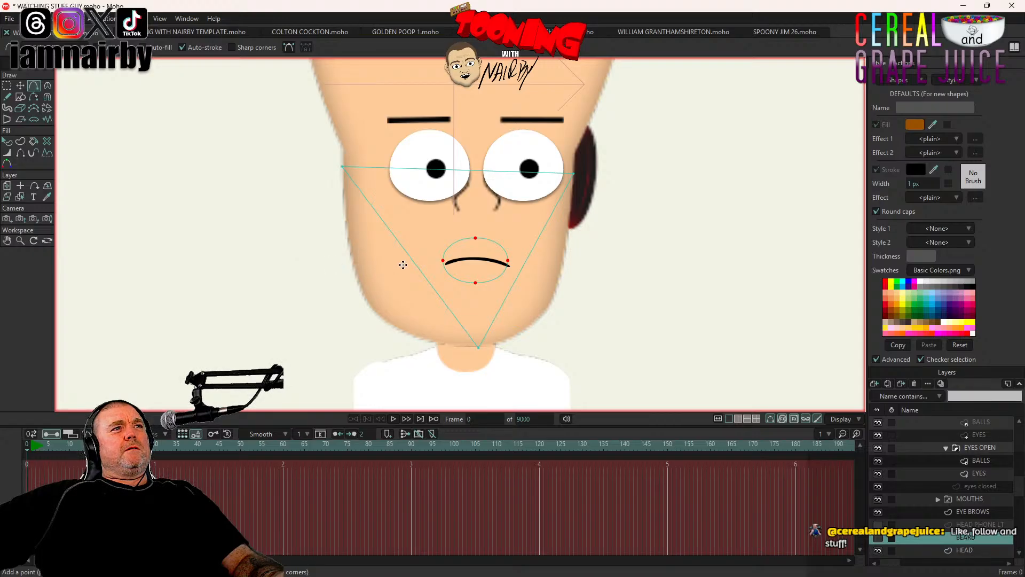
{"action": "left_click", "coordinate": [409, 257]}
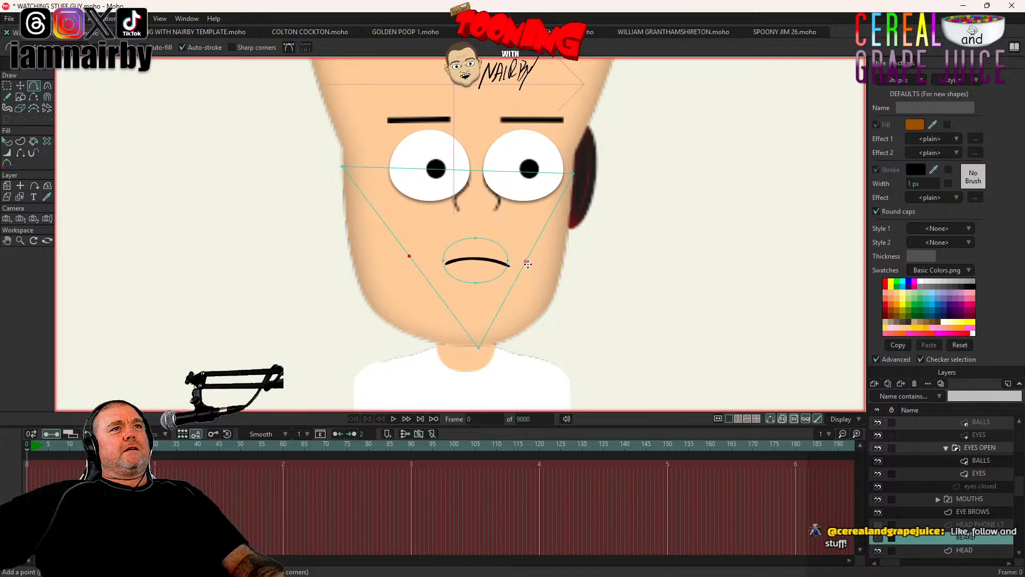
{"action": "left_click", "coordinate": [525, 264]}
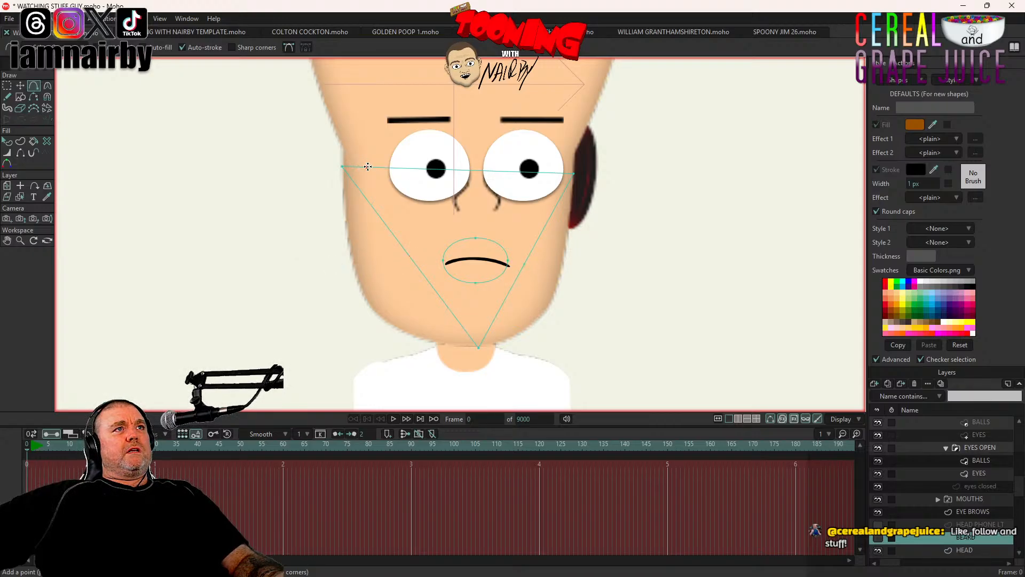
{"action": "left_click", "coordinate": [367, 167]}
{"action": "left_click", "coordinate": [548, 172]}
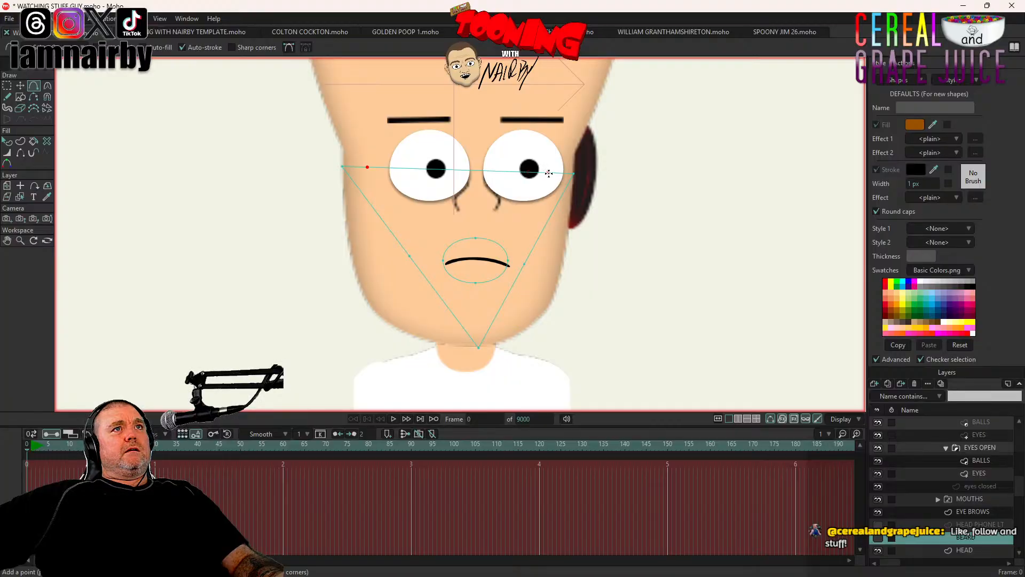
{"action": "left_click", "coordinate": [473, 169]}
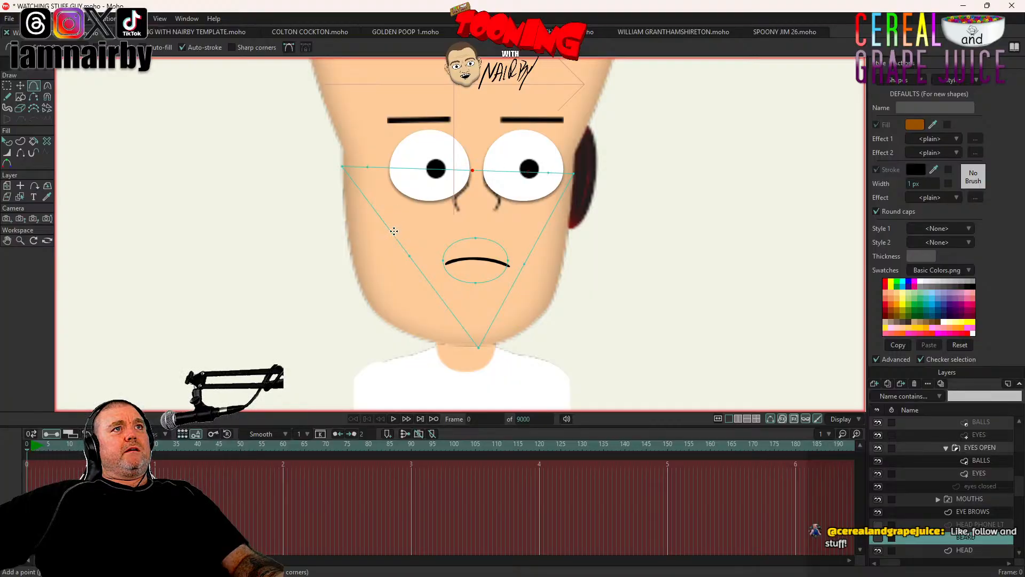
Step: Round the triangle's lower tip into a wide curve under the chin with long, nearly horizontal curve handles
{"action": "left_click", "coordinate": [48, 85]}
{"action": "left_click_drag", "start_coordinate": [479, 347], "coordinate": [613, 352]}
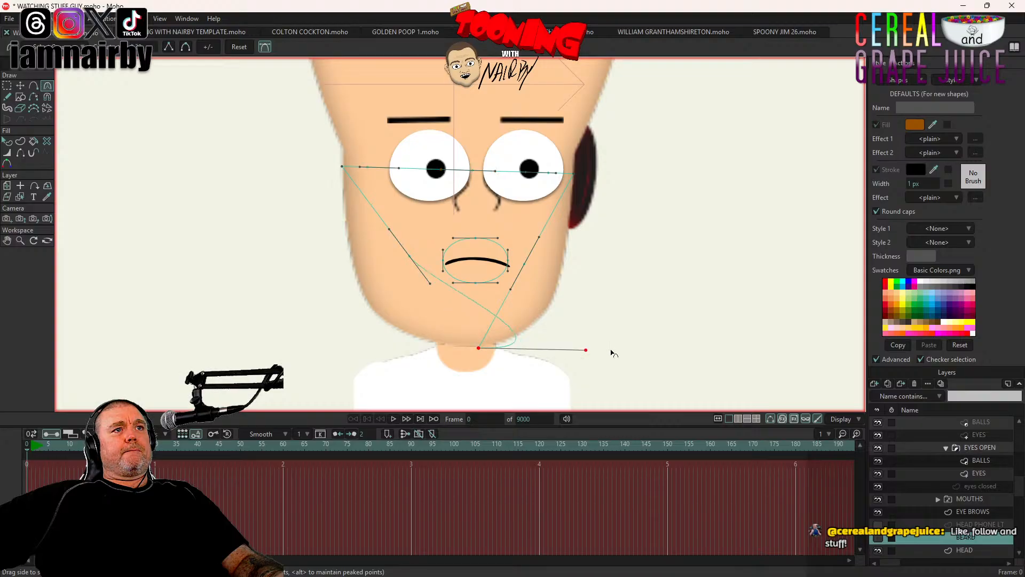
{"action": "key", "text": "ctrl+z"}
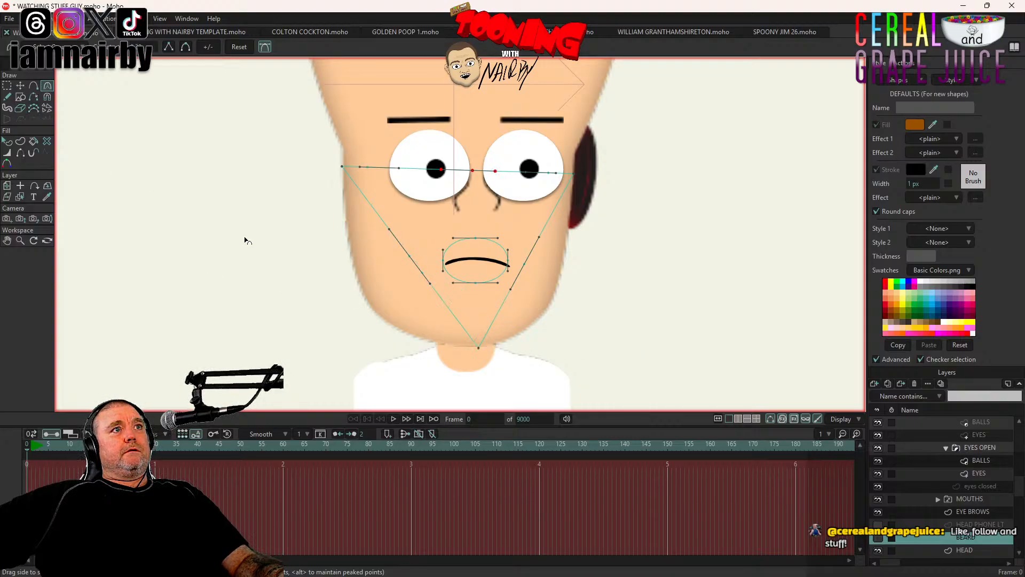
{"action": "left_click_drag", "start_coordinate": [478, 349], "coordinate": [751, 369]}
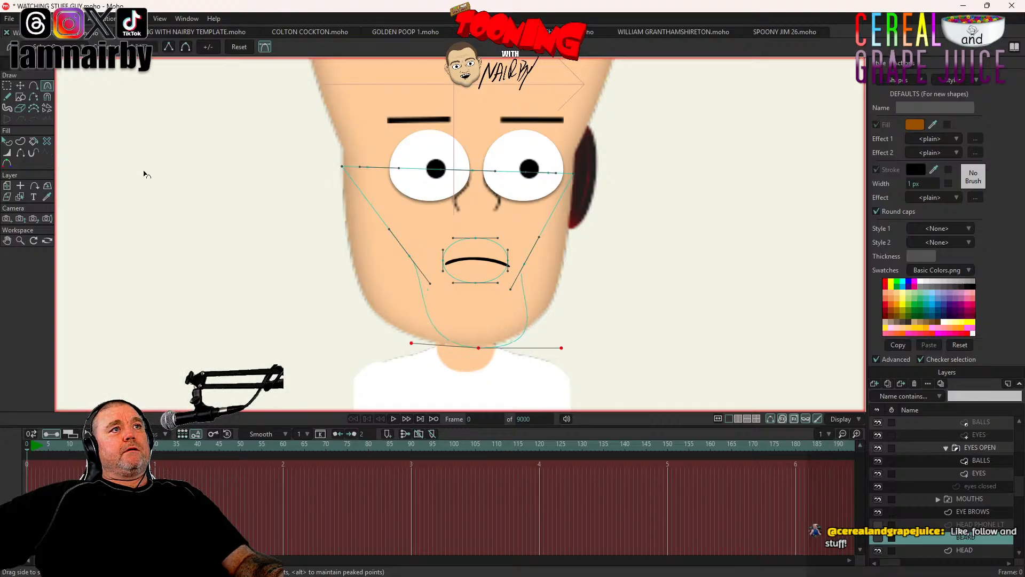
Step: Move the points on the beard outline's two sides outward to the left and right edges of the jaw
{"action": "key", "text": "t"}
{"action": "scroll", "coordinate": [286, 190], "scroll_direction": "up", "scroll_amount": 3}
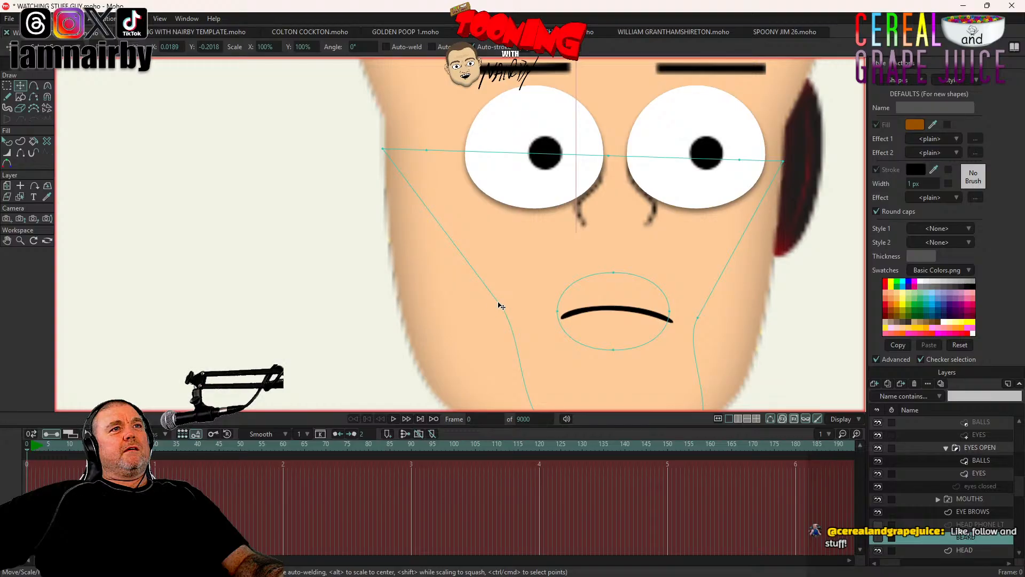
{"action": "left_click_drag", "start_coordinate": [498, 303], "coordinate": [406, 333]}
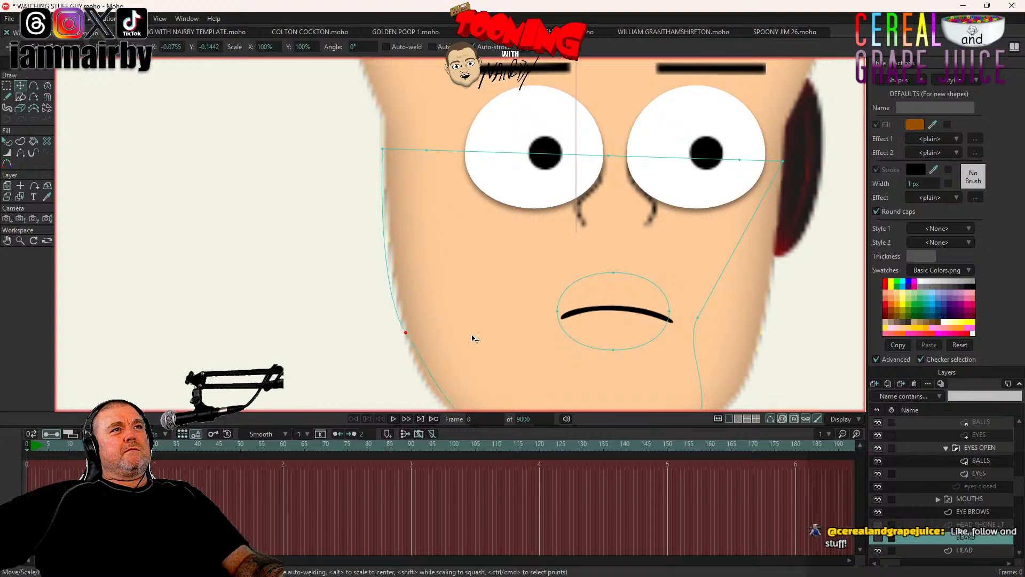
{"action": "left_click_drag", "start_coordinate": [482, 353], "coordinate": [457, 235]}
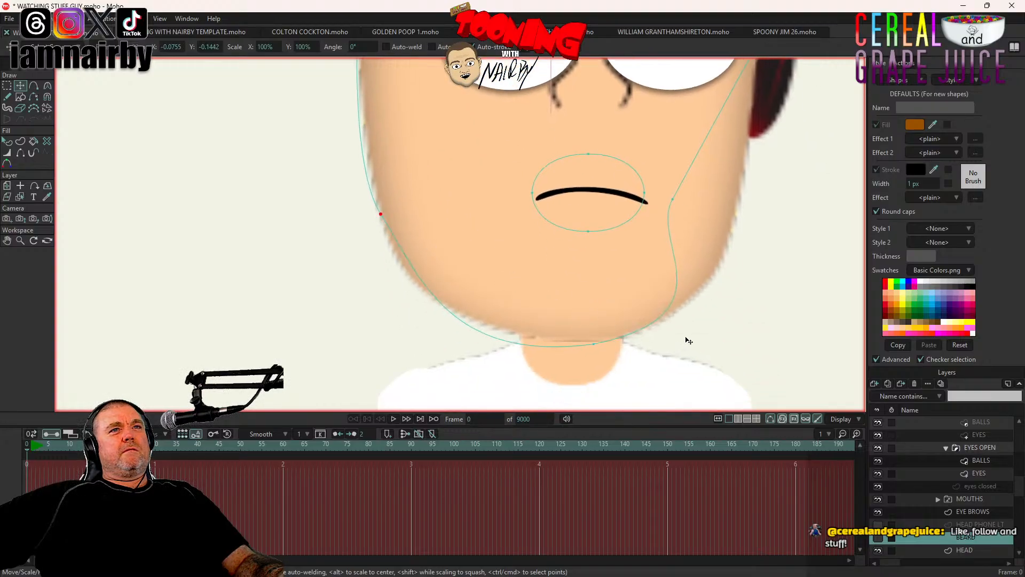
{"action": "left_click_drag", "start_coordinate": [675, 200], "coordinate": [736, 218]}
Step: Raise the outline's bottom point slightly to the chin line and adjust the curve handles to follow the left jaw
{"action": "left_click", "coordinate": [47, 85]}
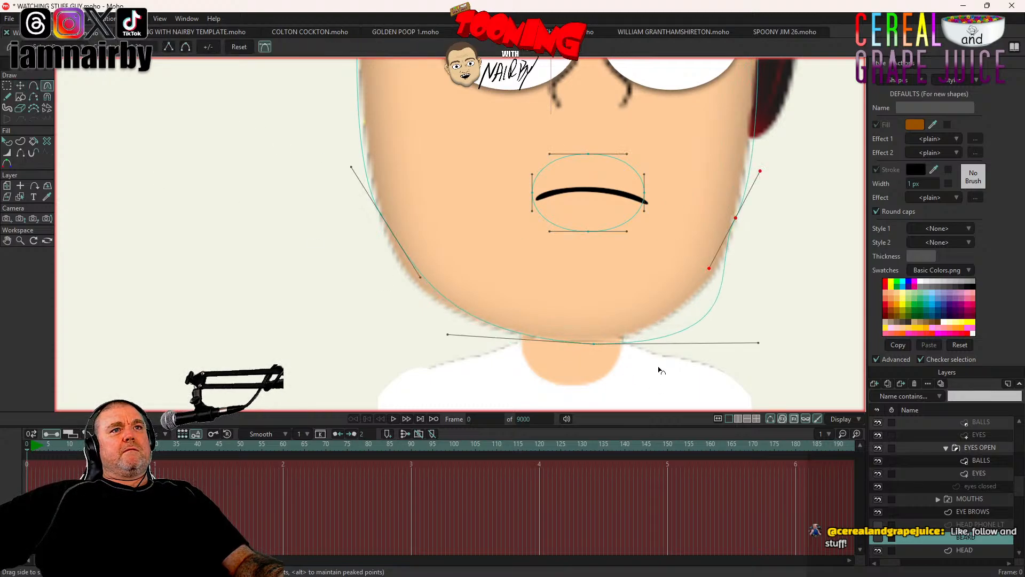
{"action": "left_click", "coordinate": [21, 86]}
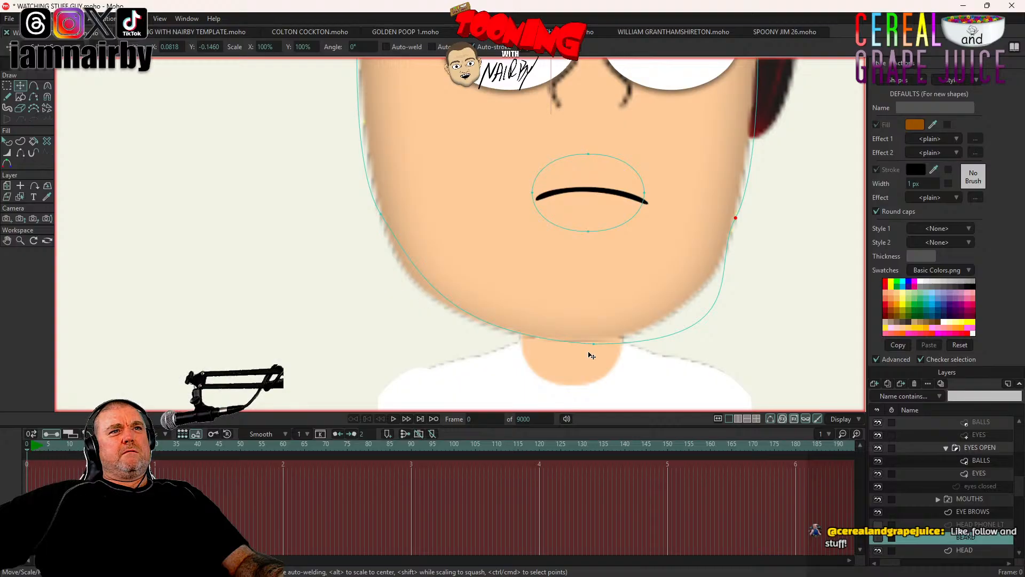
{"action": "left_click_drag", "start_coordinate": [594, 345], "coordinate": [596, 340]}
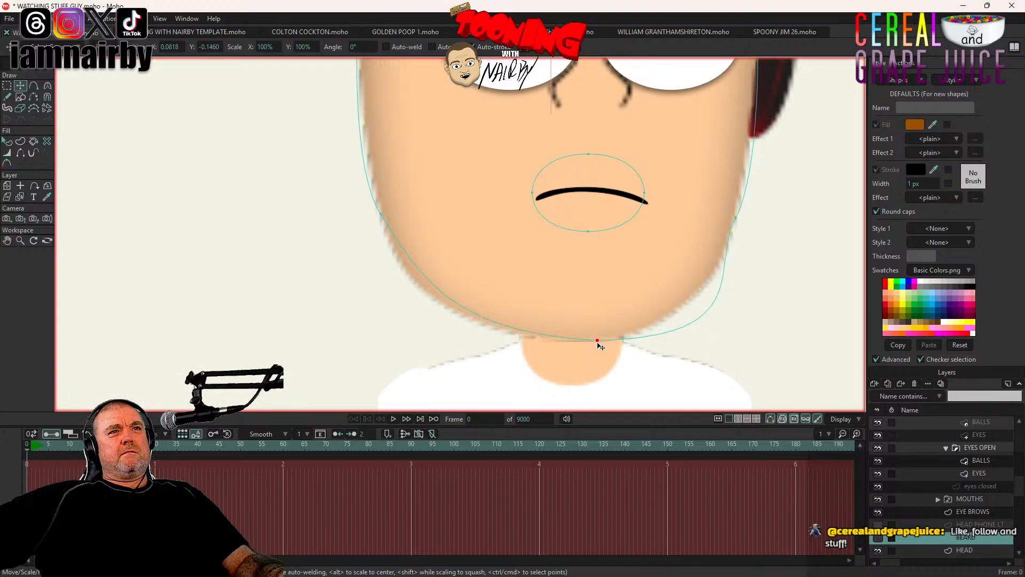
{"action": "left_click", "coordinate": [47, 86]}
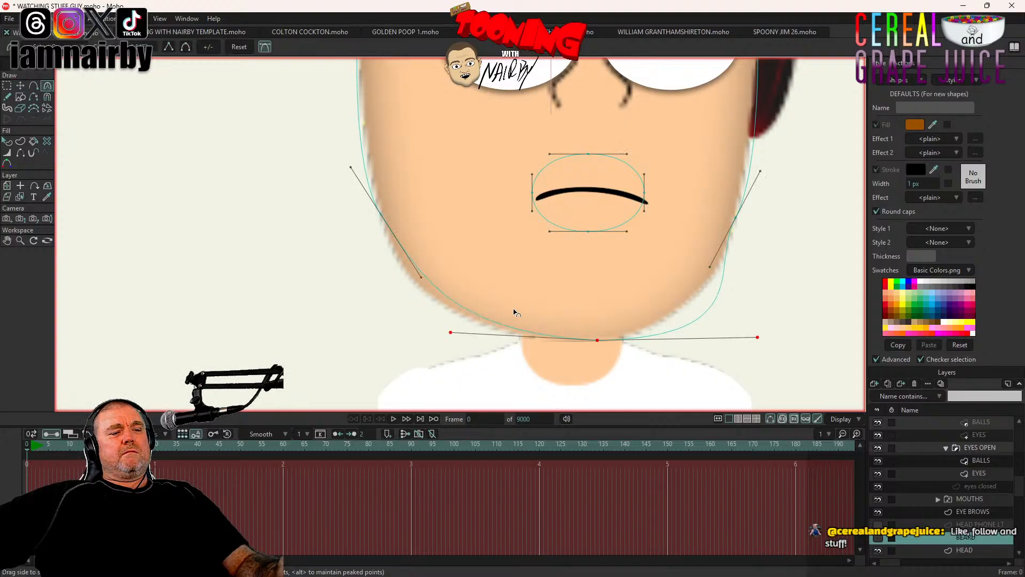
{"action": "left_click_drag", "start_coordinate": [451, 333], "coordinate": [416, 335]}
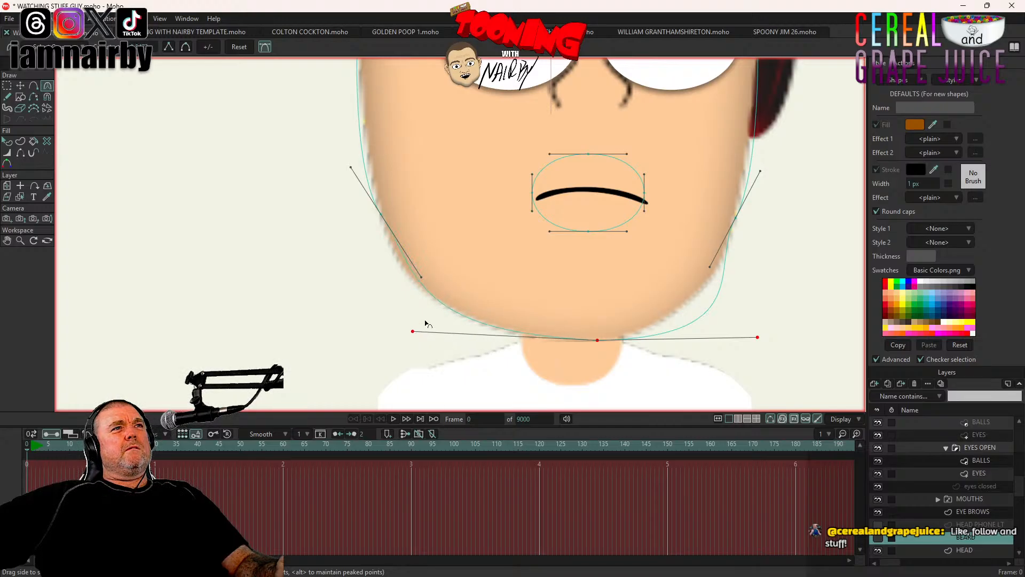
{"action": "left_click_drag", "start_coordinate": [421, 277], "coordinate": [417, 284]}
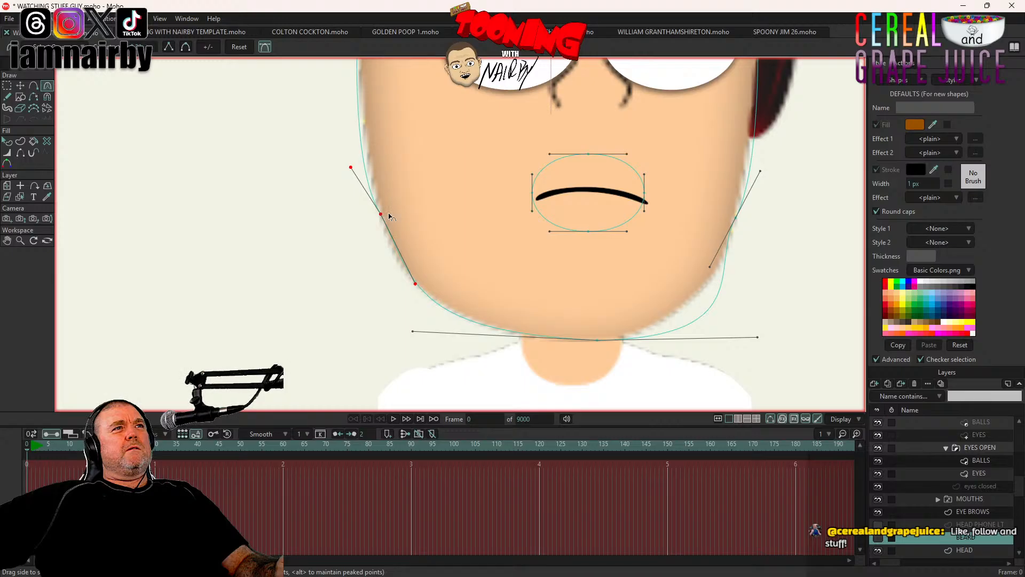
Step: Tilt and shorten the left side point's curve handles so the beard outline hugs the lower left jaw
{"action": "left_click_drag", "start_coordinate": [350, 169], "coordinate": [363, 164]}
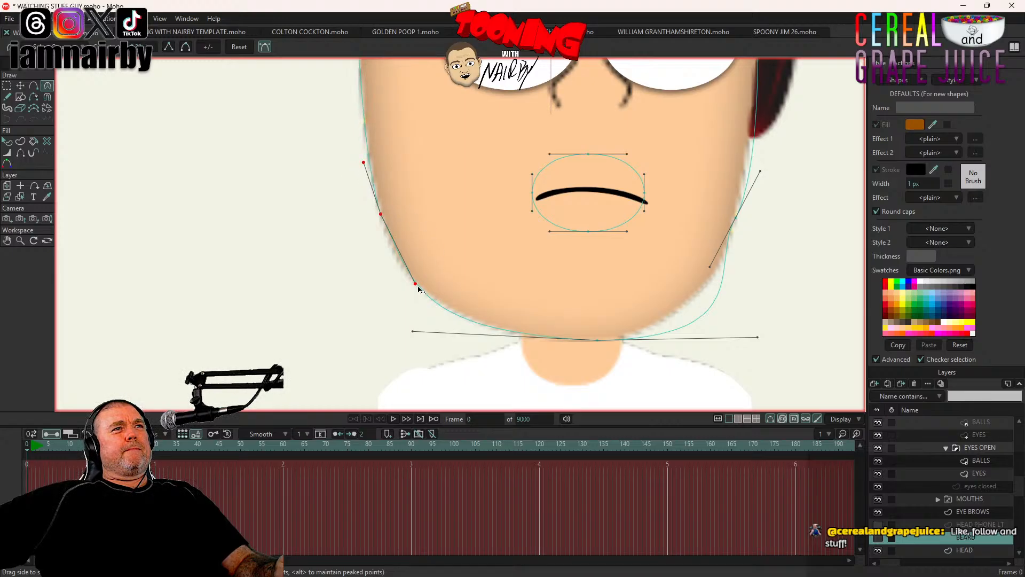
{"action": "left_click_drag", "start_coordinate": [416, 285], "coordinate": [399, 262]}
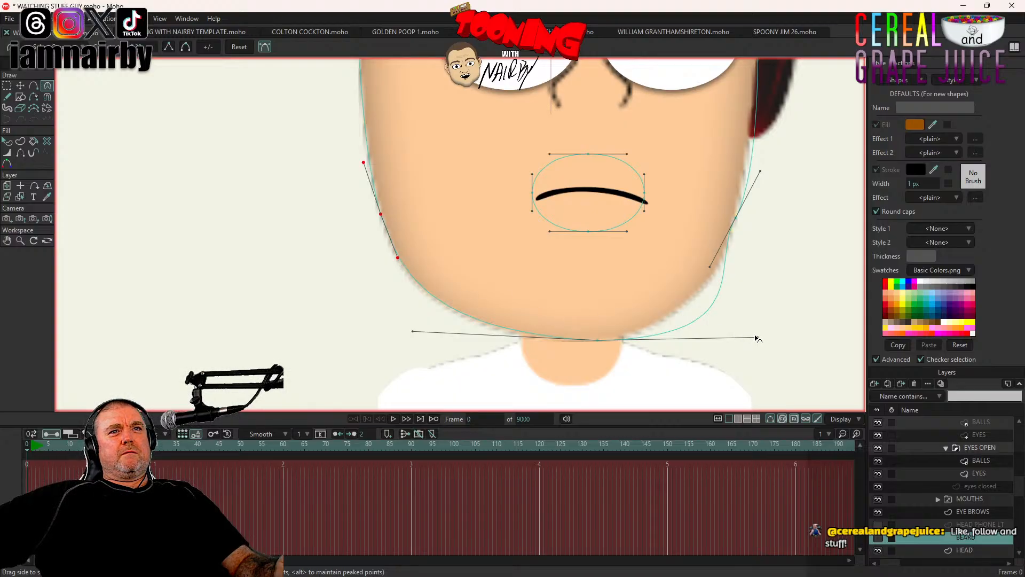
{"action": "scroll", "coordinate": [611, 322], "scroll_direction": "up", "scroll_amount": 3}
{"action": "scroll", "coordinate": [607, 322], "scroll_direction": "down", "scroll_amount": 4}
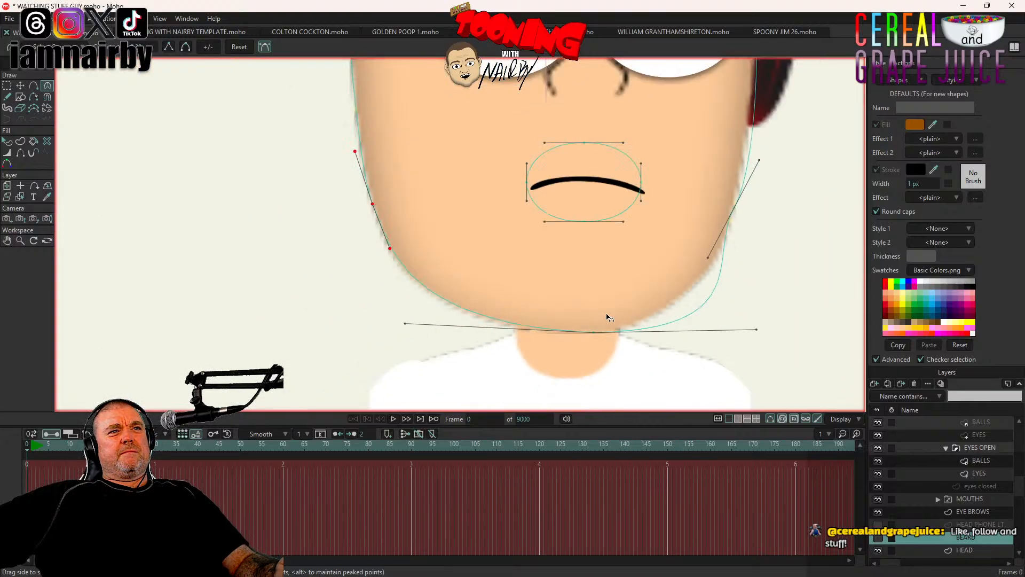
Step: Reshape the right-hand handle of the beard outline's bottom point and the right side point's handles to follow the right jaw
{"action": "left_click", "coordinate": [21, 86]}
{"action": "scroll", "coordinate": [684, 368], "scroll_direction": "up", "scroll_amount": 3}
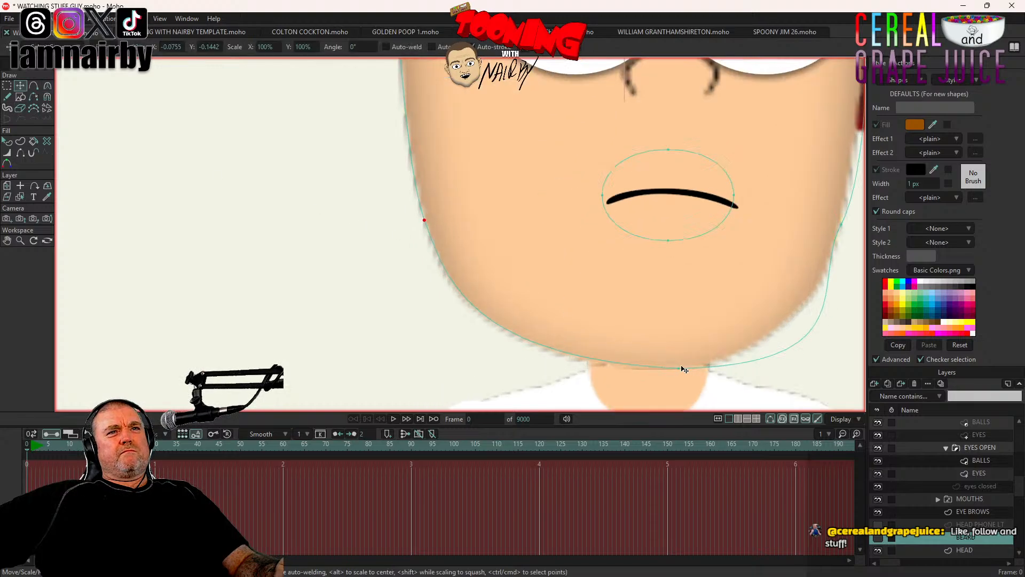
{"action": "left_click", "coordinate": [680, 368]}
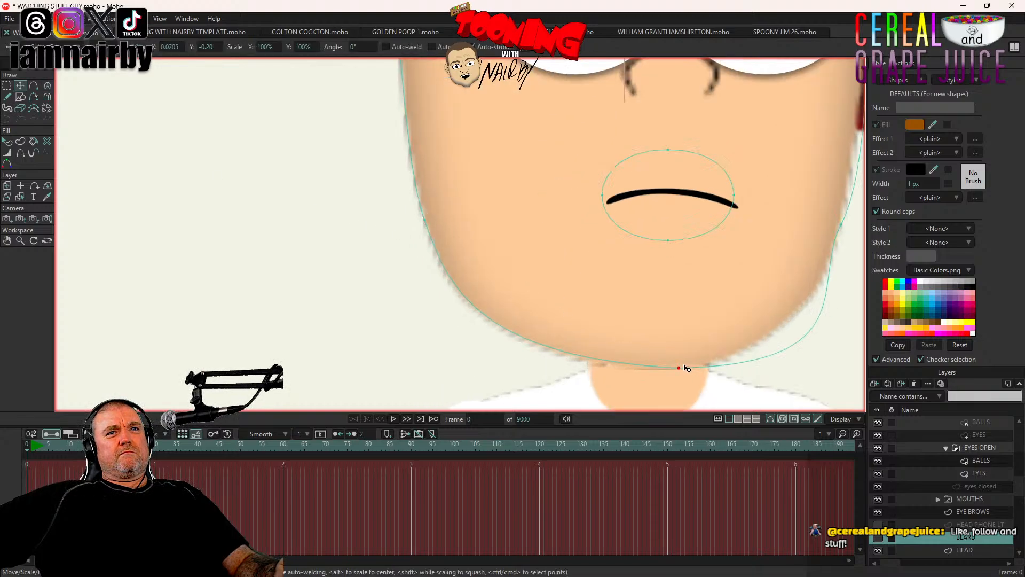
{"action": "left_click_drag", "start_coordinate": [692, 319], "coordinate": [465, 321]}
{"action": "left_click", "coordinate": [48, 88]}
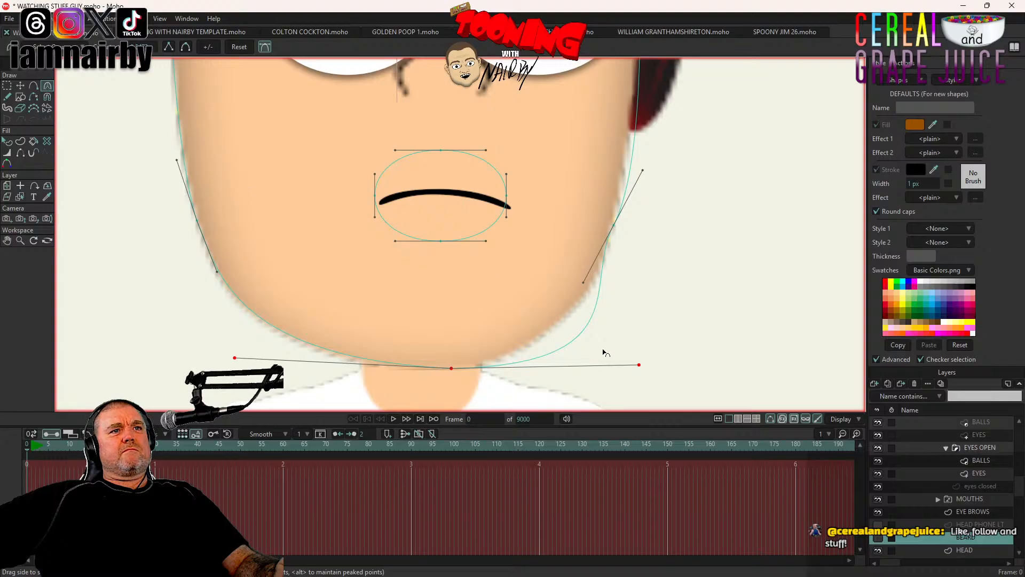
{"action": "left_click_drag", "start_coordinate": [639, 365], "coordinate": [593, 346]}
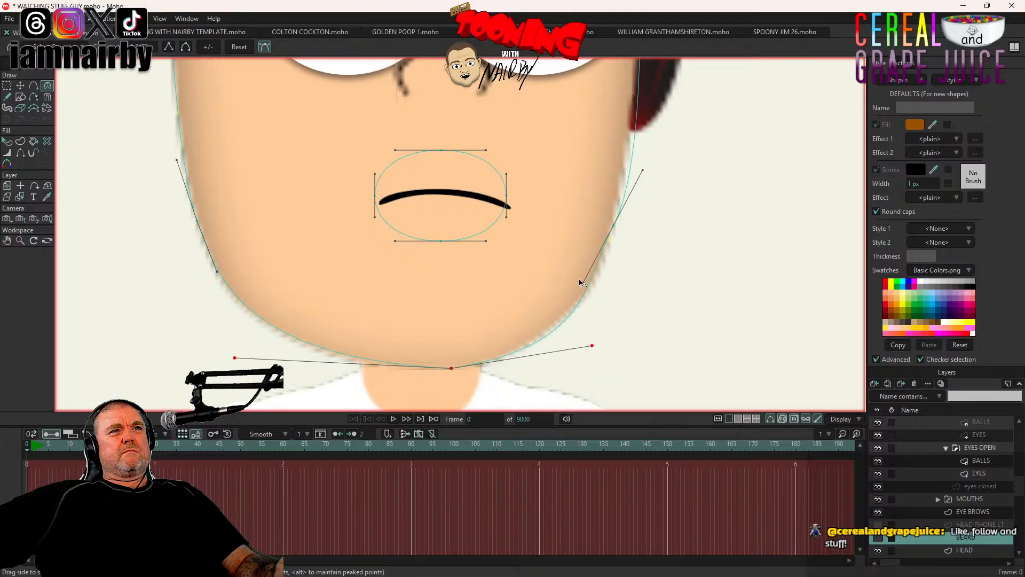
{"action": "left_click_drag", "start_coordinate": [580, 283], "coordinate": [591, 289]}
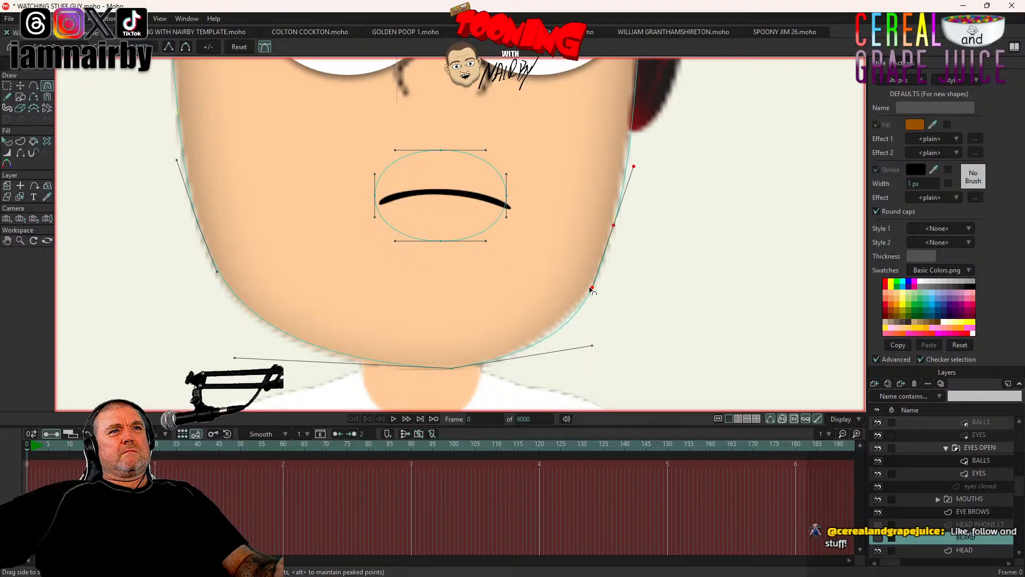
{"action": "left_click_drag", "start_coordinate": [592, 346], "coordinate": [567, 352]}
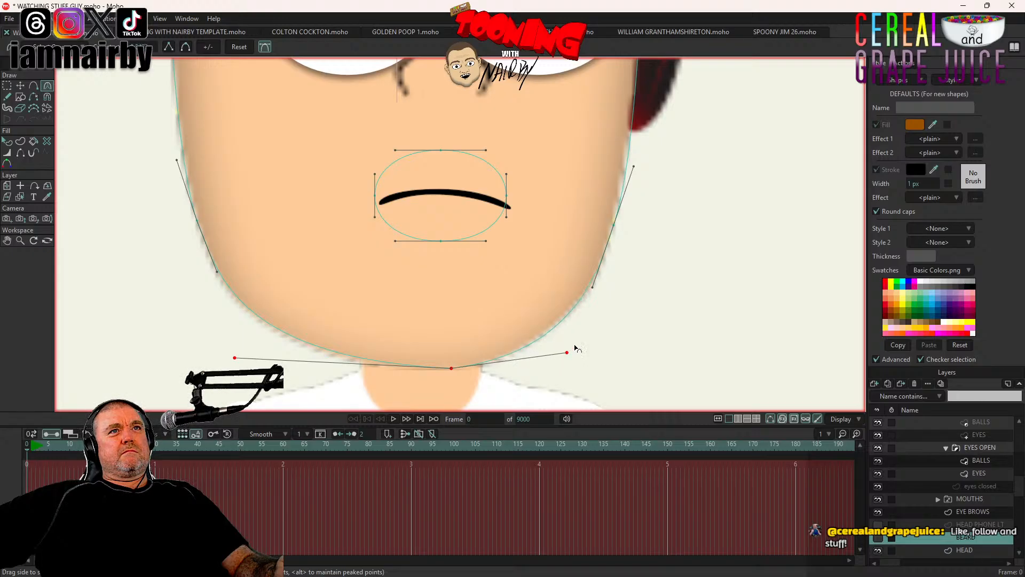
Step: Fine-tune the right side point's handles and the bottom point's right-hand handle to fit the beard outline closely to the jaw
{"action": "scroll", "coordinate": [636, 196], "scroll_direction": "down", "scroll_amount": 2}
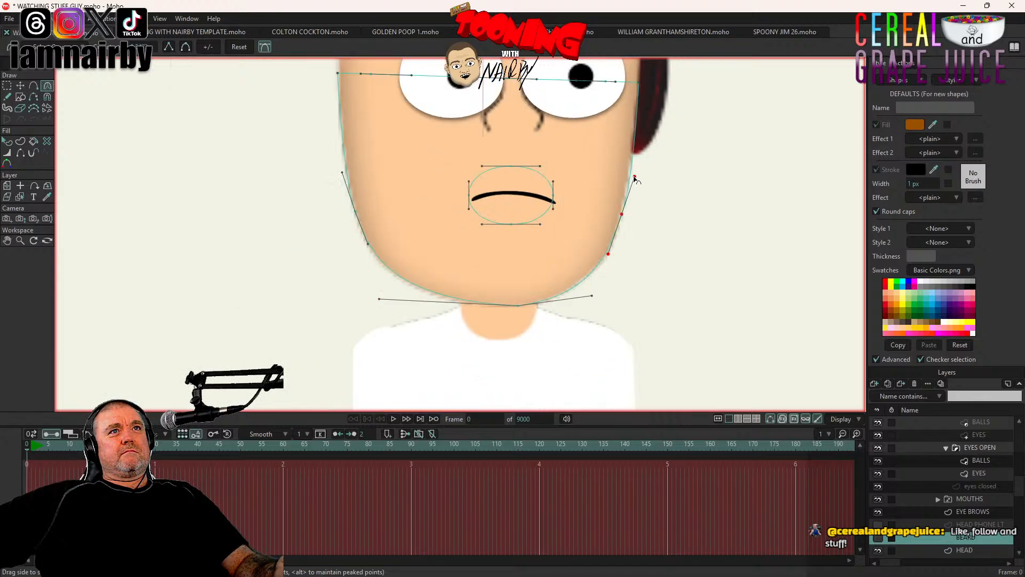
{"action": "left_click_drag", "start_coordinate": [634, 177], "coordinate": [632, 182]}
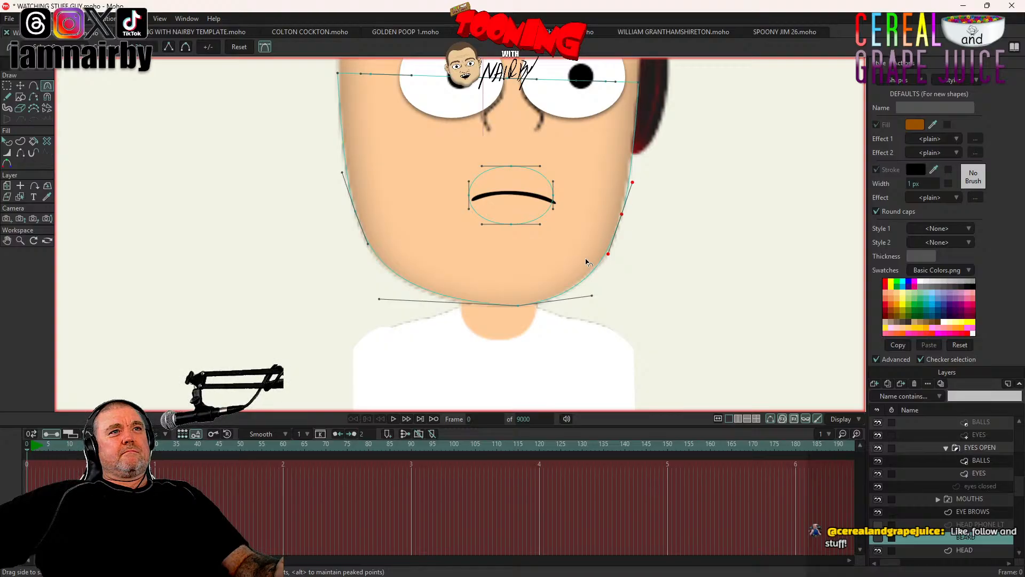
{"action": "scroll", "coordinate": [542, 301], "scroll_direction": "down", "scroll_amount": 2}
{"action": "scroll", "coordinate": [468, 291], "scroll_direction": "up", "scroll_amount": 3}
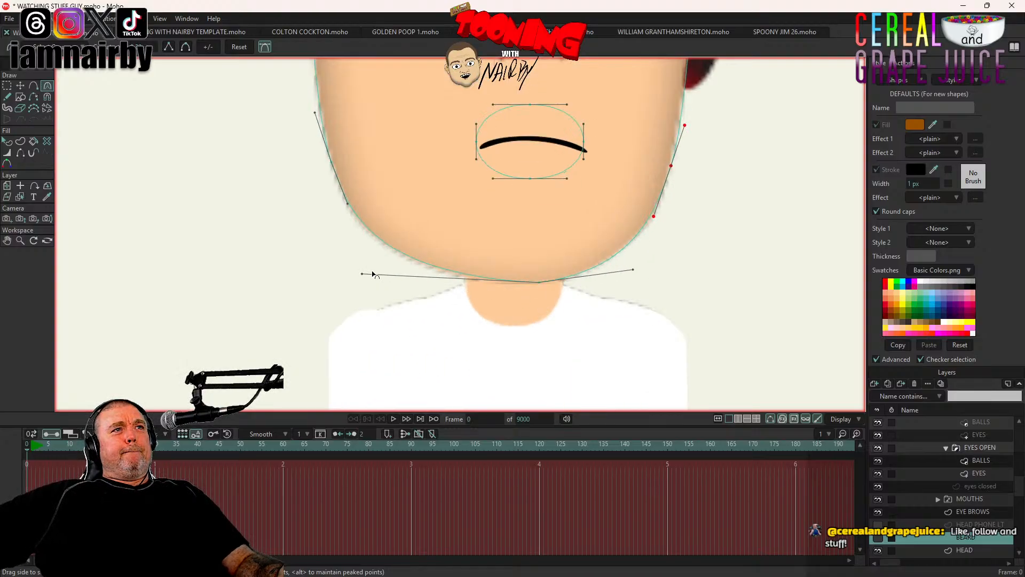
{"action": "double_click", "coordinate": [633, 274]}
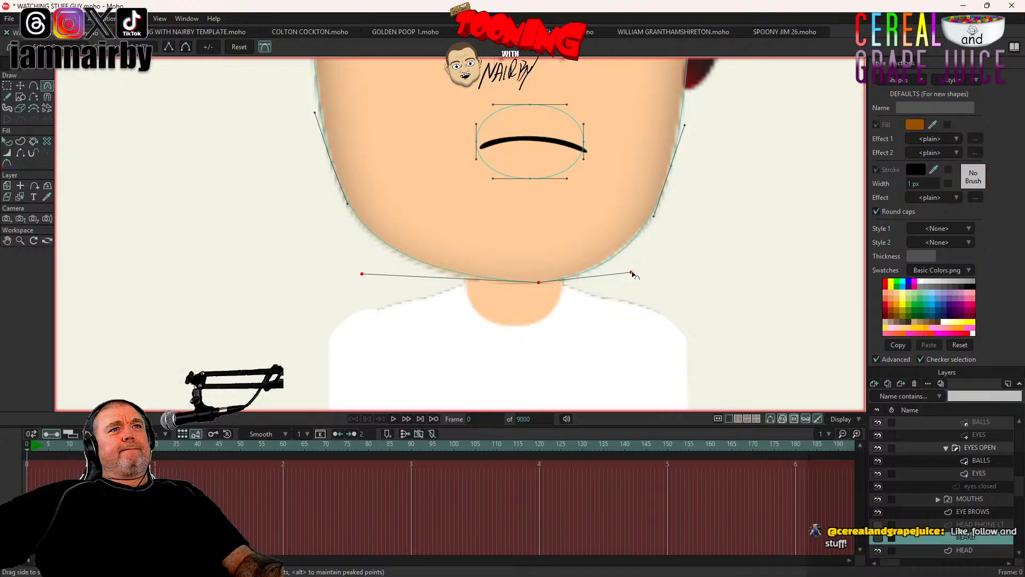
{"action": "mouse_move", "coordinate": [634, 273]}
{"action": "left_mouse_down"}
{"action": "mouse_move", "coordinate": [591, 281]}
{"action": "mouse_move", "coordinate": [622, 276]}
{"action": "left_mouse_up"}
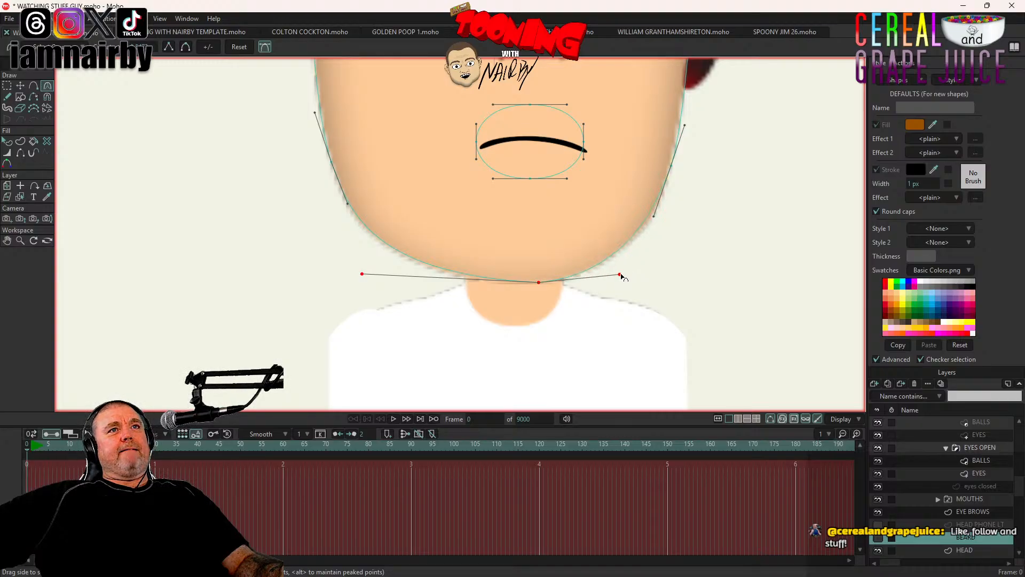
{"action": "mouse_move", "coordinate": [653, 218]}
{"action": "left_mouse_down"}
{"action": "mouse_move", "coordinate": [660, 209]}
{"action": "mouse_move", "coordinate": [654, 220]}
{"action": "left_mouse_up"}
{"action": "mouse_move", "coordinate": [618, 275]}
{"action": "left_mouse_down"}
{"action": "mouse_move", "coordinate": [629, 270]}
{"action": "mouse_move", "coordinate": [621, 271]}
{"action": "left_mouse_up"}
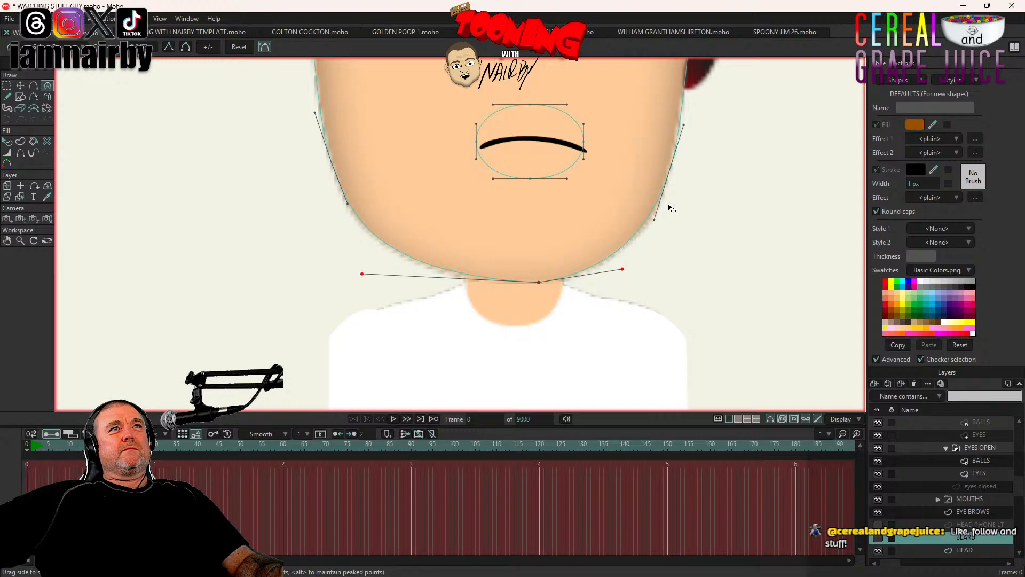
{"action": "left_click_drag", "start_coordinate": [685, 126], "coordinate": [683, 126]}
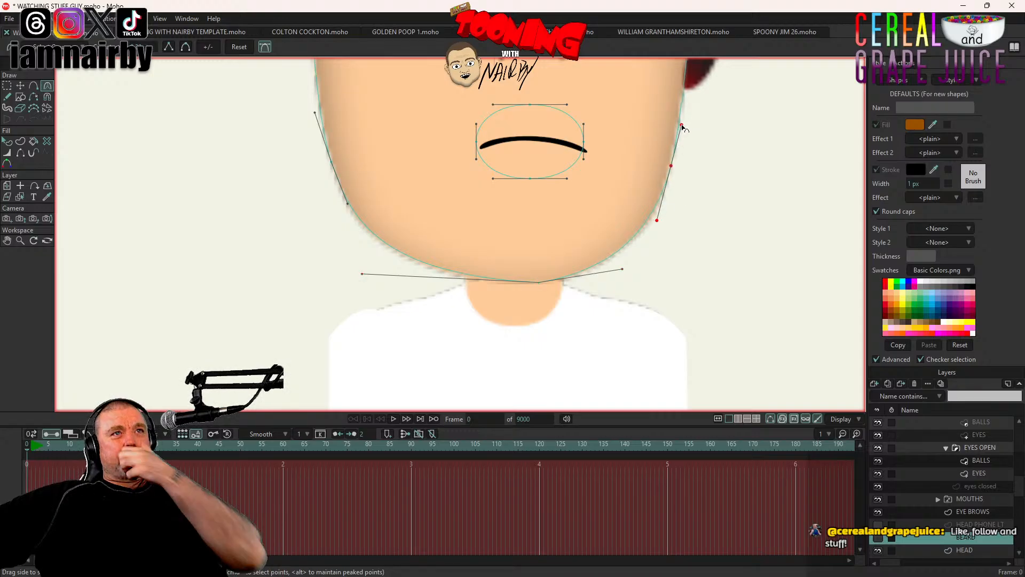
Step: Show the beard layer to check its filled shape against the whole face, and hide it again
{"action": "left_click", "coordinate": [878, 538]}
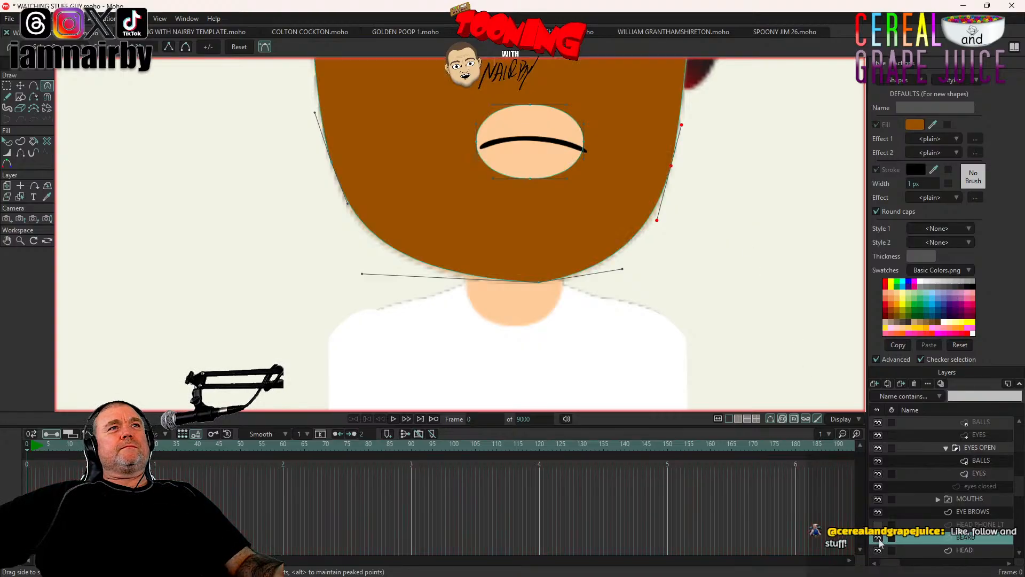
{"action": "scroll", "coordinate": [631, 228], "scroll_direction": "down", "scroll_amount": 3}
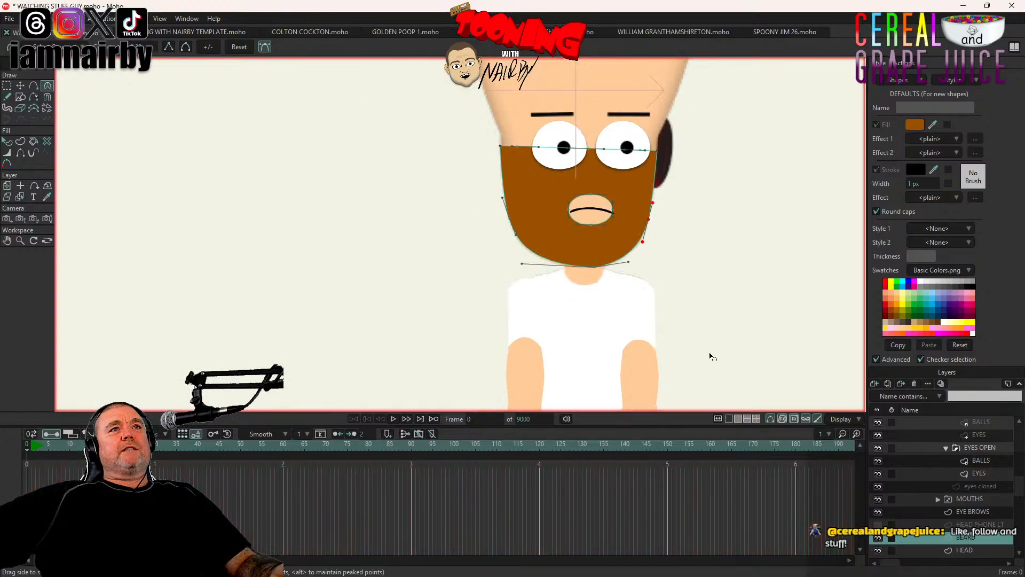
{"action": "left_click", "coordinate": [878, 538]}
{"action": "scroll", "coordinate": [641, 213], "scroll_direction": "up", "scroll_amount": 3}
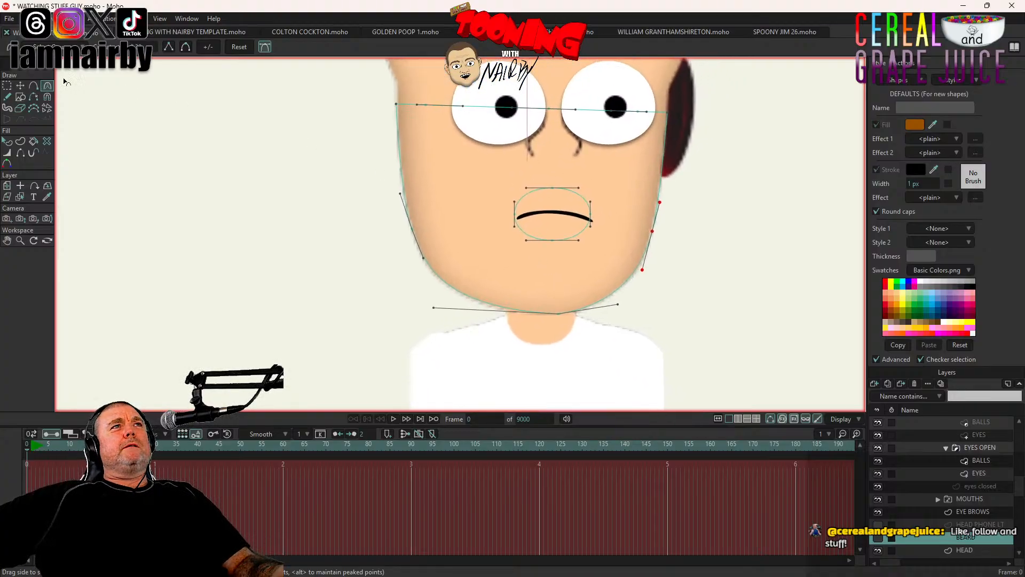
Step: Pull the middle point of the beard's upper edge down to just above the mouth hole and add one point on each slope
{"action": "left_click", "coordinate": [20, 86]}
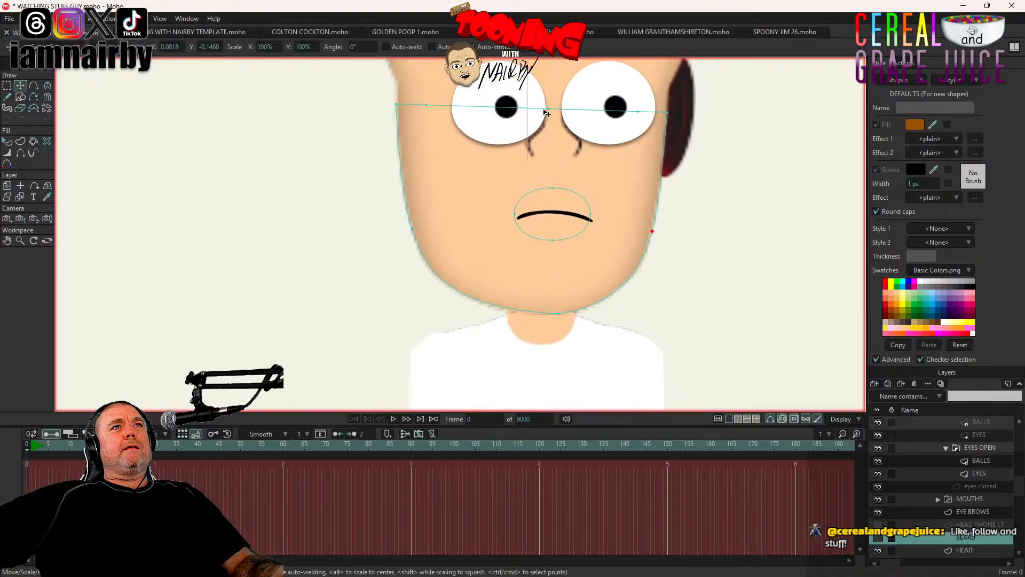
{"action": "left_click_drag", "start_coordinate": [550, 112], "coordinate": [553, 179]}
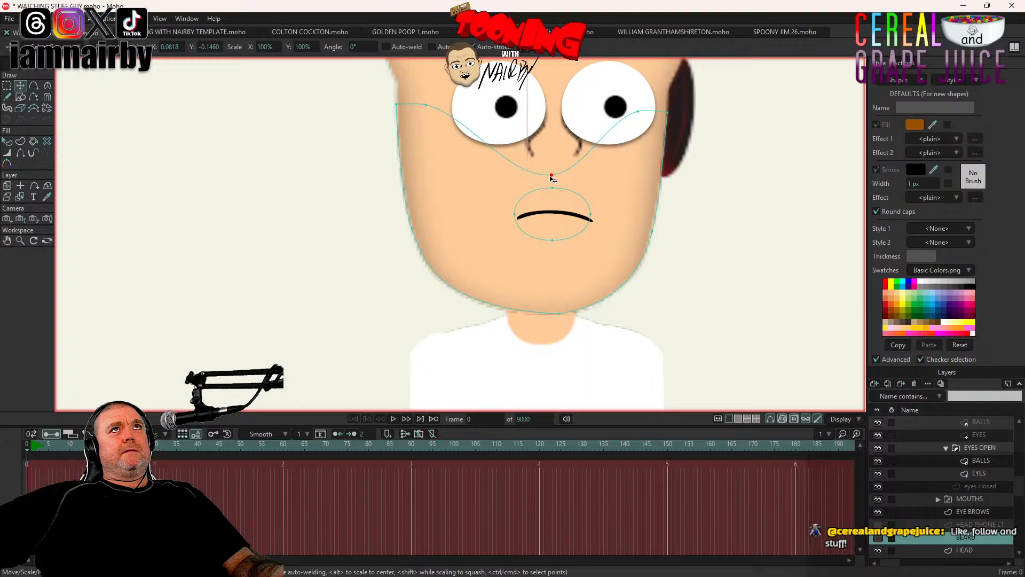
{"action": "left_click", "coordinate": [33, 86]}
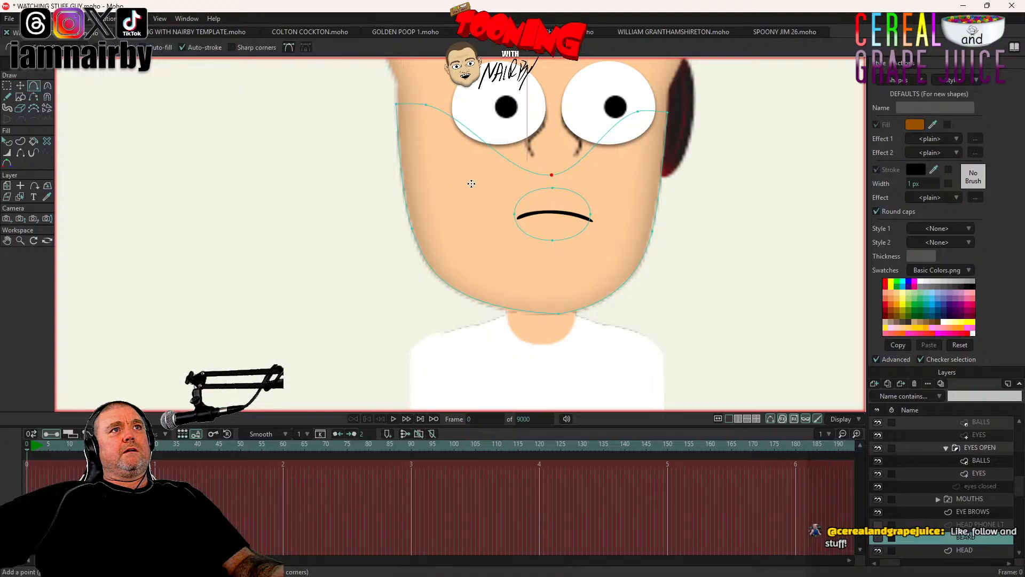
{"action": "left_click", "coordinate": [477, 136]}
{"action": "left_click", "coordinate": [603, 138]}
Step: Move the two new upper-edge points down onto the left and right cheeks, beside the mouth hole
{"action": "key", "text": "t"}
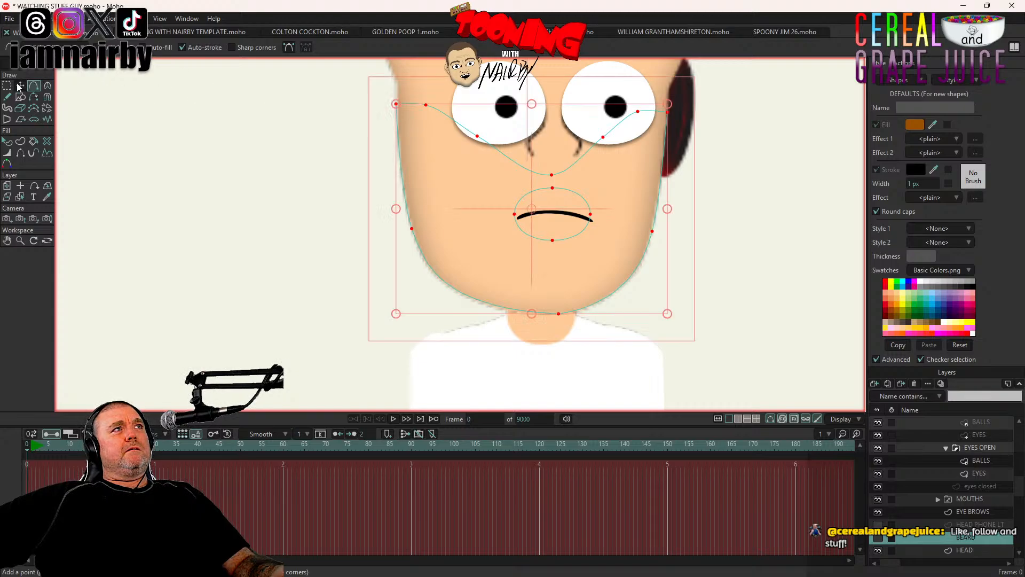
{"action": "left_click", "coordinate": [478, 137]}
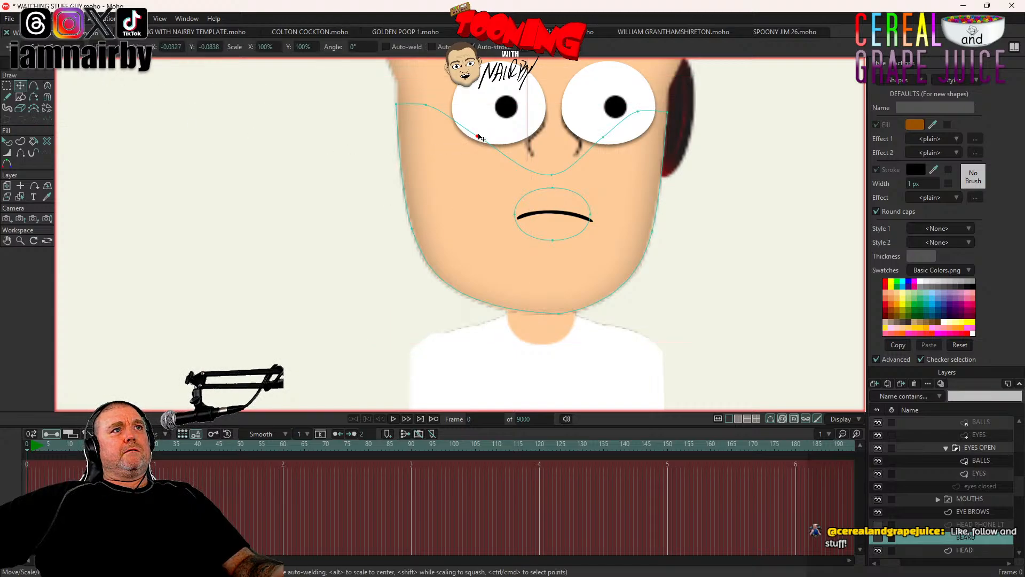
{"action": "left_click_drag", "start_coordinate": [478, 137], "coordinate": [459, 215]}
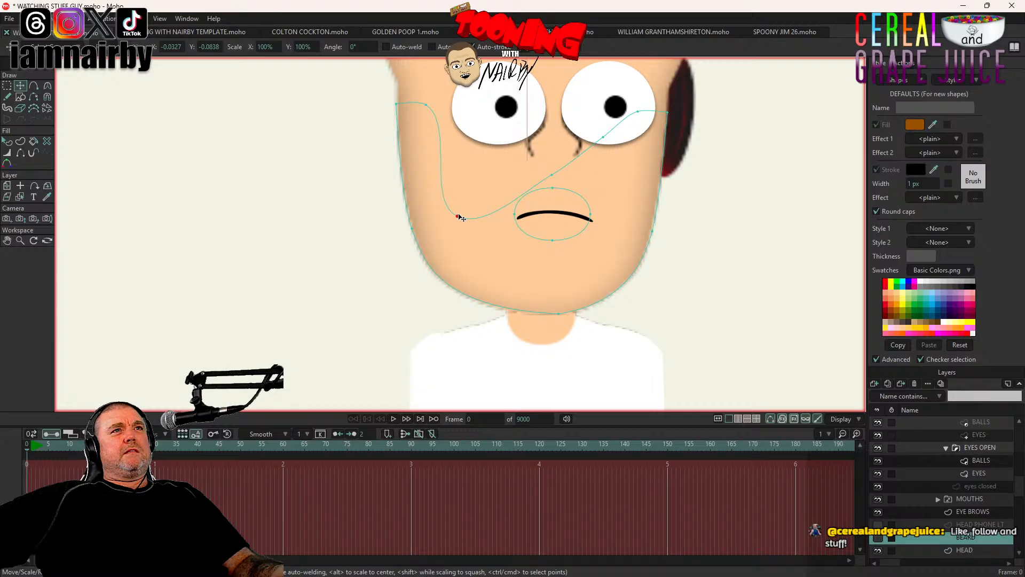
{"action": "left_click_drag", "start_coordinate": [603, 137], "coordinate": [624, 225]}
Step: Level and lengthen the curve handles of the point above the mouth, and make the left sideburn's inner point a sharp corner
{"action": "key", "text": "c"}
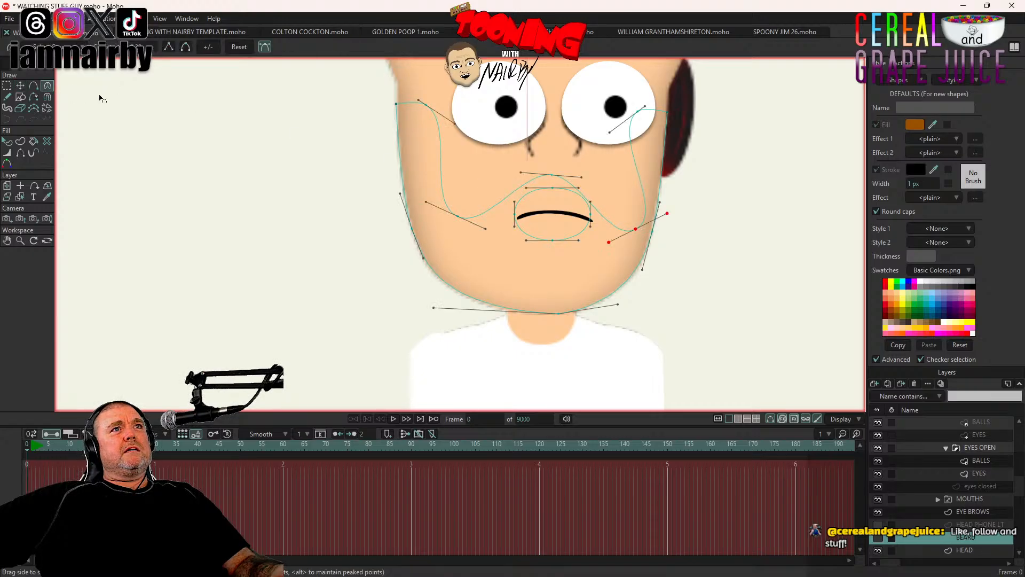
{"action": "left_click_drag", "start_coordinate": [585, 180], "coordinate": [741, 191]}
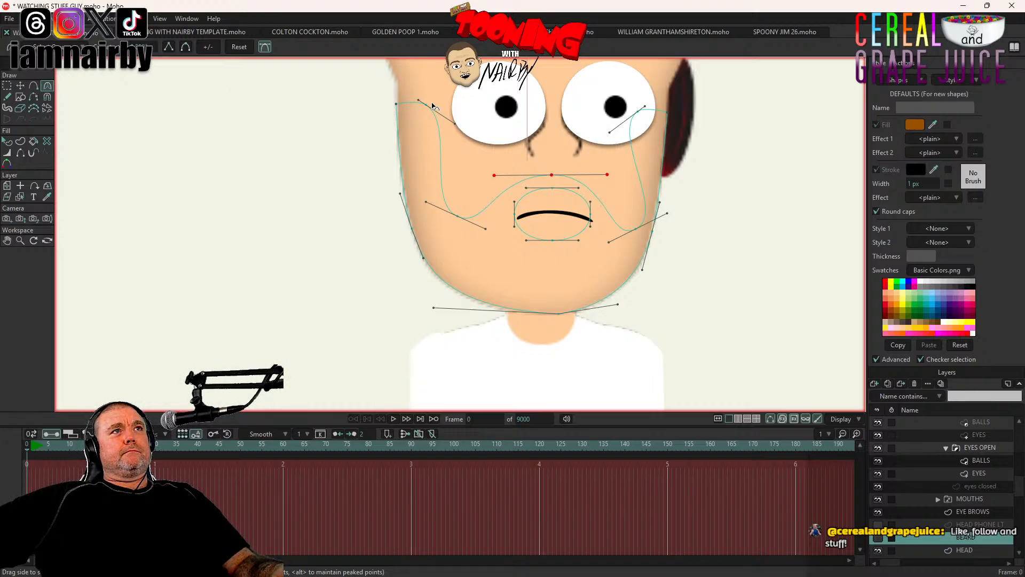
{"action": "left_click_drag", "start_coordinate": [423, 111], "coordinate": [277, 98]}
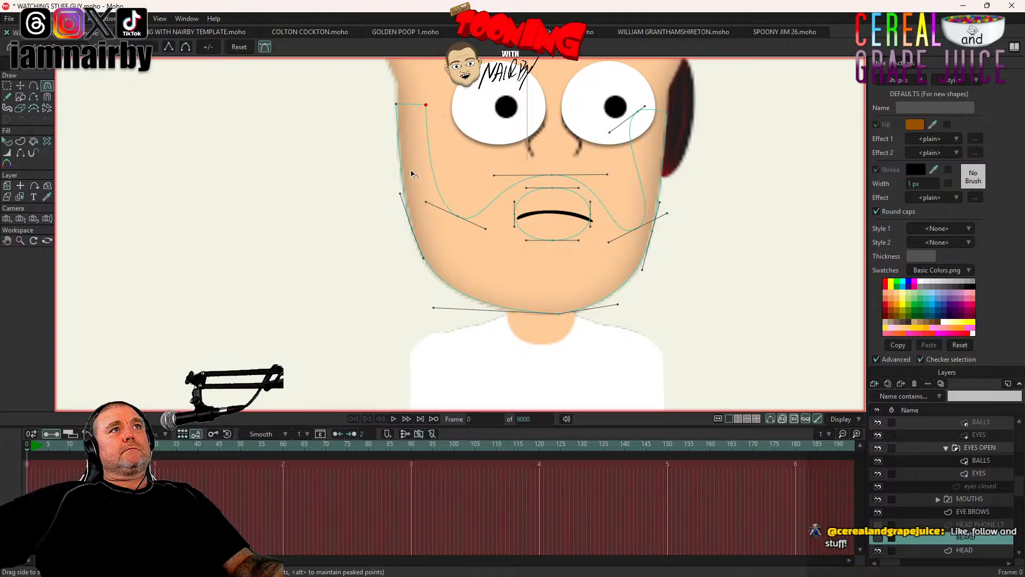
Step: Nudge the left sideburn's inner corner slightly outward and the left cheek point slightly down
{"action": "left_click", "coordinate": [20, 85]}
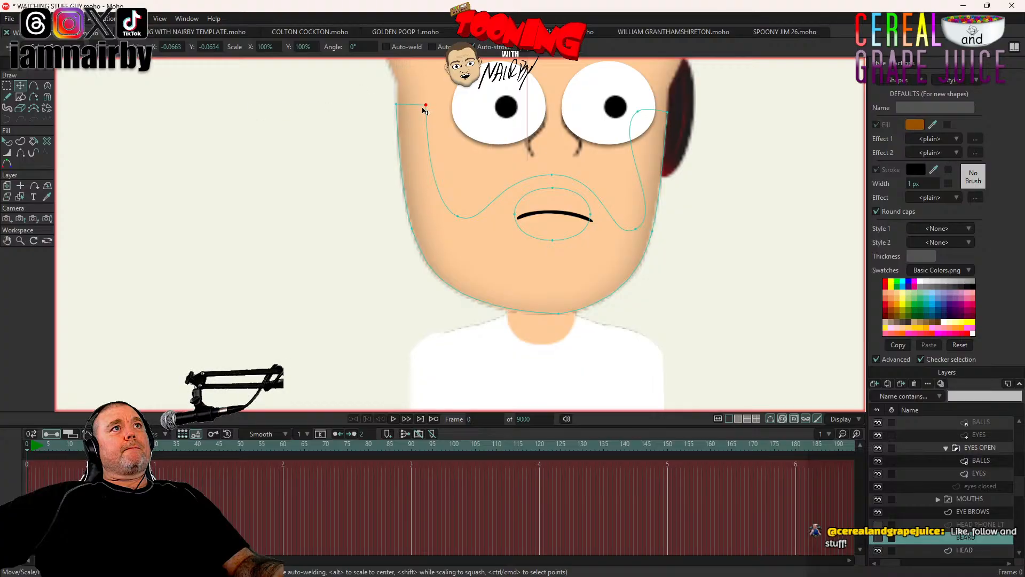
{"action": "left_click_drag", "start_coordinate": [426, 106], "coordinate": [423, 106]}
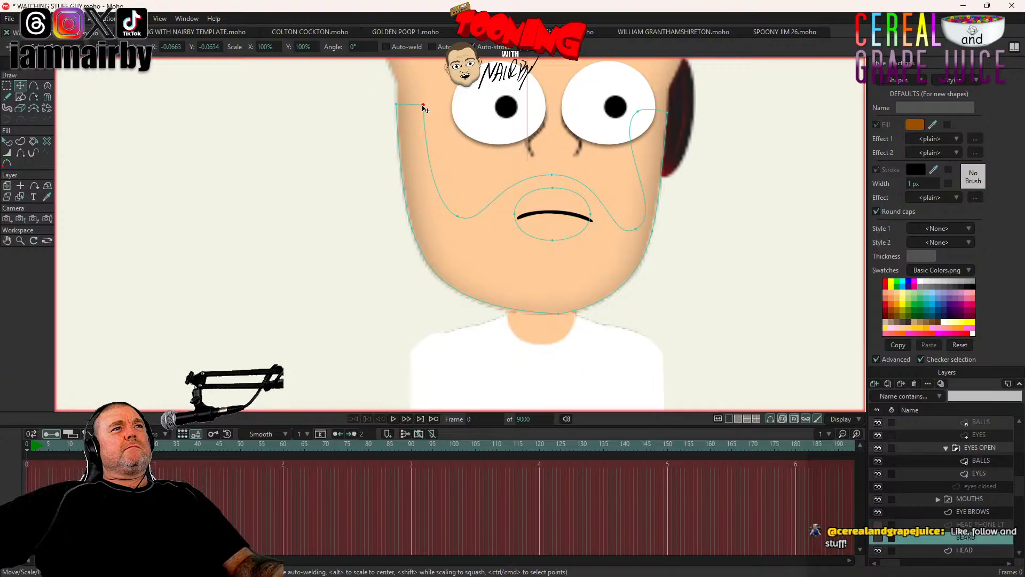
{"action": "left_click_drag", "start_coordinate": [460, 216], "coordinate": [459, 218]}
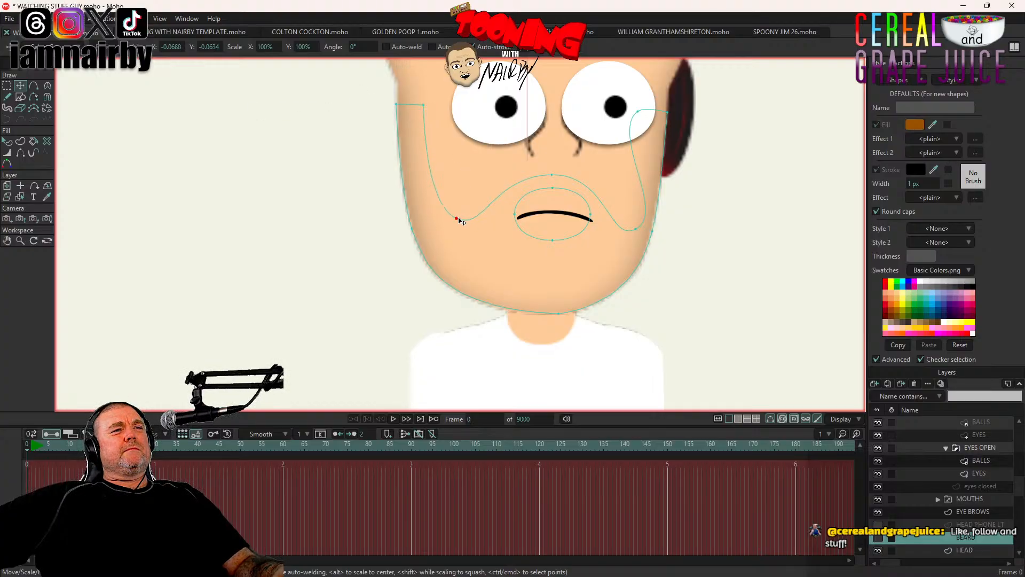
Step: Make the right sideburn's inner point a sharp corner and move it outward, close to the right edge of the face
{"action": "left_click", "coordinate": [636, 230]}
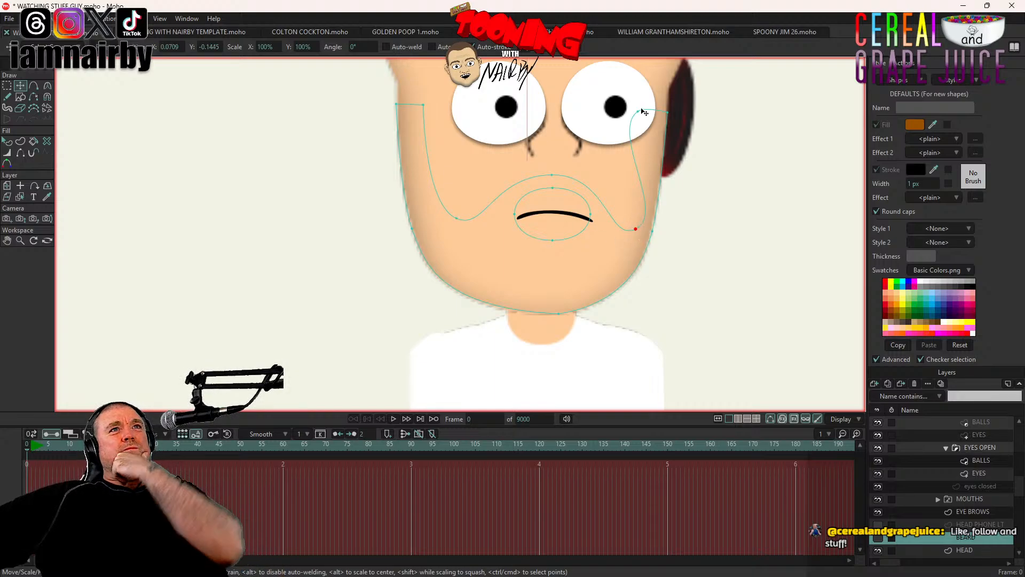
{"action": "key", "text": "c"}
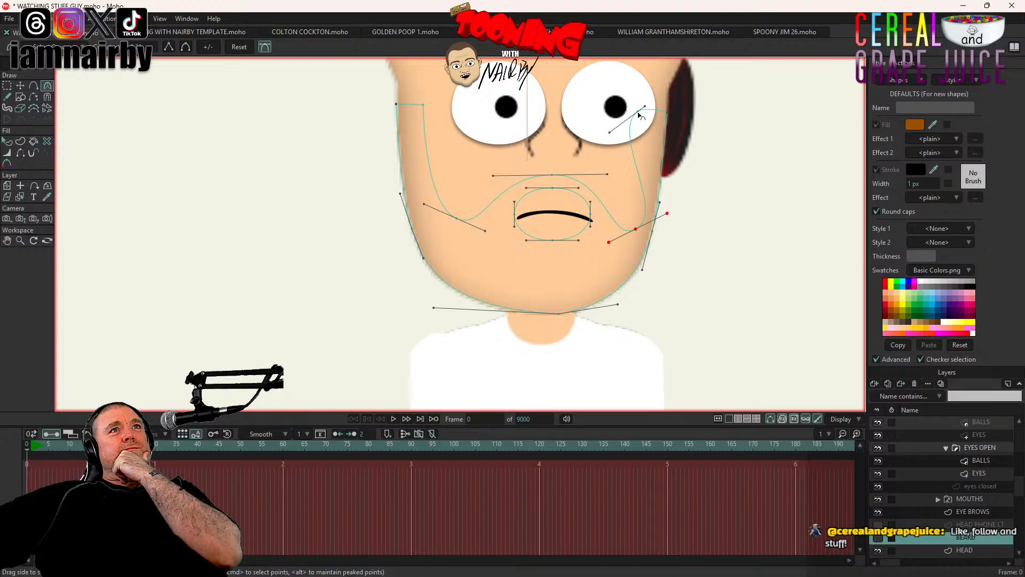
{"action": "left_click", "coordinate": [637, 111]}
{"action": "left_click", "coordinate": [19, 85]}
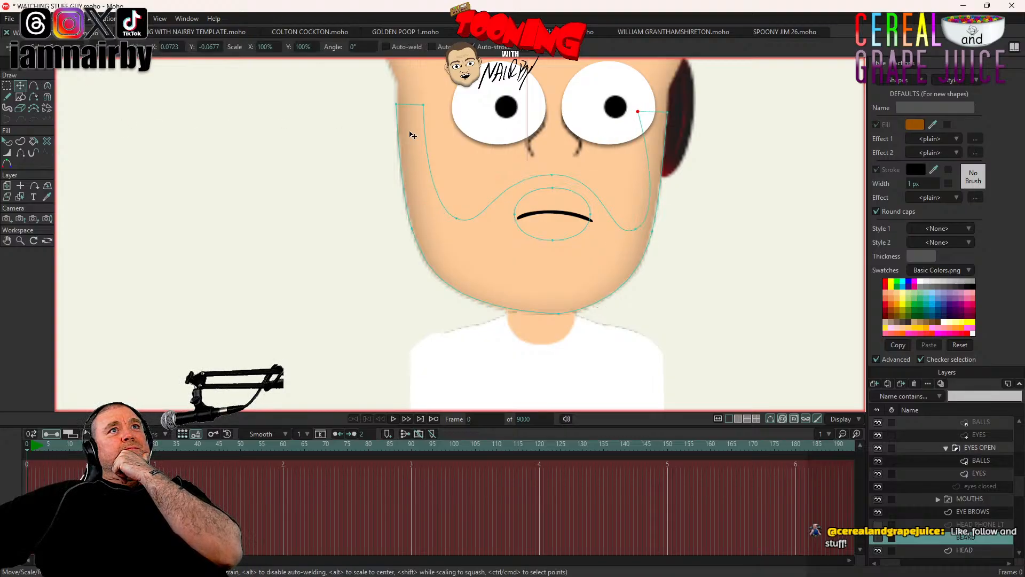
{"action": "left_click_drag", "start_coordinate": [639, 113], "coordinate": [672, 116]}
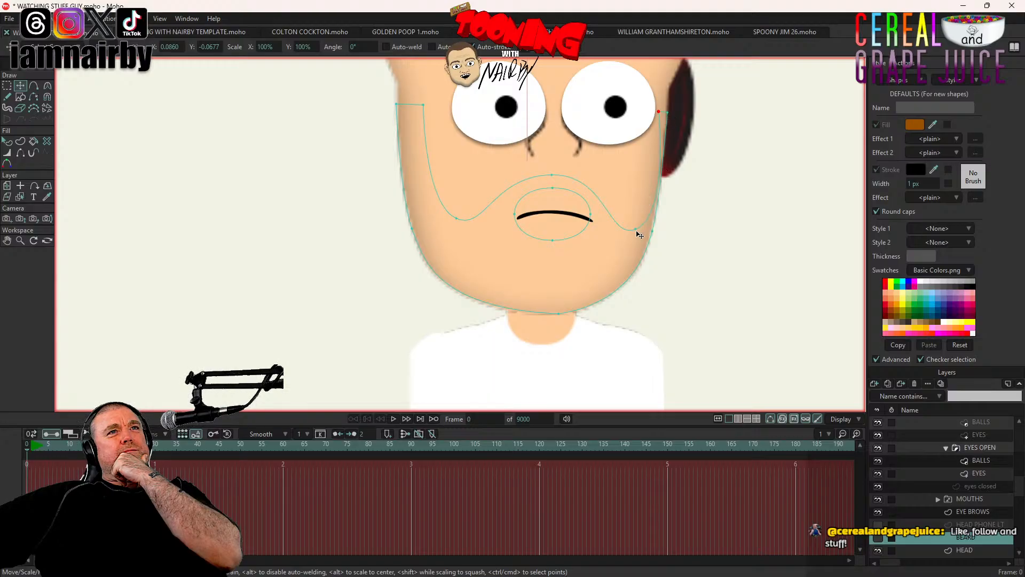
Step: Shorten and raise the right cheek point's outer curve handle, and move the right sideburn's inner corner slightly outward
{"action": "key", "text": "c"}
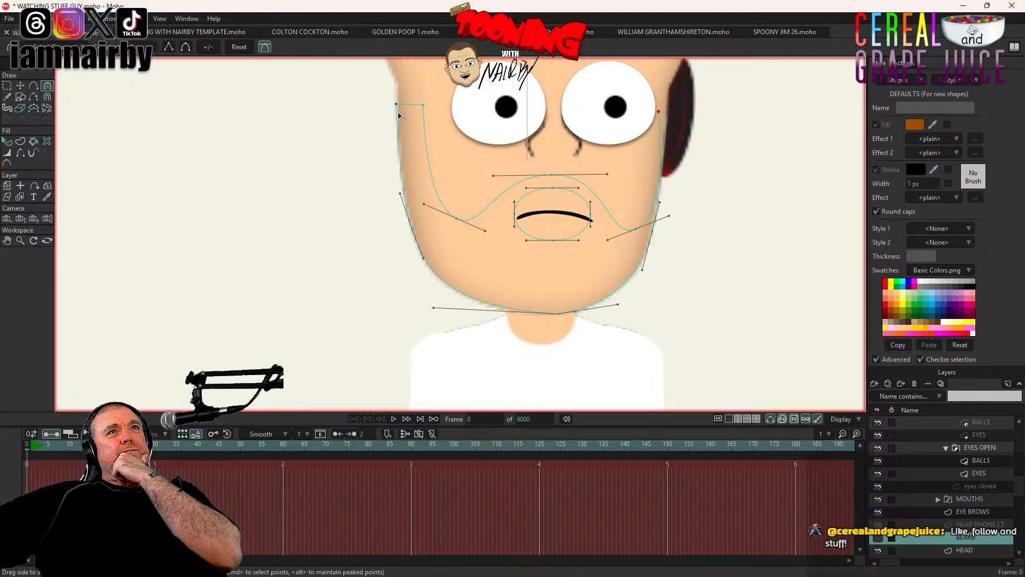
{"action": "left_click", "coordinate": [668, 213]}
{"action": "left_click_drag", "start_coordinate": [668, 212], "coordinate": [663, 208]}
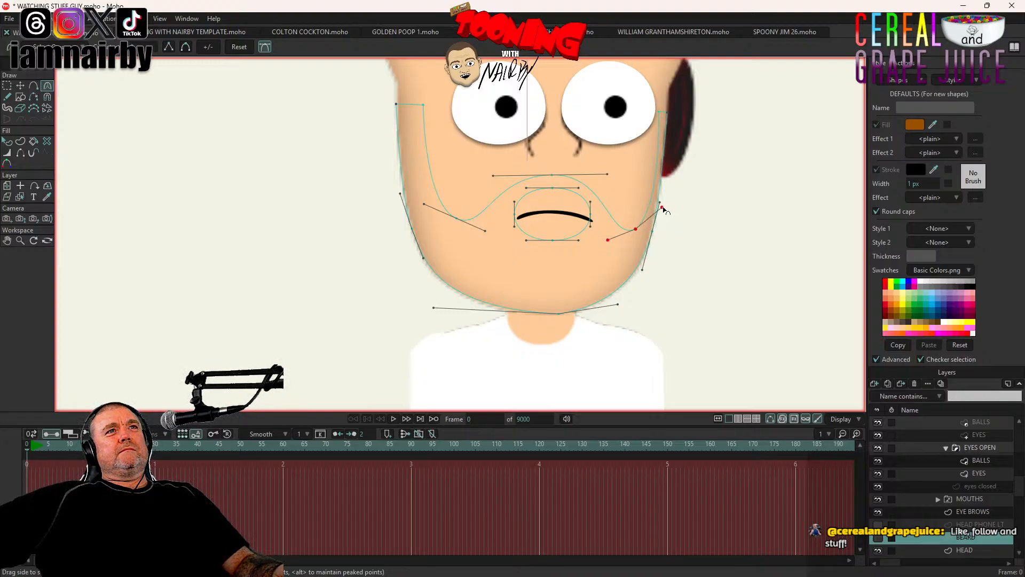
{"action": "key", "text": "t"}
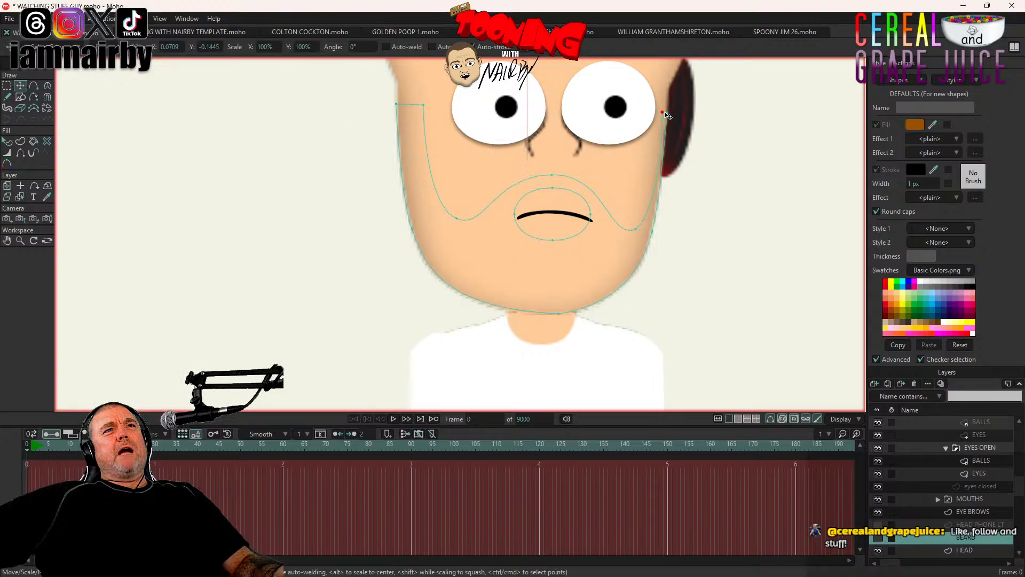
Step: Scale the whole mouth-hole outline up slightly toward its lower right, leaving no points selected
{"action": "double_click", "coordinate": [564, 241]}
{"action": "left_click_drag", "start_coordinate": [591, 243], "coordinate": [598, 248]}
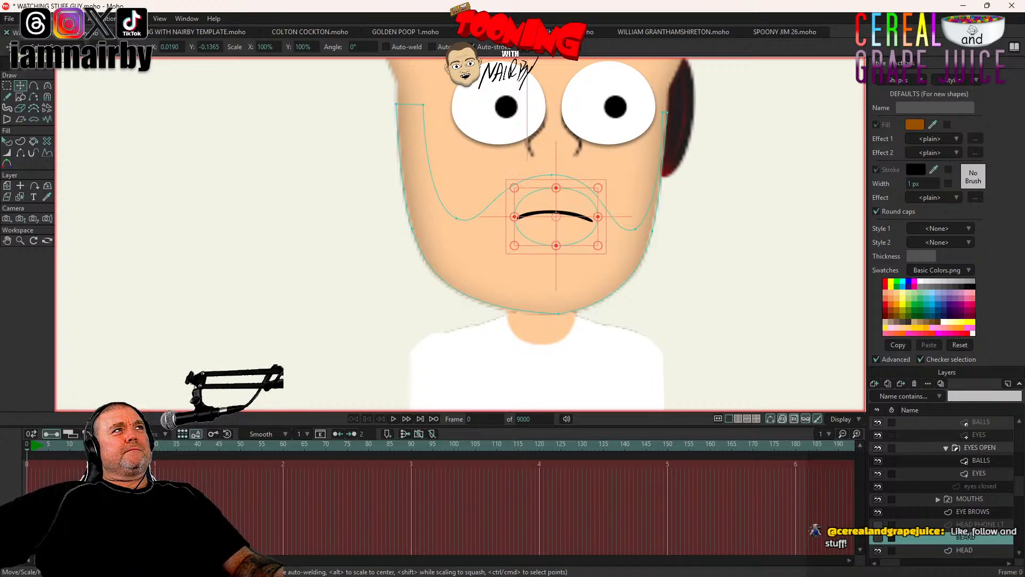
{"action": "left_click", "coordinate": [29, 18]}
{"action": "left_click", "coordinate": [61, 183]}
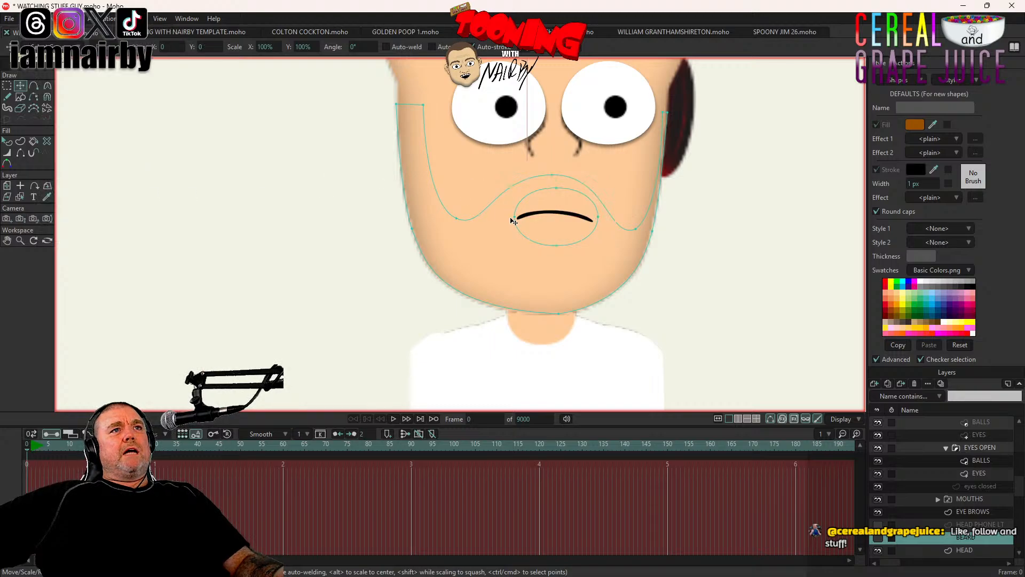
Step: Widen the mouth hole by moving its side points outward and its lowest point down, and centre the beard point above it
{"action": "left_click_drag", "start_coordinate": [515, 219], "coordinate": [506, 221]}
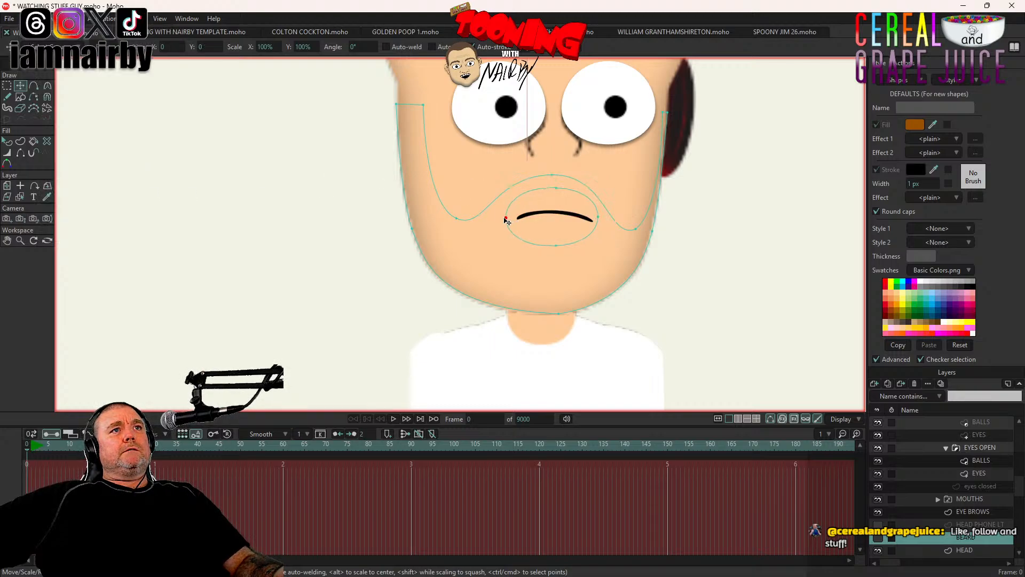
{"action": "left_click", "coordinate": [556, 174]}
{"action": "left_click_drag", "start_coordinate": [555, 245], "coordinate": [556, 249]}
{"action": "left_click_drag", "start_coordinate": [601, 216], "coordinate": [605, 218]}
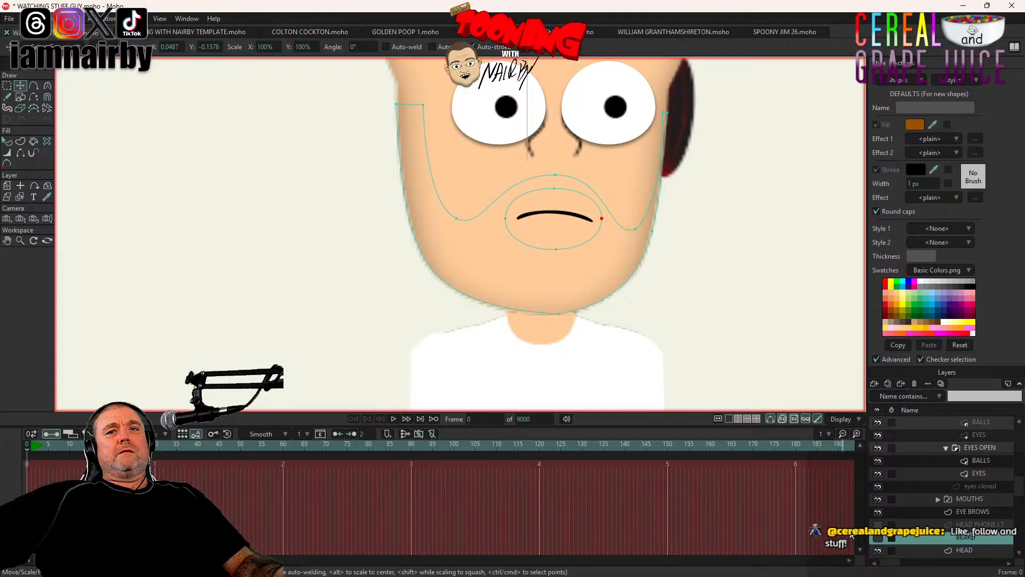
Step: Show the beard and left headphone layers again and preview the render at its default zoom
{"action": "left_click", "coordinate": [879, 540]}
{"action": "scroll", "coordinate": [742, 306], "scroll_direction": "down", "scroll_amount": 4}
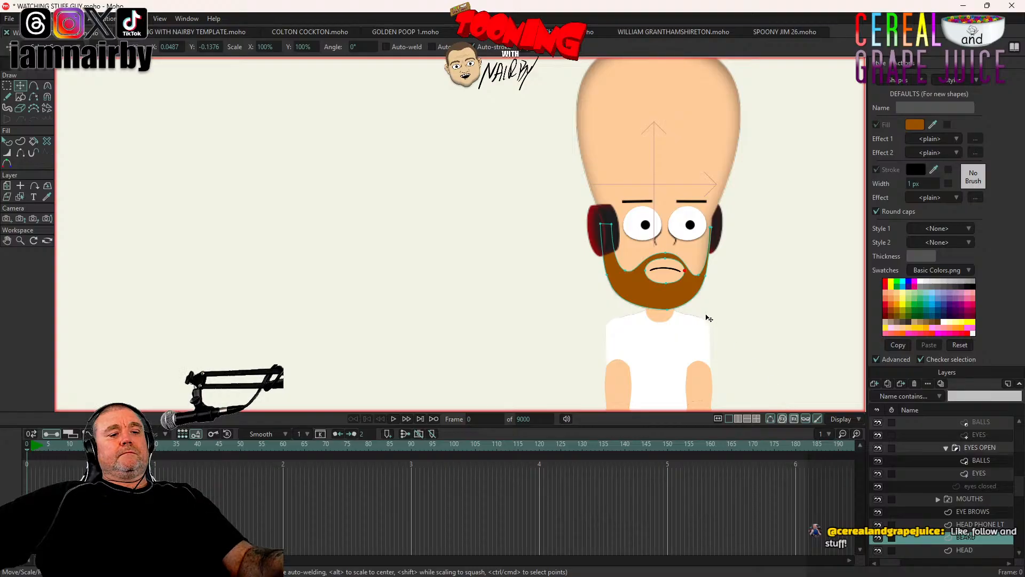
{"action": "key", "text": "ctrl+r"}
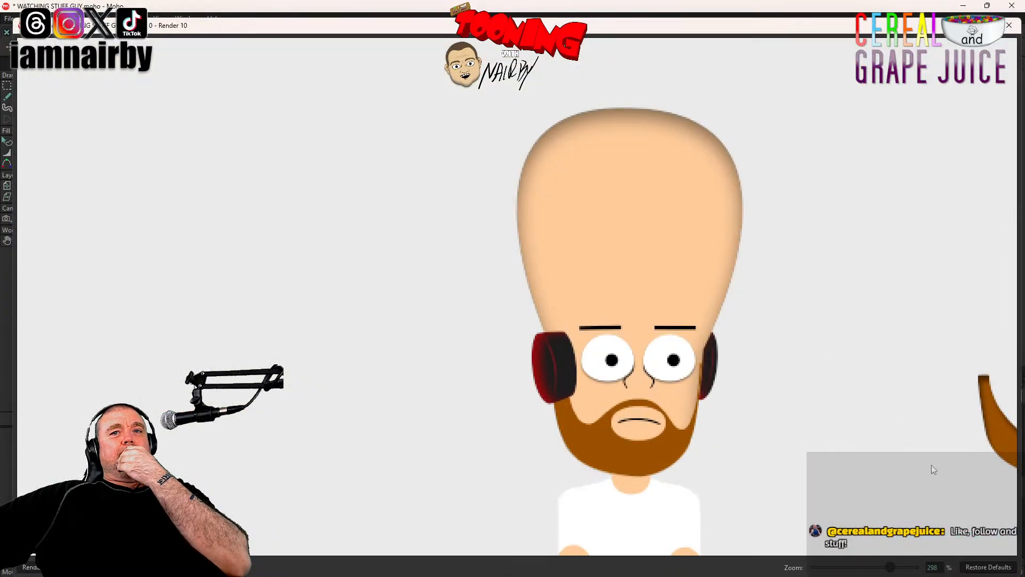
{"action": "left_click", "coordinate": [986, 569]}
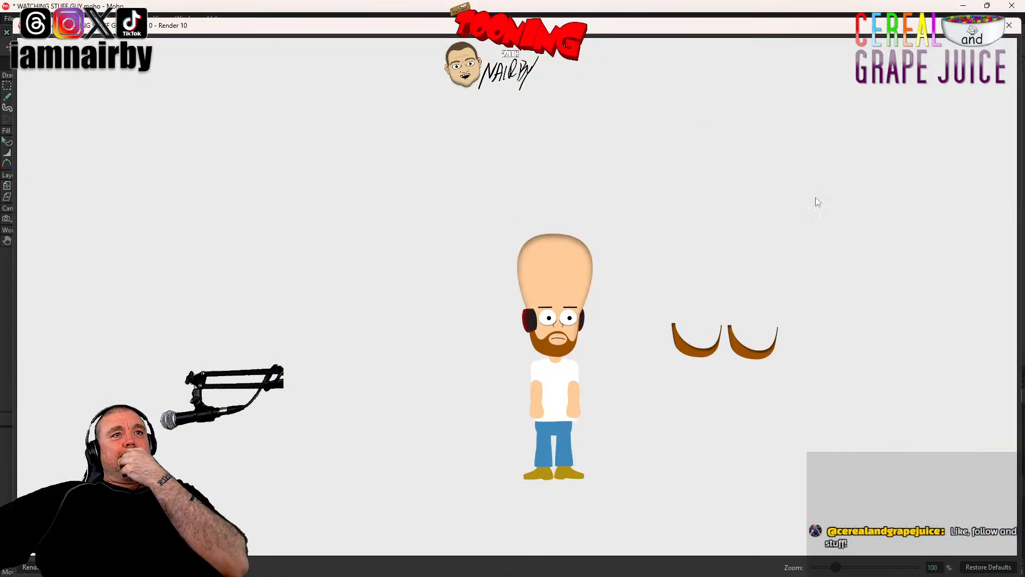
{"action": "left_click", "coordinate": [1010, 25]}
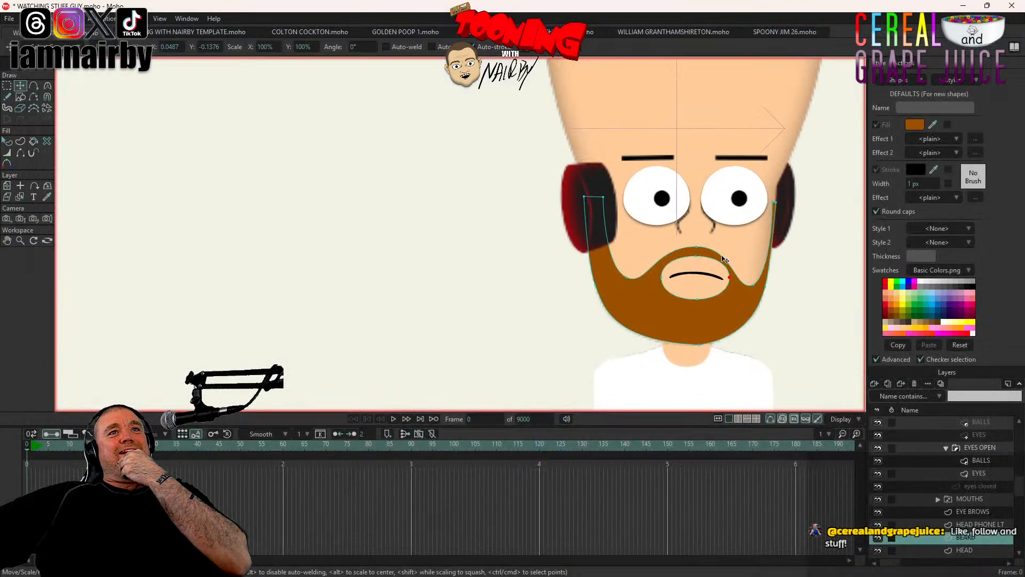
Step: Raise the beard's right cheek point slightly
{"action": "left_click_drag", "start_coordinate": [577, 205], "coordinate": [419, 227]}
{"action": "scroll", "coordinate": [743, 346], "scroll_direction": "up", "scroll_amount": 2}
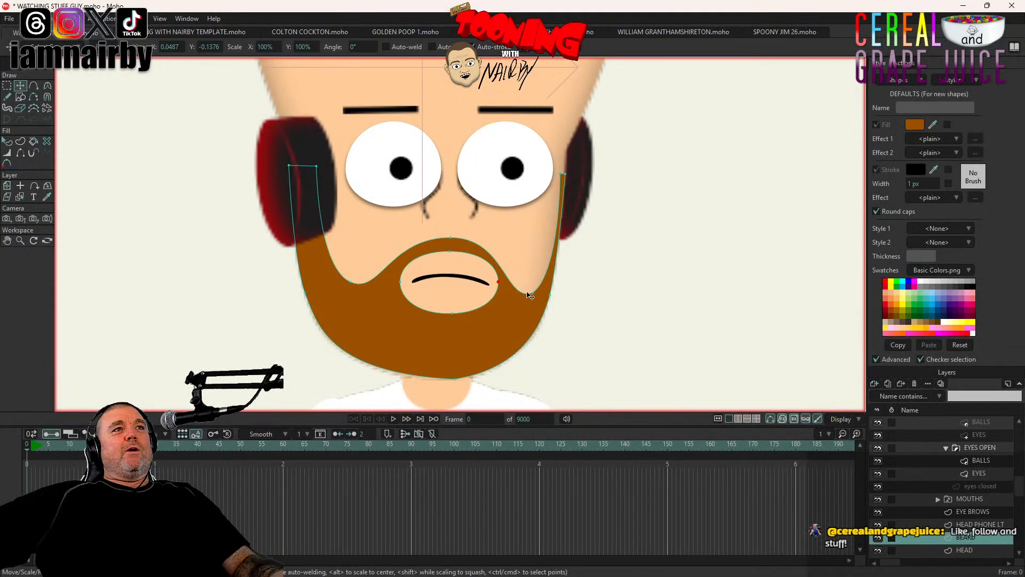
{"action": "left_click_drag", "start_coordinate": [536, 288], "coordinate": [537, 287]}
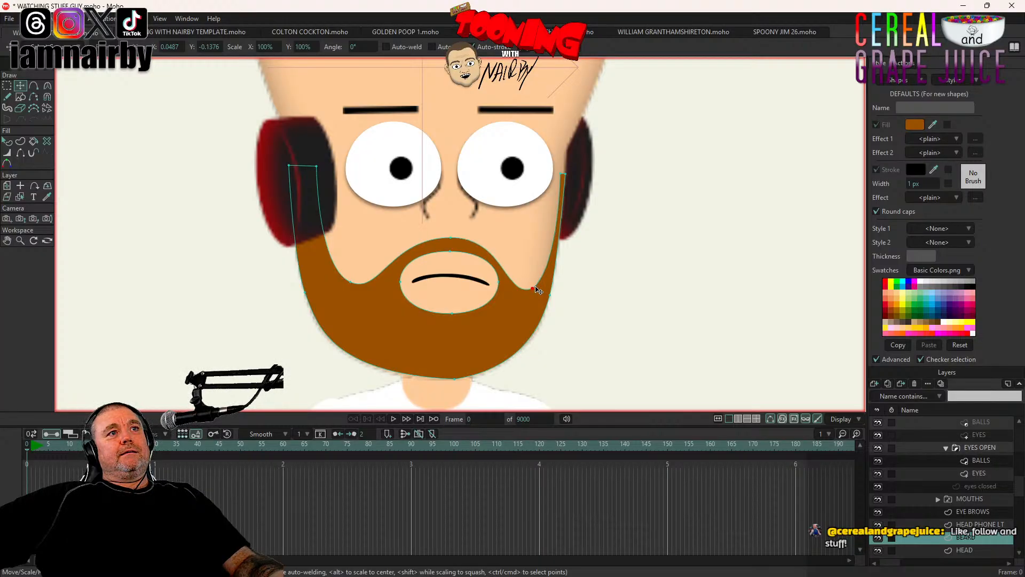
Step: Change the beard shape's fill colour from brown to dark grey
{"action": "left_click", "coordinate": [7, 141]}
{"action": "left_click", "coordinate": [448, 350]}
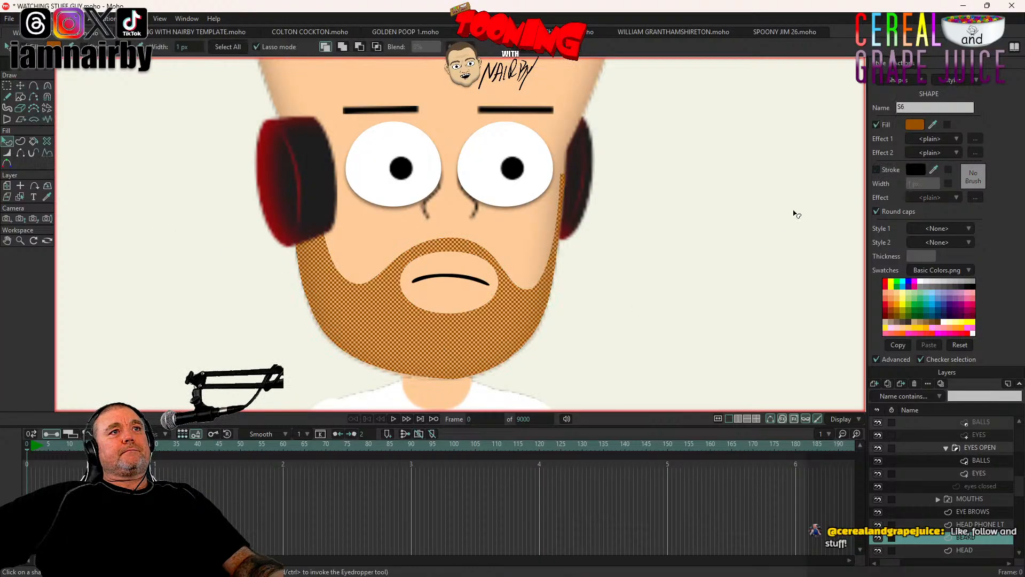
{"action": "left_click", "coordinate": [916, 126]}
{"action": "mouse_move", "coordinate": [769, 224]}
{"action": "left_mouse_down"}
{"action": "mouse_move", "coordinate": [727, 274]}
{"action": "mouse_move", "coordinate": [680, 302]}
{"action": "mouse_move", "coordinate": [667, 308]}
{"action": "mouse_move", "coordinate": [662, 282]}
{"action": "mouse_move", "coordinate": [640, 399]}
{"action": "mouse_move", "coordinate": [636, 318]}
{"action": "left_mouse_up"}
{"action": "left_click", "coordinate": [866, 369]}
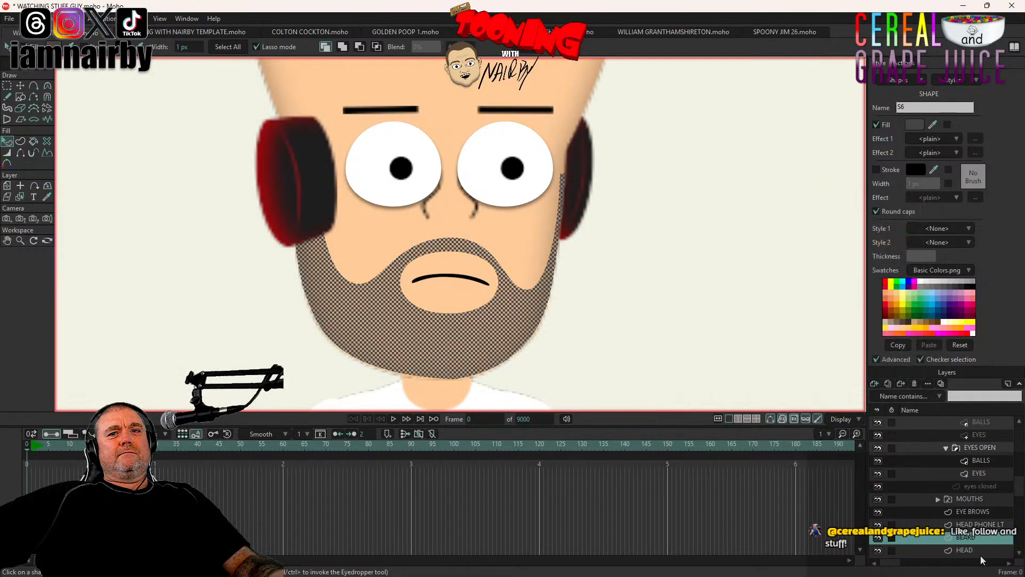
Step: Set the BEARD layer's opacity to 20% and preview the render
{"action": "double_click", "coordinate": [966, 536]}
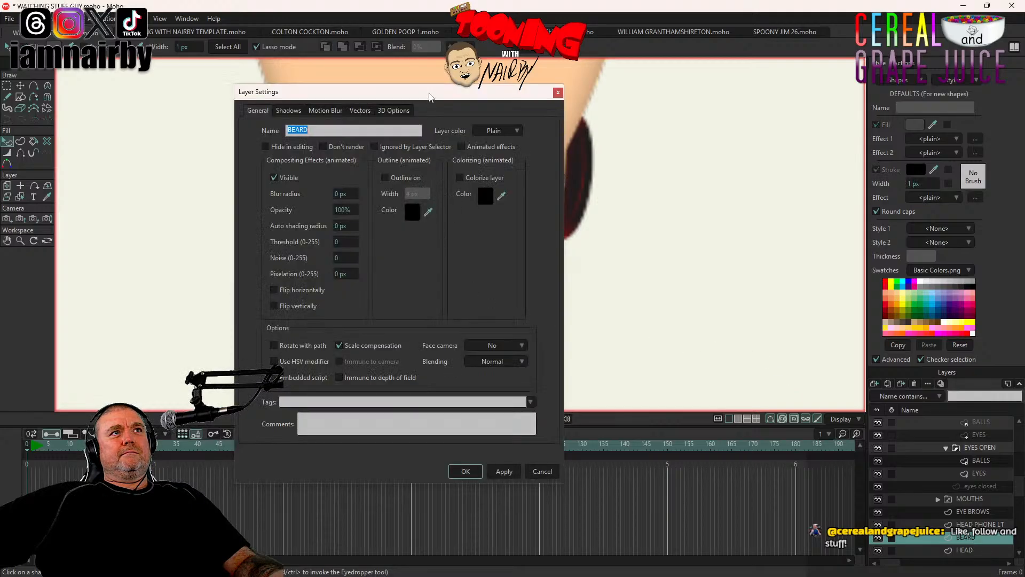
{"action": "left_click_drag", "start_coordinate": [429, 97], "coordinate": [857, 119]}
{"action": "left_click_drag", "start_coordinate": [781, 233], "coordinate": [375, 260]}
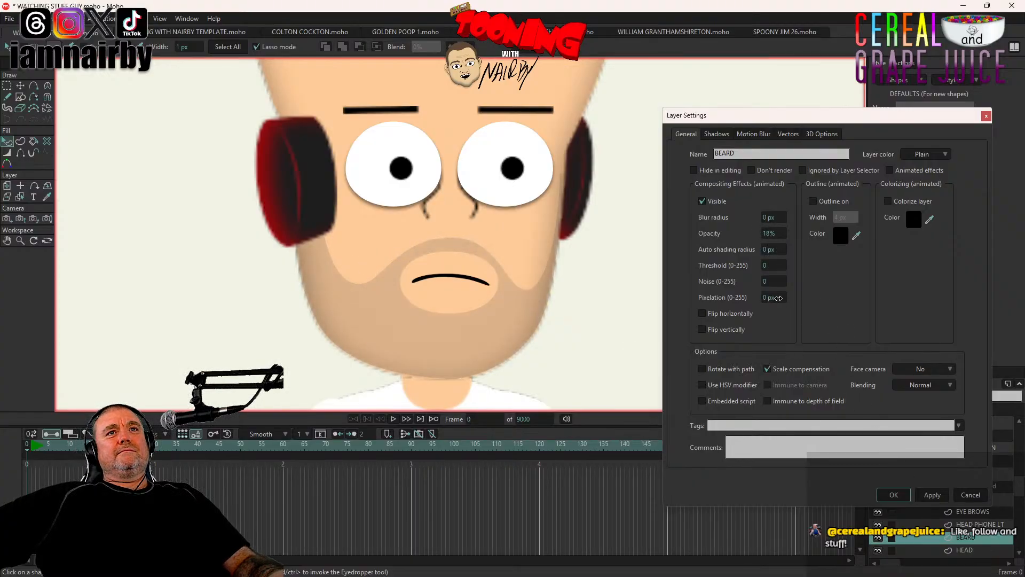
{"action": "left_click", "coordinate": [780, 236]}
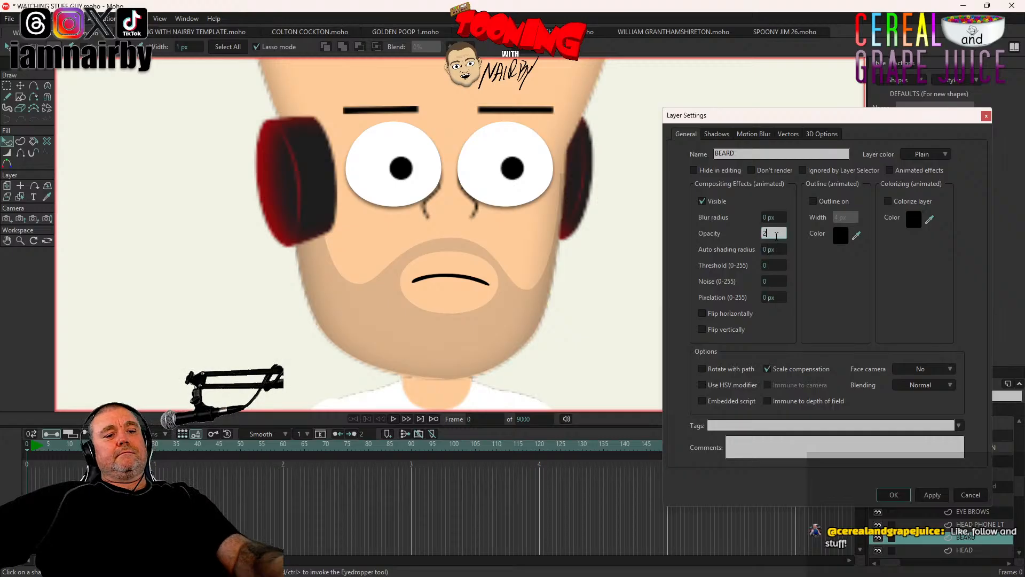
{"action": "type", "text": "20"}
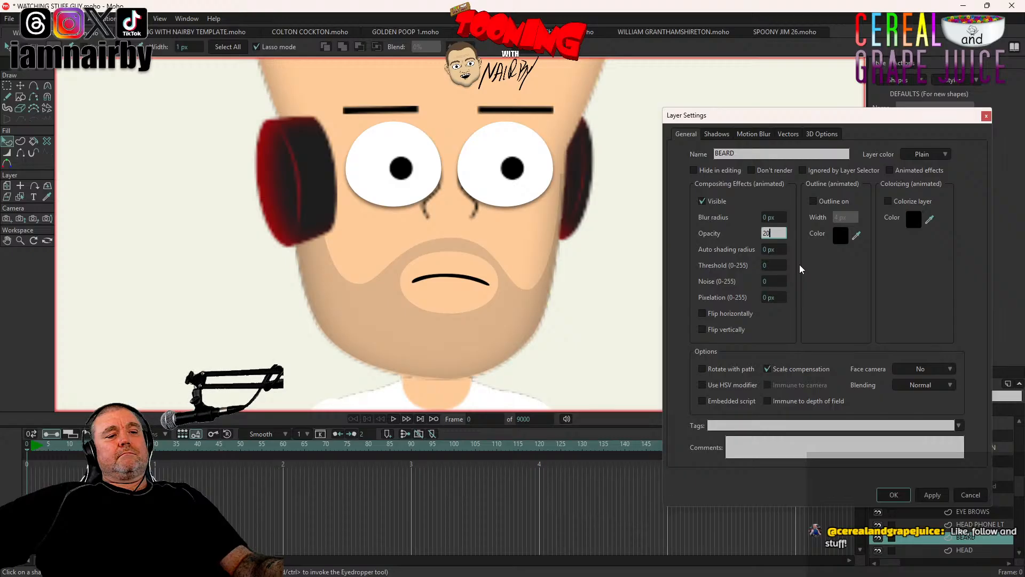
{"action": "key", "text": "Tab"}
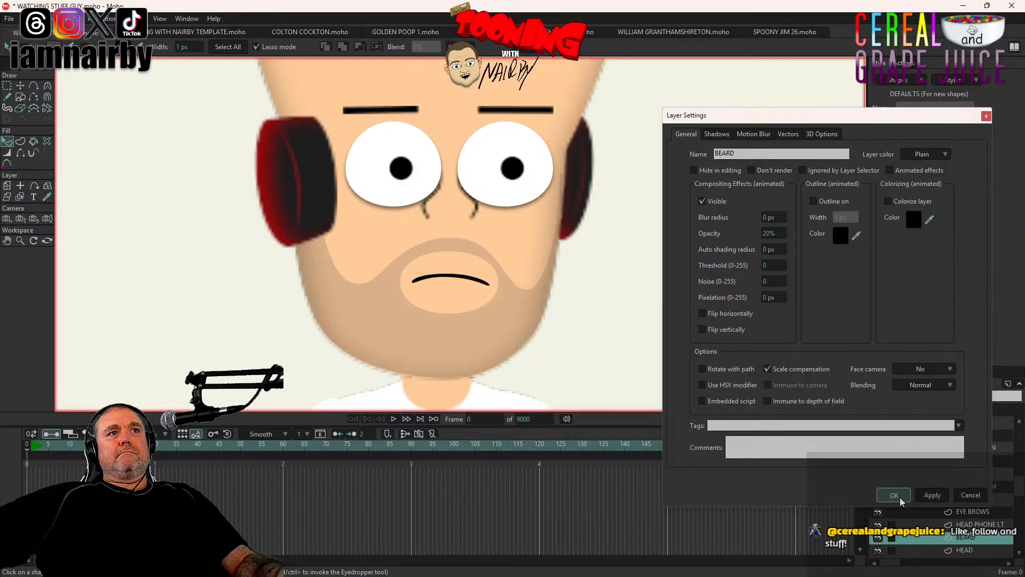
{"action": "left_click", "coordinate": [897, 496]}
{"action": "key", "text": "ctrl+r"}
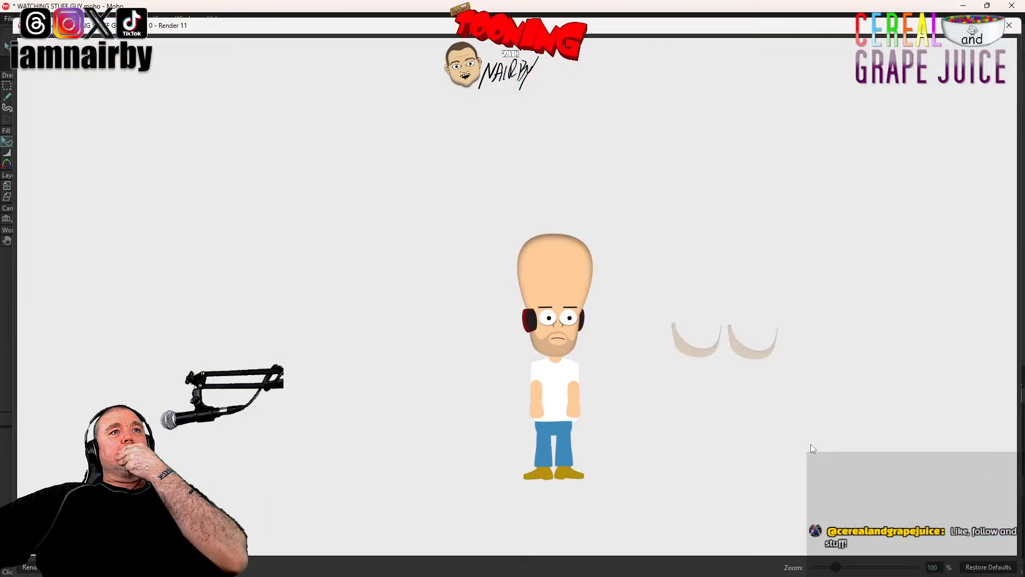
{"action": "left_click", "coordinate": [1007, 27]}
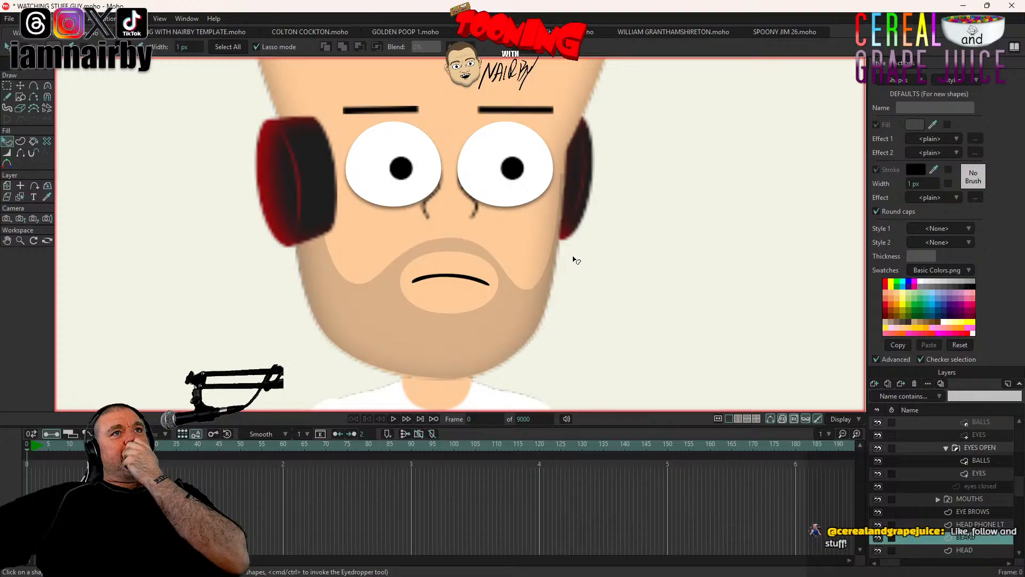
Step: Nudge the right sideburn's outer top corner slightly inward, away from the right headphone
{"action": "left_click", "coordinate": [20, 85]}
{"action": "scroll", "coordinate": [550, 227], "scroll_direction": "up", "scroll_amount": 3}
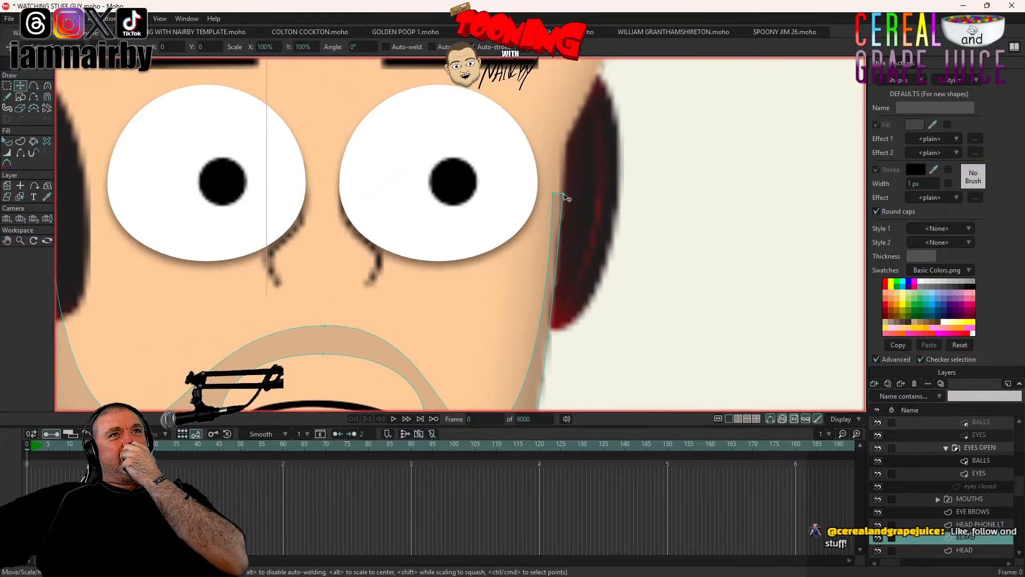
{"action": "left_click_drag", "start_coordinate": [566, 198], "coordinate": [564, 198]}
{"action": "scroll", "coordinate": [634, 222], "scroll_direction": "down", "scroll_amount": 5}
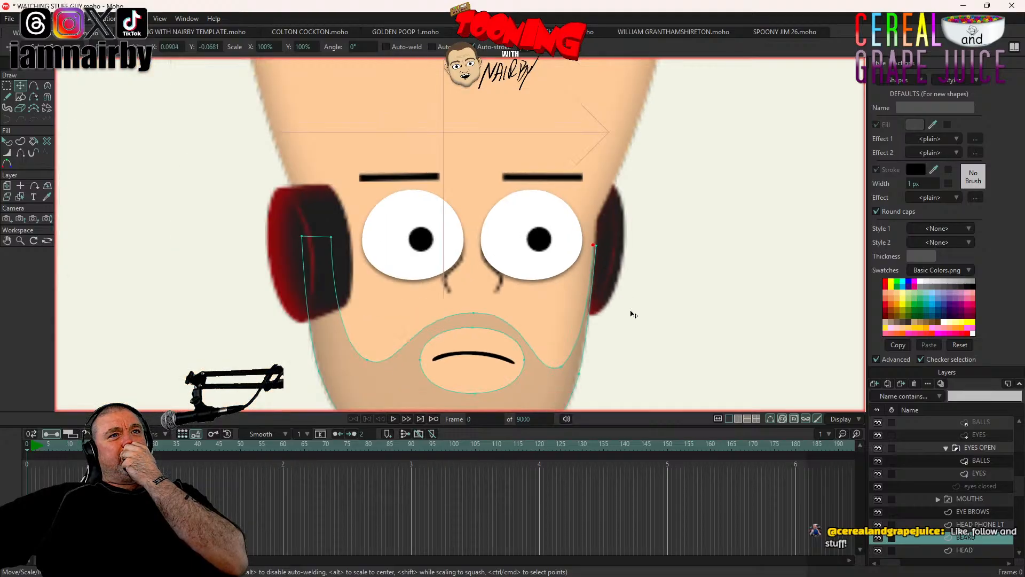
{"action": "scroll", "coordinate": [633, 221], "scroll_direction": "down", "scroll_amount": 3}
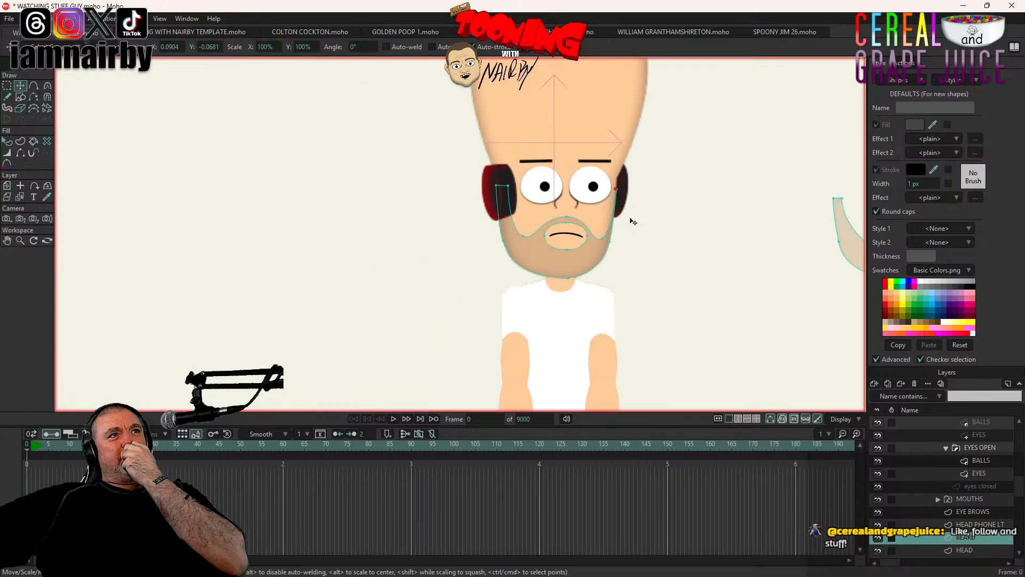
Step: Zoom the camera in on the character to a focal length of about 160 and inspect the head in a render preview
{"action": "scroll", "coordinate": [634, 222], "scroll_direction": "down", "scroll_amount": 6}
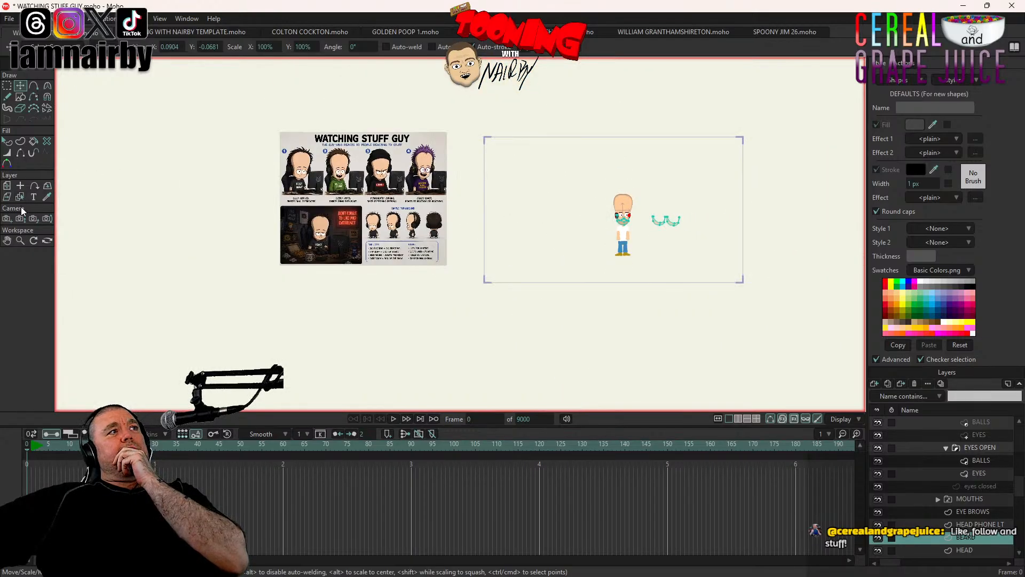
{"action": "left_click", "coordinate": [20, 220]}
{"action": "left_click_drag", "start_coordinate": [590, 314], "coordinate": [624, 376]}
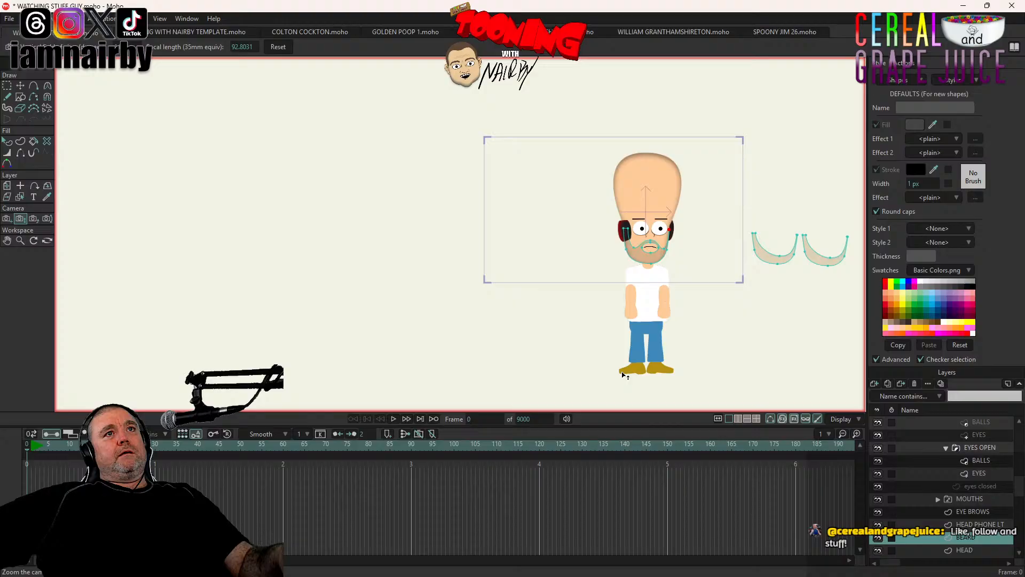
{"action": "key", "text": "ctrl+r"}
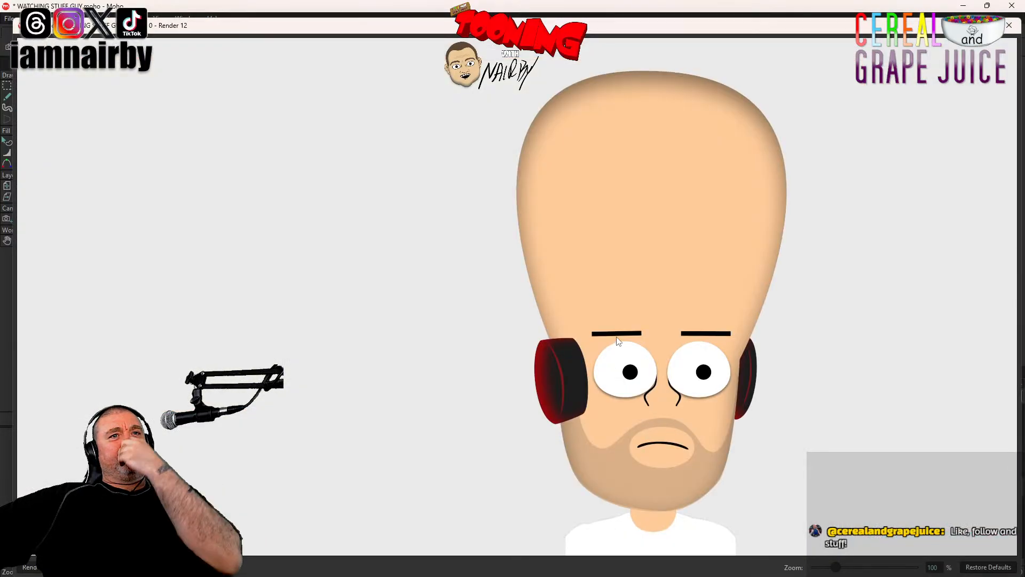
{"action": "left_click_drag", "start_coordinate": [694, 428], "coordinate": [626, 300]}
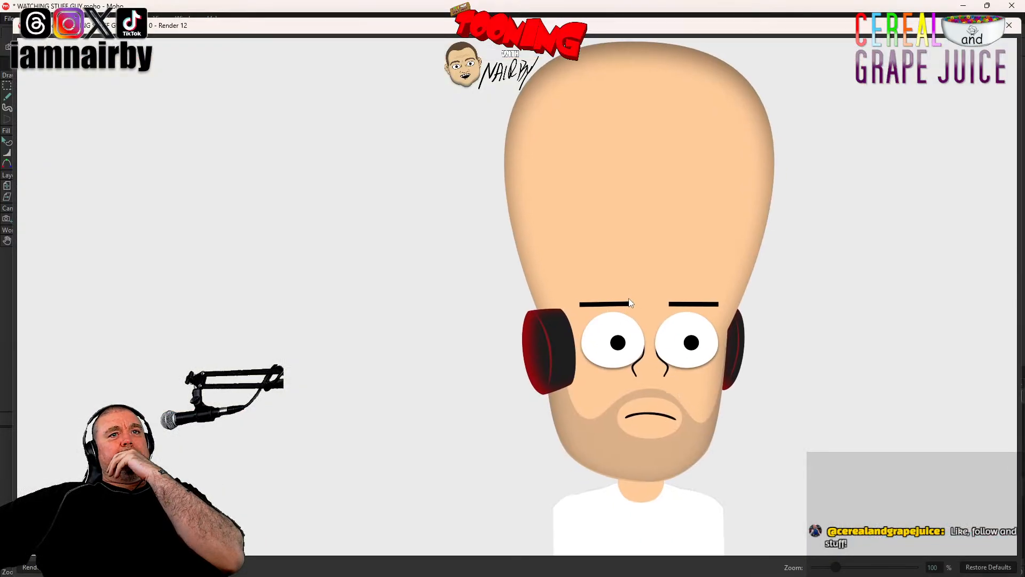
{"action": "left_click", "coordinate": [1009, 25]}
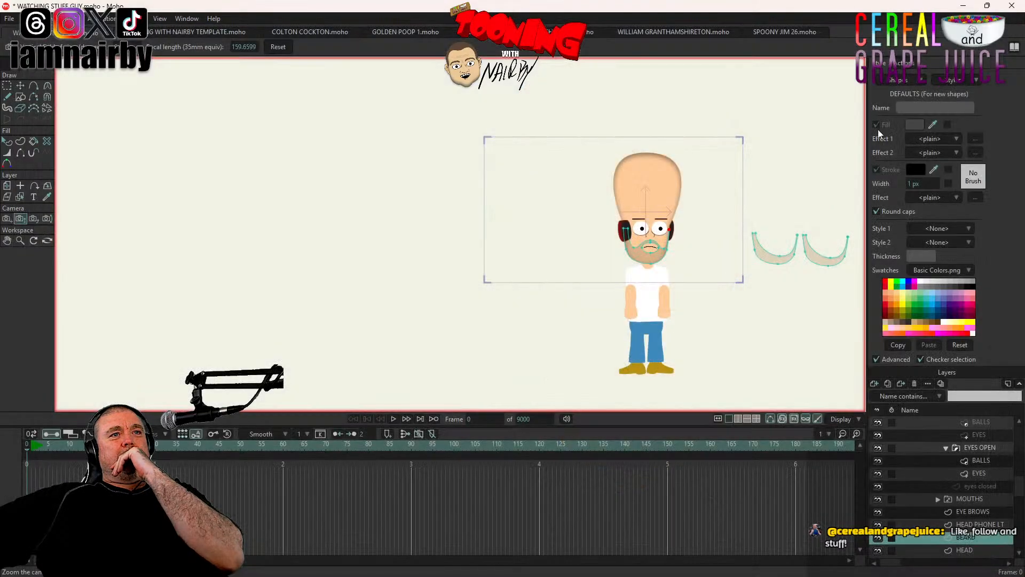
Step: Switch the MOUTHS layer to the open mouth with teeth to check it against the beard's mouth hole
{"action": "right_click", "coordinate": [938, 503]}
{"action": "left_click", "coordinate": [971, 452]}
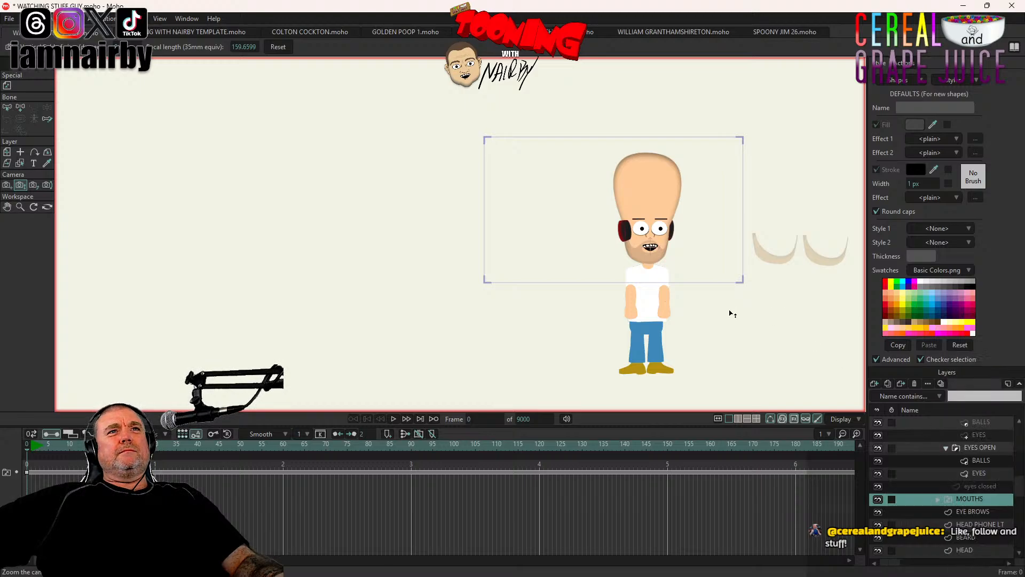
{"action": "scroll", "coordinate": [651, 244], "scroll_direction": "up", "scroll_amount": 9}
{"action": "scroll", "coordinate": [644, 253], "scroll_direction": "up", "scroll_amount": 2}
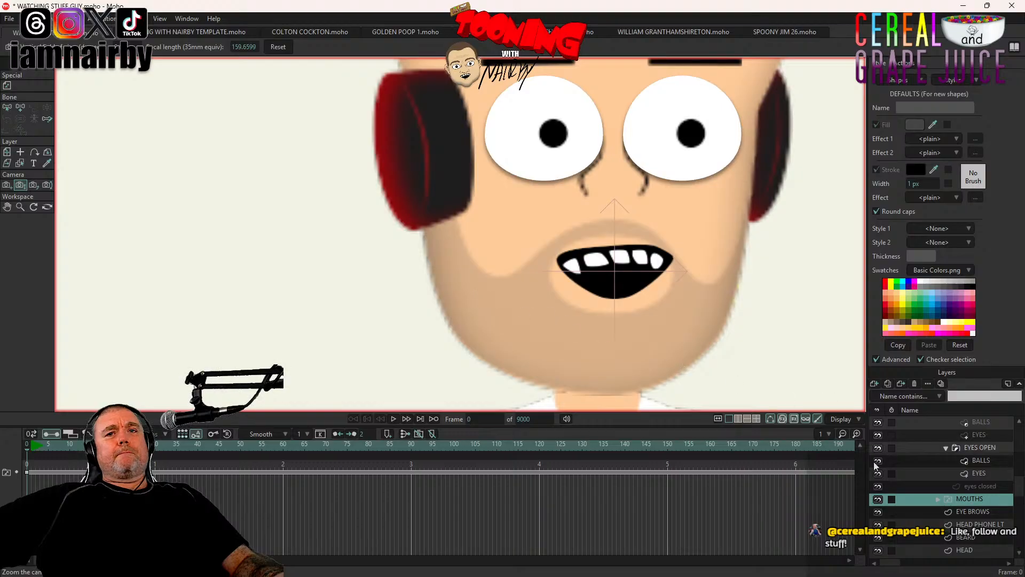
Step: Select the BEARD layer and bring the whole head into view
{"action": "scroll", "coordinate": [967, 512], "scroll_direction": "down", "scroll_amount": 2}
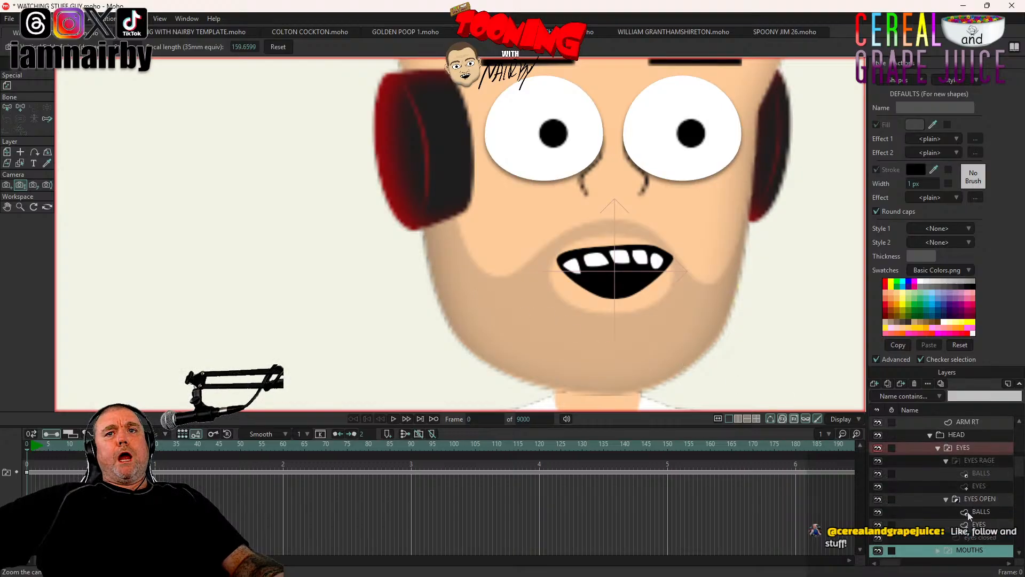
{"action": "left_click", "coordinate": [965, 513]}
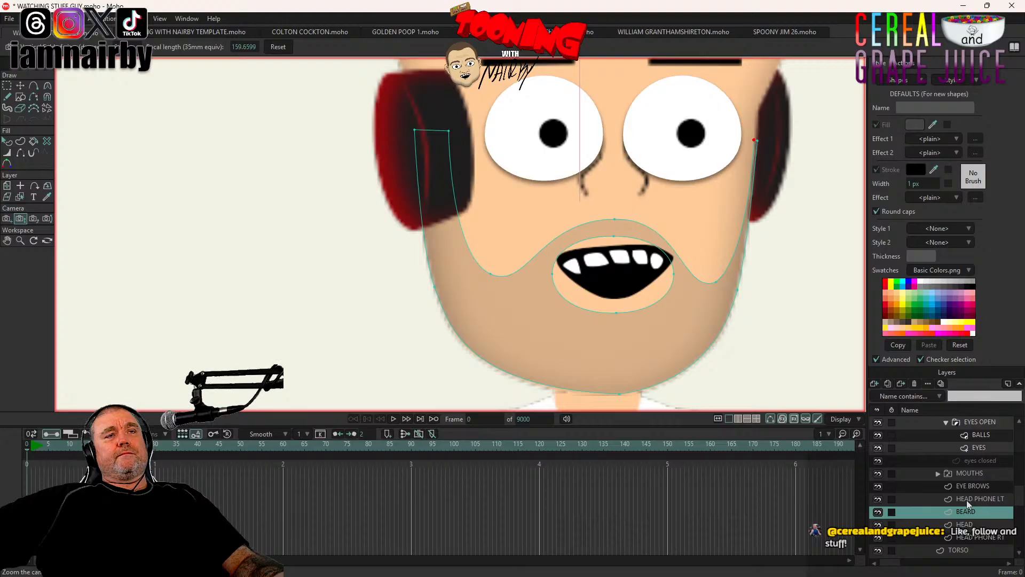
{"action": "scroll", "coordinate": [516, 305], "scroll_direction": "down", "scroll_amount": 5}
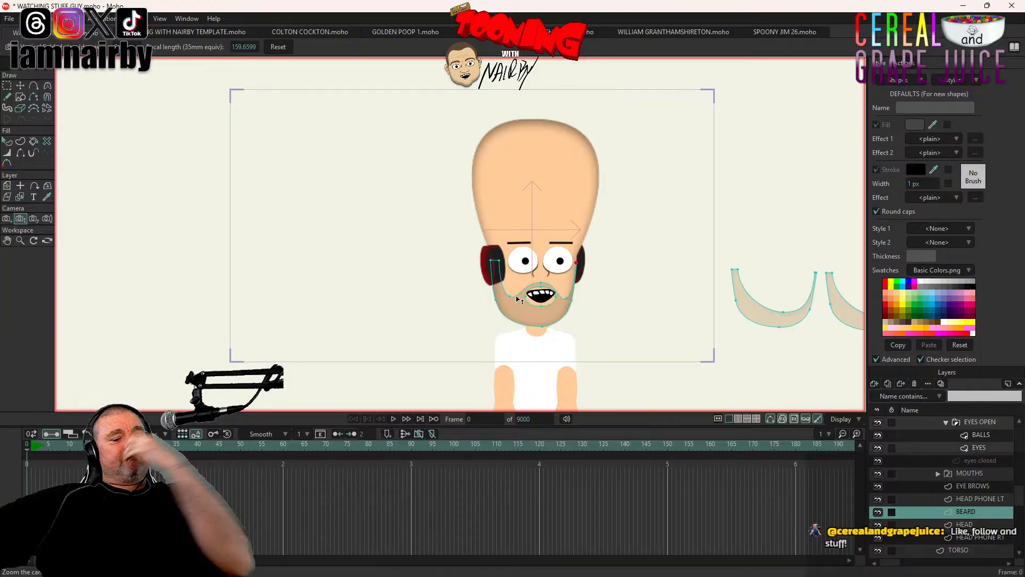
Step: Lengthen the right curve handle of the moustache's top centre point on the beard and check the shape in a render preview
{"action": "key", "text": "ctrl+r"}
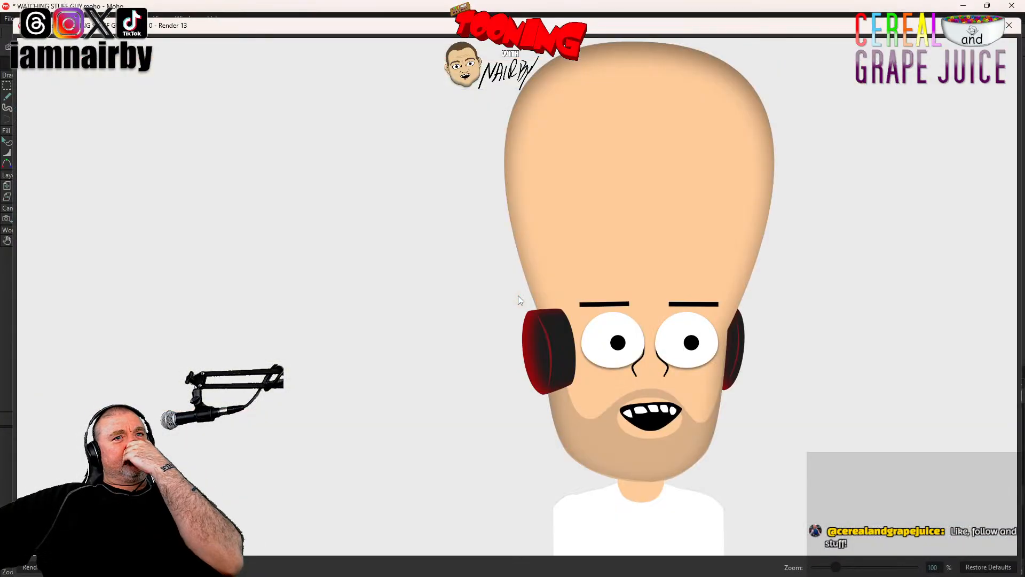
{"action": "left_click", "coordinate": [1009, 25]}
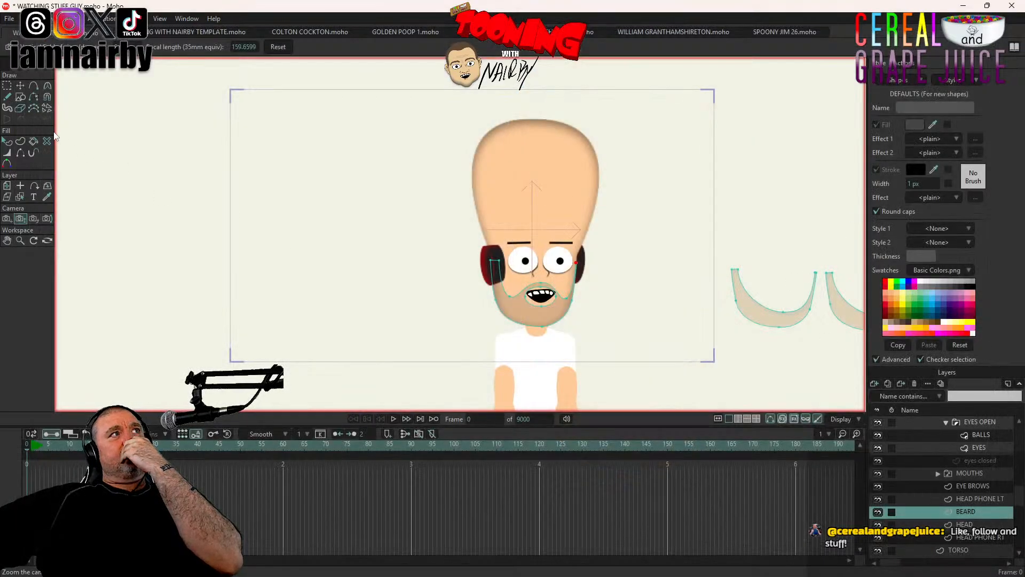
{"action": "left_click", "coordinate": [20, 85]}
{"action": "scroll", "coordinate": [558, 270], "scroll_direction": "up", "scroll_amount": 3}
{"action": "scroll", "coordinate": [578, 307], "scroll_direction": "up", "scroll_amount": 2}
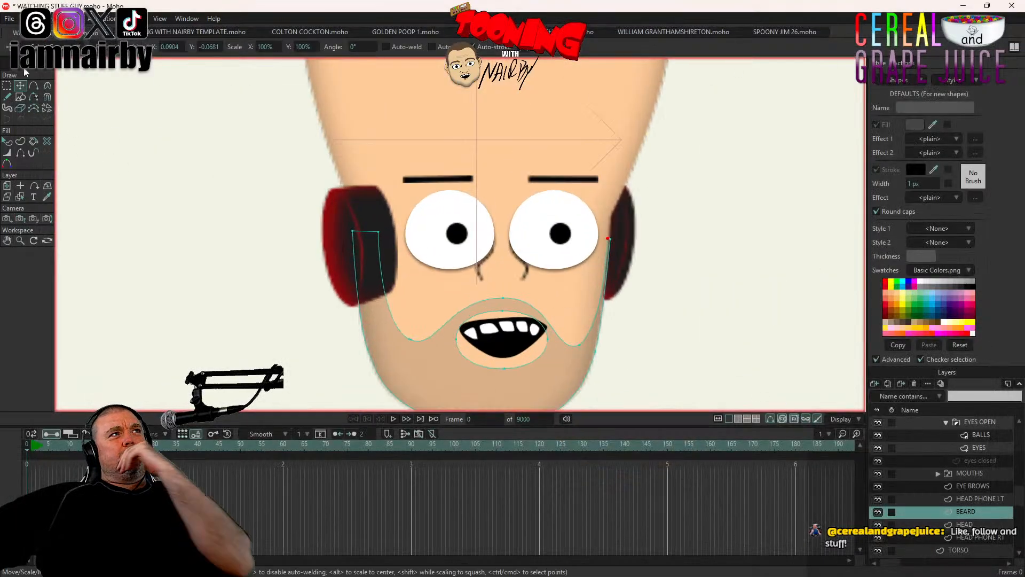
{"action": "key", "text": "c"}
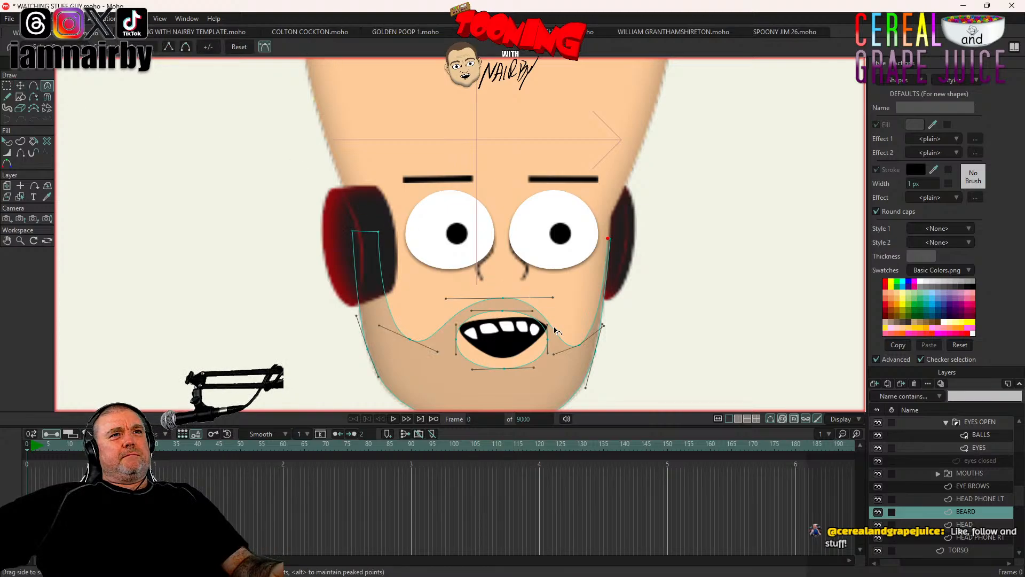
{"action": "left_click_drag", "start_coordinate": [556, 298], "coordinate": [569, 303]}
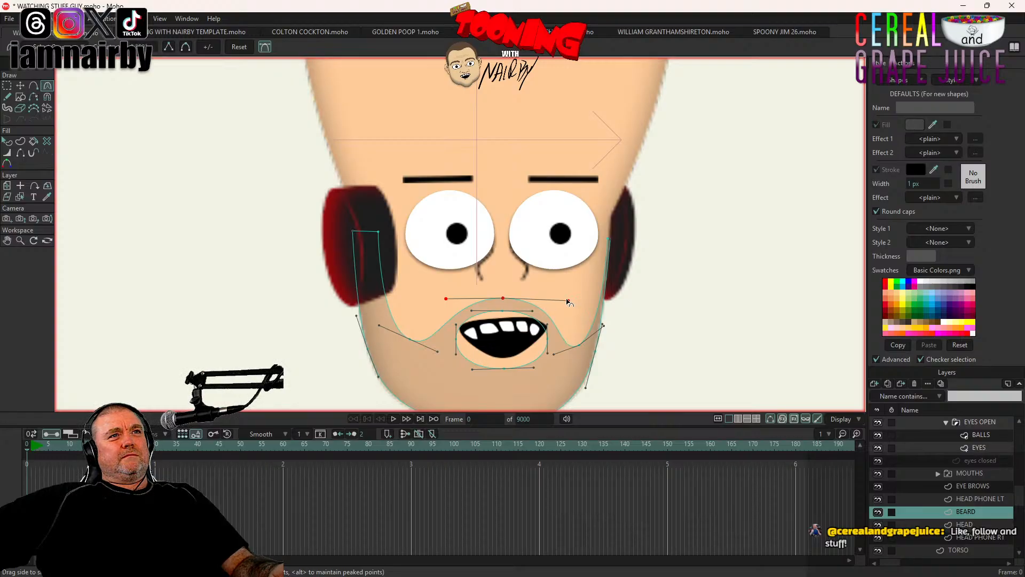
{"action": "key", "text": "ctrl+r"}
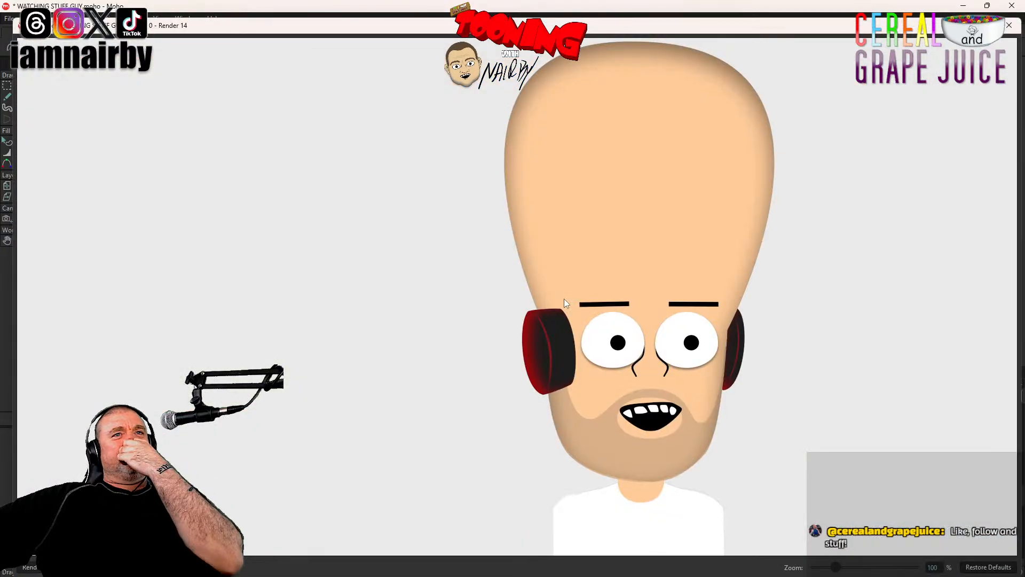
{"action": "left_click", "coordinate": [1009, 26]}
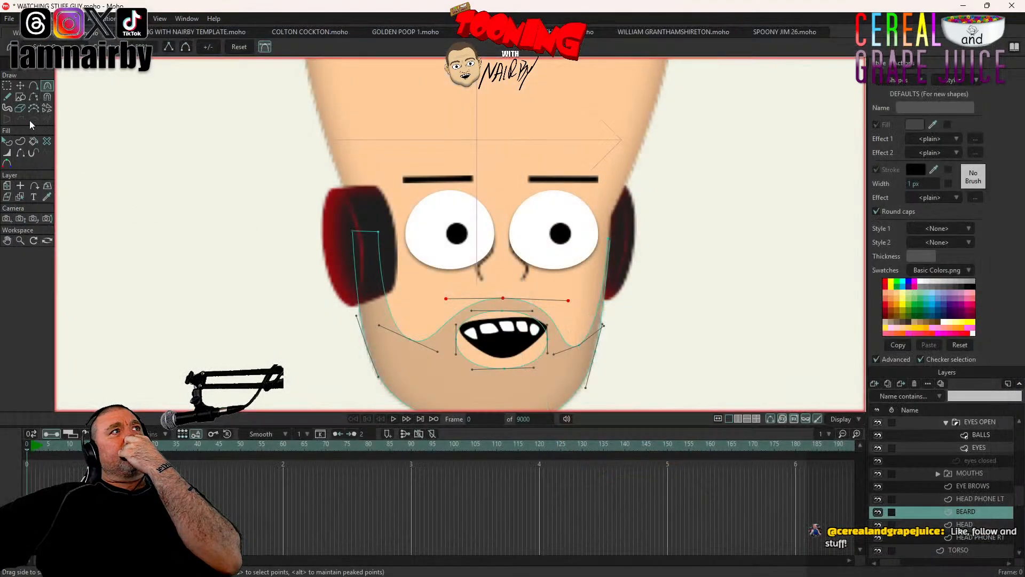
Step: Raise the moustache's top centre point closer to the nose and check the fuller moustache in a render preview
{"action": "scroll", "coordinate": [527, 357], "scroll_direction": "up", "scroll_amount": 3}
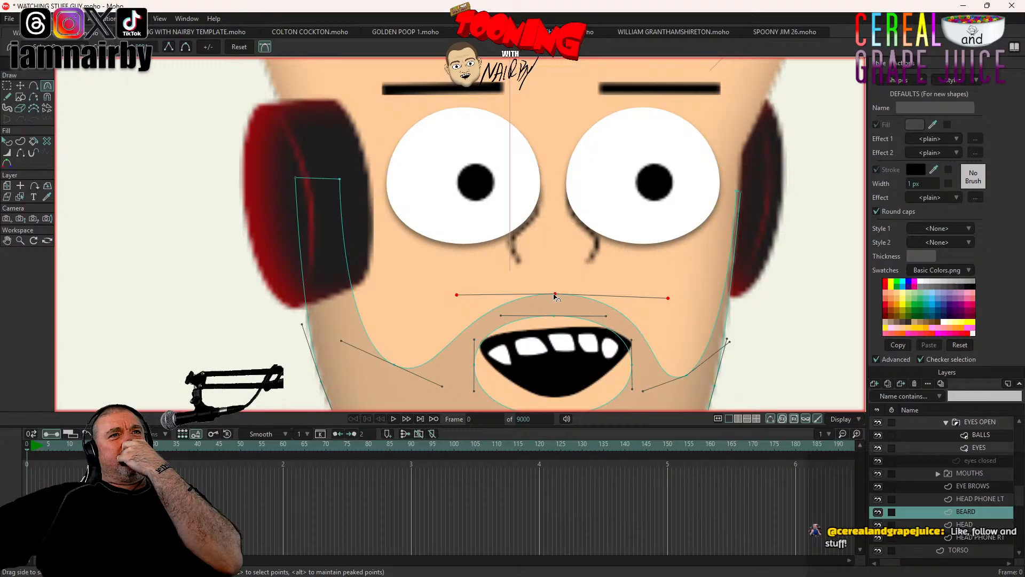
{"action": "left_click", "coordinate": [20, 86]}
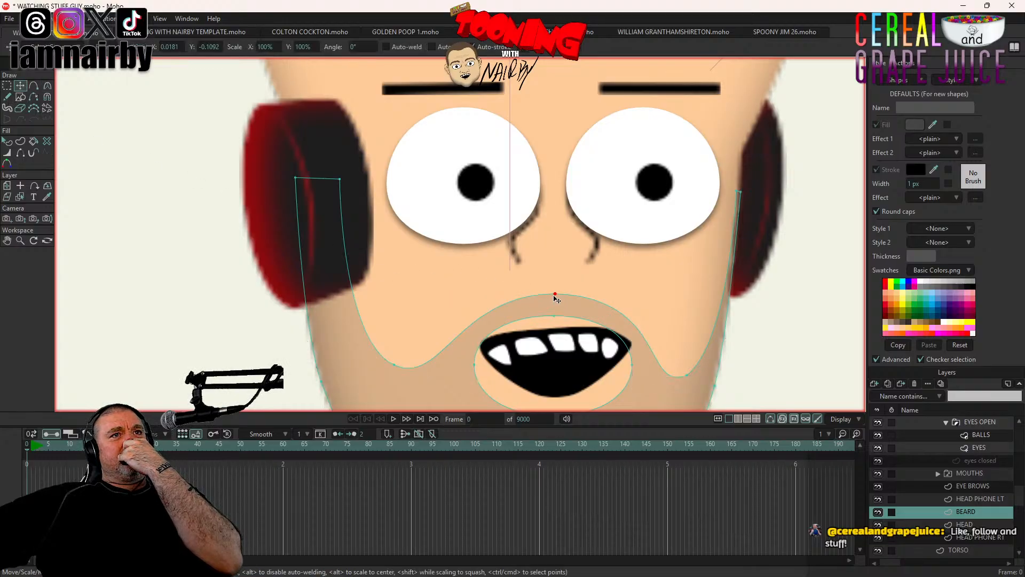
{"action": "left_click_drag", "start_coordinate": [558, 297], "coordinate": [558, 267]}
{"action": "key", "text": "ctrl+r"}
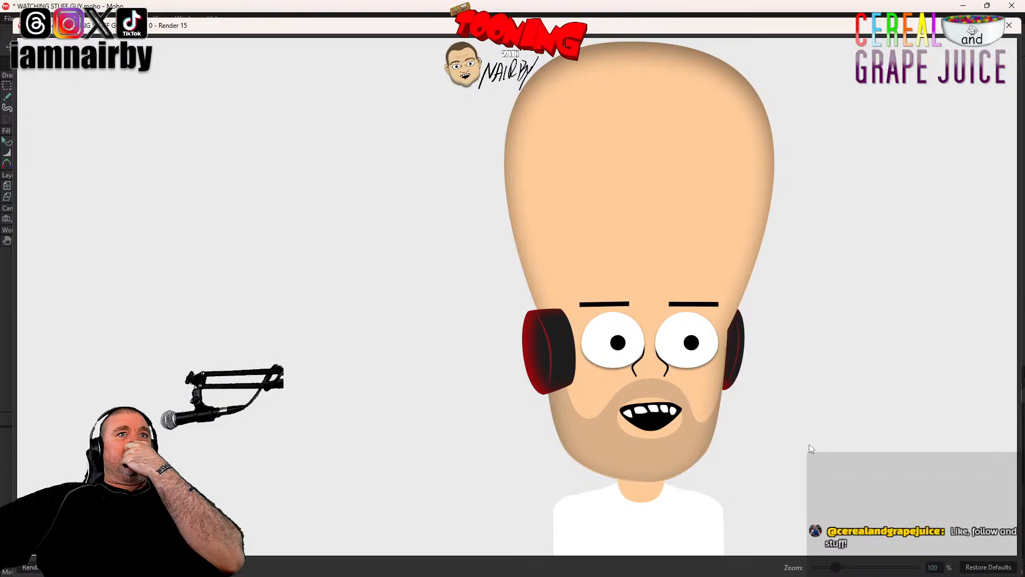
{"action": "left_click", "coordinate": [1009, 26]}
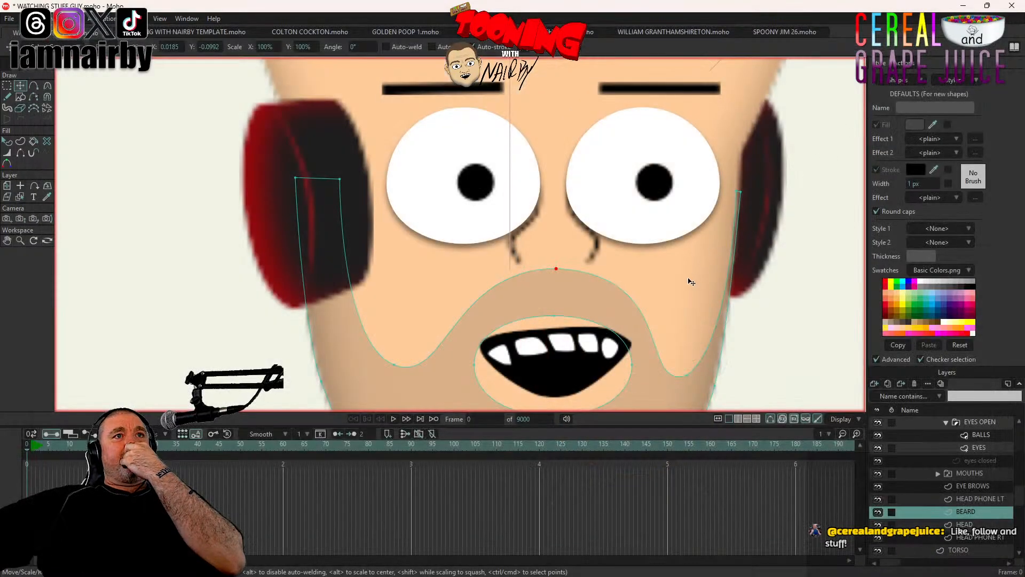
Step: Reset the camera zoom to its default focal length and inspect the full character in a render preview
{"action": "left_click", "coordinate": [20, 219]}
{"action": "left_click", "coordinate": [278, 47]}
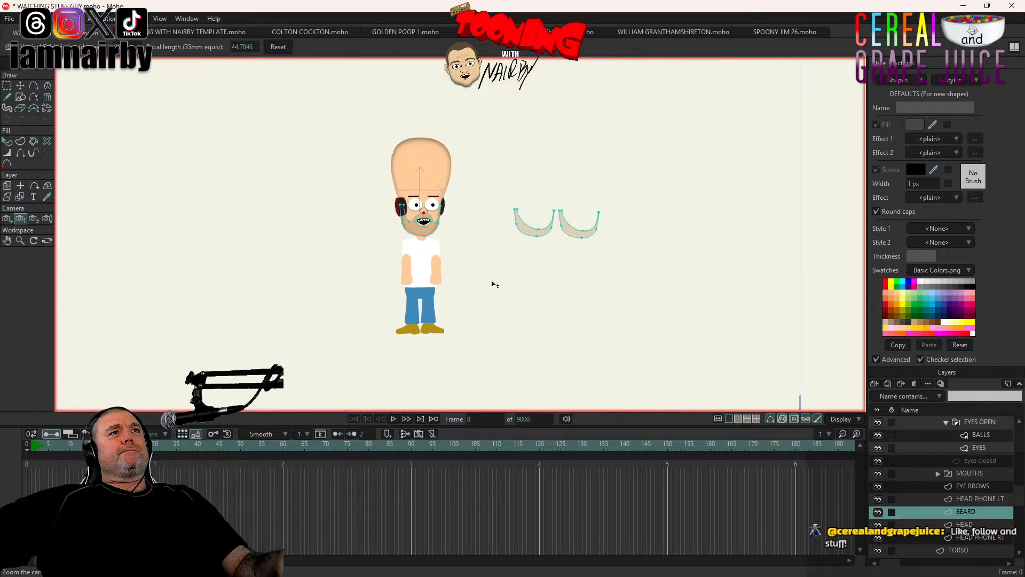
{"action": "key", "text": "ctrl+r"}
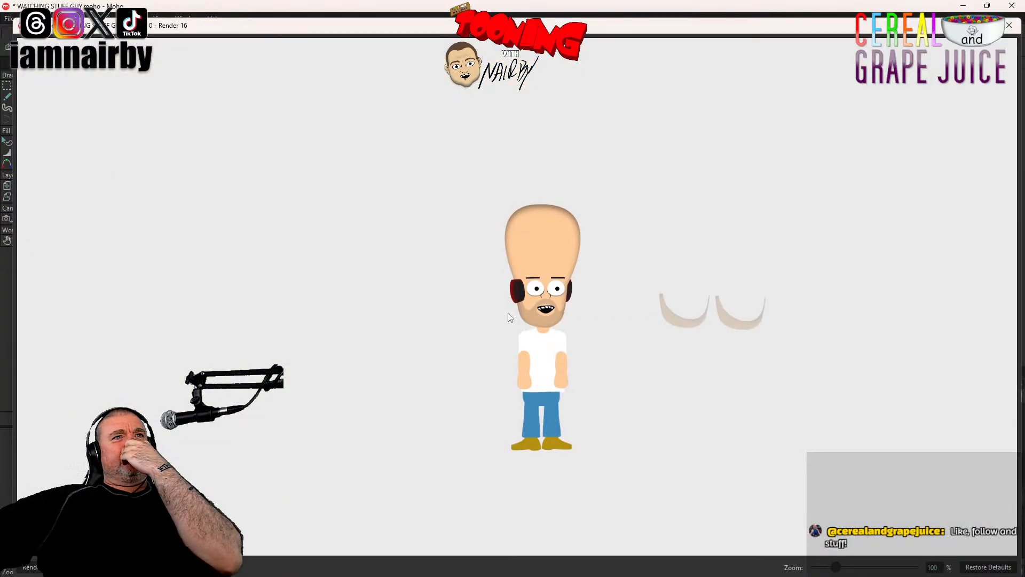
{"action": "left_click", "coordinate": [1013, 30]}
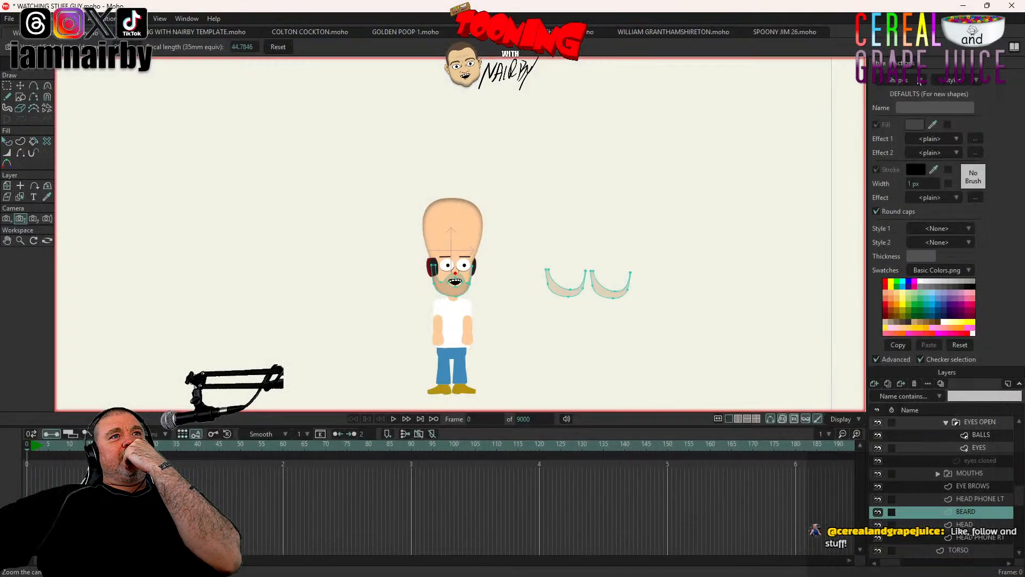
Step: Delete the two spare crescent beard shapes beside the character on the BEARD layer
{"action": "scroll", "coordinate": [539, 243], "scroll_direction": "up", "scroll_amount": 4}
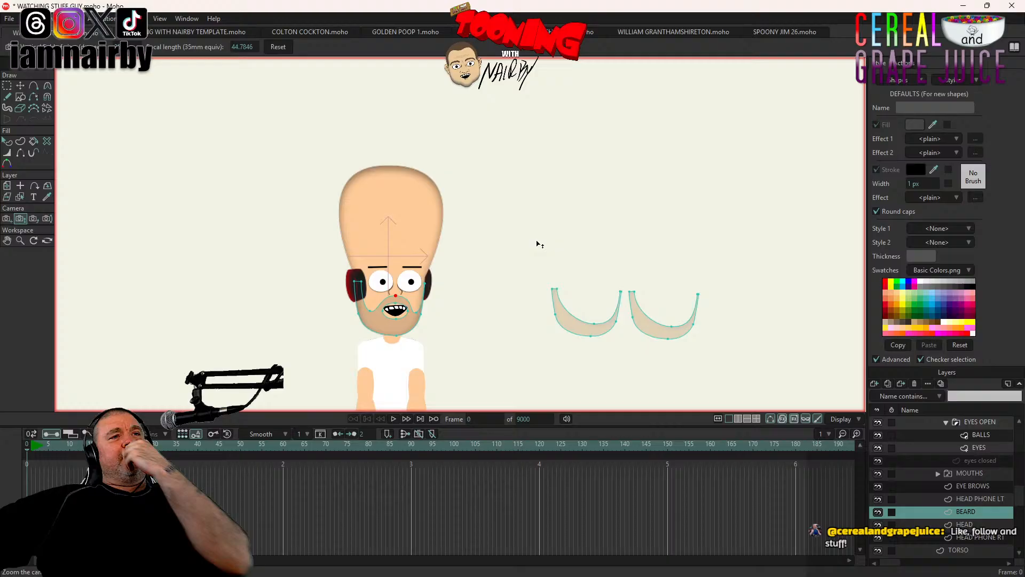
{"action": "left_click", "coordinate": [20, 85]}
{"action": "left_click", "coordinate": [592, 348]}
{"action": "left_click", "coordinate": [664, 331], "text": "shift"}
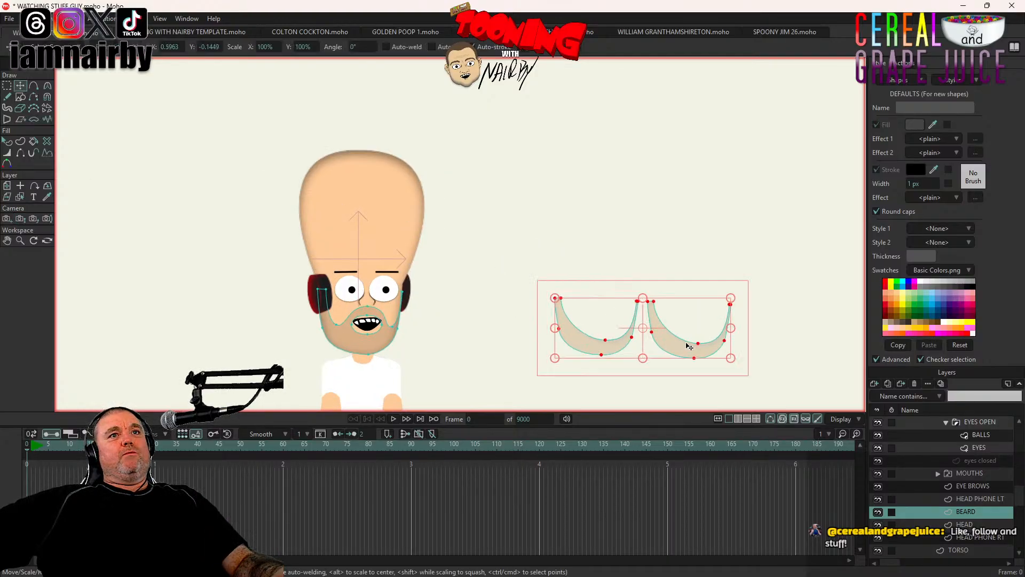
{"action": "key", "text": "Delete"}
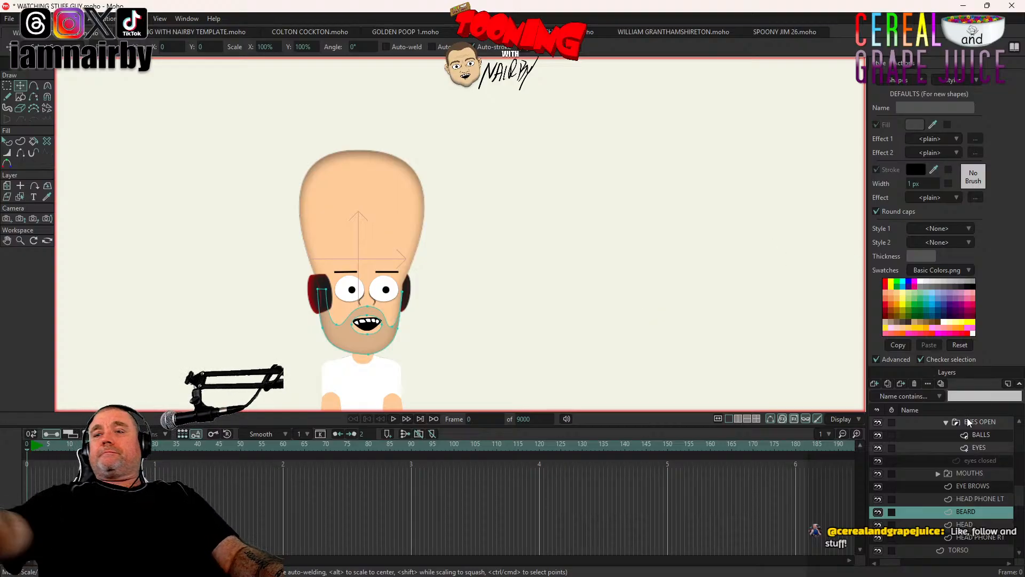
Step: Centre all the beard's points on the layer origin by setting their position to X 0 and Y 0
{"action": "scroll", "coordinate": [207, 221], "scroll_direction": "down", "scroll_amount": 5}
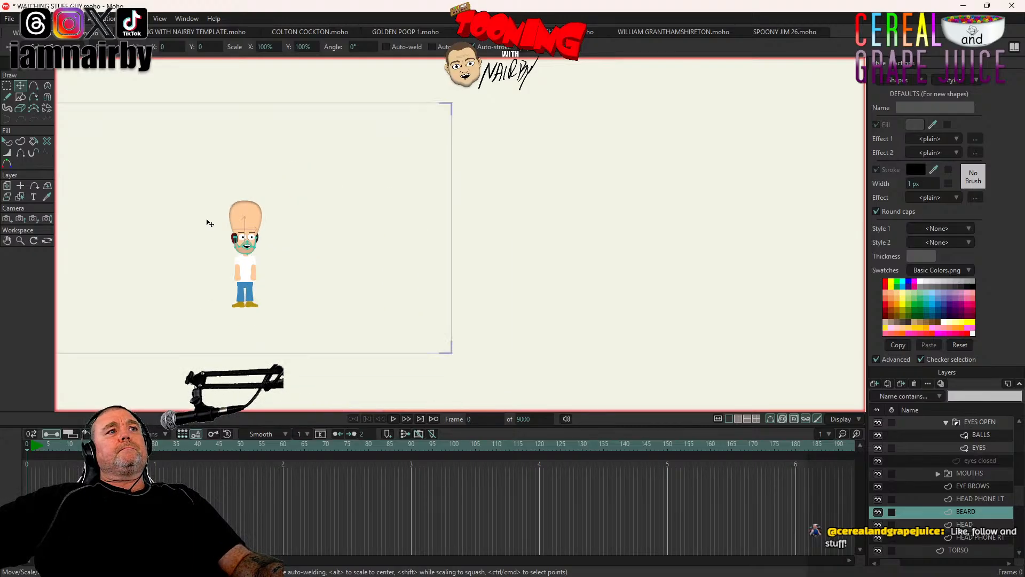
{"action": "left_click", "coordinate": [22, 88]}
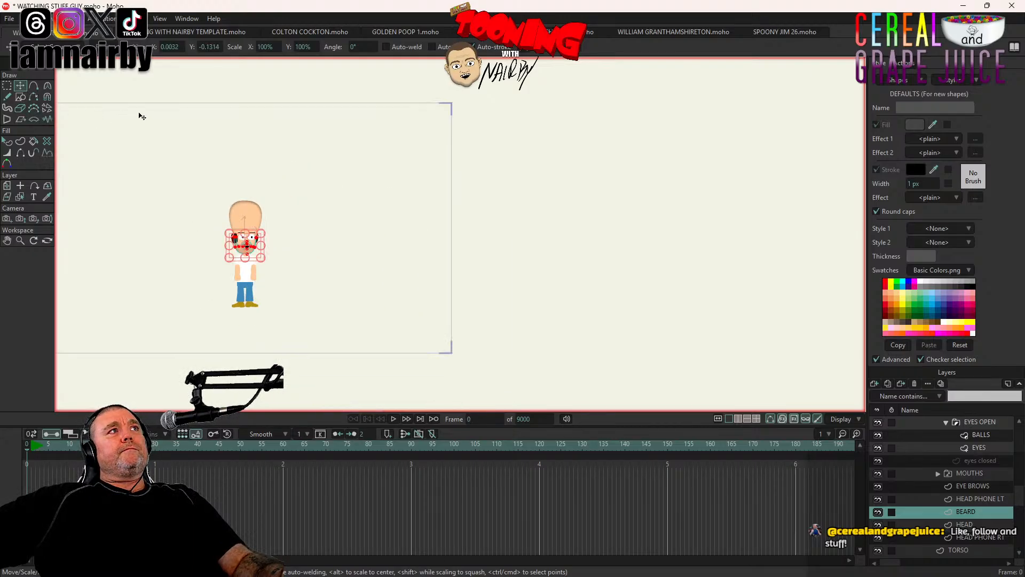
{"action": "scroll", "coordinate": [262, 257], "scroll_direction": "up", "scroll_amount": 5}
{"action": "left_click_drag", "start_coordinate": [261, 258], "coordinate": [388, 275]}
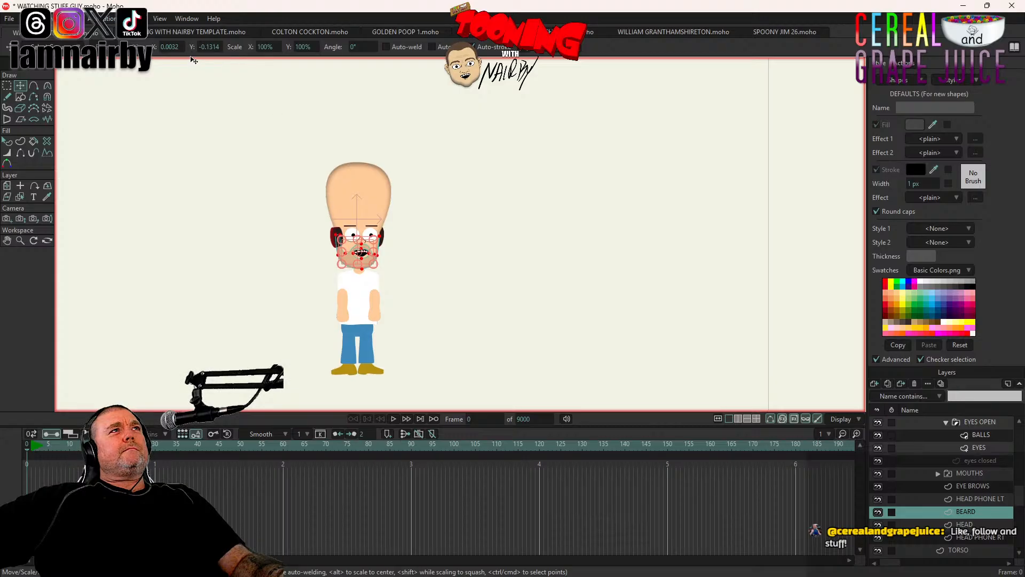
{"action": "left_click", "coordinate": [176, 47]}
{"action": "type", "text": "0"}
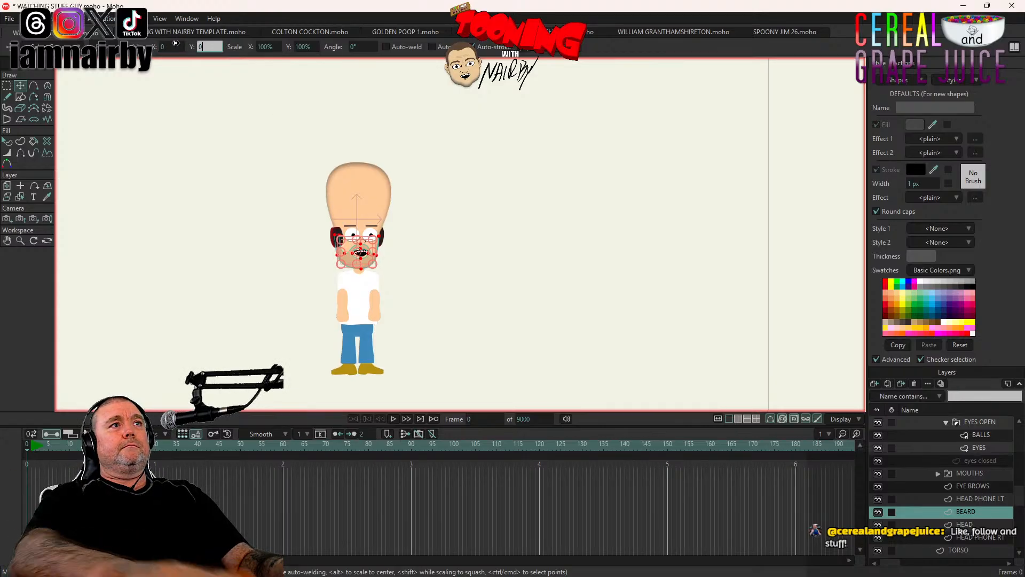
{"action": "key", "text": "Tab"}
{"action": "type", "text": "0"}
{"action": "key", "text": "Return"}
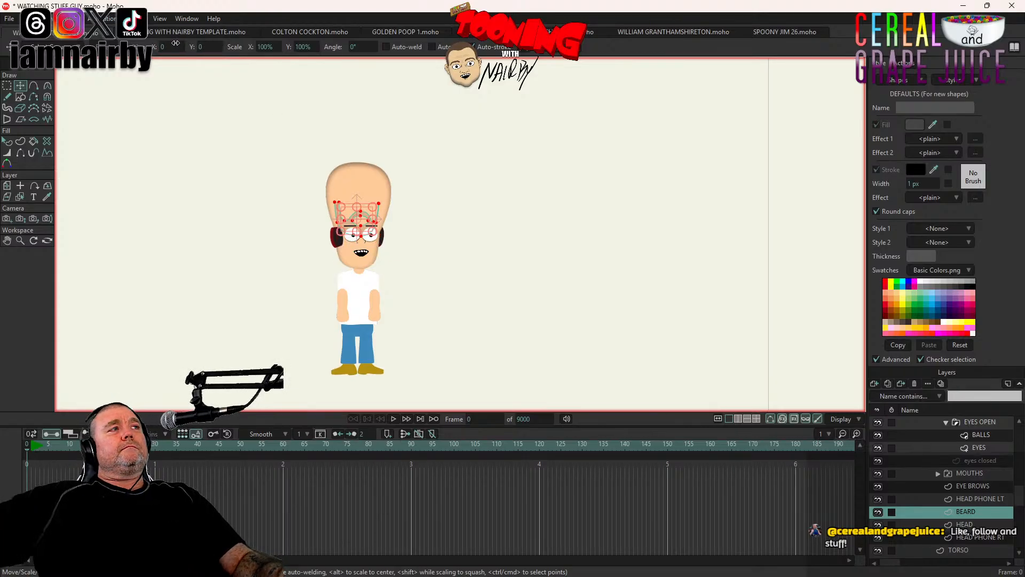
Step: Move the BEARD layer back down onto the jaw, fit it around the mouth, and check it in a render preview
{"action": "left_click", "coordinate": [8, 186]}
{"action": "scroll", "coordinate": [254, 197], "scroll_direction": "up", "scroll_amount": 5}
{"action": "left_click_drag", "start_coordinate": [346, 228], "coordinate": [346, 290]}
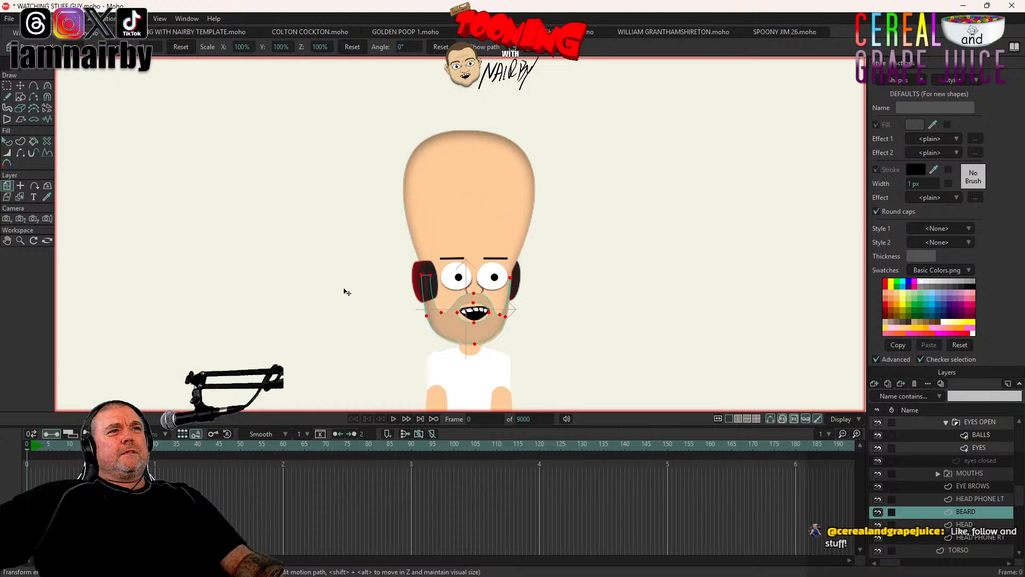
{"action": "scroll", "coordinate": [577, 315], "scroll_direction": "up", "scroll_amount": 6}
{"action": "left_click_drag", "start_coordinate": [275, 352], "coordinate": [510, 307]}
{"action": "scroll", "coordinate": [462, 290], "scroll_direction": "up", "scroll_amount": 4}
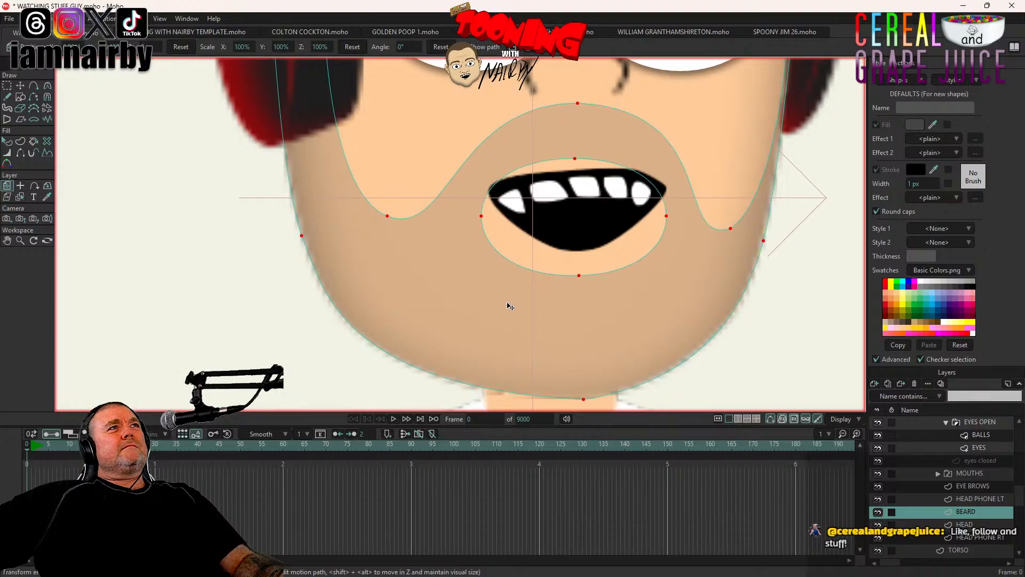
{"action": "key", "text": "ctrl+r"}
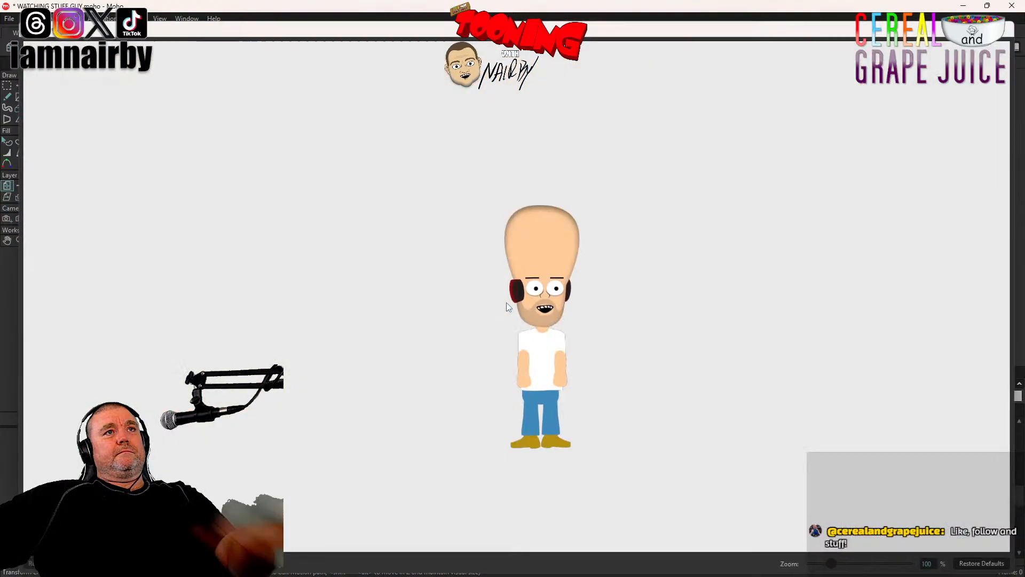
{"action": "left_click", "coordinate": [1009, 25]}
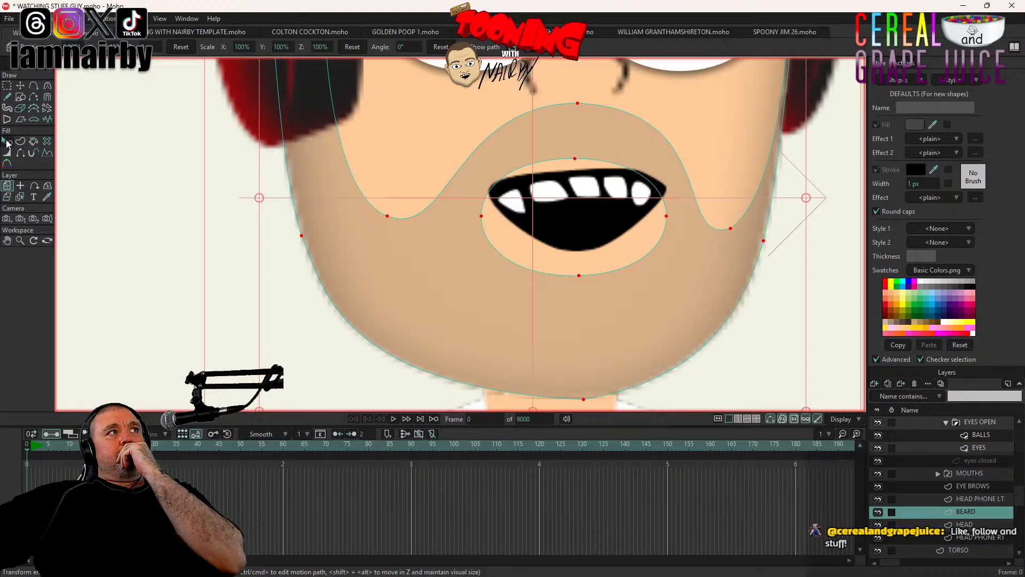
Step: Apply a Shaded fill effect to the beard shape with light angle 125.5°, offset 4 px and blur 6 px
{"action": "key", "text": "q"}
{"action": "left_click", "coordinate": [456, 333]}
{"action": "left_click", "coordinate": [924, 138]}
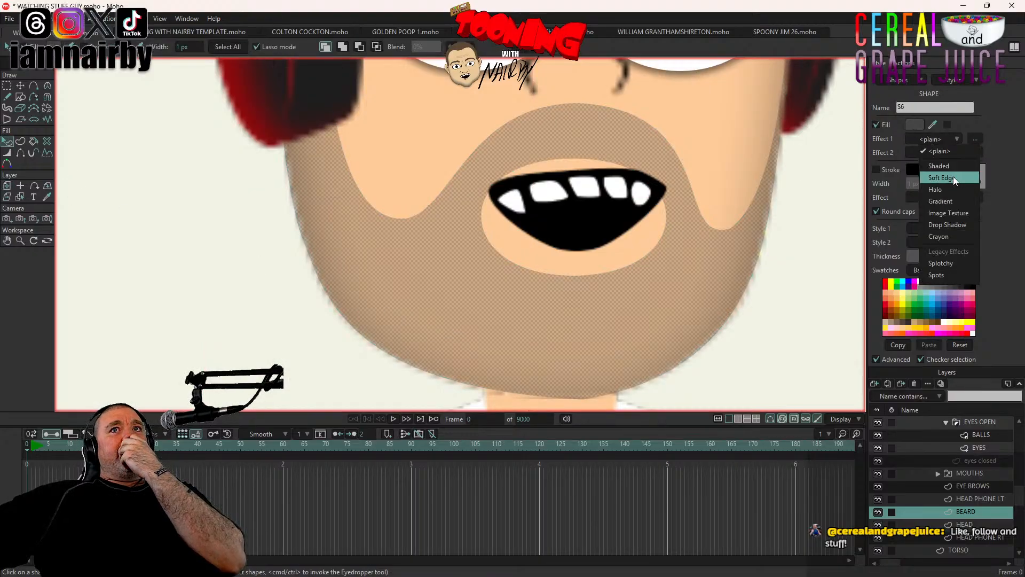
{"action": "left_click", "coordinate": [949, 170]}
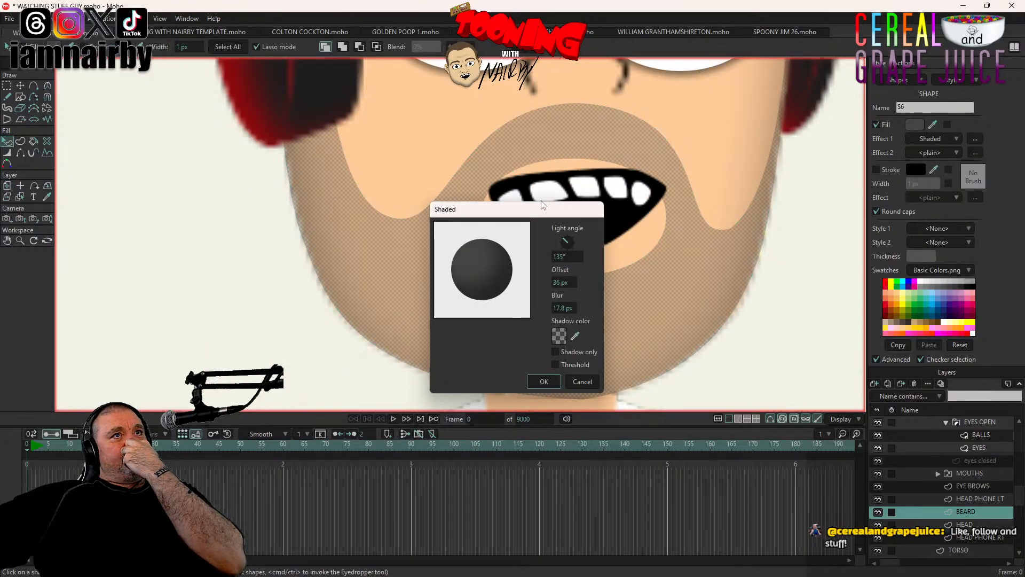
{"action": "mouse_move", "coordinate": [530, 207]}
{"action": "left_mouse_down"}
{"action": "mouse_move", "coordinate": [695, 177]}
{"action": "mouse_move", "coordinate": [843, 209]}
{"action": "mouse_move", "coordinate": [845, 222]}
{"action": "left_mouse_up"}
{"action": "left_click_drag", "start_coordinate": [846, 264], "coordinate": [690, 274]}
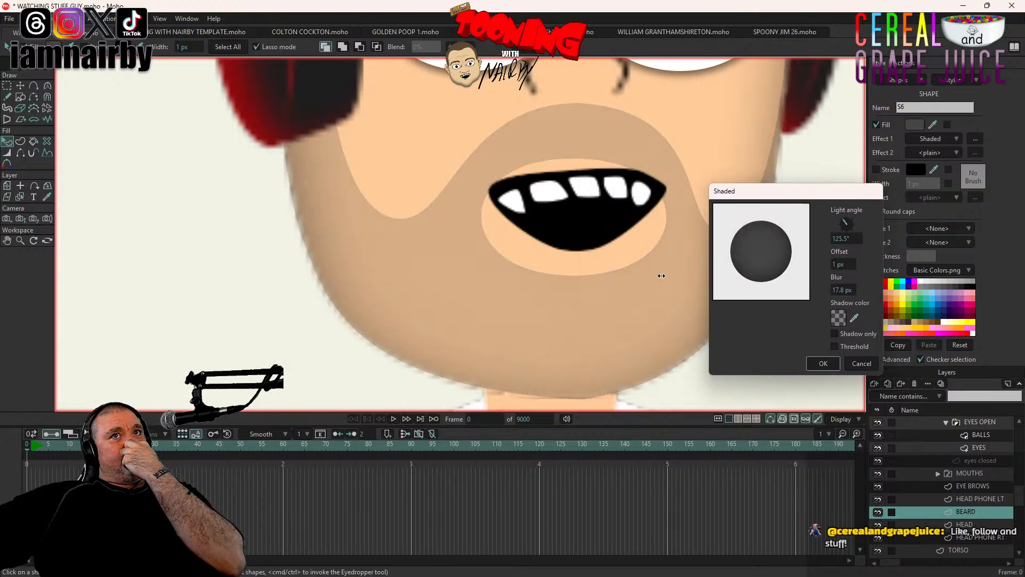
{"action": "left_click_drag", "start_coordinate": [837, 290], "coordinate": [742, 294]}
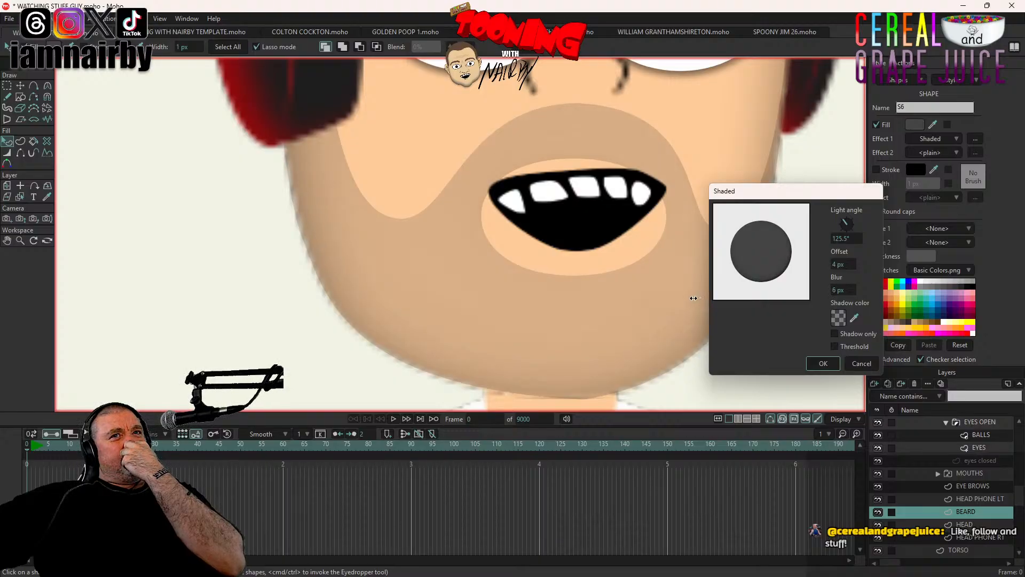
Step: Make the beard shading's black shadow colour fully opaque with alpha 100%
{"action": "left_click", "coordinate": [832, 318]}
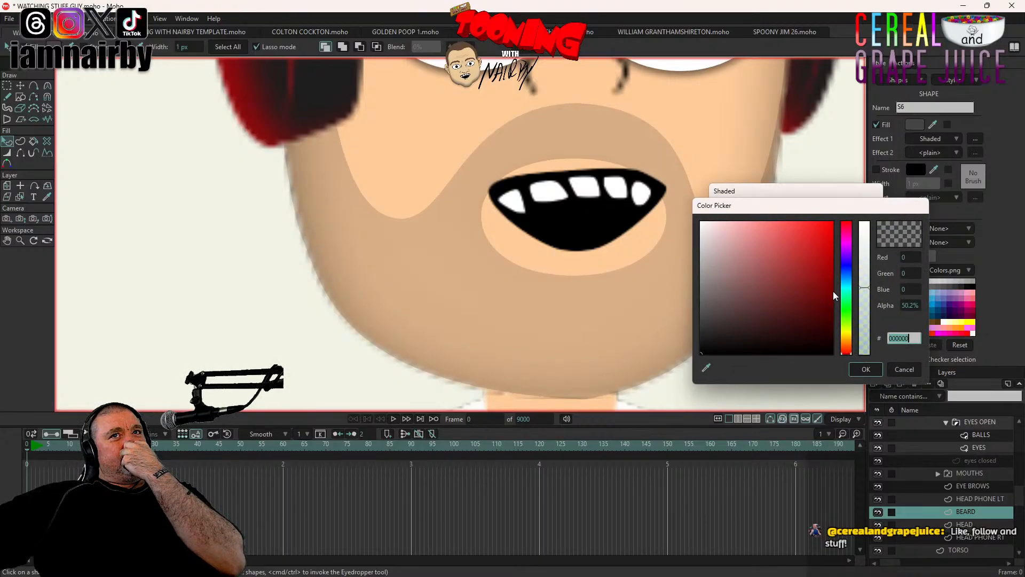
{"action": "left_click_drag", "start_coordinate": [866, 289], "coordinate": [876, 155]}
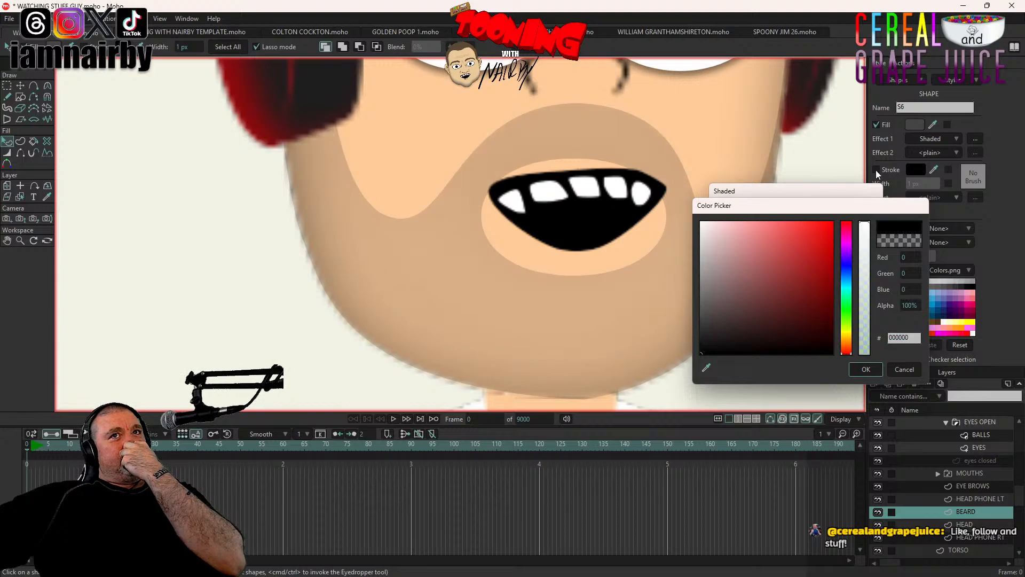
{"action": "left_click", "coordinate": [866, 369]}
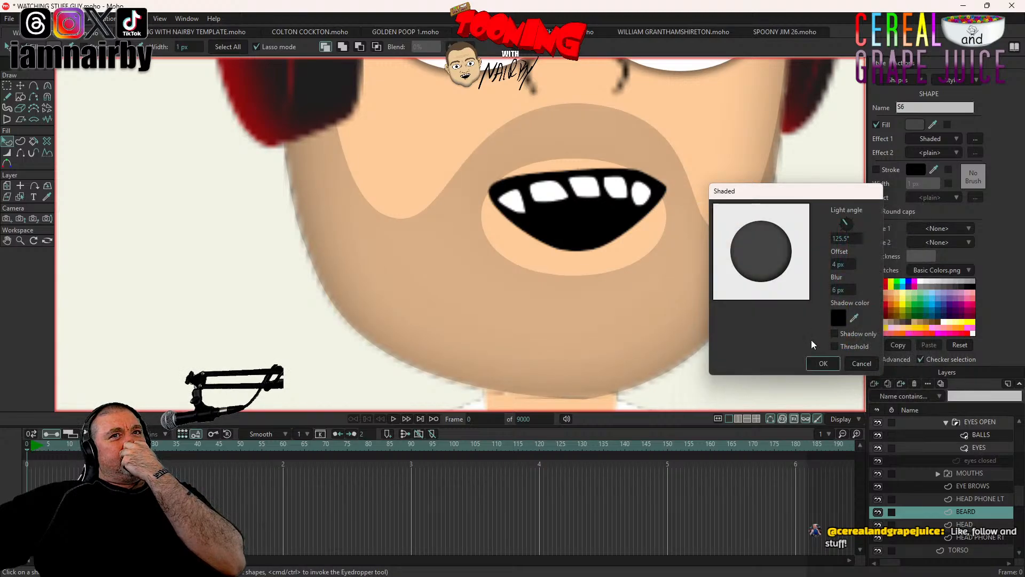
Step: Try the beard's shading with light angle 90°, offset 13 px and blur 4 px, and discard the changes
{"action": "mouse_move", "coordinate": [852, 266]}
{"action": "left_mouse_down"}
{"action": "mouse_move", "coordinate": [926, 273]}
{"action": "mouse_move", "coordinate": [757, 292]}
{"action": "mouse_move", "coordinate": [798, 300]}
{"action": "left_mouse_up"}
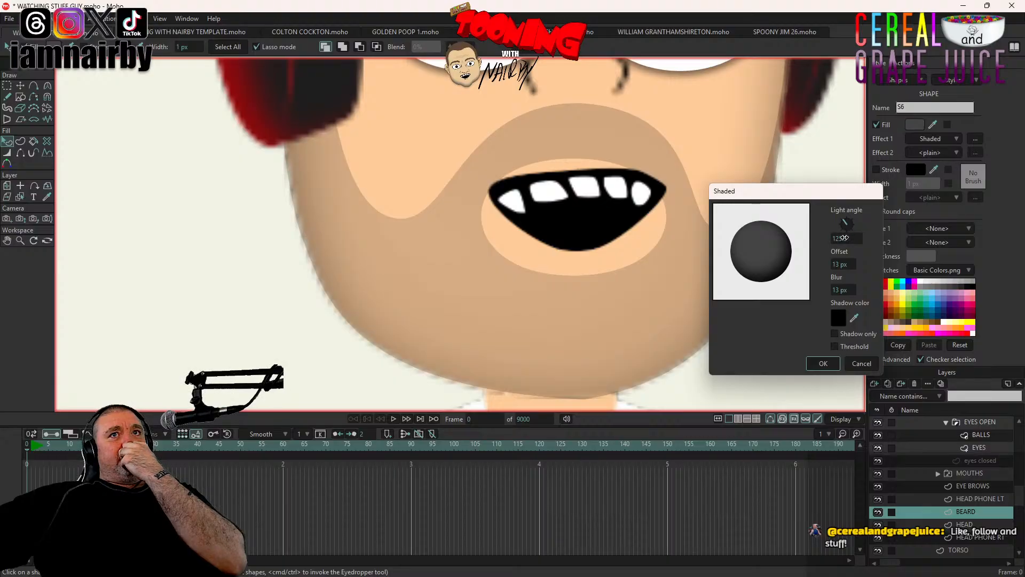
{"action": "left_click_drag", "start_coordinate": [843, 238], "coordinate": [828, 241]}
{"action": "key", "text": "Tab"}
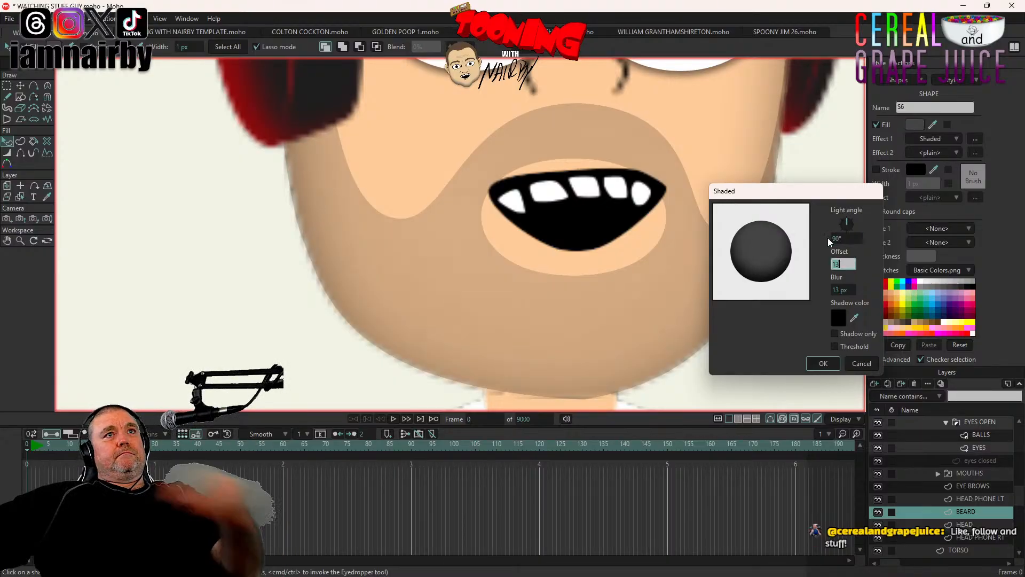
{"action": "left_click_drag", "start_coordinate": [837, 288], "coordinate": [720, 303]}
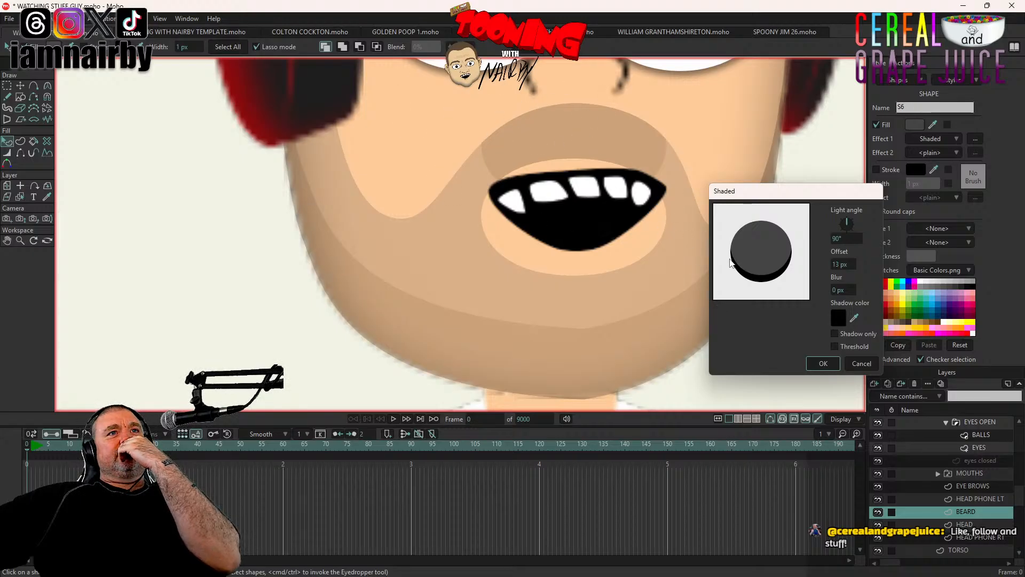
{"action": "left_click_drag", "start_coordinate": [843, 285], "coordinate": [861, 302]}
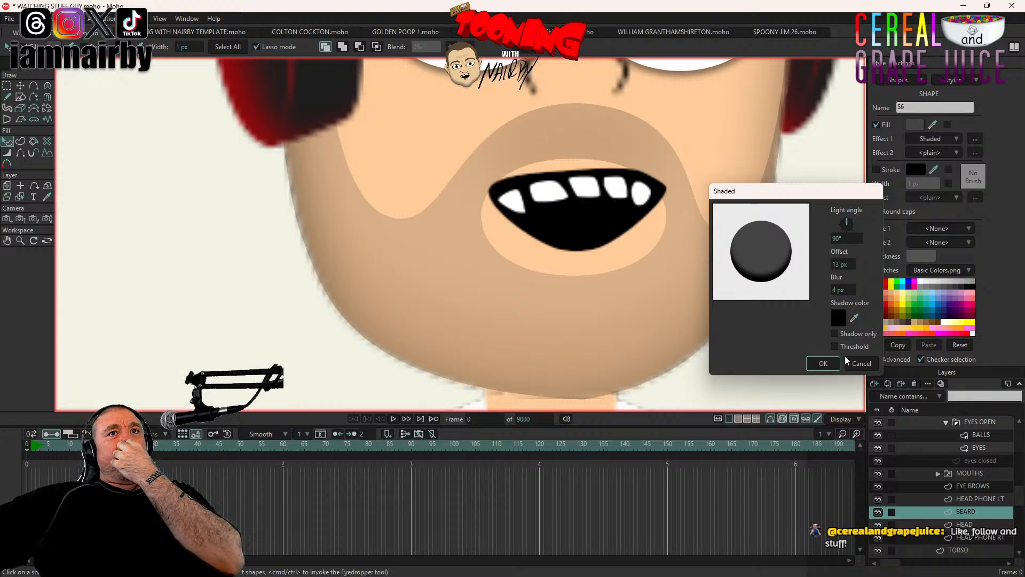
{"action": "left_click", "coordinate": [858, 365]}
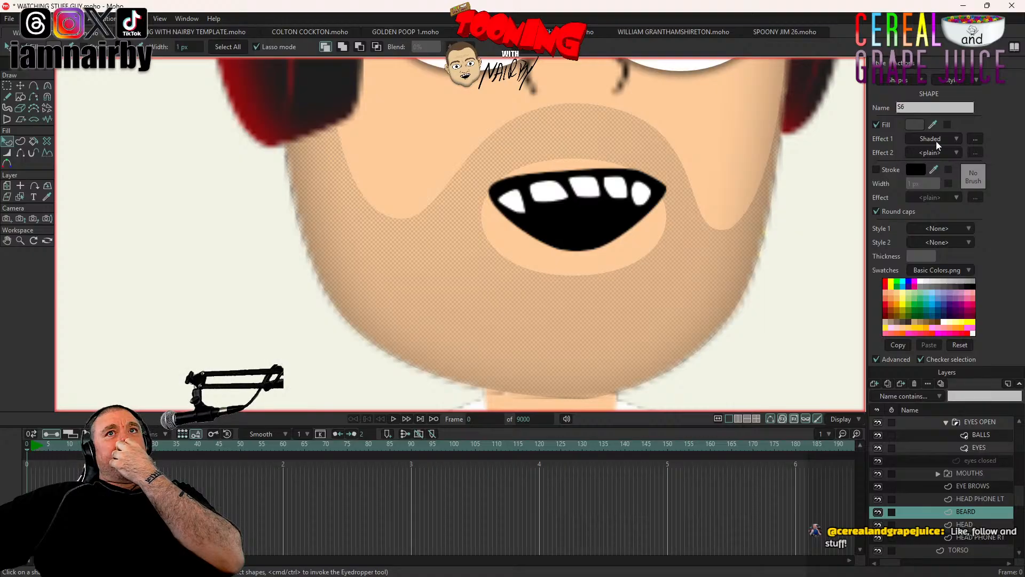
Step: Remove the Shaded effect from the beard by setting its first fill effect to plain, and check it in a render preview
{"action": "left_click", "coordinate": [937, 142]}
{"action": "left_click", "coordinate": [953, 152]}
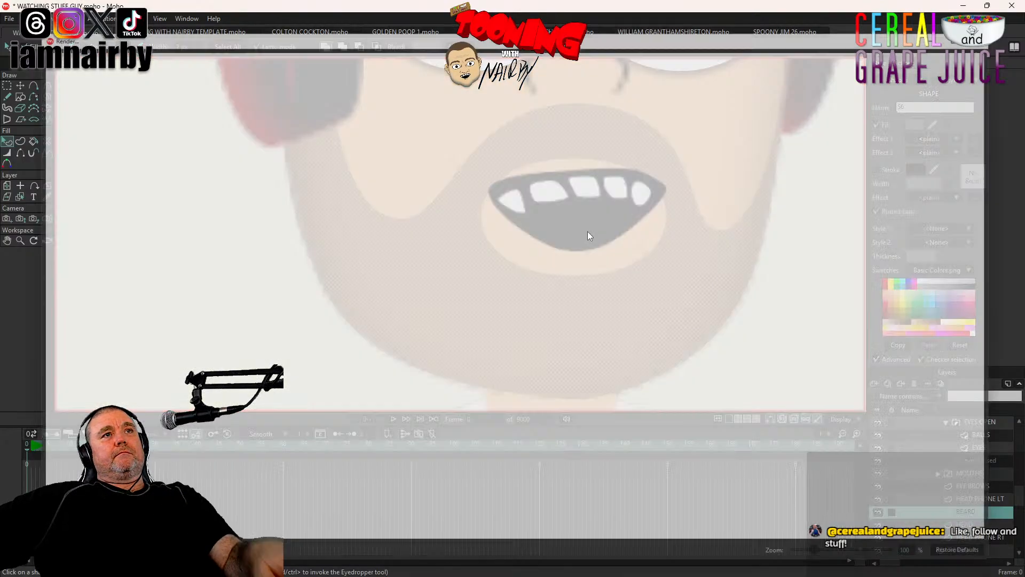
{"action": "key", "text": "ctrl+r"}
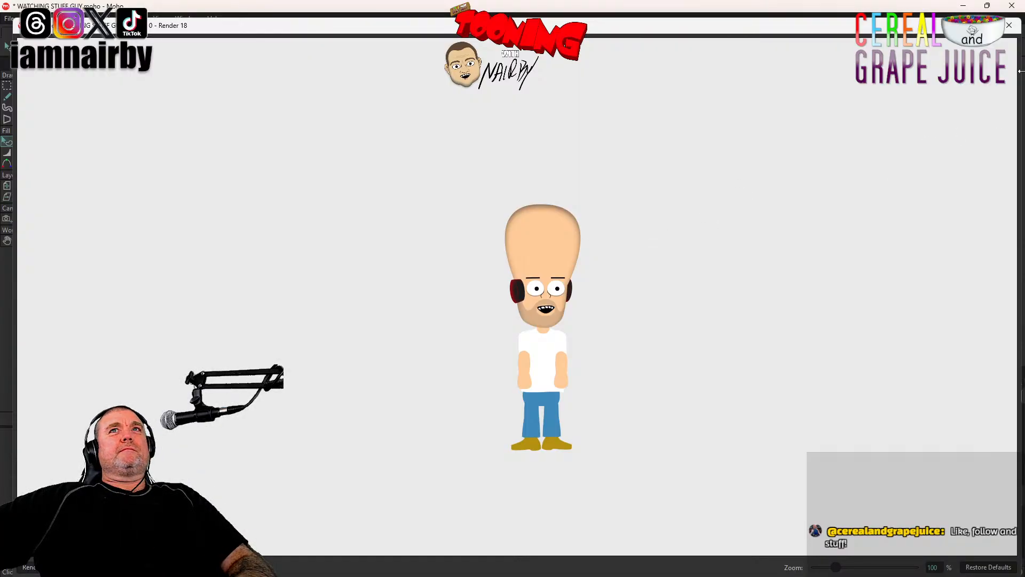
{"action": "left_click", "coordinate": [1019, 30]}
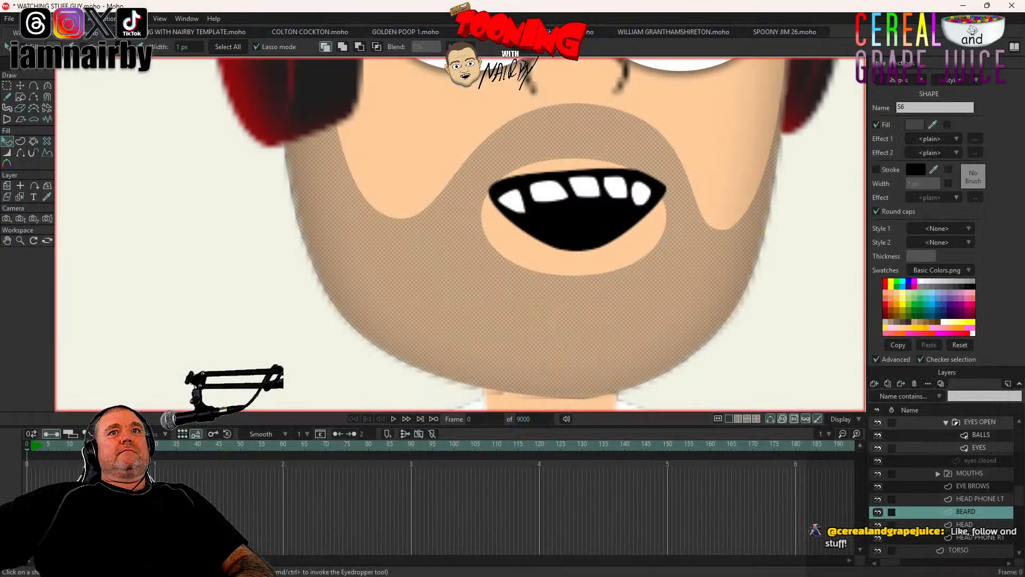
Step: Switch the MOUTHS layer to the closed frowning mouth and check the face in a render preview
{"action": "right_click", "coordinate": [968, 470]}
{"action": "left_click", "coordinate": [962, 404]}
{"action": "scroll", "coordinate": [687, 316], "scroll_direction": "down", "scroll_amount": 5}
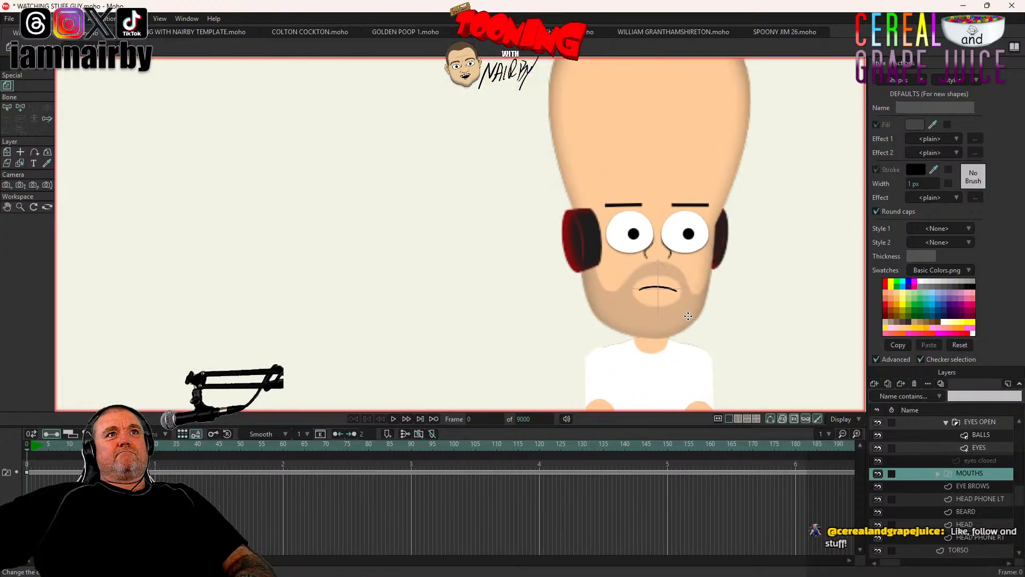
{"action": "key", "text": "ctrl+r"}
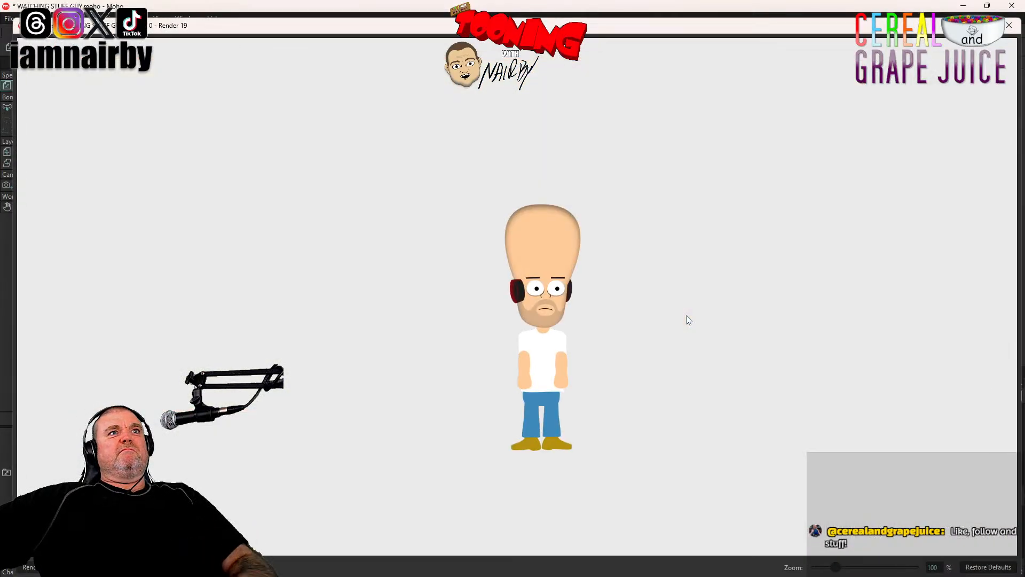
{"action": "left_click", "coordinate": [1009, 25]}
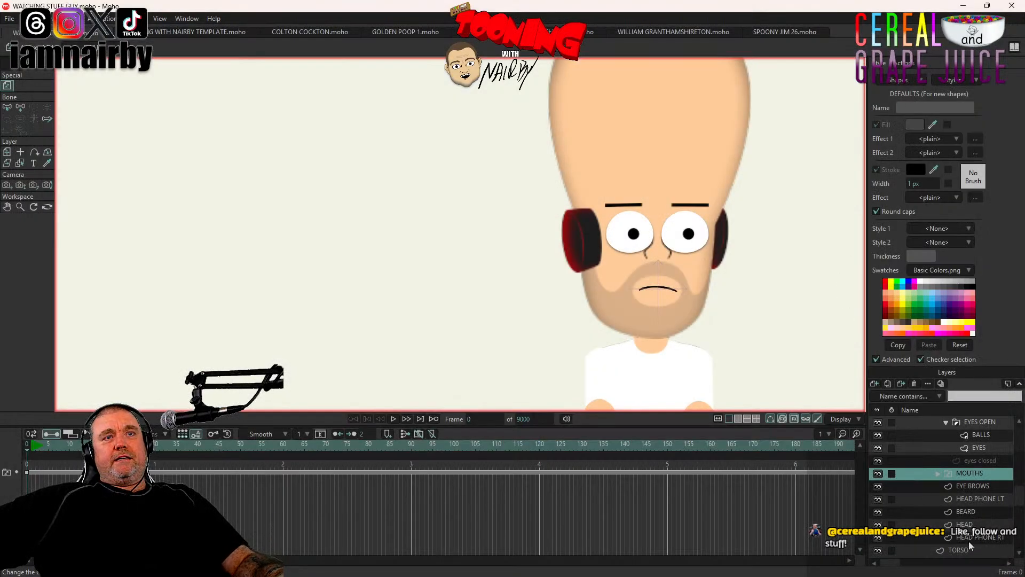
Step: Draw a short vertical freehand line beside the head on the HEAD layer and straighten it by adjusting its lower end point
{"action": "left_click", "coordinate": [965, 524]}
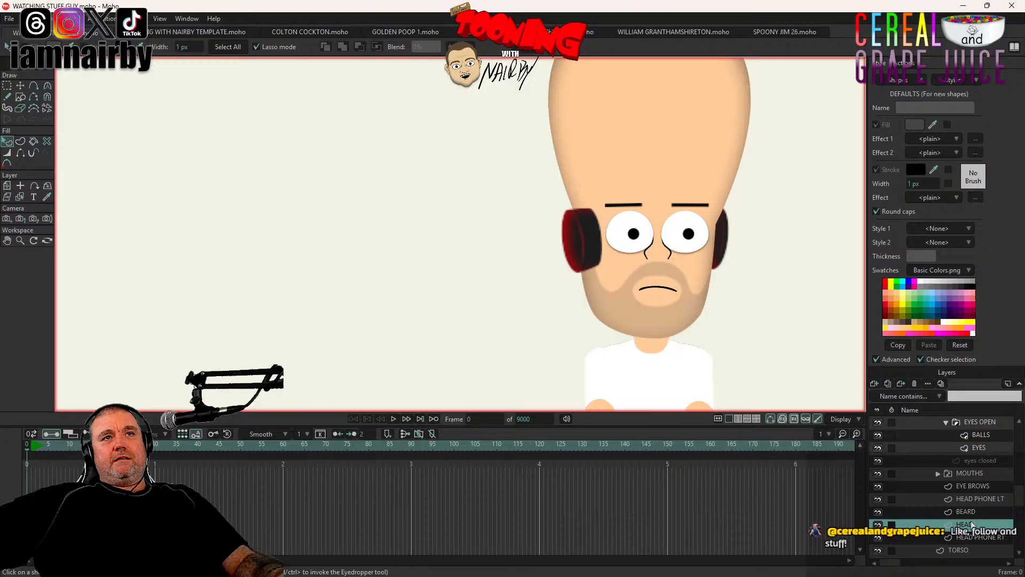
{"action": "left_click", "coordinate": [8, 96]}
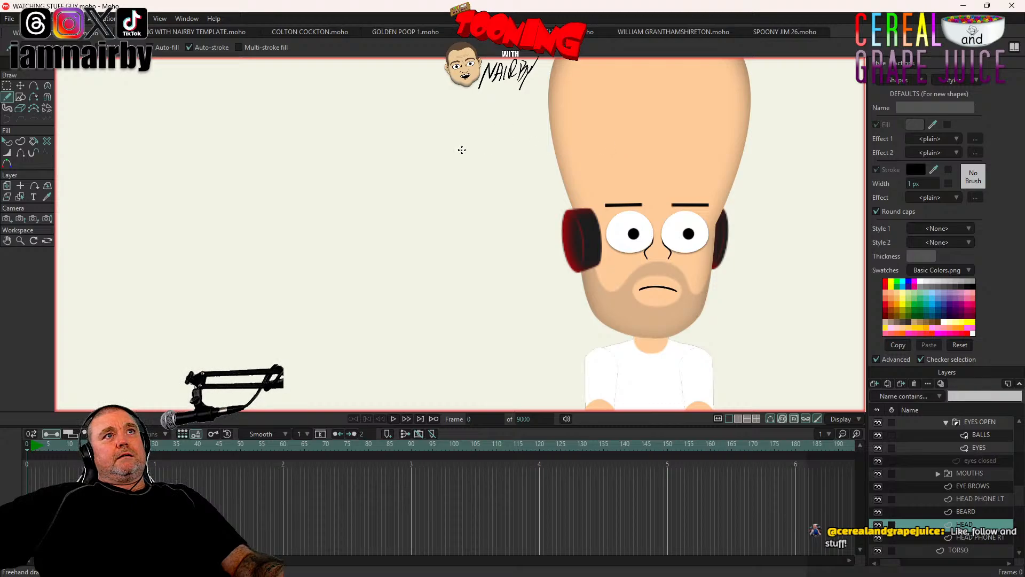
{"action": "left_click_drag", "start_coordinate": [462, 150], "coordinate": [461, 167]}
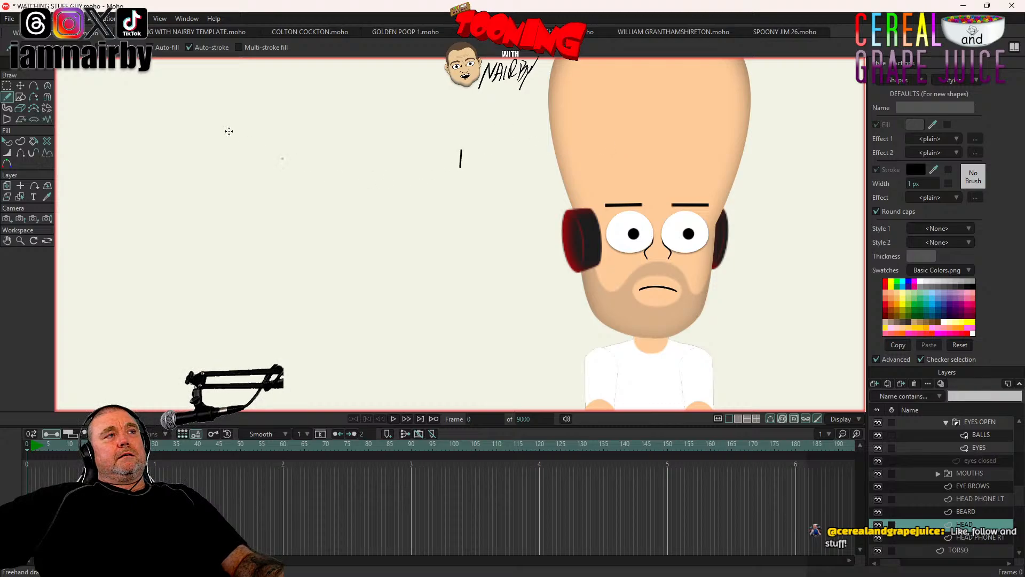
{"action": "left_click", "coordinate": [21, 86]}
{"action": "scroll", "coordinate": [530, 175], "scroll_direction": "up", "scroll_amount": 5}
{"action": "scroll", "coordinate": [427, 164], "scroll_direction": "up", "scroll_amount": 3}
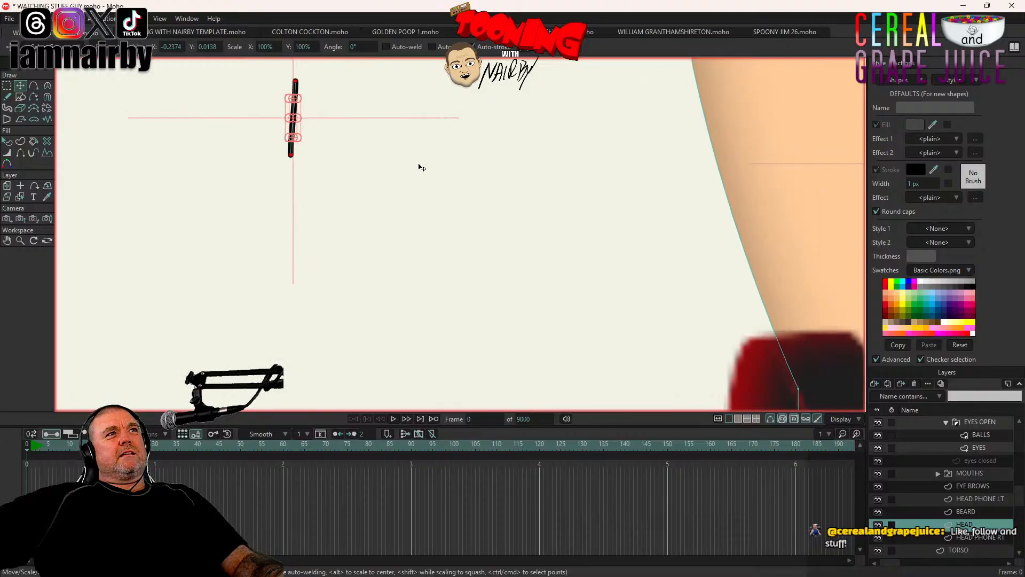
{"action": "left_click_drag", "start_coordinate": [420, 165], "coordinate": [591, 229]}
{"action": "left_click_drag", "start_coordinate": [462, 220], "coordinate": [469, 219]}
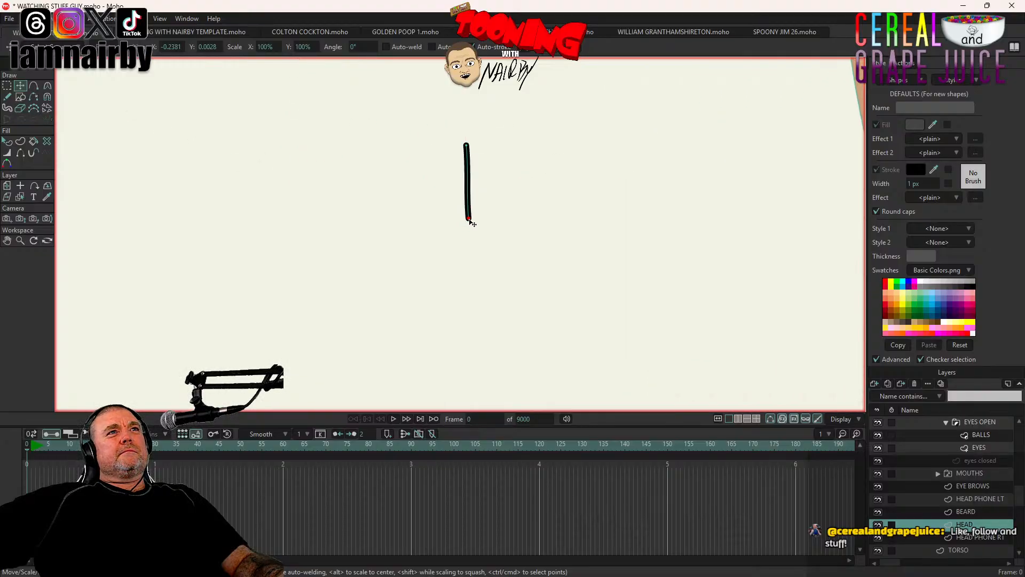
Step: Move the vertical line between the eyebrows, shorten it, and lower it to sit just above the nose bridge
{"action": "scroll", "coordinate": [508, 208], "scroll_direction": "down", "scroll_amount": 6}
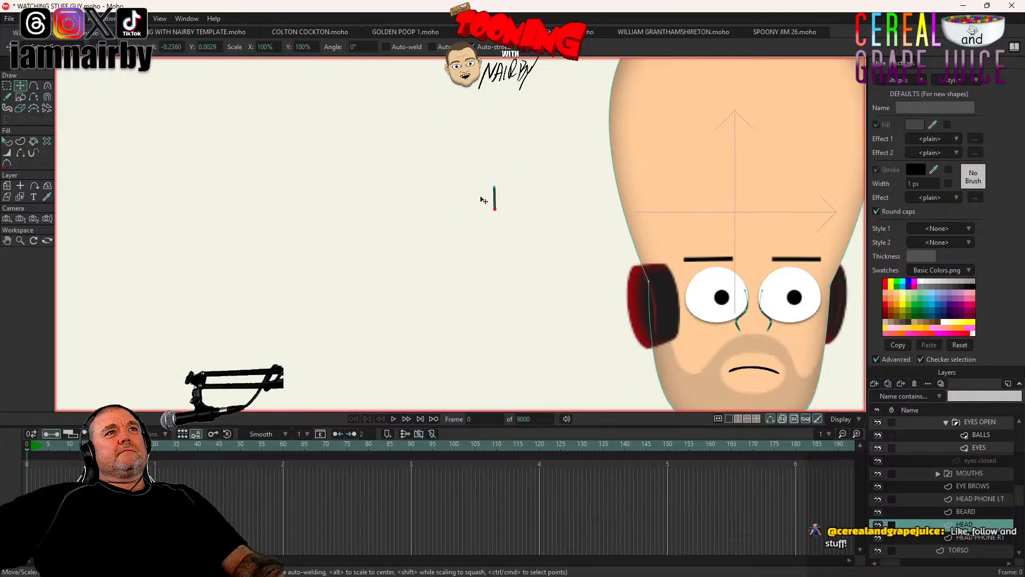
{"action": "mouse_move", "coordinate": [496, 199]}
{"action": "left_mouse_down"}
{"action": "mouse_move", "coordinate": [730, 245]}
{"action": "mouse_move", "coordinate": [749, 267]}
{"action": "left_mouse_up"}
{"action": "scroll", "coordinate": [659, 292], "scroll_direction": "up", "scroll_amount": 6}
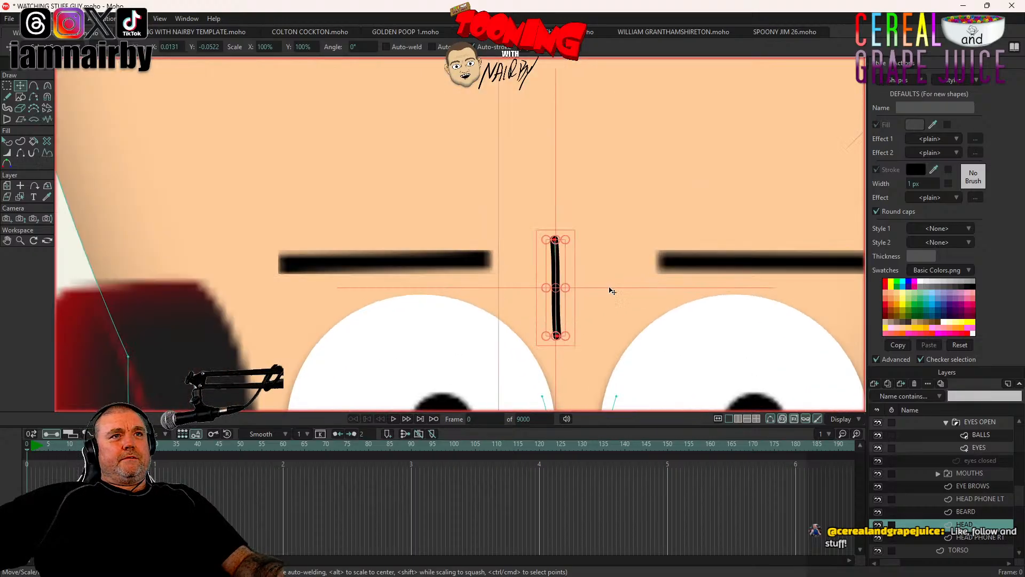
{"action": "left_click_drag", "start_coordinate": [557, 335], "coordinate": [557, 299]}
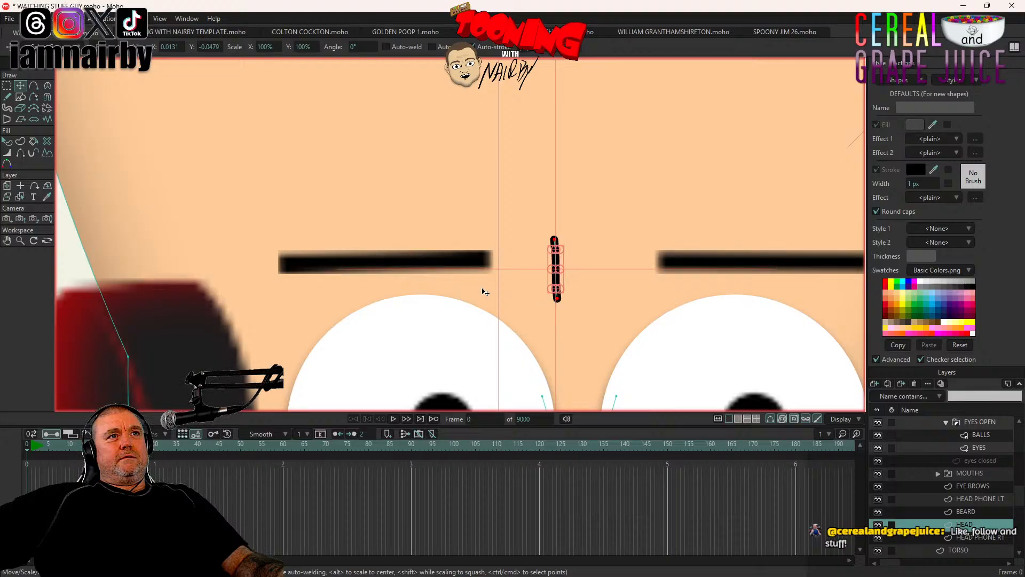
{"action": "left_click_drag", "start_coordinate": [434, 272], "coordinate": [431, 315]}
{"action": "key", "text": "ctrl+a"}
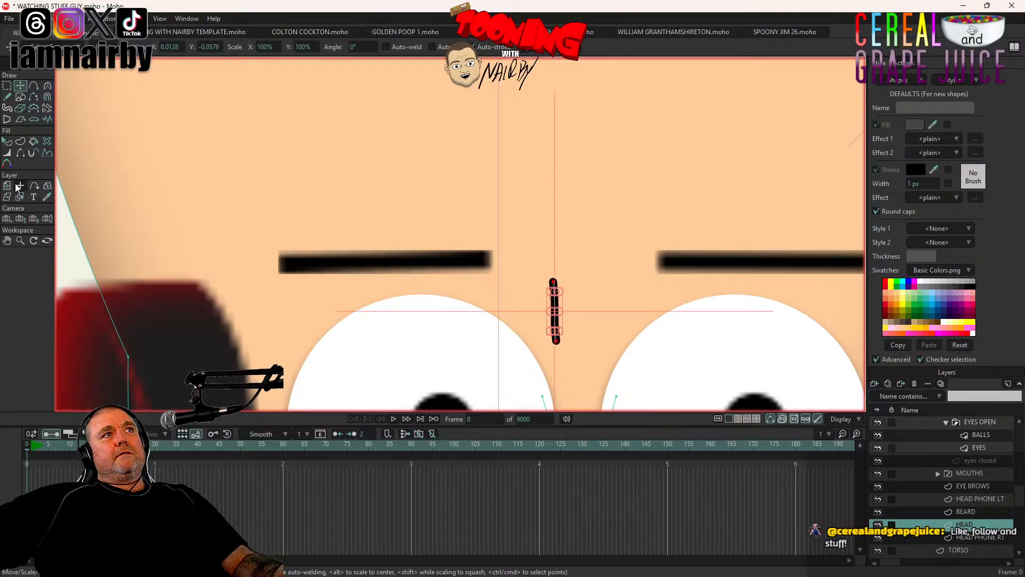
Step: Add a point on the lower part of the short vertical line between the eyebrows
{"action": "left_click", "coordinate": [8, 153]}
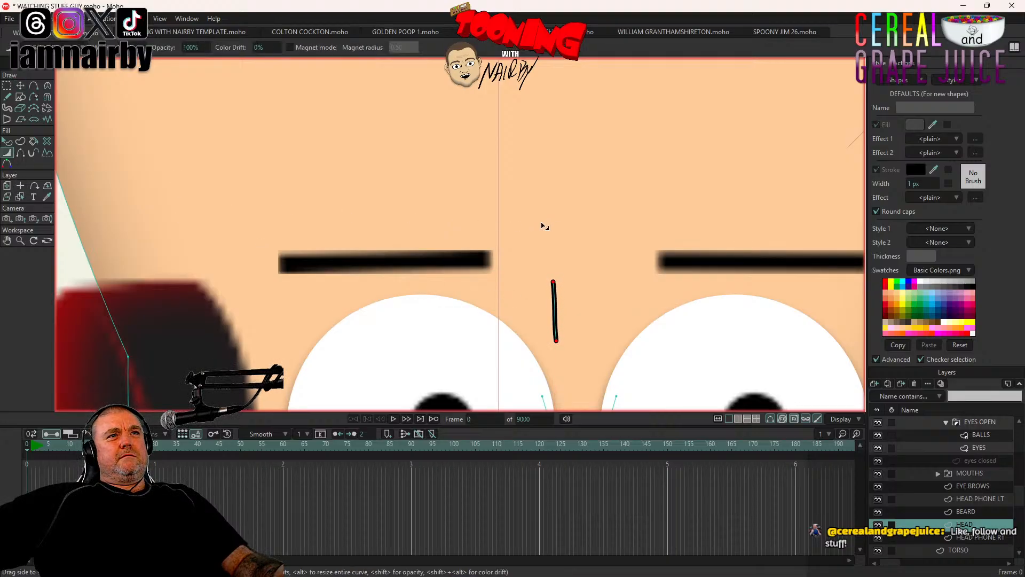
{"action": "key", "text": "a"}
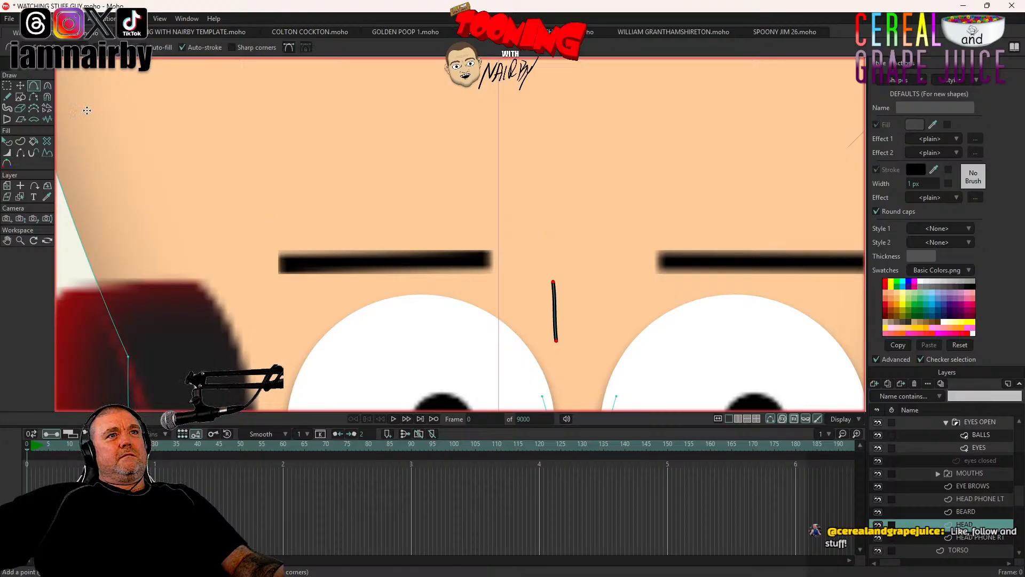
{"action": "left_click", "coordinate": [553, 319]}
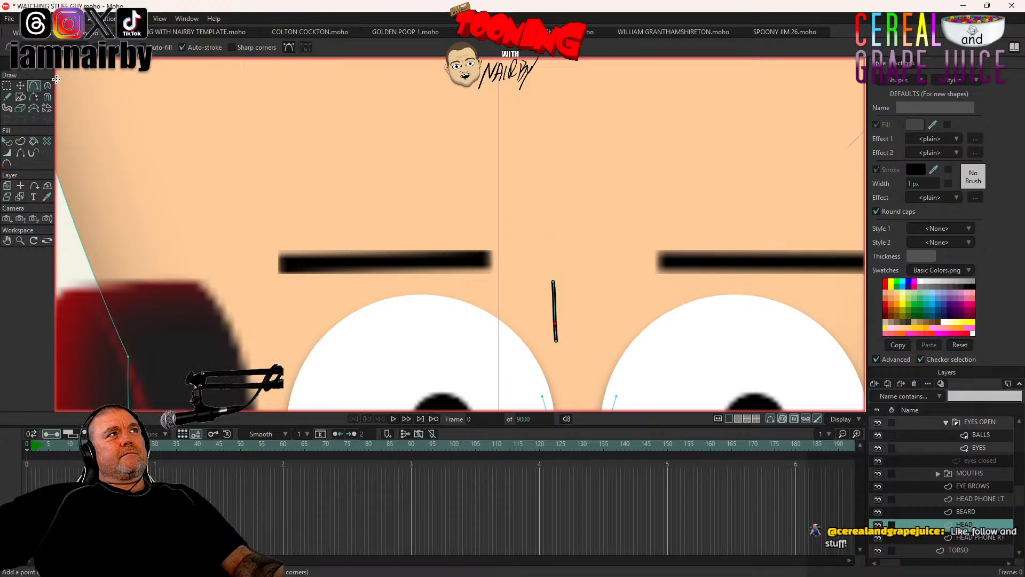
Step: Taper the short vertical frown line between the eyes with the Line Width tool, narrowing its bottom end to a point and thinning the top
{"action": "left_click", "coordinate": [9, 153]}
{"action": "scroll", "coordinate": [571, 329], "scroll_direction": "up", "scroll_amount": 4}
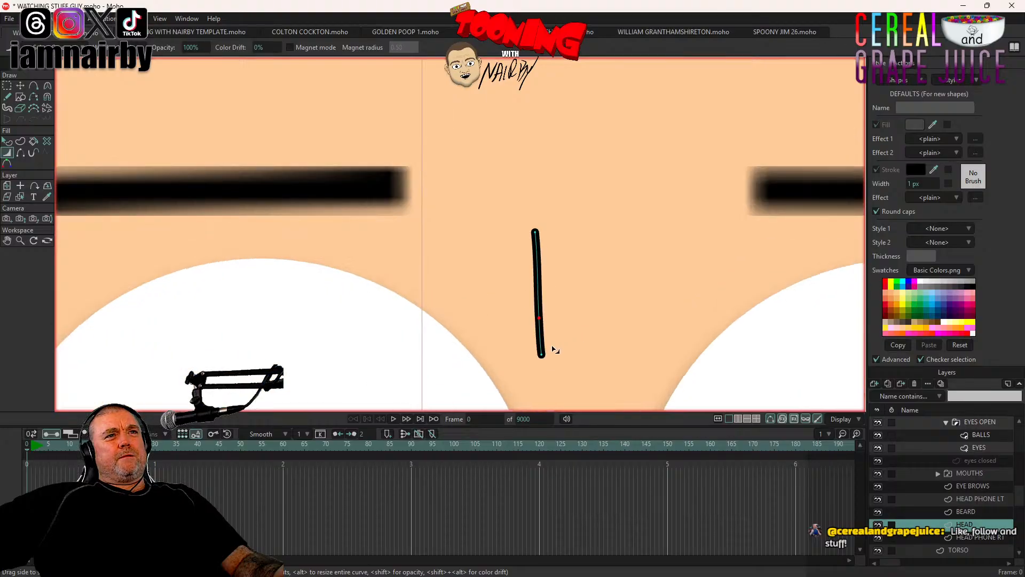
{"action": "left_click_drag", "start_coordinate": [543, 357], "coordinate": [530, 360]}
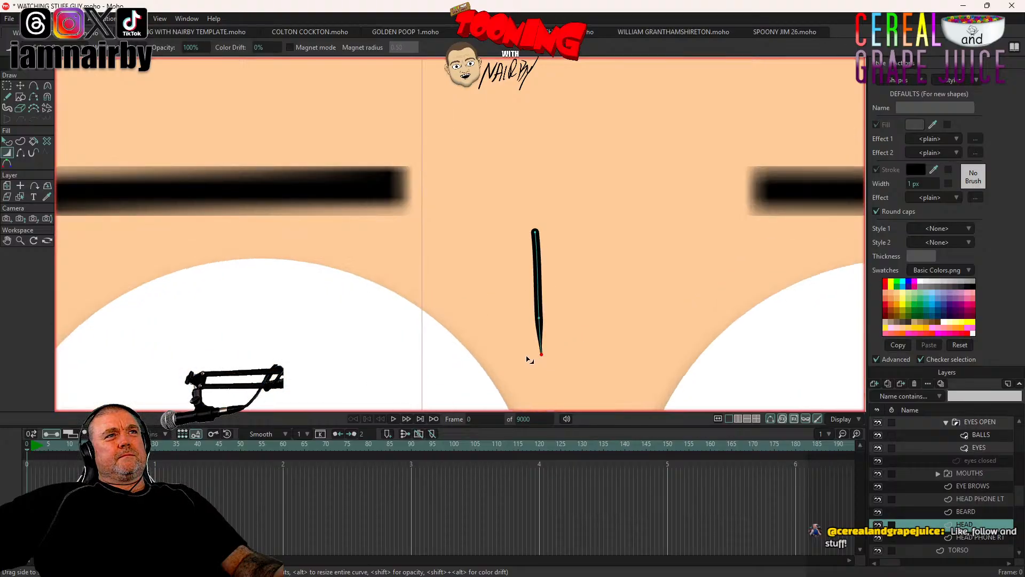
{"action": "left_click_drag", "start_coordinate": [535, 233], "coordinate": [537, 235]}
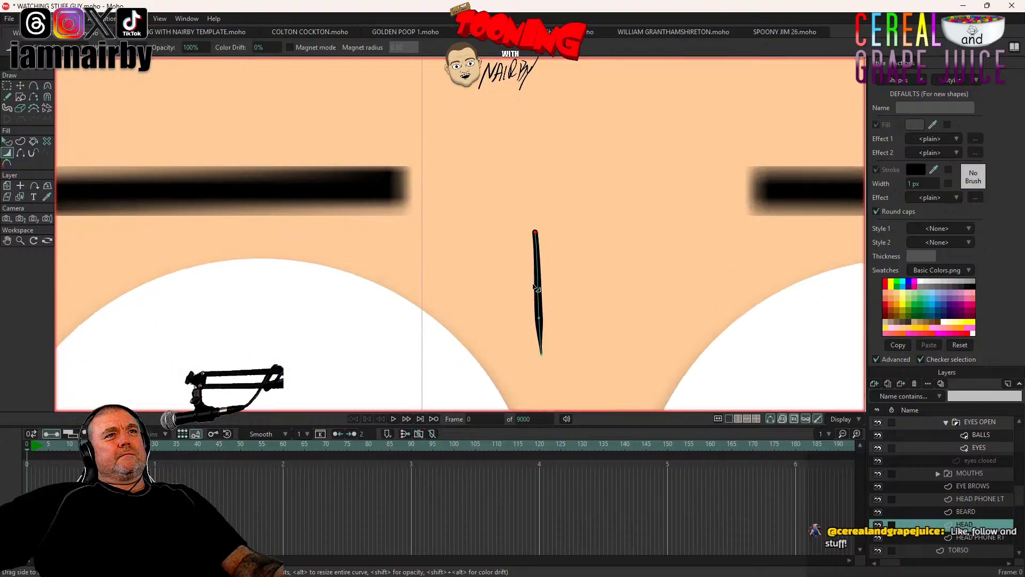
{"action": "left_click_drag", "start_coordinate": [544, 322], "coordinate": [543, 344]}
{"action": "scroll", "coordinate": [542, 344], "scroll_direction": "down", "scroll_amount": 5}
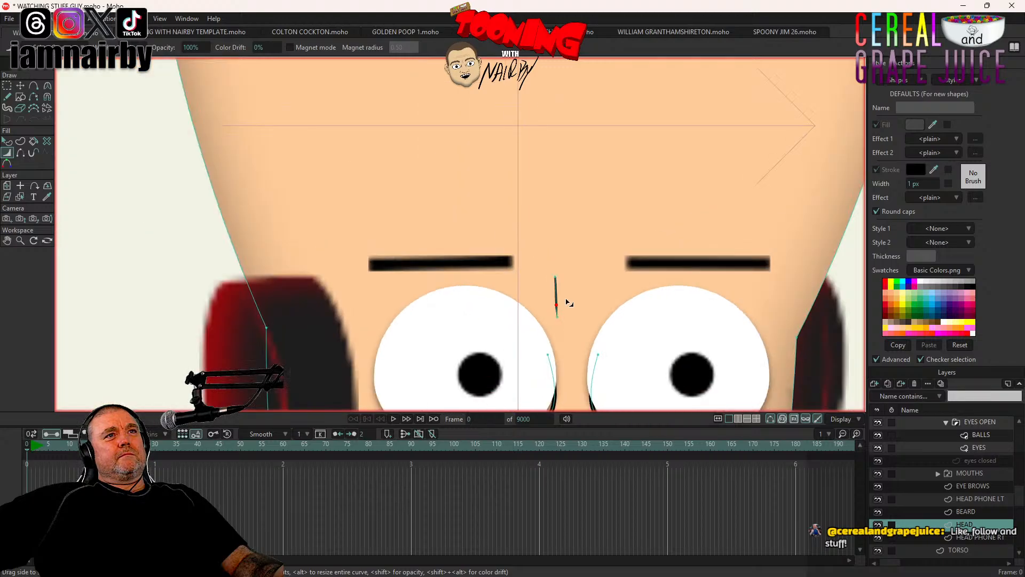
Step: Nudge the frown line slightly and shift its lower points so the line bows gently outward with the tip hooking back
{"action": "key", "text": "t"}
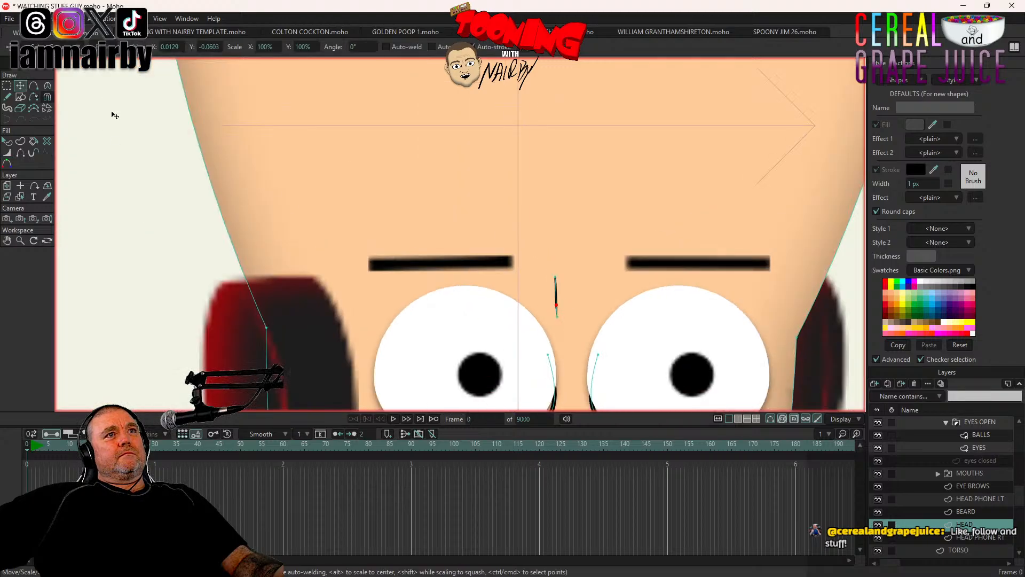
{"action": "left_click", "coordinate": [557, 294]}
{"action": "left_click_drag", "start_coordinate": [612, 295], "coordinate": [610, 303]}
{"action": "scroll", "coordinate": [593, 311], "scroll_direction": "up", "scroll_amount": 4}
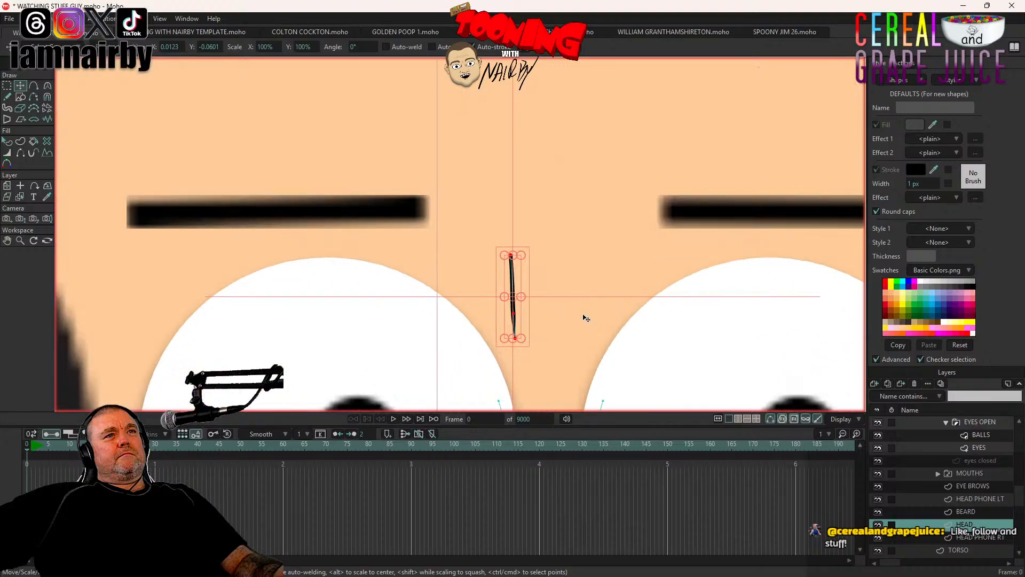
{"action": "left_click", "coordinate": [517, 317]}
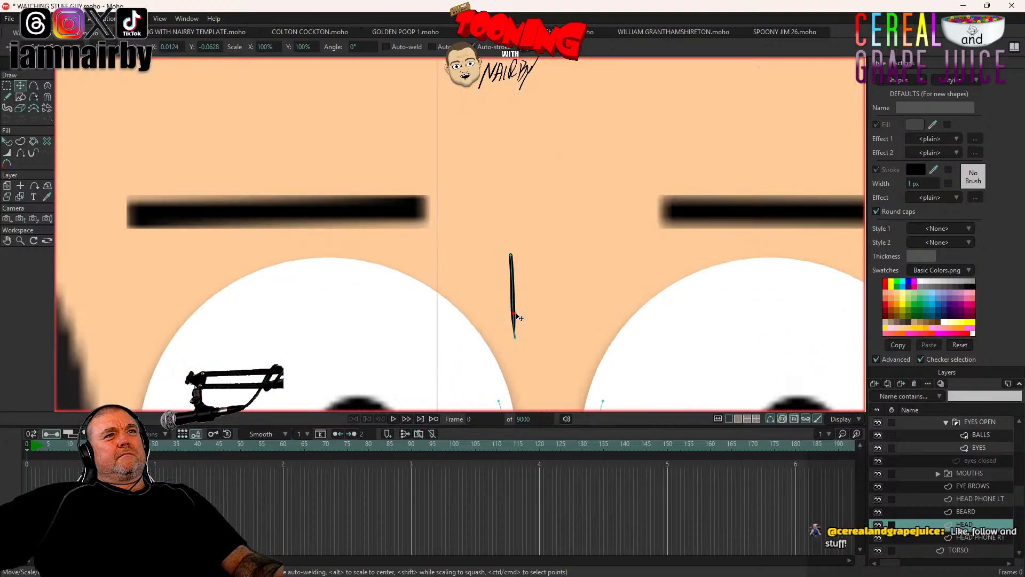
{"action": "left_click_drag", "start_coordinate": [516, 317], "coordinate": [513, 341]}
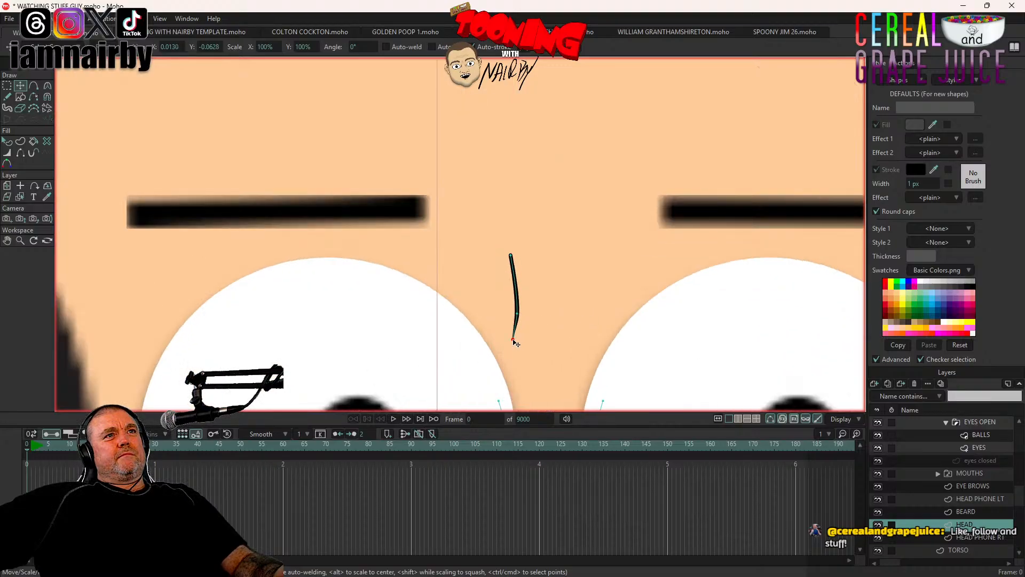
Step: Duplicate the frown line, flip the copy horizontally and place it beside the original between the eyes
{"action": "scroll", "coordinate": [531, 294], "scroll_direction": "down", "scroll_amount": 3}
{"action": "scroll", "coordinate": [576, 291], "scroll_direction": "up", "scroll_amount": 2}
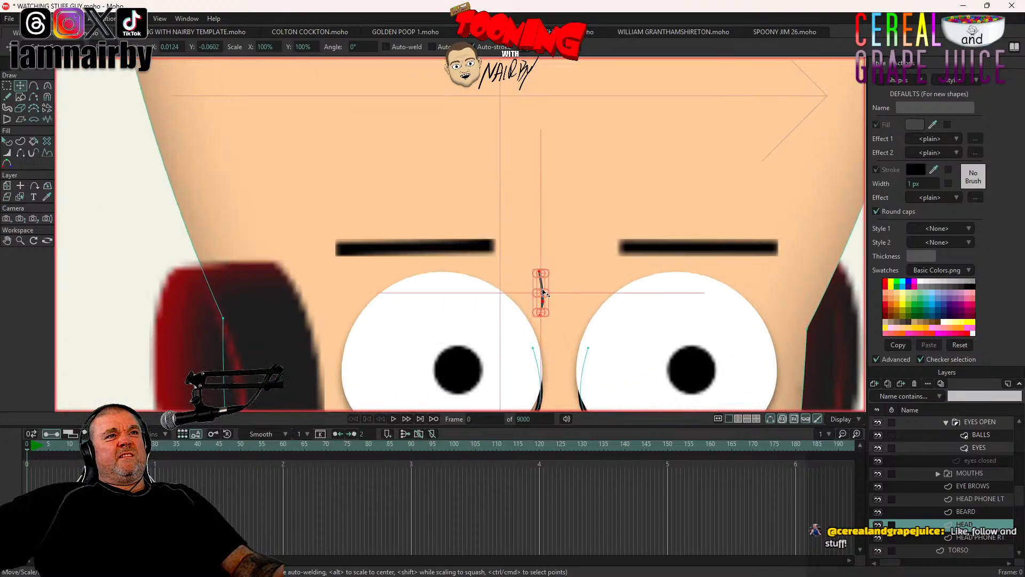
{"action": "double_click", "coordinate": [544, 293]}
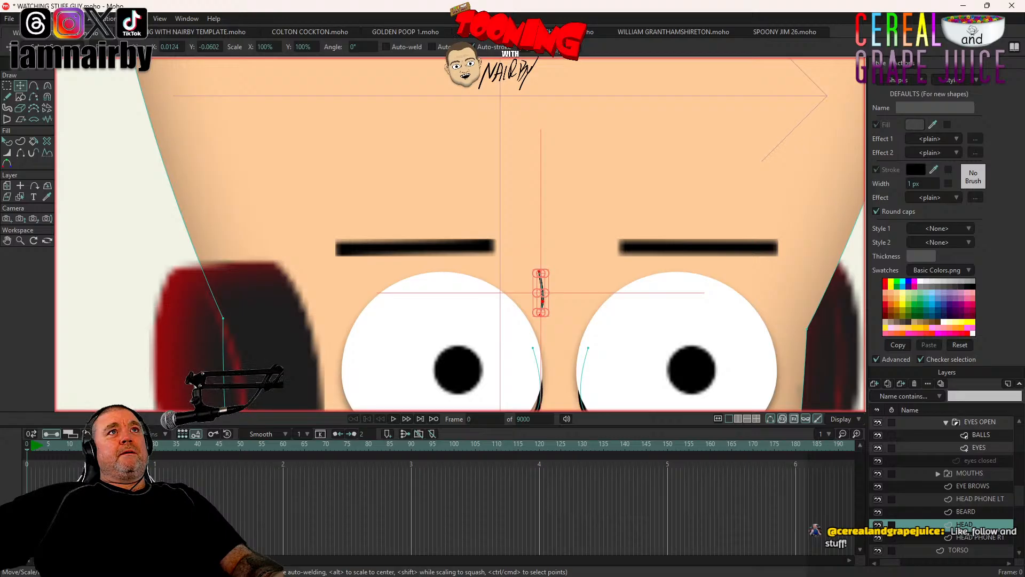
{"action": "left_click", "coordinate": [556, 48]}
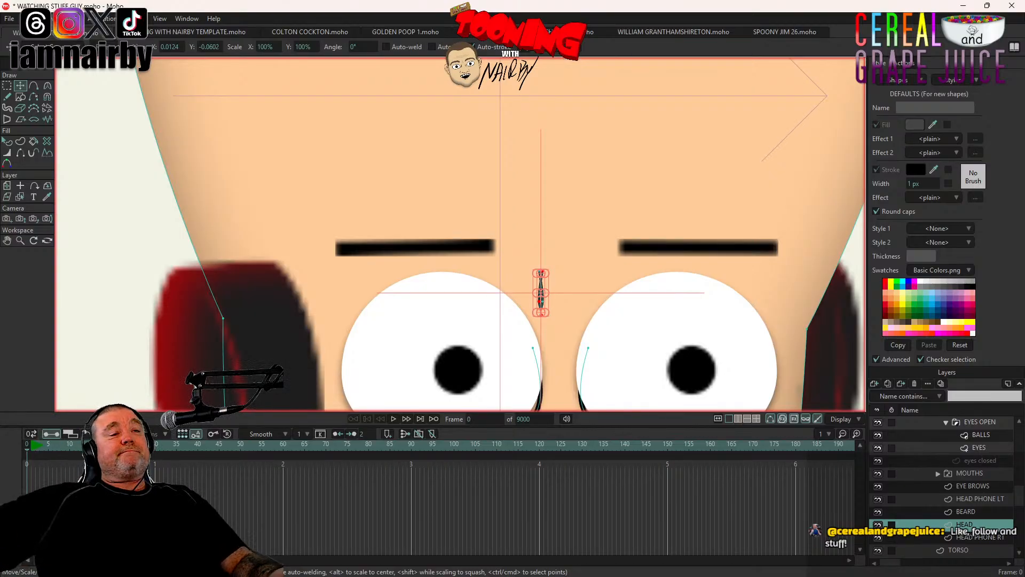
{"action": "left_click_drag", "start_coordinate": [449, 171], "coordinate": [475, 174]}
{"action": "scroll", "coordinate": [618, 230], "scroll_direction": "down", "scroll_amount": 4}
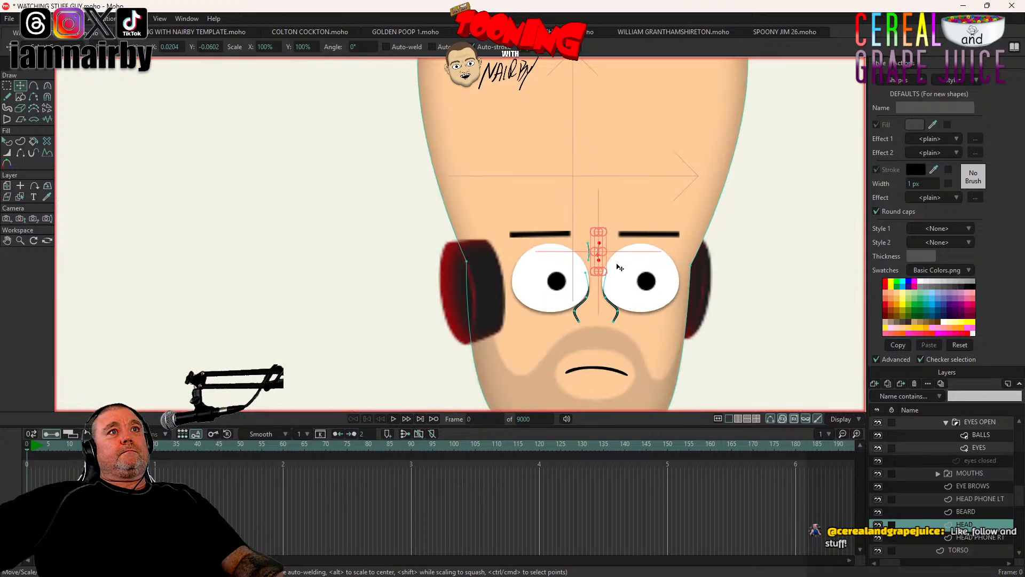
Step: Preview a render of frame 0 to check the frown lines on the full character
{"action": "scroll", "coordinate": [618, 267], "scroll_direction": "up", "scroll_amount": 2}
{"action": "key", "text": "ctrl+r"}
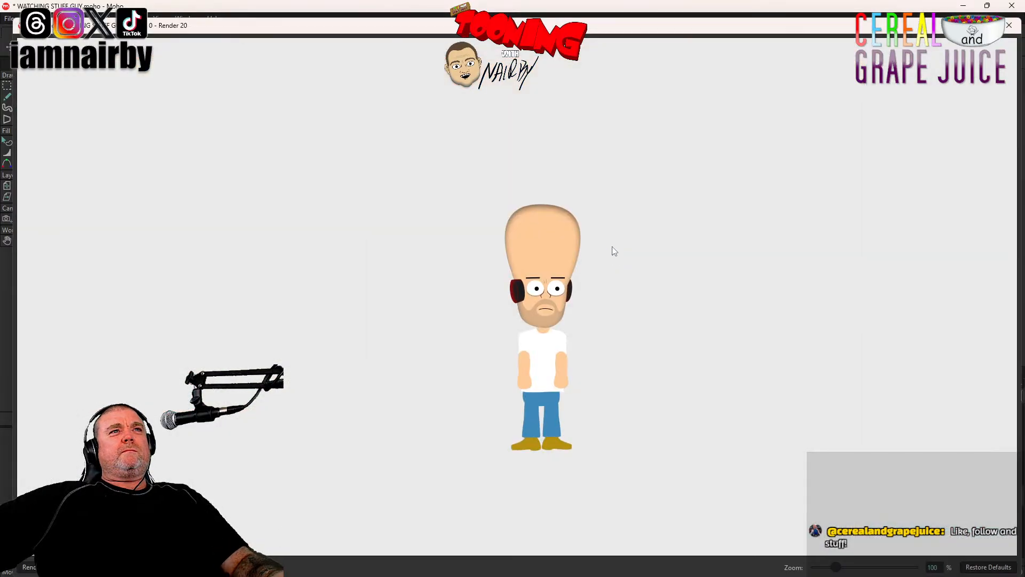
{"action": "left_click", "coordinate": [1009, 25]}
Step: Zoom the camera in to a focal length of about 160 around the character's head and preview the render
{"action": "left_click", "coordinate": [20, 218]}
{"action": "scroll", "coordinate": [302, 192], "scroll_direction": "down", "scroll_amount": 15}
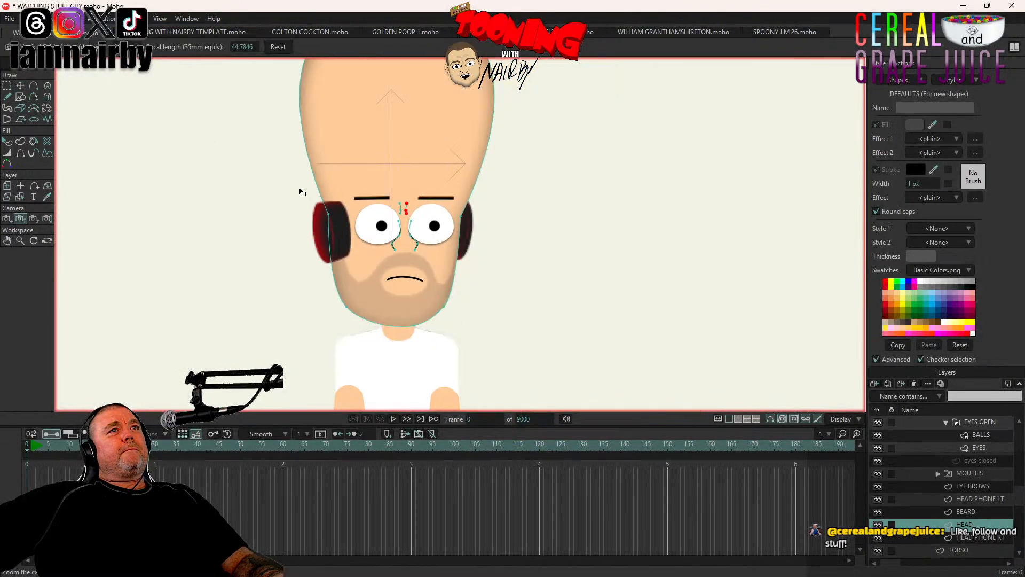
{"action": "scroll", "coordinate": [433, 176], "scroll_direction": "up", "scroll_amount": 12}
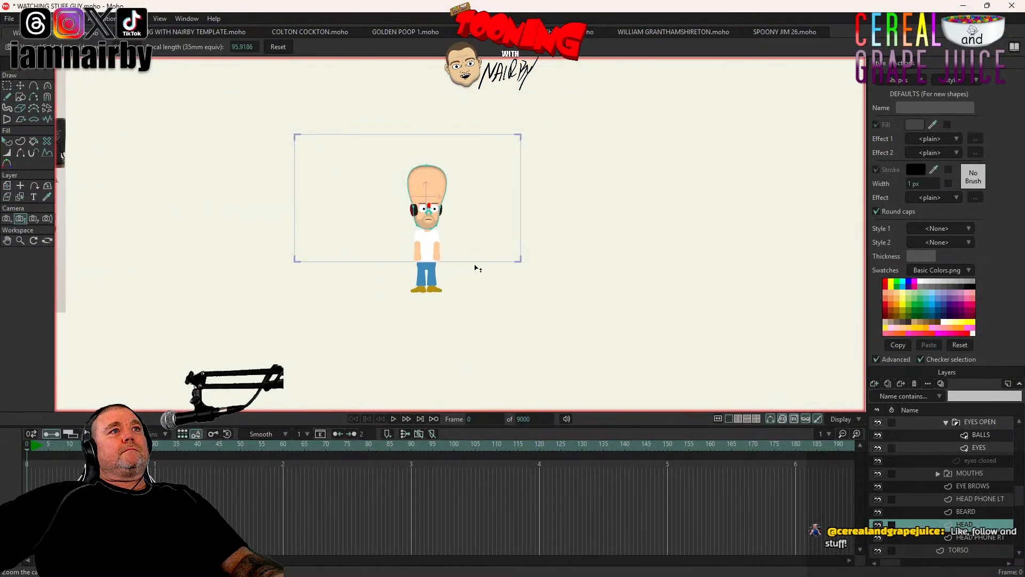
{"action": "key", "text": "ctrl+r"}
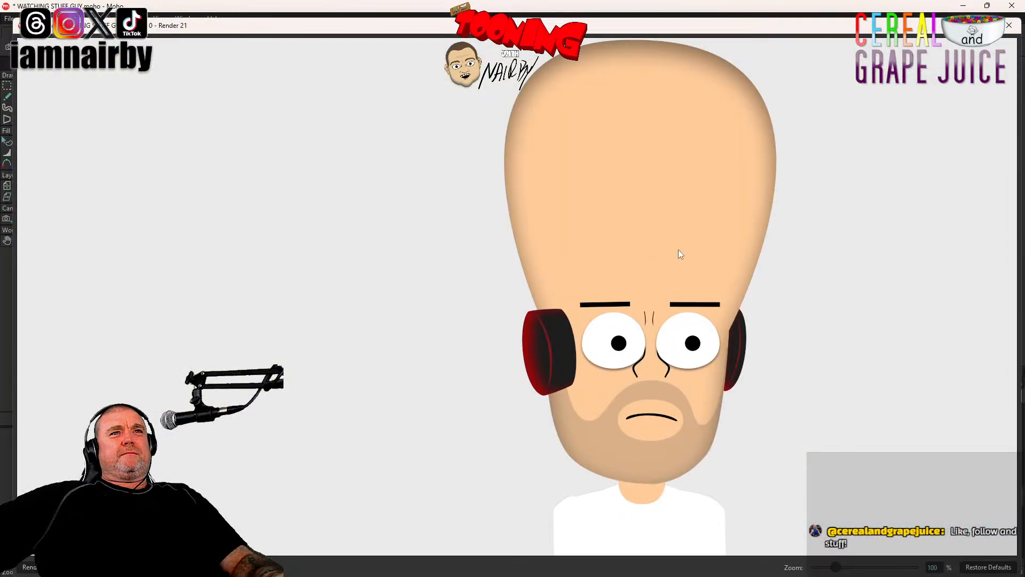
{"action": "left_click", "coordinate": [1009, 25]}
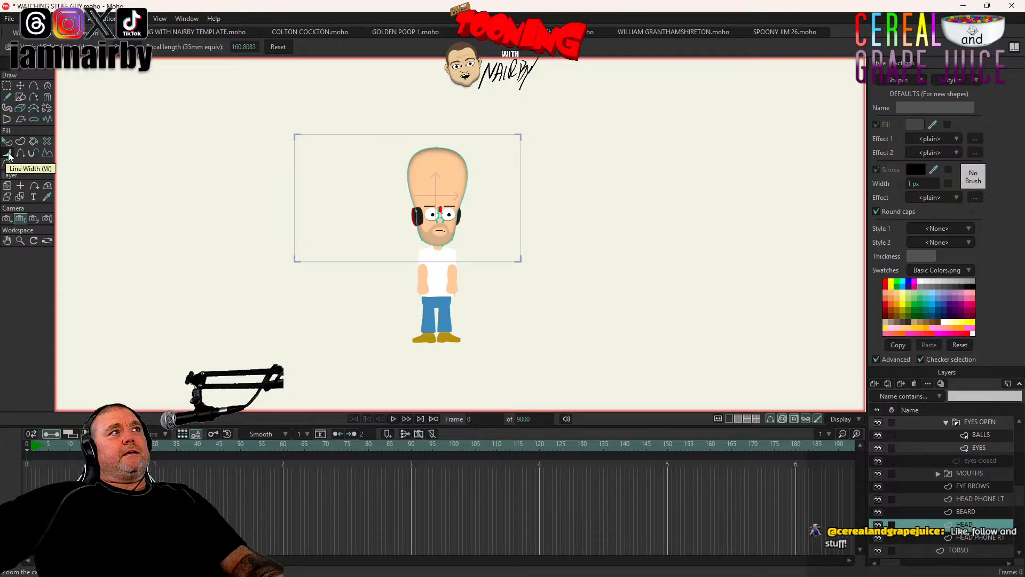
{"action": "scroll", "coordinate": [374, 256], "scroll_direction": "up", "scroll_amount": 5}
{"action": "scroll", "coordinate": [406, 276], "scroll_direction": "up", "scroll_amount": 5}
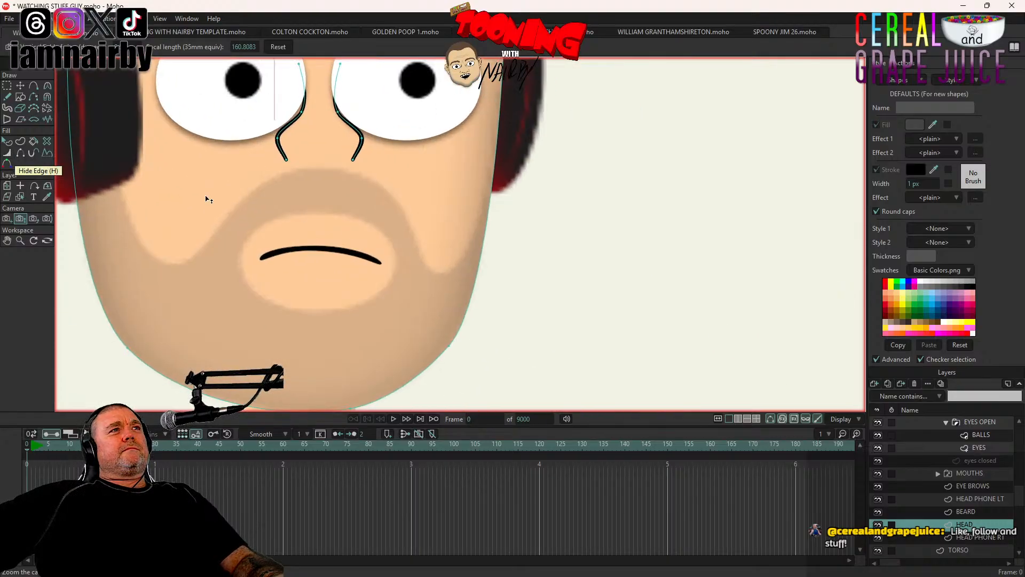
{"action": "left_click_drag", "start_coordinate": [206, 199], "coordinate": [301, 374]}
{"action": "left_click", "coordinate": [7, 142]}
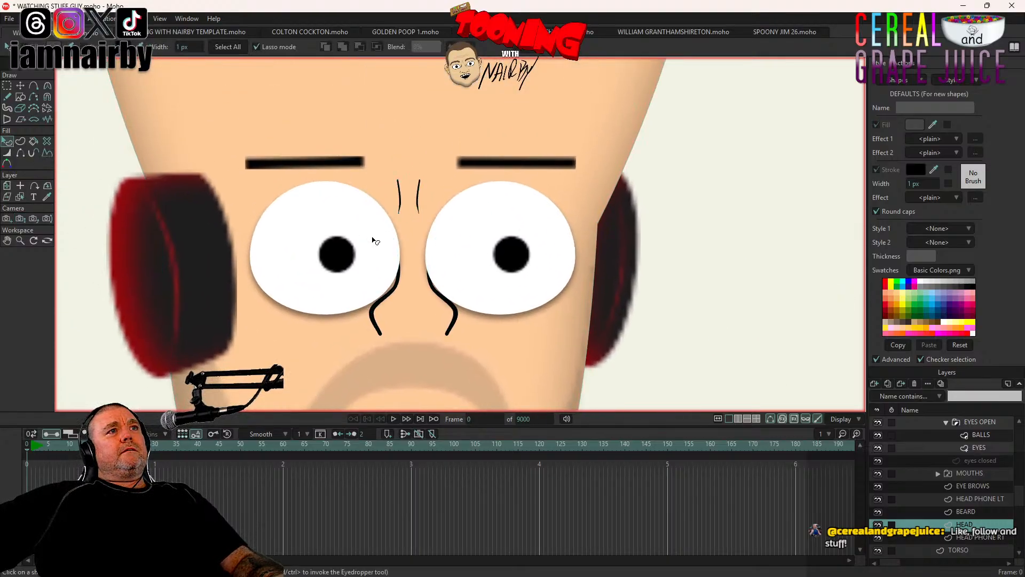
{"action": "left_click", "coordinate": [374, 320]}
{"action": "left_click", "coordinate": [453, 325], "text": "shift"}
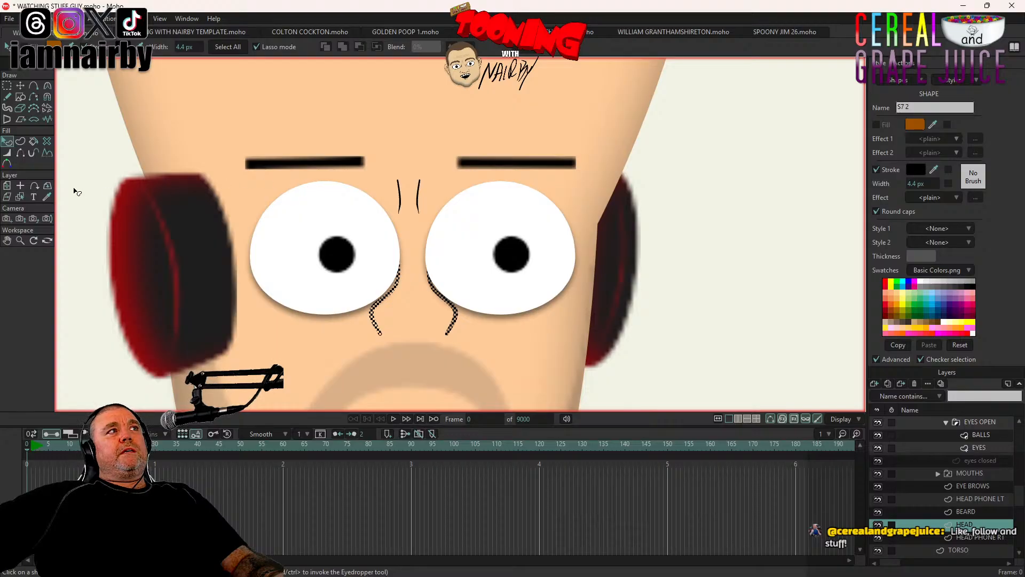
{"action": "left_click", "coordinate": [47, 196]}
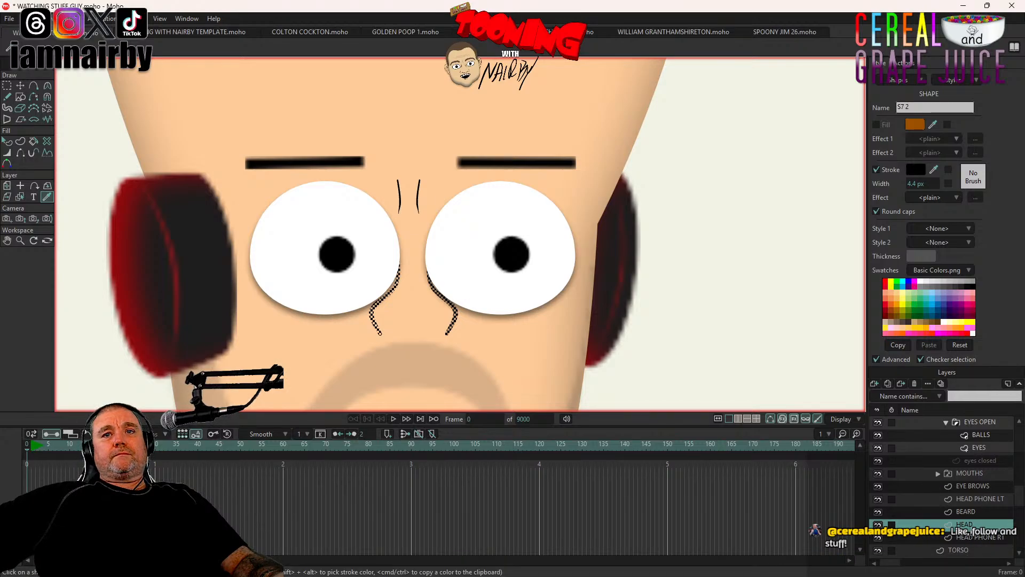
{"action": "left_click", "coordinate": [6, 141]}
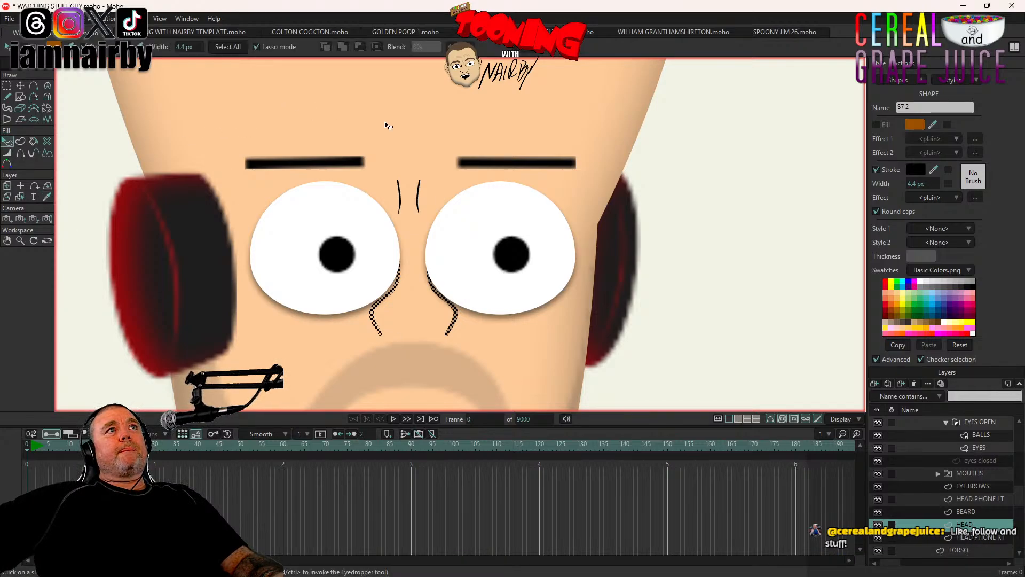
Step: Copy the hex code FFCC9A from the head shape's fill colour without changing the fill
{"action": "left_click", "coordinate": [381, 125]}
{"action": "left_click", "coordinate": [913, 126]}
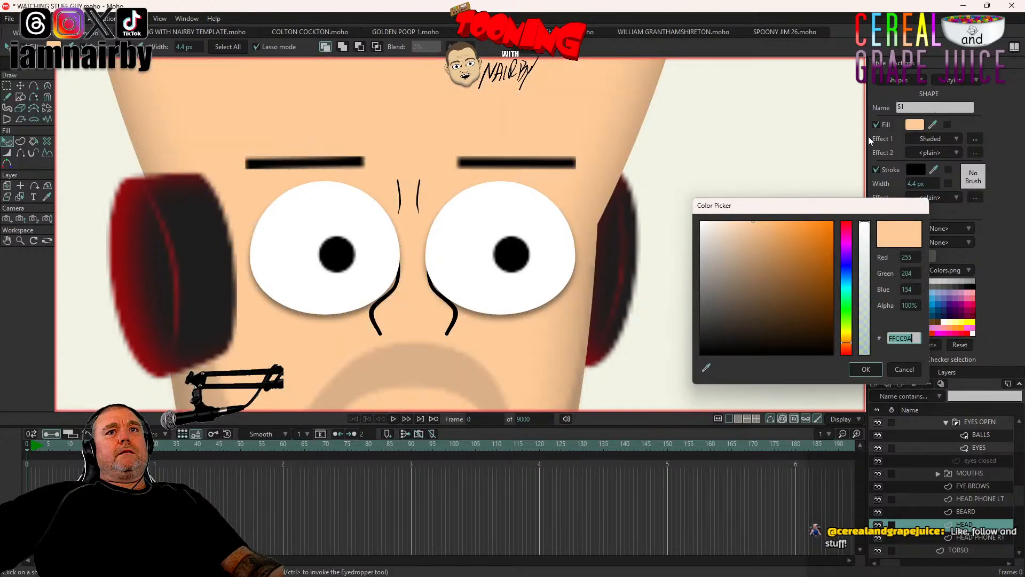
{"action": "left_click", "coordinate": [909, 370]}
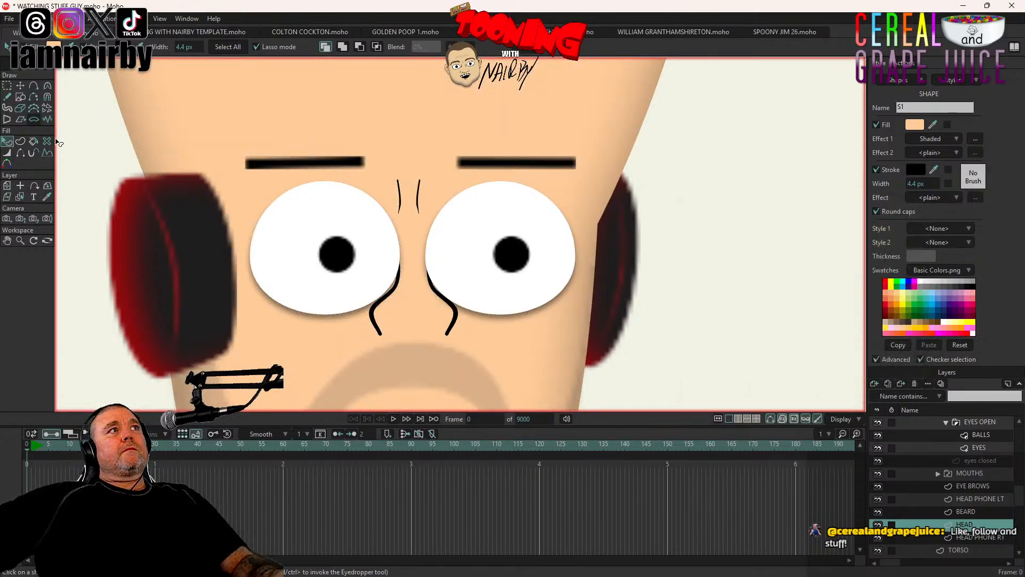
Step: Recolour the strokes of both nose lines from the copied skin tone FFCC9A darkened to 9B7D61, and copy that hex code
{"action": "left_click", "coordinate": [375, 316]}
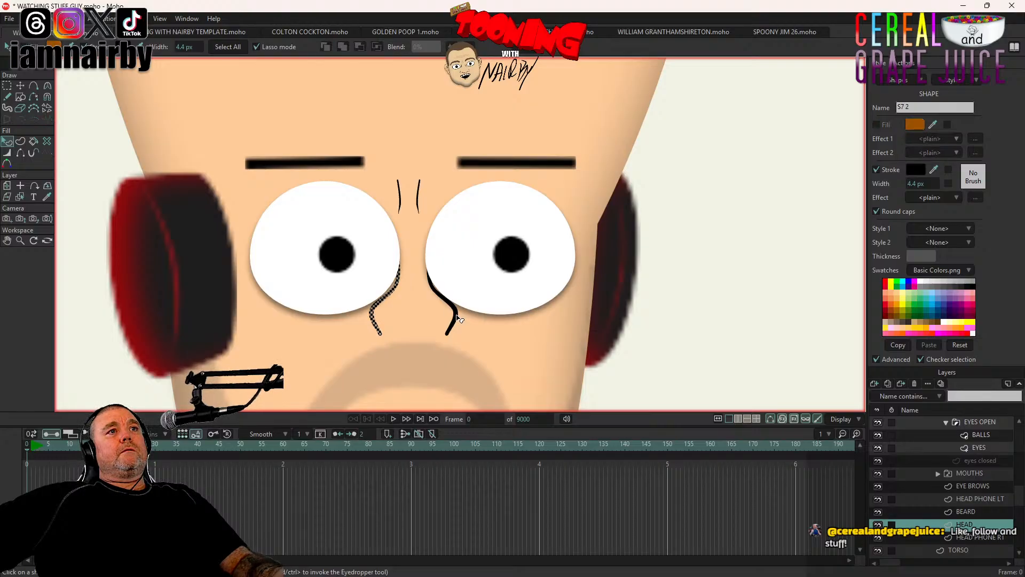
{"action": "left_click", "coordinate": [456, 316], "text": "shift"}
{"action": "left_click", "coordinate": [914, 171]}
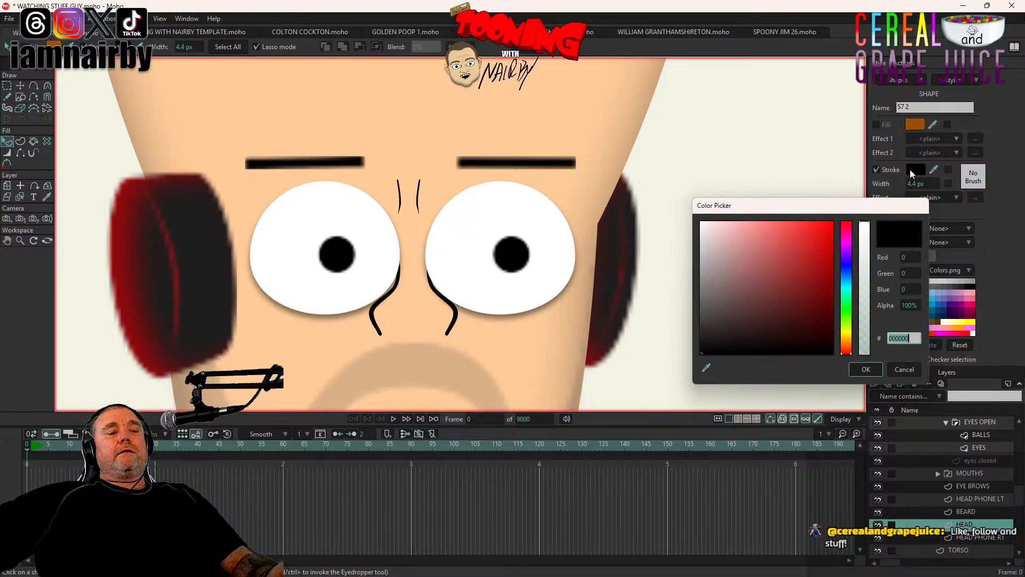
{"action": "type", "text": "FFCC9A"}
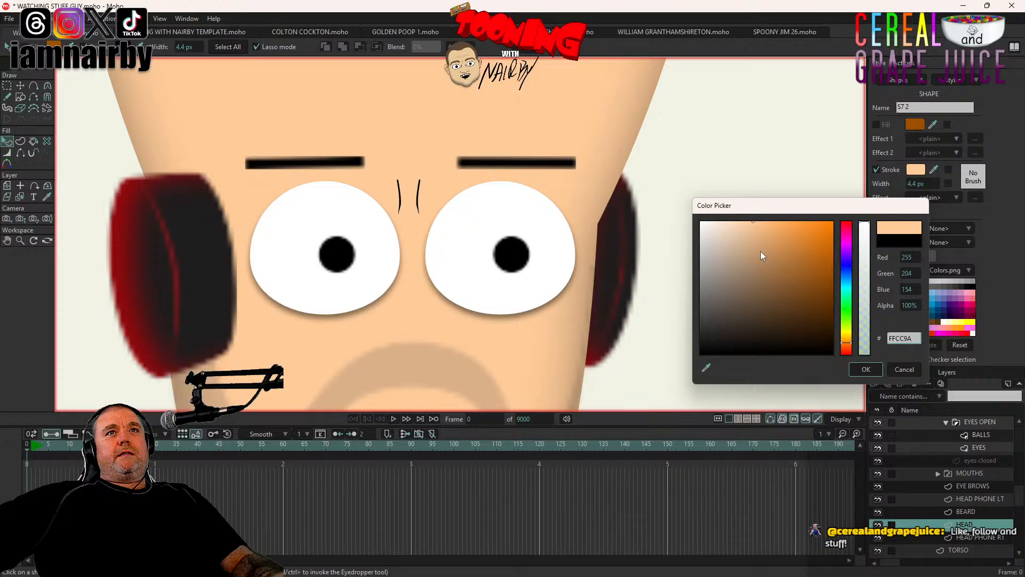
{"action": "left_click", "coordinate": [754, 223]}
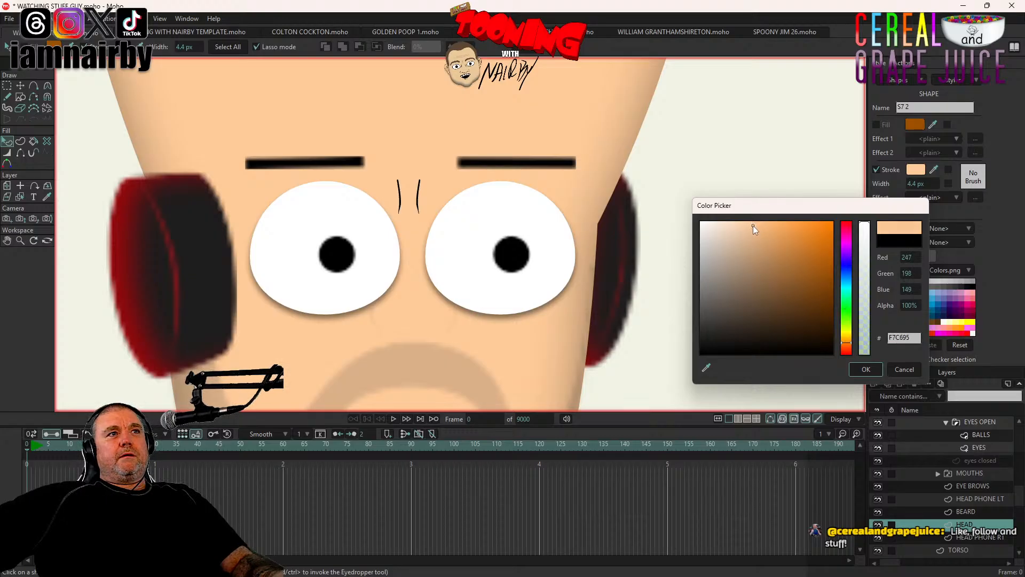
{"action": "mouse_move", "coordinate": [753, 227]}
{"action": "left_mouse_down"}
{"action": "mouse_move", "coordinate": [749, 267]}
{"action": "mouse_move", "coordinate": [761, 265]}
{"action": "mouse_move", "coordinate": [751, 274]}
{"action": "left_mouse_up"}
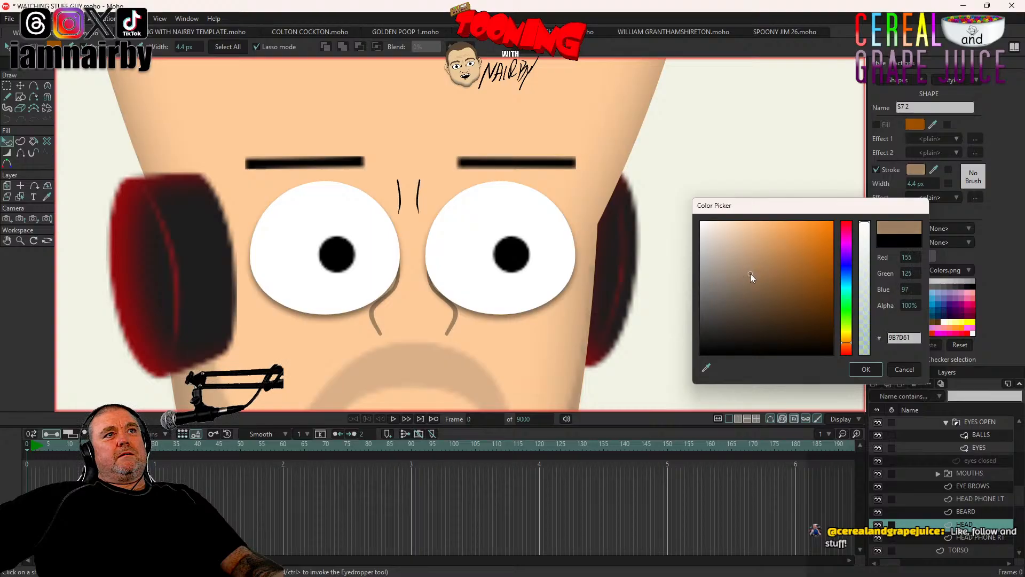
{"action": "left_click_drag", "start_coordinate": [912, 337], "coordinate": [676, 333]}
{"action": "key", "text": "ctrl+c"}
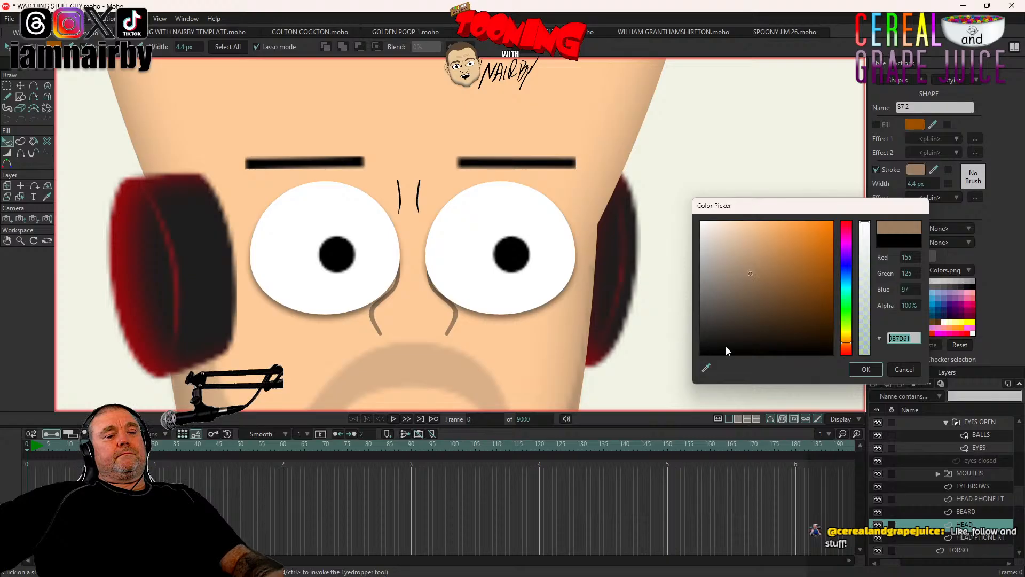
{"action": "left_click", "coordinate": [856, 371]}
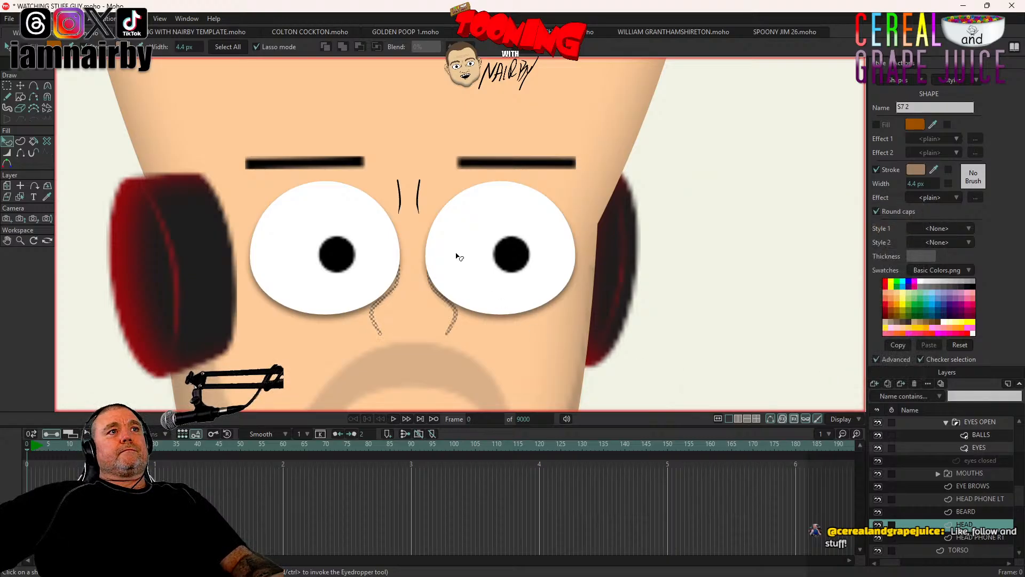
Step: Set the stroke colour of both frown lines between the eyes to the copied brown 9B7D61
{"action": "scroll", "coordinate": [378, 182], "scroll_direction": "up", "scroll_amount": 3}
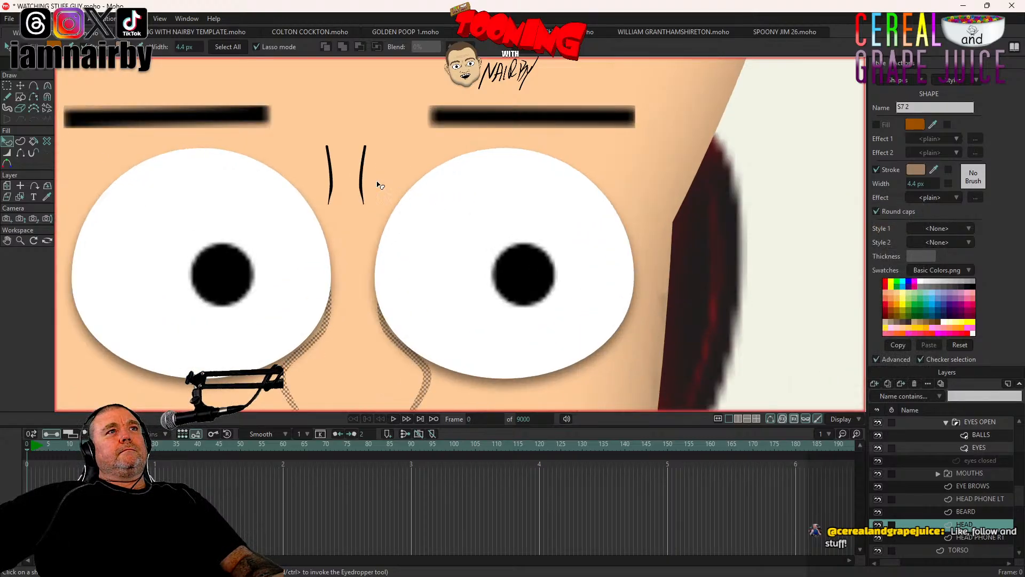
{"action": "left_click", "coordinate": [330, 176]}
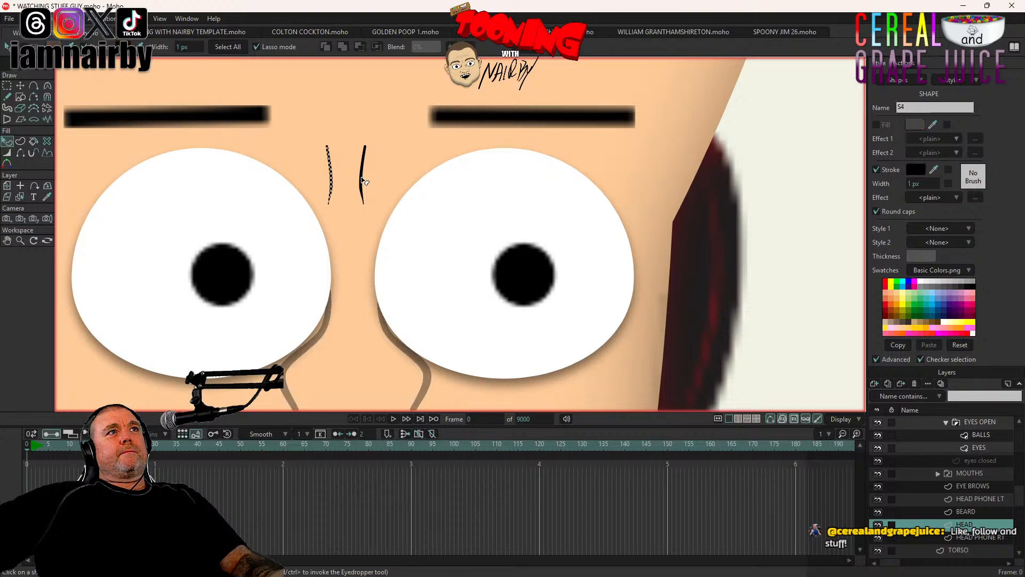
{"action": "left_click", "coordinate": [364, 179], "text": "shift"}
{"action": "left_click", "coordinate": [916, 169]}
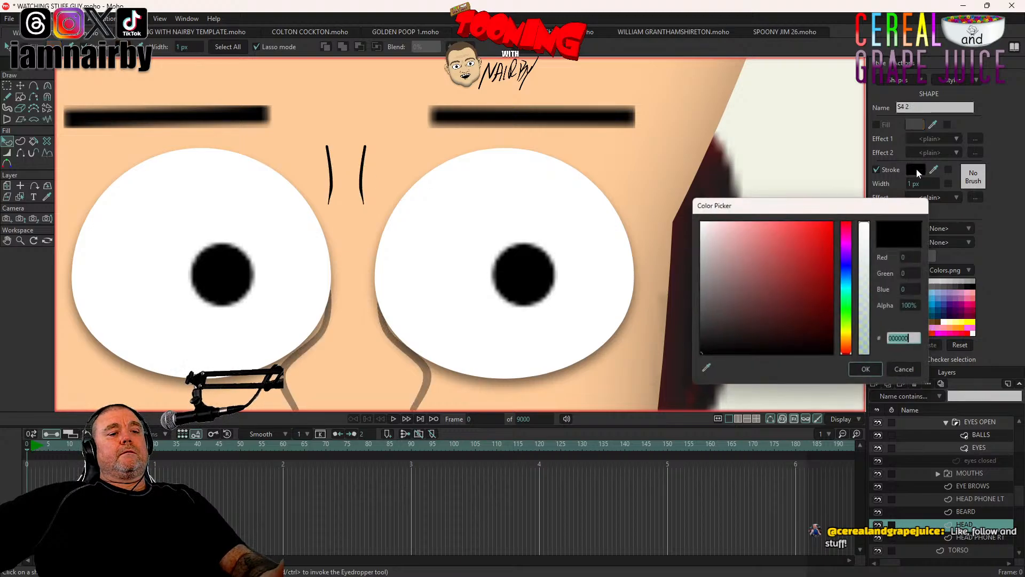
{"action": "key", "text": "ctrl+v"}
{"action": "left_click", "coordinate": [865, 369]}
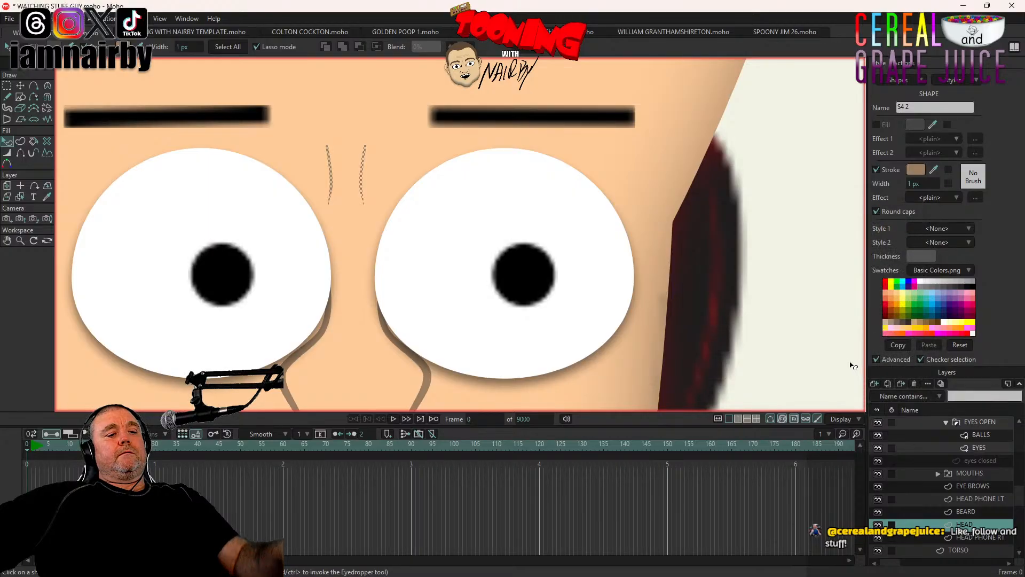
Step: Preview the render to check the recoloured frown and nose lines, and save the project
{"action": "key", "text": "ctrl+r"}
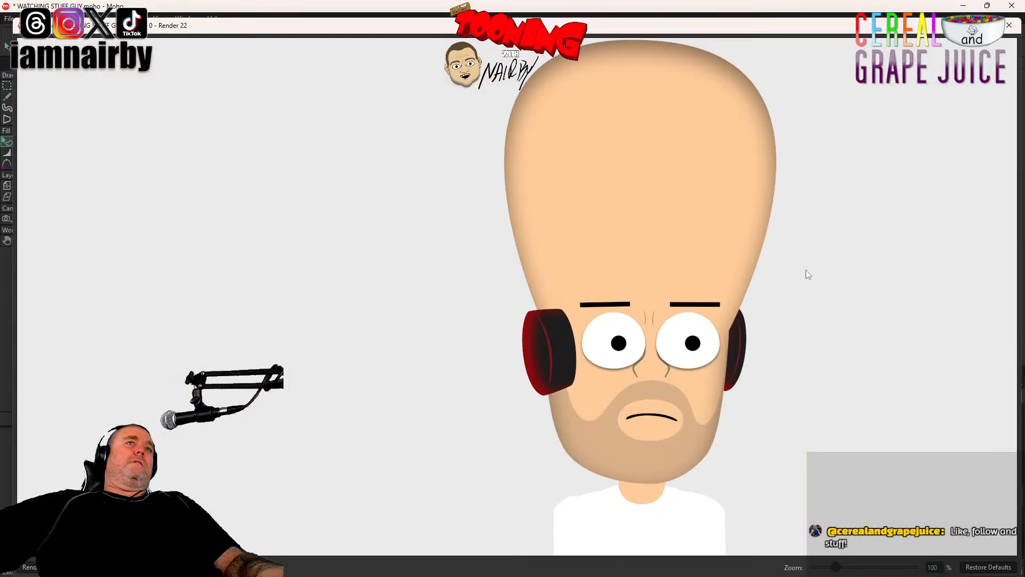
{"action": "left_click", "coordinate": [1010, 31]}
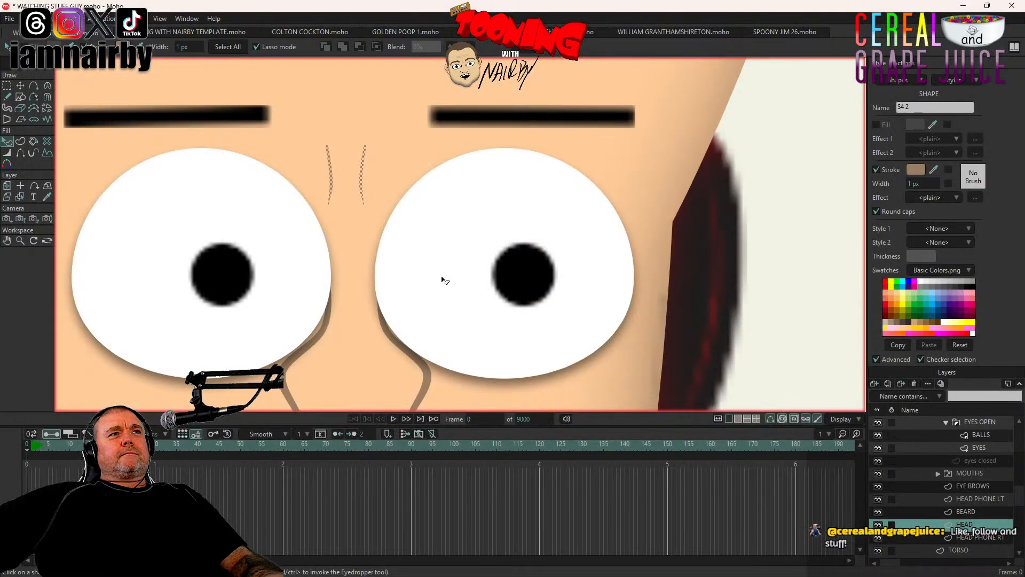
{"action": "scroll", "coordinate": [438, 279], "scroll_direction": "down", "scroll_amount": 3}
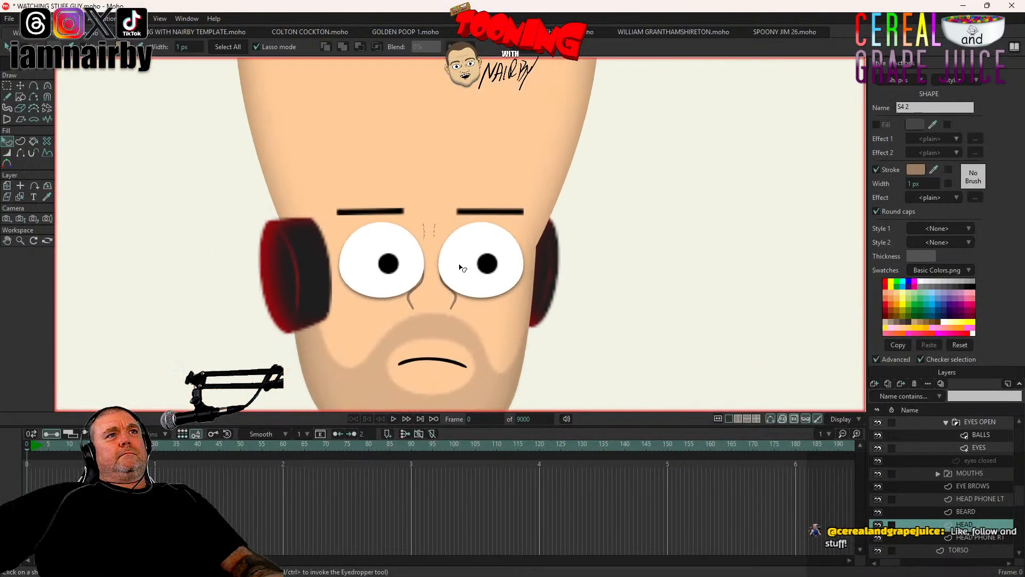
{"action": "key", "text": "ctrl+s"}
{"action": "scroll", "coordinate": [583, 342], "scroll_direction": "down", "scroll_amount": 5}
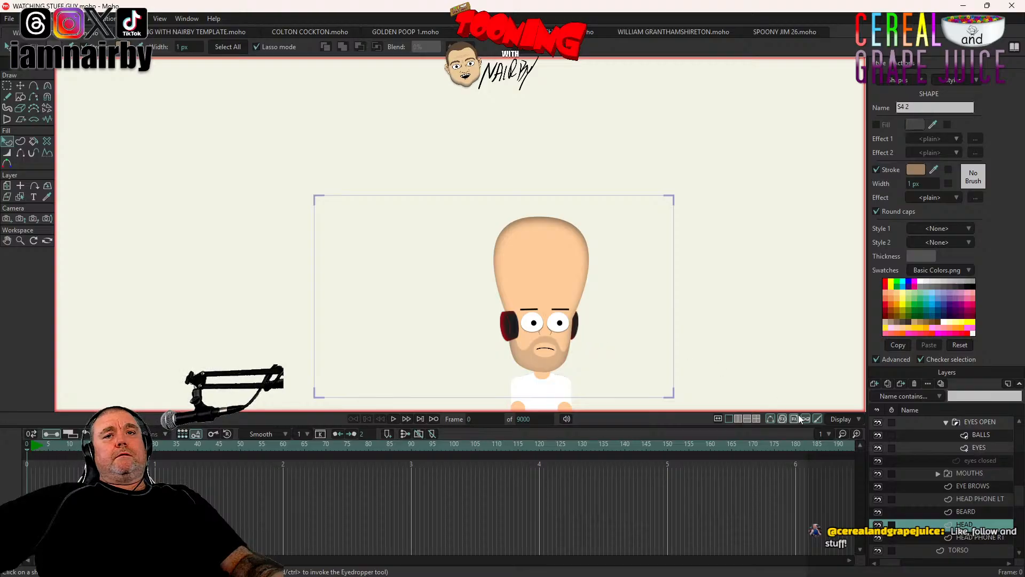
Step: Reset the camera zoom to the default focal length of 44.7846
{"action": "left_click", "coordinate": [24, 219]}
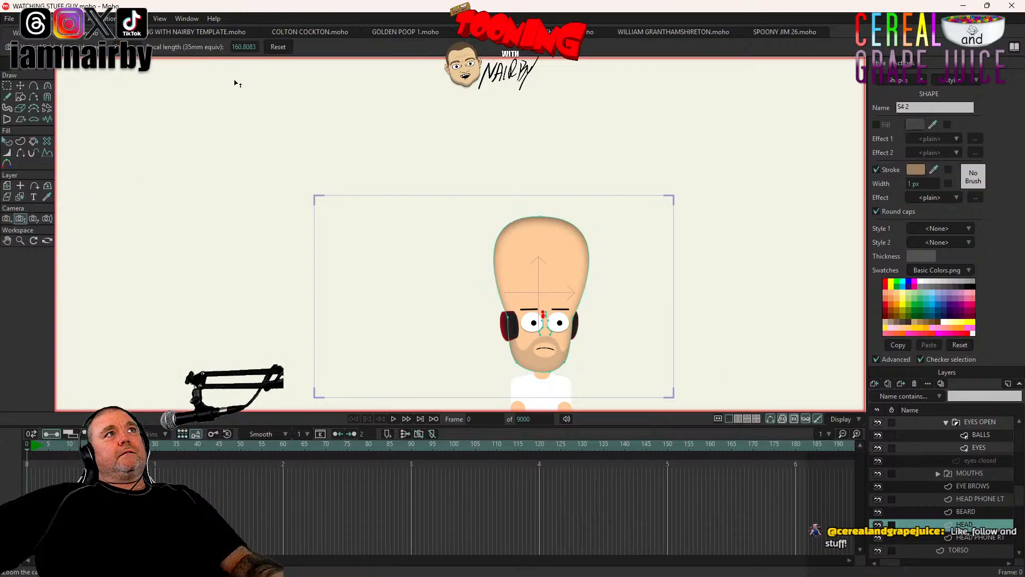
{"action": "left_click", "coordinate": [278, 47]}
{"action": "scroll", "coordinate": [516, 235], "scroll_direction": "up", "scroll_amount": 5}
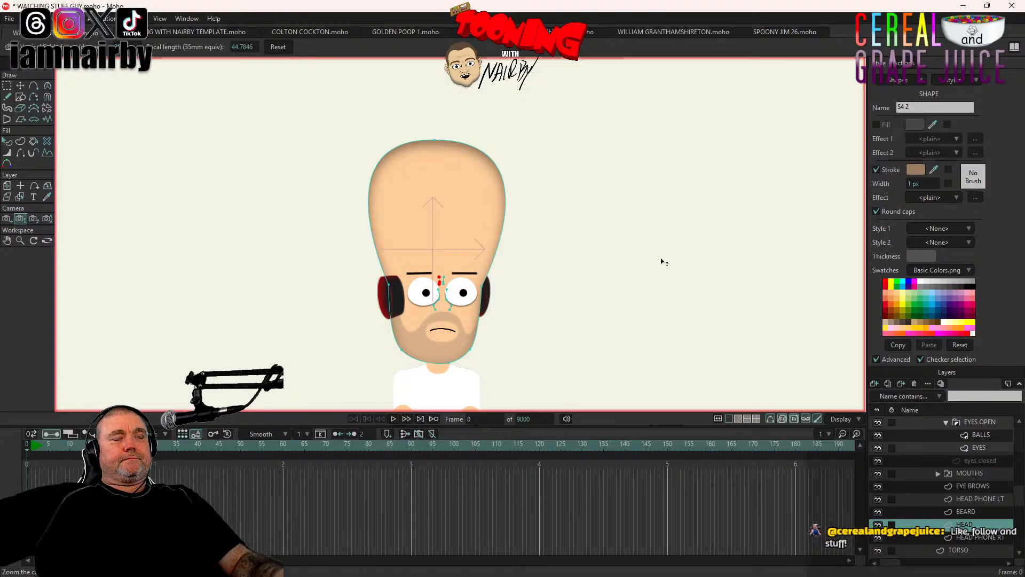
Step: On the EYE BROWS layer, raise the upper outer corner of the left eyebrow so it widens into a wedge
{"action": "left_click", "coordinate": [976, 487]}
{"action": "scroll", "coordinate": [319, 279], "scroll_direction": "down", "scroll_amount": 5}
{"action": "scroll", "coordinate": [269, 247], "scroll_direction": "up", "scroll_amount": 4}
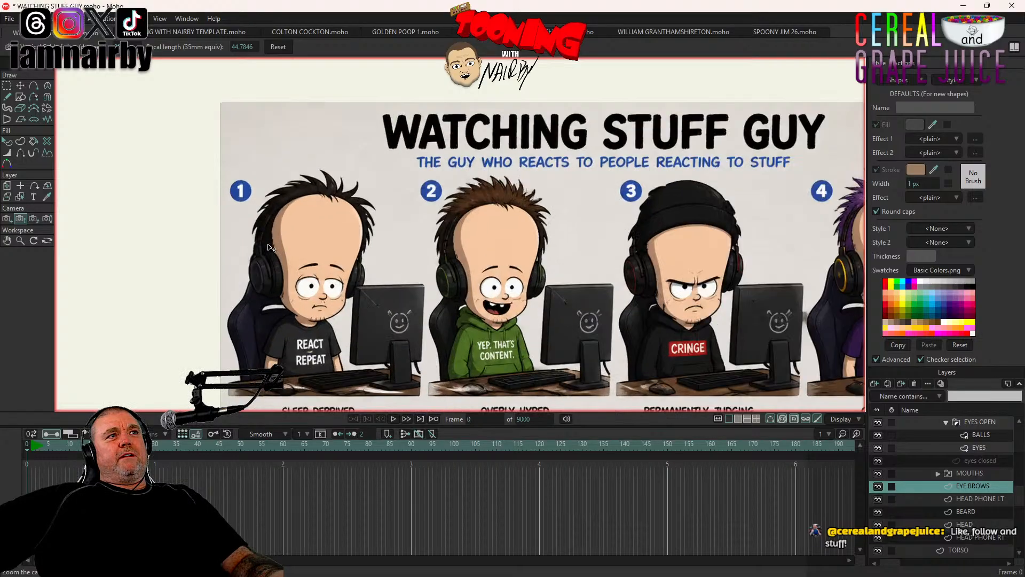
{"action": "key", "text": "ctrl+r"}
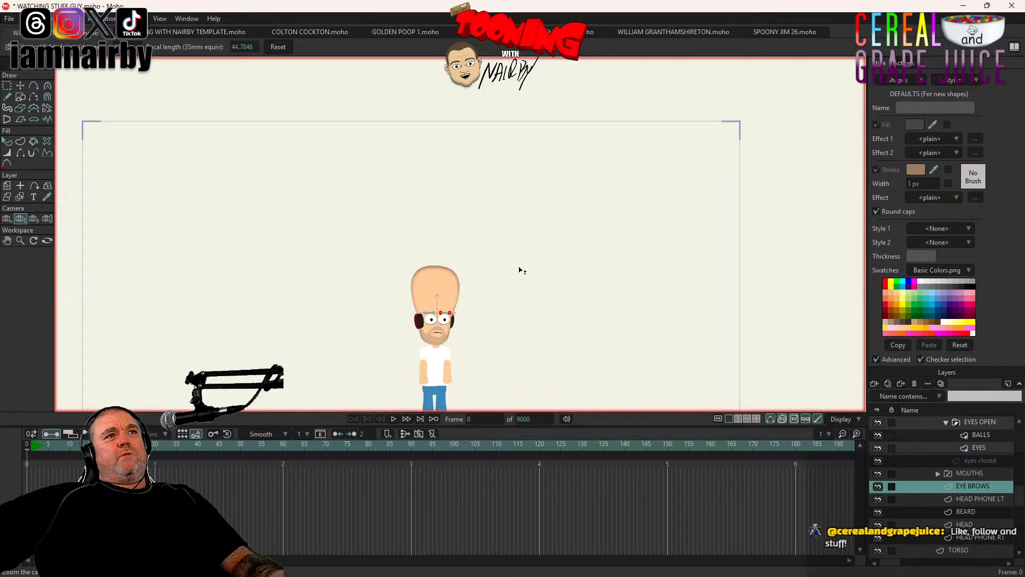
{"action": "scroll", "coordinate": [435, 295], "scroll_direction": "up", "scroll_amount": 5}
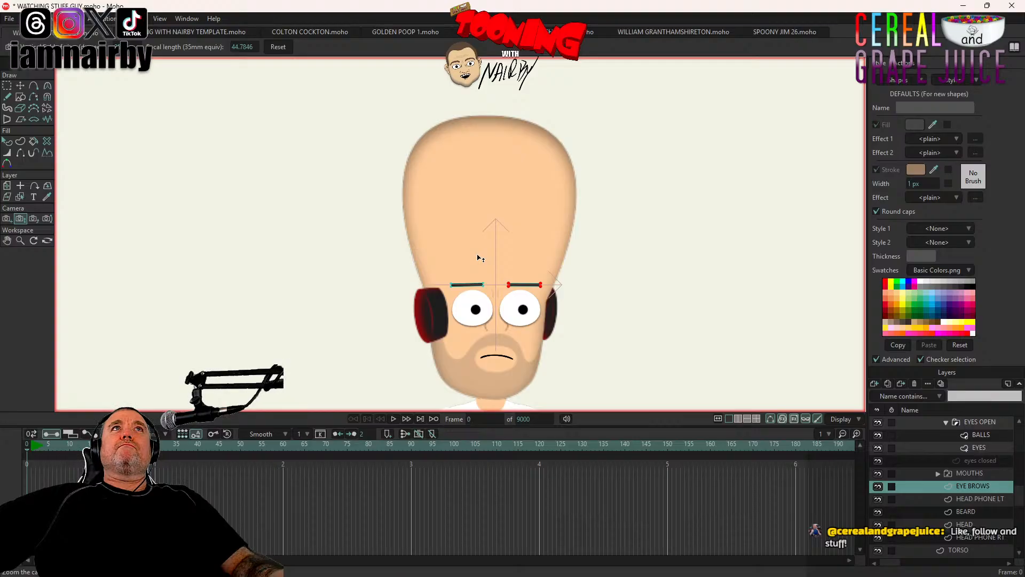
{"action": "key", "text": "r"}
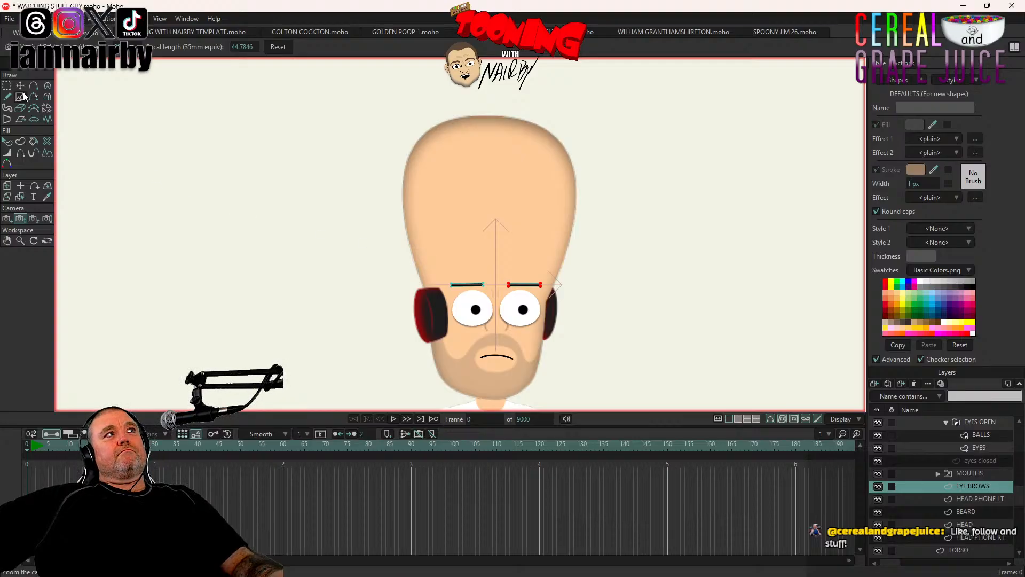
{"action": "scroll", "coordinate": [427, 266], "scroll_direction": "up", "scroll_amount": 3}
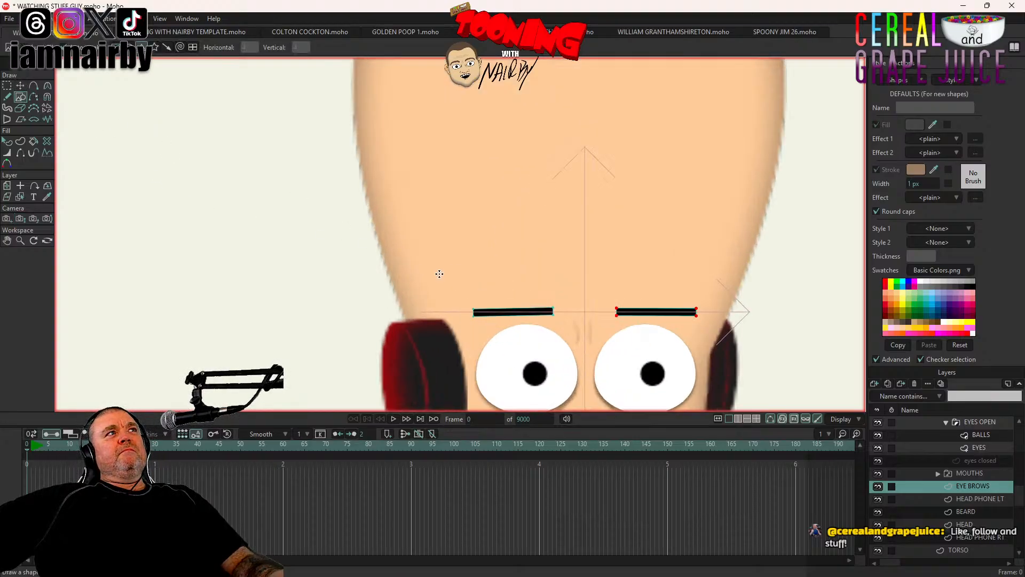
{"action": "left_click", "coordinate": [21, 86]}
{"action": "scroll", "coordinate": [464, 311], "scroll_direction": "up", "scroll_amount": 3}
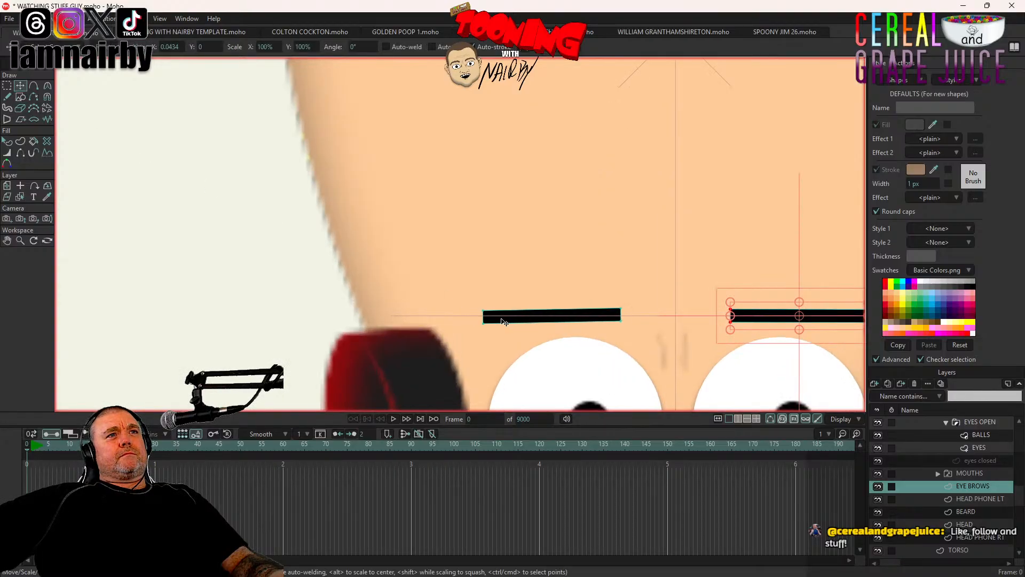
{"action": "left_click", "coordinate": [34, 86]}
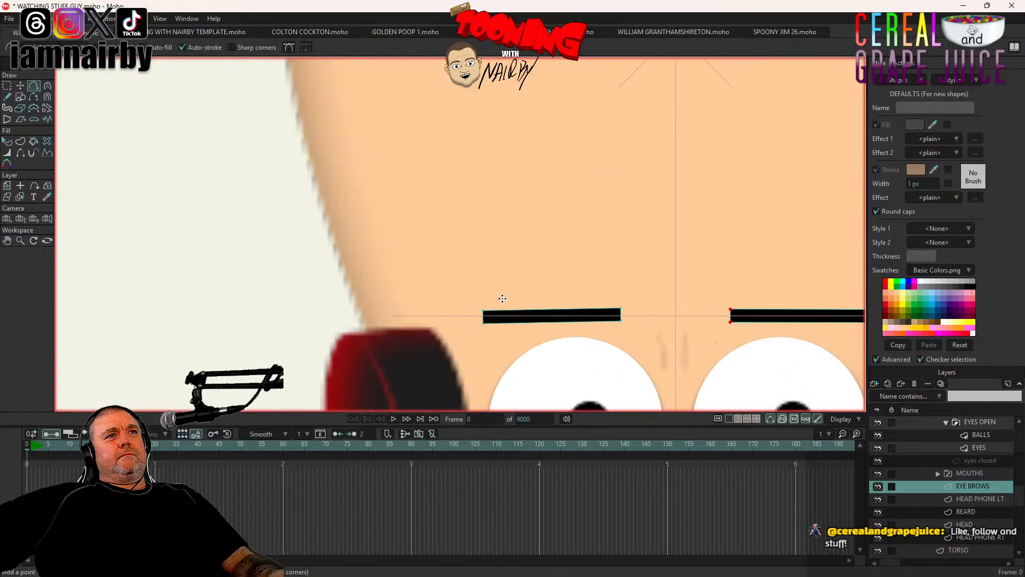
{"action": "key", "text": "t"}
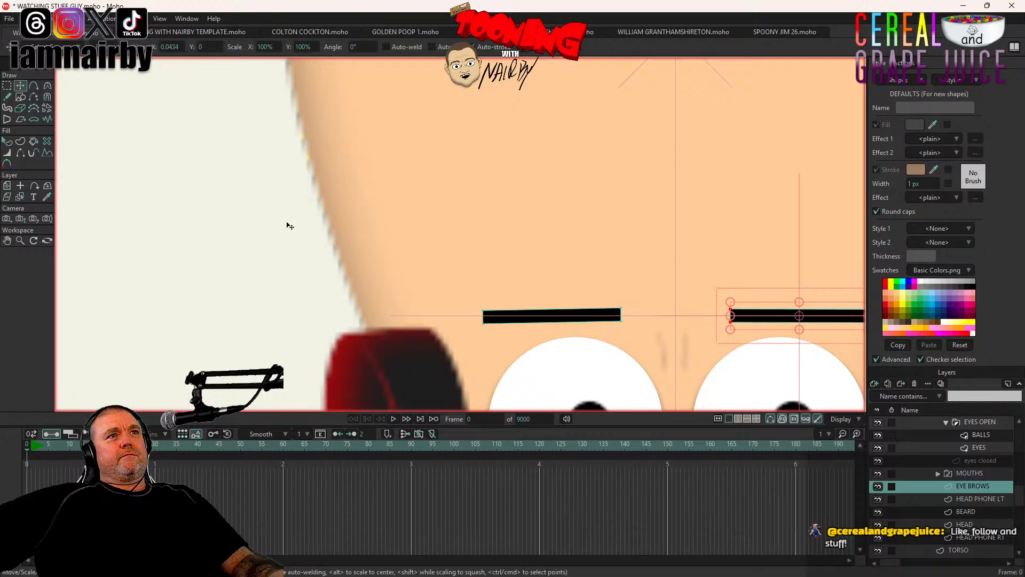
{"action": "left_click_drag", "start_coordinate": [487, 315], "coordinate": [487, 289]}
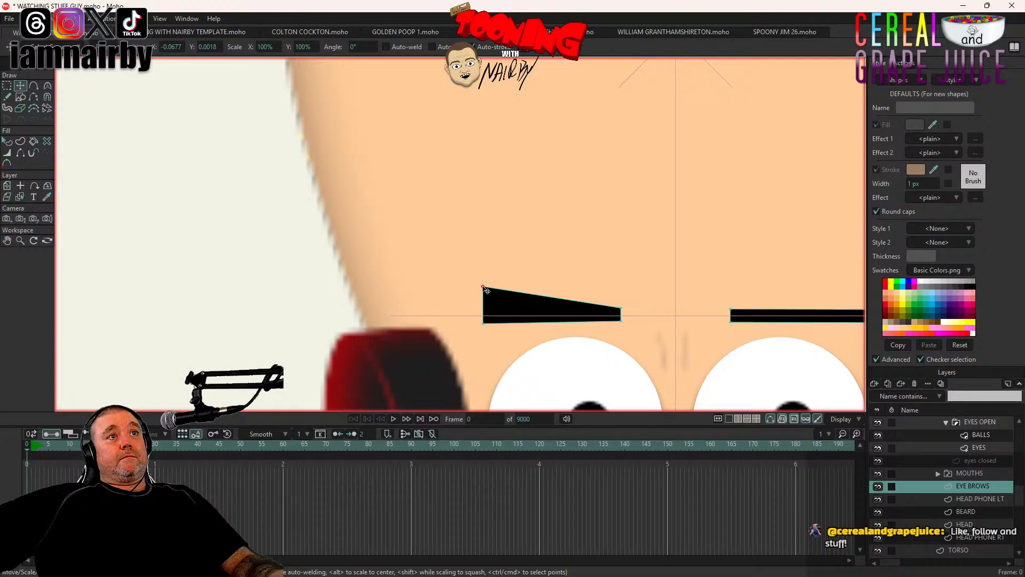
Step: Add a point midway along the left eyebrow's outer edge and move it slightly inward to form a notch
{"action": "left_click", "coordinate": [35, 85]}
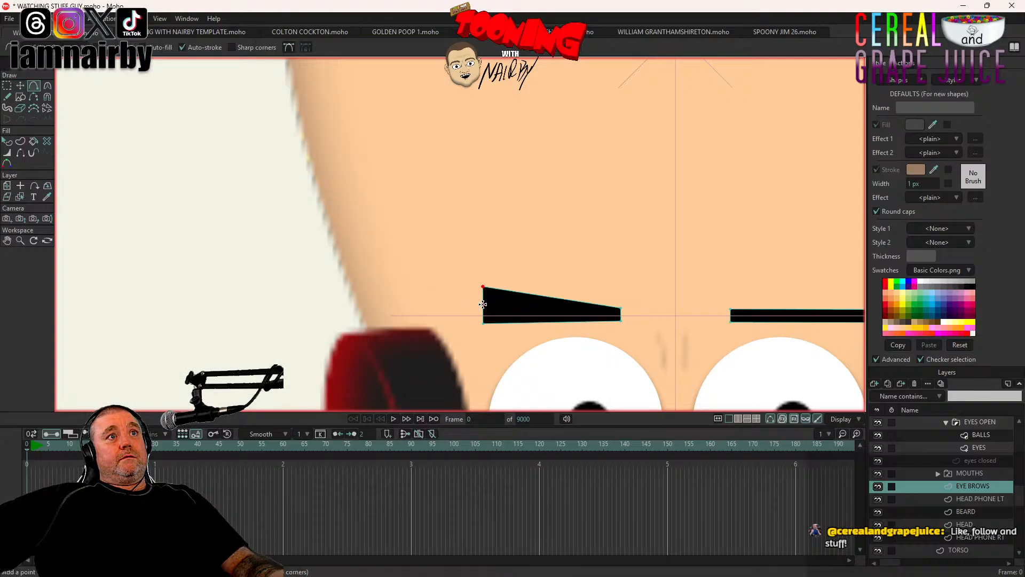
{"action": "left_click", "coordinate": [20, 85]}
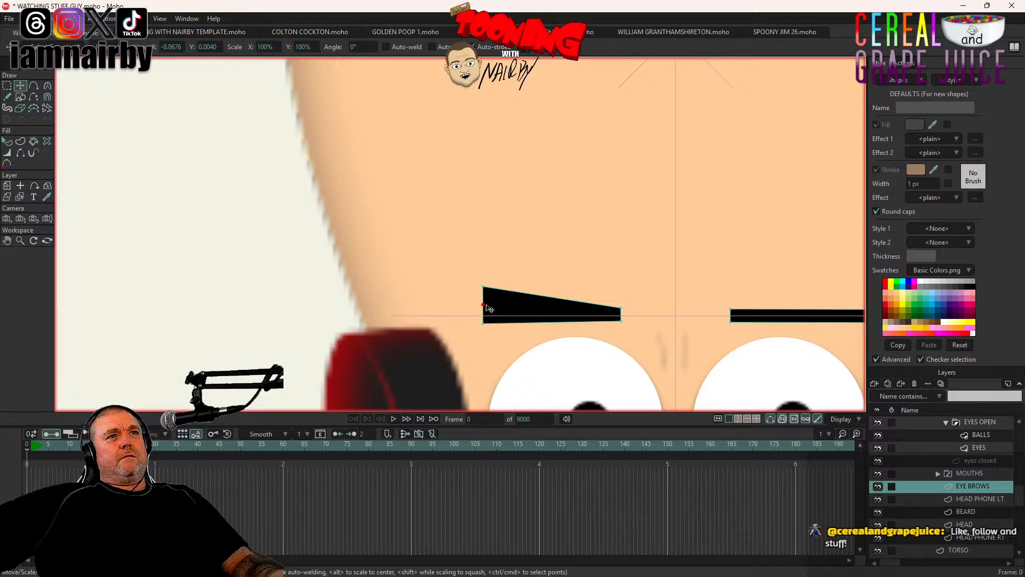
{"action": "left_click_drag", "start_coordinate": [484, 304], "coordinate": [489, 305]}
{"action": "scroll", "coordinate": [569, 330], "scroll_direction": "down", "scroll_amount": 3}
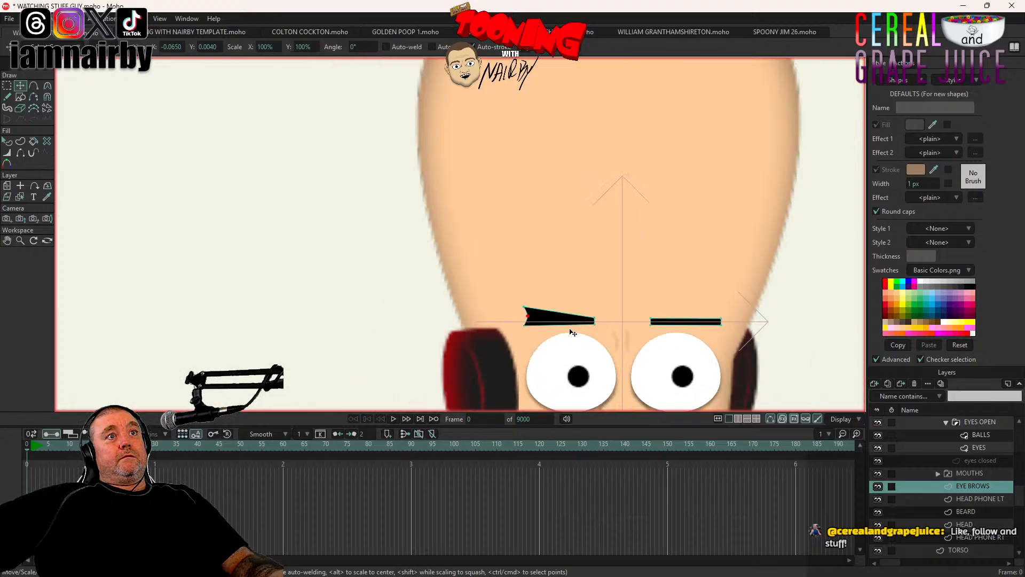
{"action": "scroll", "coordinate": [571, 333], "scroll_direction": "down", "scroll_amount": 2}
{"action": "scroll", "coordinate": [569, 331], "scroll_direction": "up", "scroll_amount": 5}
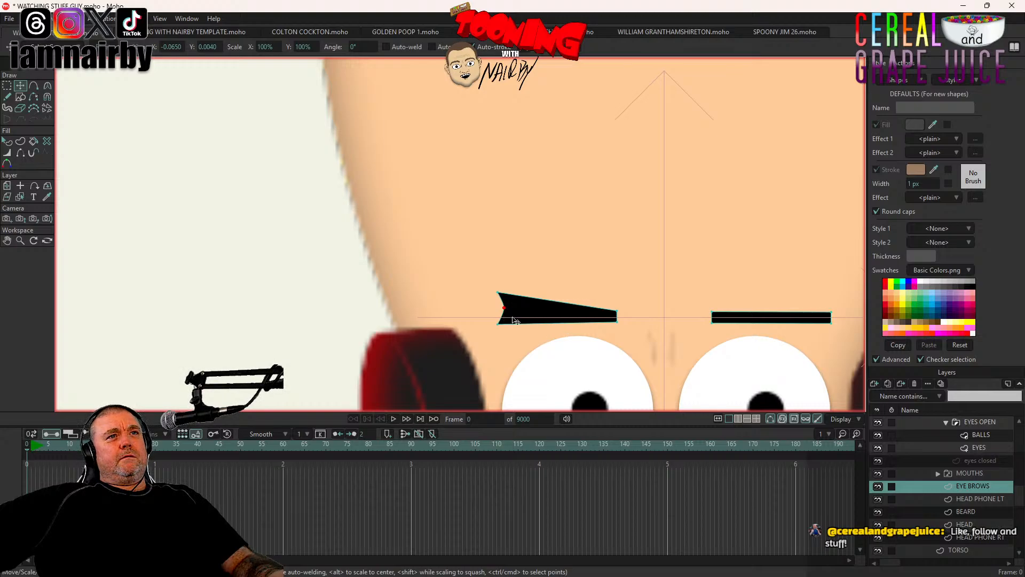
Step: Set the fill colour of the reshaped left eyebrow to dark brown 653400
{"action": "left_click", "coordinate": [7, 141]}
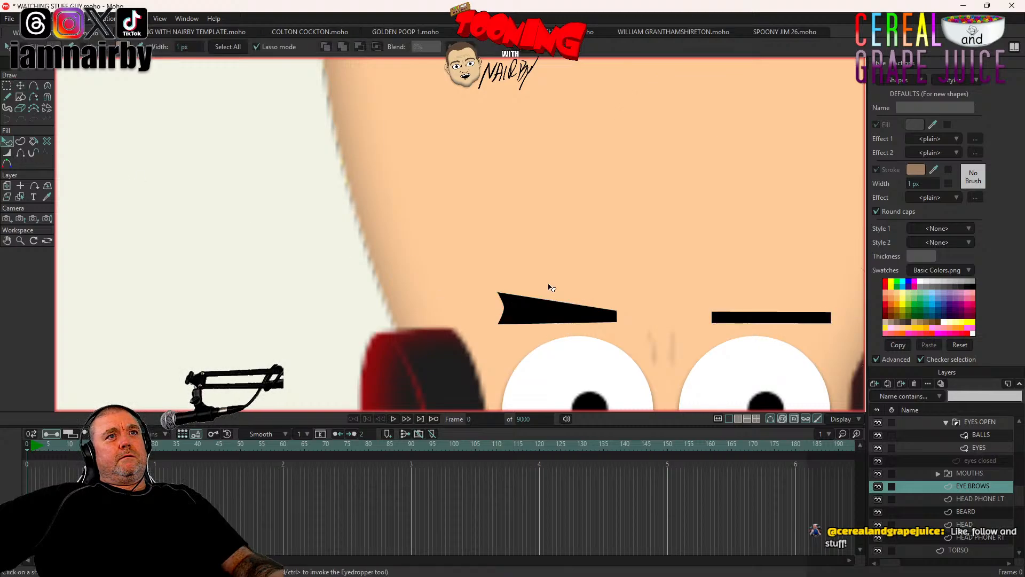
{"action": "left_click", "coordinate": [538, 320]}
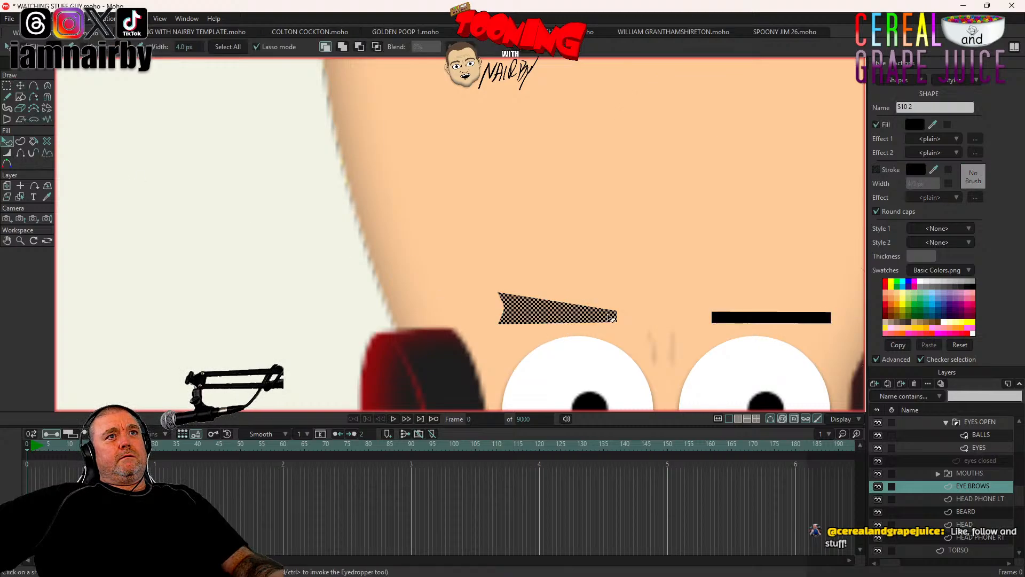
{"action": "left_click", "coordinate": [913, 124]}
{"action": "left_click", "coordinate": [847, 345]}
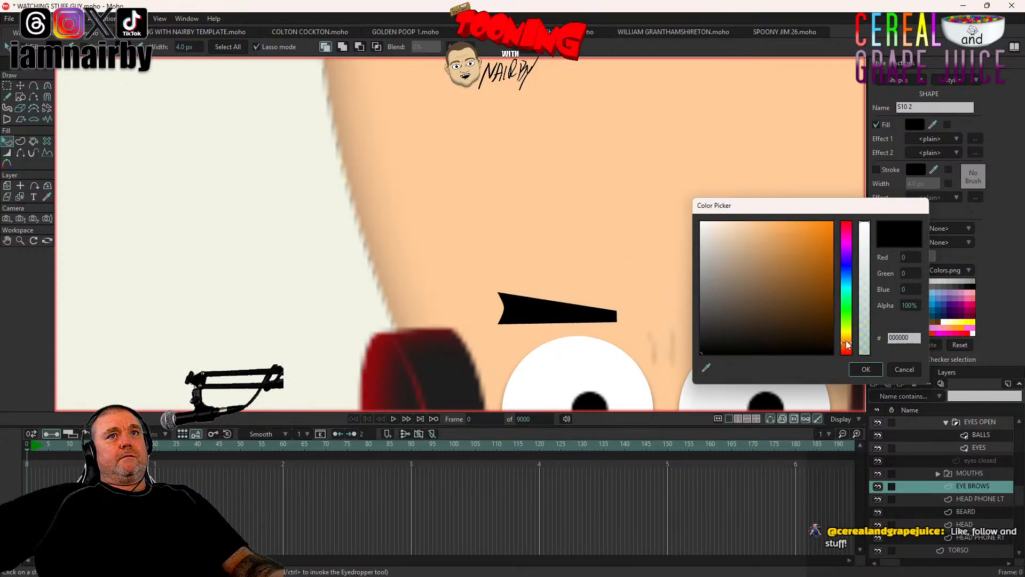
{"action": "mouse_move", "coordinate": [830, 307]}
{"action": "left_mouse_down"}
{"action": "mouse_move", "coordinate": [837, 293]}
{"action": "mouse_move", "coordinate": [843, 304]}
{"action": "left_mouse_up"}
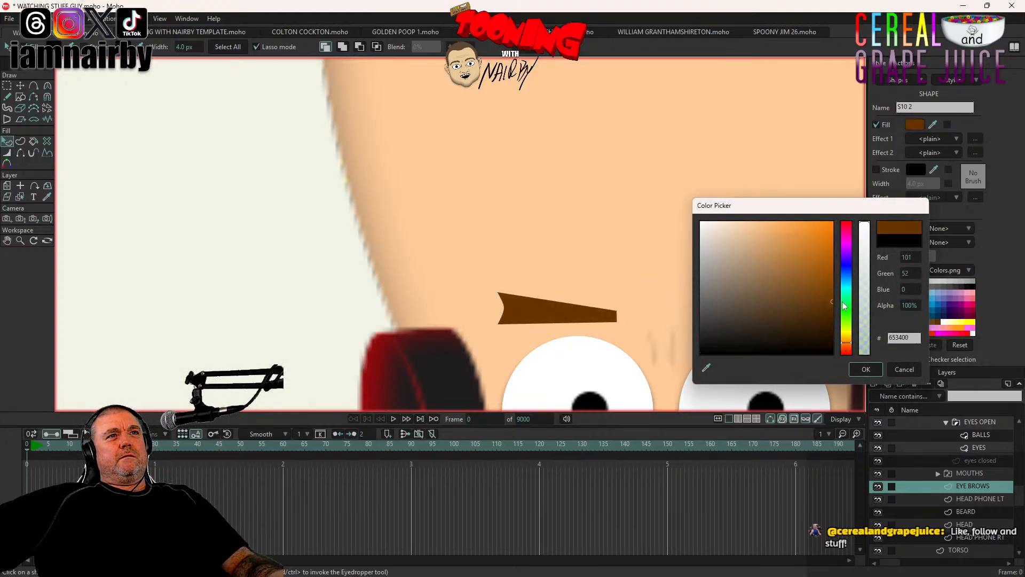
{"action": "left_click", "coordinate": [865, 369]}
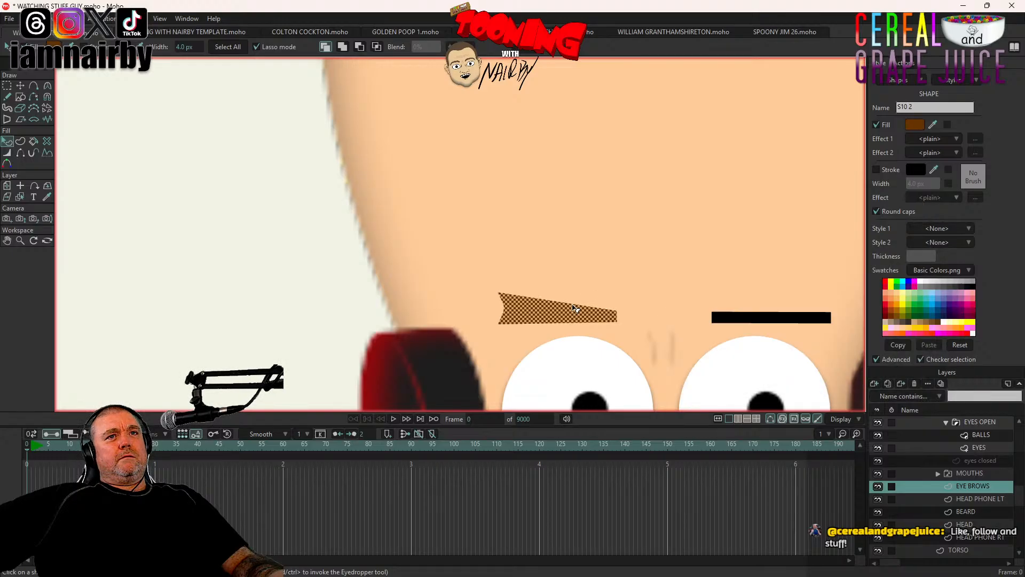
Step: Duplicate the brown eyebrow, flip the copy horizontally, delete the old black right eyebrow and place the copy above the right eye
{"action": "left_click", "coordinate": [20, 85]}
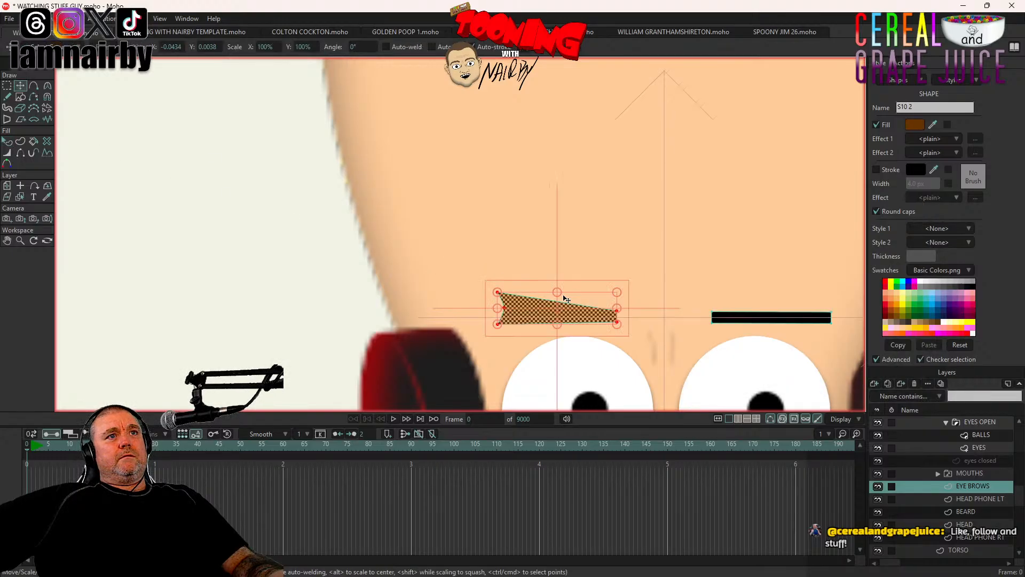
{"action": "key", "text": "ctrl+c"}
{"action": "key", "text": "ctrl+v"}
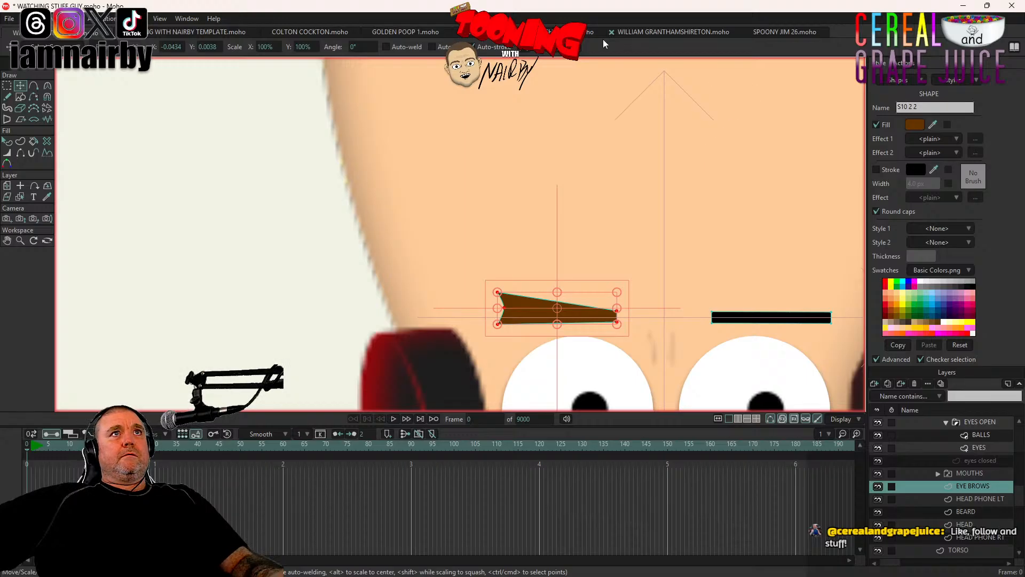
{"action": "left_click", "coordinate": [558, 52]}
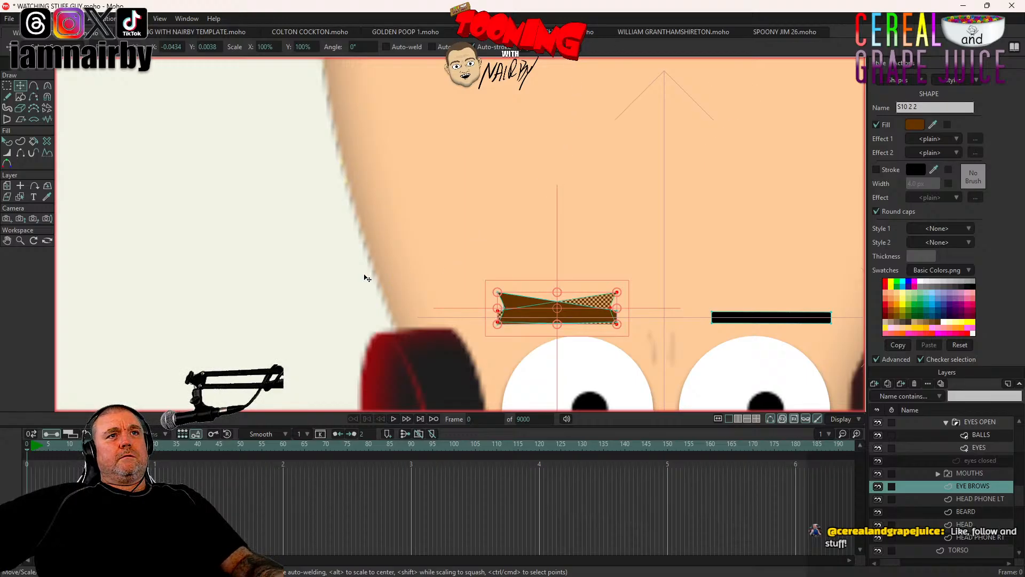
{"action": "left_click", "coordinate": [758, 319]}
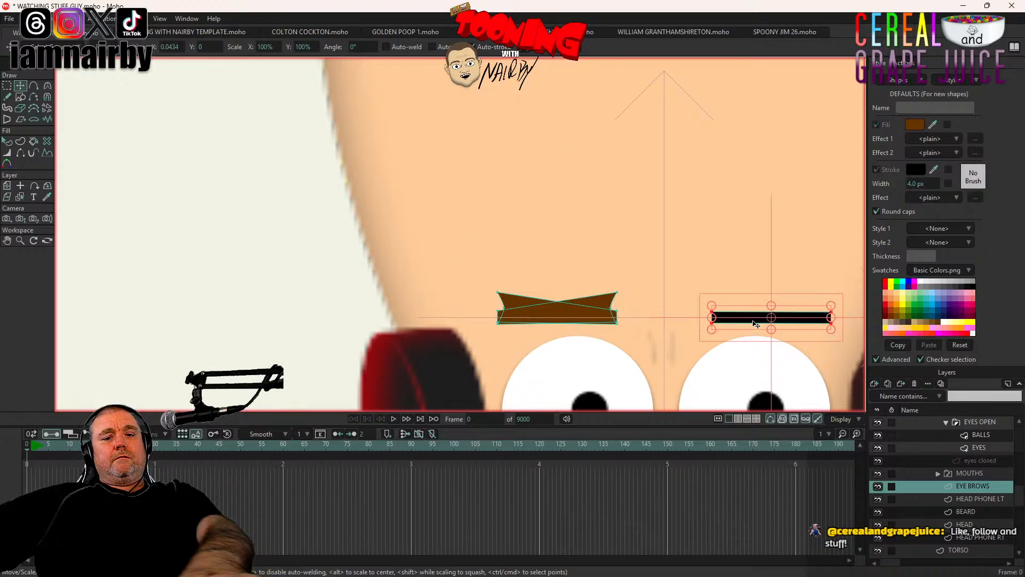
{"action": "left_click", "coordinate": [608, 306]}
{"action": "left_click_drag", "start_coordinate": [294, 281], "coordinate": [483, 295]}
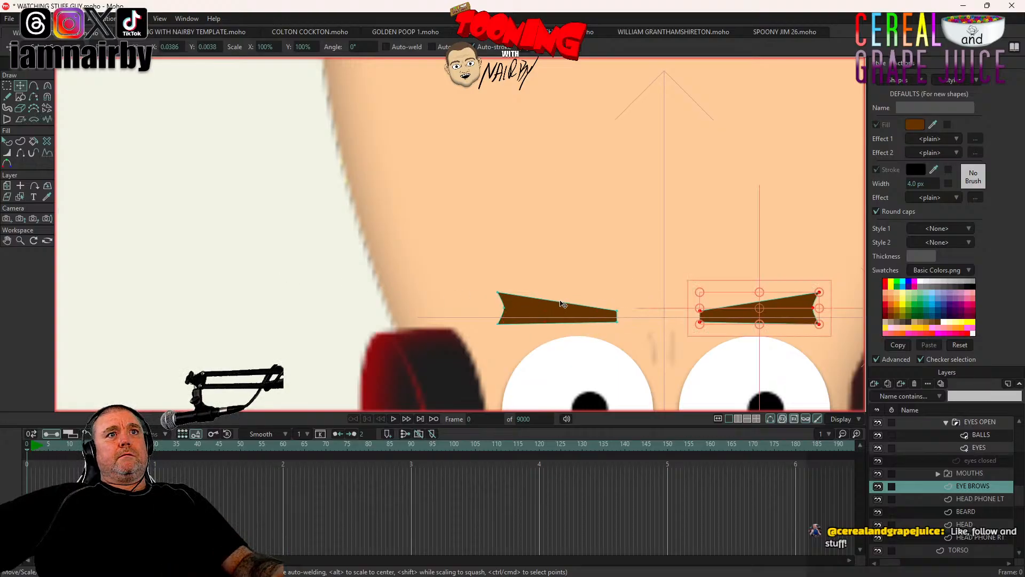
Step: Preview the render of the whole character with the new brown eyebrows
{"action": "scroll", "coordinate": [562, 302], "scroll_direction": "down", "scroll_amount": 5}
{"action": "key", "text": "ctrl+r"}
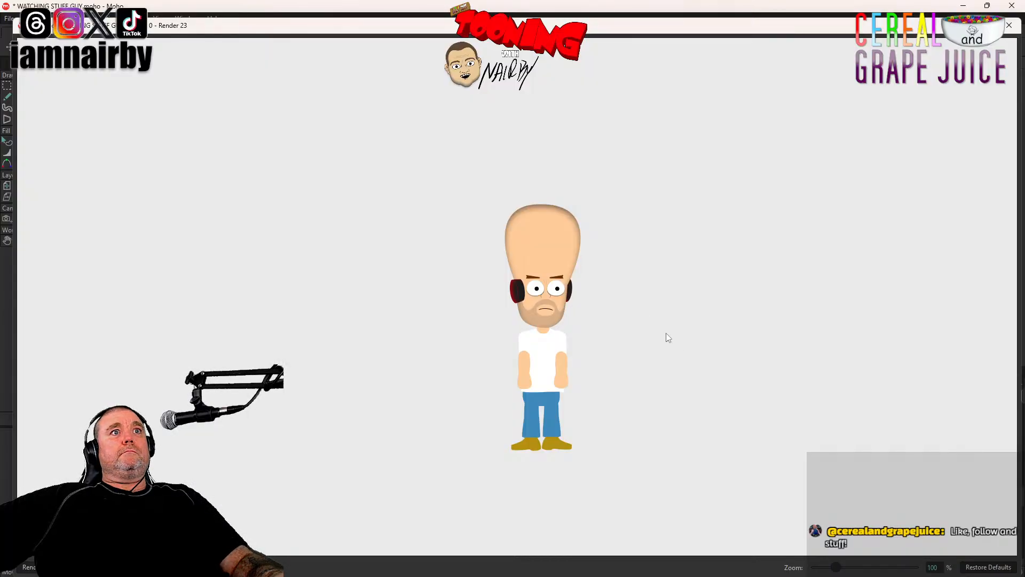
{"action": "left_click", "coordinate": [1009, 26]}
Step: Bend the lower edge of the left eyebrow into a slight upward arch with the Curvature tool
{"action": "scroll", "coordinate": [700, 233], "scroll_direction": "up", "scroll_amount": 5}
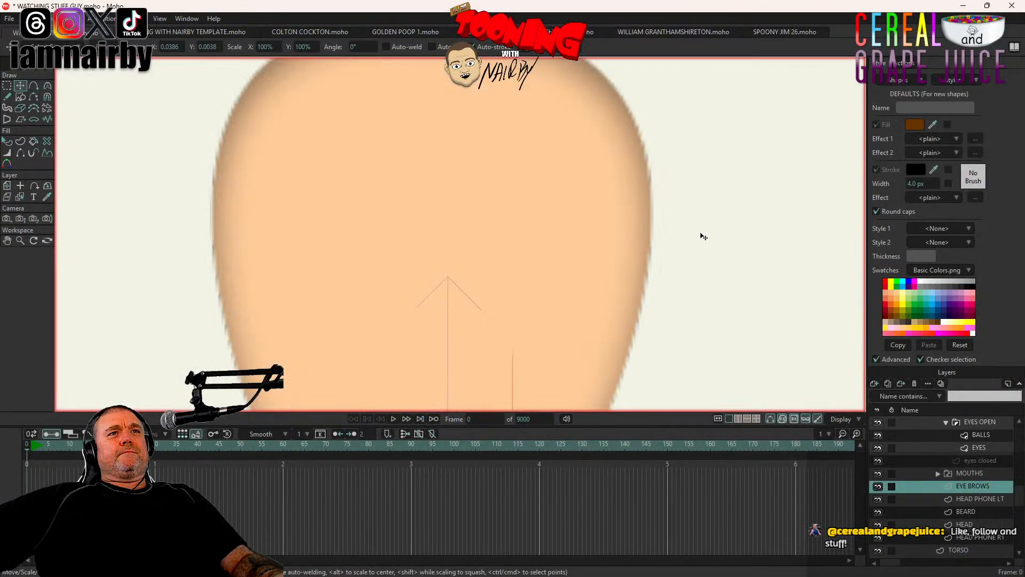
{"action": "scroll", "coordinate": [570, 223], "scroll_direction": "up", "scroll_amount": 2}
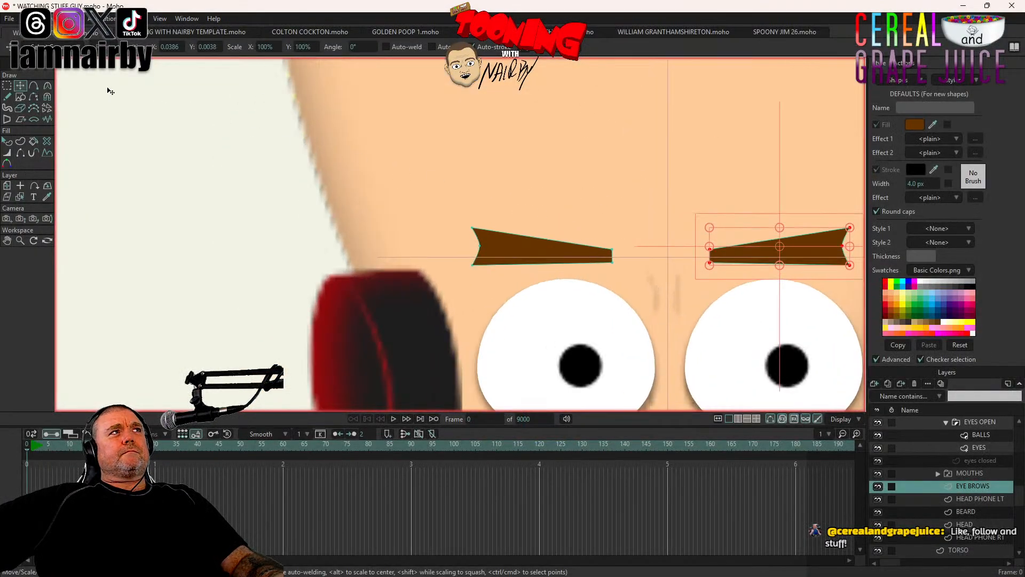
{"action": "left_click", "coordinate": [33, 86]}
{"action": "scroll", "coordinate": [360, 177], "scroll_direction": "up", "scroll_amount": 4}
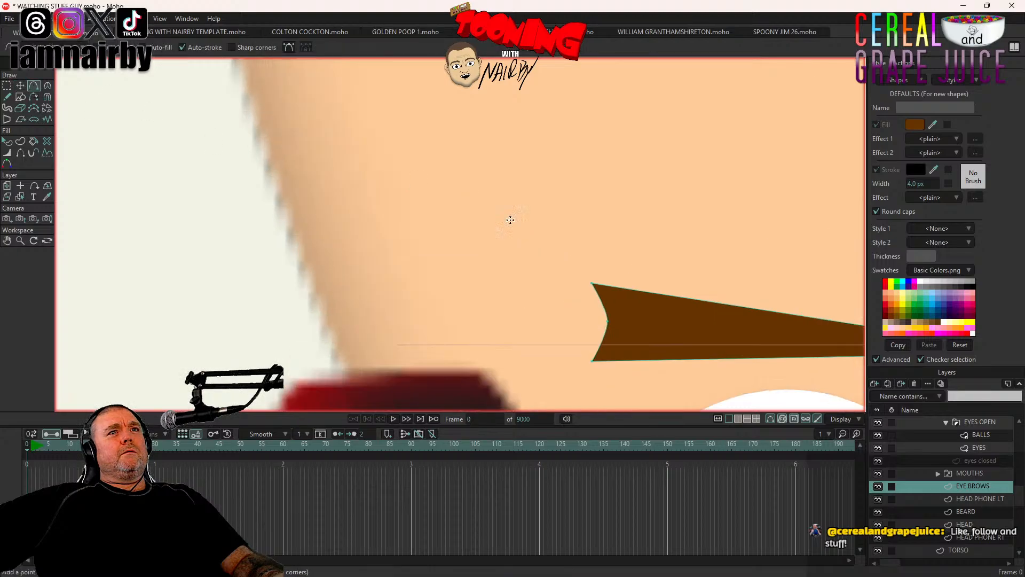
{"action": "left_click_drag", "start_coordinate": [641, 261], "coordinate": [339, 179]}
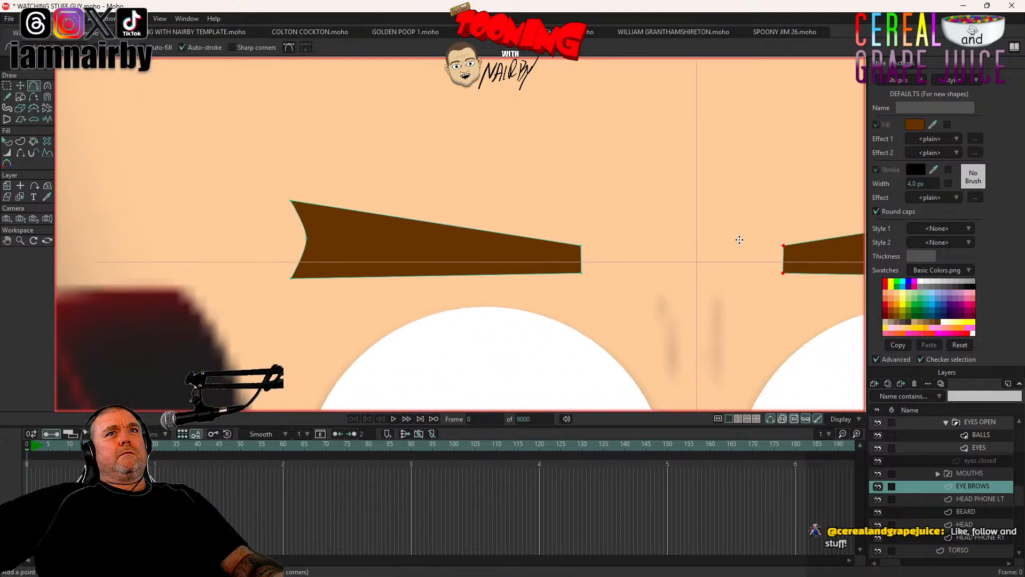
{"action": "left_click", "coordinate": [47, 86]}
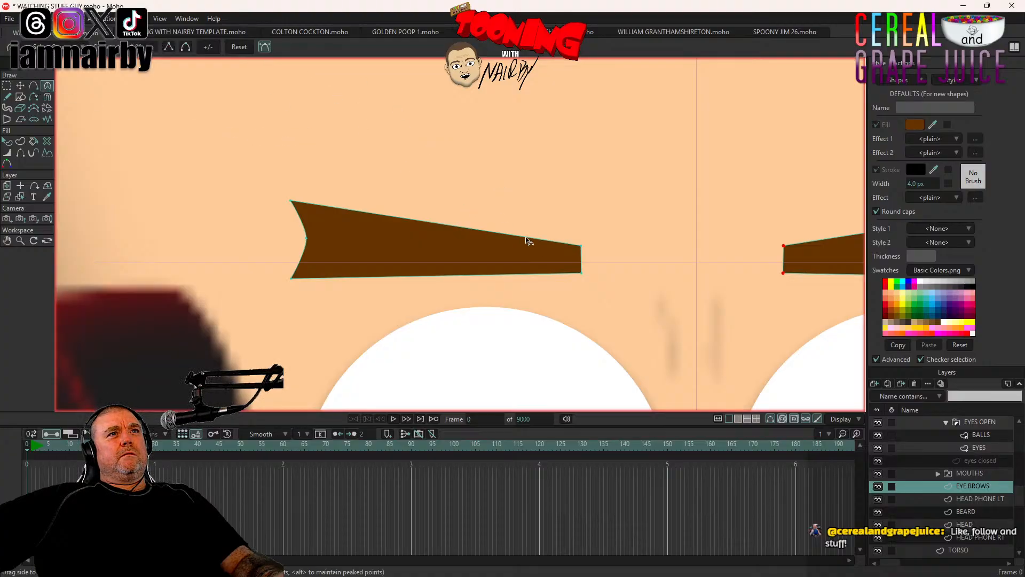
{"action": "left_click", "coordinate": [30, 18]}
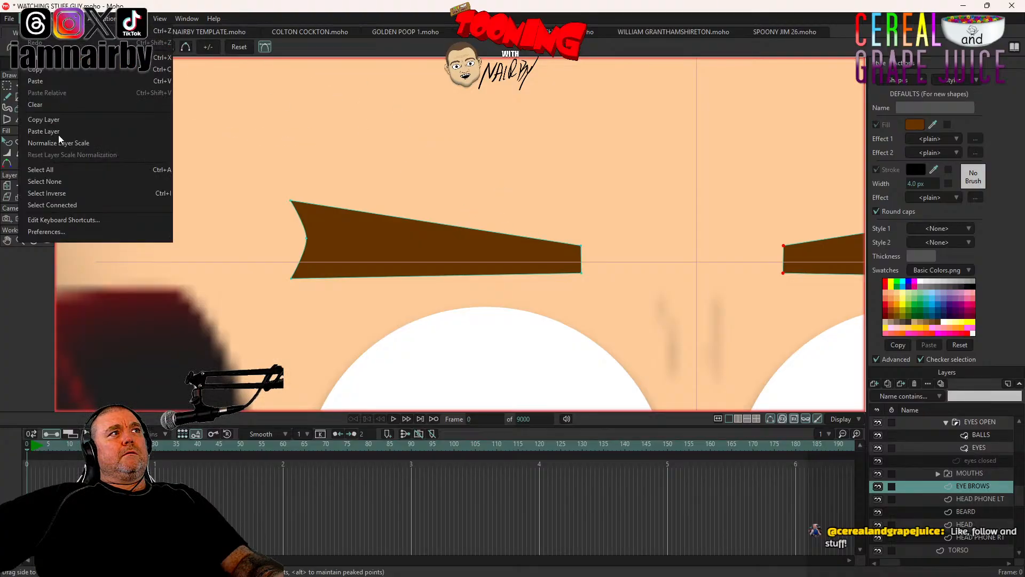
{"action": "left_click", "coordinate": [57, 177]}
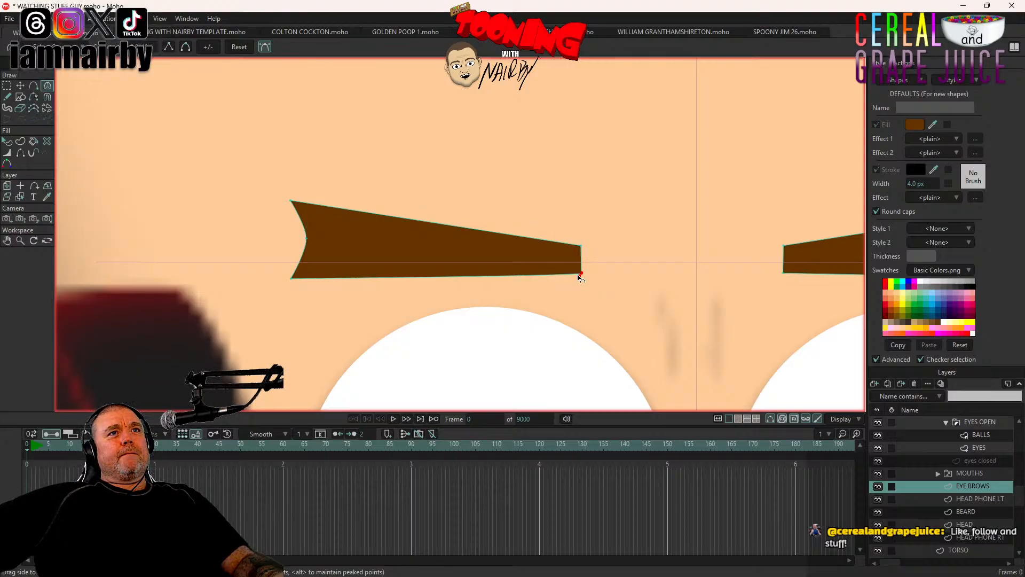
{"action": "left_click_drag", "start_coordinate": [576, 275], "coordinate": [392, 255]}
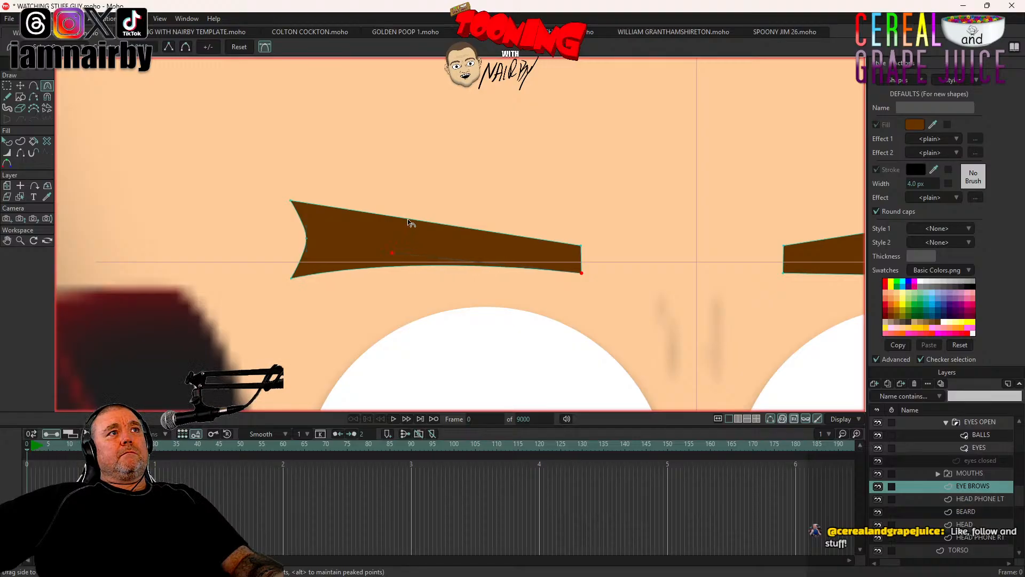
{"action": "scroll", "coordinate": [408, 220], "scroll_direction": "down", "scroll_amount": 7}
{"action": "scroll", "coordinate": [409, 220], "scroll_direction": "up", "scroll_amount": 5}
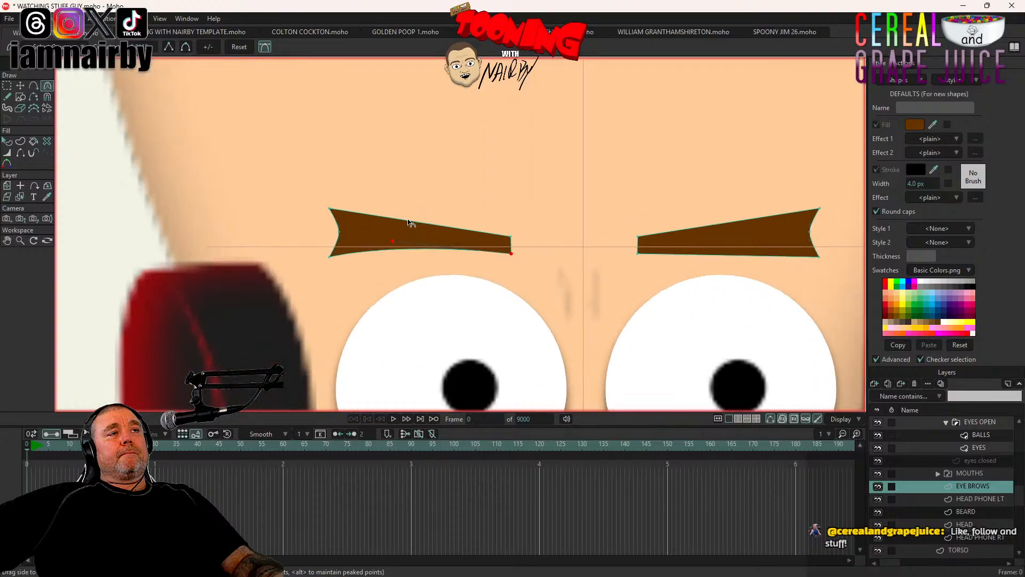
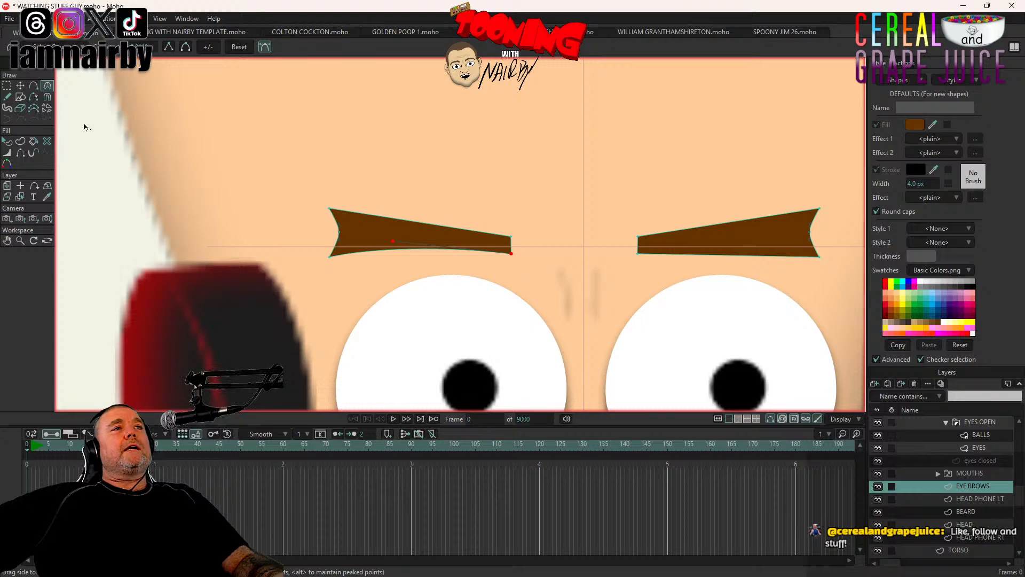
Step: Flip each eyebrow horizontally in place so the notched ends face the nose, and preview the render
{"action": "left_click", "coordinate": [21, 85]}
{"action": "double_click", "coordinate": [413, 228]}
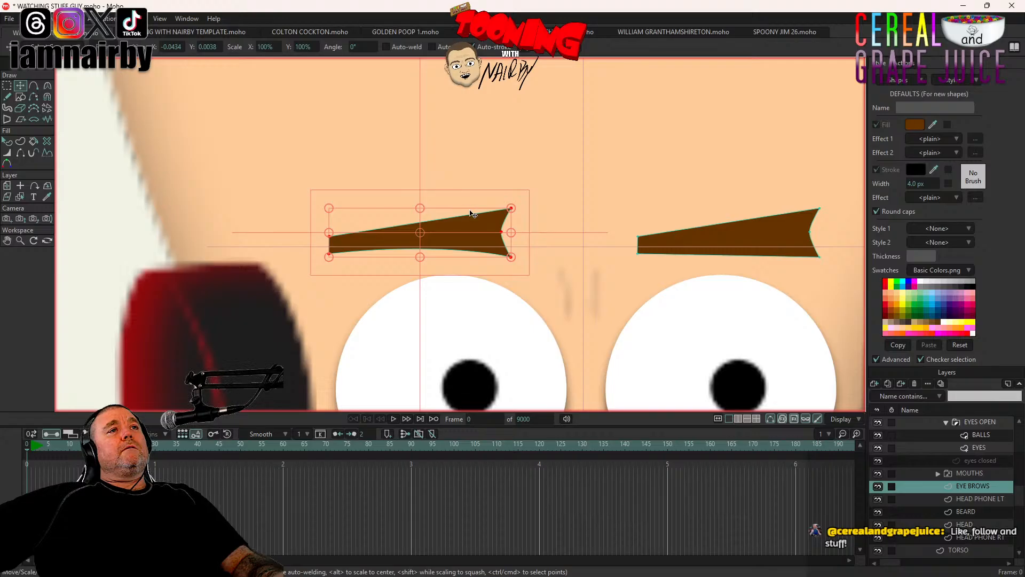
{"action": "scroll", "coordinate": [472, 216], "scroll_direction": "down", "scroll_amount": 5}
{"action": "key", "text": "ctrl+r"}
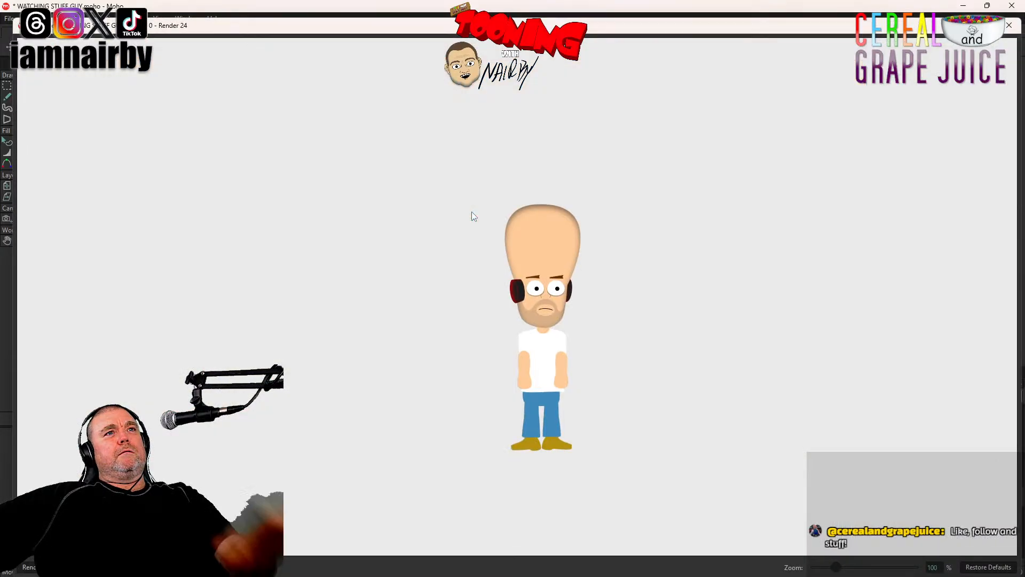
{"action": "left_click", "coordinate": [1009, 25]}
{"action": "left_click", "coordinate": [536, 225]}
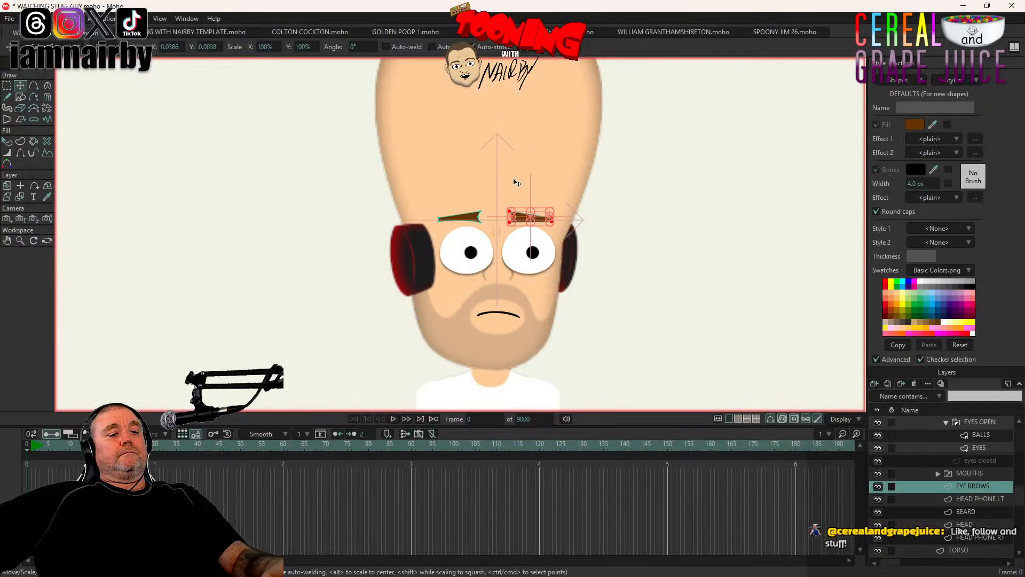
{"action": "key", "text": "ctrl+r"}
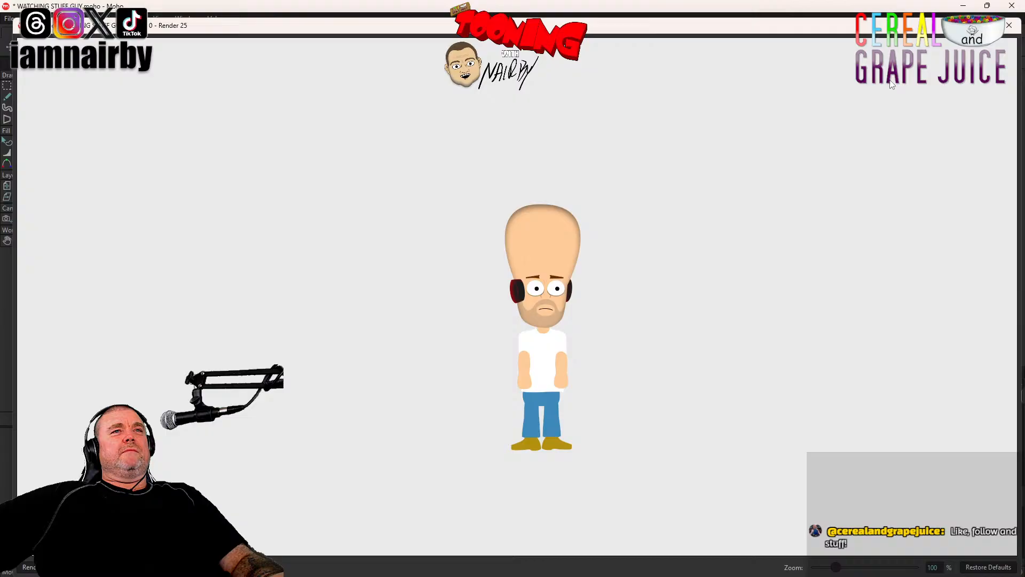
{"action": "left_click", "coordinate": [1009, 25]}
Step: Move the upper outer corner point of the left eyebrow slightly inward and down to taper its outer end
{"action": "scroll", "coordinate": [604, 148], "scroll_direction": "up", "scroll_amount": 5}
{"action": "left_click_drag", "start_coordinate": [447, 239], "coordinate": [572, 194]}
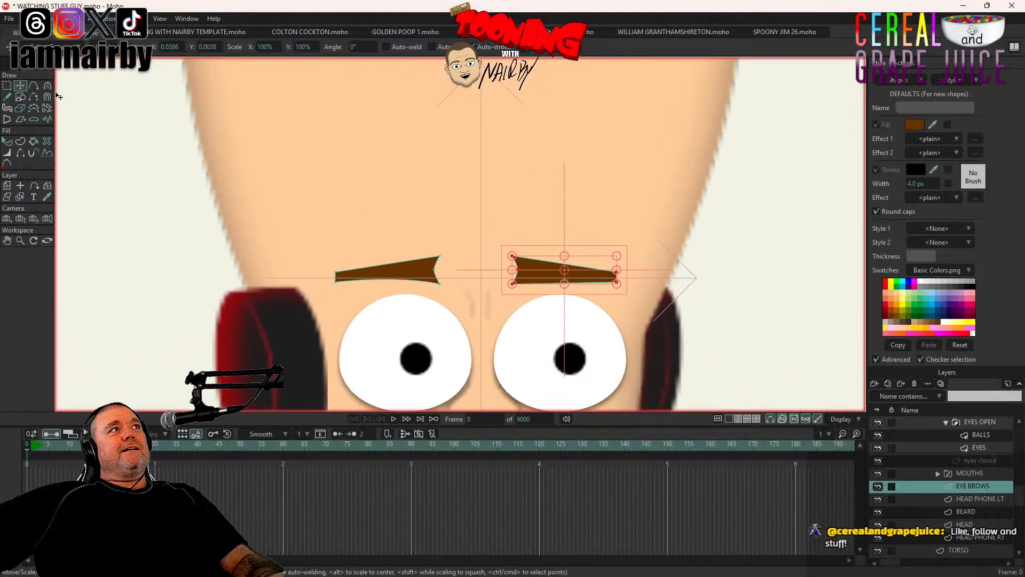
{"action": "scroll", "coordinate": [351, 271], "scroll_direction": "up", "scroll_amount": 3}
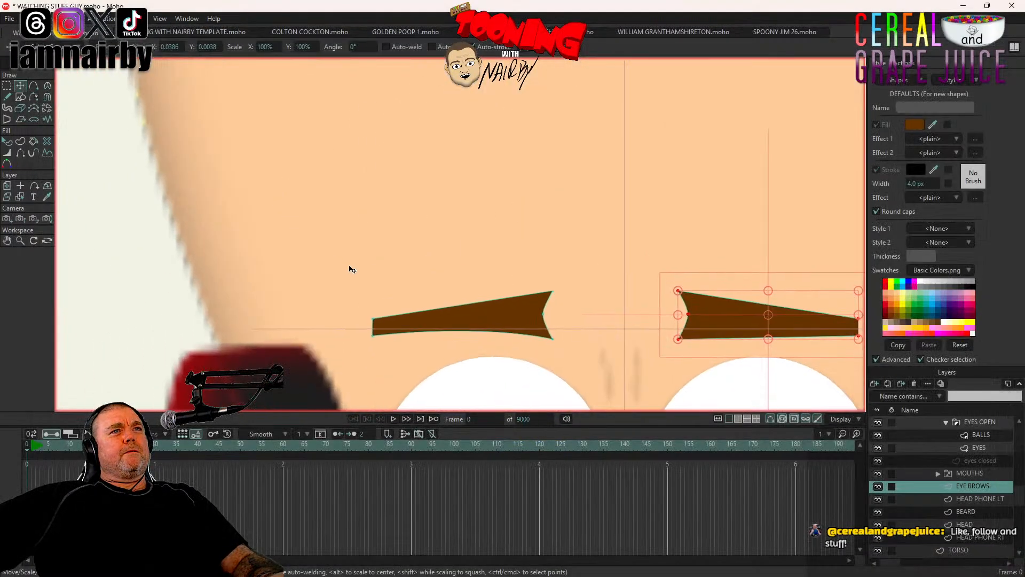
{"action": "left_click_drag", "start_coordinate": [369, 263], "coordinate": [372, 268]}
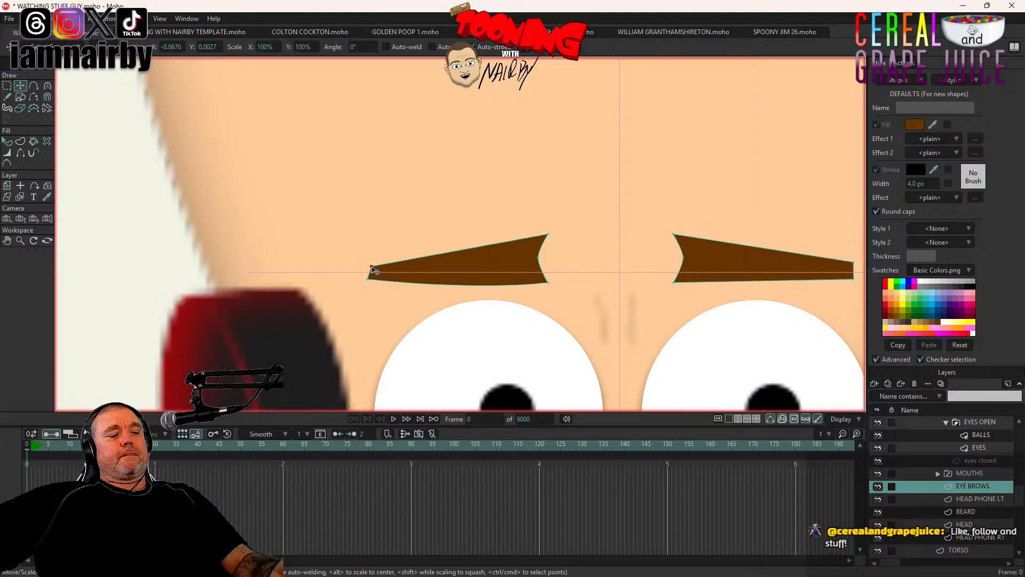
{"action": "key", "text": "ctrl+z"}
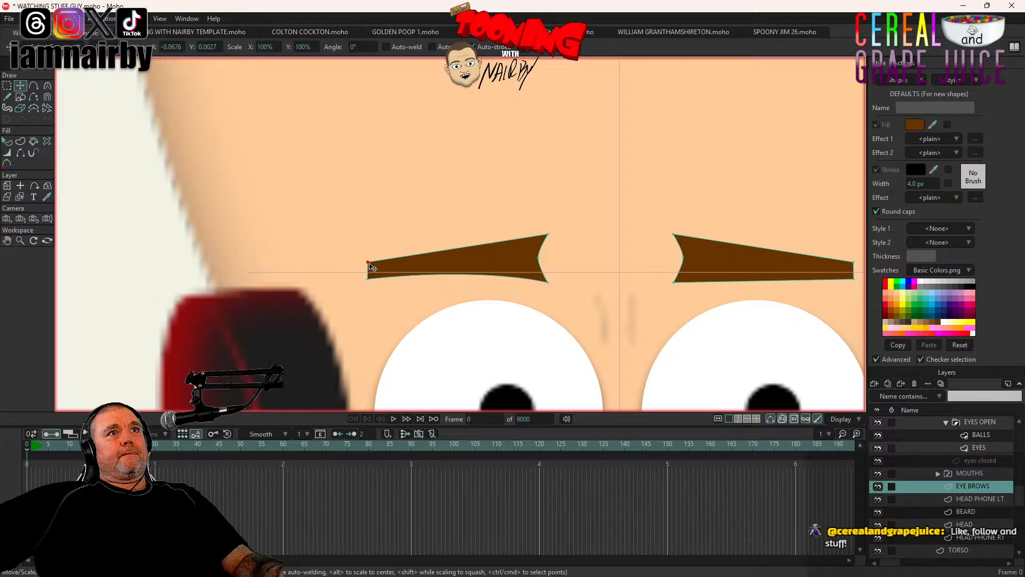
{"action": "left_click_drag", "start_coordinate": [372, 266], "coordinate": [382, 270]}
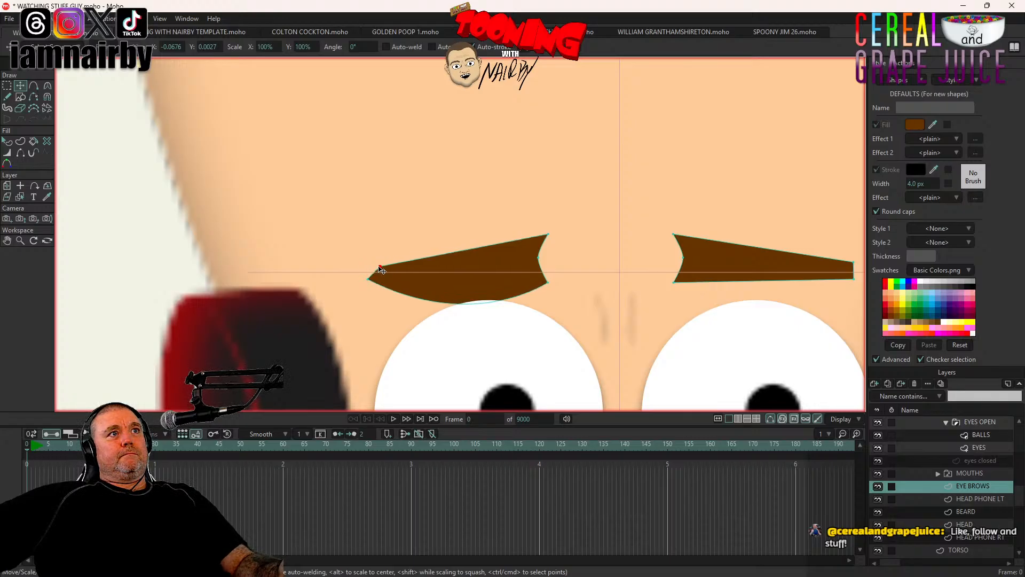
Step: Reshape the left eyebrow's bulging lower edge into a shallow upward arch using its curve handle at the outer tip
{"action": "left_click", "coordinate": [47, 85]}
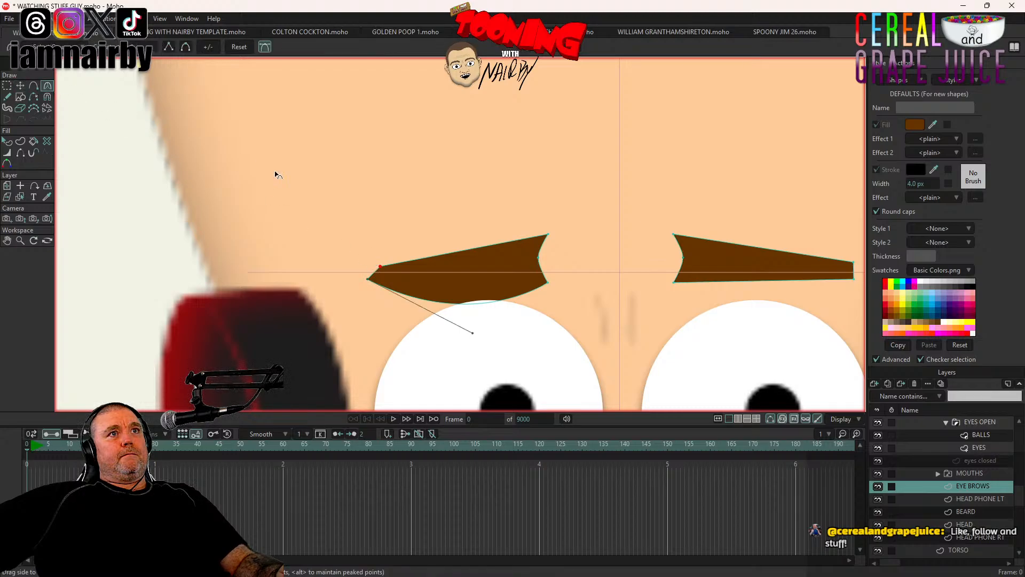
{"action": "left_click", "coordinate": [472, 333]}
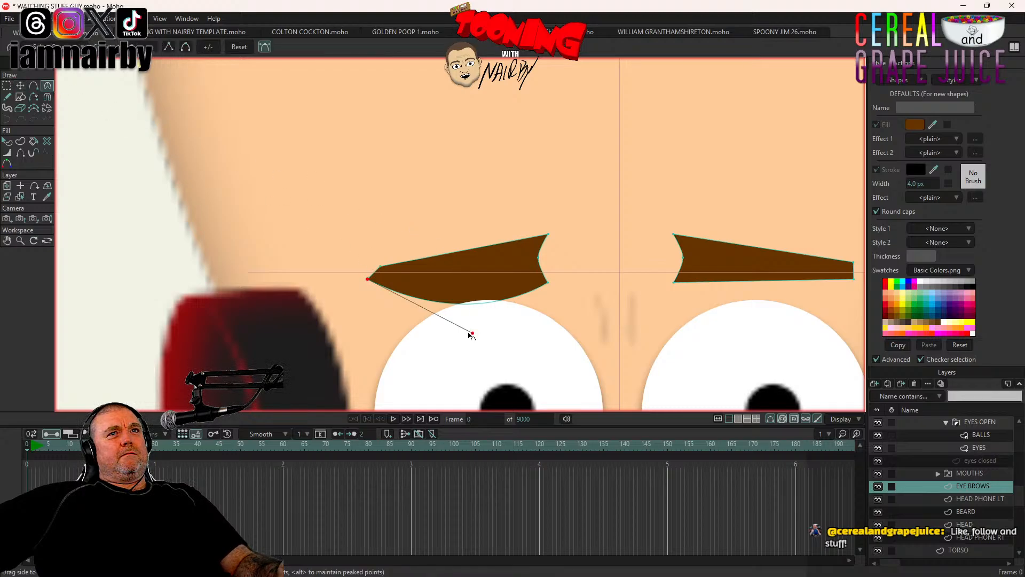
{"action": "left_click_drag", "start_coordinate": [471, 334], "coordinate": [480, 261]}
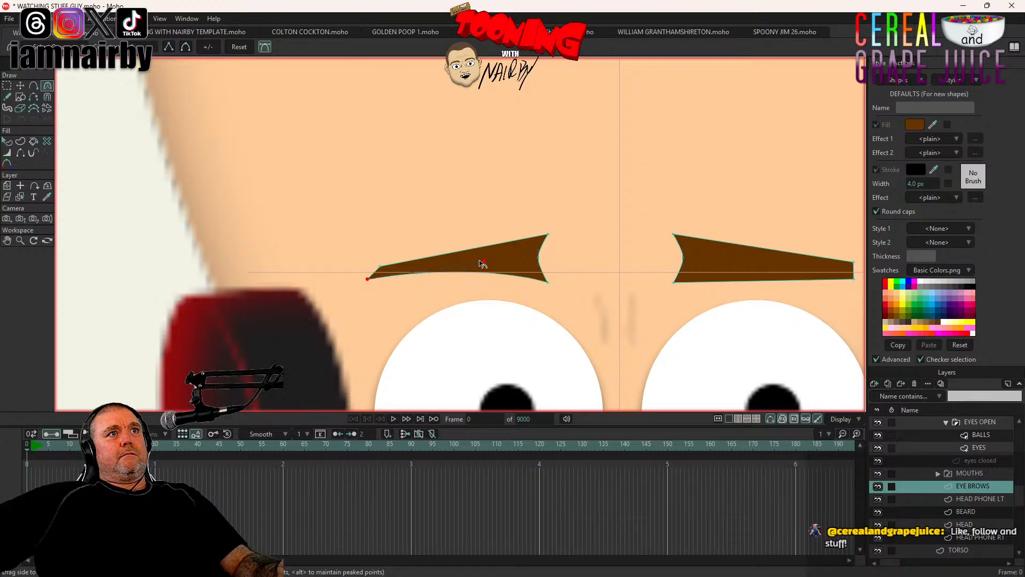
{"action": "scroll", "coordinate": [482, 263], "scroll_direction": "down", "scroll_amount": 5}
{"action": "scroll", "coordinate": [547, 289], "scroll_direction": "up", "scroll_amount": 2}
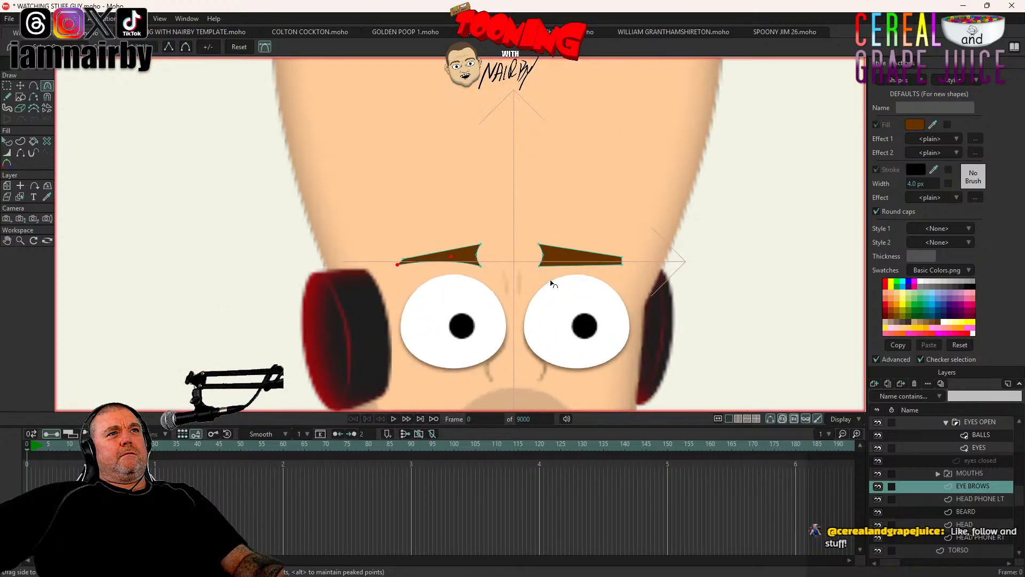
Step: Replace the right eyebrow with a horizontally flipped copy of the tapered left eyebrow and preview the render
{"action": "left_click", "coordinate": [20, 85]}
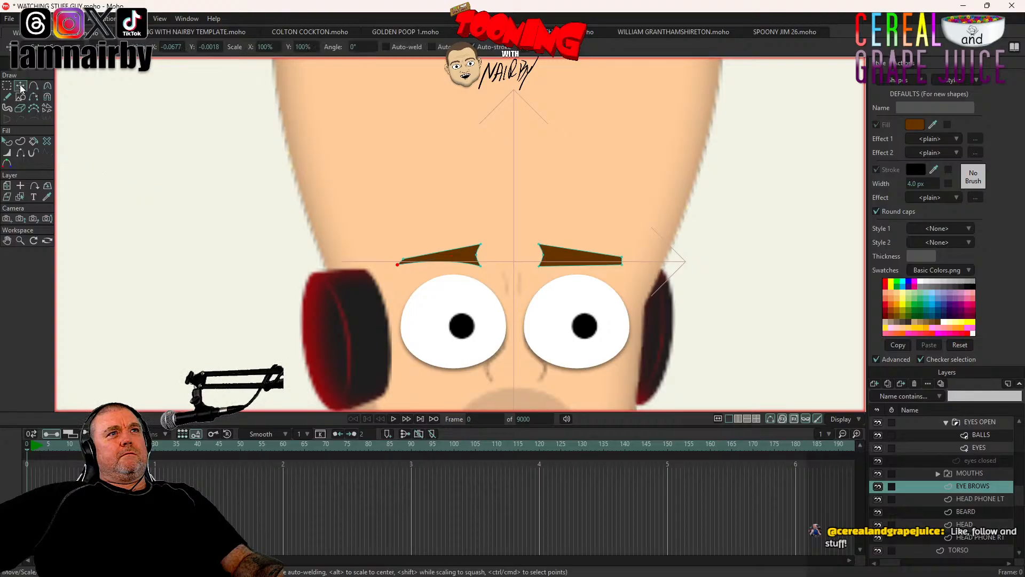
{"action": "double_click", "coordinate": [573, 255]}
{"action": "key", "text": "Delete"}
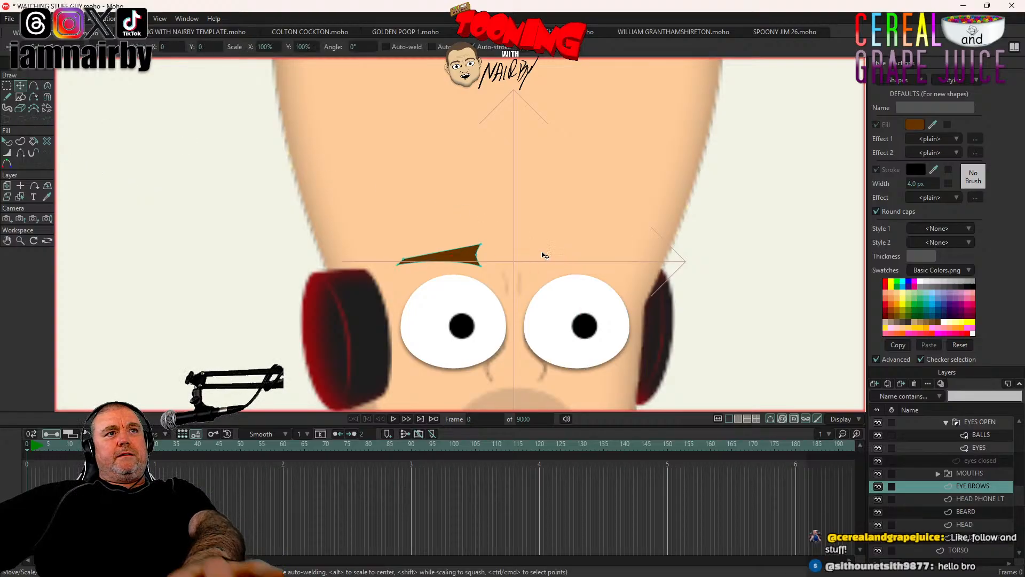
{"action": "double_click", "coordinate": [458, 256]}
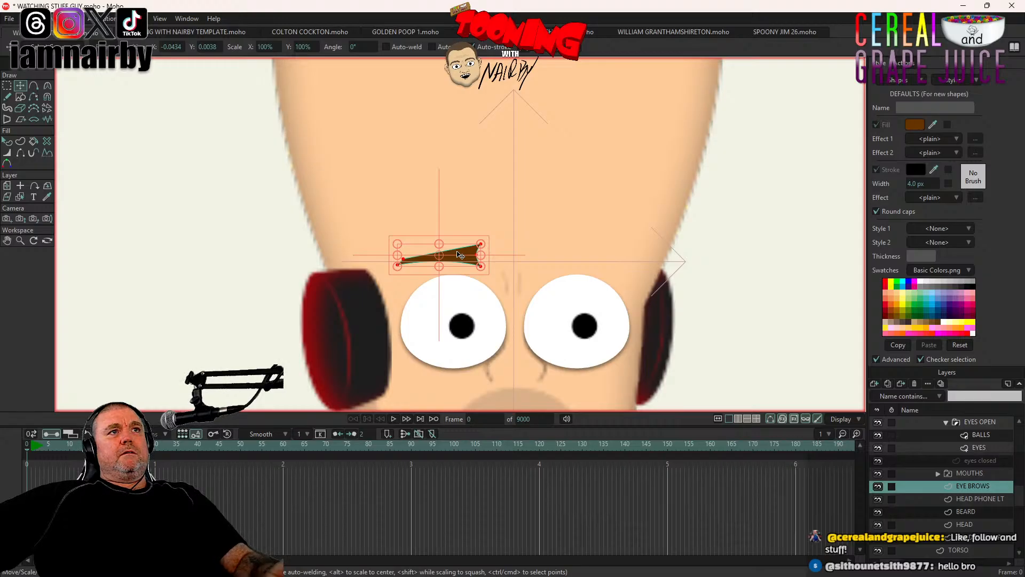
{"action": "left_click", "coordinate": [555, 48]}
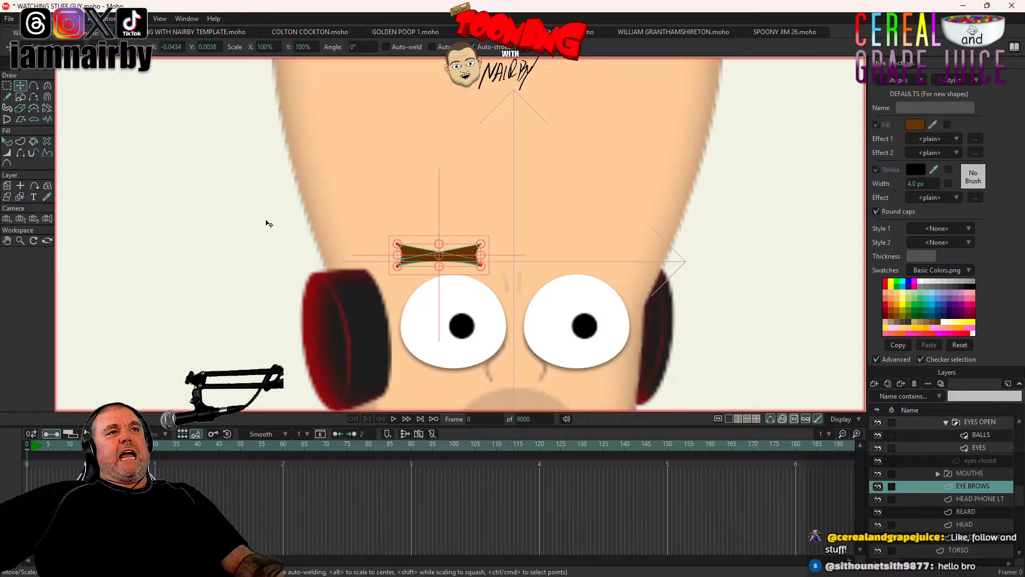
{"action": "left_click_drag", "start_coordinate": [271, 220], "coordinate": [413, 238]}
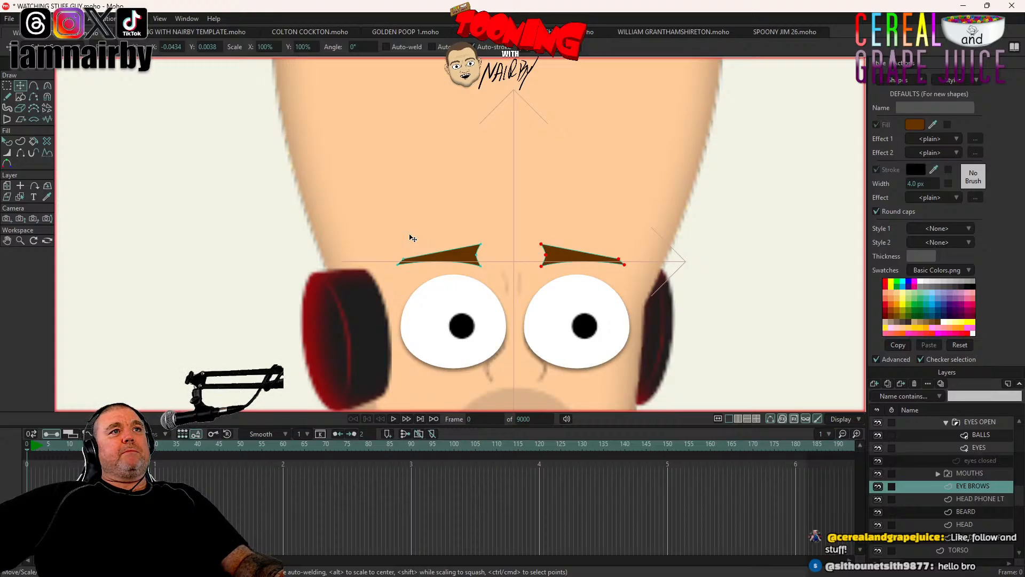
{"action": "left_click_drag", "start_coordinate": [413, 238], "coordinate": [410, 226]}
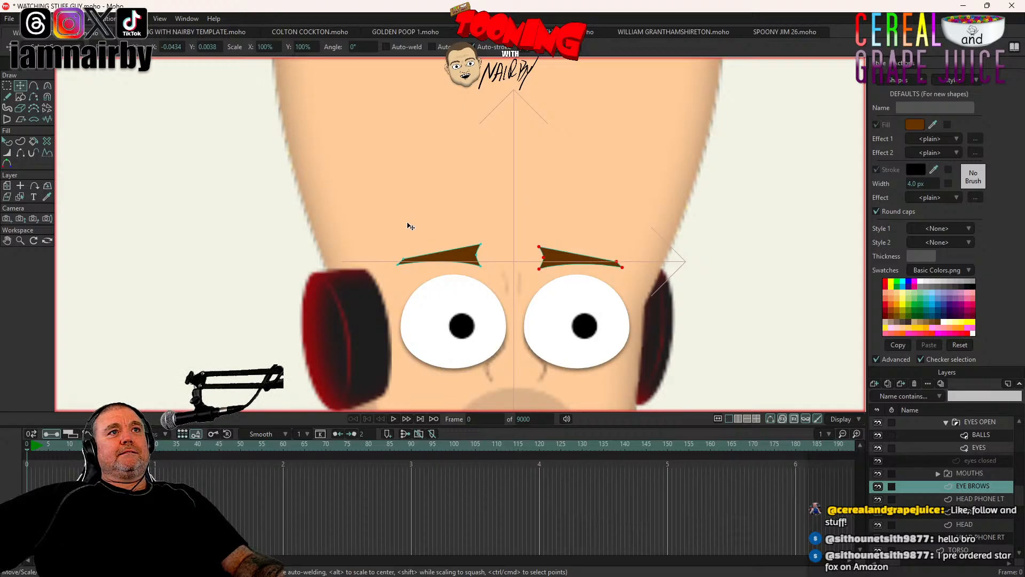
{"action": "key", "text": "ctrl+r"}
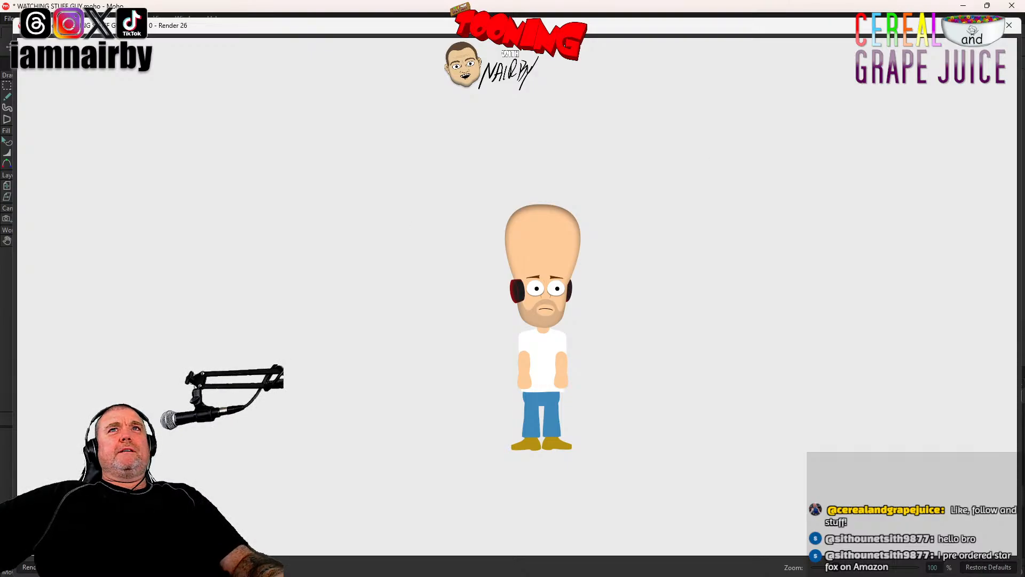
{"action": "left_click", "coordinate": [1009, 25]}
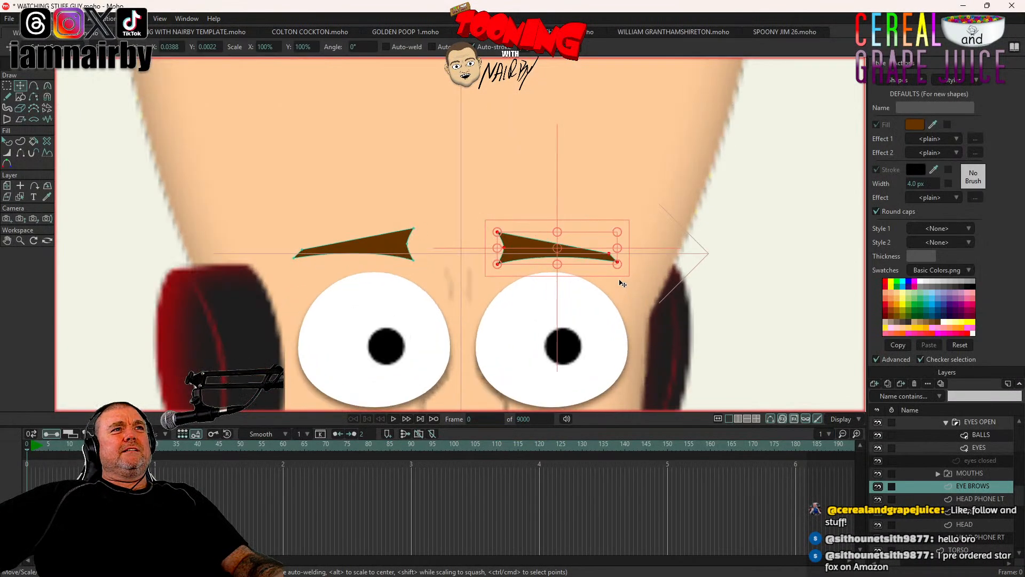
Step: Delete the right eyebrow and lengthen the left eyebrow by moving its notched inner end toward the nose
{"action": "key", "text": "Delete"}
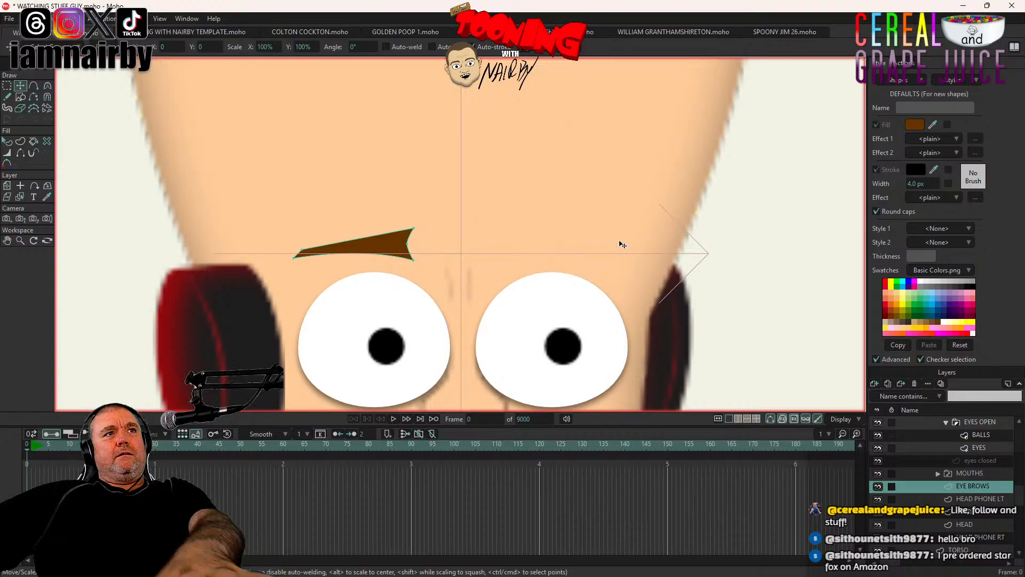
{"action": "left_click", "coordinate": [416, 247]}
{"action": "left_click_drag", "start_coordinate": [418, 246], "coordinate": [438, 234]}
Step: Duplicate the lengthened left eyebrow, place the horizontally flipped copy above the right eye, and preview the render
{"action": "key", "text": "ctrl+c"}
{"action": "key", "text": "ctrl+v"}
{"action": "left_click", "coordinate": [521, 47]}
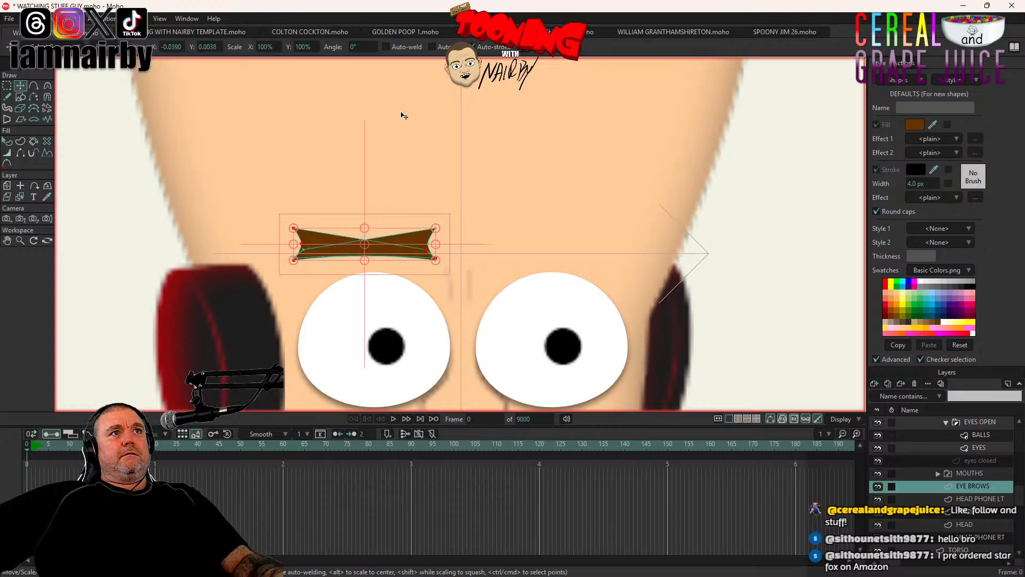
{"action": "left_click_drag", "start_coordinate": [295, 184], "coordinate": [467, 201]}
{"action": "key", "text": "ctrl+r"}
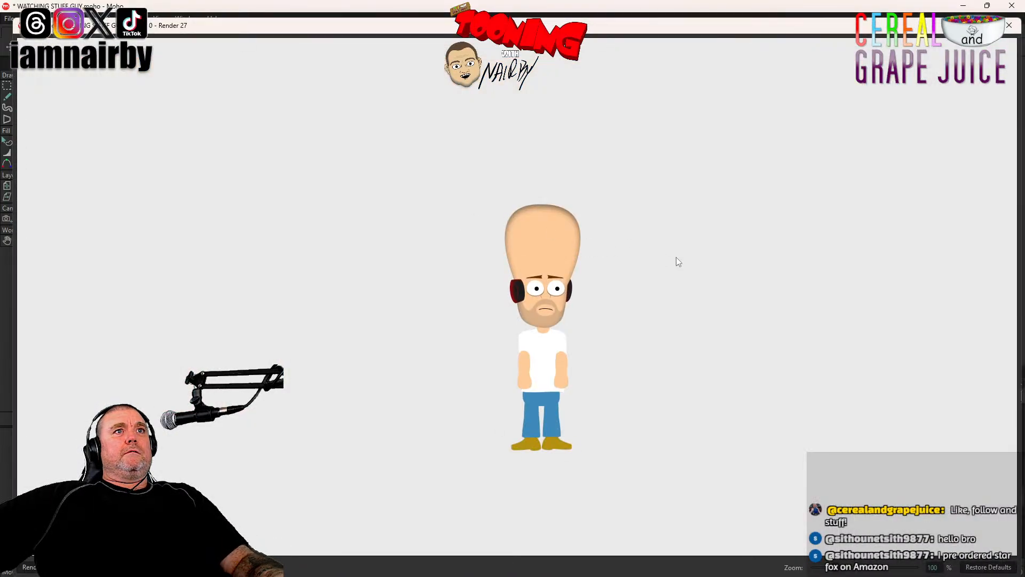
{"action": "left_click", "coordinate": [1009, 25]}
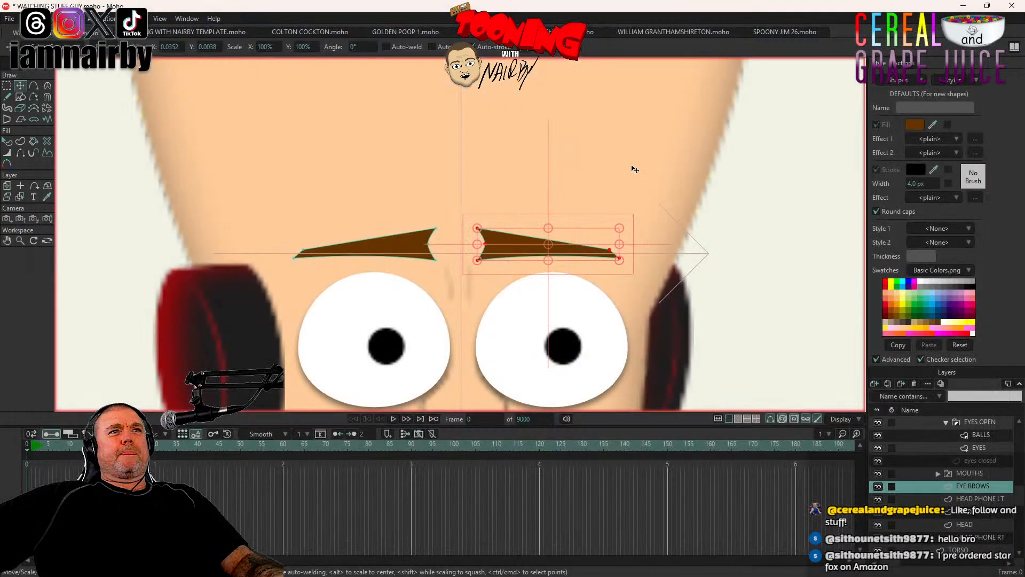
Step: Select both eyebrows, centre them horizontally at X 0, and preview the render
{"action": "scroll", "coordinate": [400, 249], "scroll_direction": "up", "scroll_amount": 2}
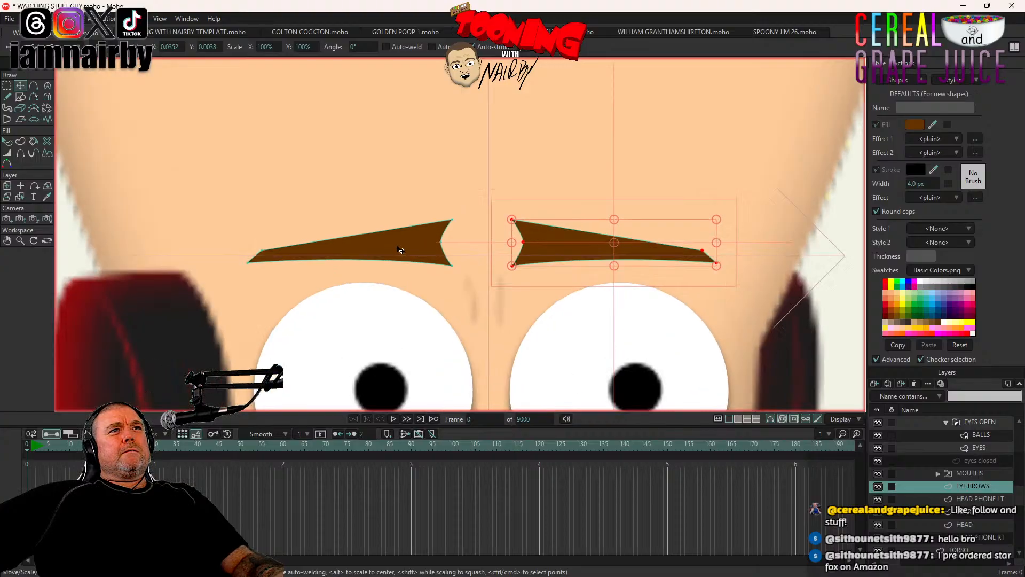
{"action": "scroll", "coordinate": [400, 249], "scroll_direction": "up", "scroll_amount": 1}
{"action": "left_click", "coordinate": [406, 247]}
{"action": "left_click", "coordinate": [552, 246], "text": "shift"}
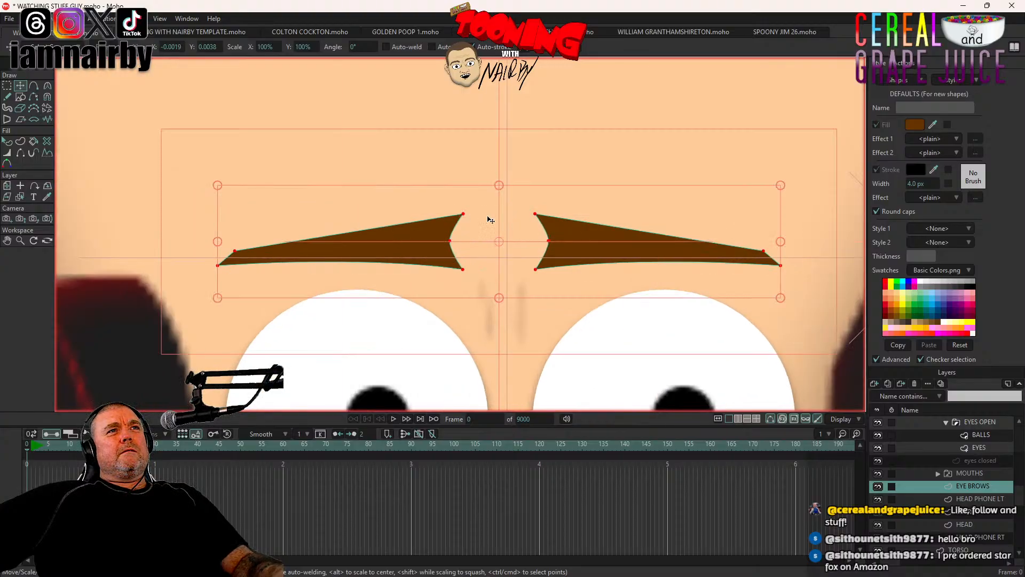
{"action": "left_click", "coordinate": [134, 159]}
{"action": "key", "text": "ctrl+r"}
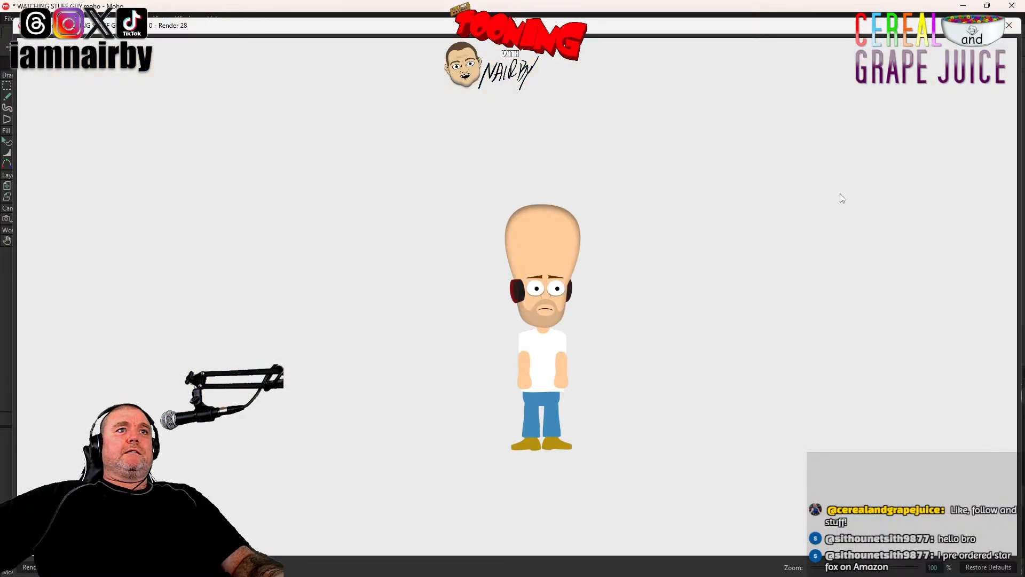
{"action": "left_click", "coordinate": [1009, 25]}
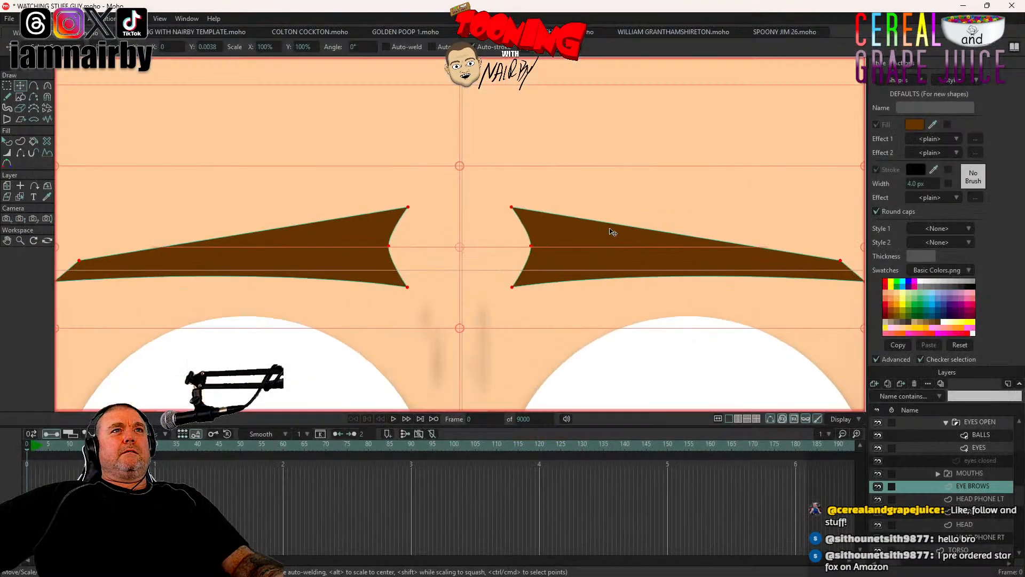
Step: Set the vertical position of the eyebrow points to 0 and raise the eyebrow layer back above the eyes
{"action": "scroll", "coordinate": [626, 231], "scroll_direction": "down", "scroll_amount": 5}
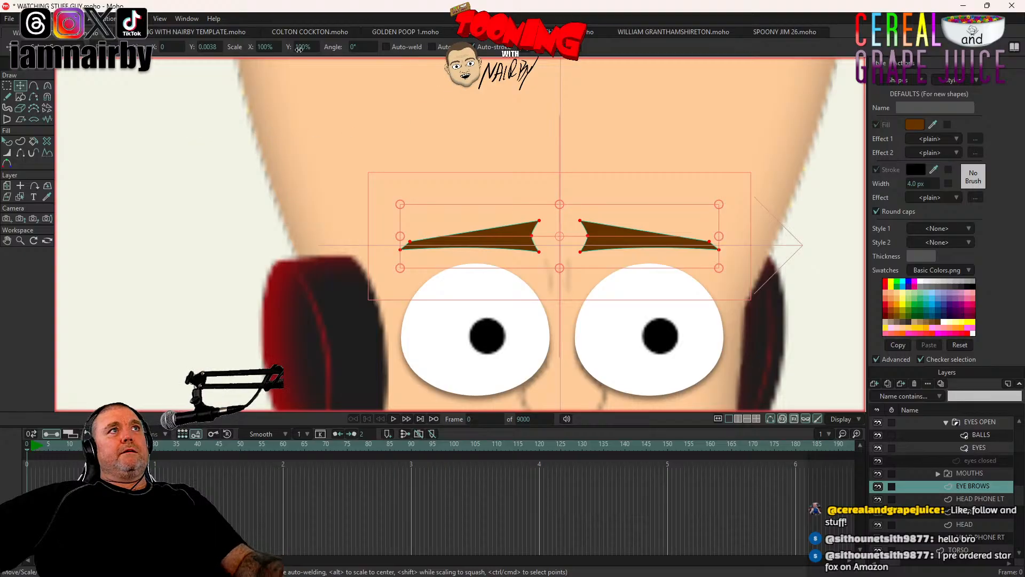
{"action": "double_click", "coordinate": [197, 48]}
{"action": "type", "text": "0"}
{"action": "key", "text": "Return"}
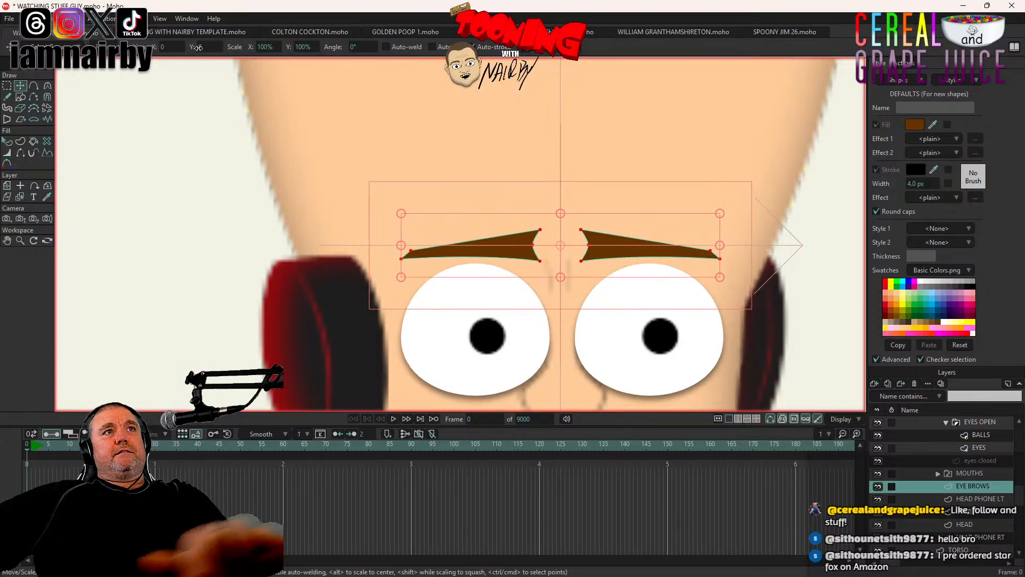
{"action": "left_click", "coordinate": [7, 186]}
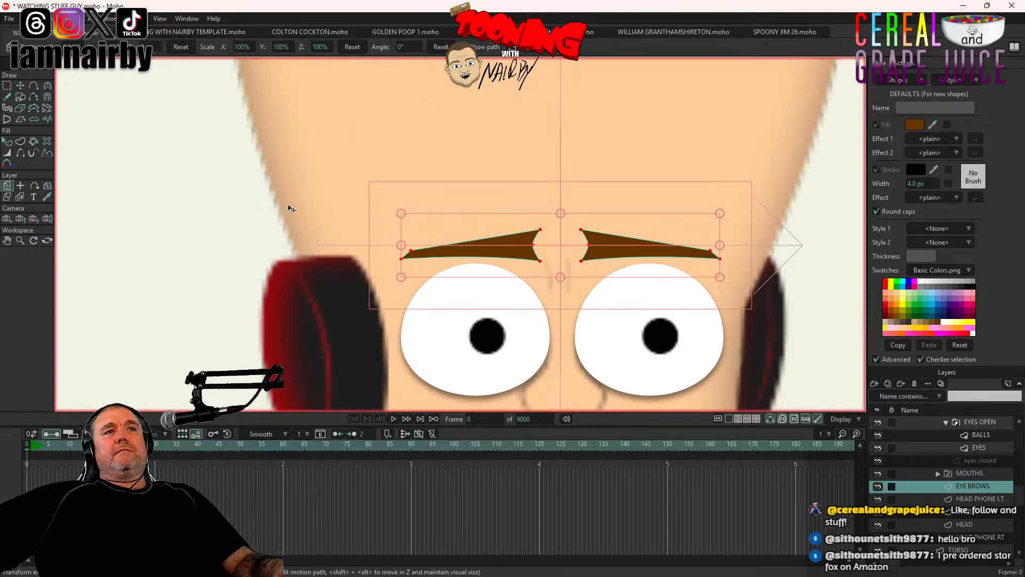
{"action": "key", "text": "ctrl+z"}
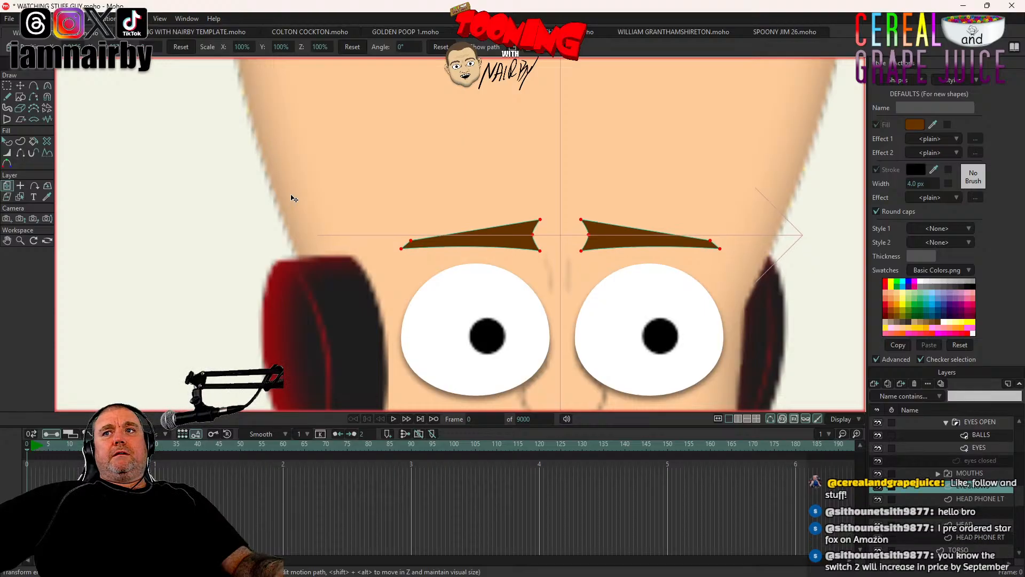
Step: Preview the render and inspect the placement of the centred eyebrows on the face
{"action": "key", "text": "ctrl+r"}
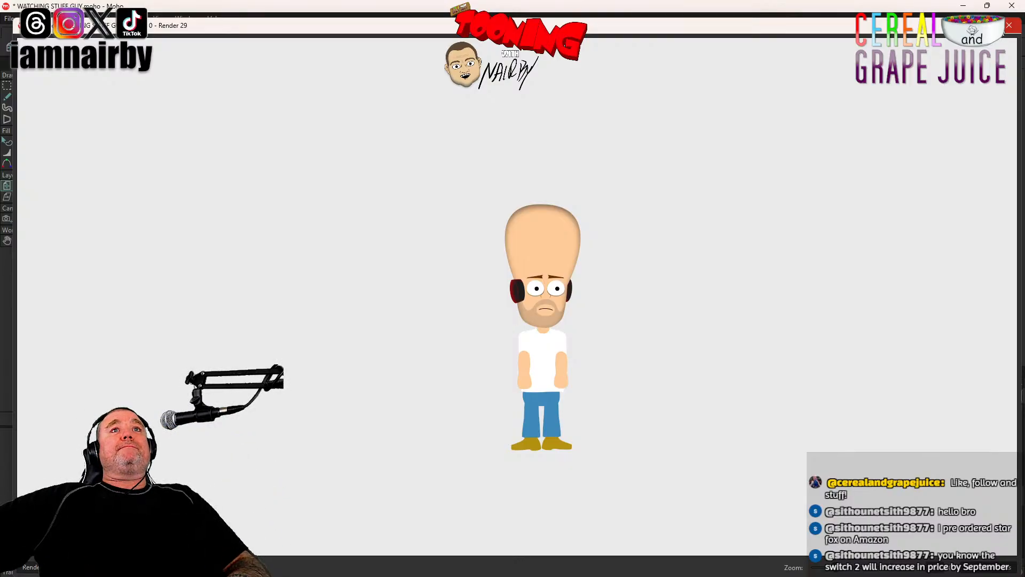
{"action": "left_click", "coordinate": [1008, 27]}
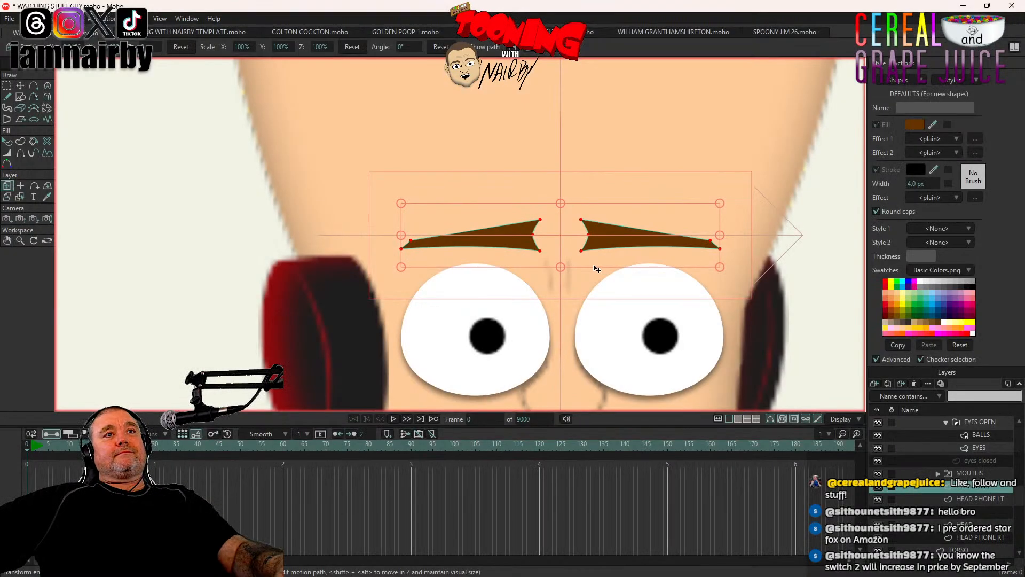
{"action": "scroll", "coordinate": [569, 263], "scroll_direction": "down", "scroll_amount": 6}
{"action": "scroll", "coordinate": [569, 263], "scroll_direction": "up", "scroll_amount": 4}
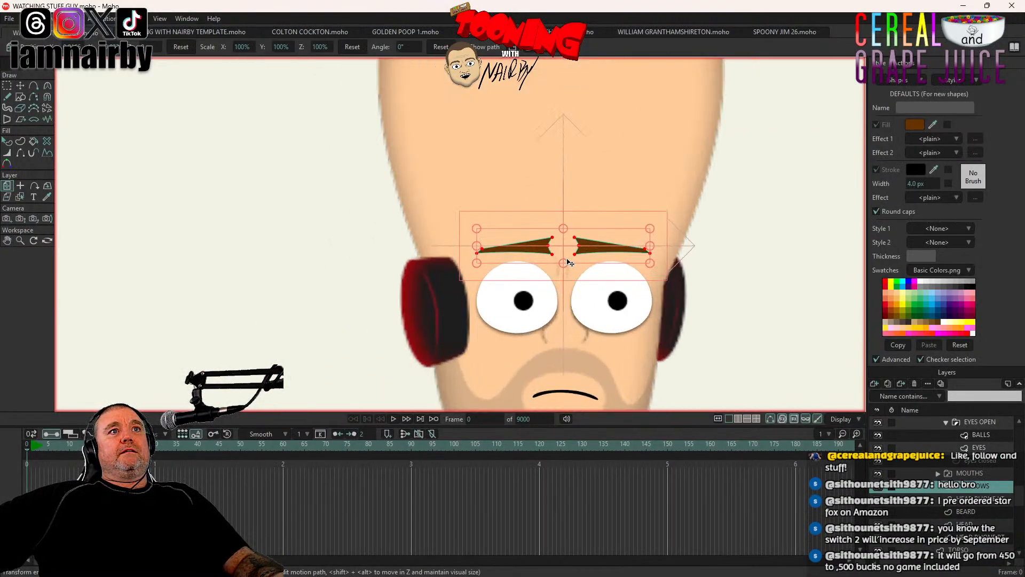
{"action": "scroll", "coordinate": [569, 263], "scroll_direction": "up", "scroll_amount": 1}
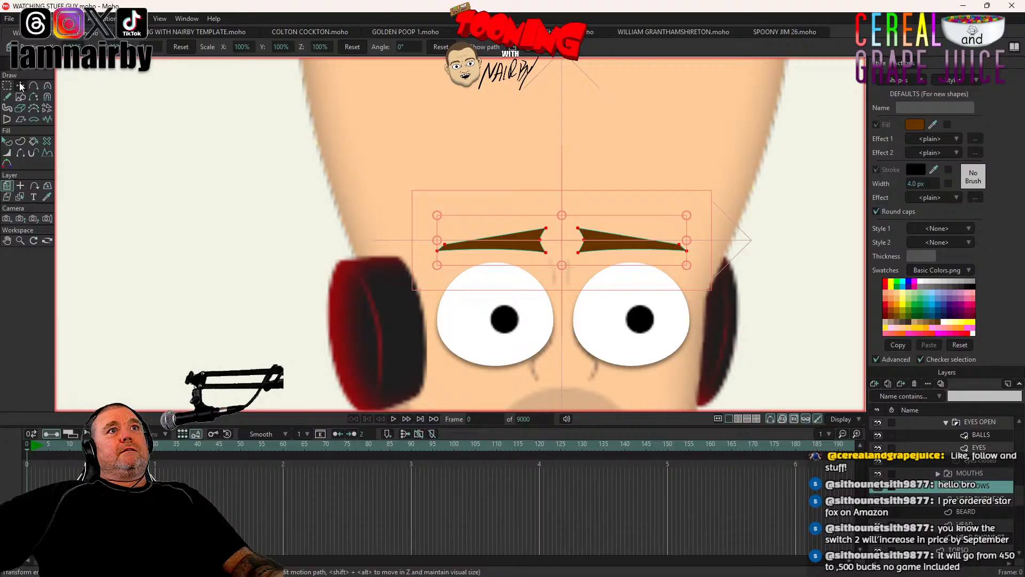
{"action": "key", "text": "ctrl+r"}
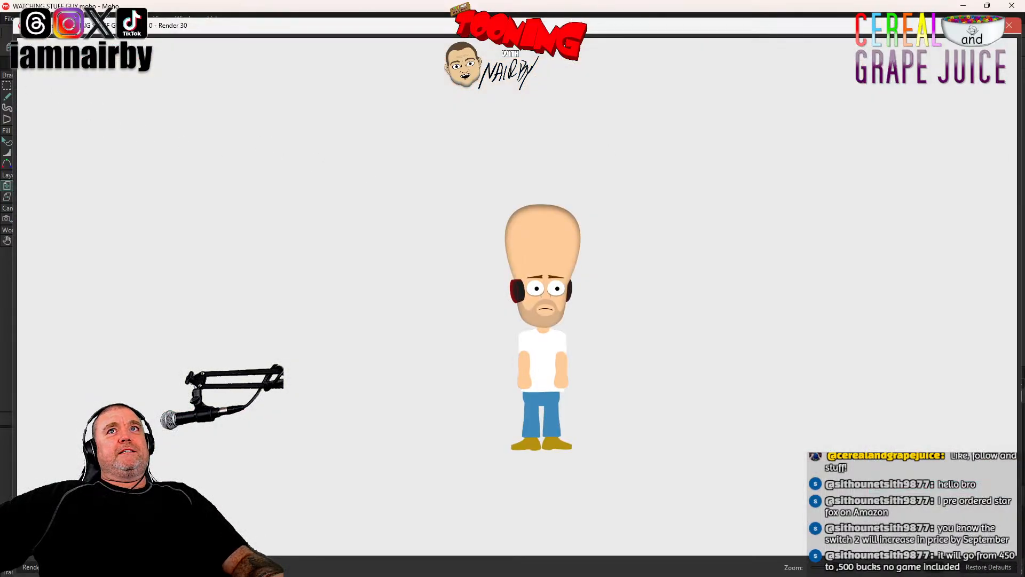
{"action": "left_click", "coordinate": [1009, 25]}
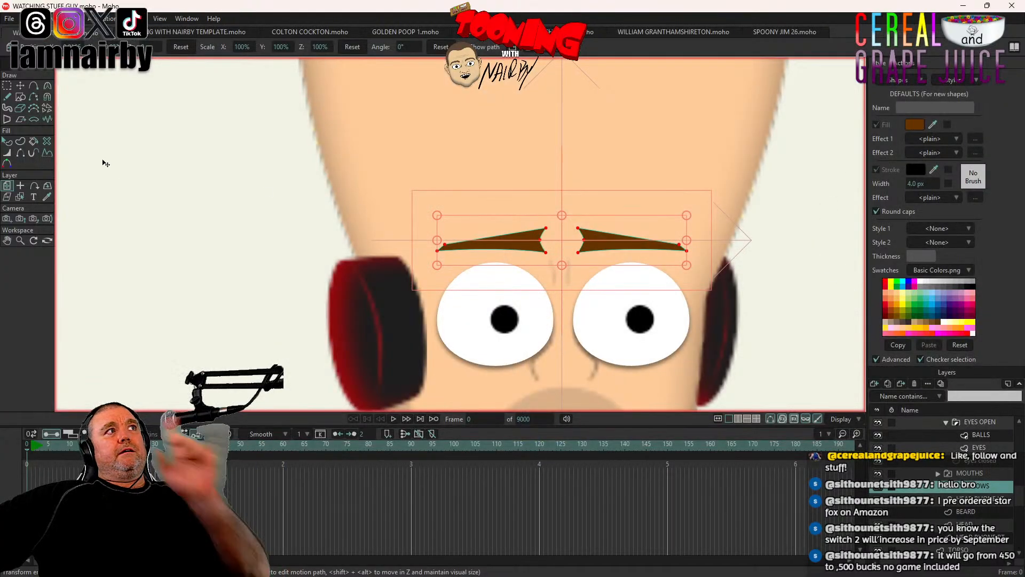
Step: Rename the eyebrow layer as EYE BROWS NORM and save the project
{"action": "left_click", "coordinate": [20, 85]}
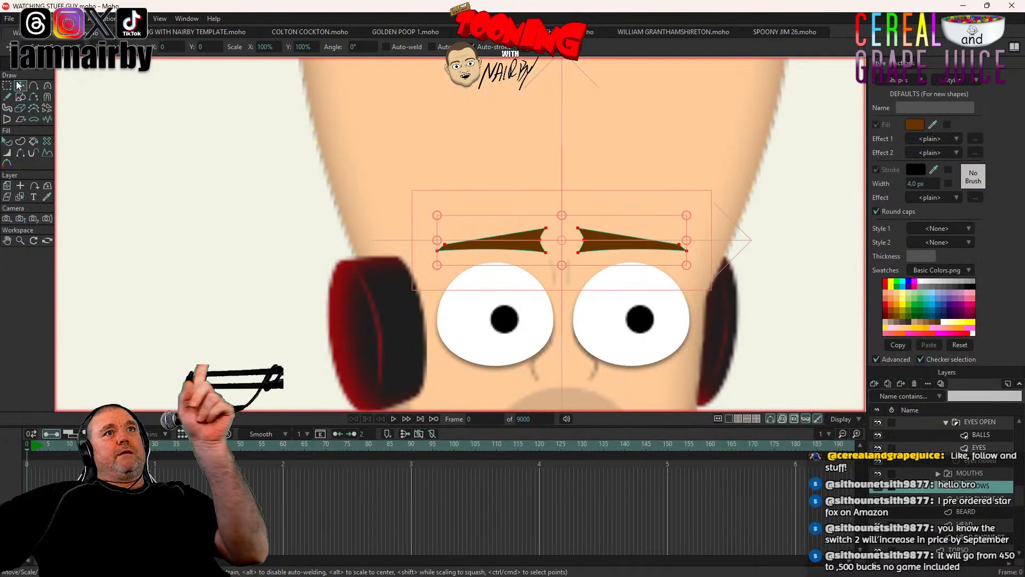
{"action": "double_click", "coordinate": [981, 485]}
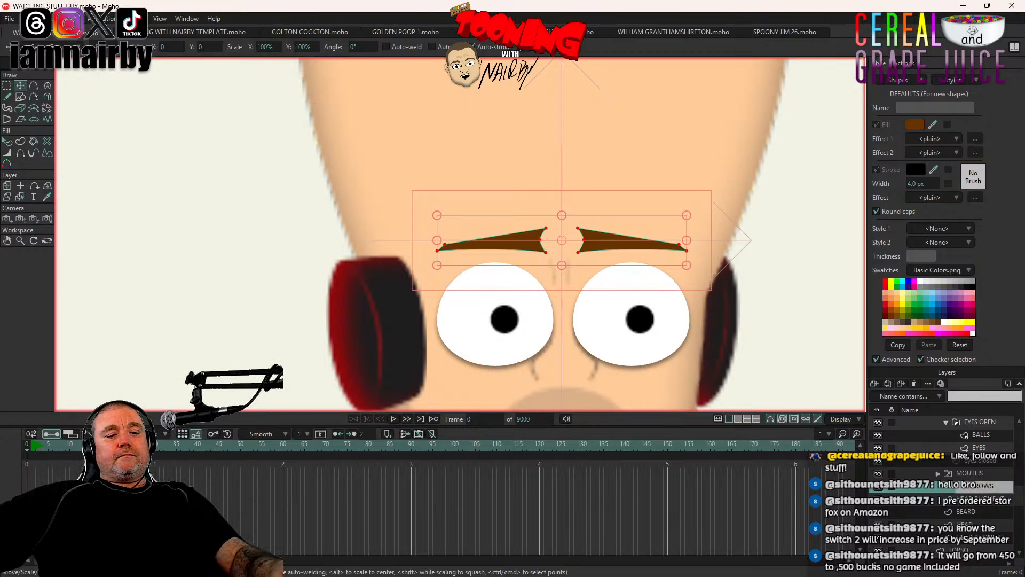
{"action": "type", "text": "NORM"}
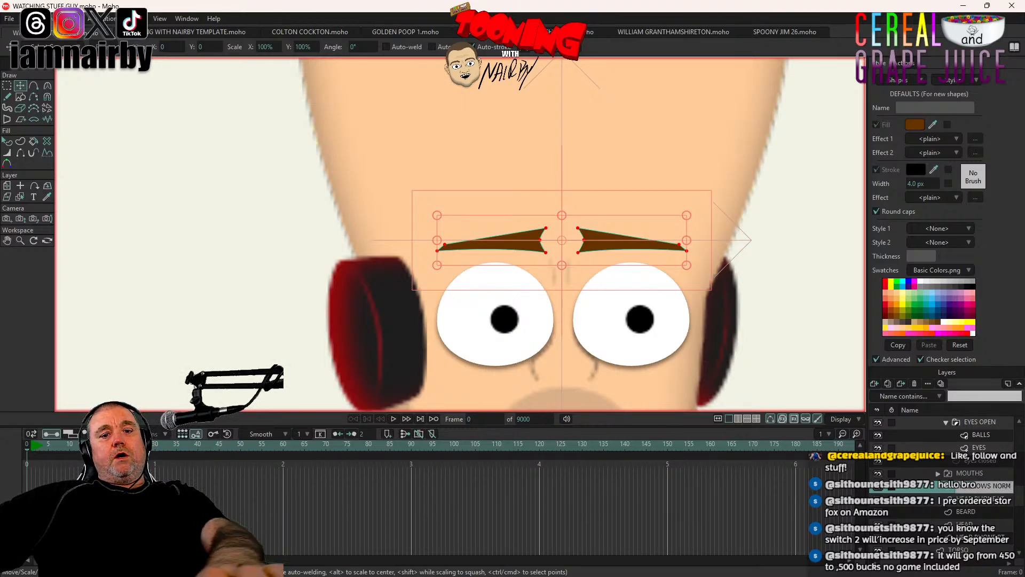
{"action": "key", "text": "Return"}
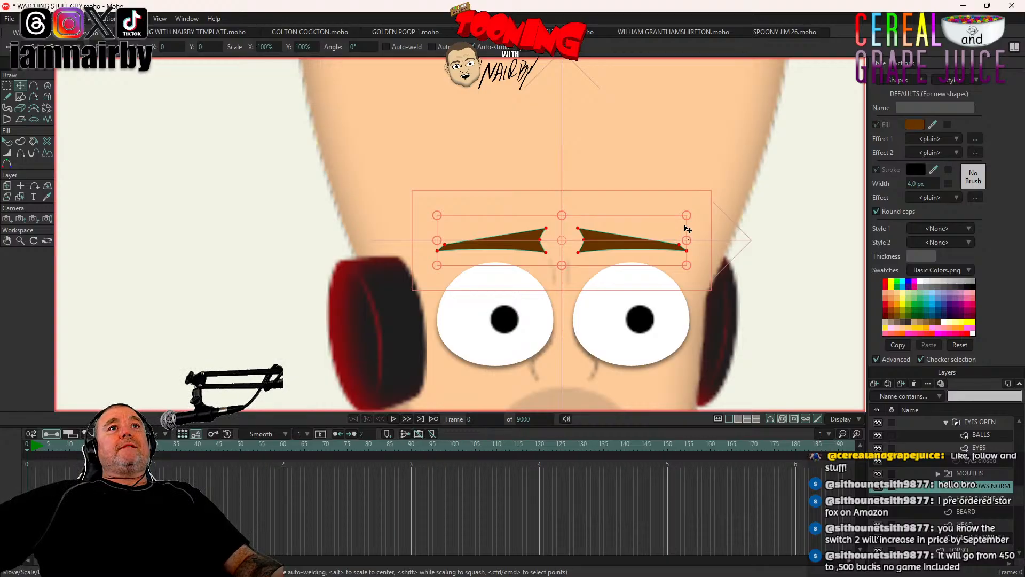
{"action": "key", "text": "ctrl+s"}
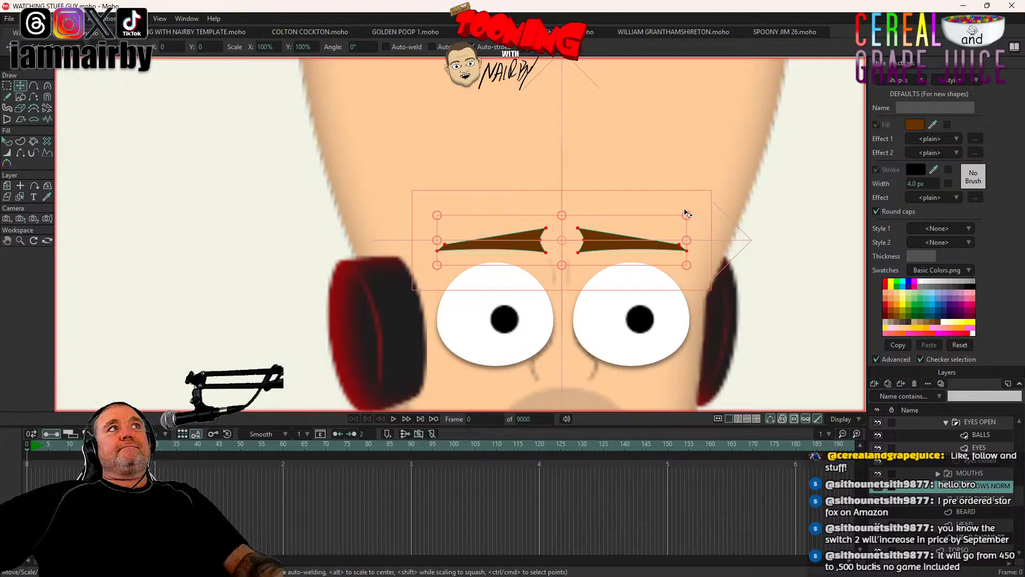
Step: Add a Switch layer above EYE BROWS NORM and reset the position of the eyebrow layer
{"action": "scroll", "coordinate": [687, 214], "scroll_direction": "down", "scroll_amount": 4}
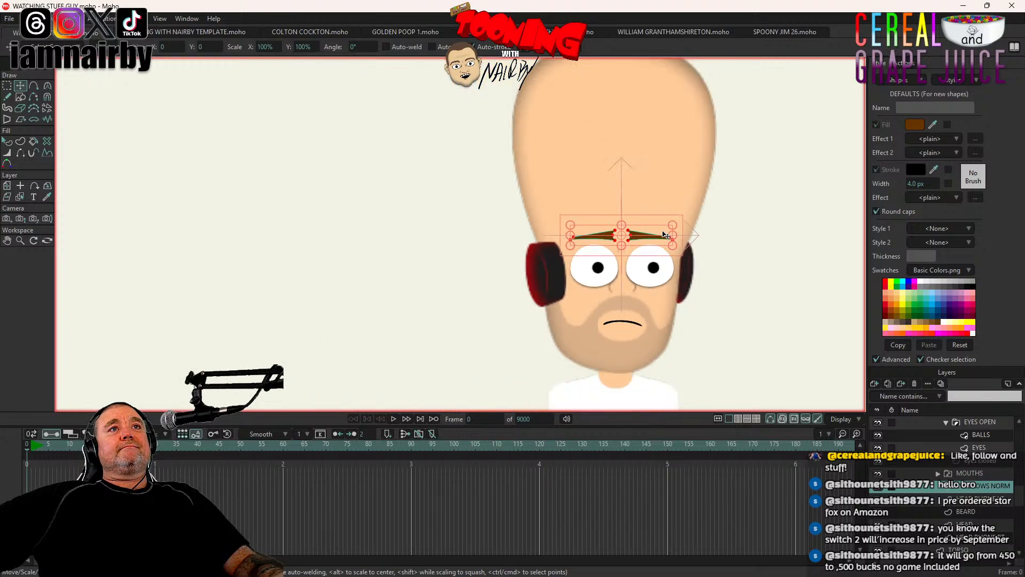
{"action": "scroll", "coordinate": [666, 235], "scroll_direction": "up", "scroll_amount": 5}
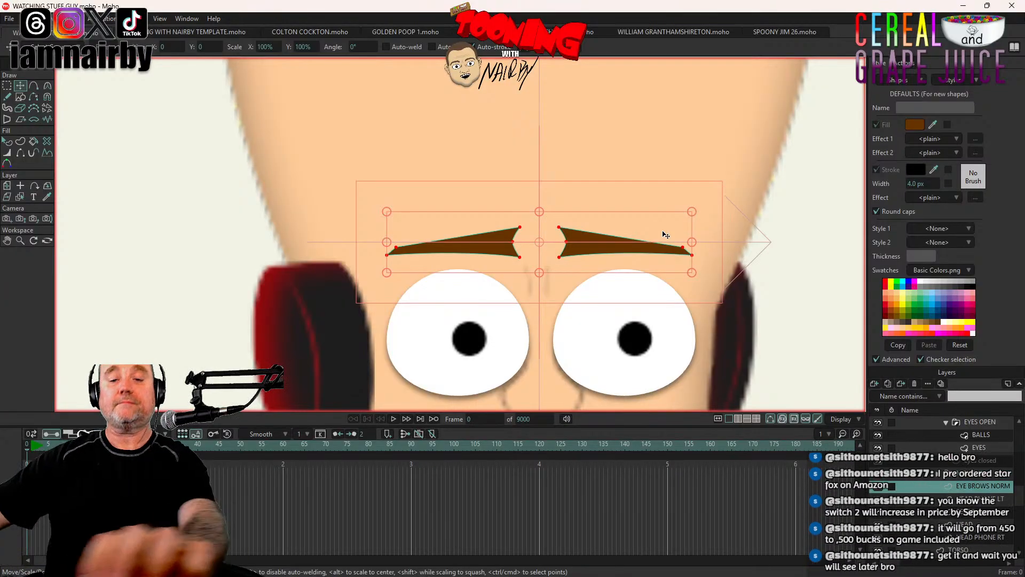
{"action": "scroll", "coordinate": [654, 276], "scroll_direction": "down", "scroll_amount": 5}
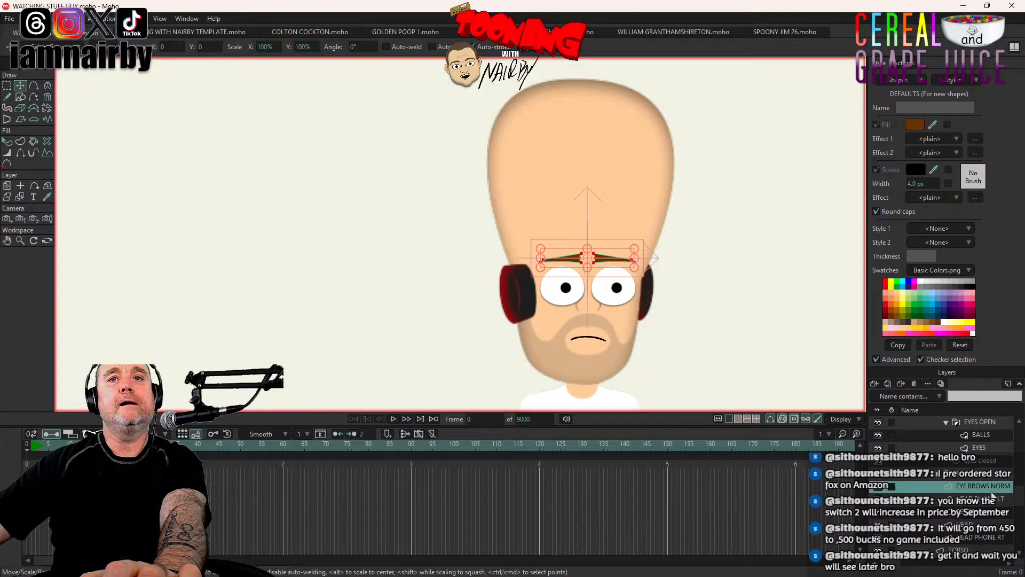
{"action": "left_click", "coordinate": [874, 383]}
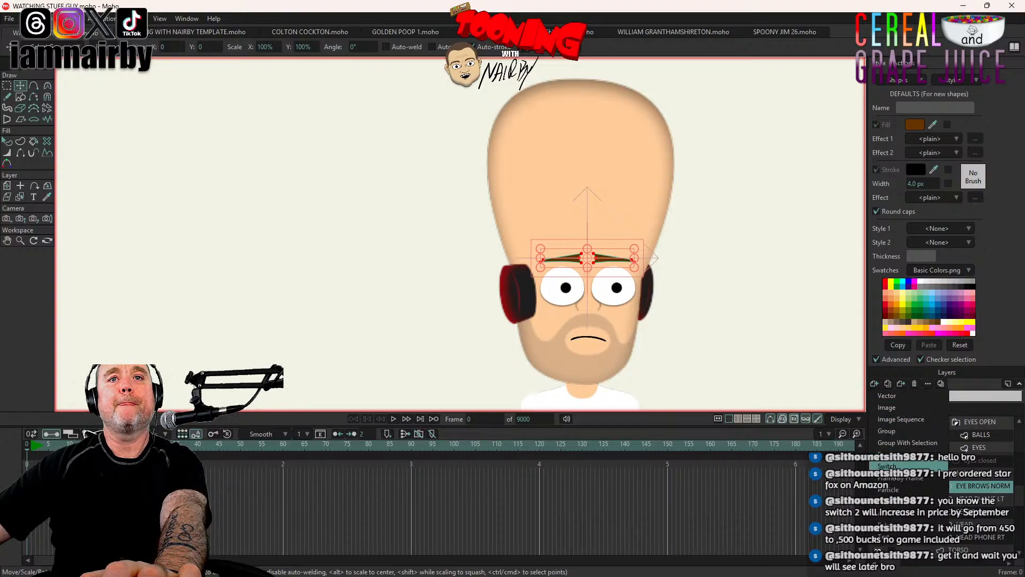
{"action": "left_click", "coordinate": [895, 466]}
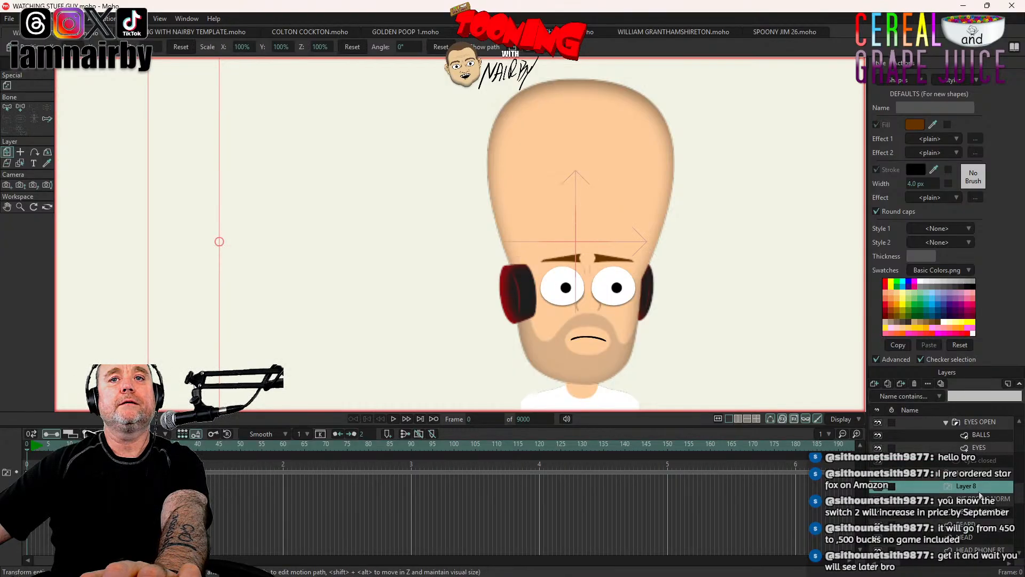
{"action": "left_click", "coordinate": [979, 501]}
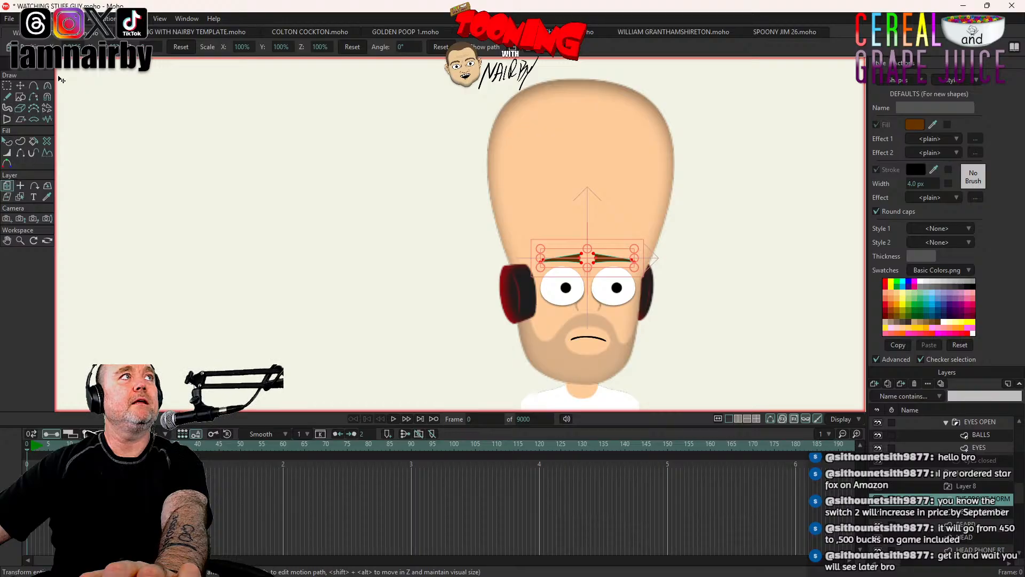
{"action": "left_click", "coordinate": [181, 47]}
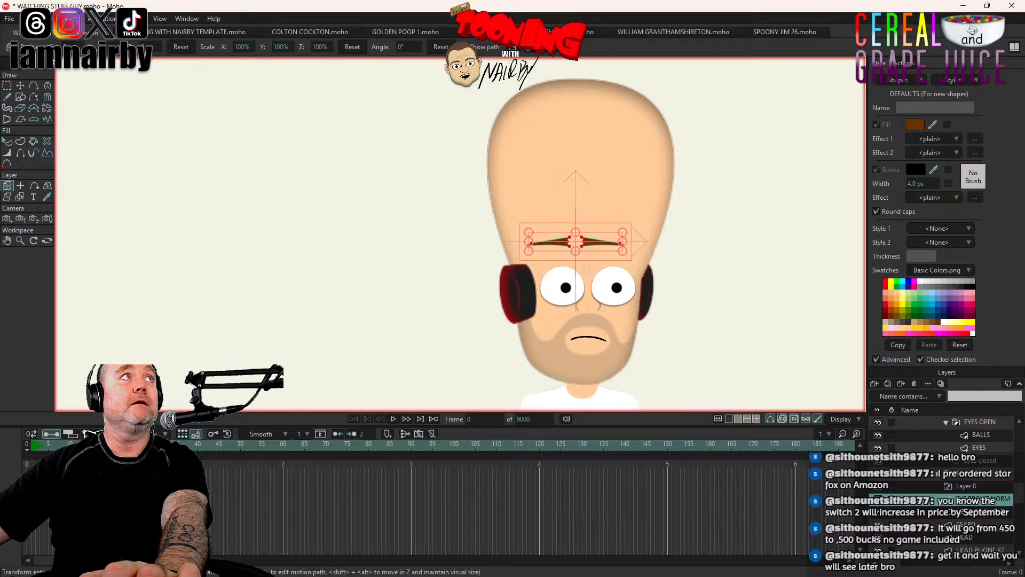
Step: Duplicate the EYE BROWS NORM layer, hide the upper of the two copies, and select the lower one
{"action": "left_click", "coordinate": [24, 18]}
{"action": "left_click", "coordinate": [49, 119]}
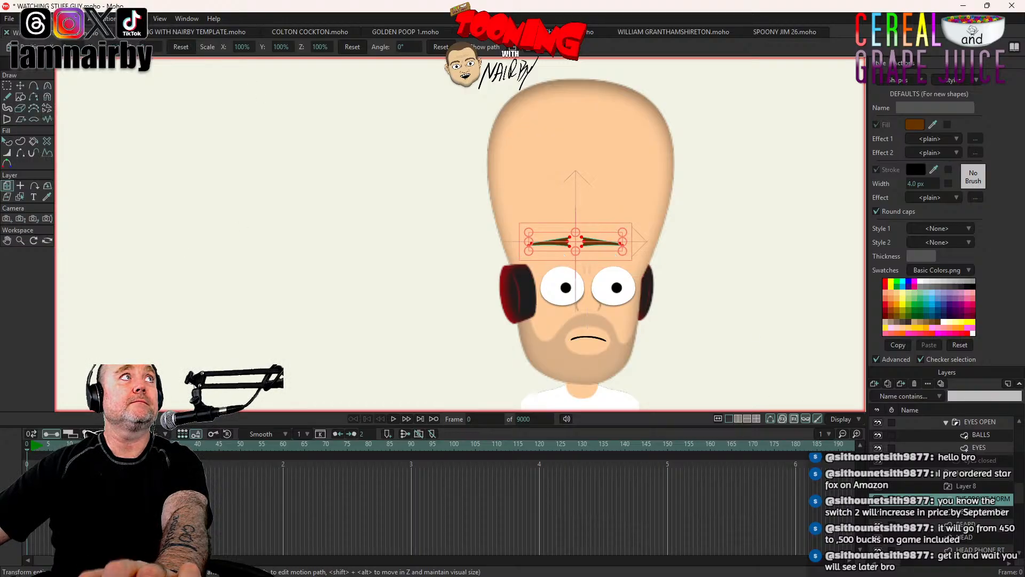
{"action": "left_click", "coordinate": [24, 18]}
{"action": "left_click", "coordinate": [63, 130]}
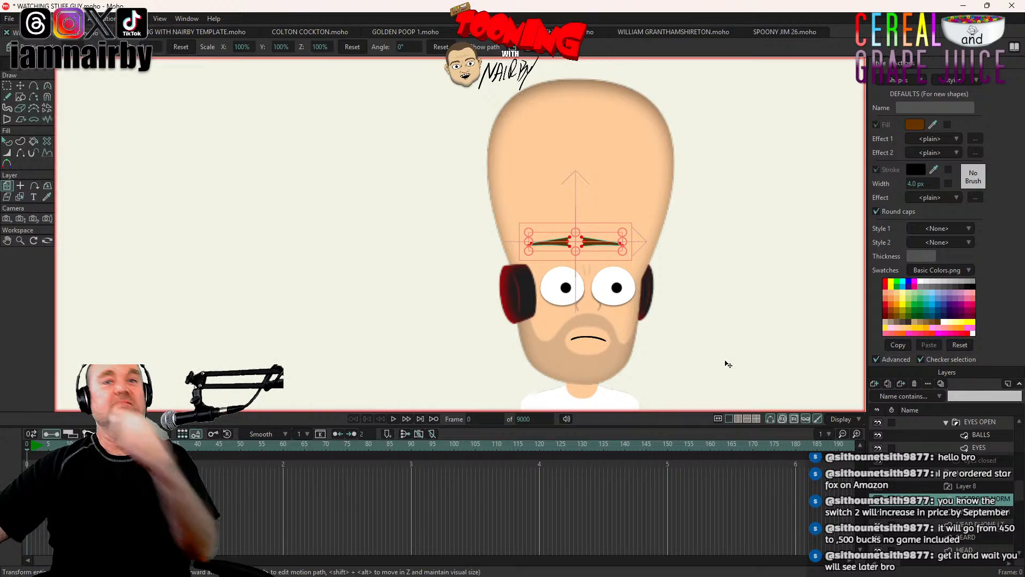
{"action": "left_click", "coordinate": [878, 500]}
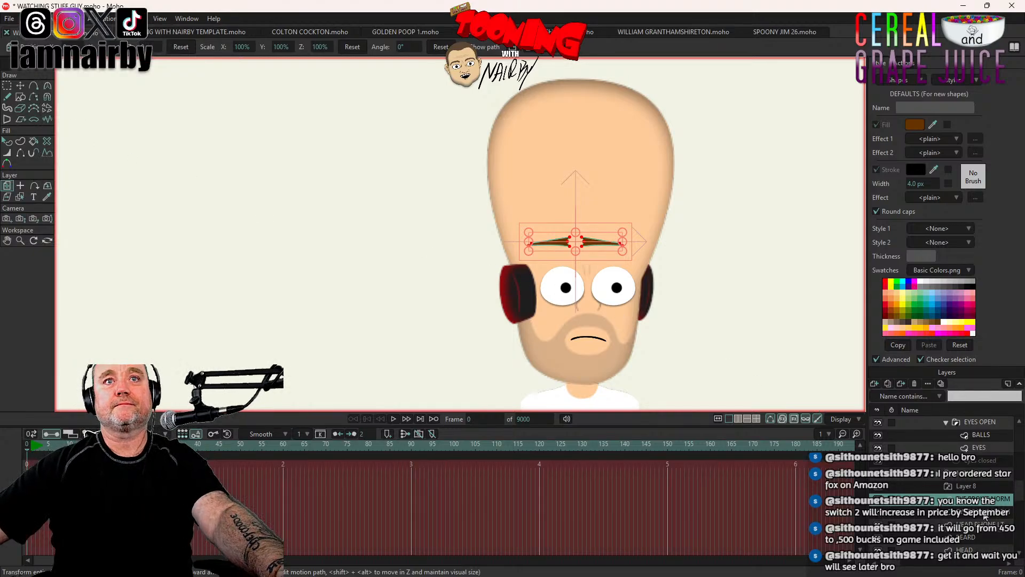
{"action": "left_click", "coordinate": [1003, 516]}
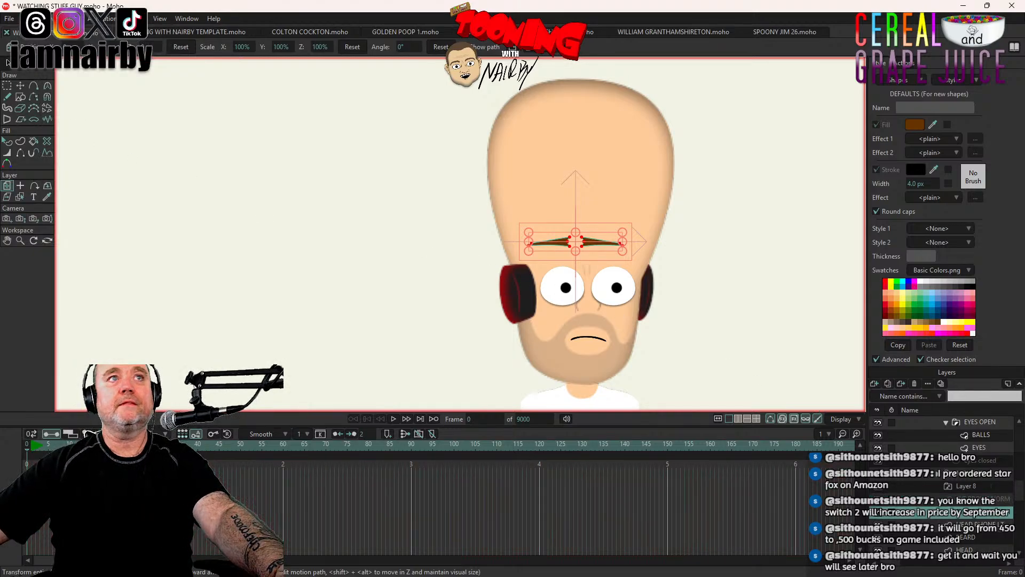
Step: Rotate both eyebrows in the lower copy into an angry V with inner ends sloping toward the nose, and hide that layer
{"action": "left_click", "coordinate": [21, 86]}
{"action": "scroll", "coordinate": [587, 234], "scroll_direction": "up", "scroll_amount": 3}
{"action": "double_click", "coordinate": [550, 276]}
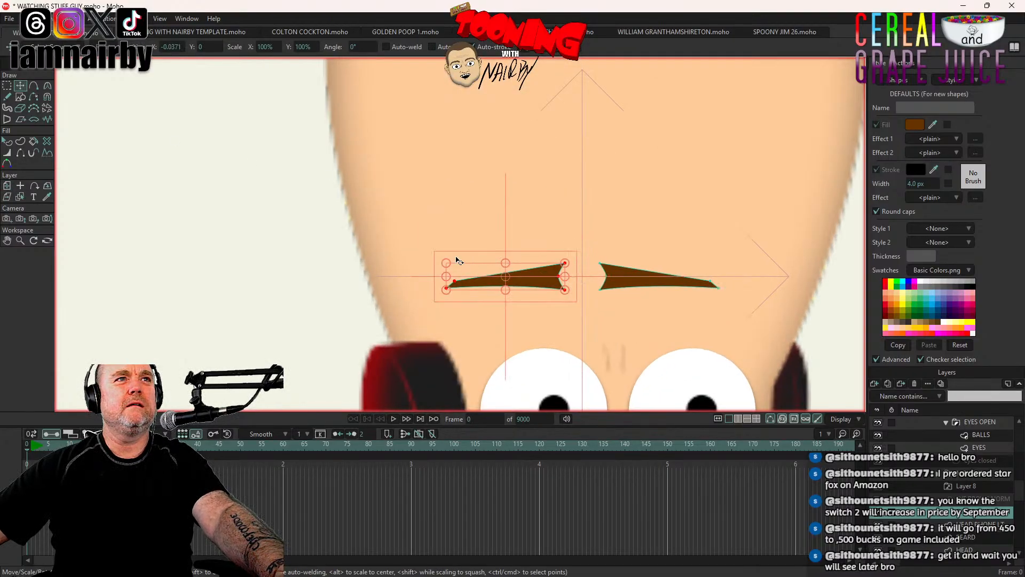
{"action": "left_click_drag", "start_coordinate": [454, 258], "coordinate": [465, 247]}
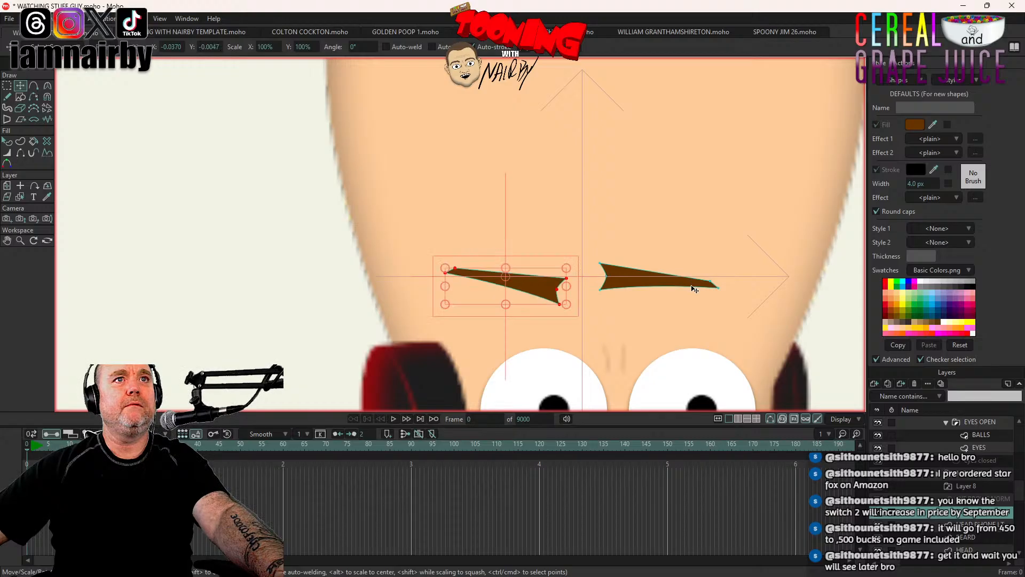
{"action": "double_click", "coordinate": [641, 275]}
{"action": "left_click_drag", "start_coordinate": [702, 263], "coordinate": [700, 247]}
{"action": "scroll", "coordinate": [713, 267], "scroll_direction": "down", "scroll_amount": 10}
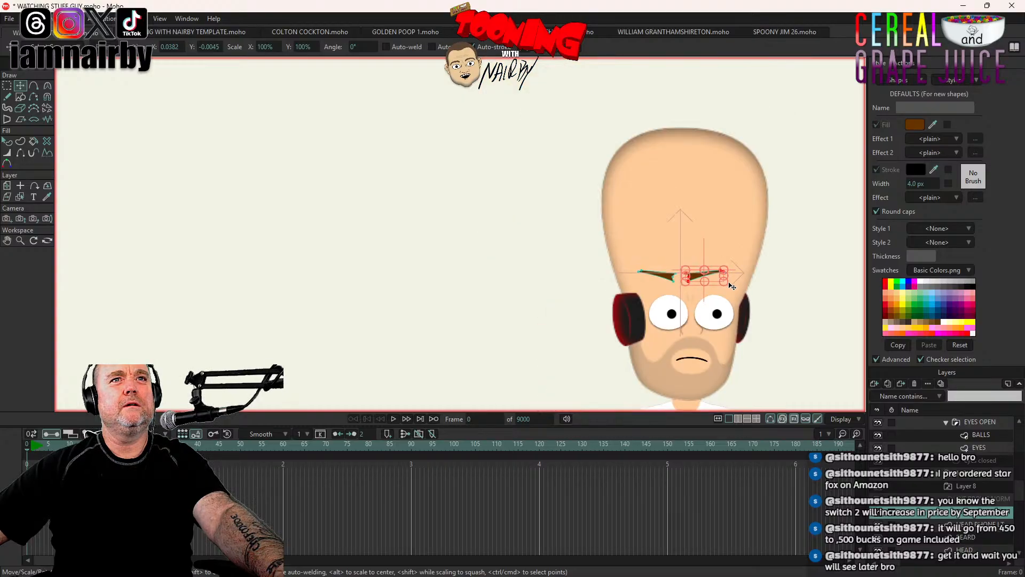
{"action": "scroll", "coordinate": [731, 285], "scroll_direction": "up", "scroll_amount": 10}
{"action": "scroll", "coordinate": [731, 286], "scroll_direction": "down", "scroll_amount": 5}
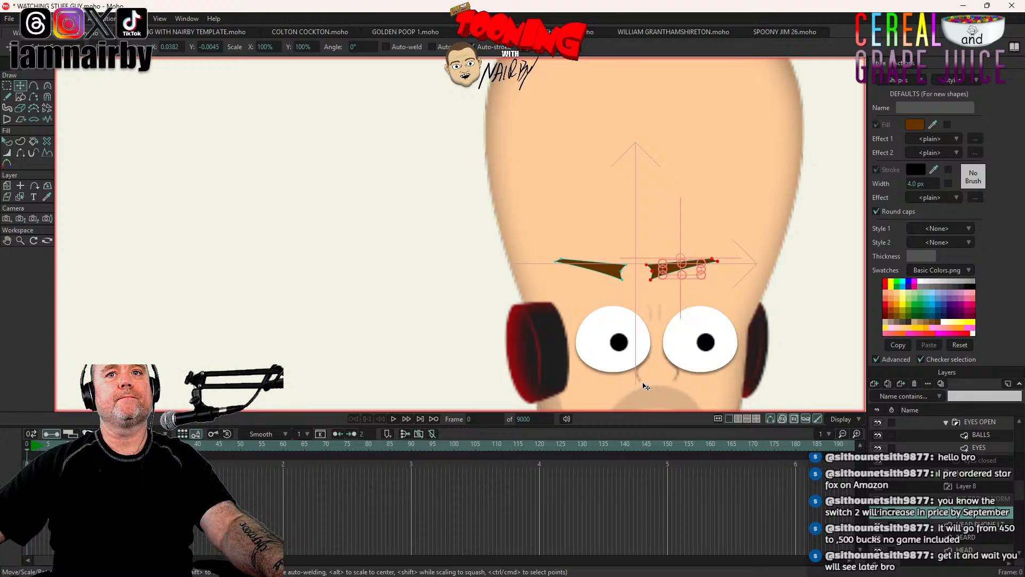
{"action": "left_click", "coordinate": [878, 513]}
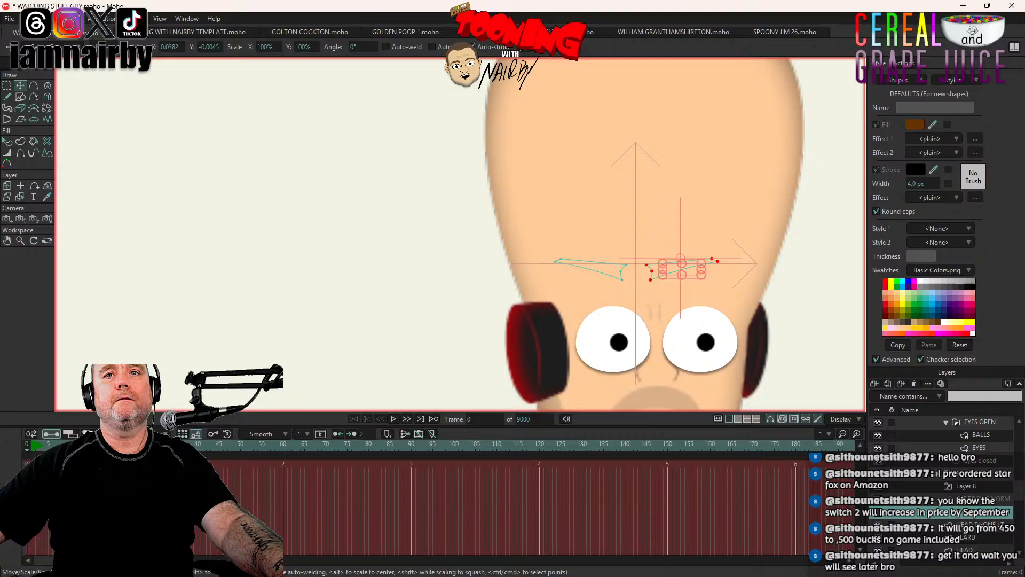
Step: Duplicate the EYE BROWS NORM layer, name the lower copy EYE BROWS SAD, and save the project
{"action": "left_click", "coordinate": [1002, 501]}
{"action": "left_click", "coordinate": [27, 19]}
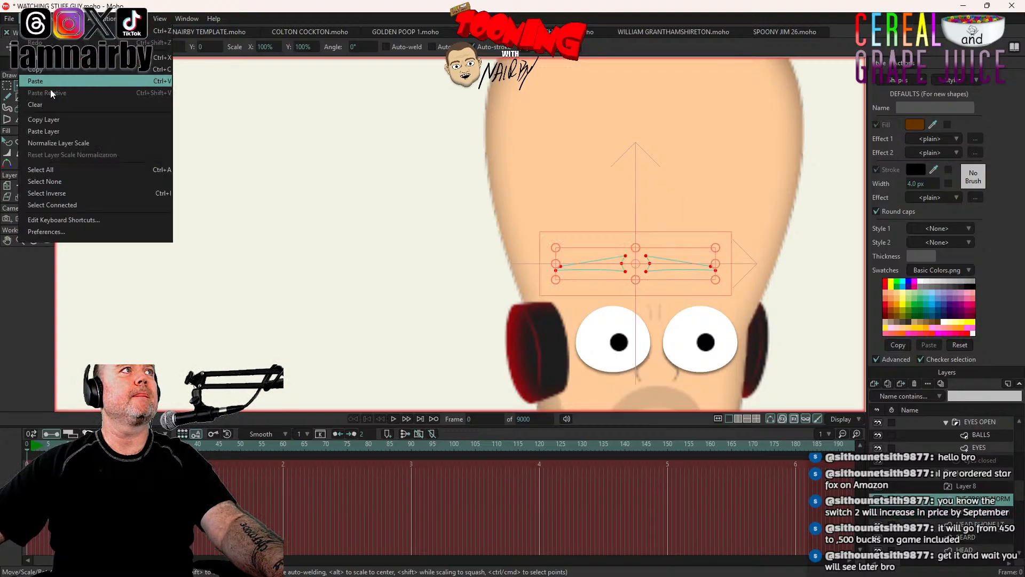
{"action": "left_click", "coordinate": [51, 121]}
{"action": "left_click", "coordinate": [27, 19]}
{"action": "left_click", "coordinate": [43, 132]}
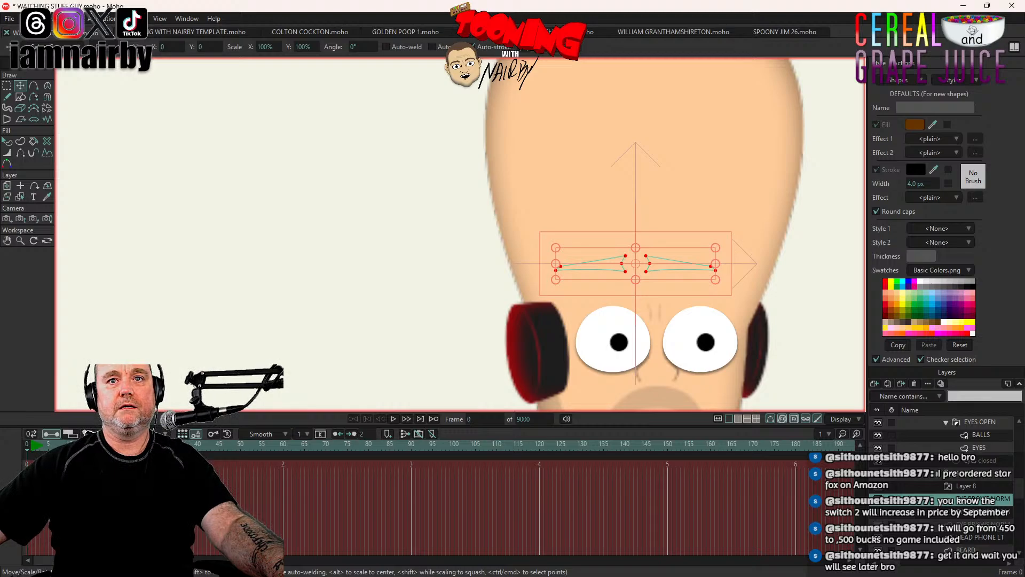
{"action": "left_click", "coordinate": [989, 525]}
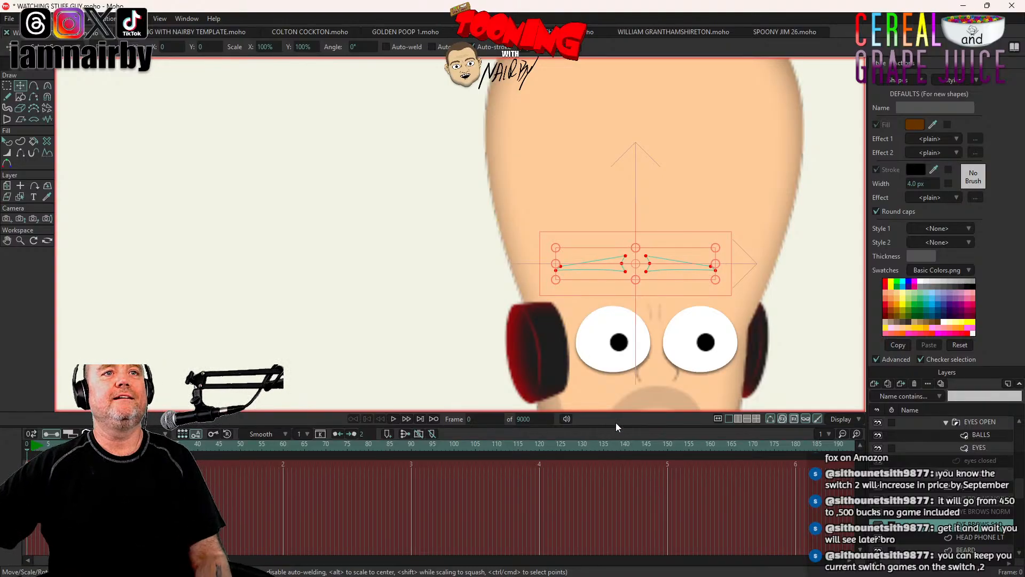
{"action": "key", "text": "ctrl+s"}
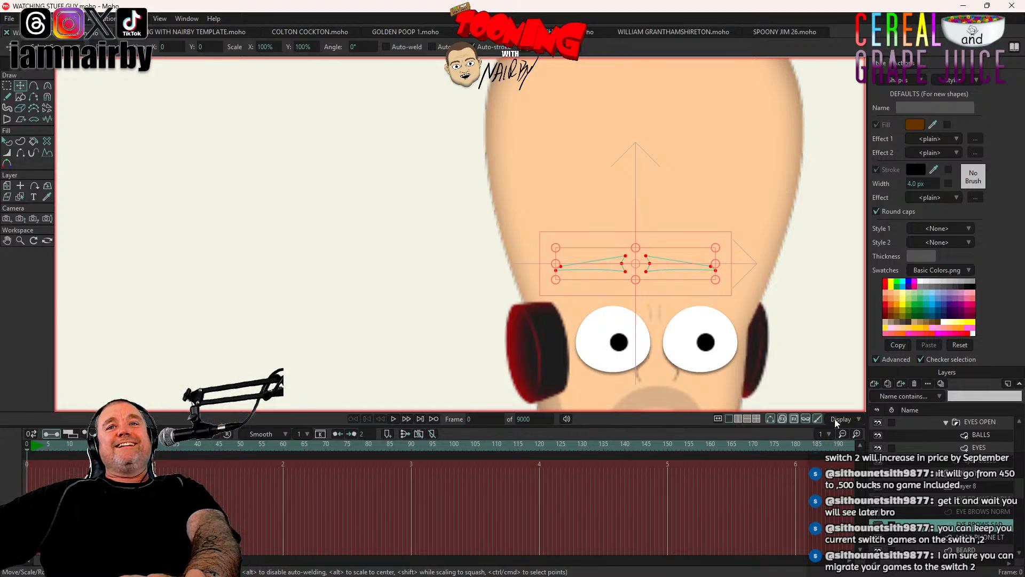
Step: Rotate both eyebrows in EYE BROWS SAD so their inner ends slope upward, and make the other two eyebrow layers visible
{"action": "key", "text": "space"}
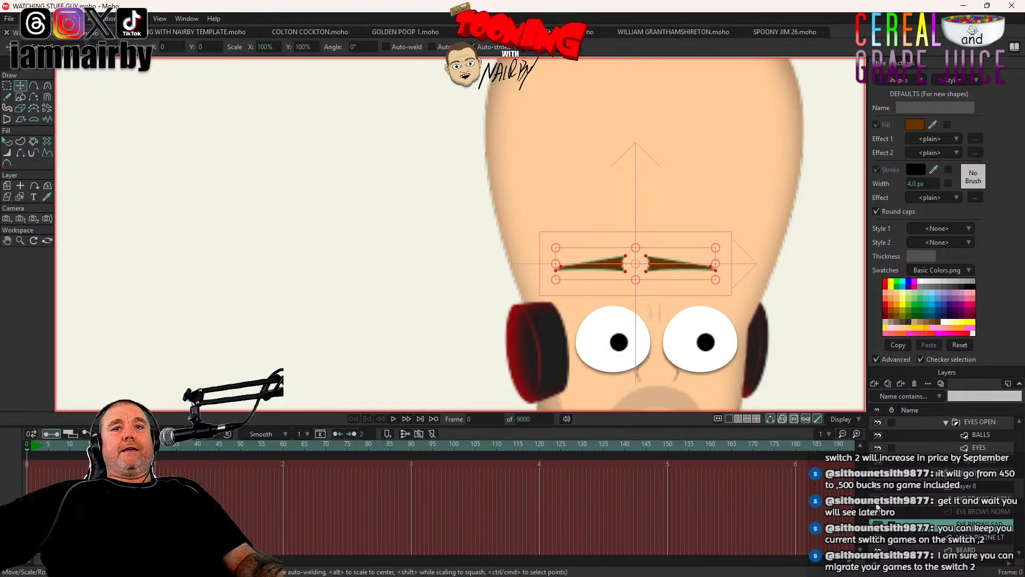
{"action": "left_click", "coordinate": [878, 504]}
{"action": "left_click", "coordinate": [879, 511]}
{"action": "left_click", "coordinate": [878, 511]}
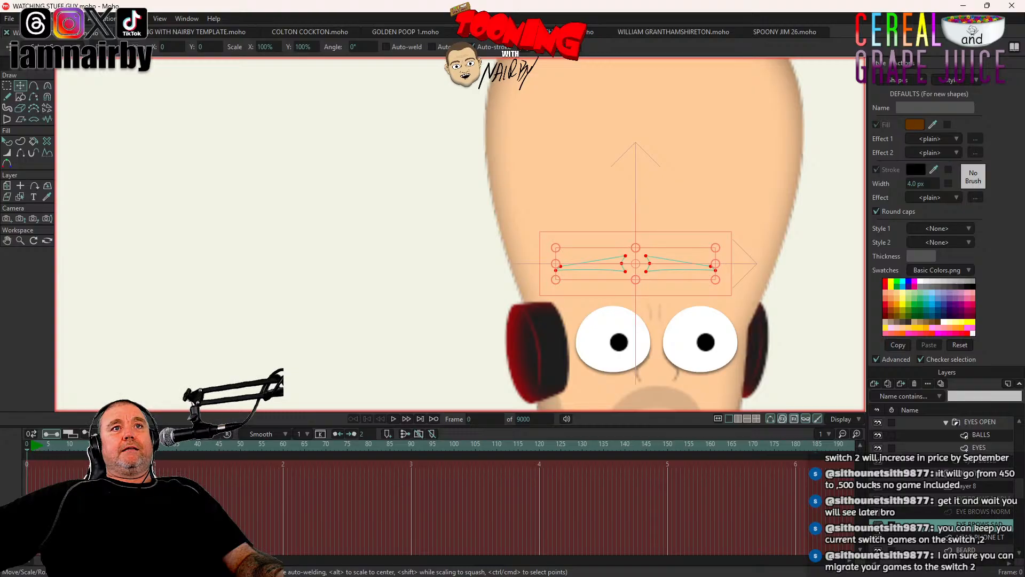
{"action": "left_click", "coordinate": [878, 525]}
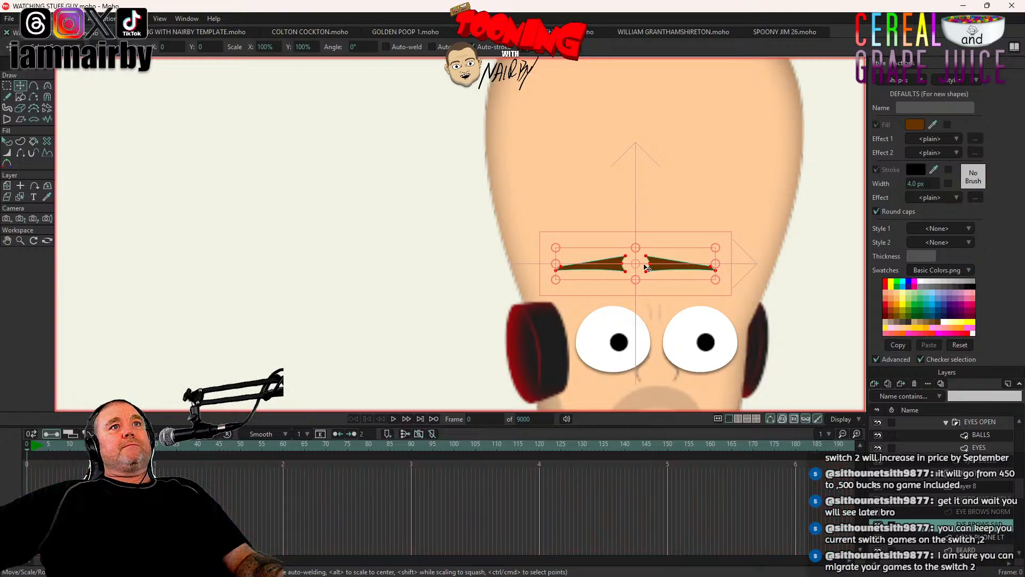
{"action": "scroll", "coordinate": [646, 267], "scroll_direction": "up", "scroll_amount": 2}
{"action": "left_click", "coordinate": [588, 272]}
{"action": "left_click_drag", "start_coordinate": [510, 285], "coordinate": [517, 295]}
{"action": "left_click", "coordinate": [731, 273]}
{"action": "left_click_drag", "start_coordinate": [762, 281], "coordinate": [763, 295]}
{"action": "left_click", "coordinate": [879, 512]}
{"action": "left_click", "coordinate": [879, 500]}
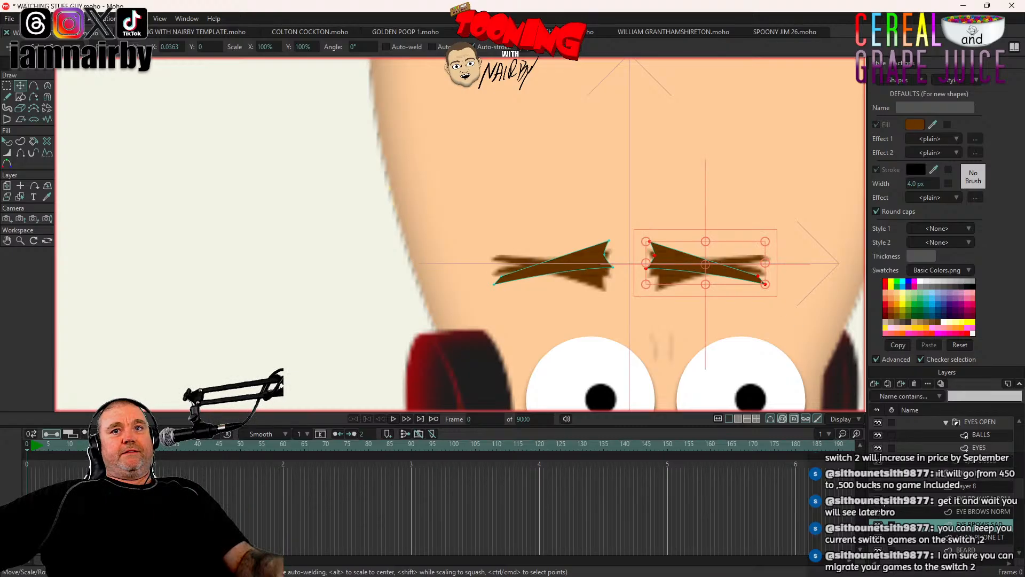
Step: Rename the Switch layer above the eyebrow layers as EYEBROWS and save the project
{"action": "left_click", "coordinate": [972, 487]}
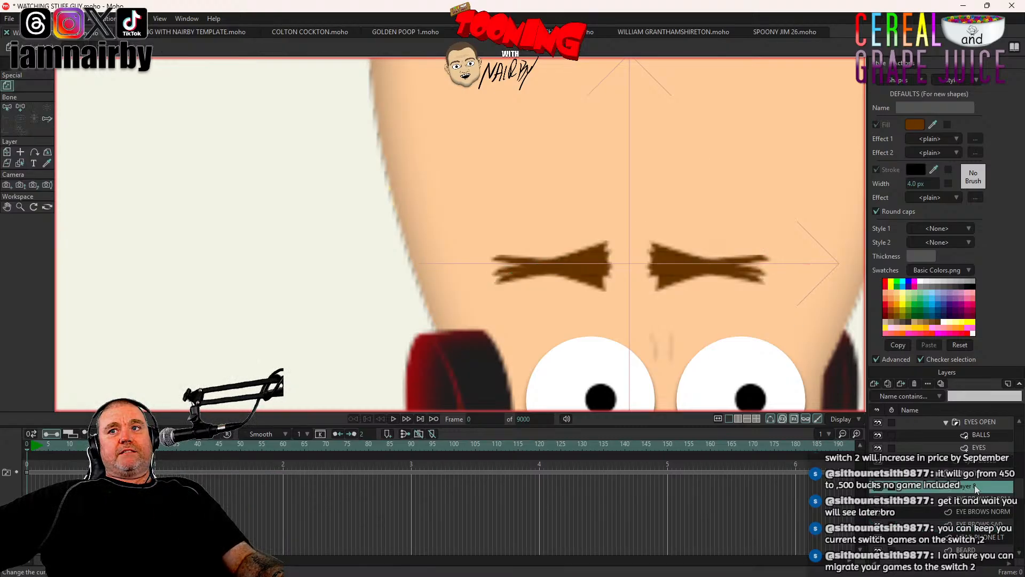
{"action": "double_click", "coordinate": [975, 485]}
{"action": "type", "text": "YEBR"}
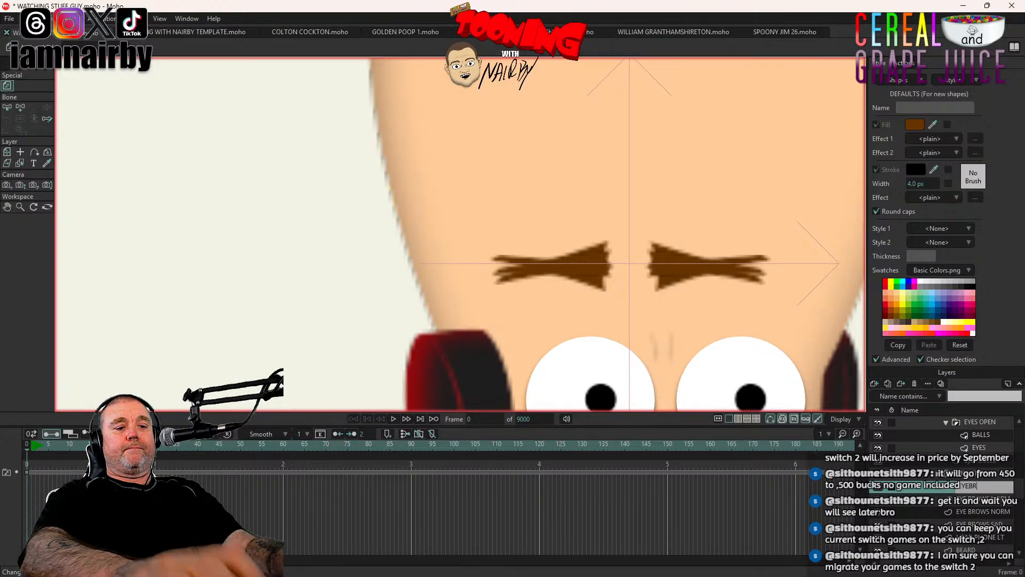
{"action": "type", "text": "OWS"}
{"action": "key", "text": "Return"}
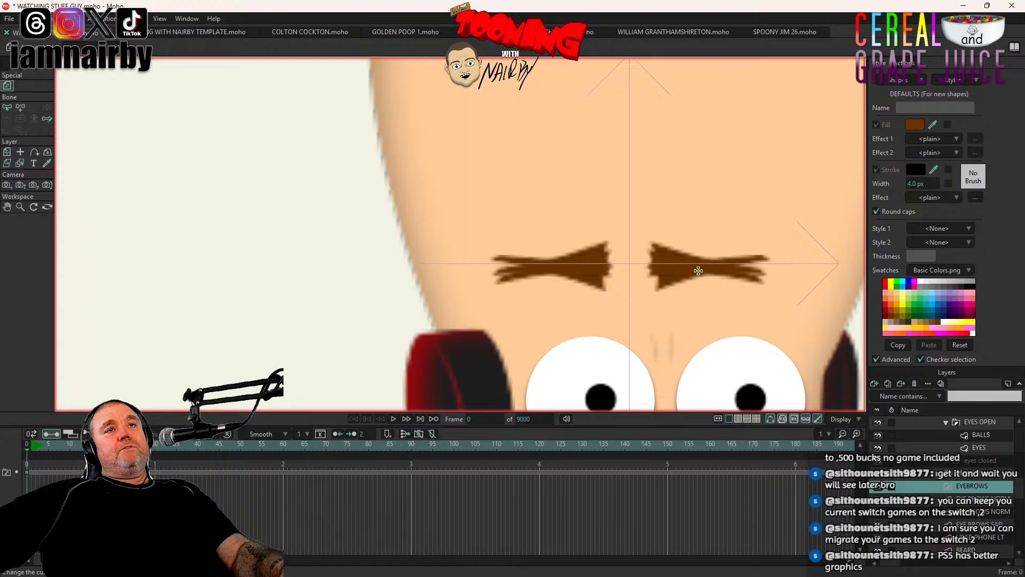
{"action": "key", "text": "ctrl+s"}
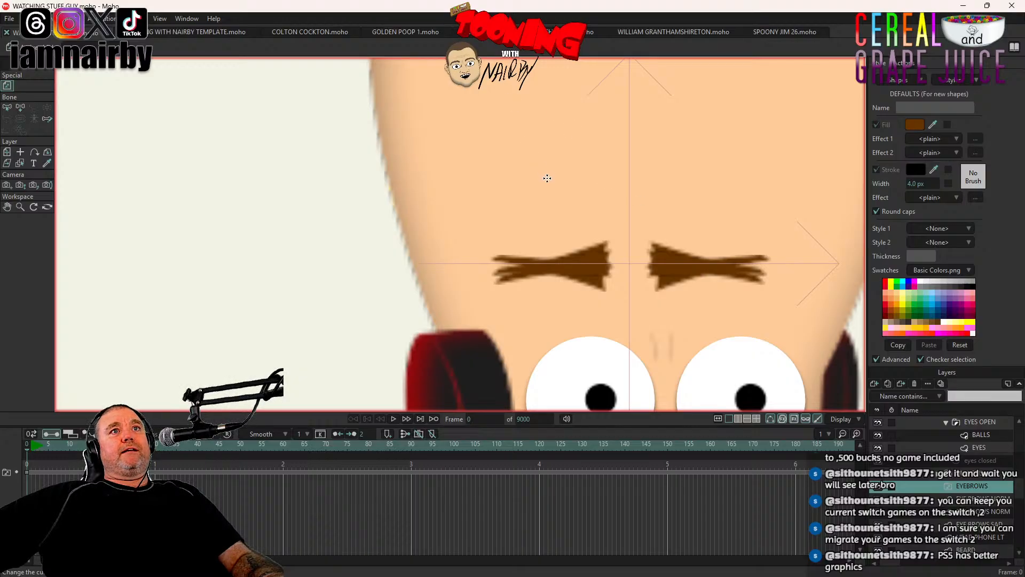
Step: Select the three eyebrow expression layers and move them into the EYEBROWS switch layer
{"action": "scroll", "coordinate": [547, 180], "scroll_direction": "down", "scroll_amount": 5}
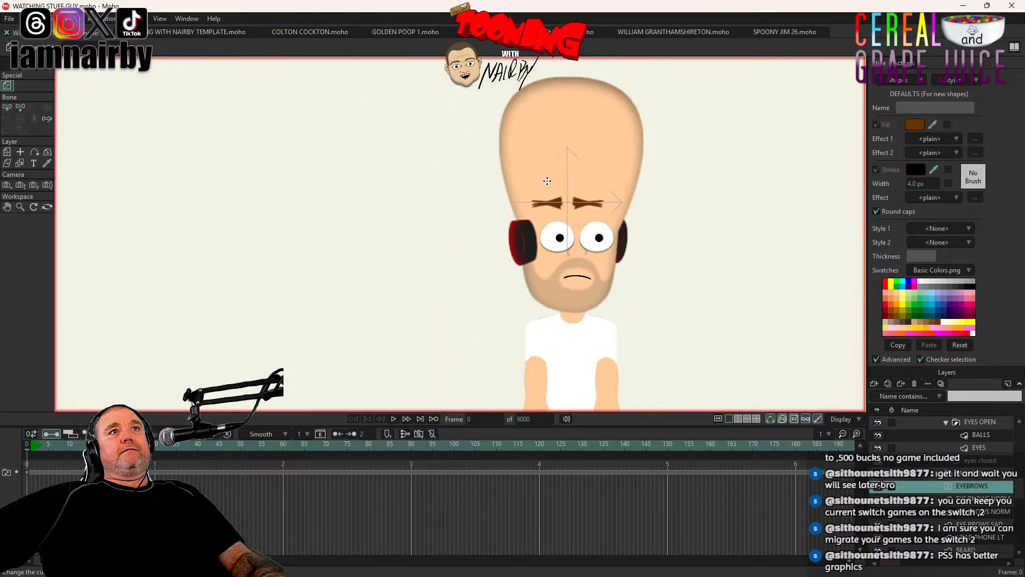
{"action": "left_click", "coordinate": [959, 498]}
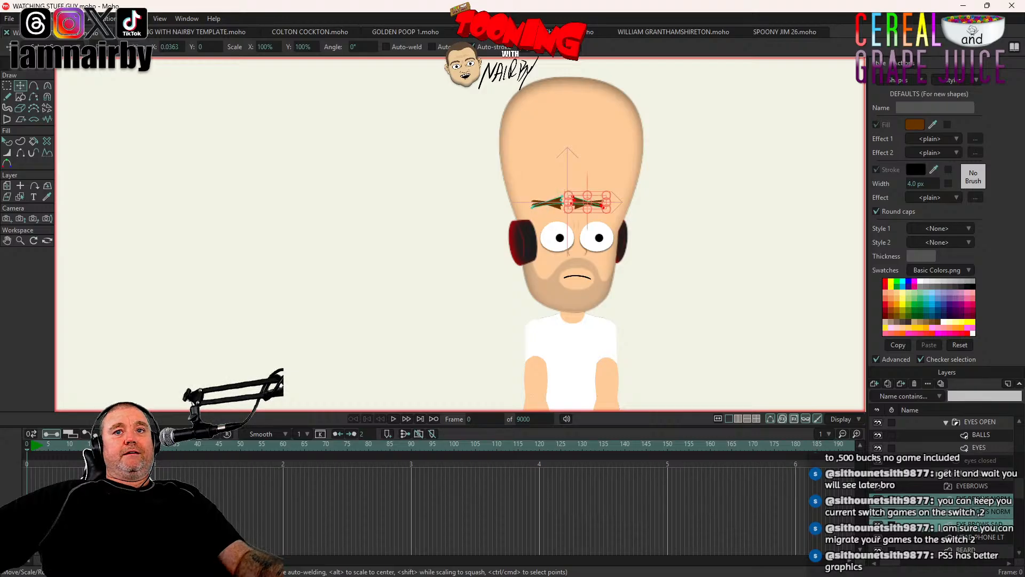
{"action": "left_click", "coordinate": [982, 485]}
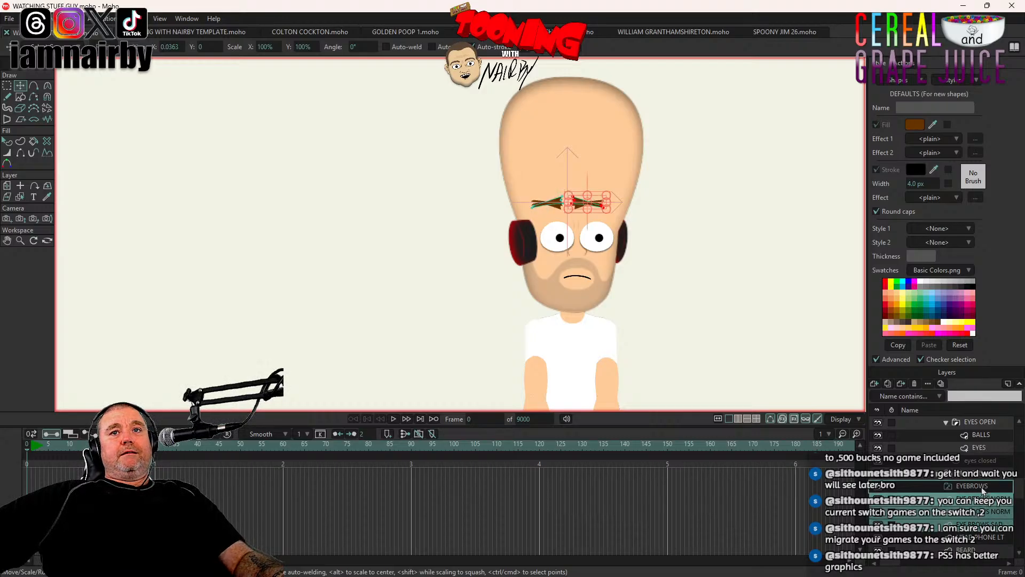
{"action": "left_click", "coordinate": [981, 487]}
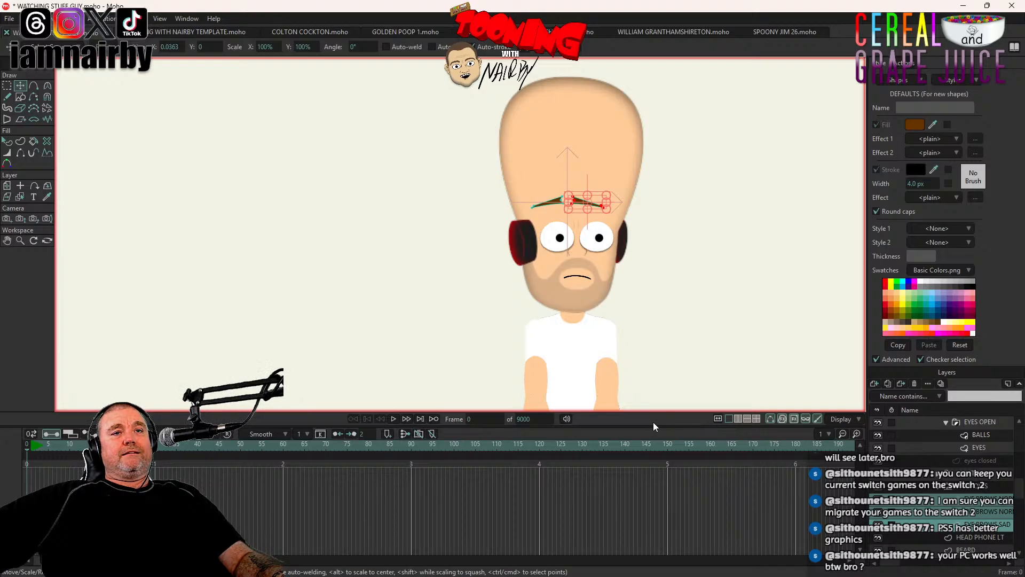
Step: Rename the angry eyebrow layer inside the EYEBROWS switch as EYE BROWS MAD and save the project
{"action": "left_click", "coordinate": [970, 490]}
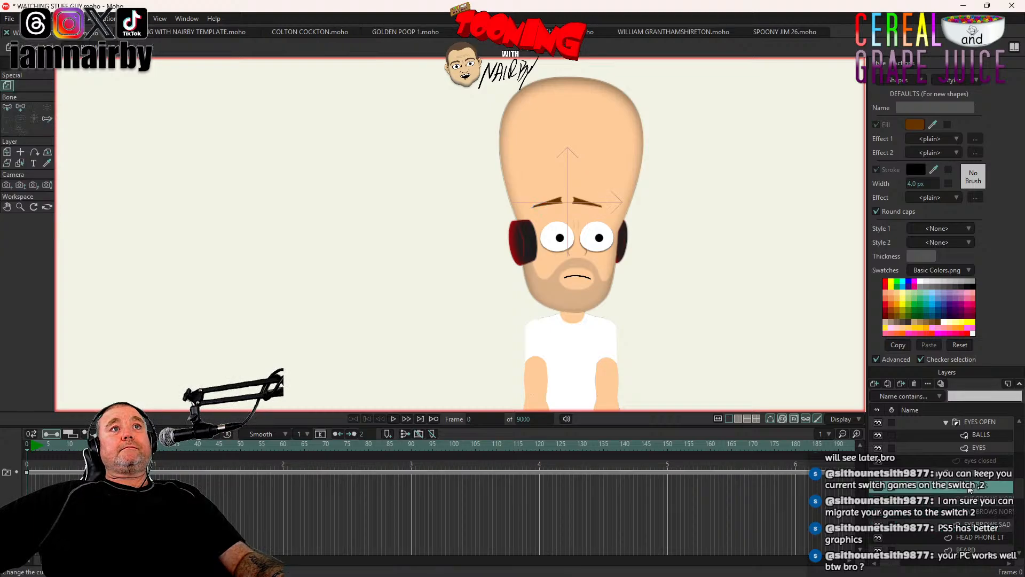
{"action": "left_click", "coordinate": [985, 508]}
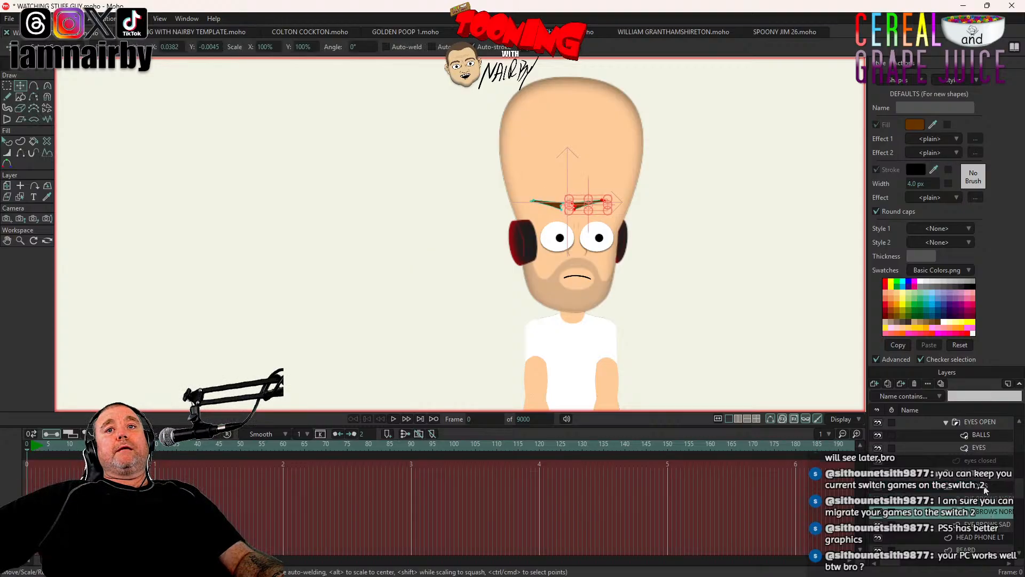
{"action": "left_click", "coordinate": [985, 490]}
{"action": "right_click", "coordinate": [986, 490]}
{"action": "left_click", "coordinate": [665, 425]}
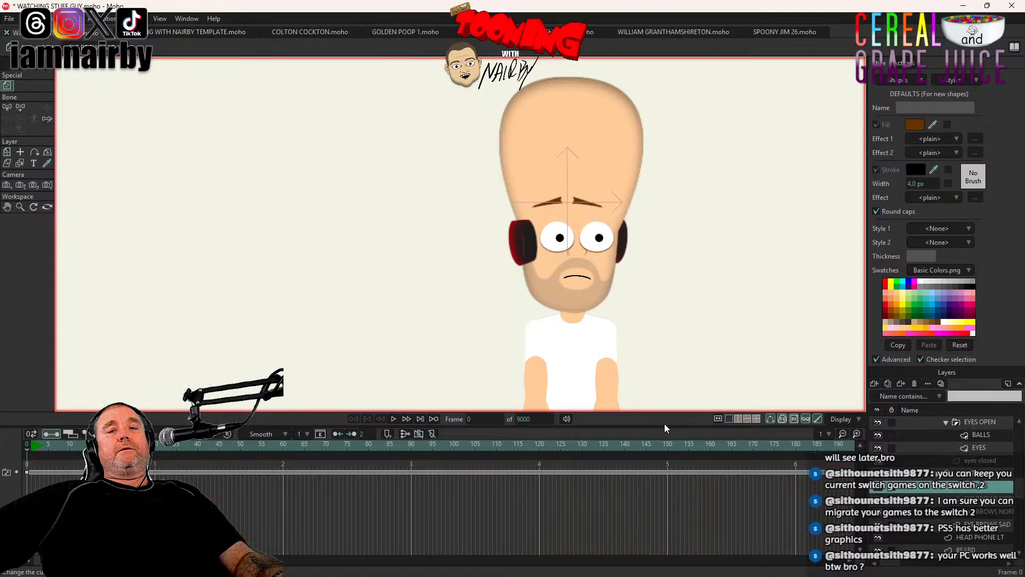
{"action": "left_click", "coordinate": [1000, 503]}
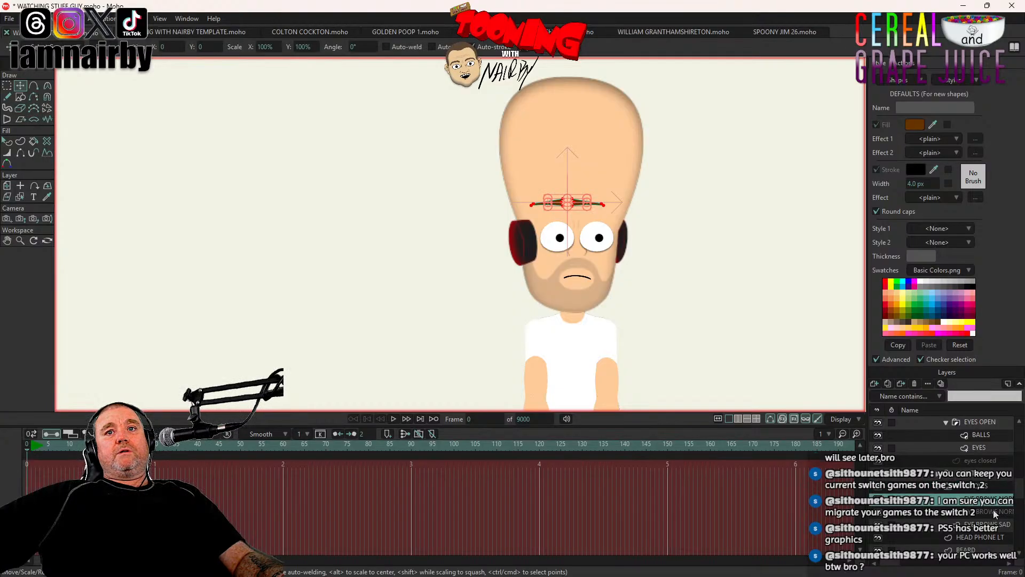
{"action": "double_click", "coordinate": [993, 510]}
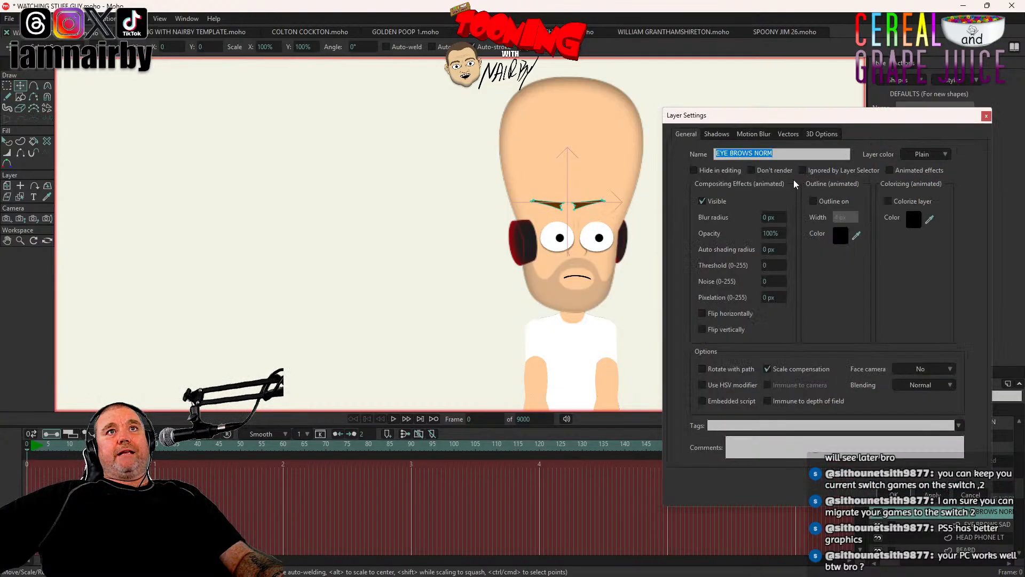
{"action": "key", "text": "End"}
{"action": "key", "text": "BackSpace"}
{"action": "key", "text": "BackSpace"}
{"action": "key", "text": "BackSpace"}
{"action": "key", "text": "BackSpace"}
{"action": "type", "text": "M"}
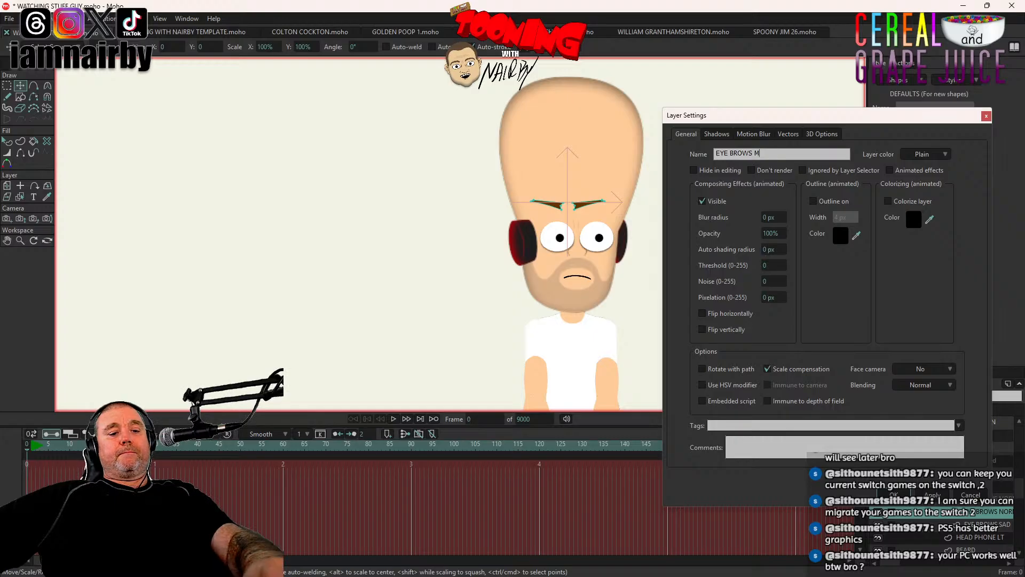
{"action": "type", "text": "AD"}
{"action": "key", "text": "Return"}
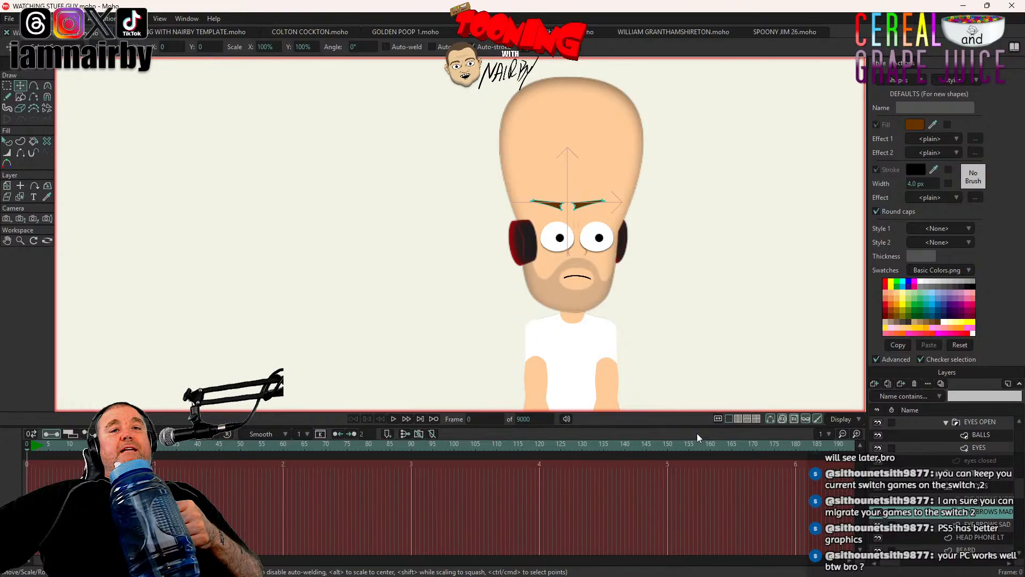
Step: Switch EYEBROWS to EYE BROWS NORM and move the whole switch layer down to just above the eyes, centred over them
{"action": "mouse_move", "coordinate": [753, 574]}
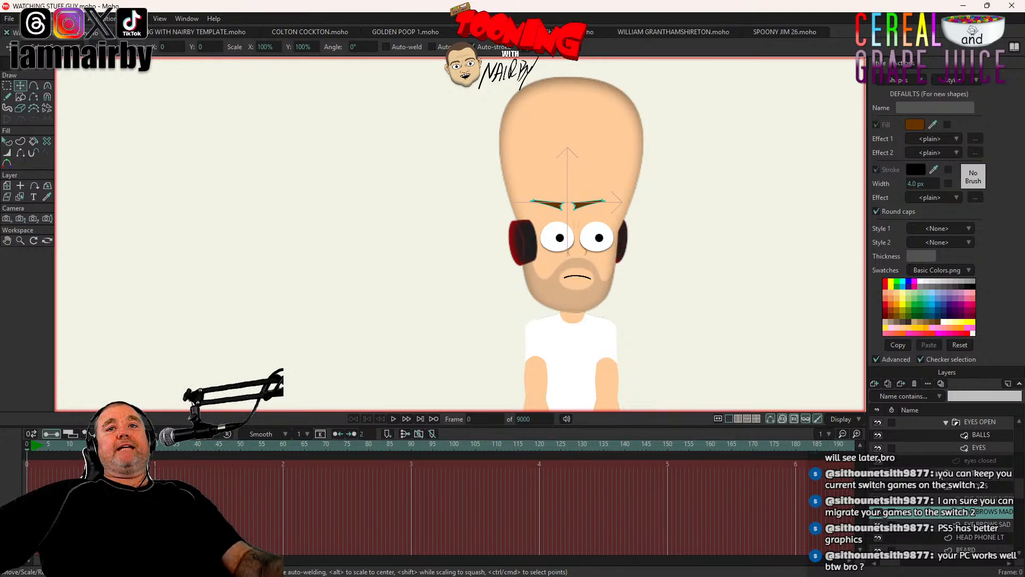
{"action": "left_click", "coordinate": [959, 488]}
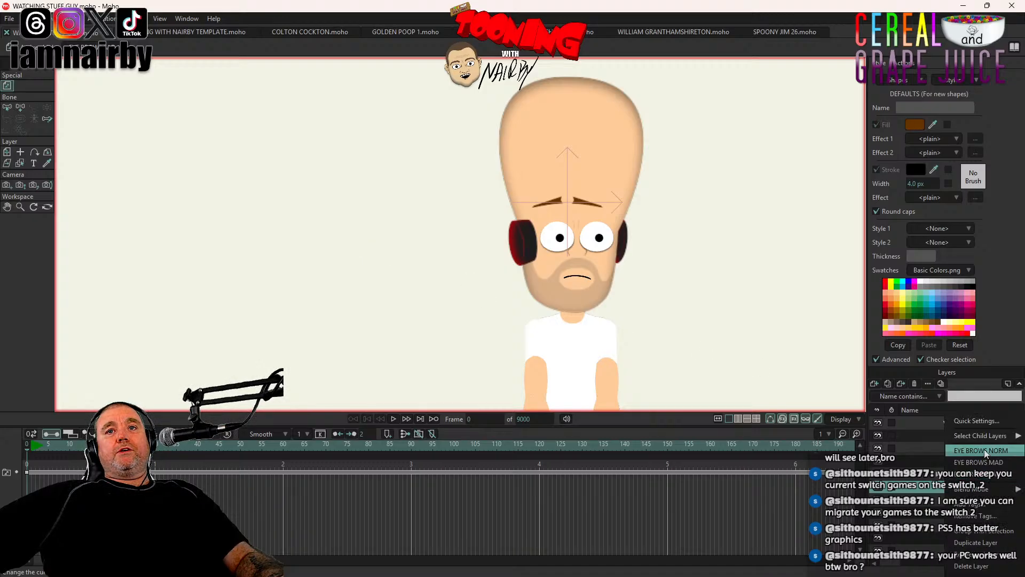
{"action": "left_click", "coordinate": [7, 152]}
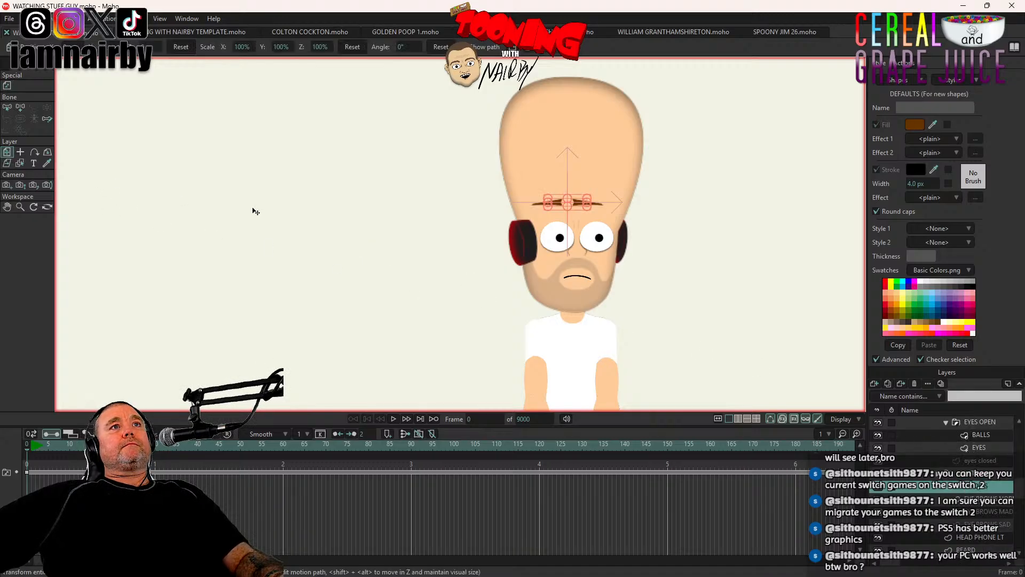
{"action": "left_click_drag", "start_coordinate": [252, 211], "coordinate": [264, 226]}
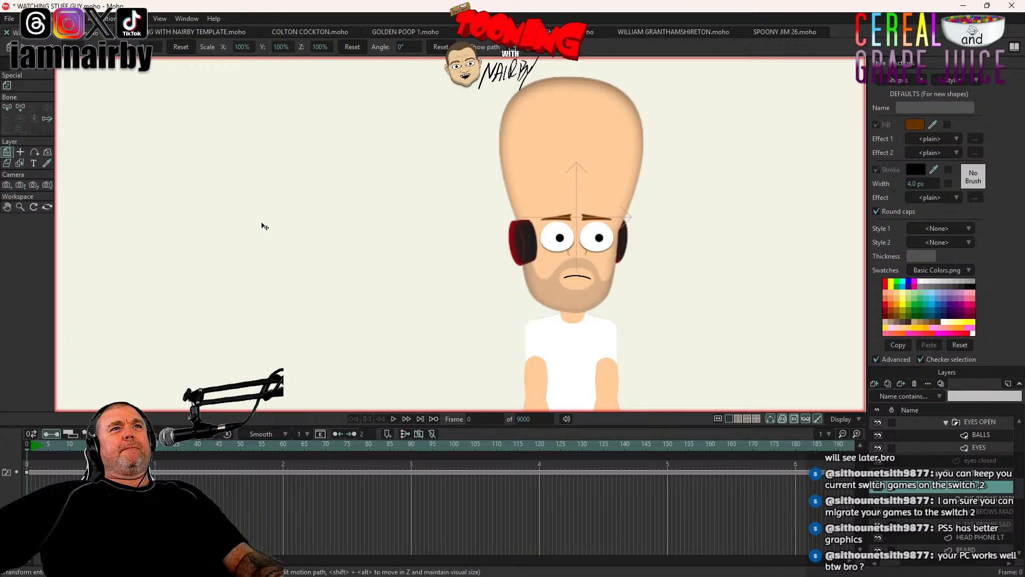
{"action": "scroll", "coordinate": [450, 247], "scroll_direction": "up", "scroll_amount": 5}
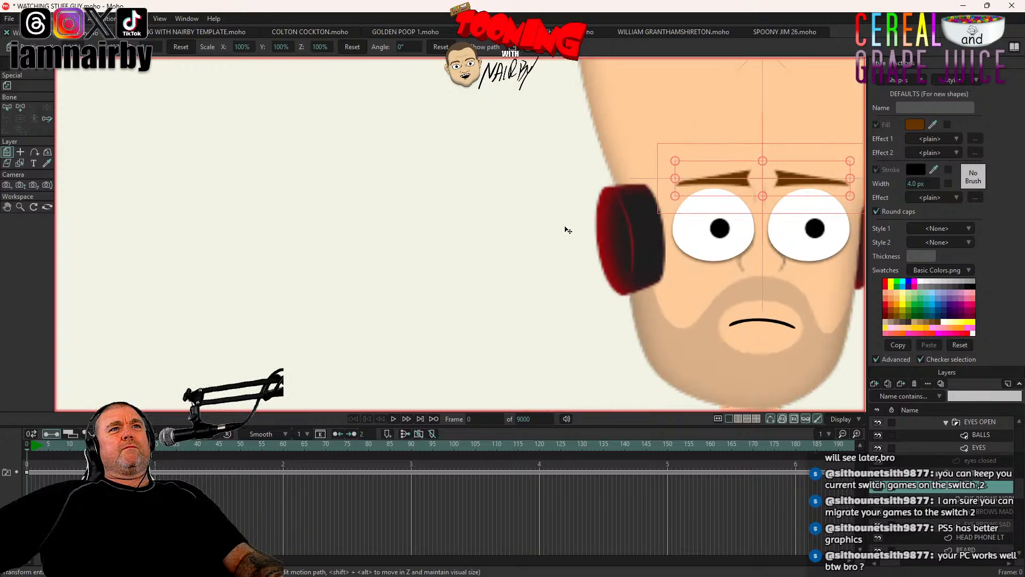
{"action": "left_click_drag", "start_coordinate": [579, 230], "coordinate": [296, 274]}
{"action": "scroll", "coordinate": [296, 274], "scroll_direction": "up", "scroll_amount": 4}
{"action": "left_click_drag", "start_coordinate": [445, 289], "coordinate": [271, 308]}
{"action": "left_click_drag", "start_coordinate": [271, 329], "coordinate": [265, 325]}
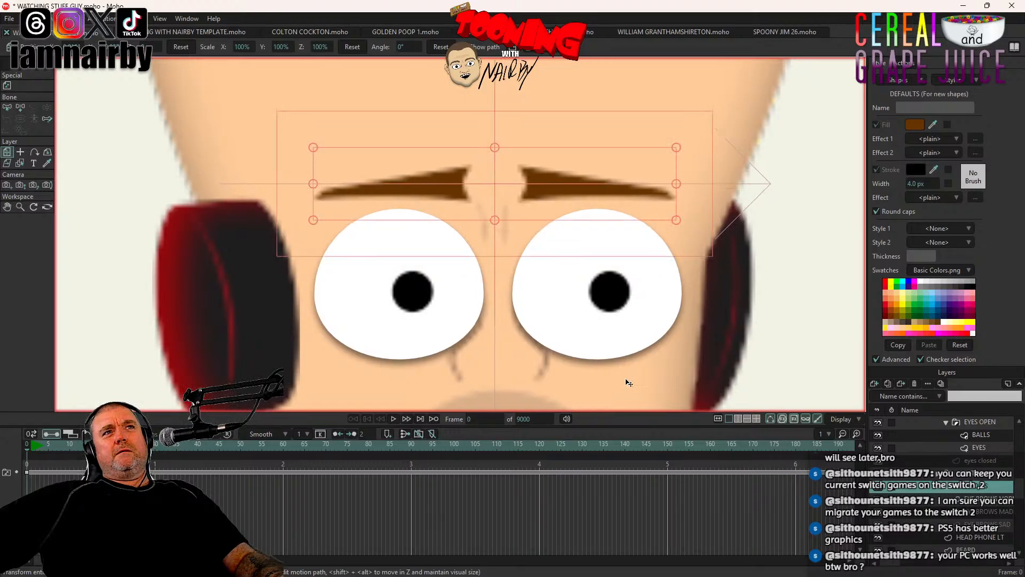
Step: On the HEAD layer, select both short frown lines between the eyebrows and nudge them slightly right and down, centred between the eyes
{"action": "left_click", "coordinate": [967, 550]}
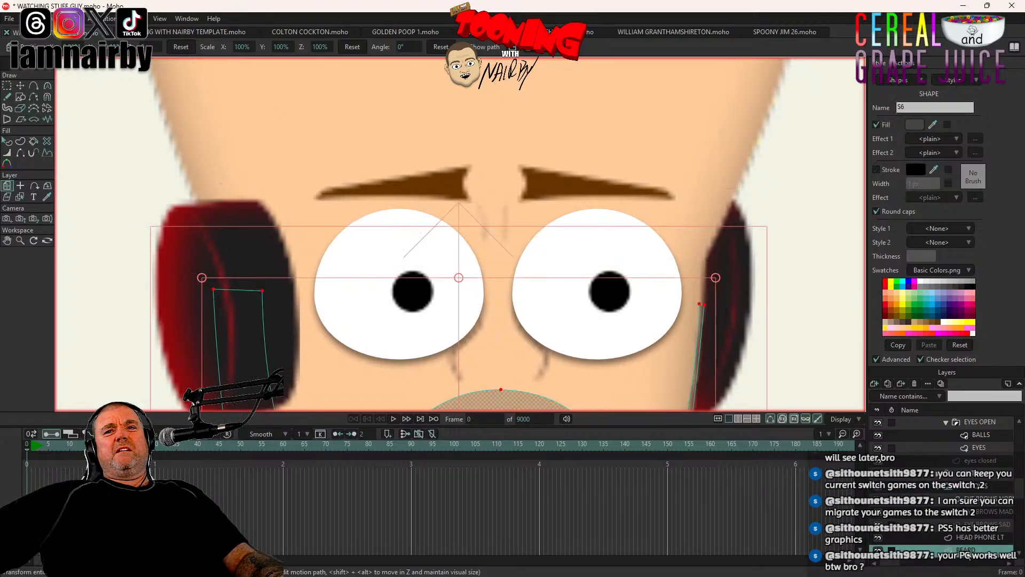
{"action": "scroll", "coordinate": [971, 547], "scroll_direction": "down", "scroll_amount": 1}
{"action": "left_click", "coordinate": [976, 528]}
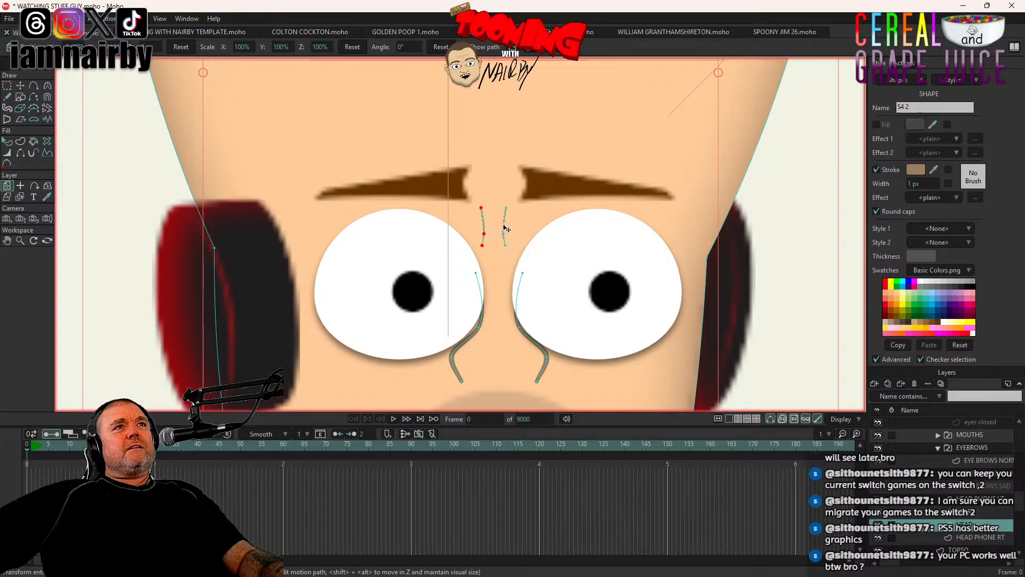
{"action": "scroll", "coordinate": [508, 229], "scroll_direction": "down", "scroll_amount": 6}
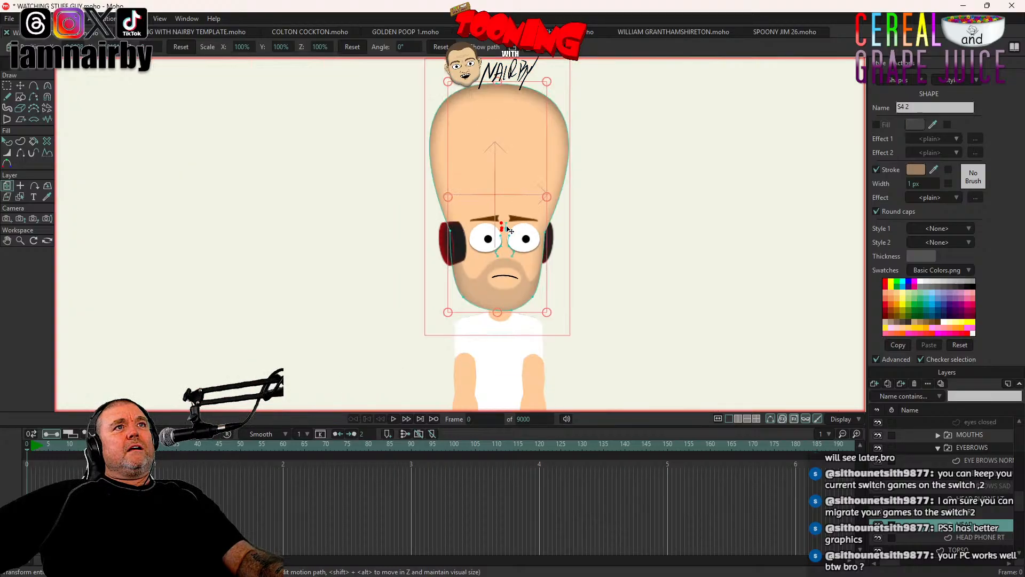
{"action": "scroll", "coordinate": [384, 235], "scroll_direction": "up", "scroll_amount": 8}
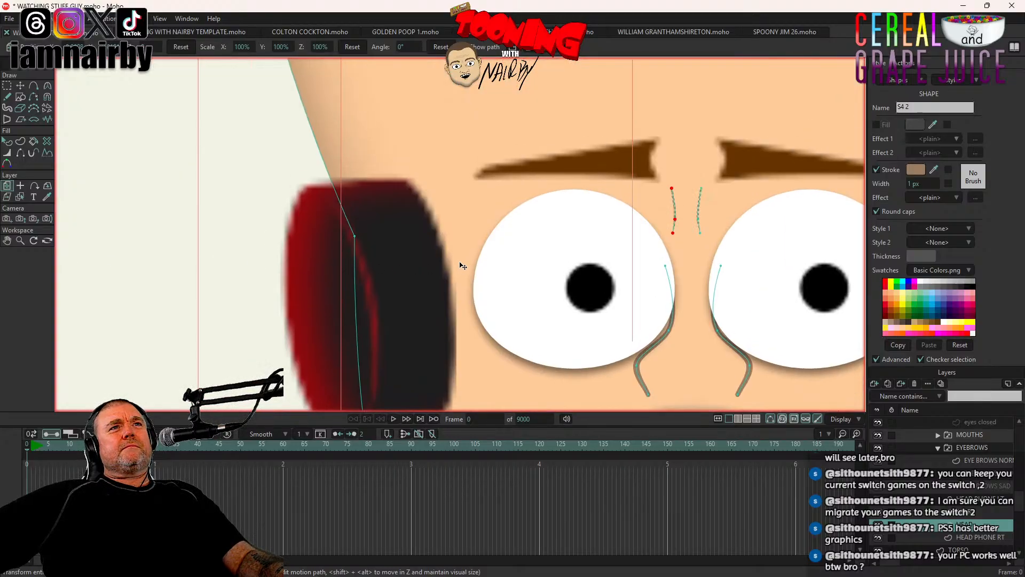
{"action": "left_click_drag", "start_coordinate": [500, 248], "coordinate": [411, 248]}
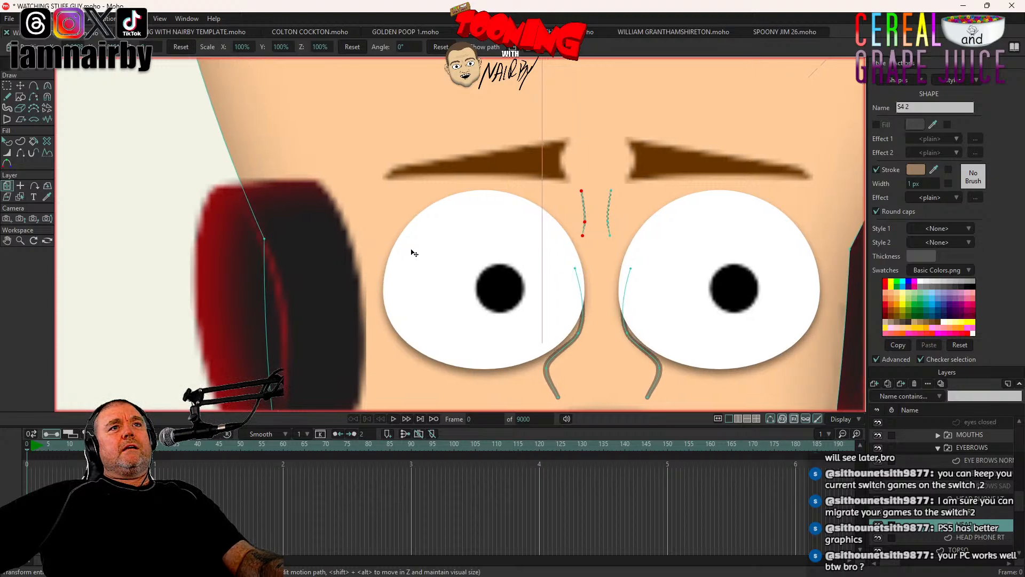
{"action": "left_click", "coordinate": [22, 86]}
{"action": "left_click", "coordinate": [25, 19]}
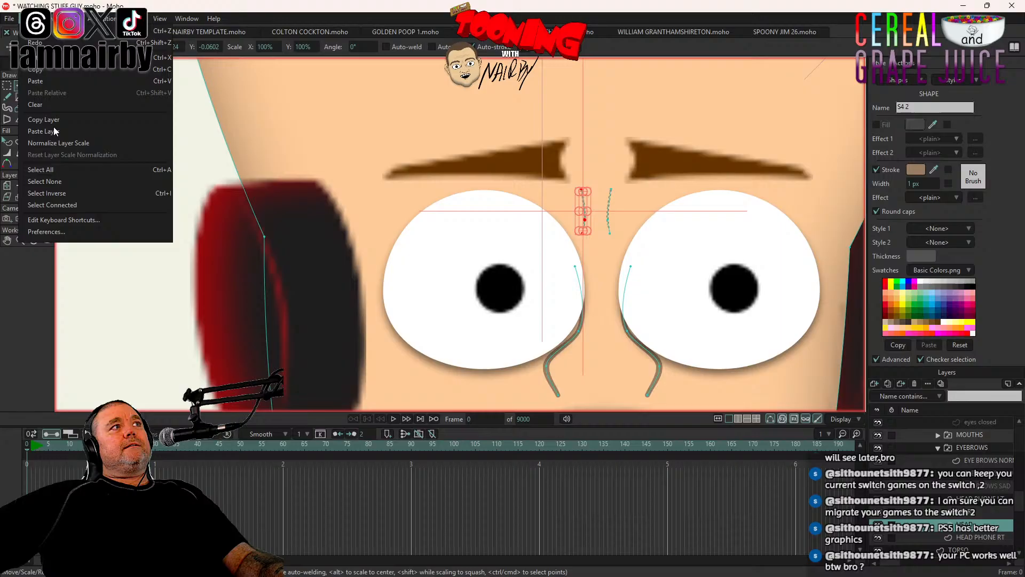
{"action": "left_click", "coordinate": [57, 182]}
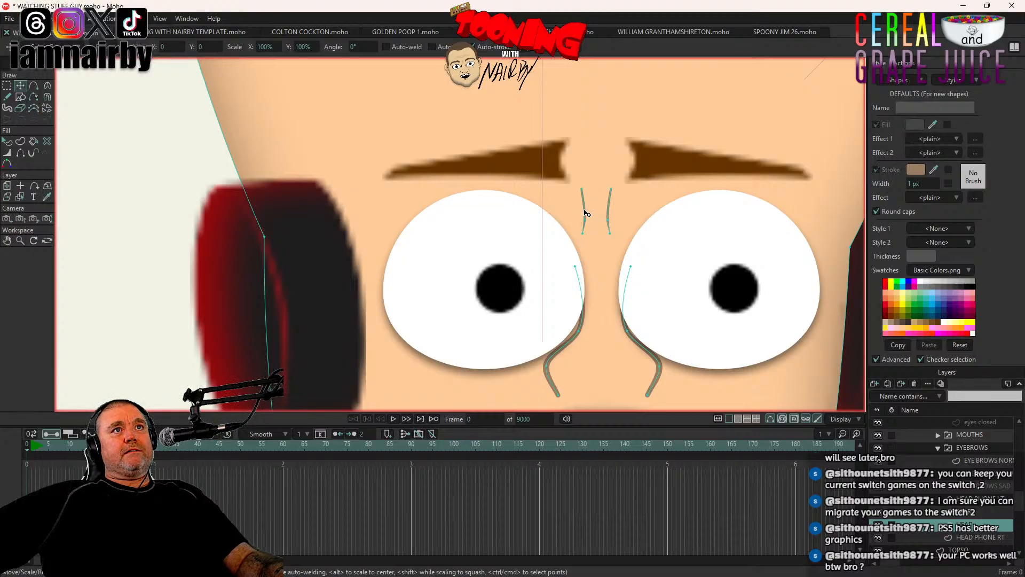
{"action": "left_click", "coordinate": [584, 211]}
{"action": "left_click", "coordinate": [608, 210], "text": "shift"}
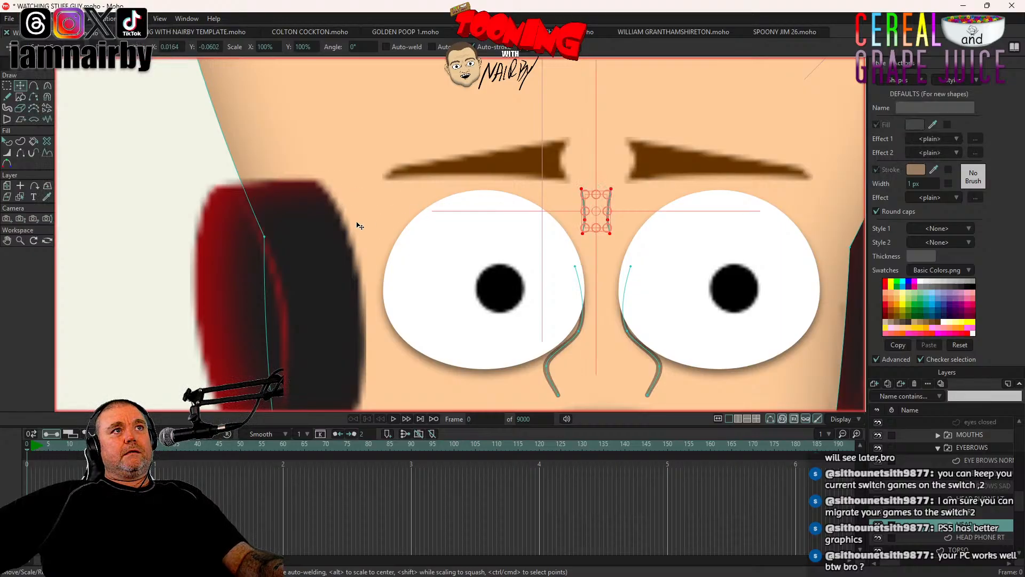
{"action": "mouse_move", "coordinate": [191, 248]}
{"action": "left_mouse_down"}
{"action": "mouse_move", "coordinate": [199, 325]}
{"action": "mouse_move", "coordinate": [209, 250]}
{"action": "left_mouse_up"}
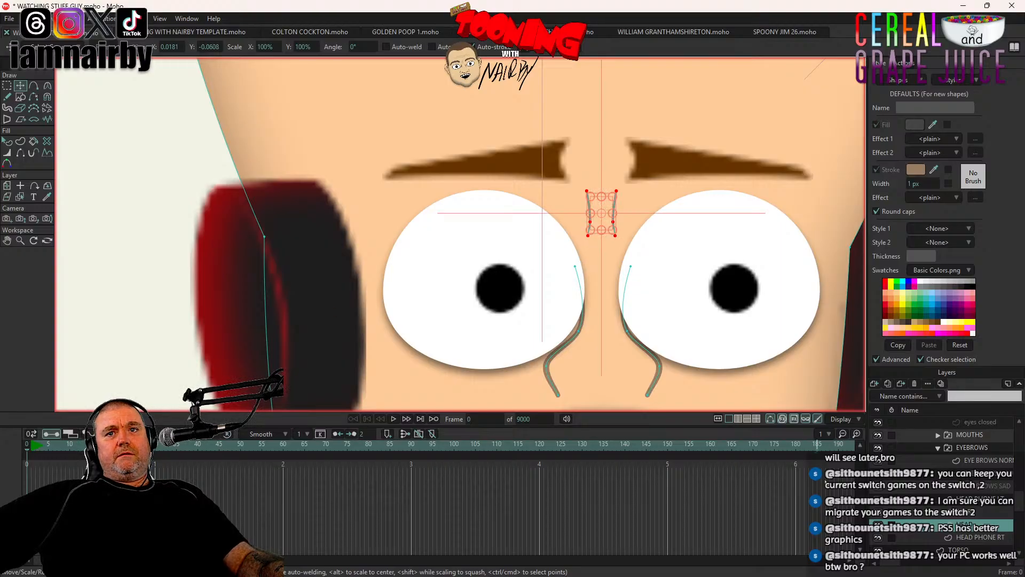
Step: Nudge the whole EYEBROWS switch layer slightly to the right over the eyes with Transform Layer
{"action": "left_click", "coordinate": [991, 445]}
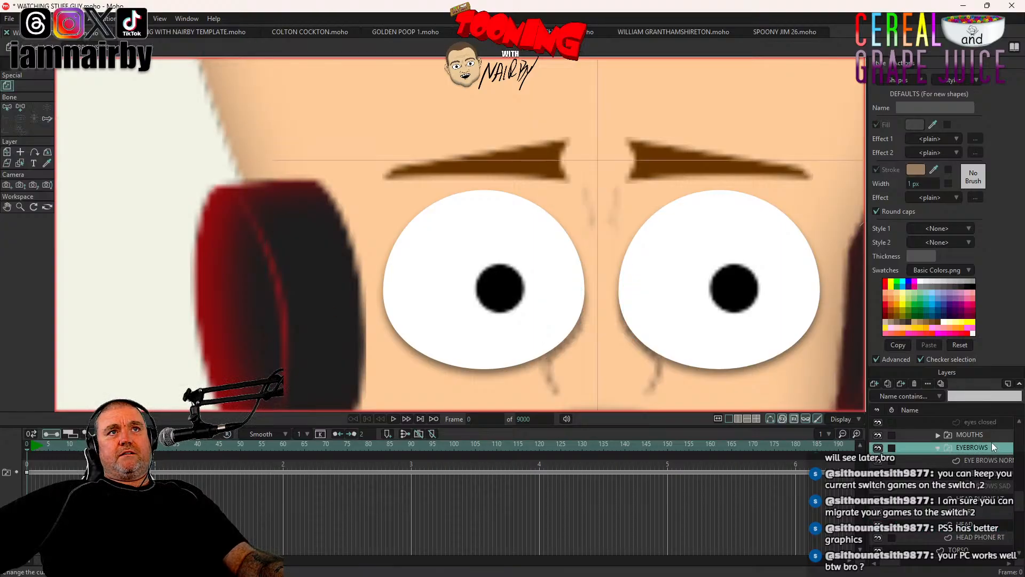
{"action": "left_click", "coordinate": [7, 152]}
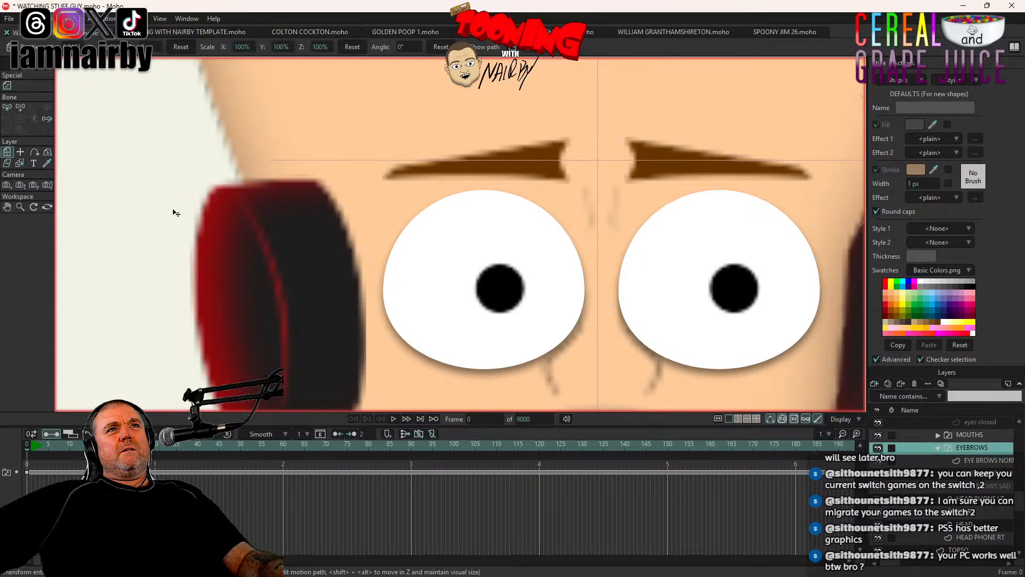
{"action": "left_click_drag", "start_coordinate": [174, 213], "coordinate": [178, 213]}
Step: Render a preview of the current frame to check the full character, and close the preview
{"action": "scroll", "coordinate": [323, 231], "scroll_direction": "down", "scroll_amount": 6}
{"action": "key", "text": "ctrl+r"}
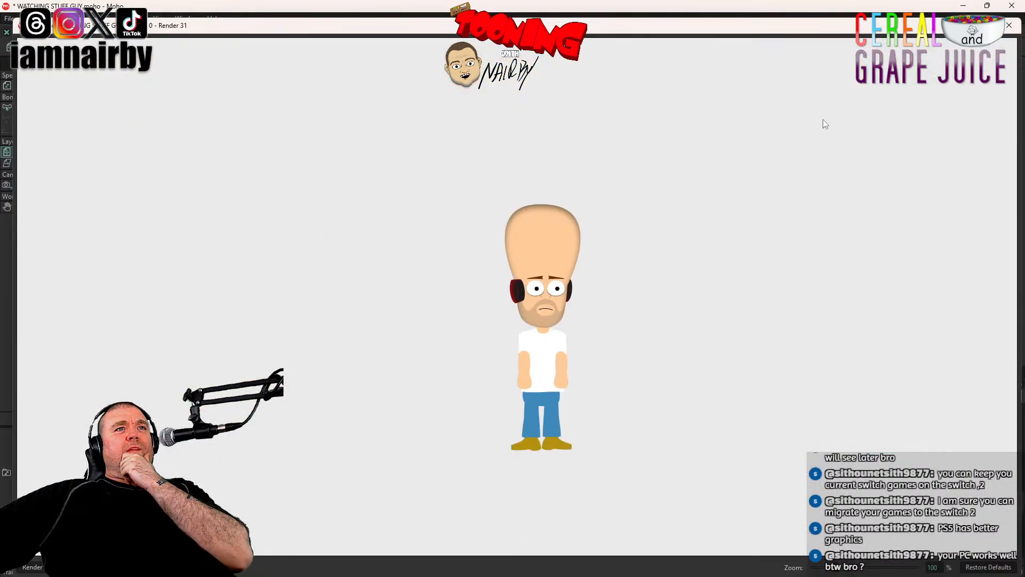
{"action": "left_click", "coordinate": [1009, 25]}
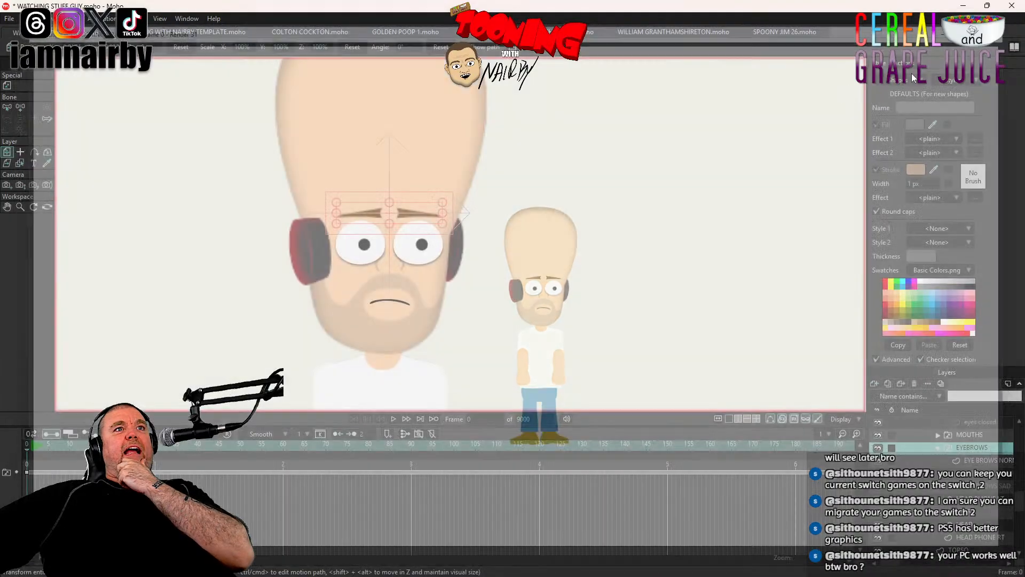
Step: Compare the character's face with the expressions on the WATCHING STUFF GUY reference sheet, and save the project
{"action": "scroll", "coordinate": [433, 264], "scroll_direction": "down", "scroll_amount": 5}
{"action": "scroll", "coordinate": [433, 264], "scroll_direction": "down", "scroll_amount": 4}
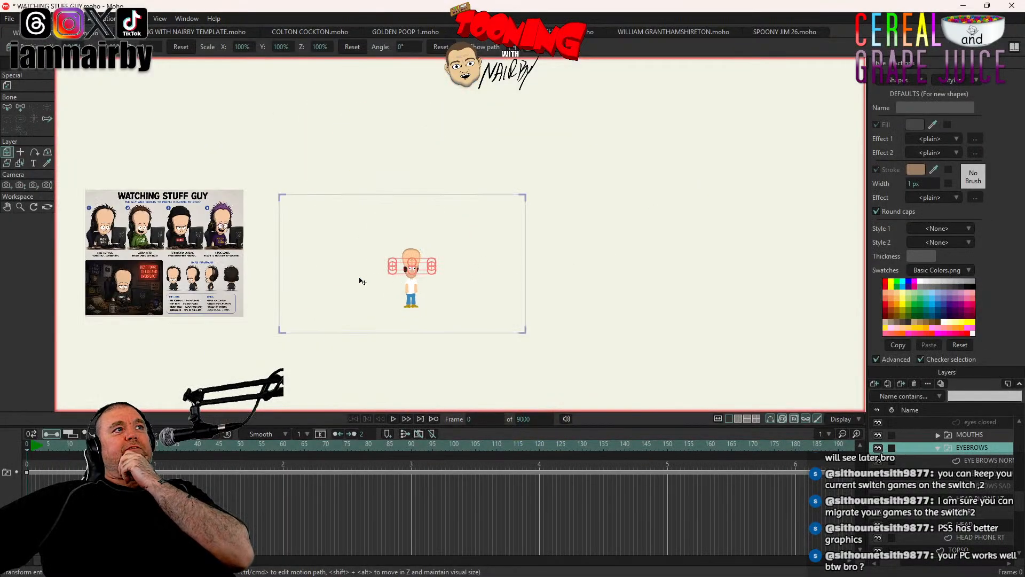
{"action": "left_click_drag", "start_coordinate": [176, 259], "coordinate": [380, 259]}
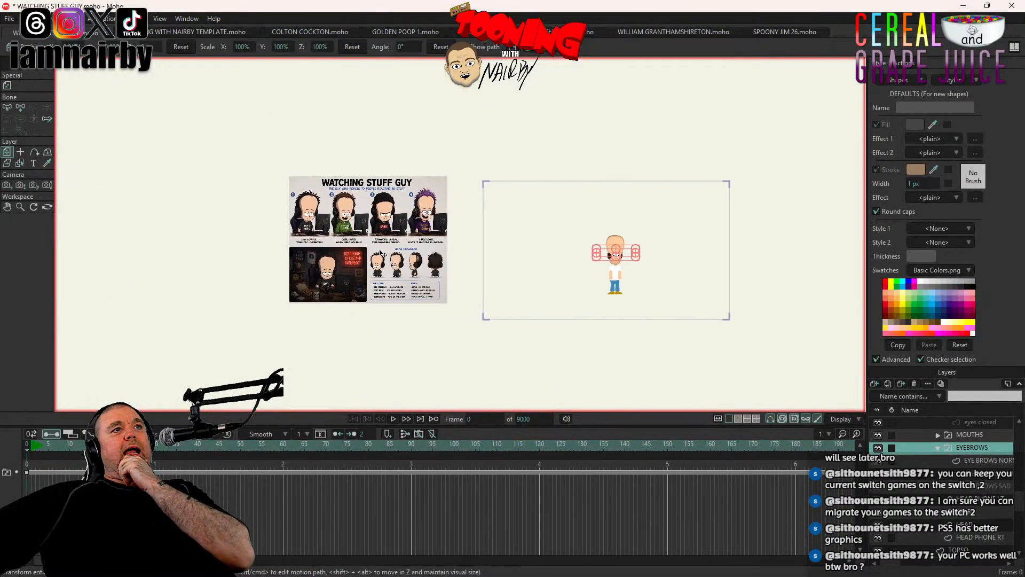
{"action": "scroll", "coordinate": [378, 263], "scroll_direction": "up", "scroll_amount": 8}
{"action": "scroll", "coordinate": [524, 219], "scroll_direction": "down", "scroll_amount": 6}
{"action": "left_click_drag", "start_coordinate": [857, 208], "coordinate": [319, 235]}
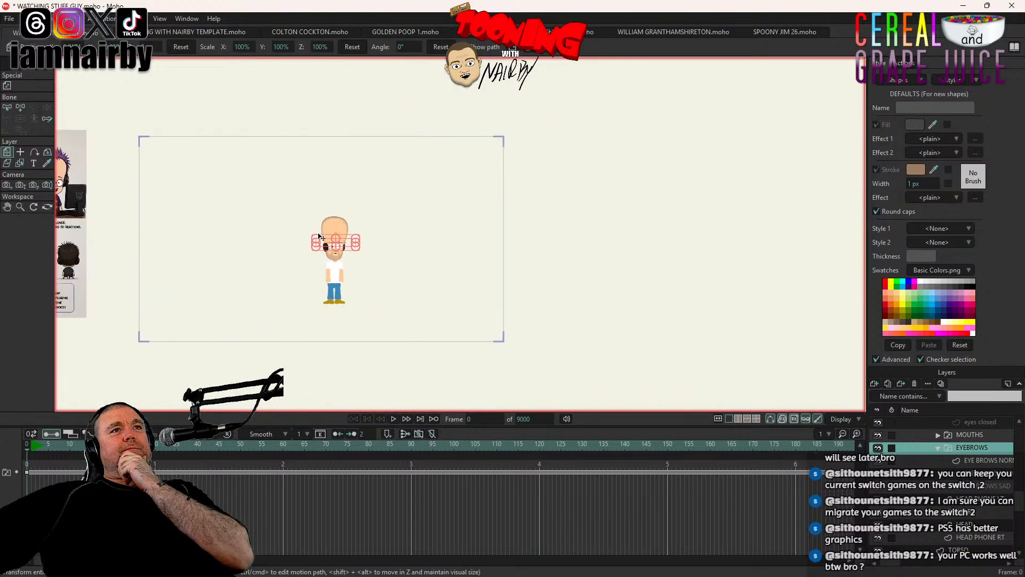
{"action": "scroll", "coordinate": [337, 249], "scroll_direction": "up", "scroll_amount": 8}
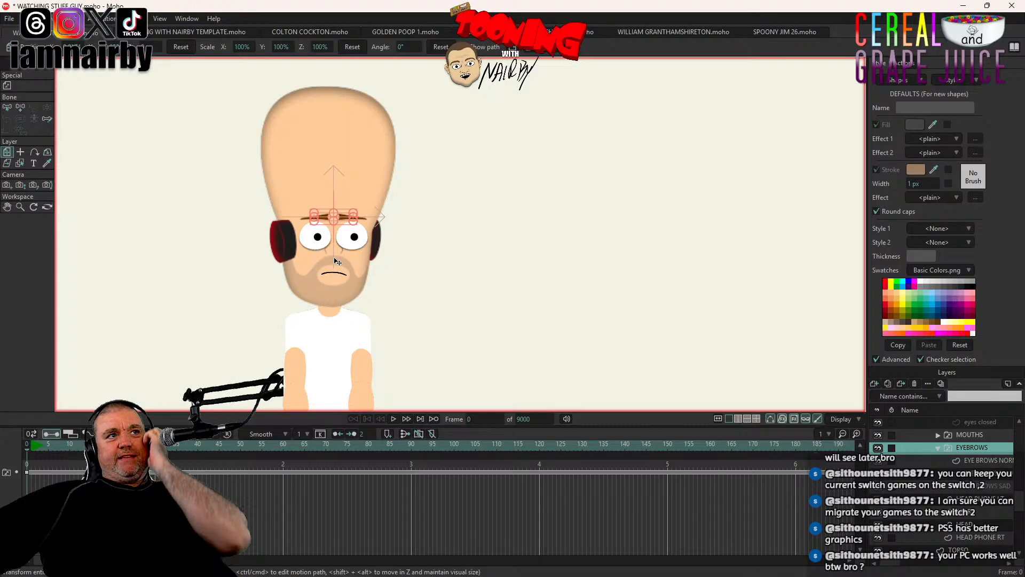
{"action": "scroll", "coordinate": [336, 260], "scroll_direction": "down", "scroll_amount": 8}
{"action": "scroll", "coordinate": [259, 260], "scroll_direction": "up", "scroll_amount": 8}
{"action": "scroll", "coordinate": [260, 258], "scroll_direction": "down", "scroll_amount": 4}
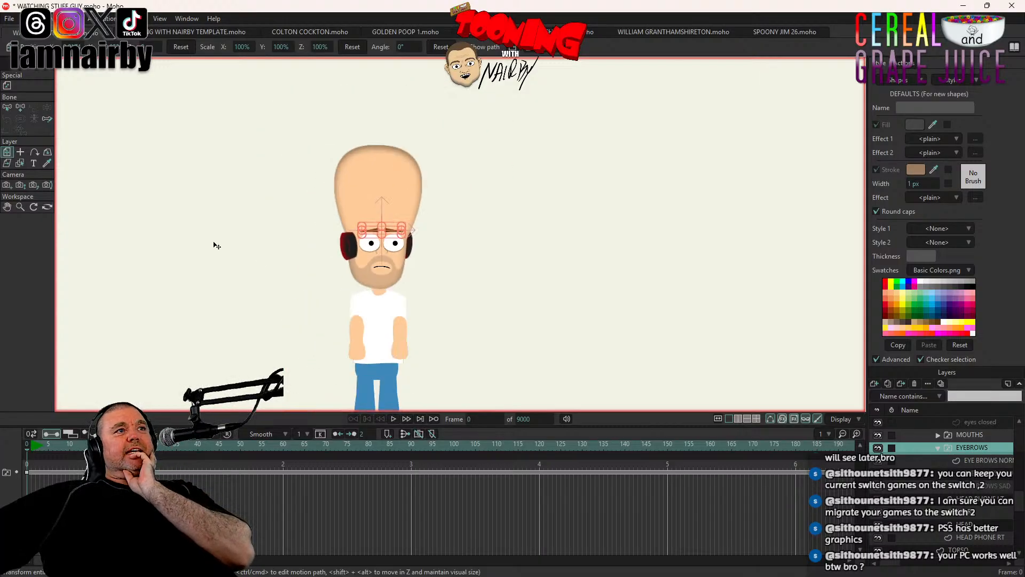
{"action": "left_click_drag", "start_coordinate": [215, 244], "coordinate": [643, 262]}
{"action": "scroll", "coordinate": [258, 239], "scroll_direction": "down", "scroll_amount": 5}
{"action": "left_click_drag", "start_coordinate": [218, 252], "coordinate": [402, 233]}
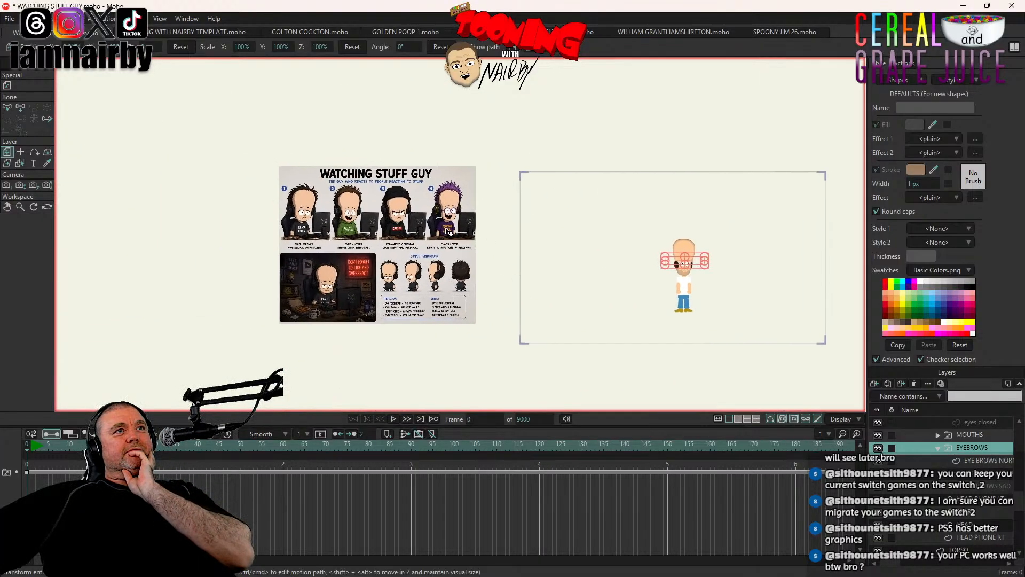
{"action": "scroll", "coordinate": [555, 245], "scroll_direction": "up", "scroll_amount": 5}
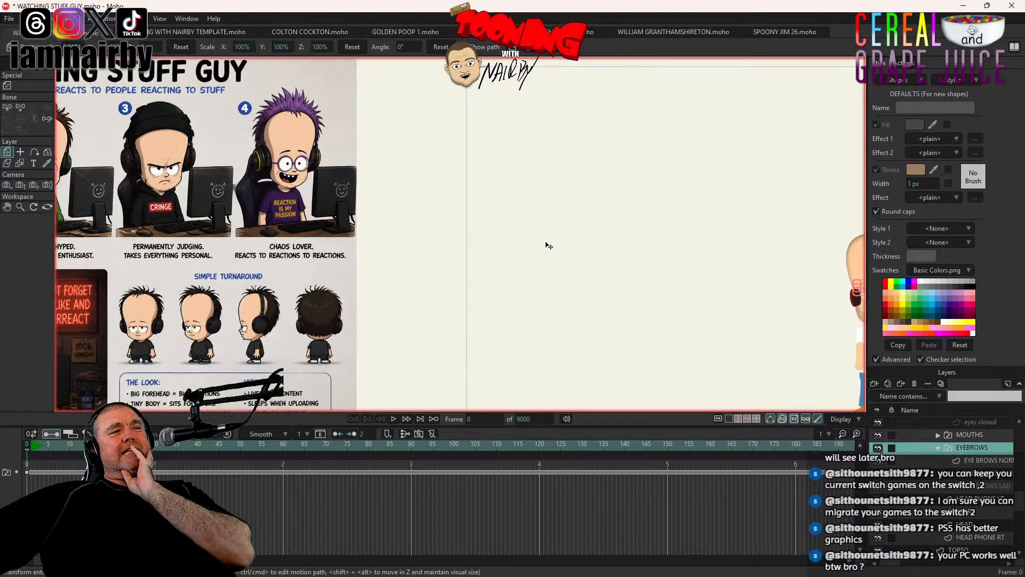
{"action": "left_click_drag", "start_coordinate": [256, 210], "coordinate": [450, 229]}
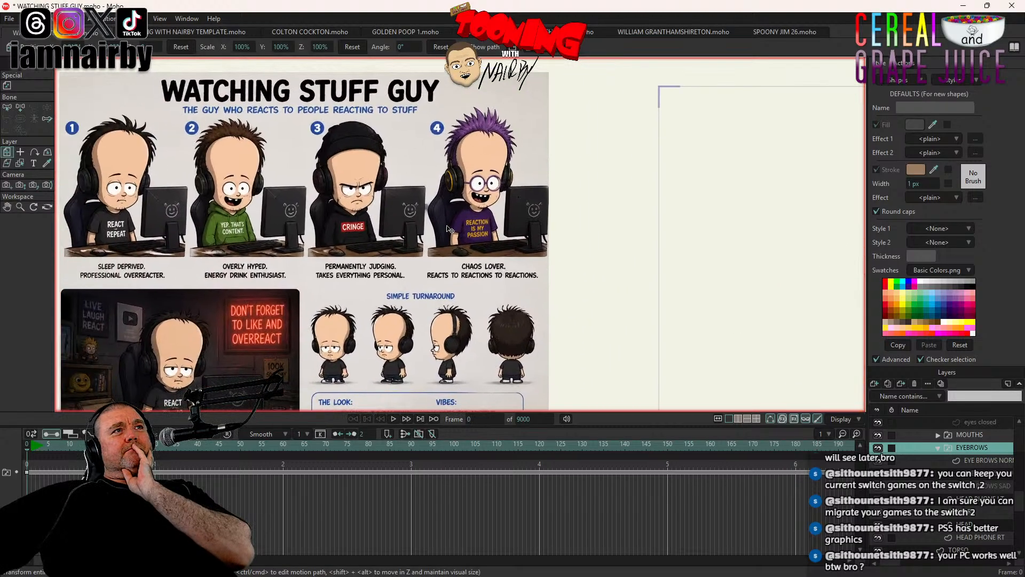
{"action": "scroll", "coordinate": [361, 188], "scroll_direction": "up", "scroll_amount": 5}
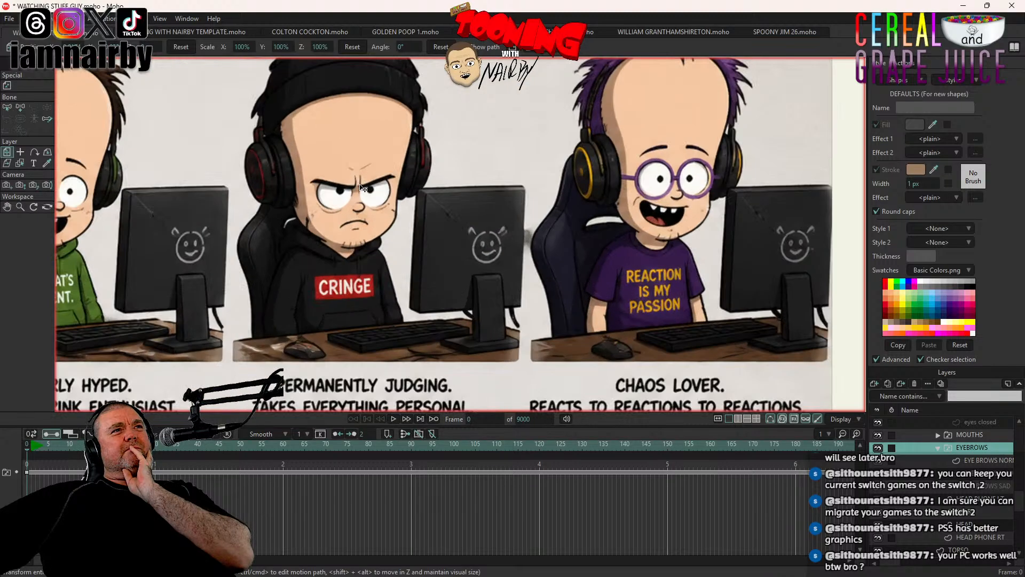
{"action": "scroll", "coordinate": [347, 215], "scroll_direction": "down", "scroll_amount": 5}
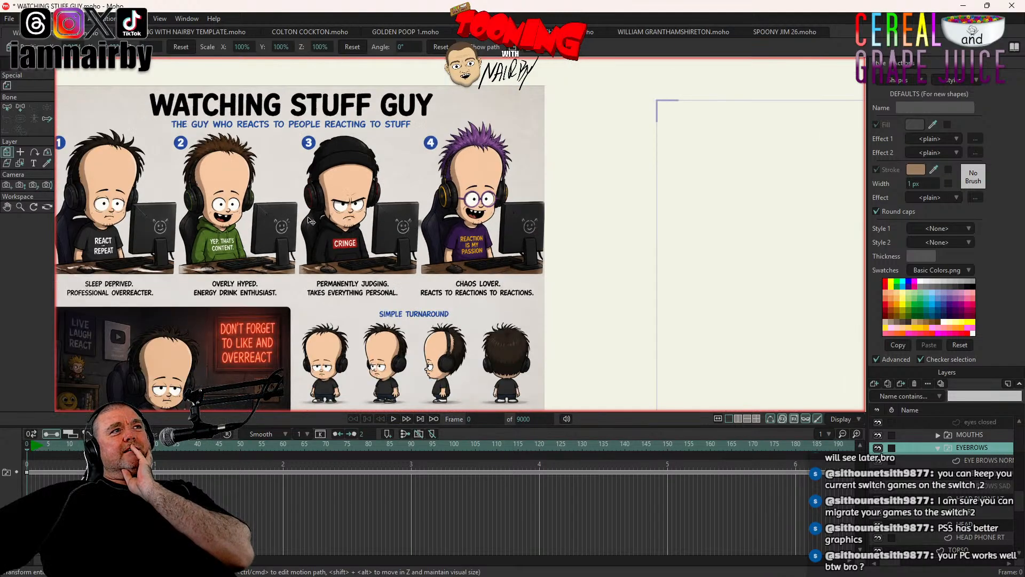
{"action": "scroll", "coordinate": [240, 214], "scroll_direction": "up", "scroll_amount": 5}
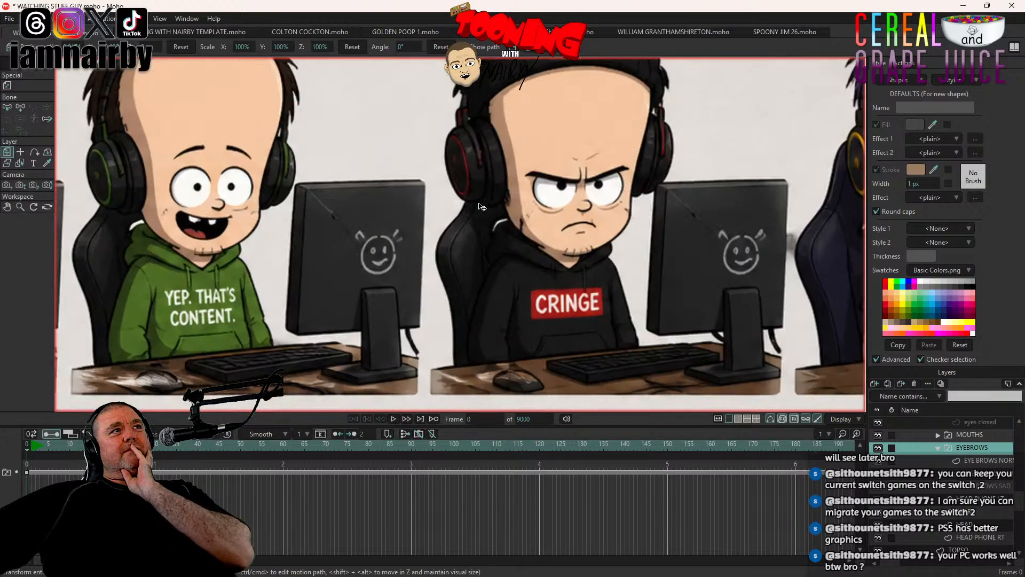
{"action": "scroll", "coordinate": [329, 222], "scroll_direction": "down", "scroll_amount": 7}
{"action": "left_click_drag", "start_coordinate": [559, 223], "coordinate": [199, 223]}
{"action": "left_click_drag", "start_coordinate": [630, 256], "coordinate": [497, 222]}
{"action": "scroll", "coordinate": [472, 246], "scroll_direction": "up", "scroll_amount": 6}
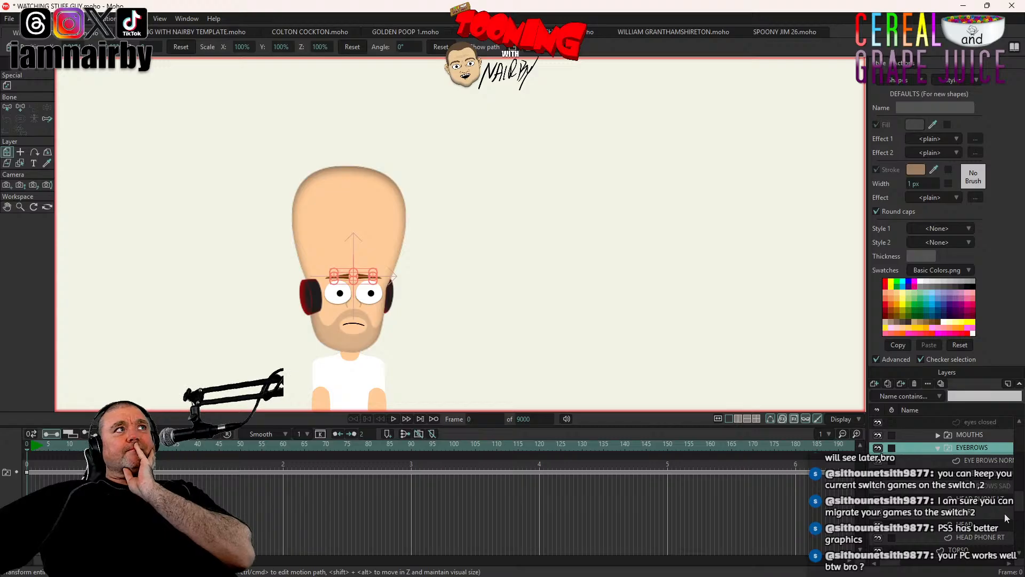
{"action": "key", "text": "ctrl+s"}
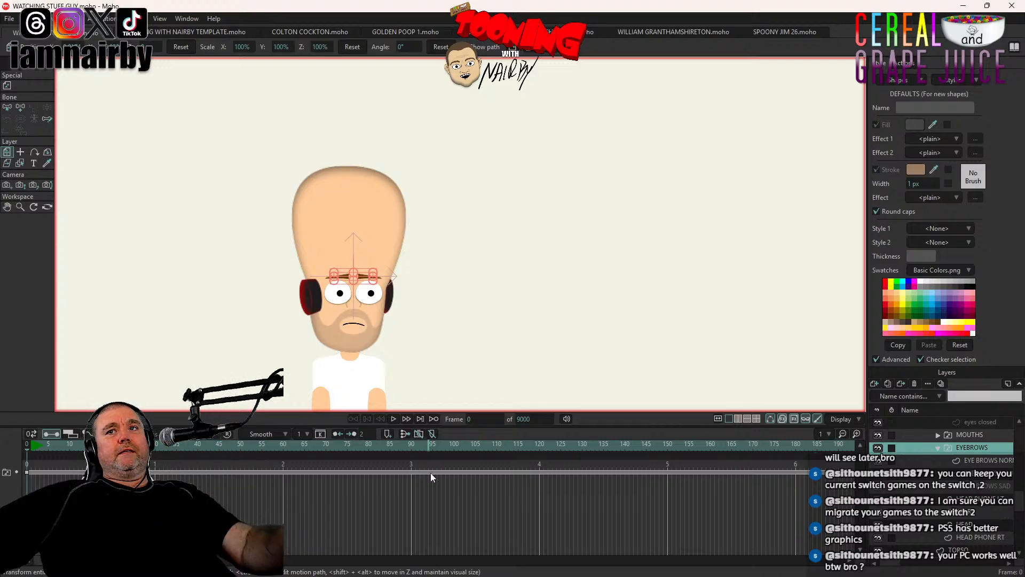
Step: On the HEAD layer, duplicate only the left frown line between the eyebrows and place the copy on the cheek below the left eye
{"action": "left_click", "coordinate": [981, 528]}
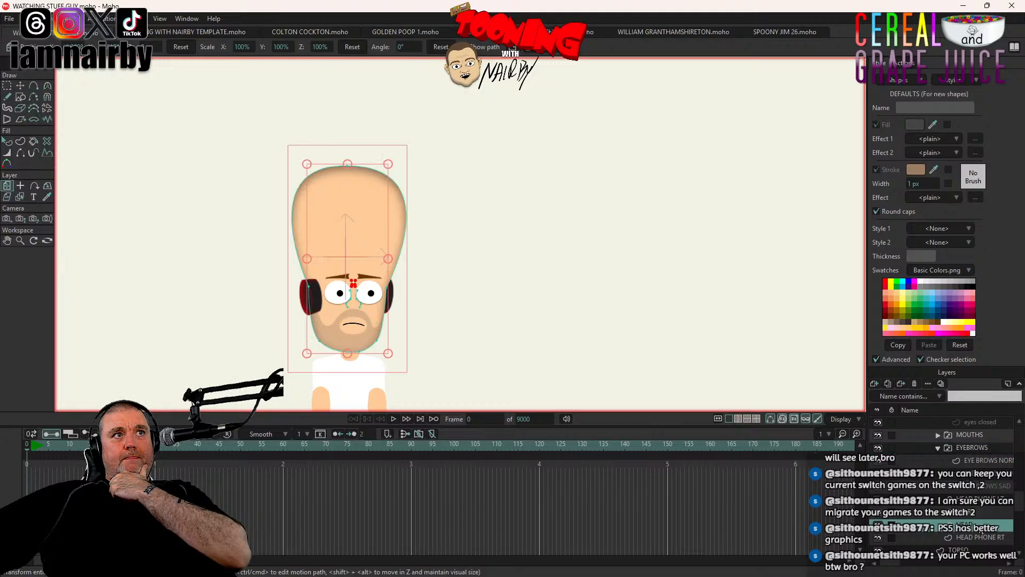
{"action": "scroll", "coordinate": [330, 336], "scroll_direction": "up", "scroll_amount": 3}
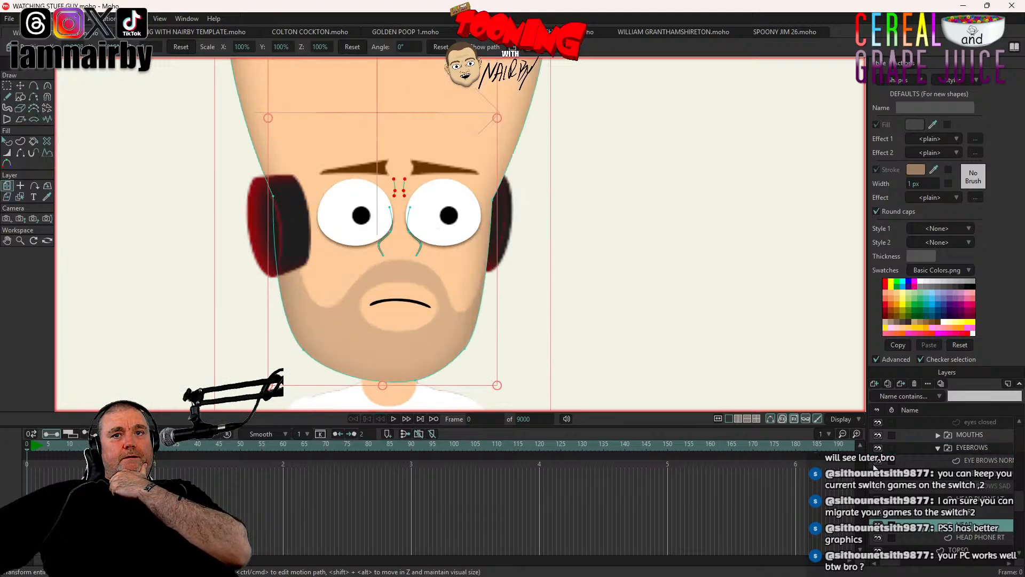
{"action": "key", "text": "t"}
{"action": "scroll", "coordinate": [348, 222], "scroll_direction": "up", "scroll_amount": 2}
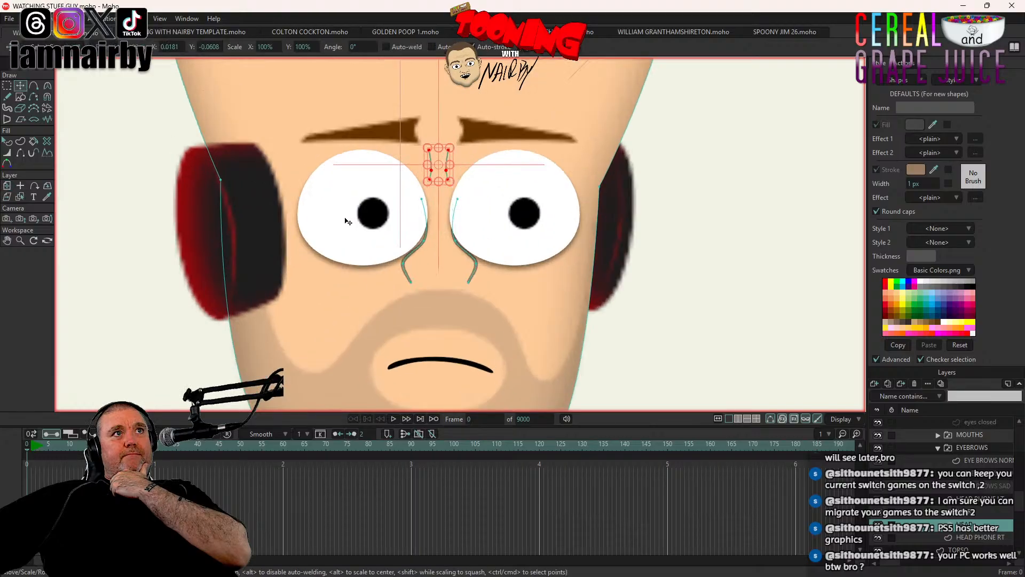
{"action": "left_click", "coordinate": [27, 18]}
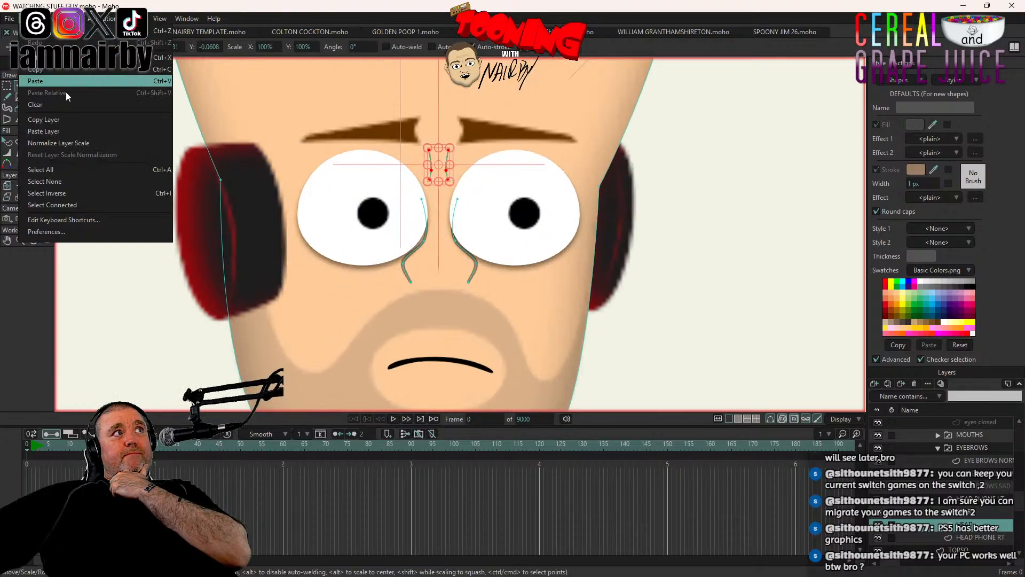
{"action": "left_click", "coordinate": [56, 181]}
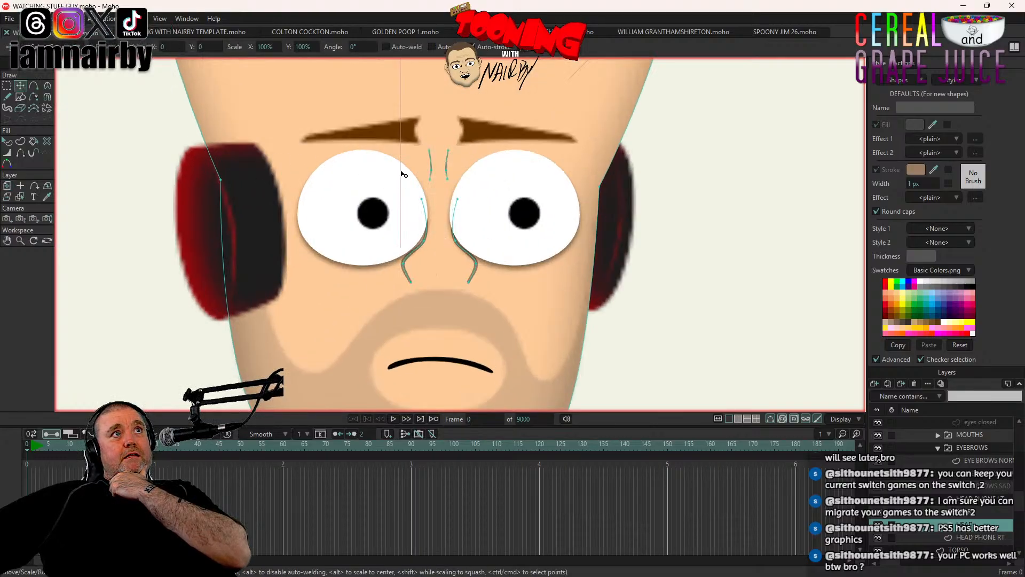
{"action": "left_click", "coordinate": [431, 162]}
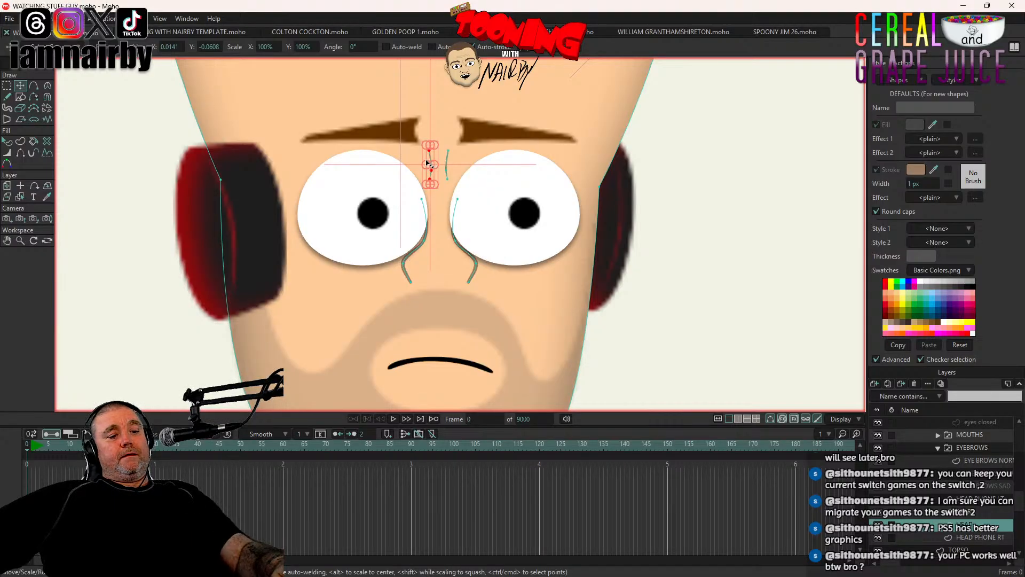
{"action": "left_click_drag", "start_coordinate": [669, 219], "coordinate": [587, 351]}
{"action": "scroll", "coordinate": [446, 301], "scroll_direction": "up", "scroll_amount": 3}
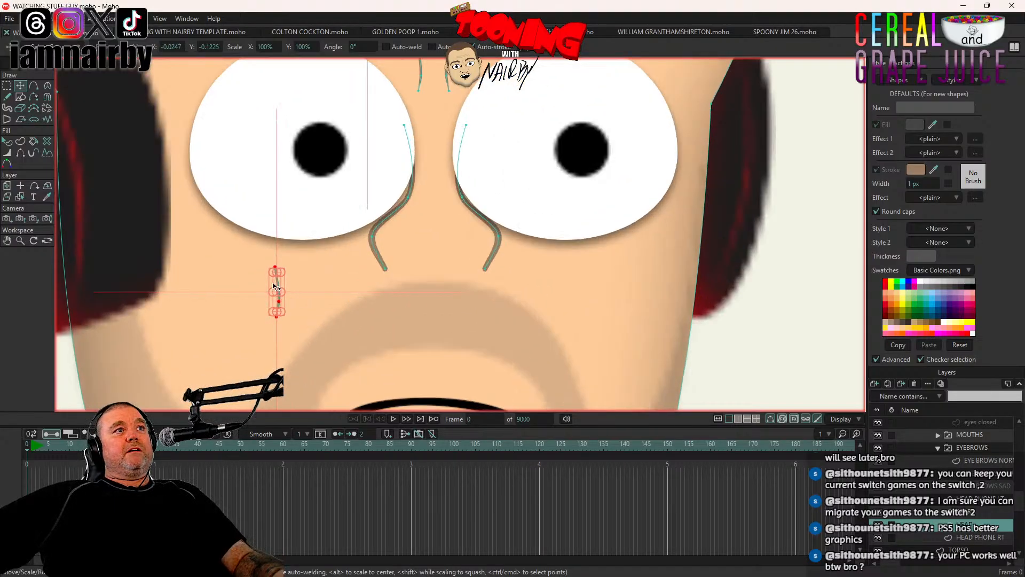
Step: Tilt and enlarge the copied line into a diagonal crease under the left eye, and pull its outer end point further outward
{"action": "mouse_move", "coordinate": [283, 280]}
{"action": "left_mouse_down"}
{"action": "mouse_move", "coordinate": [295, 297]}
{"action": "mouse_move", "coordinate": [297, 288]}
{"action": "mouse_move", "coordinate": [321, 299]}
{"action": "mouse_move", "coordinate": [327, 275]}
{"action": "mouse_move", "coordinate": [305, 251]}
{"action": "mouse_move", "coordinate": [253, 276]}
{"action": "mouse_move", "coordinate": [268, 289]}
{"action": "left_mouse_up"}
{"action": "scroll", "coordinate": [329, 272], "scroll_direction": "up", "scroll_amount": 3}
{"action": "left_click", "coordinate": [25, 19]}
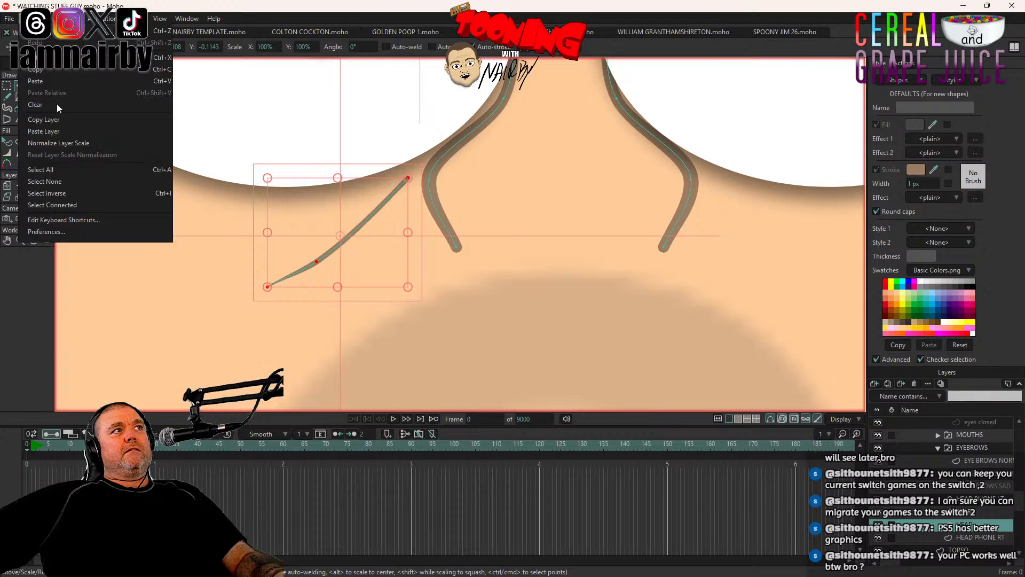
{"action": "left_click", "coordinate": [72, 178]}
{"action": "left_click_drag", "start_coordinate": [267, 287], "coordinate": [234, 276]}
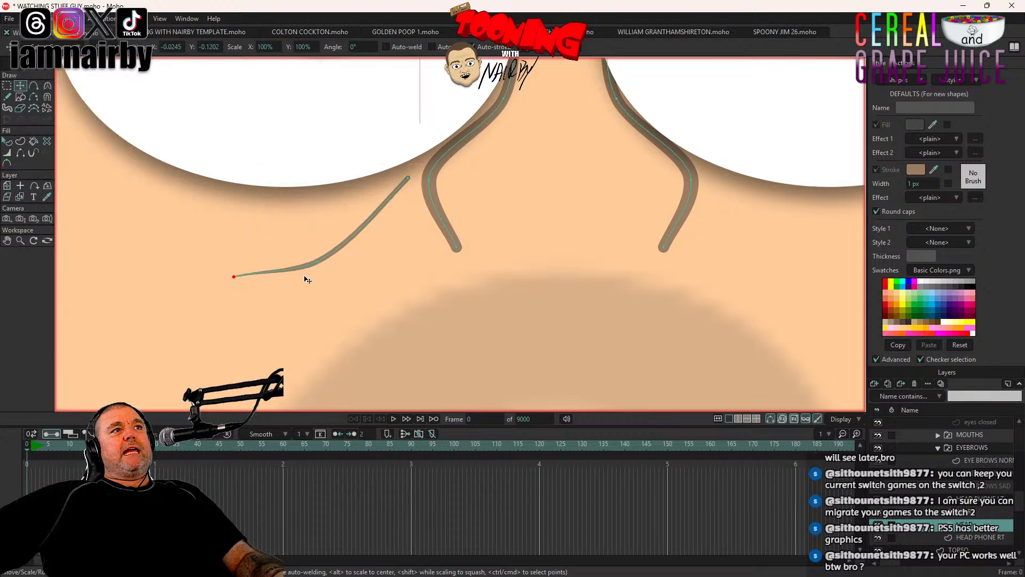
Step: Raise the left under-eye crease's middle point, thin its inner end to a taper, and adjust the curve handle at its outer end
{"action": "left_click_drag", "start_coordinate": [319, 262], "coordinate": [323, 249]}
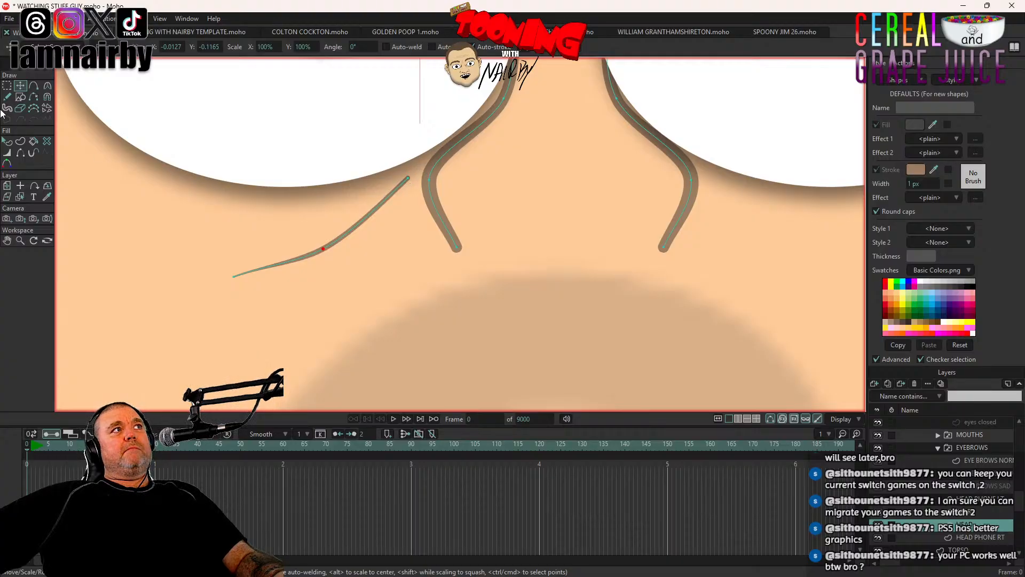
{"action": "left_click", "coordinate": [7, 152]}
{"action": "left_click_drag", "start_coordinate": [404, 186], "coordinate": [403, 183]}
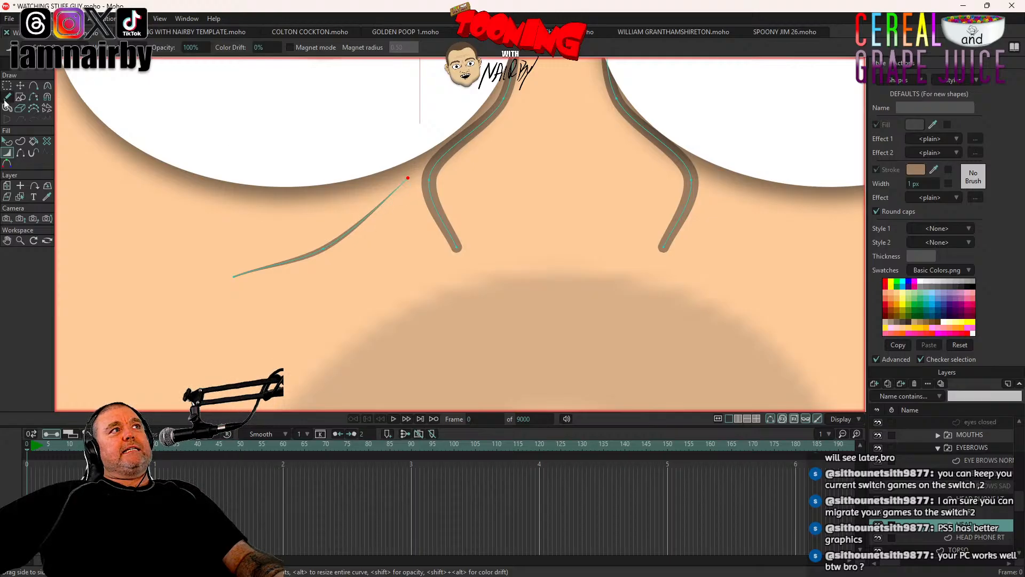
{"action": "left_click", "coordinate": [48, 87]}
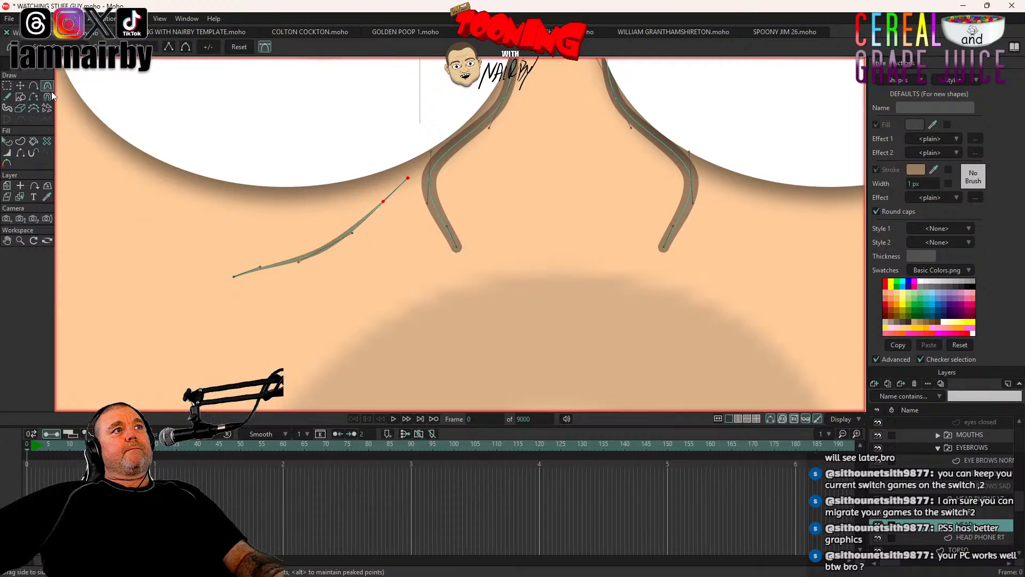
{"action": "left_click_drag", "start_coordinate": [257, 269], "coordinate": [260, 274]}
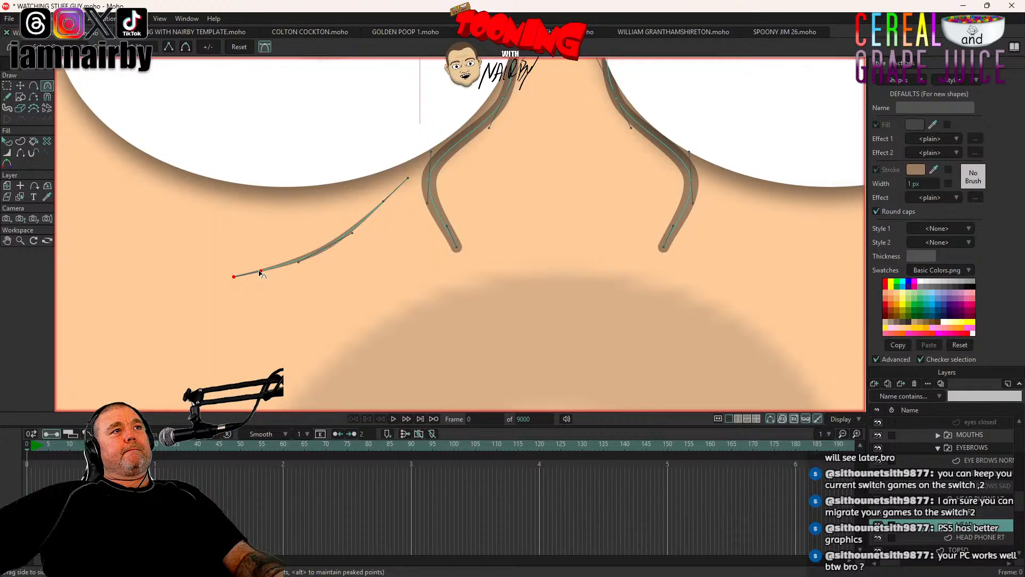
Step: Render a preview of the current frame to check the crease on the full character, and close the preview
{"action": "scroll", "coordinate": [258, 248], "scroll_direction": "down", "scroll_amount": 5}
{"action": "key", "text": "ctrl+r"}
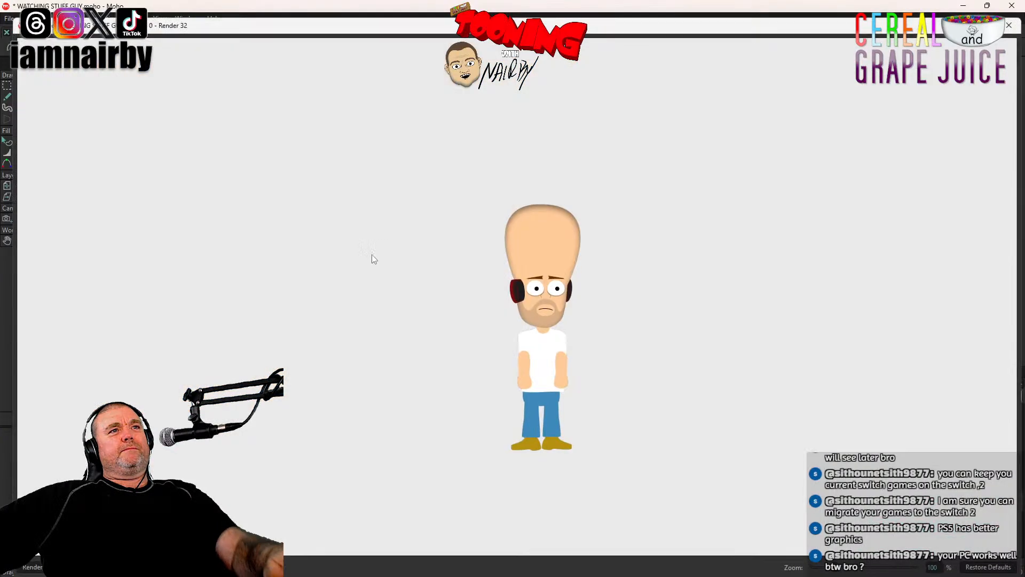
{"action": "left_click", "coordinate": [1009, 25]}
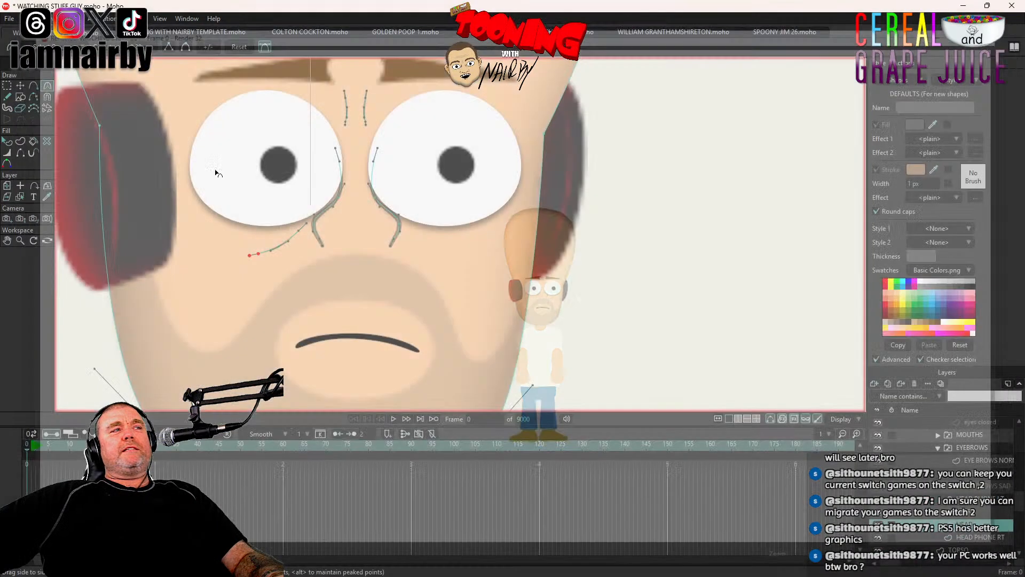
Step: Zoom the camera in on the character's head to a focal length of about 127, and check the framing in a render preview
{"action": "left_click", "coordinate": [20, 219]}
{"action": "scroll", "coordinate": [502, 261], "scroll_direction": "down", "scroll_amount": 18}
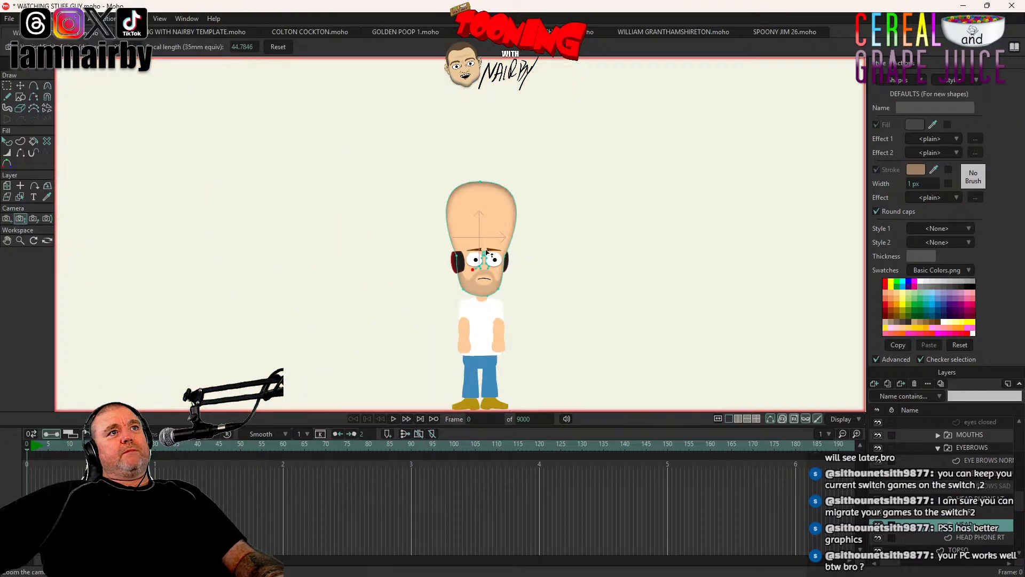
{"action": "scroll", "coordinate": [443, 277], "scroll_direction": "up", "scroll_amount": 10}
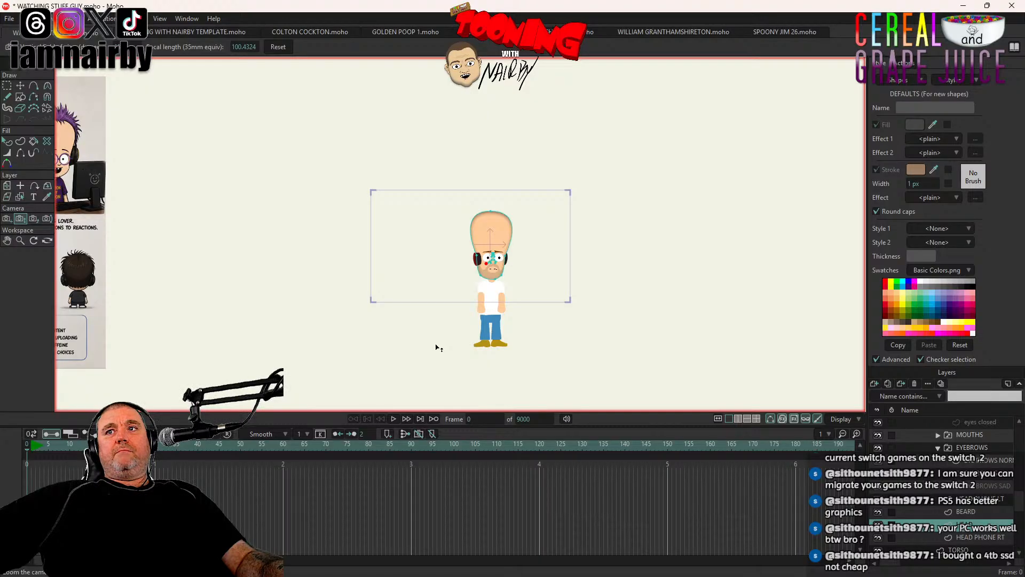
{"action": "left_click_drag", "start_coordinate": [437, 348], "coordinate": [435, 348]}
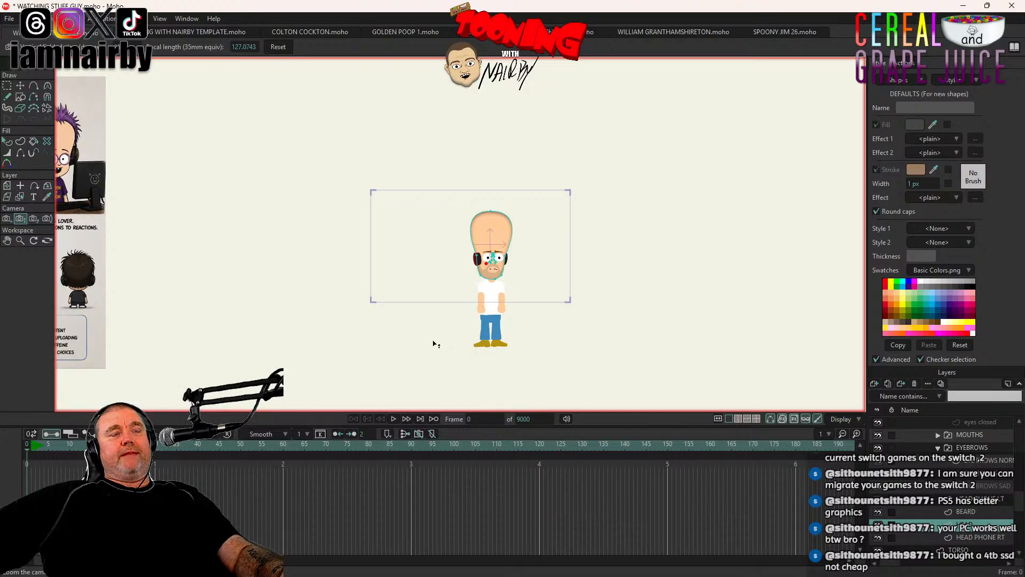
{"action": "key", "text": "ctrl+r"}
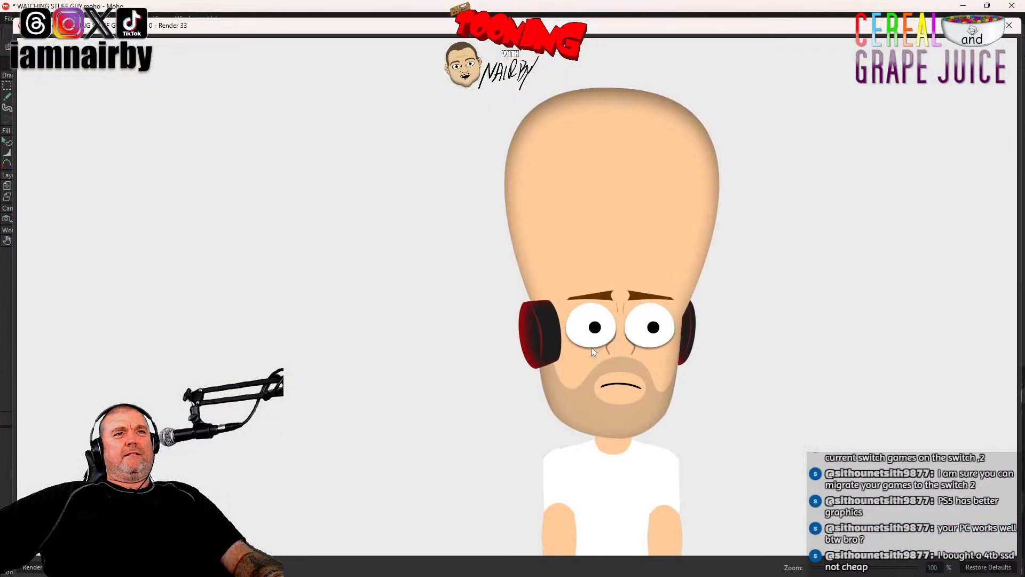
{"action": "left_click", "coordinate": [1009, 25]}
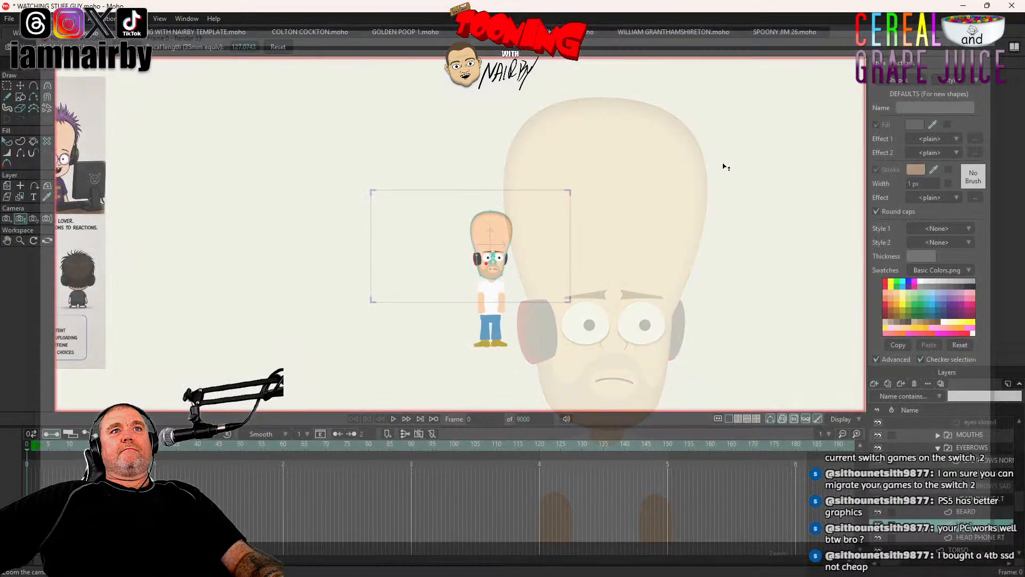
Step: Select the whole left under-eye crease, tilt it flatter and move it up closer beneath the eye, and check it in a render preview
{"action": "scroll", "coordinate": [492, 255], "scroll_direction": "up", "scroll_amount": 5}
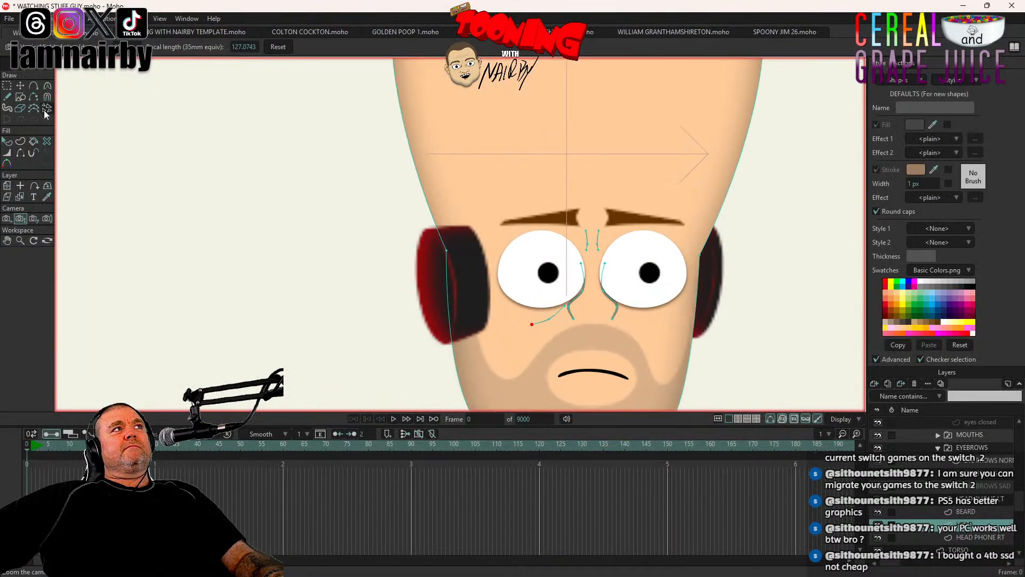
{"action": "left_click", "coordinate": [20, 86]}
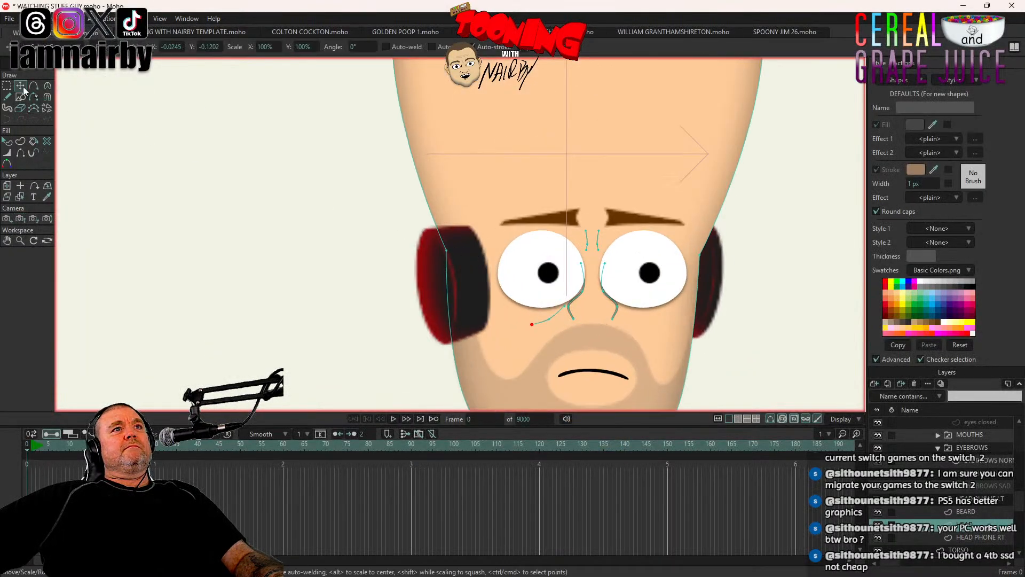
{"action": "double_click", "coordinate": [557, 318]}
{"action": "scroll", "coordinate": [322, 327], "scroll_direction": "up", "scroll_amount": 4}
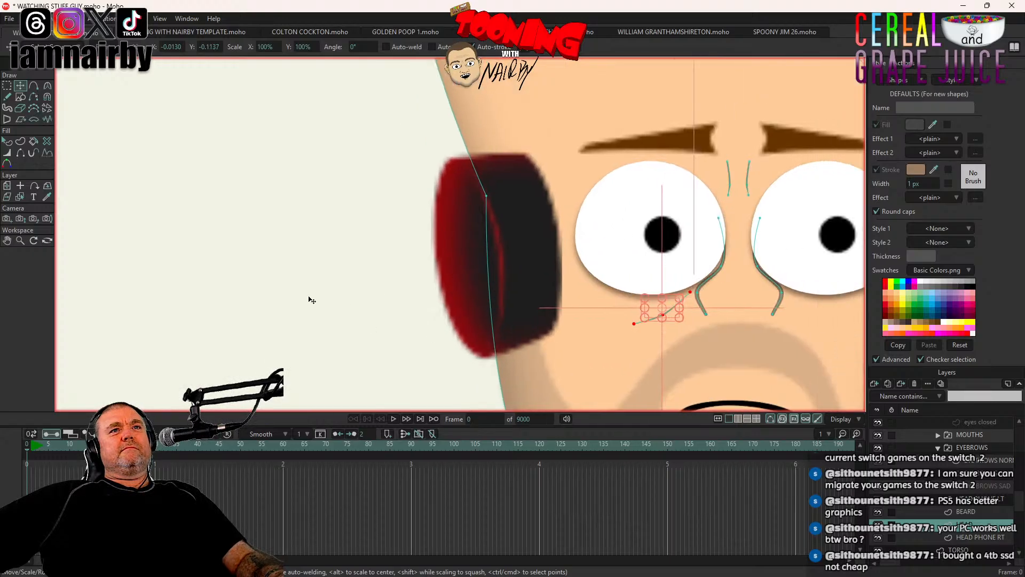
{"action": "left_click_drag", "start_coordinate": [187, 290], "coordinate": [193, 284]}
{"action": "scroll", "coordinate": [302, 302], "scroll_direction": "up", "scroll_amount": 3}
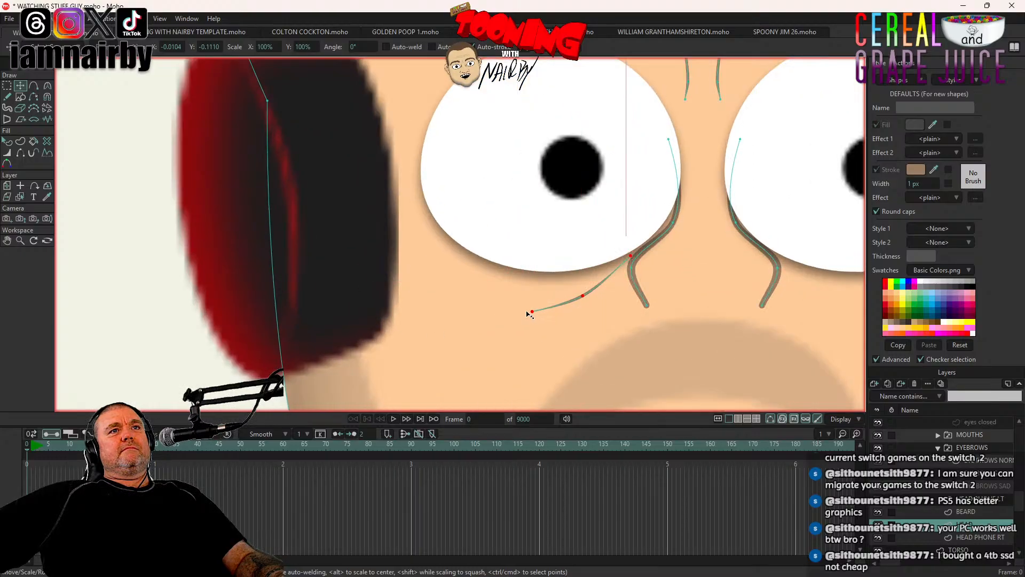
{"action": "left_click_drag", "start_coordinate": [530, 313], "coordinate": [531, 303]}
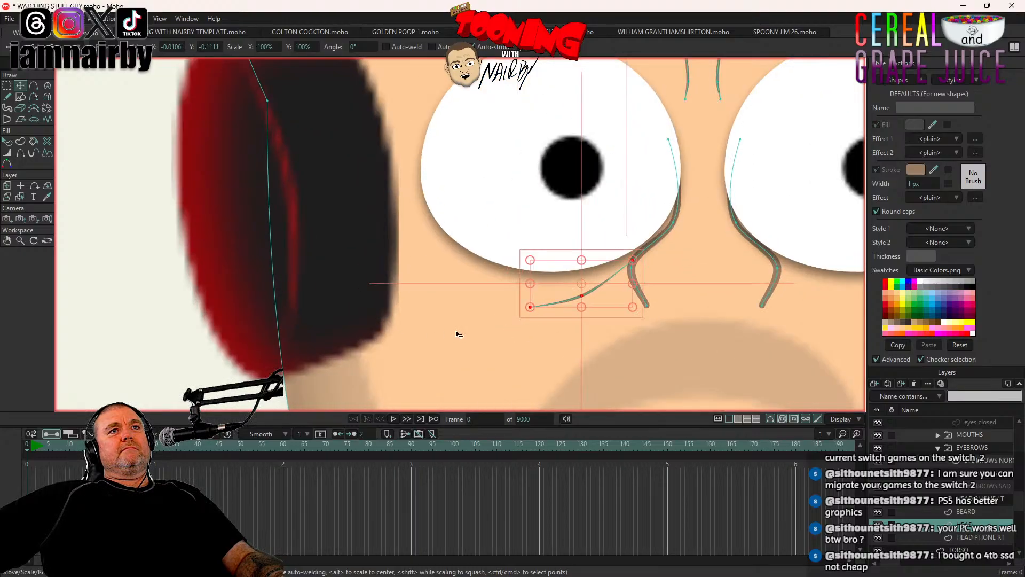
{"action": "left_click_drag", "start_coordinate": [458, 327], "coordinate": [459, 328]}
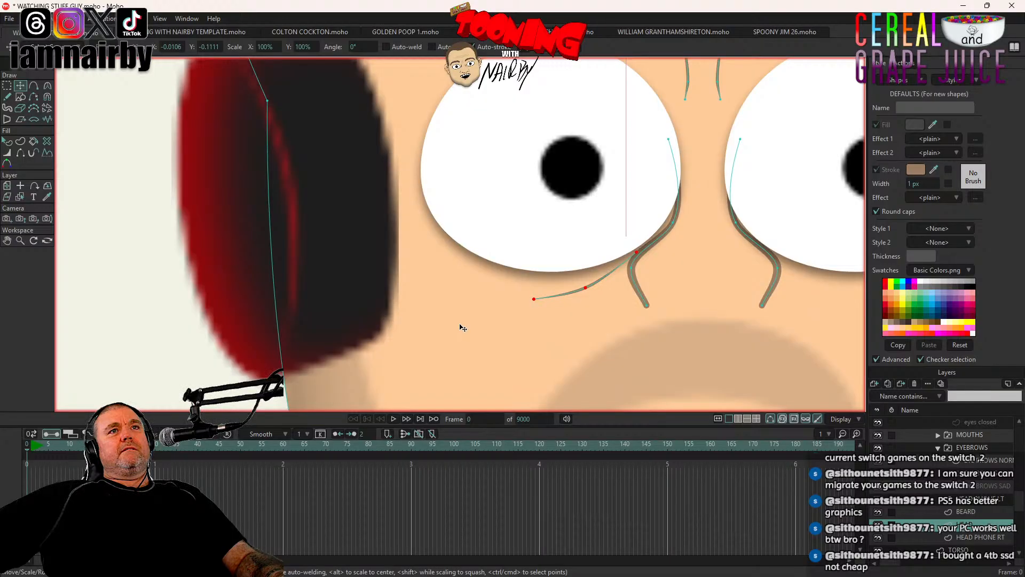
{"action": "key", "text": "ctrl+r"}
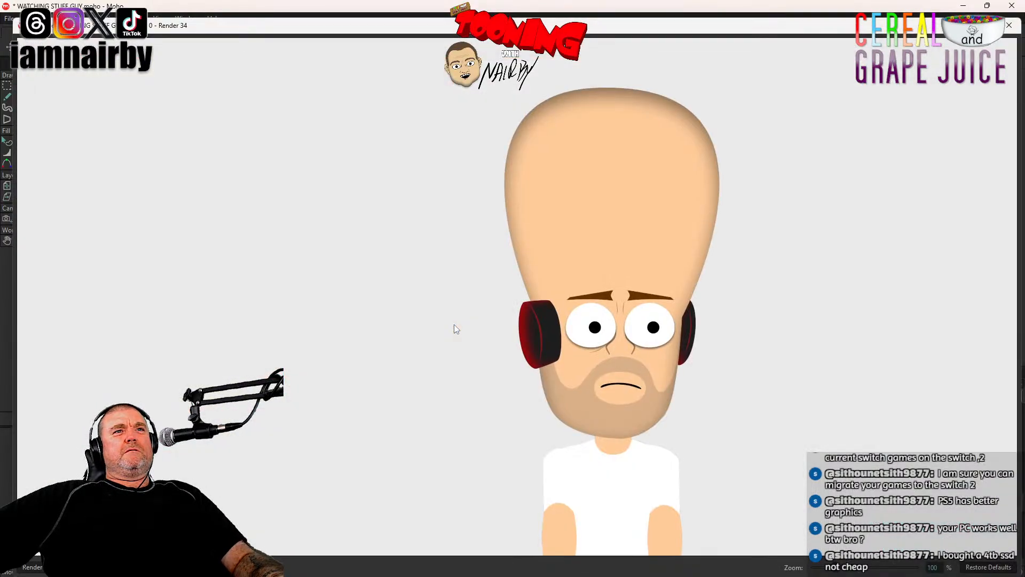
{"action": "left_click", "coordinate": [1009, 25]}
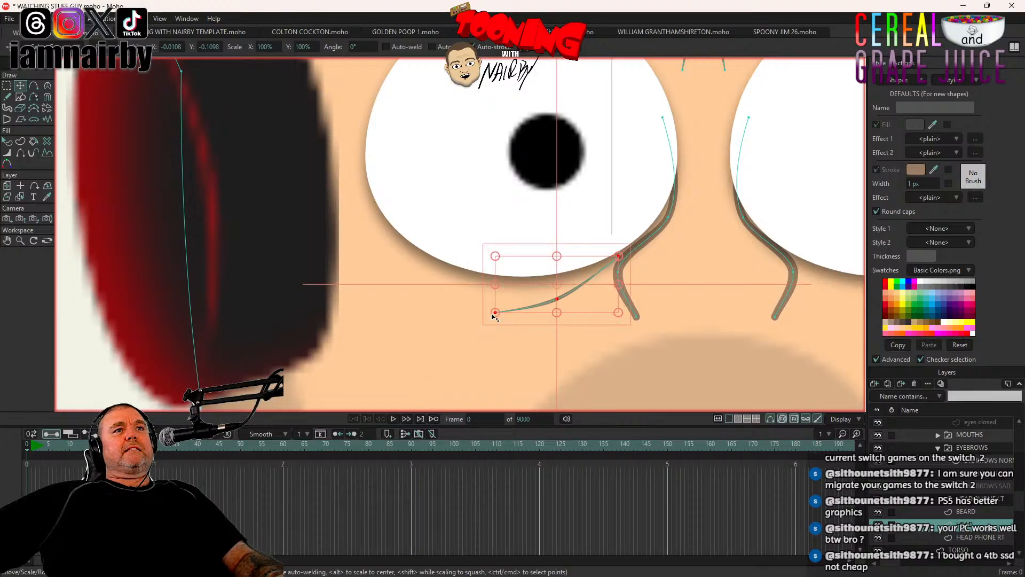
Step: Enlarge the left under-eye crease outward from its outer lower corner, and preview the result in a render
{"action": "left_click_drag", "start_coordinate": [499, 313], "coordinate": [476, 321]}
{"action": "key", "text": "ctrl+r"}
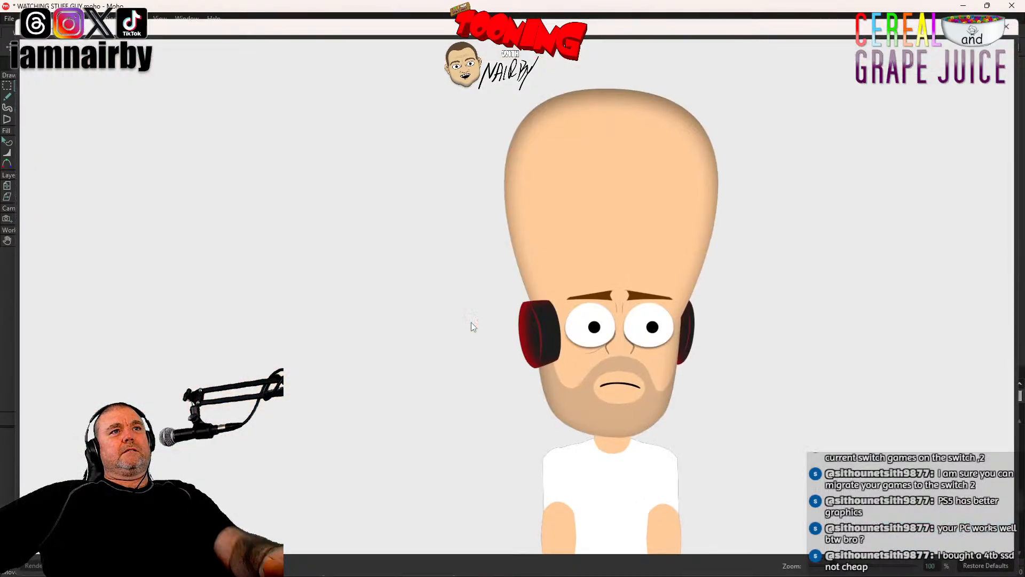
{"action": "left_click", "coordinate": [1009, 25]}
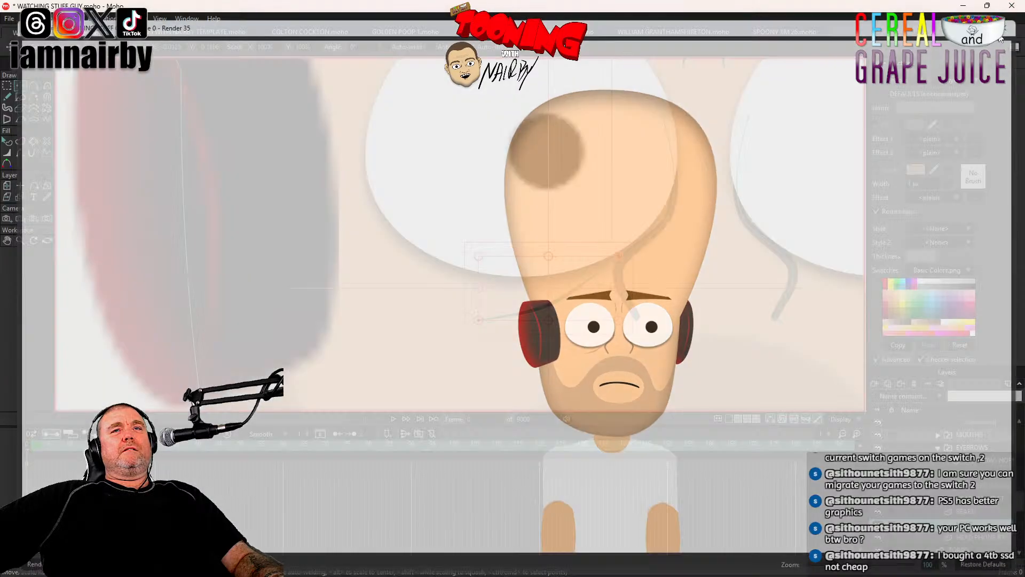
Step: Rotate the left under-eye crease until its outer half runs nearly horizontal below the eye, and preview the frame
{"action": "left_click_drag", "start_coordinate": [493, 328], "coordinate": [485, 318]}
{"action": "left_click_drag", "start_coordinate": [535, 366], "coordinate": [529, 359]}
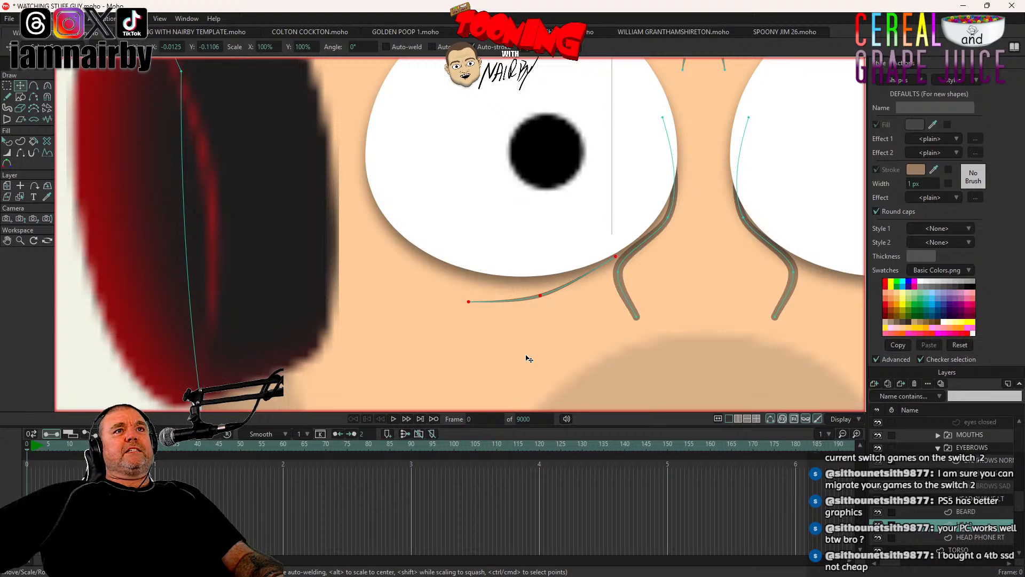
{"action": "left_click_drag", "start_coordinate": [526, 358], "coordinate": [527, 357]}
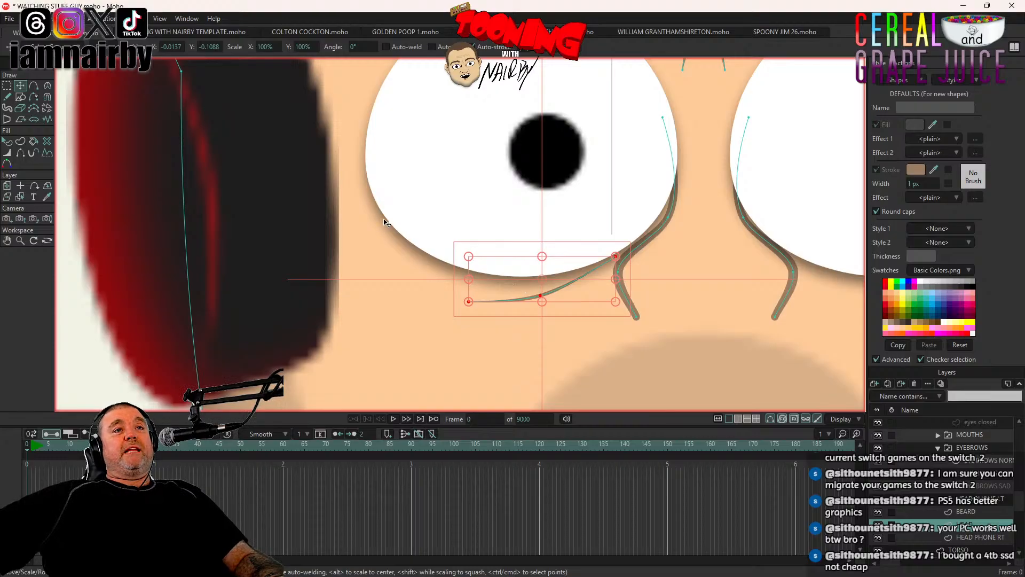
{"action": "scroll", "coordinate": [387, 222], "scroll_direction": "down", "scroll_amount": 5}
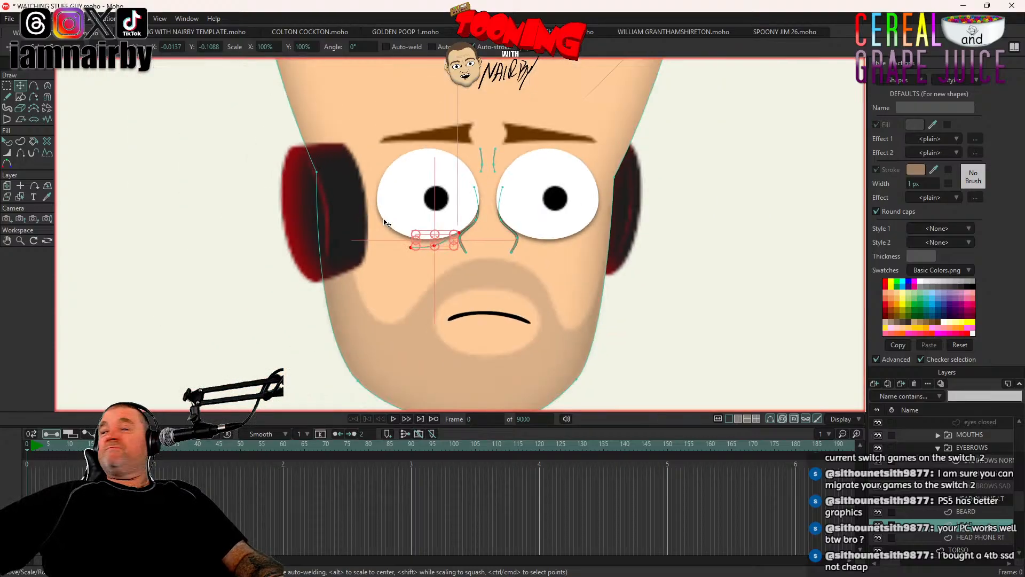
{"action": "scroll", "coordinate": [387, 223], "scroll_direction": "up", "scroll_amount": 4}
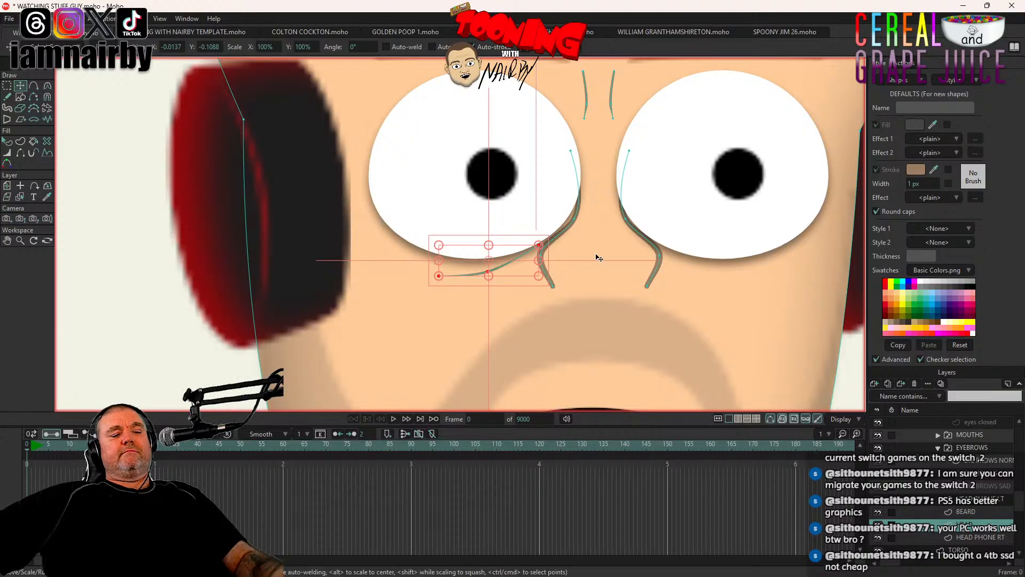
{"action": "key", "text": "ctrl+r"}
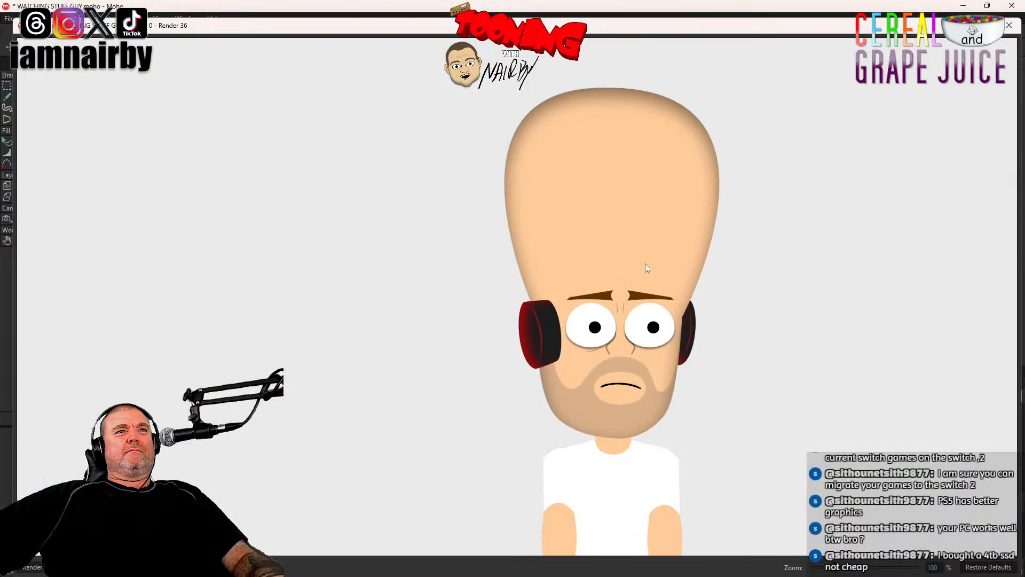
{"action": "left_click", "coordinate": [1010, 25]}
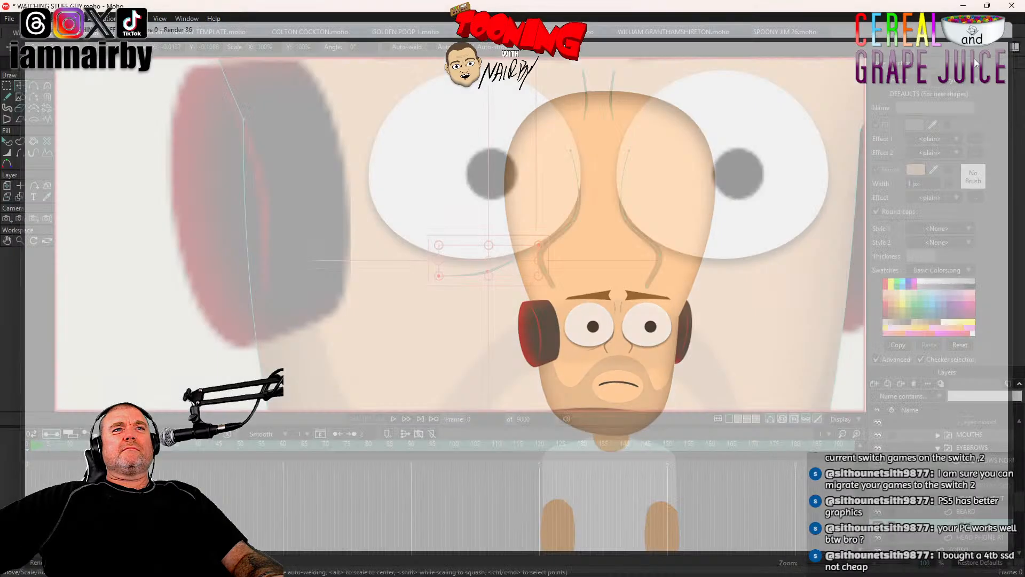
Step: Thicken the stroke along the whole left under-eye crease, check it in a render preview, and save the project
{"action": "left_click", "coordinate": [12, 153]}
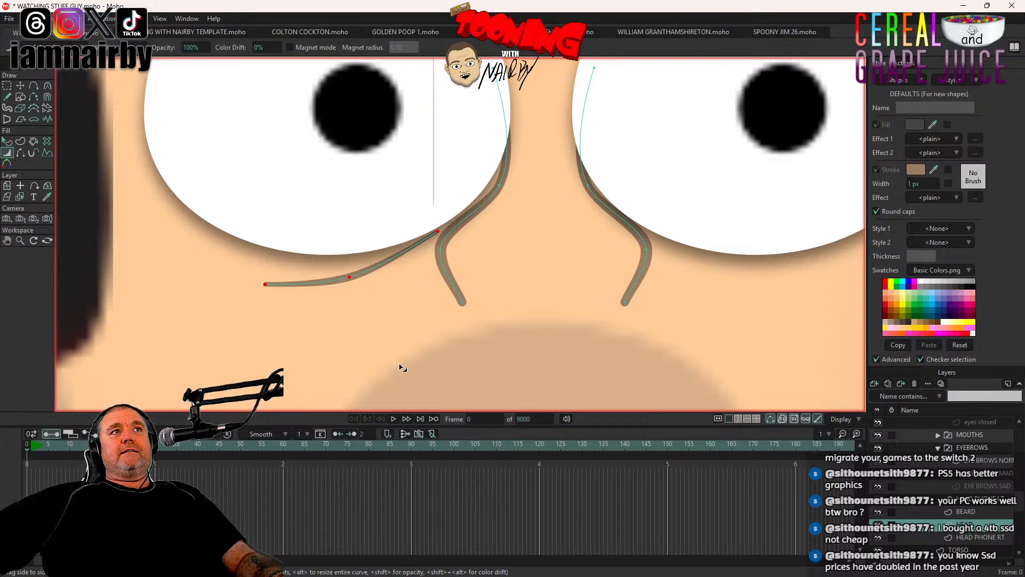
{"action": "key", "text": "ctrl+r"}
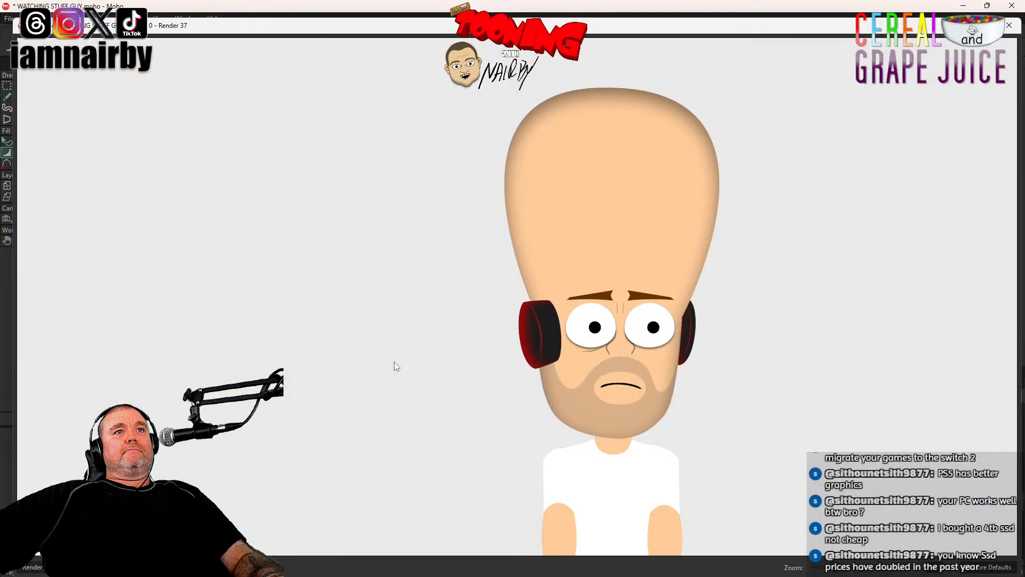
{"action": "left_click", "coordinate": [1010, 25]}
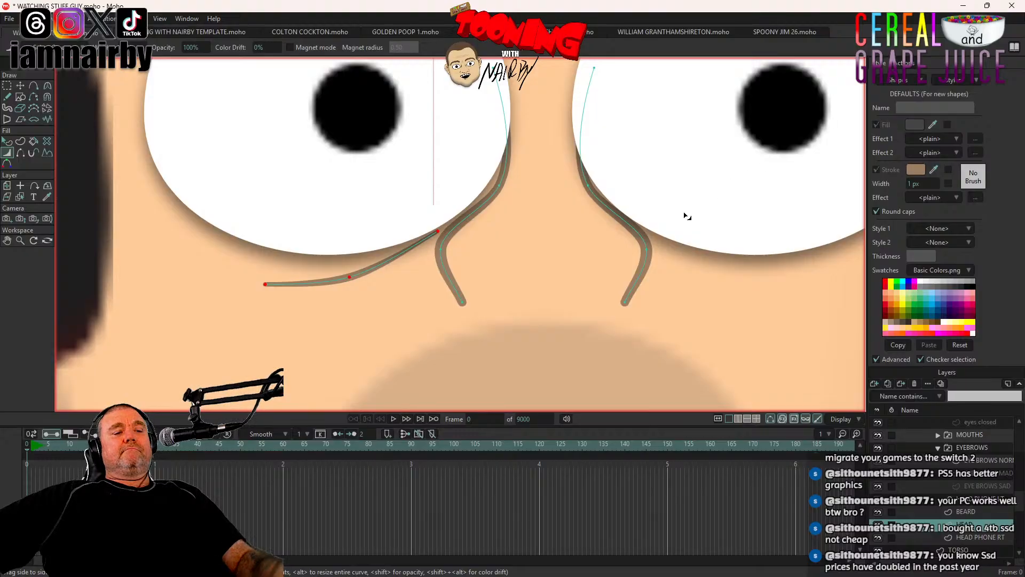
{"action": "key", "text": "ctrl+s"}
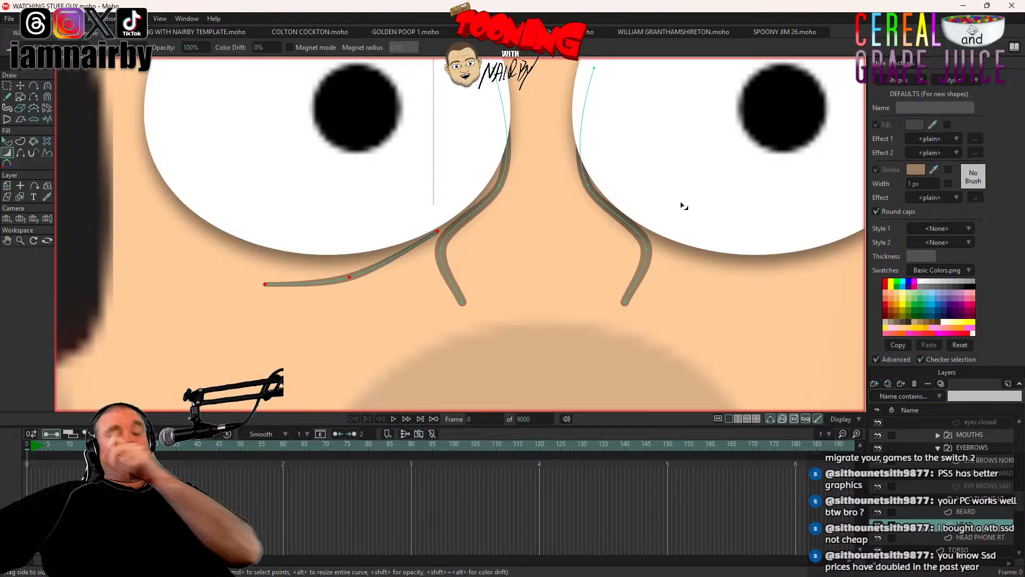
Step: Duplicate the left under-eye crease in place and flip the copy horizontally
{"action": "scroll", "coordinate": [678, 210], "scroll_direction": "down", "scroll_amount": 8}
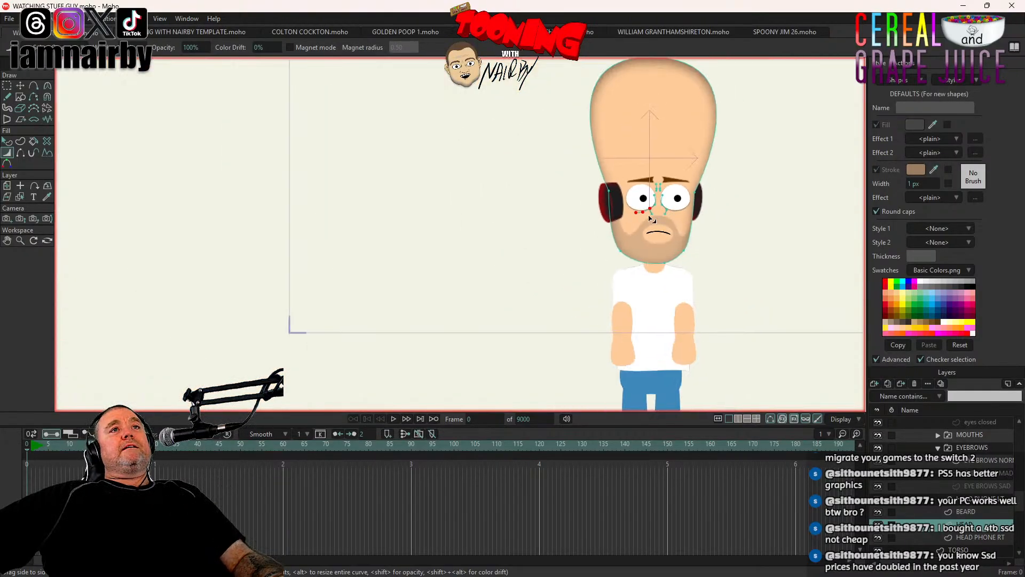
{"action": "scroll", "coordinate": [651, 218], "scroll_direction": "up", "scroll_amount": 8}
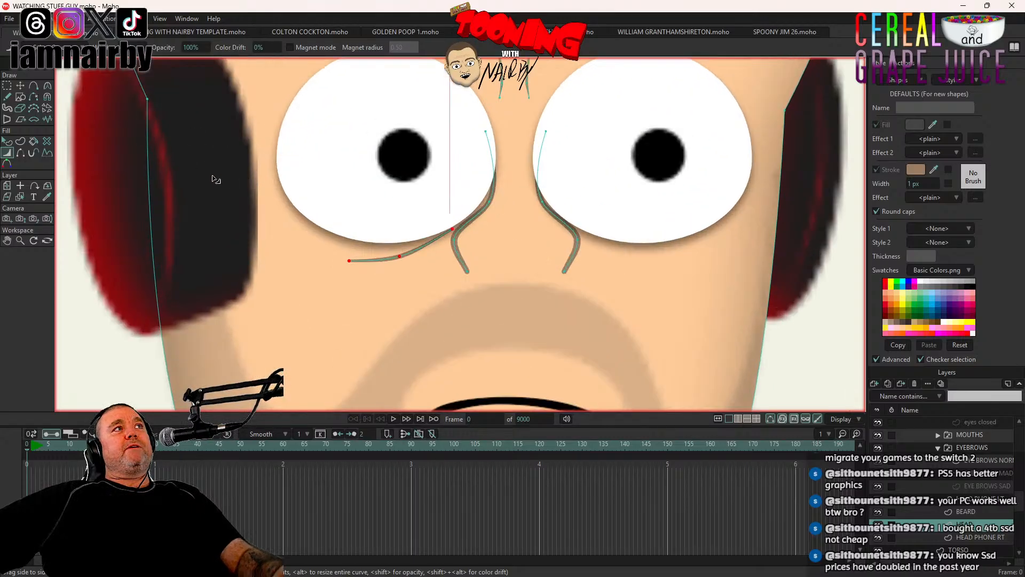
{"action": "key", "text": "t"}
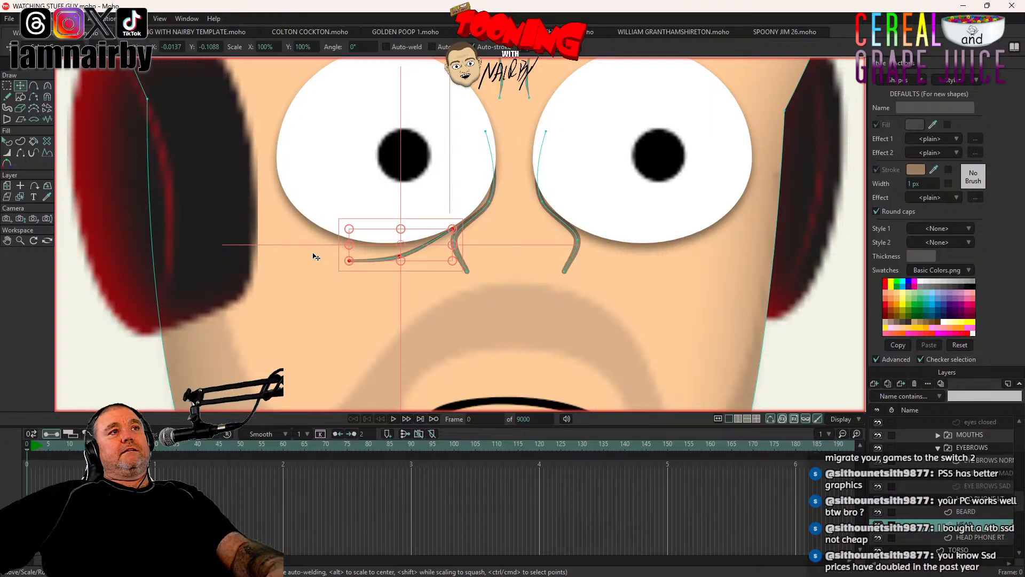
{"action": "key", "text": "ctrl+v"}
{"action": "left_click", "coordinate": [559, 52]}
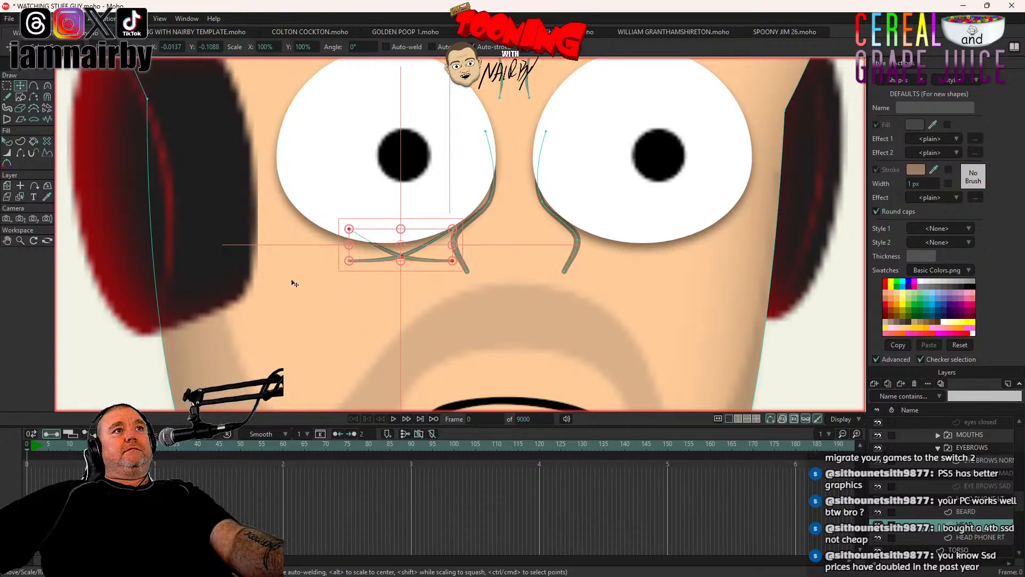
Step: Move the flipped crease copy horizontally into place beneath the right eye, and preview the frame in a render
{"action": "left_click_drag", "start_coordinate": [223, 307], "coordinate": [466, 314]}
{"action": "key", "text": "ctrl+z"}
{"action": "left_click_drag", "start_coordinate": [311, 325], "coordinate": [542, 327]}
{"action": "key", "text": "ctrl+r"}
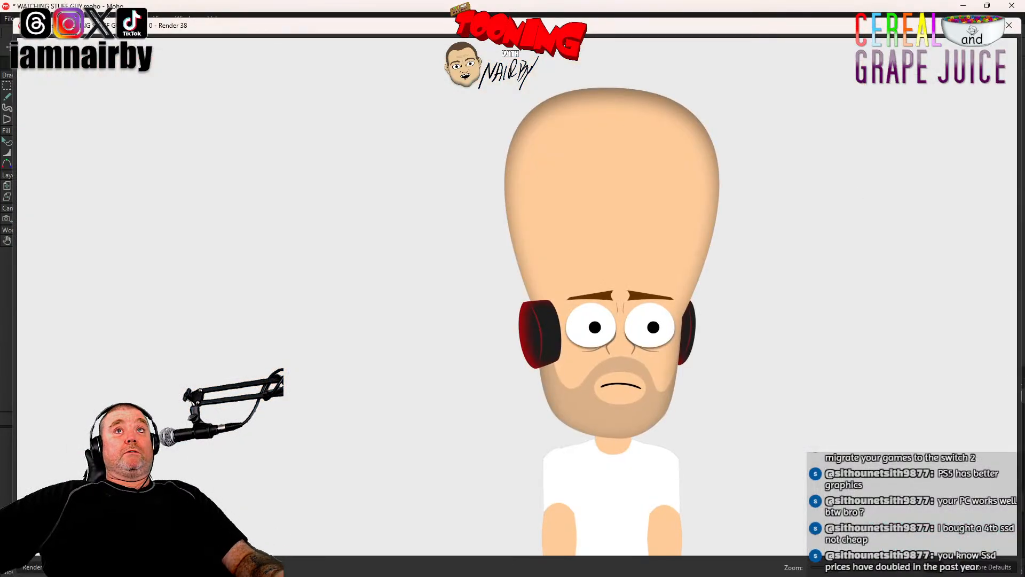
{"action": "left_click", "coordinate": [1014, 29]}
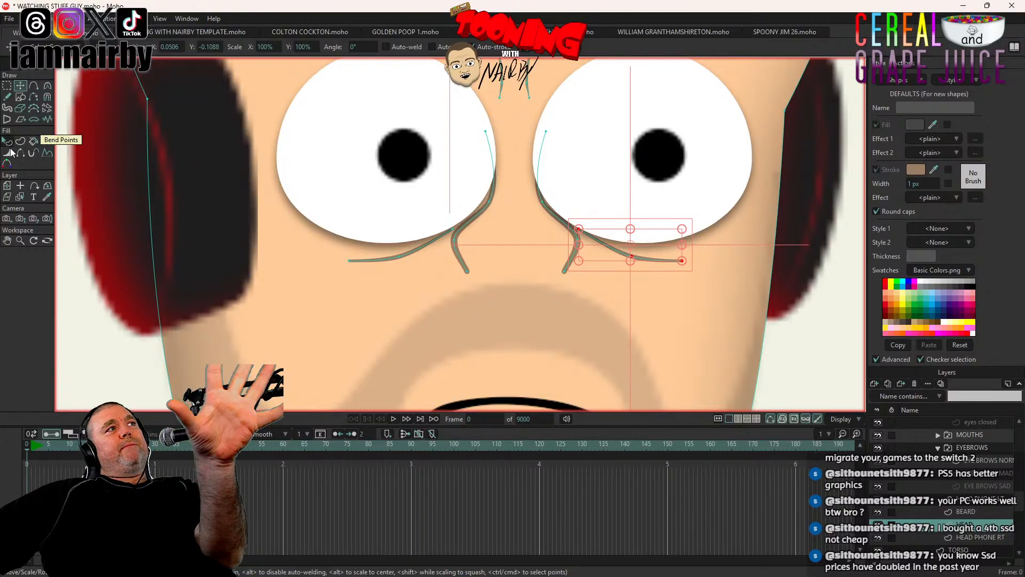
Step: Apply a Soft Edge effect to the stroke of the right under-eye crease
{"action": "left_click", "coordinate": [7, 141]}
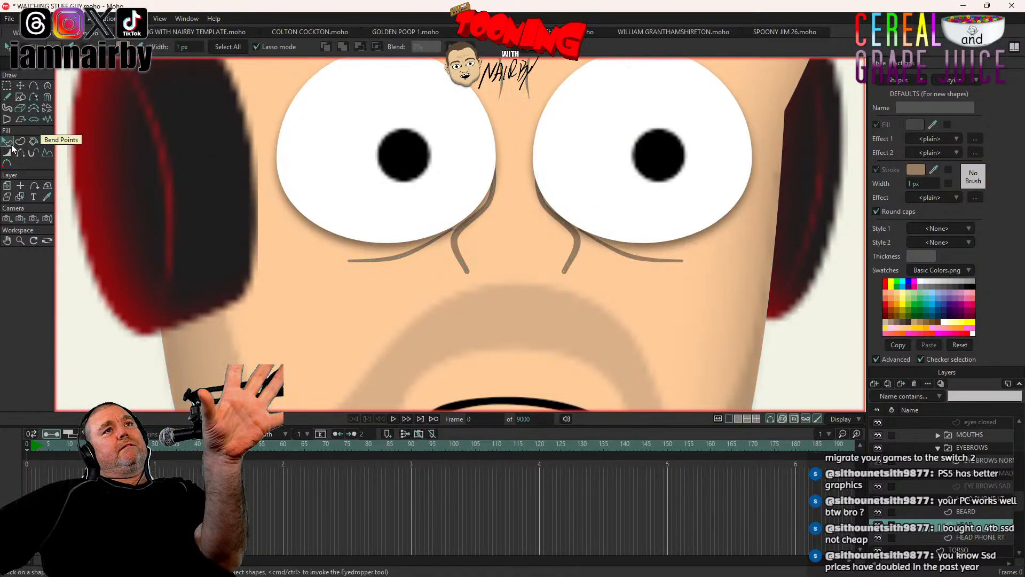
{"action": "left_click", "coordinate": [640, 261]}
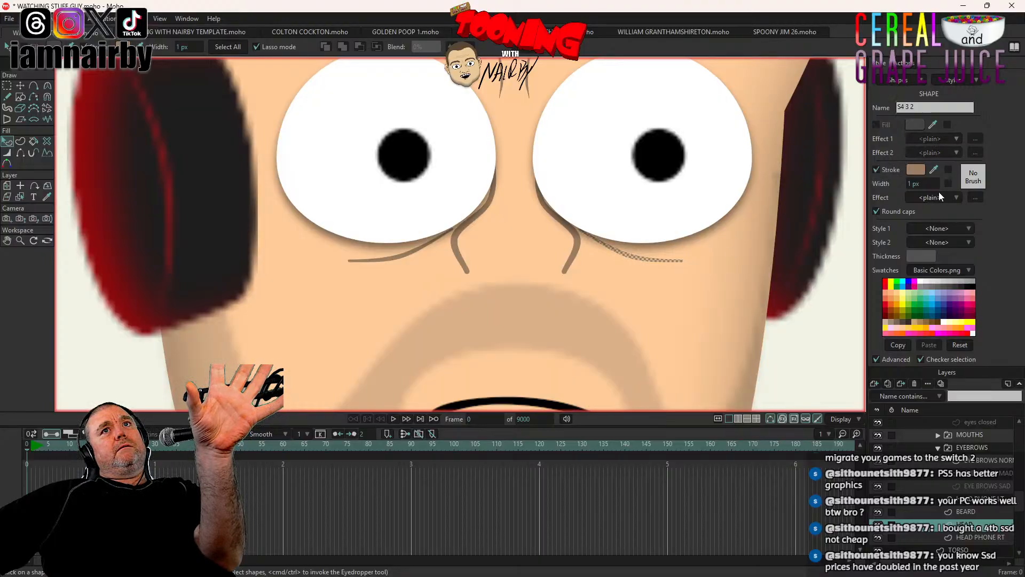
{"action": "left_click", "coordinate": [940, 197]}
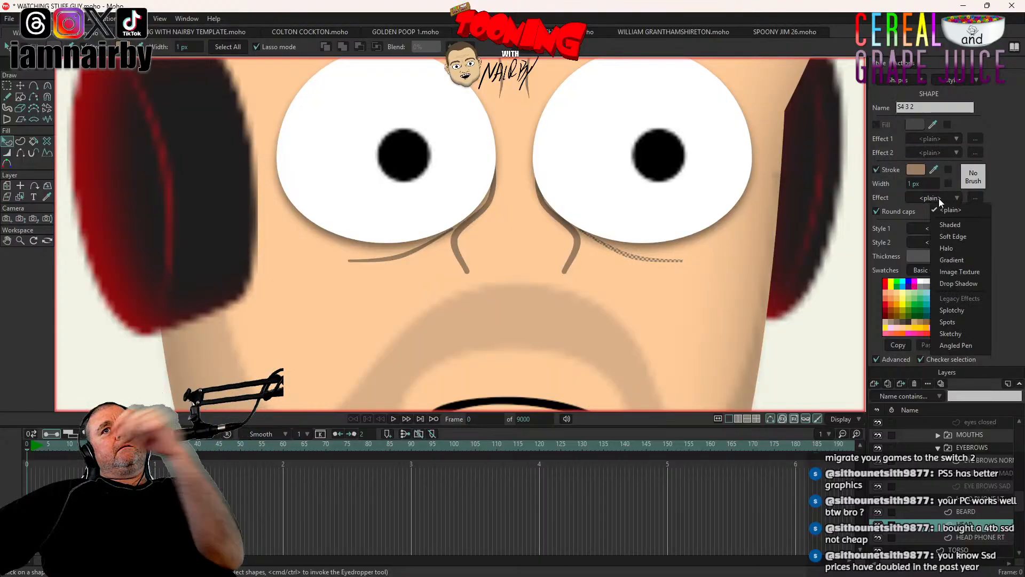
{"action": "left_click", "coordinate": [952, 236]}
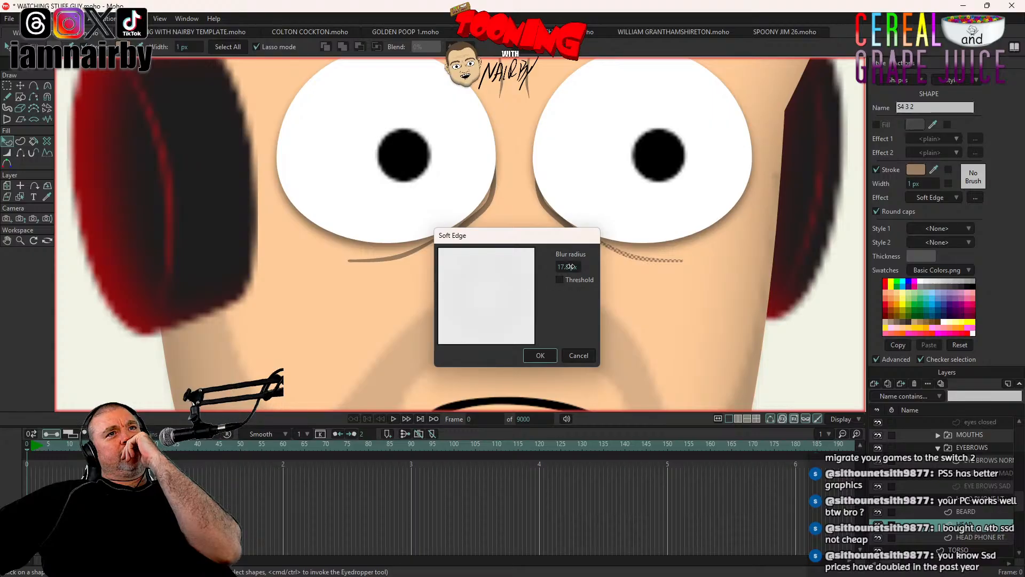
{"action": "left_click_drag", "start_coordinate": [566, 269], "coordinate": [419, 275]}
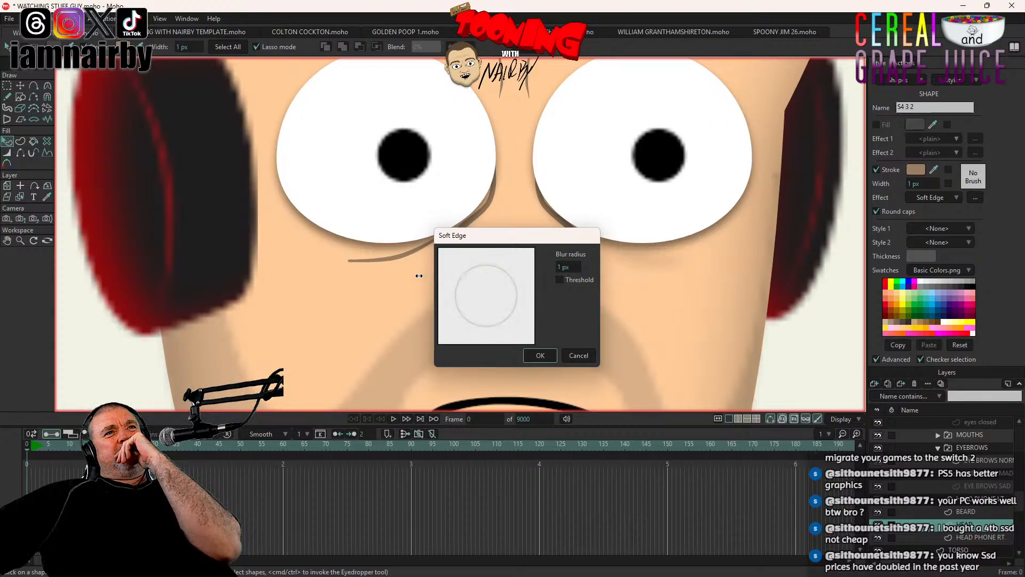
{"action": "left_click", "coordinate": [540, 356]}
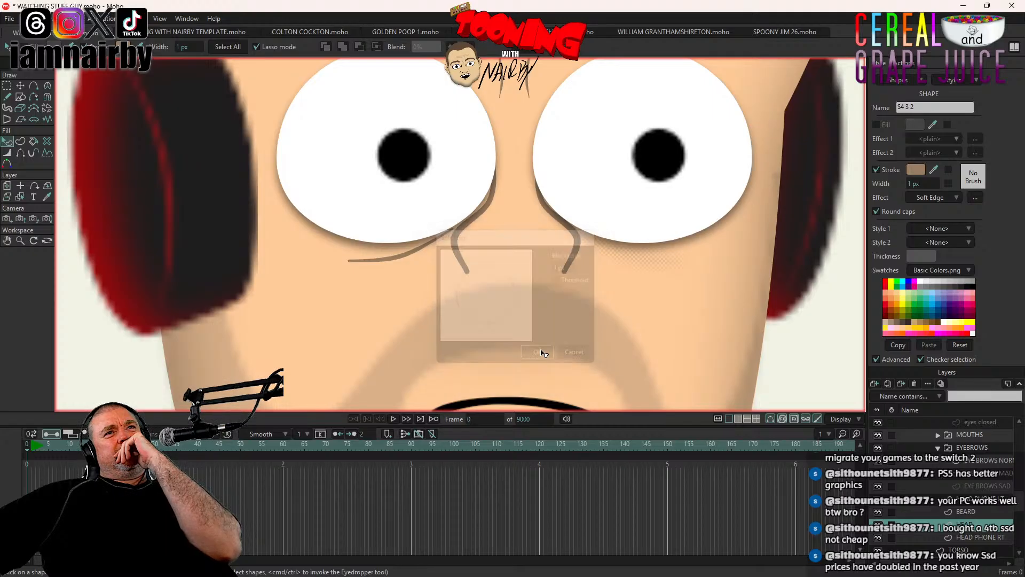
Step: Widen the softened stroke along the whole right under-eye crease, and check it in a render preview
{"action": "left_click", "coordinate": [19, 86]}
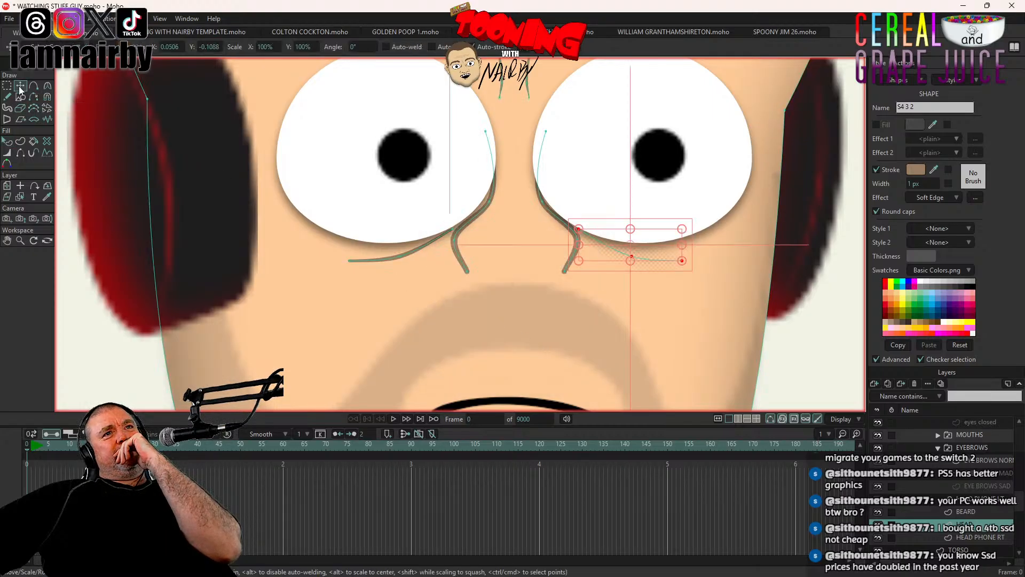
{"action": "left_click", "coordinate": [7, 153]}
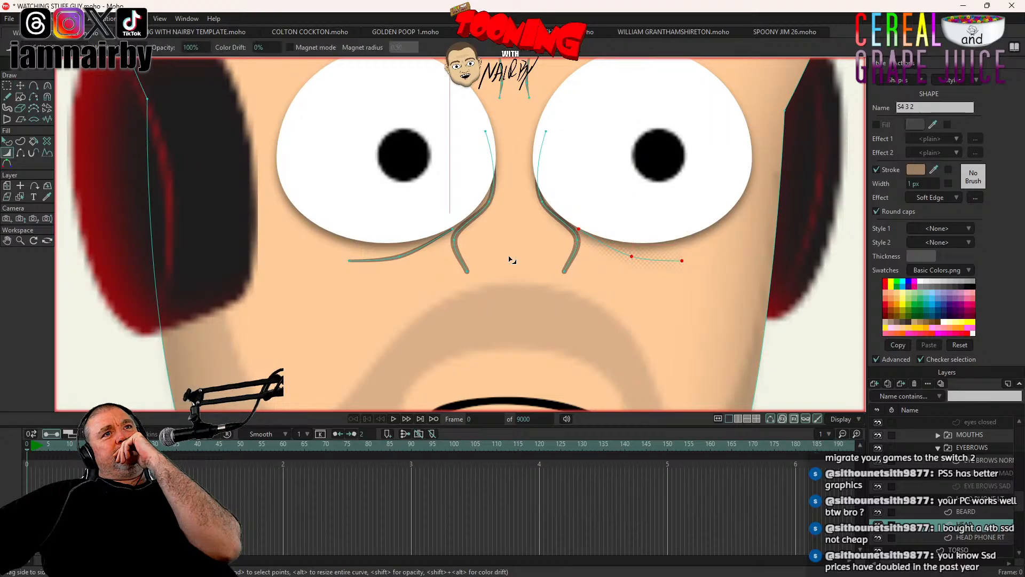
{"action": "left_click_drag", "start_coordinate": [679, 301], "coordinate": [749, 305]}
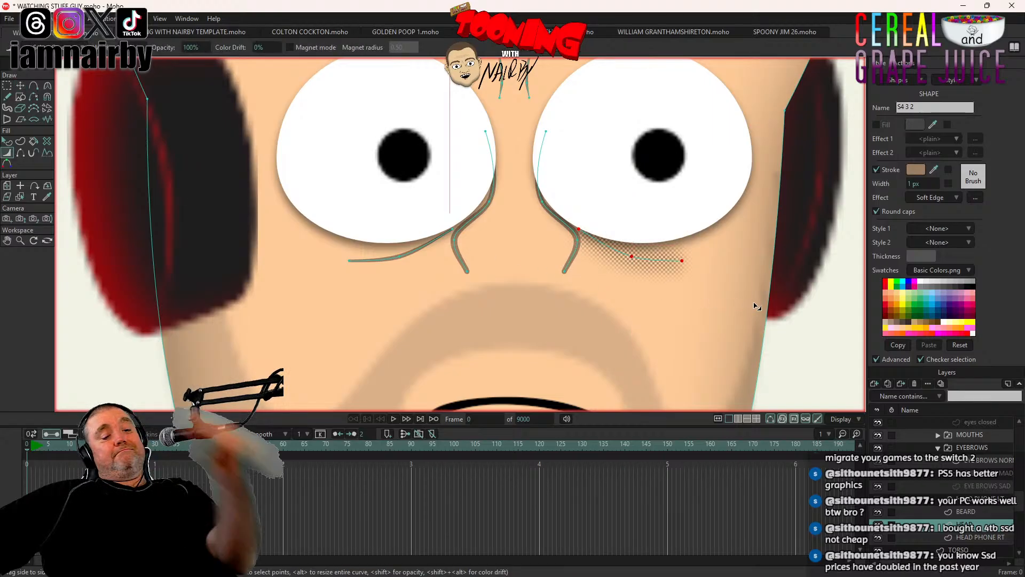
{"action": "key", "text": "ctrl+r"}
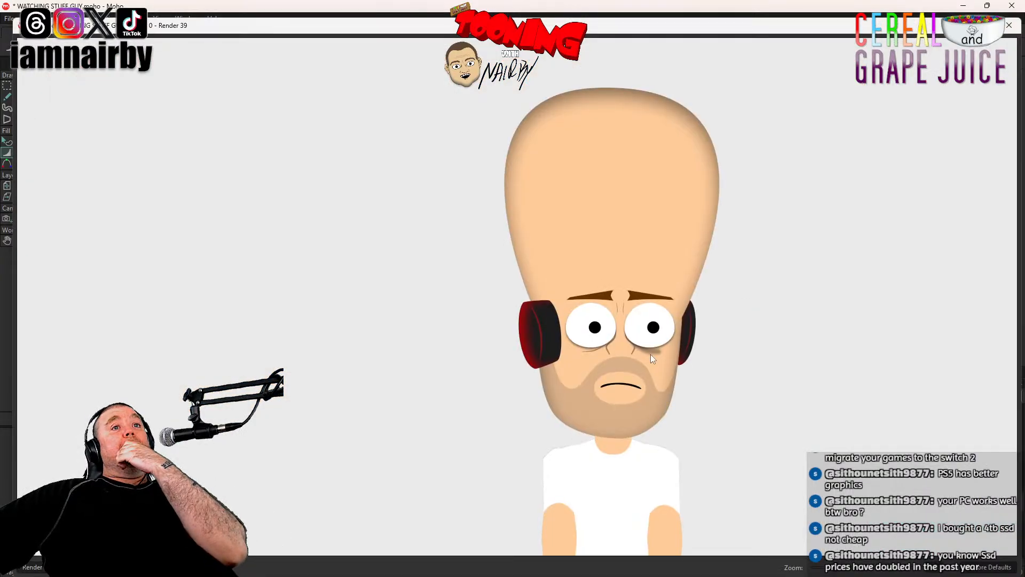
{"action": "left_click", "coordinate": [1009, 25]}
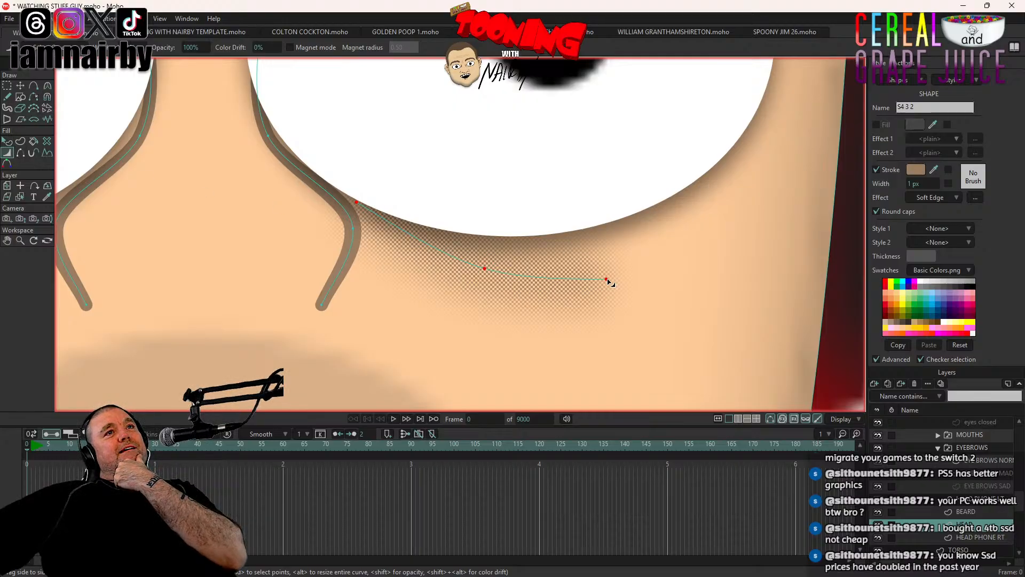
Step: Deselect everything, fine-tune the line width at the right under-eye crease's outer end and middle points, and preview the frame
{"action": "left_click", "coordinate": [25, 19]}
{"action": "left_click", "coordinate": [36, 181]}
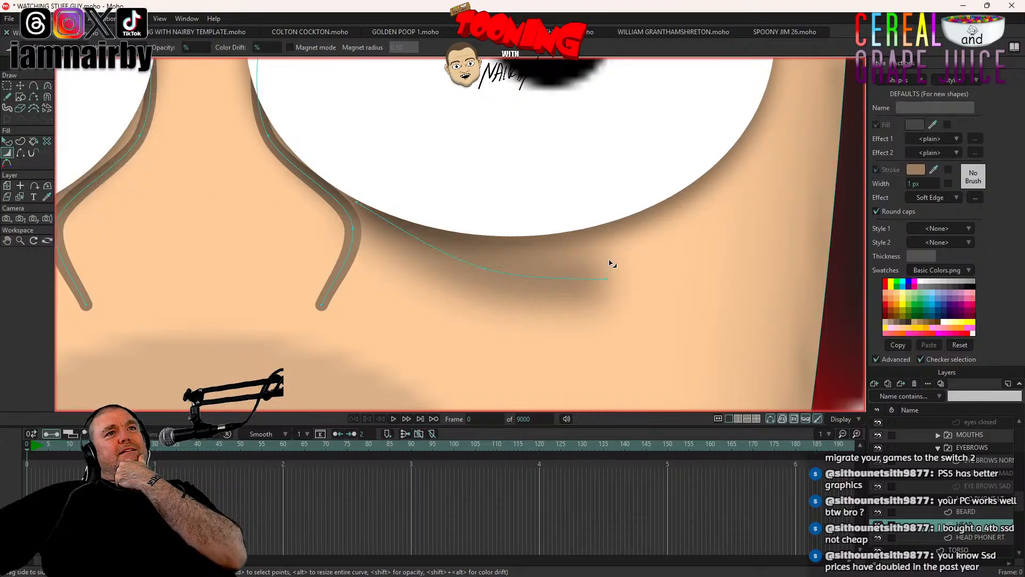
{"action": "left_click", "coordinate": [607, 280]}
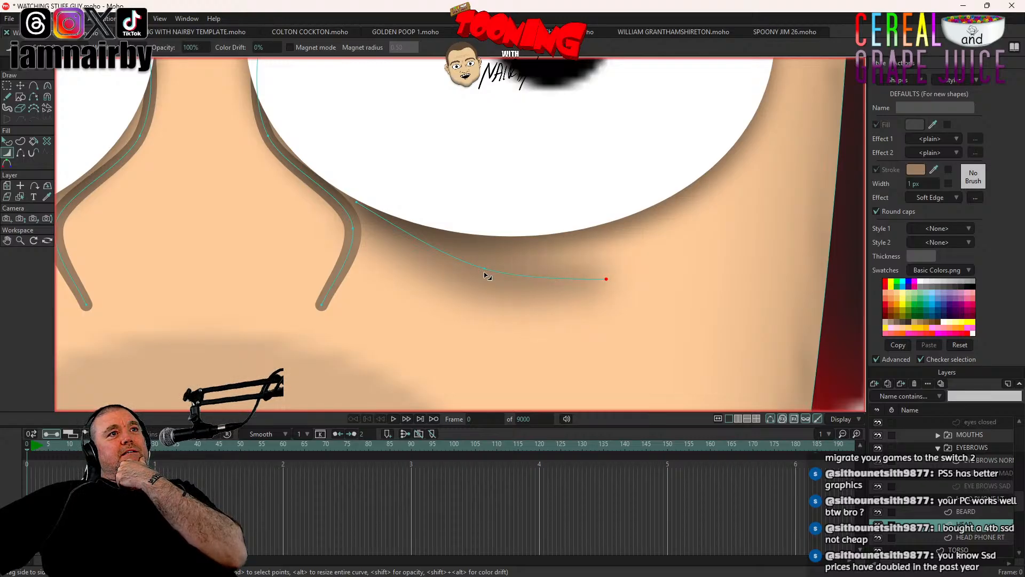
{"action": "key", "text": "ctrl+r"}
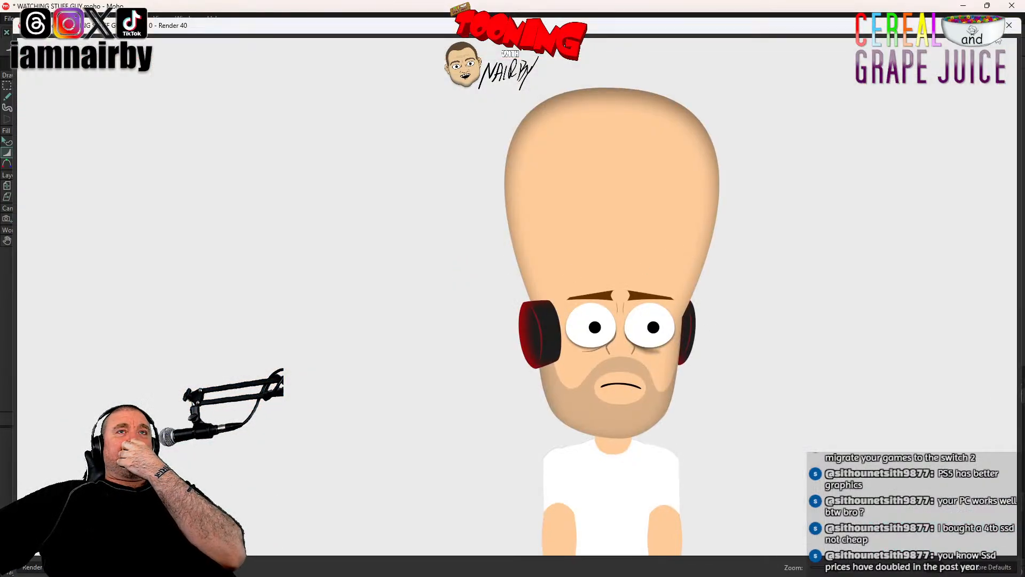
{"action": "left_click", "coordinate": [1009, 25]}
Step: Delete the hard-edged left under-eye crease and select the softened crease under the right eye
{"action": "scroll", "coordinate": [439, 195], "scroll_direction": "down", "scroll_amount": 5}
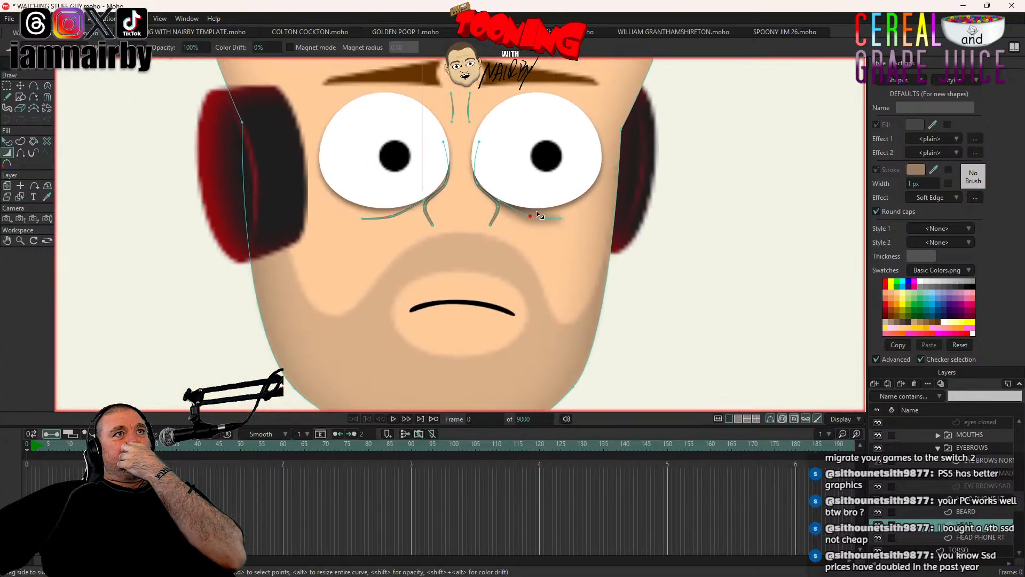
{"action": "key", "text": "t"}
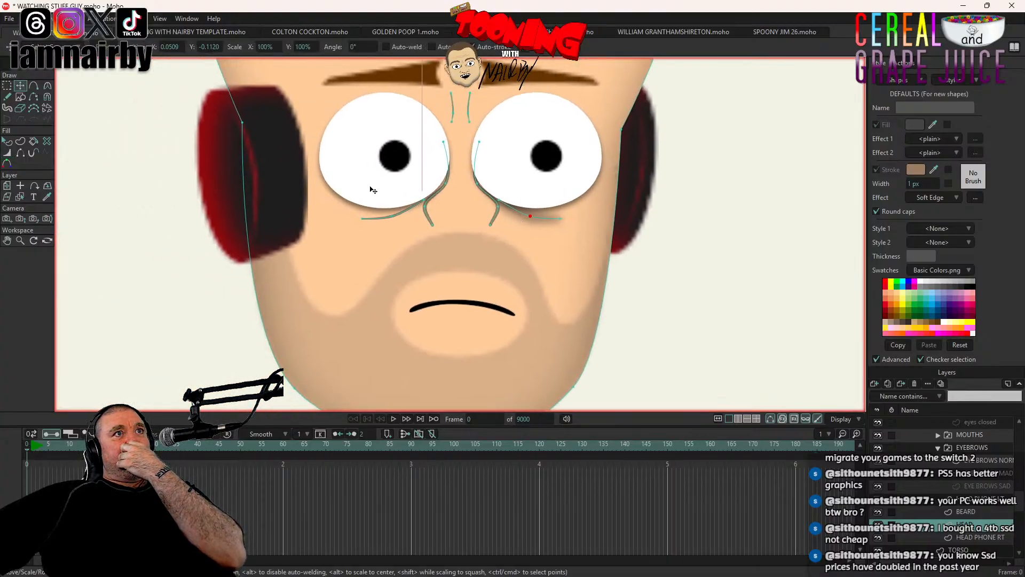
{"action": "left_click", "coordinate": [406, 212]}
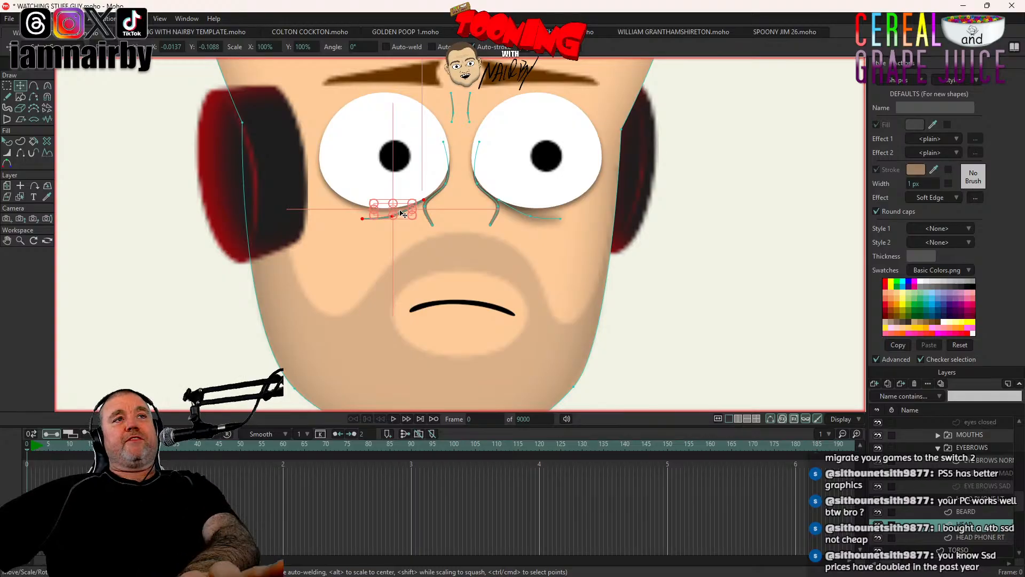
{"action": "key", "text": "Delete"}
{"action": "left_click", "coordinate": [528, 216]}
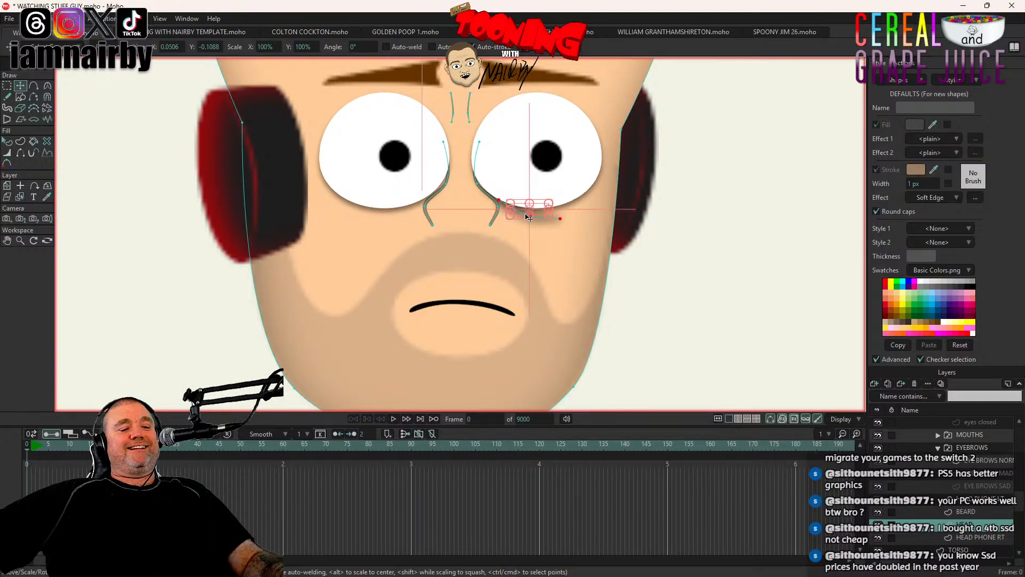
{"action": "left_click", "coordinate": [524, 47]}
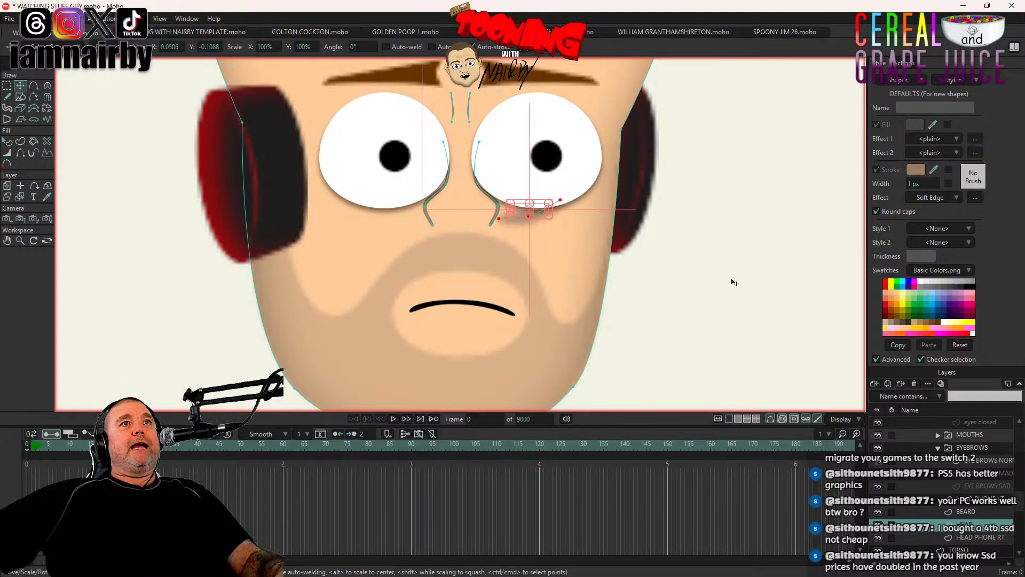
{"action": "left_click_drag", "start_coordinate": [737, 282], "coordinate": [597, 293]}
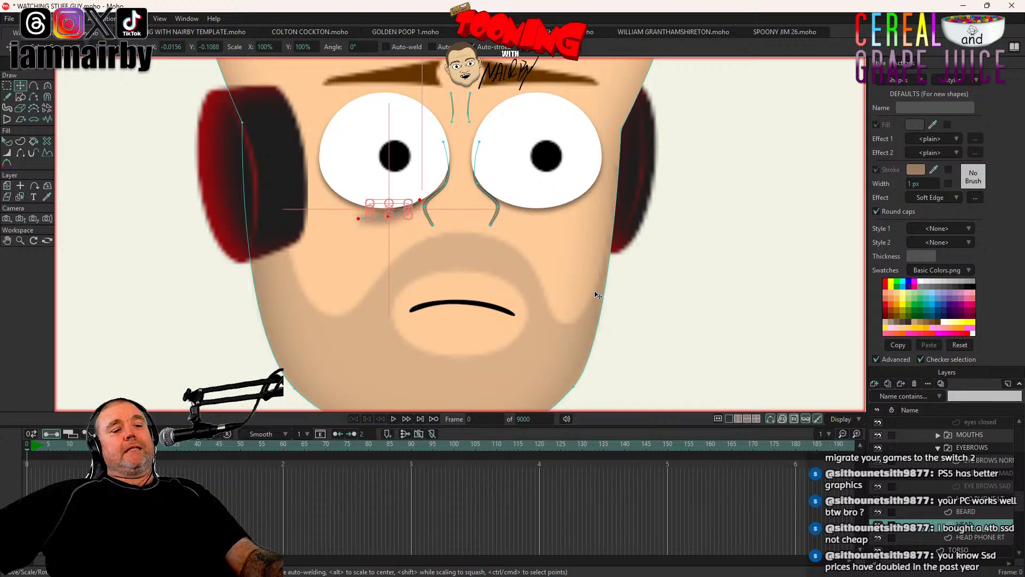
{"action": "key", "text": "ctrl+z"}
{"action": "key", "text": "ctrl+z"}
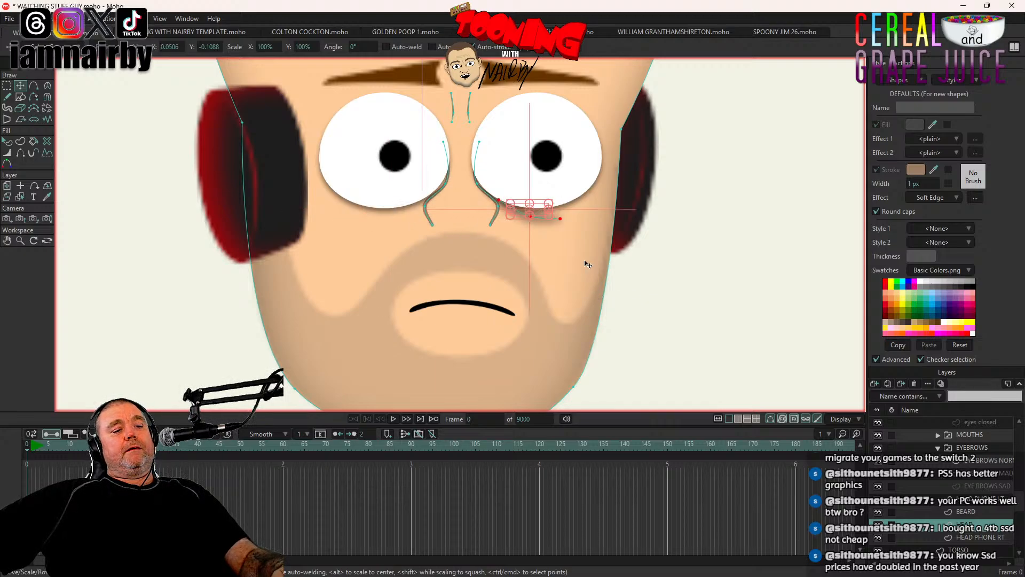
Step: Duplicate the softened right under-eye crease, flip the copy horizontally and place it beneath the left eye, checking it in a render preview
{"action": "left_click", "coordinate": [524, 47]}
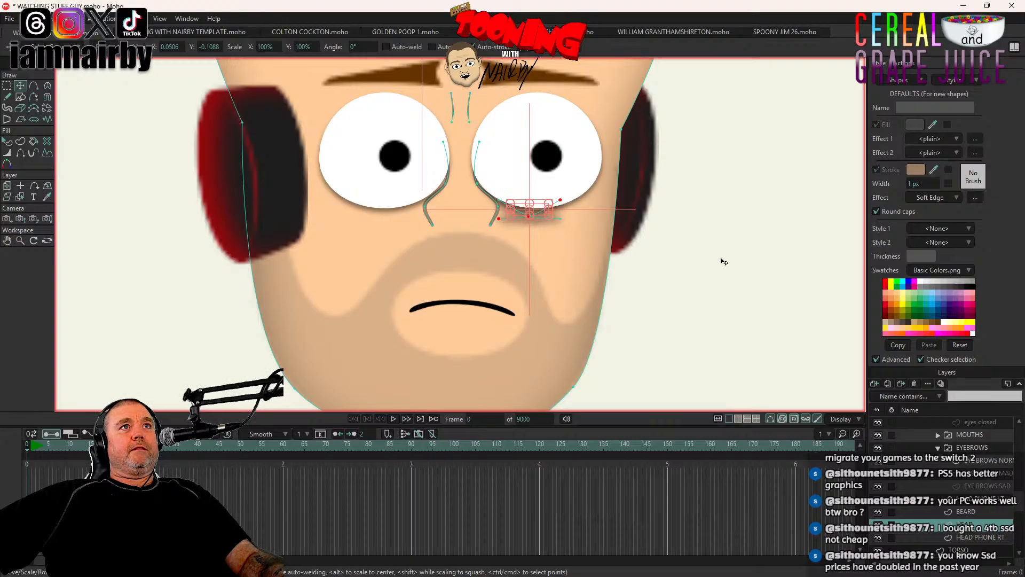
{"action": "left_click_drag", "start_coordinate": [722, 258], "coordinate": [585, 285]}
{"action": "key", "text": "ctrl+r"}
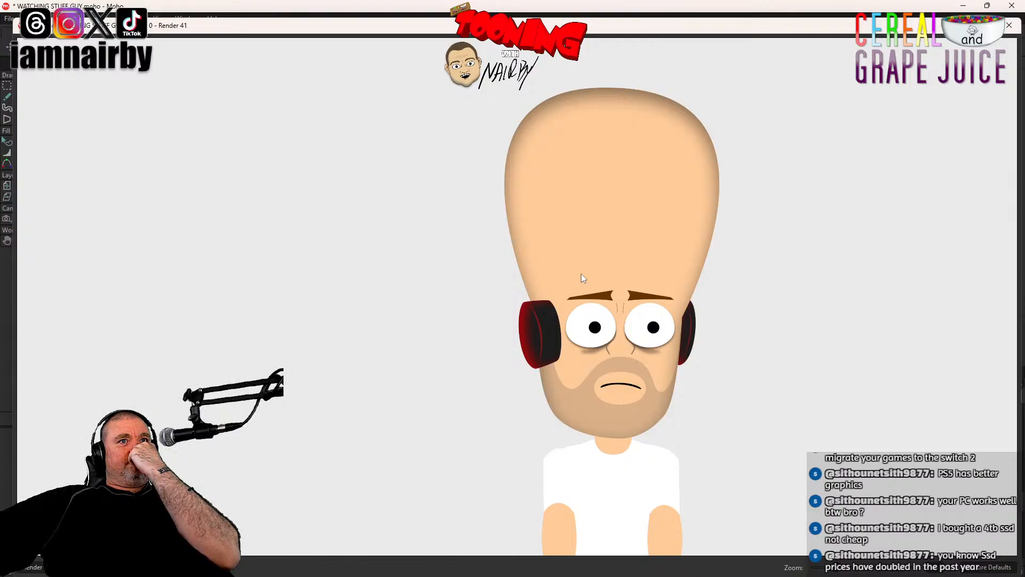
{"action": "left_click", "coordinate": [1009, 26]}
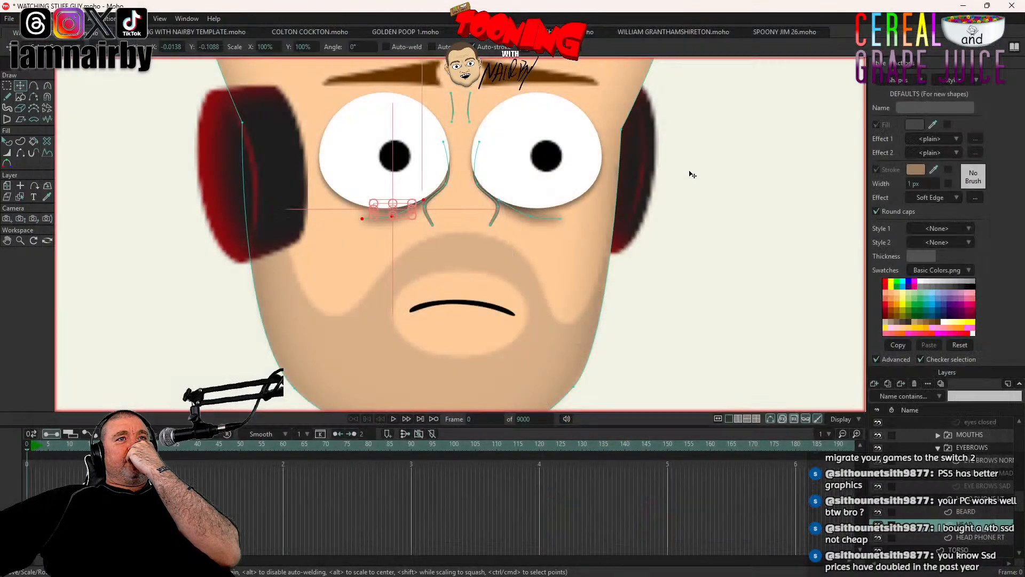
Step: Taper the lower ends of both creases beside the nose to thin points, preview the frame, and save the project
{"action": "left_click", "coordinate": [26, 19]}
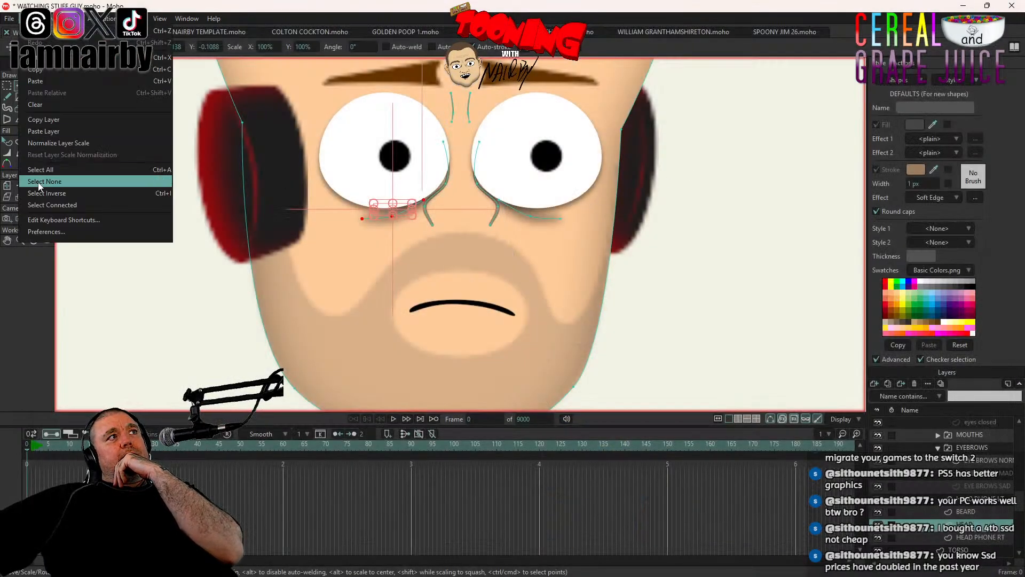
{"action": "left_click", "coordinate": [35, 179]}
{"action": "left_click", "coordinate": [7, 152]}
{"action": "scroll", "coordinate": [332, 231], "scroll_direction": "up", "scroll_amount": 2}
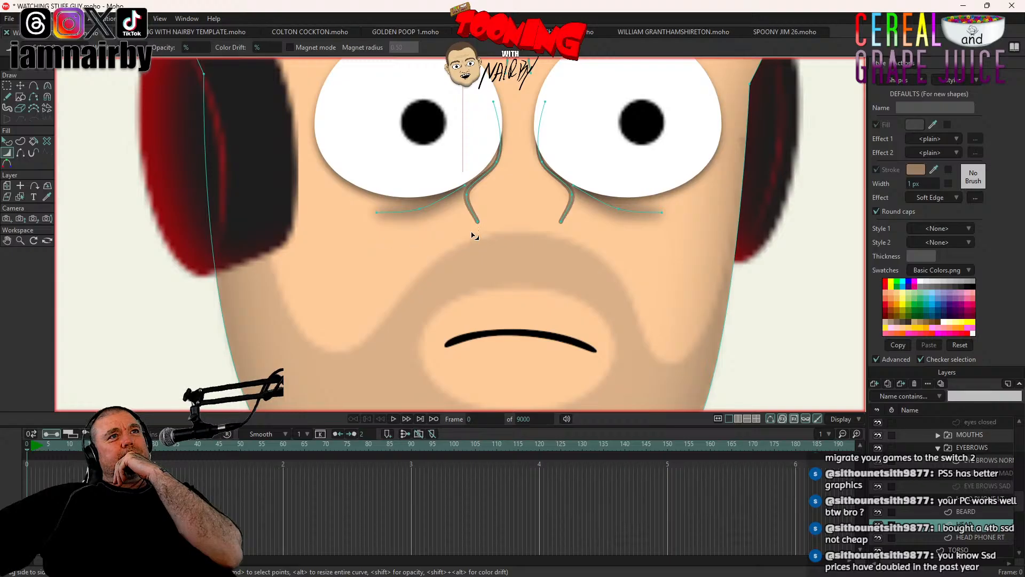
{"action": "left_click", "coordinate": [476, 222]}
{"action": "left_click_drag", "start_coordinate": [561, 222], "coordinate": [559, 225]}
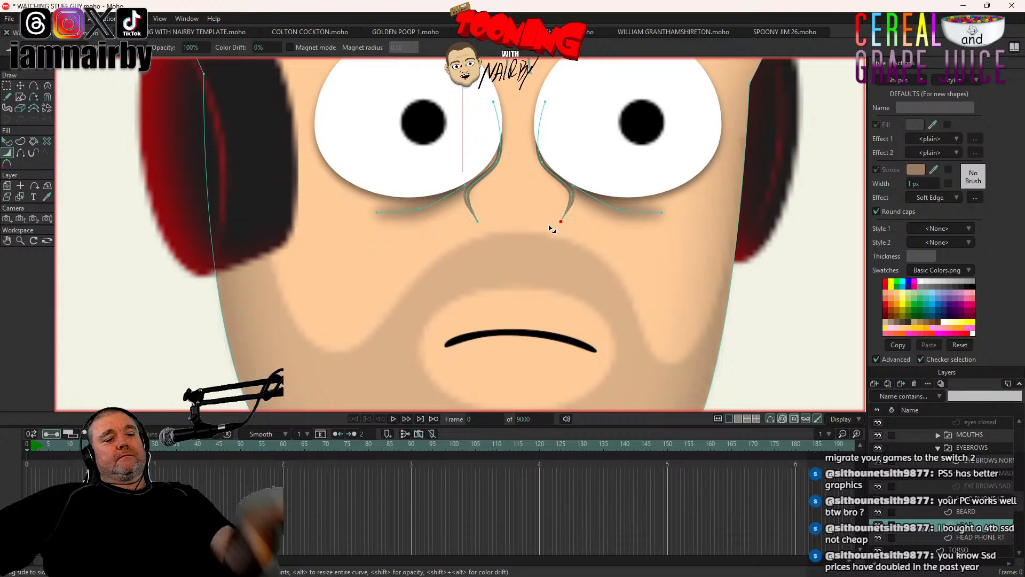
{"action": "key", "text": "ctrl+r"}
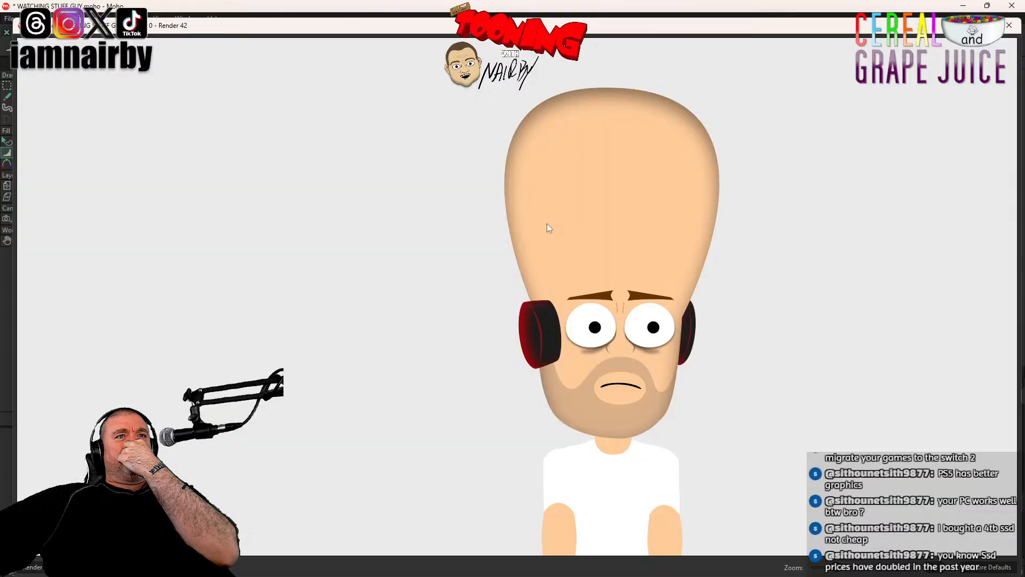
{"action": "left_click", "coordinate": [1009, 25]}
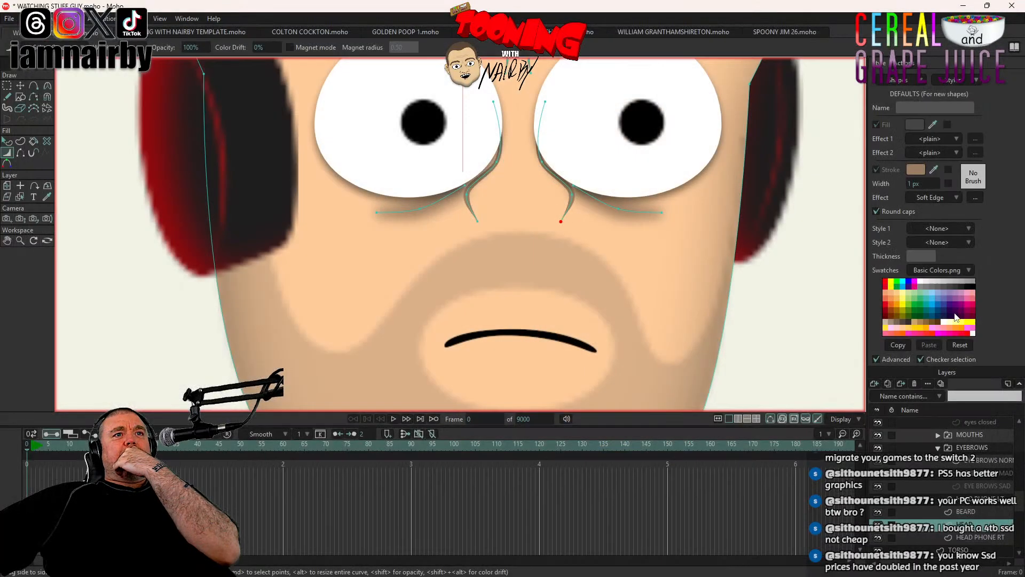
{"action": "key", "text": "ctrl+s"}
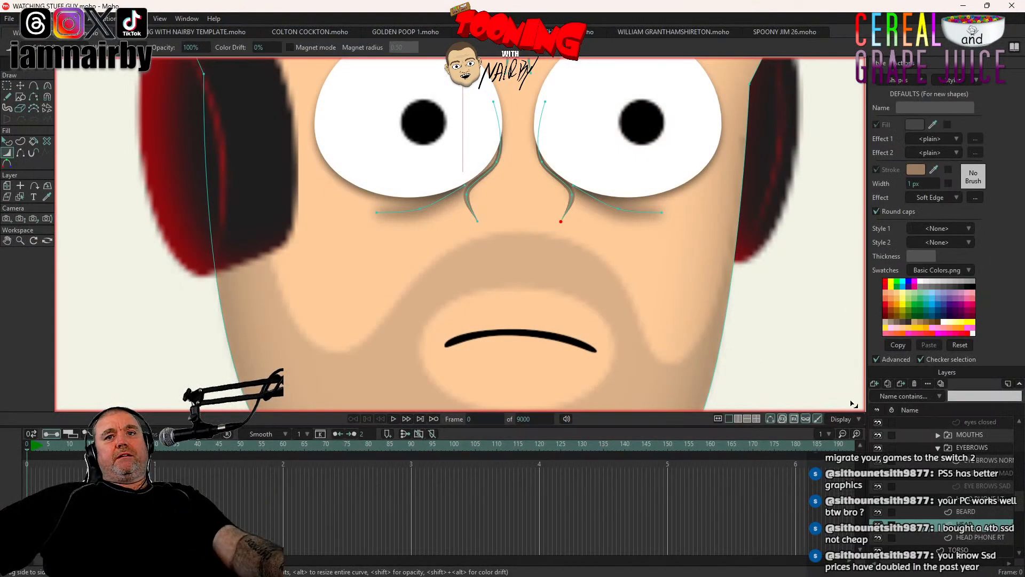
Step: On the BEARD layer, toggle the edges along the beard's upper outline above the mouth and down both cheeks with the Hide Edge tool
{"action": "left_click", "coordinate": [953, 511]}
{"action": "left_click", "coordinate": [20, 153]}
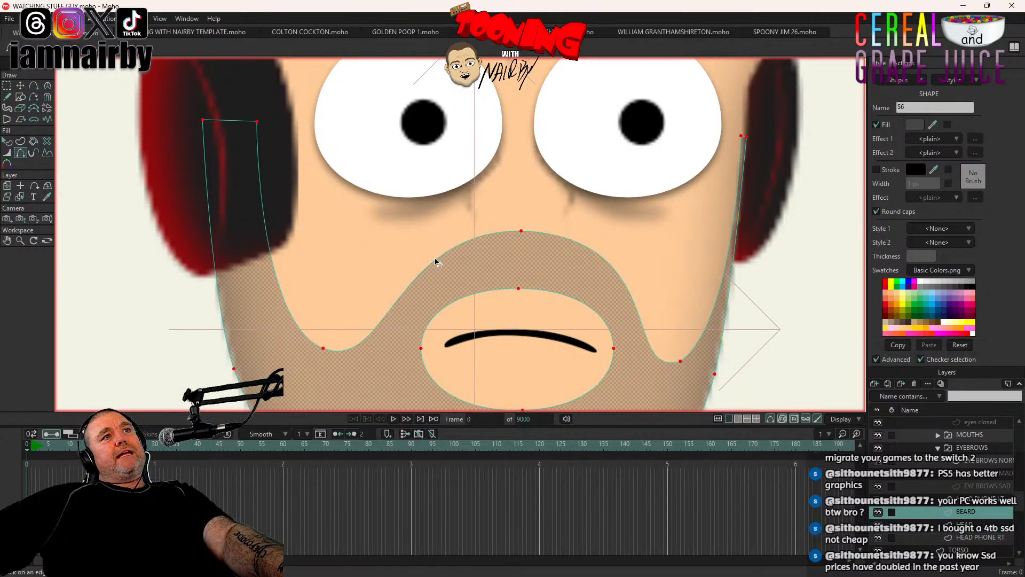
{"action": "left_click_drag", "start_coordinate": [435, 262], "coordinate": [432, 272]}
{"action": "left_click", "coordinate": [530, 261]}
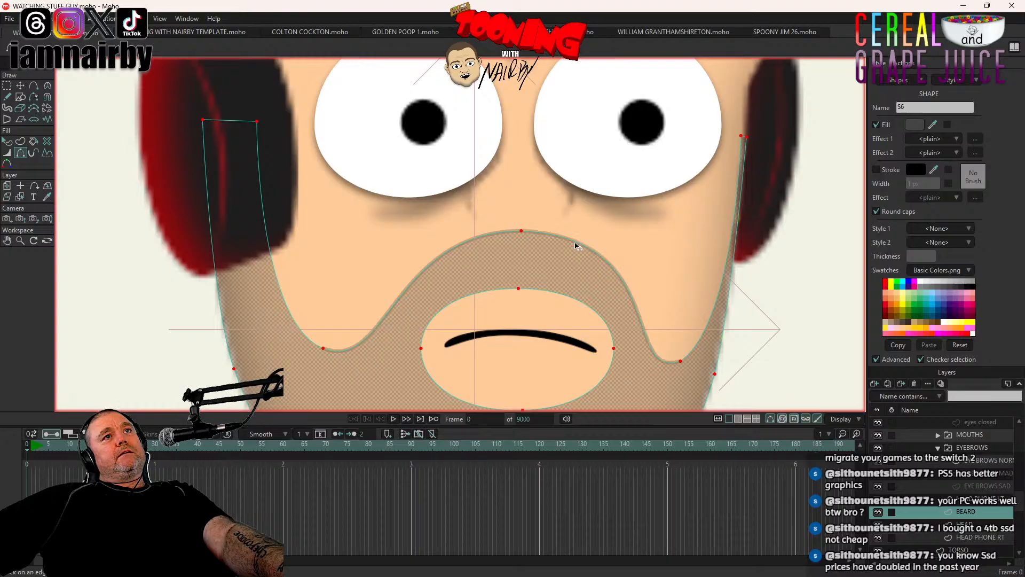
{"action": "left_click", "coordinate": [717, 335]}
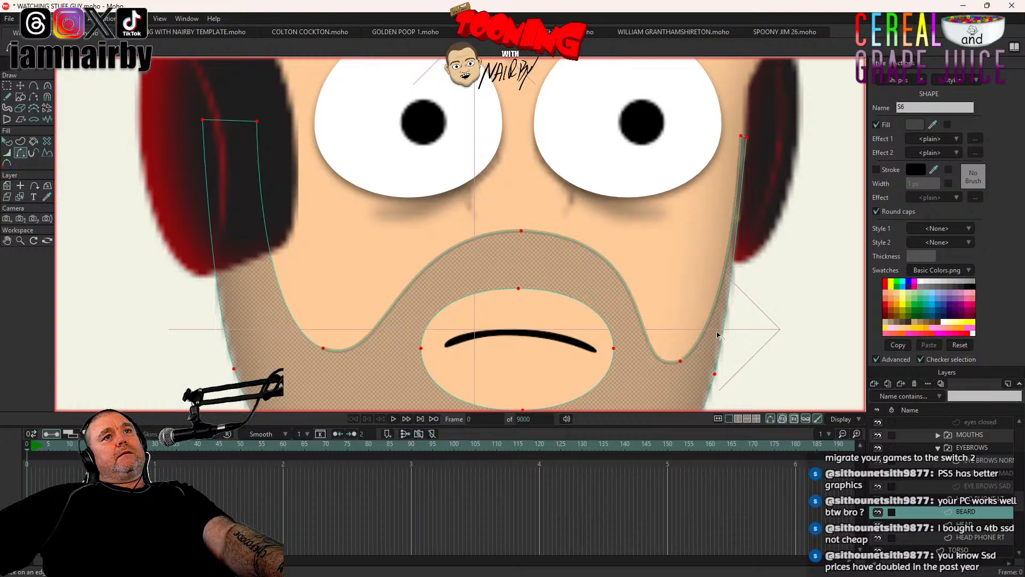
{"action": "left_click", "coordinate": [275, 307]}
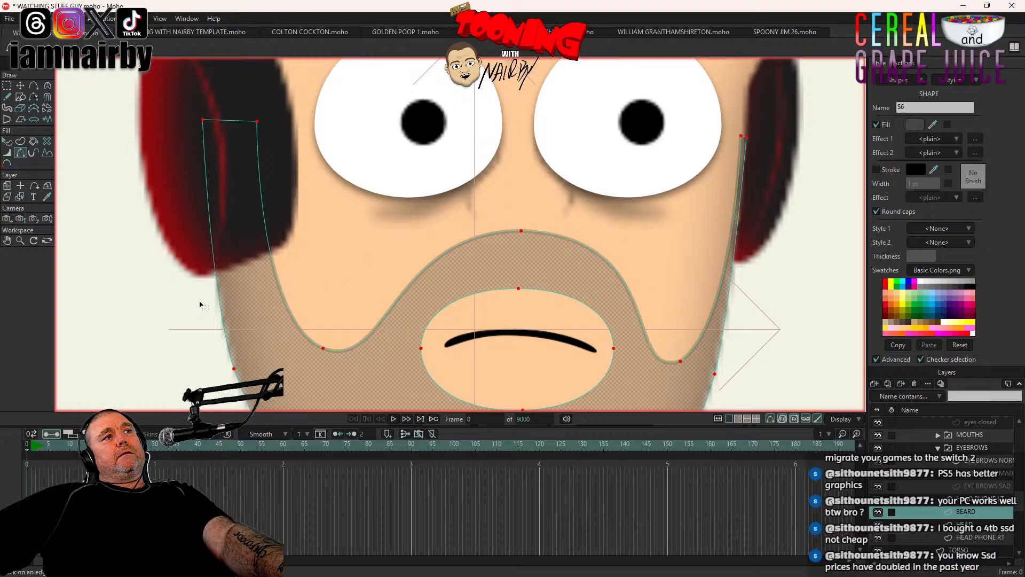
Step: Toggle the edges along the beard's outer sides and chin with the Hide Edge tool, and check the frame in a render preview
{"action": "left_click", "coordinate": [218, 305]}
{"action": "left_click_drag", "start_coordinate": [270, 319], "coordinate": [224, 71]}
{"action": "left_click", "coordinate": [210, 176]}
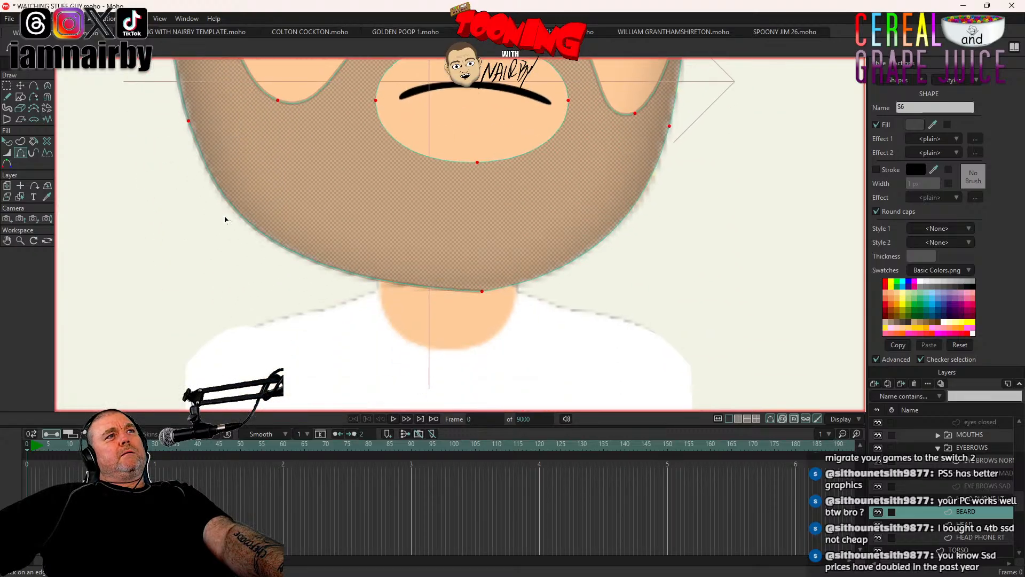
{"action": "left_click", "coordinate": [559, 273]}
{"action": "left_click_drag", "start_coordinate": [577, 174], "coordinate": [536, 358]}
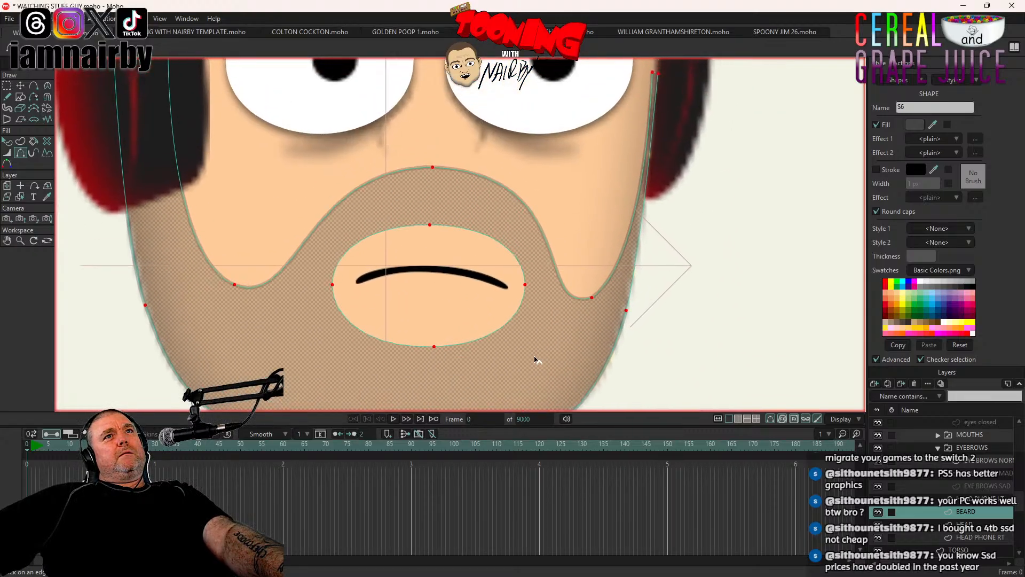
{"action": "left_click", "coordinate": [634, 288]}
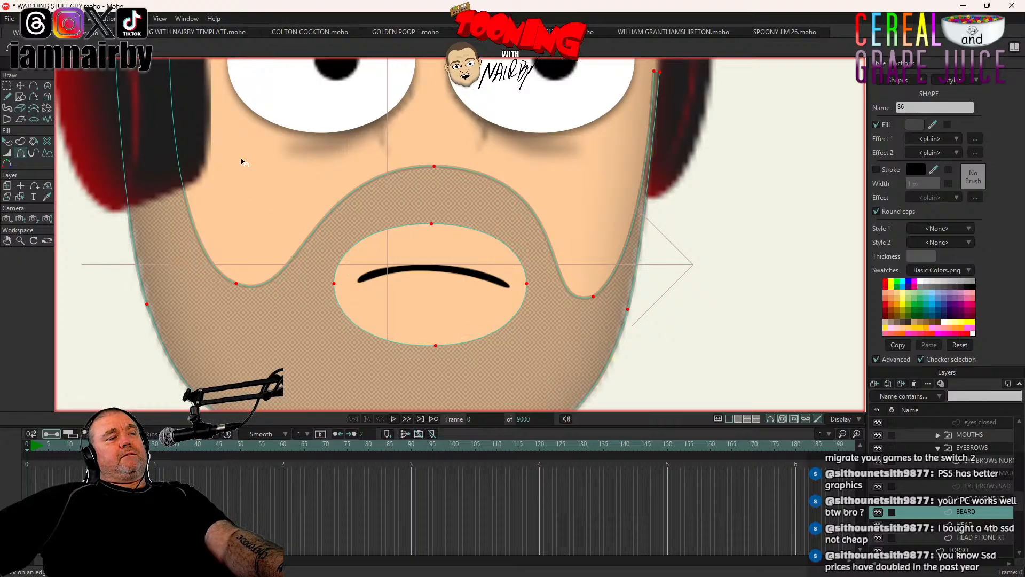
{"action": "key", "text": "ctrl+r"}
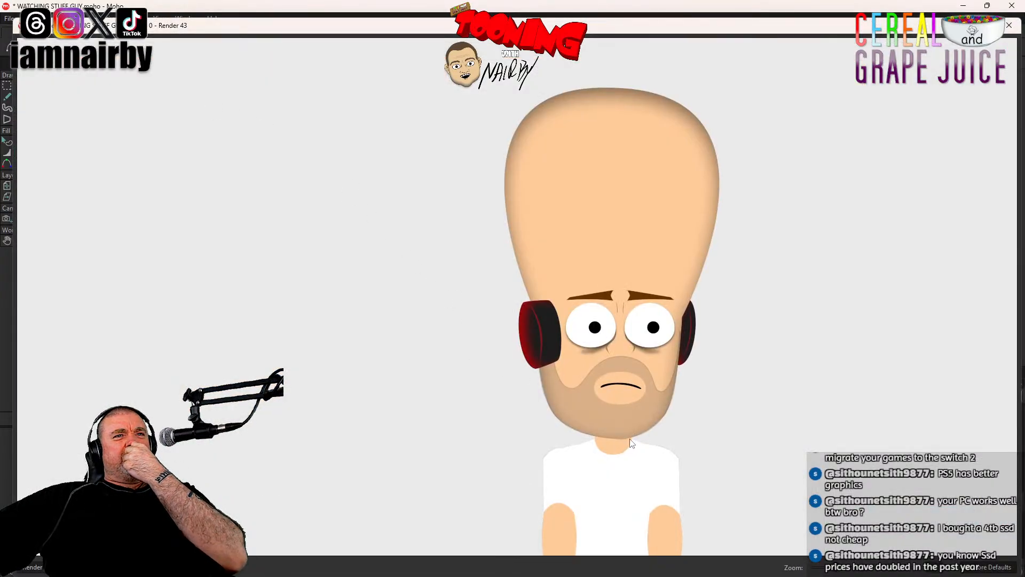
{"action": "left_click", "coordinate": [1009, 25]}
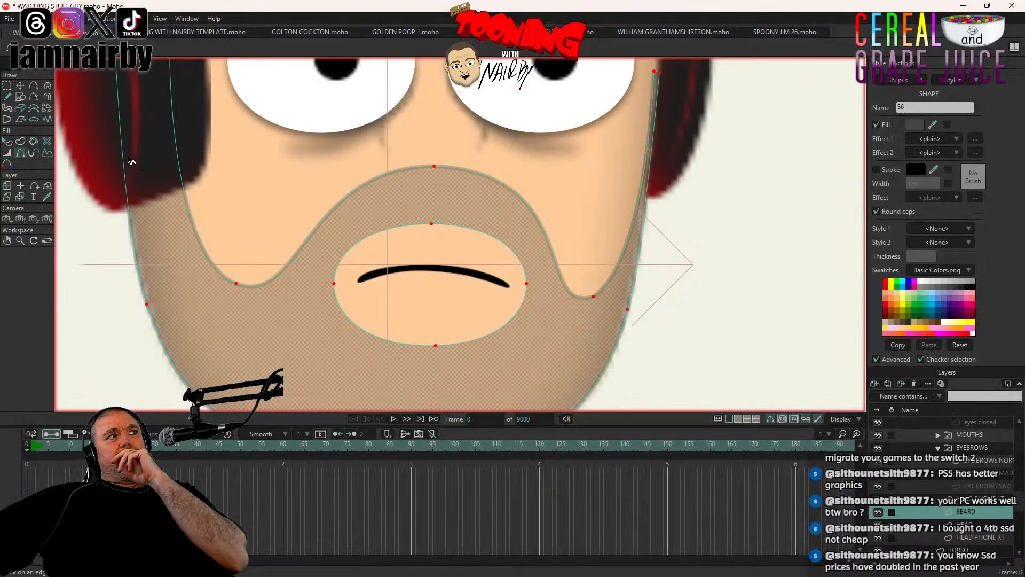
Step: Select the beard shape, turn on its 1 px black stroke, and check the frame in a render preview
{"action": "left_click", "coordinate": [9, 144]}
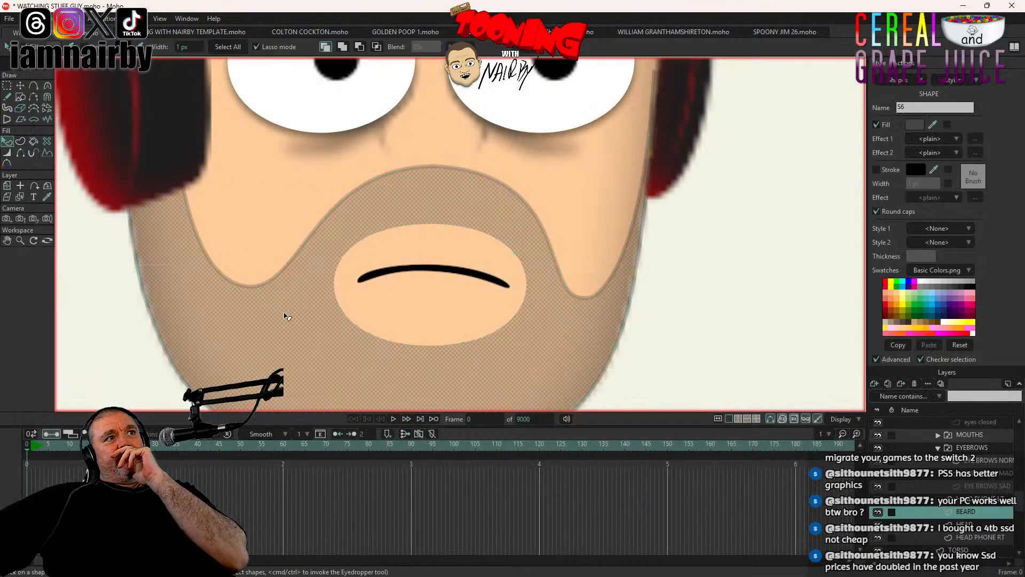
{"action": "left_click", "coordinate": [288, 316]}
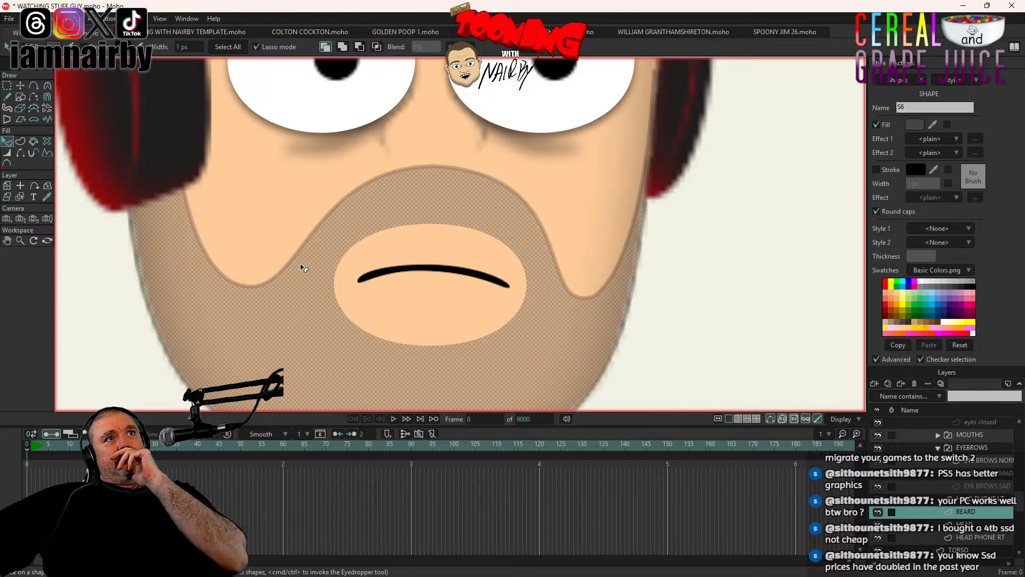
{"action": "left_click", "coordinate": [879, 168]}
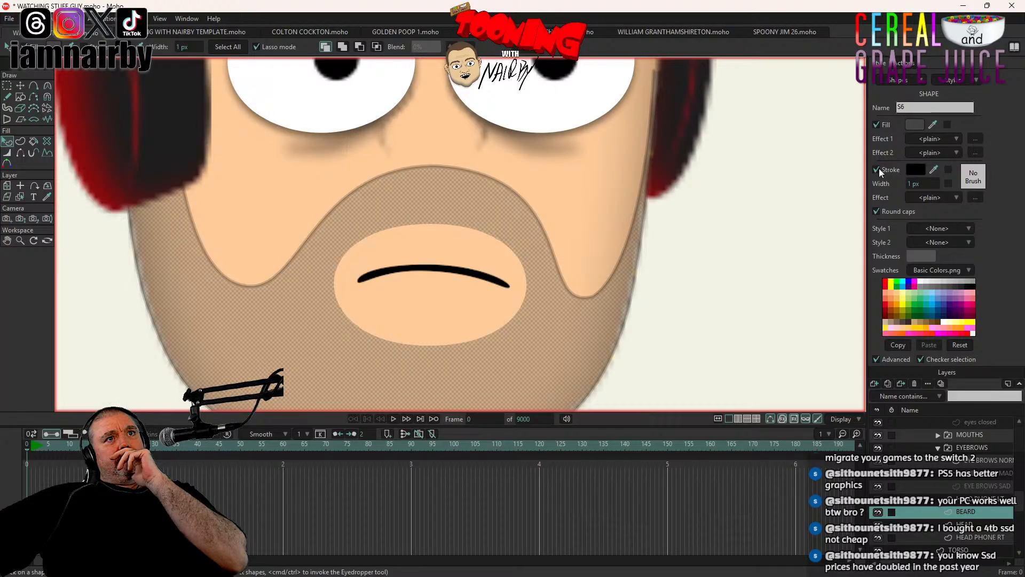
{"action": "left_click", "coordinate": [879, 168]}
{"action": "left_click", "coordinate": [879, 169]}
{"action": "key", "text": "ctrl+r"}
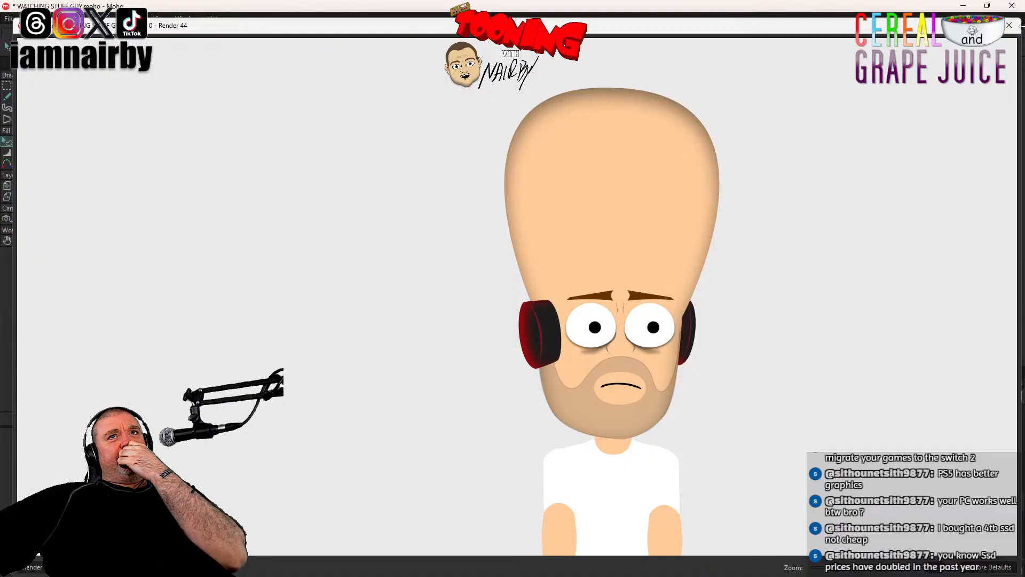
{"action": "left_click", "coordinate": [1009, 25]}
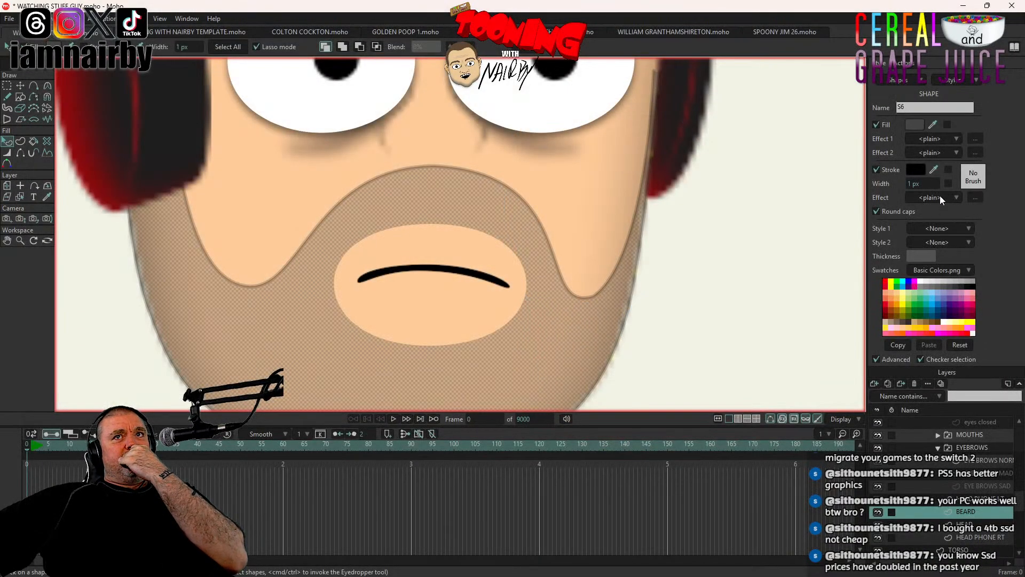
Step: Apply the Soft Edge effect to the beard's stroke, adjust its blur radius, and inspect the result in a render preview
{"action": "left_click", "coordinate": [940, 200]}
{"action": "left_click", "coordinate": [949, 236]}
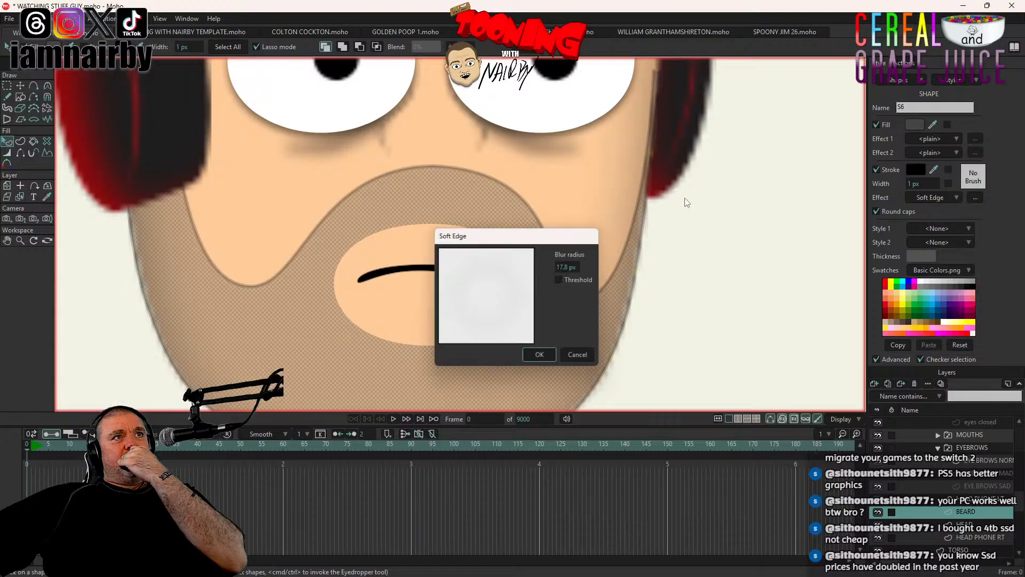
{"action": "left_click_drag", "start_coordinate": [553, 274], "coordinate": [403, 291]}
{"action": "left_click", "coordinate": [529, 355]}
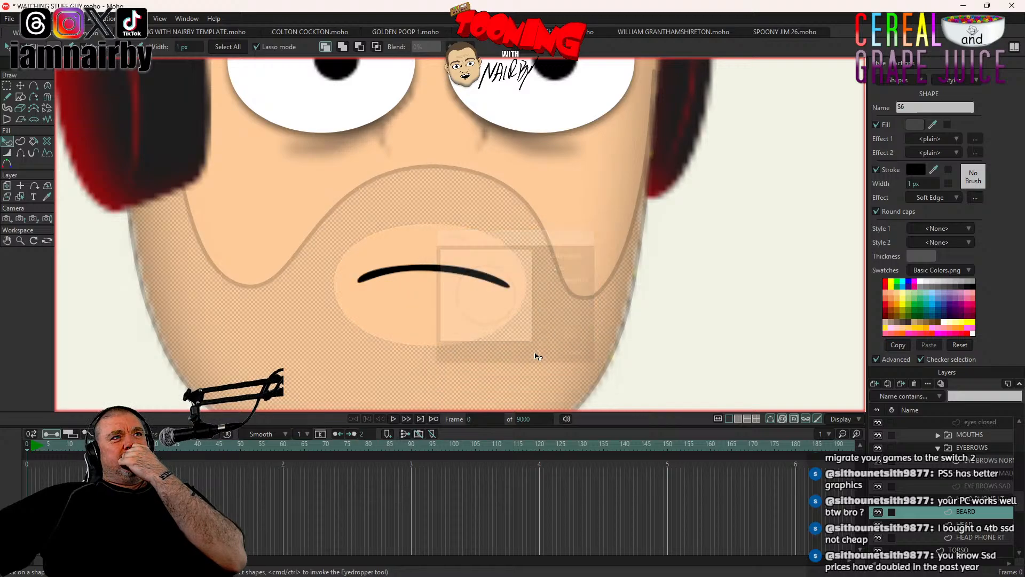
{"action": "key", "text": "ctrl+r"}
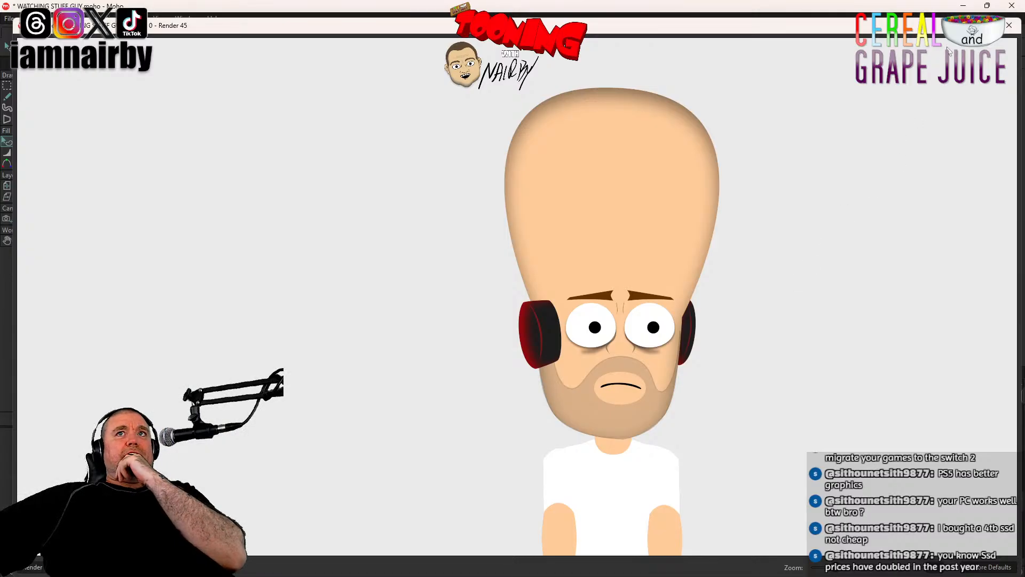
{"action": "left_click", "coordinate": [1011, 27]}
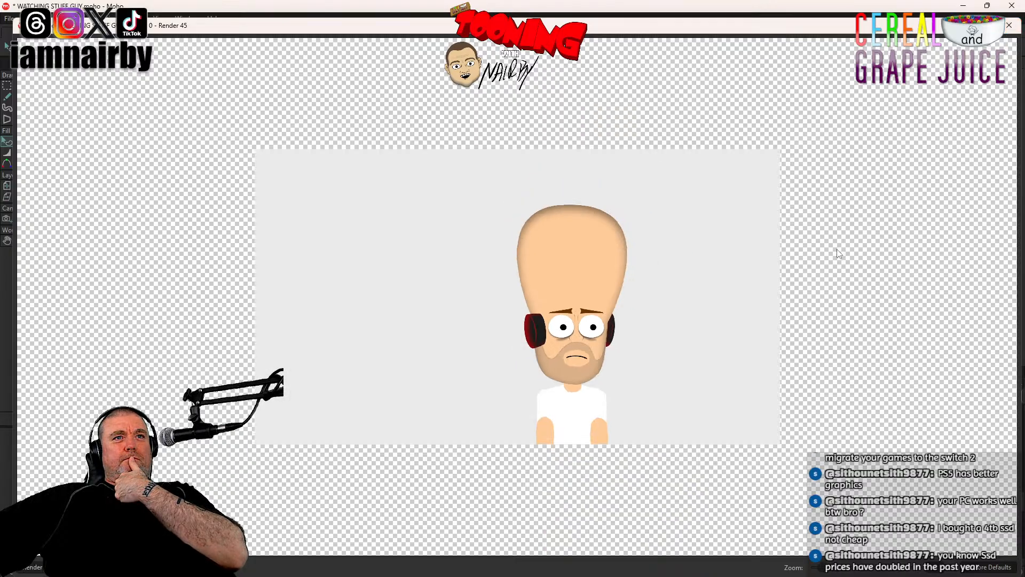
{"action": "scroll", "coordinate": [837, 249], "scroll_direction": "up", "scroll_amount": 2}
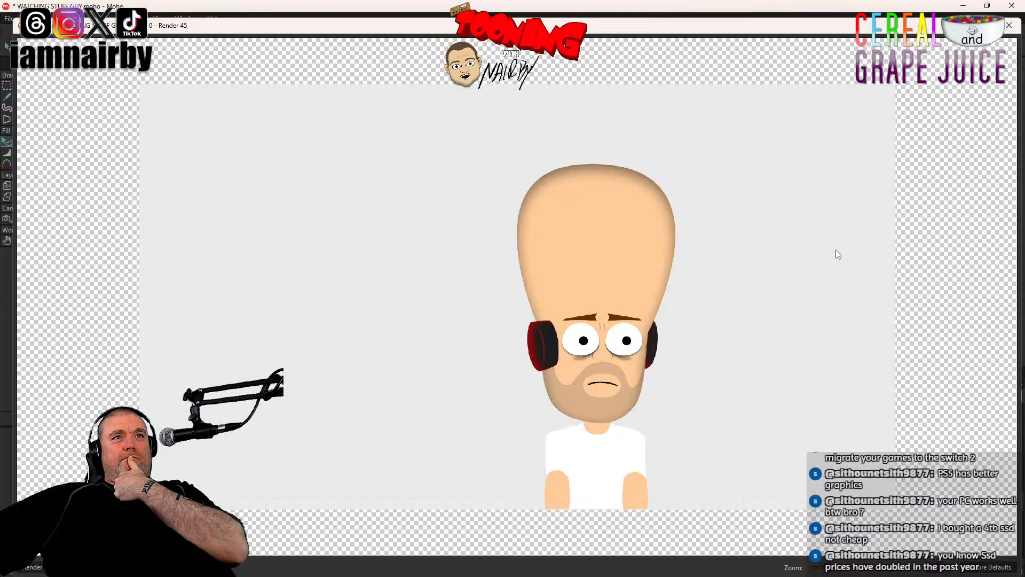
{"action": "left_click", "coordinate": [1009, 26]}
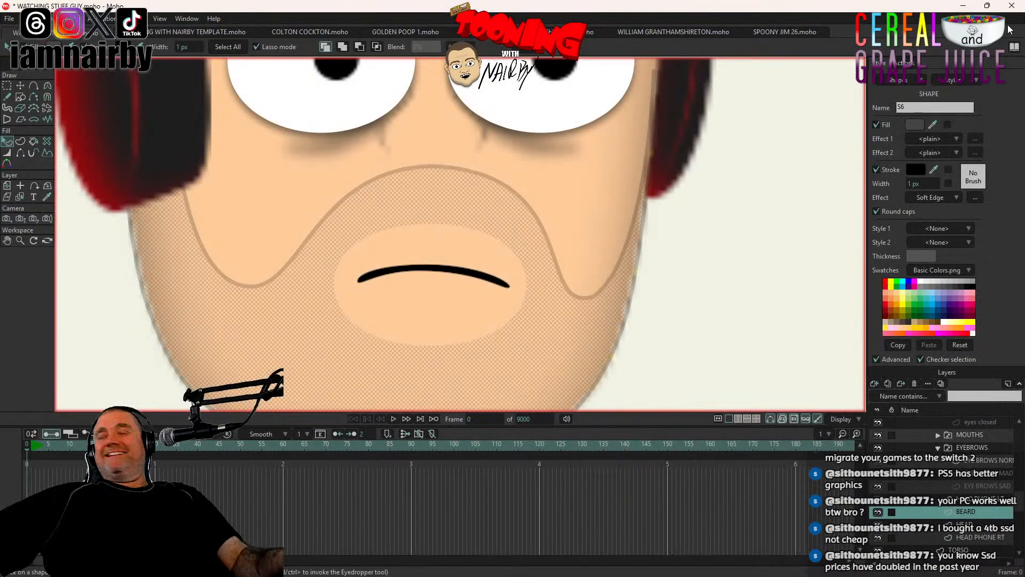
Step: Deselect everything and adjust the line width at the low points of the beard's upper outline on both cheeks
{"action": "scroll", "coordinate": [382, 202], "scroll_direction": "down", "scroll_amount": 5}
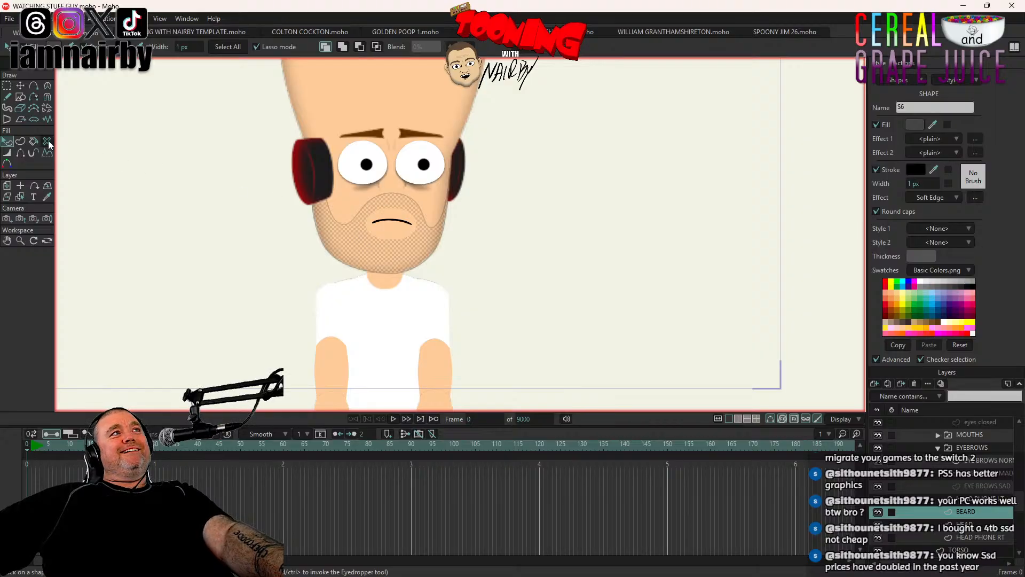
{"action": "left_click", "coordinate": [30, 18]}
{"action": "left_click", "coordinate": [58, 183]}
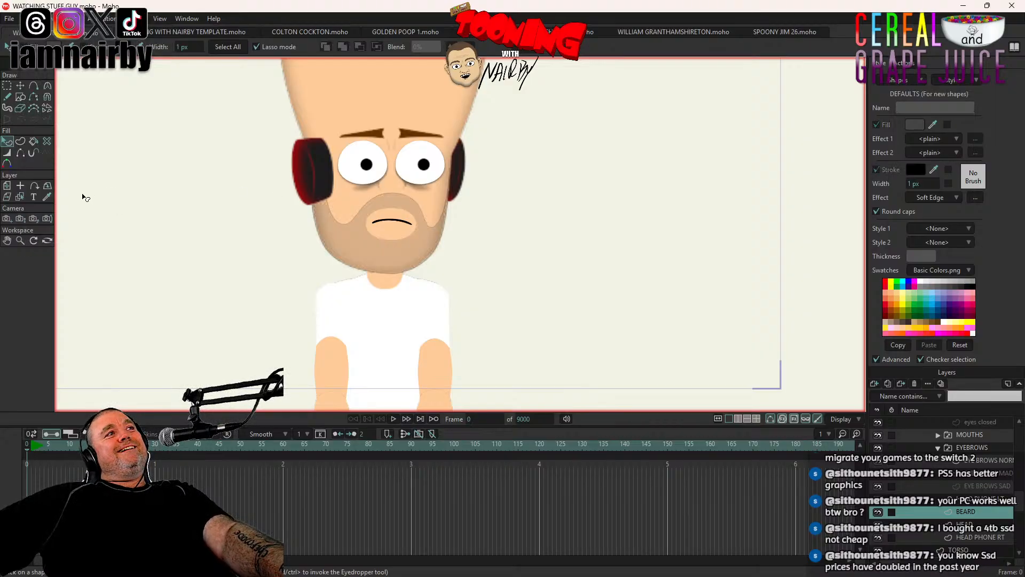
{"action": "left_click", "coordinate": [7, 152]}
{"action": "scroll", "coordinate": [368, 223], "scroll_direction": "up", "scroll_amount": 5}
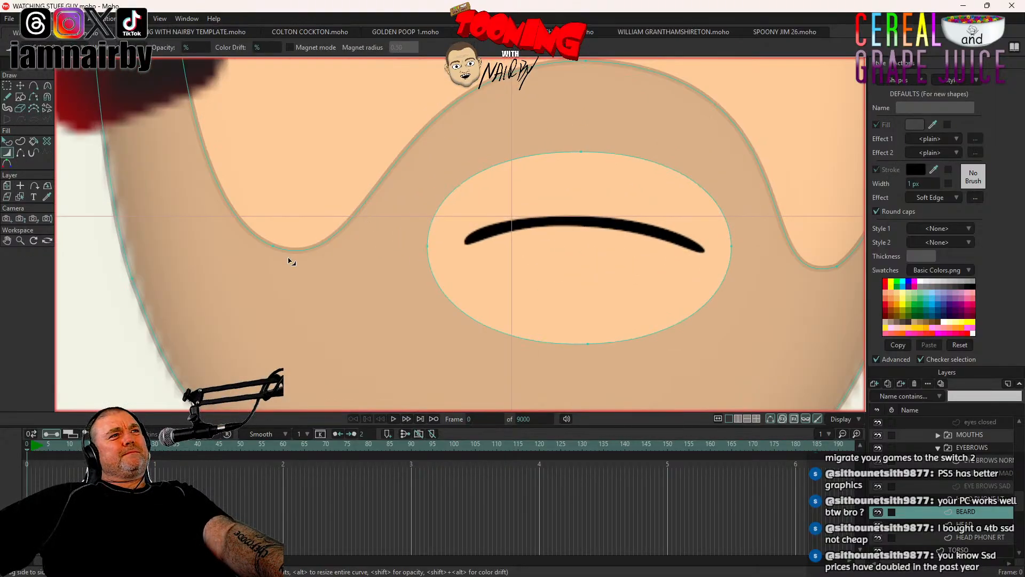
{"action": "left_click_drag", "start_coordinate": [275, 248], "coordinate": [271, 248]}
{"action": "left_click_drag", "start_coordinate": [514, 166], "coordinate": [403, 286]}
{"action": "left_click_drag", "start_coordinate": [733, 391], "coordinate": [729, 390]}
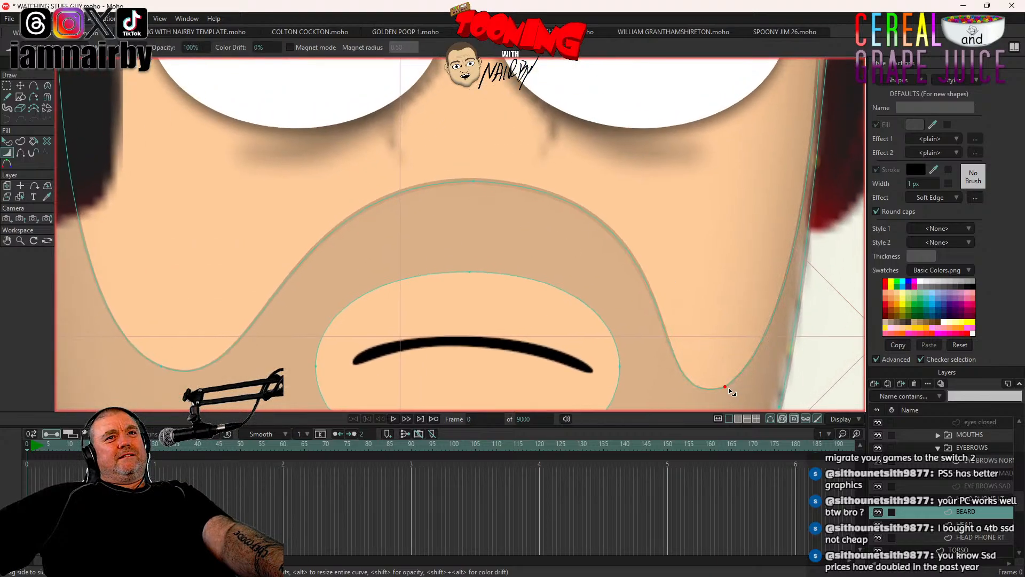
Step: Examine the beard's outline on the cheeks in render previews of the frame
{"action": "key", "text": "ctrl+r"}
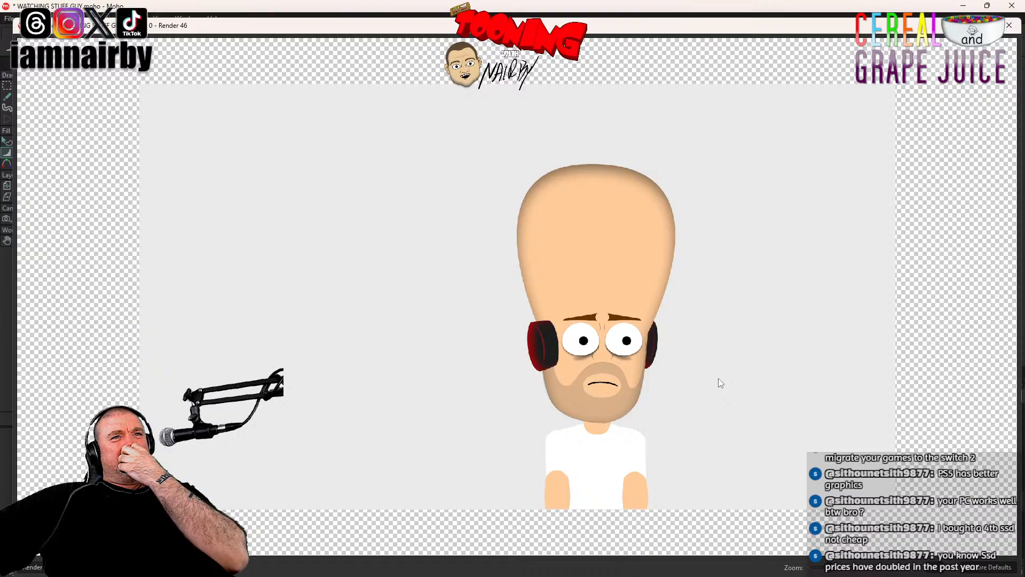
{"action": "left_click", "coordinate": [988, 567]}
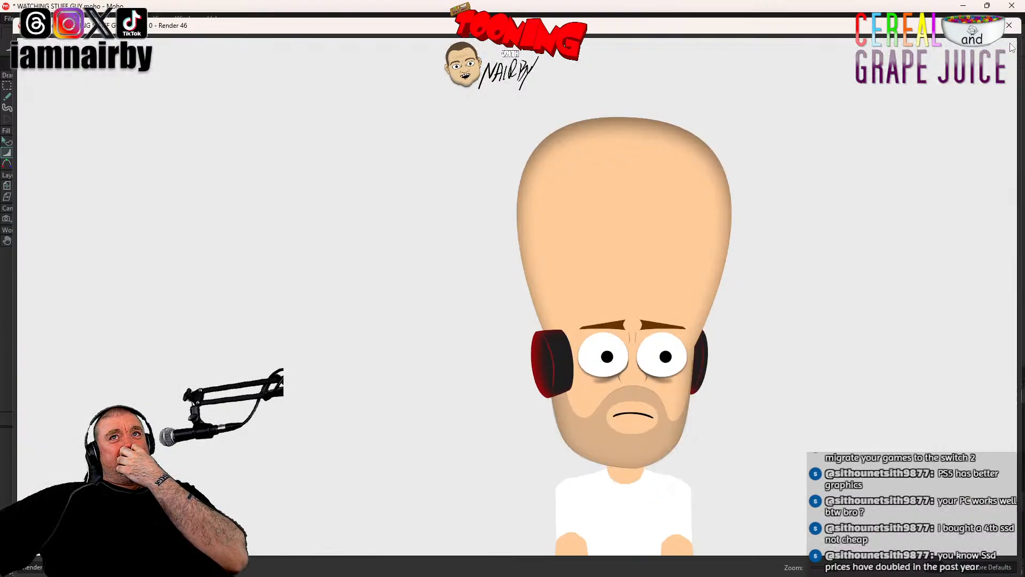
{"action": "left_click", "coordinate": [1009, 25]}
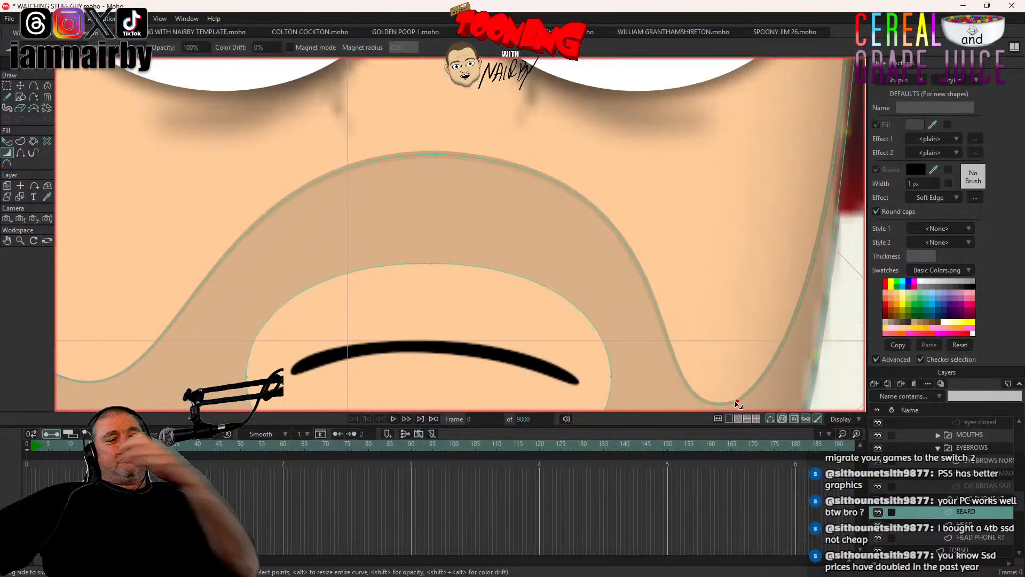
{"action": "key", "text": "ctrl+r"}
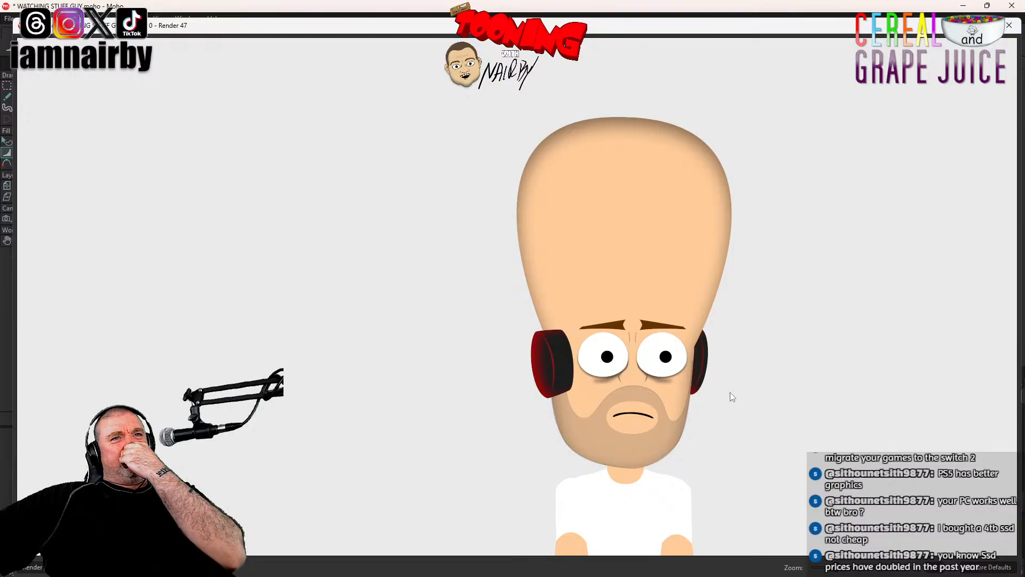
{"action": "left_click", "coordinate": [1015, 28]}
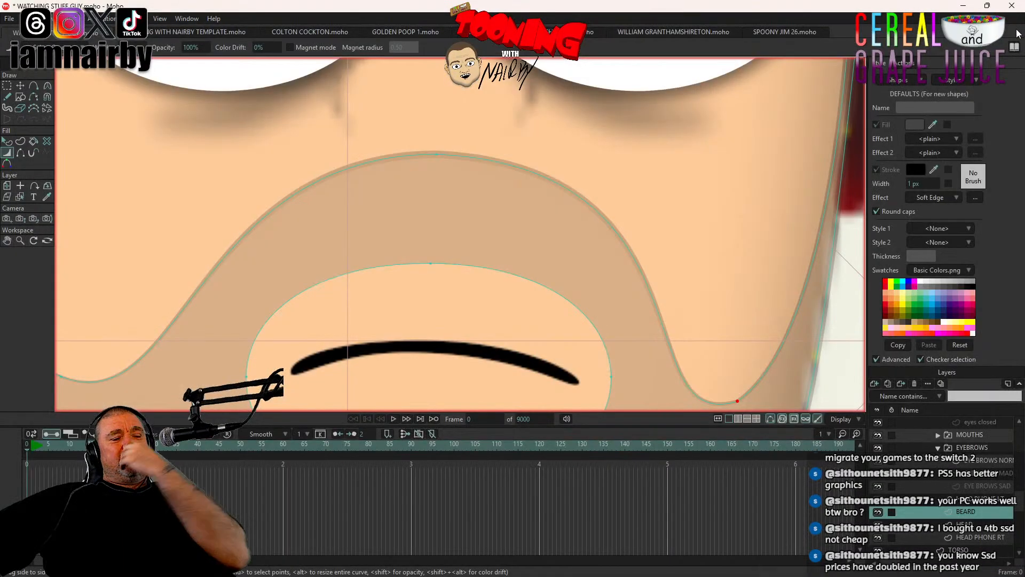
Step: Examine the head, hair and expression designs on the WATCHING STUFF GUY reference sheet and return to the character
{"action": "scroll", "coordinate": [325, 211], "scroll_direction": "down", "scroll_amount": 5}
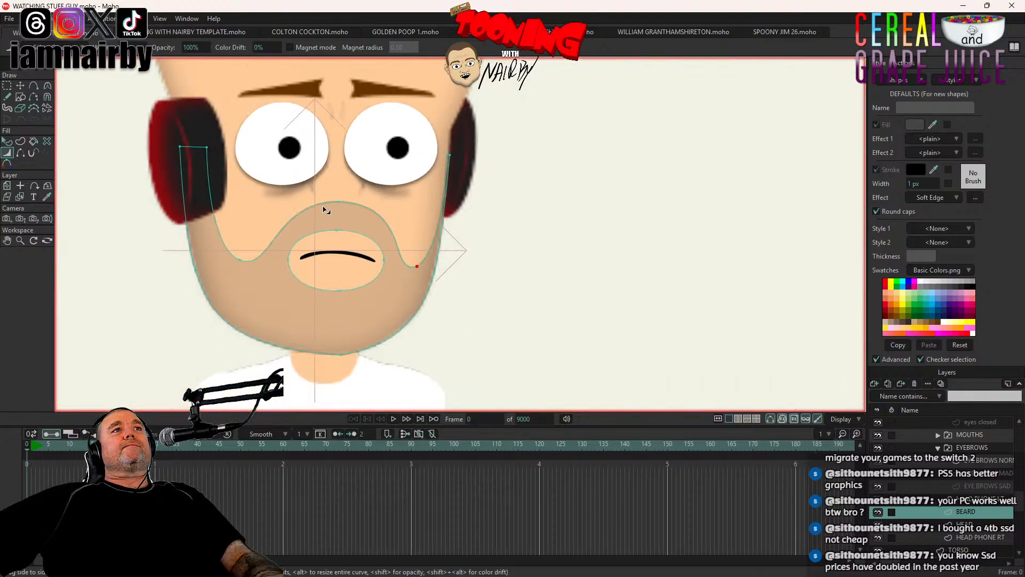
{"action": "scroll", "coordinate": [359, 176], "scroll_direction": "down", "scroll_amount": 5}
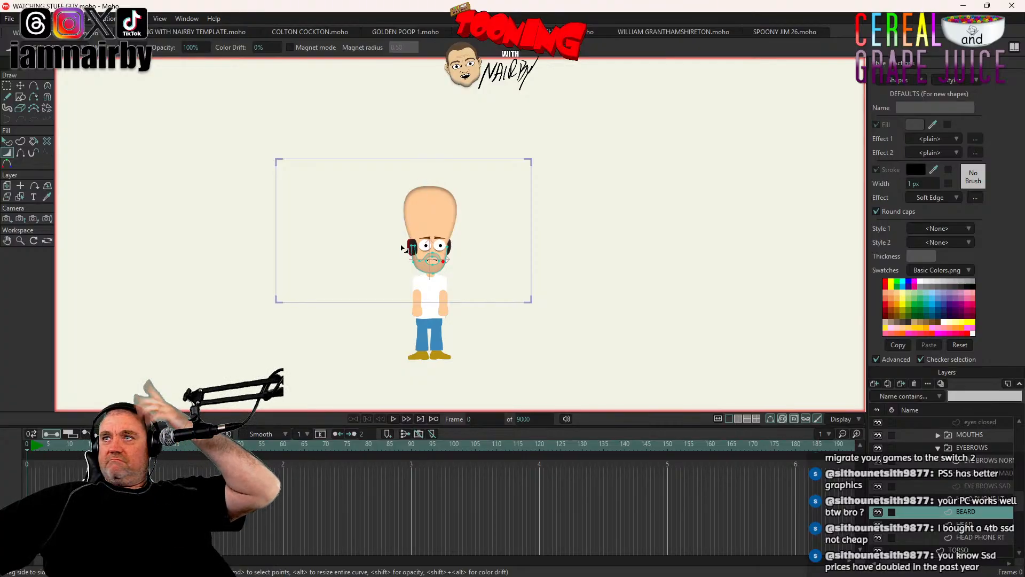
{"action": "scroll", "coordinate": [275, 268], "scroll_direction": "down", "scroll_amount": 6}
{"action": "left_click_drag", "start_coordinate": [275, 270], "coordinate": [507, 289]}
{"action": "scroll", "coordinate": [228, 242], "scroll_direction": "up", "scroll_amount": 6}
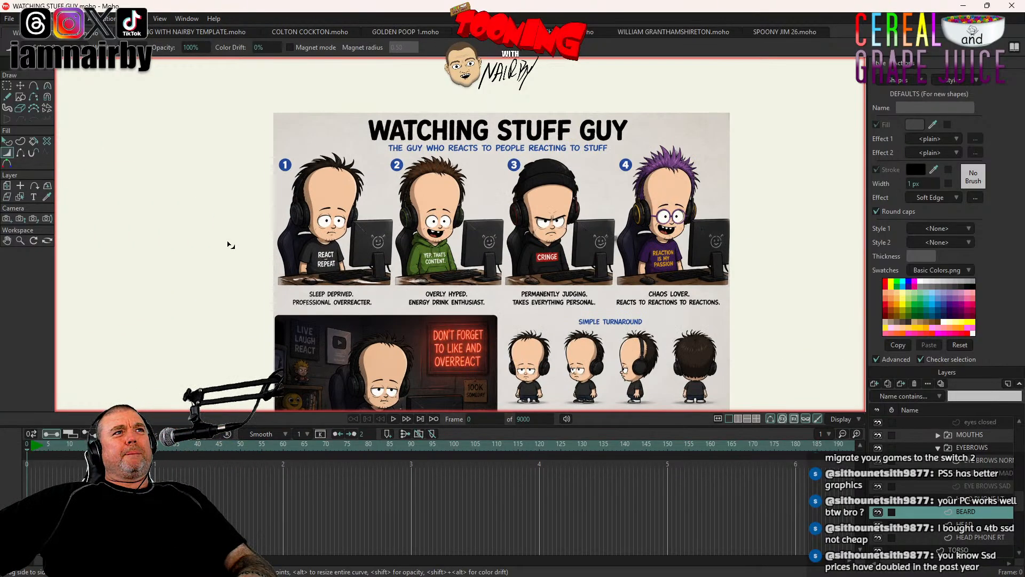
{"action": "left_click_drag", "start_coordinate": [501, 231], "coordinate": [406, 242]}
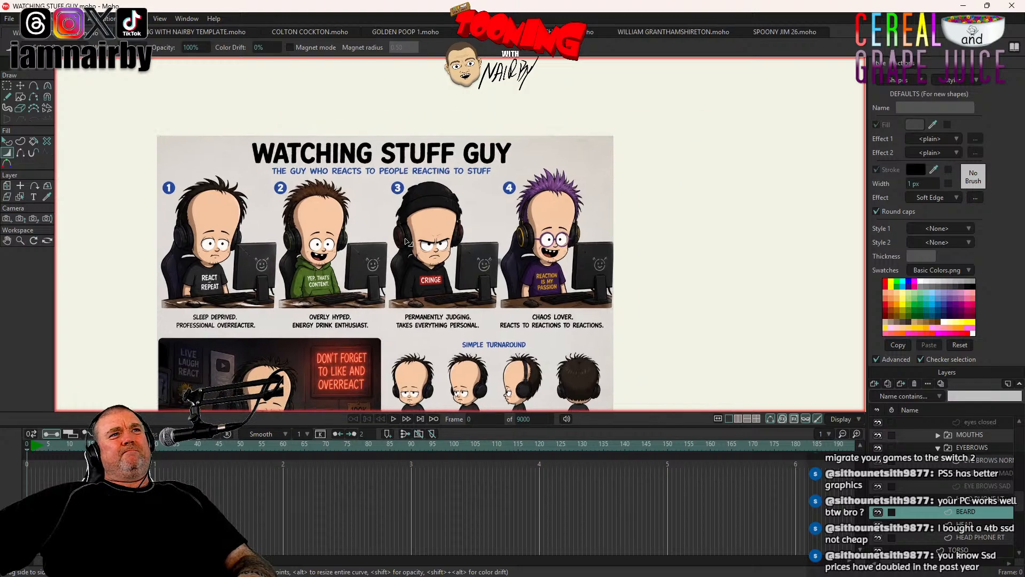
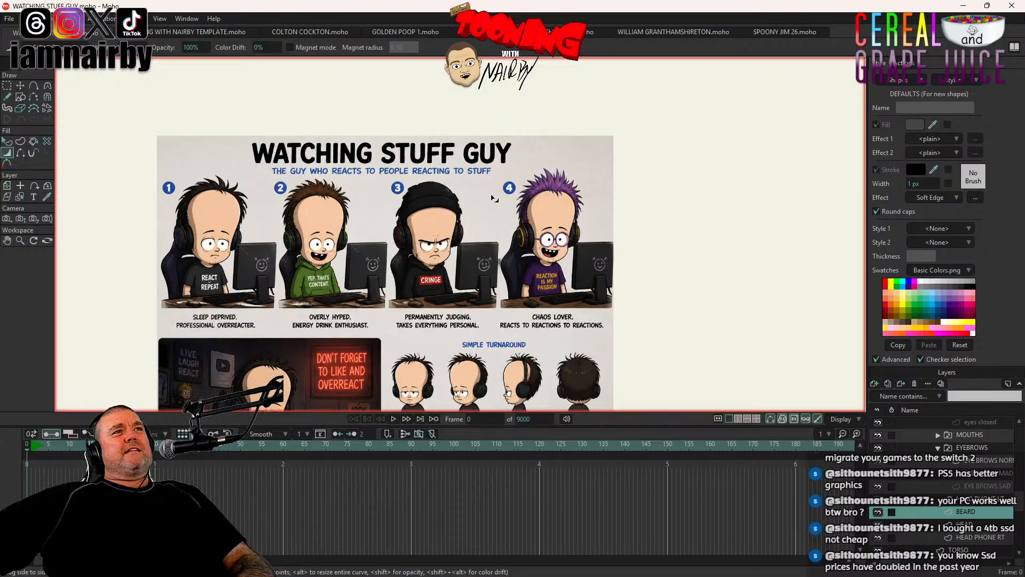
{"action": "scroll", "coordinate": [476, 214], "scroll_direction": "down", "scroll_amount": 5}
{"action": "left_click_drag", "start_coordinate": [763, 230], "coordinate": [406, 191]}
{"action": "scroll", "coordinate": [315, 252], "scroll_direction": "up", "scroll_amount": 5}
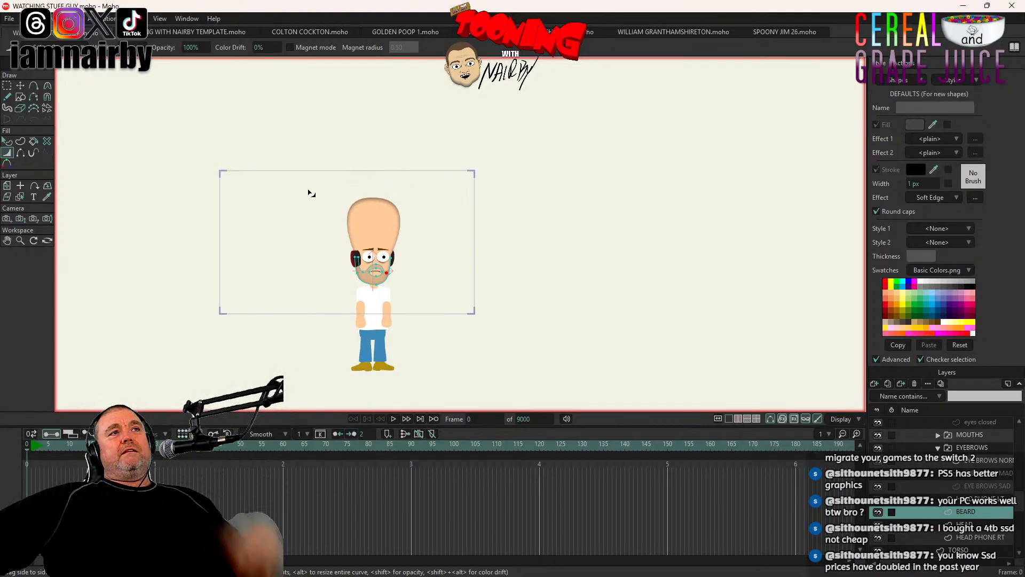
Step: Add a vector layer named HAIR between HEAD and HEAD PHONE RT and activate the Draw Shape tool
{"action": "scroll", "coordinate": [309, 194], "scroll_direction": "down", "scroll_amount": 3}
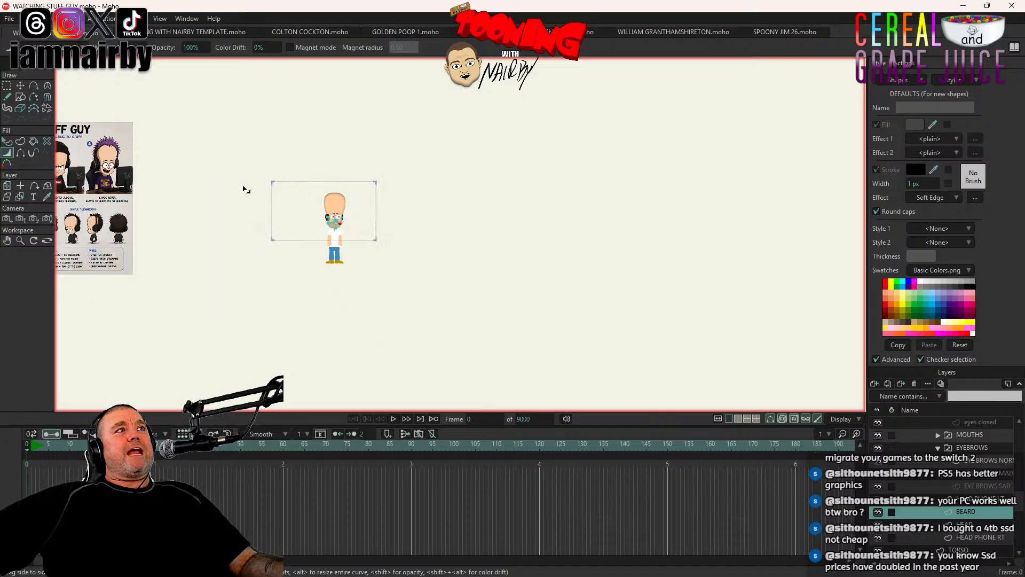
{"action": "left_click_drag", "start_coordinate": [243, 190], "coordinate": [360, 217]}
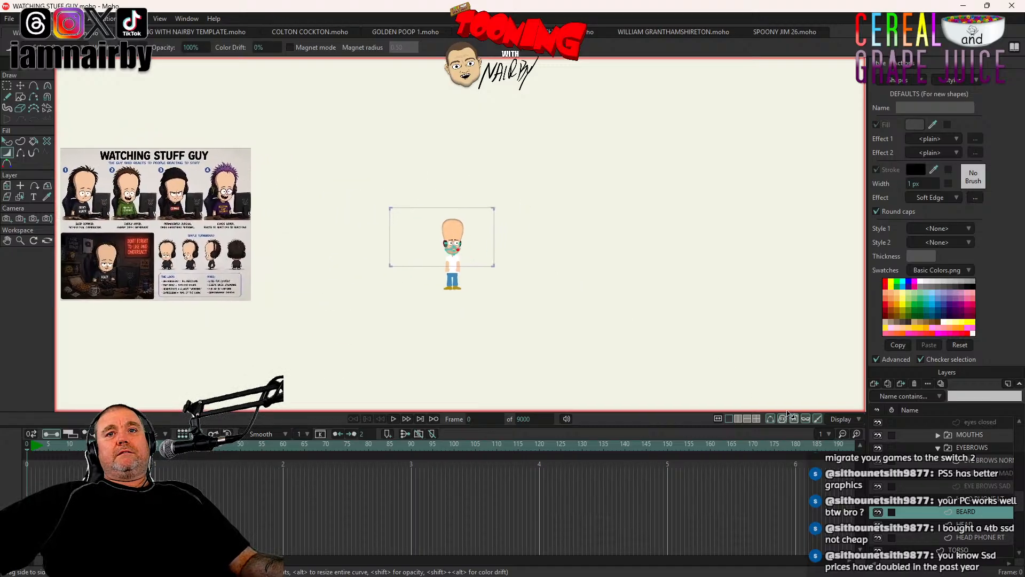
{"action": "left_click", "coordinate": [968, 526]}
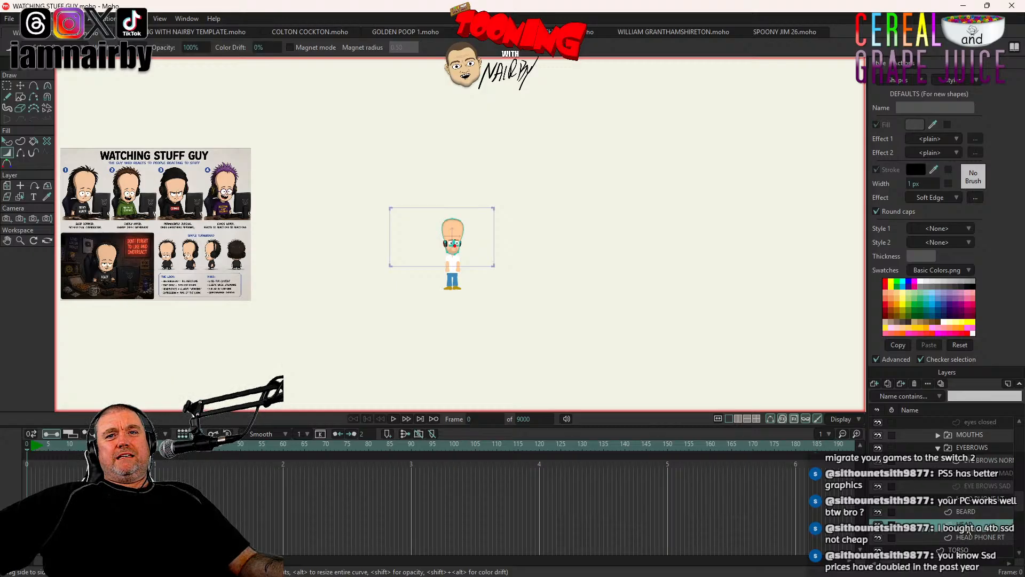
{"action": "left_click", "coordinate": [980, 538]}
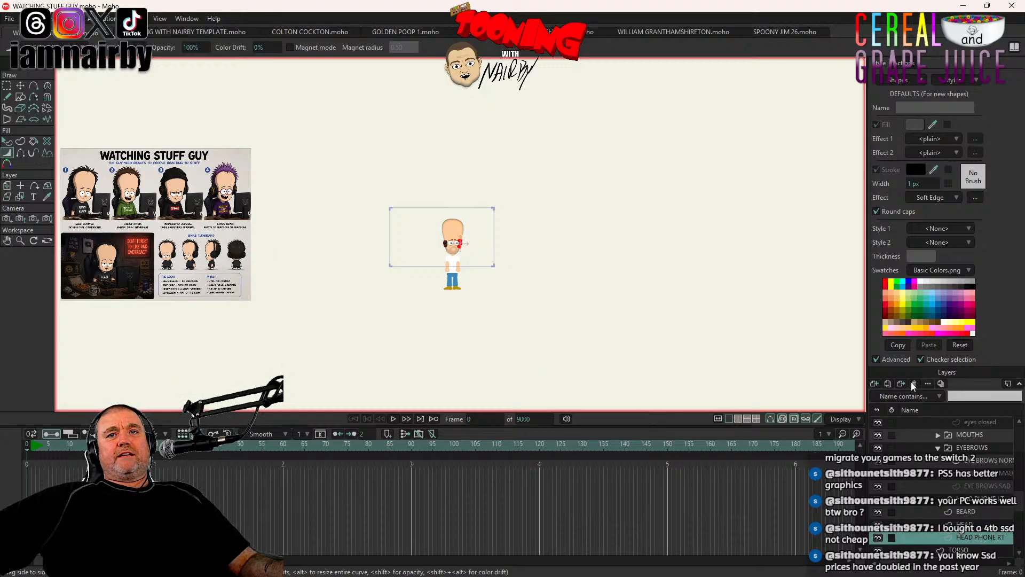
{"action": "left_click", "coordinate": [876, 384]}
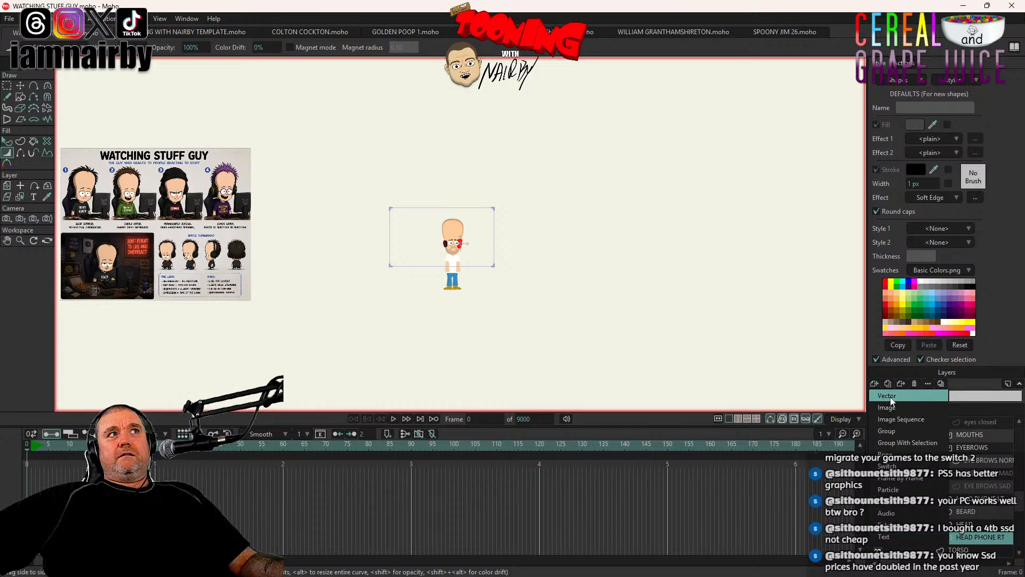
{"action": "left_click", "coordinate": [890, 396]}
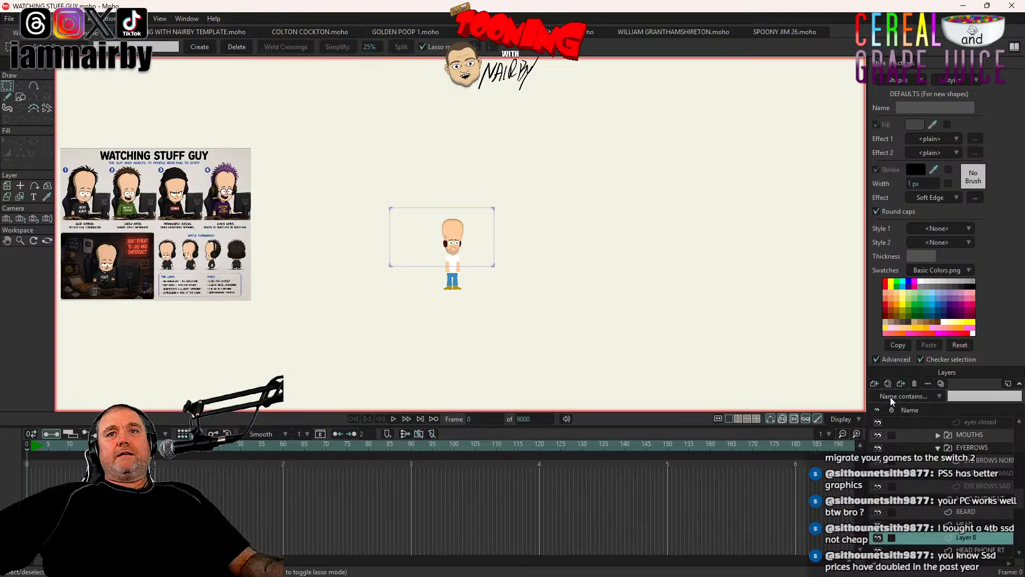
{"action": "double_click", "coordinate": [966, 535]}
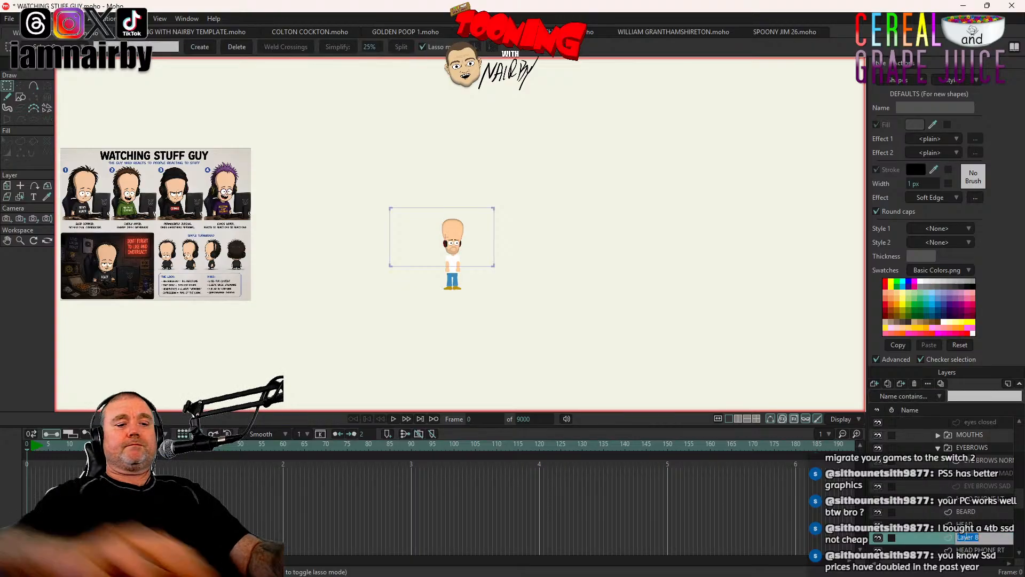
{"action": "type", "text": "HAIR"}
{"action": "key", "text": "Return"}
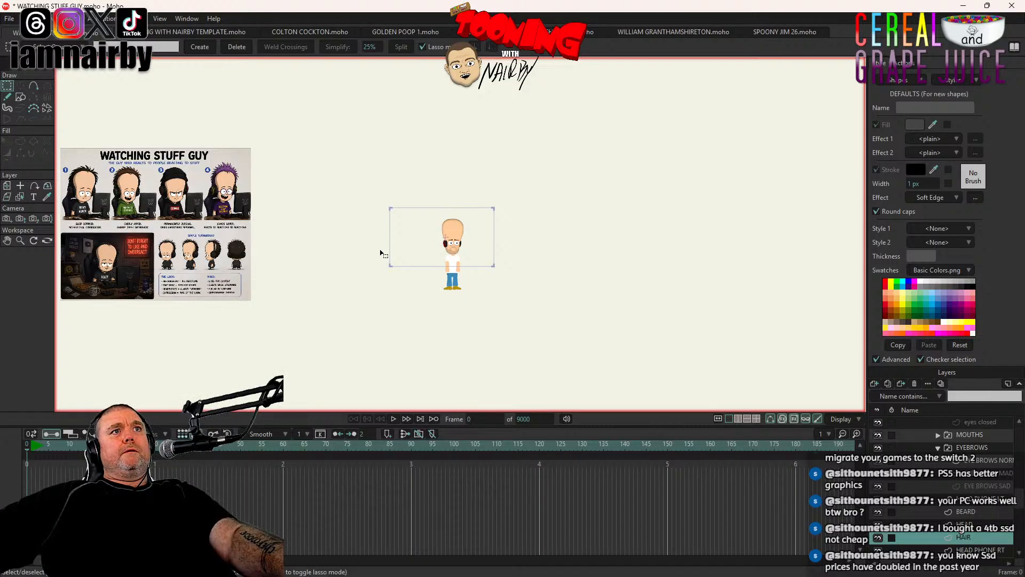
{"action": "left_click", "coordinate": [21, 99]}
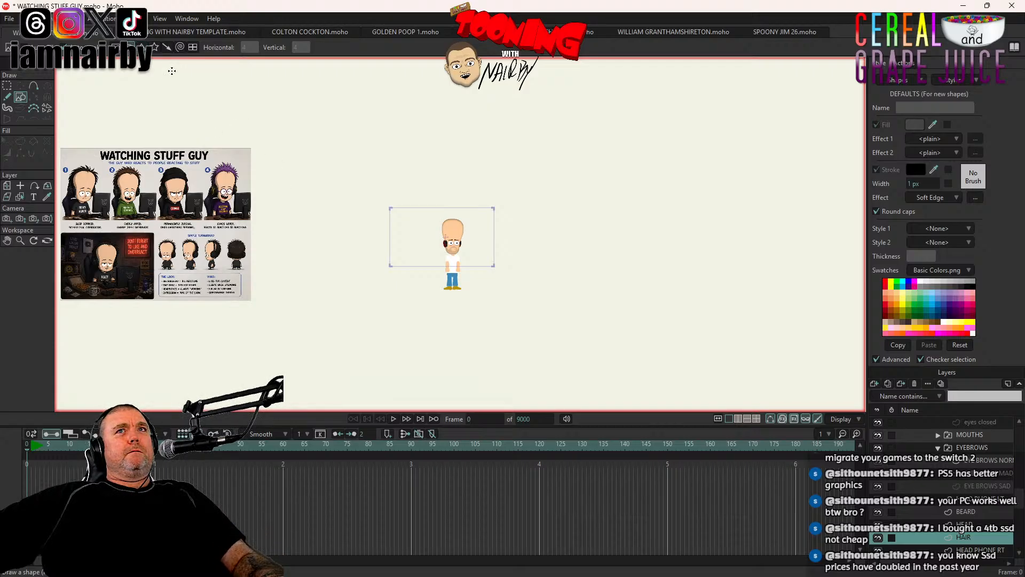
{"action": "left_click_drag", "start_coordinate": [420, 172], "coordinate": [508, 218]}
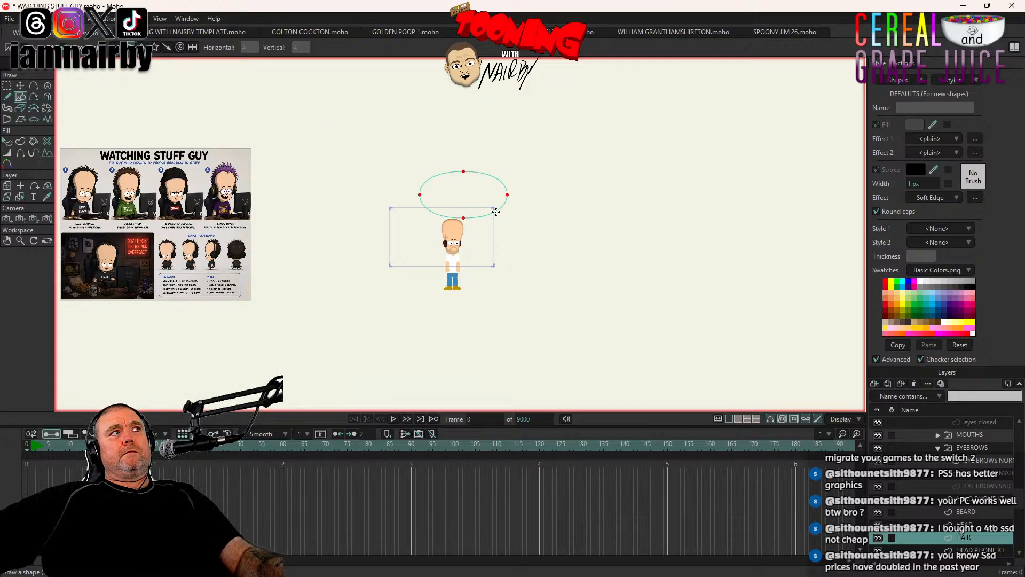
{"action": "key", "text": "ctrl+z"}
{"action": "mouse_move", "coordinate": [317, 135]}
{"action": "left_mouse_down"}
{"action": "mouse_move", "coordinate": [422, 196]}
{"action": "mouse_move", "coordinate": [377, 202]}
{"action": "mouse_move", "coordinate": [387, 201]}
{"action": "left_mouse_up"}
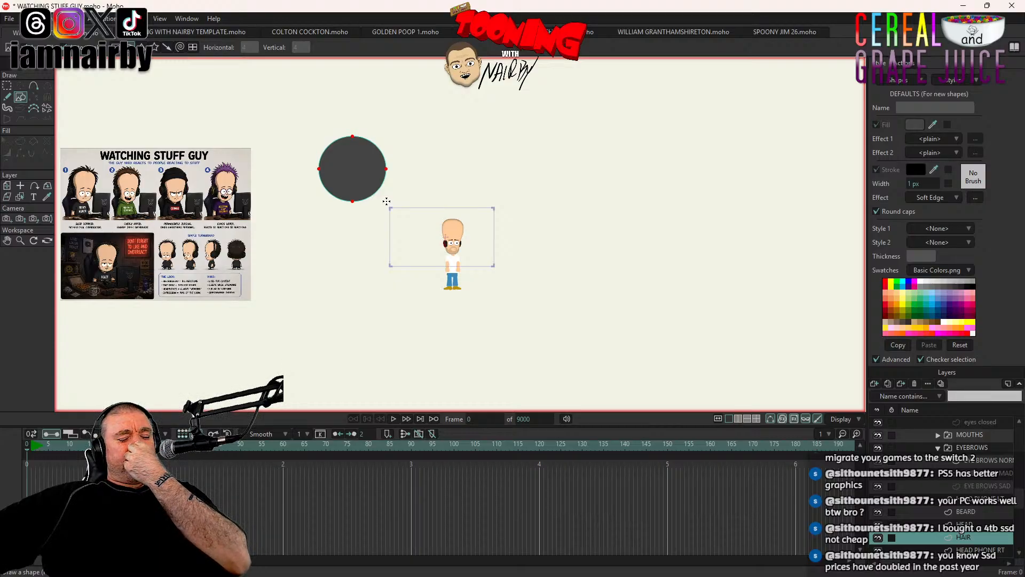
{"action": "left_click_drag", "start_coordinate": [387, 202], "coordinate": [386, 201]}
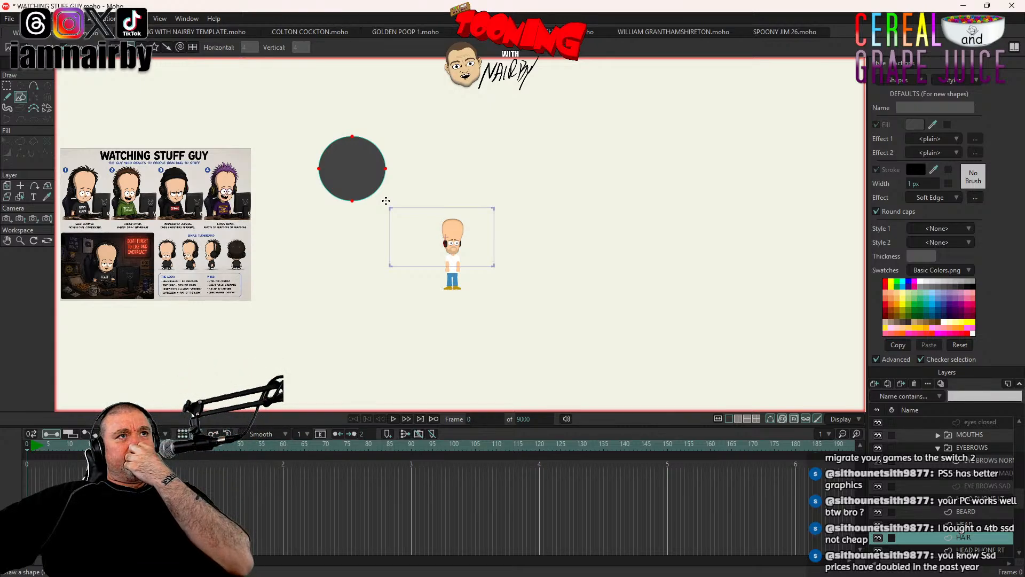
{"action": "left_click_drag", "start_coordinate": [386, 200], "coordinate": [350, 181]}
{"action": "key", "text": "ctrl+z"}
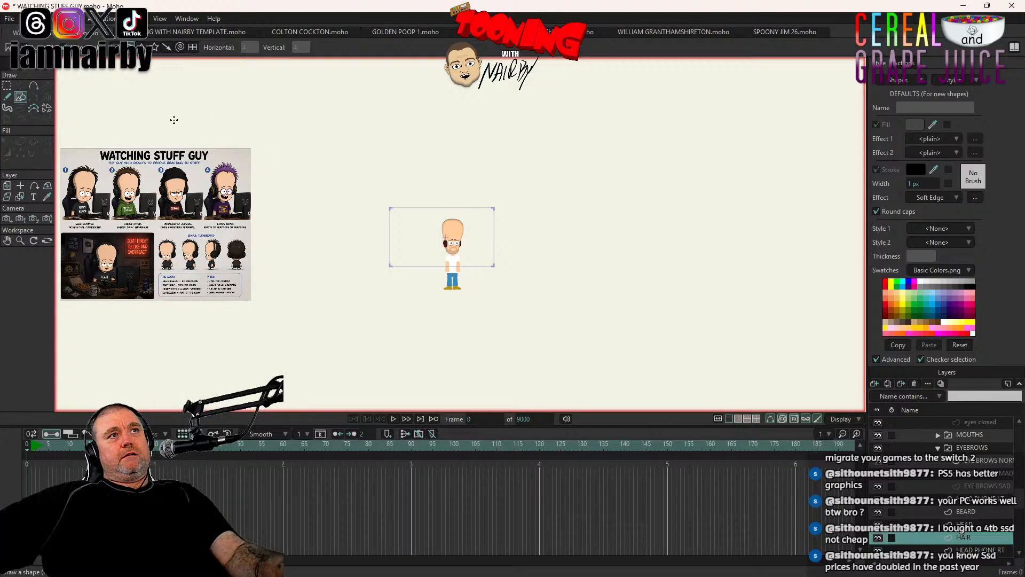
Step: Draw a rectangle behind the upper part of the head for the hair and narrow it from its left edge
{"action": "scroll", "coordinate": [446, 207], "scroll_direction": "up", "scroll_amount": 3}
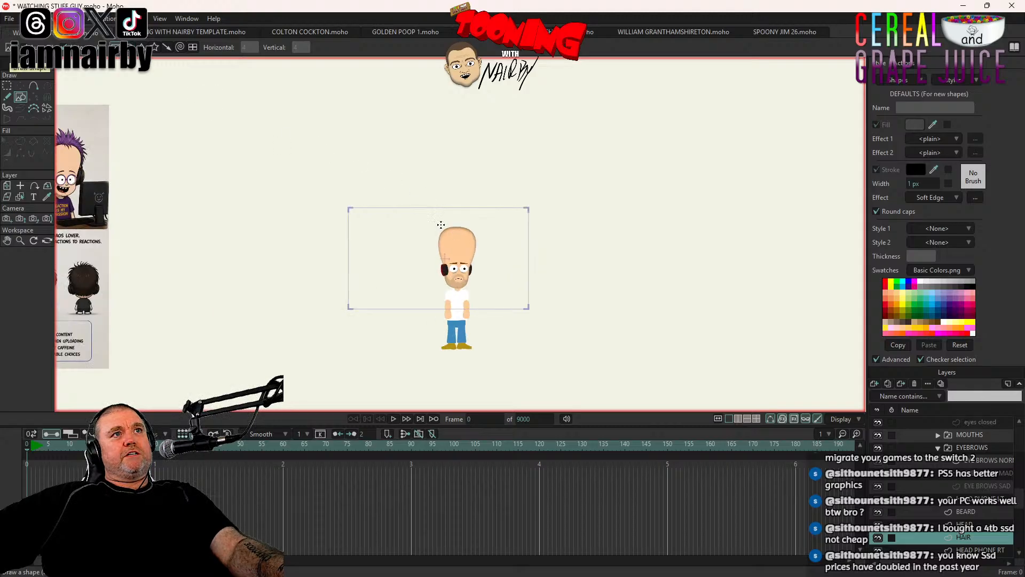
{"action": "left_click_drag", "start_coordinate": [432, 216], "coordinate": [478, 268]}
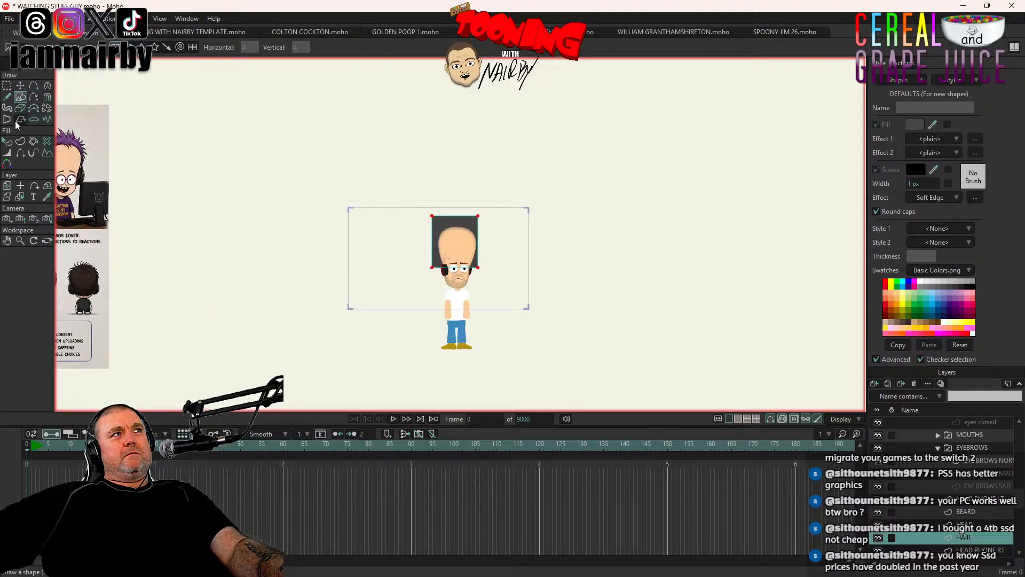
{"action": "left_click", "coordinate": [20, 86]}
{"action": "scroll", "coordinate": [433, 230], "scroll_direction": "up", "scroll_amount": 2}
{"action": "scroll", "coordinate": [465, 246], "scroll_direction": "up", "scroll_amount": 1}
{"action": "left_click_drag", "start_coordinate": [469, 218], "coordinate": [472, 222]}
{"action": "scroll", "coordinate": [471, 224], "scroll_direction": "up", "scroll_amount": 4}
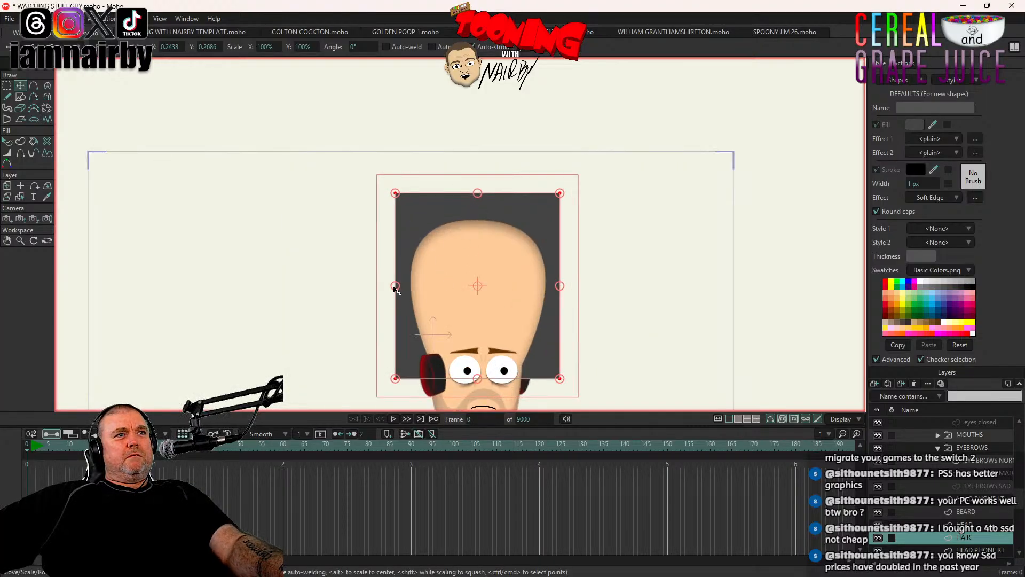
{"action": "left_click_drag", "start_coordinate": [396, 287], "coordinate": [408, 287]}
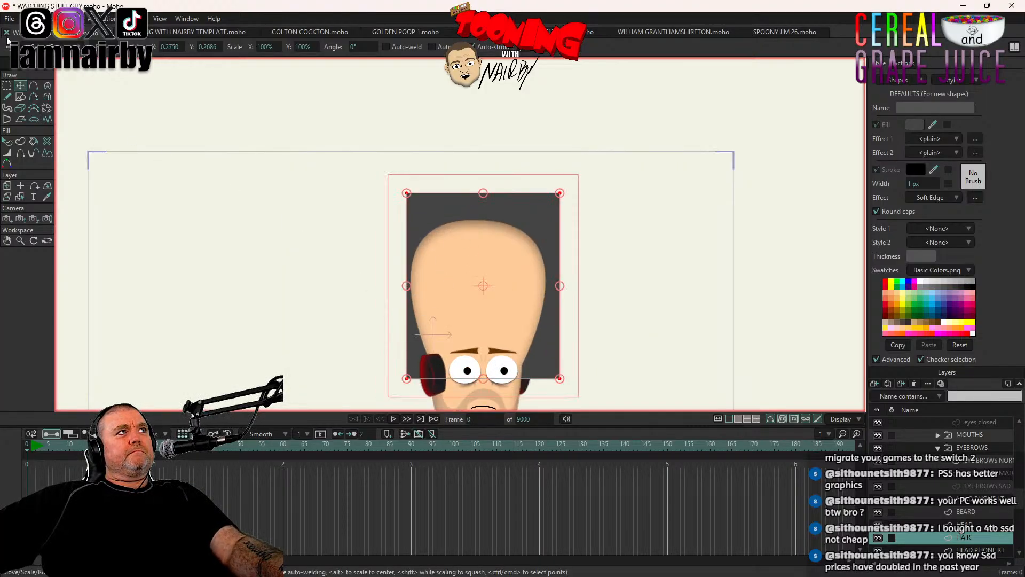
Step: Deselect the rectangle's points and move its two lower corners inward onto the headphone cups on either side of the face
{"action": "left_click", "coordinate": [27, 18]}
{"action": "left_click", "coordinate": [49, 181]}
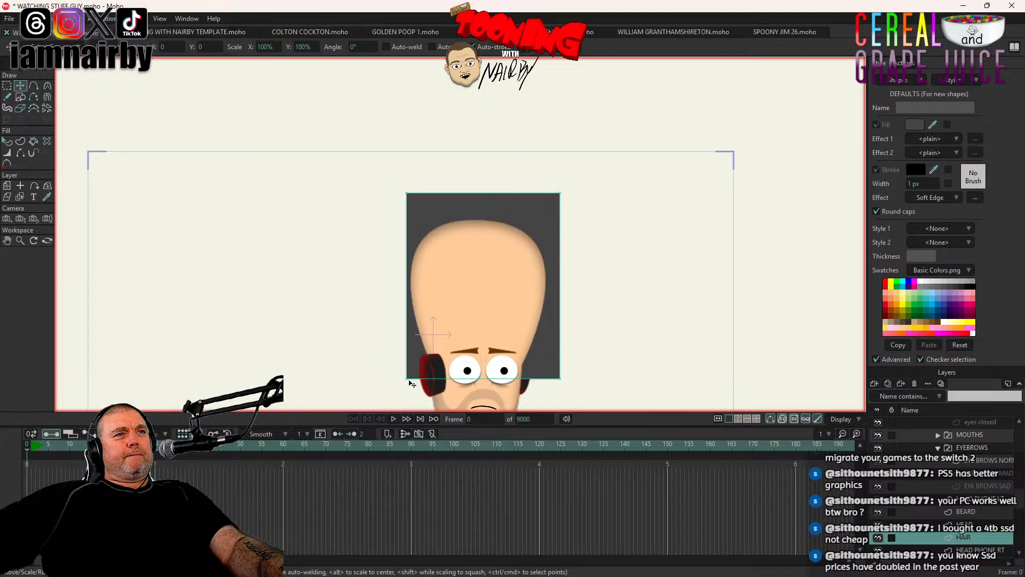
{"action": "left_click_drag", "start_coordinate": [407, 378], "coordinate": [429, 360]}
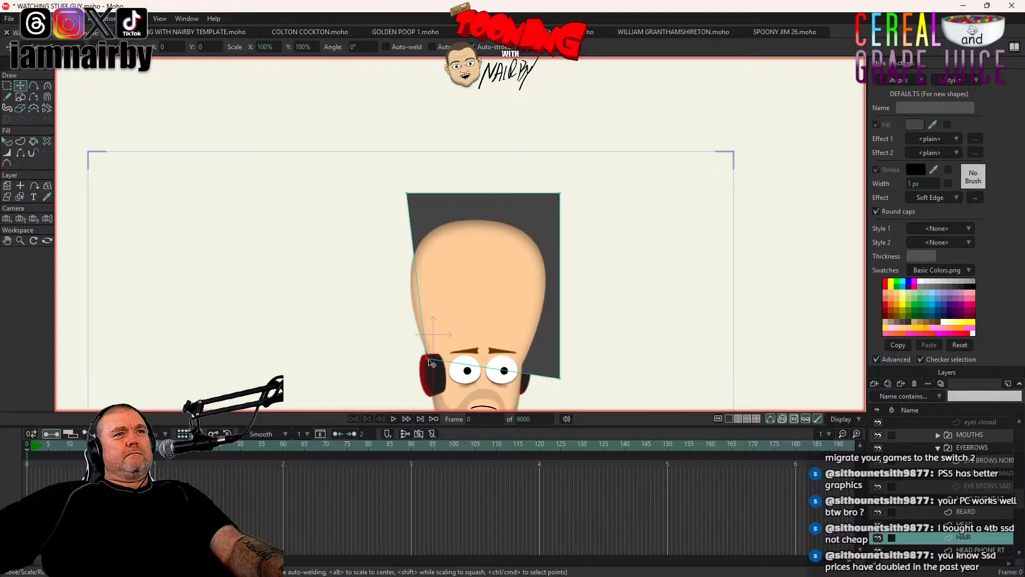
{"action": "left_click_drag", "start_coordinate": [452, 373], "coordinate": [436, 210]}
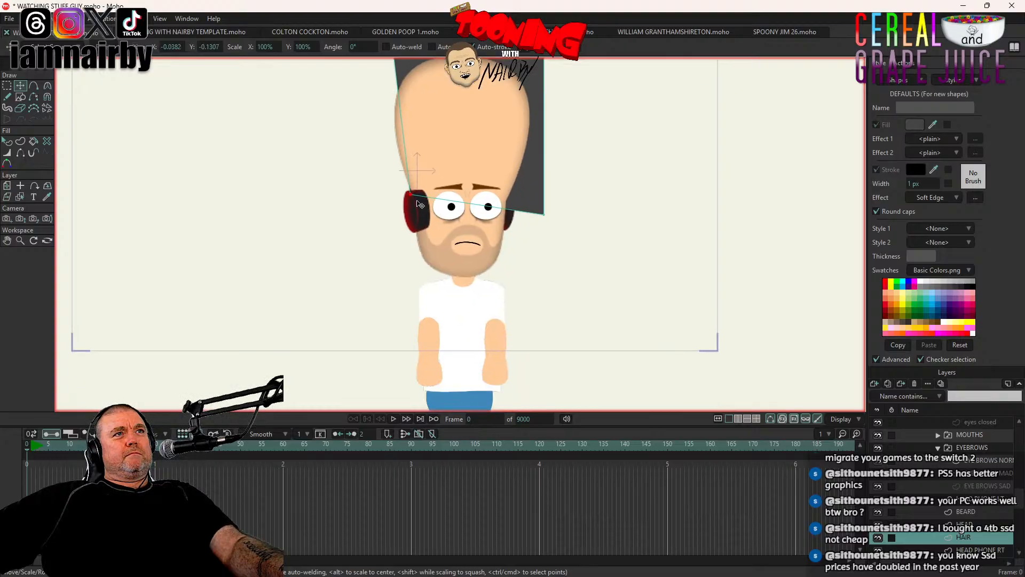
{"action": "left_click_drag", "start_coordinate": [415, 199], "coordinate": [422, 213]}
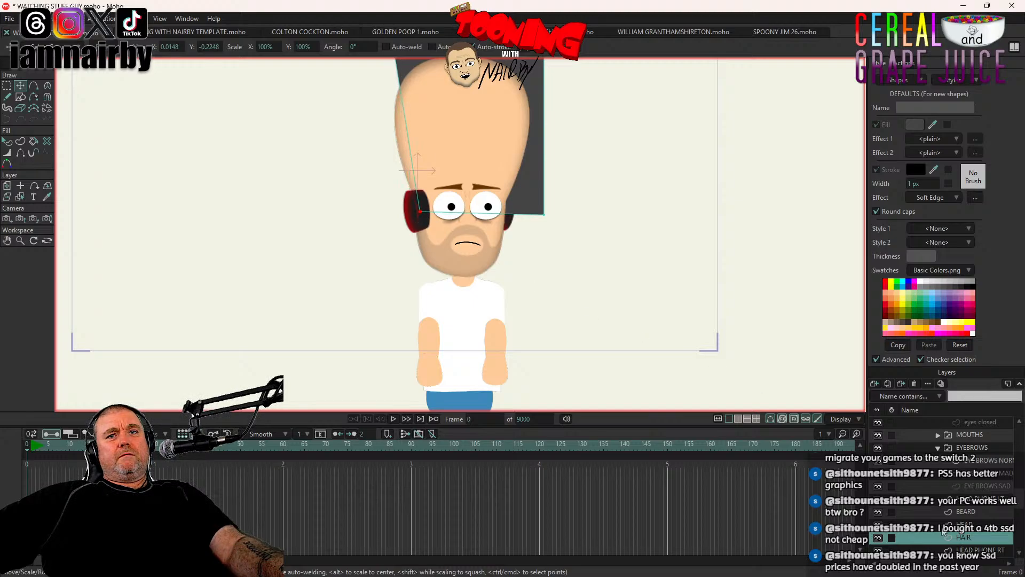
{"action": "left_click_drag", "start_coordinate": [523, 213], "coordinate": [509, 211]}
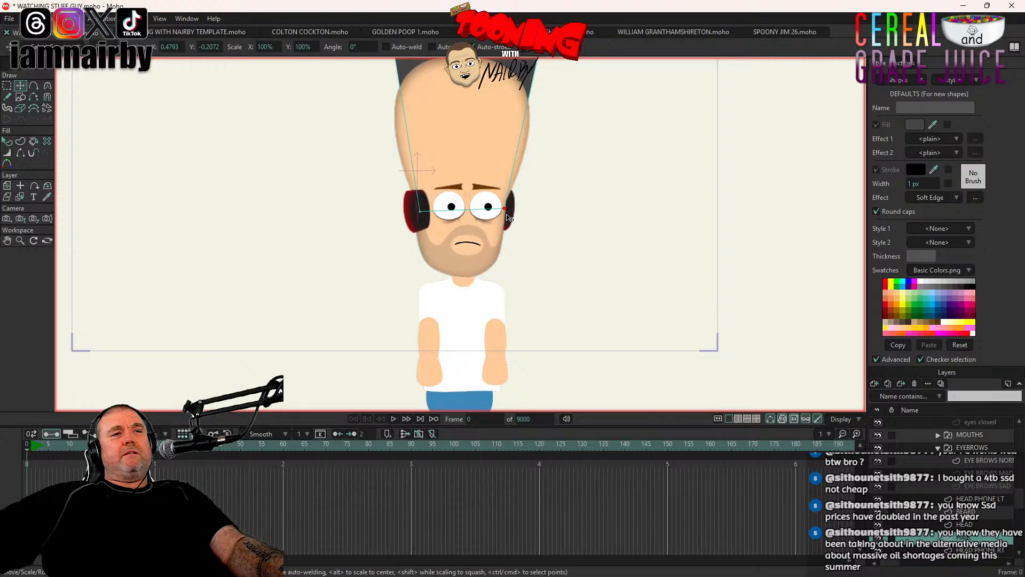
Step: Move the hair shape's two upper corners to the height of the top of the head, just outside its rounded corners
{"action": "left_click_drag", "start_coordinate": [464, 138], "coordinate": [475, 242]}
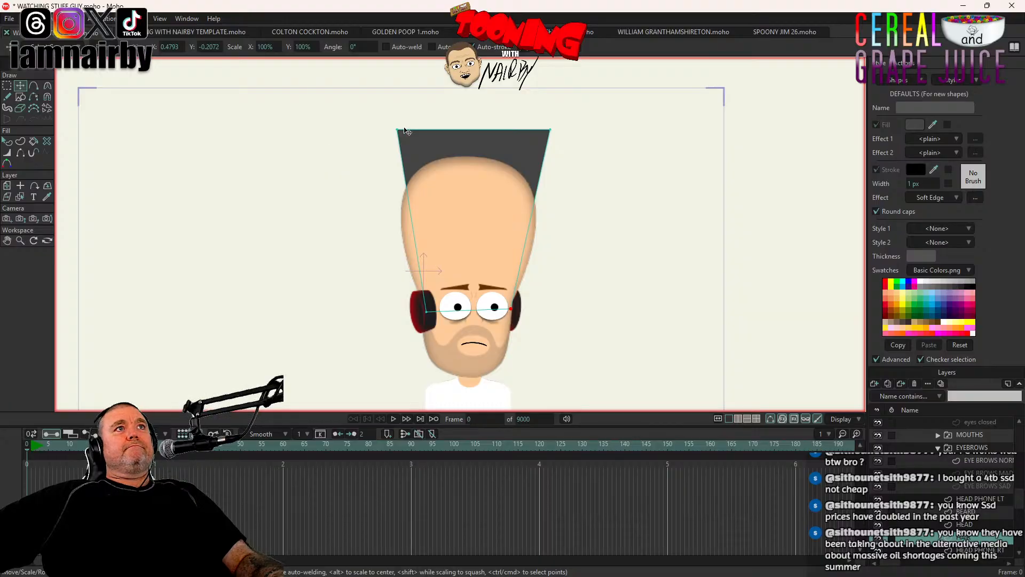
{"action": "left_click_drag", "start_coordinate": [397, 130], "coordinate": [410, 273]}
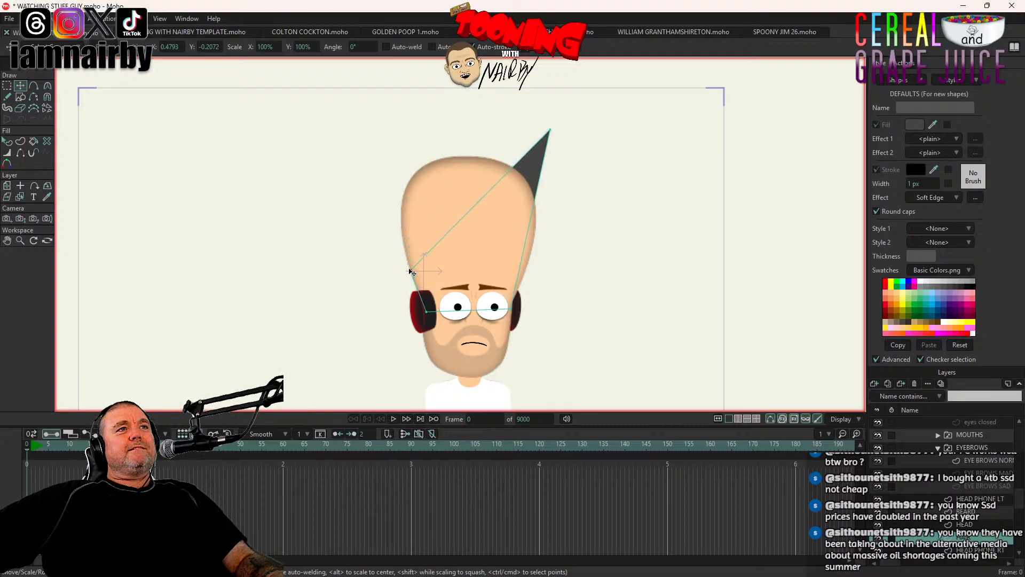
{"action": "left_click_drag", "start_coordinate": [550, 130], "coordinate": [531, 263]}
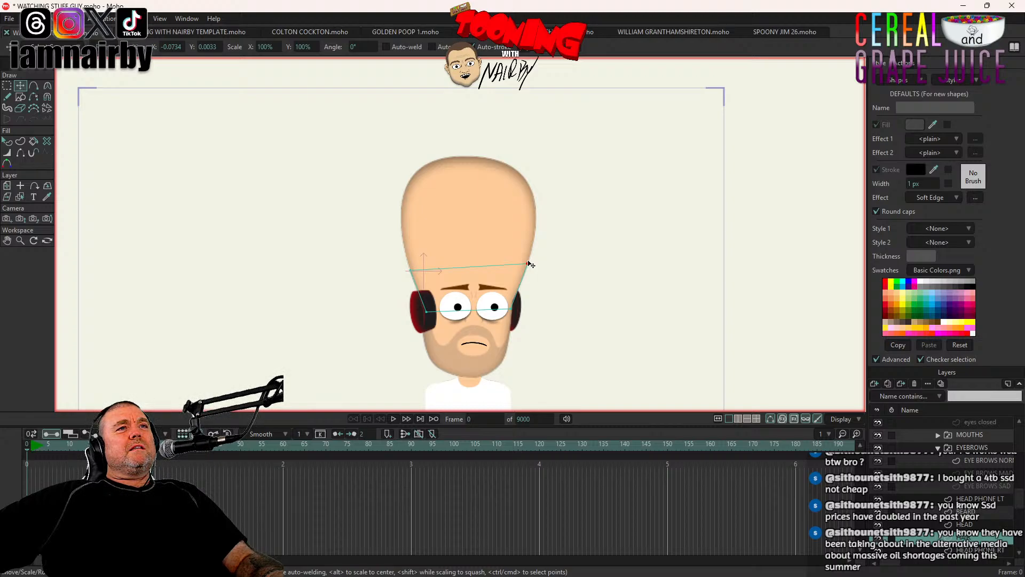
{"action": "left_click_drag", "start_coordinate": [531, 264], "coordinate": [534, 160]}
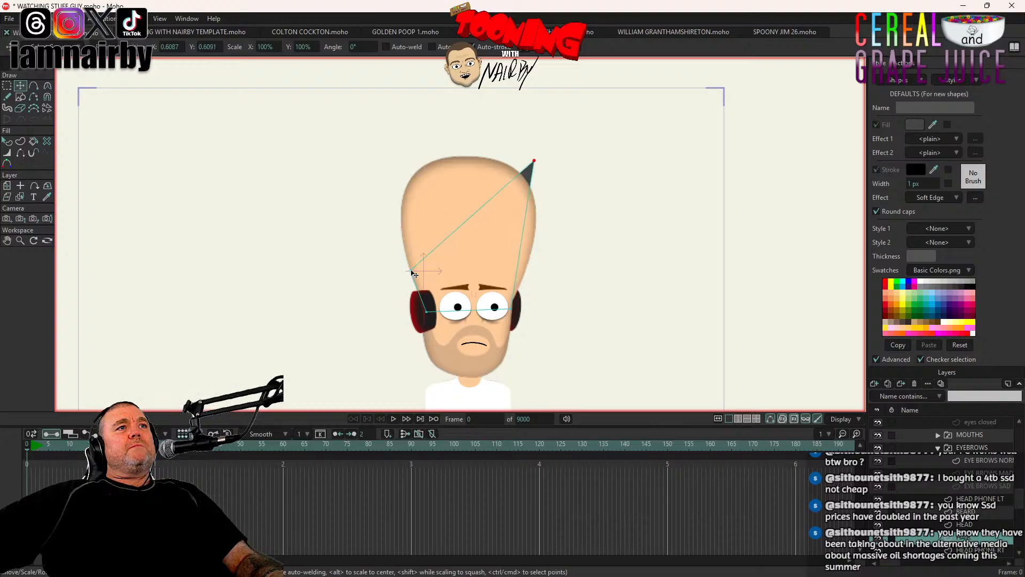
{"action": "left_click_drag", "start_coordinate": [414, 274], "coordinate": [388, 166]}
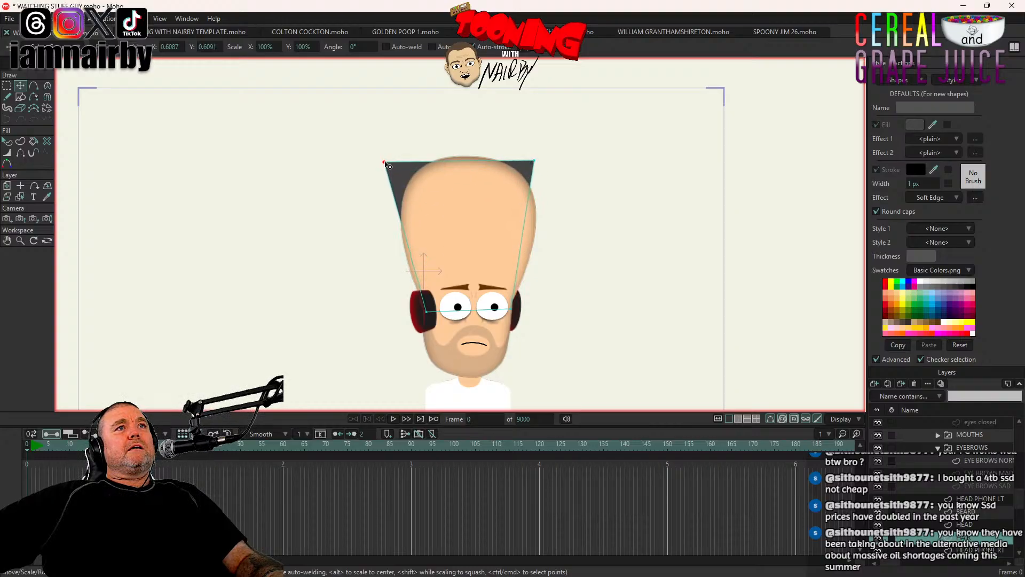
Step: Add several points along the top edge and both side edges of the hair shape for reshaping its outline
{"action": "left_click", "coordinate": [34, 86]}
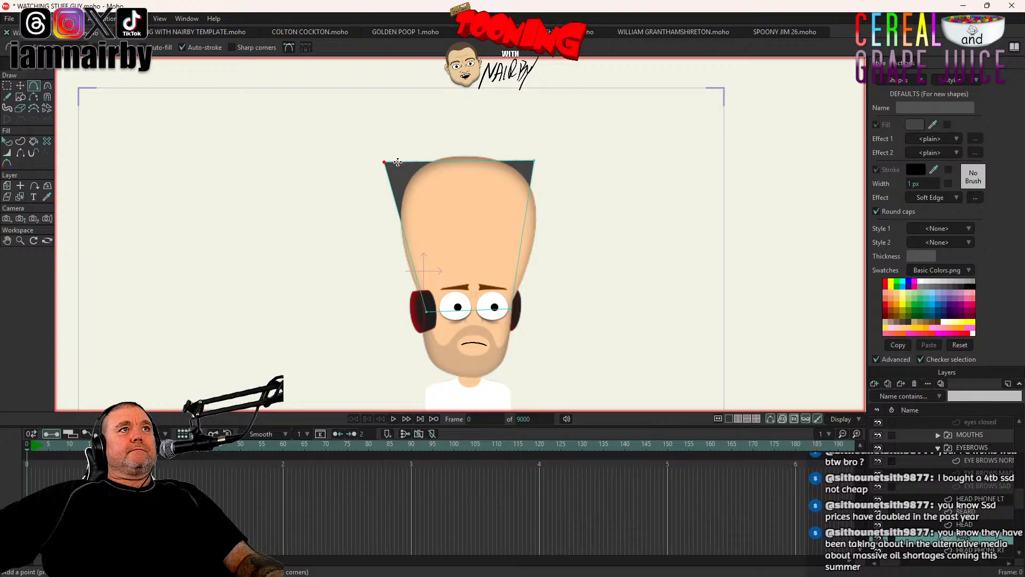
{"action": "left_click_drag", "start_coordinate": [398, 161], "coordinate": [519, 160]}
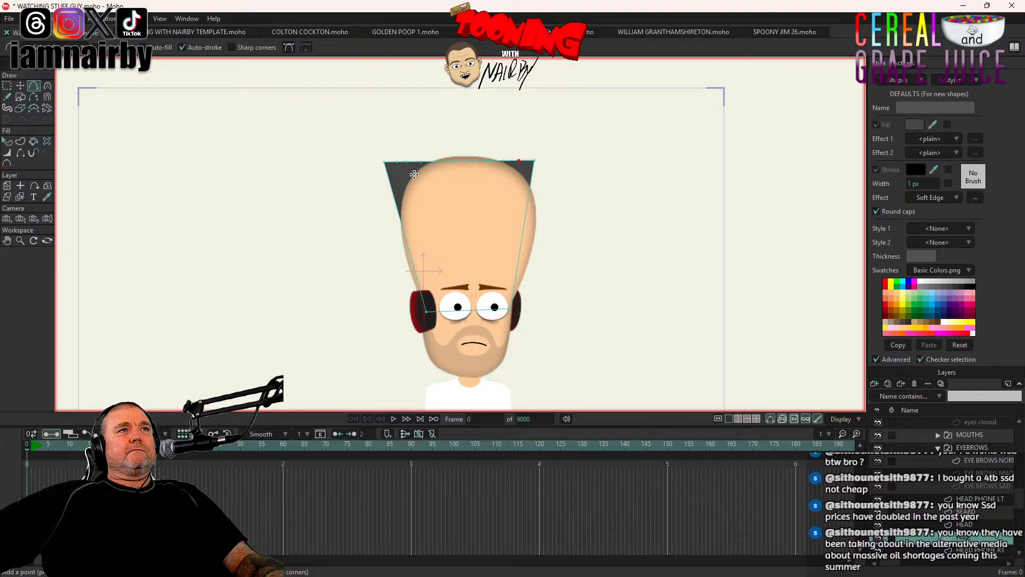
{"action": "left_click", "coordinate": [393, 191]}
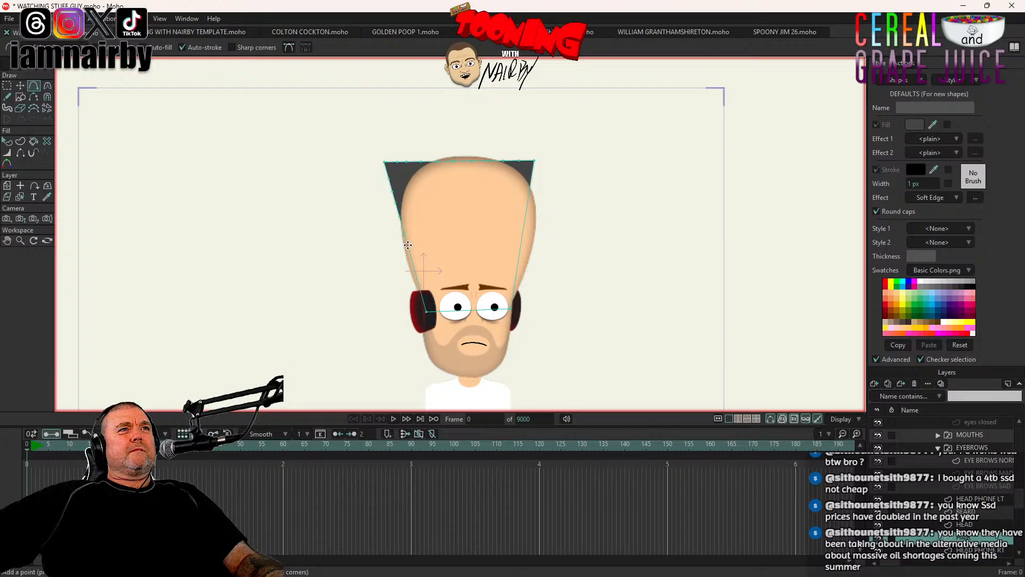
{"action": "left_click", "coordinate": [413, 261]}
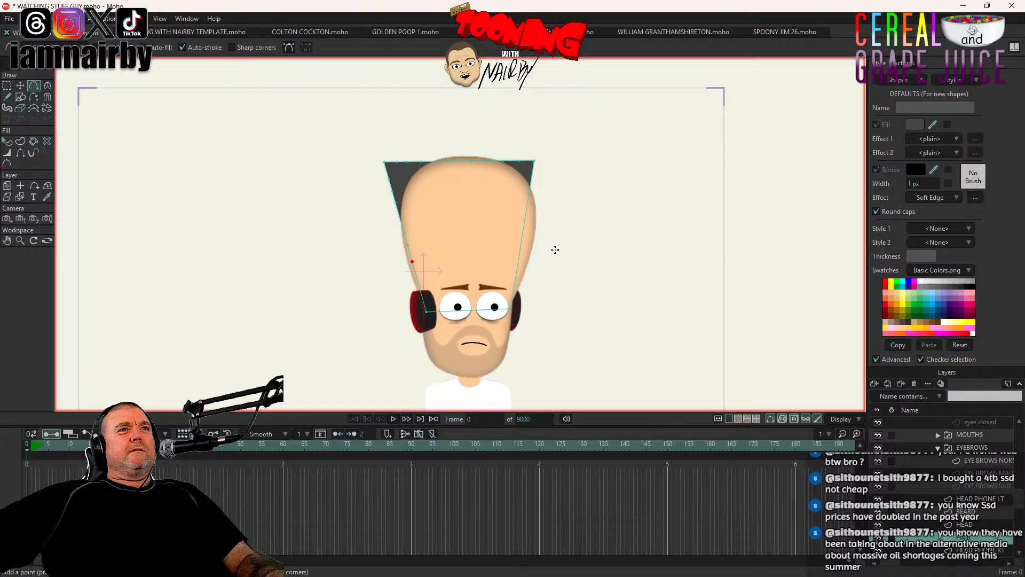
{"action": "left_click", "coordinate": [528, 200]}
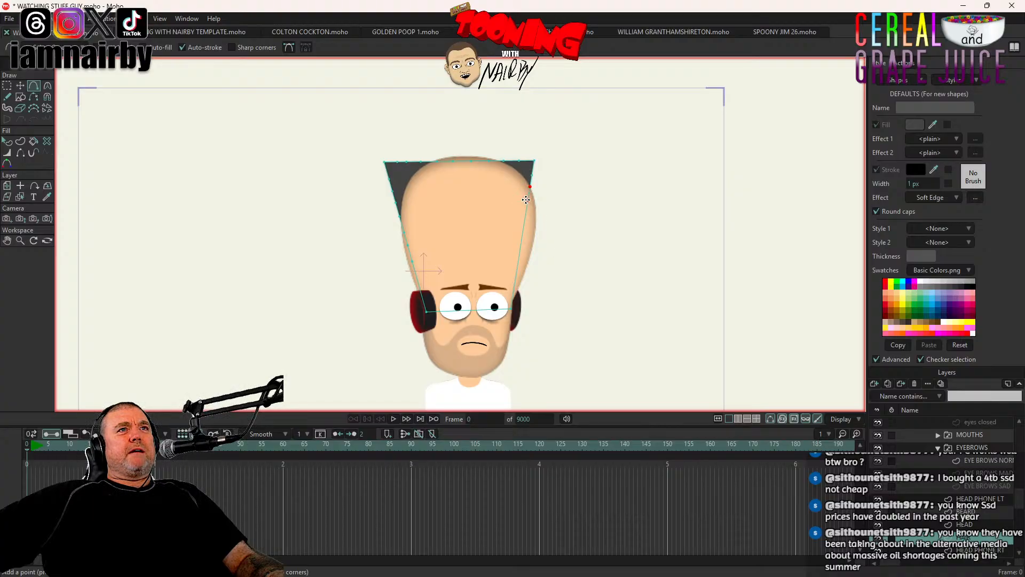
{"action": "left_click", "coordinate": [523, 230]}
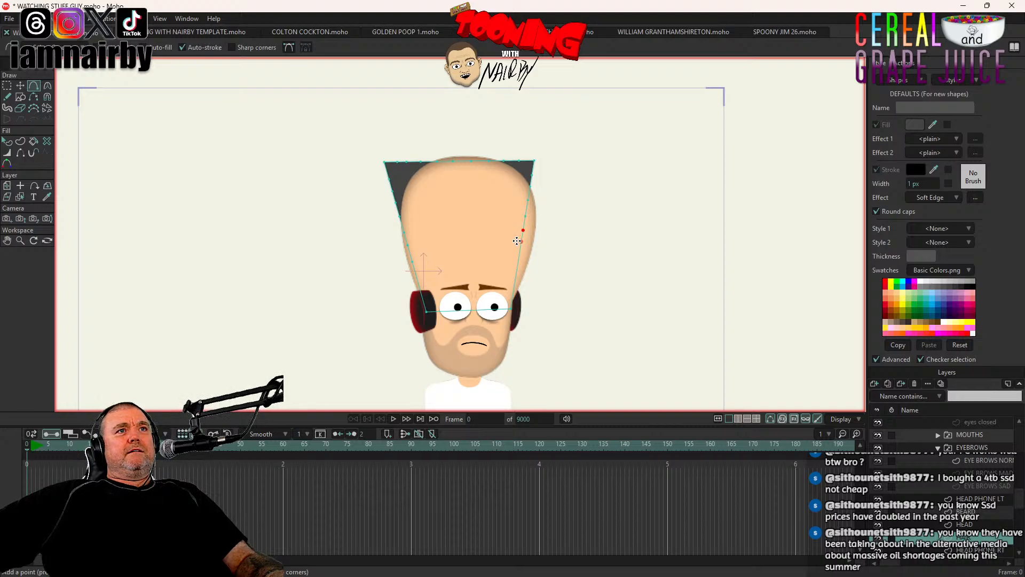
{"action": "left_click", "coordinate": [520, 244]}
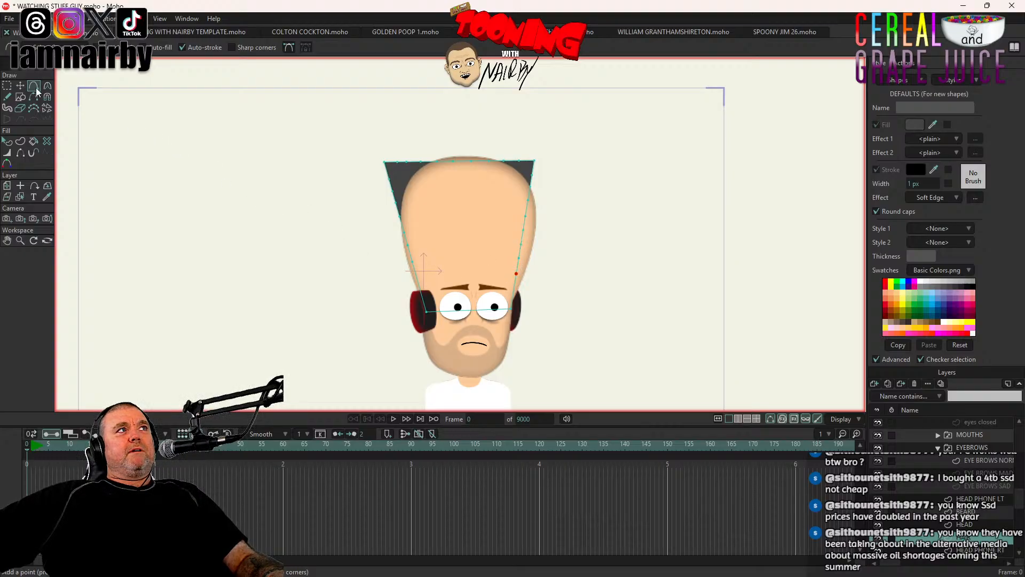
{"action": "left_click", "coordinate": [20, 85]}
{"action": "scroll", "coordinate": [470, 168], "scroll_direction": "up", "scroll_amount": 3}
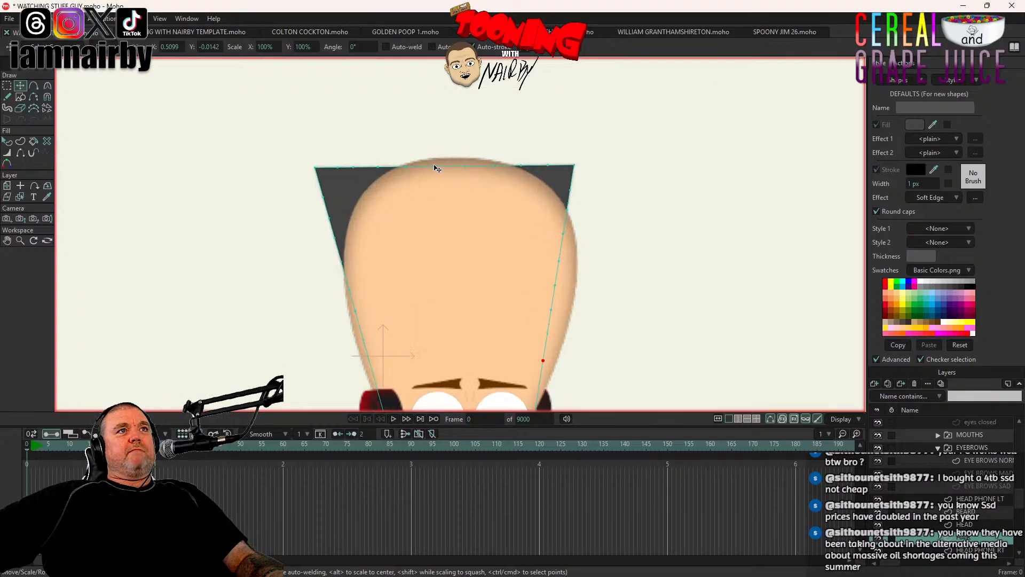
Step: Pull five alternate points along the hair's top edge upward to form a row of tufts above the head
{"action": "left_click_drag", "start_coordinate": [436, 168], "coordinate": [436, 145]}
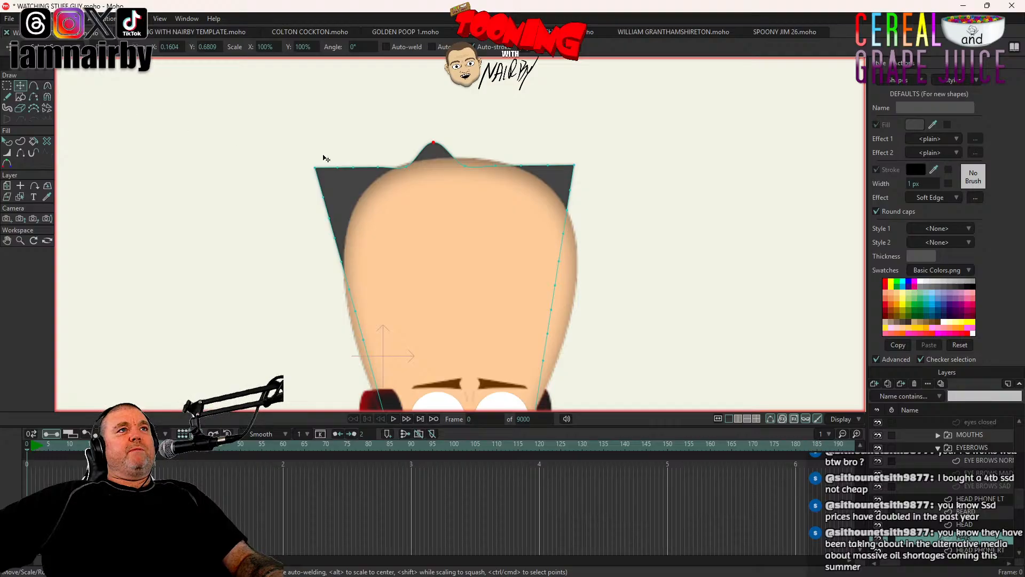
{"action": "left_click_drag", "start_coordinate": [377, 168], "coordinate": [377, 147]}
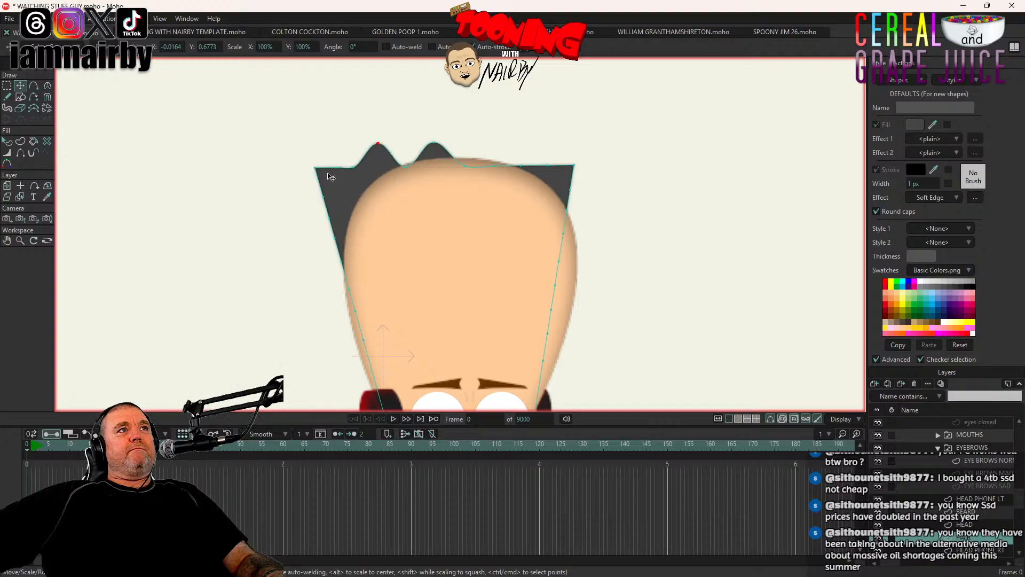
{"action": "left_click", "coordinate": [498, 158]}
{"action": "left_click_drag", "start_coordinate": [501, 160], "coordinate": [501, 144]}
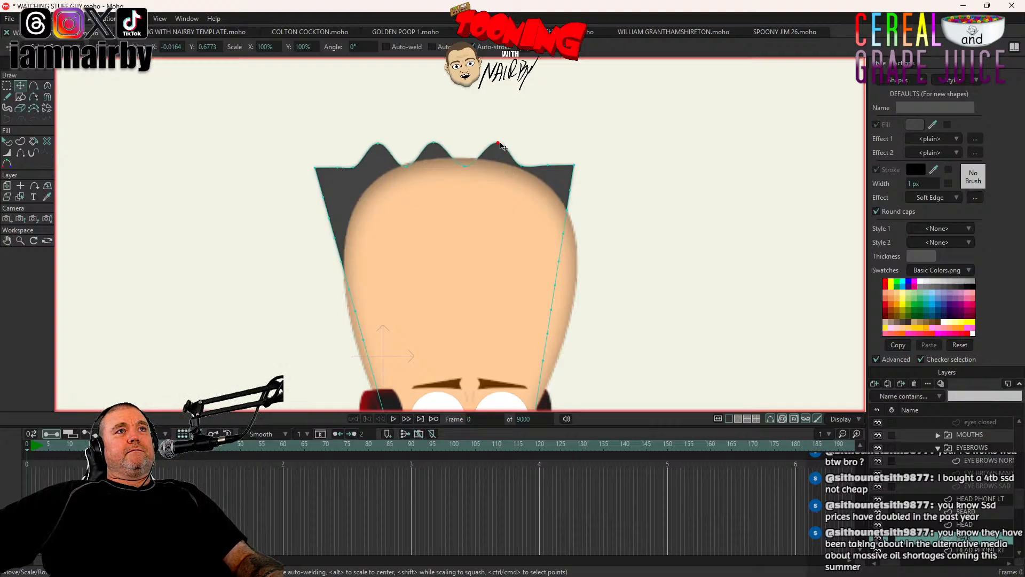
{"action": "left_click_drag", "start_coordinate": [548, 167], "coordinate": [550, 145]}
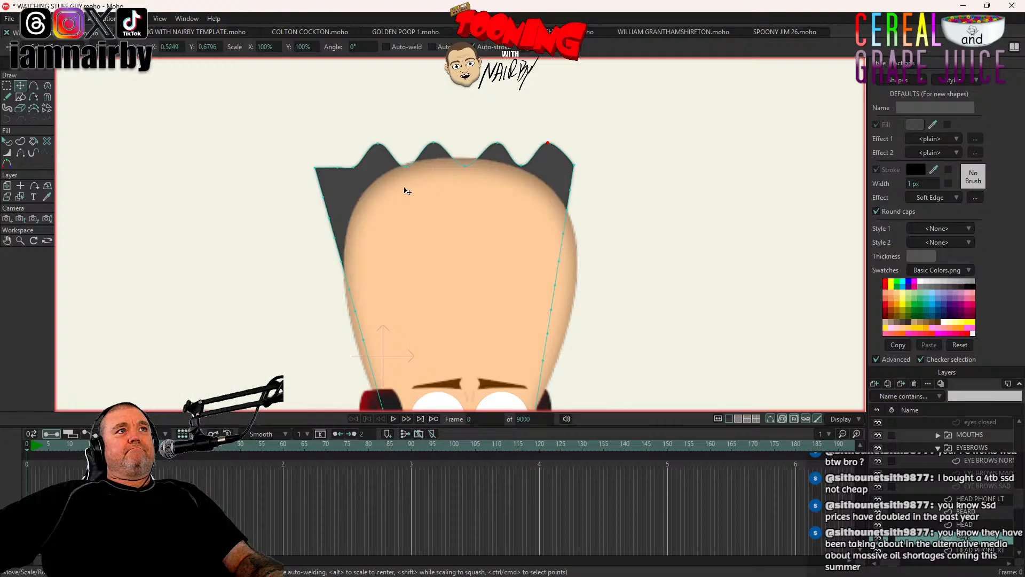
{"action": "left_click_drag", "start_coordinate": [339, 167], "coordinate": [331, 147]}
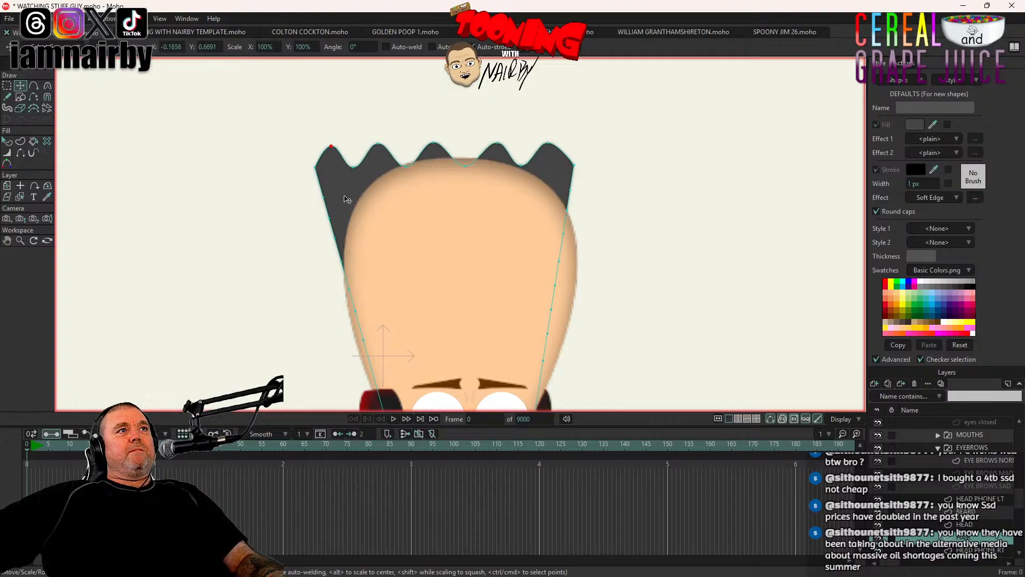
Step: Pull the hair's two upper corners inward and reshape the points beside them into tufts pointing sideways
{"action": "left_click_drag", "start_coordinate": [323, 196], "coordinate": [331, 215]}
{"action": "left_click_drag", "start_coordinate": [315, 168], "coordinate": [333, 181]}
{"action": "left_click_drag", "start_coordinate": [570, 189], "coordinate": [551, 182]}
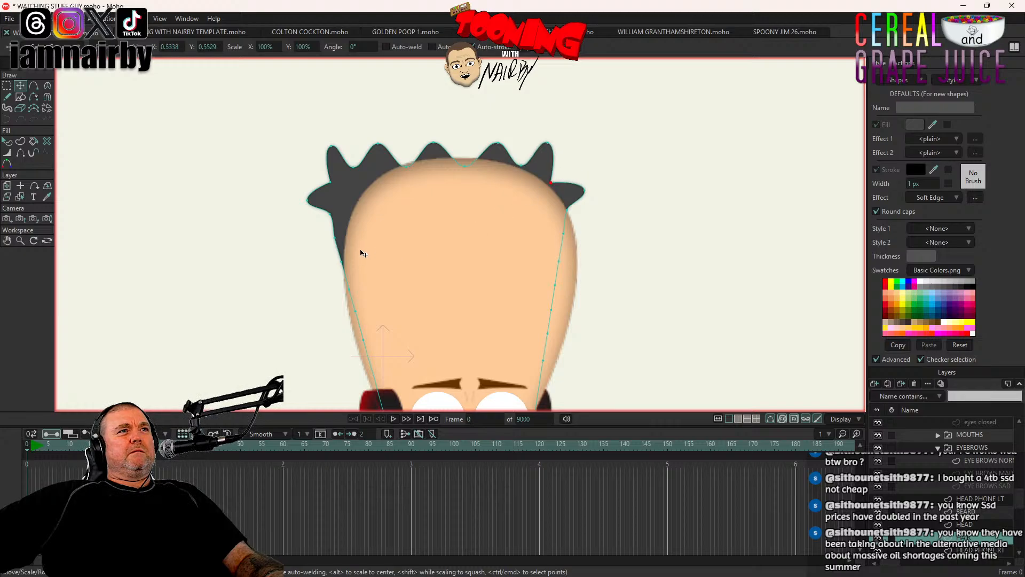
Step: Pull alternate side points outward to form two more tufts on the hair's left edge and three on its right edge
{"action": "left_click_drag", "start_coordinate": [342, 260], "coordinate": [318, 260]}
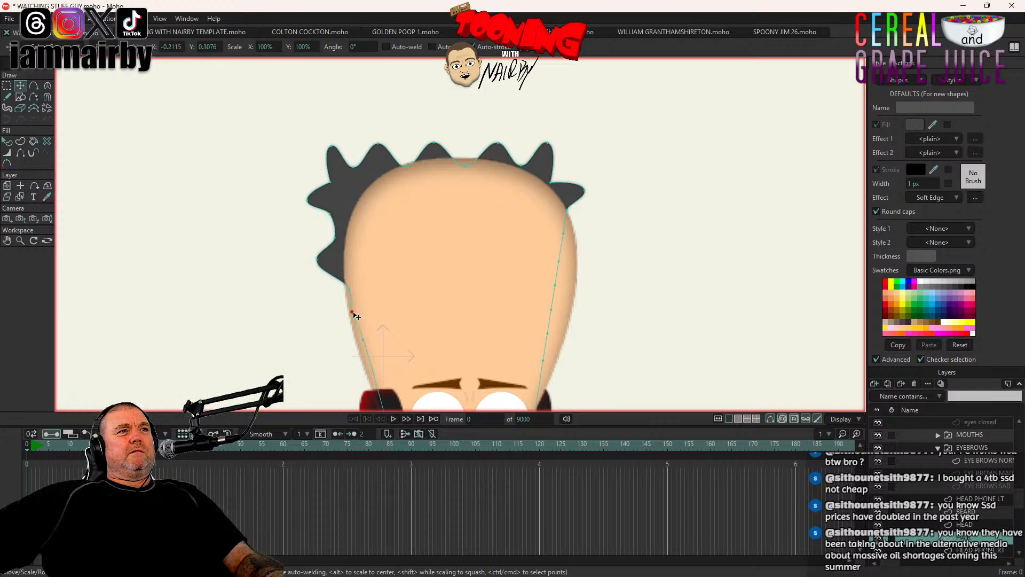
{"action": "left_click_drag", "start_coordinate": [358, 313], "coordinate": [326, 316]}
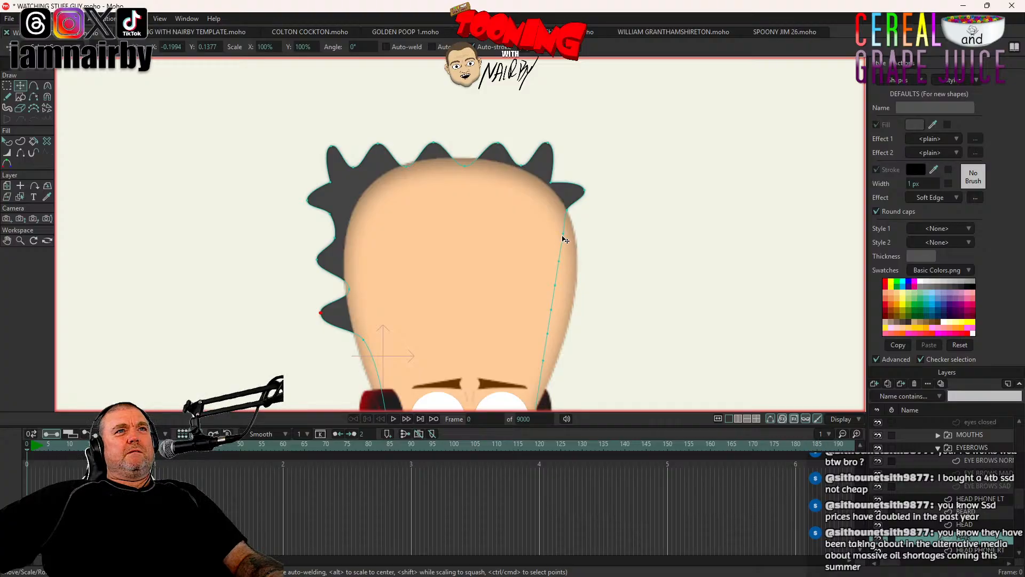
{"action": "left_click_drag", "start_coordinate": [564, 250], "coordinate": [592, 230]}
{"action": "left_click_drag", "start_coordinate": [556, 282], "coordinate": [591, 288]}
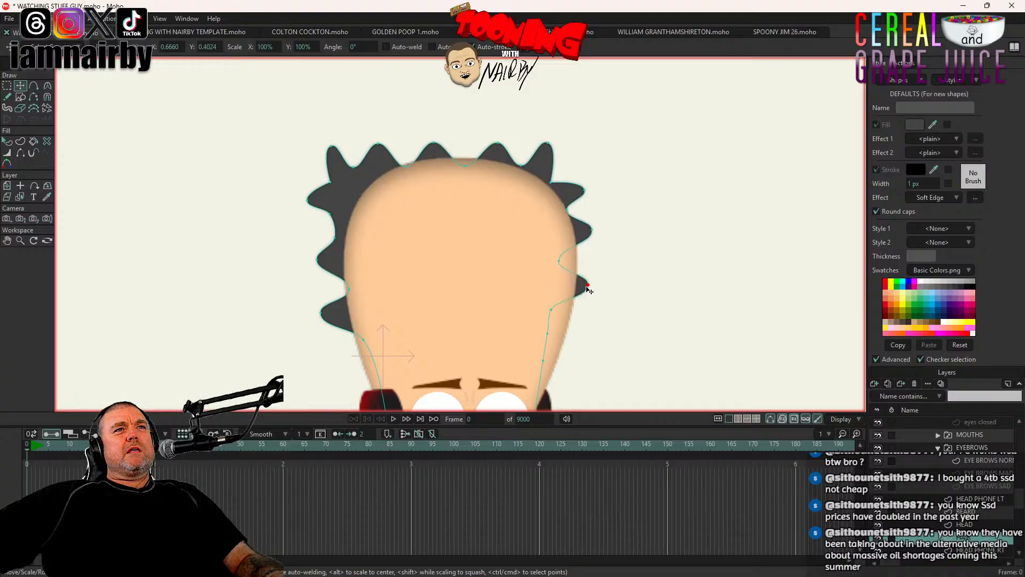
{"action": "left_click_drag", "start_coordinate": [550, 336], "coordinate": [596, 337]}
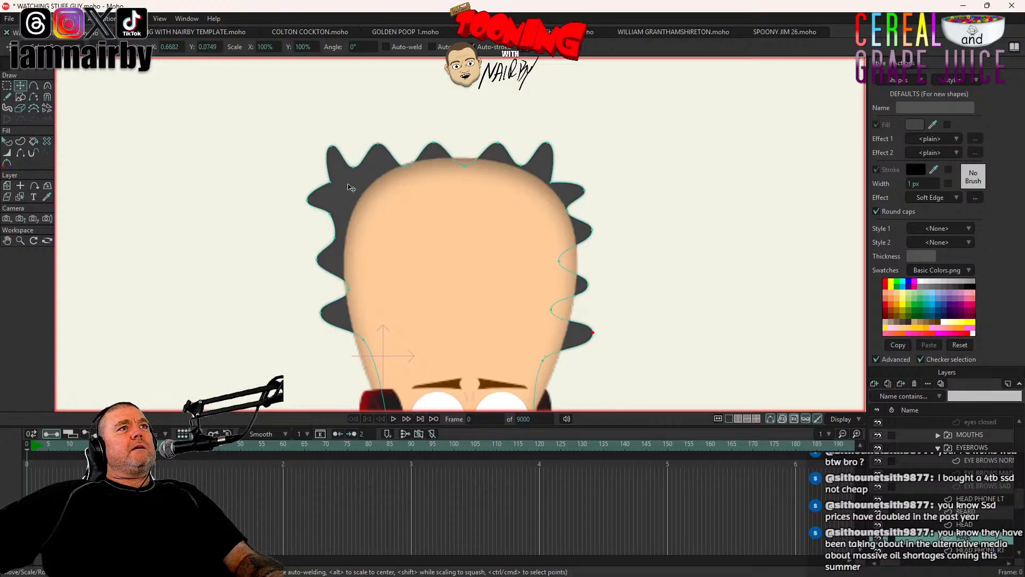
Step: Select all points of the hair shape, reduce their curvature to sharp peaks, and deselect them
{"action": "key", "text": "ctrl+a"}
{"action": "left_click", "coordinate": [47, 85]}
{"action": "left_click_drag", "start_coordinate": [268, 111], "coordinate": [4, 139]}
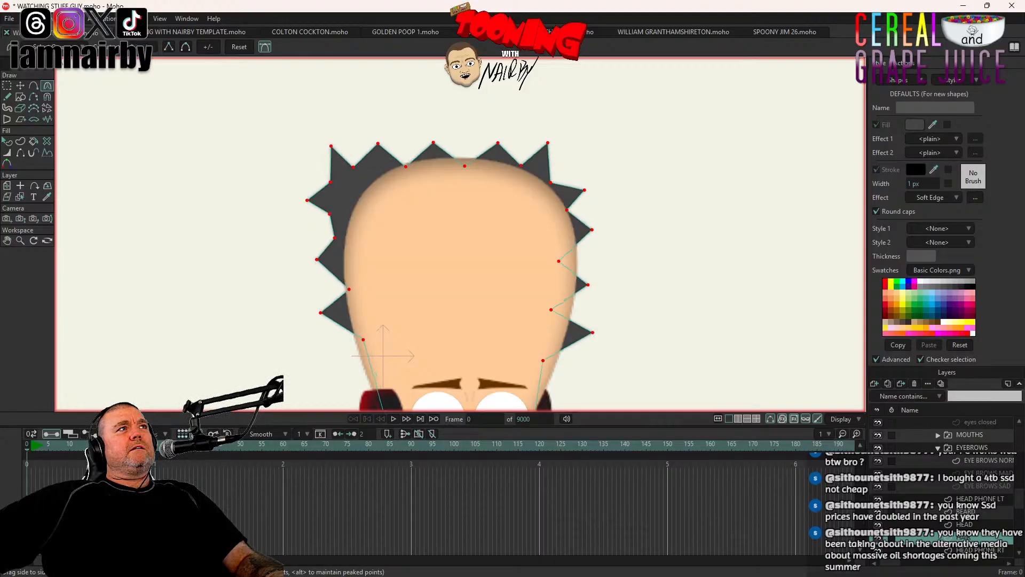
{"action": "left_click", "coordinate": [26, 19]}
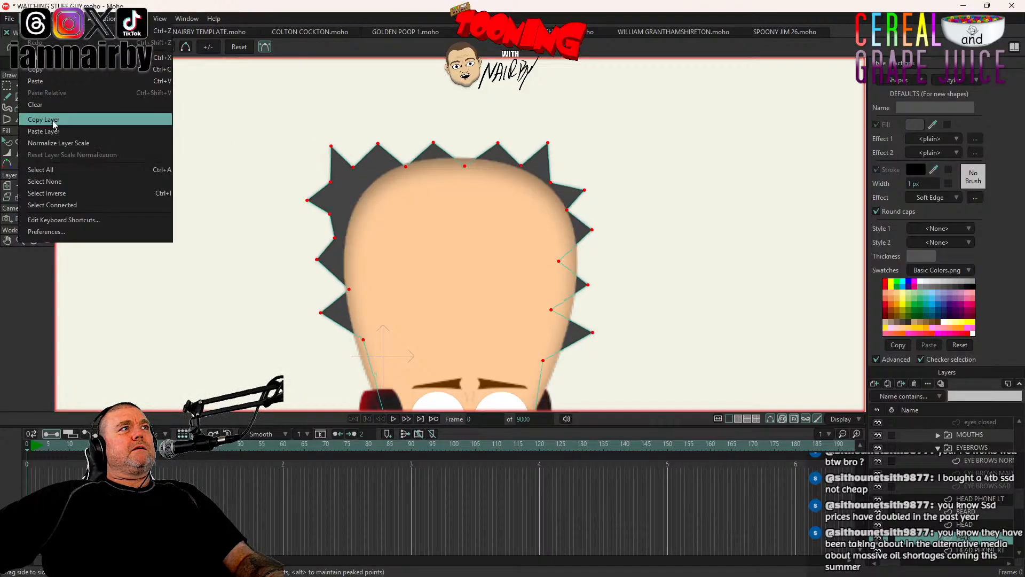
{"action": "left_click", "coordinate": [57, 181]}
Step: Make the middle top spike taller and leaning right, and adjust the neighbouring valley points along the head's top outline
{"action": "scroll", "coordinate": [332, 170], "scroll_direction": "up", "scroll_amount": 3}
{"action": "left_click_drag", "start_coordinate": [519, 180], "coordinate": [430, 227]}
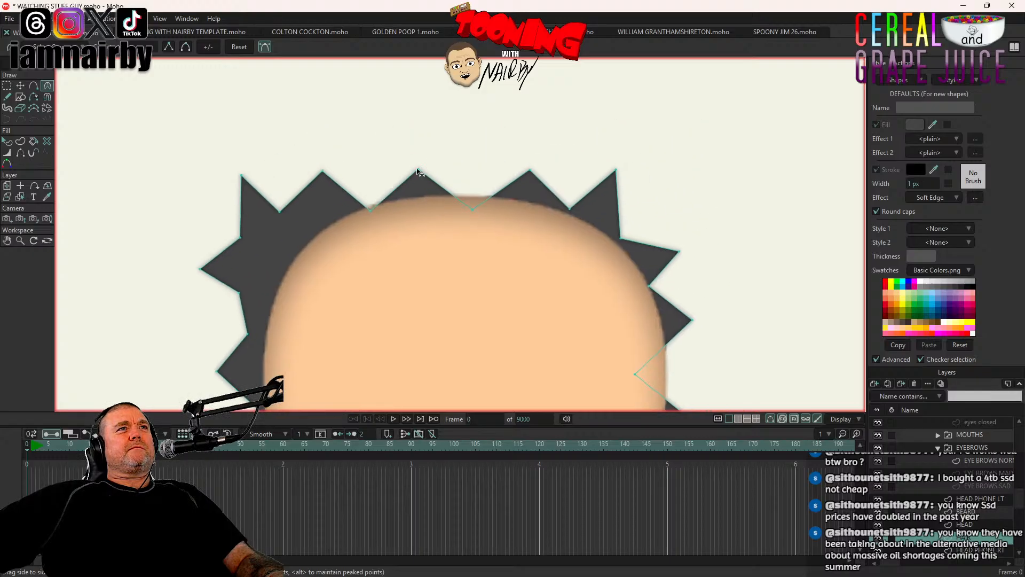
{"action": "left_click", "coordinate": [19, 86]}
{"action": "left_click_drag", "start_coordinate": [423, 174], "coordinate": [486, 140]}
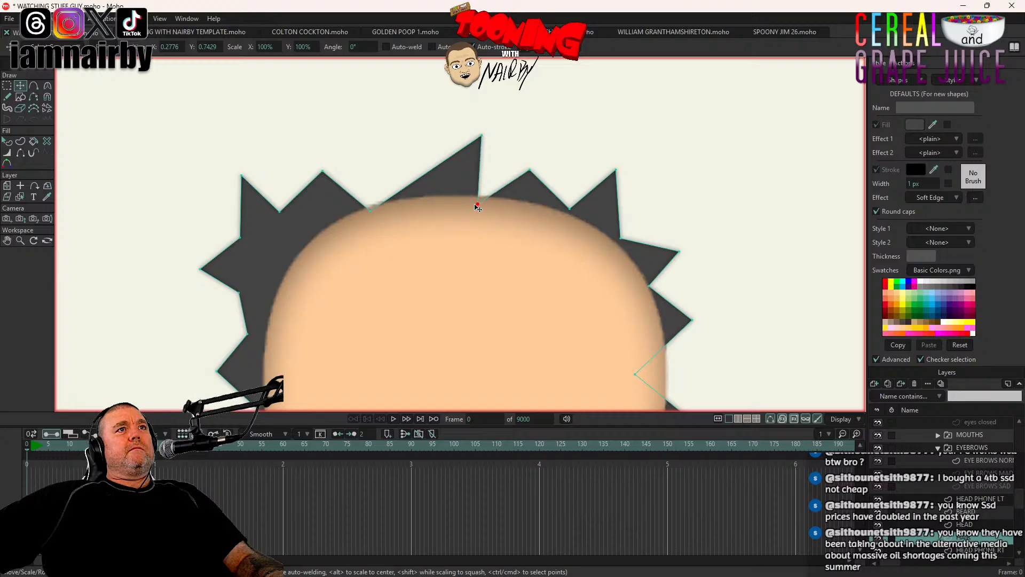
{"action": "left_click_drag", "start_coordinate": [474, 211], "coordinate": [486, 193]}
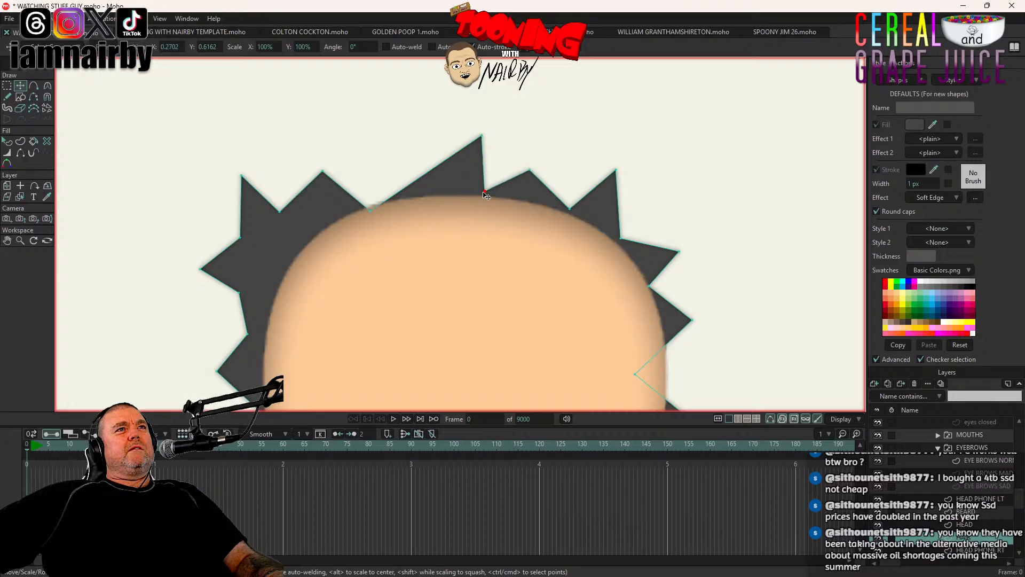
{"action": "left_click_drag", "start_coordinate": [370, 208], "coordinate": [374, 201]}
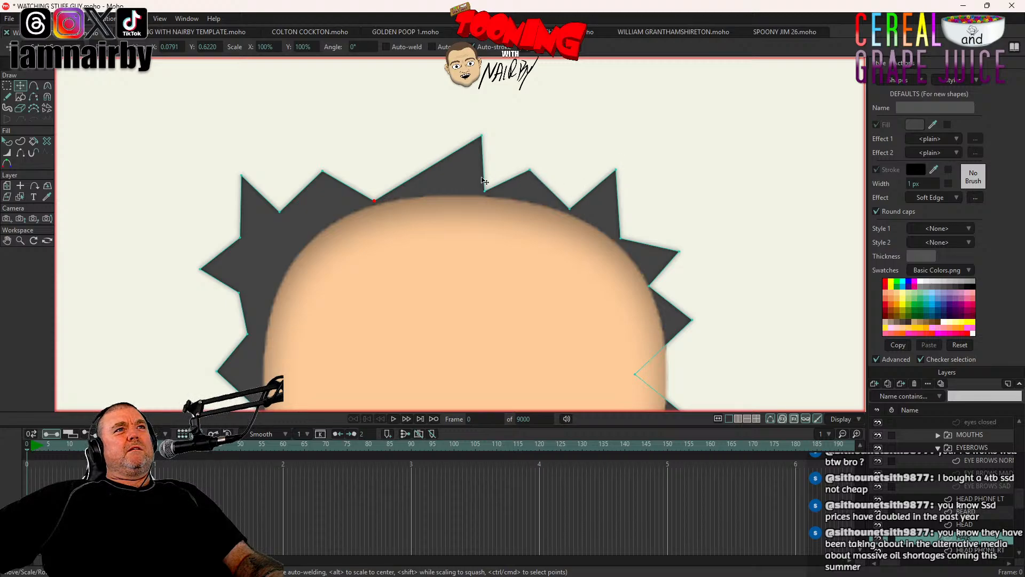
{"action": "left_click_drag", "start_coordinate": [532, 172], "coordinate": [534, 170]}
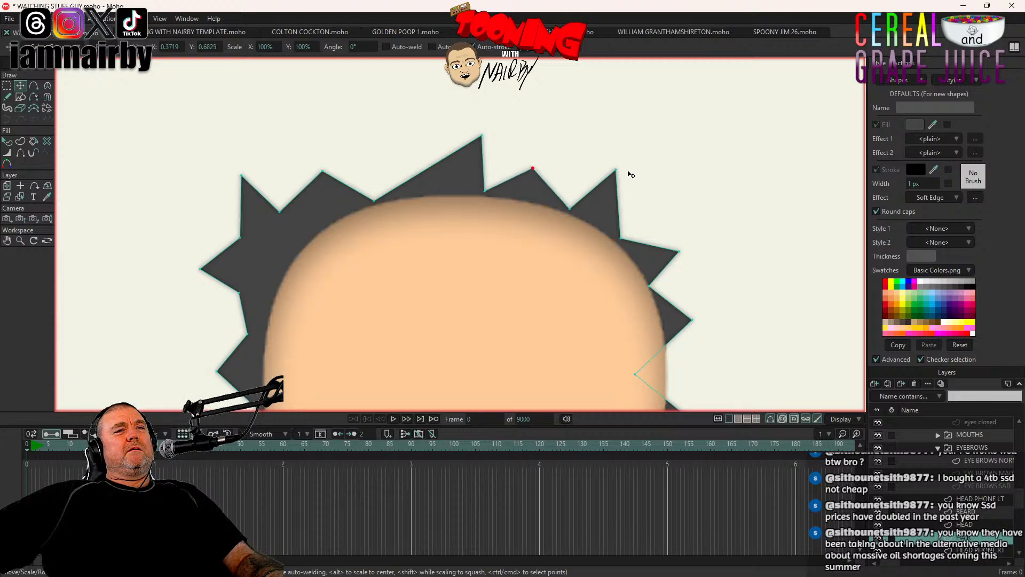
{"action": "left_click", "coordinate": [620, 239]}
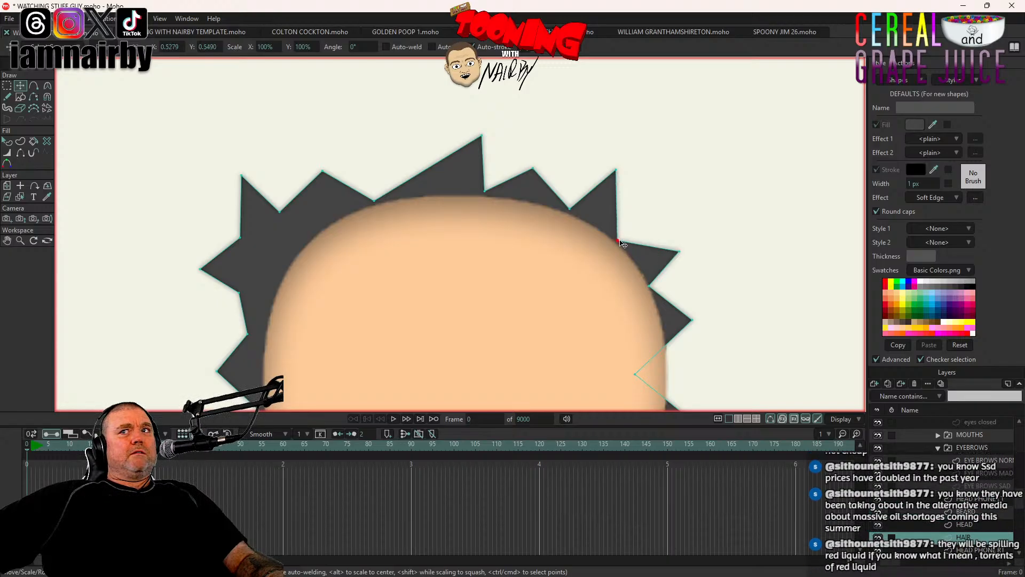
{"action": "left_click_drag", "start_coordinate": [621, 243], "coordinate": [625, 243]}
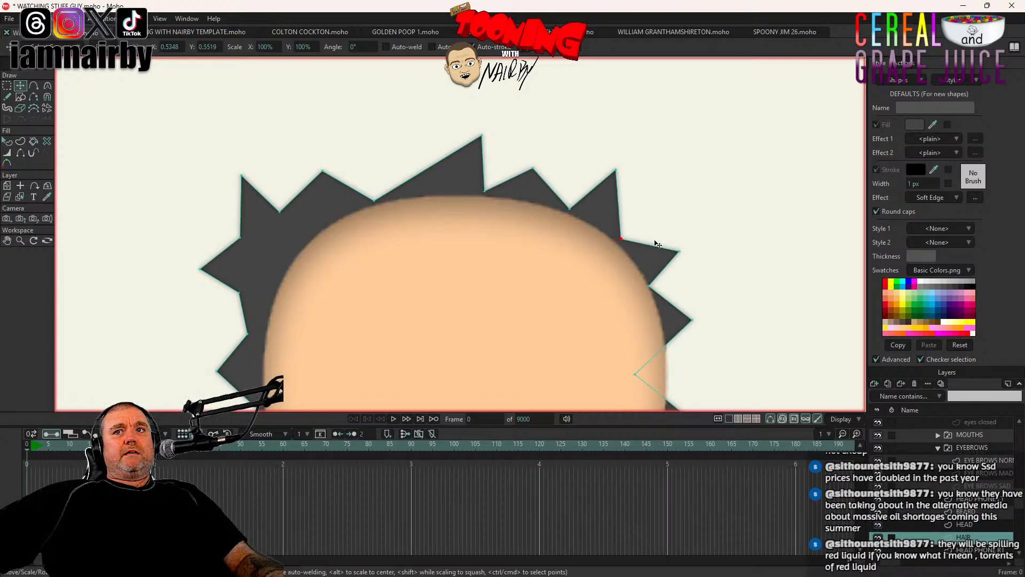
Step: Reshape the upper-left hair points into separate narrow spikes, moving the valleys between them in to the head's edge
{"action": "scroll", "coordinate": [674, 274], "scroll_direction": "down", "scroll_amount": 3}
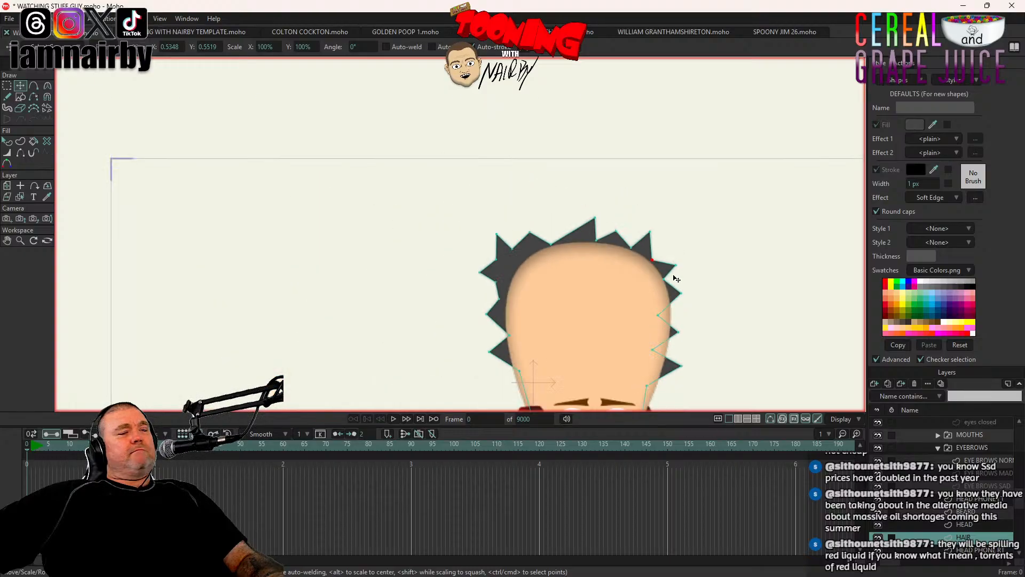
{"action": "scroll", "coordinate": [534, 273], "scroll_direction": "up", "scroll_amount": 3}
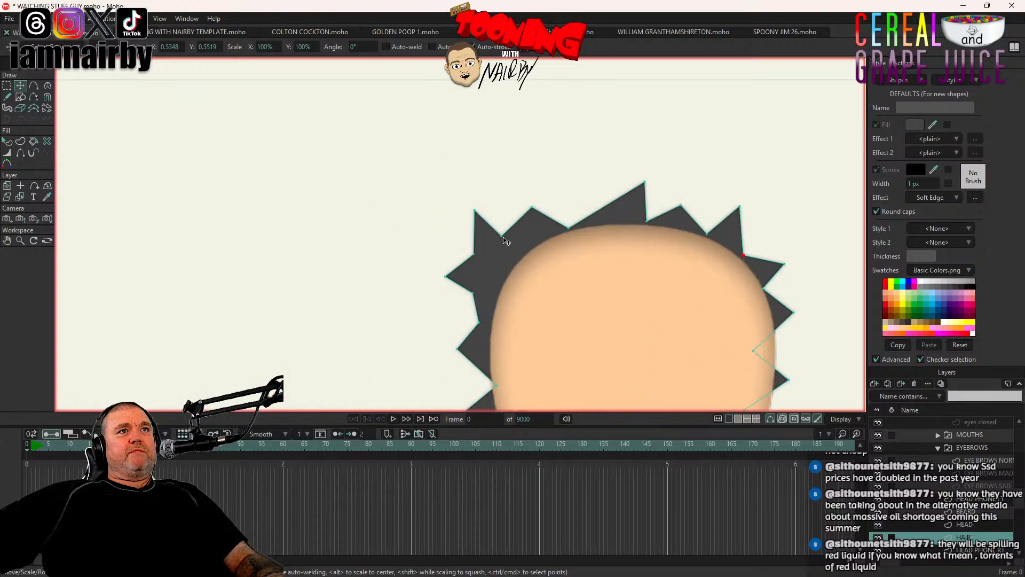
{"action": "left_click_drag", "start_coordinate": [503, 237], "coordinate": [526, 248]}
{"action": "left_click_drag", "start_coordinate": [479, 210], "coordinate": [472, 300]}
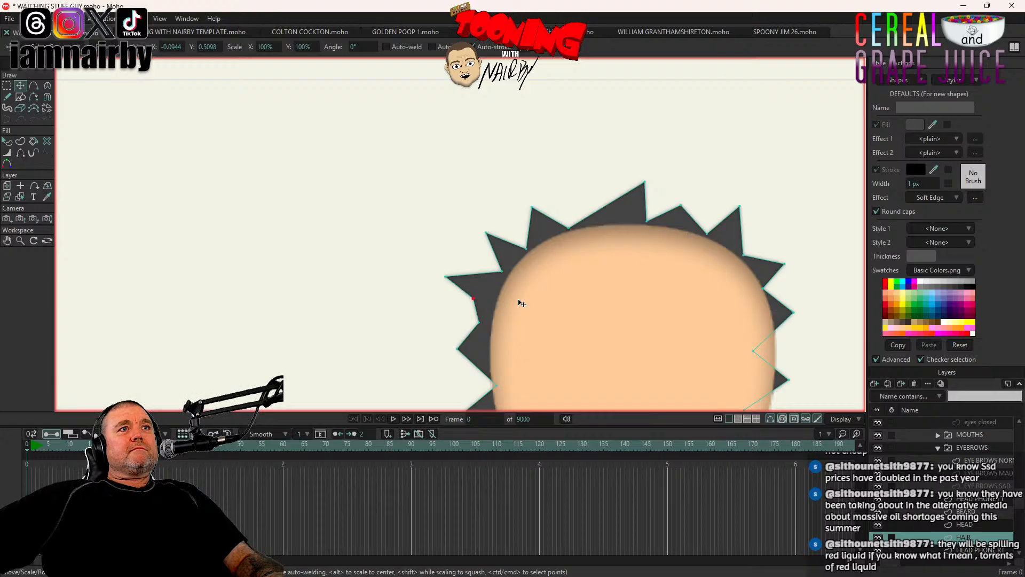
Step: Move the upper of the two valley points hidden behind the head's right side outward toward the head's edge
{"action": "scroll", "coordinate": [593, 308], "scroll_direction": "down", "scroll_amount": 3}
{"action": "scroll", "coordinate": [593, 308], "scroll_direction": "up", "scroll_amount": 5}
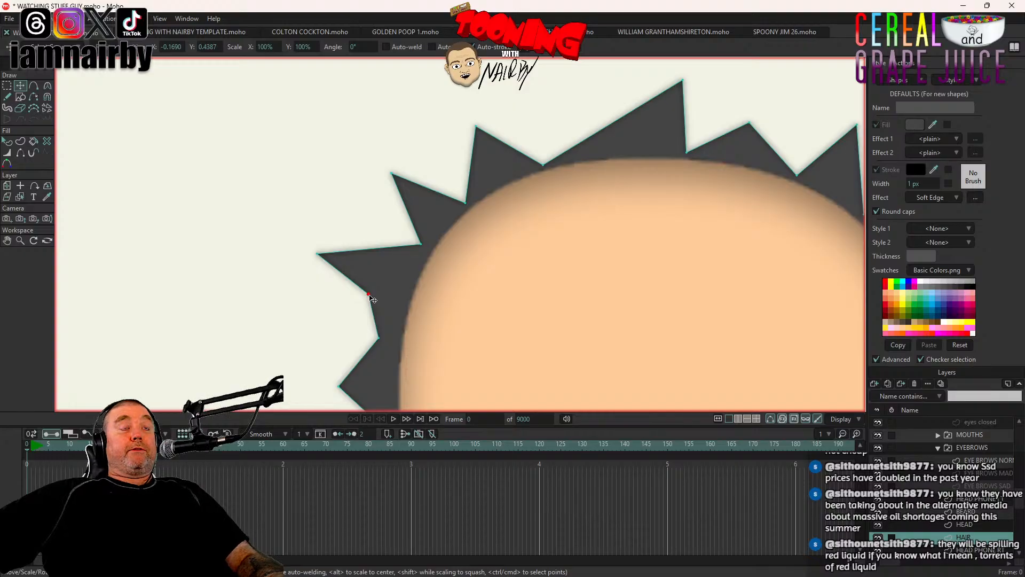
{"action": "scroll", "coordinate": [479, 304], "scroll_direction": "down", "scroll_amount": 3}
{"action": "scroll", "coordinate": [434, 305], "scroll_direction": "up", "scroll_amount": 6}
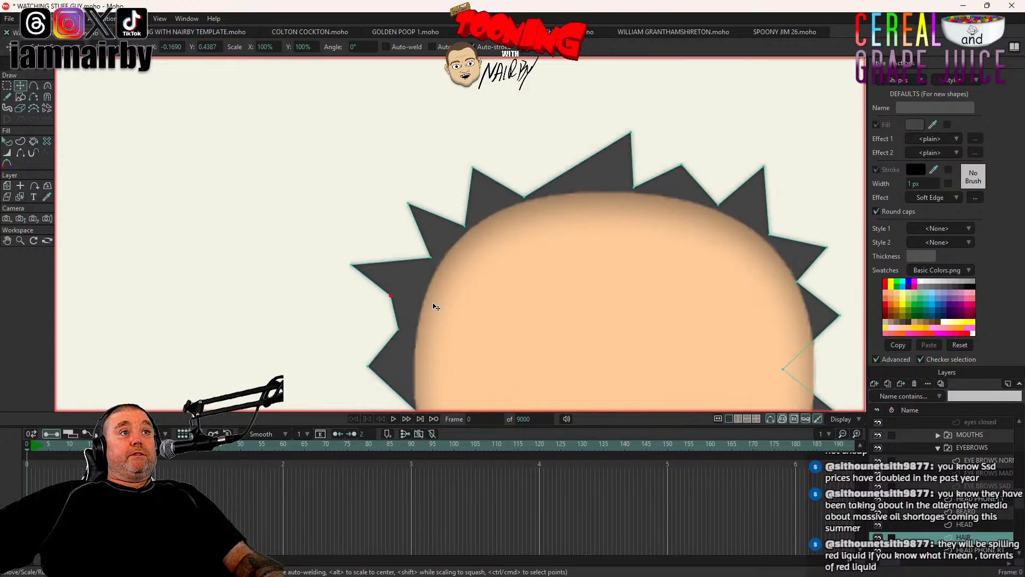
{"action": "scroll", "coordinate": [363, 288], "scroll_direction": "down", "scroll_amount": 6}
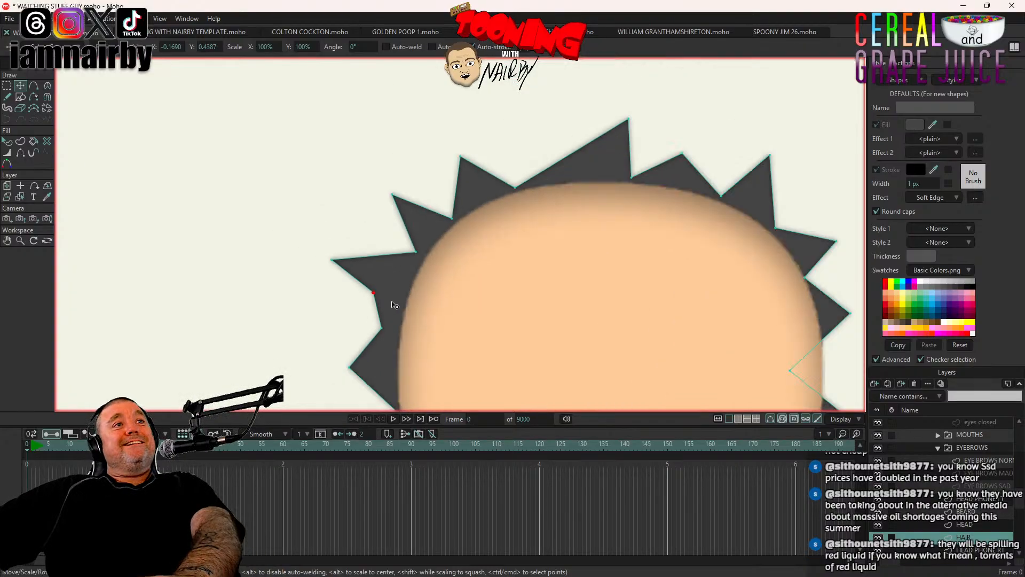
{"action": "scroll", "coordinate": [515, 339], "scroll_direction": "up", "scroll_amount": 4}
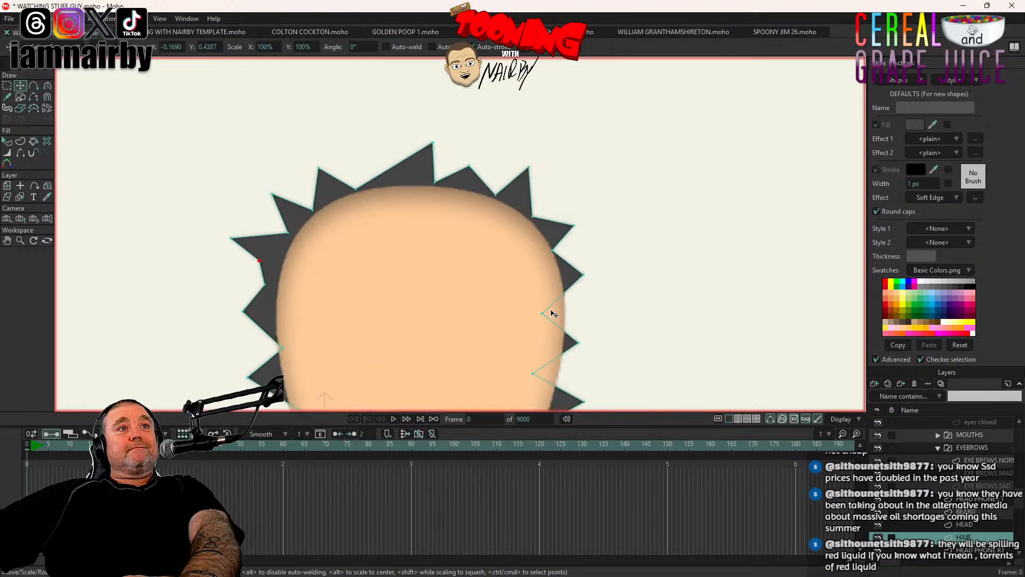
{"action": "scroll", "coordinate": [553, 311], "scroll_direction": "down", "scroll_amount": 4}
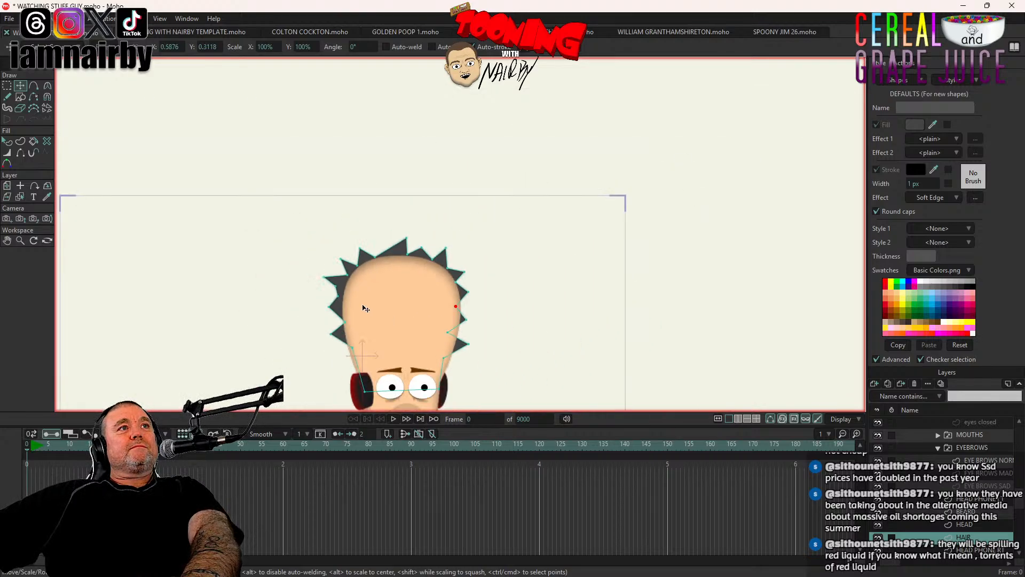
{"action": "scroll", "coordinate": [459, 311], "scroll_direction": "up", "scroll_amount": 4}
{"action": "scroll", "coordinate": [368, 311], "scroll_direction": "down", "scroll_amount": 4}
{"action": "scroll", "coordinate": [368, 311], "scroll_direction": "up", "scroll_amount": 7}
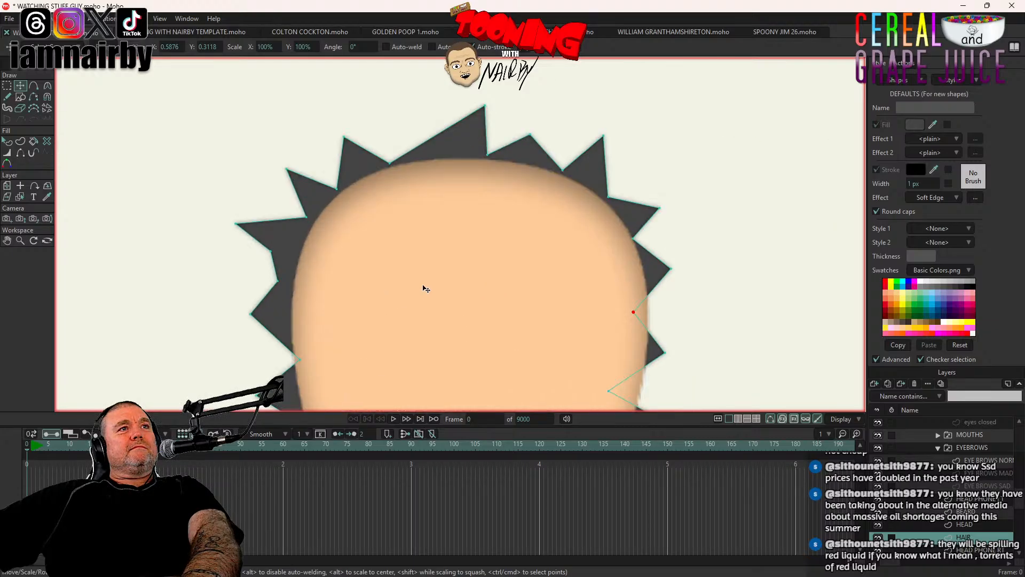
Step: Bend both sides of the tallest hair spike with the Curvature tool so its tip sweeps right
{"action": "scroll", "coordinate": [424, 288], "scroll_direction": "down", "scroll_amount": 2}
{"action": "left_click", "coordinate": [33, 86]}
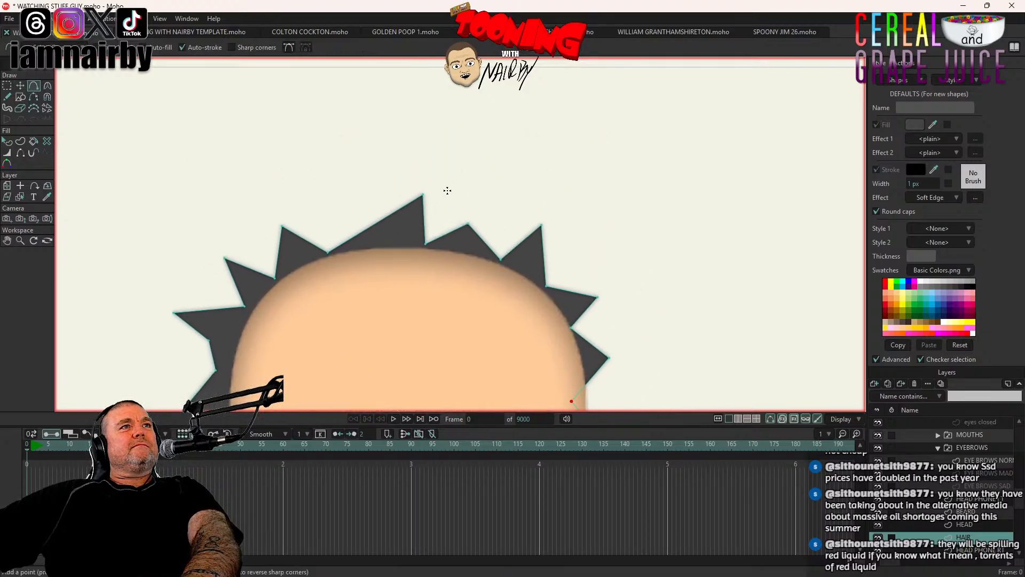
{"action": "left_click", "coordinate": [47, 86]}
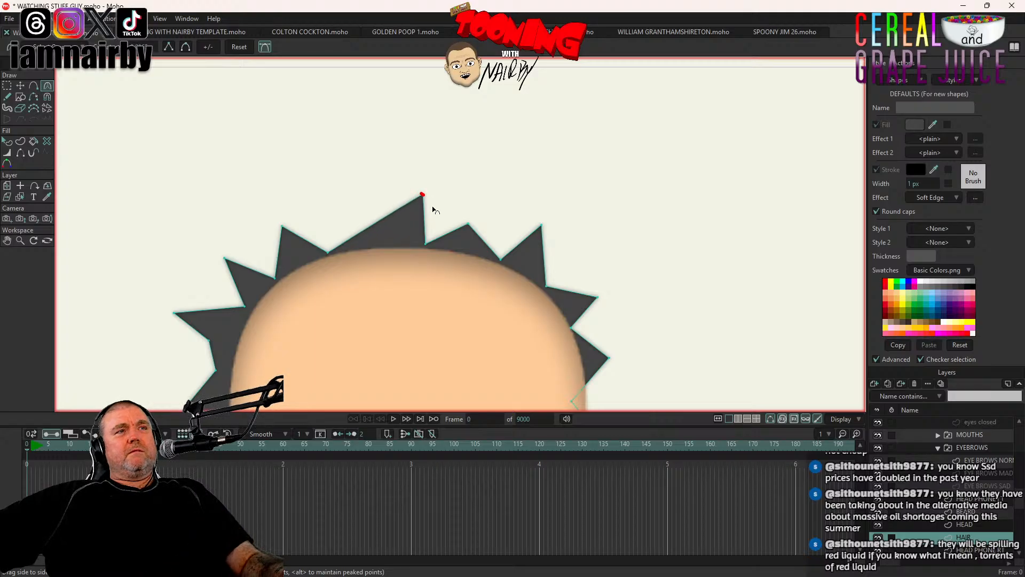
{"action": "left_click_drag", "start_coordinate": [426, 197], "coordinate": [385, 251]}
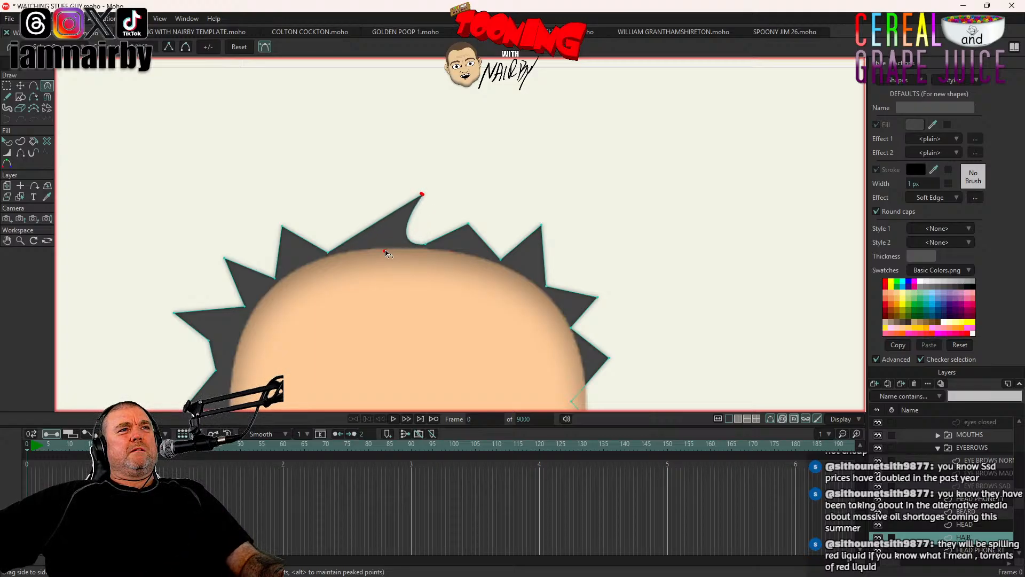
{"action": "left_click_drag", "start_coordinate": [422, 195], "coordinate": [365, 208]}
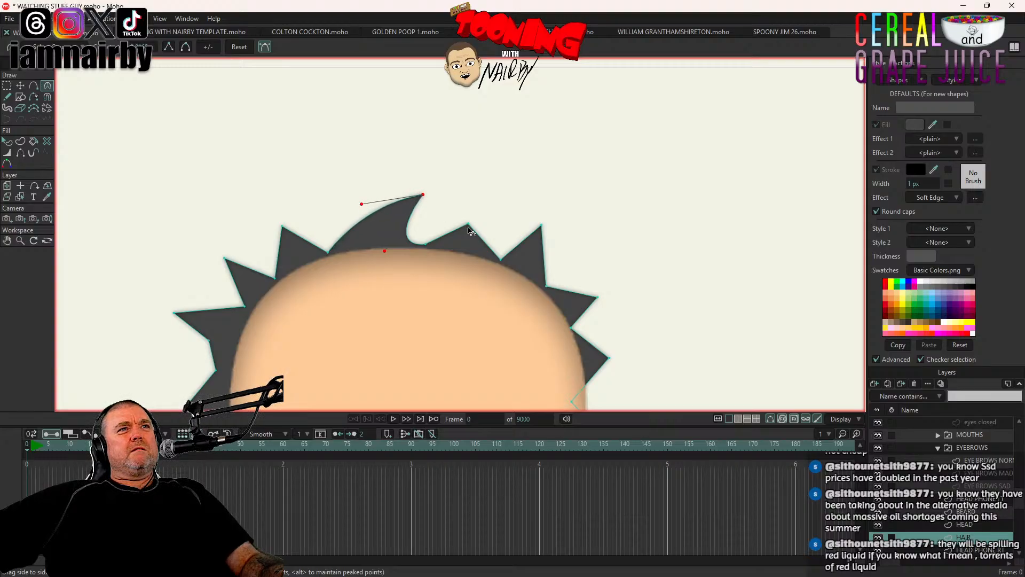
Step: Curve the two smaller hair spikes to the right of the tallest one so their tips sweep right
{"action": "left_click_drag", "start_coordinate": [468, 225], "coordinate": [431, 227]}
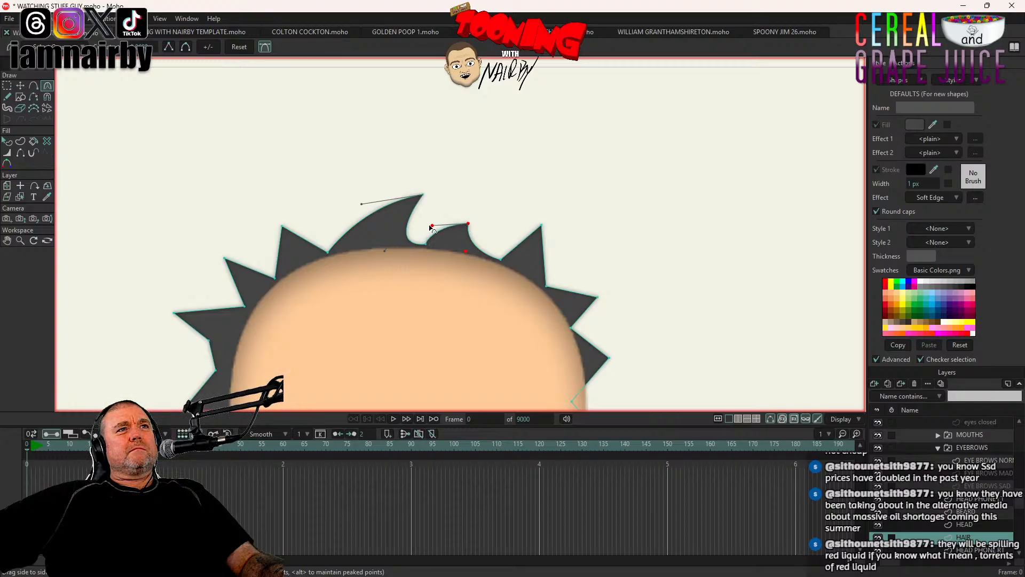
{"action": "left_click", "coordinate": [541, 227]}
{"action": "left_click_drag", "start_coordinate": [542, 229], "coordinate": [510, 228]}
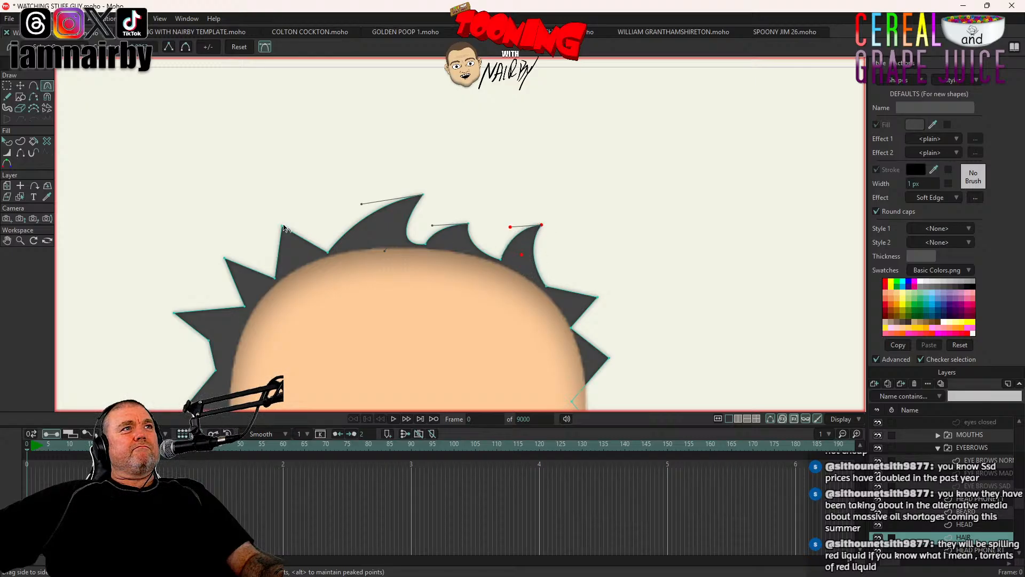
Step: Curve the two hair spikes left of the tallest one by adjusting the handles at their tips
{"action": "left_click_drag", "start_coordinate": [283, 228], "coordinate": [388, 226]}
{"action": "mouse_move", "coordinate": [286, 227]}
{"action": "left_mouse_down"}
{"action": "mouse_move", "coordinate": [317, 250]}
{"action": "mouse_move", "coordinate": [312, 264]}
{"action": "mouse_move", "coordinate": [270, 232]}
{"action": "left_mouse_up"}
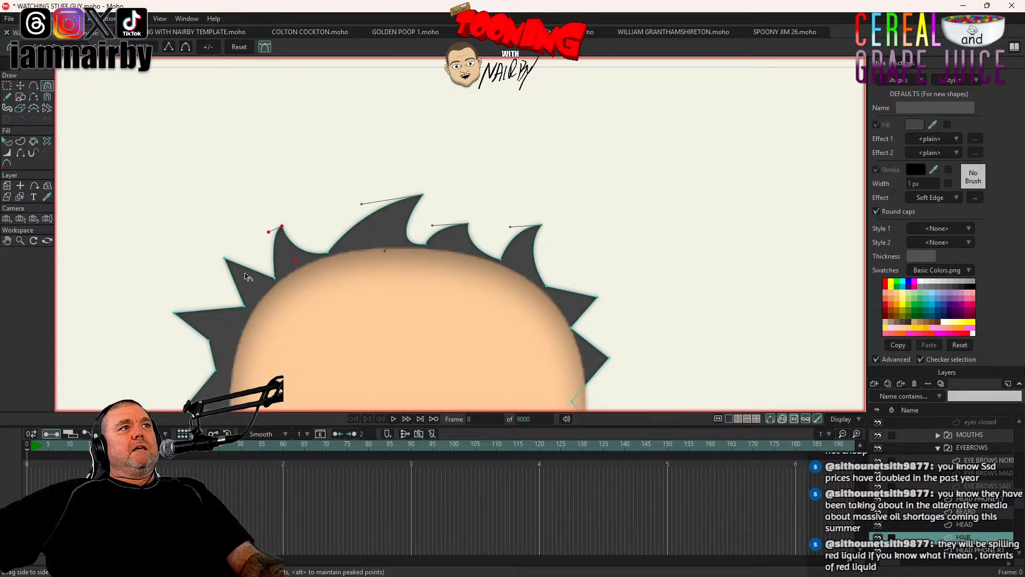
{"action": "left_click", "coordinate": [226, 259]}
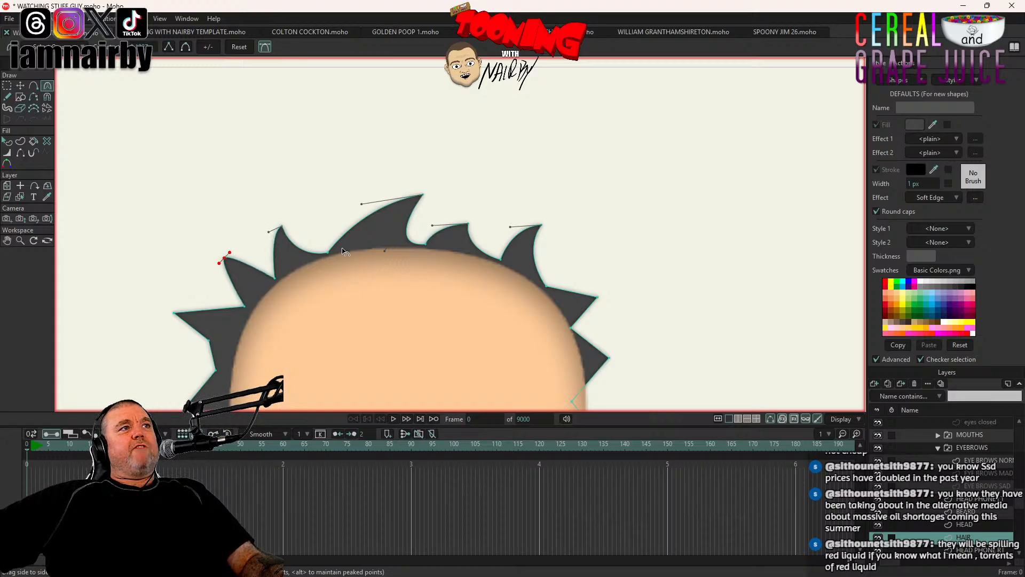
{"action": "left_click_drag", "start_coordinate": [220, 261], "coordinate": [213, 290]}
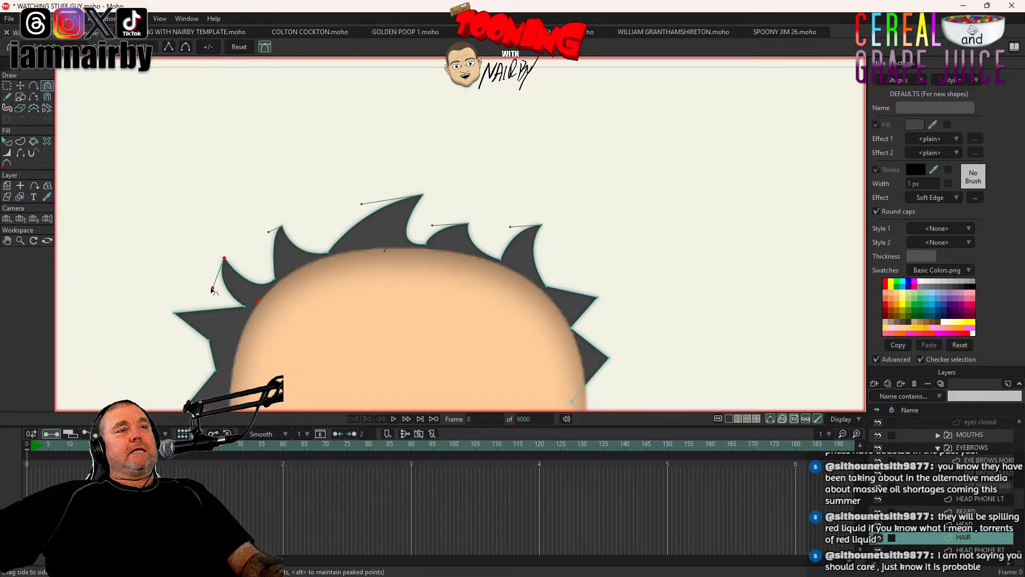
{"action": "left_click_drag", "start_coordinate": [438, 300], "coordinate": [432, 276]}
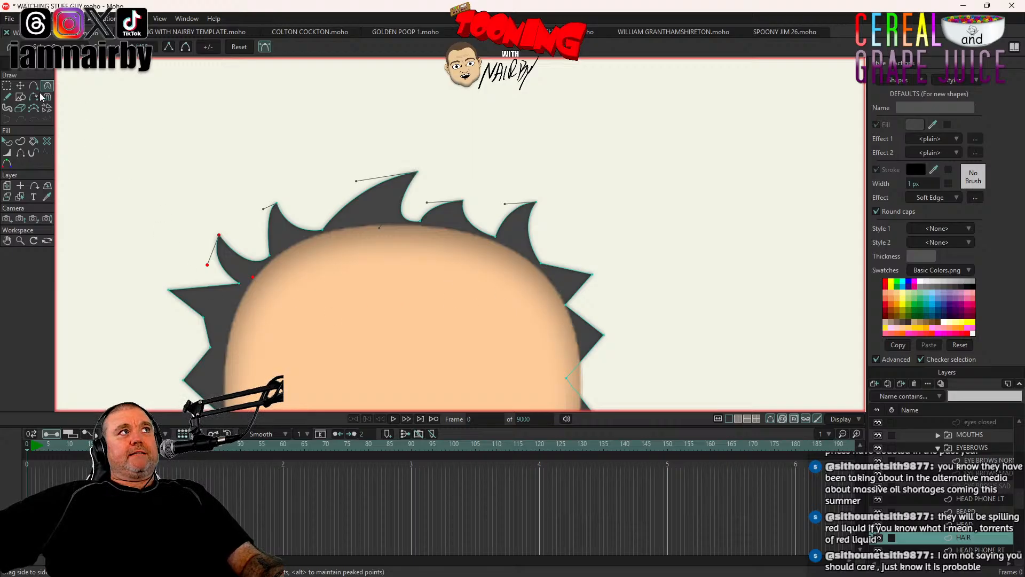
Step: Curve the upper edge of the long sideways spike on the left of the hair
{"action": "left_click", "coordinate": [20, 87]}
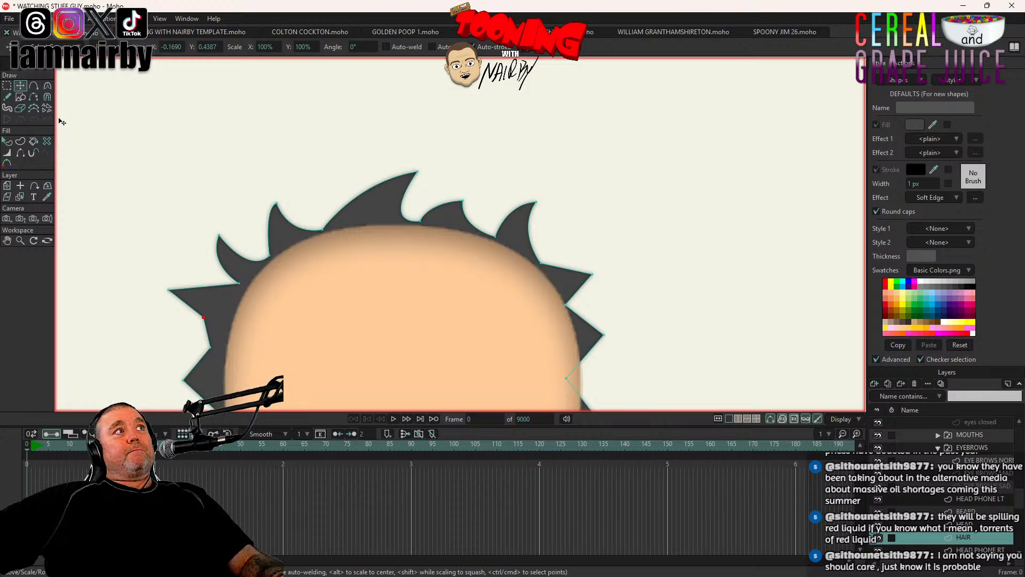
{"action": "left_click", "coordinate": [47, 86]}
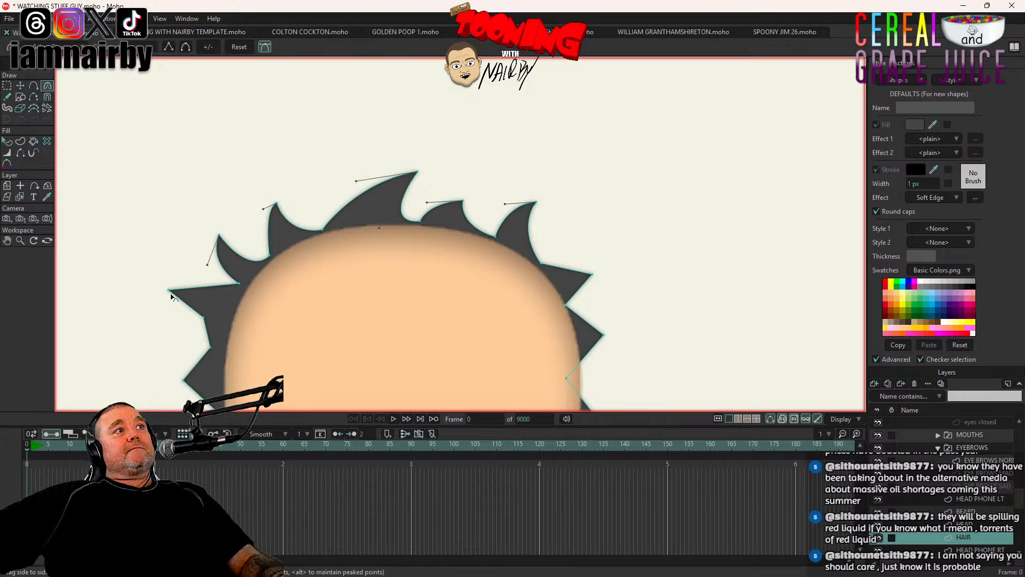
{"action": "left_click_drag", "start_coordinate": [168, 291], "coordinate": [235, 311]}
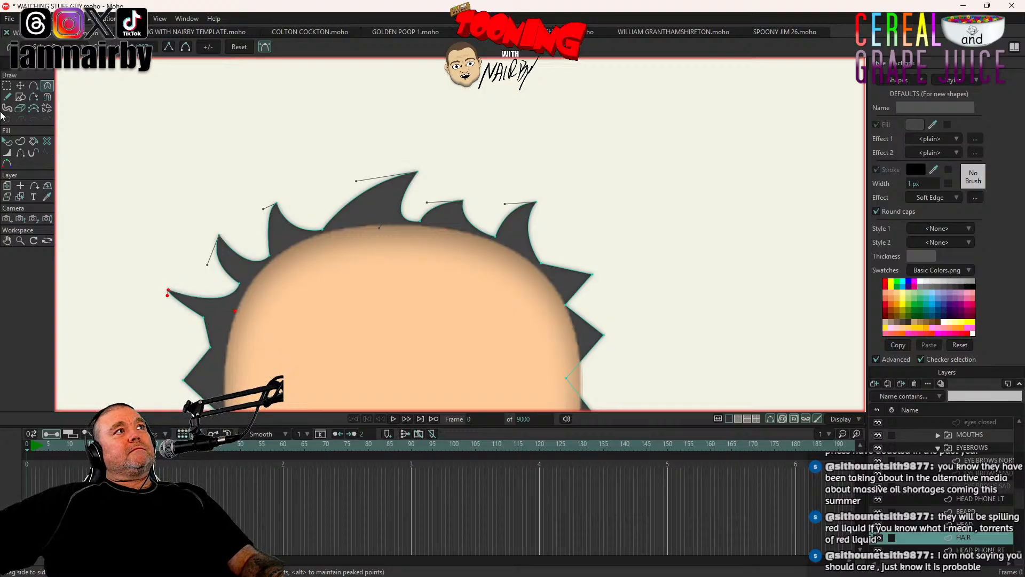
Step: Delete the extra point on the lower edge of the long sideways spike on the hair's left
{"action": "left_click", "coordinate": [20, 85]}
{"action": "left_click", "coordinate": [204, 319]}
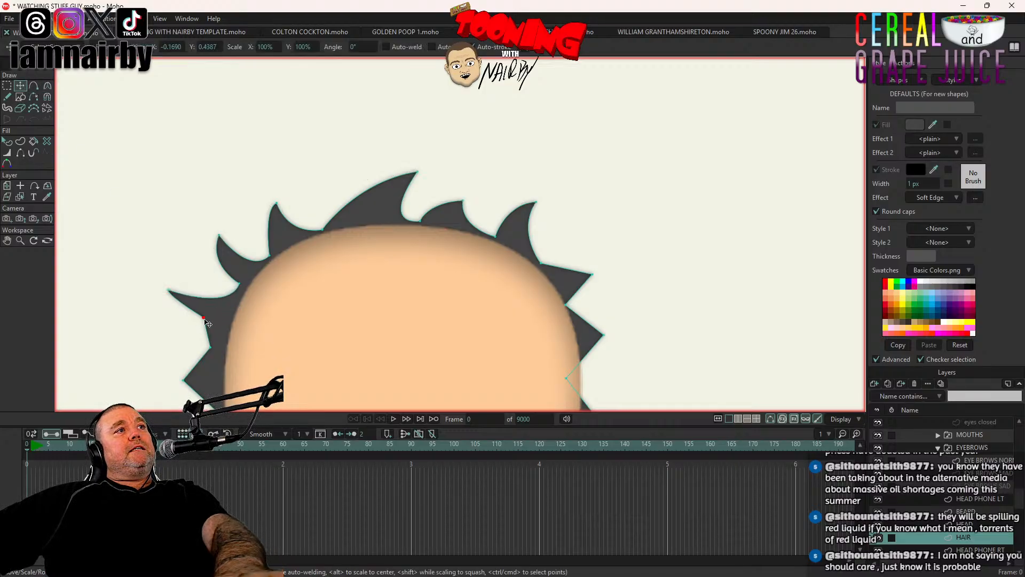
{"action": "key", "text": "Delete"}
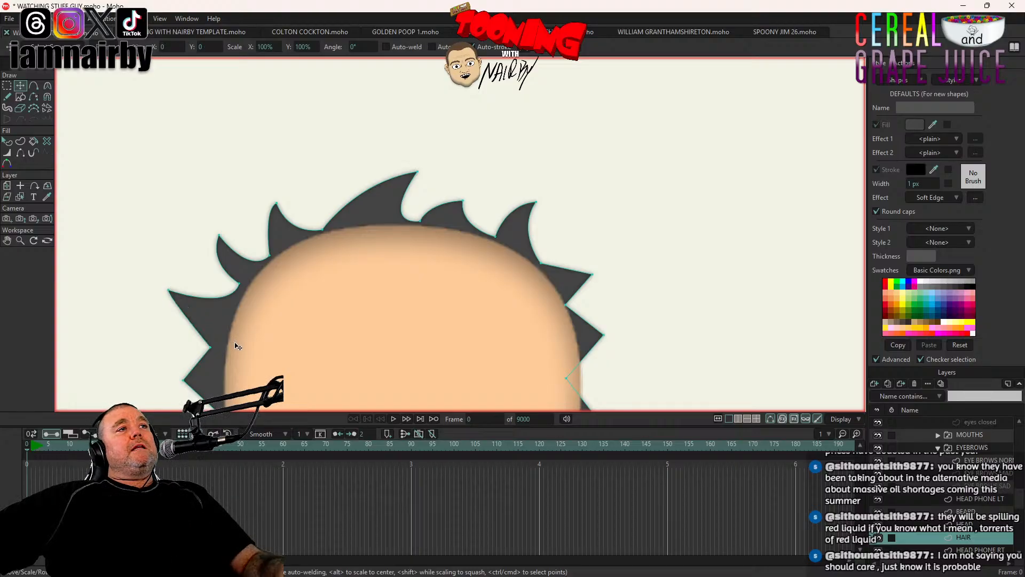
Step: Curve the second-lowest spike on the hair's left side, pulling its lower handle downward
{"action": "scroll", "coordinate": [238, 346], "scroll_direction": "down", "scroll_amount": 3}
{"action": "left_click", "coordinate": [47, 86]}
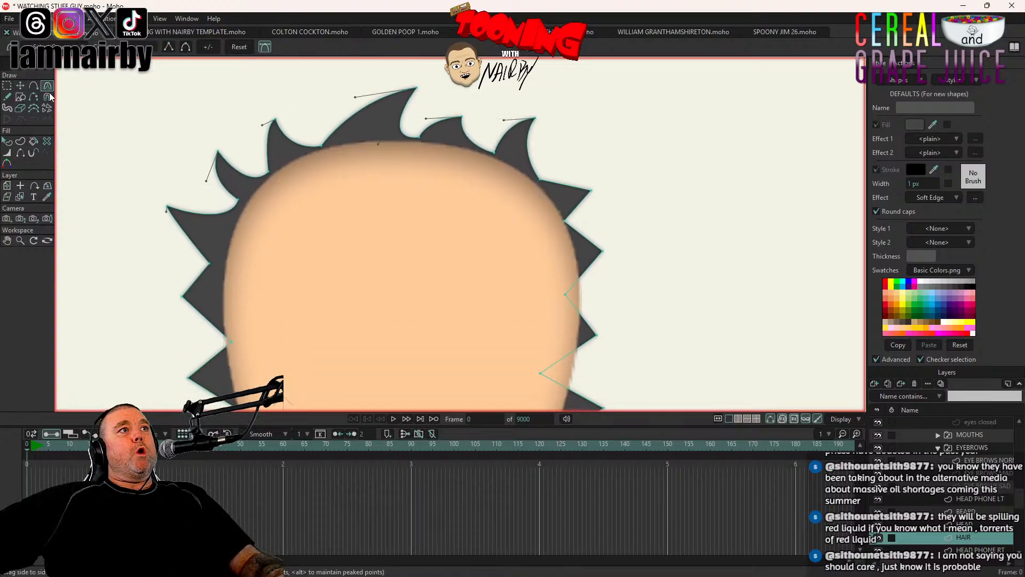
{"action": "left_click", "coordinate": [181, 297]}
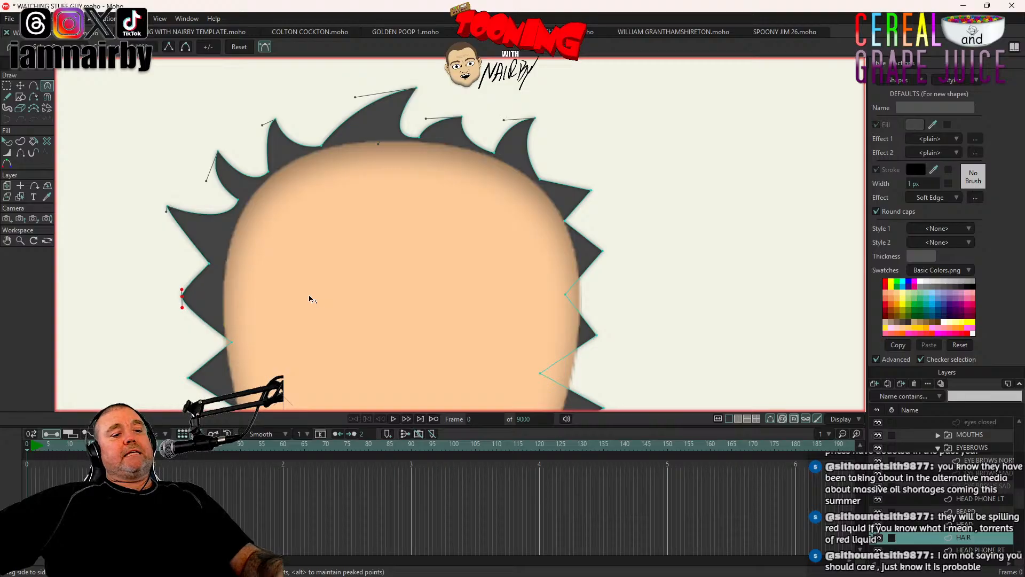
{"action": "left_click_drag", "start_coordinate": [188, 290], "coordinate": [180, 332]}
Step: Reshape the lowest spike on the hair's left side into a downward-pointing curved tuft using its two tip handles
{"action": "scroll", "coordinate": [233, 165], "scroll_direction": "down", "scroll_amount": 6}
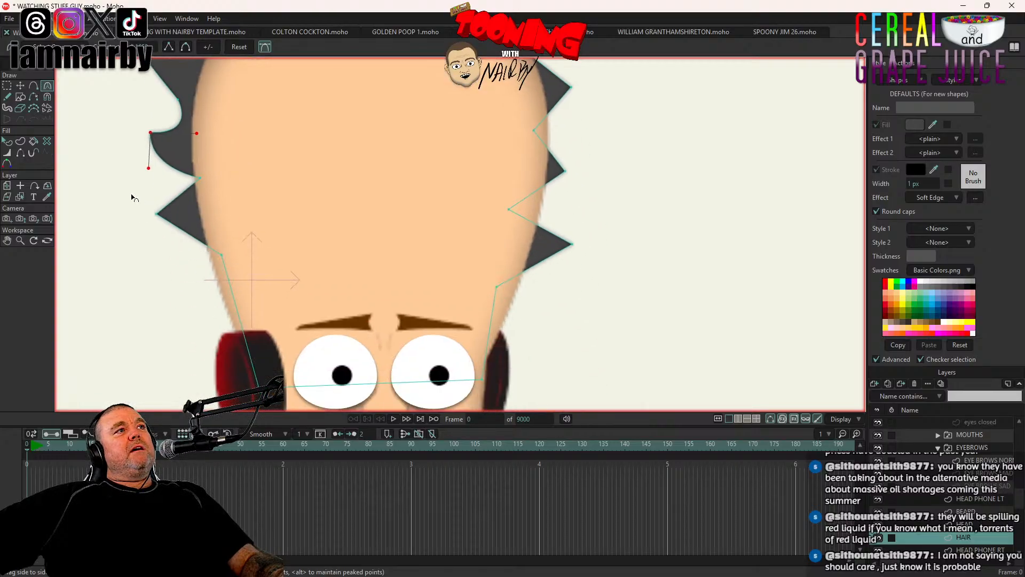
{"action": "left_click_drag", "start_coordinate": [157, 215], "coordinate": [264, 215]}
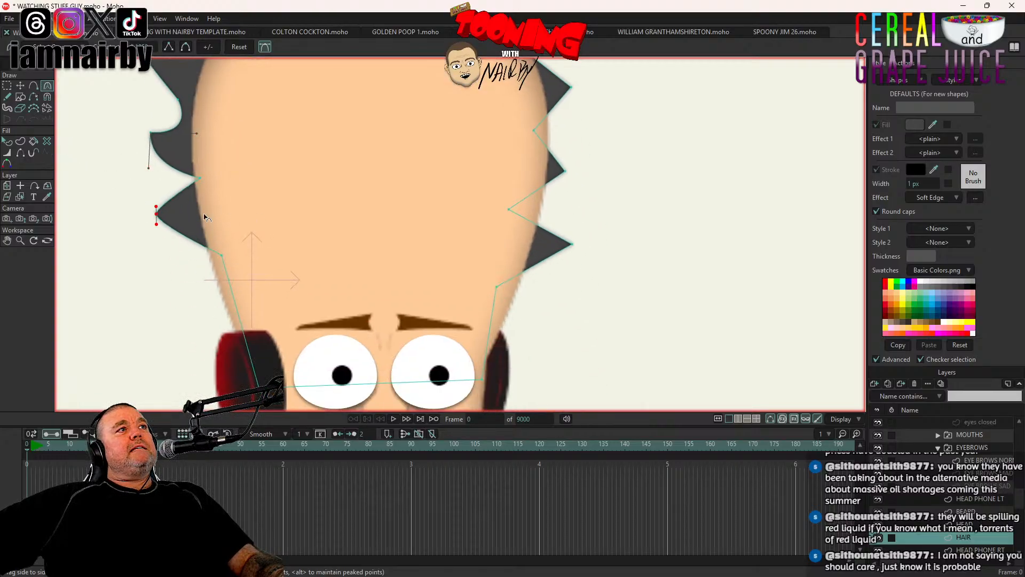
{"action": "left_click_drag", "start_coordinate": [156, 205], "coordinate": [166, 180]}
{"action": "left_click_drag", "start_coordinate": [157, 225], "coordinate": [197, 292]}
{"action": "scroll", "coordinate": [167, 173], "scroll_direction": "down", "scroll_amount": 5}
{"action": "scroll", "coordinate": [205, 285], "scroll_direction": "up", "scroll_amount": 5}
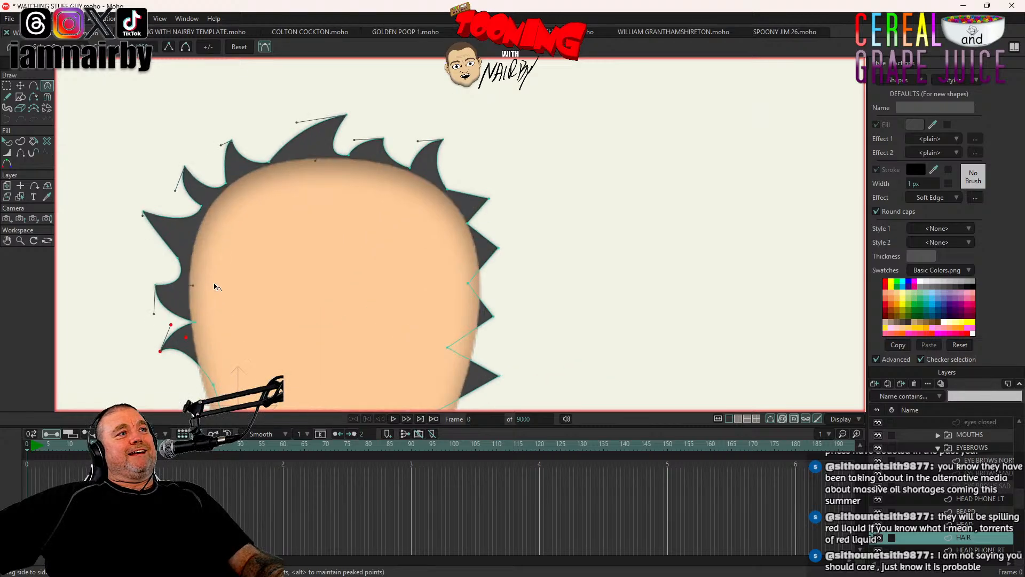
Step: Readjust both tip handles of the second-lowest left spike so it curves downward like the tuft below it
{"action": "scroll", "coordinate": [267, 267], "scroll_direction": "up", "scroll_amount": 2}
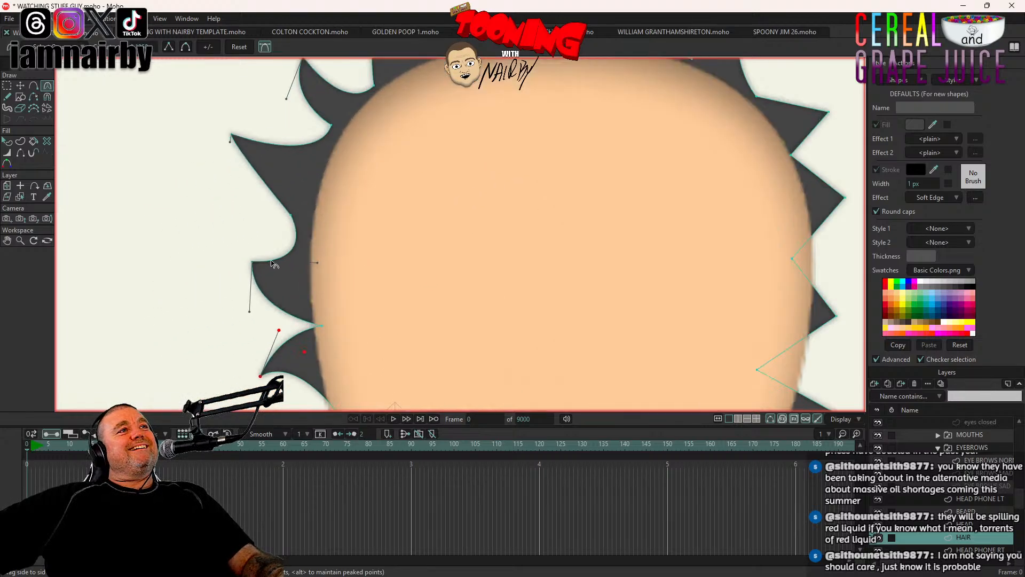
{"action": "left_click_drag", "start_coordinate": [316, 263], "coordinate": [284, 209]}
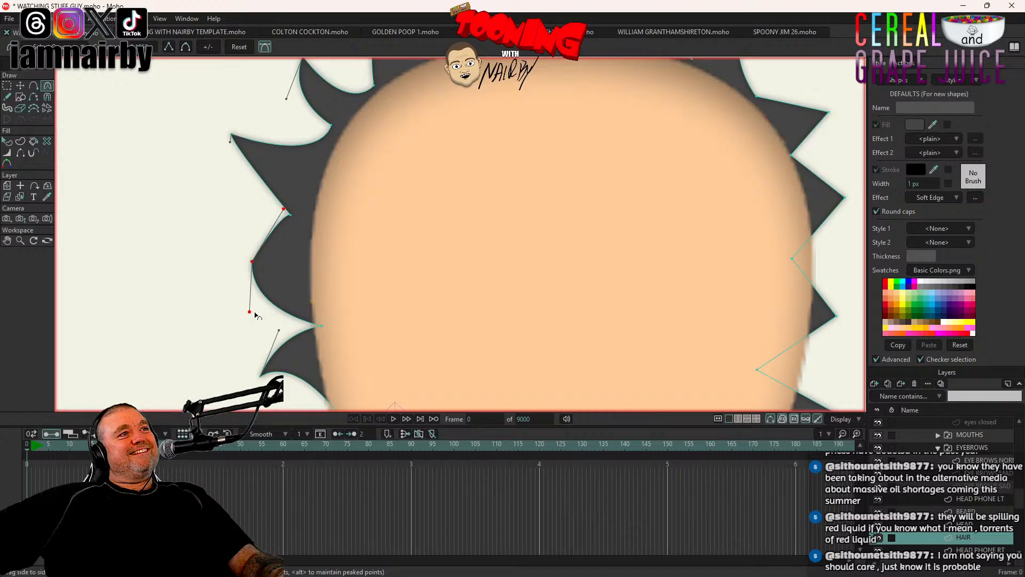
{"action": "left_click_drag", "start_coordinate": [250, 311], "coordinate": [297, 256]}
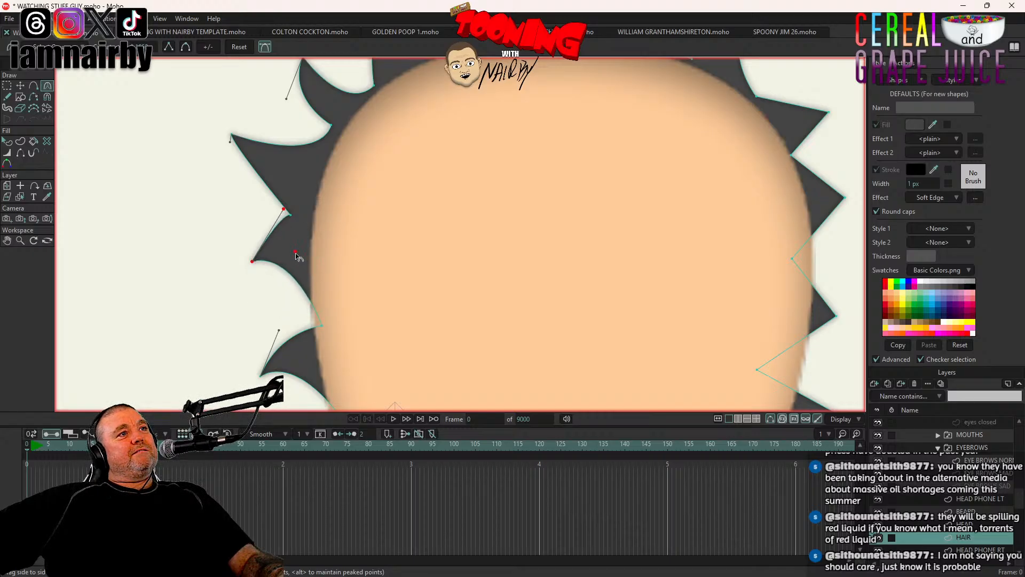
{"action": "left_click_drag", "start_coordinate": [283, 210], "coordinate": [258, 233]}
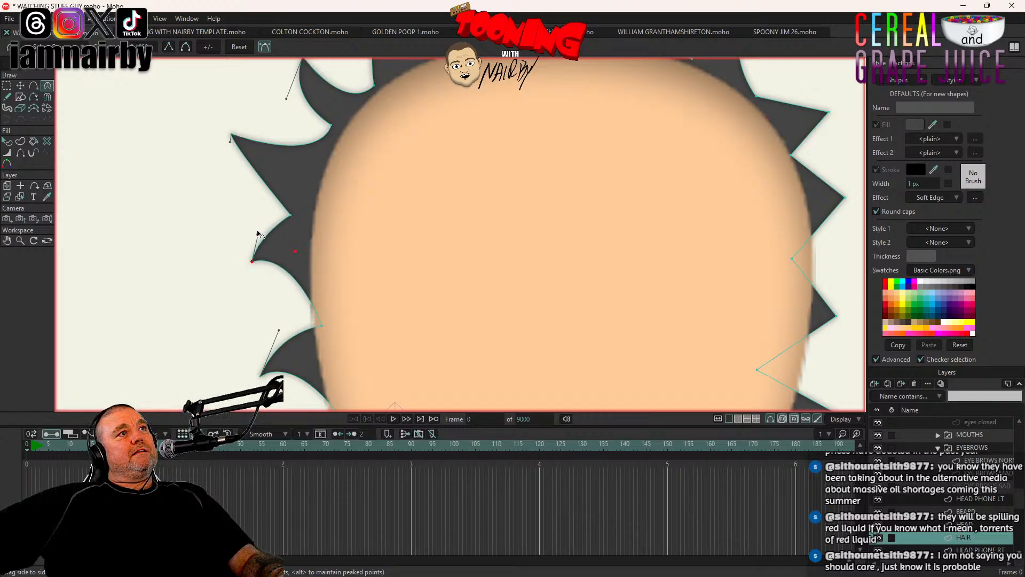
Step: Move the hair points above and below the lowest left spike outward onto the head's edge
{"action": "scroll", "coordinate": [315, 143], "scroll_direction": "down", "scroll_amount": 5}
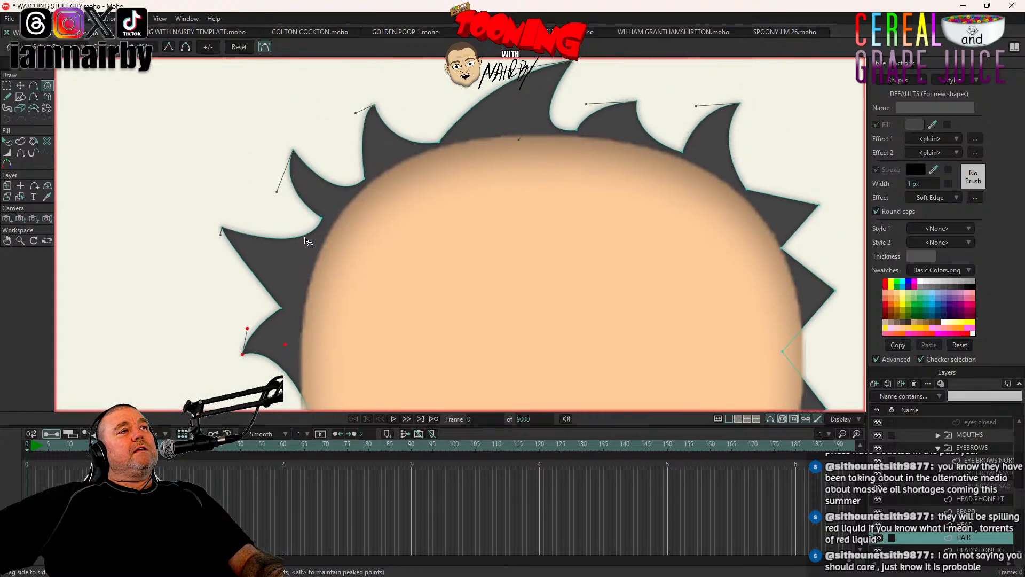
{"action": "scroll", "coordinate": [309, 238], "scroll_direction": "up", "scroll_amount": 4}
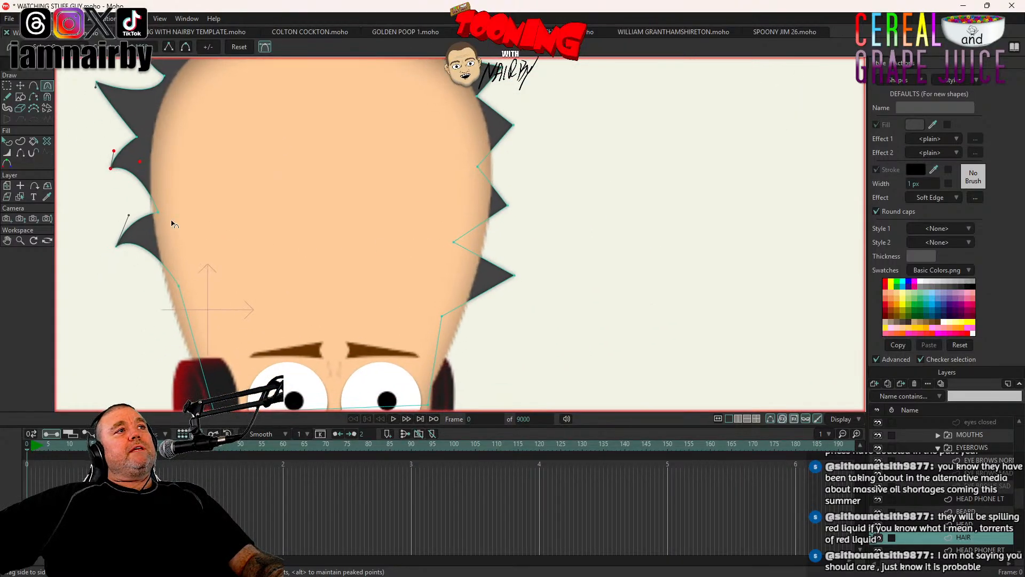
{"action": "left_click", "coordinate": [20, 86]}
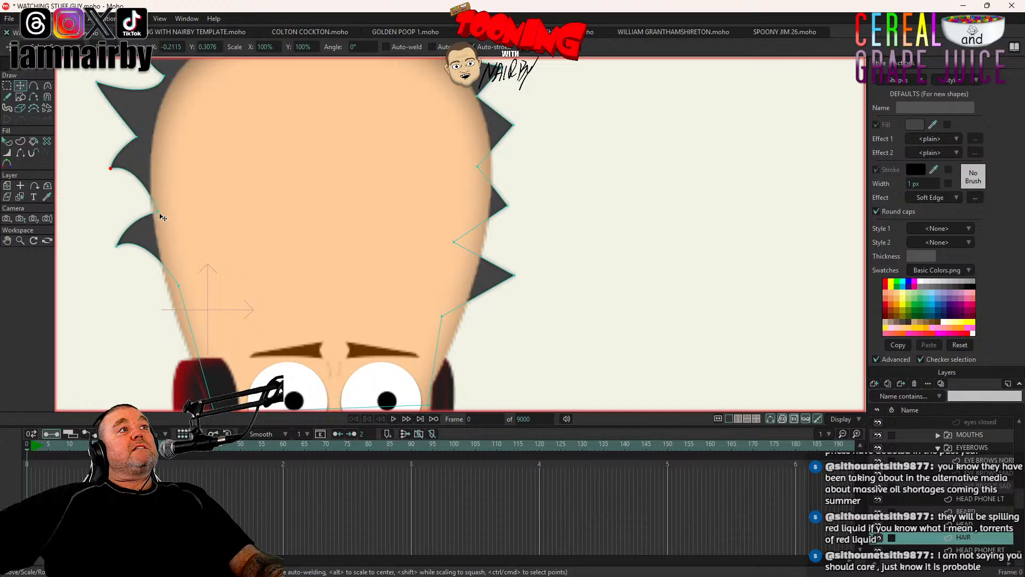
{"action": "left_click_drag", "start_coordinate": [159, 214], "coordinate": [150, 207]}
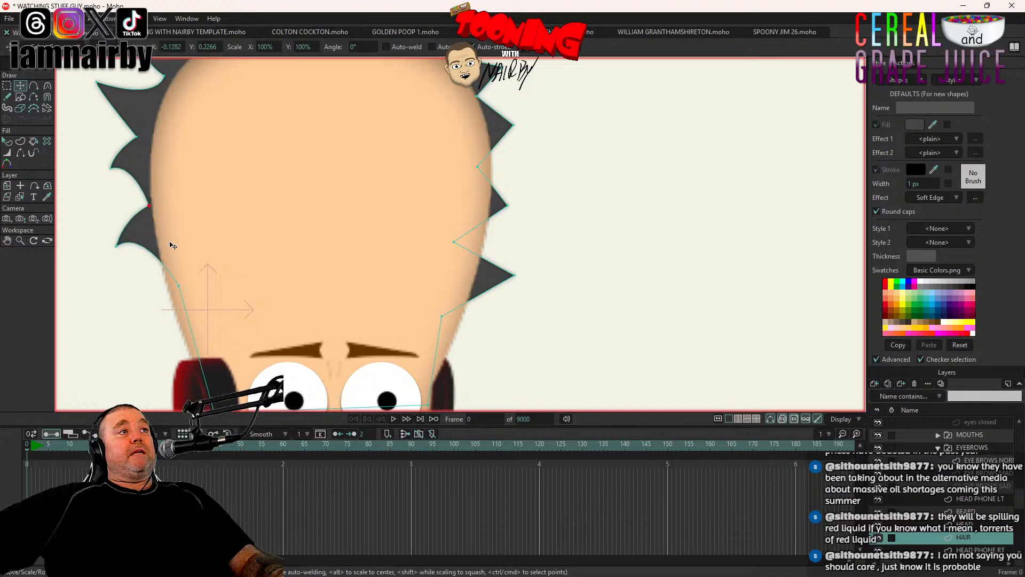
{"action": "left_click", "coordinate": [175, 288]}
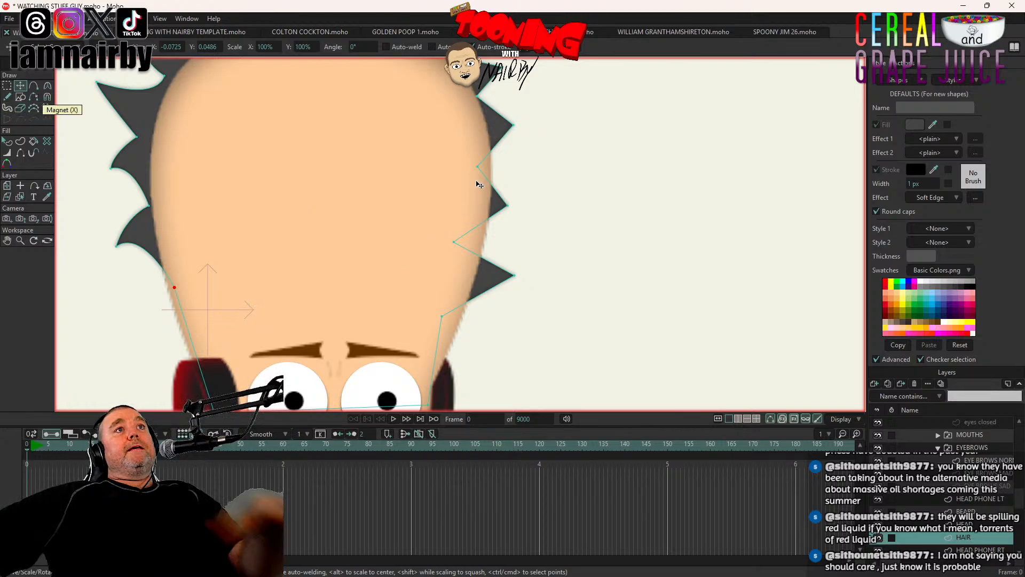
Step: Move the two upper notch points between the right-side hair spikes outward onto the head's edge
{"action": "left_click_drag", "start_coordinate": [479, 167], "coordinate": [460, 301]}
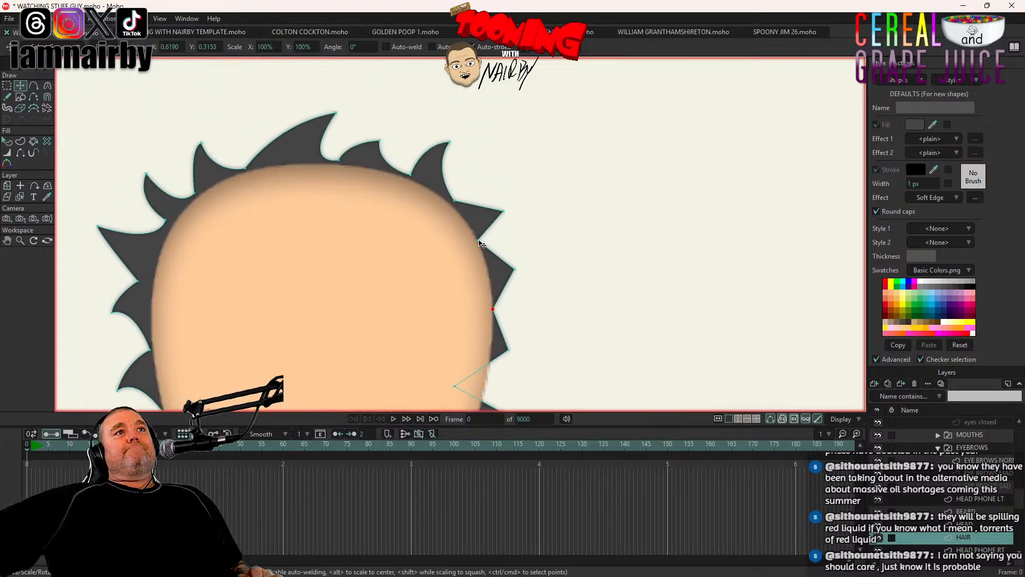
{"action": "left_click", "coordinate": [480, 241]}
{"action": "scroll", "coordinate": [384, 248], "scroll_direction": "down", "scroll_amount": 10}
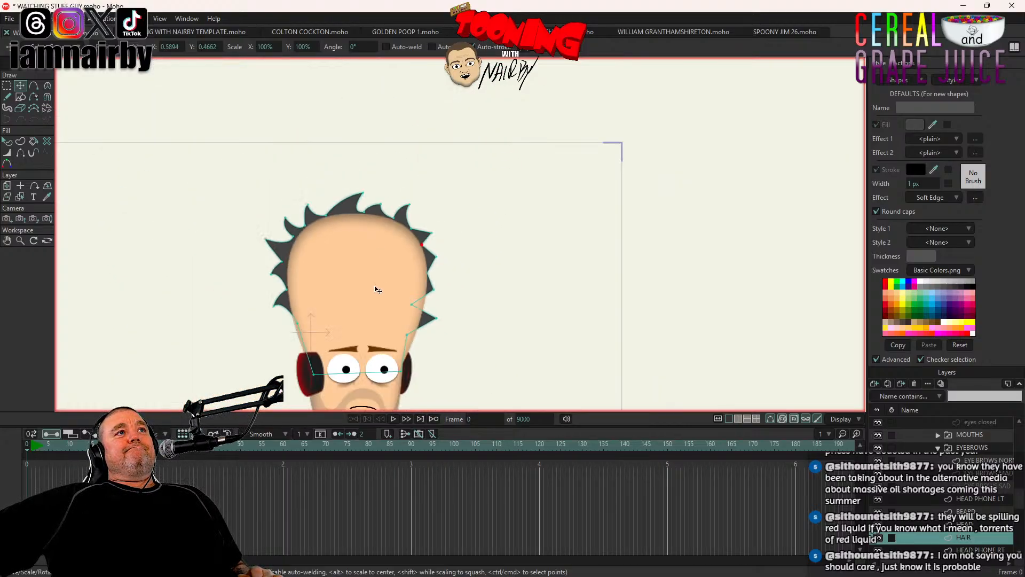
{"action": "scroll", "coordinate": [383, 243], "scroll_direction": "up", "scroll_amount": 5}
{"action": "left_click_drag", "start_coordinate": [408, 177], "coordinate": [383, 294]}
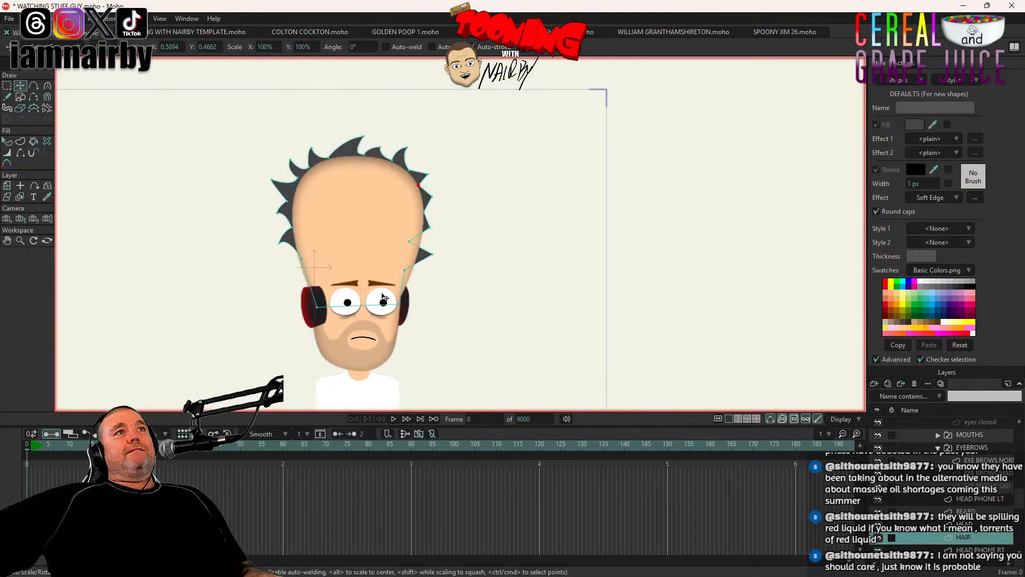
{"action": "scroll", "coordinate": [384, 285], "scroll_direction": "down", "scroll_amount": 4}
{"action": "scroll", "coordinate": [411, 268], "scroll_direction": "up", "scroll_amount": 8}
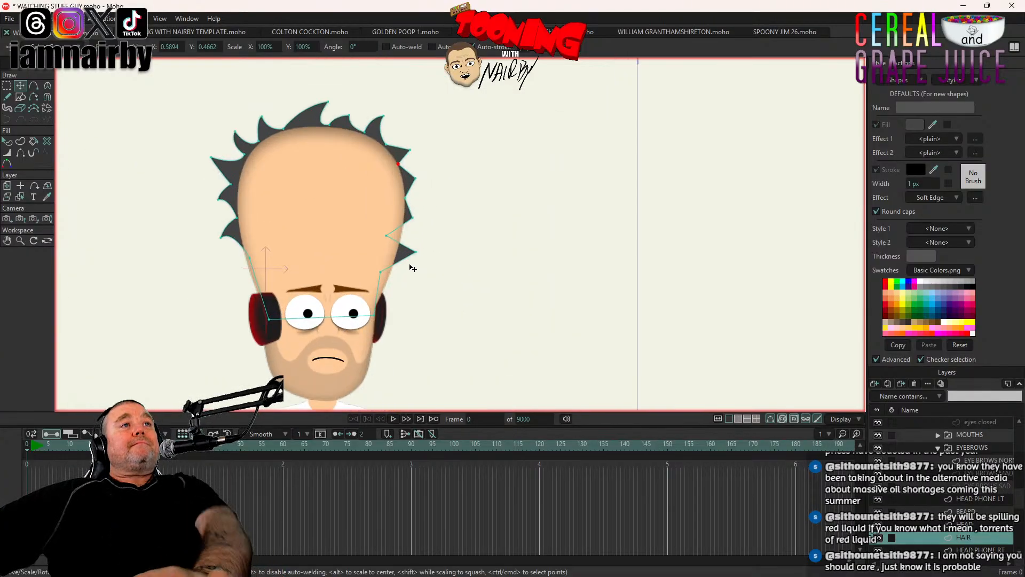
{"action": "left_click_drag", "start_coordinate": [390, 207], "coordinate": [424, 261]}
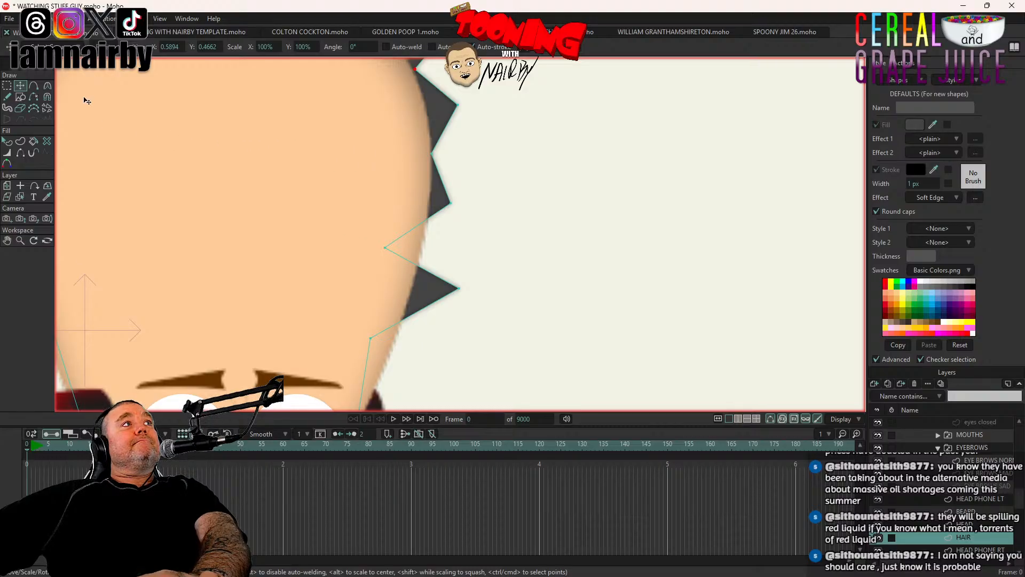
{"action": "scroll", "coordinate": [394, 257], "scroll_direction": "down", "scroll_amount": 3}
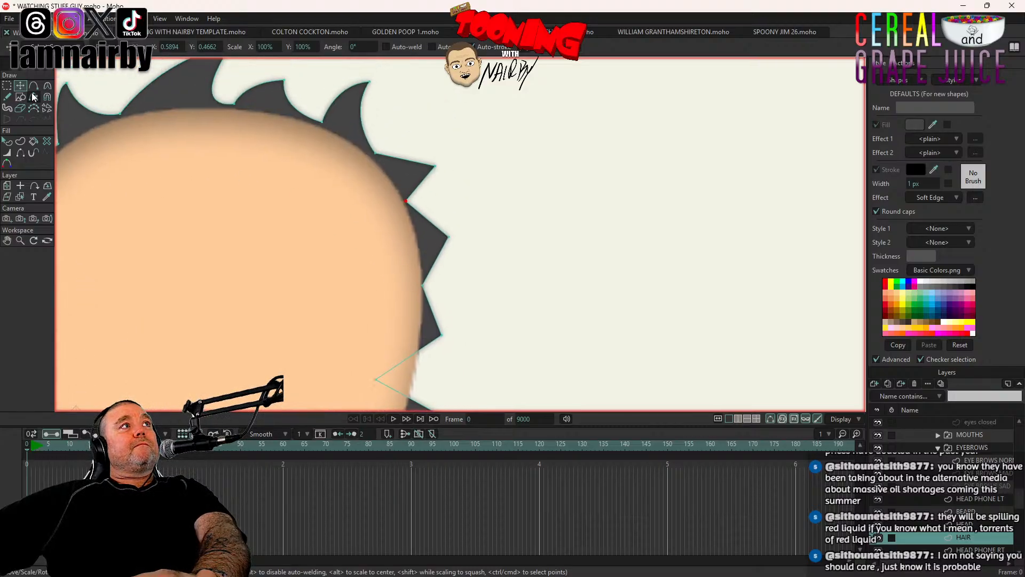
Step: Curve the third-lowest spike on the hair's right side into a downward-hooking tuft using its two tip handles
{"action": "left_click", "coordinate": [47, 86]}
{"action": "left_click", "coordinate": [449, 237]}
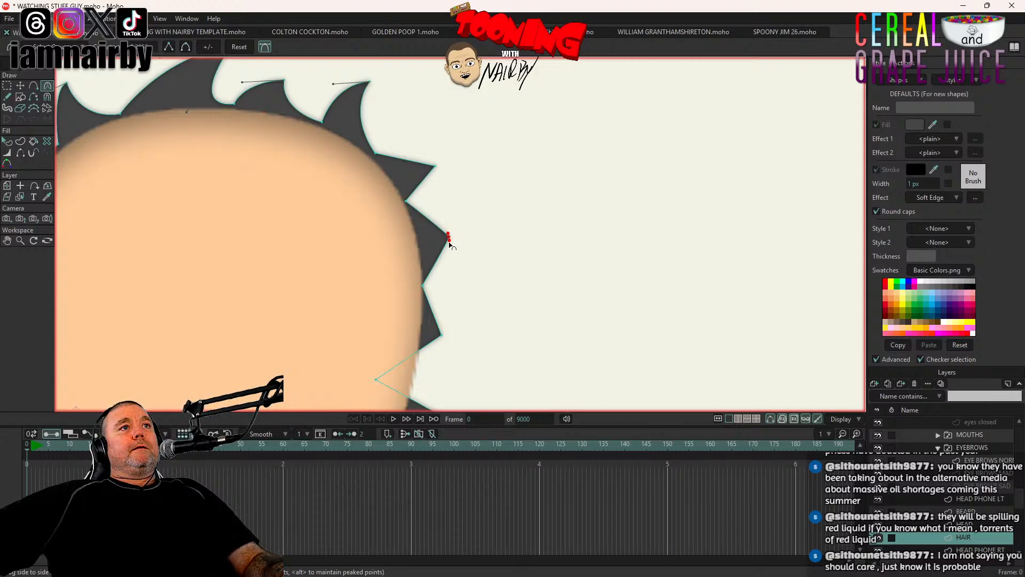
{"action": "left_click_drag", "start_coordinate": [449, 243], "coordinate": [439, 207]}
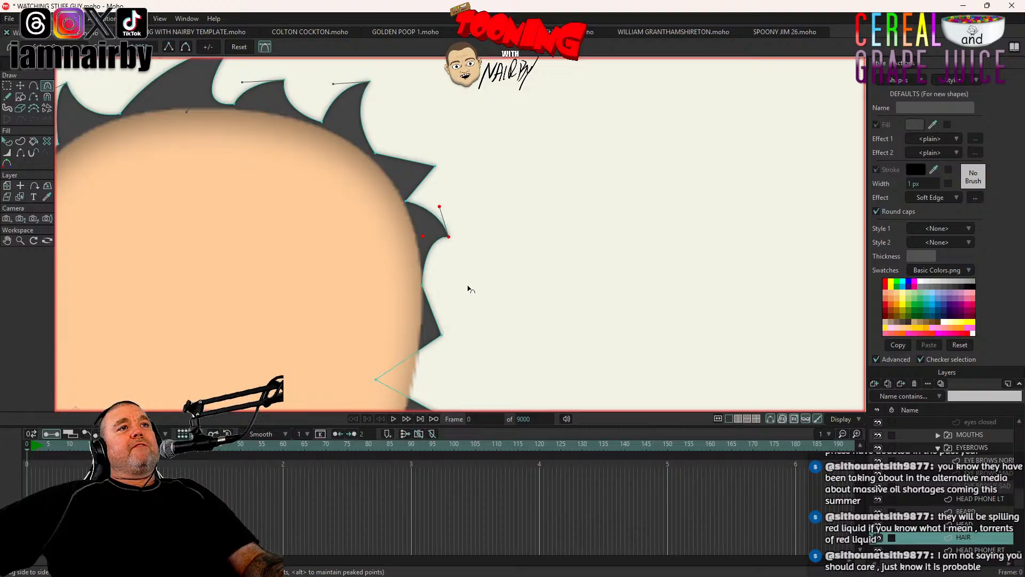
Step: Move the notch point between the two lowest right-side hair spikes outward onto the head's edge
{"action": "scroll", "coordinate": [468, 289], "scroll_direction": "down", "scroll_amount": 3}
{"action": "scroll", "coordinate": [490, 334], "scroll_direction": "up", "scroll_amount": 3}
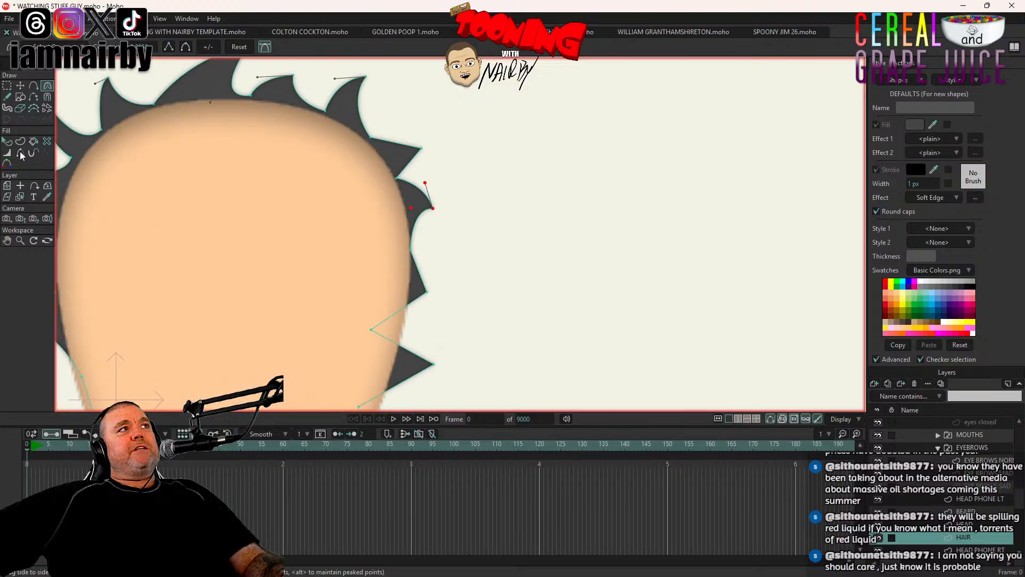
{"action": "key", "text": "t"}
{"action": "left_click_drag", "start_coordinate": [374, 332], "coordinate": [409, 321]}
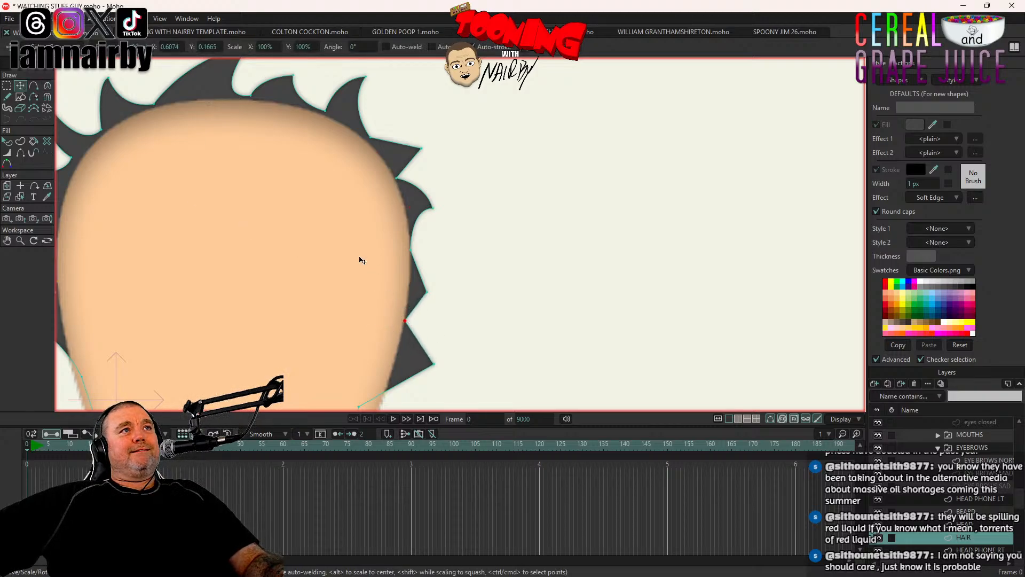
Step: Raise the tips of the large top hair spike and its left neighbour, leaning them slightly toward each other
{"action": "scroll", "coordinate": [353, 256], "scroll_direction": "down", "scroll_amount": 3}
{"action": "scroll", "coordinate": [338, 247], "scroll_direction": "down", "scroll_amount": 4}
{"action": "scroll", "coordinate": [338, 245], "scroll_direction": "up", "scroll_amount": 4}
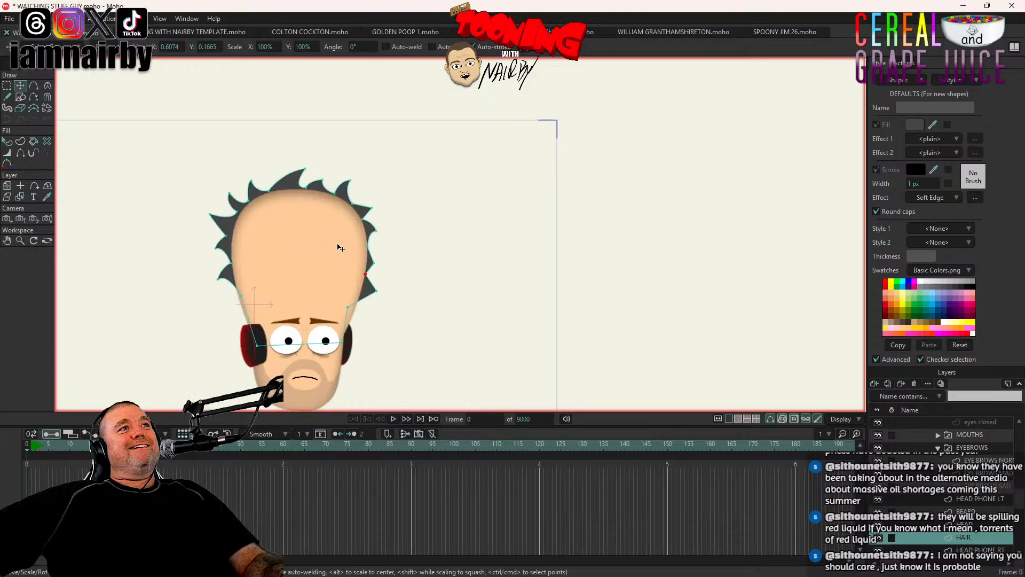
{"action": "scroll", "coordinate": [312, 220], "scroll_direction": "up", "scroll_amount": 4}
{"action": "left_click_drag", "start_coordinate": [315, 174], "coordinate": [320, 299]}
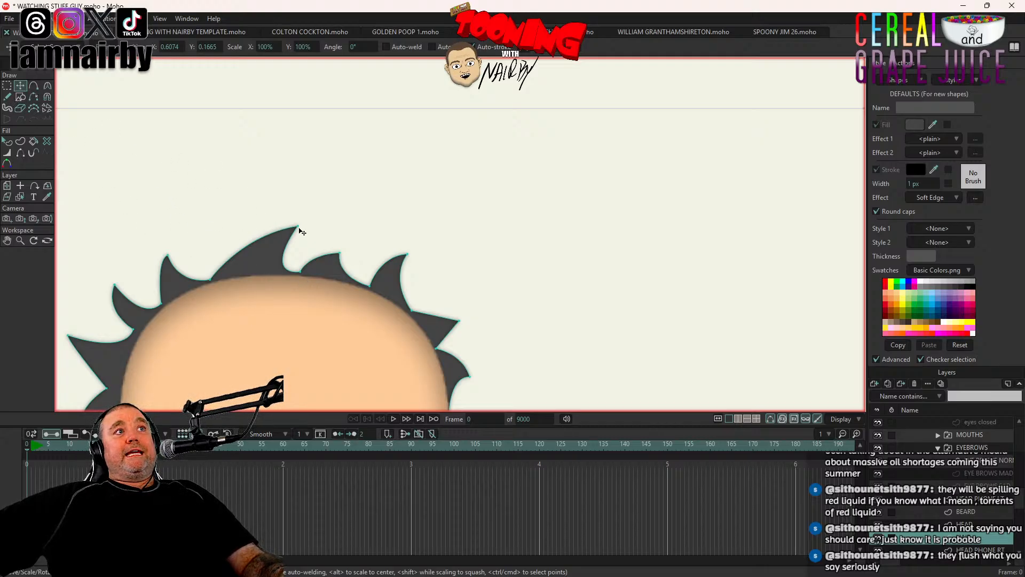
{"action": "left_click_drag", "start_coordinate": [299, 226], "coordinate": [294, 221]}
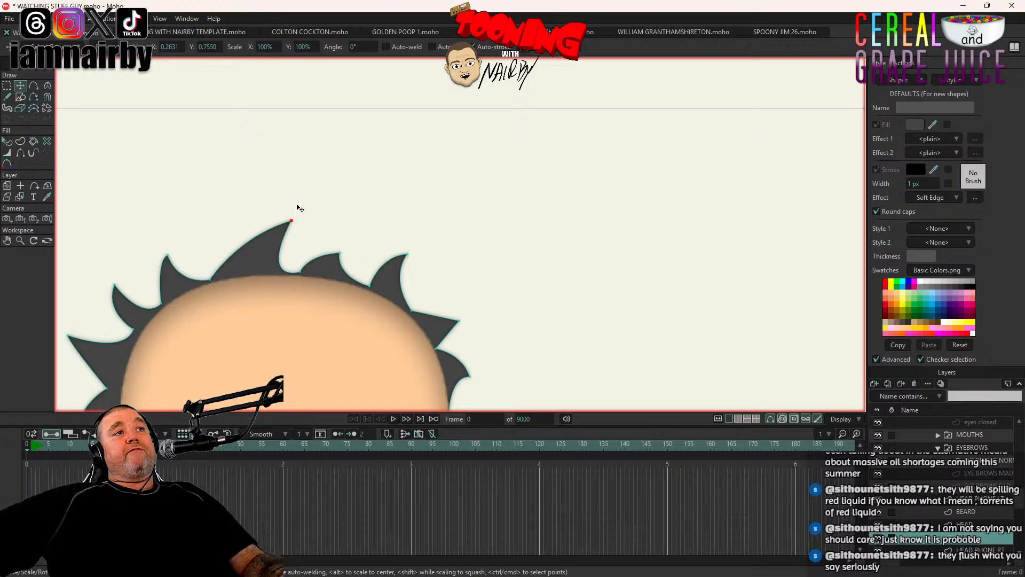
{"action": "left_click_drag", "start_coordinate": [168, 259], "coordinate": [175, 251]}
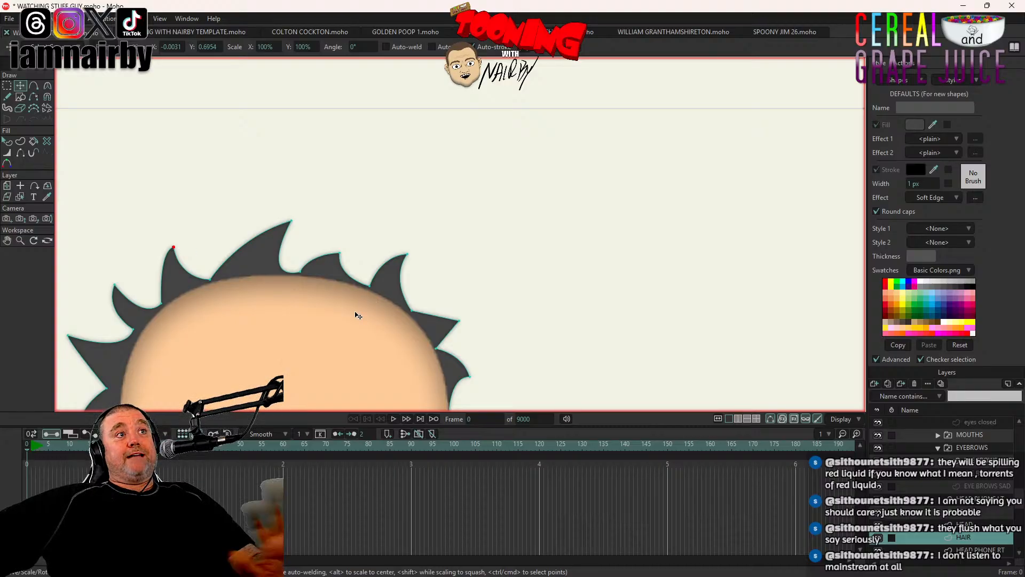
Step: Curve the underside of the fourth-lowest right-side hair spike inward using its tip handles
{"action": "left_click", "coordinate": [47, 86]}
{"action": "scroll", "coordinate": [411, 257], "scroll_direction": "up", "scroll_amount": 2}
{"action": "left_click_drag", "start_coordinate": [433, 339], "coordinate": [582, 317]}
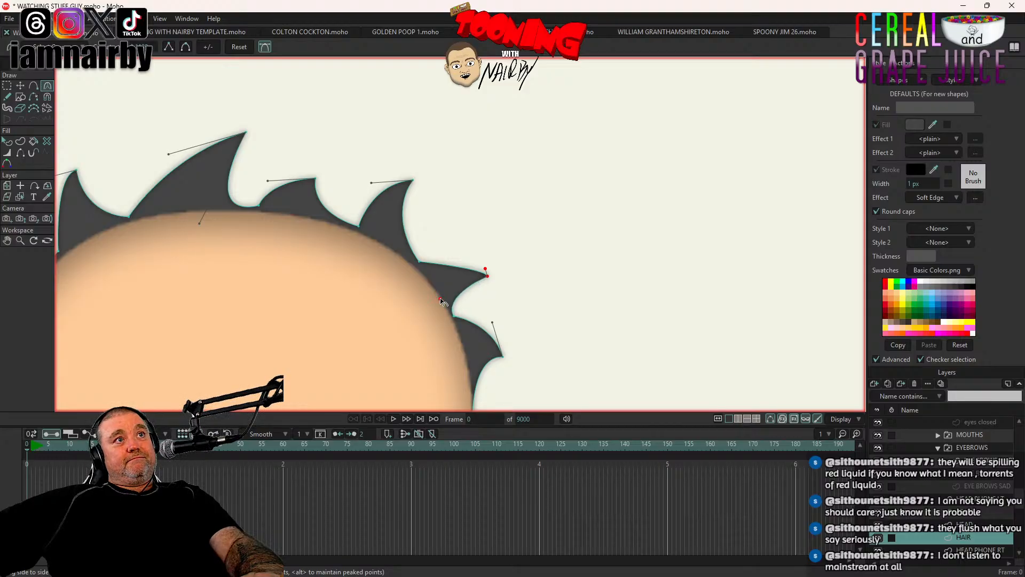
{"action": "scroll", "coordinate": [434, 302], "scroll_direction": "down", "scroll_amount": 3}
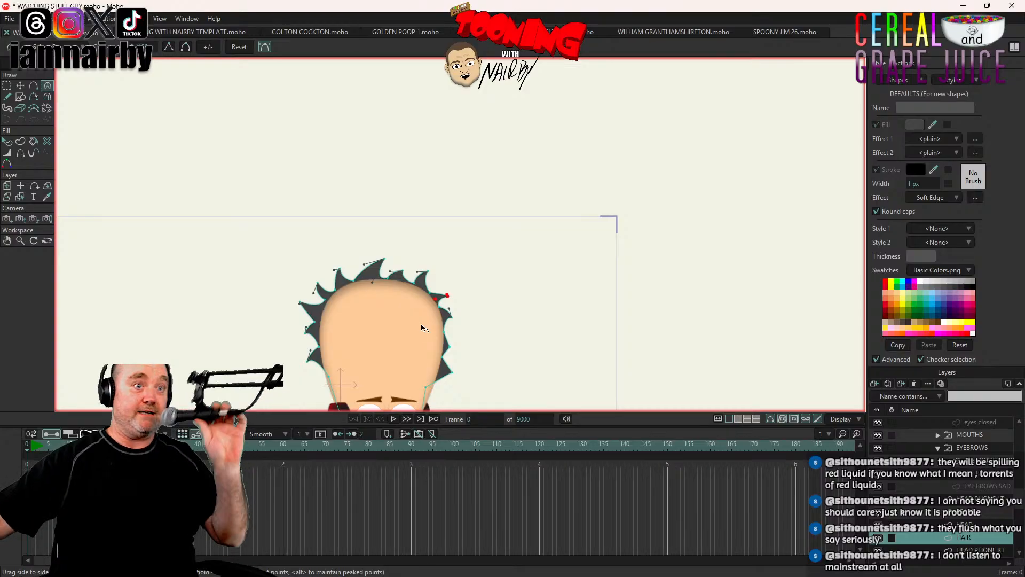
Step: Nudge the tips of the two lowest right-side spikes outward and reposition the tips of the large top spike and its two right neighbours
{"action": "left_click_drag", "start_coordinate": [502, 333], "coordinate": [514, 265]}
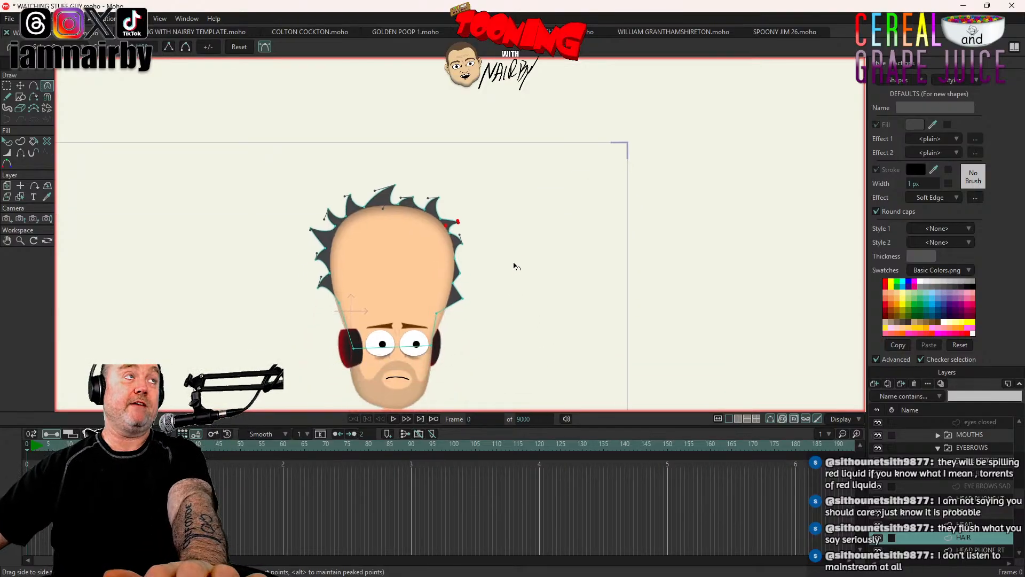
{"action": "left_click", "coordinate": [21, 87]}
{"action": "scroll", "coordinate": [340, 262], "scroll_direction": "up", "scroll_amount": 3}
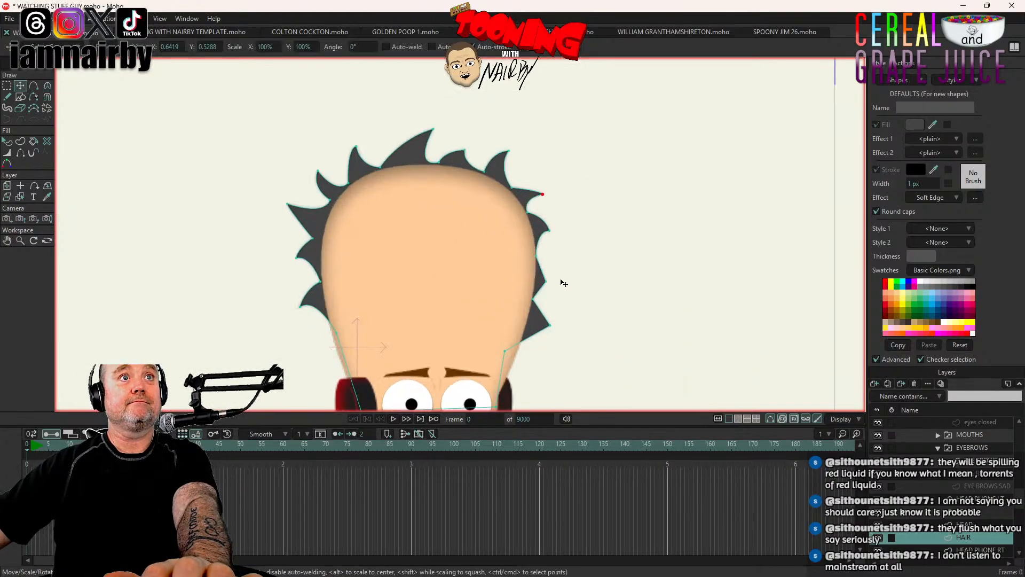
{"action": "left_click_drag", "start_coordinate": [548, 281], "coordinate": [550, 278]}
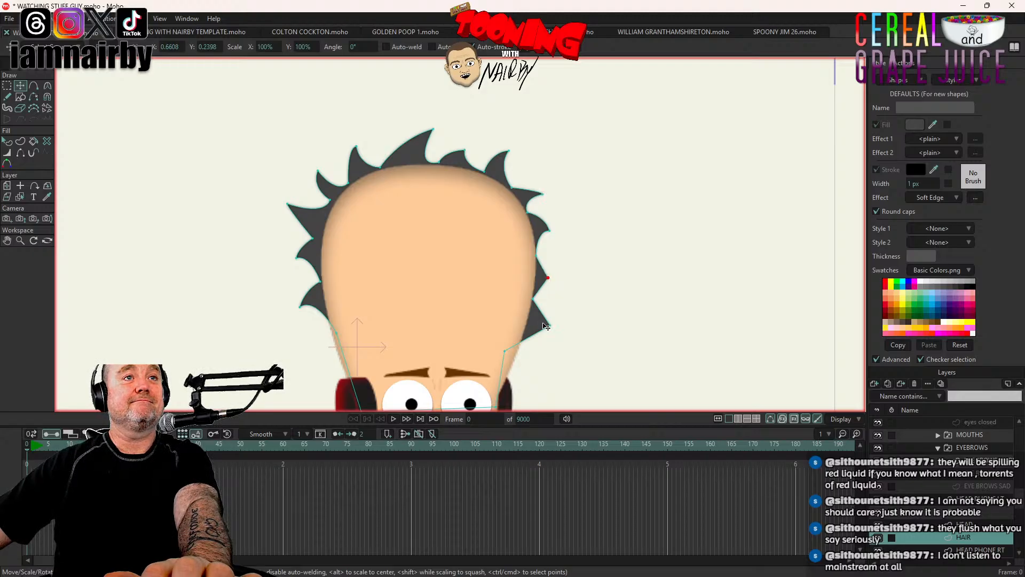
{"action": "left_click_drag", "start_coordinate": [544, 317], "coordinate": [557, 298]}
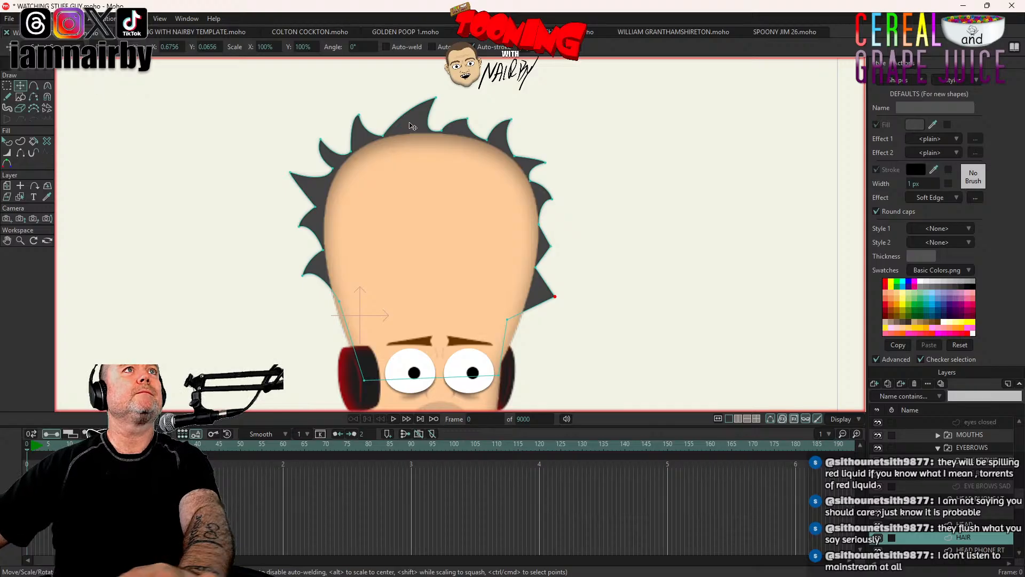
{"action": "left_click_drag", "start_coordinate": [466, 121], "coordinate": [517, 136]}
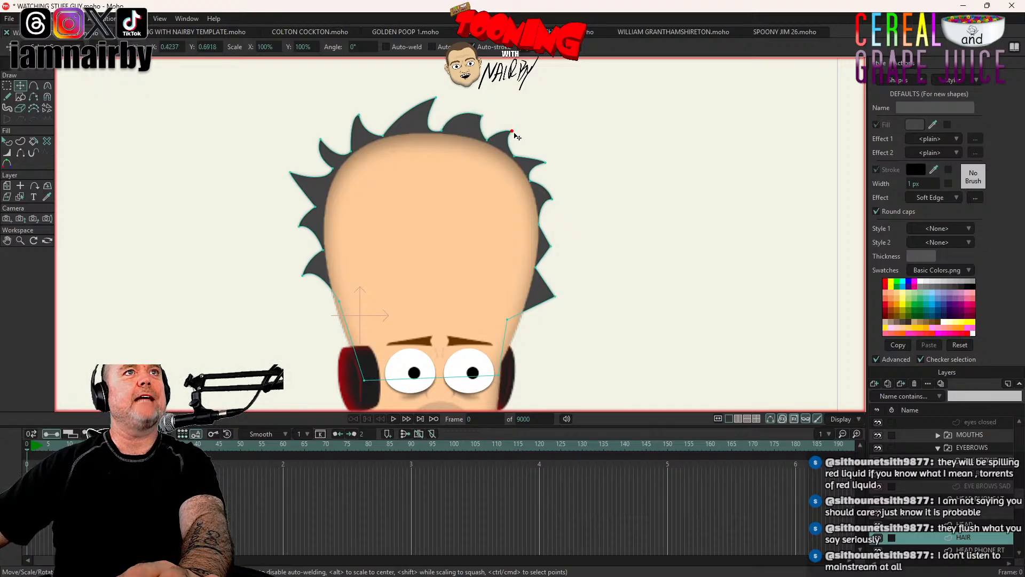
{"action": "left_click_drag", "start_coordinate": [437, 98], "coordinate": [445, 105]}
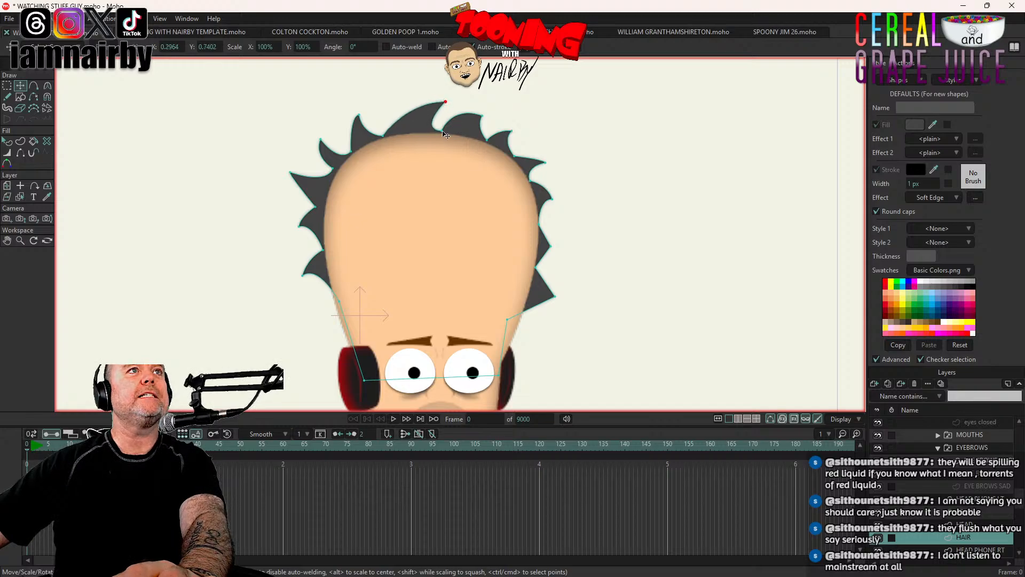
Step: Preview a render of the character's hair, then compare the character with the Watching Stuff Guy reference sheet
{"action": "scroll", "coordinate": [397, 138], "scroll_direction": "down", "scroll_amount": 3}
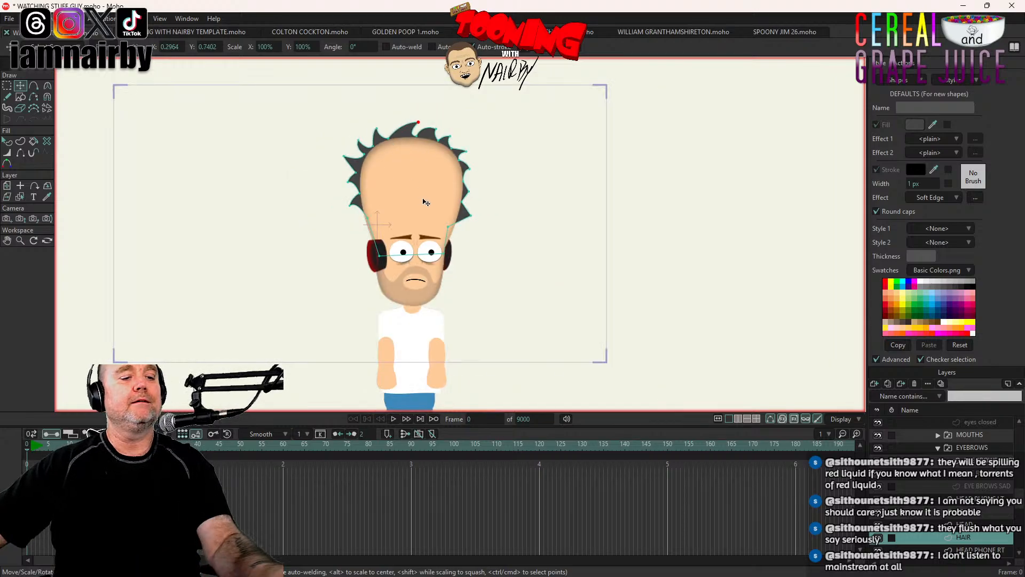
{"action": "key", "text": "ctrl+r"}
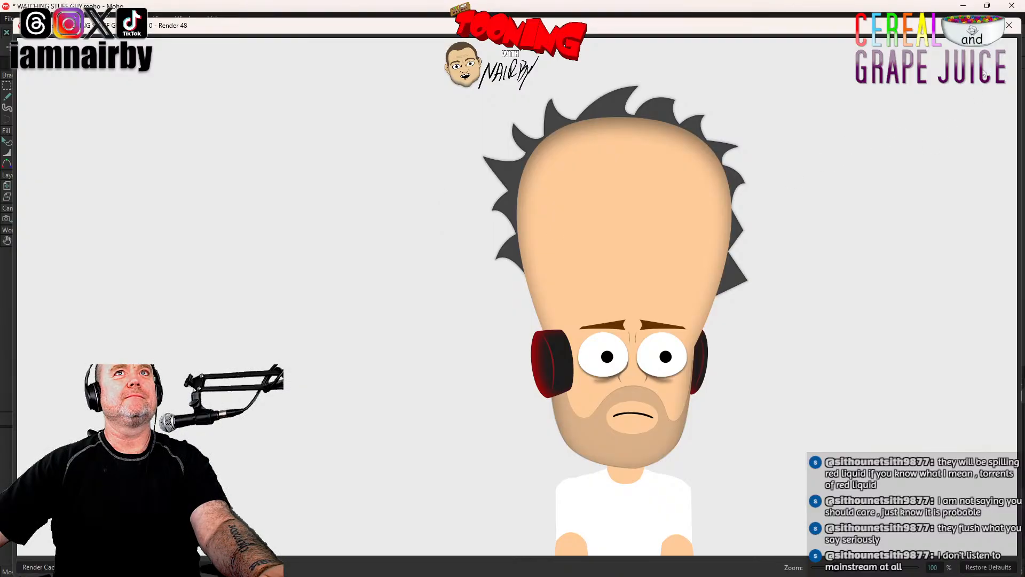
{"action": "left_click", "coordinate": [1009, 25]}
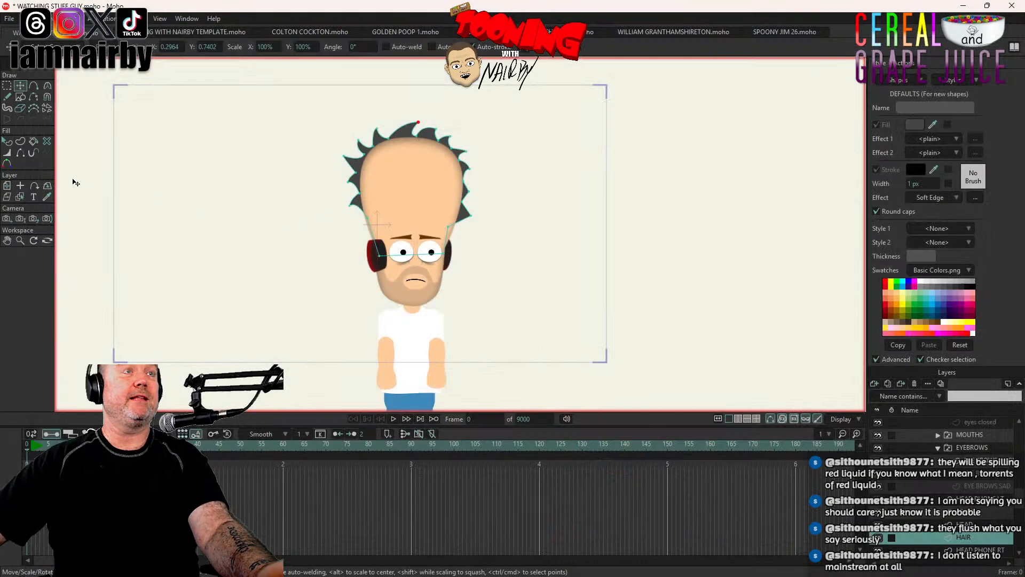
{"action": "scroll", "coordinate": [329, 267], "scroll_direction": "down", "scroll_amount": 6}
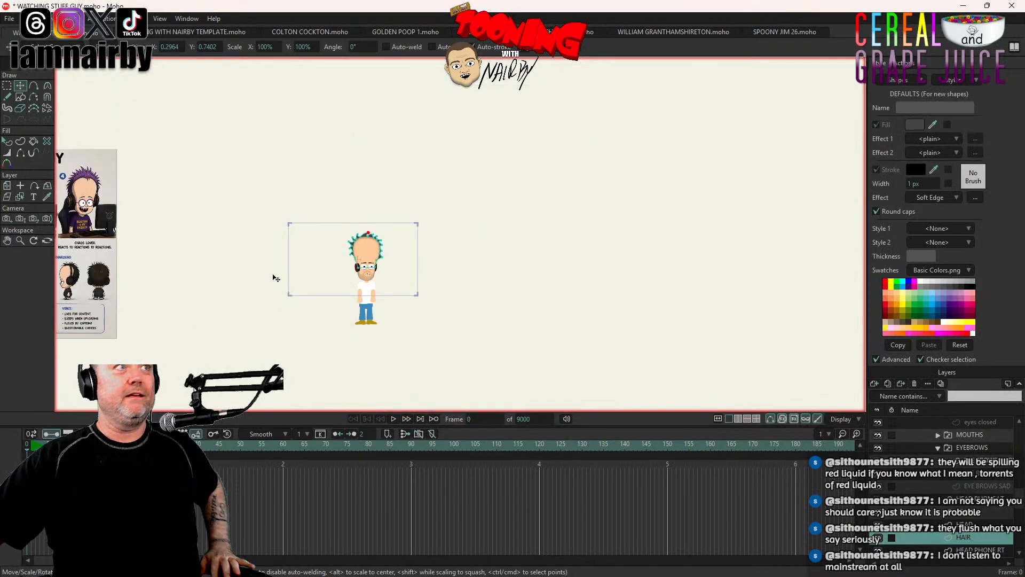
{"action": "left_click_drag", "start_coordinate": [273, 275], "coordinate": [543, 266]}
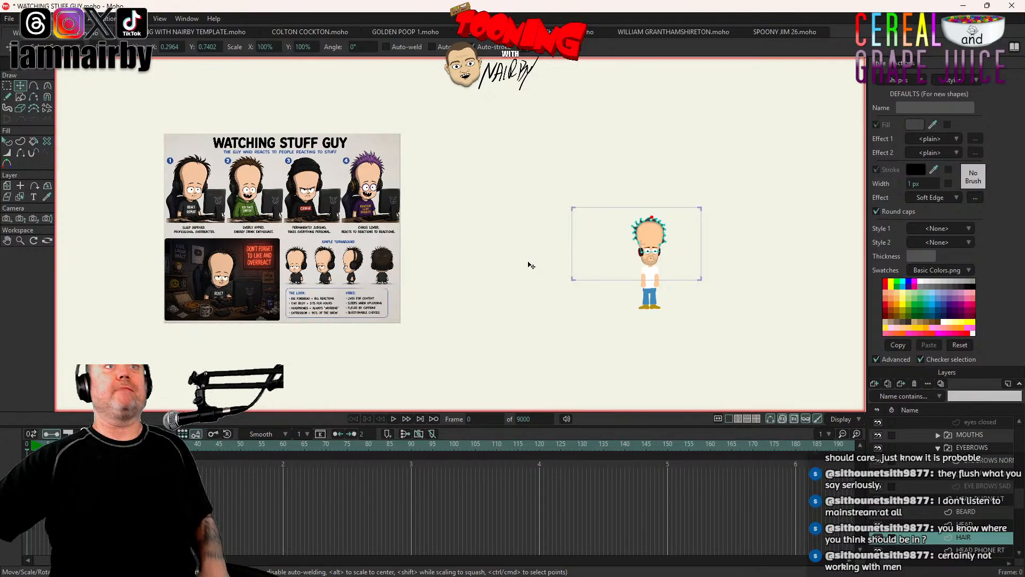
Step: Curve both edges of the lowest right-side hair spike using its two tip handles to form a downward-hooking tuft
{"action": "scroll", "coordinate": [695, 261], "scroll_direction": "up", "scroll_amount": 4}
{"action": "scroll", "coordinate": [684, 244], "scroll_direction": "up", "scroll_amount": 4}
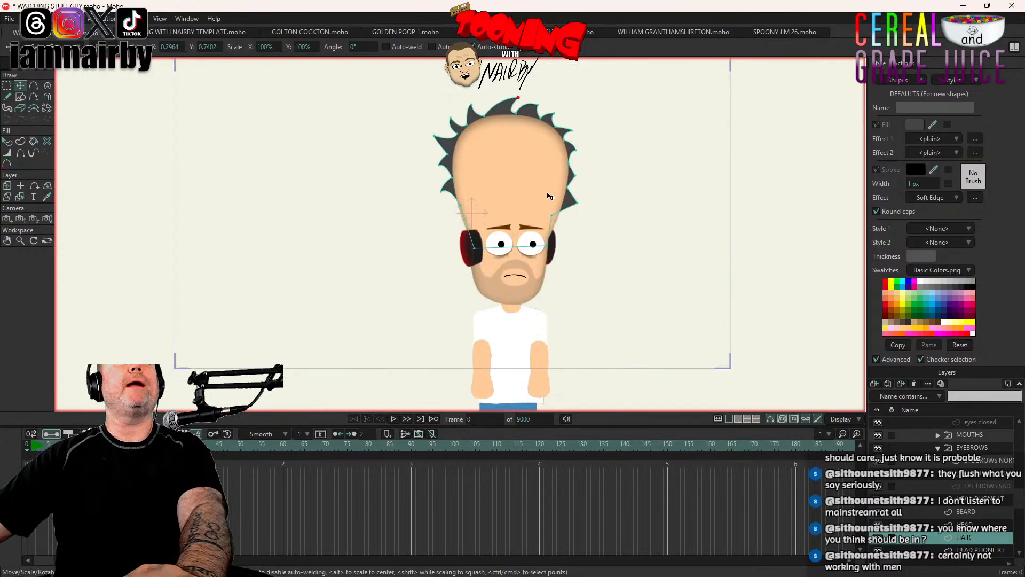
{"action": "scroll", "coordinate": [534, 206], "scroll_direction": "up", "scroll_amount": 4}
{"action": "scroll", "coordinate": [534, 208], "scroll_direction": "down", "scroll_amount": 3}
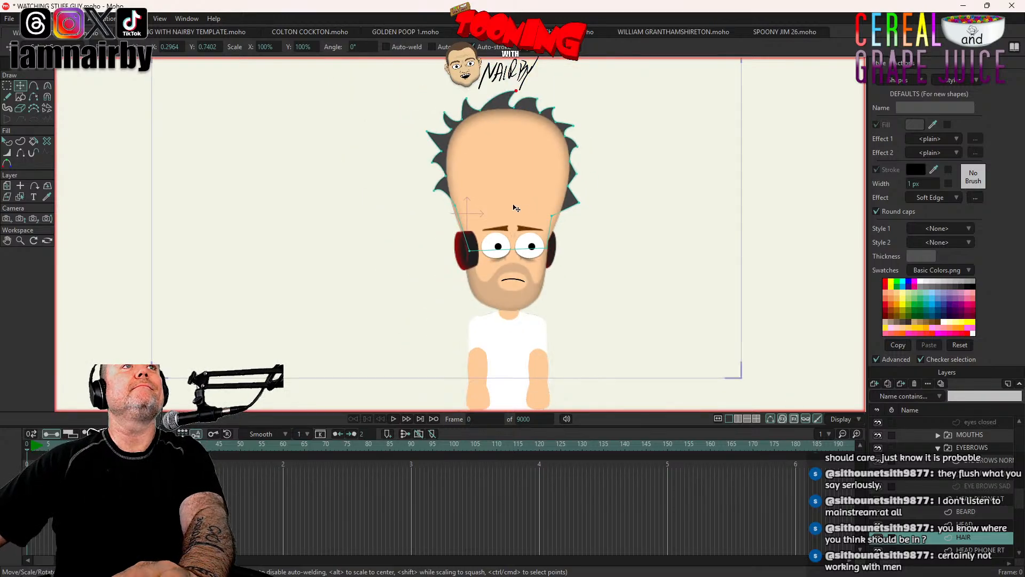
{"action": "scroll", "coordinate": [562, 193], "scroll_direction": "up", "scroll_amount": 3}
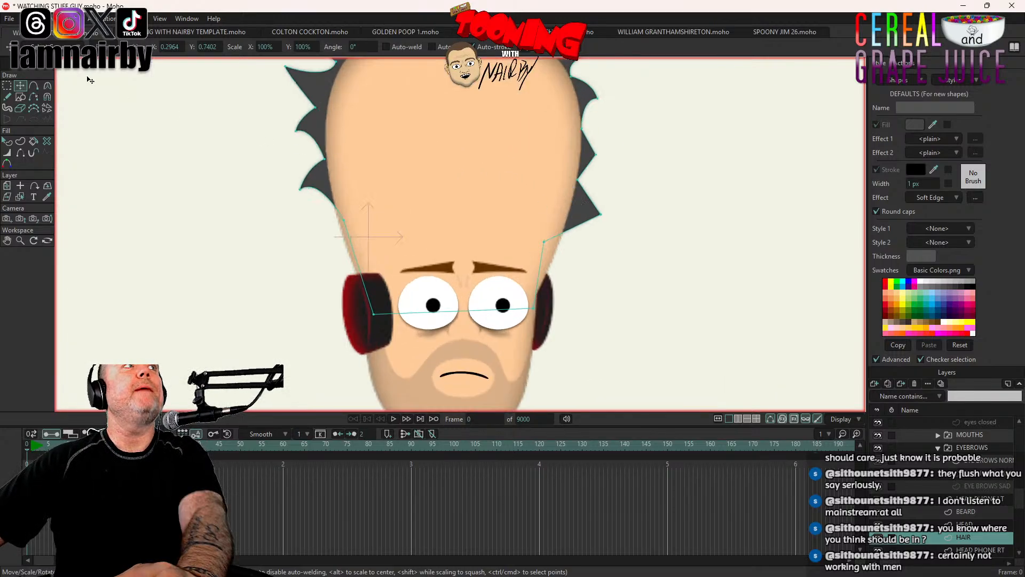
{"action": "left_click", "coordinate": [47, 86]}
{"action": "left_click", "coordinate": [599, 214]}
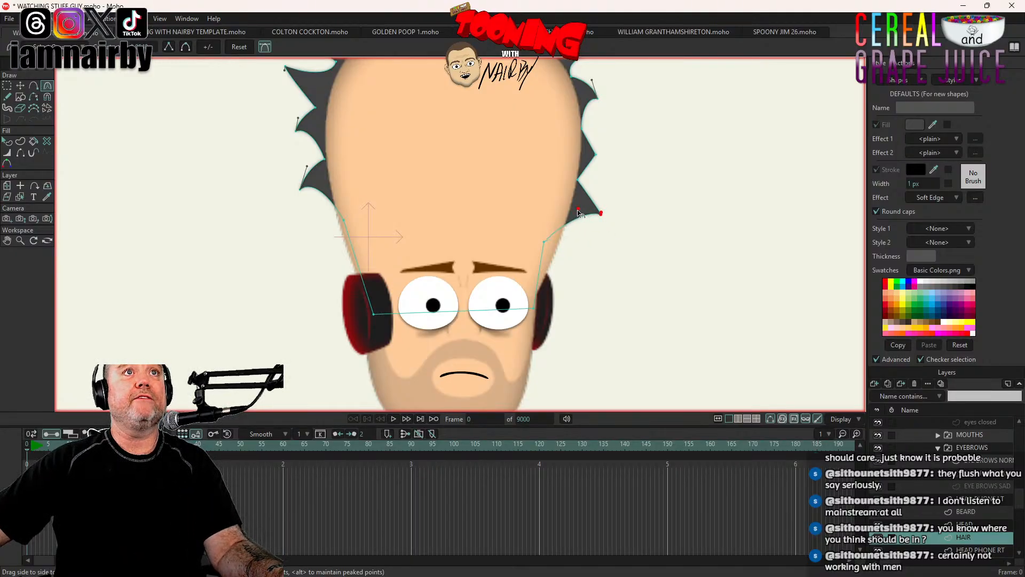
{"action": "scroll", "coordinate": [622, 215], "scroll_direction": "up", "scroll_amount": 3}
{"action": "left_click_drag", "start_coordinate": [582, 213], "coordinate": [573, 169]}
{"action": "scroll", "coordinate": [573, 215], "scroll_direction": "down", "scroll_amount": 5}
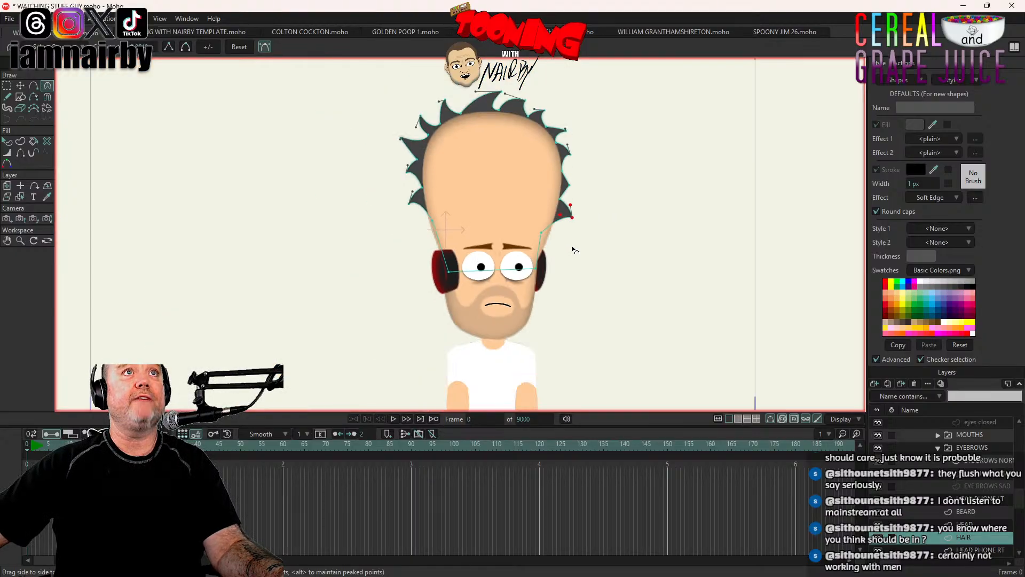
{"action": "scroll", "coordinate": [466, 181], "scroll_direction": "up", "scroll_amount": 3}
{"action": "left_click_drag", "start_coordinate": [647, 215], "coordinate": [612, 274]}
{"action": "left_click", "coordinate": [20, 85]}
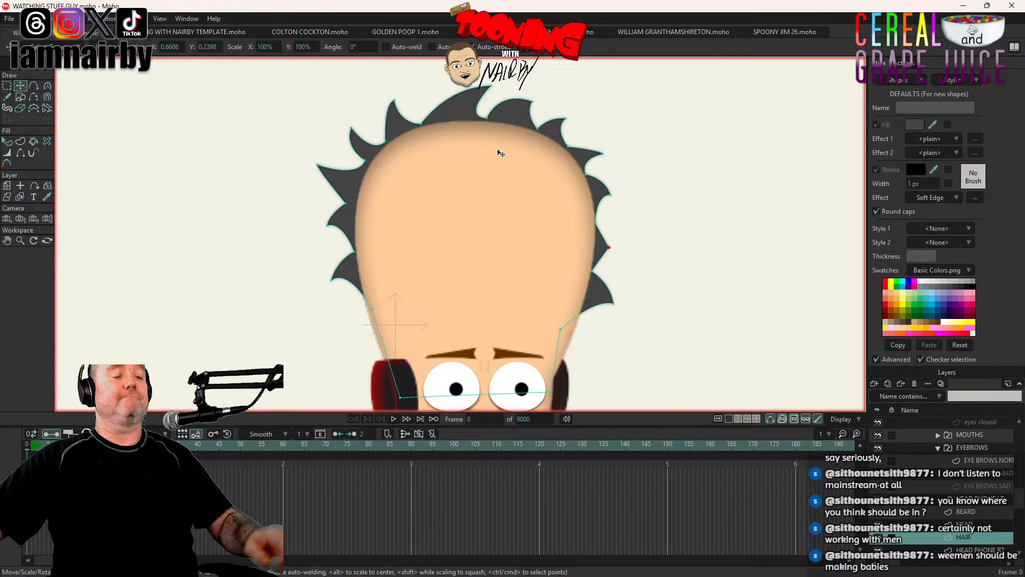
{"action": "key", "text": "ctrl+a"}
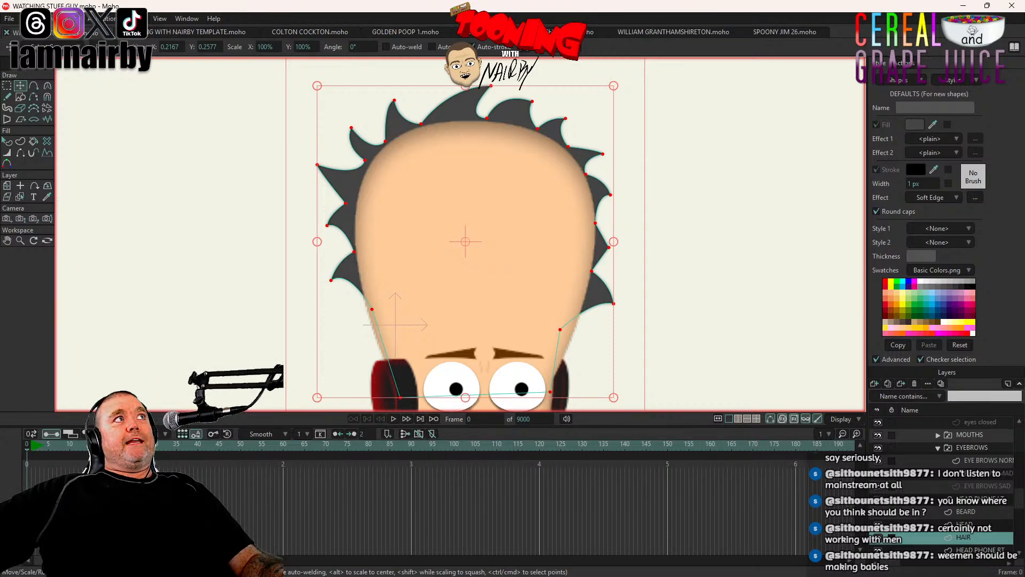
{"action": "left_click", "coordinate": [28, 18]}
{"action": "left_click", "coordinate": [68, 180]}
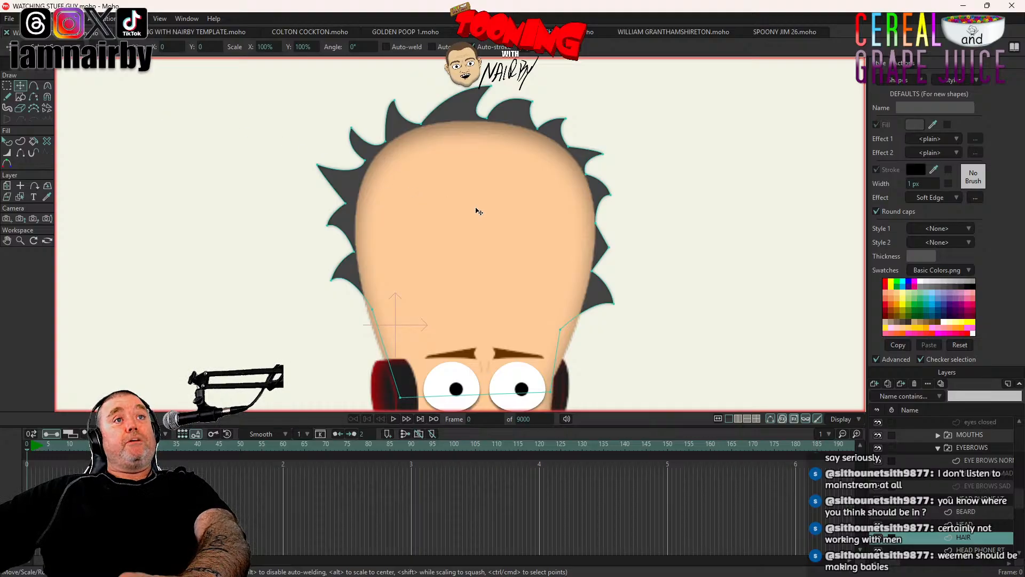
Step: Curve the second-lowest right-side hair spike into a downward-hooking tuft using its two tip handles
{"action": "left_click", "coordinate": [47, 86]}
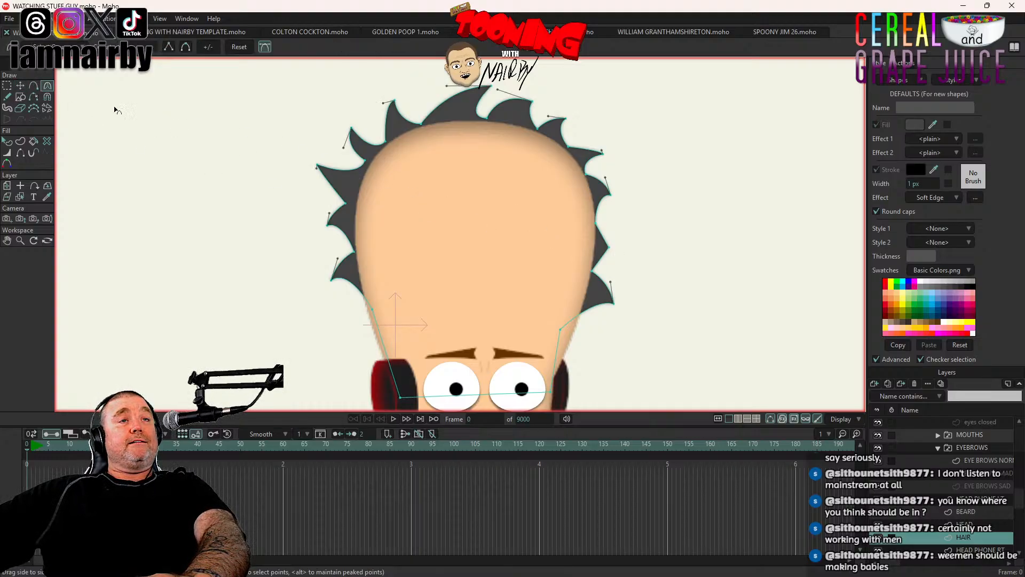
{"action": "left_click", "coordinate": [609, 247]}
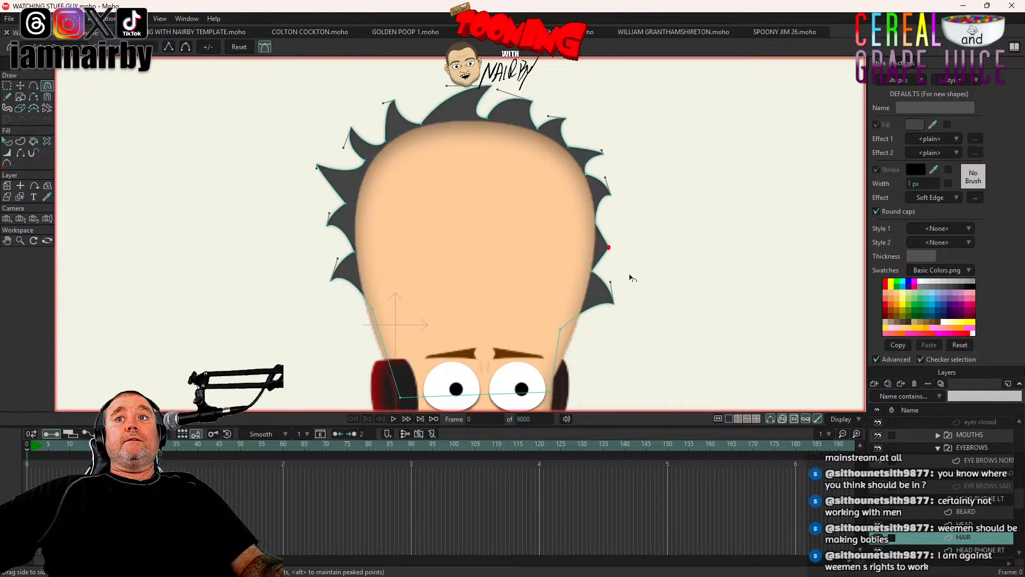
{"action": "scroll", "coordinate": [670, 251], "scroll_direction": "up", "scroll_amount": 3}
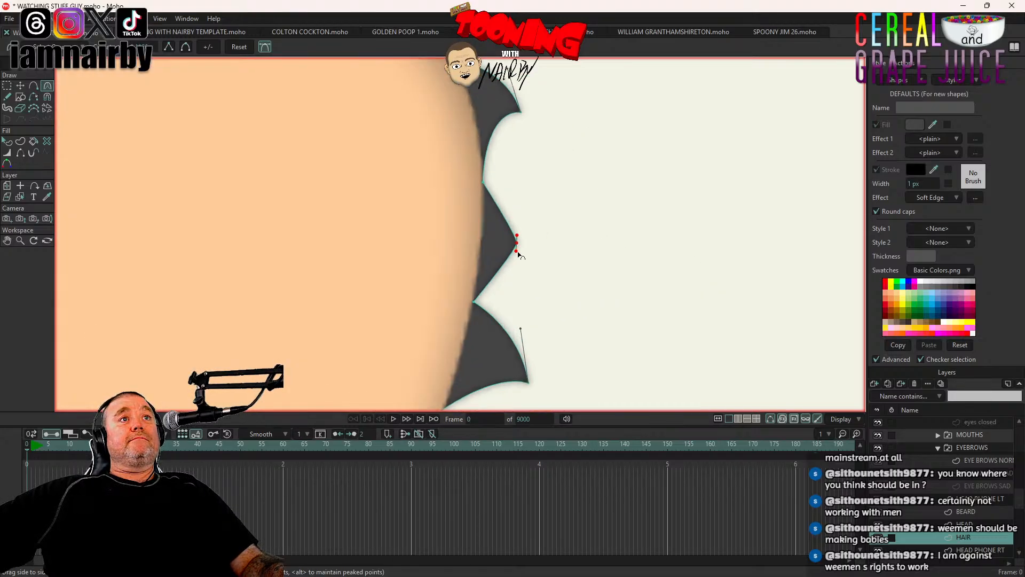
{"action": "left_click_drag", "start_coordinate": [518, 254], "coordinate": [517, 193]}
{"action": "scroll", "coordinate": [517, 194], "scroll_direction": "down", "scroll_amount": 5}
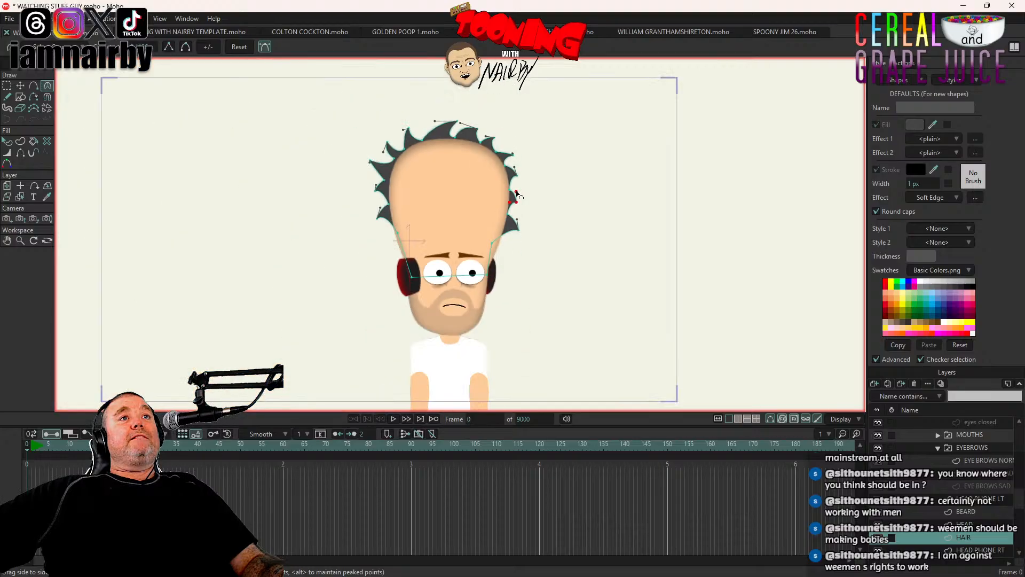
{"action": "scroll", "coordinate": [517, 193], "scroll_direction": "up", "scroll_amount": 4}
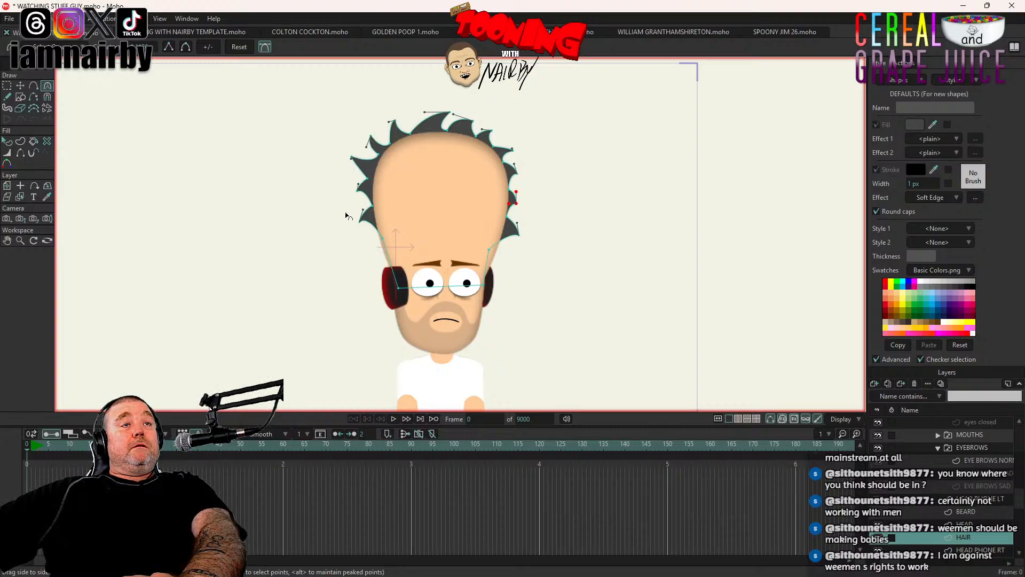
{"action": "scroll", "coordinate": [428, 258], "scroll_direction": "up", "scroll_amount": 4}
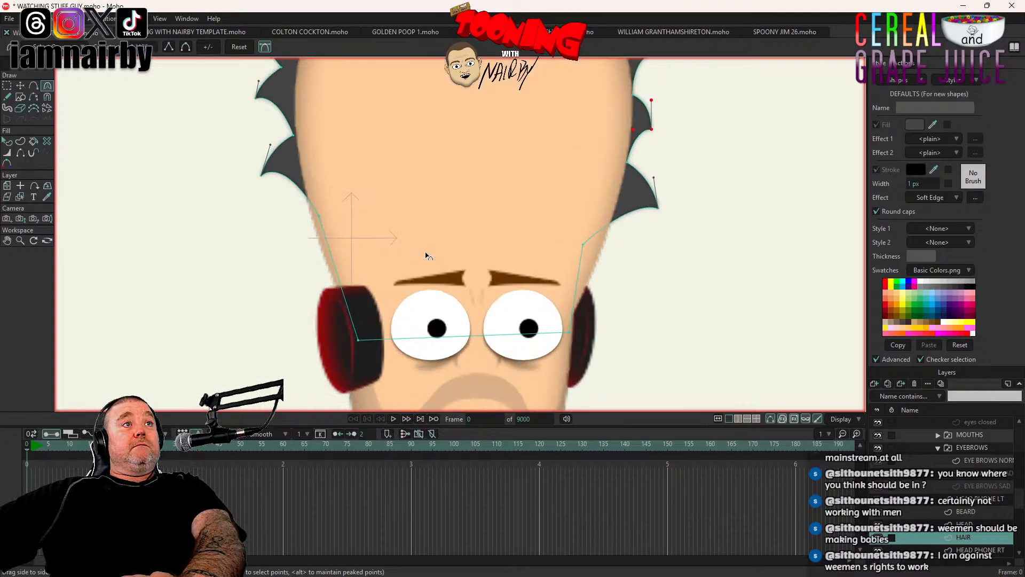
Step: Review the curved hair against the head, select the hair shape, and save the project
{"action": "scroll", "coordinate": [406, 227], "scroll_direction": "down", "scroll_amount": 4}
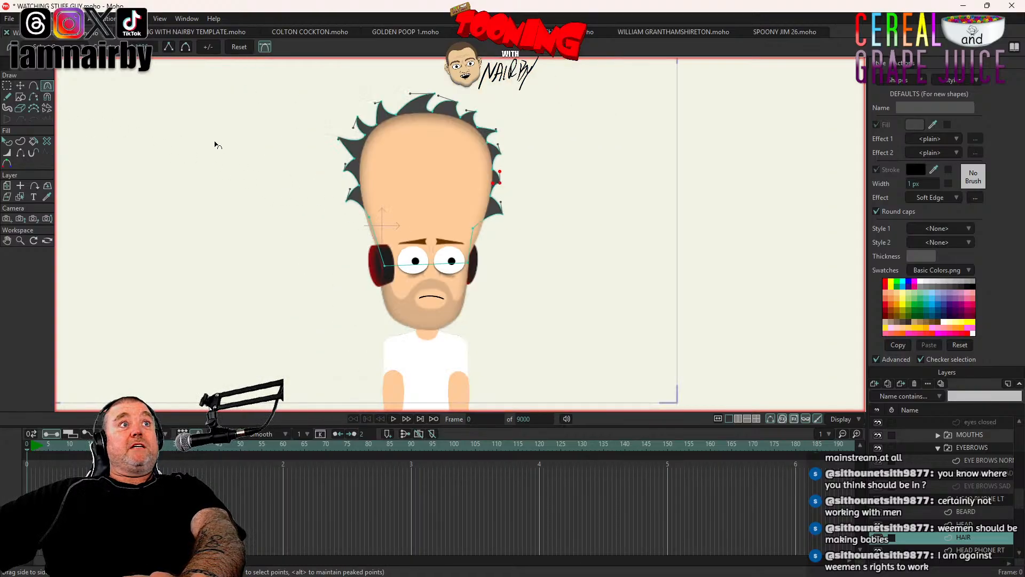
{"action": "scroll", "coordinate": [376, 193], "scroll_direction": "up", "scroll_amount": 3}
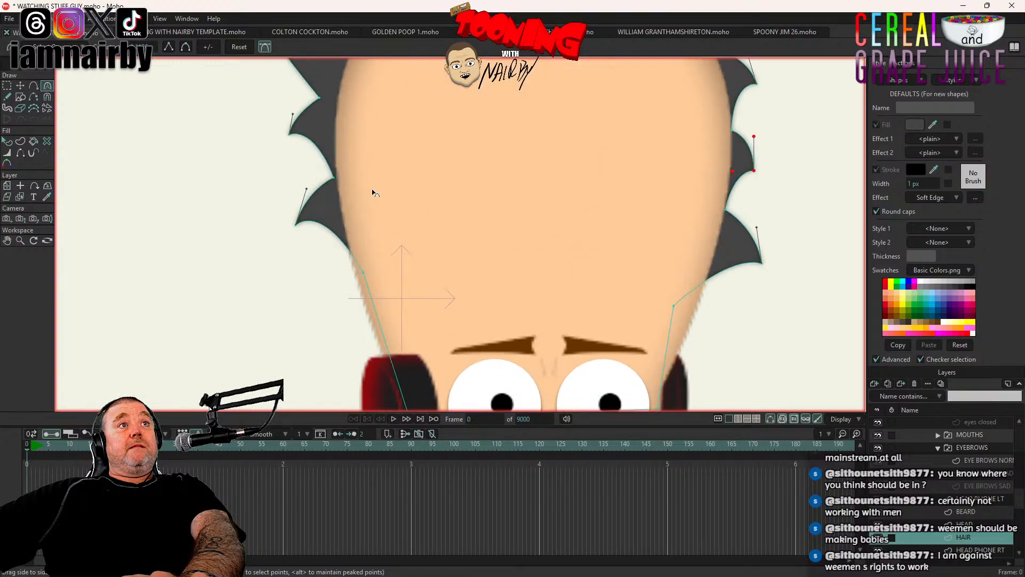
{"action": "scroll", "coordinate": [374, 192], "scroll_direction": "down", "scroll_amount": 1}
{"action": "scroll", "coordinate": [374, 193], "scroll_direction": "down", "scroll_amount": 2}
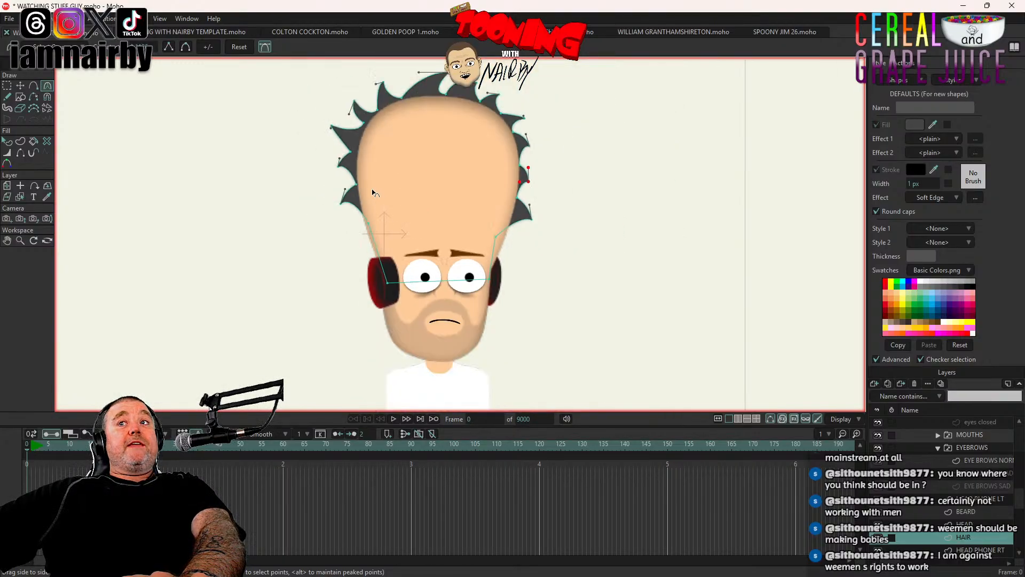
{"action": "scroll", "coordinate": [374, 193], "scroll_direction": "up", "scroll_amount": 2}
{"action": "scroll", "coordinate": [476, 178], "scroll_direction": "up", "scroll_amount": 3}
{"action": "scroll", "coordinate": [476, 178], "scroll_direction": "down", "scroll_amount": 5}
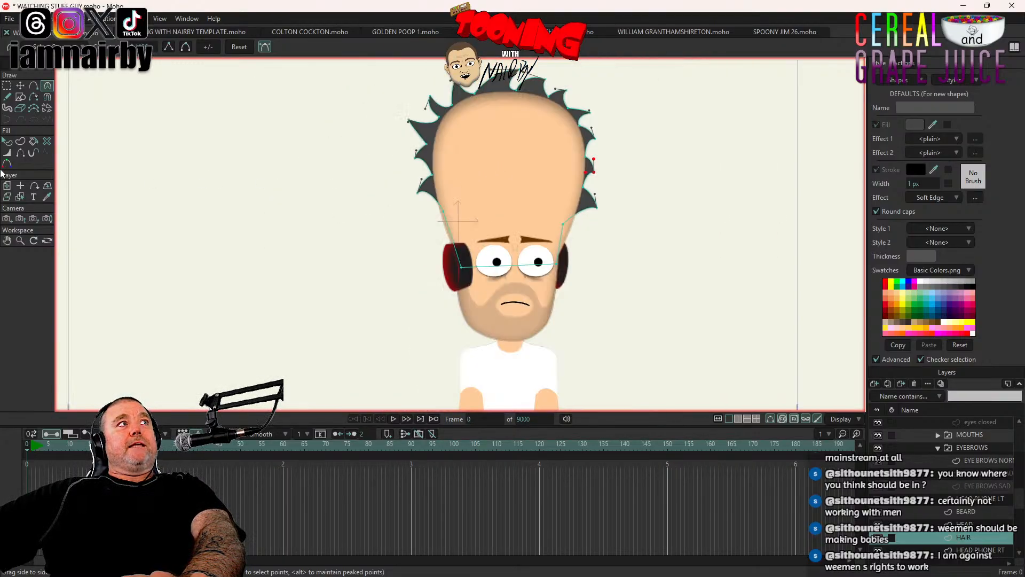
{"action": "left_click", "coordinate": [7, 141]}
{"action": "left_click", "coordinate": [434, 190]}
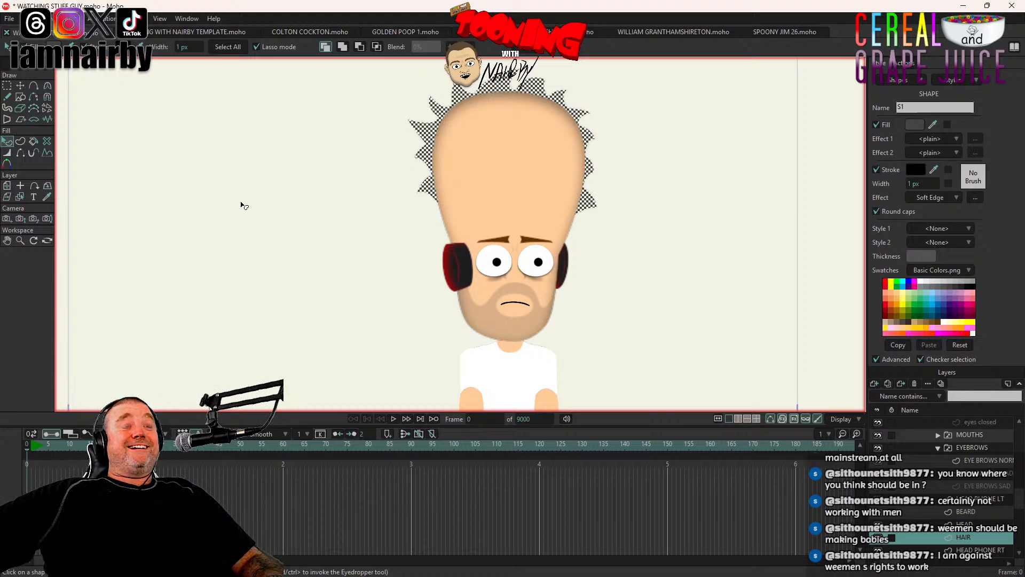
{"action": "key", "text": "ctrl+s"}
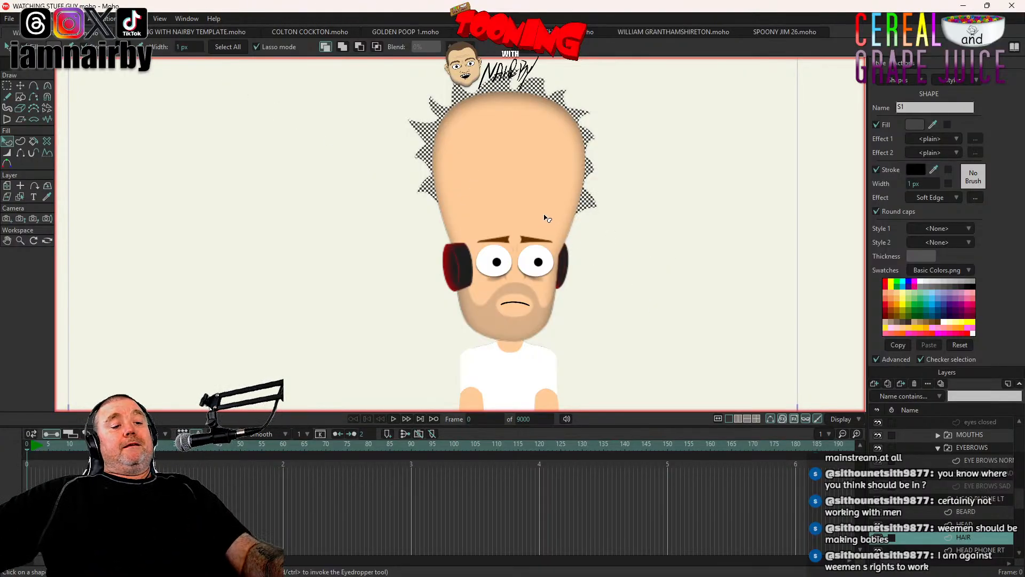
Step: Deselect all of the hair's points and examine the hair silhouette around the head and on the full figure
{"action": "scroll", "coordinate": [550, 177], "scroll_direction": "down", "scroll_amount": 3}
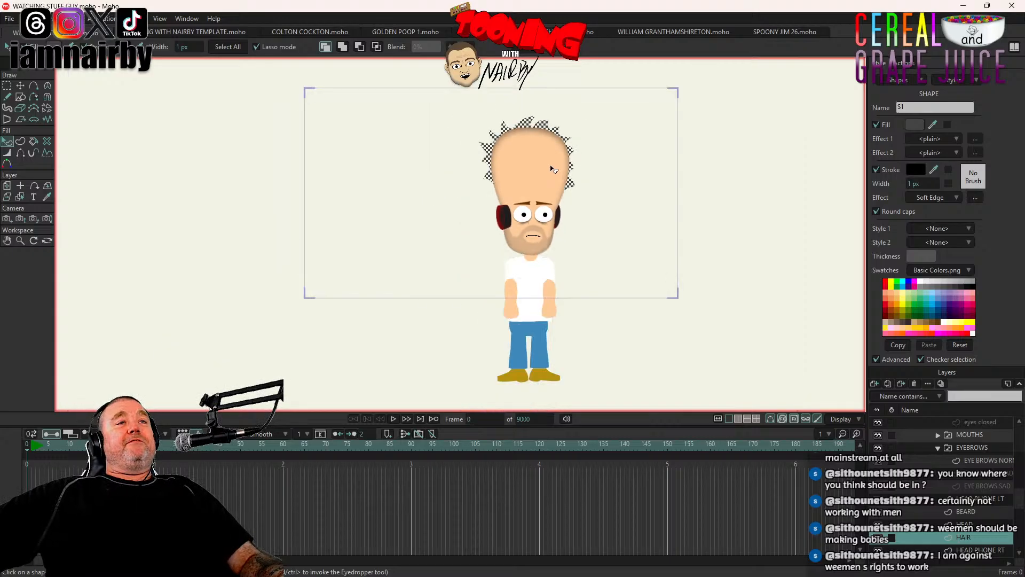
{"action": "scroll", "coordinate": [552, 169], "scroll_direction": "up", "scroll_amount": 4}
{"action": "left_click_drag", "start_coordinate": [553, 169], "coordinate": [542, 224]}
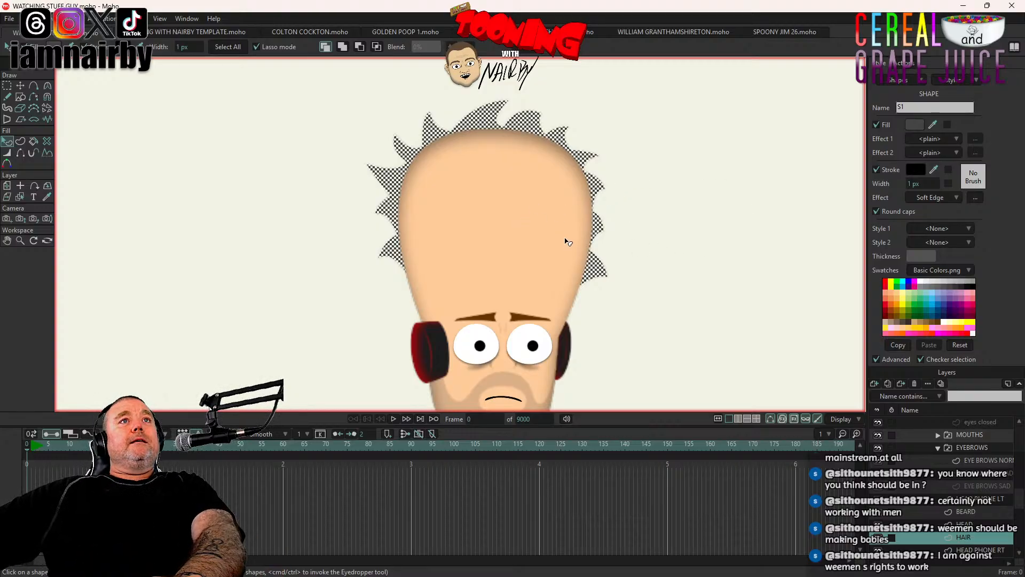
{"action": "left_click", "coordinate": [19, 84]}
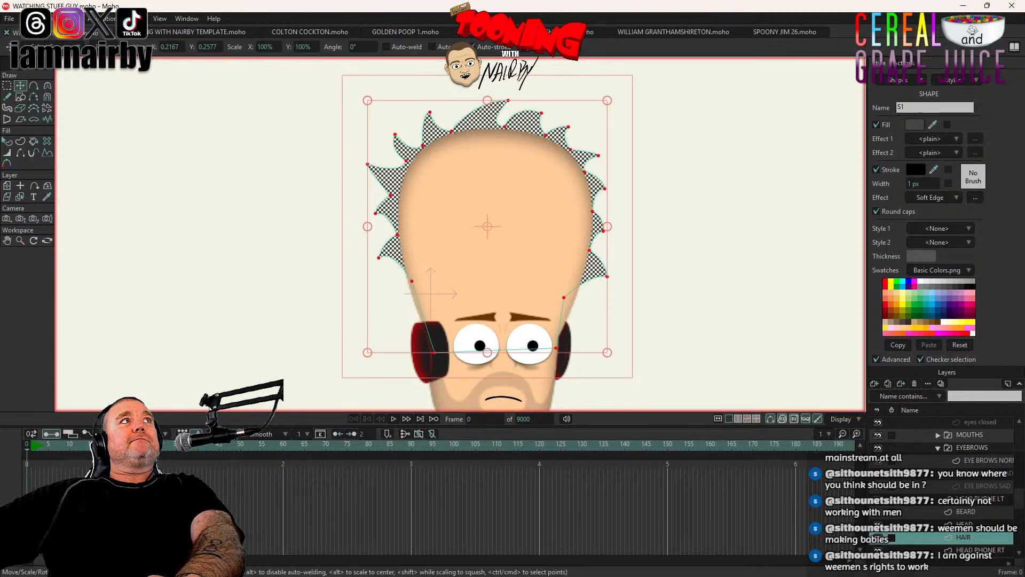
{"action": "left_click", "coordinate": [25, 18]}
{"action": "left_click", "coordinate": [86, 181]}
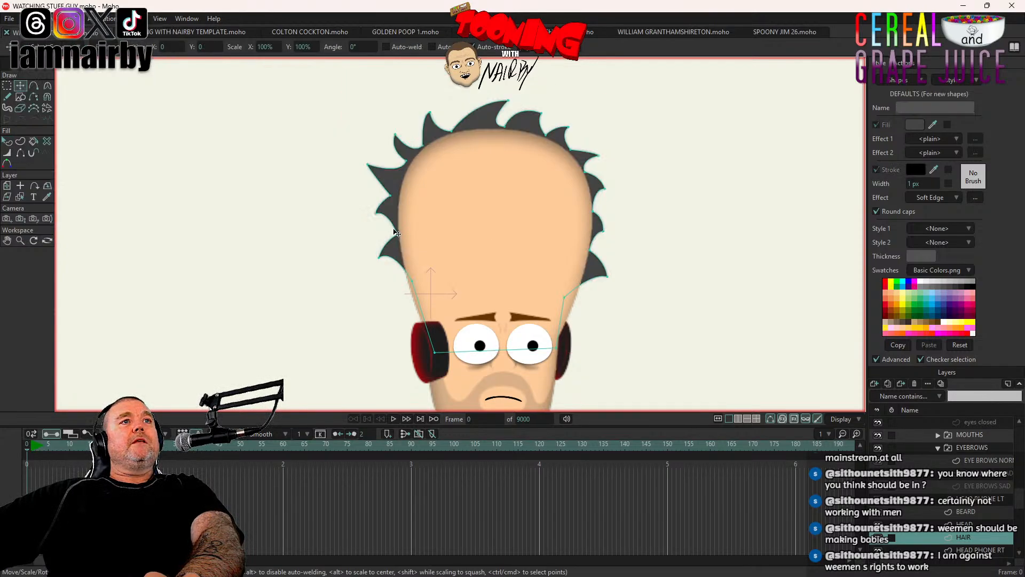
{"action": "scroll", "coordinate": [555, 282], "scroll_direction": "down", "scroll_amount": 5}
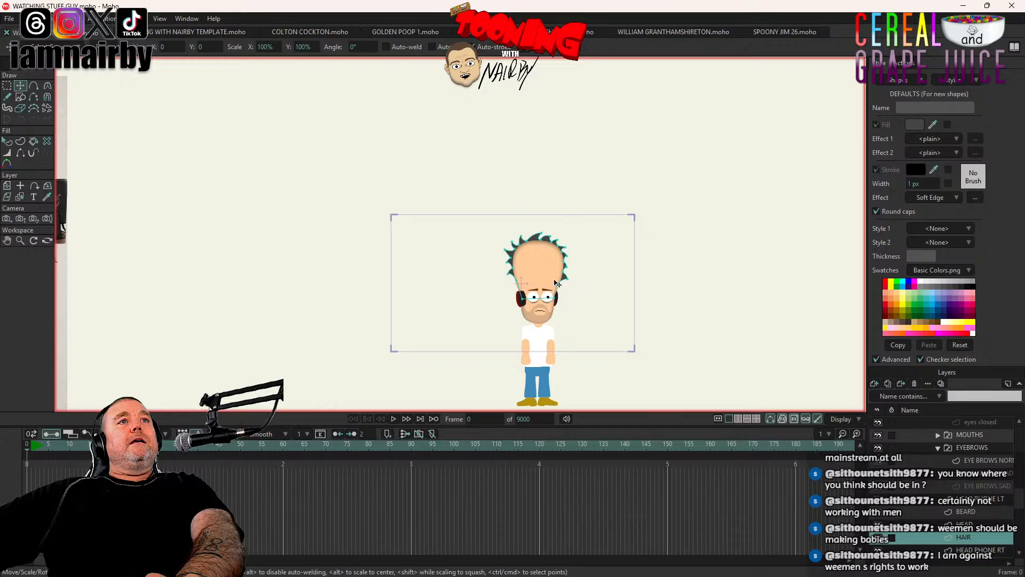
{"action": "scroll", "coordinate": [555, 284], "scroll_direction": "up", "scroll_amount": 5}
{"action": "key", "text": "q"}
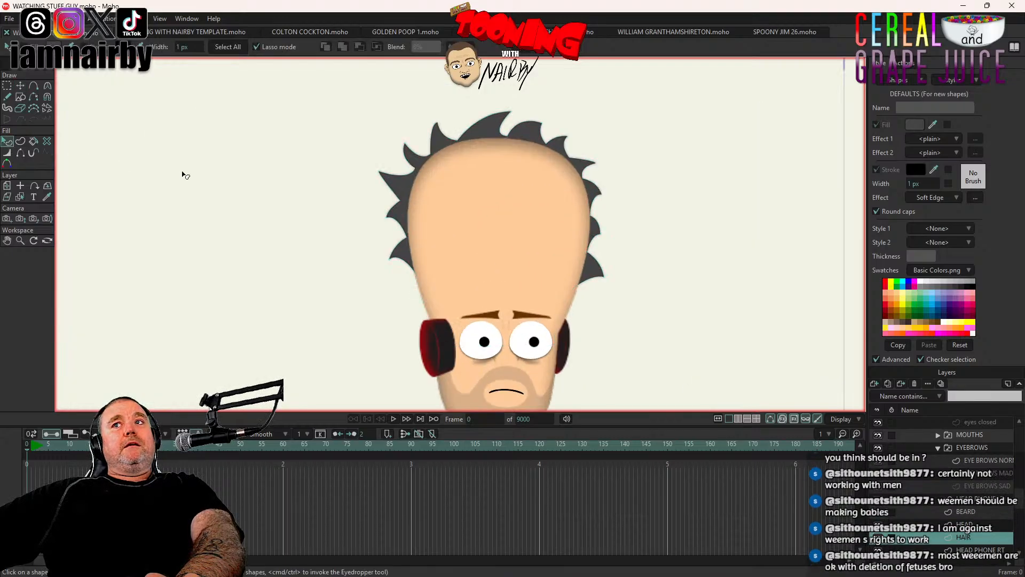
Step: Check the hair's proportions against the whole character and preview a render of the frame
{"action": "left_click", "coordinate": [597, 274]}
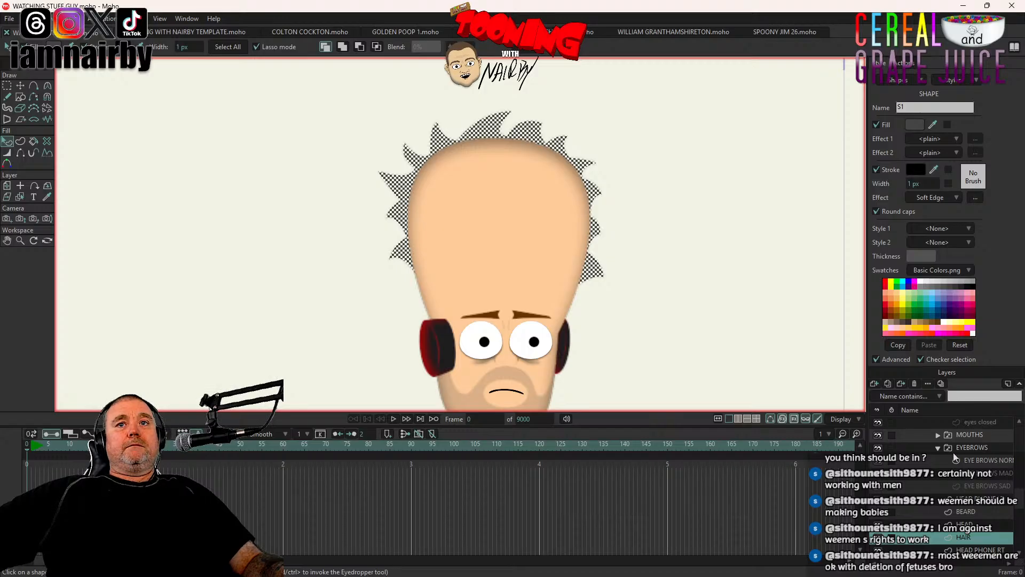
{"action": "left_click_drag", "start_coordinate": [1020, 503], "coordinate": [1021, 465]}
{"action": "scroll", "coordinate": [620, 328], "scroll_direction": "down", "scroll_amount": 3}
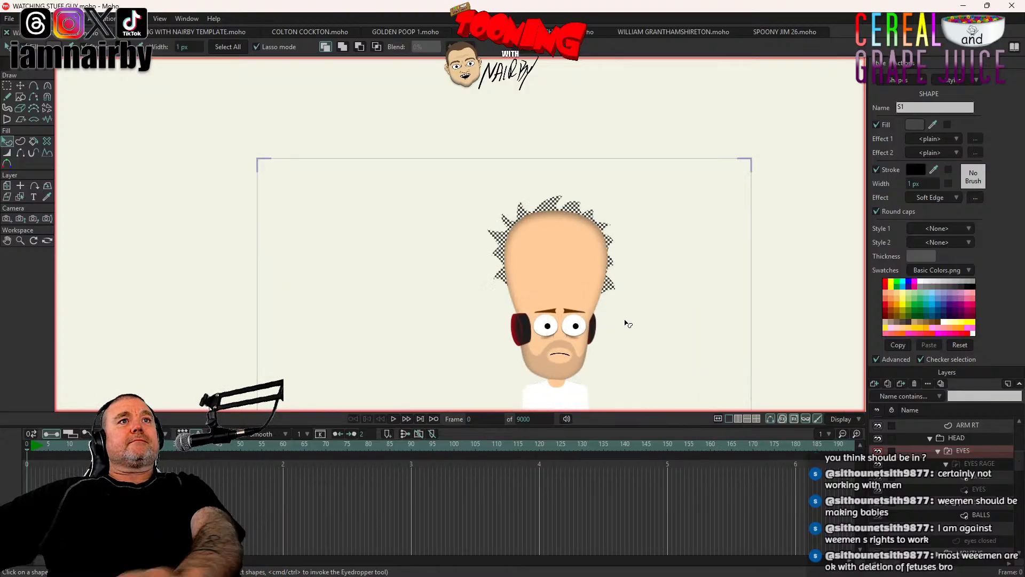
{"action": "scroll", "coordinate": [625, 321], "scroll_direction": "down", "scroll_amount": 2}
{"action": "scroll", "coordinate": [626, 323], "scroll_direction": "up", "scroll_amount": 4}
{"action": "scroll", "coordinate": [625, 320], "scroll_direction": "down", "scroll_amount": 4}
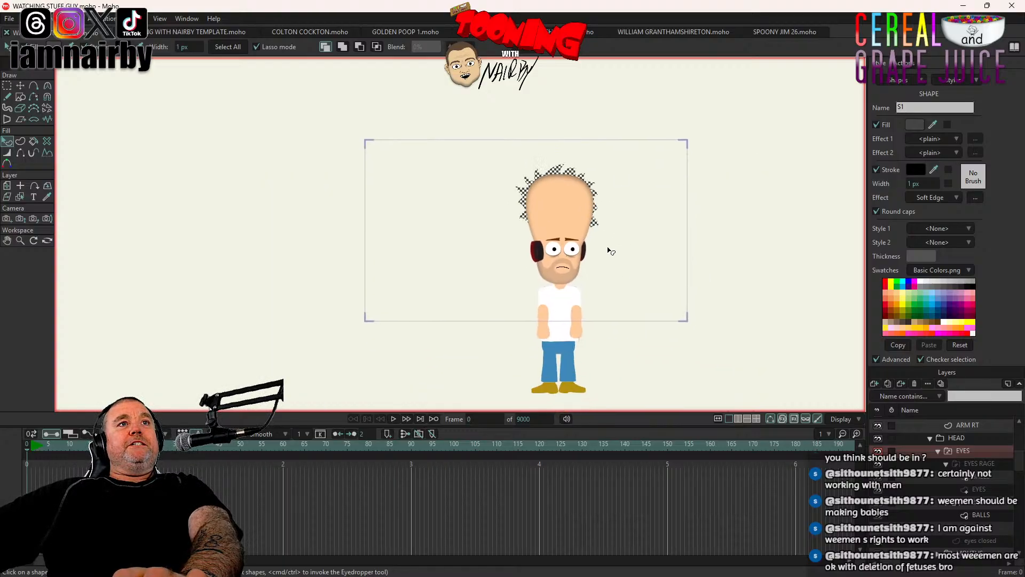
{"action": "scroll", "coordinate": [606, 243], "scroll_direction": "up", "scroll_amount": 3}
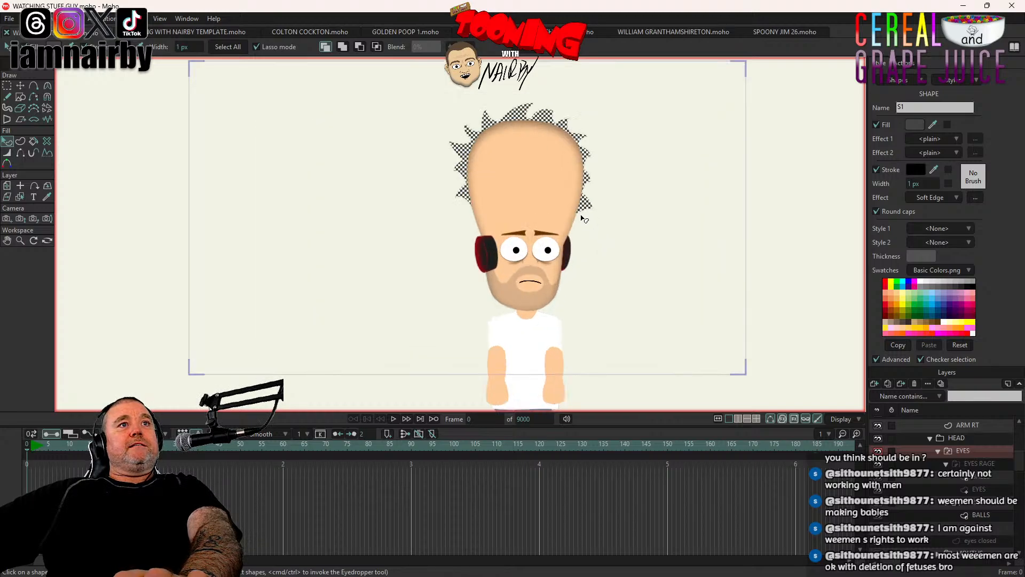
{"action": "scroll", "coordinate": [602, 236], "scroll_direction": "down", "scroll_amount": 3}
{"action": "scroll", "coordinate": [581, 249], "scroll_direction": "up", "scroll_amount": 1}
{"action": "scroll", "coordinate": [581, 249], "scroll_direction": "up", "scroll_amount": 2}
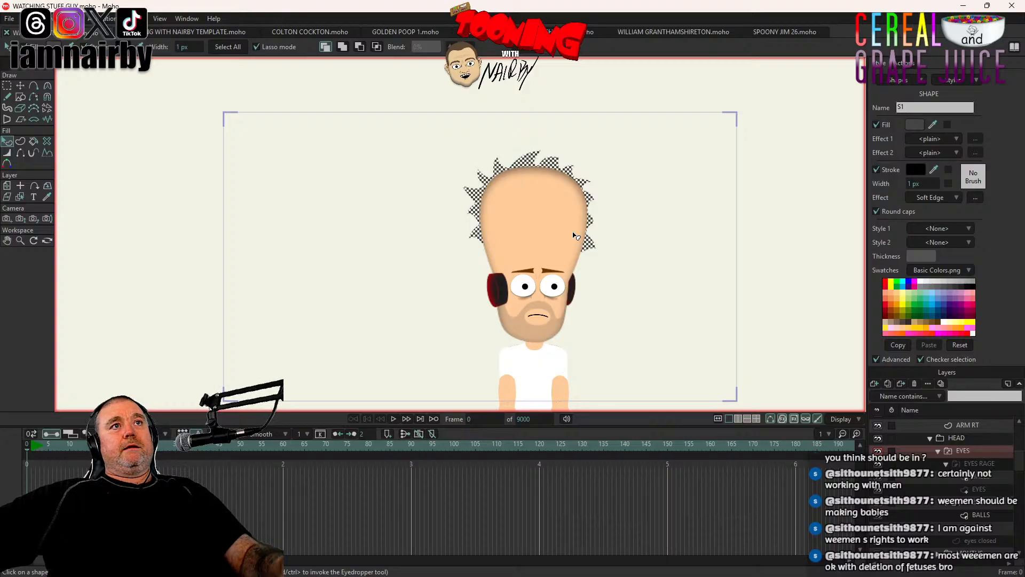
{"action": "key", "text": "ctrl+r"}
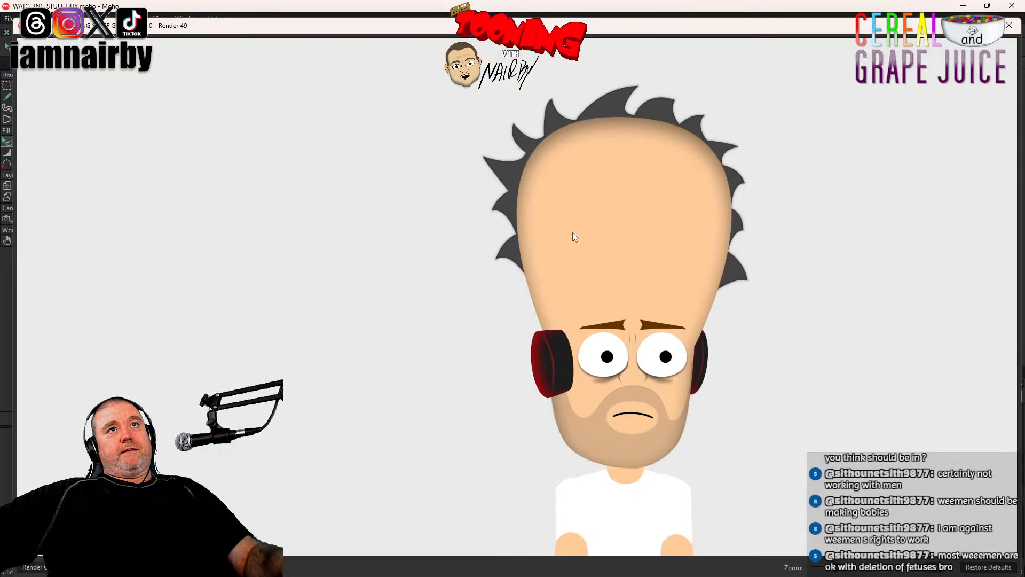
{"action": "left_click", "coordinate": [1009, 25]}
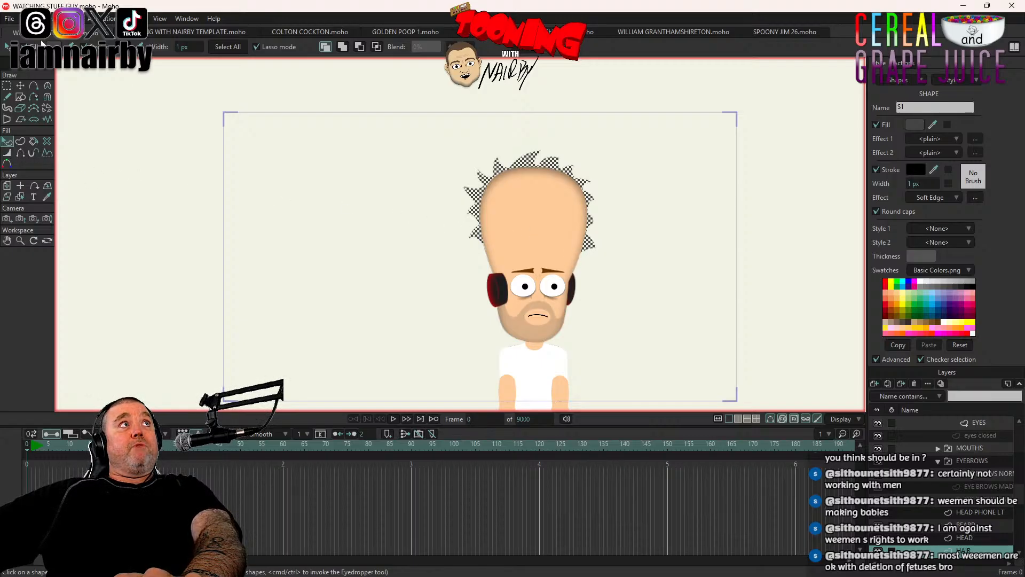
Step: Clear the hair selection and nudge the tip of the second-lowest right-side hair spike slightly inward
{"action": "left_click", "coordinate": [25, 18]}
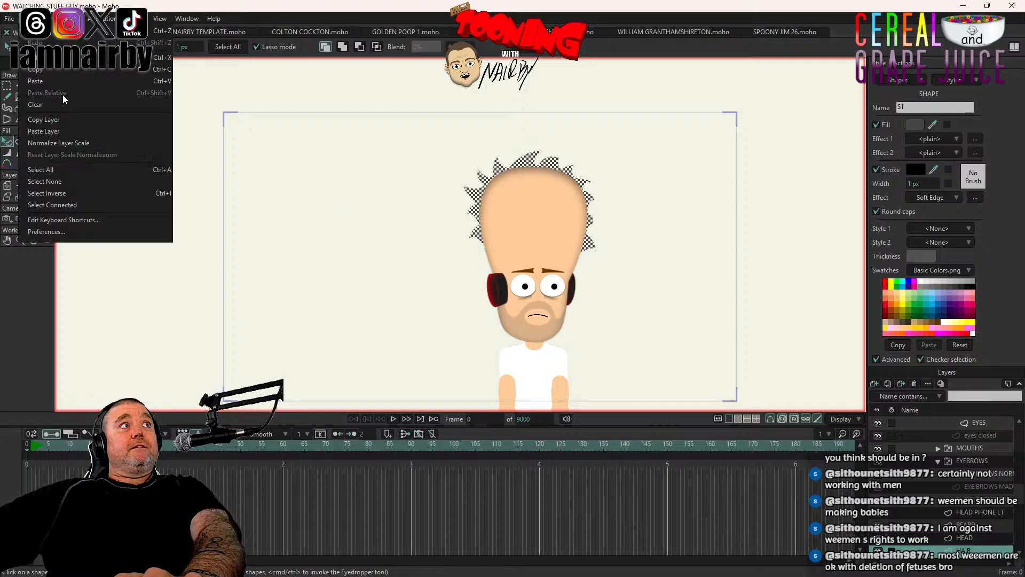
{"action": "left_click", "coordinate": [52, 186]}
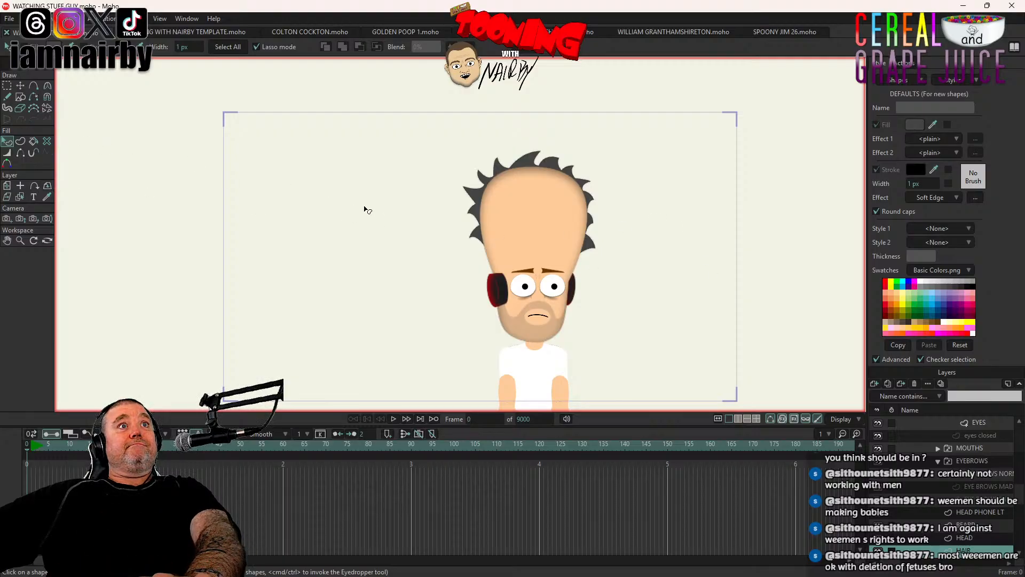
{"action": "left_click", "coordinate": [20, 85]}
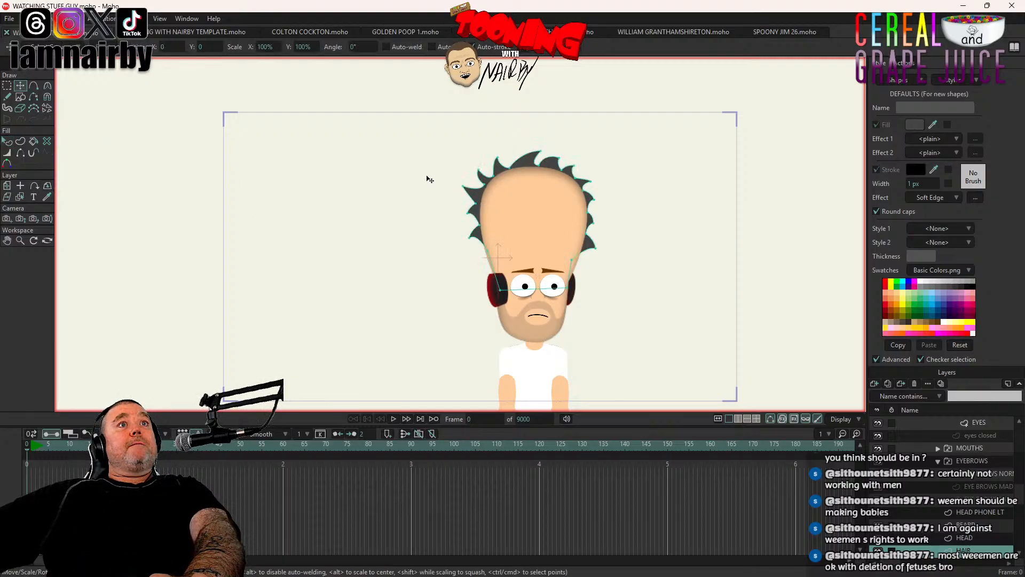
{"action": "scroll", "coordinate": [675, 232], "scroll_direction": "up", "scroll_amount": 3}
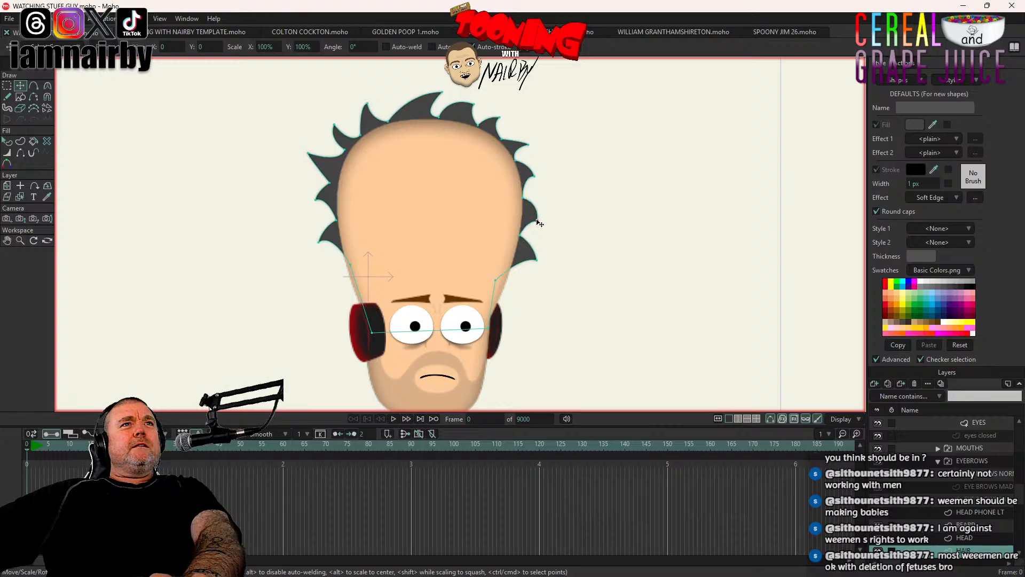
{"action": "mouse_move", "coordinate": [534, 218]}
{"action": "left_mouse_down"}
{"action": "mouse_move", "coordinate": [540, 224]}
{"action": "mouse_move", "coordinate": [532, 219]}
{"action": "left_mouse_up"}
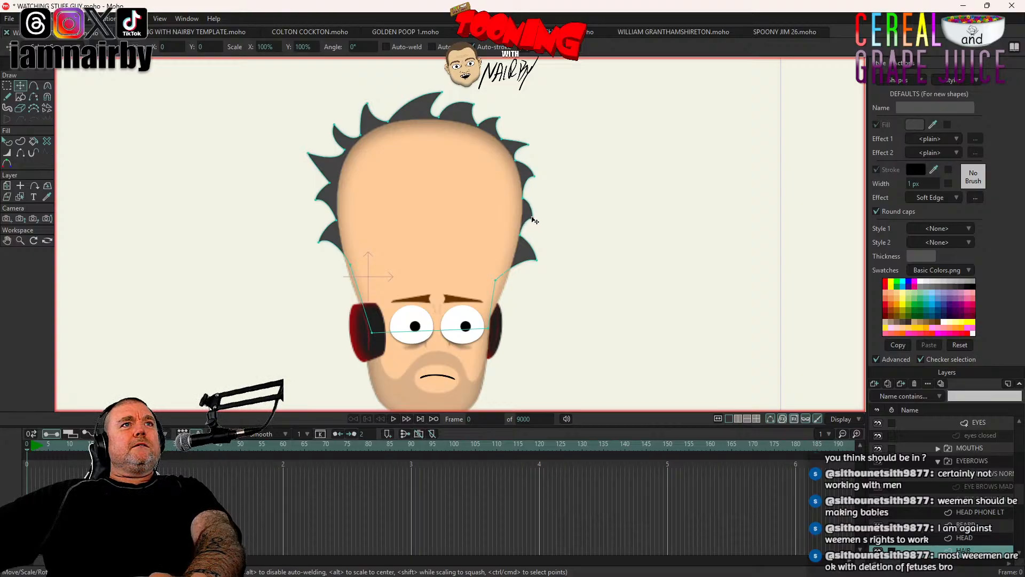
{"action": "scroll", "coordinate": [533, 220], "scroll_direction": "down", "scroll_amount": 8}
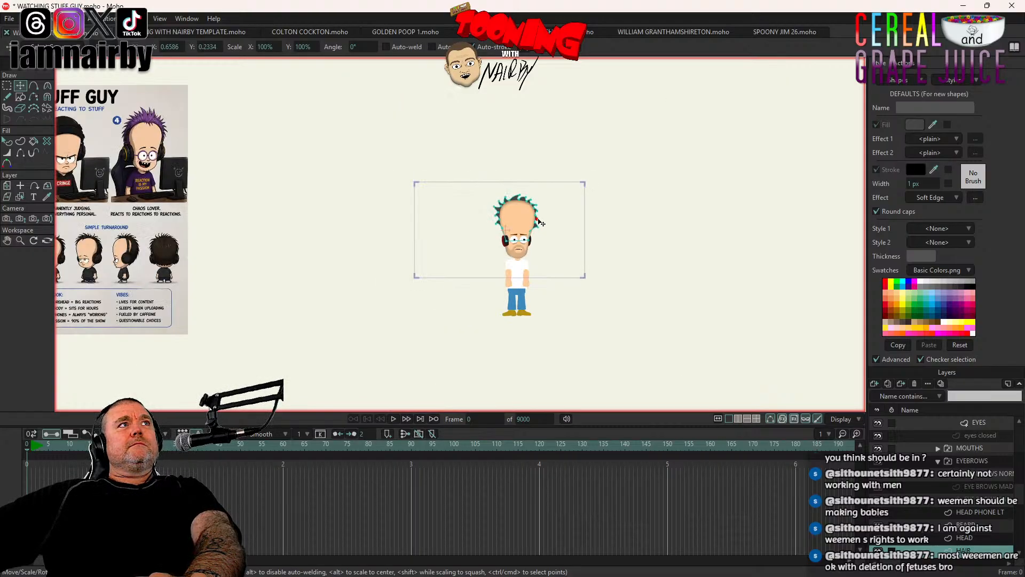
{"action": "scroll", "coordinate": [541, 223], "scroll_direction": "up", "scroll_amount": 8}
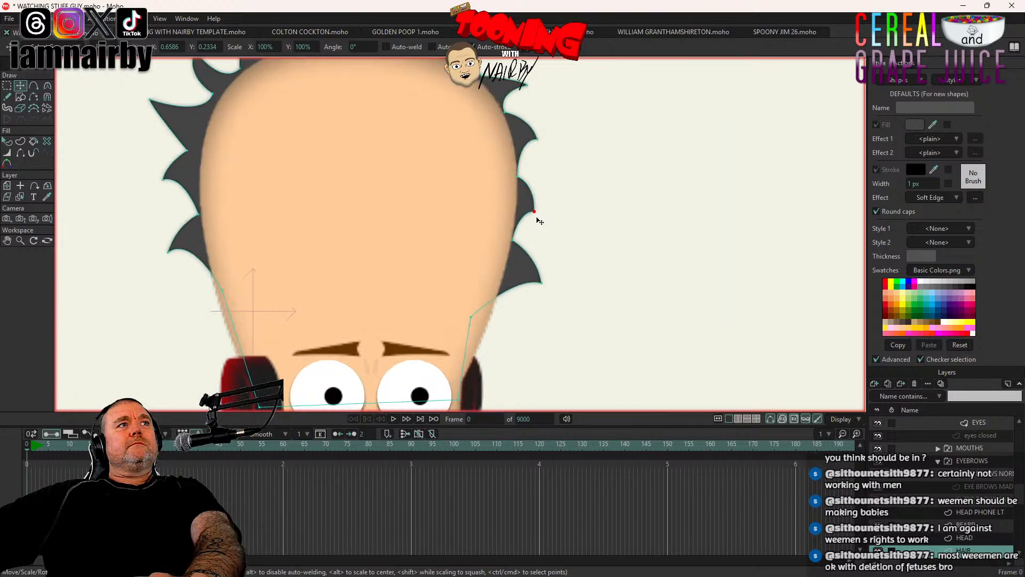
Step: Preview a render of the character to check the adjusted right-side hair spike
{"action": "scroll", "coordinate": [539, 220], "scroll_direction": "down", "scroll_amount": 8}
{"action": "key", "text": "ctrl+r"}
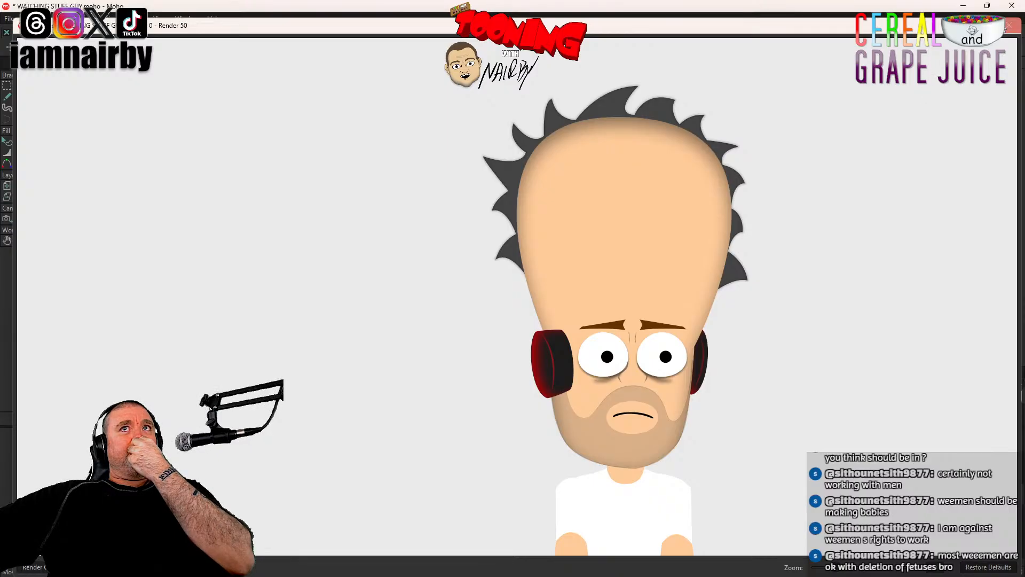
{"action": "left_click", "coordinate": [1009, 25]}
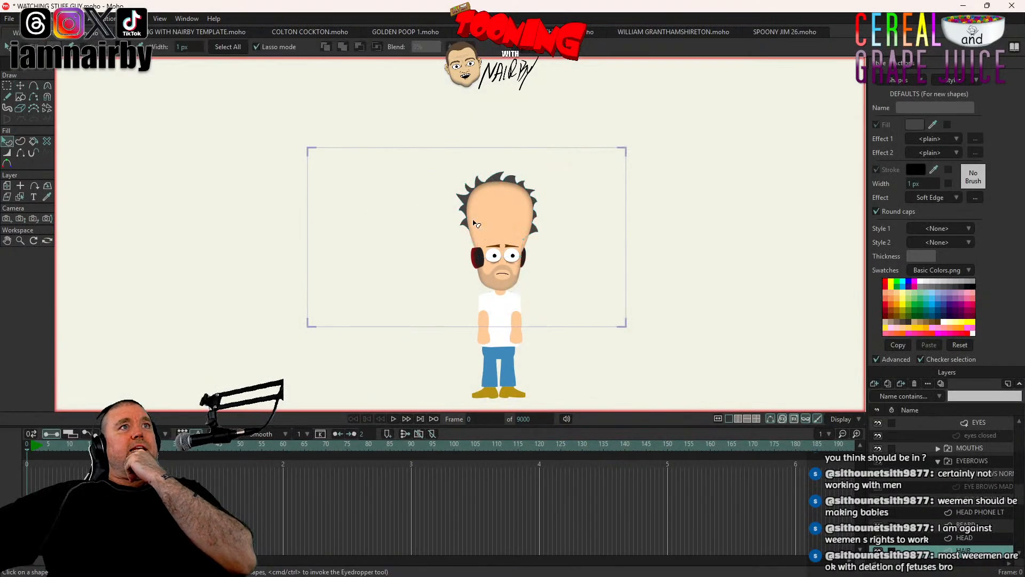
Step: Change the hair shape's fill colour to a bright orange, FFA200
{"action": "scroll", "coordinate": [473, 223], "scroll_direction": "up", "scroll_amount": 4}
{"action": "left_click", "coordinate": [475, 195]}
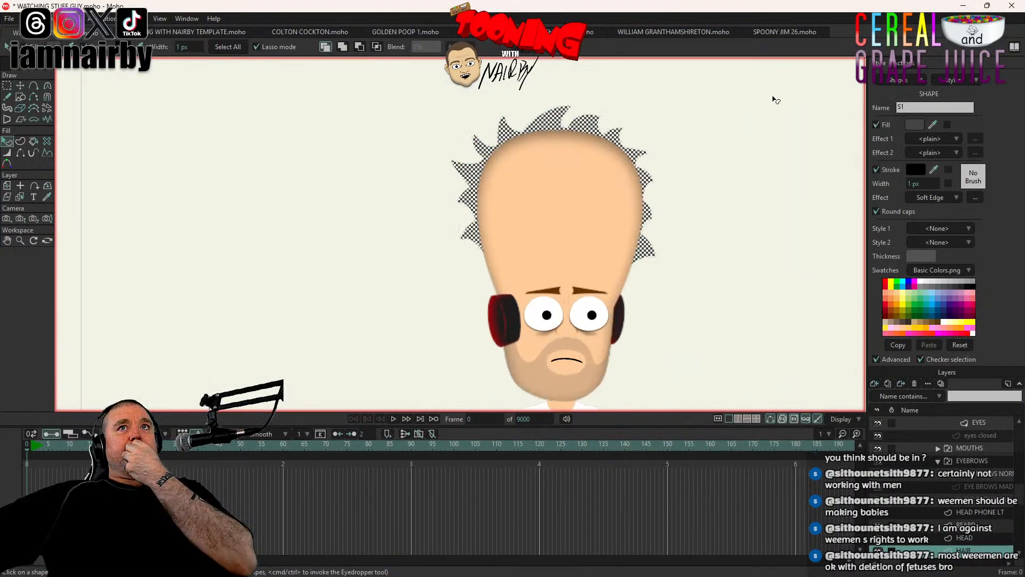
{"action": "left_click", "coordinate": [915, 125]}
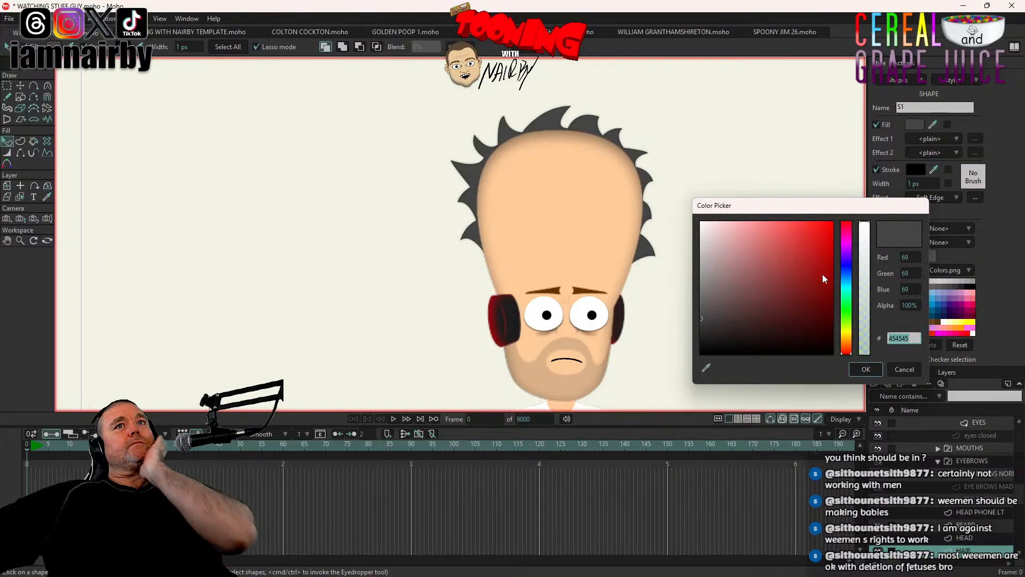
{"action": "left_click", "coordinate": [848, 340]}
{"action": "mouse_move", "coordinate": [826, 316]}
{"action": "left_mouse_down"}
{"action": "mouse_move", "coordinate": [838, 322]}
{"action": "mouse_move", "coordinate": [852, 270]}
{"action": "left_mouse_up"}
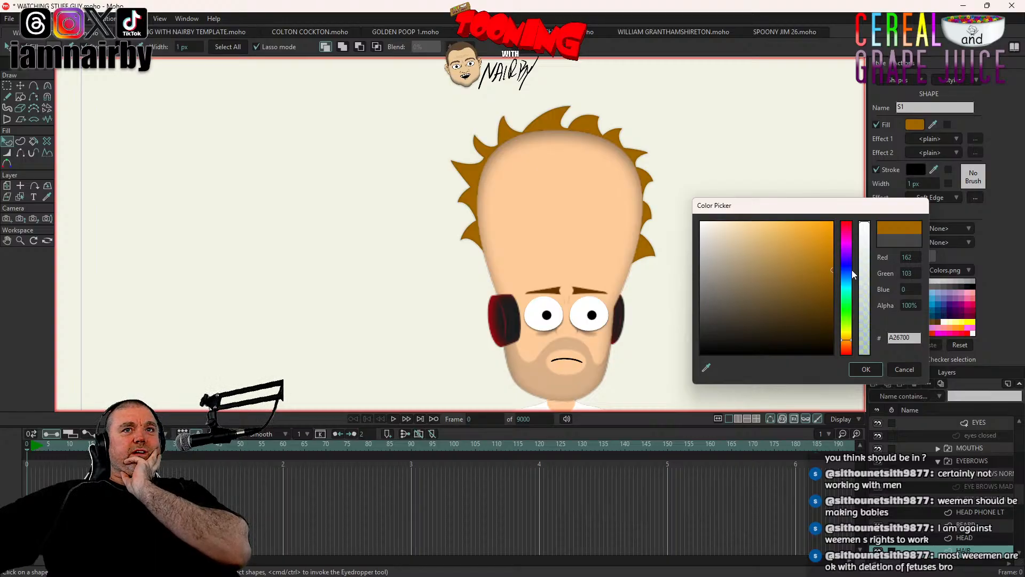
{"action": "mouse_move", "coordinate": [852, 271]}
{"action": "left_mouse_down"}
{"action": "mouse_move", "coordinate": [855, 202]}
{"action": "mouse_move", "coordinate": [689, 213]}
{"action": "mouse_move", "coordinate": [833, 226]}
{"action": "left_mouse_up"}
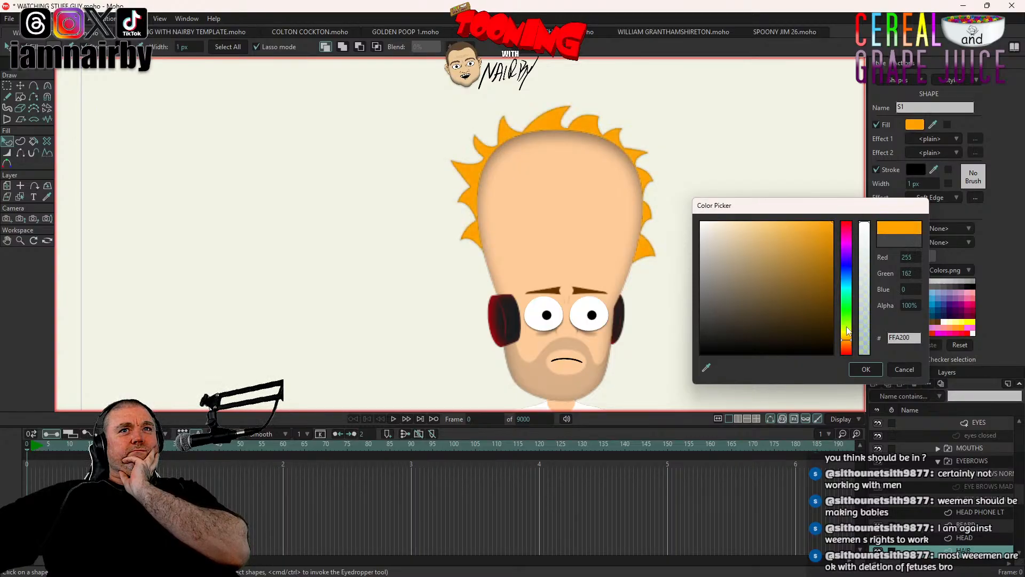
Step: Try a bright red, FF0006, as the hair shape's fill colour
{"action": "mouse_move", "coordinate": [848, 332]}
{"action": "left_mouse_down"}
{"action": "mouse_move", "coordinate": [841, 222]}
{"action": "mouse_move", "coordinate": [846, 318]}
{"action": "left_mouse_up"}
{"action": "left_click_drag", "start_coordinate": [846, 332], "coordinate": [849, 225]}
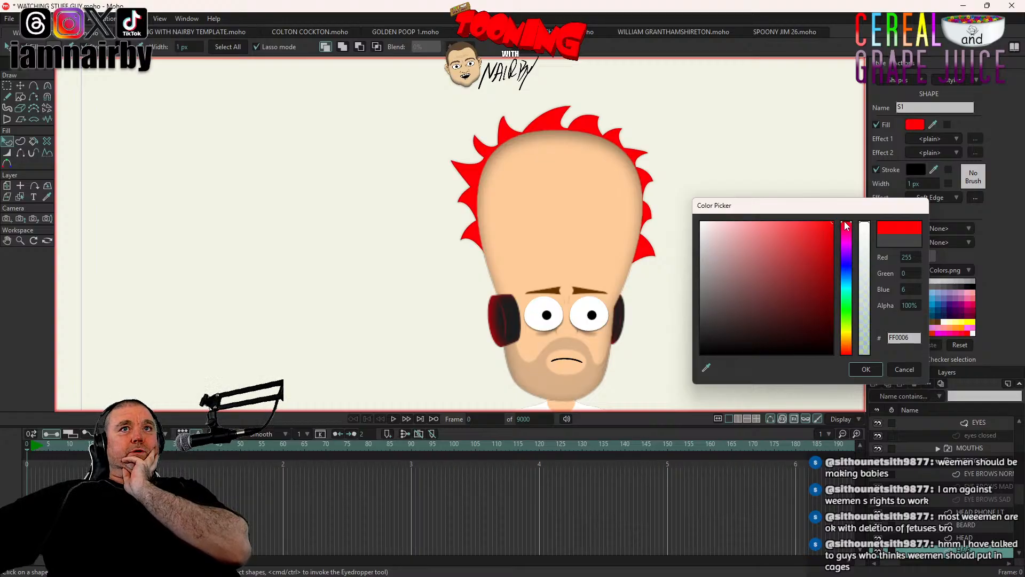
{"action": "left_click_drag", "start_coordinate": [846, 226], "coordinate": [846, 226]}
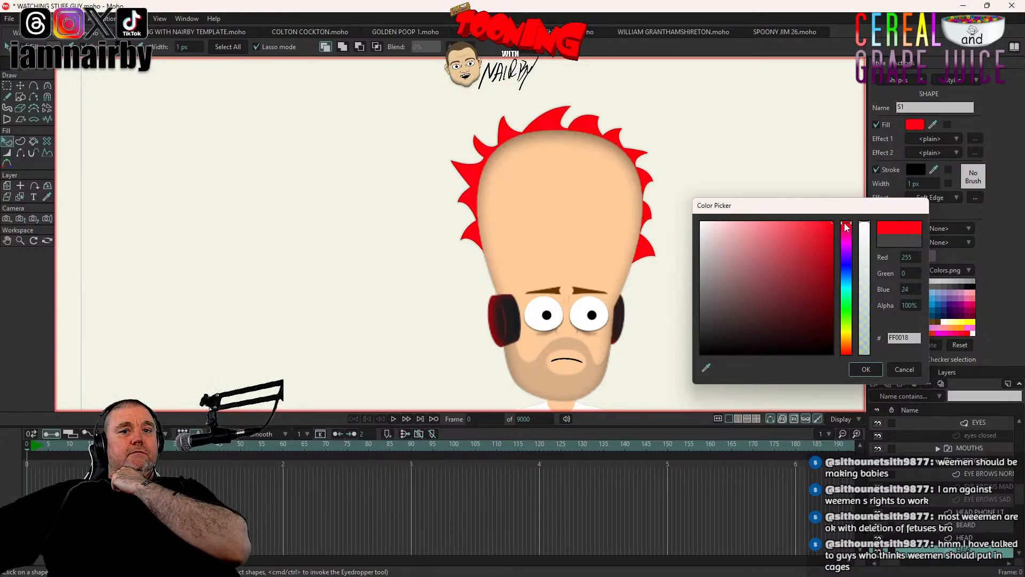
{"action": "left_click_drag", "start_coordinate": [845, 227], "coordinate": [849, 221]}
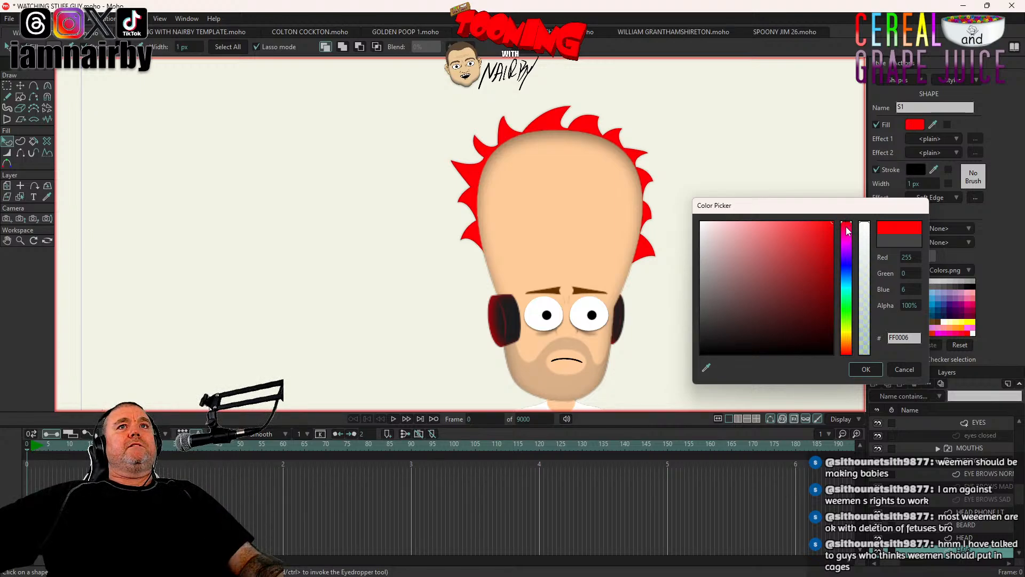
Step: Try a deep blue, 0009BA, as the hair shape's fill colour
{"action": "left_click_drag", "start_coordinate": [846, 236], "coordinate": [846, 269]}
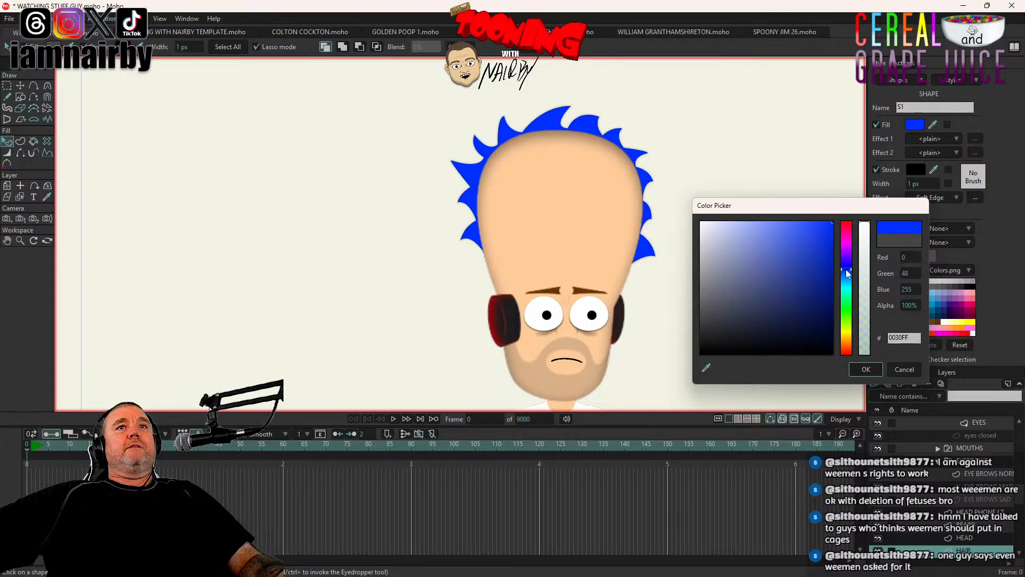
{"action": "left_click_drag", "start_coordinate": [846, 270], "coordinate": [848, 266]}
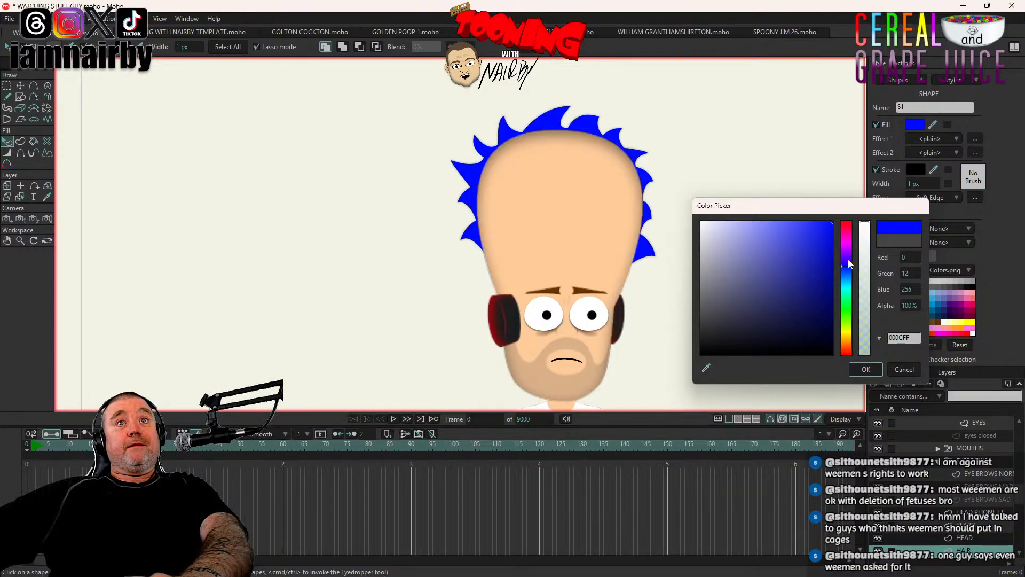
{"action": "left_click_drag", "start_coordinate": [832, 260], "coordinate": [833, 257]}
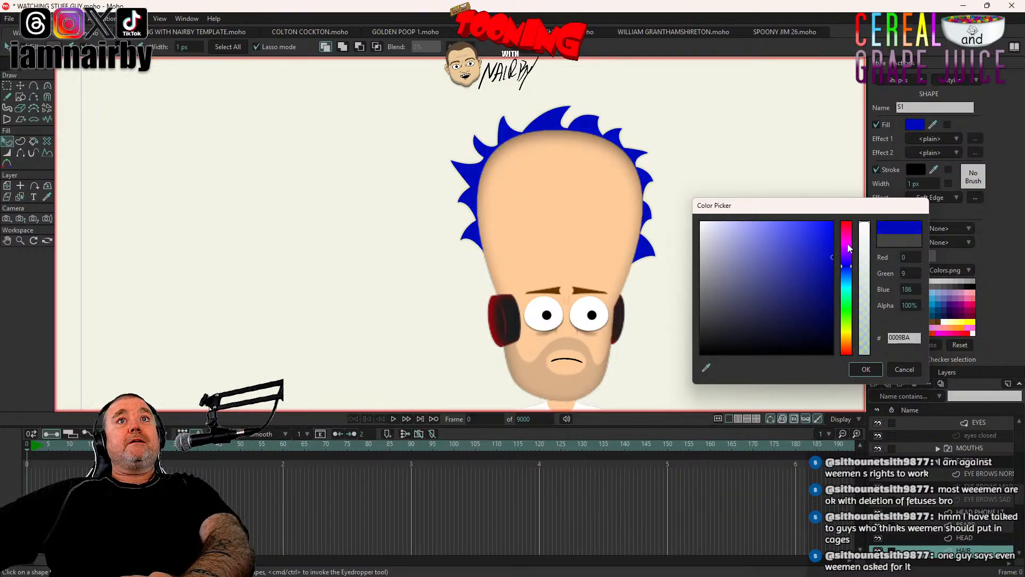
Step: Try purple, teal 00BA9E, green and dark gold BA9500 as fill colours for the hair
{"action": "left_click", "coordinate": [848, 249]}
{"action": "left_click", "coordinate": [848, 291]}
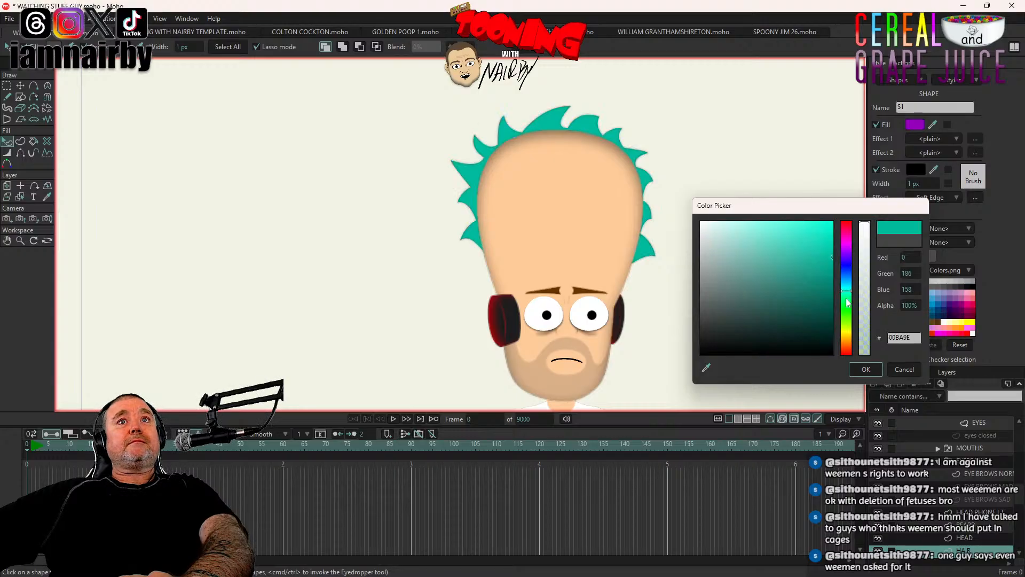
{"action": "left_click", "coordinate": [848, 311]}
{"action": "left_click", "coordinate": [848, 325]}
{"action": "left_click", "coordinate": [847, 337]}
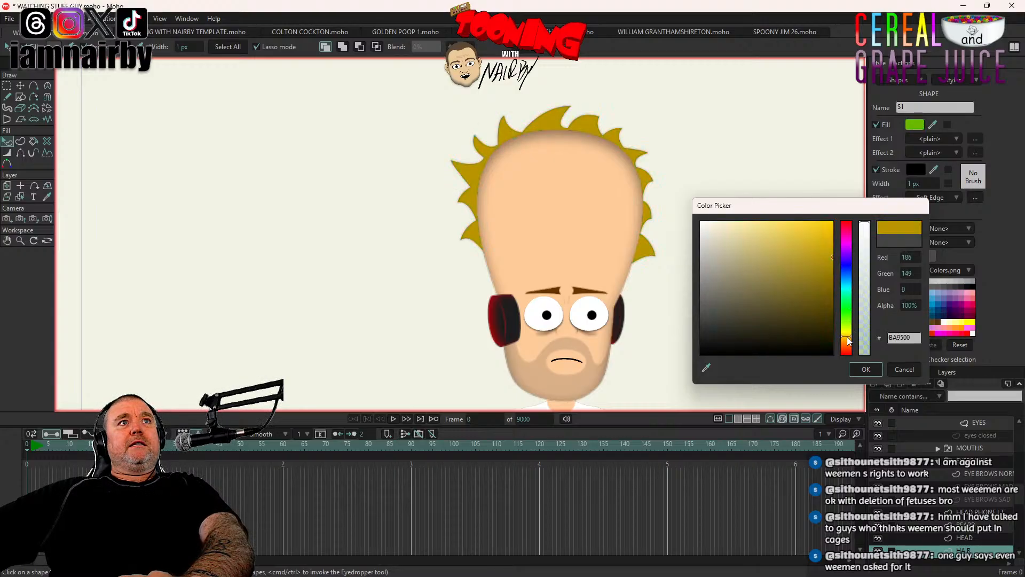
{"action": "left_click", "coordinate": [848, 335]}
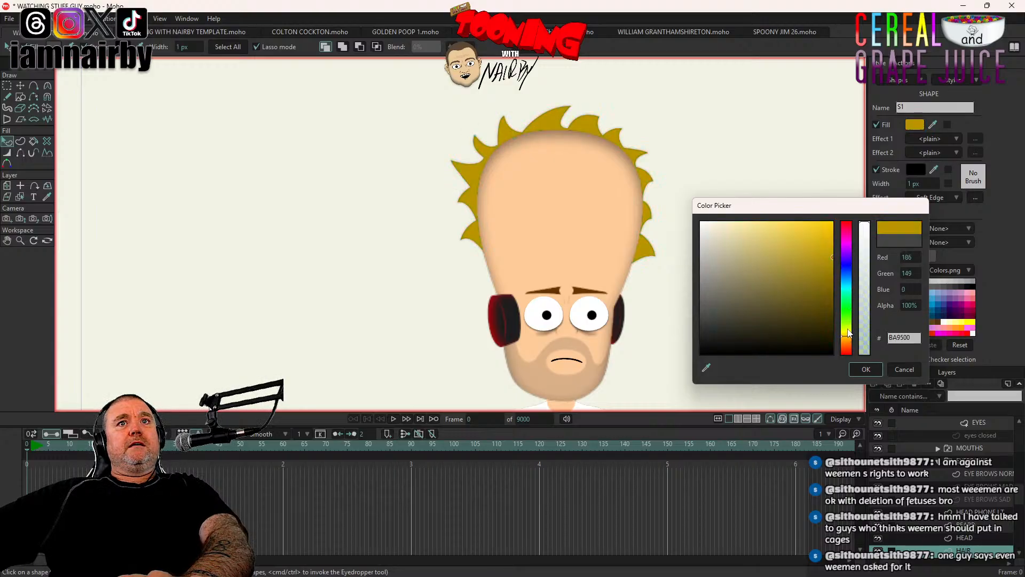
Step: Try white and a bright yellow-green, CEDB00, on the hair and discard the fill colour change
{"action": "left_click", "coordinate": [836, 242]}
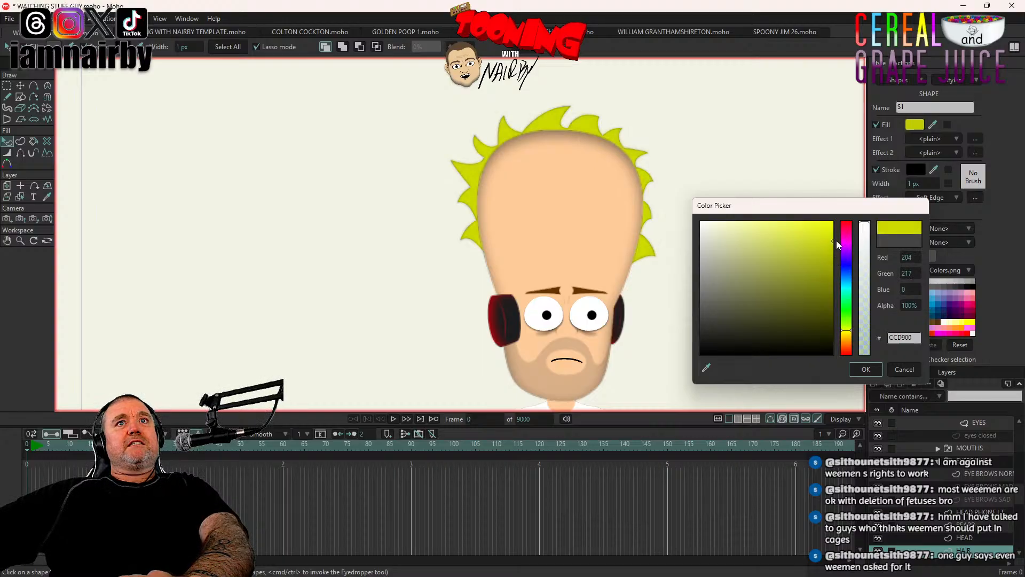
{"action": "left_click", "coordinate": [825, 242]}
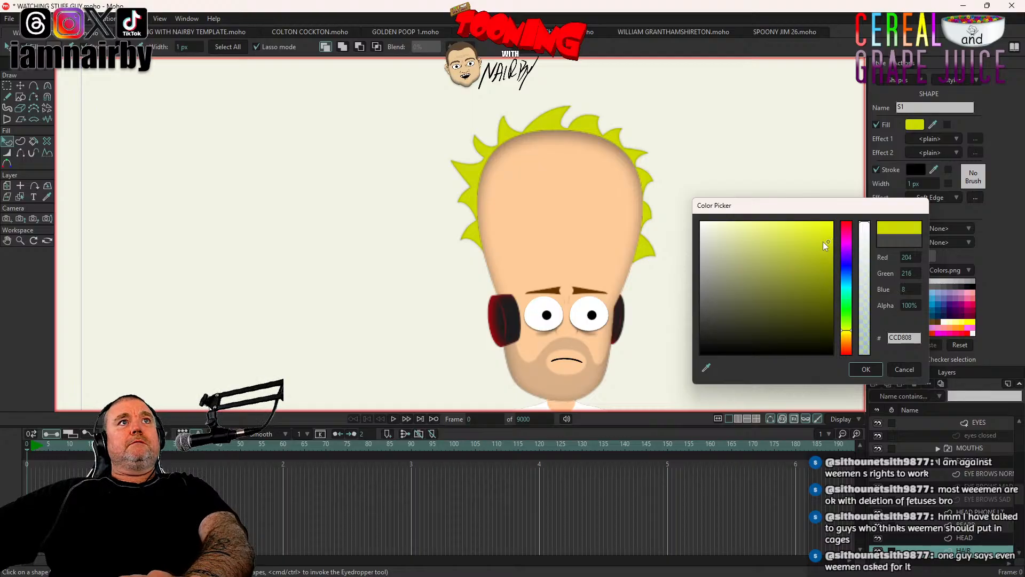
{"action": "left_click", "coordinate": [795, 235]}
{"action": "mouse_move", "coordinate": [802, 237]}
{"action": "left_mouse_down"}
{"action": "mouse_move", "coordinate": [770, 238]}
{"action": "mouse_move", "coordinate": [794, 222]}
{"action": "mouse_move", "coordinate": [665, 245]}
{"action": "mouse_move", "coordinate": [682, 177]}
{"action": "left_mouse_up"}
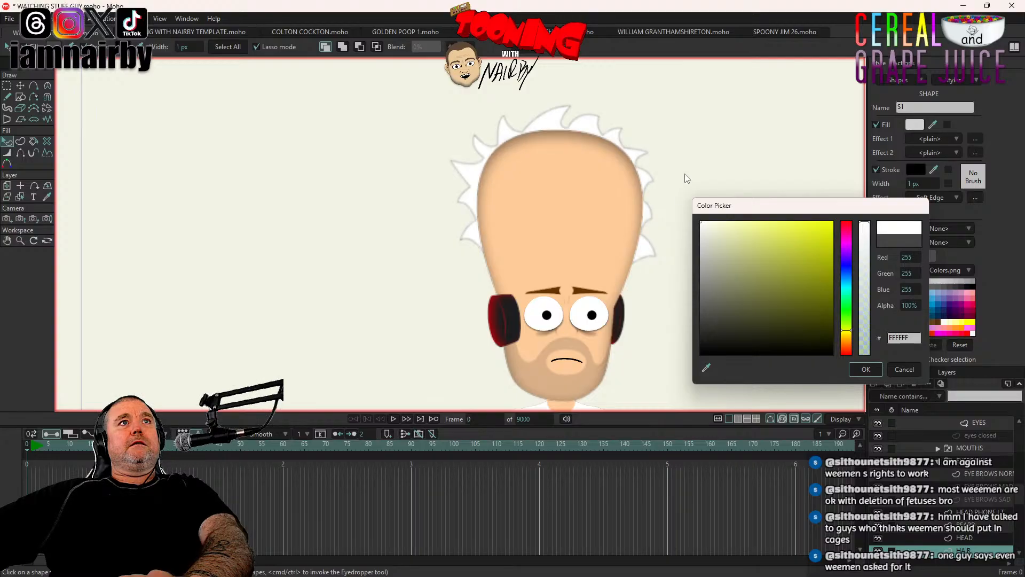
{"action": "left_click", "coordinate": [790, 230]}
{"action": "mouse_move", "coordinate": [791, 229]}
{"action": "left_mouse_down"}
{"action": "mouse_move", "coordinate": [835, 264]}
{"action": "mouse_move", "coordinate": [849, 243]}
{"action": "left_mouse_up"}
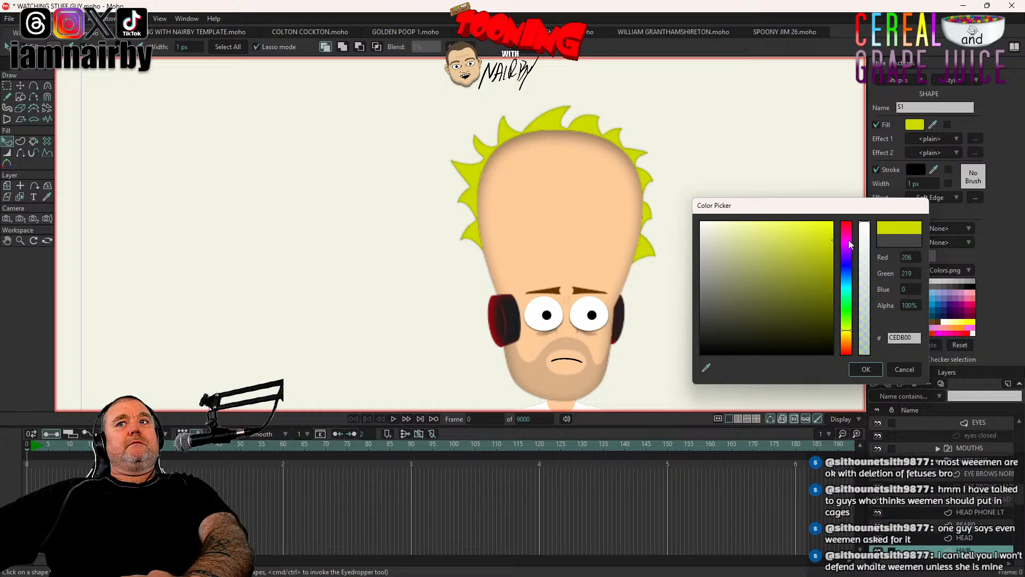
{"action": "left_click", "coordinate": [904, 369]}
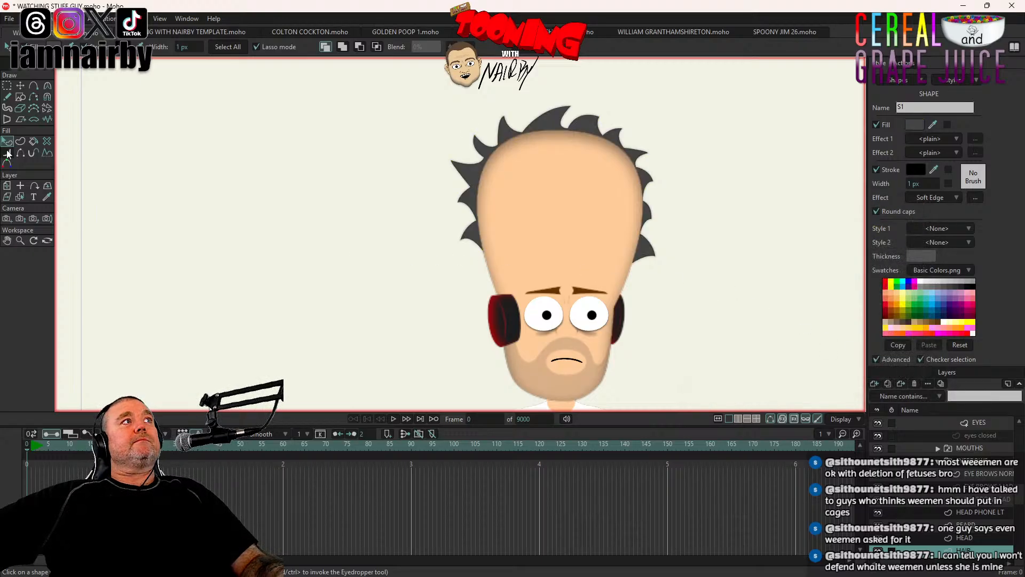
Step: Select the hair shape and set its fill colour to a dark yellow, B9B200
{"action": "left_click", "coordinate": [638, 249]}
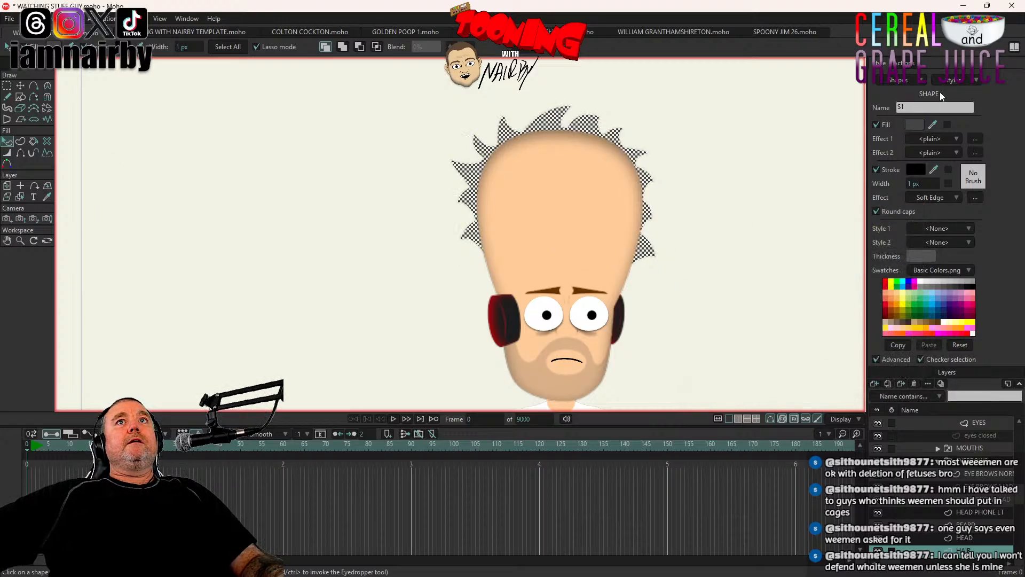
{"action": "left_click", "coordinate": [912, 125]}
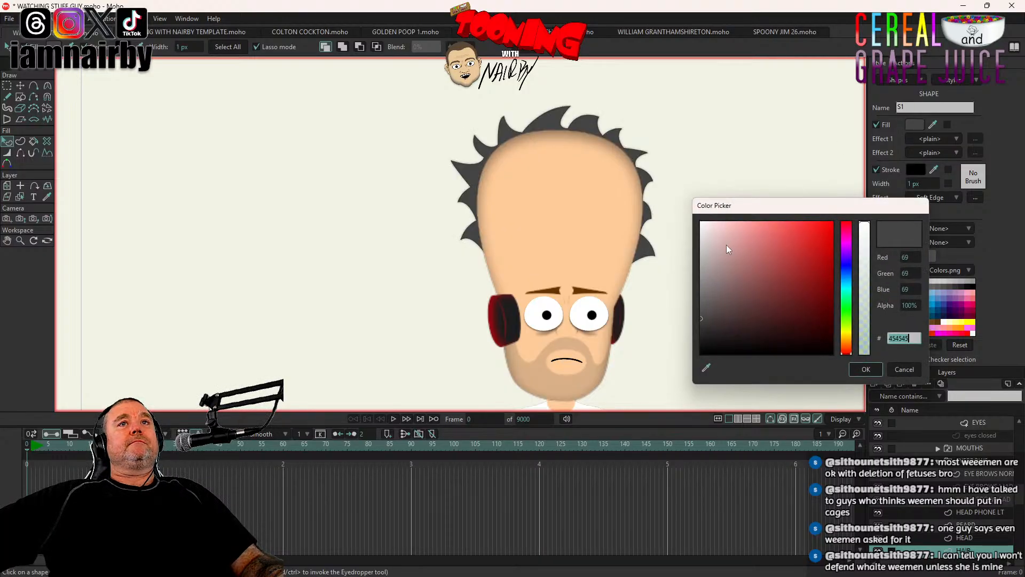
{"action": "left_click", "coordinate": [847, 332]}
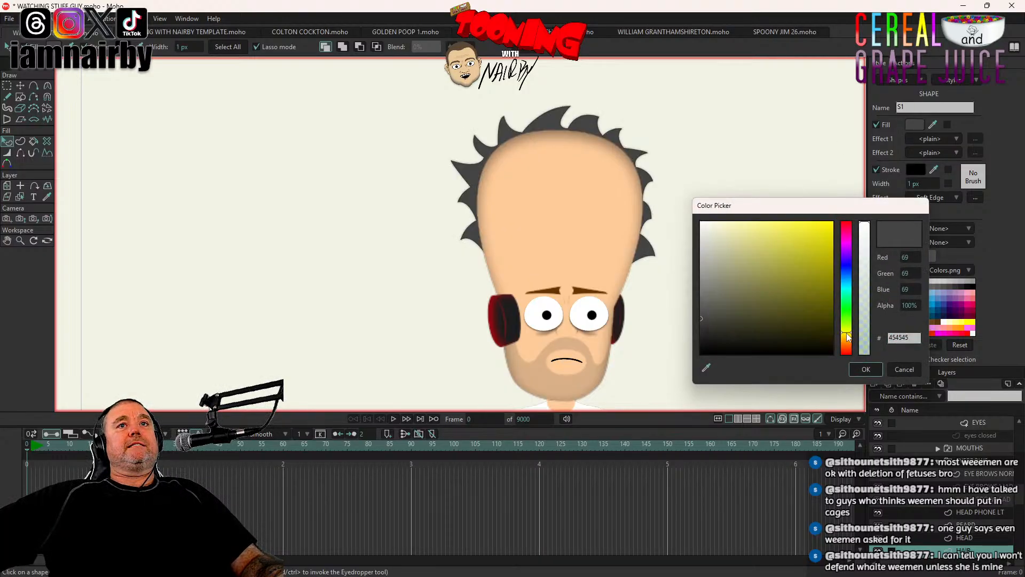
{"action": "left_click_drag", "start_coordinate": [826, 287], "coordinate": [834, 225]}
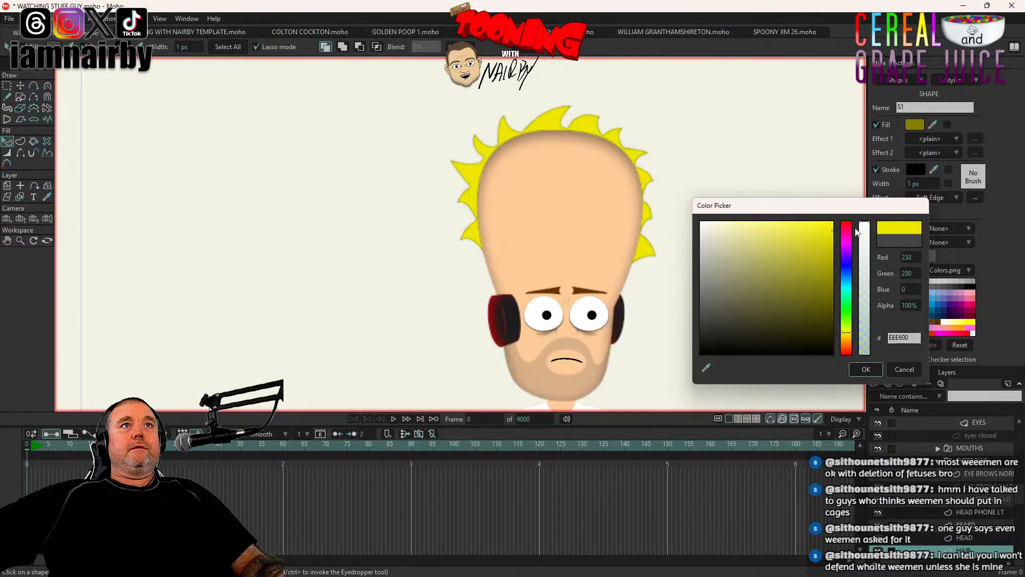
{"action": "left_click", "coordinate": [857, 228]}
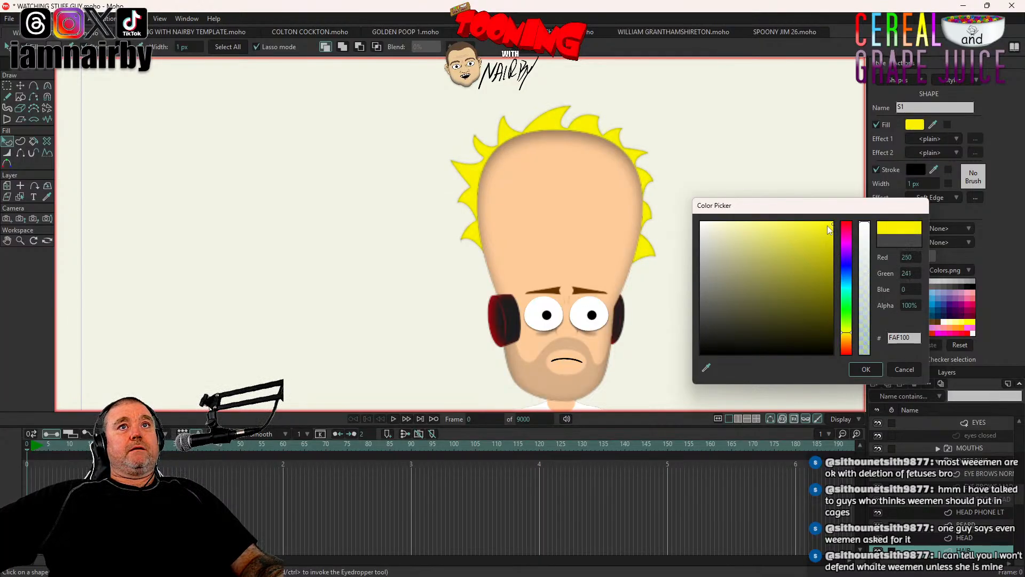
{"action": "mouse_move", "coordinate": [836, 228]}
{"action": "left_mouse_down"}
{"action": "mouse_move", "coordinate": [835, 217]}
{"action": "mouse_move", "coordinate": [775, 220]}
{"action": "mouse_move", "coordinate": [847, 240]}
{"action": "mouse_move", "coordinate": [828, 235]}
{"action": "mouse_move", "coordinate": [844, 264]}
{"action": "mouse_move", "coordinate": [834, 259]}
{"action": "left_mouse_up"}
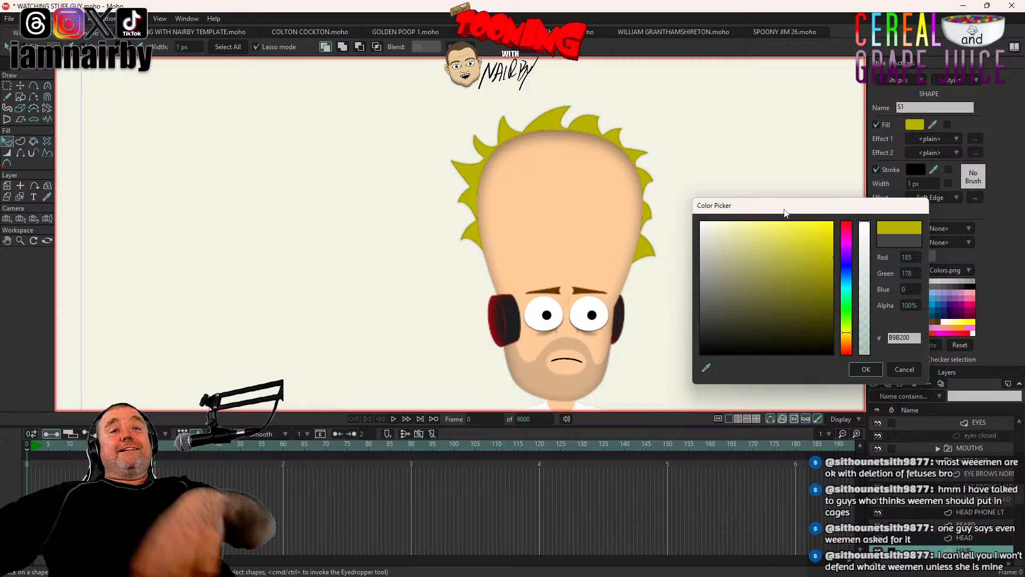
{"action": "left_click", "coordinate": [866, 370]}
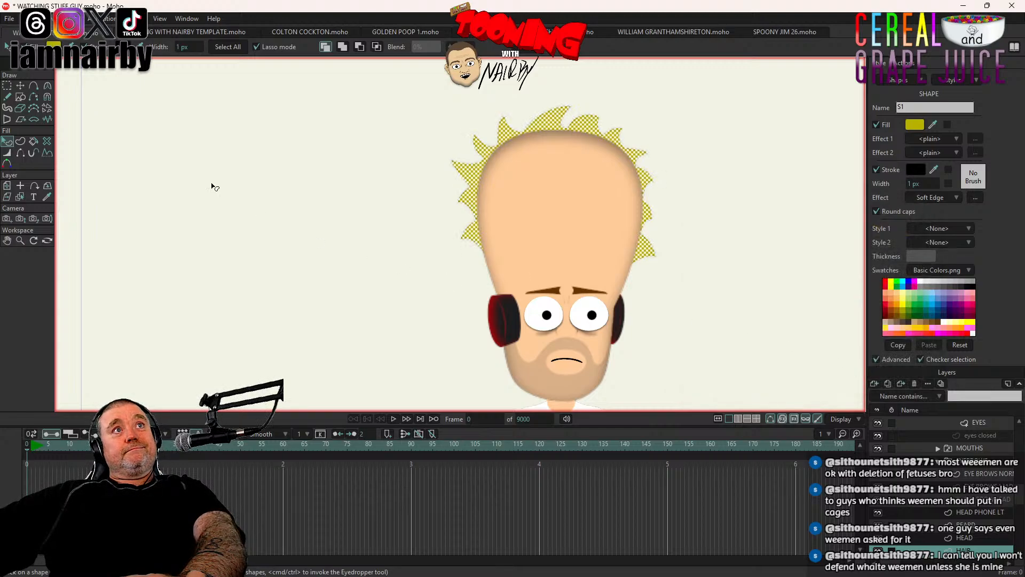
Step: Clear the hair selection and preview a render of the character with the yellow hair
{"action": "left_click", "coordinate": [29, 18]}
{"action": "left_click", "coordinate": [57, 178]}
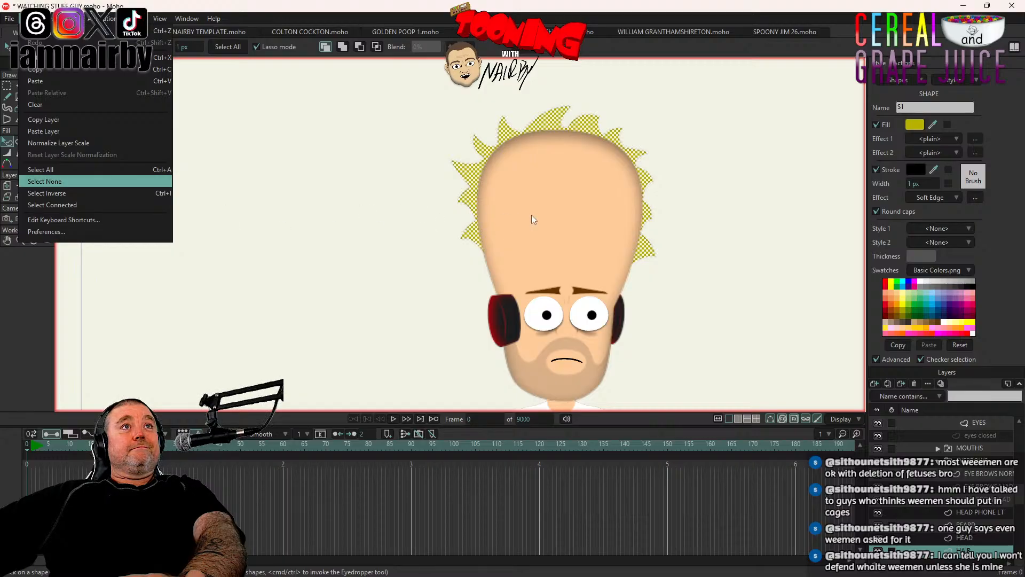
{"action": "scroll", "coordinate": [566, 220], "scroll_direction": "up", "scroll_amount": 5}
{"action": "scroll", "coordinate": [567, 221], "scroll_direction": "down", "scroll_amount": 6}
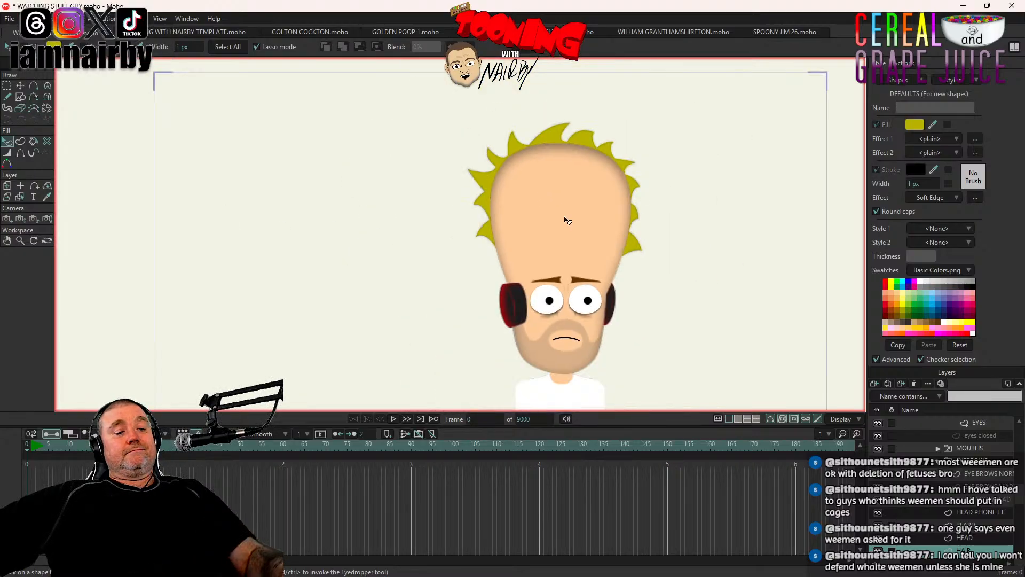
{"action": "key", "text": "ctrl+r"}
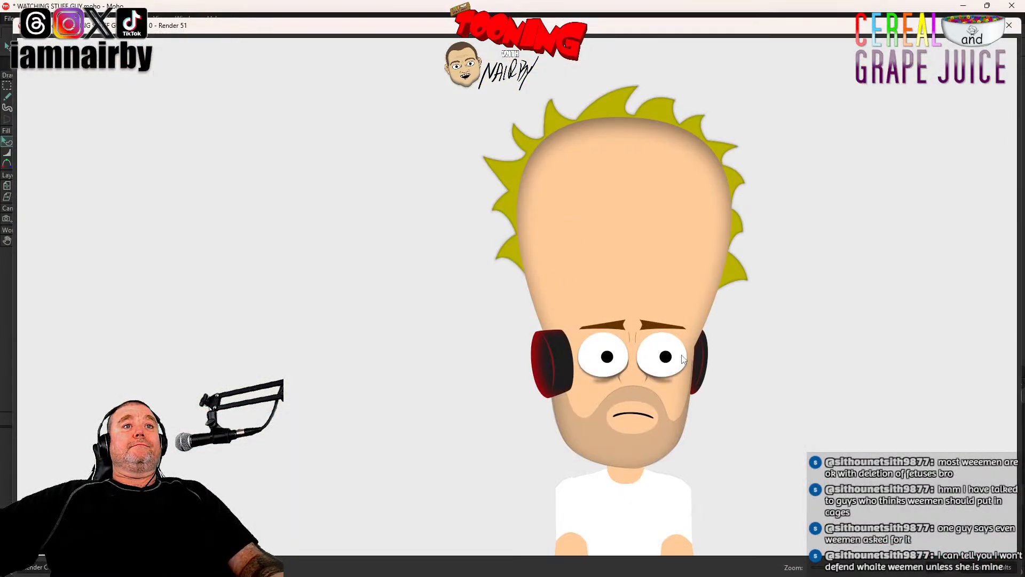
{"action": "left_click", "coordinate": [1012, 26]}
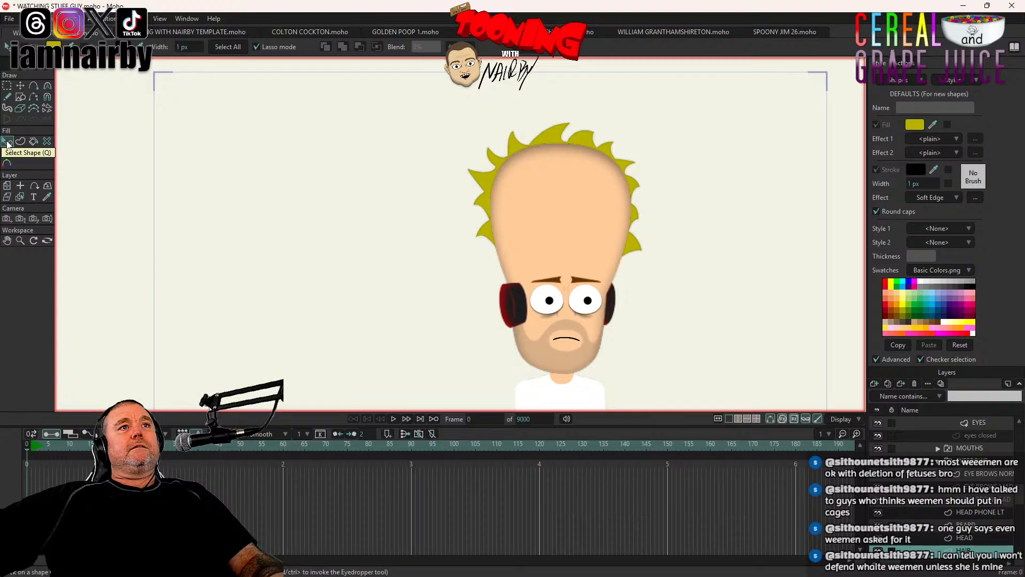
Step: Select the hair shape again and change its fill colour to blue, 0039B9
{"action": "scroll", "coordinate": [643, 318], "scroll_direction": "down", "scroll_amount": 5}
{"action": "scroll", "coordinate": [643, 318], "scroll_direction": "up", "scroll_amount": 5}
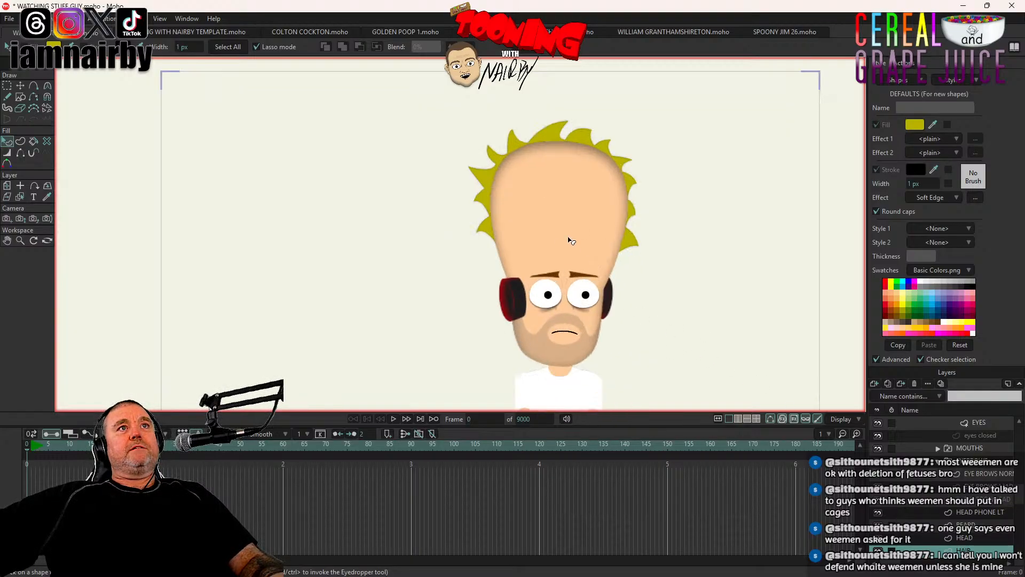
{"action": "scroll", "coordinate": [555, 239], "scroll_direction": "down", "scroll_amount": 5}
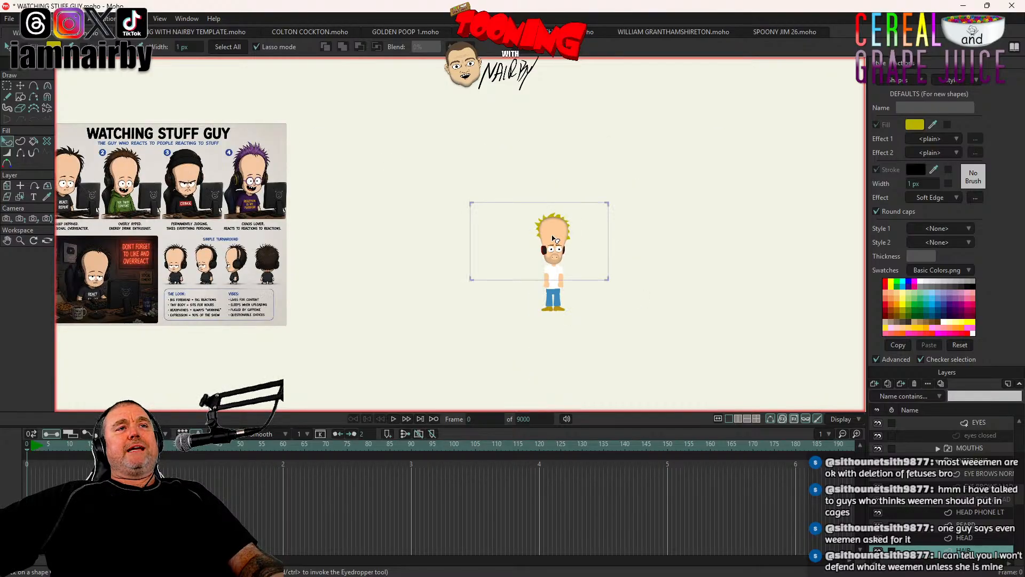
{"action": "scroll", "coordinate": [554, 239], "scroll_direction": "up", "scroll_amount": 4}
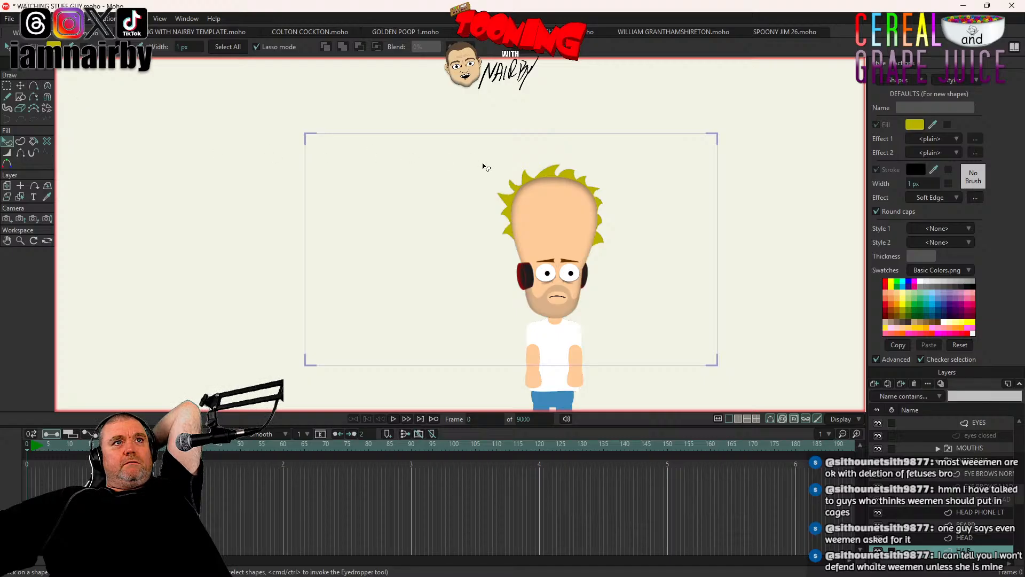
{"action": "left_click", "coordinate": [568, 181]}
{"action": "left_click", "coordinate": [909, 127]}
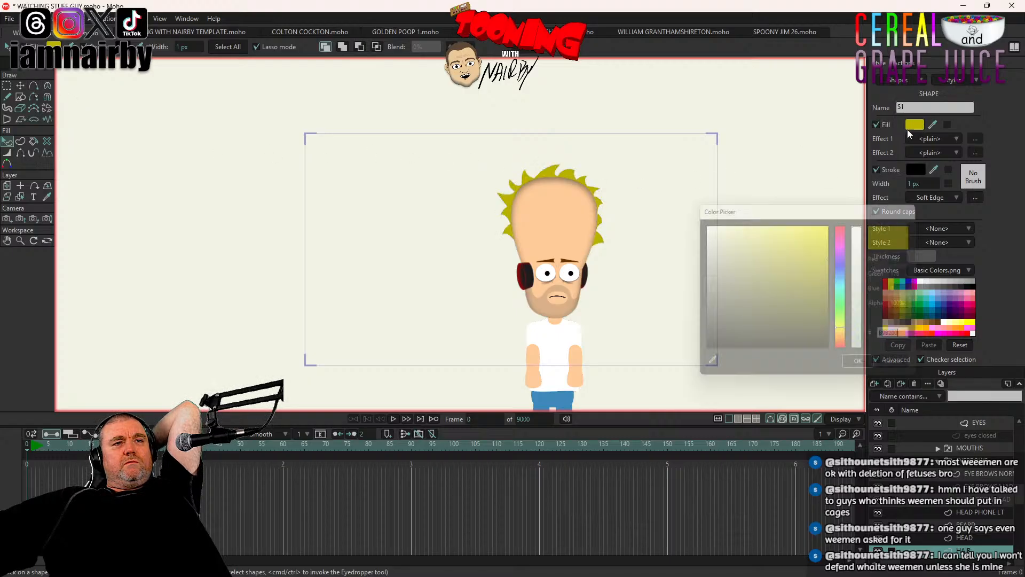
{"action": "left_click_drag", "start_coordinate": [848, 336], "coordinate": [851, 231]}
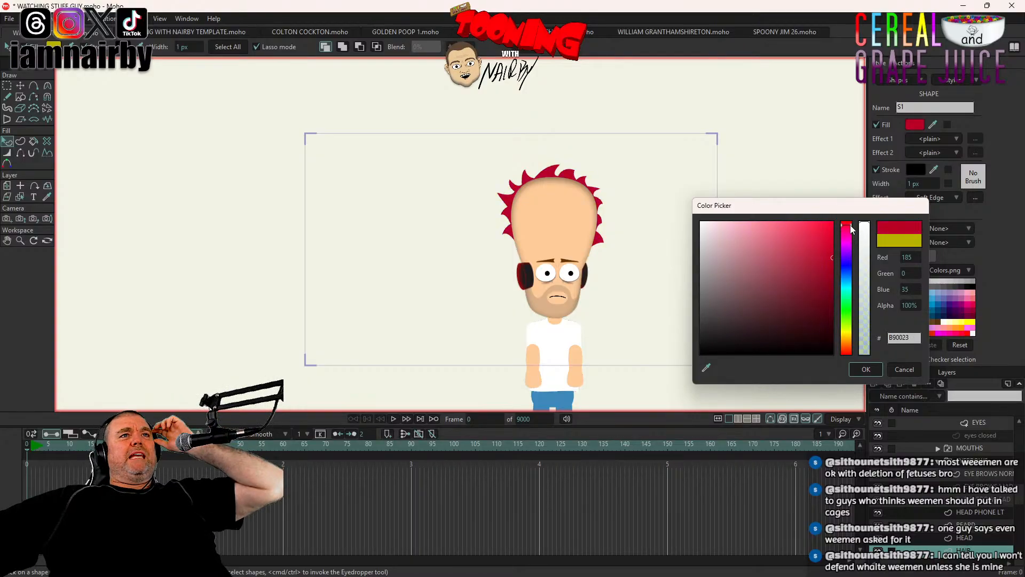
{"action": "left_click_drag", "start_coordinate": [852, 229], "coordinate": [849, 275]}
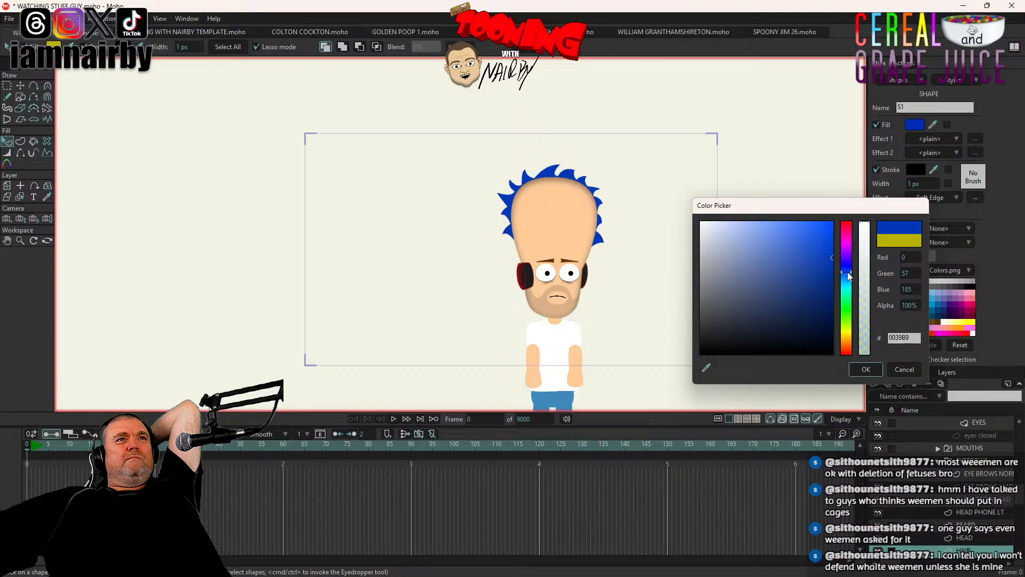
{"action": "left_click", "coordinate": [865, 369]}
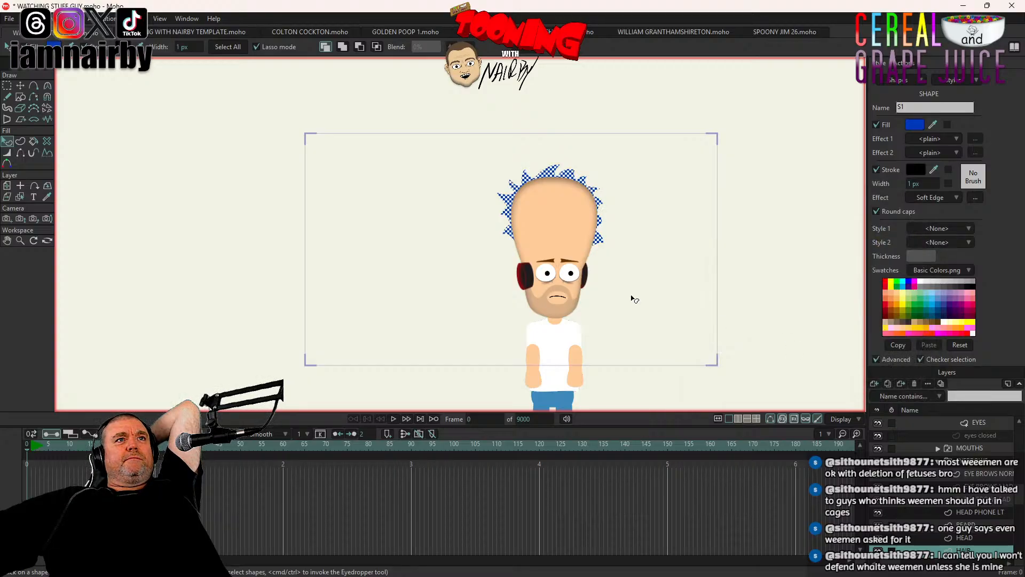
Step: Apply the Shaded effect to the hair's fill and set its light angle to 270°
{"action": "left_click", "coordinate": [941, 138]}
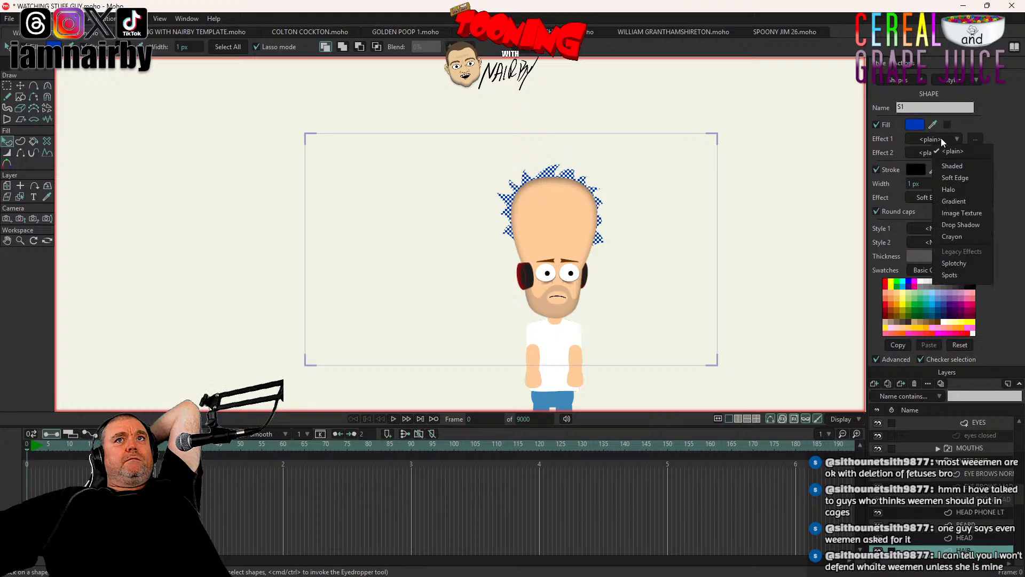
{"action": "left_click", "coordinate": [954, 166]}
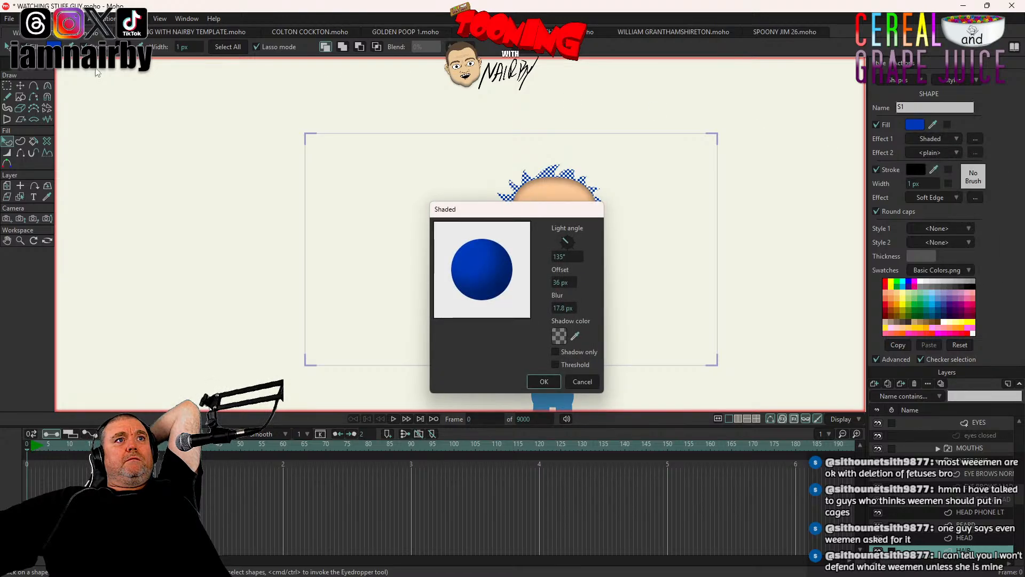
{"action": "left_click", "coordinate": [564, 256]}
{"action": "type", "text": "0"}
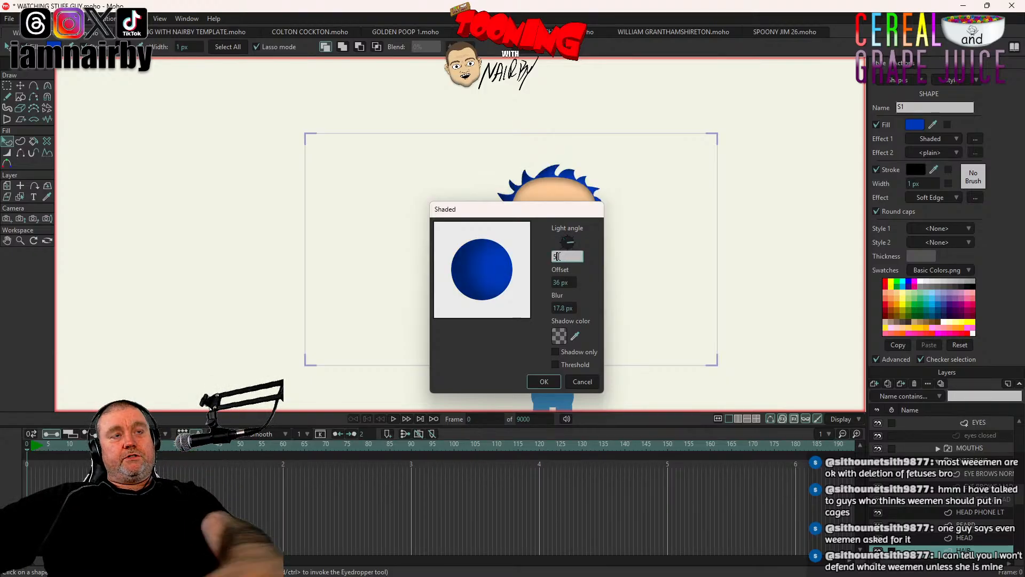
{"action": "key", "text": "BackSpace"}
{"action": "type", "text": "10"}
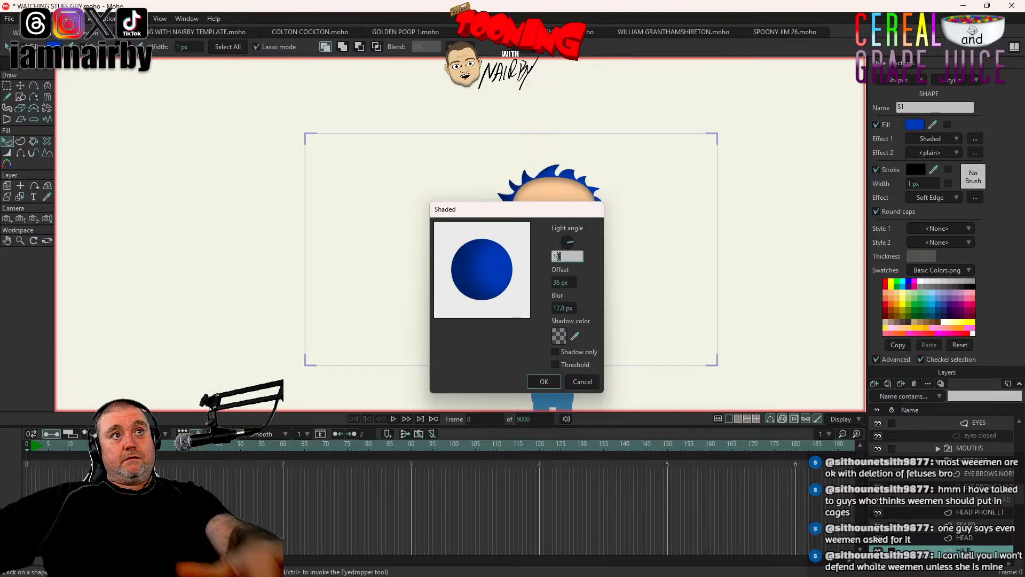
{"action": "key", "text": "BackSpace"}
{"action": "key", "text": "BackSpace"}
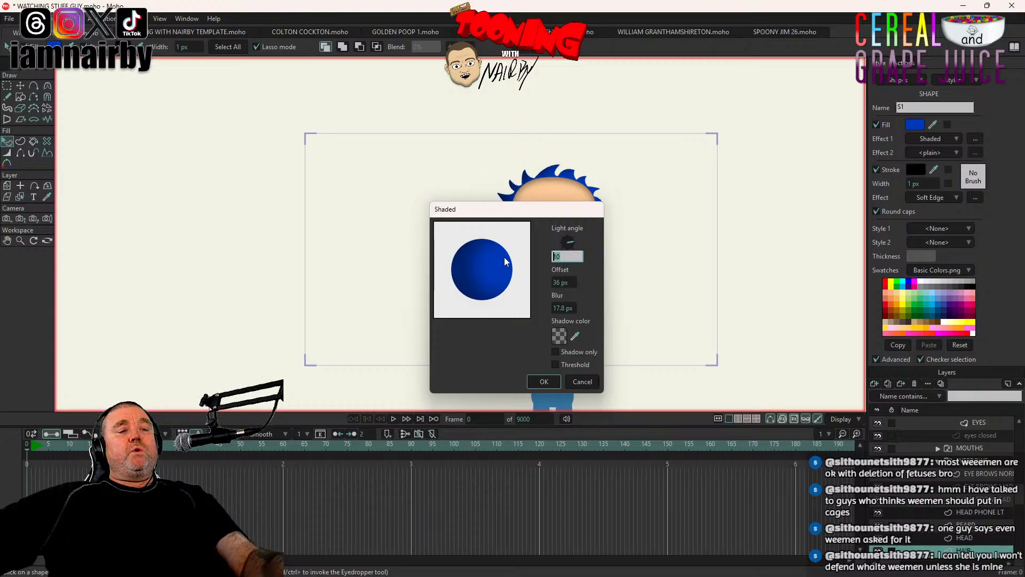
{"action": "type", "text": "270"}
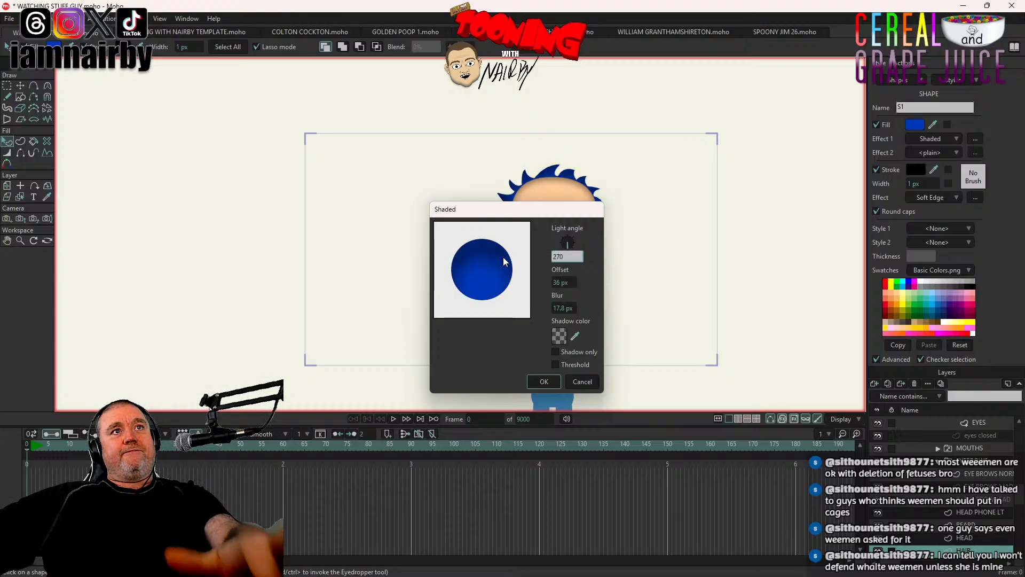
{"action": "key", "text": "Return"}
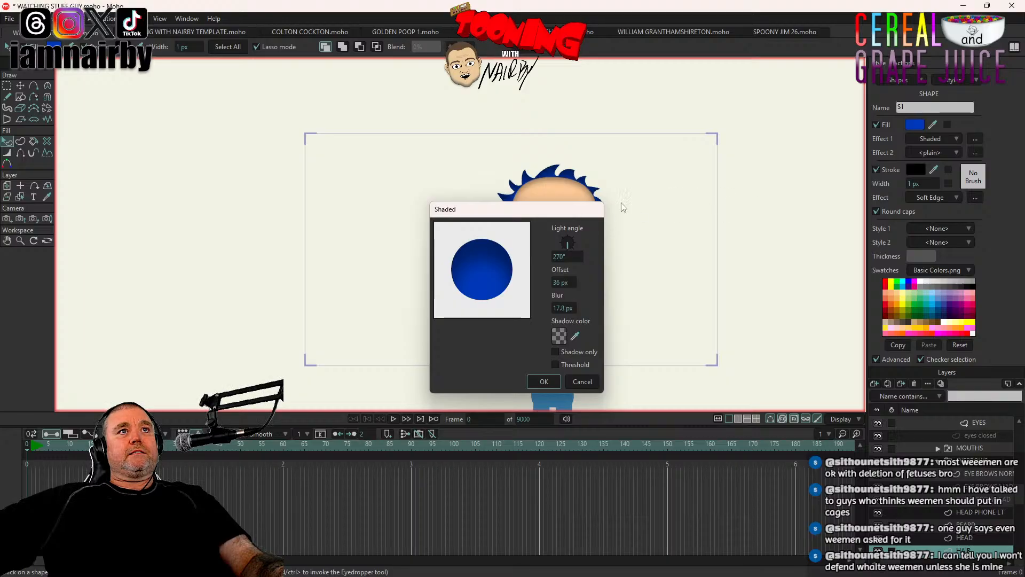
Step: Set the hair shading's offset to 4 px and blur to 2 px, and accept the effect
{"action": "left_click_drag", "start_coordinate": [535, 210], "coordinate": [767, 186]}
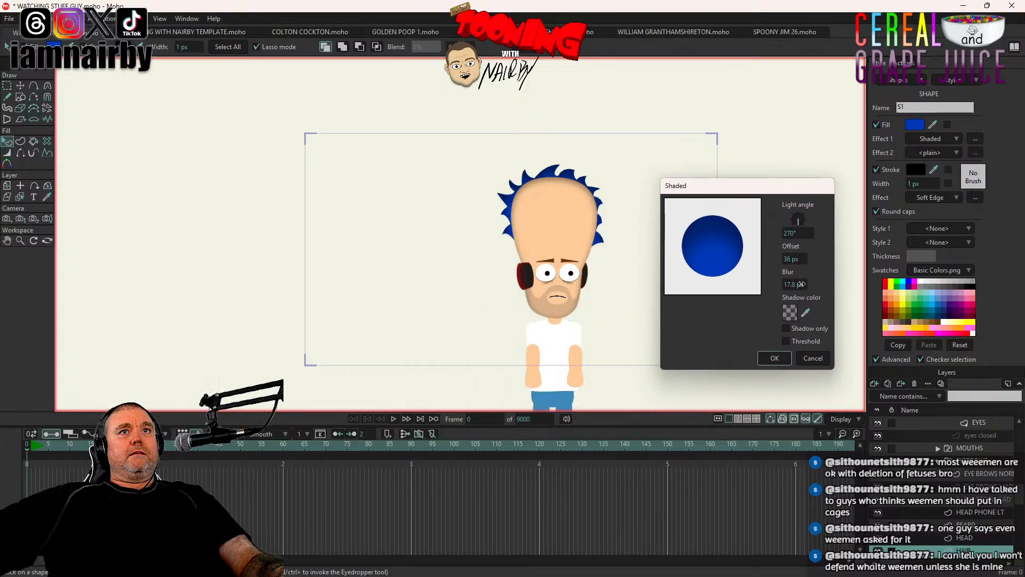
{"action": "left_click_drag", "start_coordinate": [792, 259], "coordinate": [645, 252]}
{"action": "left_click_drag", "start_coordinate": [795, 286], "coordinate": [747, 288]}
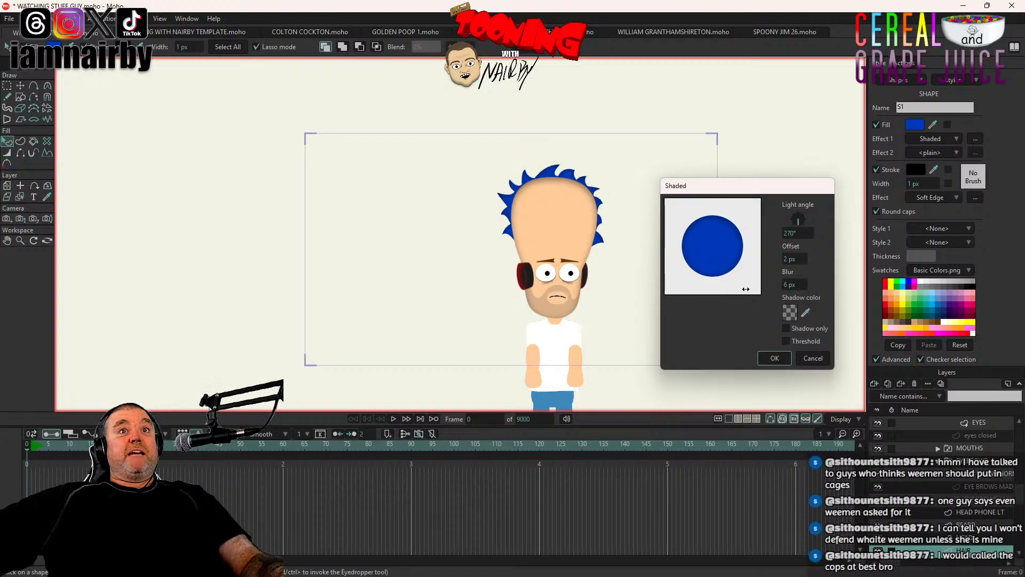
{"action": "left_click_drag", "start_coordinate": [734, 293], "coordinate": [730, 294]}
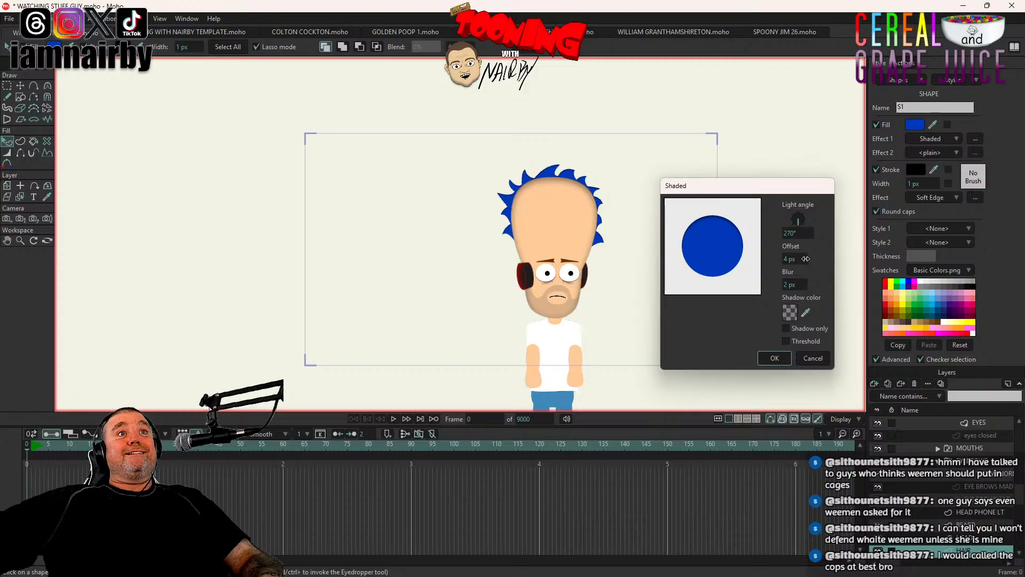
{"action": "left_click", "coordinate": [783, 361]}
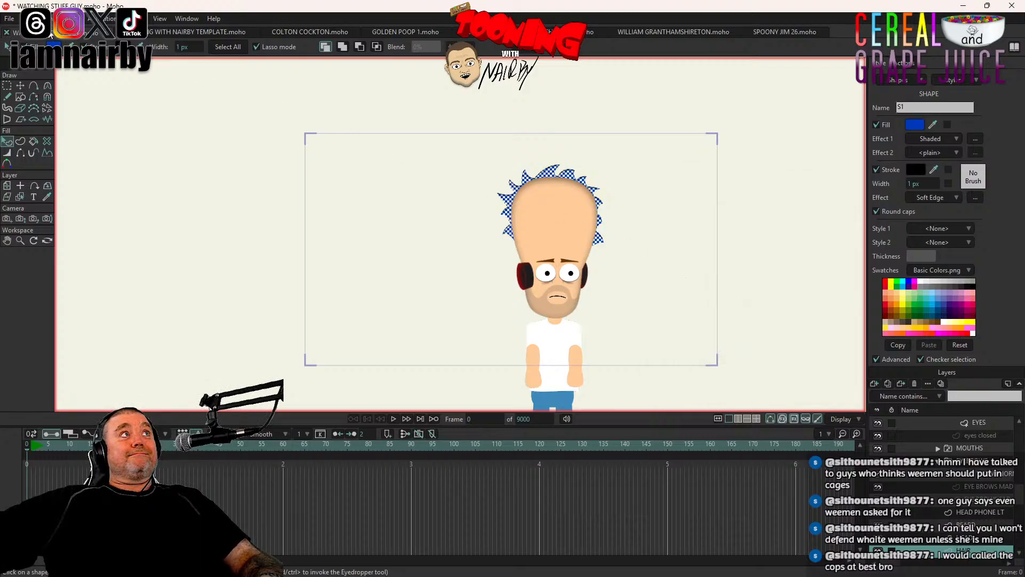
Step: Save the project with the hair deselected and preview a render of the shaded blue hair
{"action": "left_click", "coordinate": [26, 18]}
{"action": "left_click", "coordinate": [49, 184]}
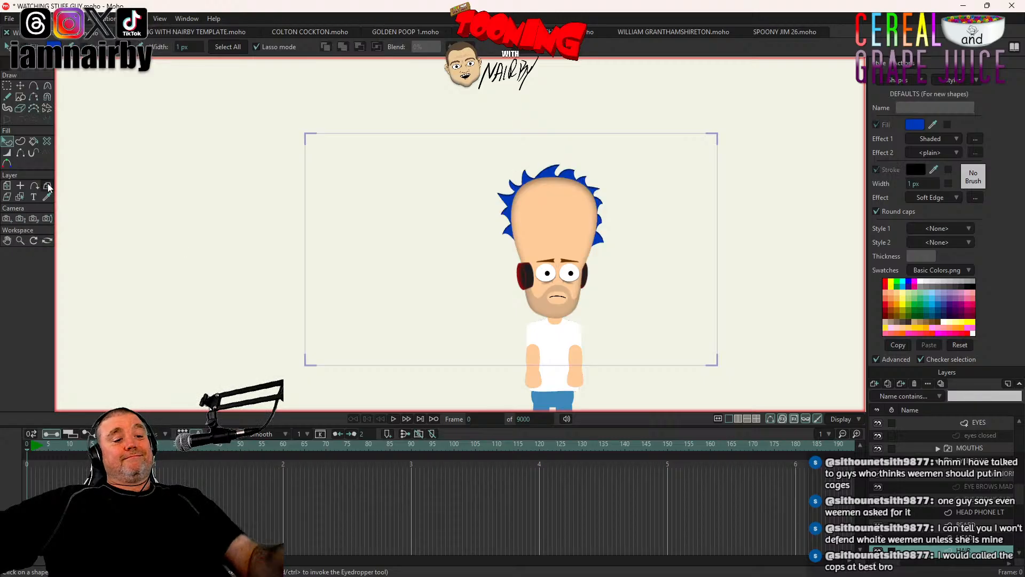
{"action": "key", "text": "ctrl+s"}
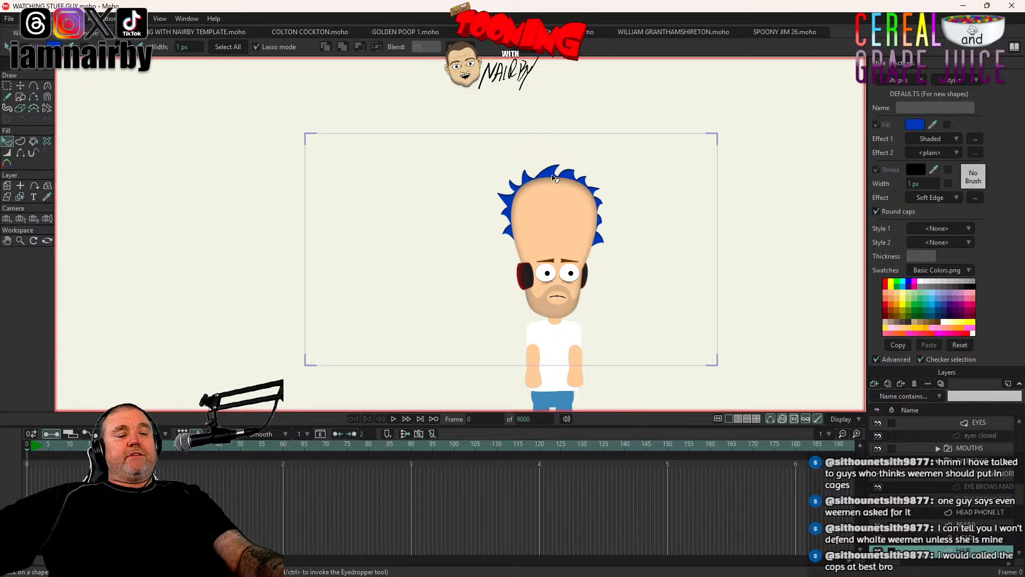
{"action": "key", "text": "ctrl+r"}
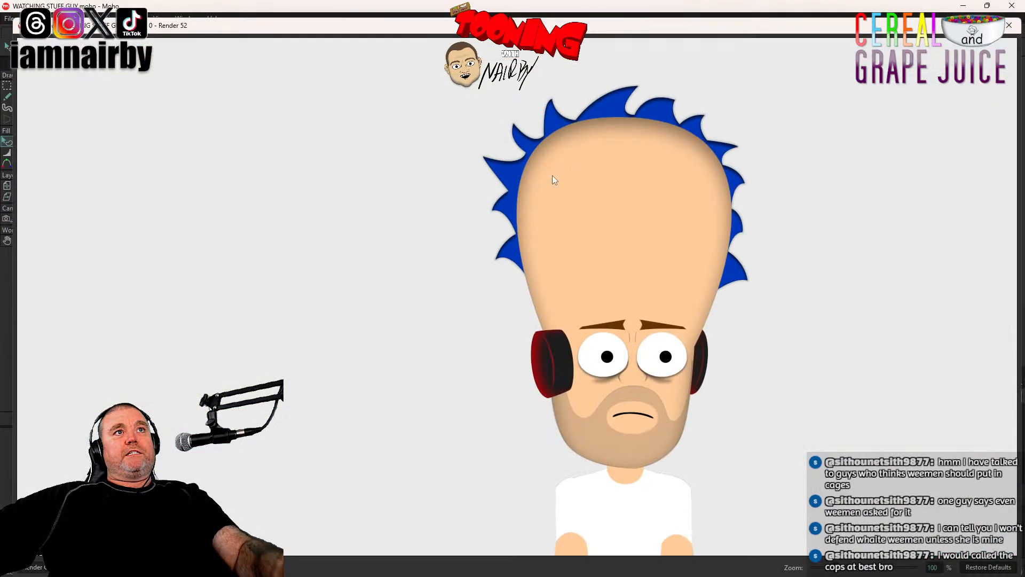
{"action": "left_click", "coordinate": [1010, 31]}
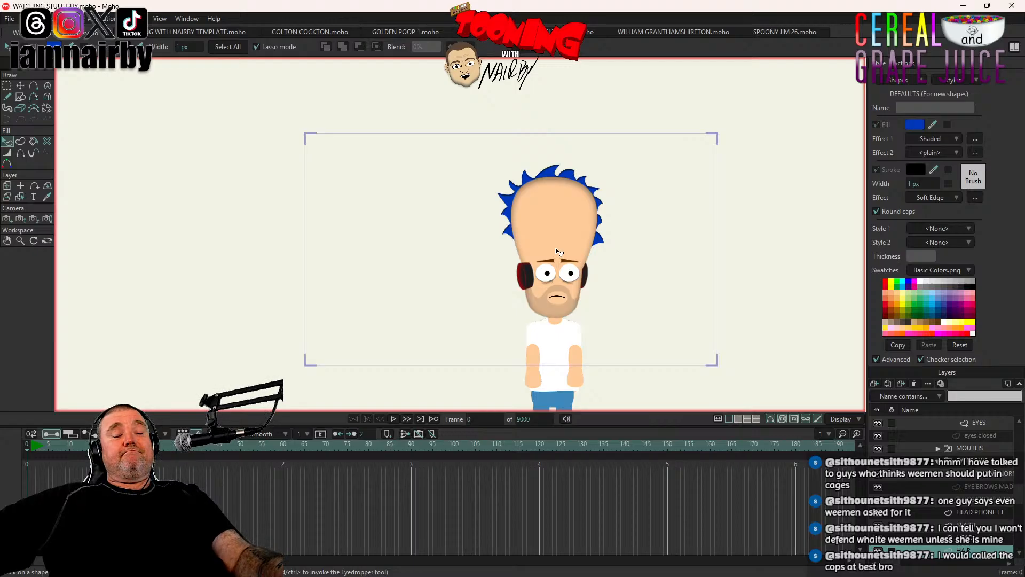
Step: Render the character once more to check the hair's shading around the head
{"action": "scroll", "coordinate": [494, 220], "scroll_direction": "up", "scroll_amount": 3}
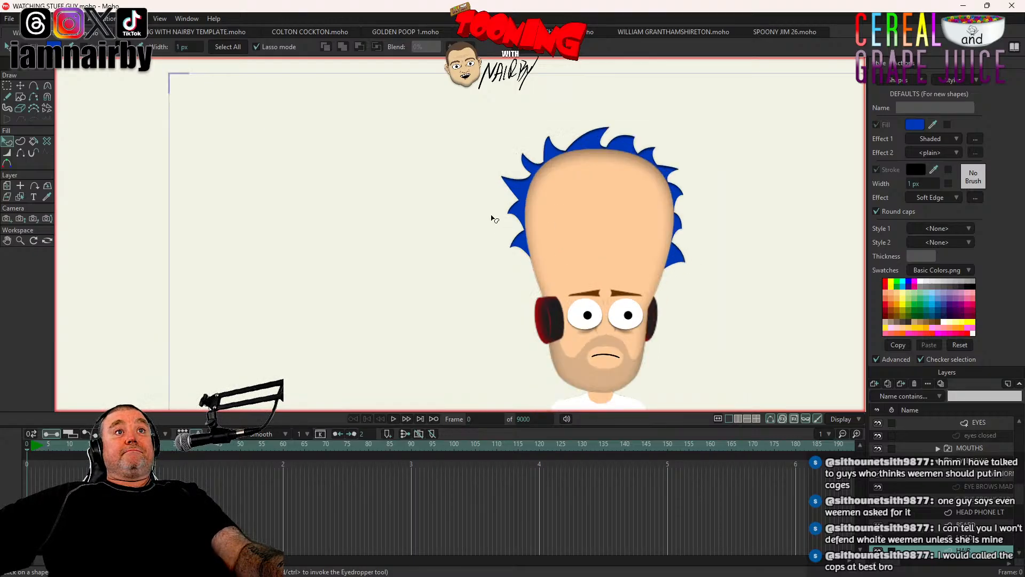
{"action": "left_click_drag", "start_coordinate": [607, 236], "coordinate": [520, 197]}
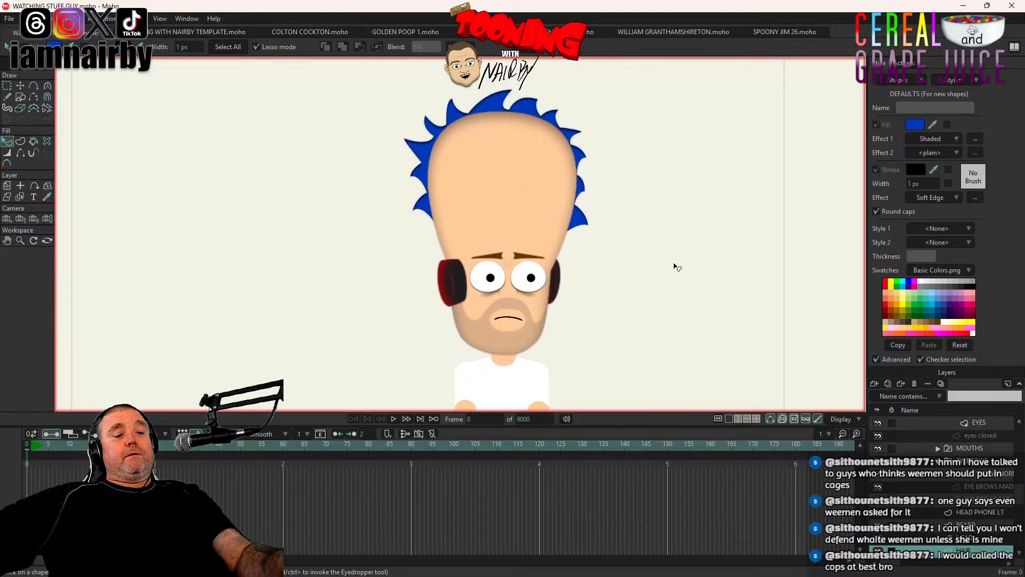
{"action": "key", "text": "ctrl+r"}
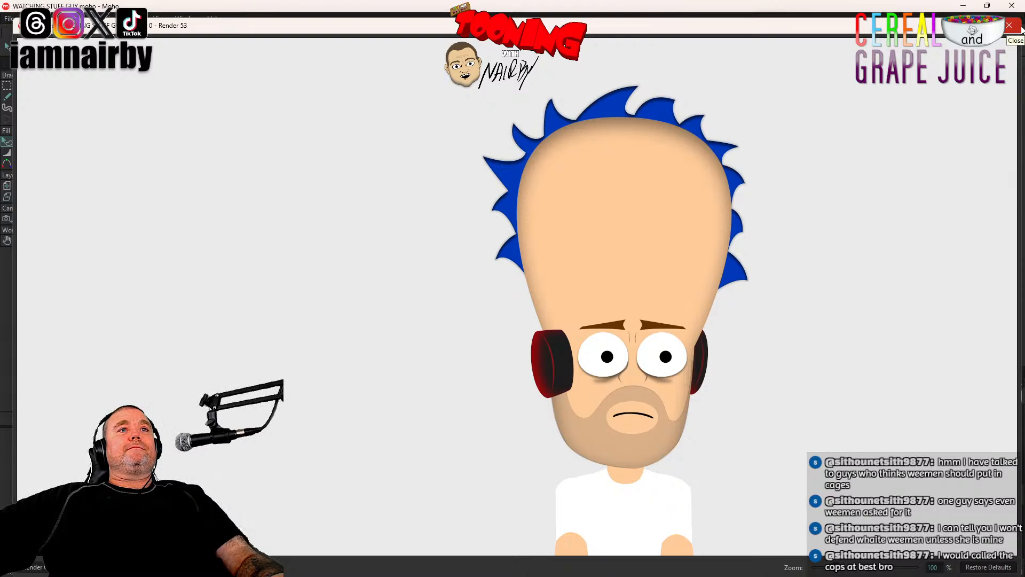
{"action": "left_click", "coordinate": [1021, 27]}
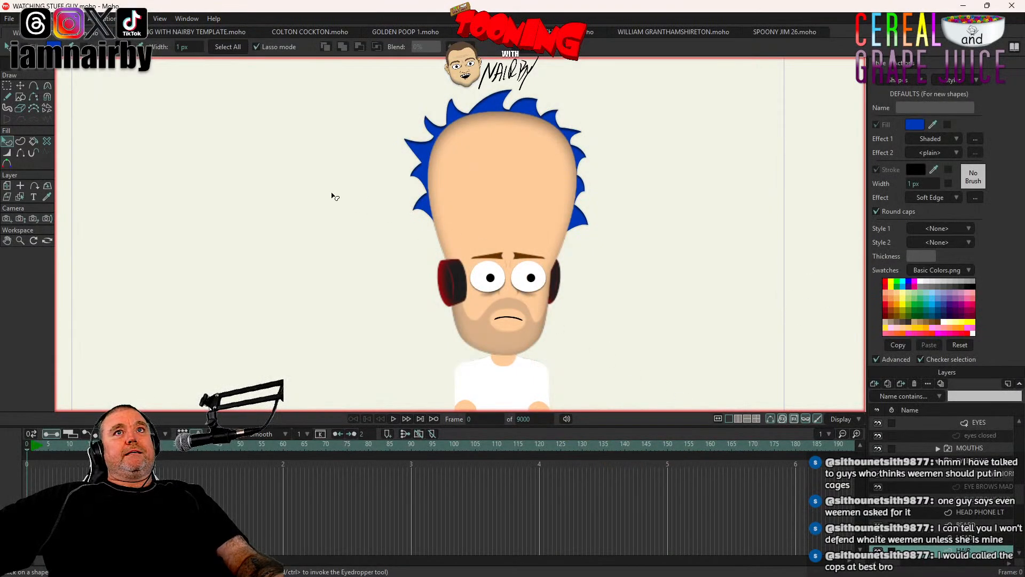
Step: Copy the colour code of the hair's blue fill, 0039B9, leaving the fill colour as it is
{"action": "left_click", "coordinate": [914, 126]}
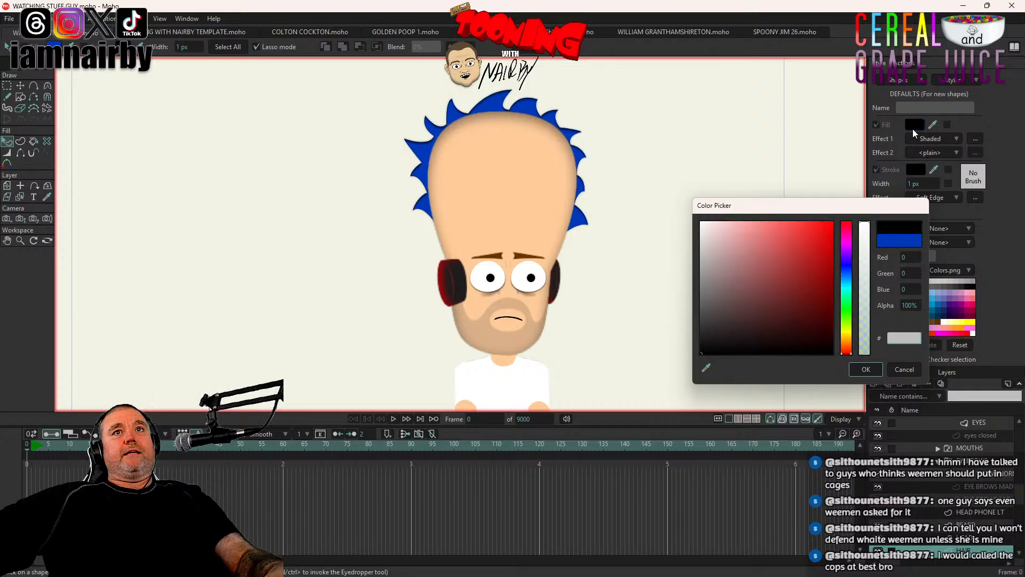
{"action": "left_click", "coordinate": [904, 369]}
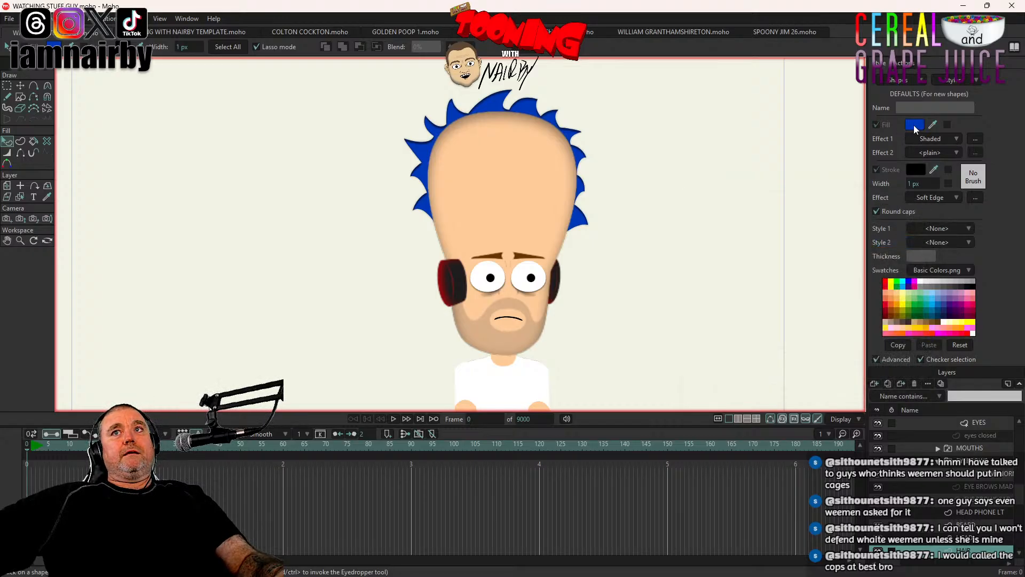
{"action": "left_click", "coordinate": [916, 126]}
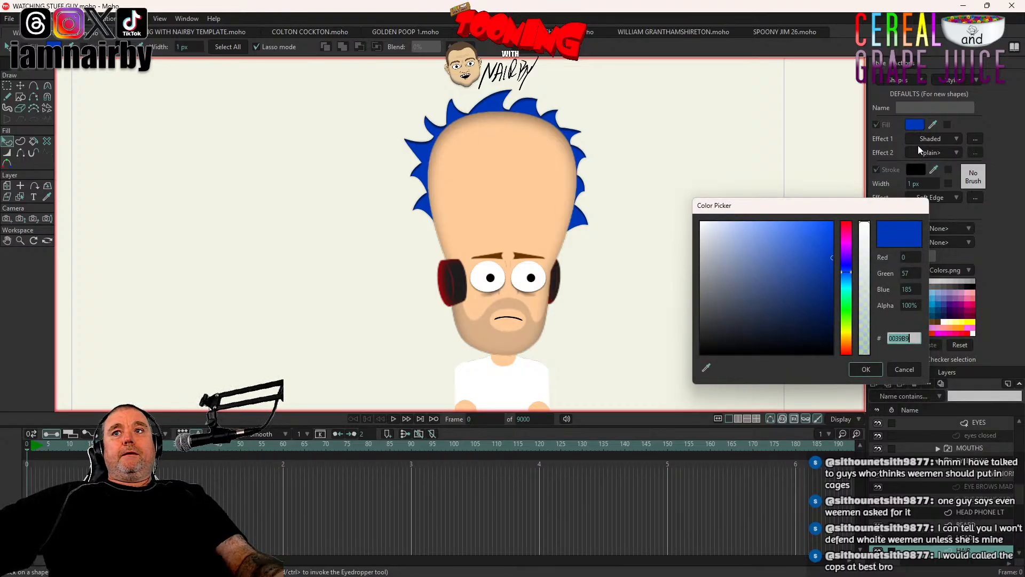
{"action": "left_click", "coordinate": [905, 369]}
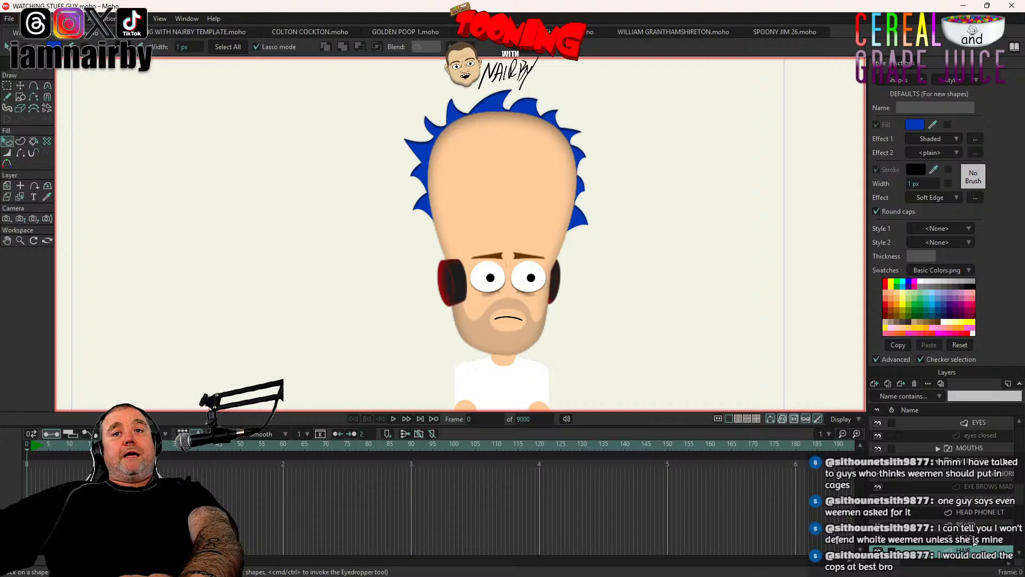
Step: Set the fill of both eyebrows on the normal eyebrows layer to the hair's blue, 0039B9
{"action": "left_click_drag", "start_coordinate": [1018, 502], "coordinate": [1019, 497]}
{"action": "left_click", "coordinate": [987, 498]}
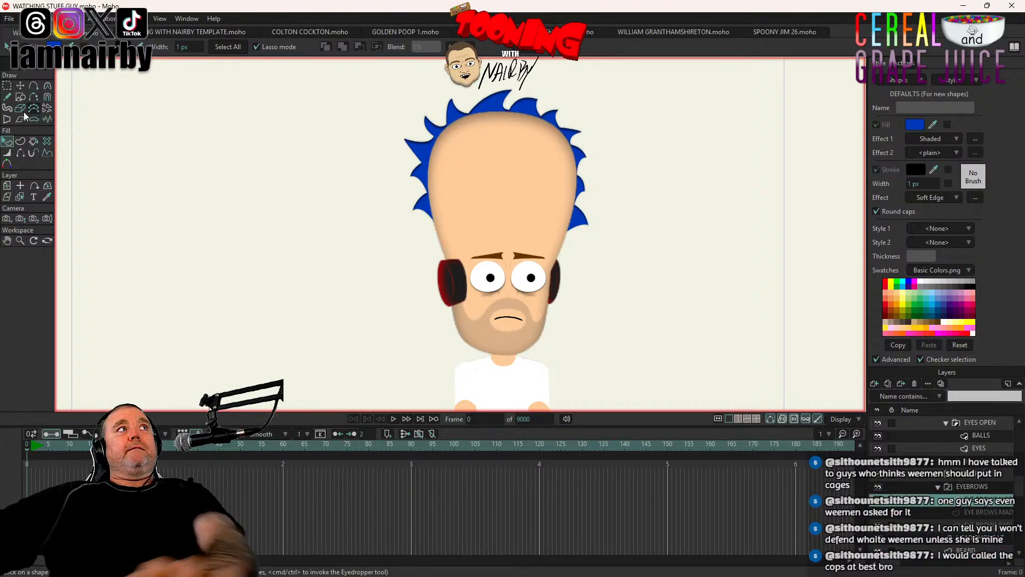
{"action": "scroll", "coordinate": [481, 230], "scroll_direction": "up", "scroll_amount": 3}
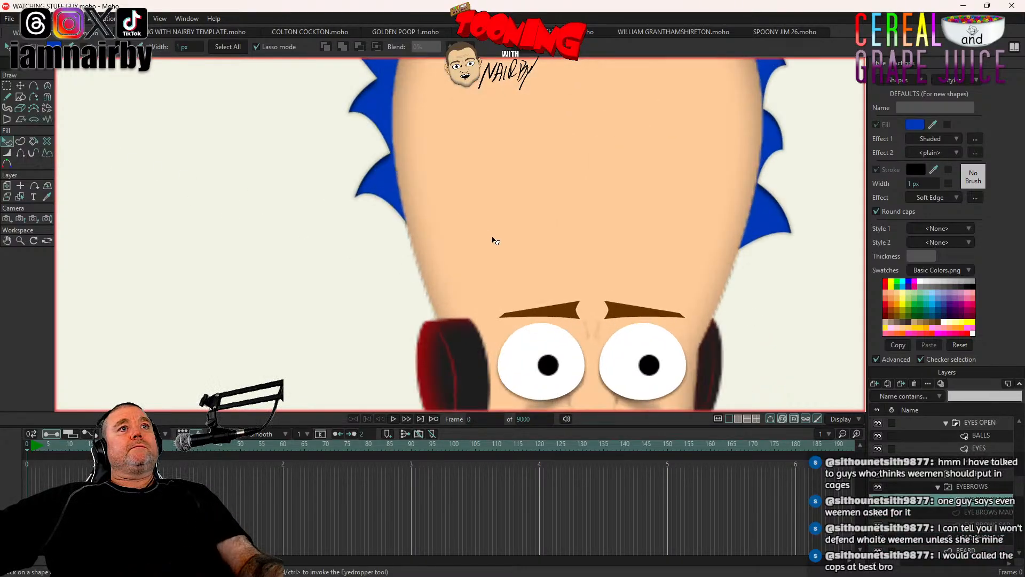
{"action": "left_click", "coordinate": [568, 317]}
{"action": "left_click", "coordinate": [630, 314], "text": "shift"}
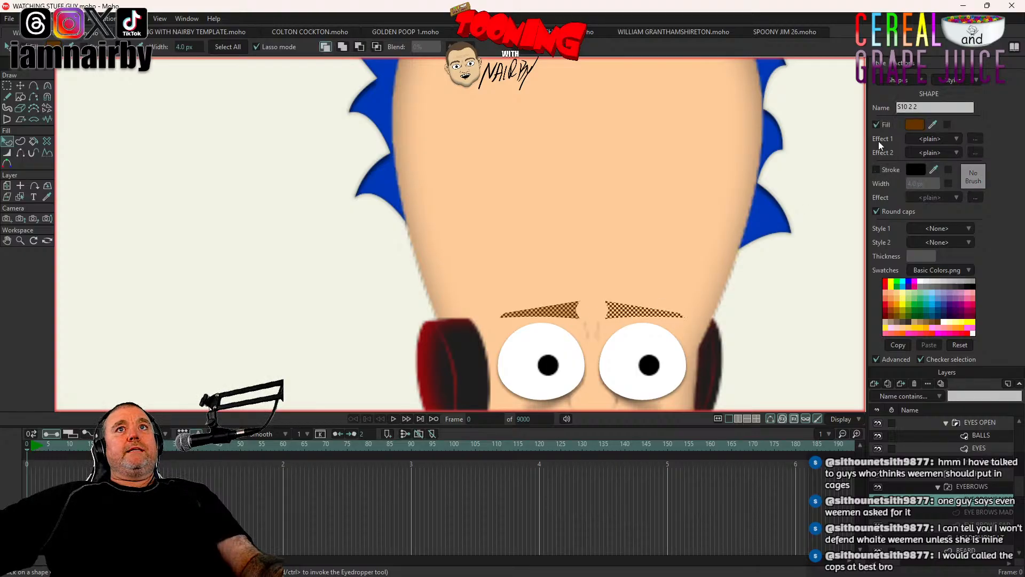
{"action": "left_click", "coordinate": [913, 126]}
{"action": "key", "text": "ctrl+v"}
{"action": "left_click", "coordinate": [866, 368]}
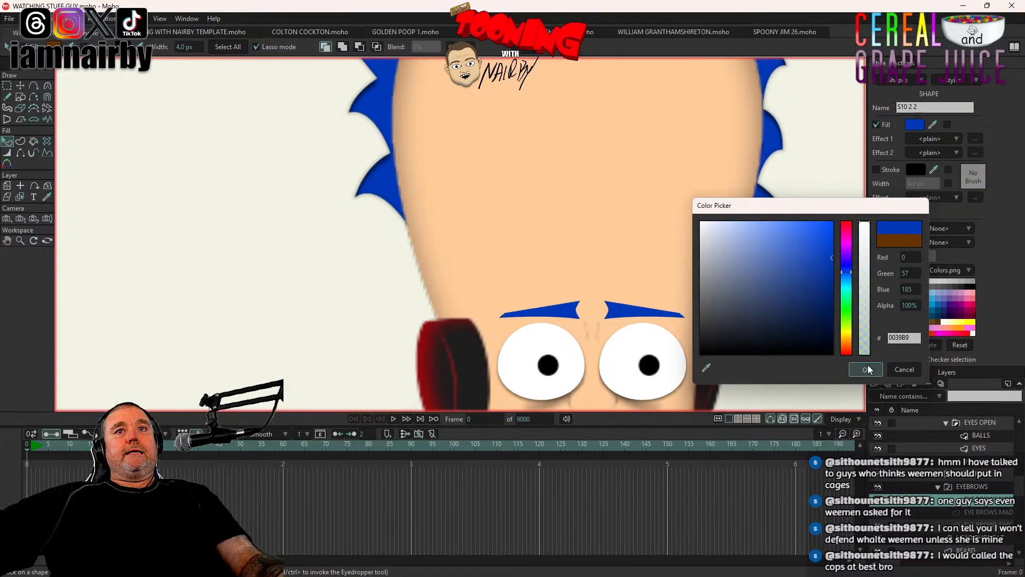
Step: Set the fill of both eyebrows on the EYE BROWS MAD layer to blue, 0039B9
{"action": "left_click", "coordinate": [982, 512]}
{"action": "left_click", "coordinate": [565, 320]}
{"action": "left_click", "coordinate": [618, 319], "text": "shift"}
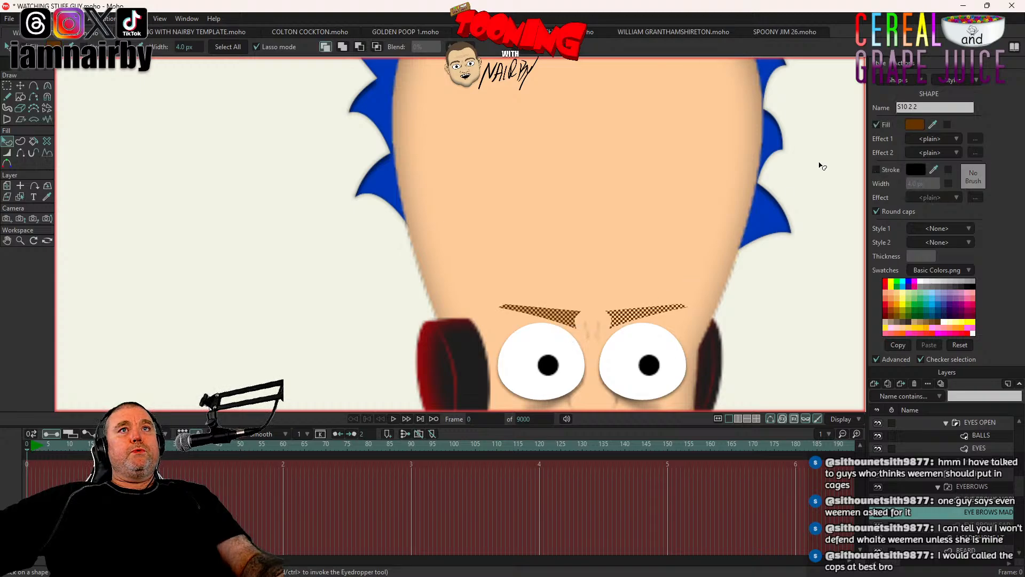
{"action": "left_click", "coordinate": [914, 126]}
{"action": "key", "text": "ctrl+v"}
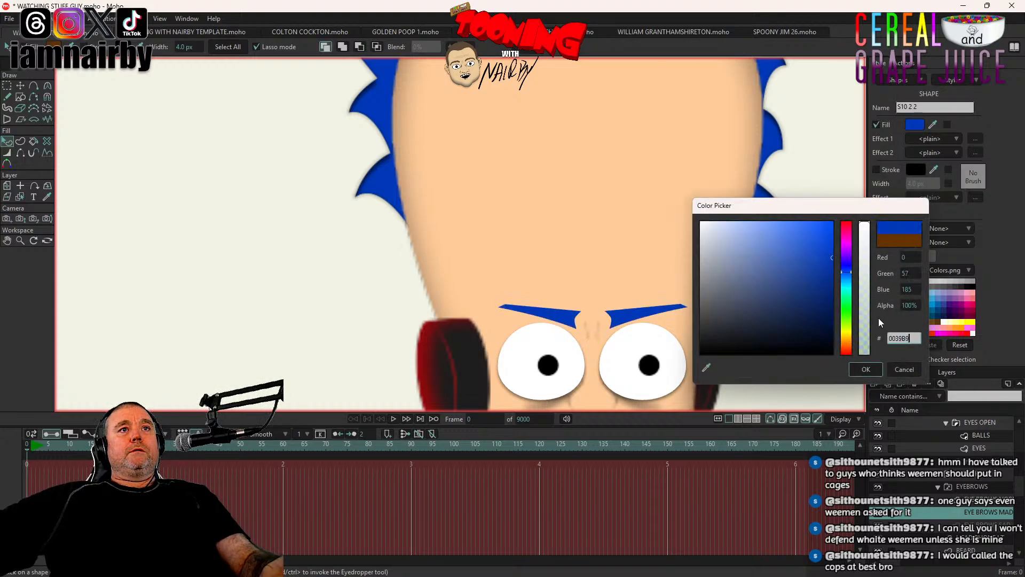
{"action": "left_click", "coordinate": [867, 368]}
Step: Recolour both raised-inner-end eyebrows on the layer below EYE BROWS MAD to the same blue as the hair
{"action": "left_click", "coordinate": [988, 526]}
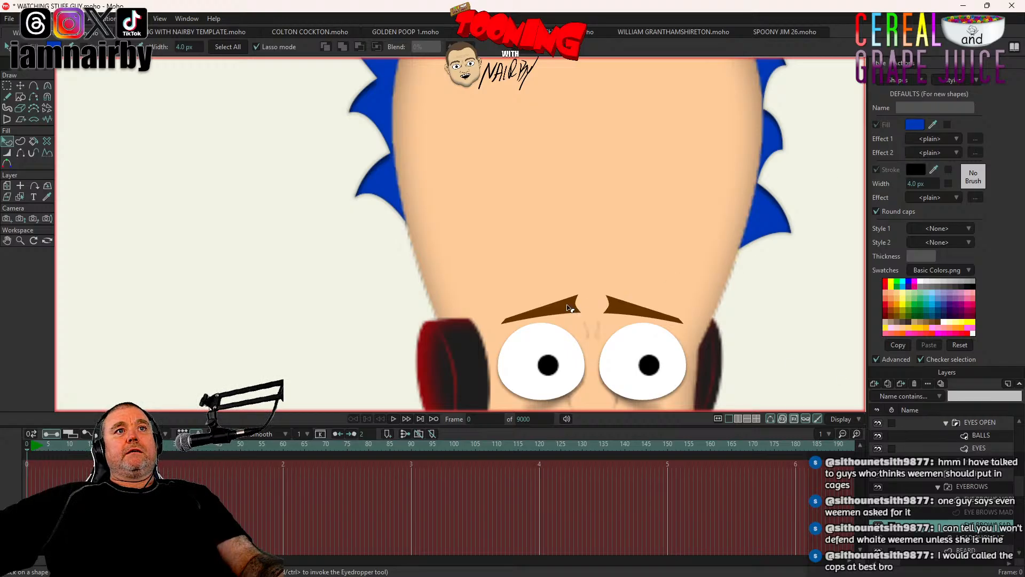
{"action": "left_click", "coordinate": [573, 308]}
{"action": "left_click", "coordinate": [630, 313], "text": "shift"}
{"action": "left_click", "coordinate": [913, 125]}
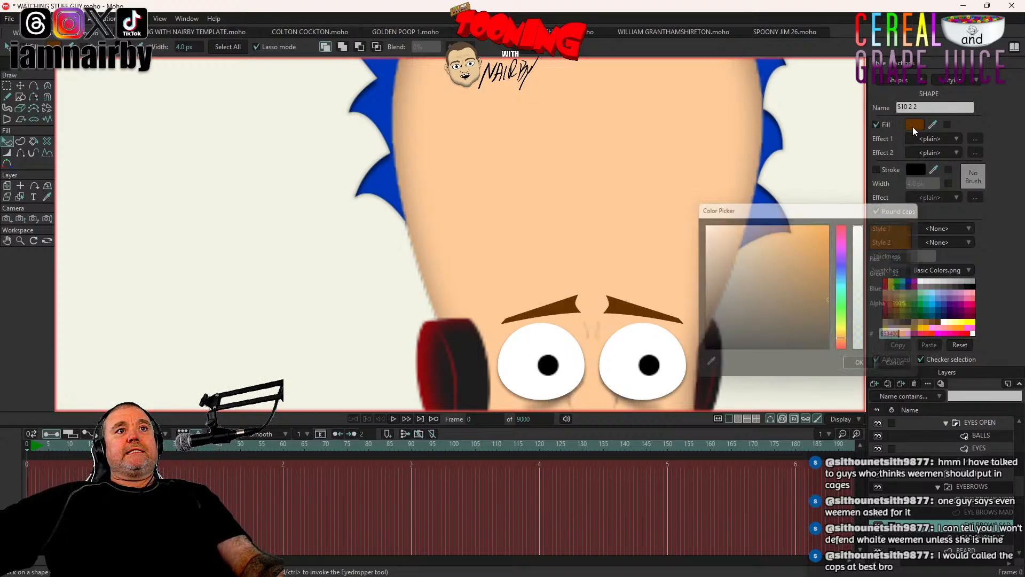
{"action": "left_click", "coordinate": [846, 272]}
{"action": "left_click", "coordinate": [865, 370]}
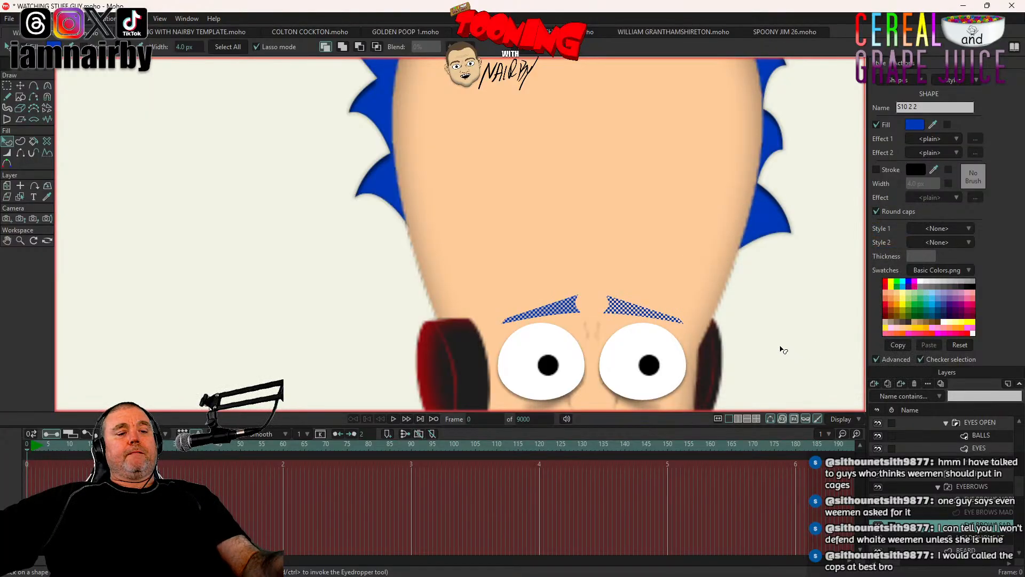
Step: Preview a render of the character with blue eyebrows and inspect the shaded hair spikes up close
{"action": "key", "text": "ctrl+r"}
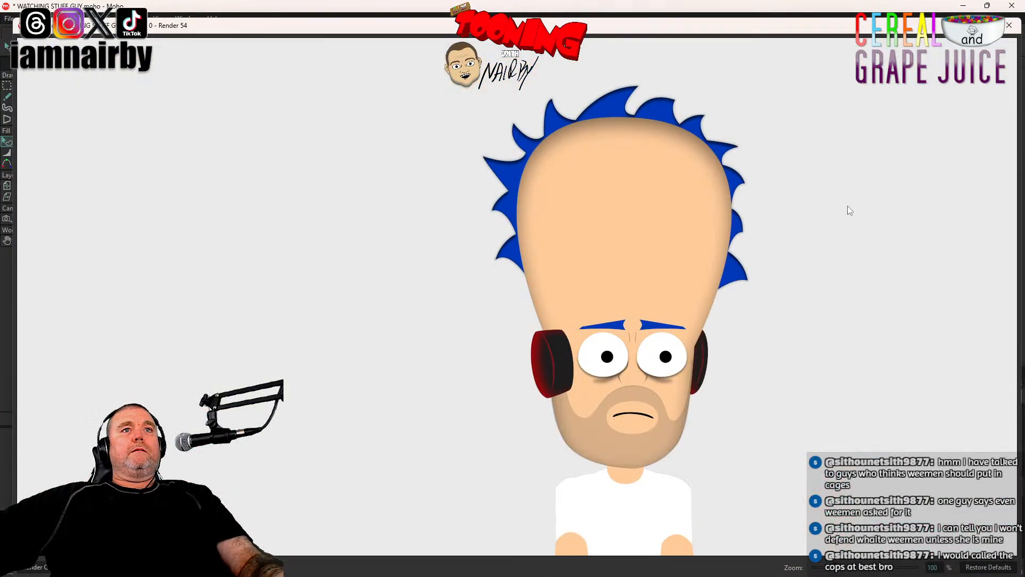
{"action": "left_click", "coordinate": [1010, 25]}
{"action": "scroll", "coordinate": [414, 229], "scroll_direction": "up", "scroll_amount": 2}
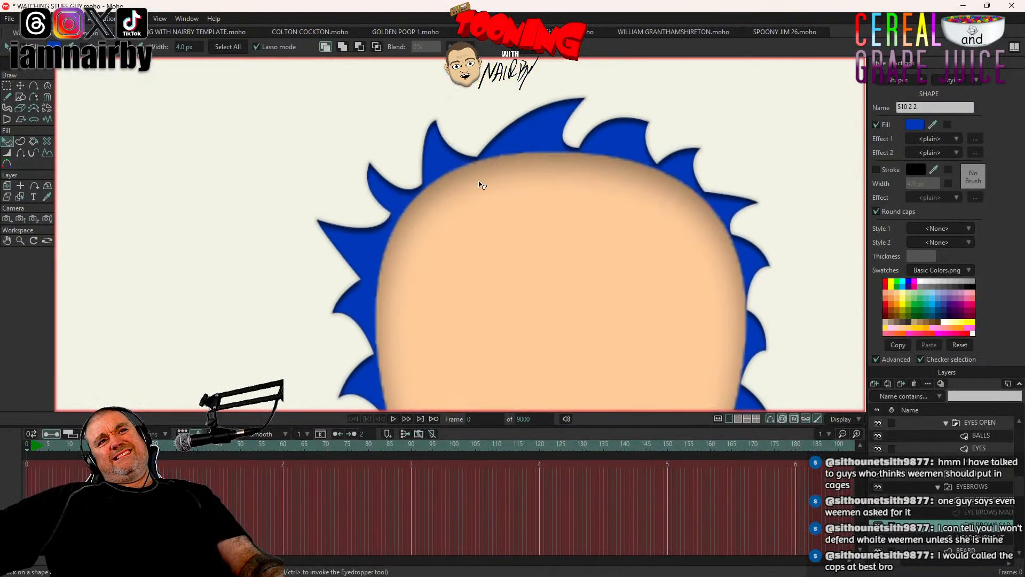
{"action": "scroll", "coordinate": [653, 199], "scroll_direction": "down", "scroll_amount": 2}
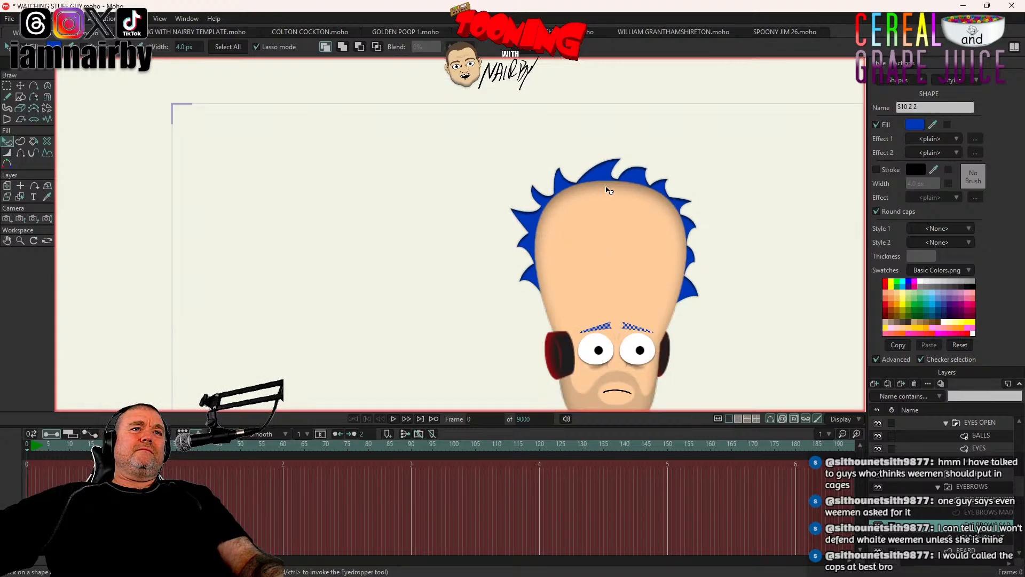
Step: Stretch the spiky hair shape sideways so its left-hand spikes reach farther out from the head
{"action": "scroll", "coordinate": [607, 191], "scroll_direction": "down", "scroll_amount": 3}
{"action": "scroll", "coordinate": [607, 190], "scroll_direction": "up", "scroll_amount": 3}
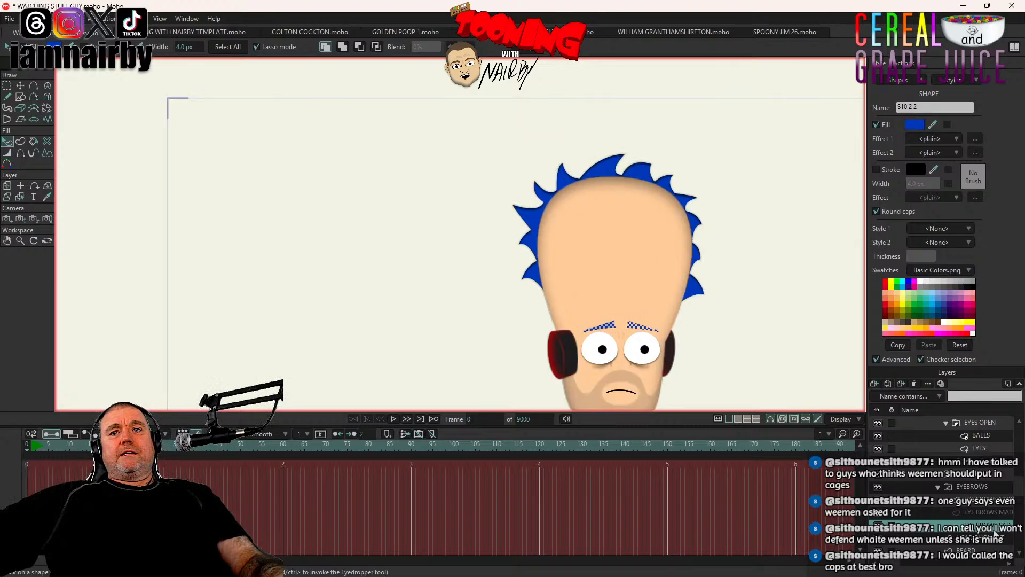
{"action": "scroll", "coordinate": [985, 481], "scroll_direction": "down", "scroll_amount": 2}
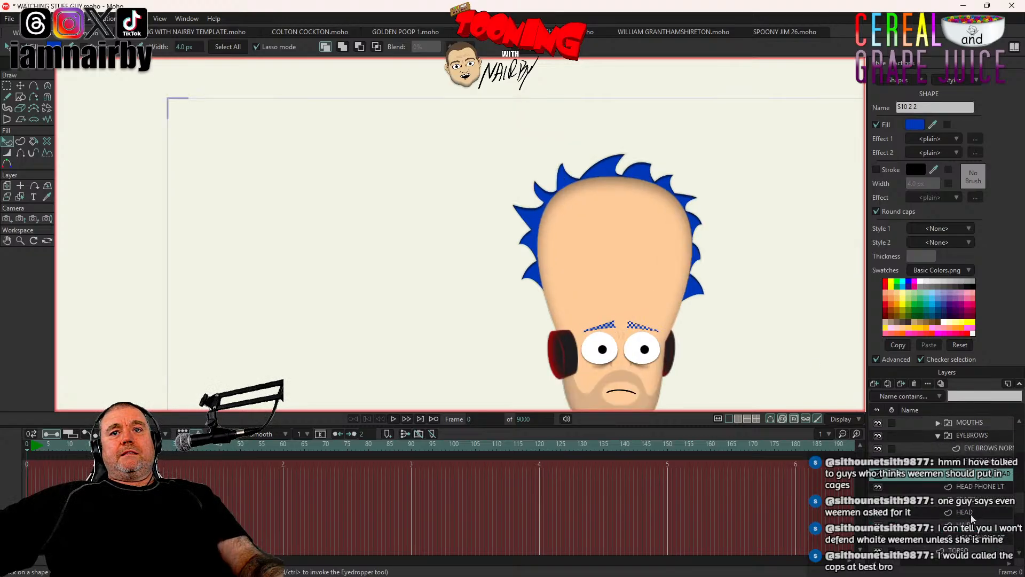
{"action": "left_click", "coordinate": [956, 525]}
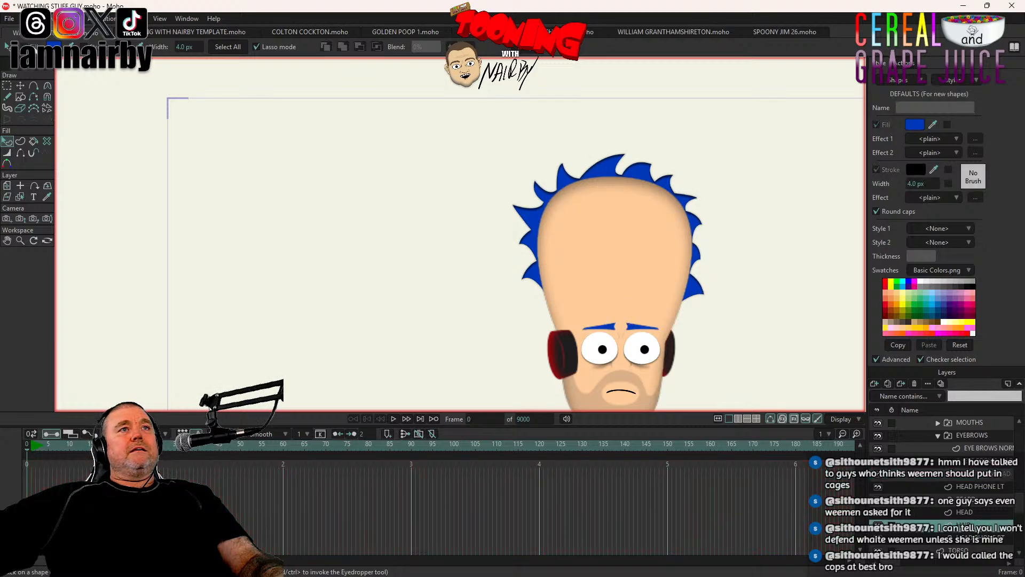
{"action": "left_click", "coordinate": [21, 86]}
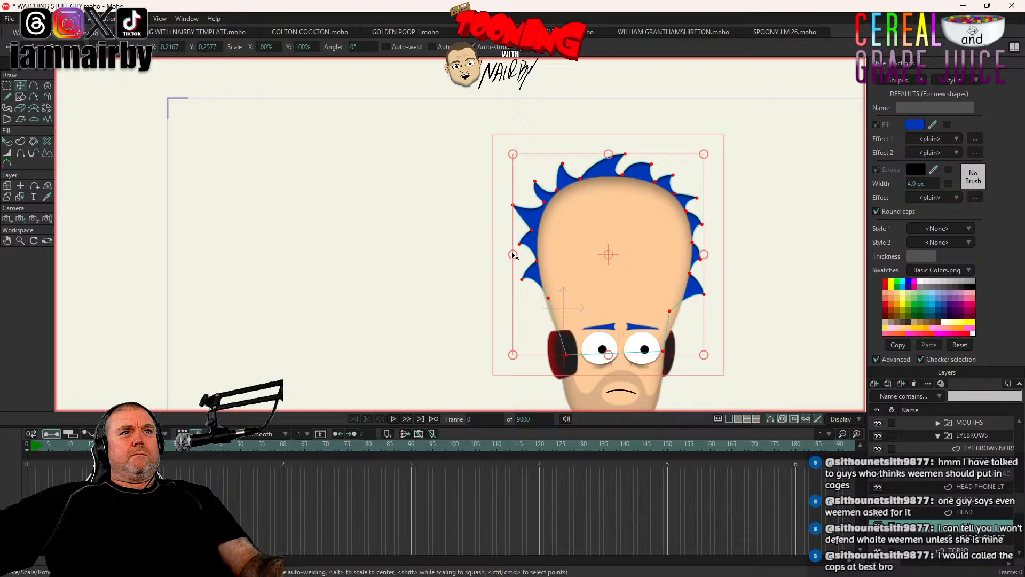
{"action": "left_click_drag", "start_coordinate": [513, 255], "coordinate": [499, 258]}
{"action": "key", "text": "ctrl+z"}
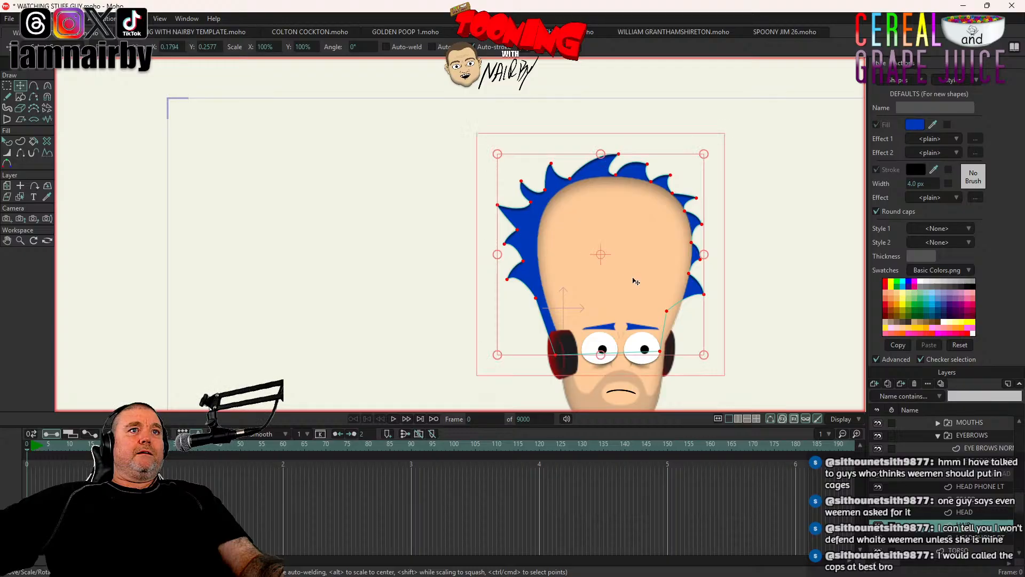
Step: Preview a render of the character and examine the widened hair at full size and zoomed out
{"action": "left_click_drag", "start_coordinate": [635, 279], "coordinate": [596, 199]}
{"action": "key", "text": "ctrl+r"}
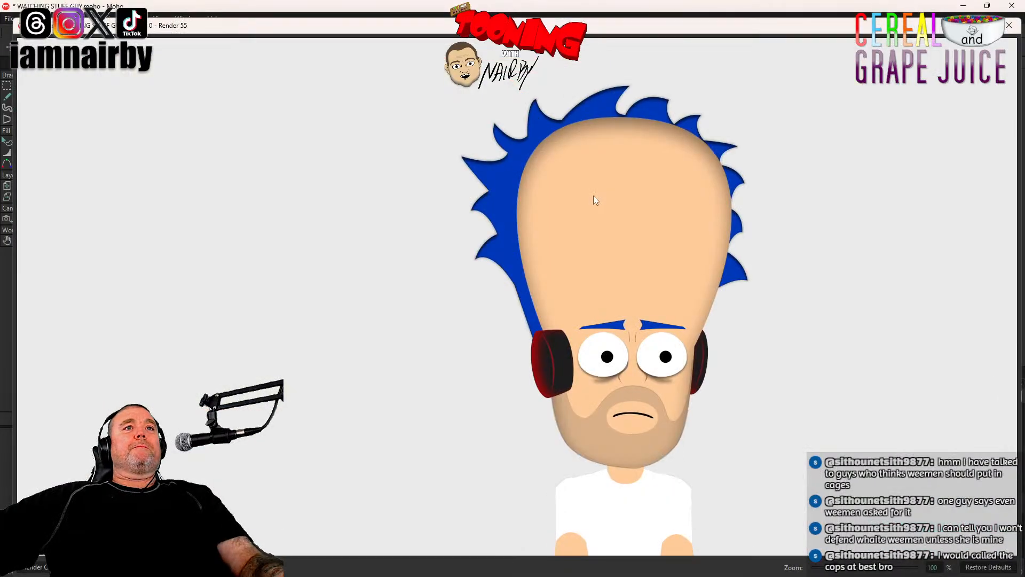
{"action": "scroll", "coordinate": [814, 356], "scroll_direction": "down", "scroll_amount": 5}
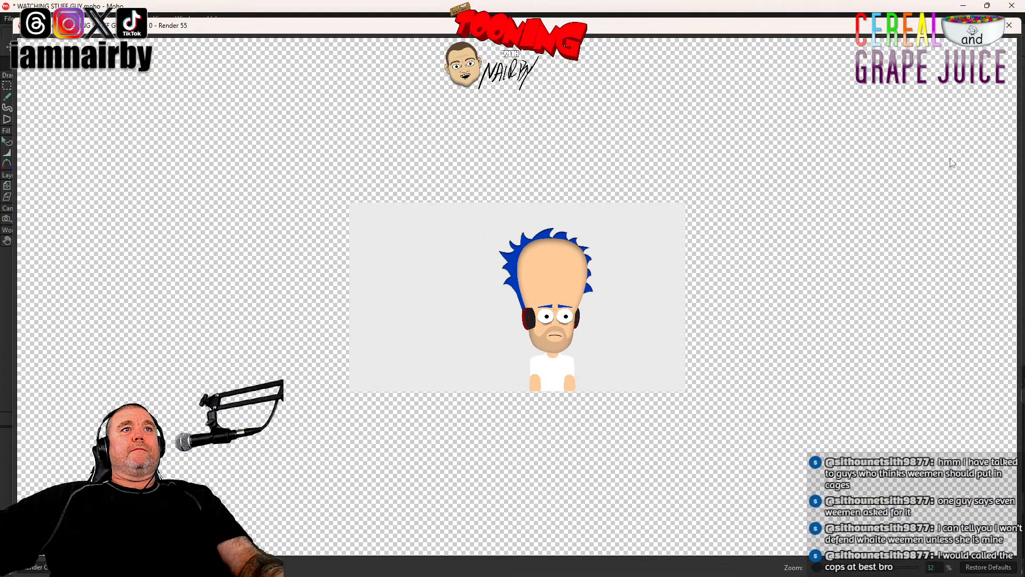
{"action": "left_click", "coordinate": [1009, 25]}
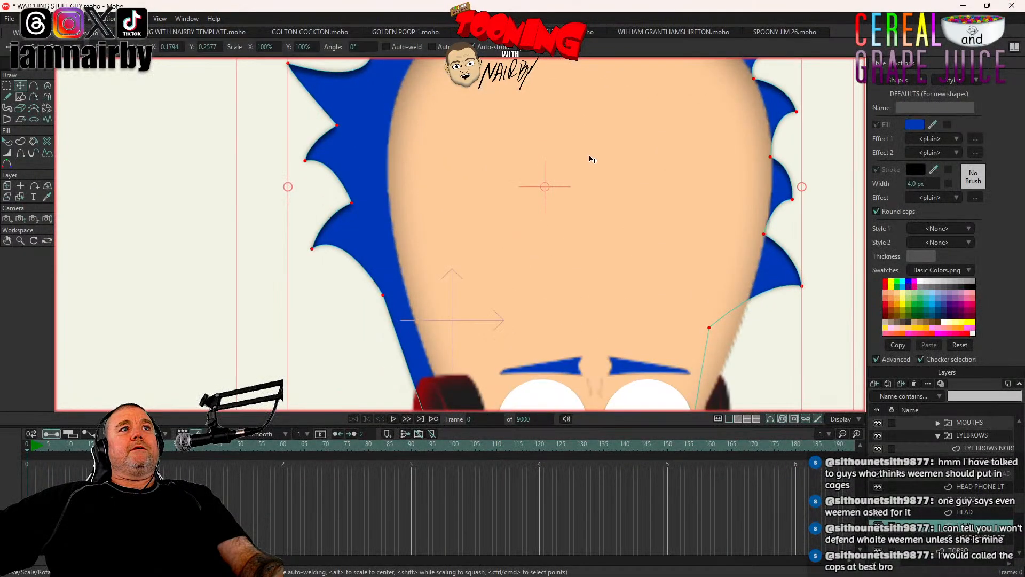
Step: Narrow the hair shape very slightly from its right-hand edge and save the project
{"action": "scroll", "coordinate": [613, 130], "scroll_direction": "down", "scroll_amount": 3}
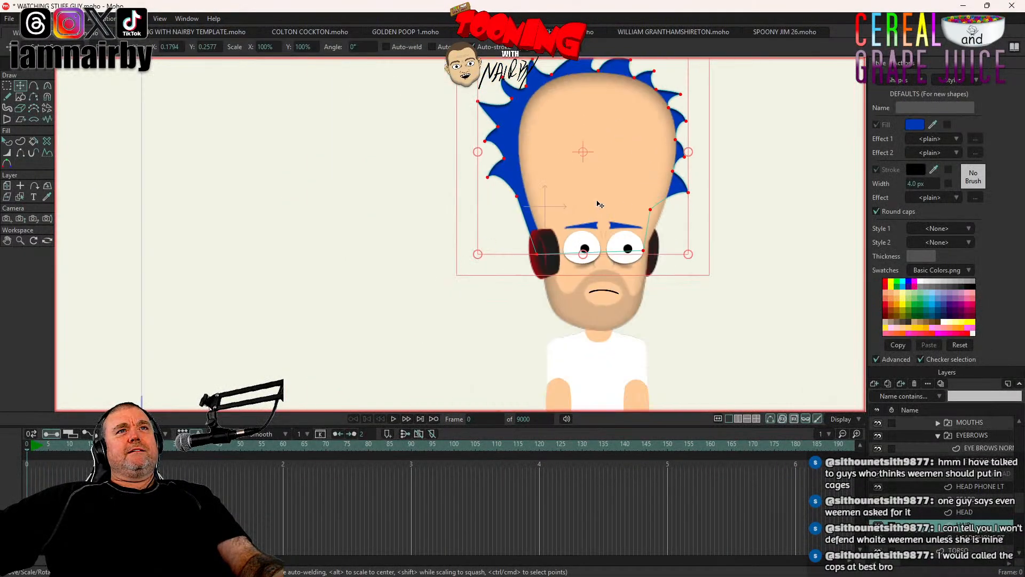
{"action": "scroll", "coordinate": [671, 211], "scroll_direction": "up", "scroll_amount": 3}
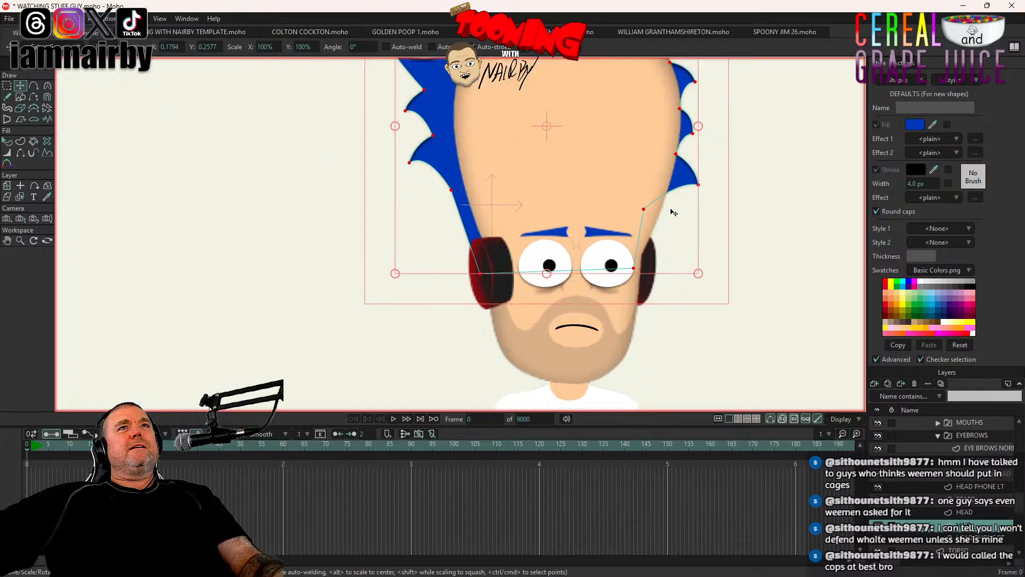
{"action": "left_click_drag", "start_coordinate": [704, 189], "coordinate": [677, 303]}
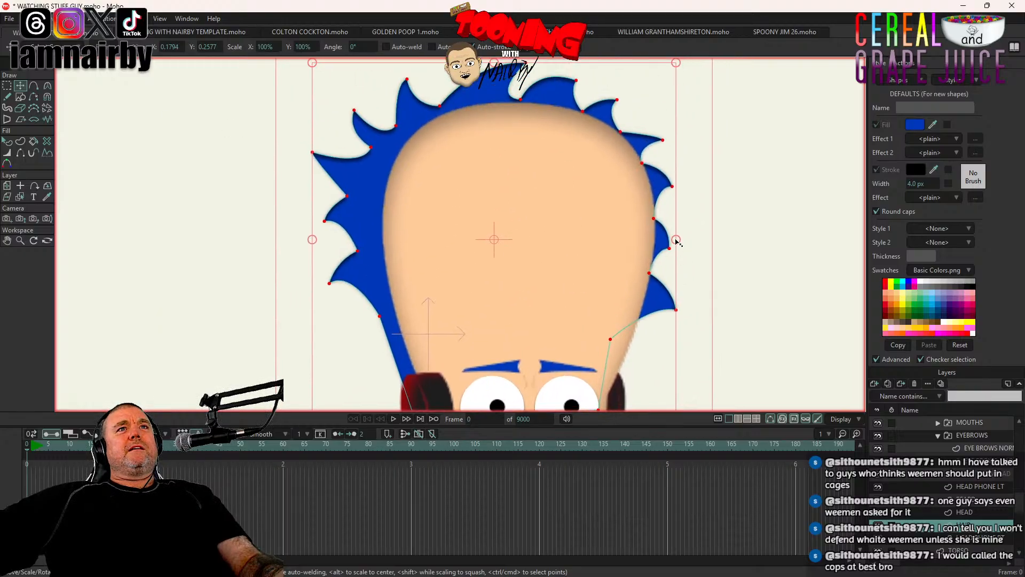
{"action": "left_click_drag", "start_coordinate": [677, 242], "coordinate": [676, 243]}
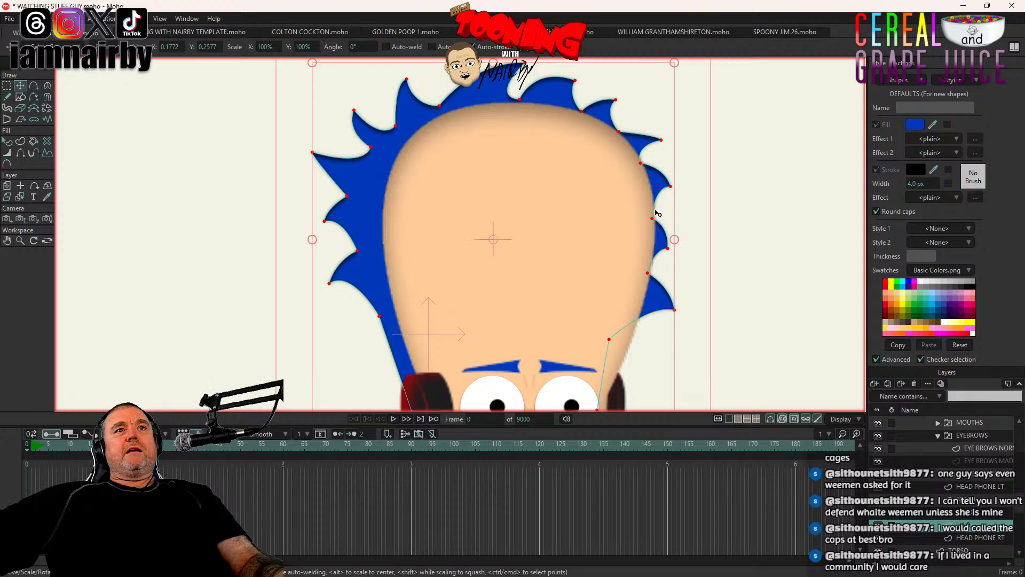
{"action": "scroll", "coordinate": [641, 207], "scroll_direction": "down", "scroll_amount": 5}
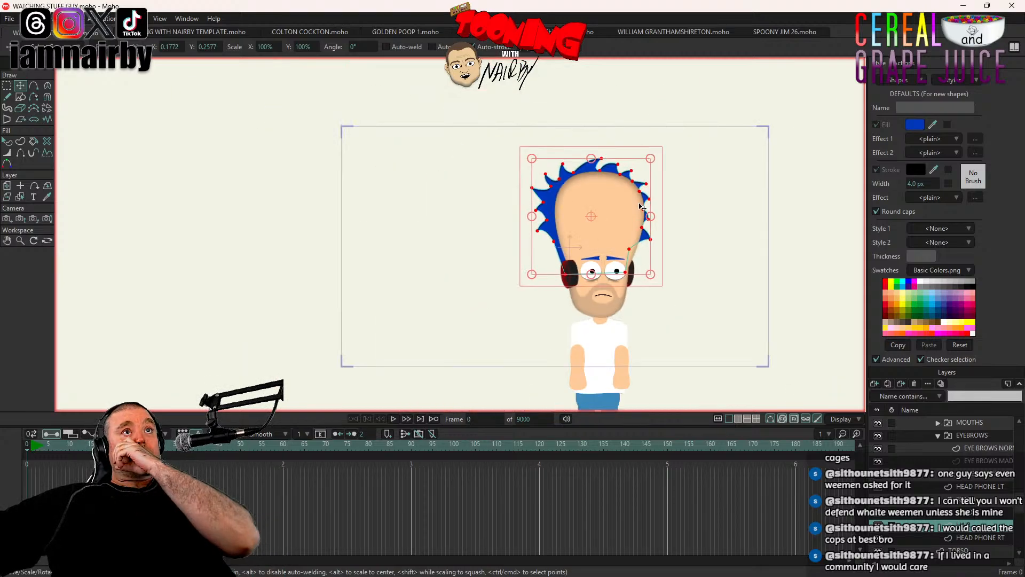
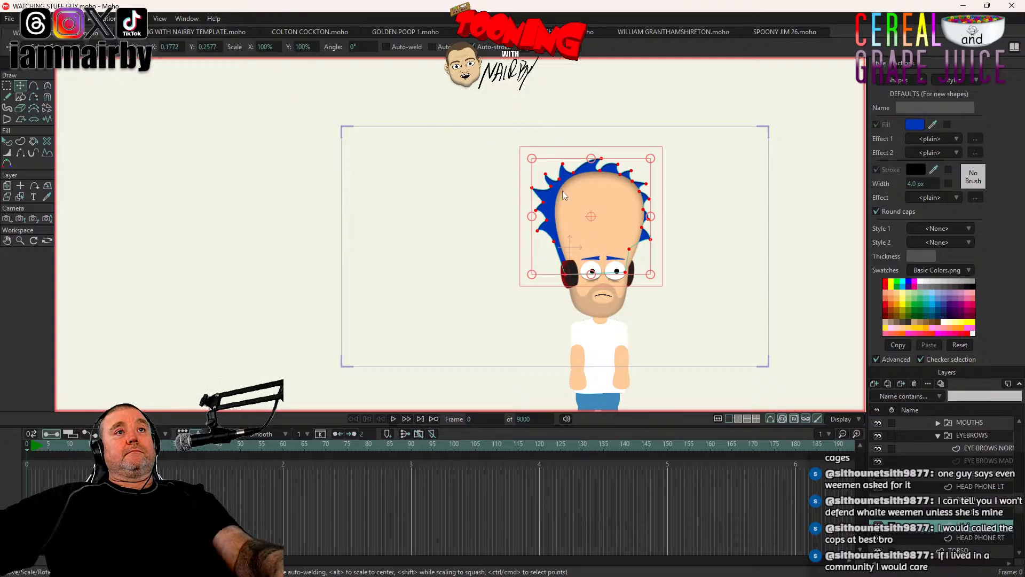
Step: Render the character again to check the hair's adjusted width on both sides of the head
{"action": "key", "text": "ctrl+r"}
{"action": "left_click", "coordinate": [990, 567]}
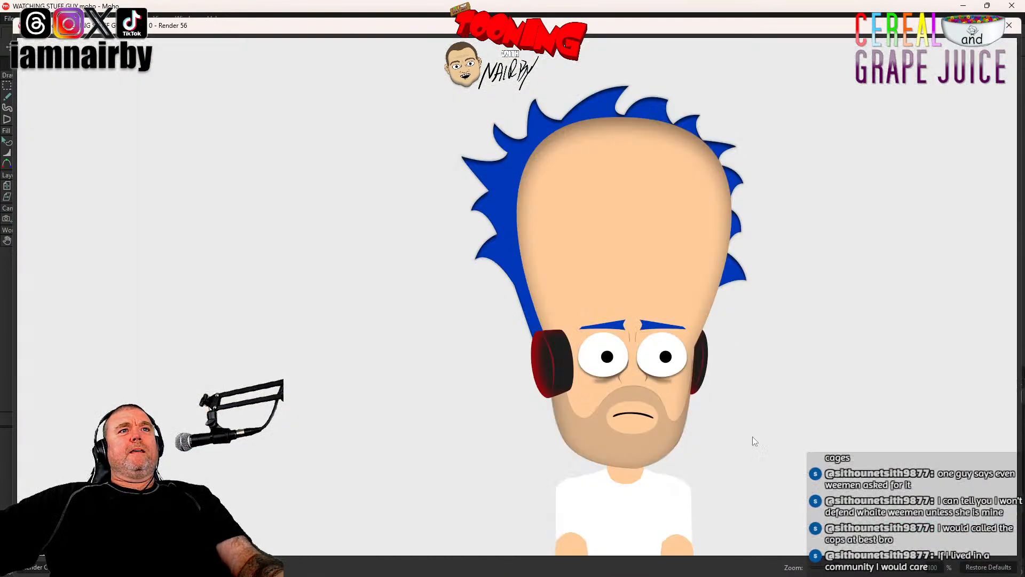
{"action": "left_click", "coordinate": [1009, 25]}
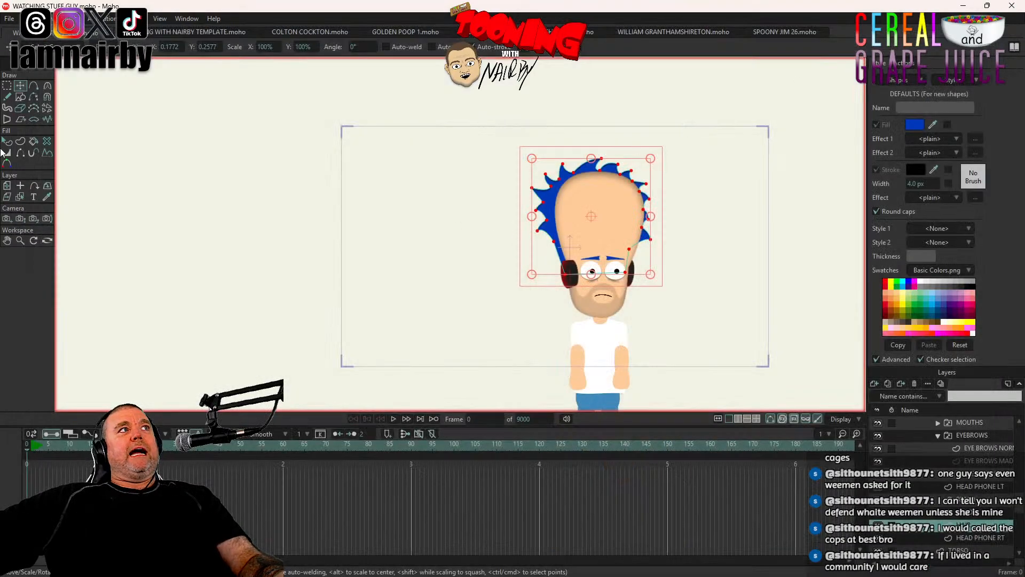
Step: Set the hair fill's Shaded effect to a 12 px offset, 4 px blur and about 19° light angle, and save the project
{"action": "left_click", "coordinate": [7, 141]}
{"action": "left_click", "coordinate": [553, 225]}
{"action": "scroll", "coordinate": [568, 218], "scroll_direction": "up", "scroll_amount": 5}
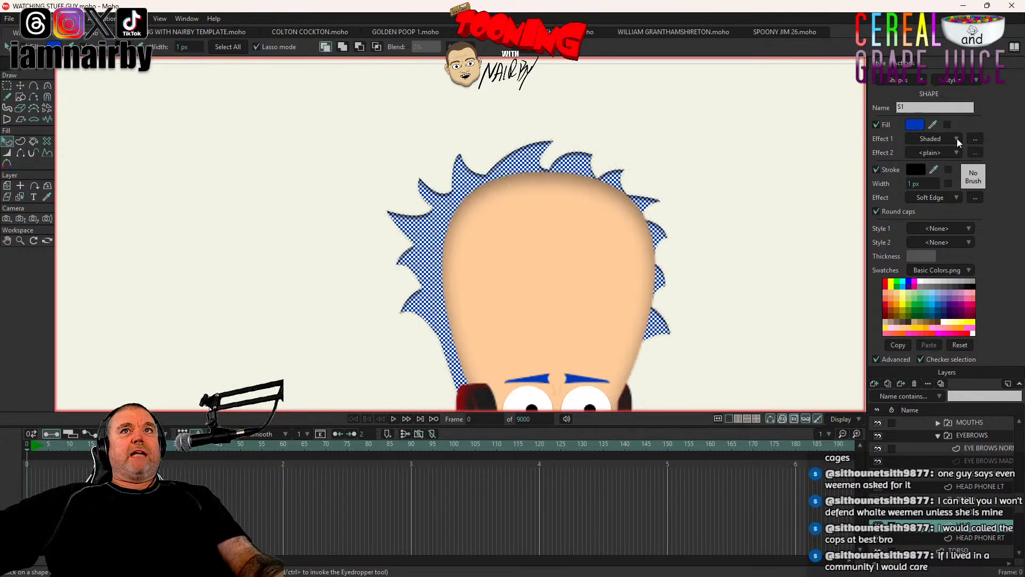
{"action": "left_click", "coordinate": [976, 139]}
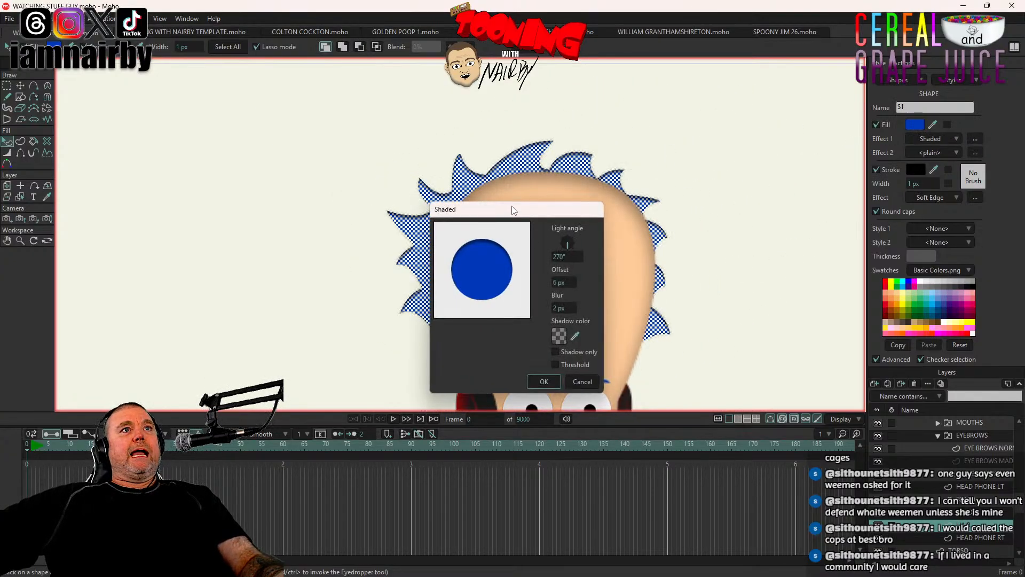
{"action": "left_click_drag", "start_coordinate": [510, 208], "coordinate": [727, 203]}
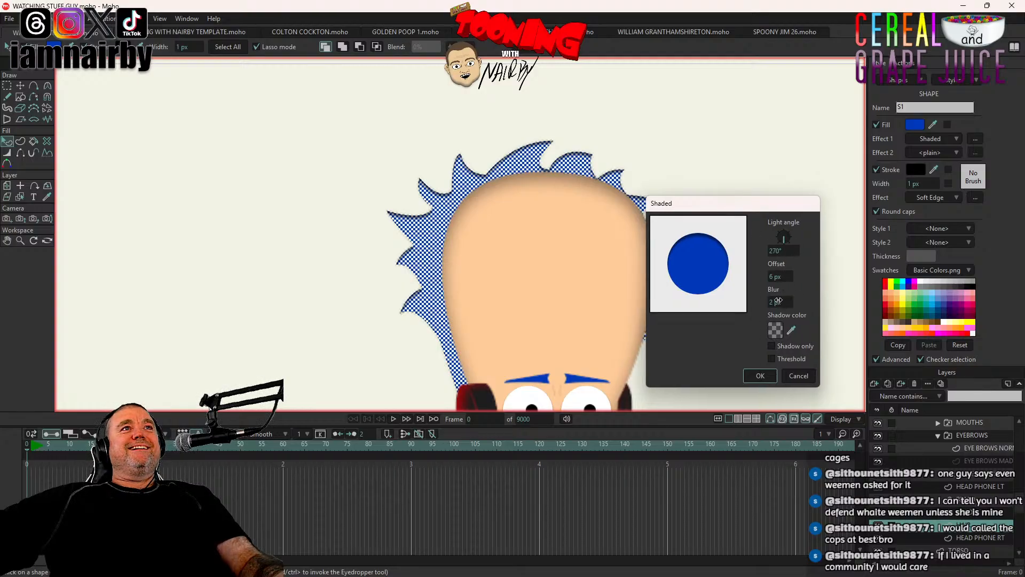
{"action": "mouse_move", "coordinate": [783, 279]}
{"action": "left_mouse_down"}
{"action": "mouse_move", "coordinate": [809, 281]}
{"action": "mouse_move", "coordinate": [789, 303]}
{"action": "left_mouse_up"}
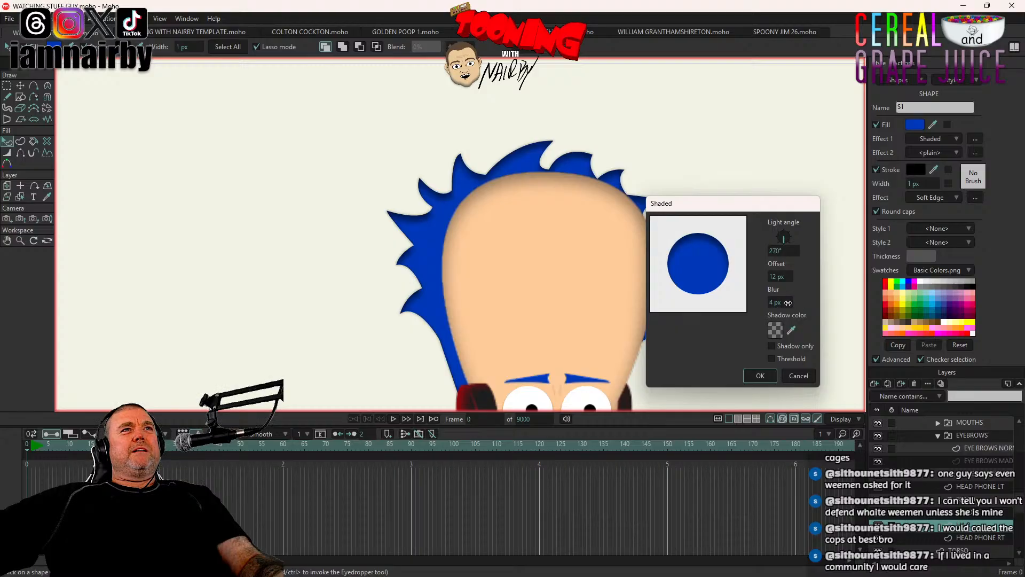
{"action": "mouse_move", "coordinate": [786, 238]}
{"action": "left_mouse_down"}
{"action": "mouse_move", "coordinate": [793, 247]}
{"action": "mouse_move", "coordinate": [806, 217]}
{"action": "mouse_move", "coordinate": [807, 226]}
{"action": "left_mouse_up"}
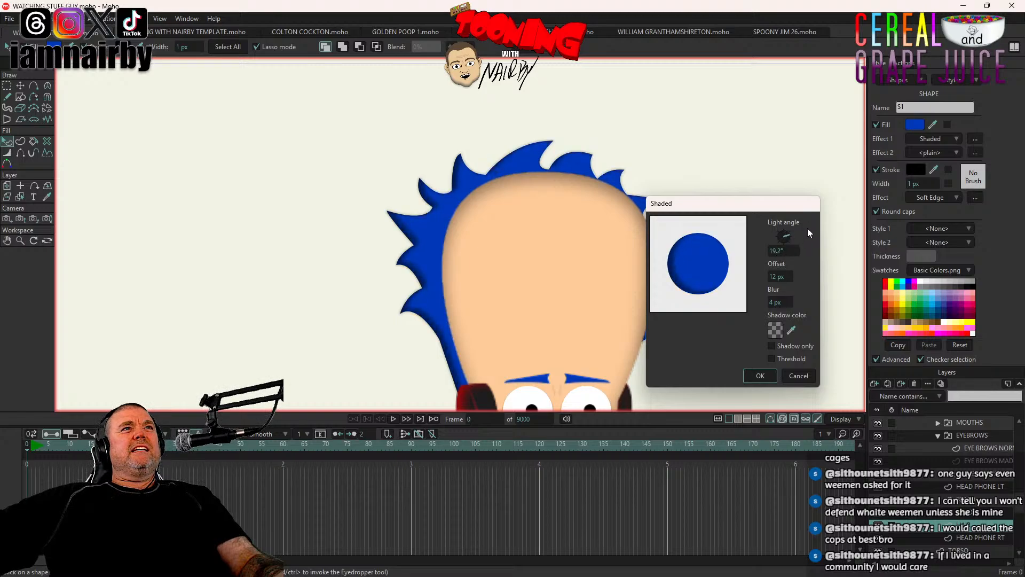
{"action": "left_click", "coordinate": [760, 374]}
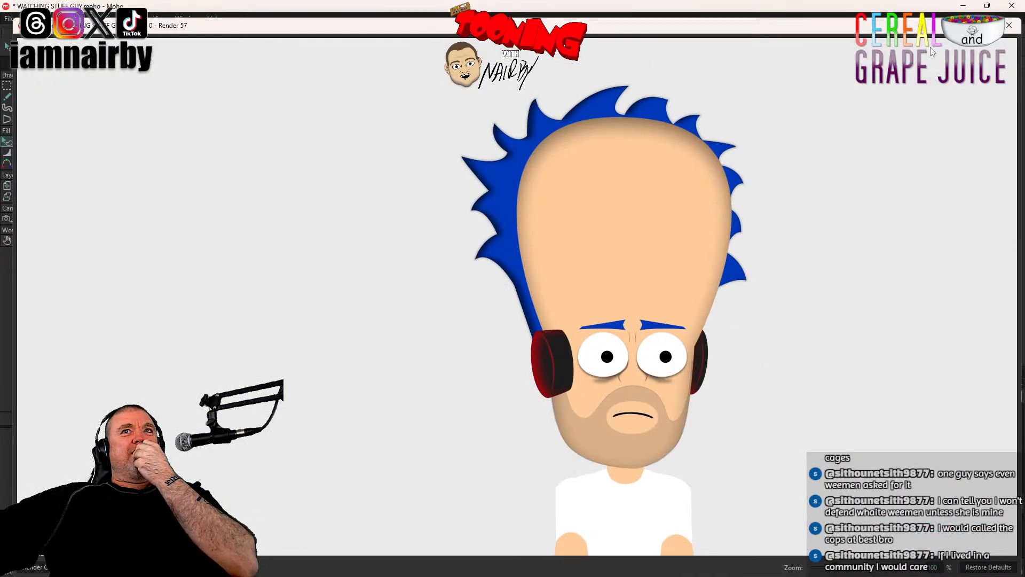
{"action": "left_click", "coordinate": [1010, 27]}
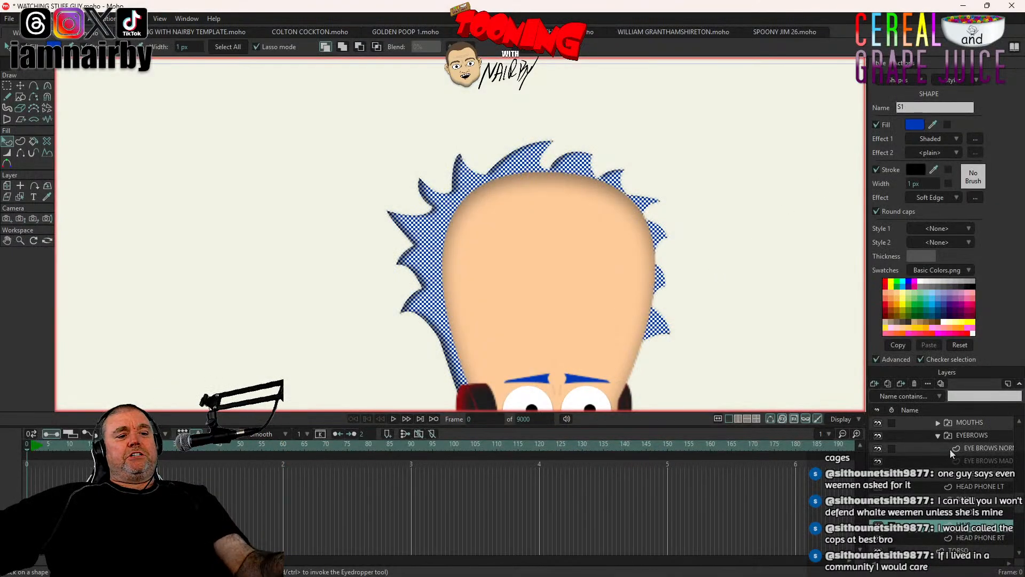
{"action": "key", "text": "ctrl+s"}
Step: Apply the Shaded fill effect to both eyebrows on the normal eyebrows layer
{"action": "left_click", "coordinate": [988, 448]}
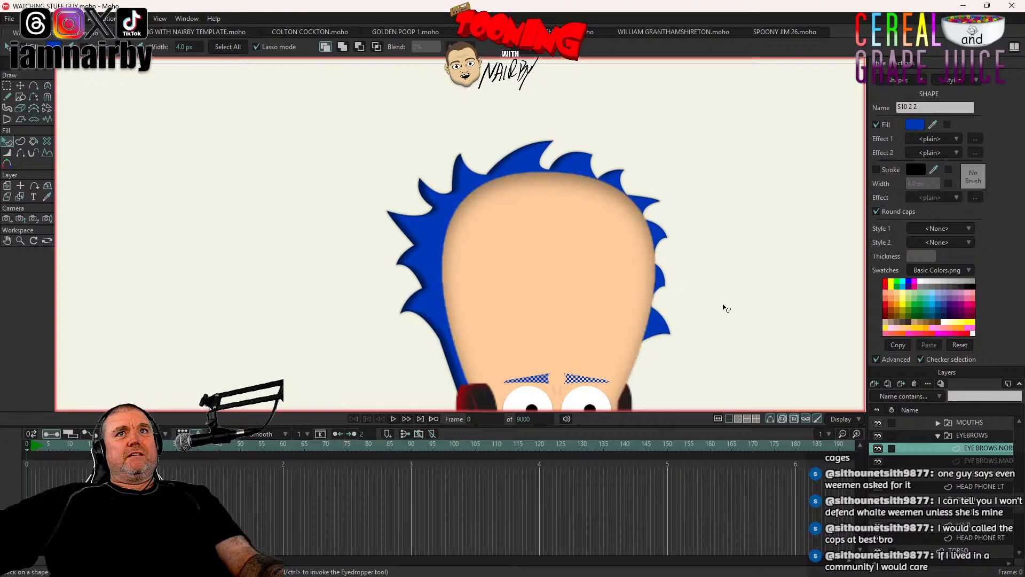
{"action": "left_click", "coordinate": [938, 138]}
{"action": "left_click", "coordinate": [560, 262]}
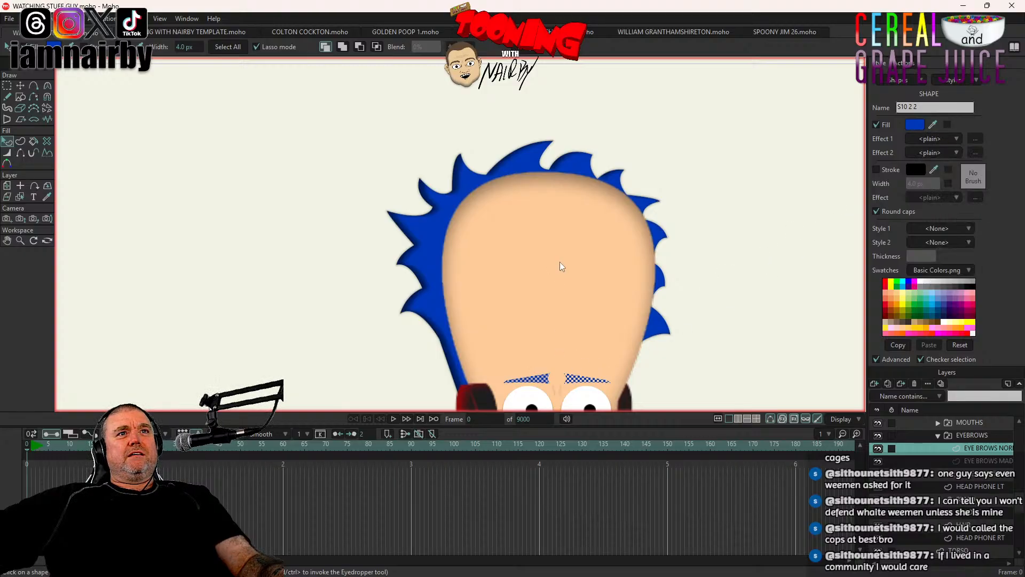
{"action": "left_click_drag", "start_coordinate": [649, 351], "coordinate": [504, 208]}
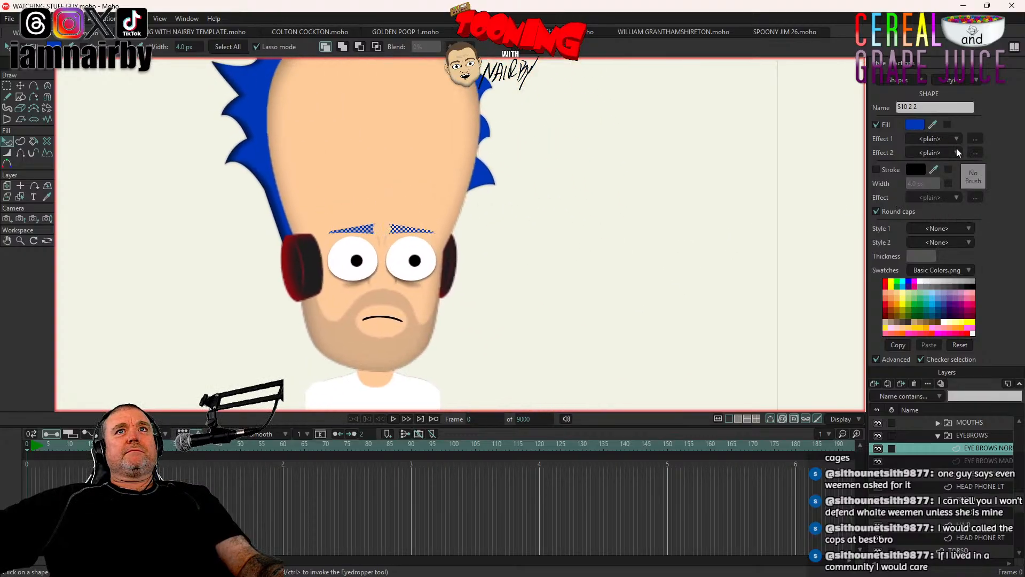
{"action": "left_click", "coordinate": [934, 139]}
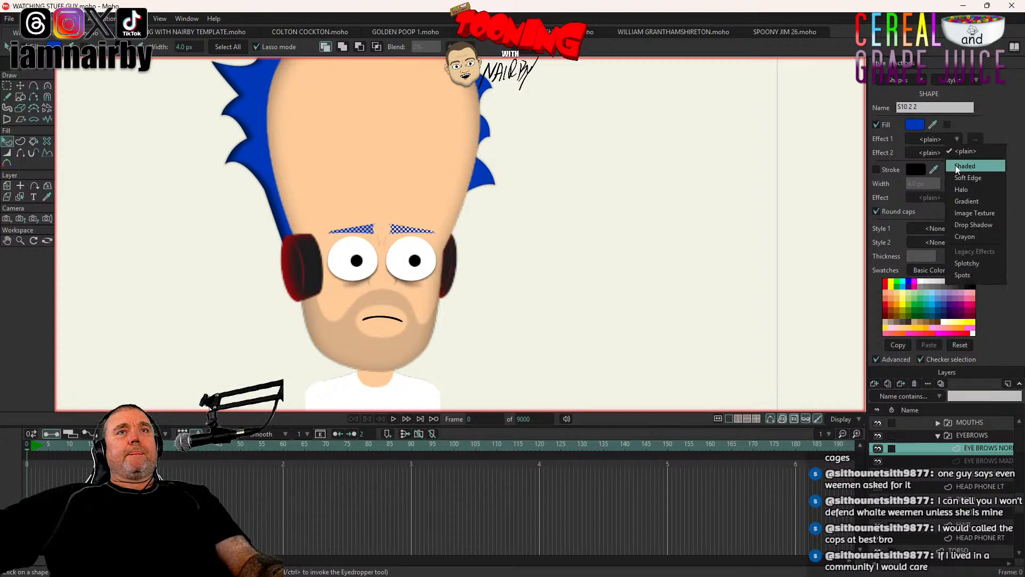
{"action": "left_click", "coordinate": [964, 166]}
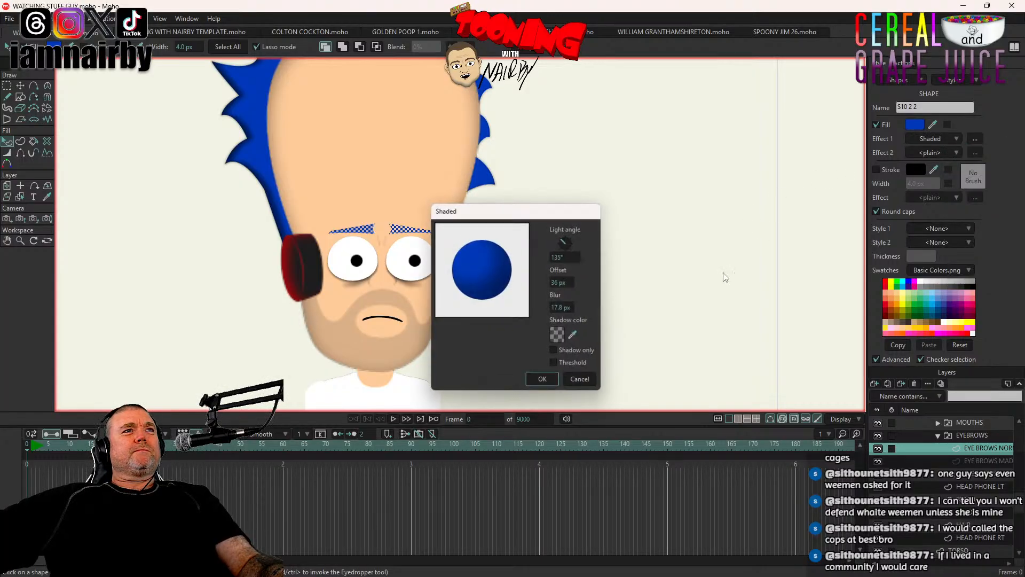
Step: Set the eyebrow shading to a 270° light angle, 2 px blur and 3 px offset
{"action": "double_click", "coordinate": [560, 256]}
{"action": "type", "text": "2"}
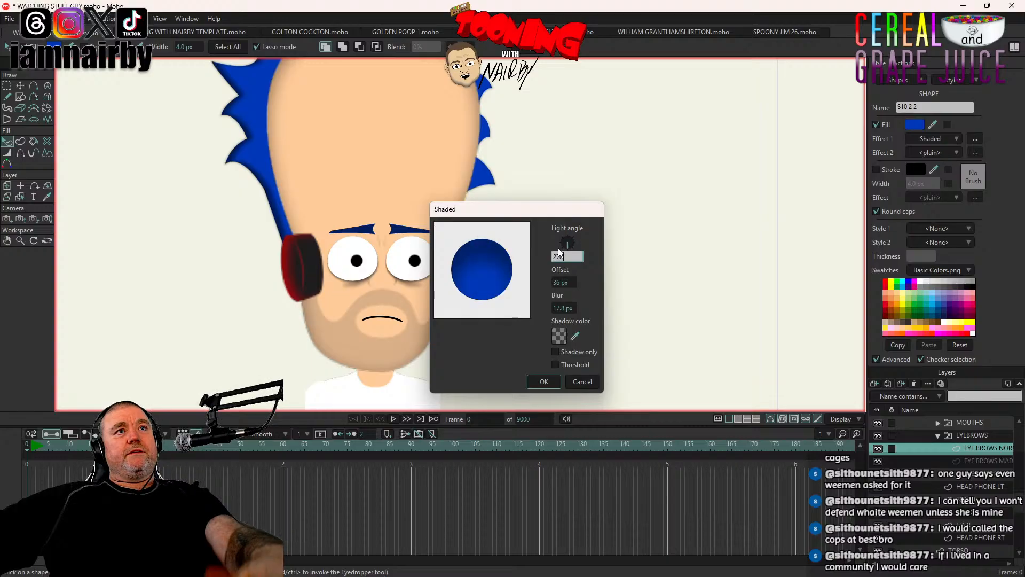
{"action": "type", "text": "70"}
{"action": "double_click", "coordinate": [567, 284]}
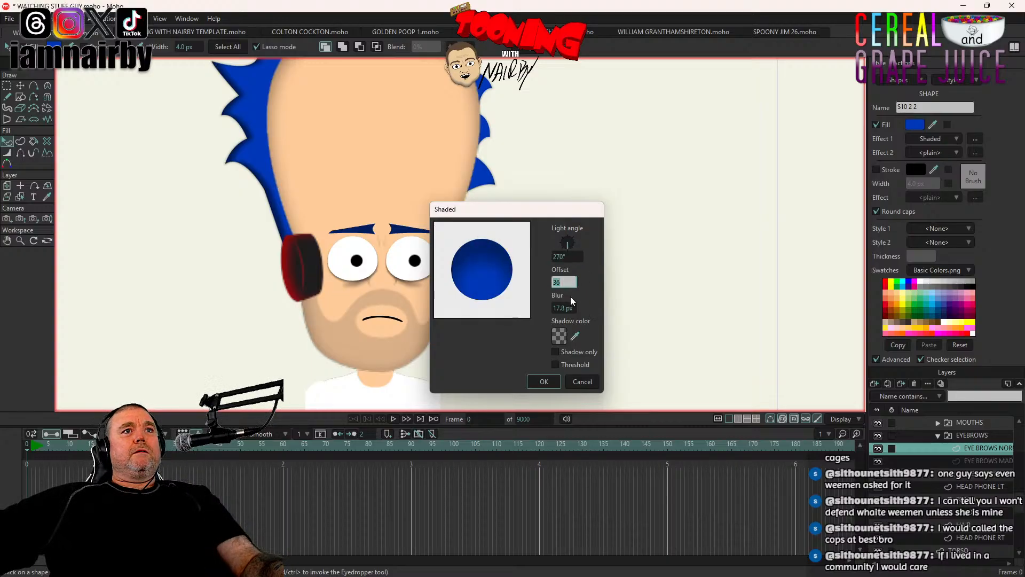
{"action": "left_click_drag", "start_coordinate": [571, 309], "coordinate": [518, 340]}
{"action": "left_click_drag", "start_coordinate": [563, 308], "coordinate": [534, 322]}
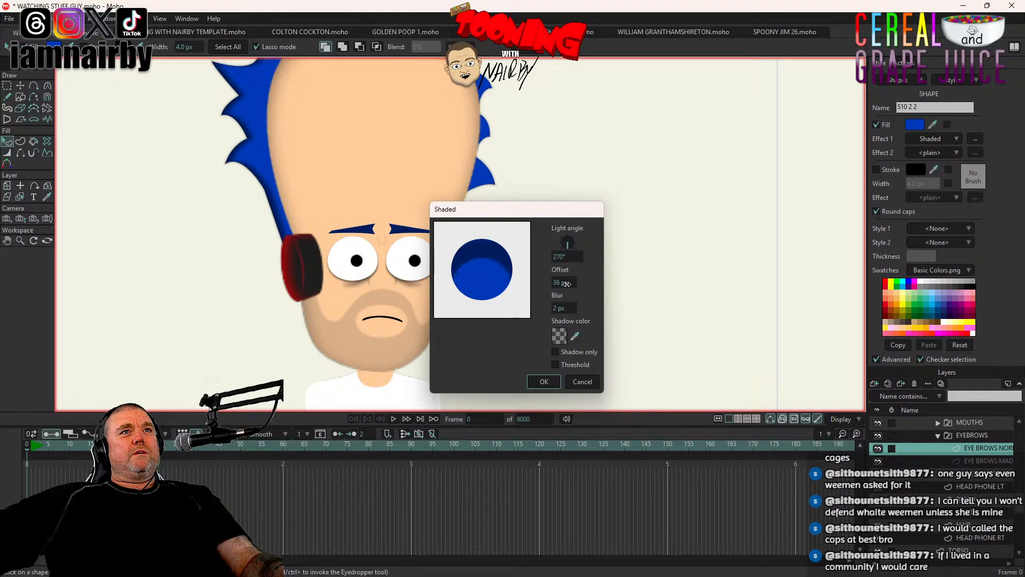
{"action": "mouse_move", "coordinate": [566, 284]}
{"action": "left_mouse_down"}
{"action": "mouse_move", "coordinate": [363, 291]}
{"action": "mouse_move", "coordinate": [378, 290]}
{"action": "left_mouse_up"}
Step: Set the normal eyebrows' Shaded effect to a 1 px offset, 1 px blur and 90° light angle
{"action": "scroll", "coordinate": [364, 226], "scroll_direction": "up", "scroll_amount": 6}
{"action": "left_click_drag", "start_coordinate": [515, 214], "coordinate": [604, 191]}
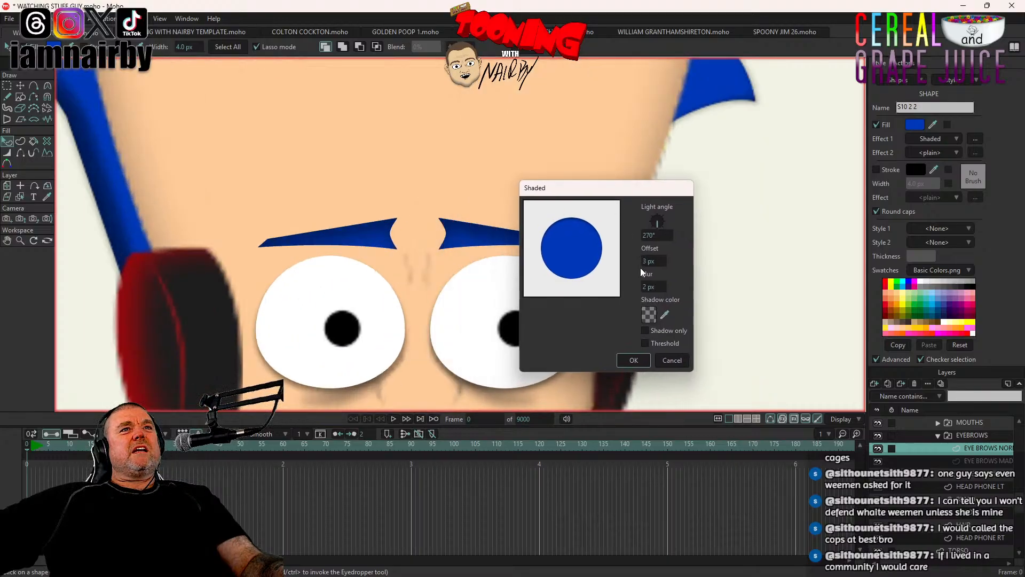
{"action": "left_click_drag", "start_coordinate": [662, 264], "coordinate": [647, 265]}
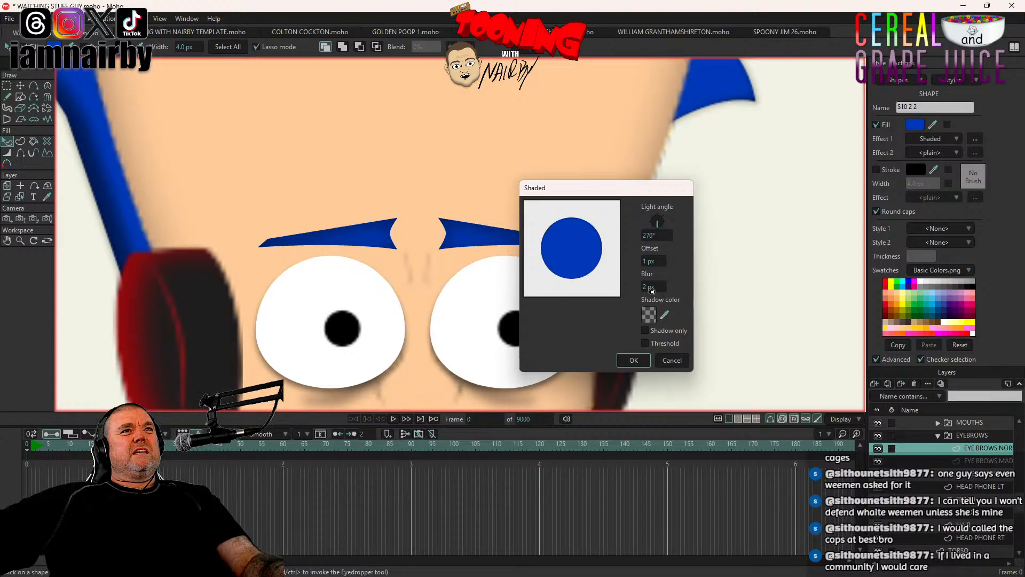
{"action": "left_click_drag", "start_coordinate": [652, 290], "coordinate": [648, 289]}
{"action": "mouse_move", "coordinate": [654, 191]}
{"action": "left_mouse_down"}
{"action": "mouse_move", "coordinate": [753, 176]}
{"action": "mouse_move", "coordinate": [766, 205]}
{"action": "mouse_move", "coordinate": [748, 212]}
{"action": "mouse_move", "coordinate": [757, 174]}
{"action": "left_mouse_up"}
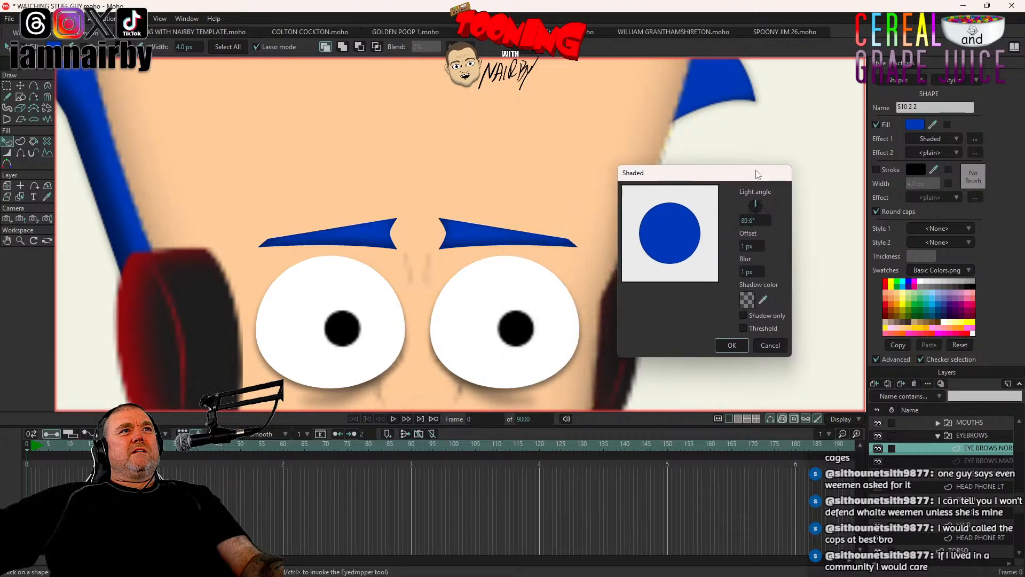
{"action": "left_click", "coordinate": [748, 219]}
{"action": "type", "text": "9"}
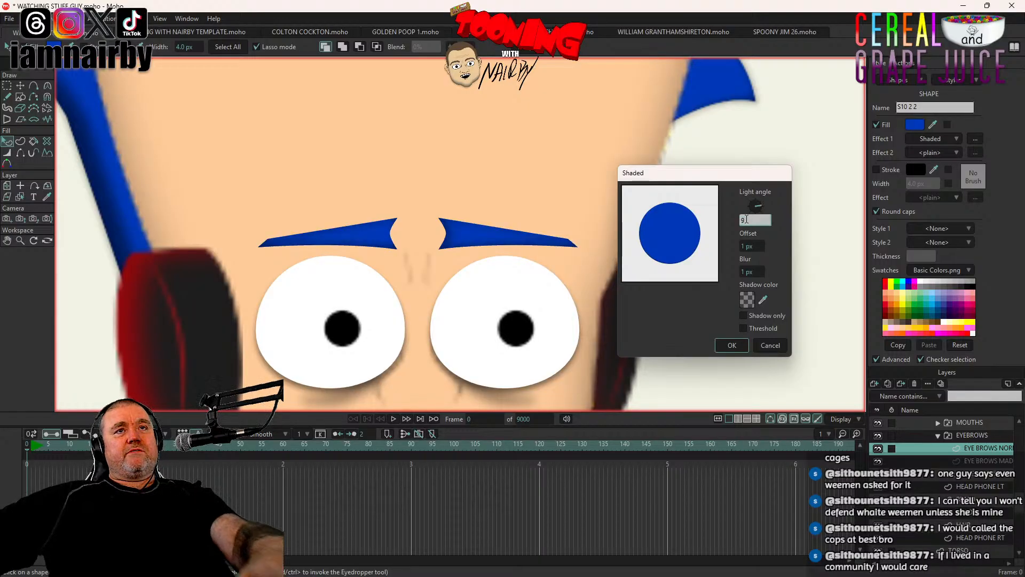
{"action": "type", "text": "0"}
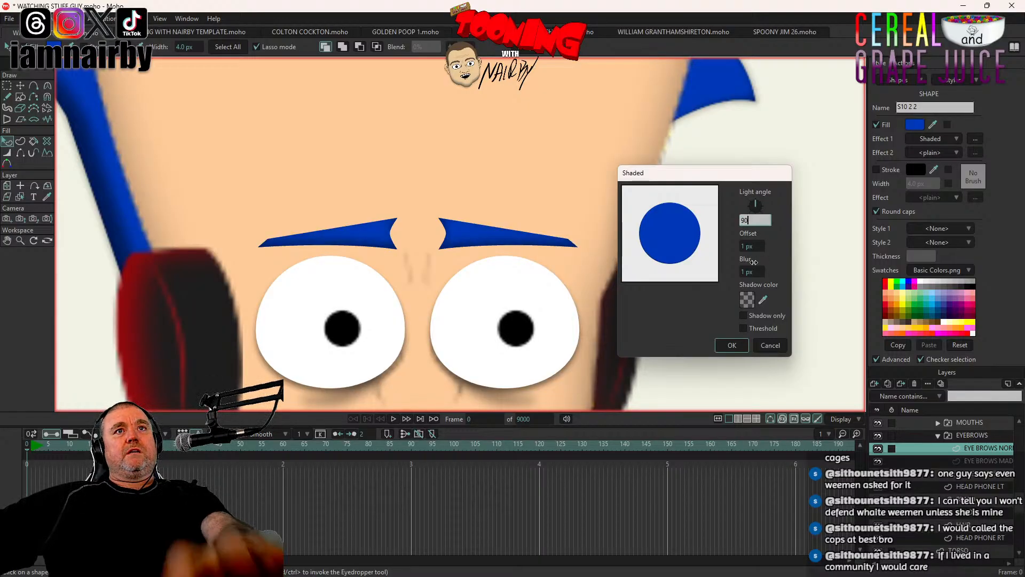
{"action": "left_click", "coordinate": [740, 343]}
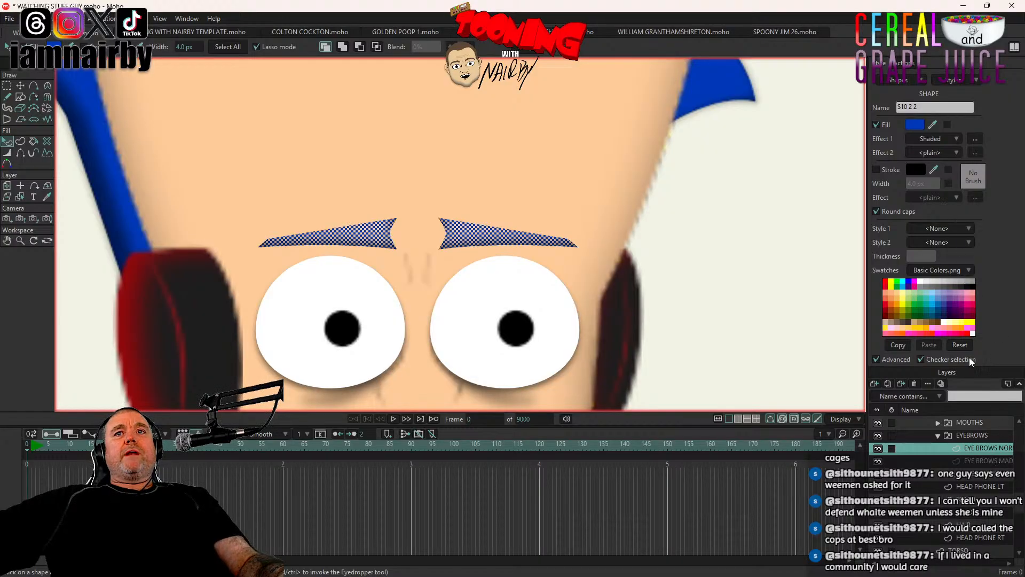
Step: Make the shadow color of the normal eyebrows' Shaded effect fully opaque black with 100% alpha
{"action": "left_click", "coordinate": [971, 138]}
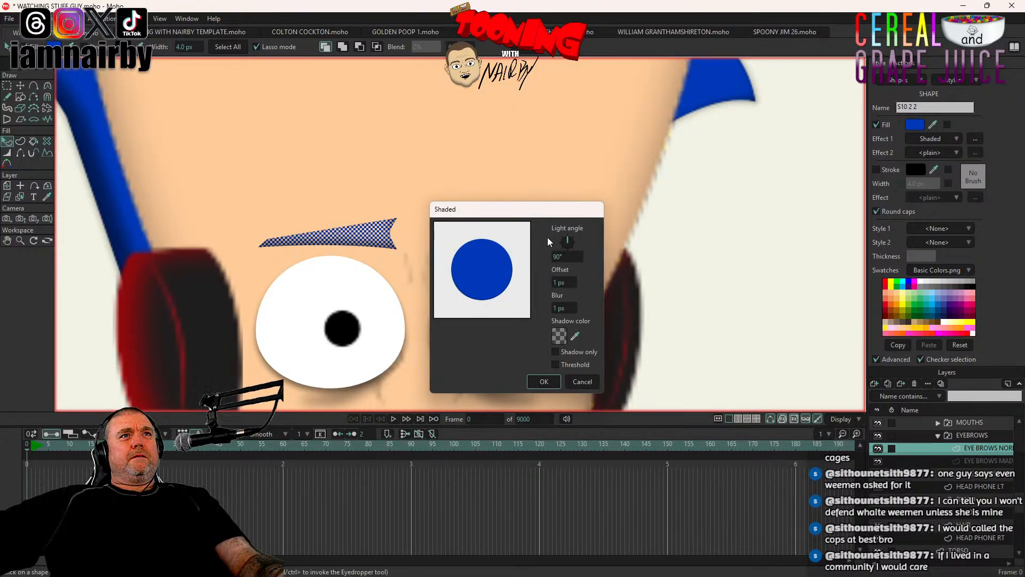
{"action": "left_click_drag", "start_coordinate": [563, 339], "coordinate": [774, 284]}
{"action": "left_click", "coordinate": [775, 285]}
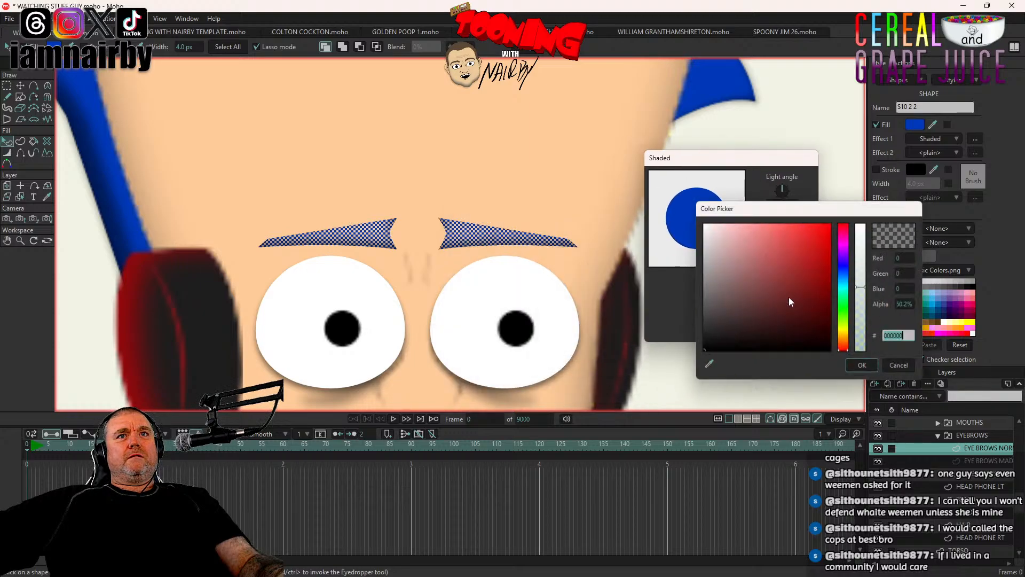
{"action": "left_click_drag", "start_coordinate": [867, 292], "coordinate": [879, 208]}
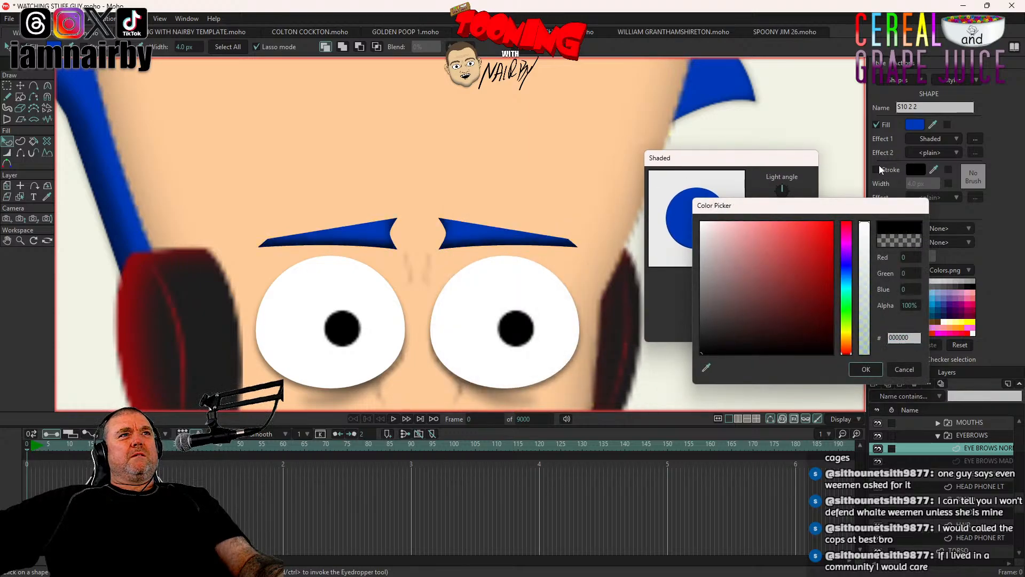
{"action": "left_click", "coordinate": [866, 370]}
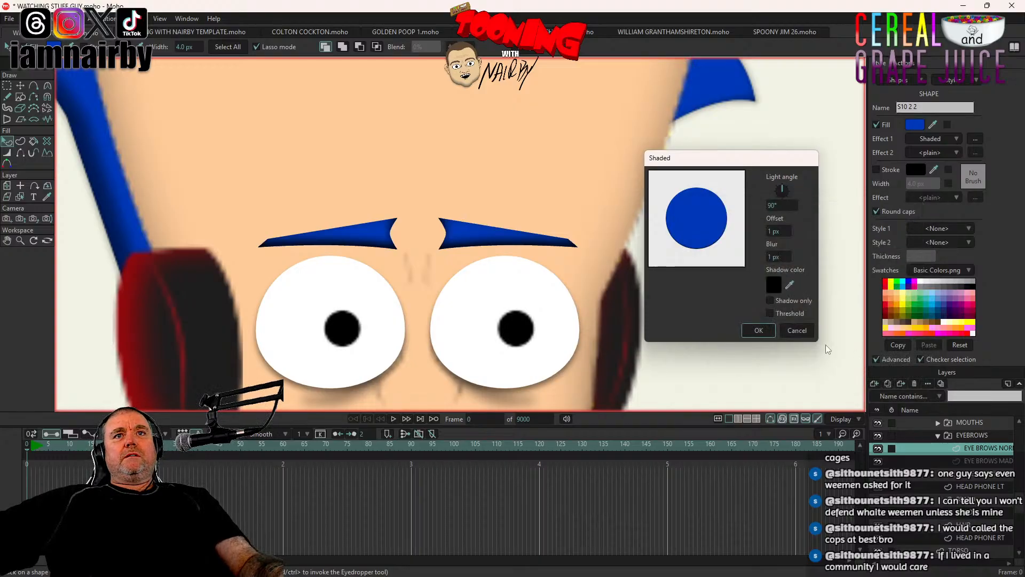
{"action": "left_click", "coordinate": [758, 330]}
Step: Apply the Shaded fill effect to the mad eyebrows with a 90° light angle, 1 px offset and 1 px blur
{"action": "left_click", "coordinate": [996, 460]}
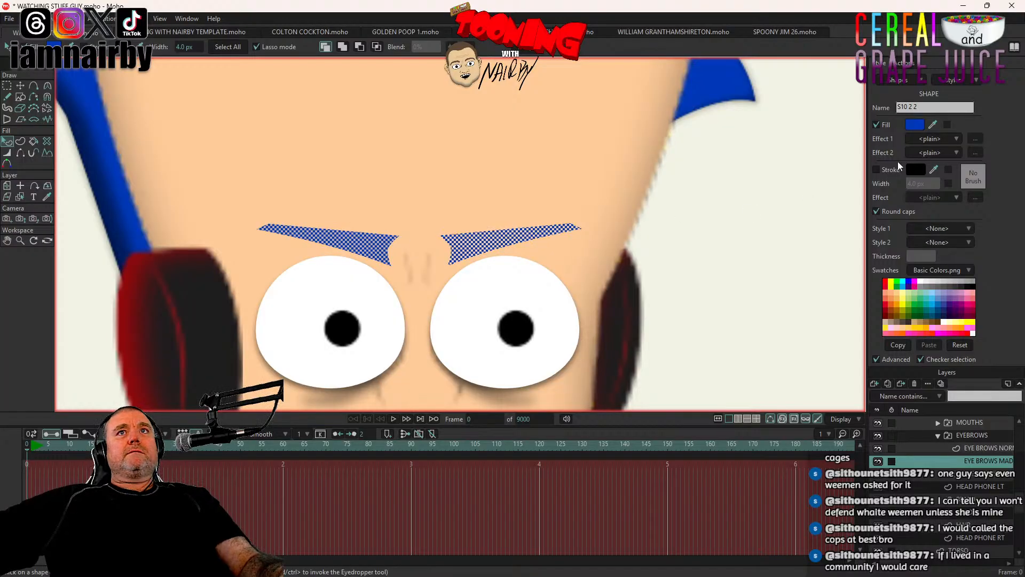
{"action": "left_click", "coordinate": [934, 139]}
{"action": "left_click", "coordinate": [953, 168]}
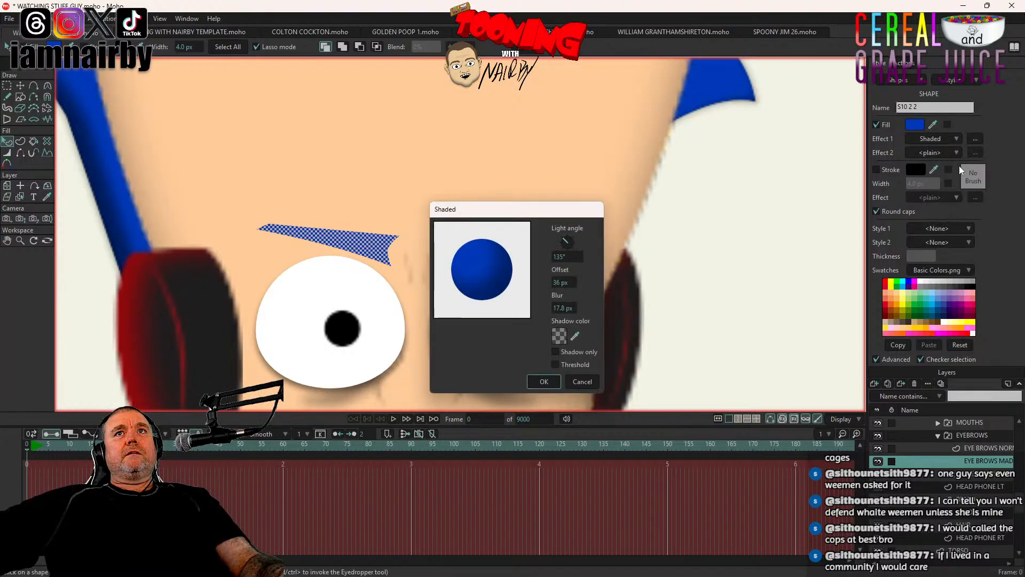
{"action": "double_click", "coordinate": [565, 258]}
{"action": "type", "text": "90"}
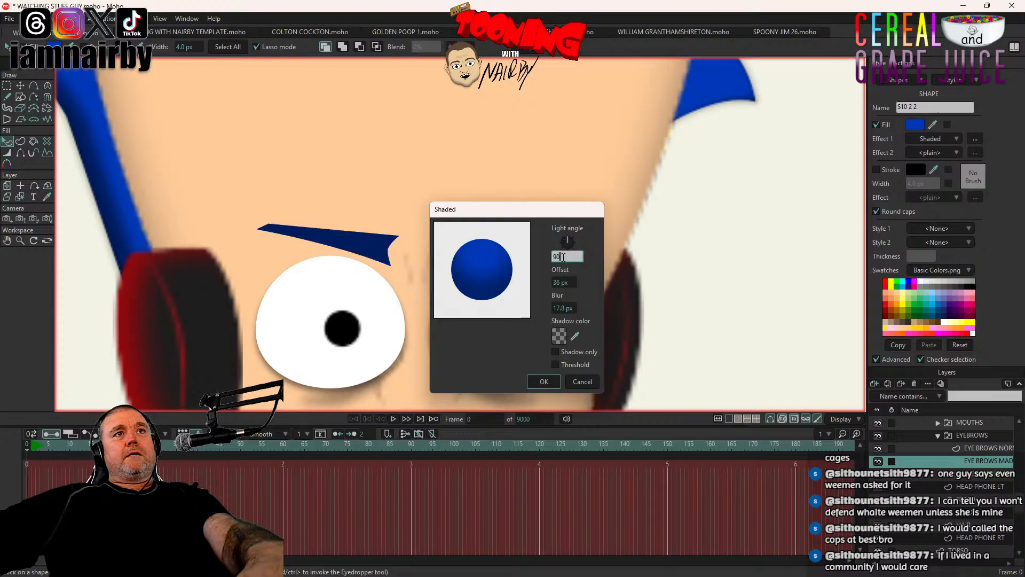
{"action": "key", "text": "Tab"}
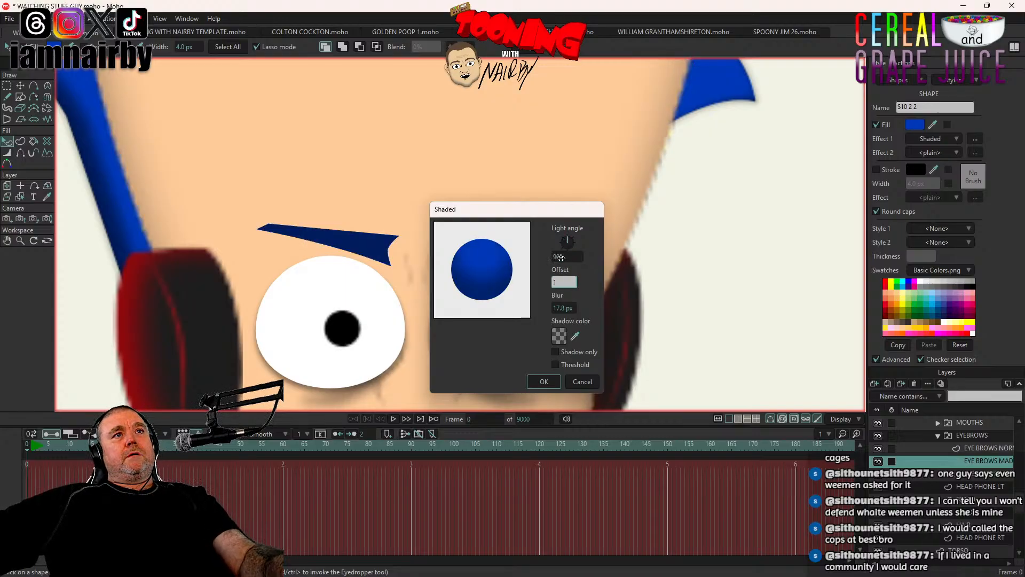
{"action": "type", "text": "1"}
{"action": "key", "text": "Tab"}
{"action": "type", "text": "1"}
{"action": "key", "text": "Tab"}
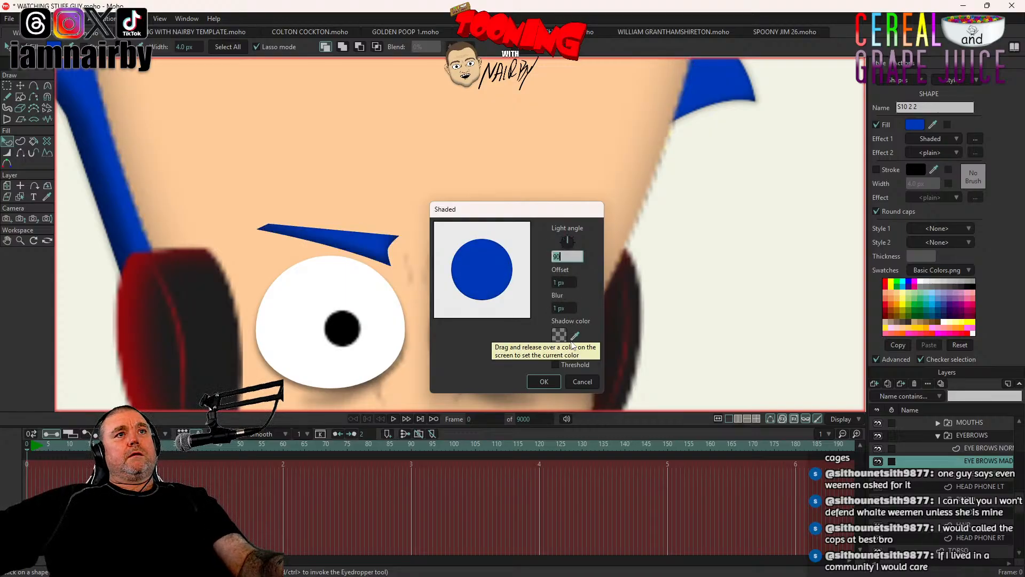
{"action": "left_click_drag", "start_coordinate": [535, 215], "coordinate": [724, 202]}
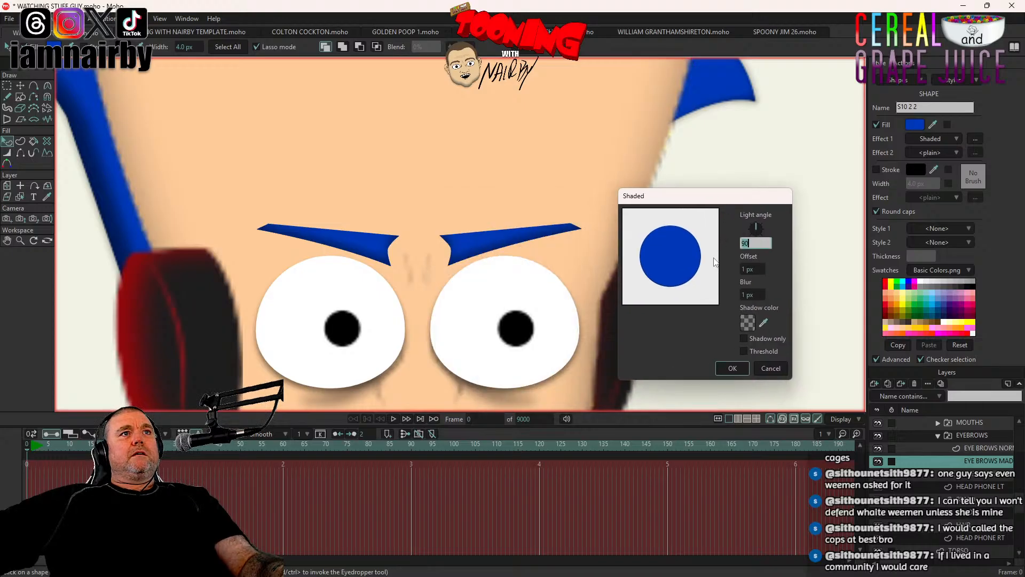
{"action": "left_click", "coordinate": [732, 368]}
Step: Apply the Shaded fill effect to the eyebrows on the layer below the mad eyebrows, with 90° light angle, 1 px offset and 1 px blur
{"action": "left_click", "coordinate": [930, 444]}
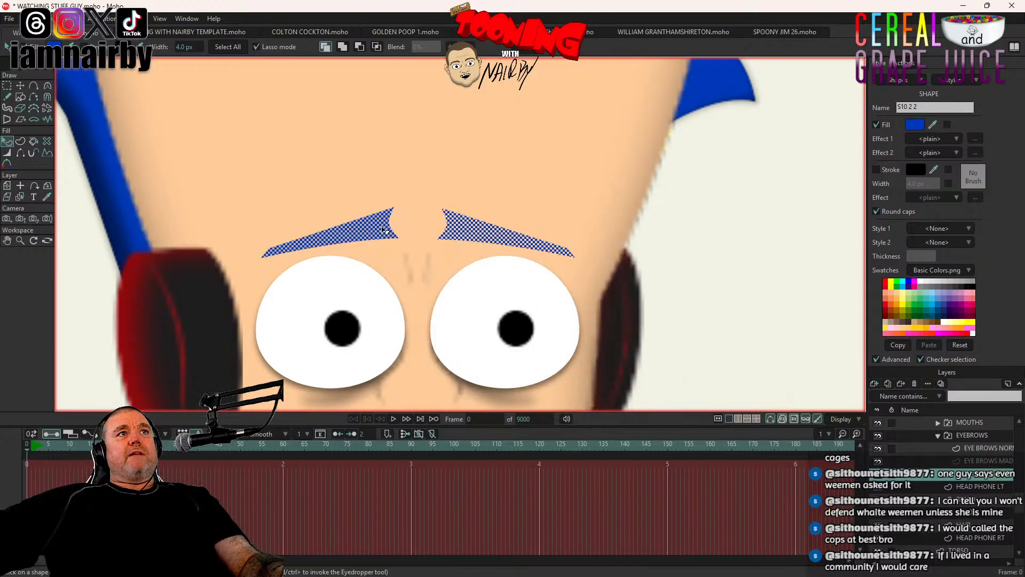
{"action": "left_click", "coordinate": [943, 140]}
{"action": "left_click", "coordinate": [963, 169]}
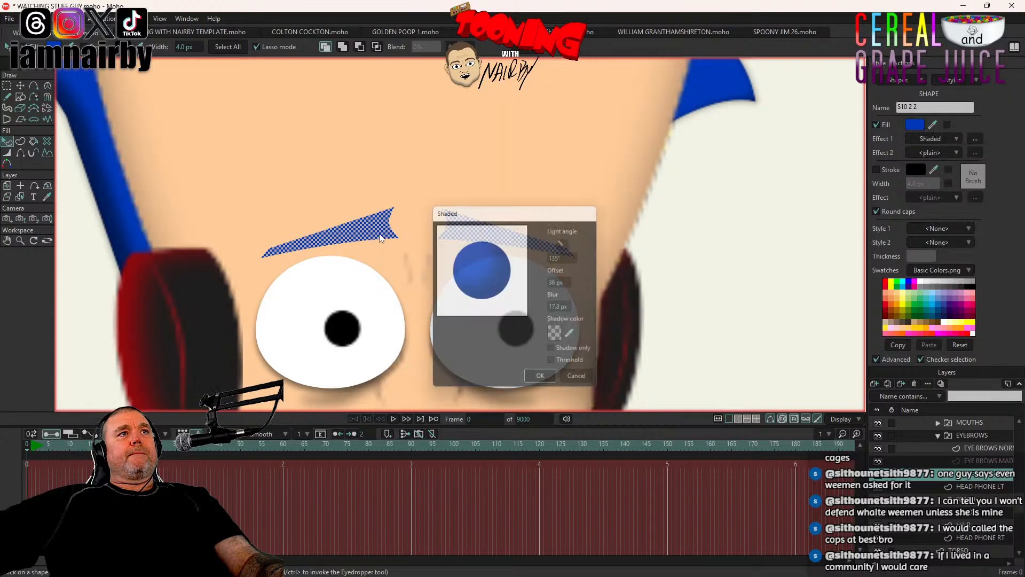
{"action": "left_click", "coordinate": [568, 257]}
{"action": "type", "text": "90"}
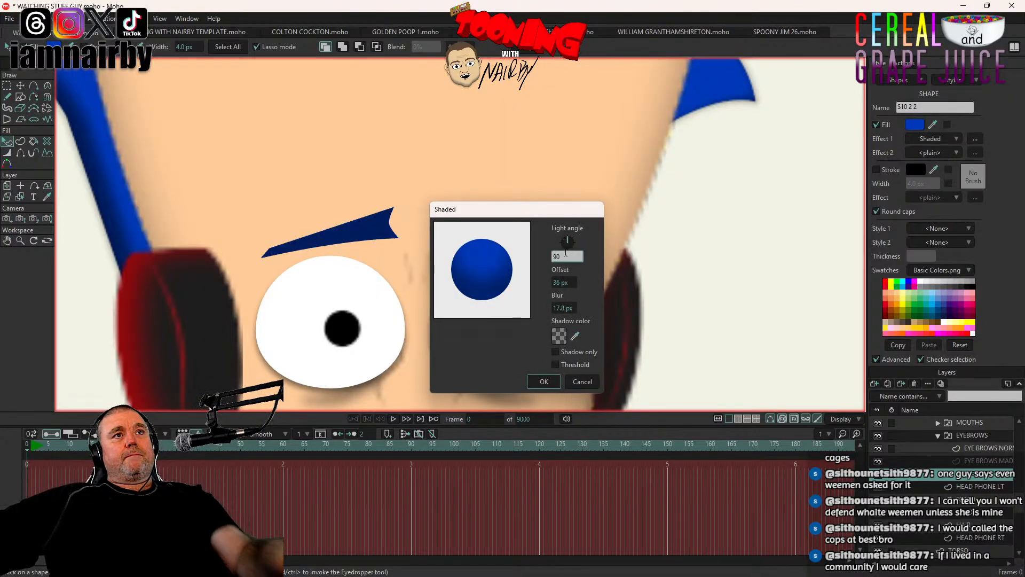
{"action": "key", "text": "Tab"}
{"action": "type", "text": "1"}
{"action": "key", "text": "Tab"}
{"action": "type", "text": "1"}
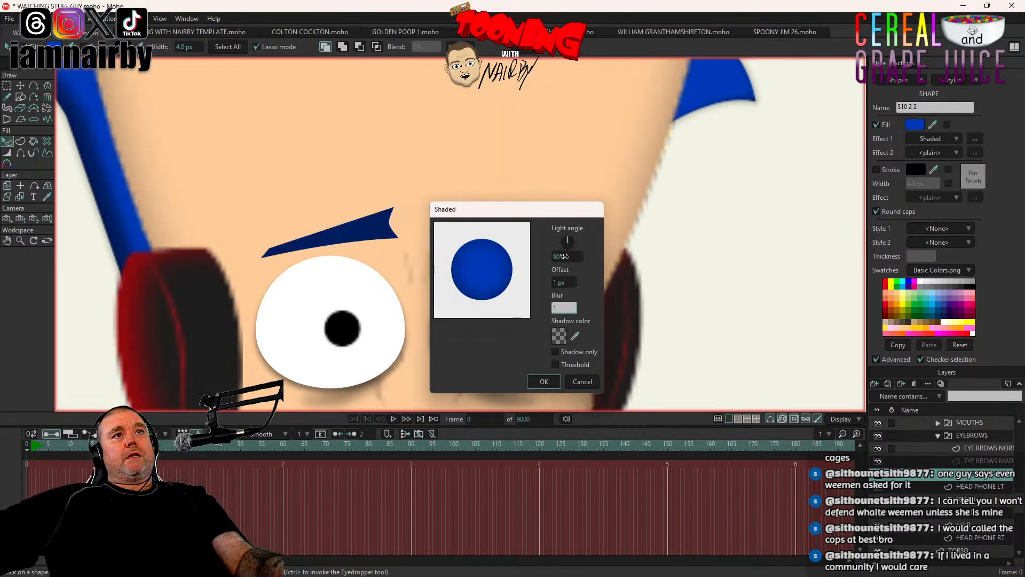
{"action": "left_click", "coordinate": [542, 381]}
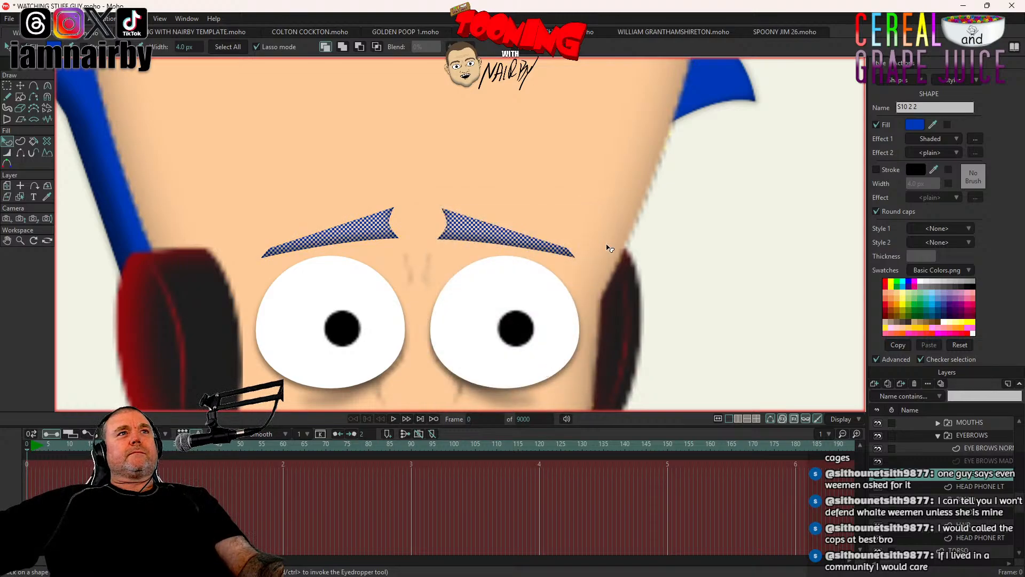
Step: Deselect the eyebrow shapes, render the character to check their shading, and save the project
{"action": "left_click", "coordinate": [27, 18]}
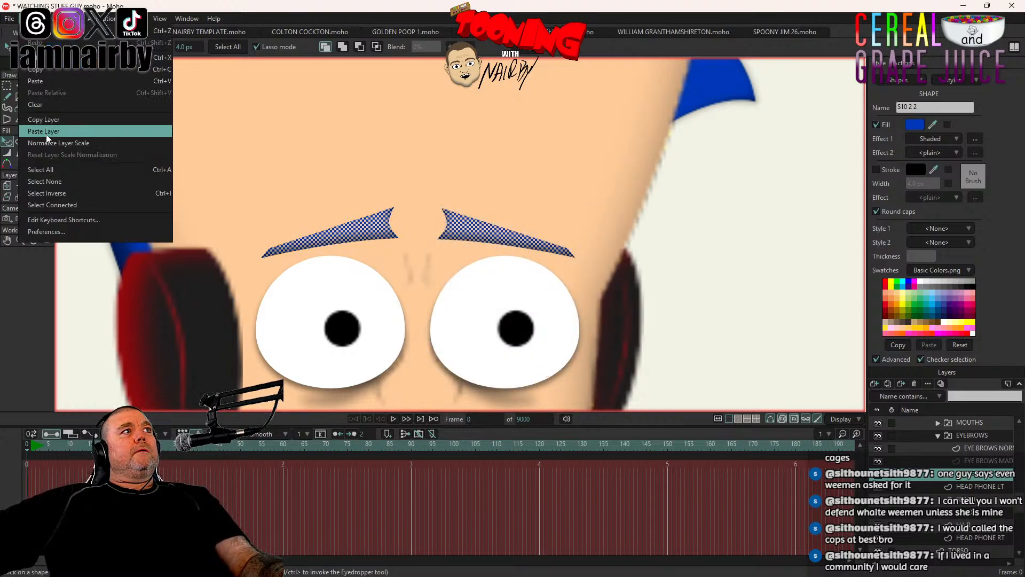
{"action": "left_click", "coordinate": [49, 181]}
{"action": "key", "text": "ctrl+r"}
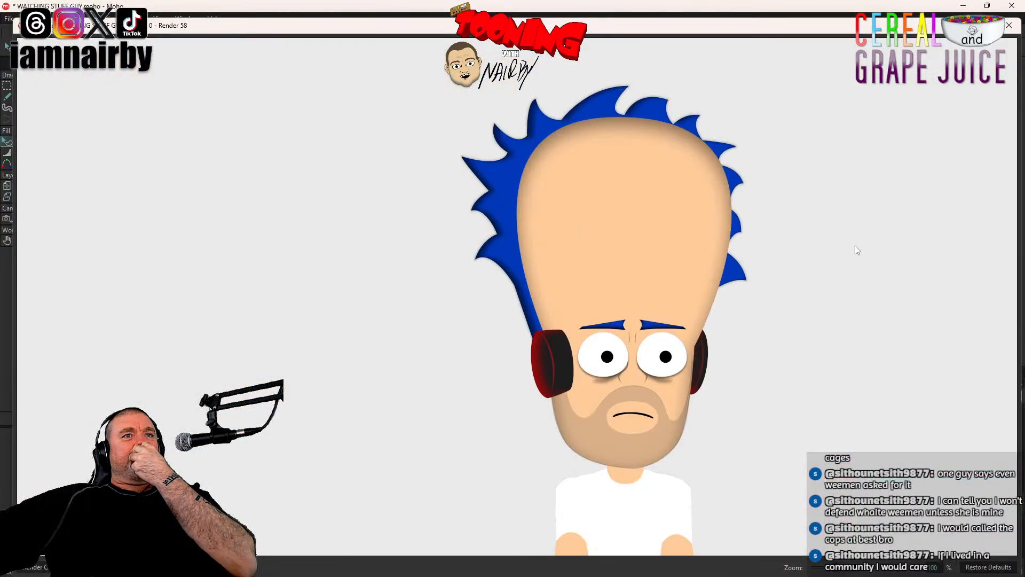
{"action": "left_click", "coordinate": [1009, 25]}
{"action": "key", "text": "ctrl+s"}
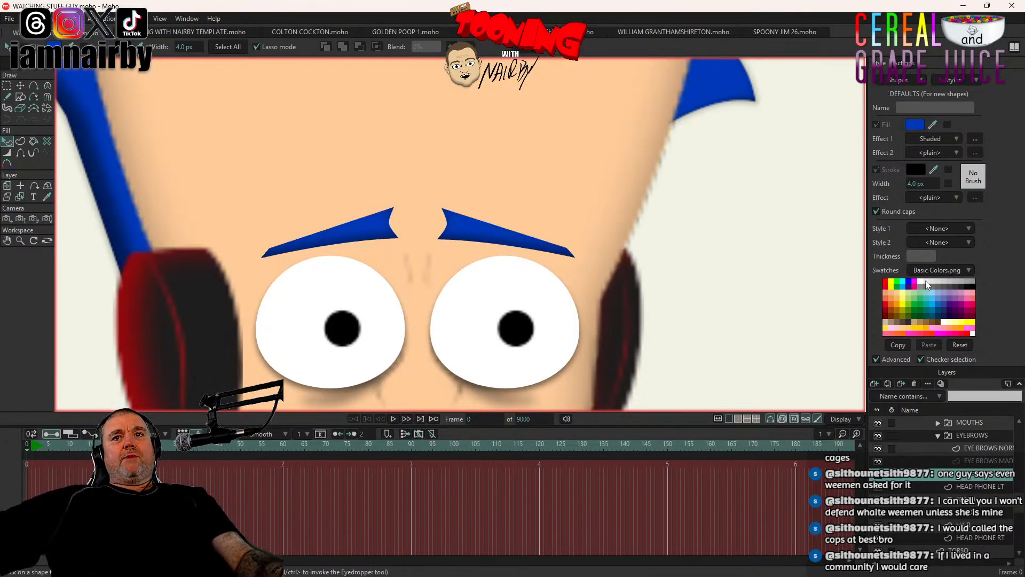
Step: Change the shadow color of the HEAD PHONE LT shape's Shaded effect to green 00AC00 and copy its hex code
{"action": "left_click", "coordinate": [980, 482]}
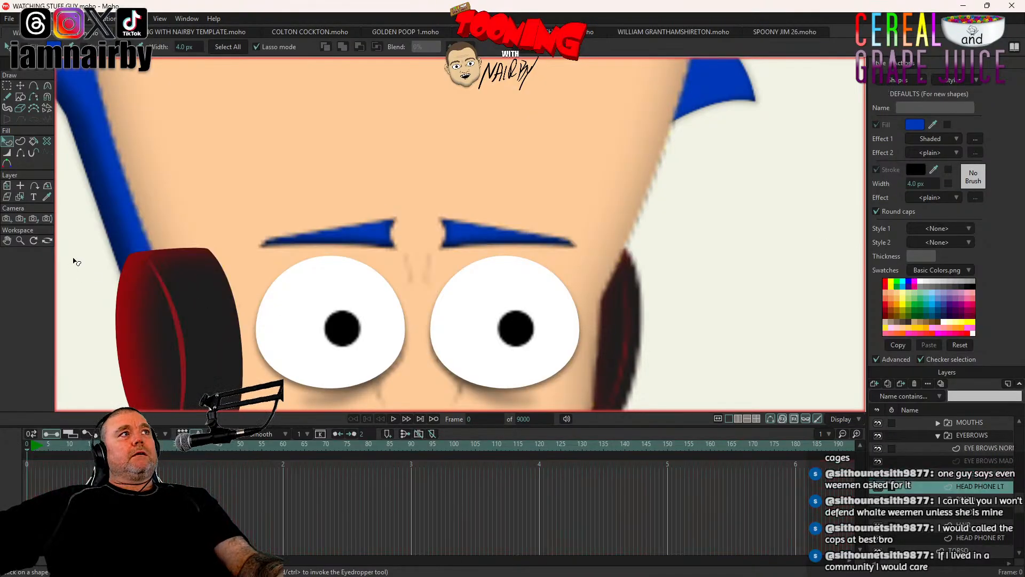
{"action": "left_click", "coordinate": [206, 288]}
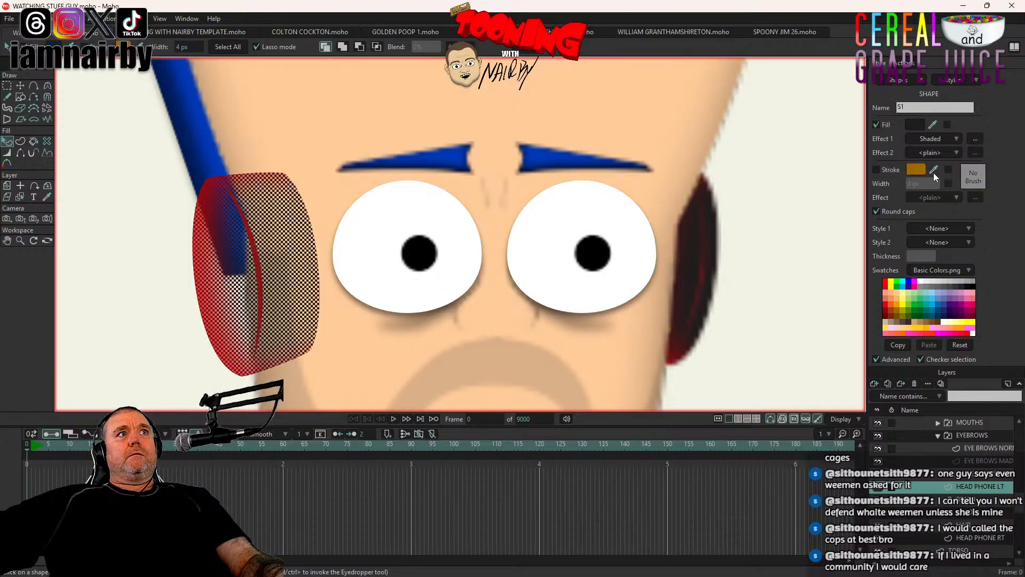
{"action": "left_click", "coordinate": [974, 138]}
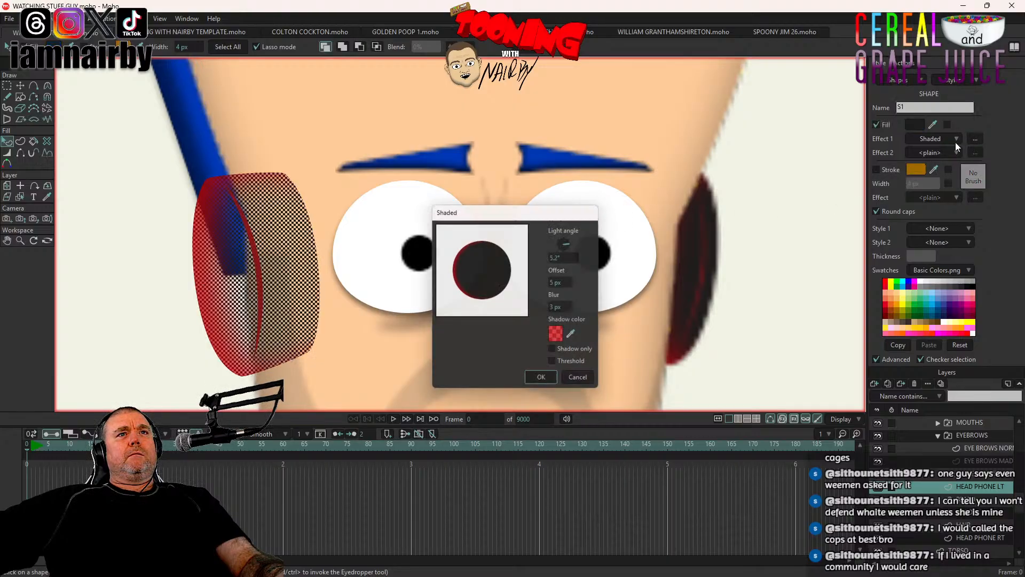
{"action": "left_click", "coordinate": [559, 335]}
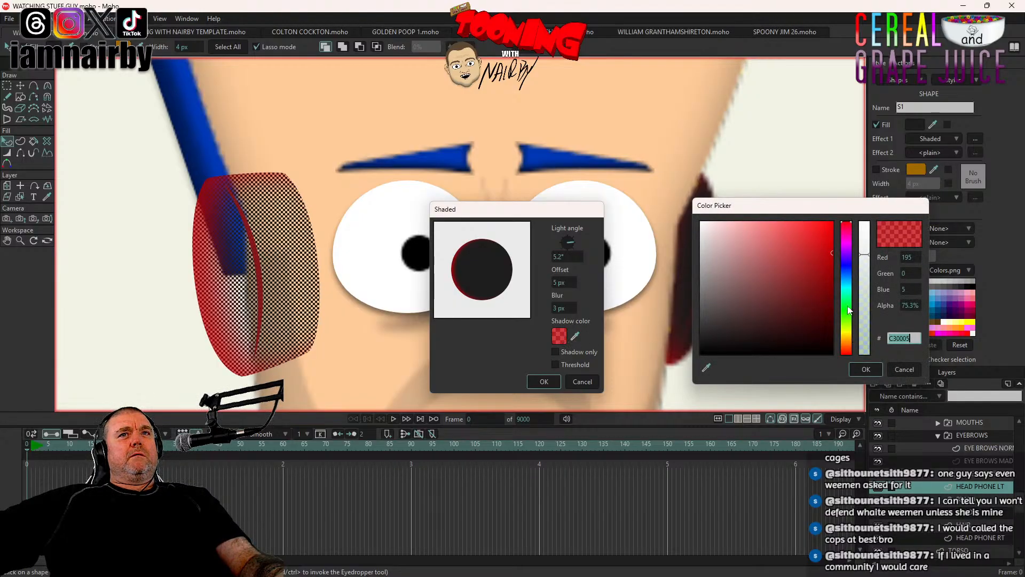
{"action": "mouse_move", "coordinate": [847, 223]}
{"action": "left_mouse_down"}
{"action": "mouse_move", "coordinate": [879, 340]}
{"action": "mouse_move", "coordinate": [873, 373]}
{"action": "mouse_move", "coordinate": [879, 219]}
{"action": "mouse_move", "coordinate": [879, 311]}
{"action": "left_mouse_up"}
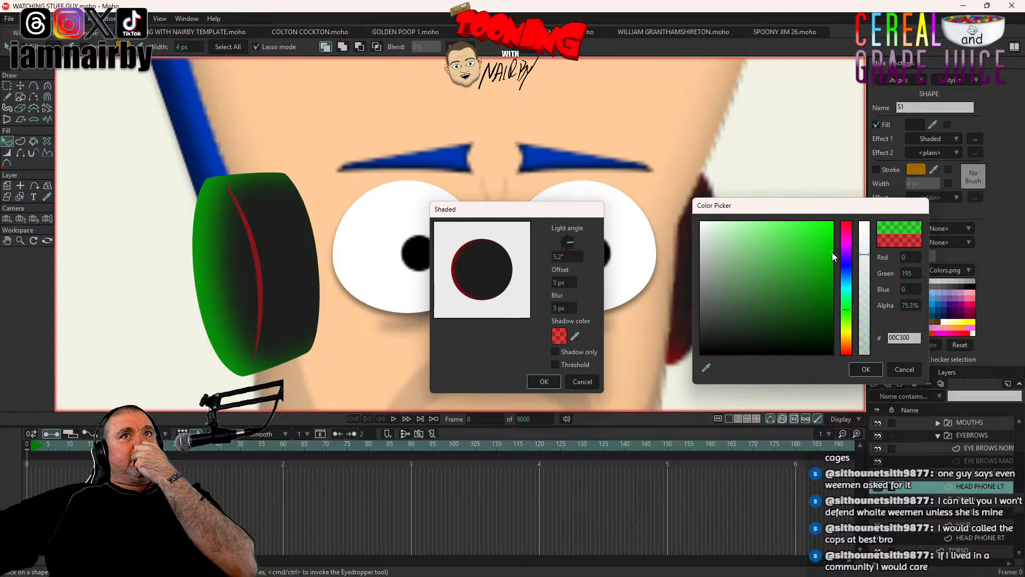
{"action": "left_click_drag", "start_coordinate": [834, 251], "coordinate": [838, 270]}
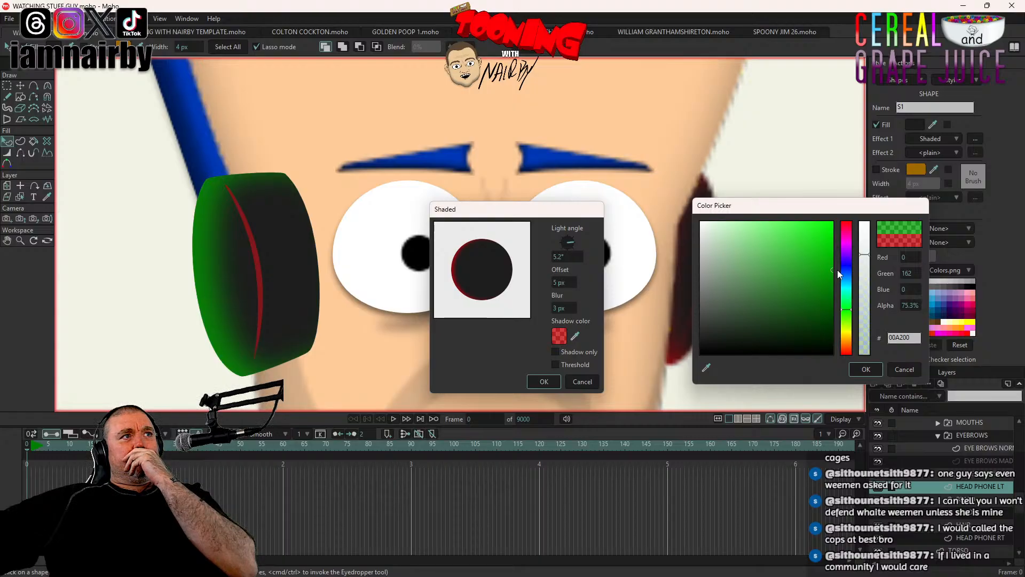
{"action": "left_click_drag", "start_coordinate": [838, 268], "coordinate": [838, 264]}
{"action": "key", "text": "Tab"}
{"action": "key", "text": "ctrl+c"}
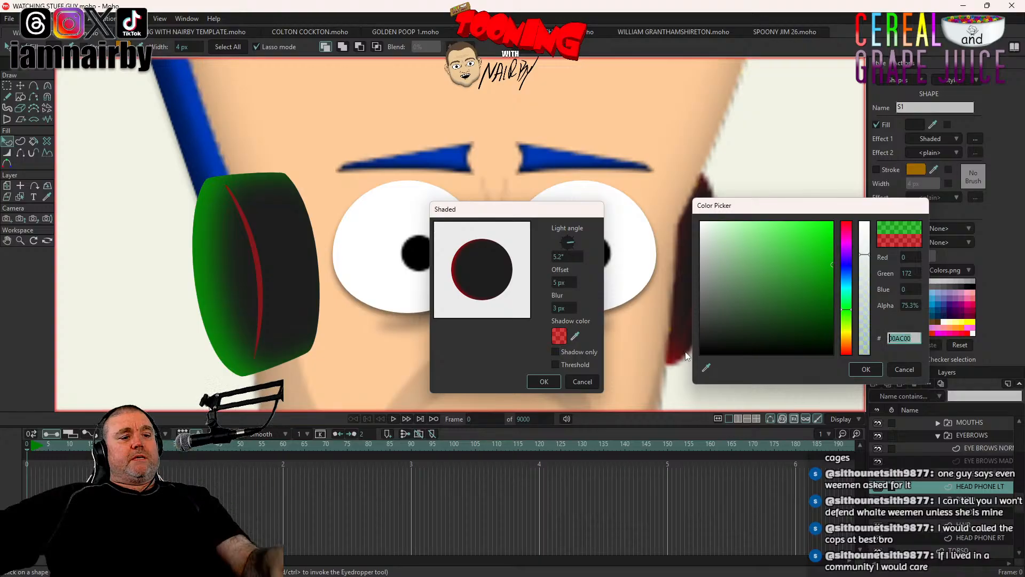
{"action": "left_click", "coordinate": [865, 369]}
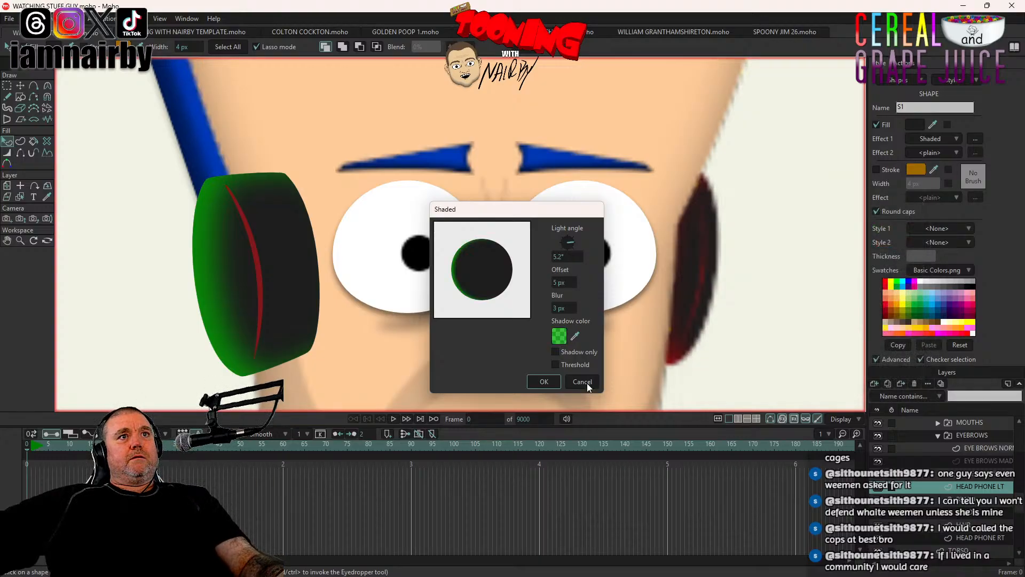
{"action": "left_click", "coordinate": [544, 382]}
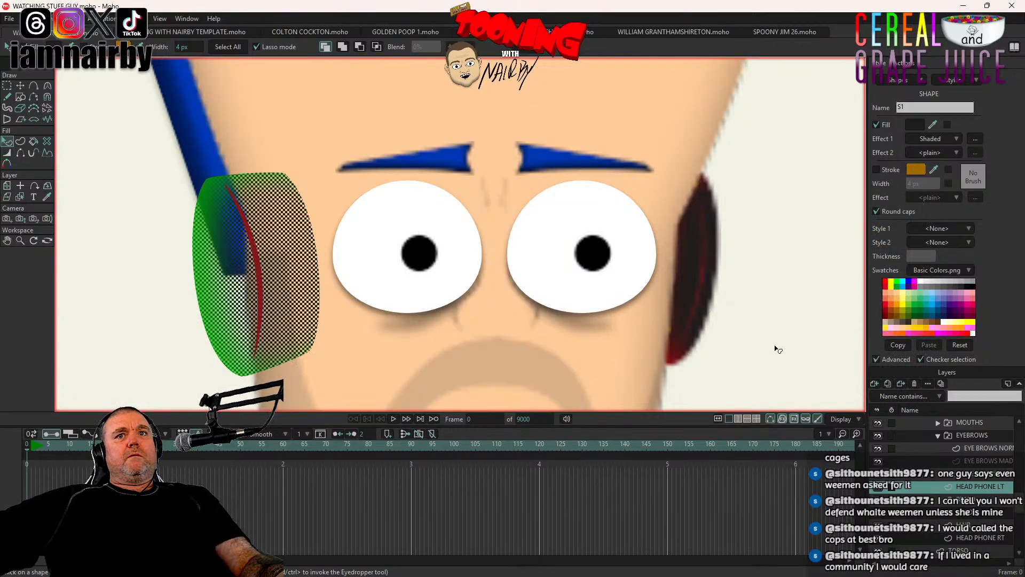
Step: Change the shadow color of the HEAD PHONE RT shape's Shaded effect to green 00AC00 at 100% alpha
{"action": "left_click", "coordinate": [698, 281]}
{"action": "left_click", "coordinate": [975, 138]}
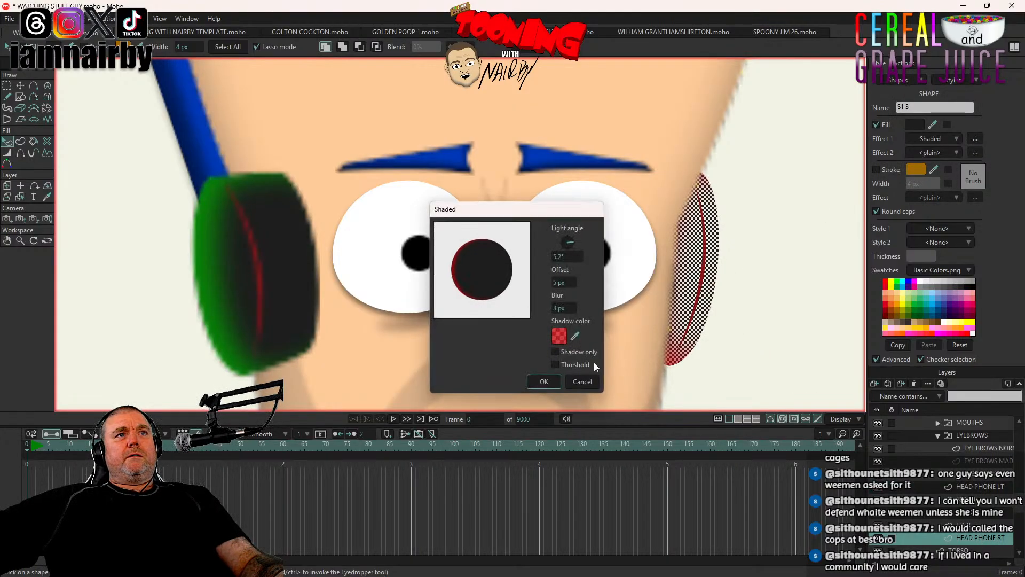
{"action": "left_click", "coordinate": [556, 338]}
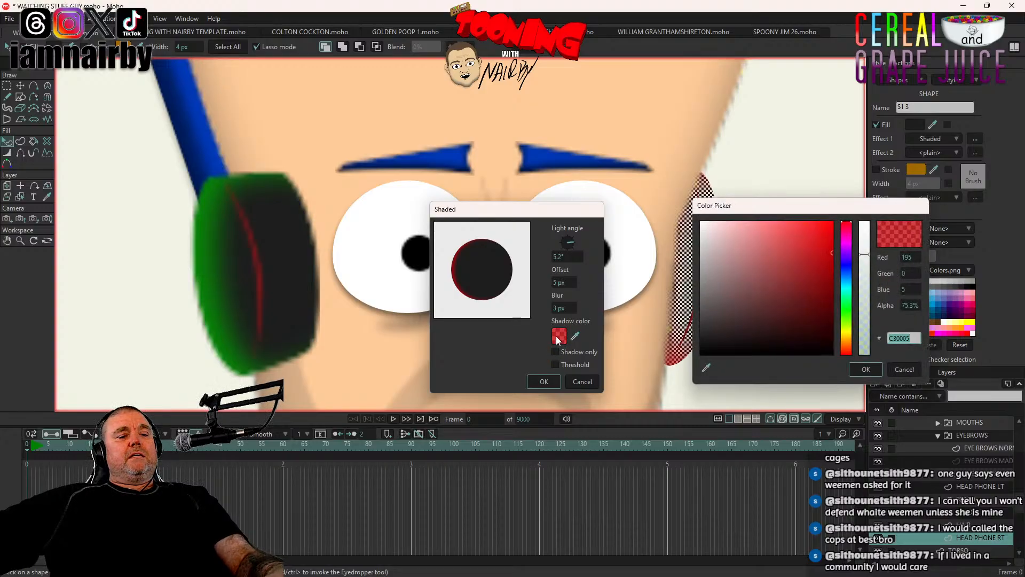
{"action": "type", "text": "00AC00"}
{"action": "left_click", "coordinate": [855, 369]}
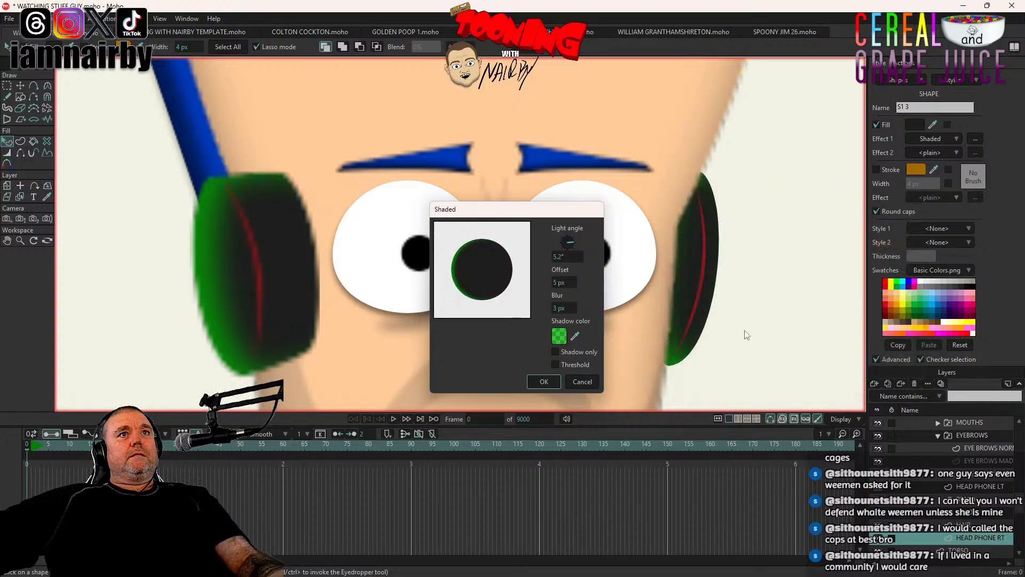
{"action": "left_click", "coordinate": [563, 339]}
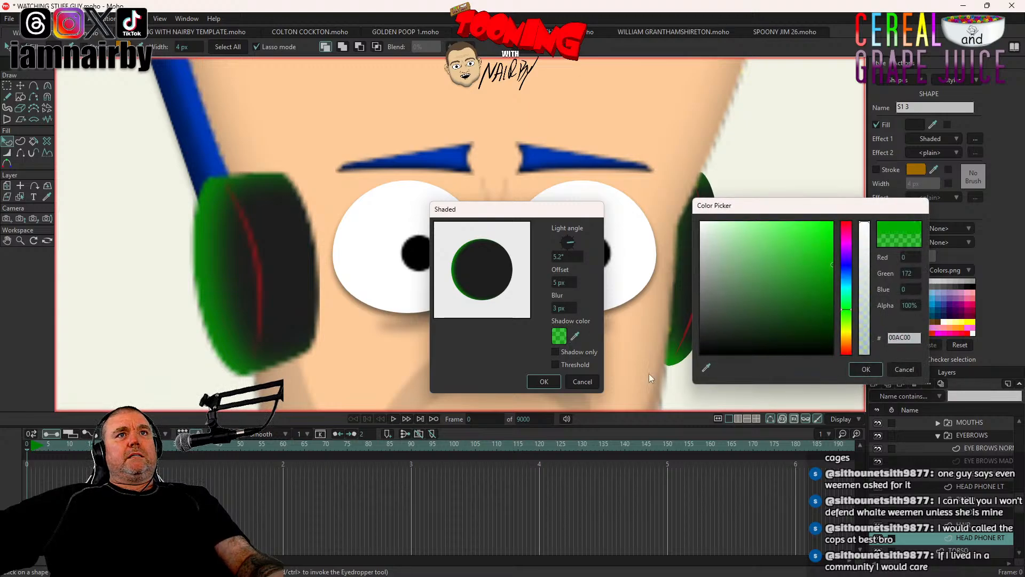
{"action": "left_click", "coordinate": [865, 370]}
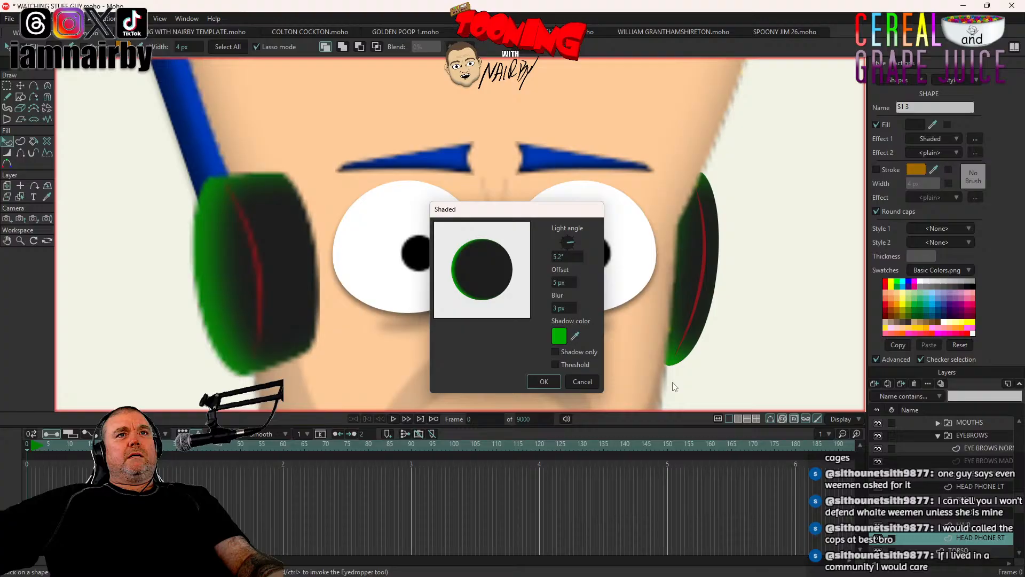
{"action": "left_click", "coordinate": [553, 384]}
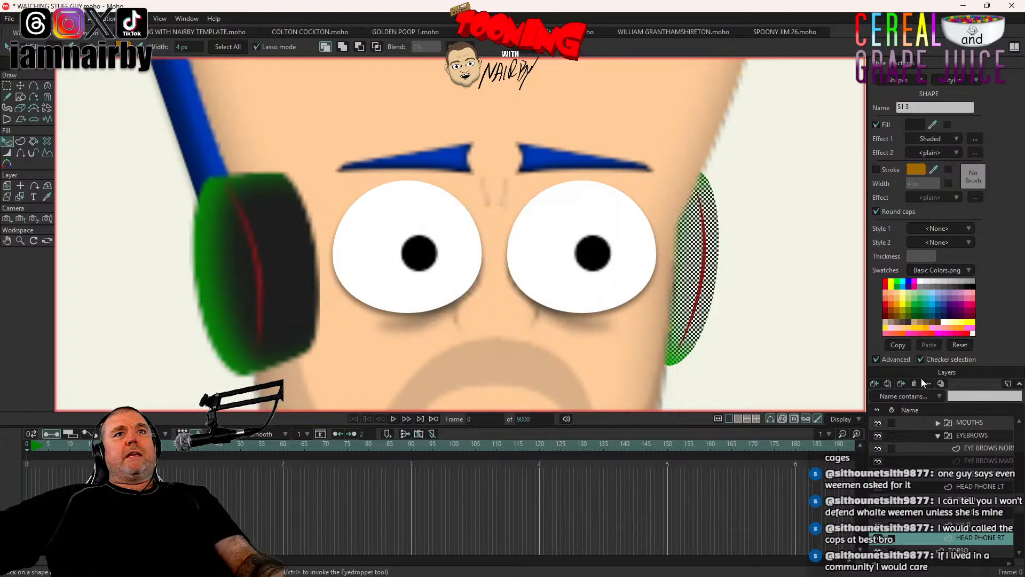
Step: Recolor the red accent line's stroke on HEAD PHONE RT to dark green 006500 and copy its hex code
{"action": "left_click", "coordinate": [705, 286]}
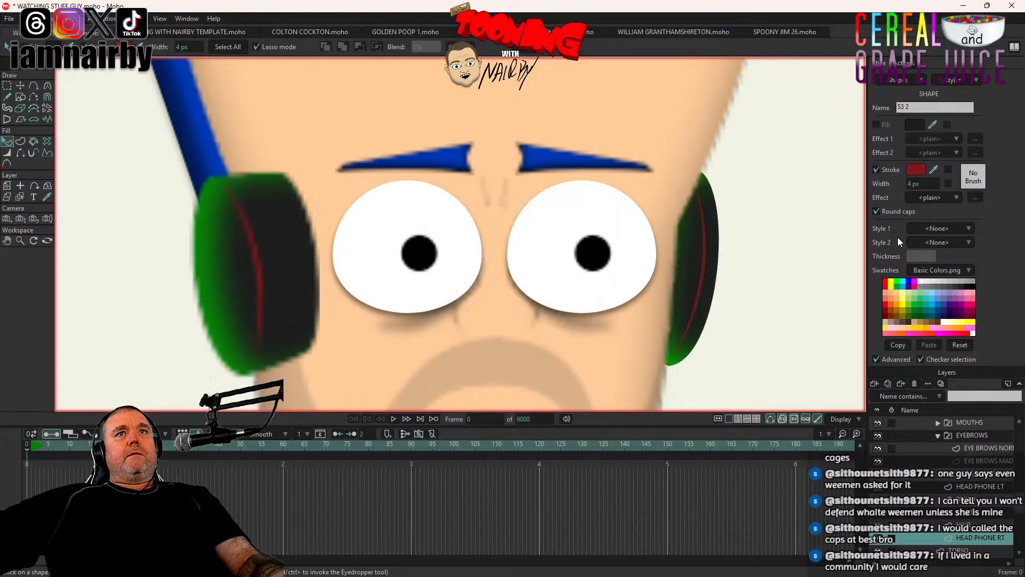
{"action": "left_click", "coordinate": [916, 169]}
{"action": "key", "text": "ctrl+v"}
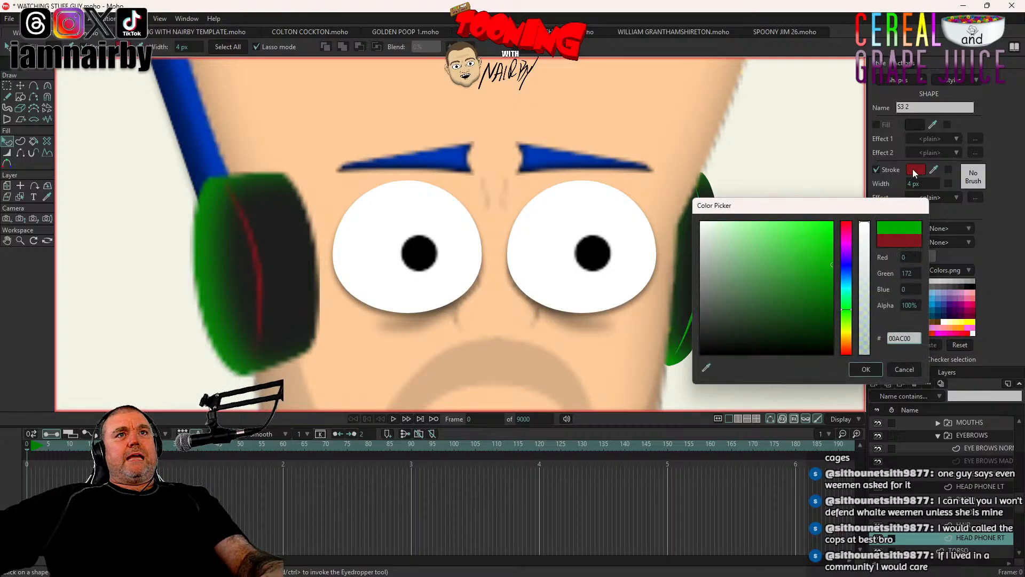
{"action": "left_click_drag", "start_coordinate": [771, 206], "coordinate": [882, 203]}
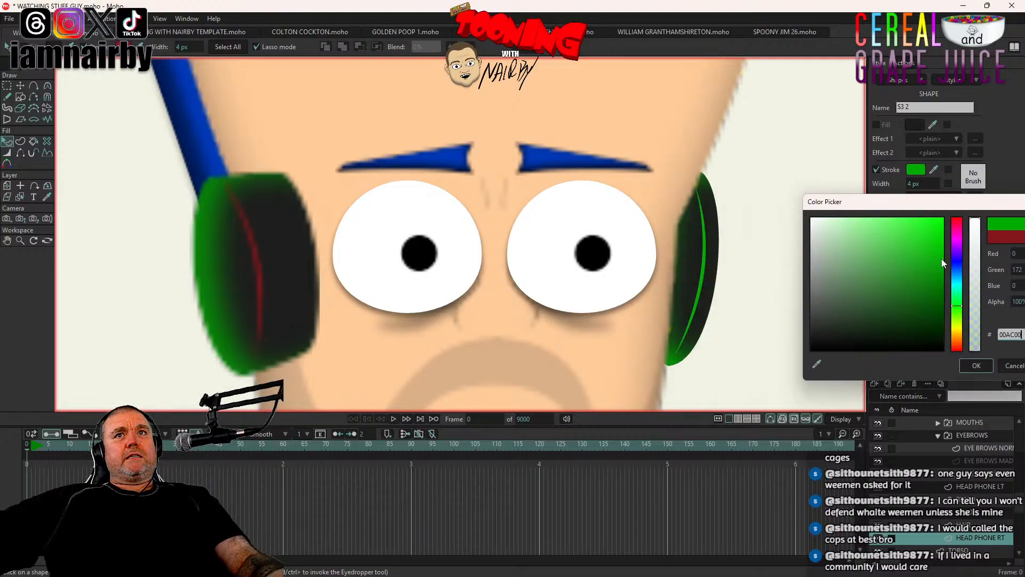
{"action": "left_click_drag", "start_coordinate": [943, 261], "coordinate": [943, 297]}
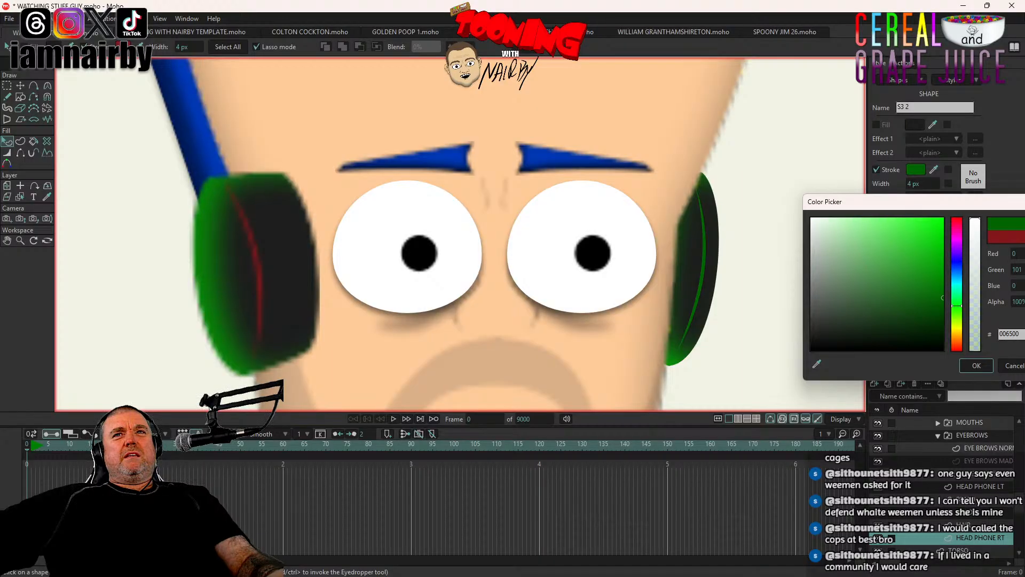
{"action": "double_click", "coordinate": [1021, 335]}
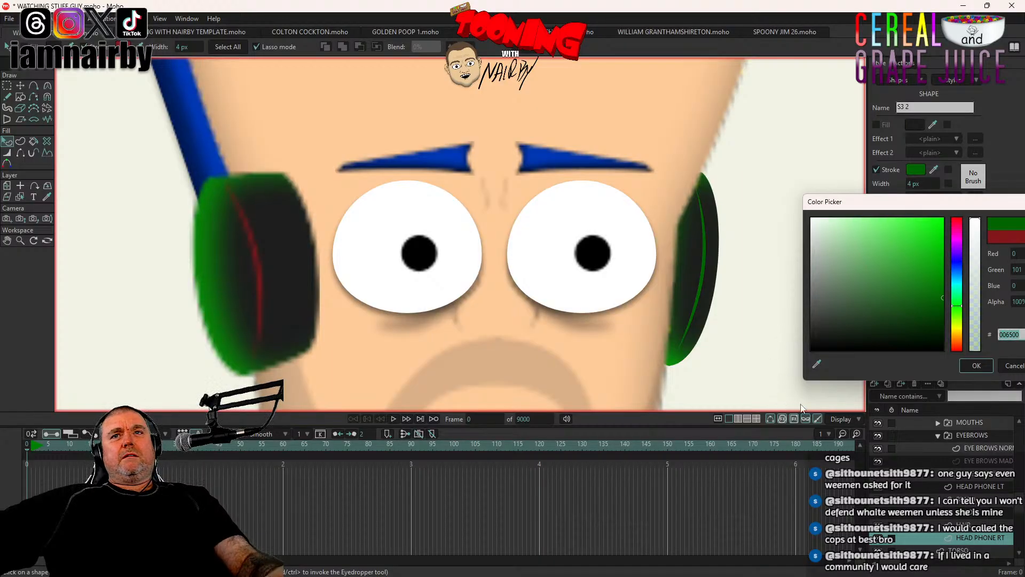
{"action": "left_click", "coordinate": [975, 366]}
Step: Set the stroke color of the red accent line on HEAD PHONE LT to dark green 006500
{"action": "left_click", "coordinate": [979, 485]}
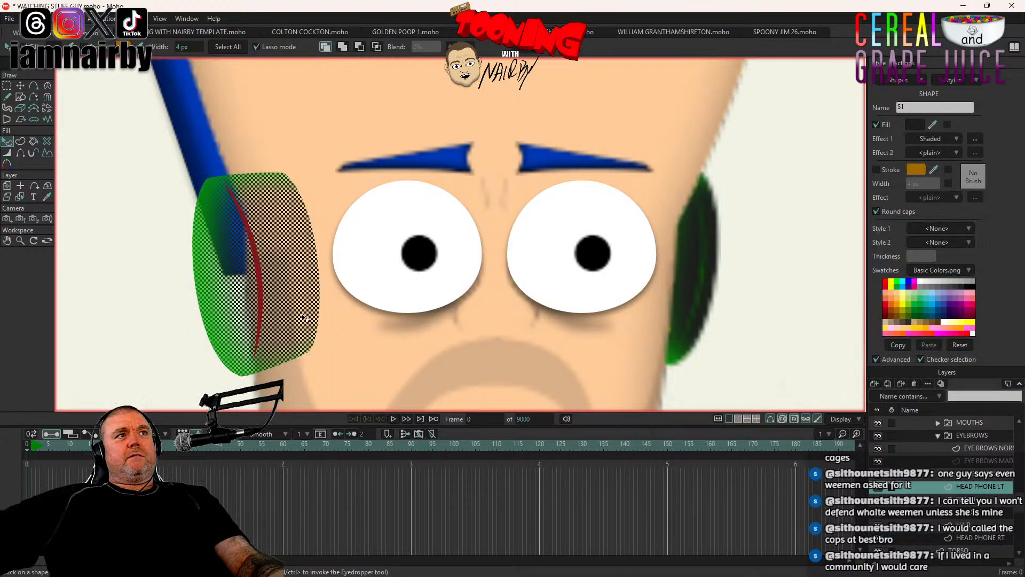
{"action": "left_click", "coordinate": [264, 293]}
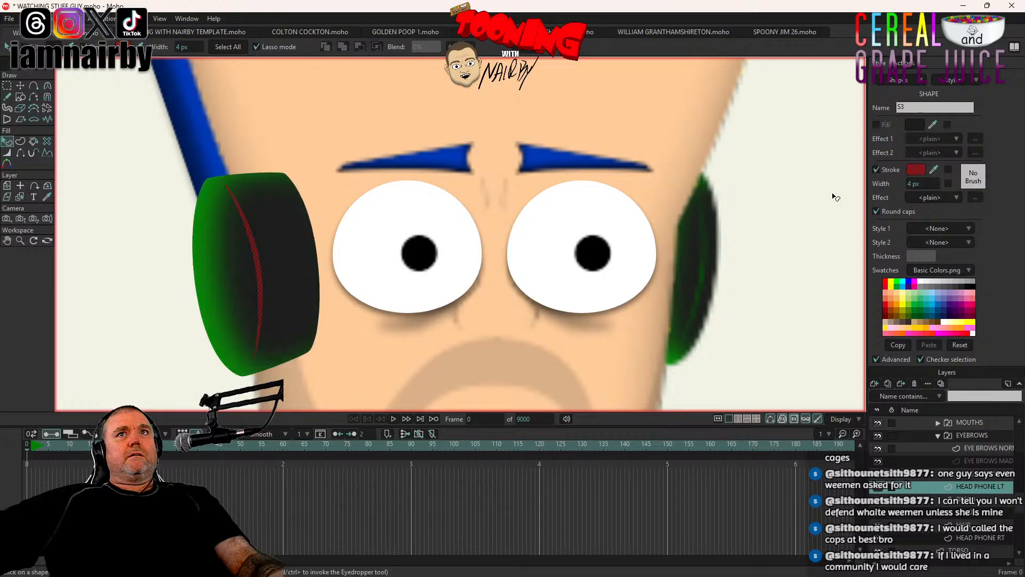
{"action": "left_click", "coordinate": [923, 169]}
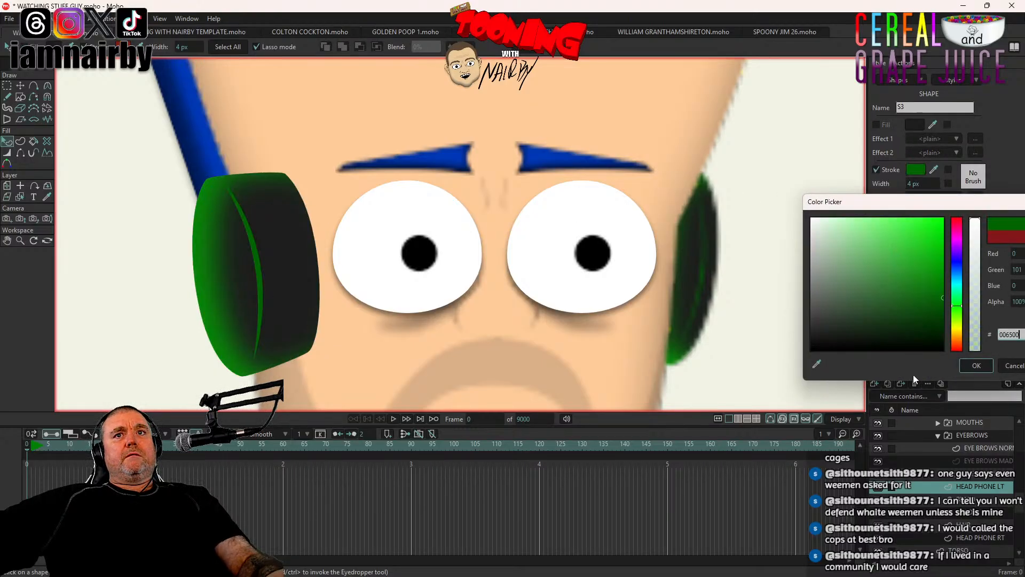
{"action": "left_click", "coordinate": [977, 366]}
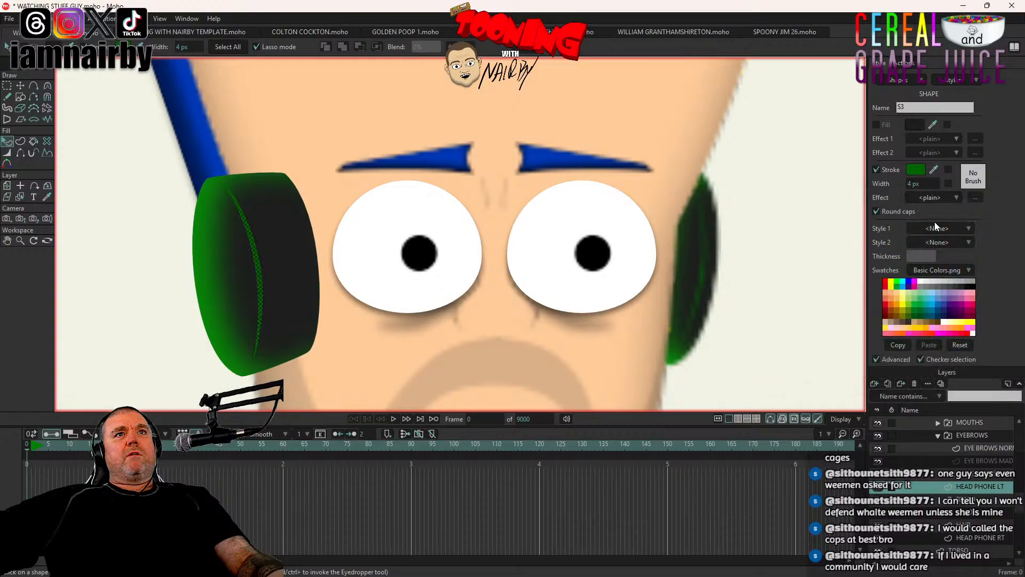
Step: Render the character and inspect the headphones' green accents up close and at full-body size
{"action": "key", "text": "ctrl+r"}
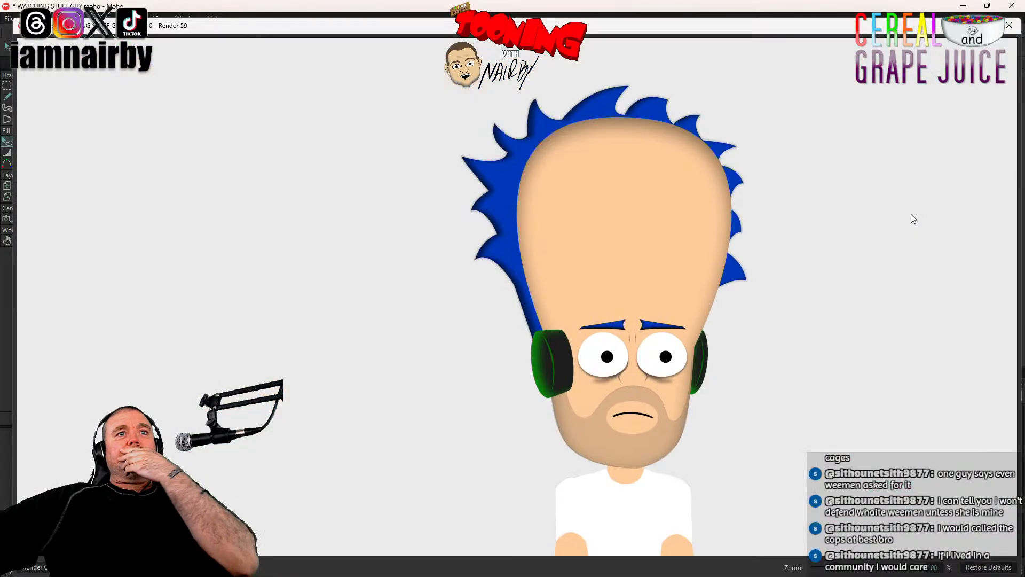
{"action": "left_click", "coordinate": [1011, 31]}
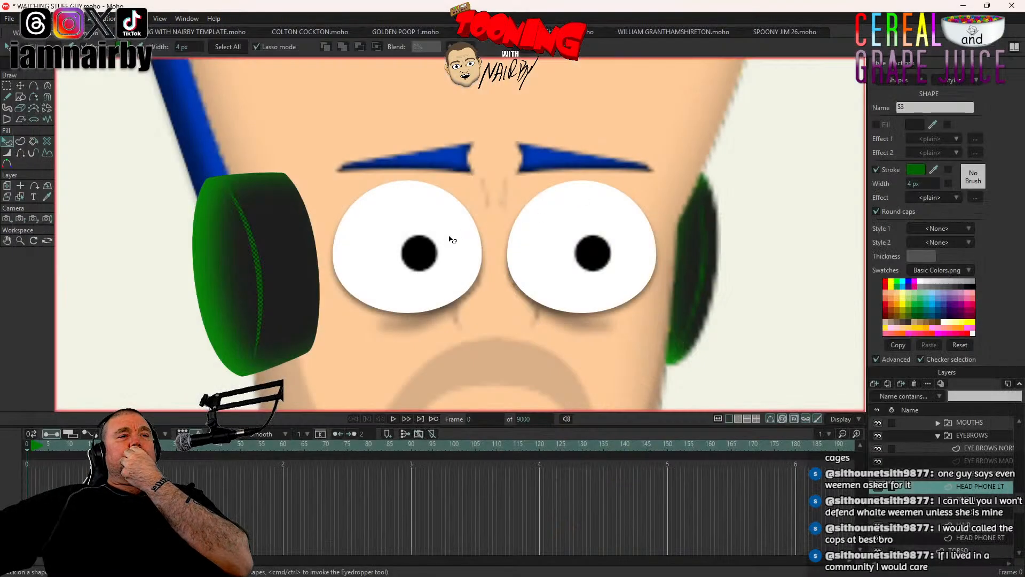
{"action": "scroll", "coordinate": [450, 240], "scroll_direction": "down", "scroll_amount": 5}
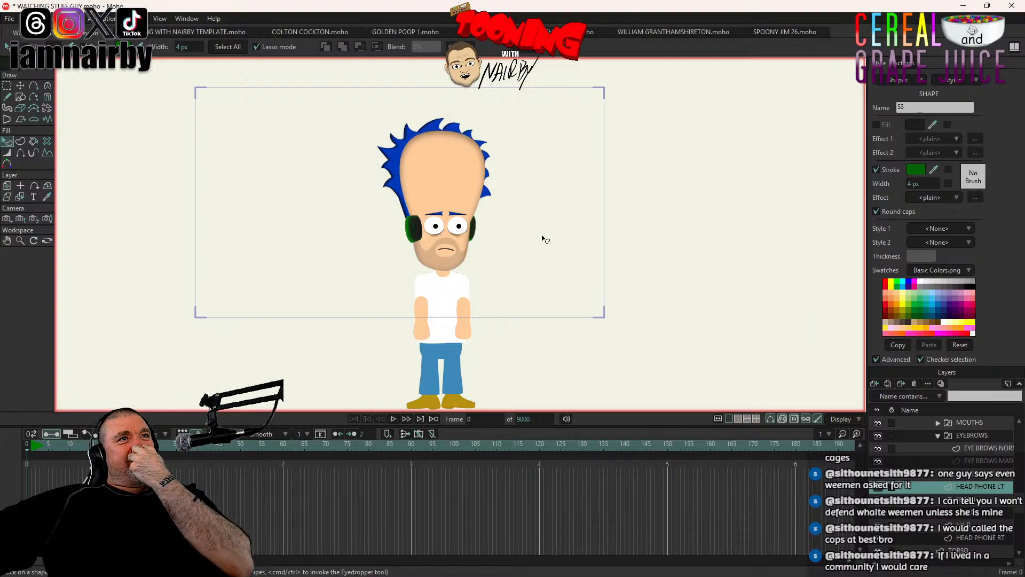
{"action": "scroll", "coordinate": [426, 221], "scroll_direction": "up", "scroll_amount": 6}
{"action": "scroll", "coordinate": [427, 221], "scroll_direction": "down", "scroll_amount": 5}
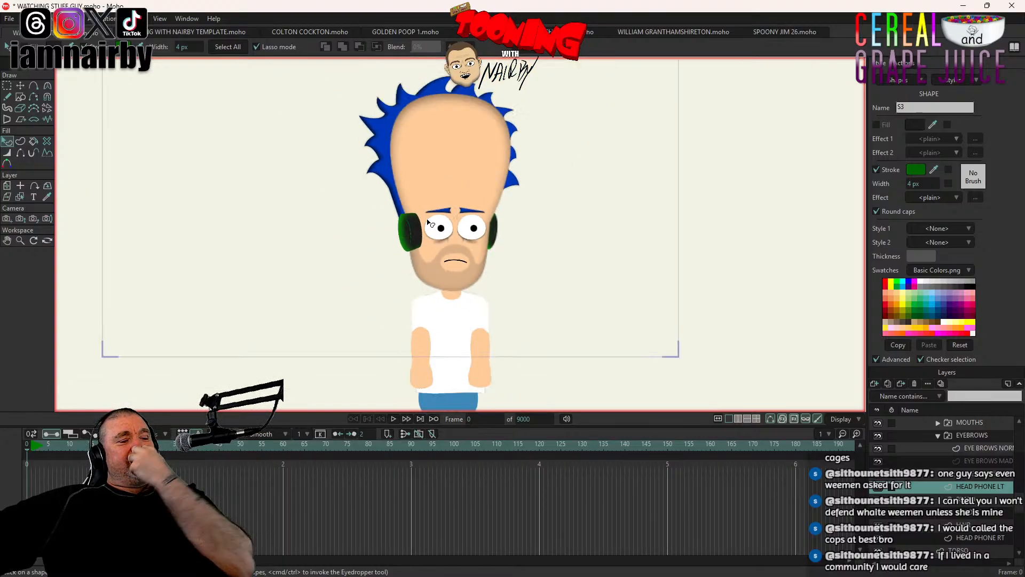
{"action": "key", "text": "ctrl+r"}
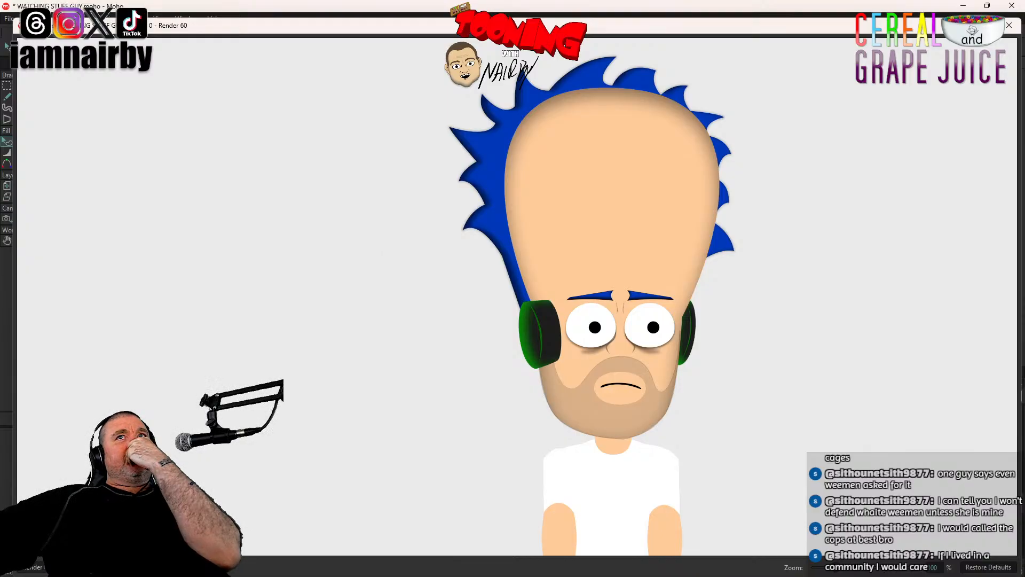
{"action": "left_click", "coordinate": [1010, 25]}
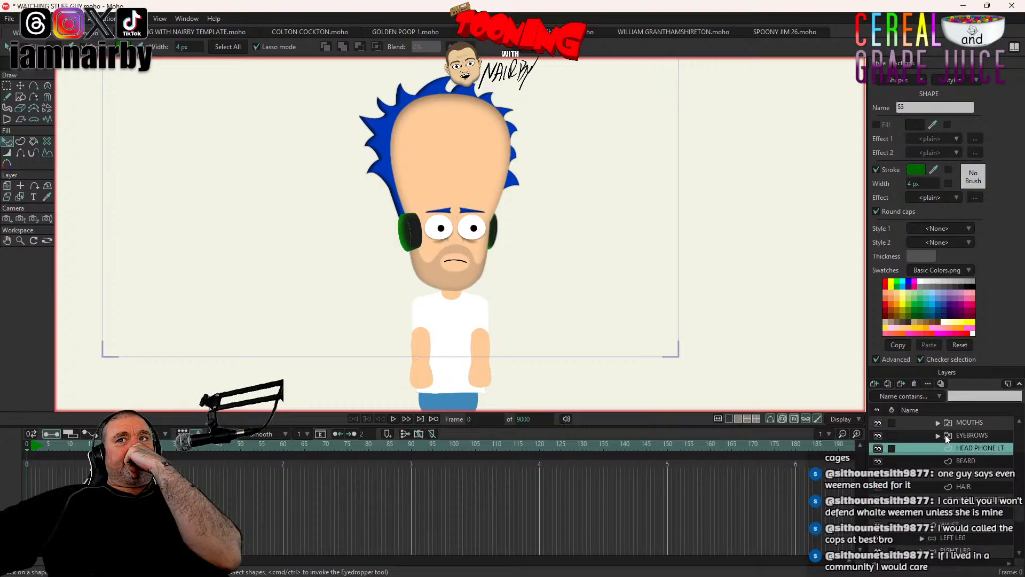
Step: Nudge the pupils layer in the EYES OPEN group slightly with Transform Layer and render the character to check the gaze
{"action": "scroll", "coordinate": [983, 478], "scroll_direction": "up", "scroll_amount": 1}
{"action": "scroll", "coordinate": [985, 458], "scroll_direction": "up", "scroll_amount": 1}
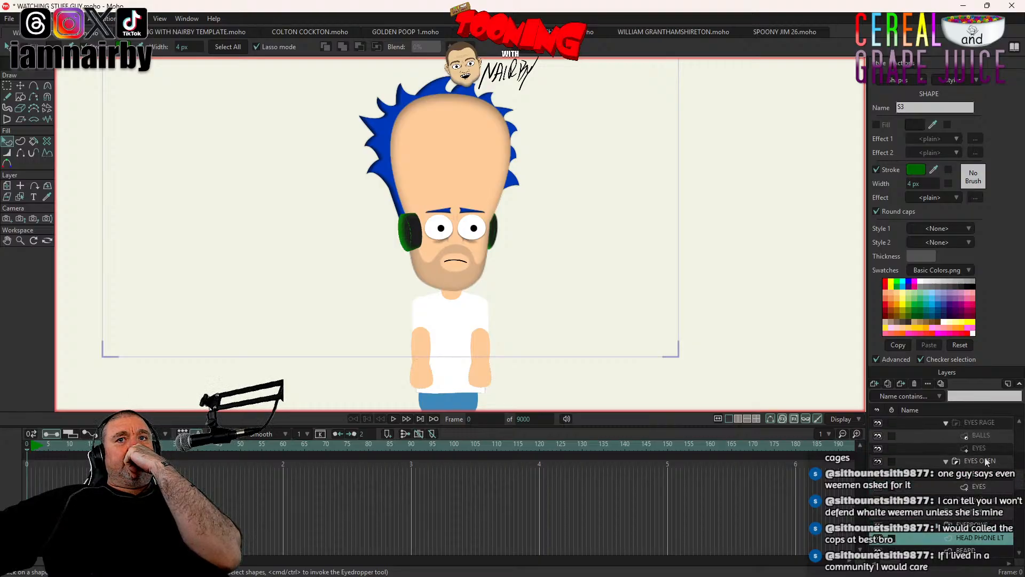
{"action": "left_click", "coordinate": [988, 477]}
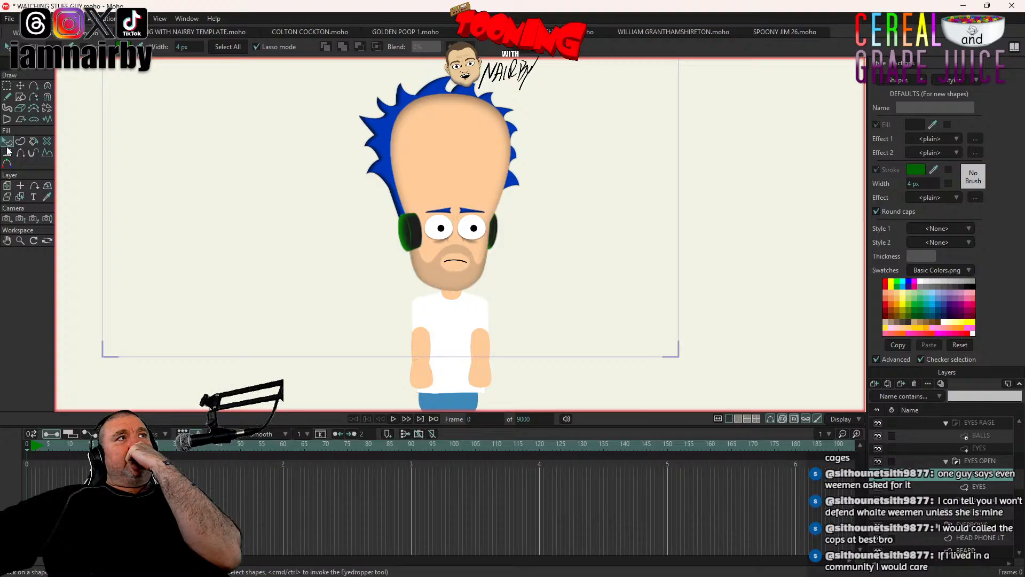
{"action": "left_click", "coordinate": [7, 186]}
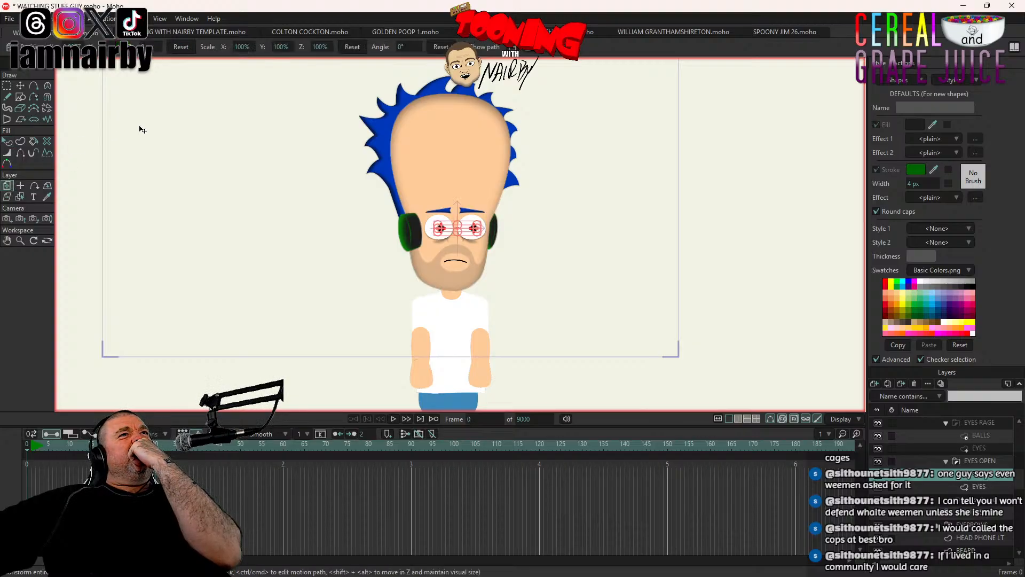
{"action": "scroll", "coordinate": [332, 195], "scroll_direction": "up", "scroll_amount": 1}
{"action": "scroll", "coordinate": [337, 224], "scroll_direction": "up", "scroll_amount": 1}
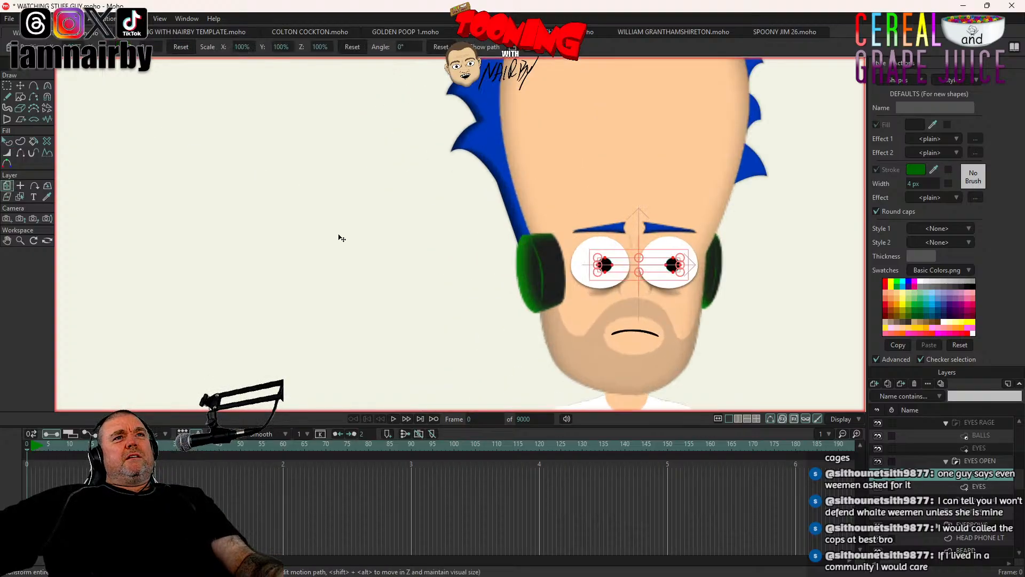
{"action": "left_click_drag", "start_coordinate": [337, 236], "coordinate": [339, 240]}
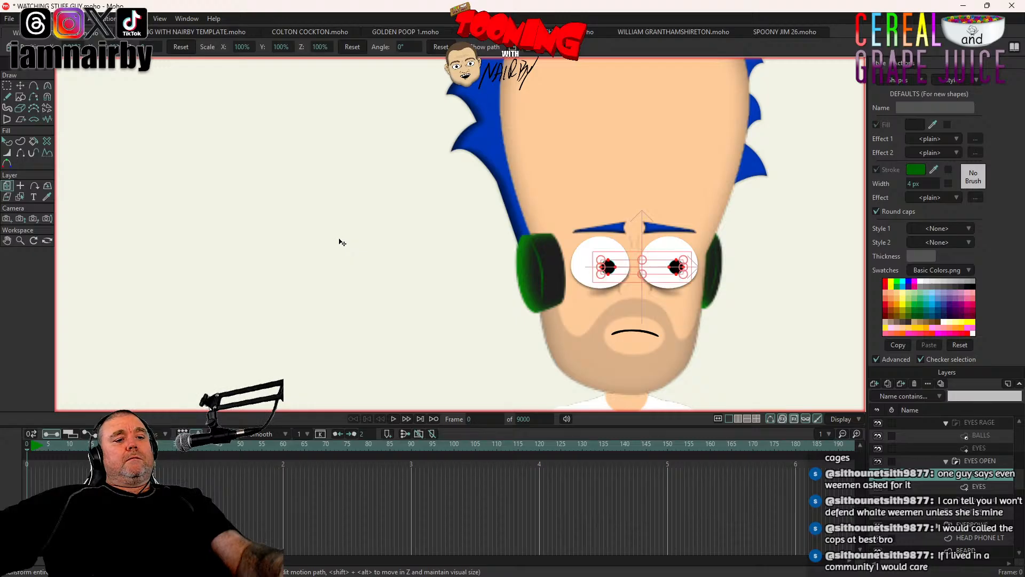
{"action": "key", "text": "ctrl+r"}
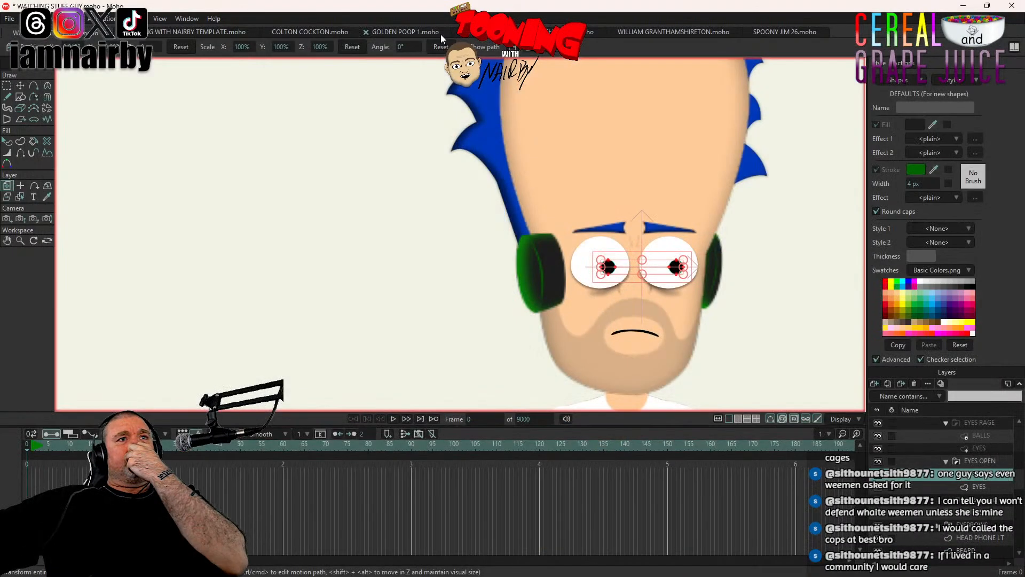
{"action": "left_click", "coordinate": [1013, 28]}
Step: Compare the Watching Stuff Guy reference variants' headphones and hair with the character, and render the character again
{"action": "scroll", "coordinate": [305, 164], "scroll_direction": "down", "scroll_amount": 10}
{"action": "left_click_drag", "start_coordinate": [267, 198], "coordinate": [810, 303]}
{"action": "scroll", "coordinate": [315, 184], "scroll_direction": "up", "scroll_amount": 6}
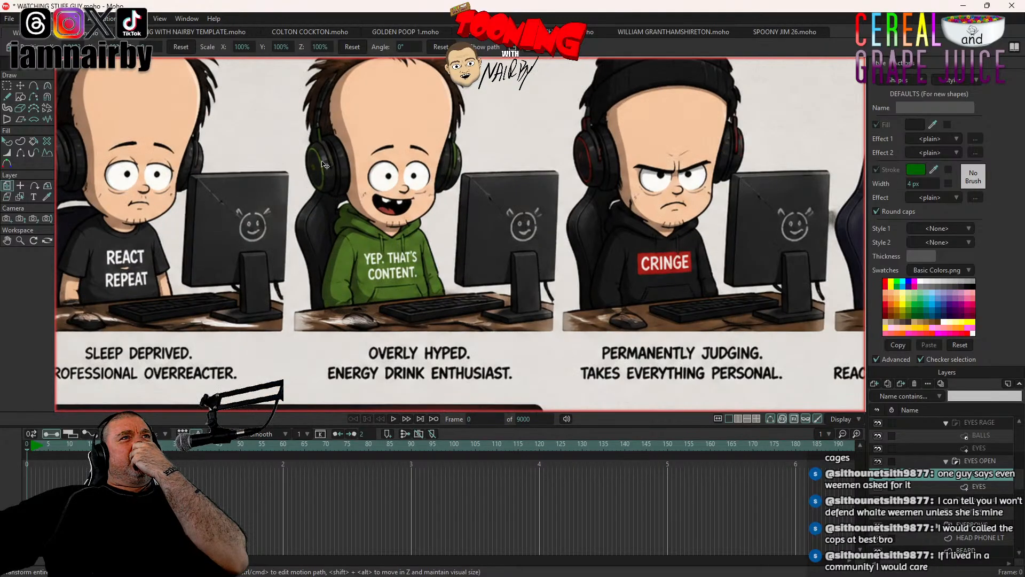
{"action": "scroll", "coordinate": [337, 88], "scroll_direction": "down", "scroll_amount": 3}
{"action": "scroll", "coordinate": [417, 209], "scroll_direction": "up", "scroll_amount": 3}
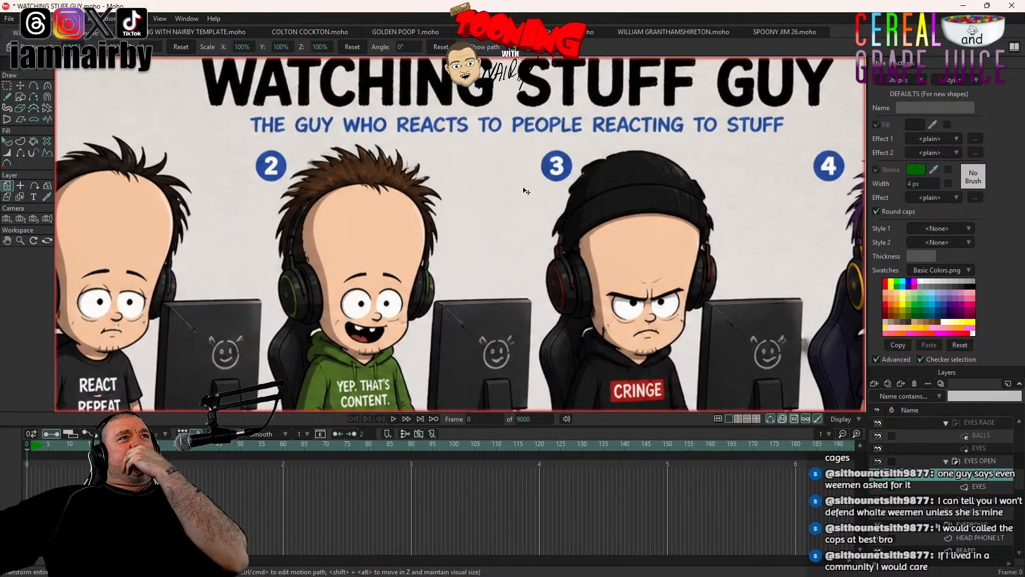
{"action": "left_click_drag", "start_coordinate": [340, 226], "coordinate": [87, 216]}
{"action": "left_click_drag", "start_coordinate": [662, 217], "coordinate": [110, 208]}
{"action": "left_click_drag", "start_coordinate": [475, 221], "coordinate": [159, 227]}
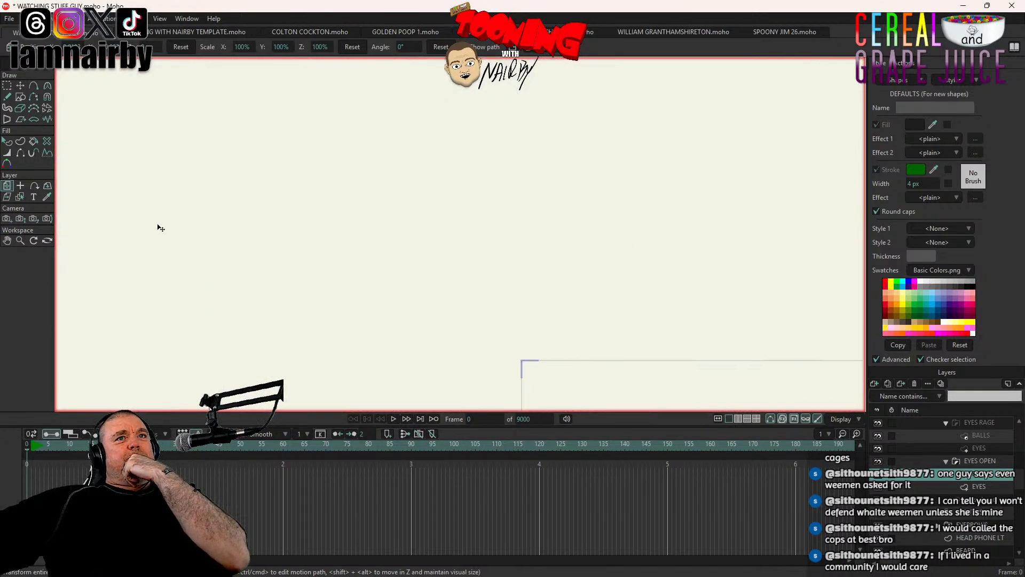
{"action": "key", "text": "ctrl+r"}
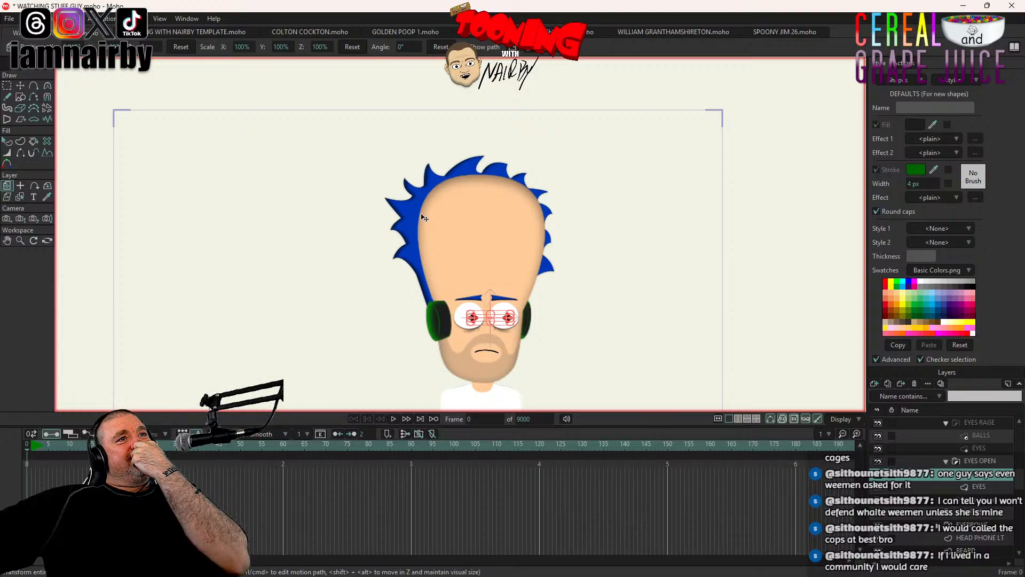
Step: Center the HEAD PHONE LT layer's points on the layer origin by setting their X and Y position to 0
{"action": "left_click", "coordinate": [985, 537]}
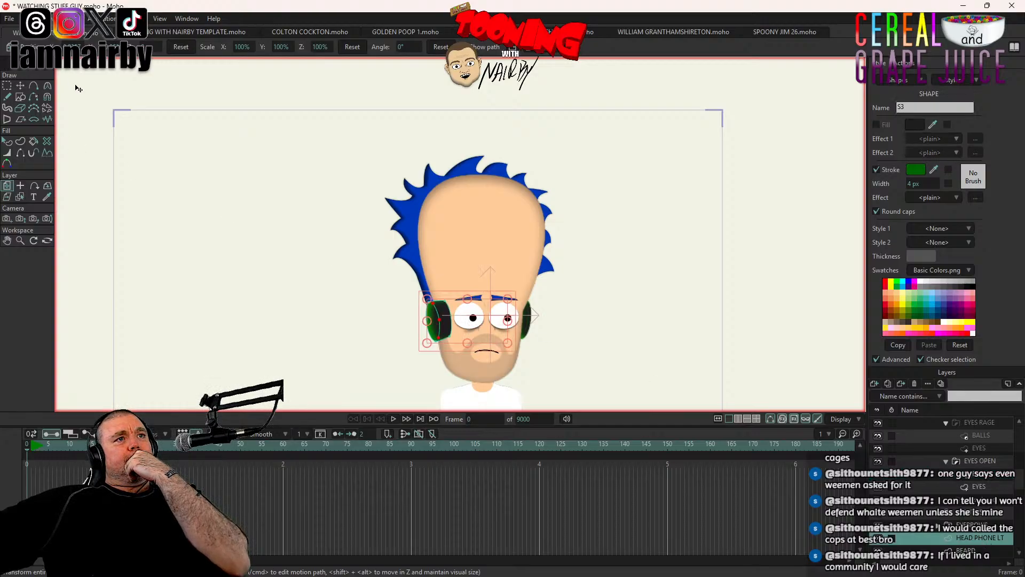
{"action": "left_click", "coordinate": [18, 87]}
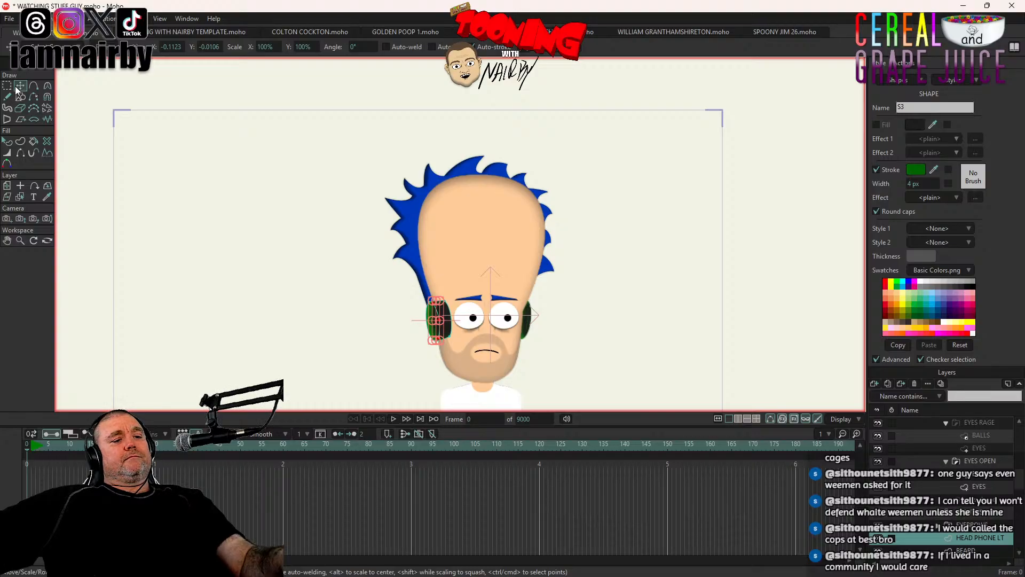
{"action": "left_click", "coordinate": [170, 47]}
{"action": "type", "text": "0"}
{"action": "key", "text": "Tab"}
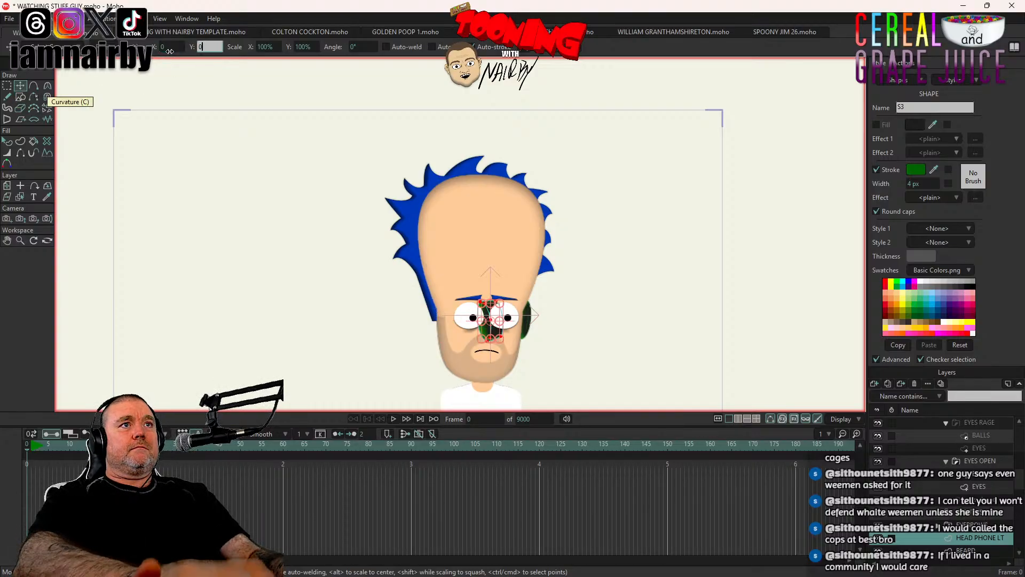
{"action": "type", "text": "0"}
{"action": "key", "text": "Return"}
{"action": "left_click", "coordinate": [7, 185]}
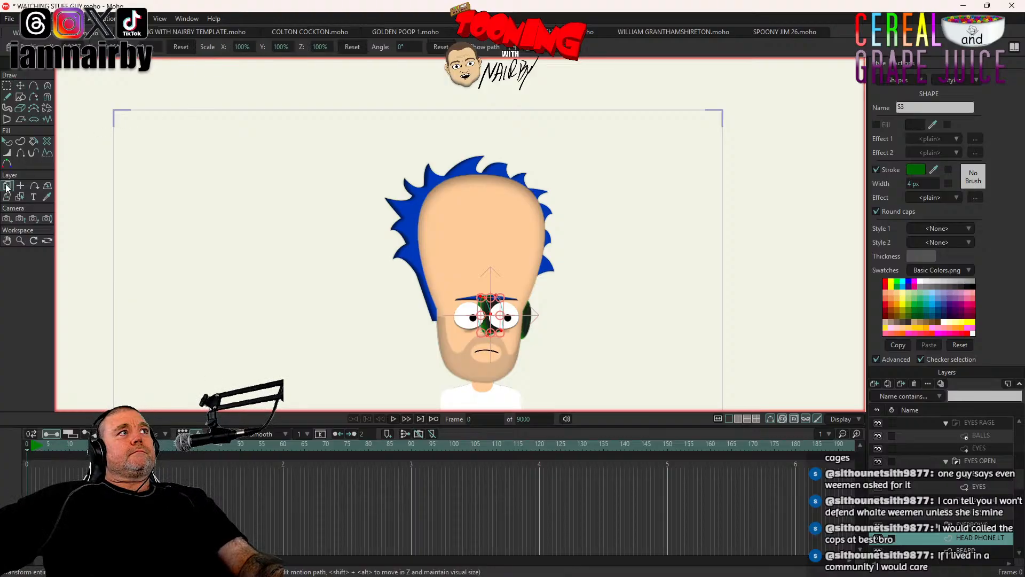
Step: Move the HEAD PHONE LT layer from the face onto the ear at the viewer's left and render the character to check it
{"action": "left_click_drag", "start_coordinate": [408, 290], "coordinate": [348, 295]}
{"action": "key", "text": "ctrl+r"}
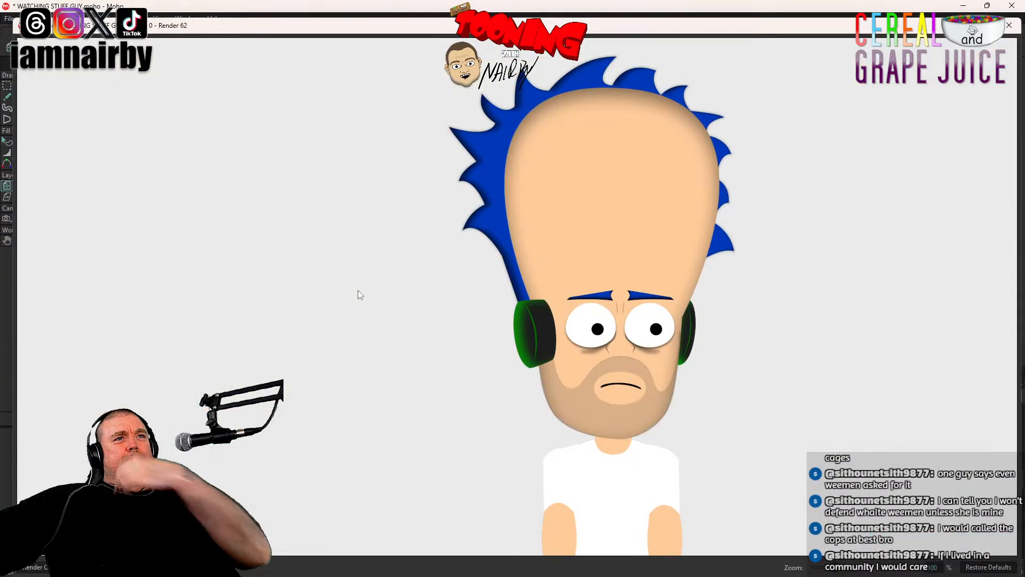
{"action": "left_click", "coordinate": [1016, 28]}
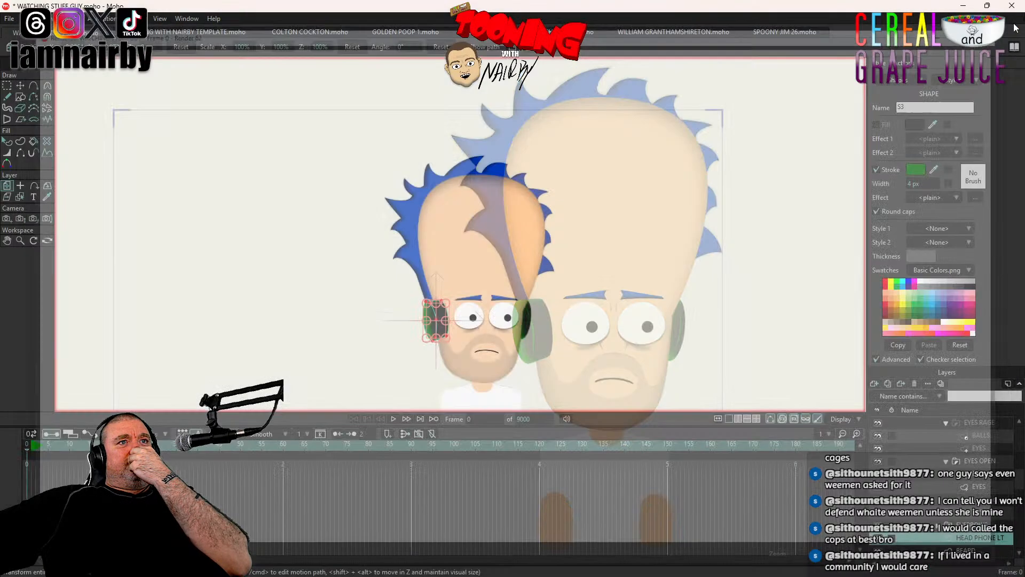
Step: Draw a small upright rectangle in the empty area beside the hair and thin its outline down to nothing with Line Width
{"action": "left_click", "coordinate": [20, 97]}
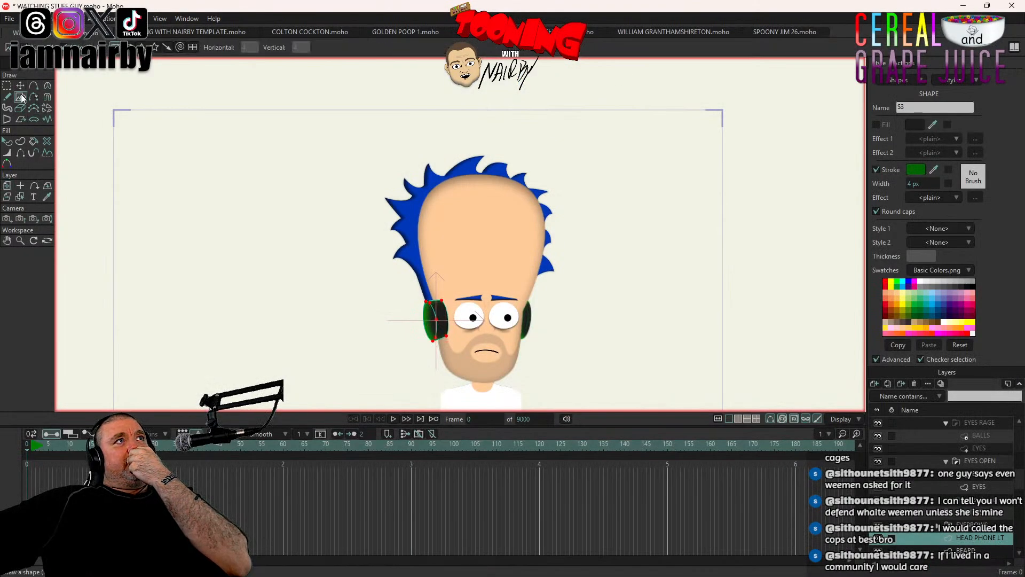
{"action": "left_click_drag", "start_coordinate": [338, 252], "coordinate": [321, 275]}
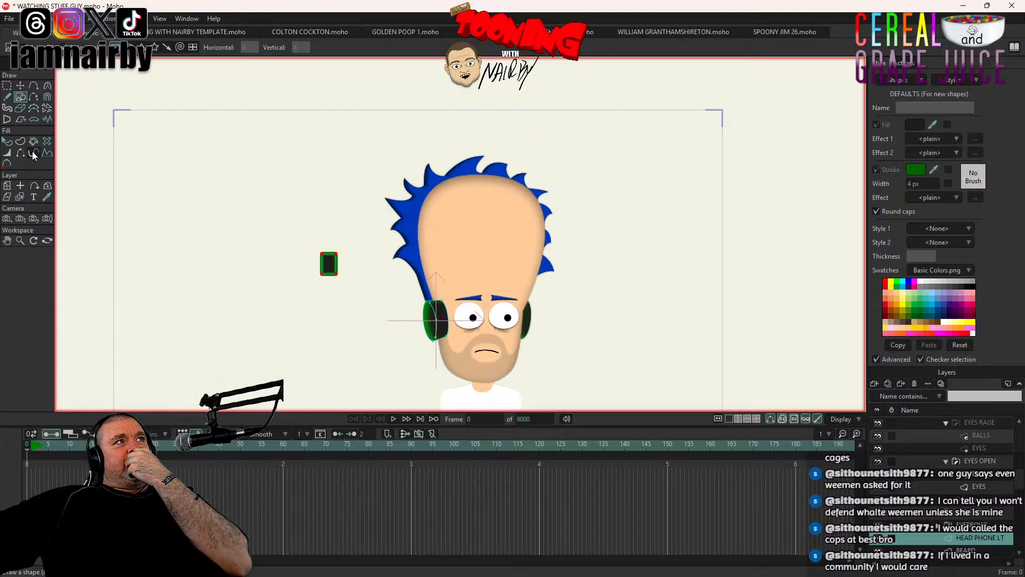
{"action": "left_click", "coordinate": [7, 154]}
{"action": "scroll", "coordinate": [296, 267], "scroll_direction": "up", "scroll_amount": 4}
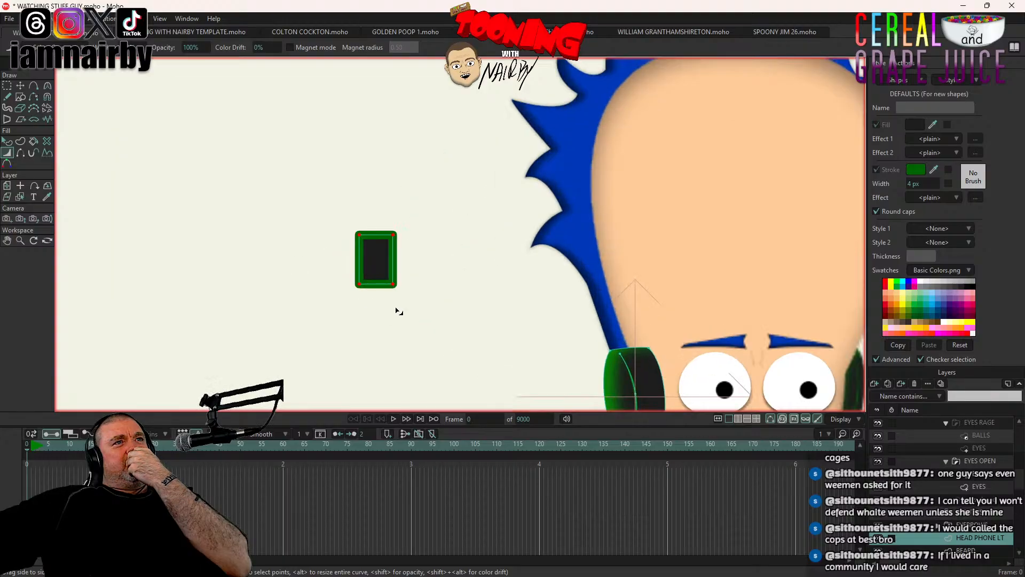
{"action": "left_click_drag", "start_coordinate": [396, 309], "coordinate": [374, 311]}
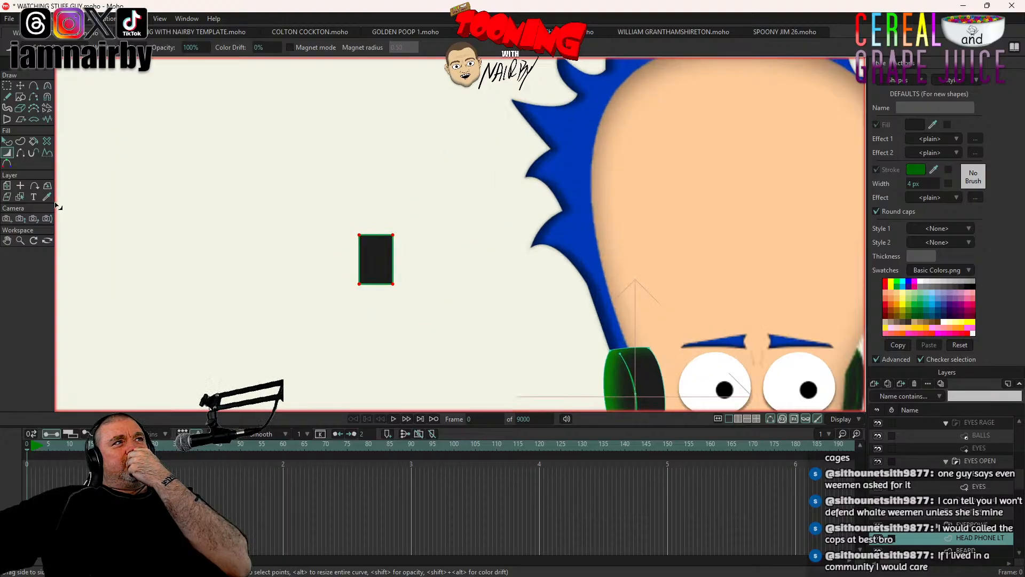
Step: Copy the earcup's green shaded fill onto the small rectangle with the Eyedropper and undo the last change's selection by deselecting everything
{"action": "left_click", "coordinate": [377, 265]}
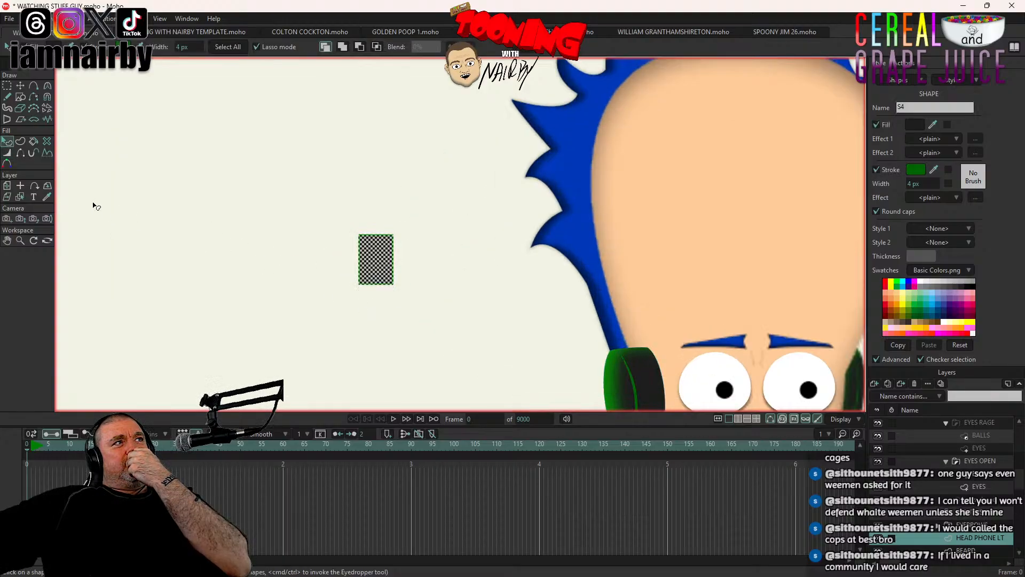
{"action": "left_click", "coordinate": [44, 198]}
{"action": "left_click", "coordinate": [654, 388]}
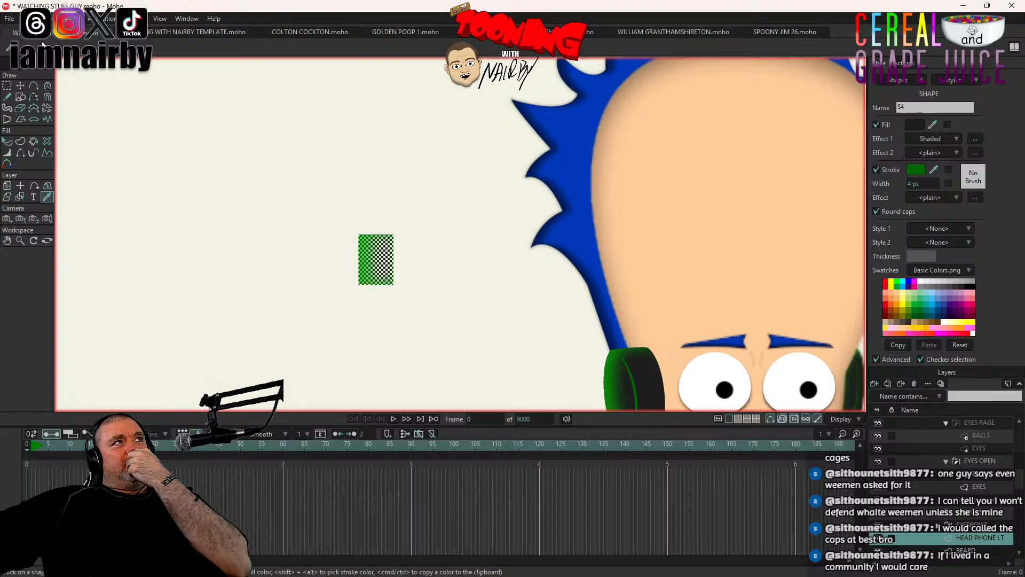
{"action": "left_click", "coordinate": [28, 18]}
{"action": "left_click", "coordinate": [100, 185]}
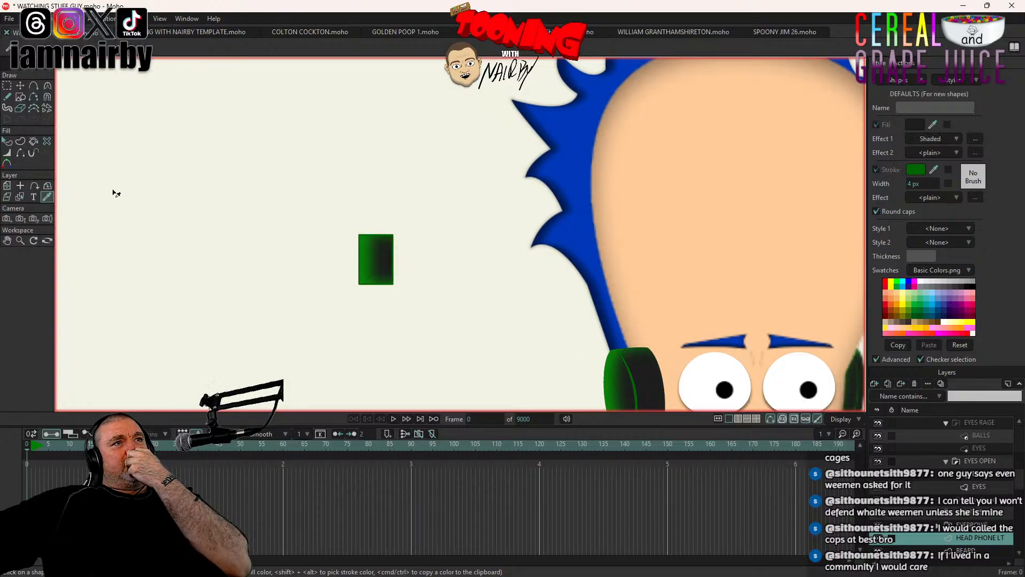
Step: Reduce the rectangle's Shaded effect to an offset of 2 px and lower its blur
{"action": "left_click", "coordinate": [7, 141]}
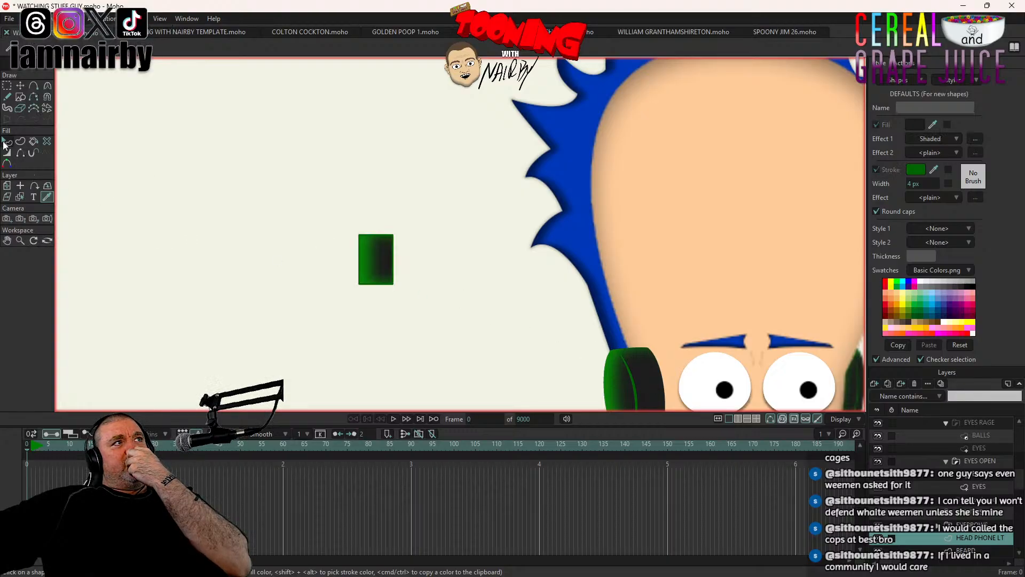
{"action": "left_click", "coordinate": [387, 263]}
{"action": "left_click", "coordinate": [974, 139]}
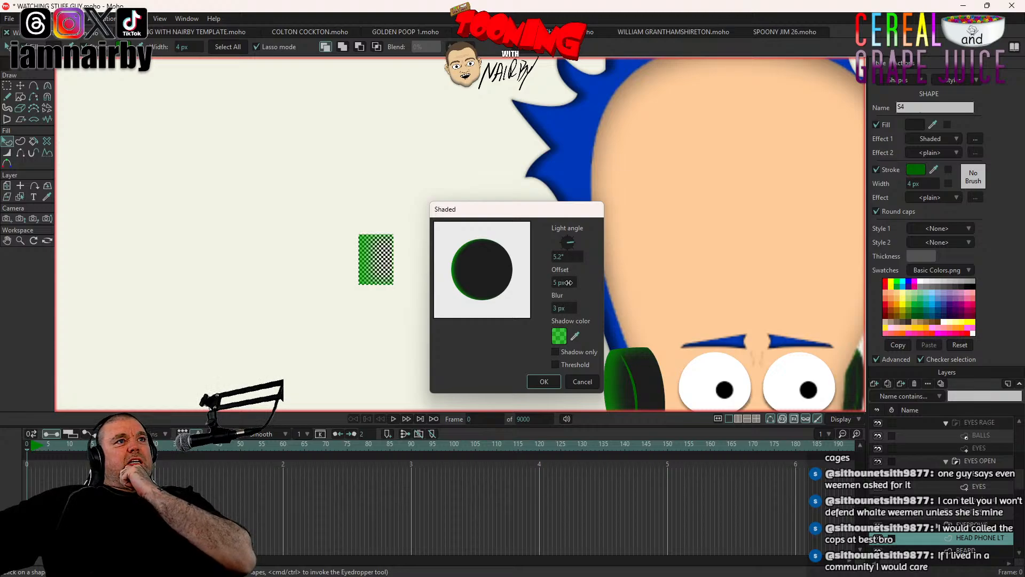
{"action": "mouse_move", "coordinate": [569, 282]}
{"action": "left_mouse_down"}
{"action": "mouse_move", "coordinate": [553, 283]}
{"action": "mouse_move", "coordinate": [556, 309]}
{"action": "left_mouse_up"}
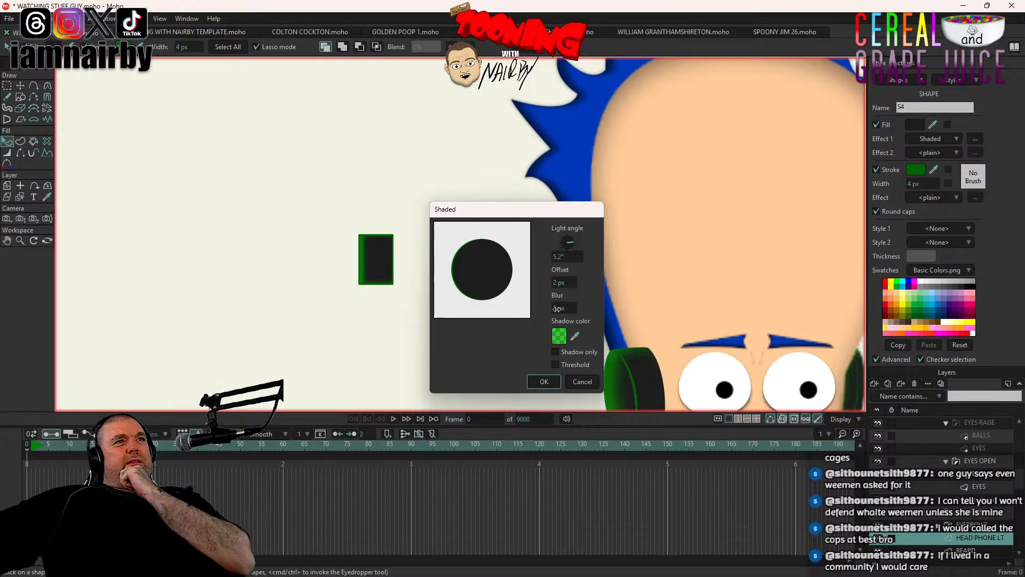
{"action": "left_click", "coordinate": [543, 381]}
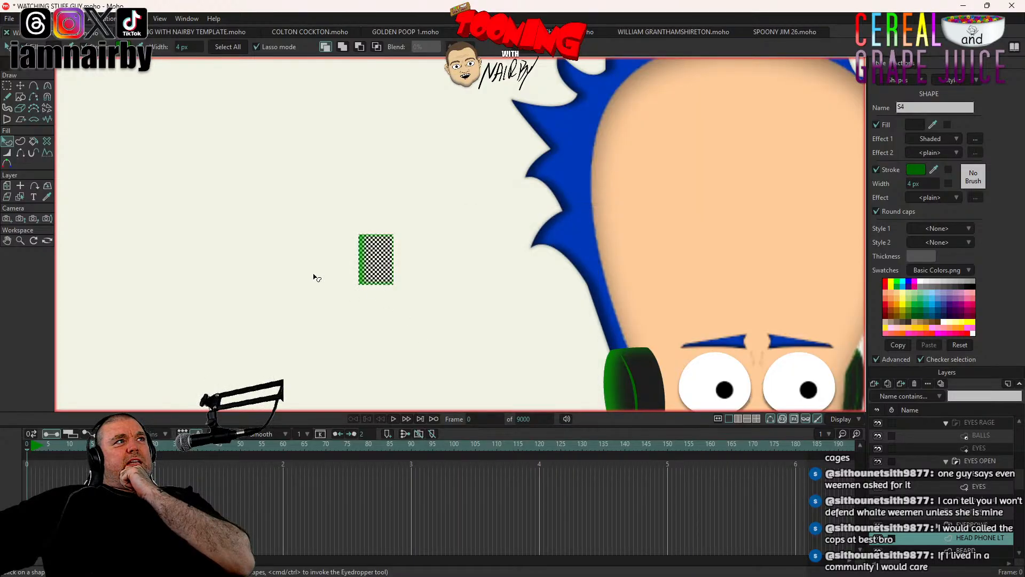
Step: Move the shaded rectangle against the earcup's outer edge and scale it down to a small block with Transform Points
{"action": "left_click", "coordinate": [20, 153]}
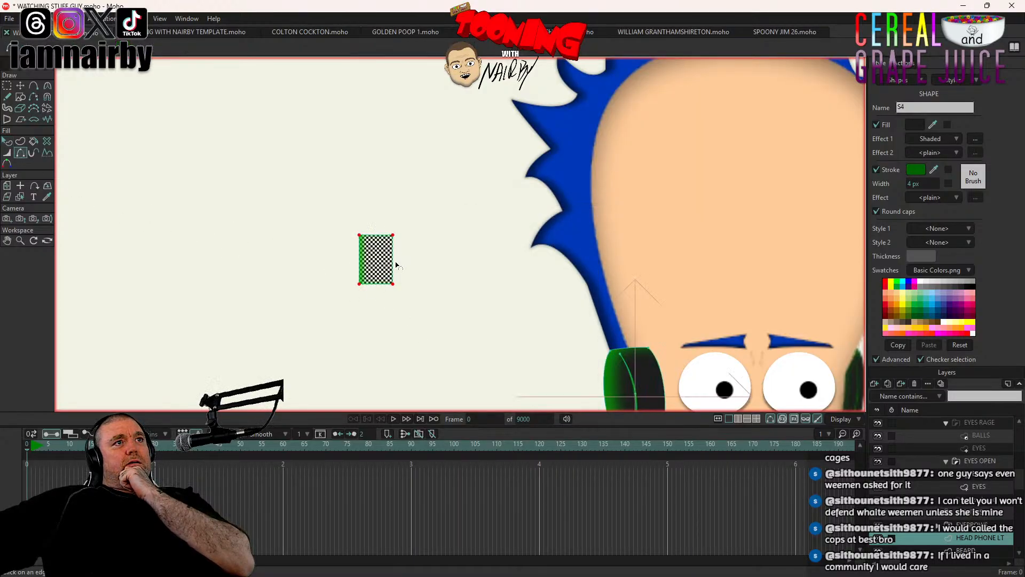
{"action": "left_click", "coordinate": [26, 18]}
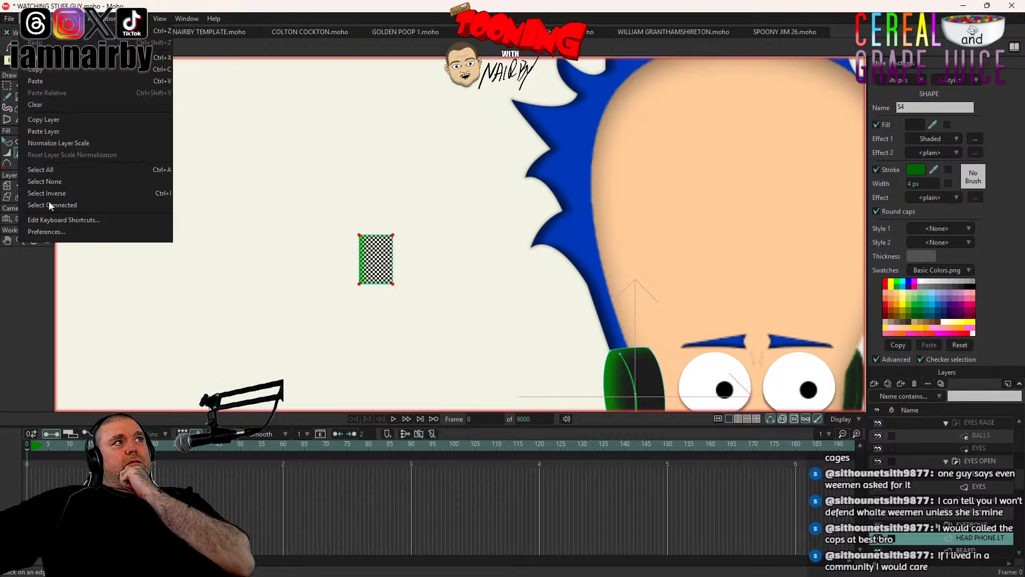
{"action": "left_click", "coordinate": [42, 181]}
{"action": "left_click", "coordinate": [19, 88]}
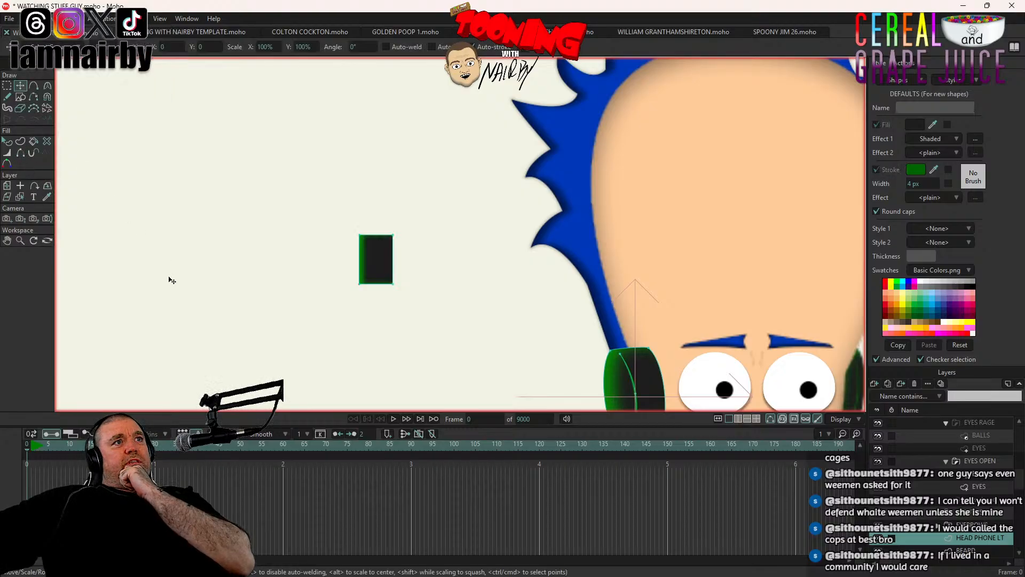
{"action": "left_click", "coordinate": [369, 256]}
{"action": "left_click_drag", "start_coordinate": [243, 329], "coordinate": [347, 304]}
{"action": "scroll", "coordinate": [354, 290], "scroll_direction": "up", "scroll_amount": 3}
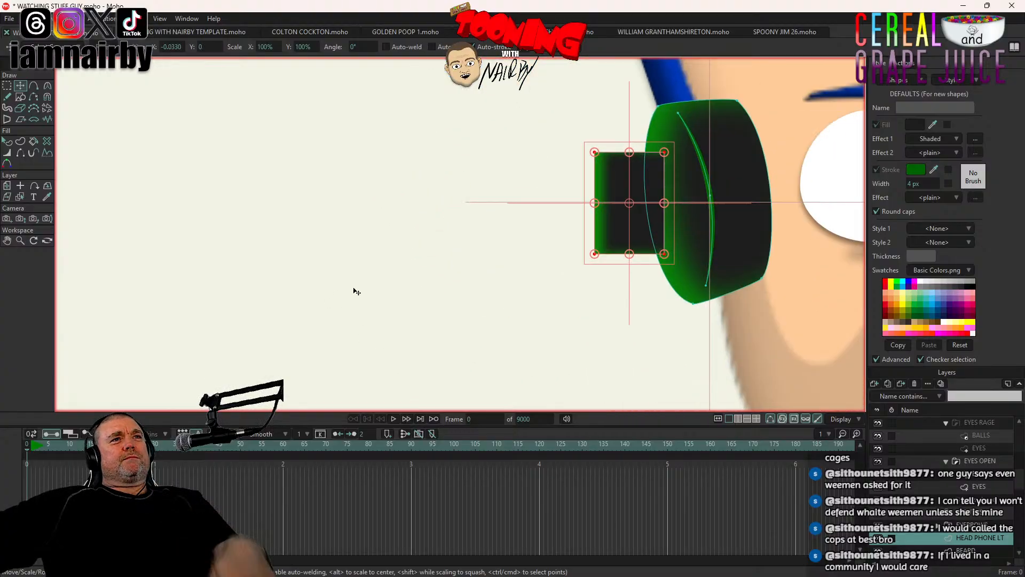
{"action": "left_click_drag", "start_coordinate": [389, 260], "coordinate": [282, 304]}
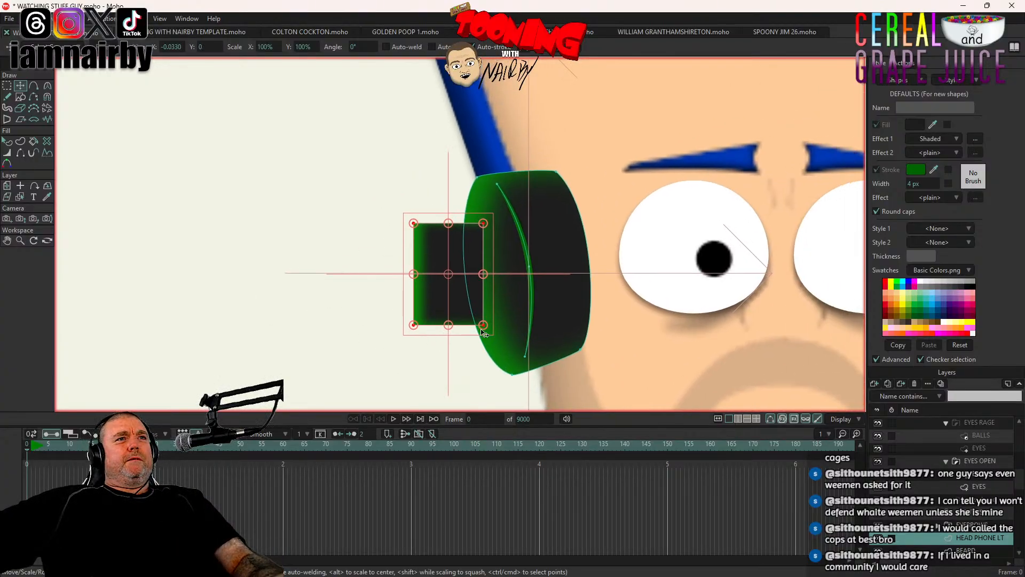
{"action": "left_click_drag", "start_coordinate": [481, 326], "coordinate": [380, 329]}
Step: Send the small block's shape behind the earcup and clear the selection
{"action": "left_click", "coordinate": [19, 142]}
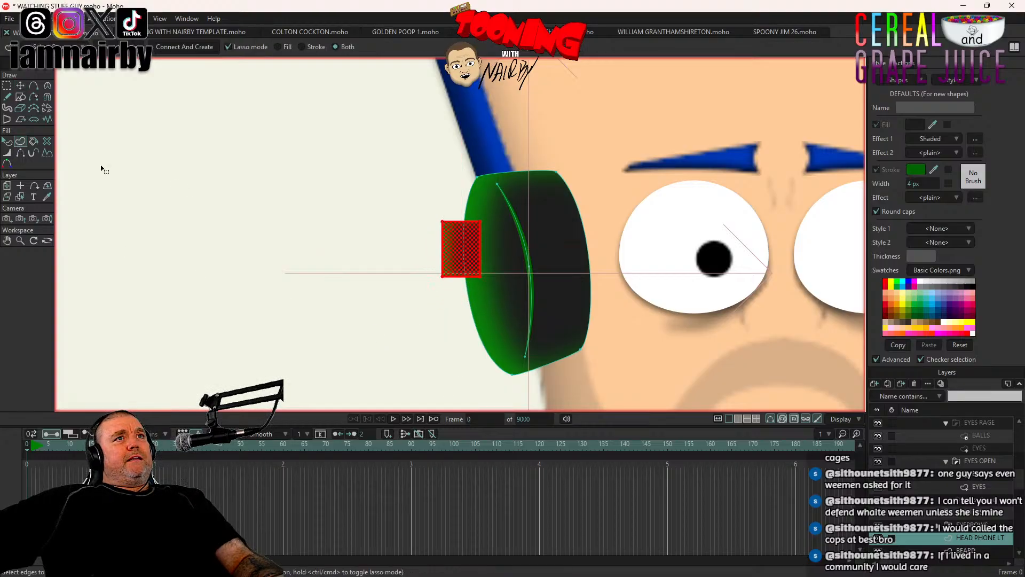
{"action": "left_click", "coordinate": [10, 143]}
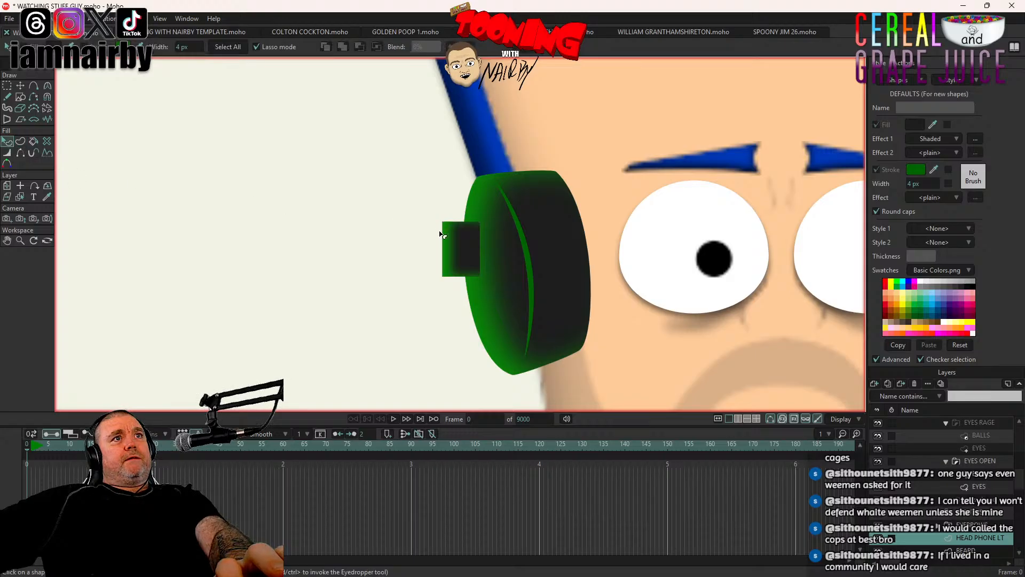
{"action": "left_click", "coordinate": [466, 254]}
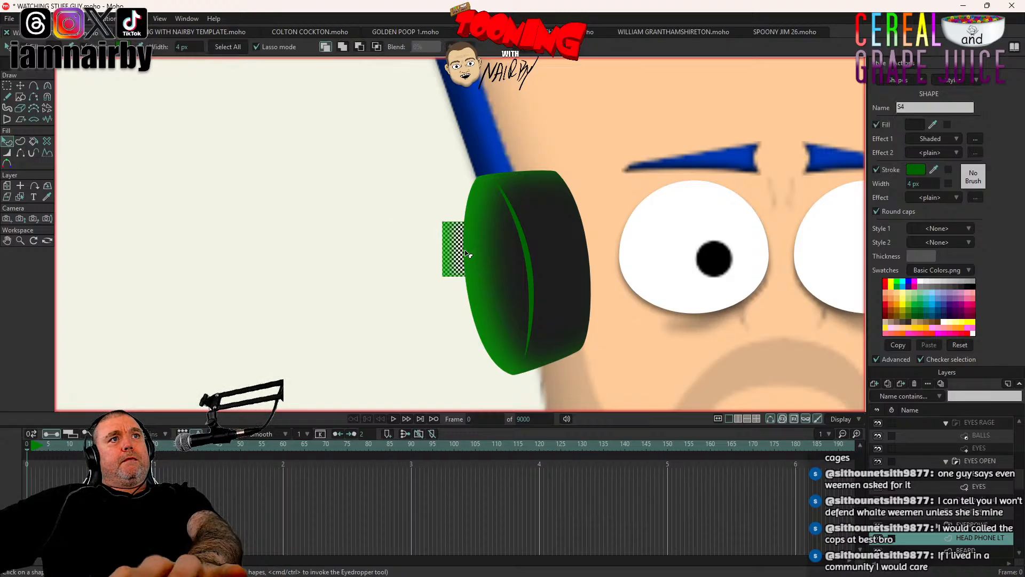
{"action": "left_click", "coordinate": [26, 19]}
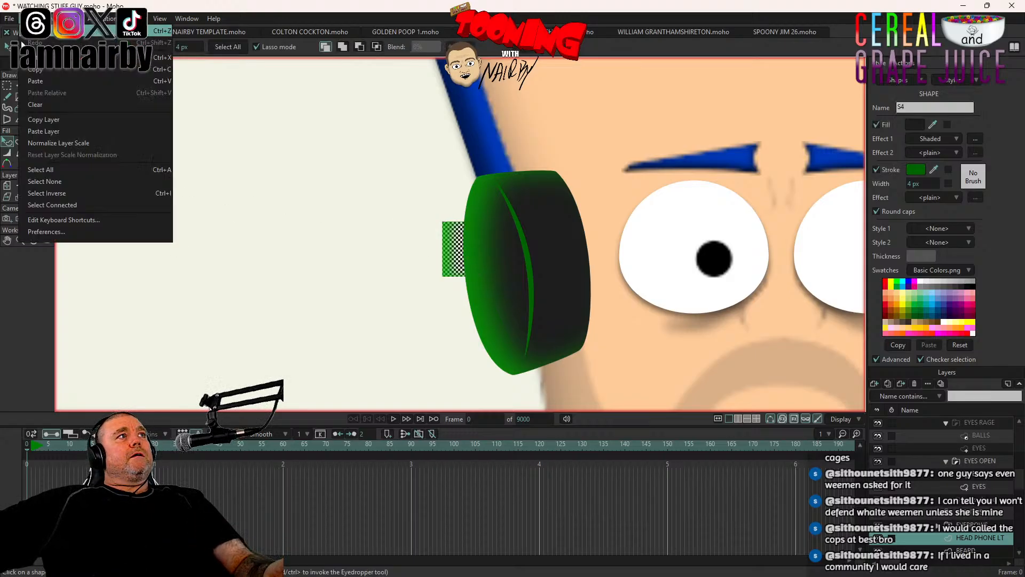
{"action": "left_click", "coordinate": [51, 182]}
Step: Render the character to check the small block behind the earcup
{"action": "scroll", "coordinate": [251, 289], "scroll_direction": "down", "scroll_amount": 3}
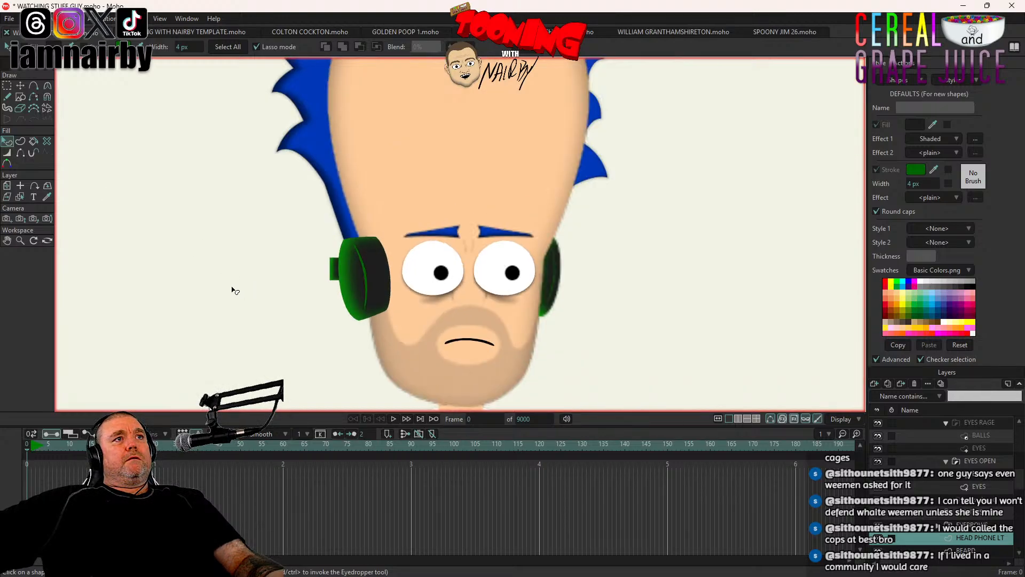
{"action": "key", "text": "ctrl+r"}
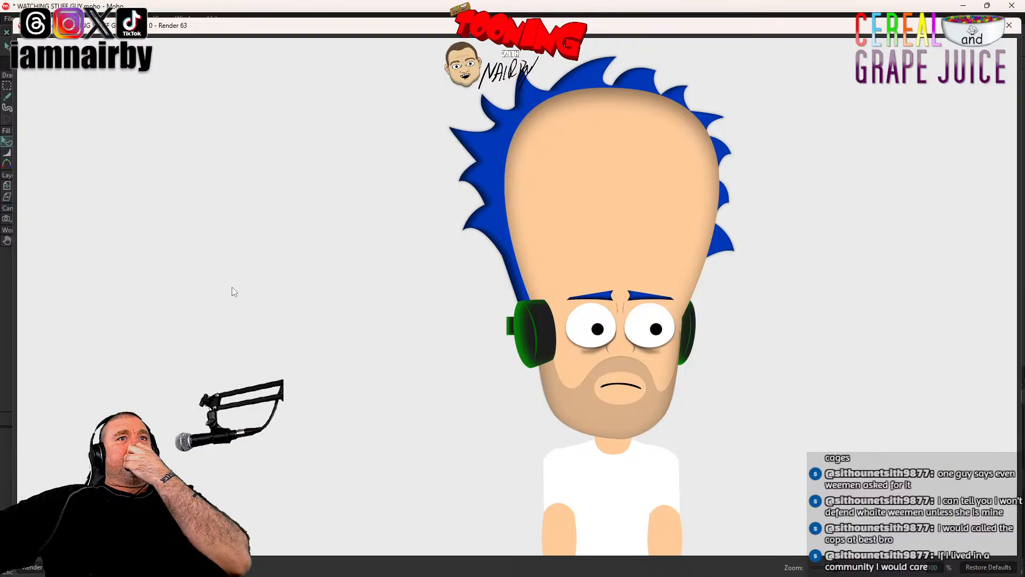
{"action": "left_click", "coordinate": [1012, 26]}
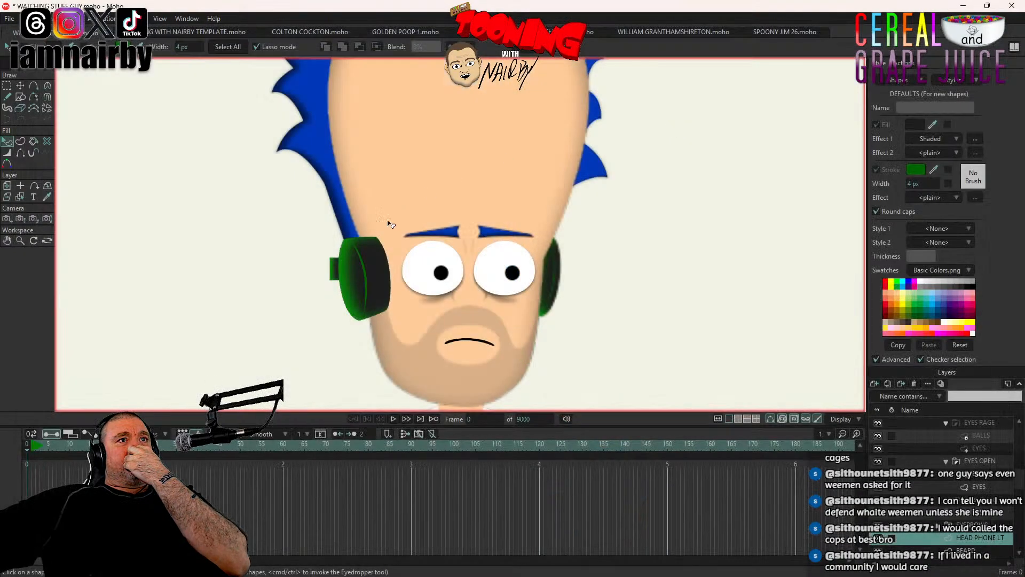
Step: Rotate the small block clockwise, raise it toward the earcup's upper outer edge, and render the character to check its placement
{"action": "left_click", "coordinate": [20, 86]}
{"action": "scroll", "coordinate": [248, 218], "scroll_direction": "up", "scroll_amount": 2}
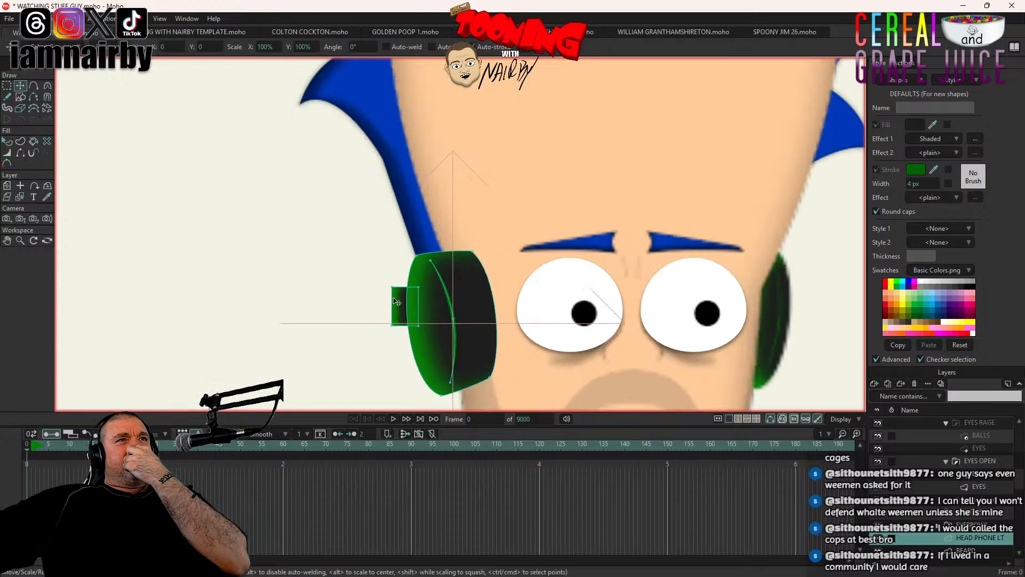
{"action": "double_click", "coordinate": [395, 308]}
{"action": "scroll", "coordinate": [391, 308], "scroll_direction": "up", "scroll_amount": 2}
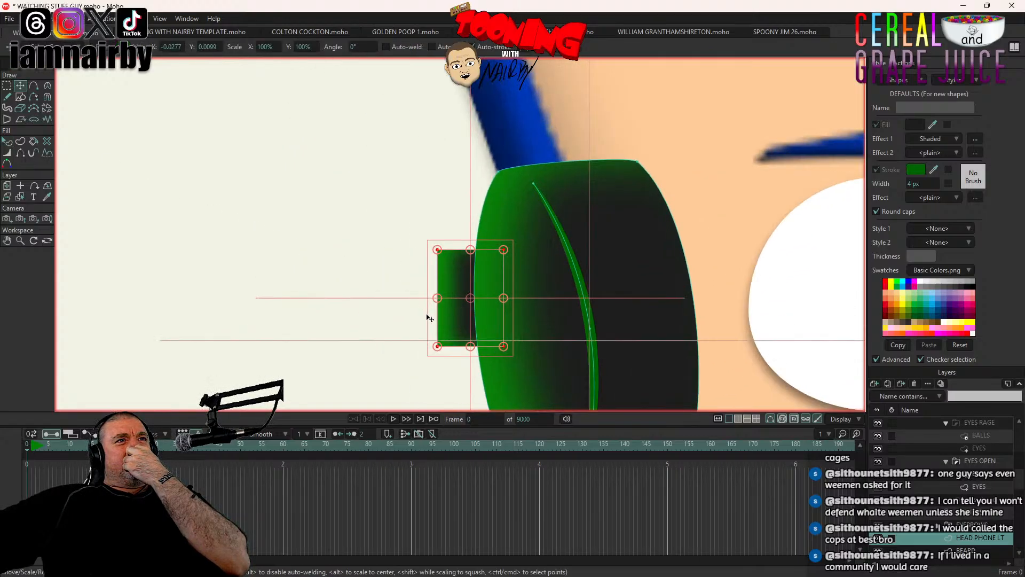
{"action": "left_click_drag", "start_coordinate": [427, 315], "coordinate": [392, 254]}
{"action": "key", "text": "ctrl+r"}
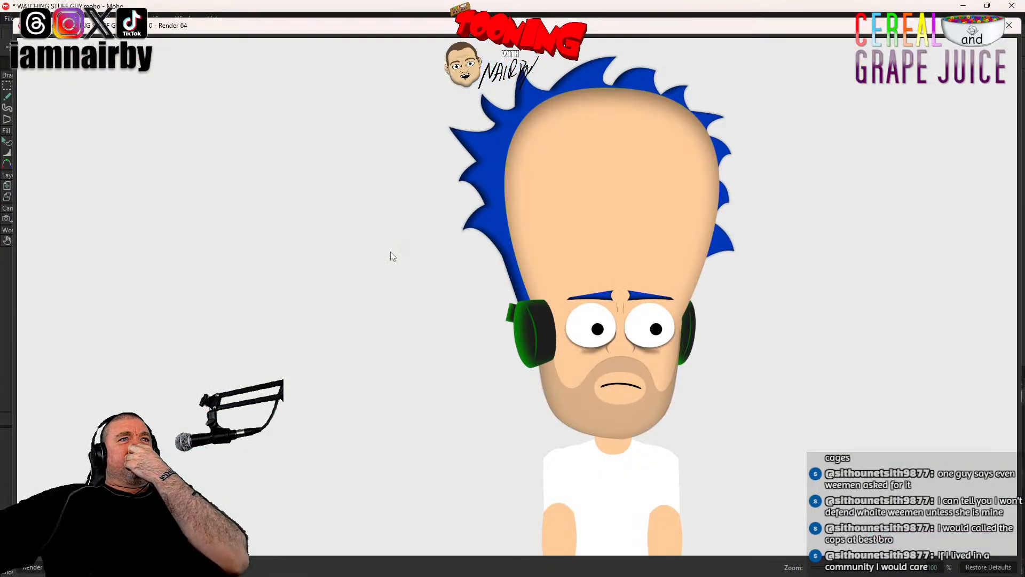
{"action": "left_click", "coordinate": [1009, 25]}
Step: Bend the block's upper edge inward and its lower edge outward by adjusting the curvature handles of the two outer corners
{"action": "left_click", "coordinate": [47, 86]}
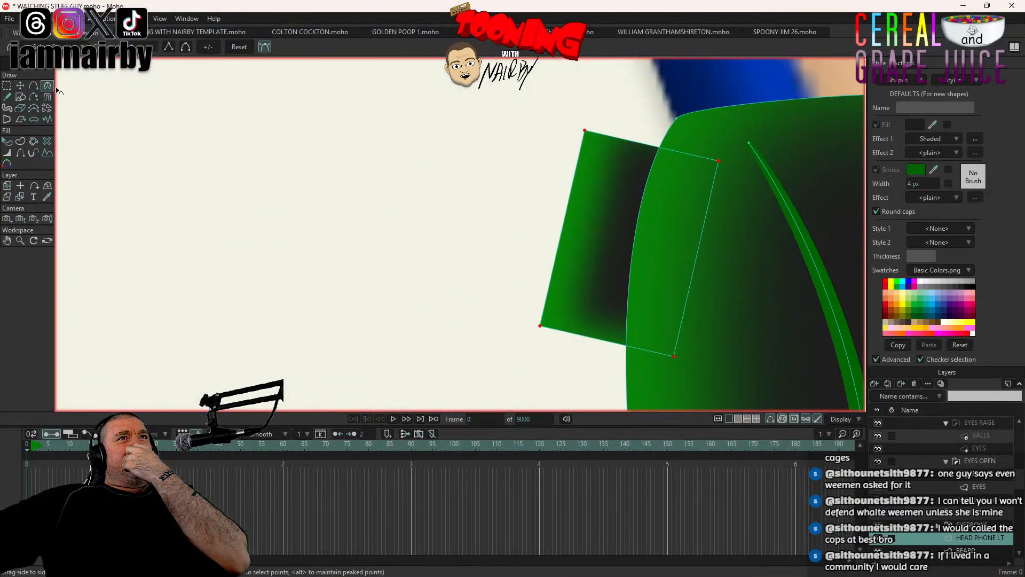
{"action": "left_click", "coordinate": [25, 18]}
{"action": "left_click_drag", "start_coordinate": [577, 180], "coordinate": [353, 185]}
{"action": "left_click", "coordinate": [26, 18]}
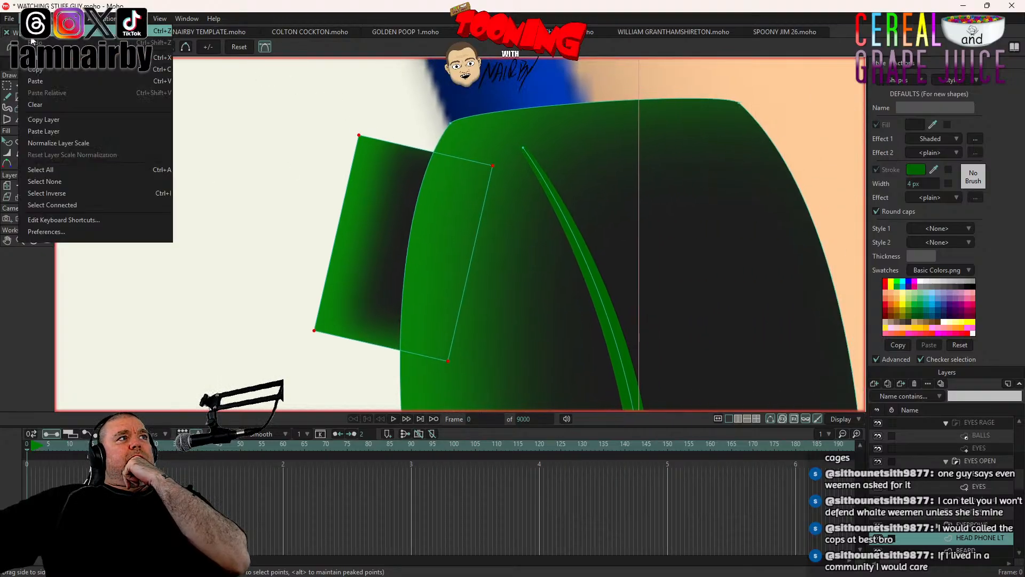
{"action": "left_click", "coordinate": [63, 182]}
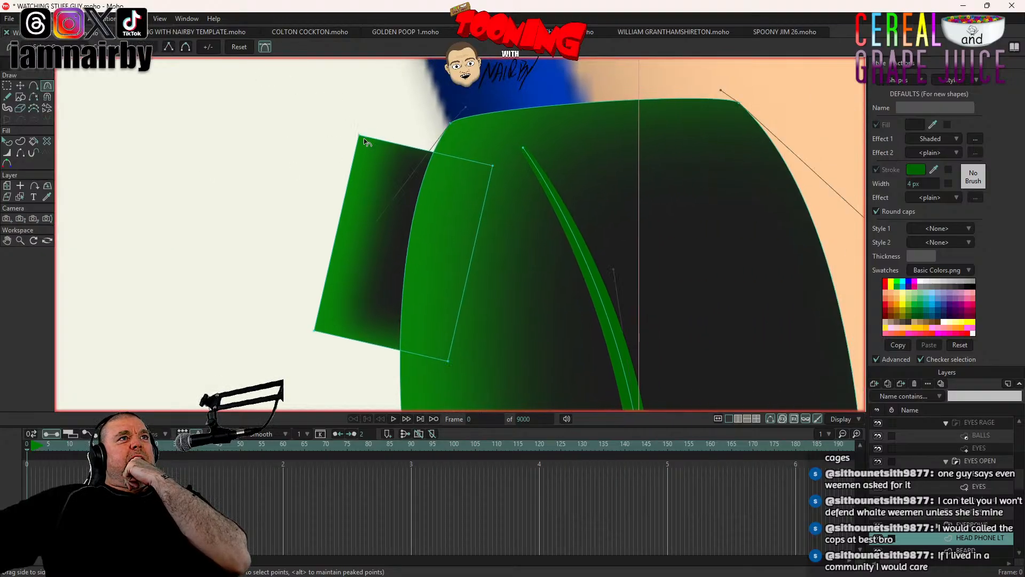
{"action": "left_click_drag", "start_coordinate": [360, 137], "coordinate": [468, 213]}
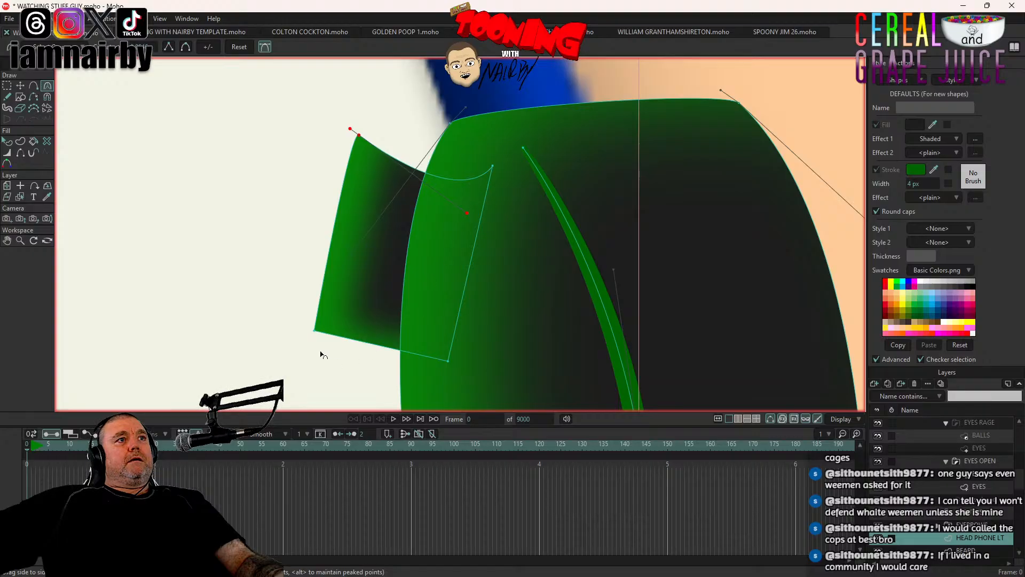
{"action": "left_click_drag", "start_coordinate": [316, 331], "coordinate": [381, 398]}
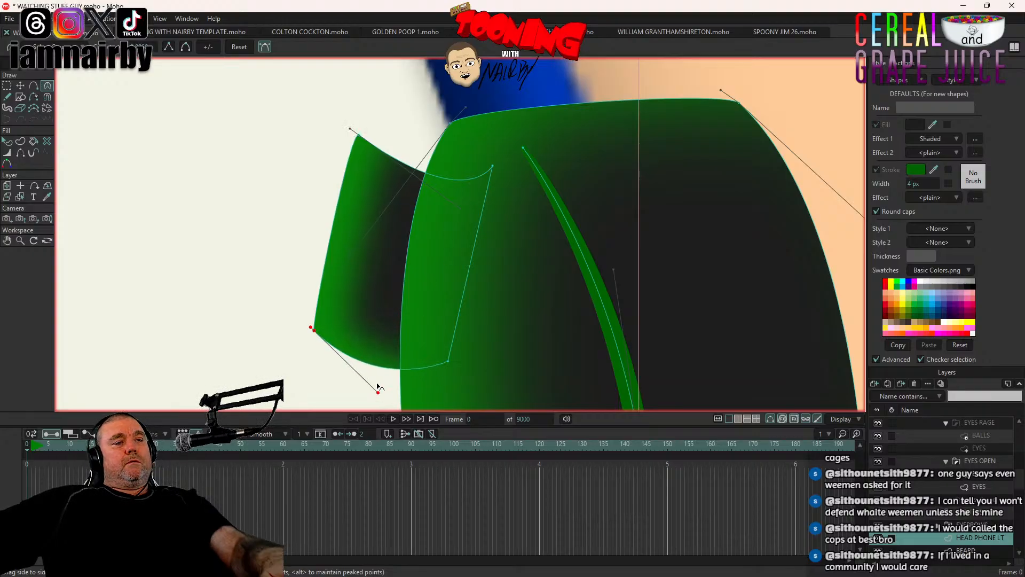
Step: Raise the whole small block along the earcup's upper outer edge and render the character to check its placement
{"action": "key", "text": "ctrl+r"}
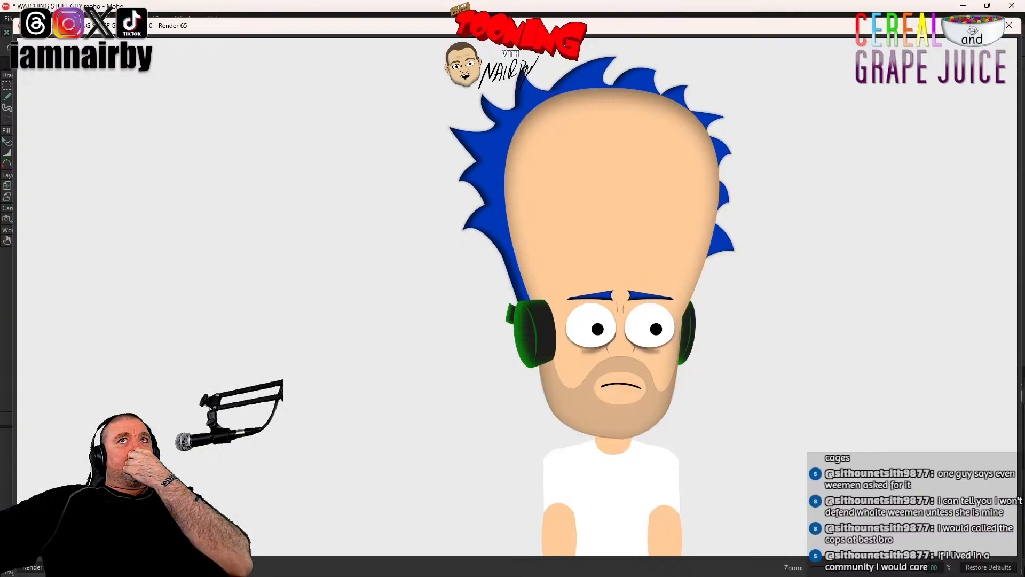
{"action": "left_click", "coordinate": [1012, 27]}
{"action": "left_click", "coordinate": [21, 86]}
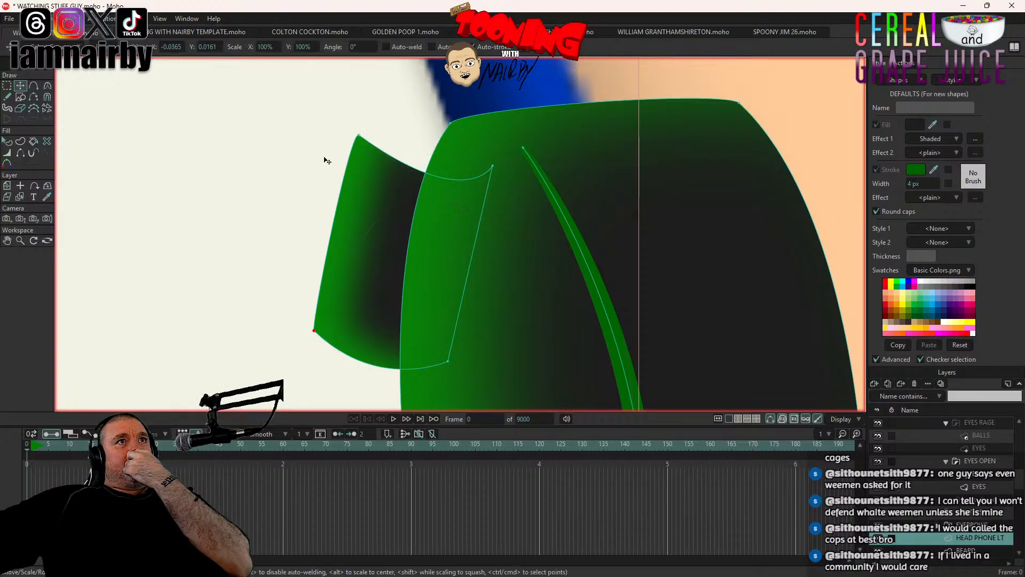
{"action": "left_click", "coordinate": [401, 162]}
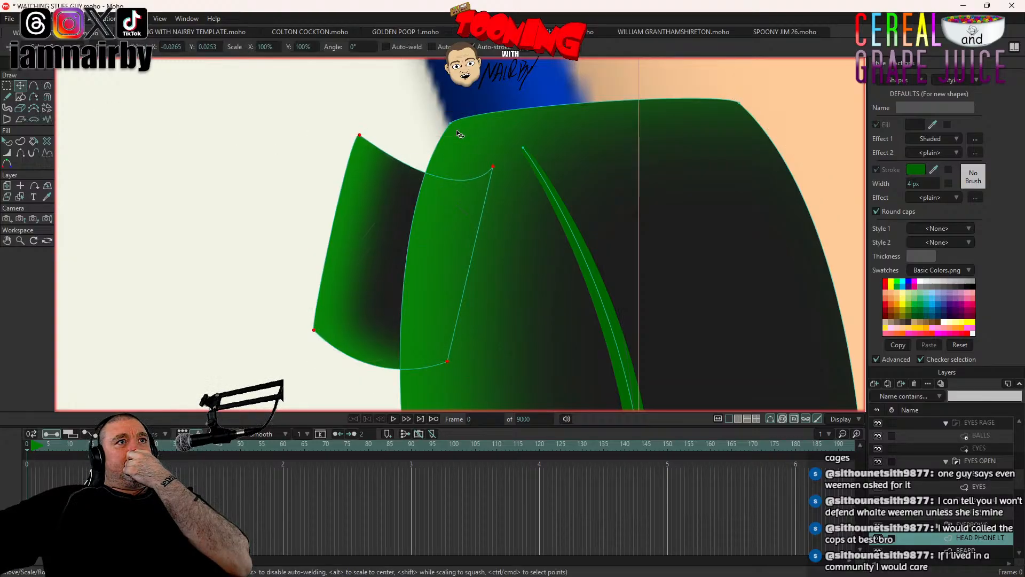
{"action": "left_click_drag", "start_coordinate": [239, 206], "coordinate": [251, 161]}
{"action": "key", "text": "ctrl+r"}
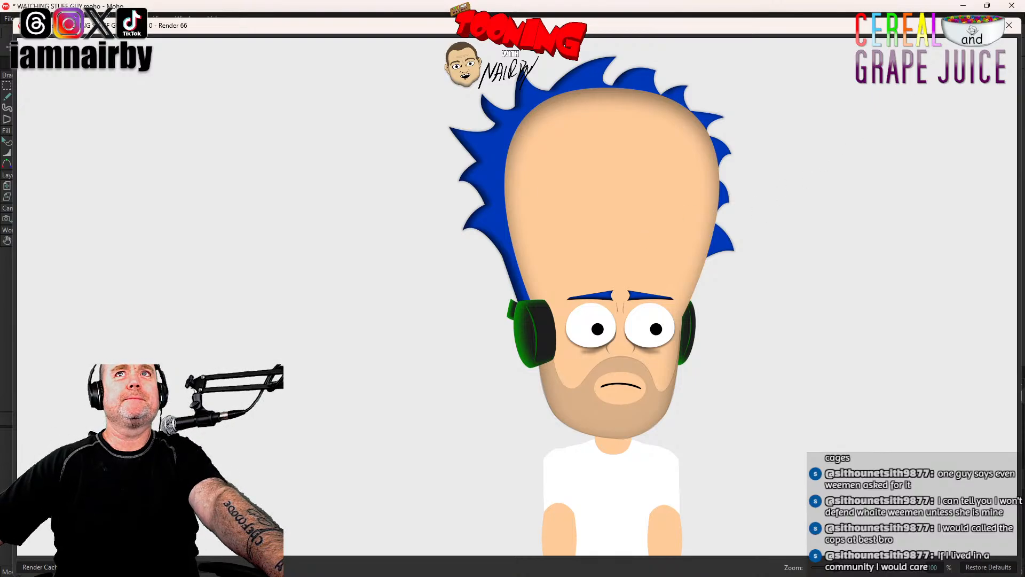
{"action": "left_click", "coordinate": [1010, 27]}
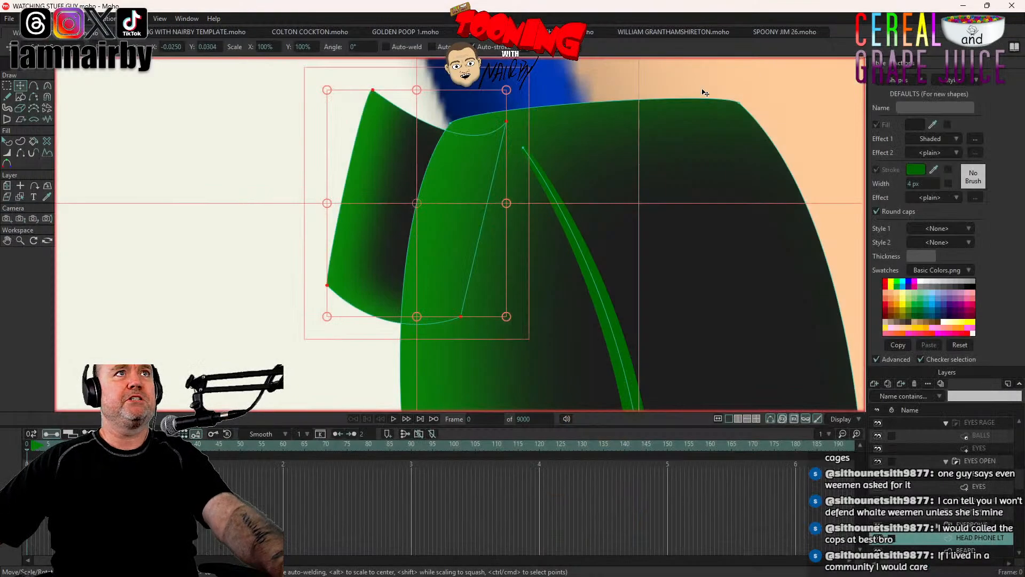
Step: Try a second Shaded effect with a light angle of 178.7° on the hair shape, return it to plain, and clear the selection
{"action": "scroll", "coordinate": [975, 468], "scroll_direction": "down", "scroll_amount": 1}
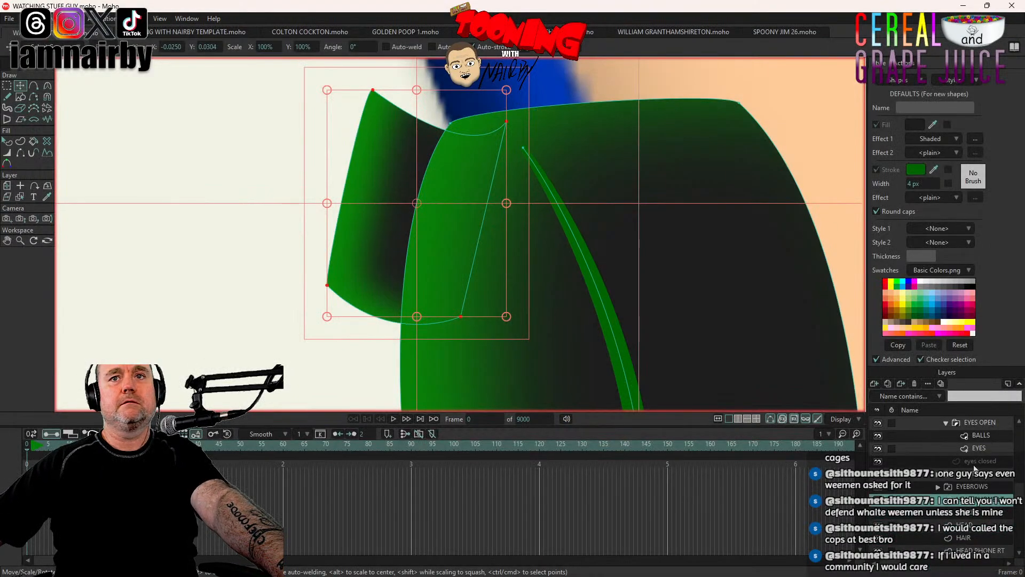
{"action": "left_click", "coordinate": [965, 538]}
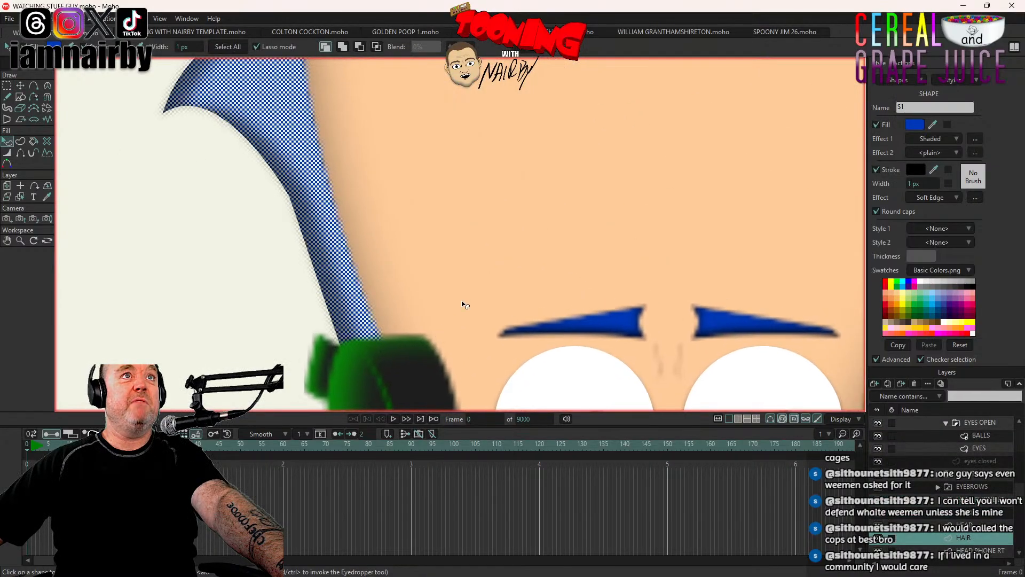
{"action": "scroll", "coordinate": [519, 151], "scroll_direction": "down", "scroll_amount": 5}
{"action": "left_click_drag", "start_coordinate": [518, 144], "coordinate": [452, 336]}
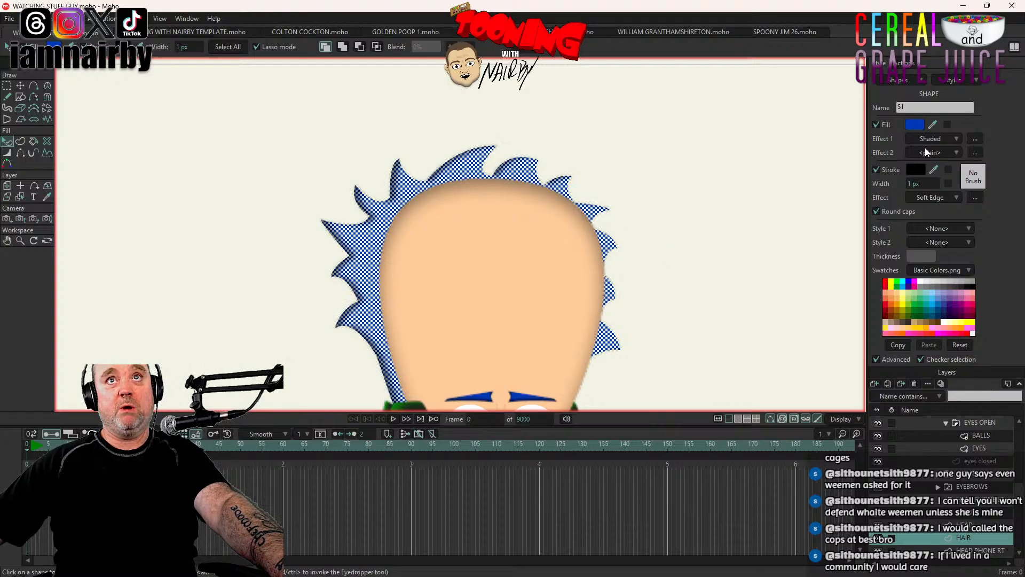
{"action": "left_click", "coordinate": [955, 154]}
{"action": "left_click", "coordinate": [969, 180]}
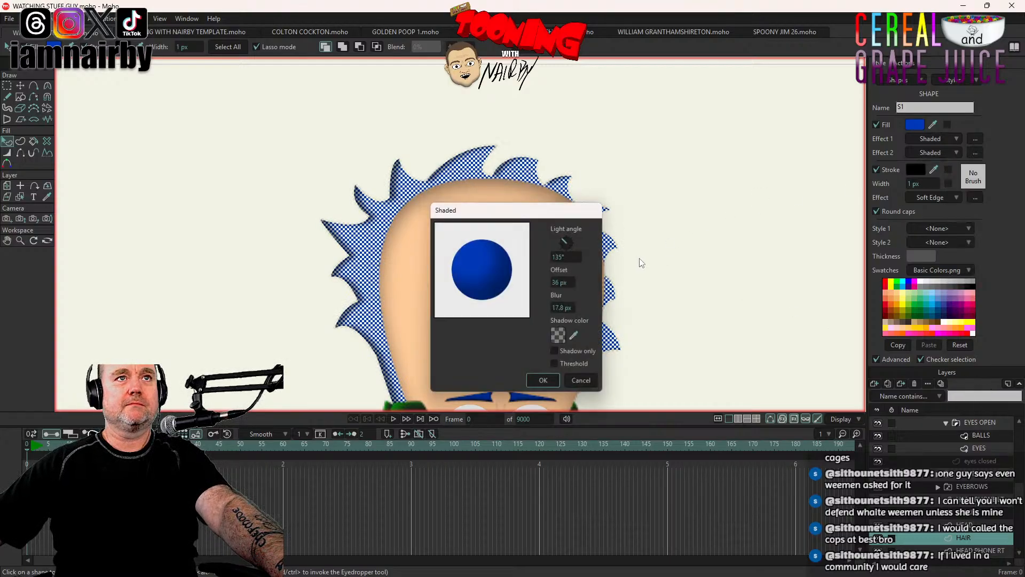
{"action": "mouse_move", "coordinate": [563, 214]}
{"action": "left_mouse_down"}
{"action": "mouse_move", "coordinate": [723, 168]}
{"action": "mouse_move", "coordinate": [718, 199]}
{"action": "left_mouse_up"}
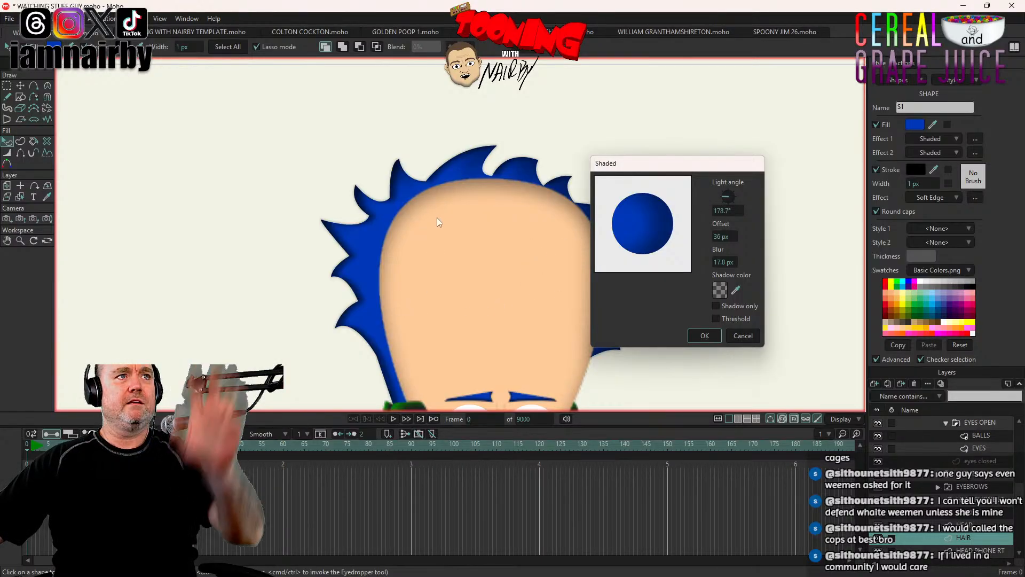
{"action": "left_click", "coordinate": [740, 335]}
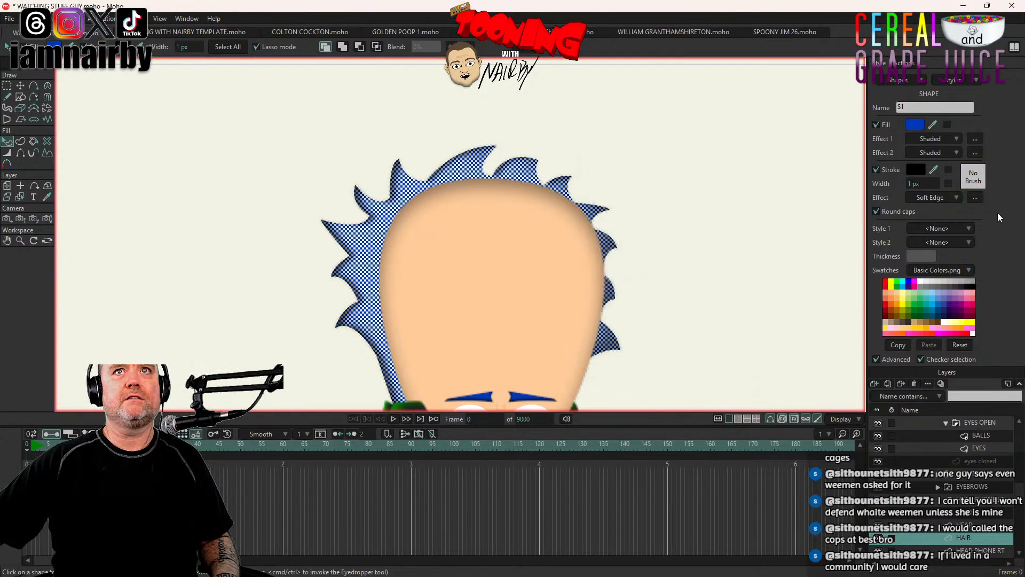
{"action": "left_click", "coordinate": [950, 152]}
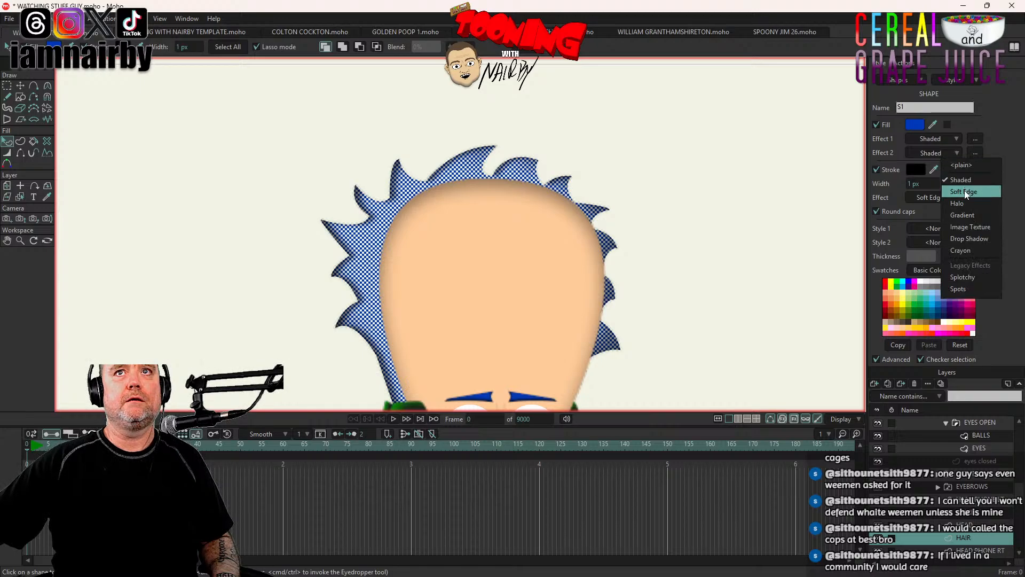
{"action": "left_click", "coordinate": [966, 168]}
{"action": "left_click", "coordinate": [26, 18]}
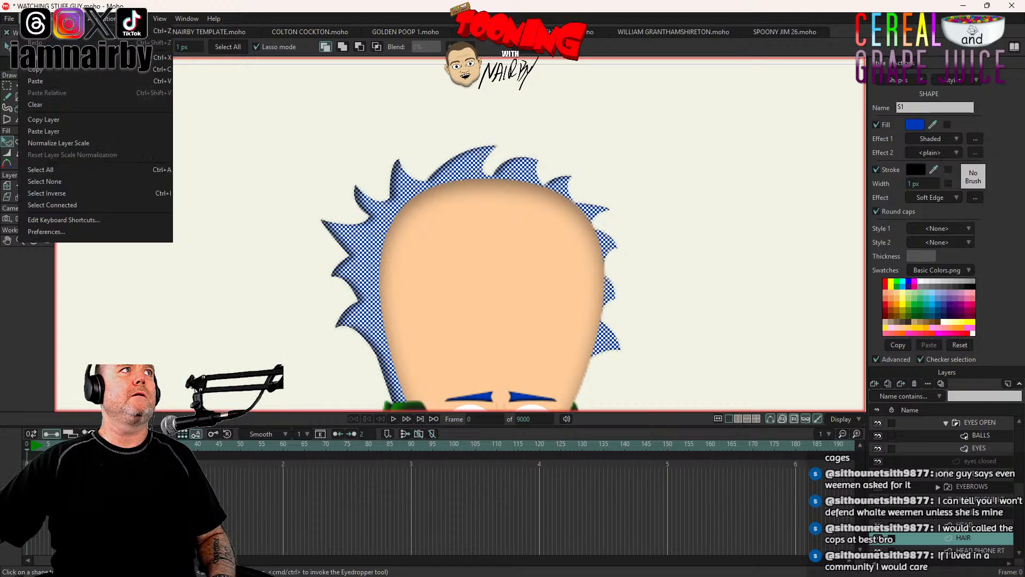
{"action": "left_click", "coordinate": [44, 181]}
Step: Select the head shape and set its Shaded effect to a light angle of 343.7° and an offset of 11 px
{"action": "scroll", "coordinate": [464, 241], "scroll_direction": "down", "scroll_amount": 5}
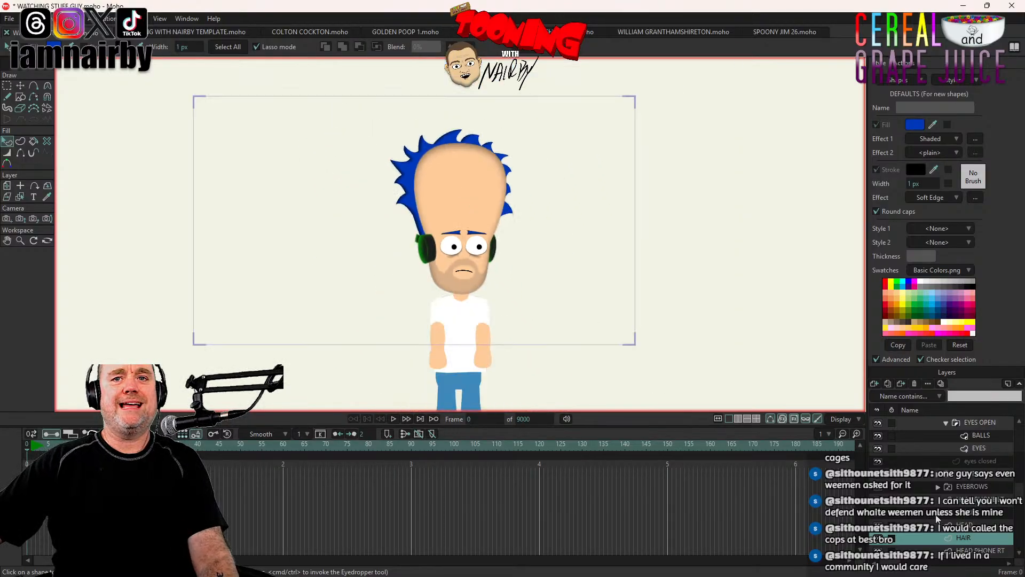
{"action": "left_click", "coordinate": [961, 526]}
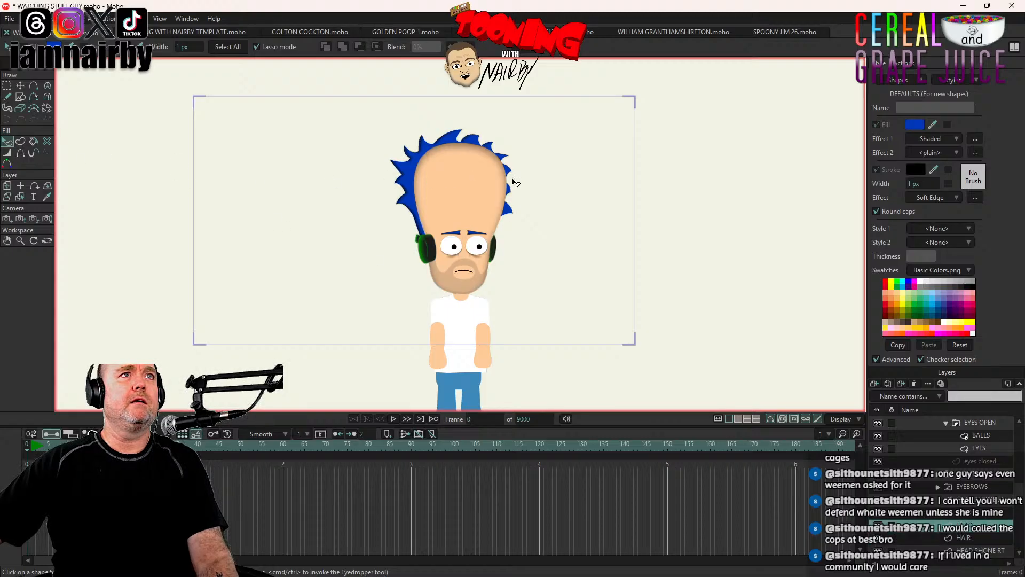
{"action": "left_click", "coordinate": [451, 172]}
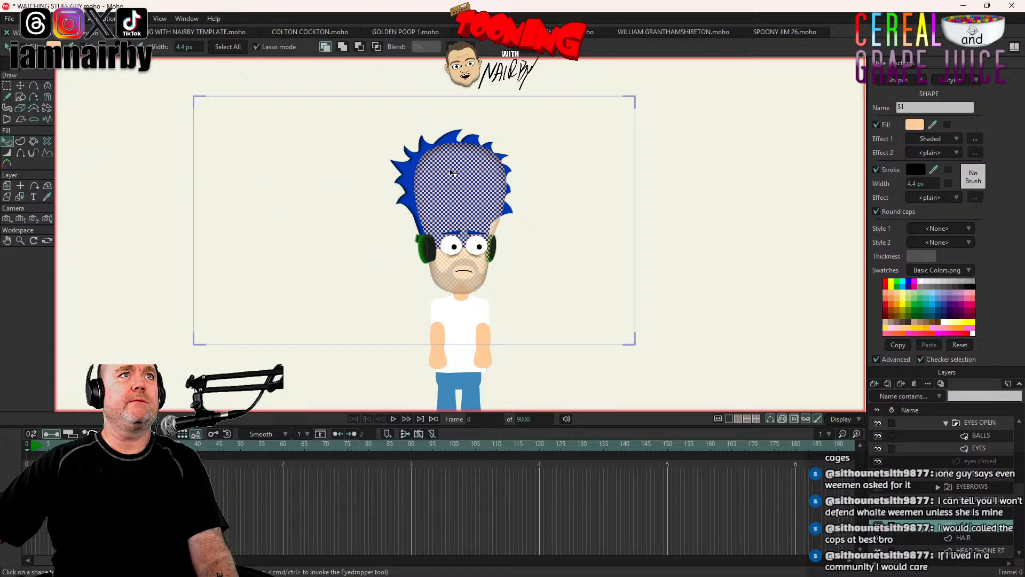
{"action": "left_click", "coordinate": [975, 140]}
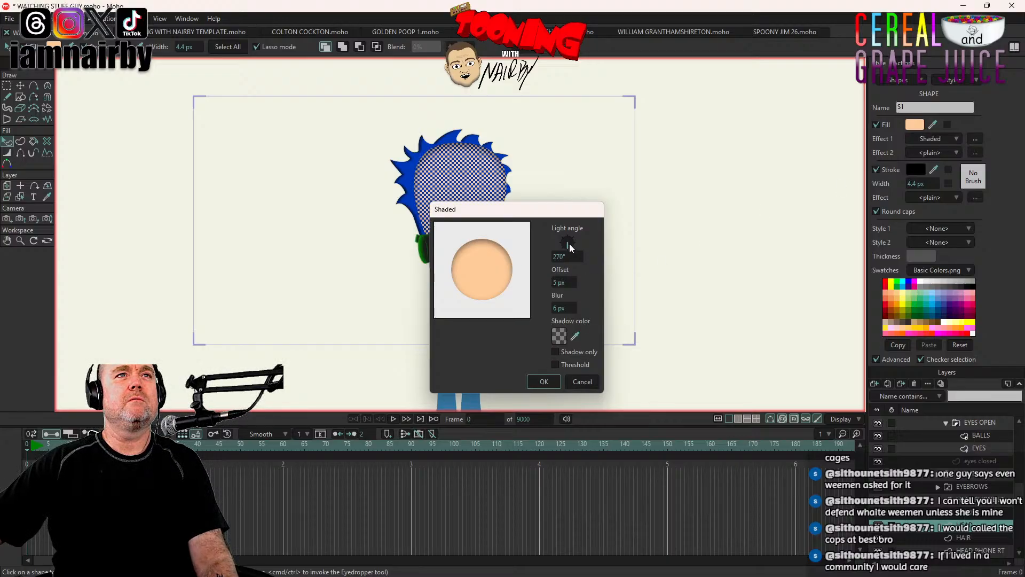
{"action": "mouse_move", "coordinate": [576, 212]}
{"action": "left_mouse_down"}
{"action": "mouse_move", "coordinate": [557, 193]}
{"action": "mouse_move", "coordinate": [697, 170]}
{"action": "left_mouse_up"}
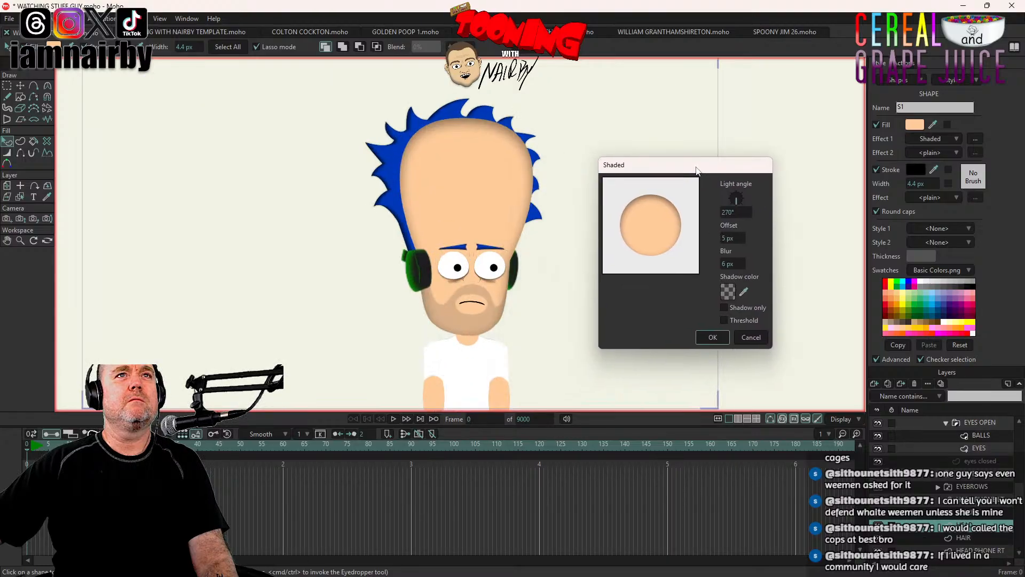
{"action": "left_click_drag", "start_coordinate": [735, 208], "coordinate": [754, 194]}
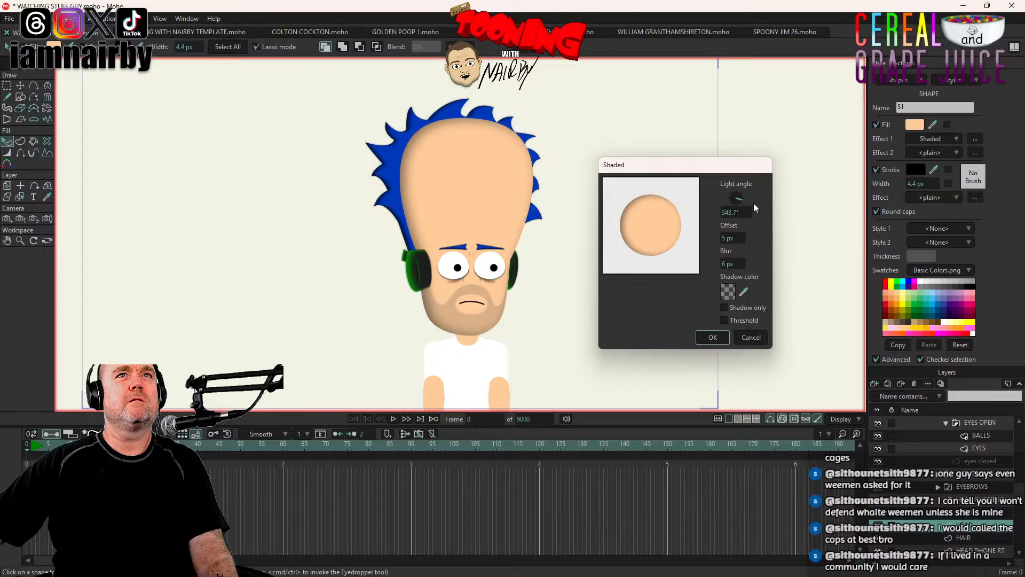
{"action": "mouse_move", "coordinate": [732, 239]}
{"action": "left_mouse_down"}
{"action": "mouse_move", "coordinate": [774, 241]}
{"action": "mouse_move", "coordinate": [758, 241]}
{"action": "left_mouse_up"}
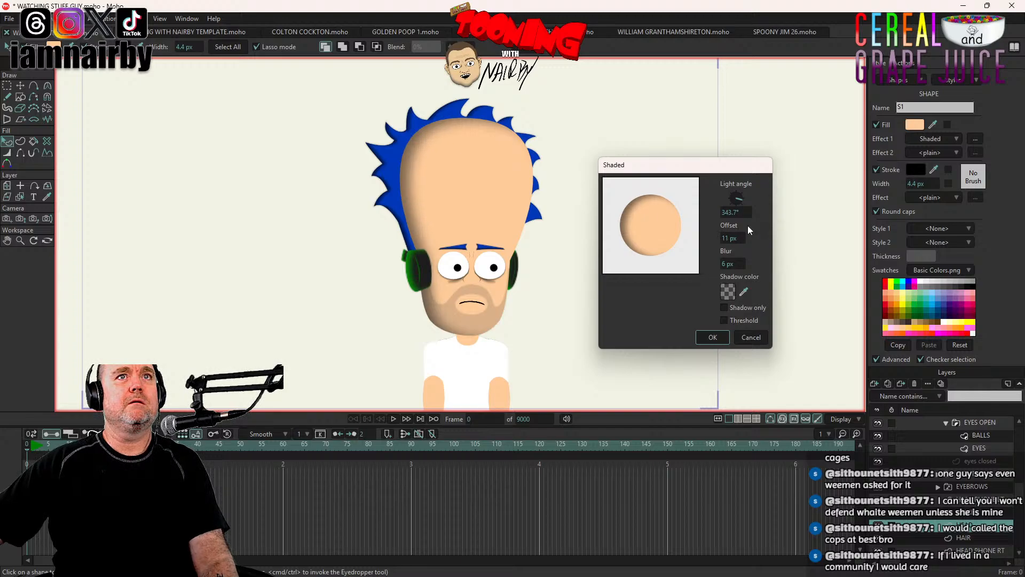
Step: Try a 0° light angle on the head shading, settle on 339.8° with a 13 px offset, and apply the effect
{"action": "left_click", "coordinate": [737, 212]}
{"action": "type", "text": "0"}
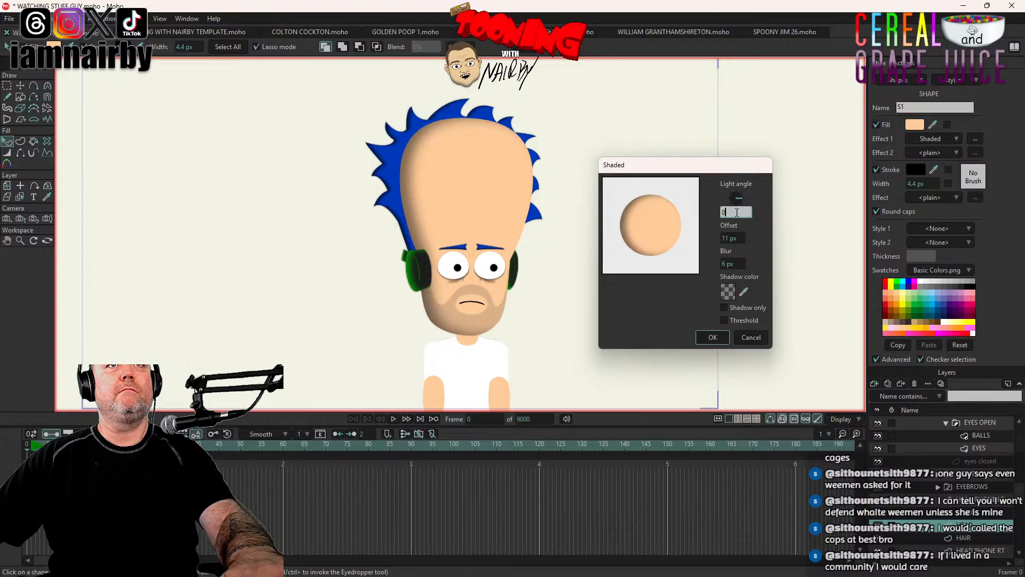
{"action": "key", "text": "Tab"}
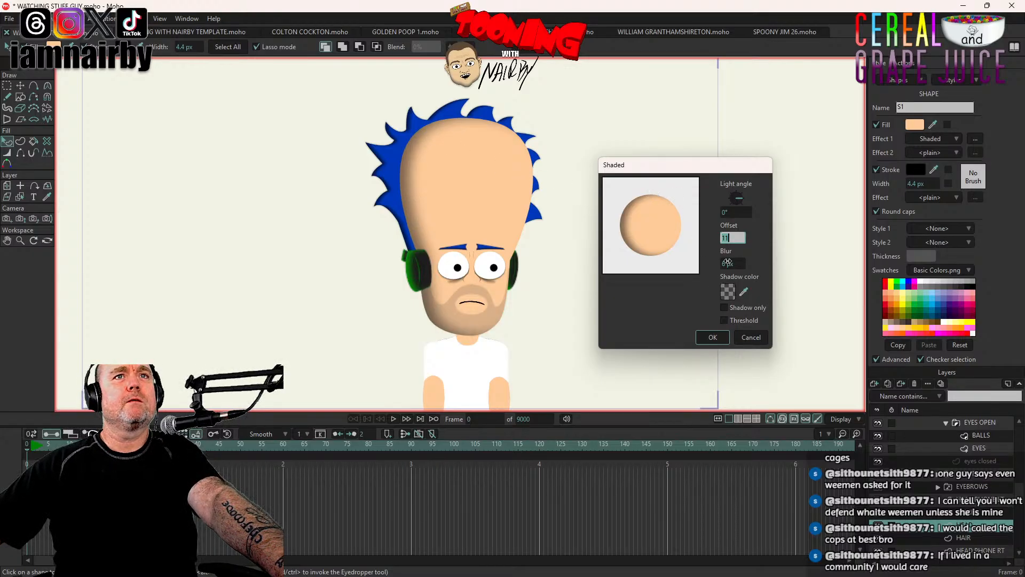
{"action": "mouse_move", "coordinate": [737, 264]}
{"action": "left_mouse_down"}
{"action": "mouse_move", "coordinate": [693, 266]}
{"action": "mouse_move", "coordinate": [734, 269]}
{"action": "left_mouse_up"}
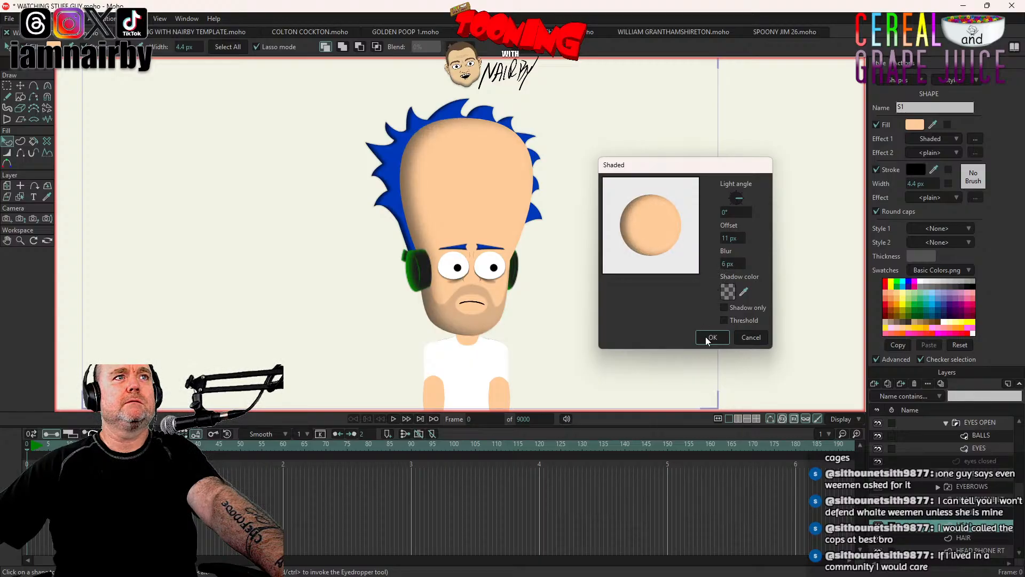
{"action": "left_click_drag", "start_coordinate": [740, 206], "coordinate": [741, 199]}
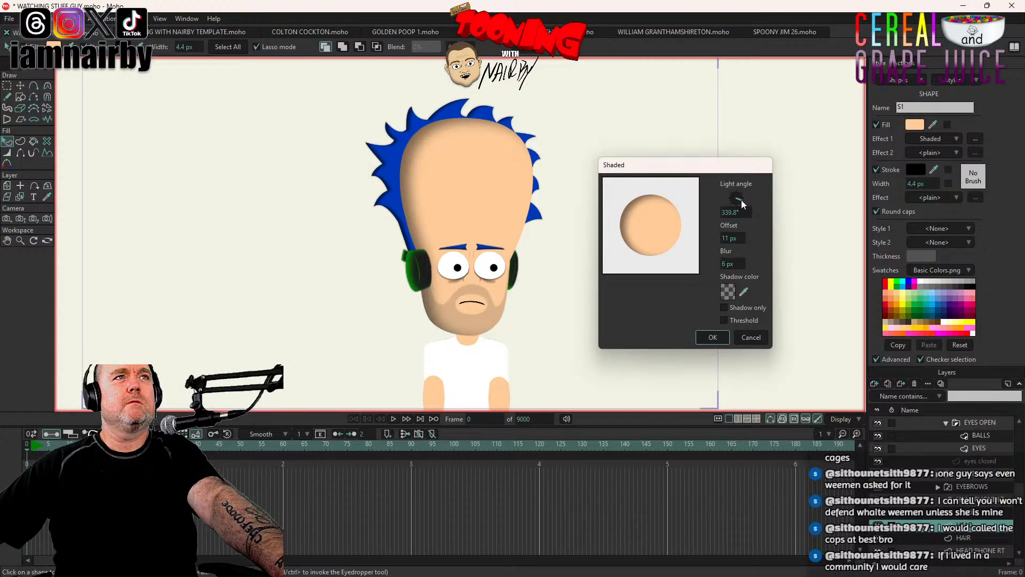
{"action": "left_click_drag", "start_coordinate": [742, 238], "coordinate": [743, 237]}
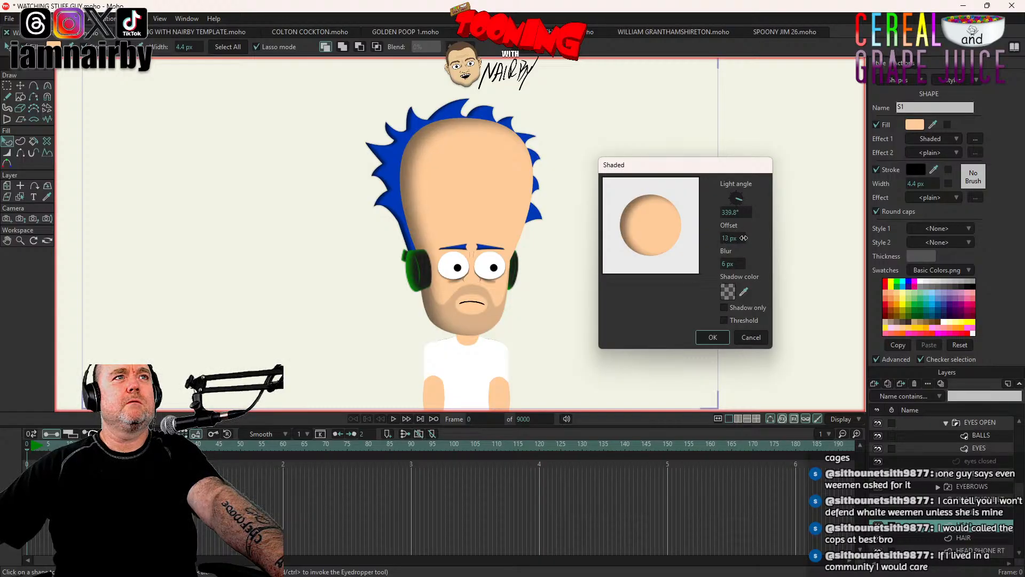
{"action": "left_click", "coordinate": [713, 337]}
Step: Render the character to check the head shading, save the project, and clear the shape selection
{"action": "key", "text": "ctrl+r"}
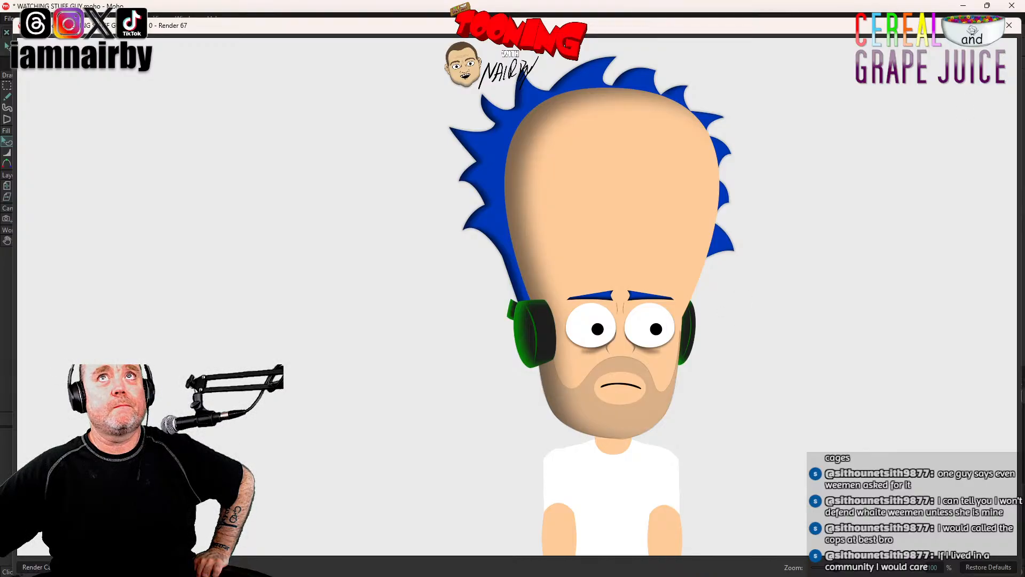
{"action": "left_click", "coordinate": [1009, 25]}
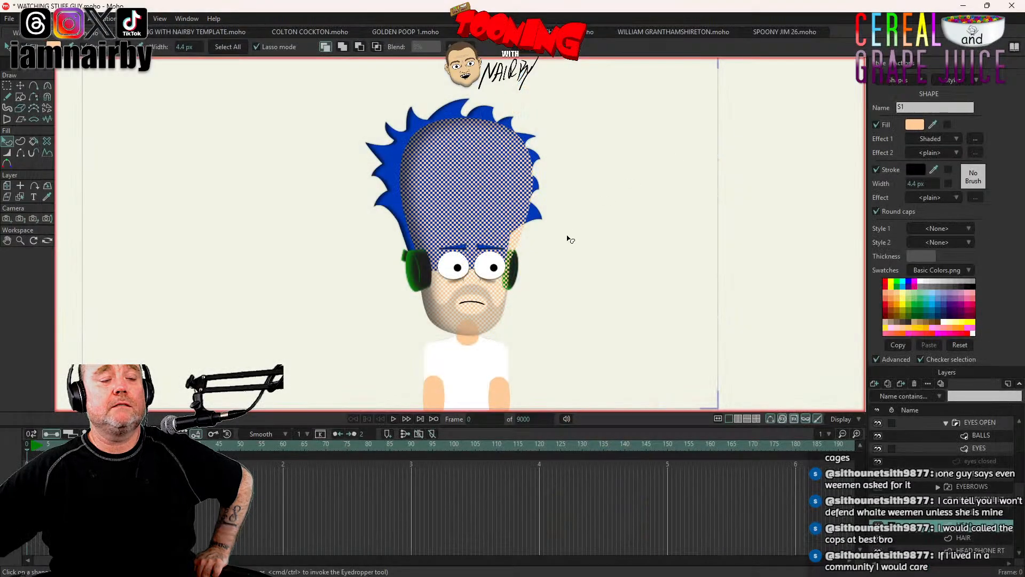
{"action": "key", "text": "ctrl+s"}
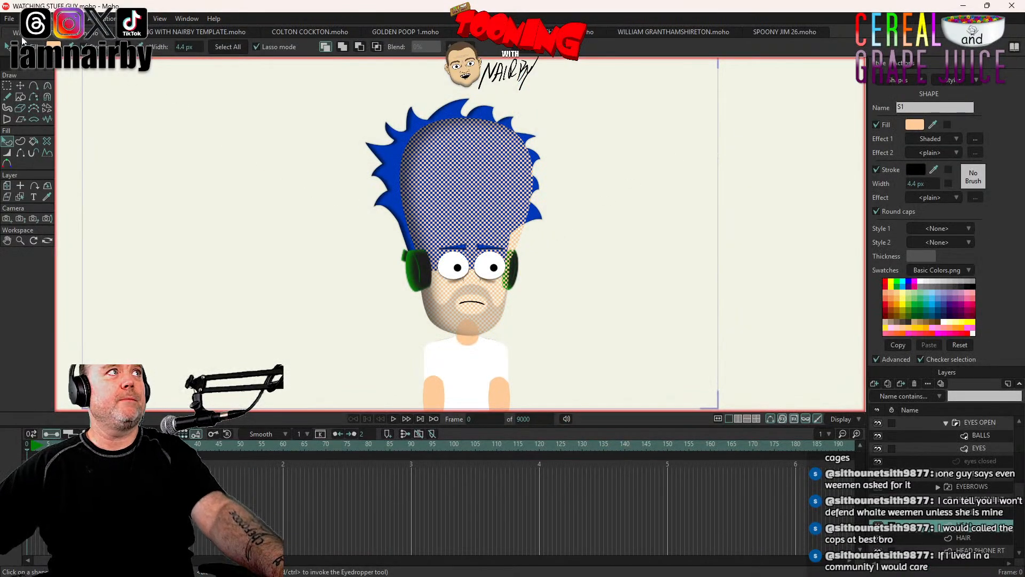
{"action": "left_click", "coordinate": [25, 19]}
{"action": "left_click", "coordinate": [74, 182]}
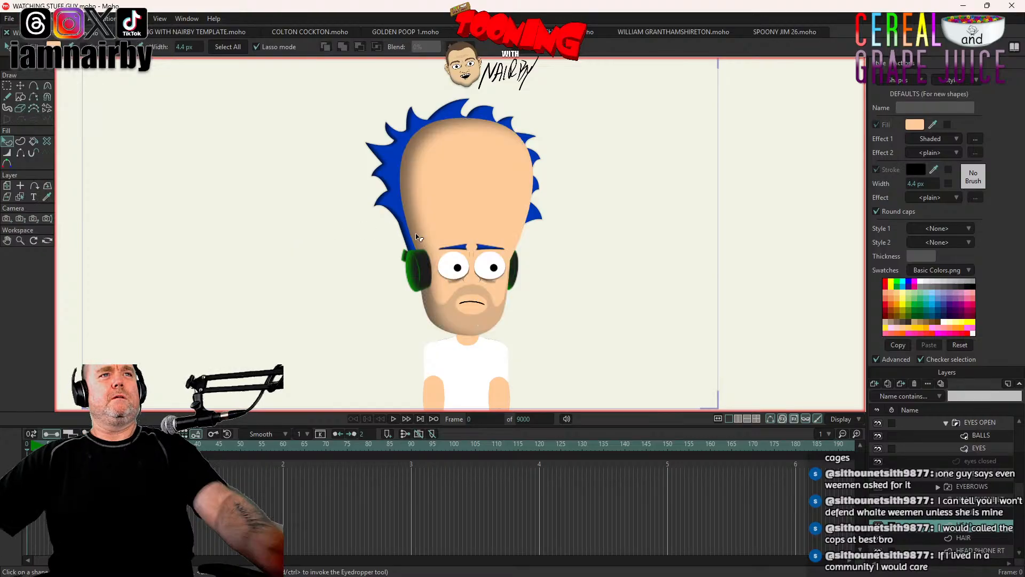
Step: Reset the camera zoom to its default focal length
{"action": "scroll", "coordinate": [419, 237], "scroll_direction": "down", "scroll_amount": 4}
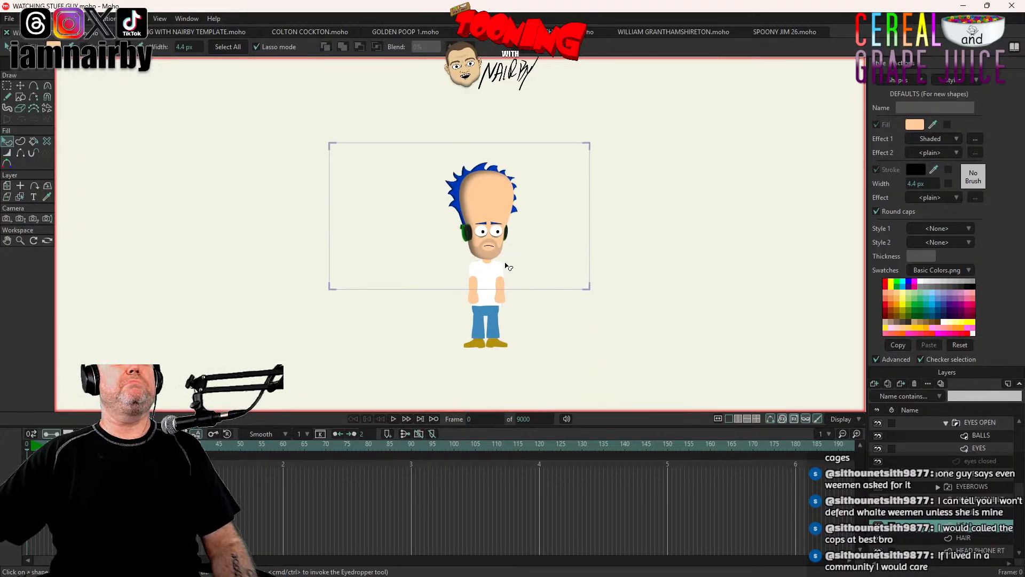
{"action": "scroll", "coordinate": [506, 266], "scroll_direction": "up", "scroll_amount": 6}
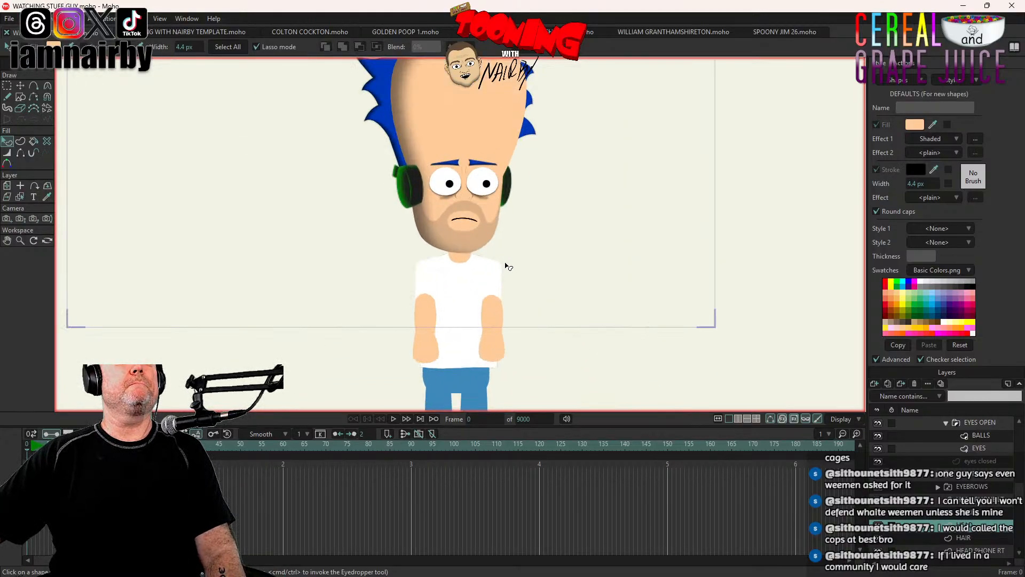
{"action": "left_click", "coordinate": [20, 218]}
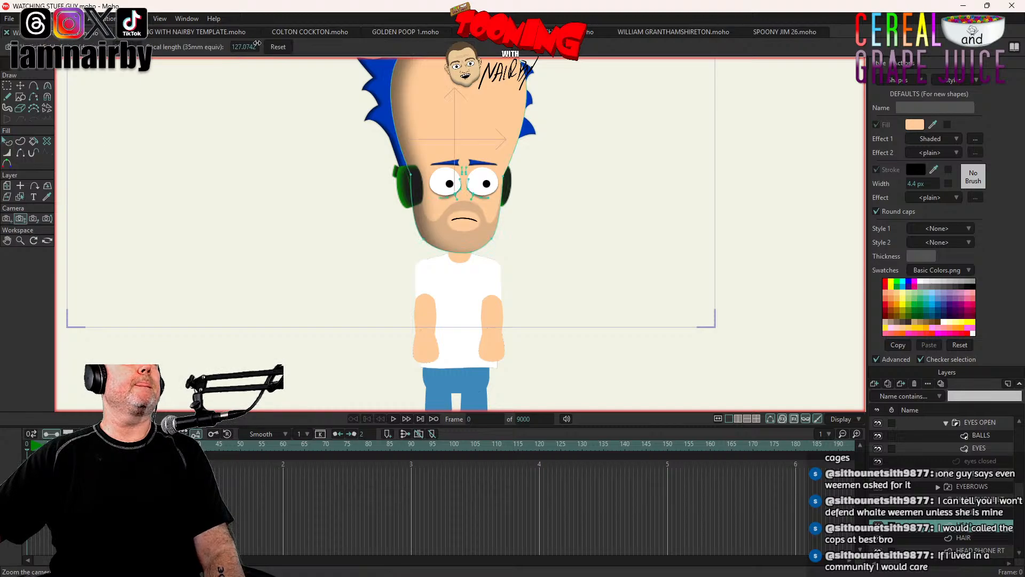
{"action": "left_click", "coordinate": [278, 47]}
Step: Examine the Watching Stuff Guy reference sheet and compare its poses and details with the character
{"action": "scroll", "coordinate": [446, 296], "scroll_direction": "down", "scroll_amount": 4}
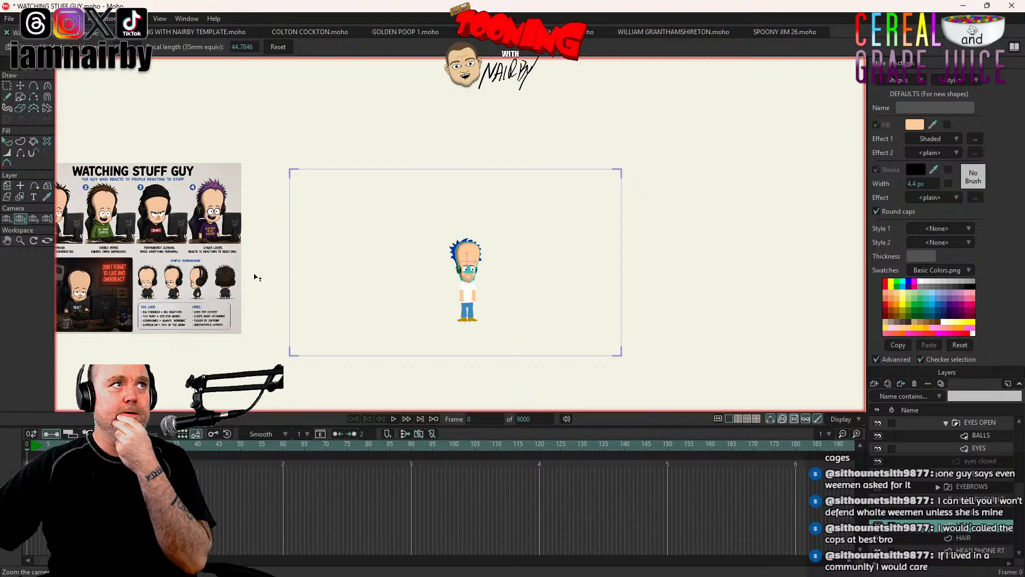
{"action": "left_click_drag", "start_coordinate": [254, 277], "coordinate": [520, 252]}
{"action": "scroll", "coordinate": [497, 259], "scroll_direction": "up", "scroll_amount": 2}
{"action": "scroll", "coordinate": [480, 262], "scroll_direction": "up", "scroll_amount": 3}
{"action": "left_click_drag", "start_coordinate": [316, 283], "coordinate": [388, 264]}
{"action": "scroll", "coordinate": [409, 262], "scroll_direction": "down", "scroll_amount": 4}
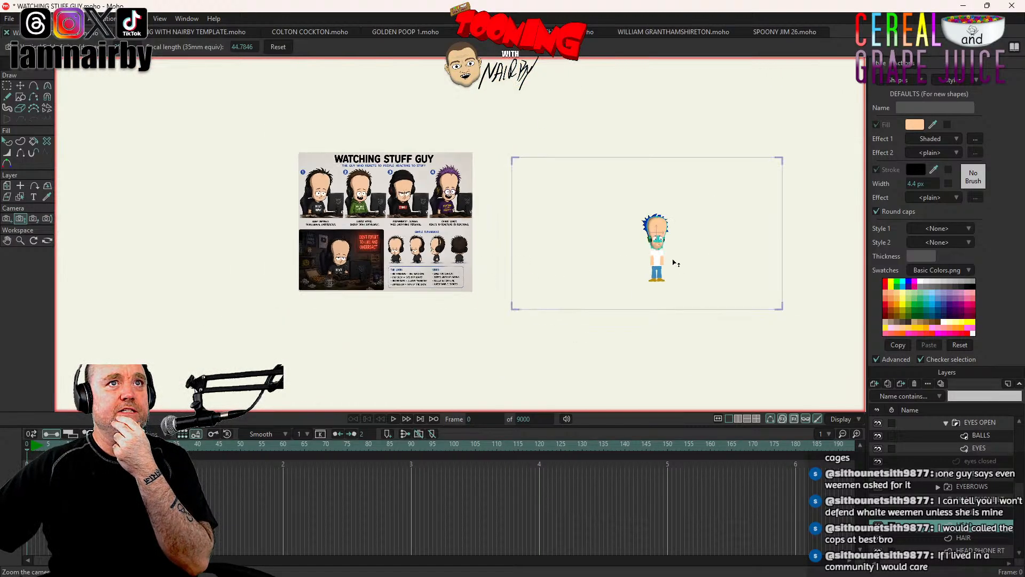
{"action": "scroll", "coordinate": [466, 253], "scroll_direction": "up", "scroll_amount": 3}
{"action": "left_click_drag", "start_coordinate": [279, 256], "coordinate": [493, 259]}
{"action": "left_click_drag", "start_coordinate": [662, 246], "coordinate": [341, 255]}
{"action": "left_click_drag", "start_coordinate": [734, 286], "coordinate": [662, 287]}
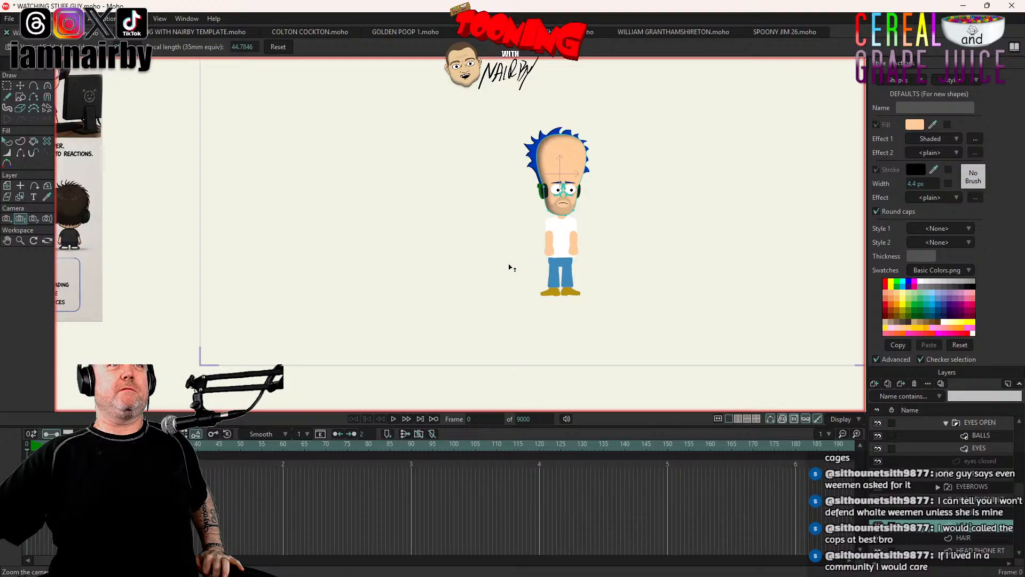
Step: Check the reference sheet's simple turnaround against the character and save the project
{"action": "left_click_drag", "start_coordinate": [386, 284], "coordinate": [758, 285]}
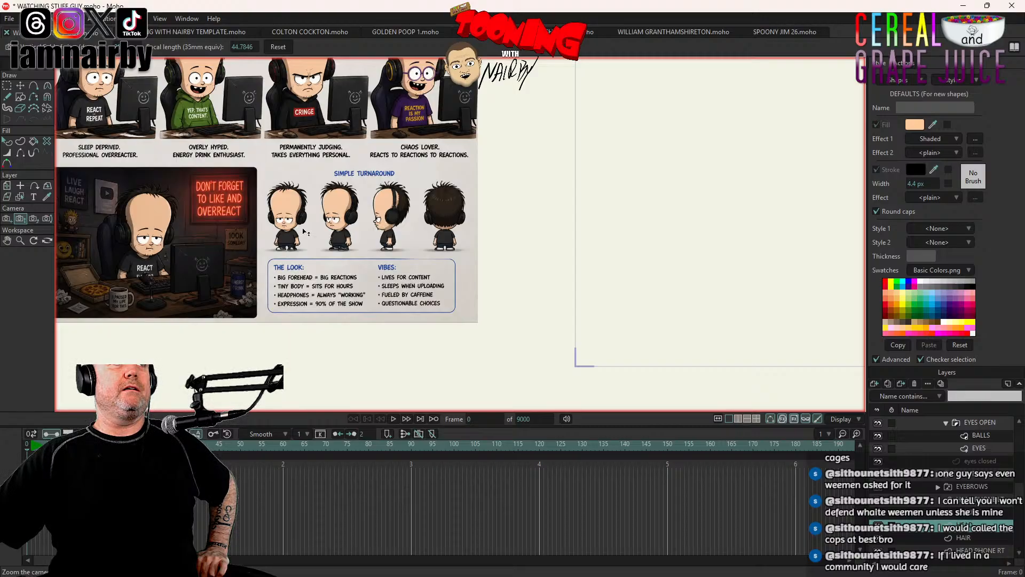
{"action": "left_click_drag", "start_coordinate": [652, 221], "coordinate": [315, 221]}
{"action": "left_click_drag", "start_coordinate": [494, 267], "coordinate": [307, 254]}
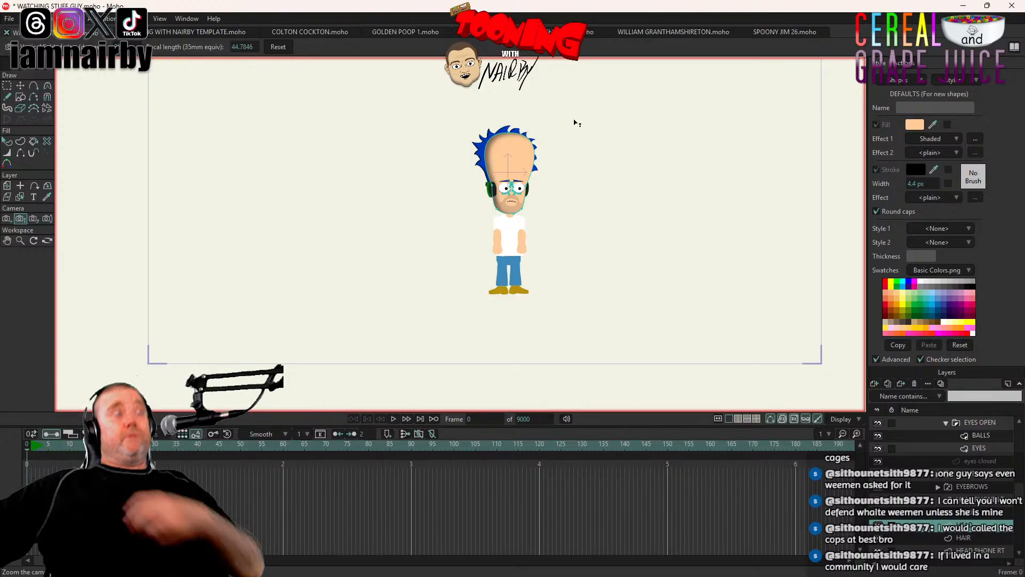
{"action": "key", "text": "ctrl+s"}
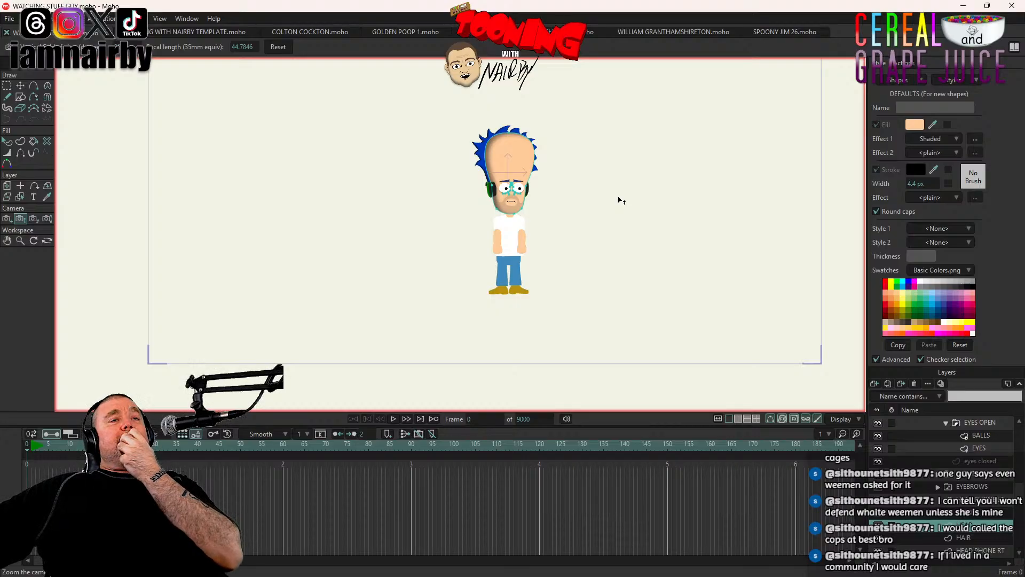
Step: Examine the four numbered character variations on the reference sheet, including their faces, headphones, hair and outfits
{"action": "scroll", "coordinate": [618, 198], "scroll_direction": "down", "scroll_amount": 3}
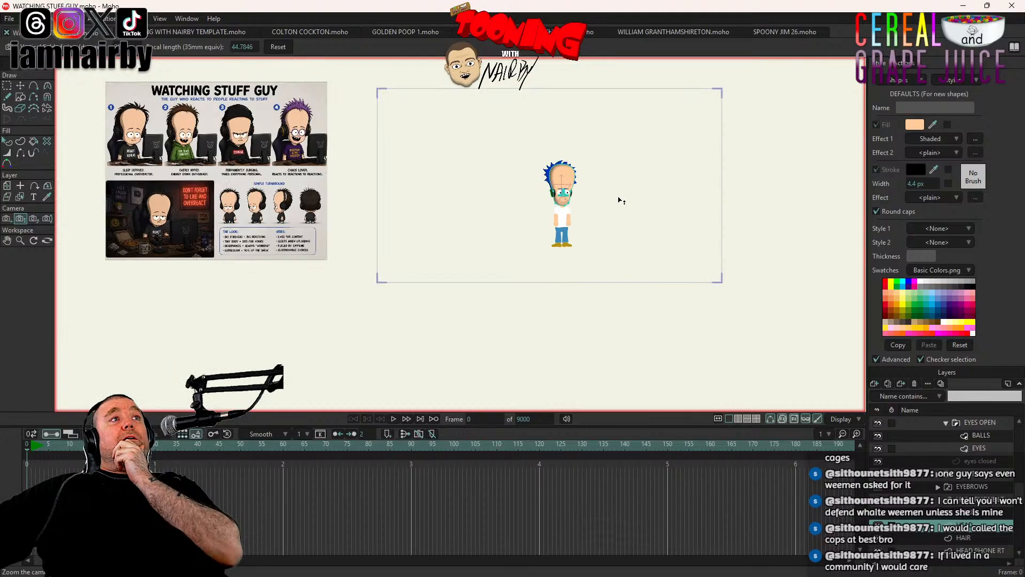
{"action": "scroll", "coordinate": [619, 198], "scroll_direction": "up", "scroll_amount": 1}
{"action": "left_click_drag", "start_coordinate": [619, 198], "coordinate": [714, 245]}
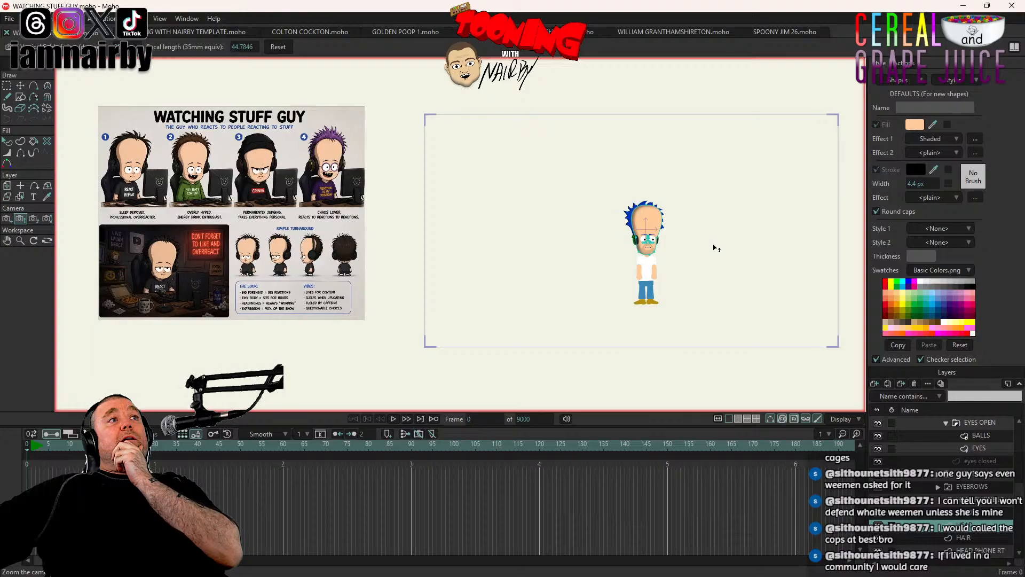
{"action": "scroll", "coordinate": [297, 197], "scroll_direction": "up", "scroll_amount": 6}
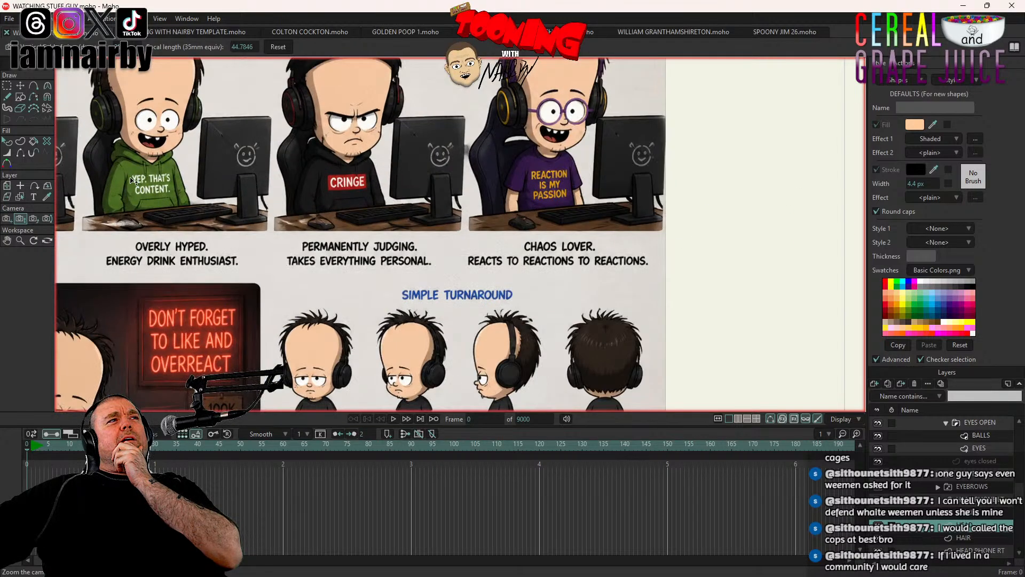
{"action": "scroll", "coordinate": [297, 197], "scroll_direction": "down", "scroll_amount": 4}
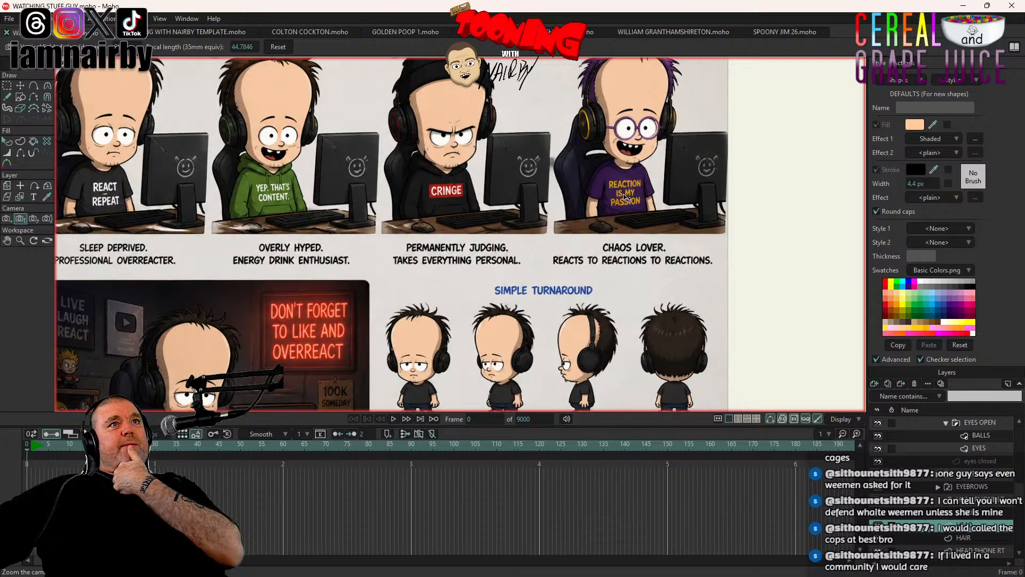
{"action": "scroll", "coordinate": [627, 197], "scroll_direction": "down", "scroll_amount": 4}
{"action": "left_click_drag", "start_coordinate": [627, 197], "coordinate": [681, 202]}
{"action": "scroll", "coordinate": [460, 192], "scroll_direction": "up", "scroll_amount": 5}
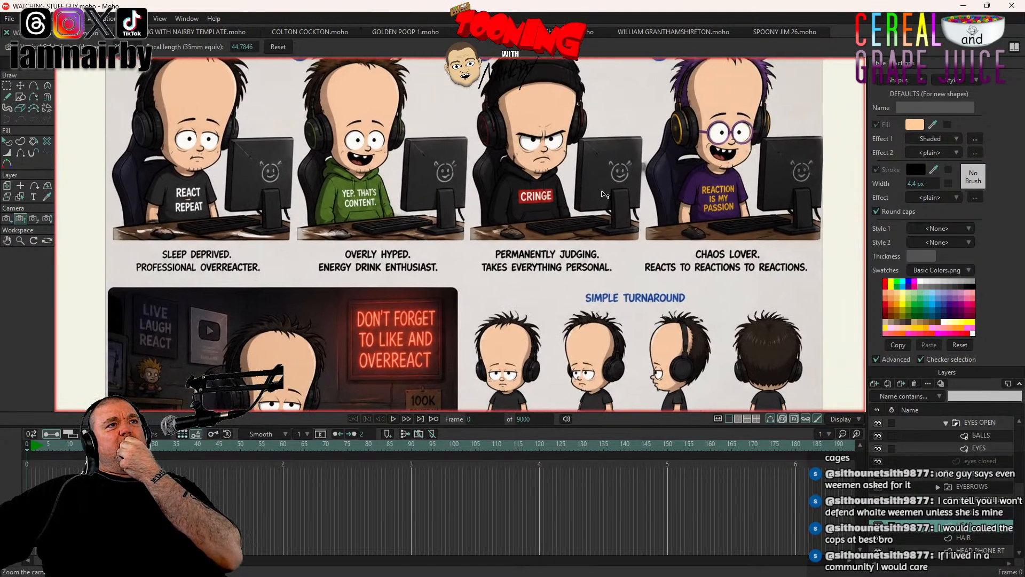
{"action": "scroll", "coordinate": [604, 194], "scroll_direction": "down", "scroll_amount": 3}
{"action": "scroll", "coordinate": [541, 114], "scroll_direction": "up", "scroll_amount": 2}
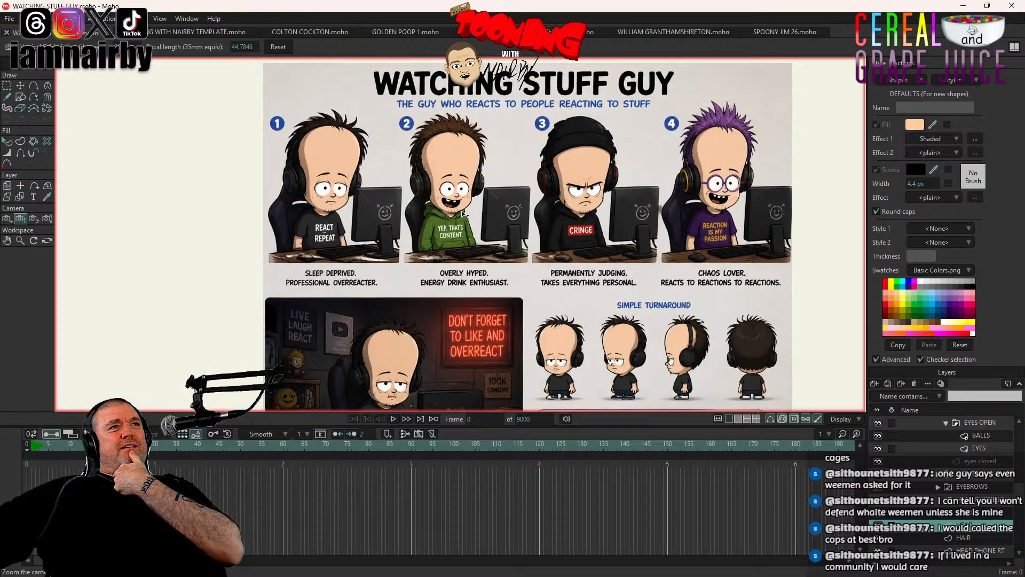
{"action": "scroll", "coordinate": [464, 214], "scroll_direction": "up", "scroll_amount": 3}
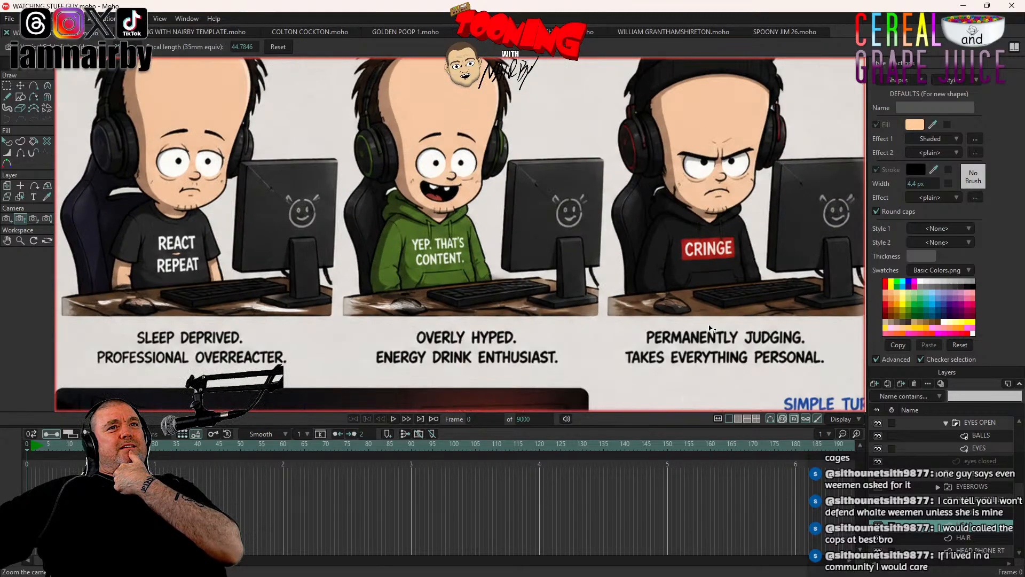
{"action": "scroll", "coordinate": [681, 262], "scroll_direction": "down", "scroll_amount": 3}
{"action": "scroll", "coordinate": [681, 261], "scroll_direction": "up", "scroll_amount": 4}
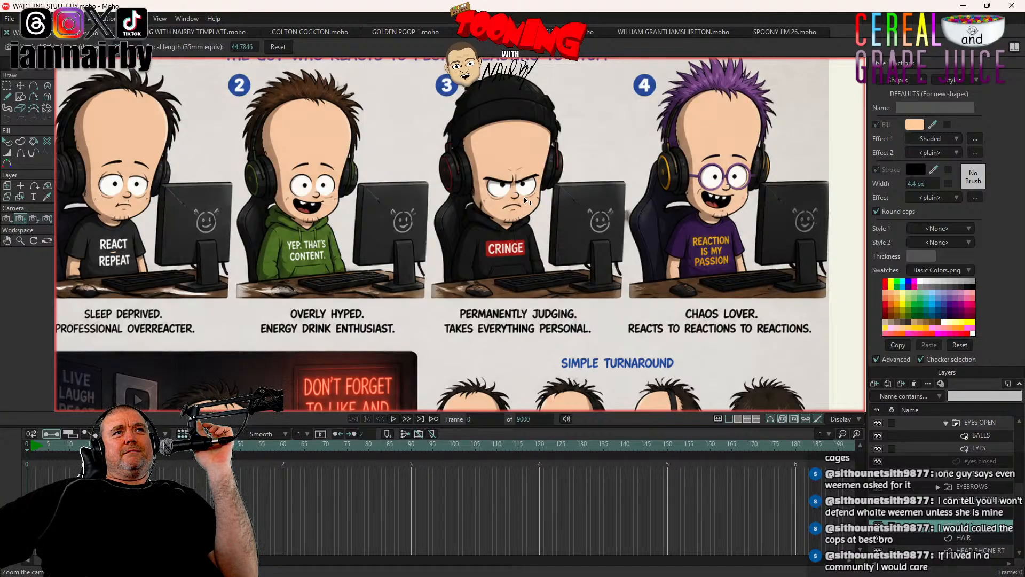
{"action": "left_click_drag", "start_coordinate": [136, 234], "coordinate": [212, 224]}
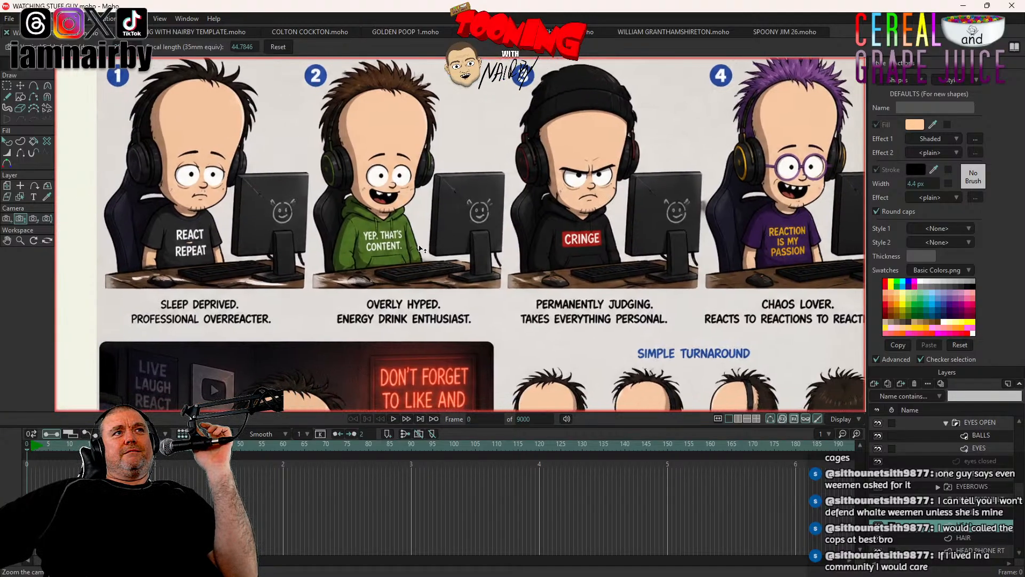
{"action": "scroll", "coordinate": [617, 182], "scroll_direction": "down", "scroll_amount": 3}
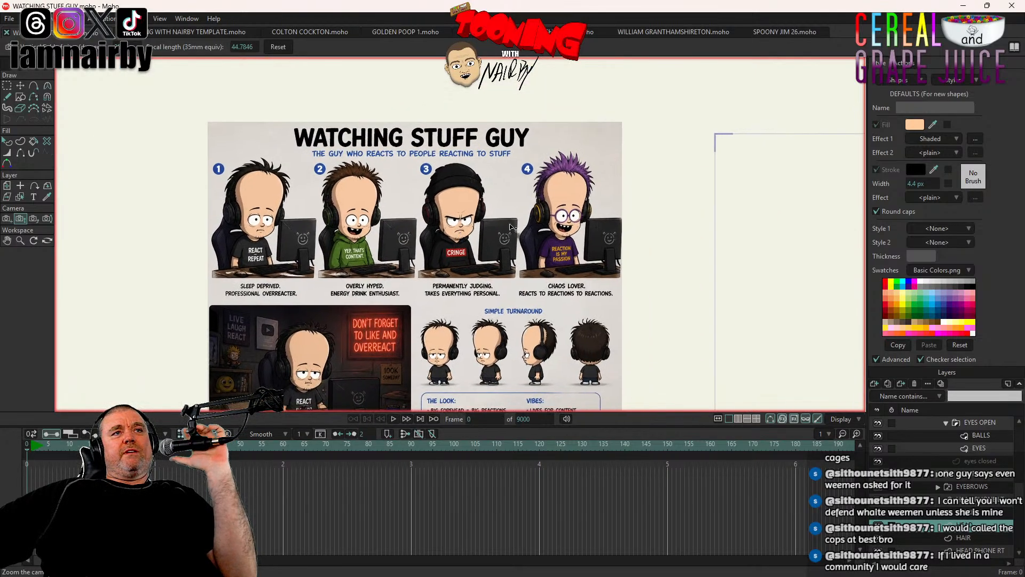
{"action": "scroll", "coordinate": [568, 228], "scroll_direction": "down", "scroll_amount": 3}
{"action": "scroll", "coordinate": [566, 227], "scroll_direction": "up", "scroll_amount": 3}
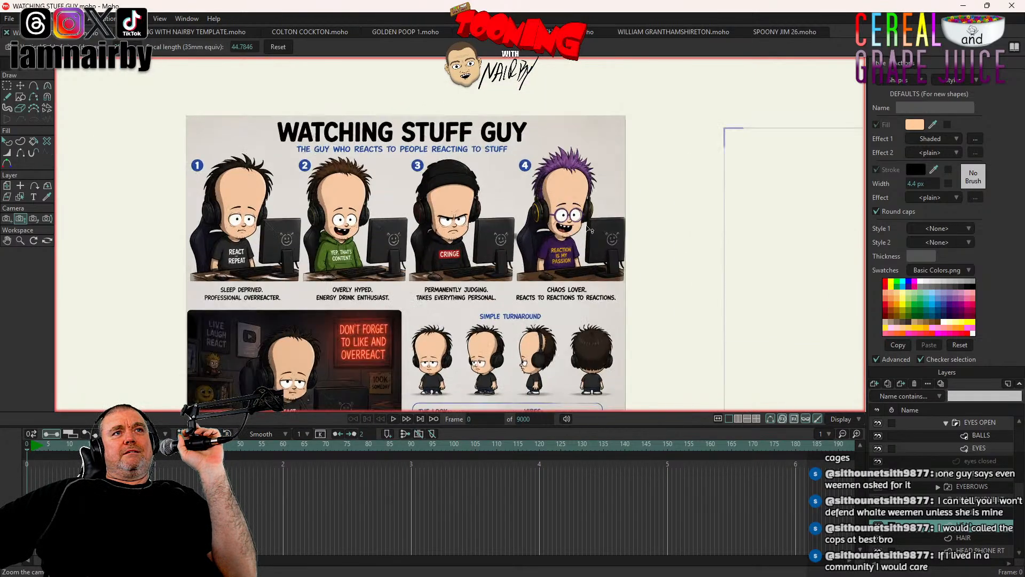
{"action": "left_click_drag", "start_coordinate": [652, 236], "coordinate": [586, 211]}
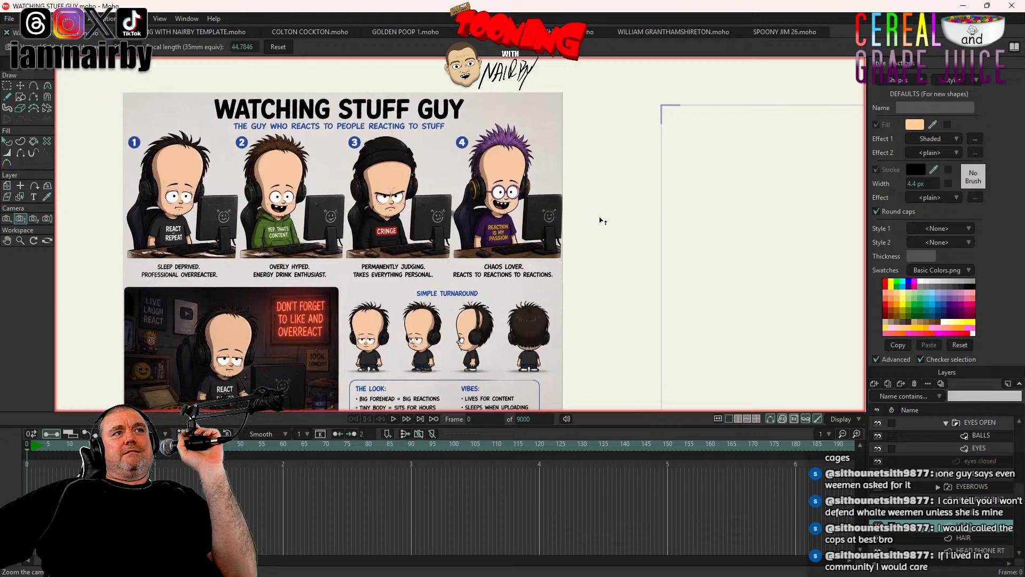
Step: Examine the dark desk scene, the simple turnaround and the look and vibes notes on the reference sheet
{"action": "scroll", "coordinate": [603, 220], "scroll_direction": "down", "scroll_amount": 2}
{"action": "scroll", "coordinate": [416, 279], "scroll_direction": "up", "scroll_amount": 5}
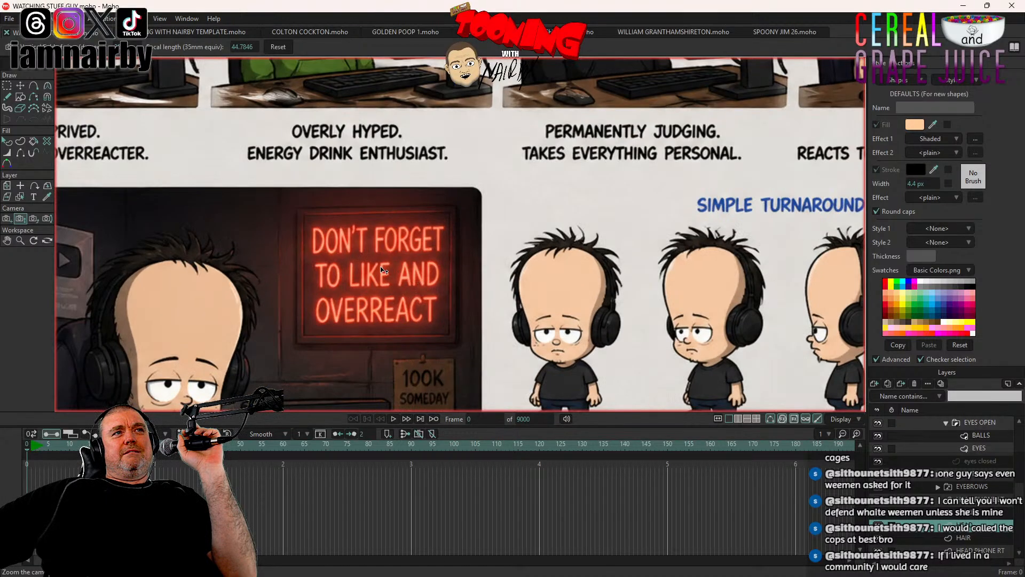
{"action": "scroll", "coordinate": [345, 303], "scroll_direction": "down", "scroll_amount": 4}
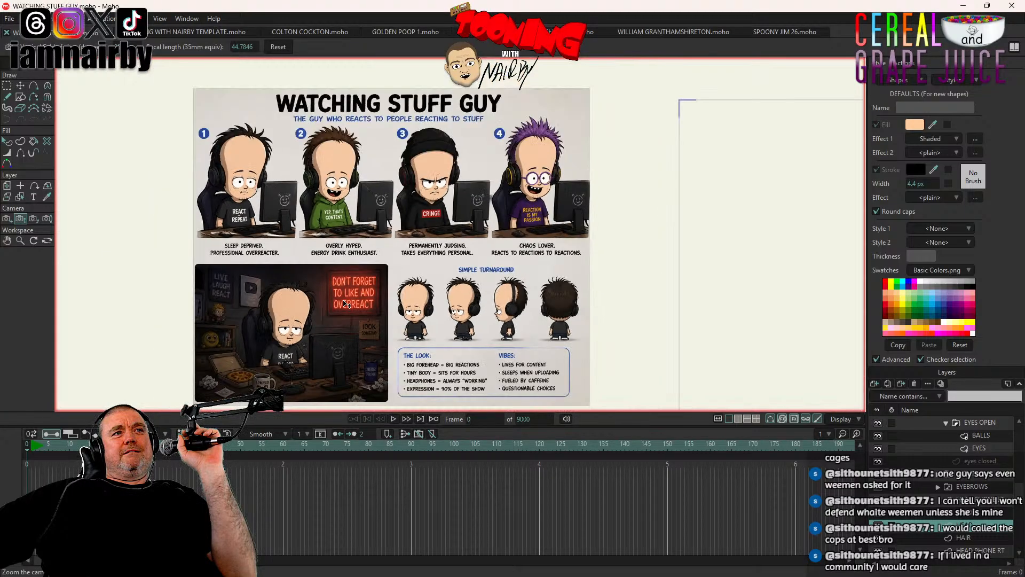
{"action": "scroll", "coordinate": [345, 303], "scroll_direction": "up", "scroll_amount": 5}
{"action": "scroll", "coordinate": [297, 284], "scroll_direction": "down", "scroll_amount": 3}
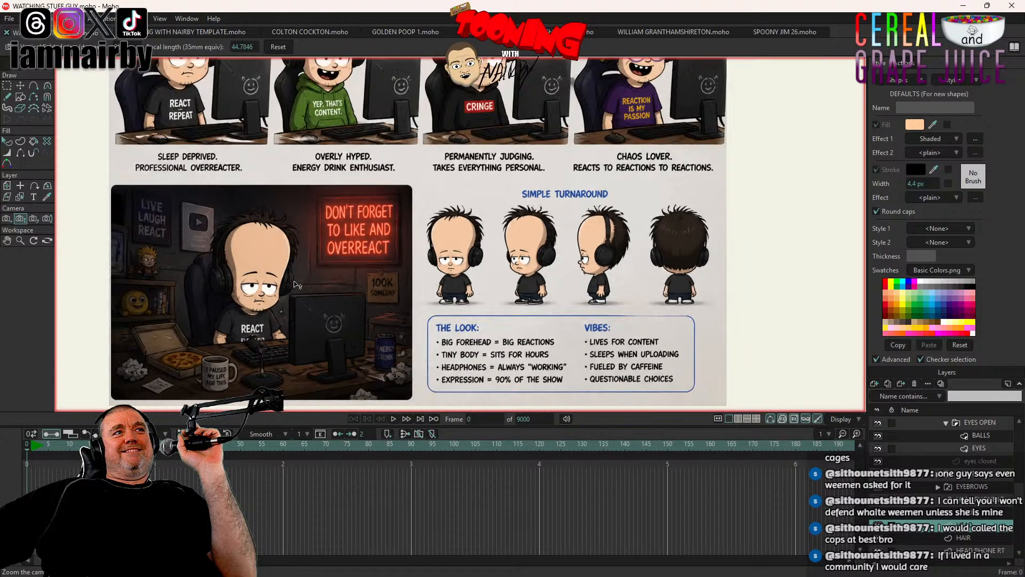
{"action": "scroll", "coordinate": [216, 262], "scroll_direction": "down", "scroll_amount": 1}
{"action": "scroll", "coordinate": [215, 223], "scroll_direction": "up", "scroll_amount": 5}
{"action": "scroll", "coordinate": [195, 208], "scroll_direction": "down", "scroll_amount": 4}
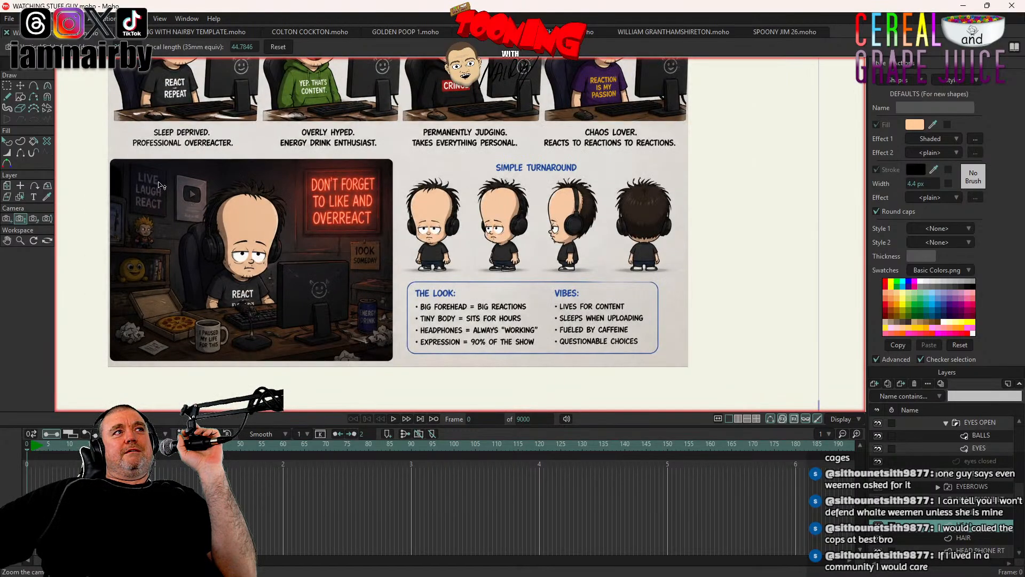
{"action": "scroll", "coordinate": [159, 186], "scroll_direction": "up", "scroll_amount": 4}
{"action": "scroll", "coordinate": [540, 253], "scroll_direction": "down", "scroll_amount": 5}
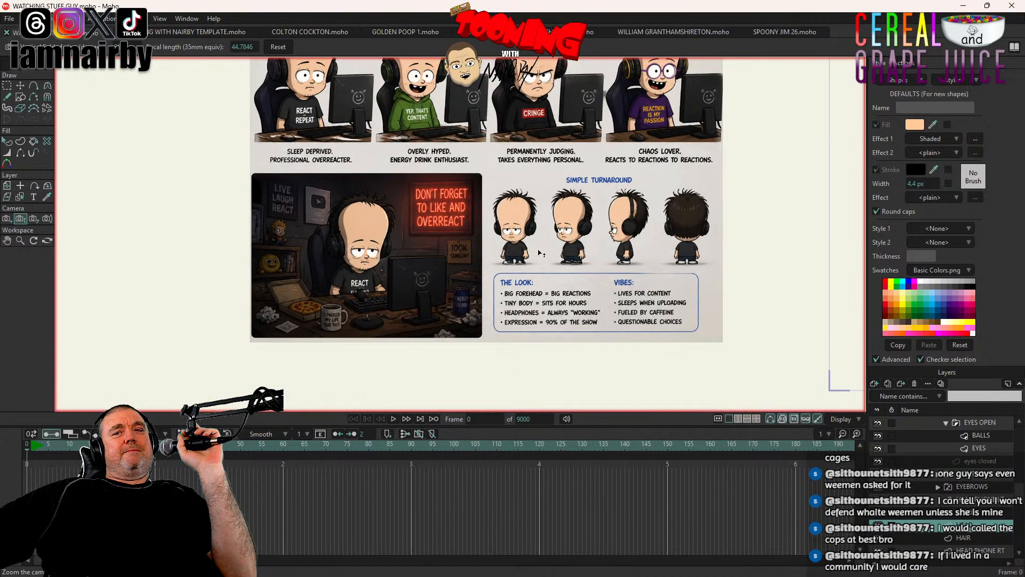
{"action": "left_click_drag", "start_coordinate": [538, 250], "coordinate": [395, 276]}
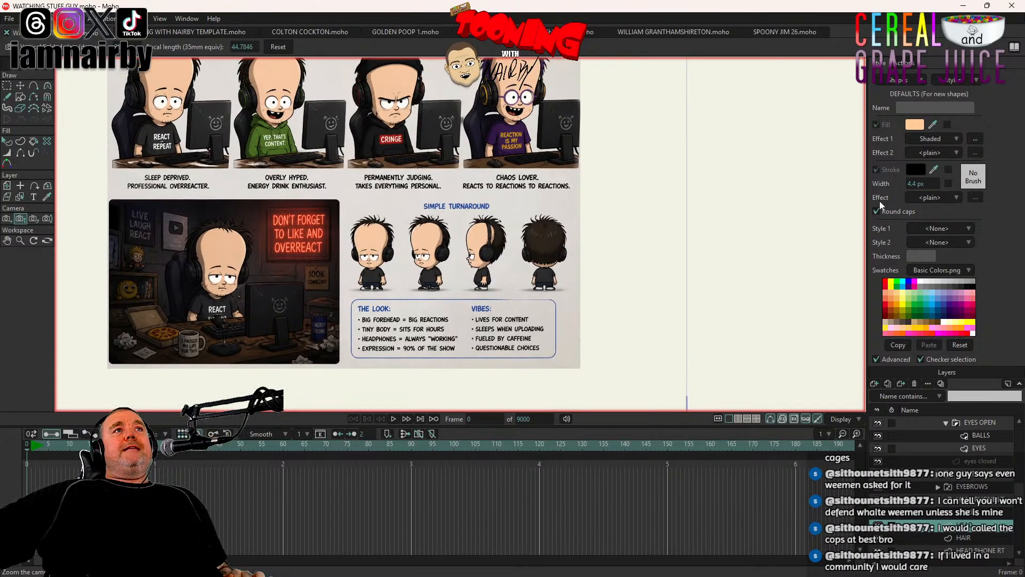
Step: Inspect the full character up close and within the camera frame beside the reference sheet
{"action": "scroll", "coordinate": [730, 216], "scroll_direction": "down", "scroll_amount": 6}
{"action": "left_click_drag", "start_coordinate": [793, 211], "coordinate": [513, 206]}
{"action": "scroll", "coordinate": [526, 207], "scroll_direction": "up", "scroll_amount": 5}
{"action": "left_click_drag", "start_coordinate": [686, 214], "coordinate": [573, 207]}
{"action": "scroll", "coordinate": [543, 242], "scroll_direction": "up", "scroll_amount": 2}
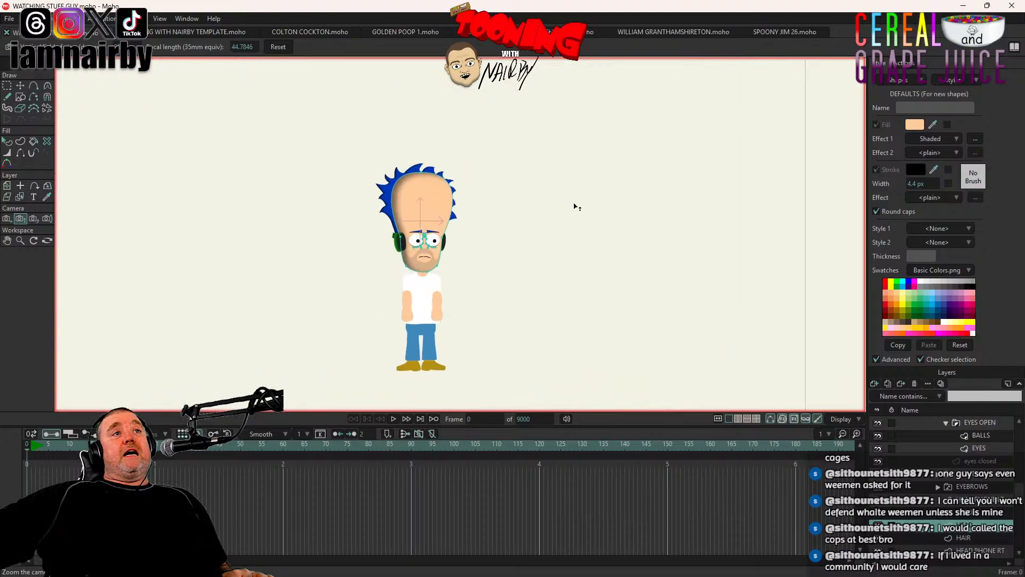
{"action": "scroll", "coordinate": [577, 207], "scroll_direction": "down", "scroll_amount": 2}
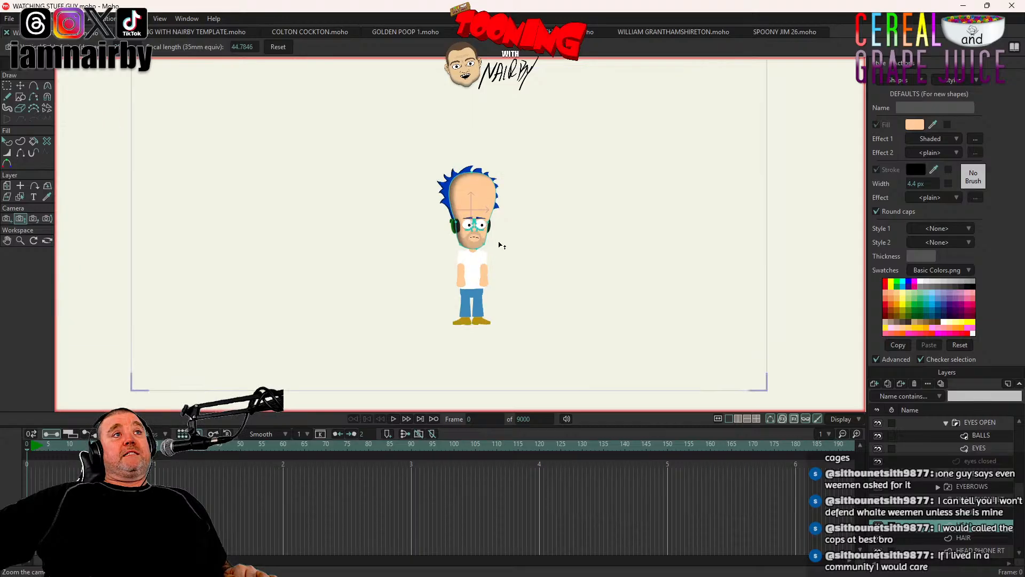
{"action": "scroll", "coordinate": [500, 245], "scroll_direction": "up", "scroll_amount": 1}
{"action": "scroll", "coordinate": [573, 256], "scroll_direction": "down", "scroll_amount": 2}
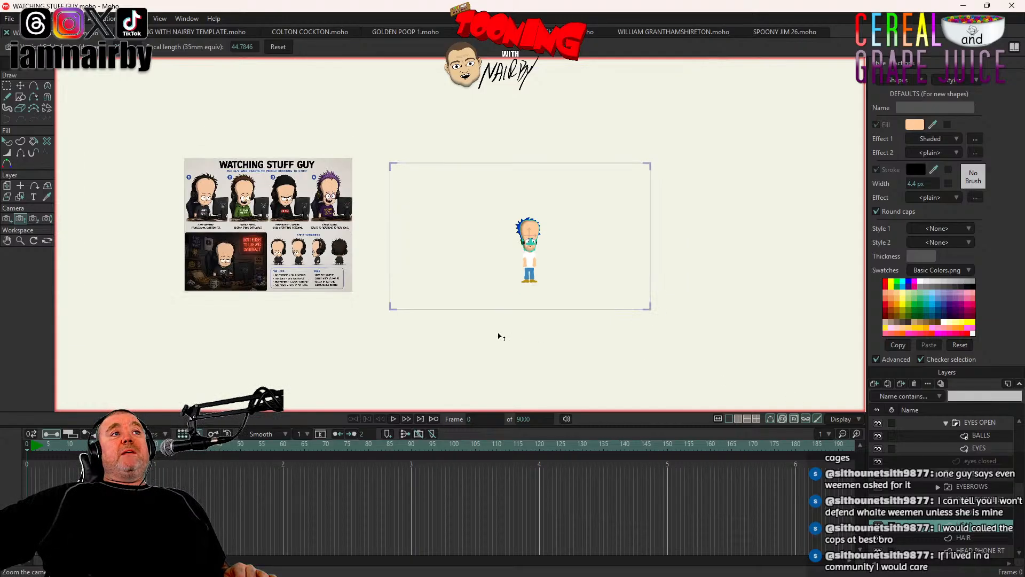
{"action": "scroll", "coordinate": [544, 213], "scroll_direction": "up", "scroll_amount": 2}
{"action": "scroll", "coordinate": [544, 235], "scroll_direction": "up", "scroll_amount": 1}
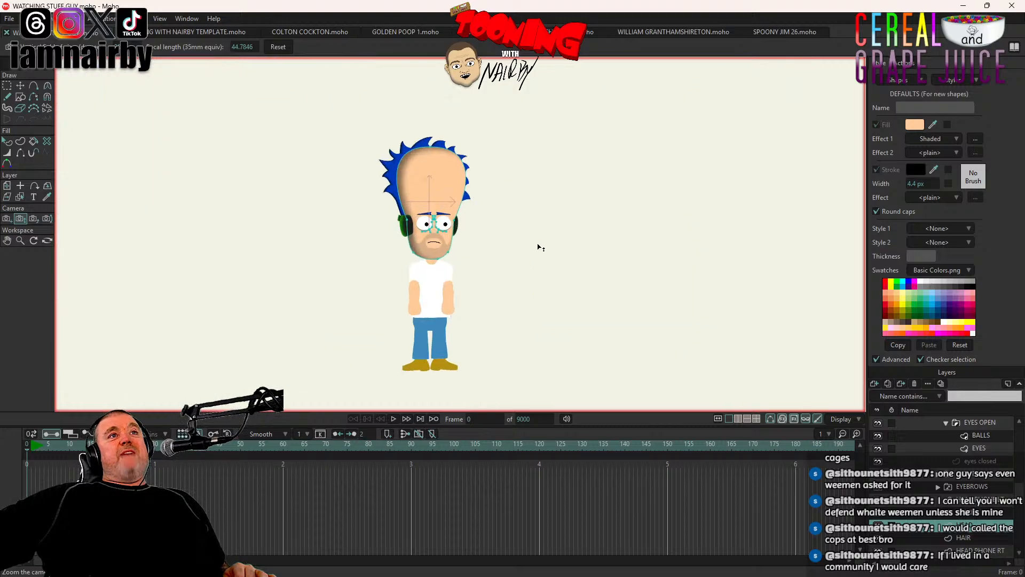
{"action": "scroll", "coordinate": [545, 246], "scroll_direction": "up", "scroll_amount": 1}
{"action": "scroll", "coordinate": [560, 246], "scroll_direction": "up", "scroll_amount": 1}
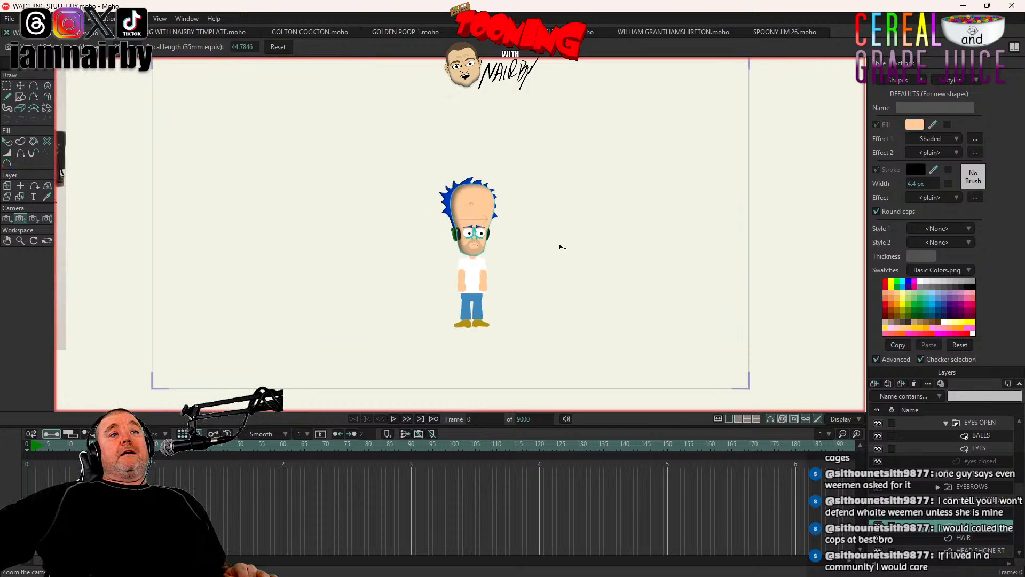
{"action": "scroll", "coordinate": [565, 264], "scroll_direction": "down", "scroll_amount": 2}
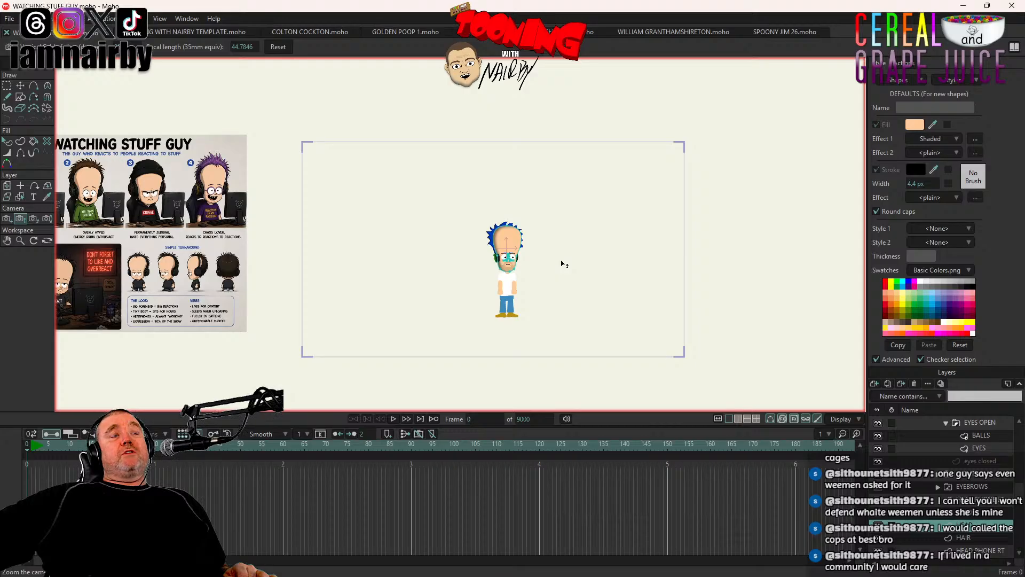